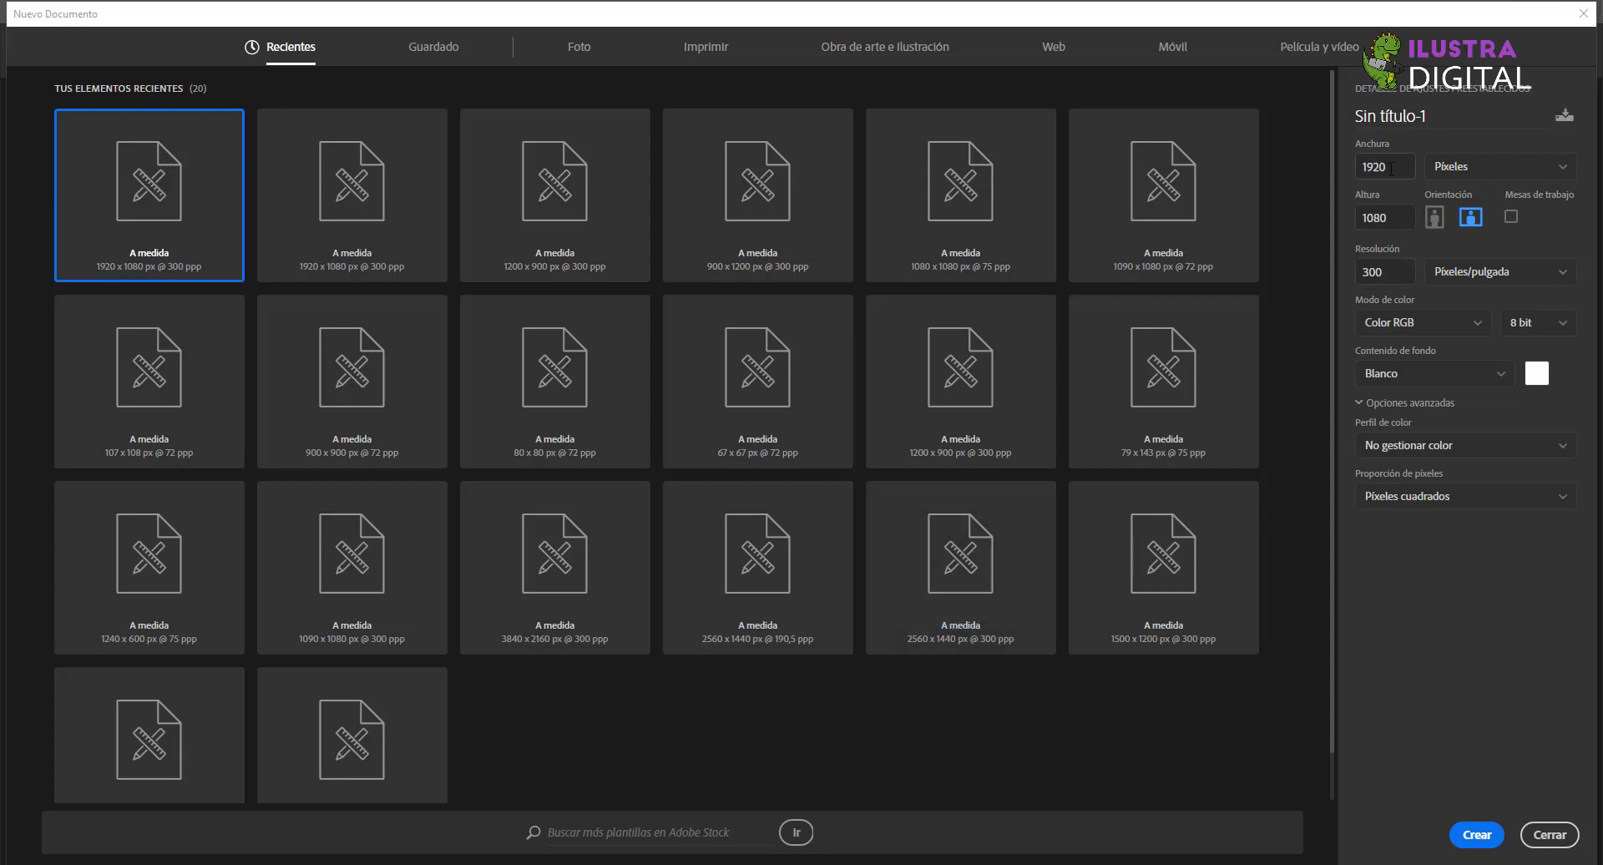
left_click_drag(1390, 168, 1333, 167)
left_click_drag(1390, 219, 1364, 176)
left_click(1379, 276)
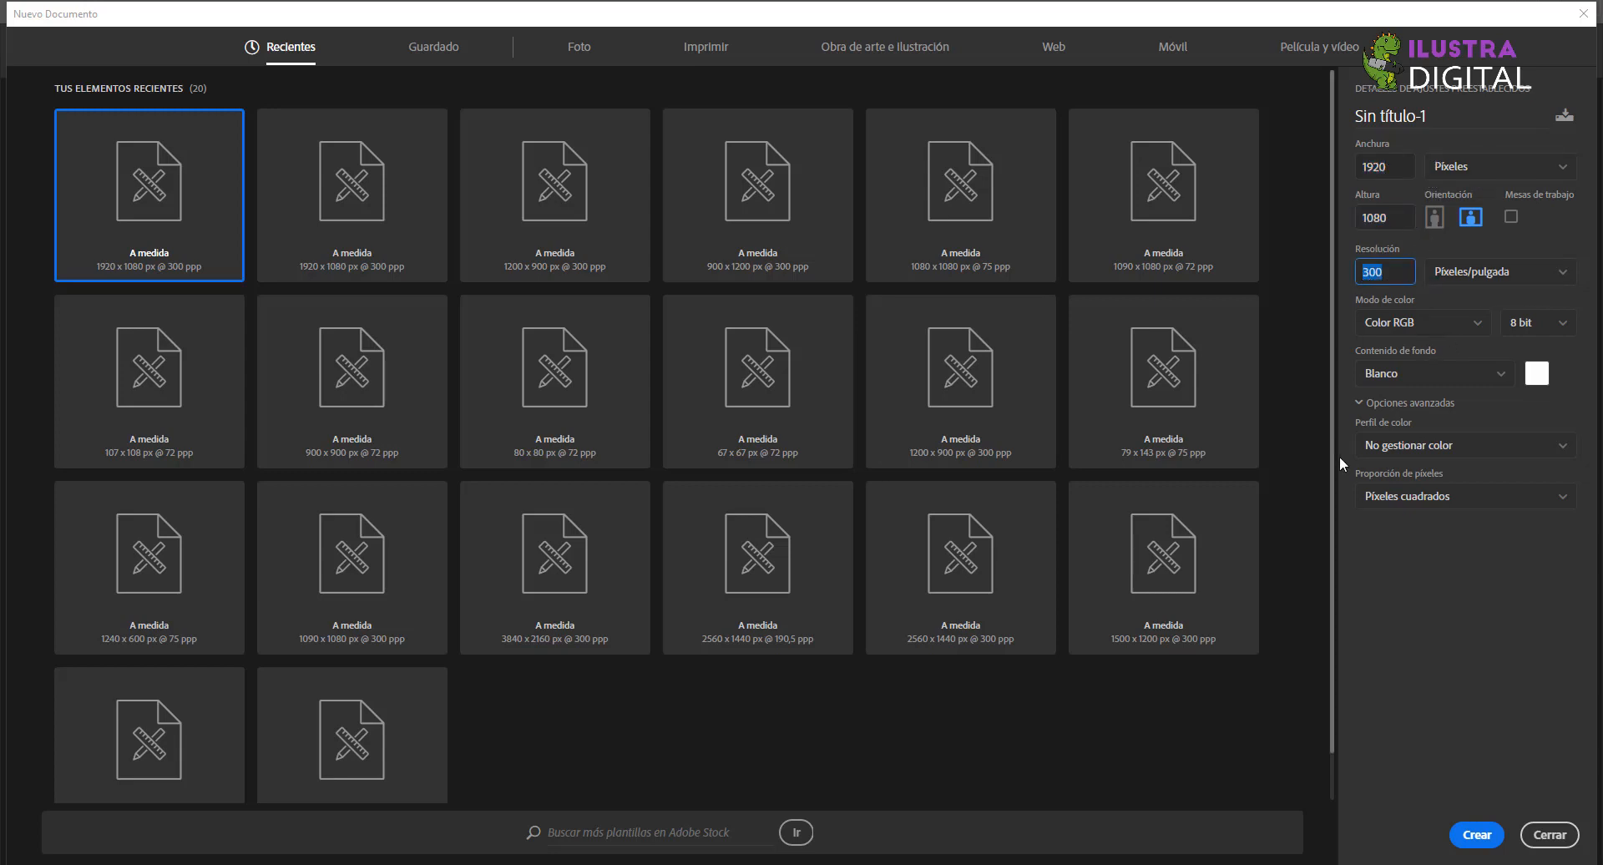
left_click_drag(1390, 176, 1332, 223)
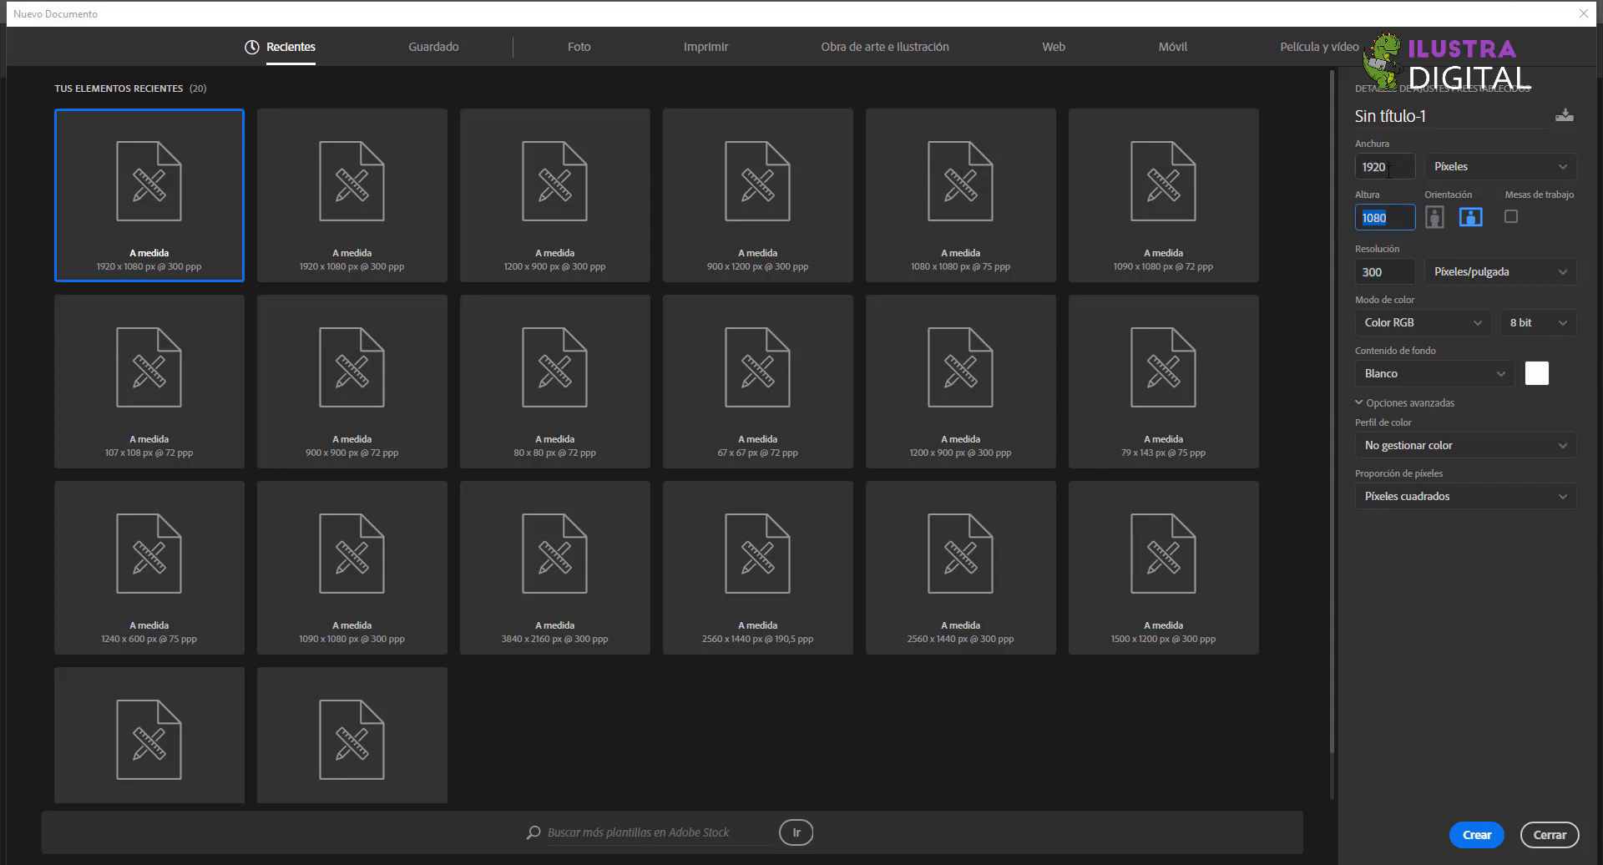
left_click_drag(1391, 272, 1362, 275)
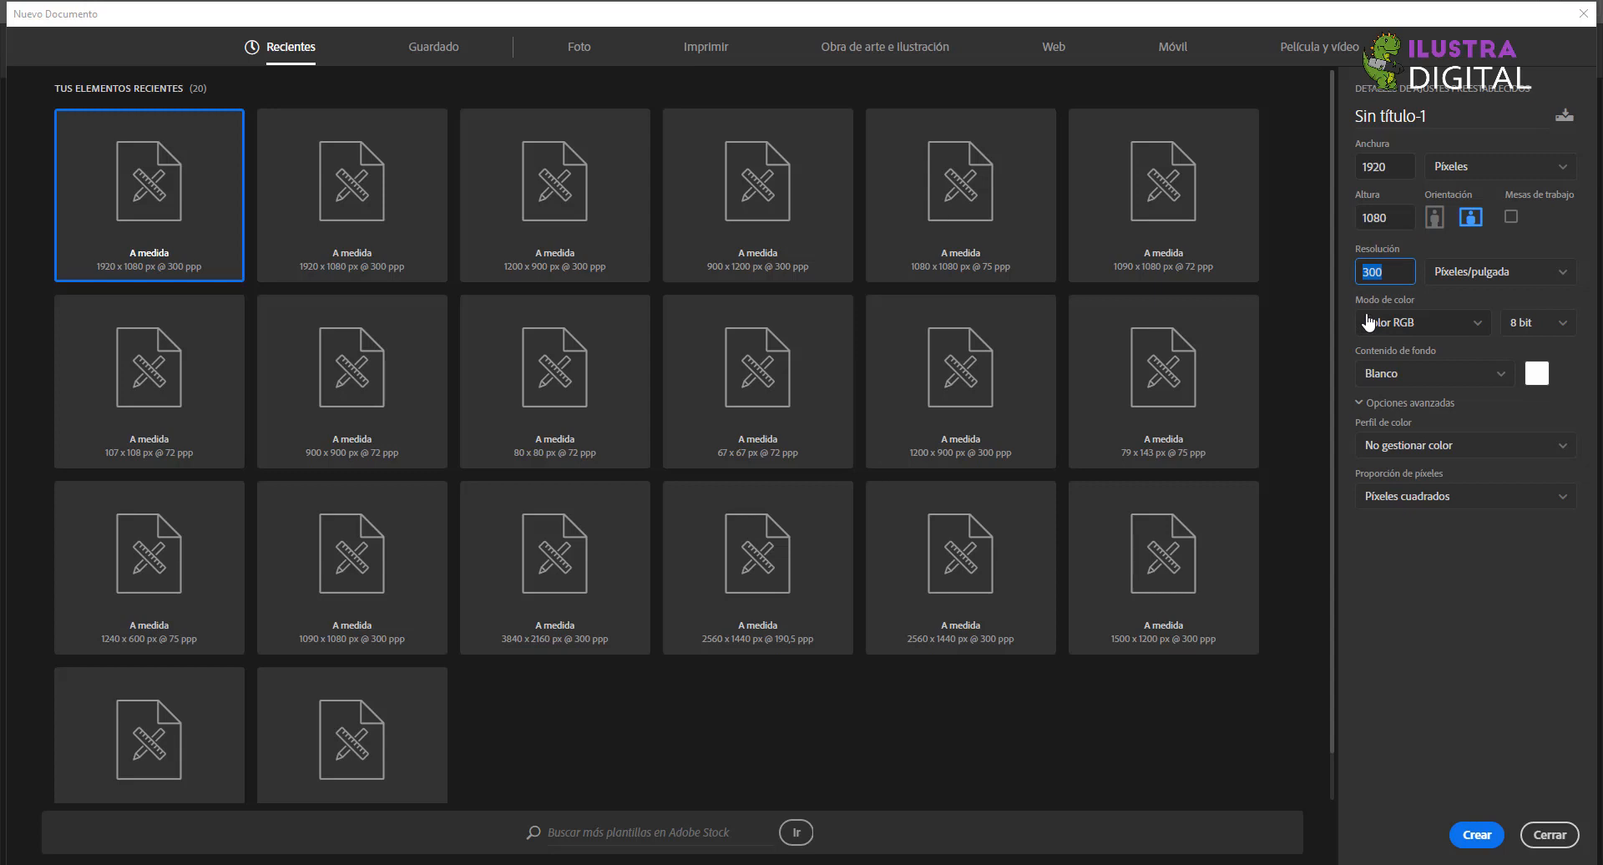
Step: Set the new document's orientation to portrait, giving a size of 1080 × 1920 pixels
left_click(1434, 219)
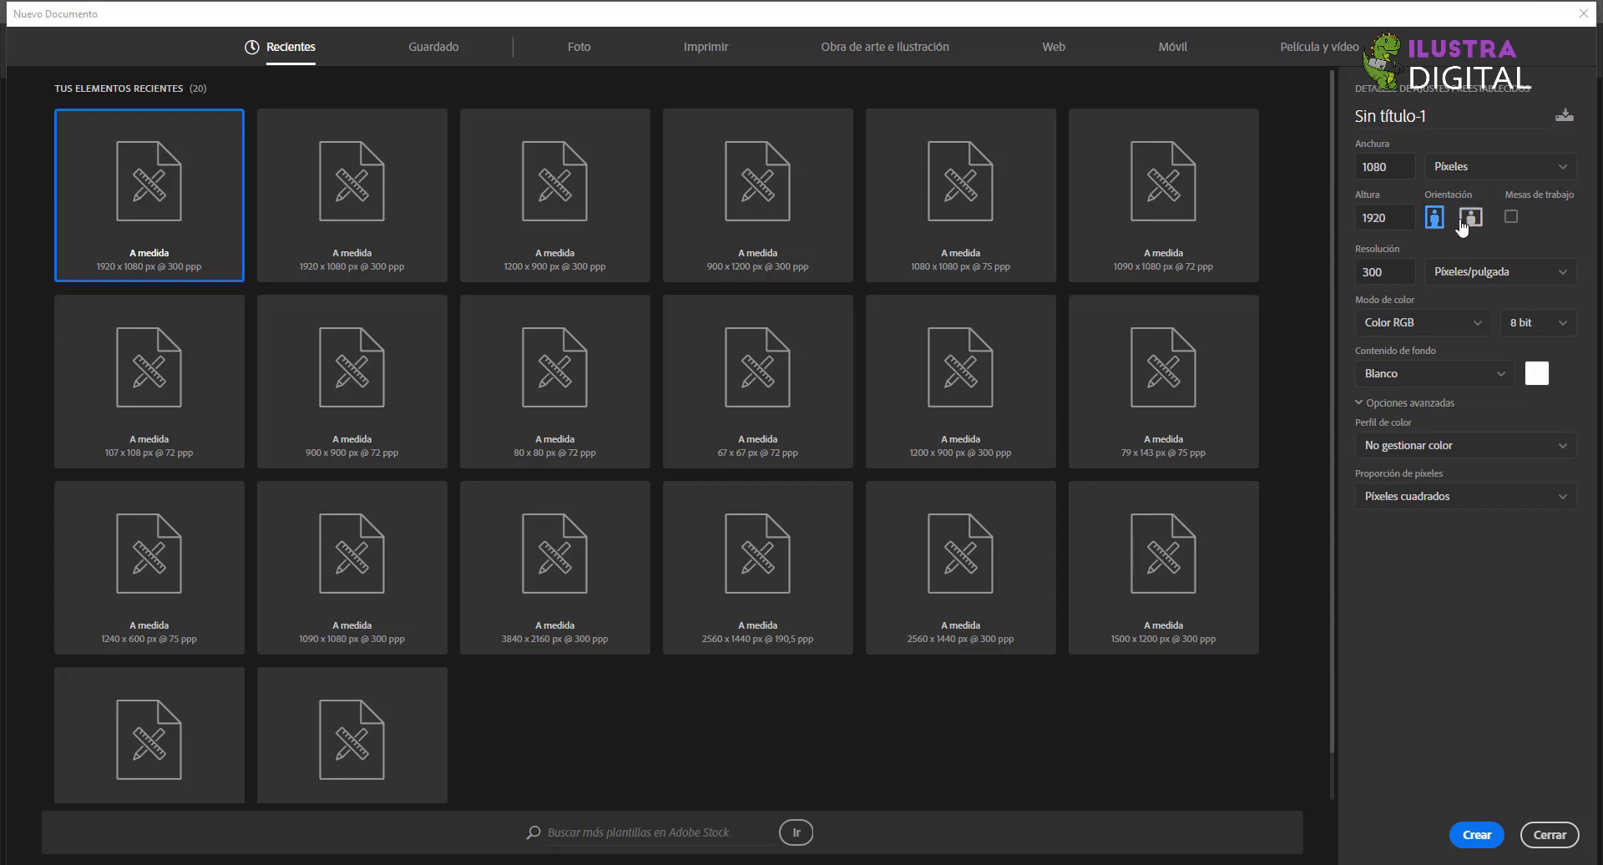
left_click(1466, 221)
left_click(1435, 218)
Step: Try centimetres as the size unit and CMYK as the colour mode for the new document, and restore RGB colour
left_click(1474, 171)
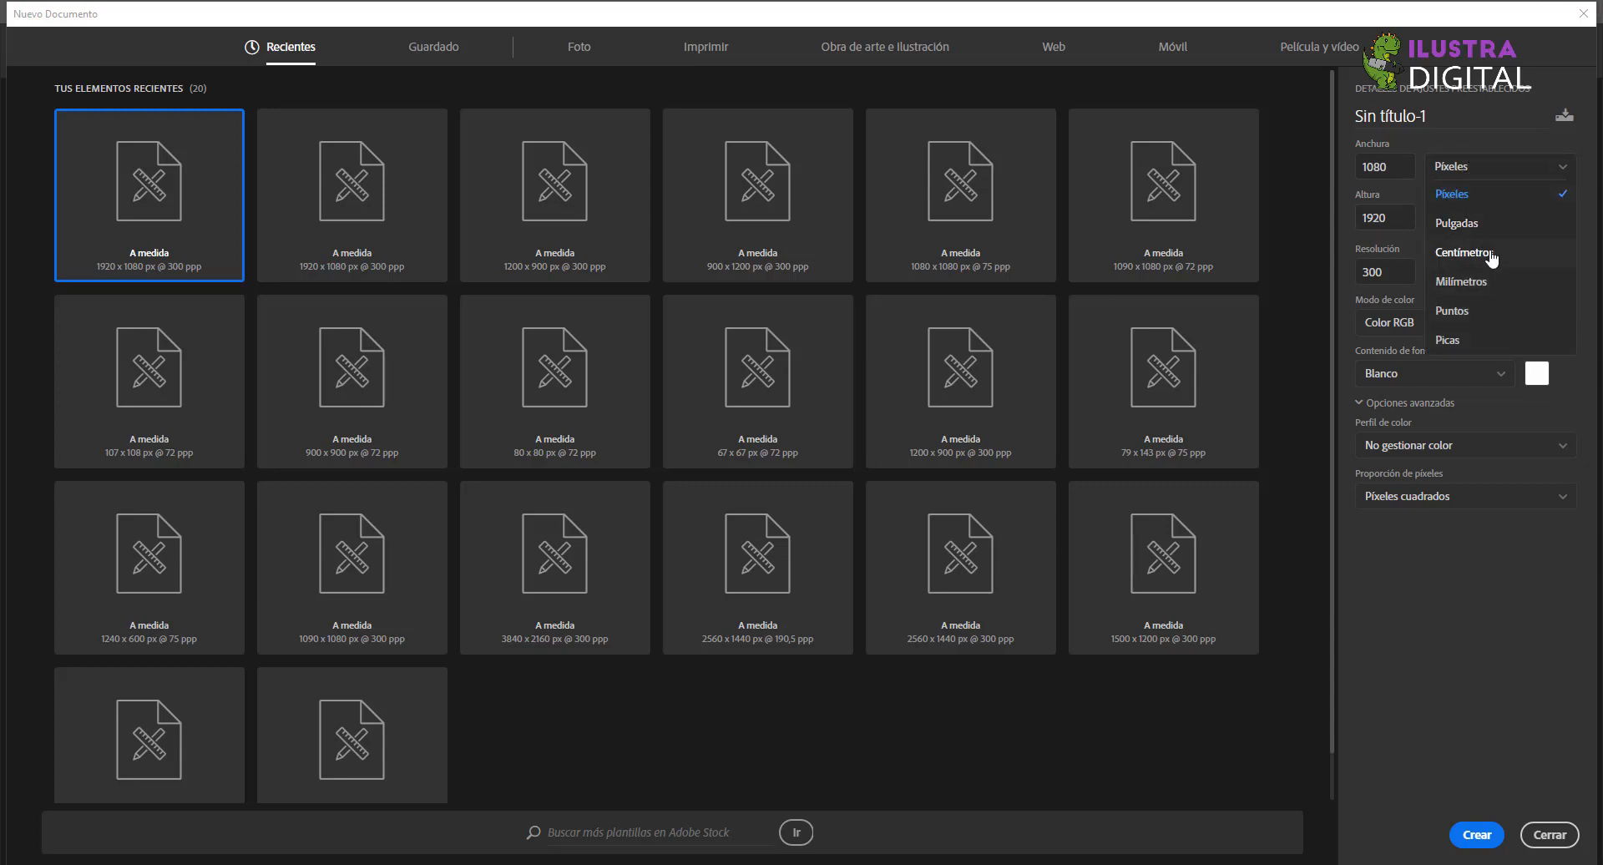
left_click(1463, 252)
left_click(1411, 163)
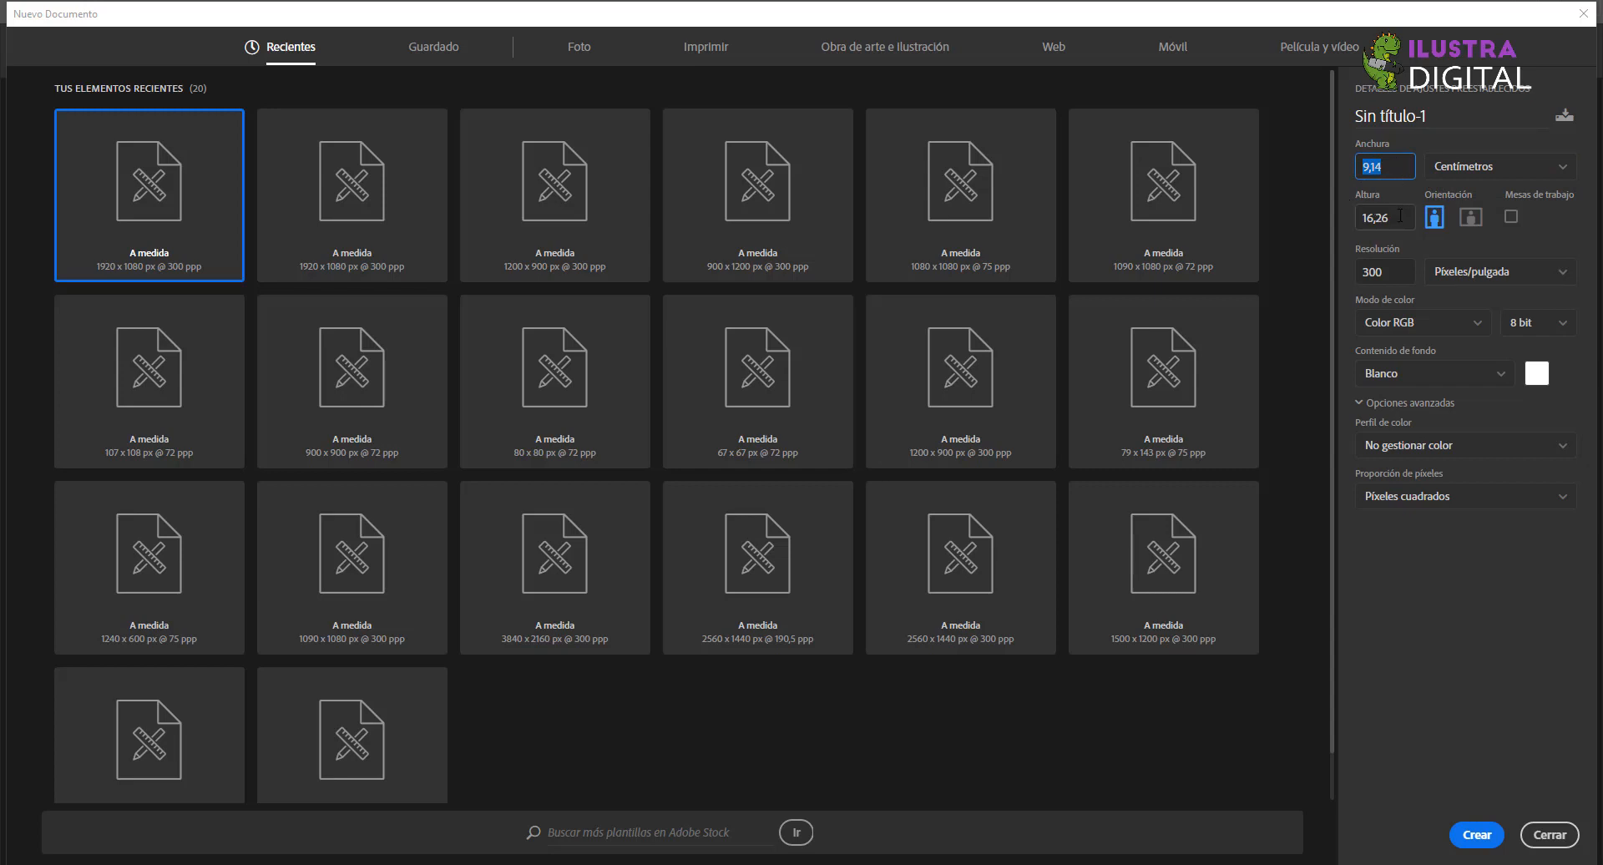
left_click(1414, 325)
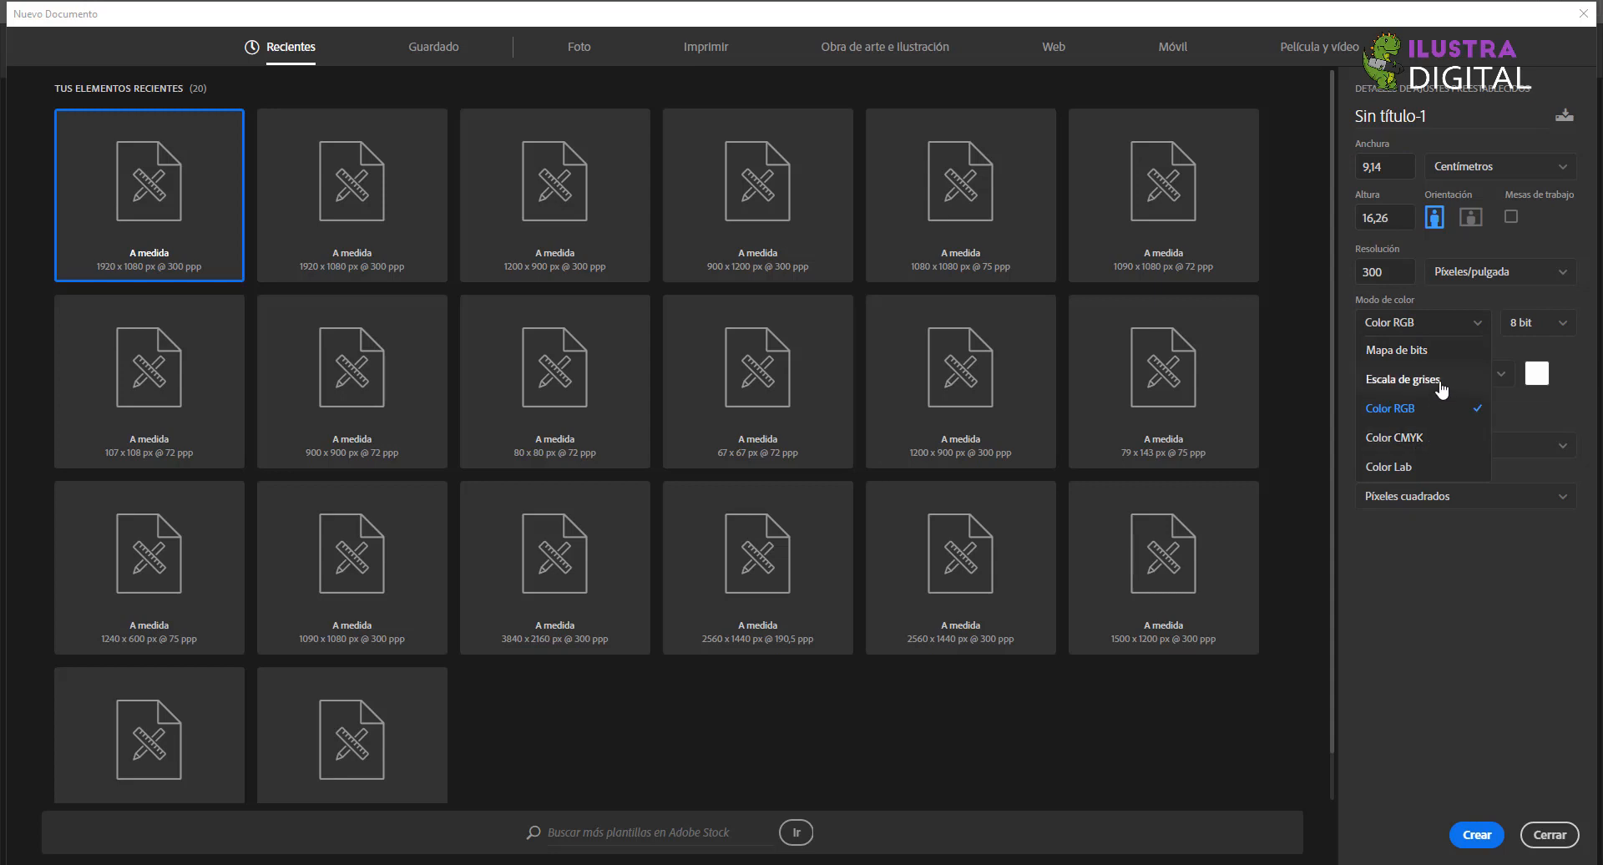
left_click(1426, 451)
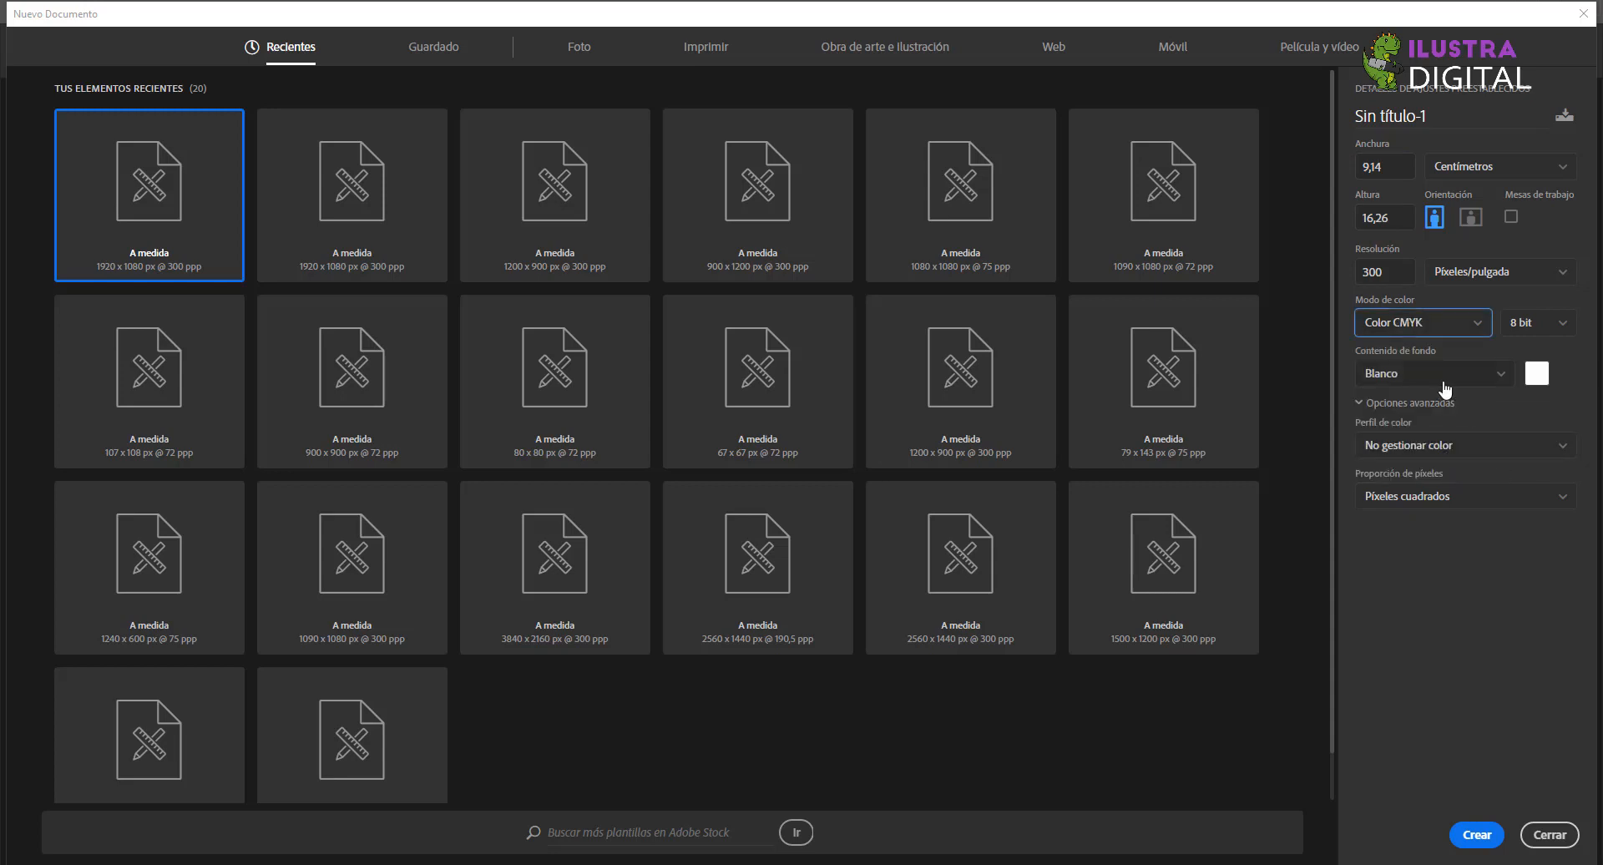
left_click(1437, 334)
left_click(1440, 409)
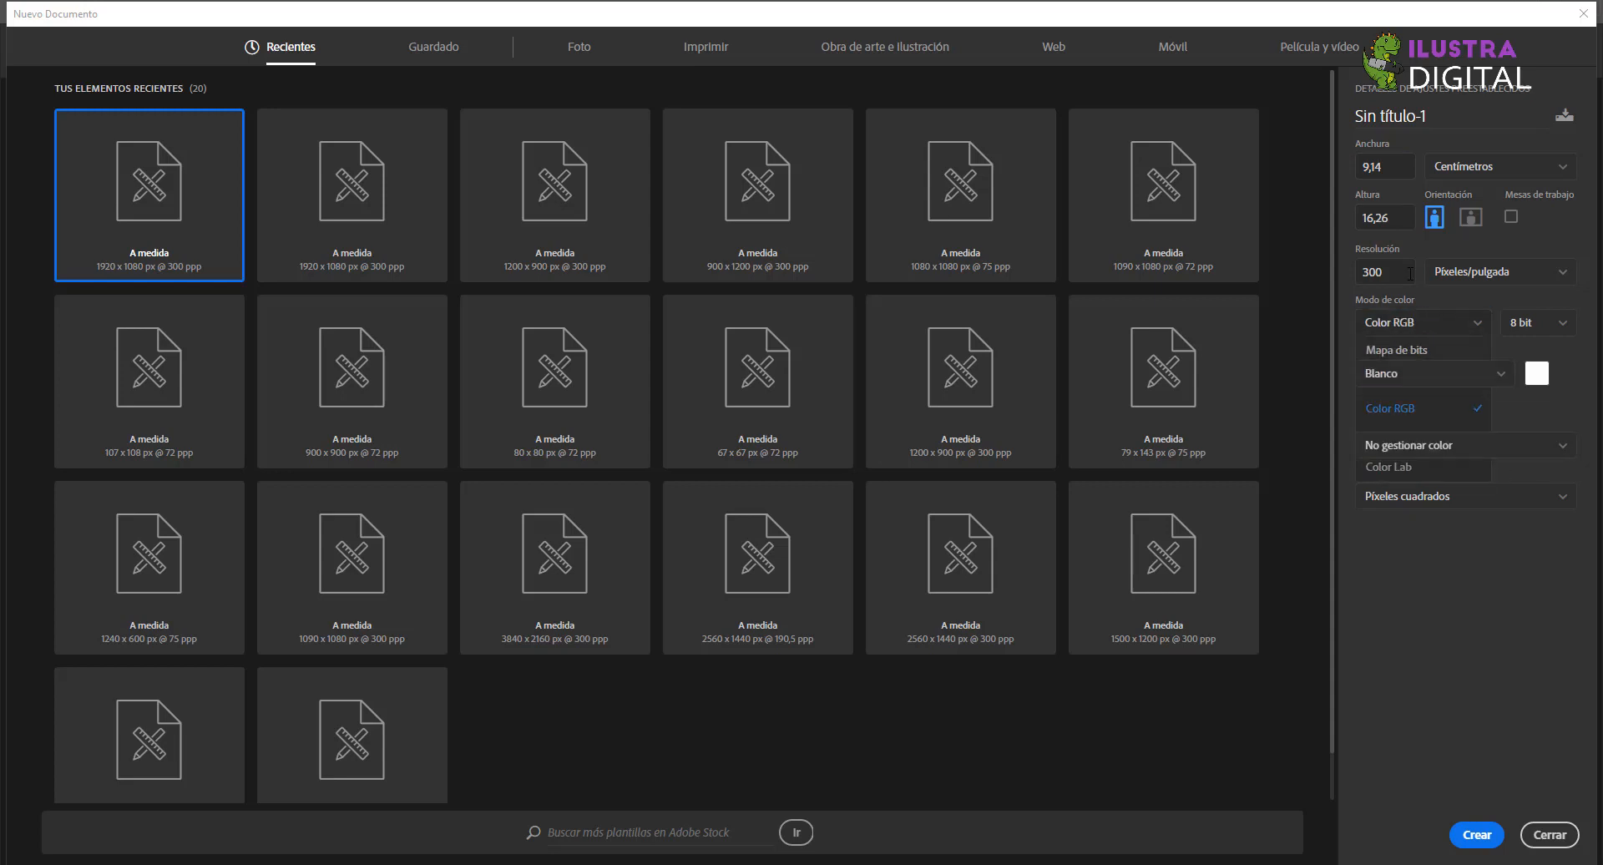
Step: Set the size unit to pixels and create the 1080 × 1920 px RGB document at 300 pixels per inch
left_click(1463, 181)
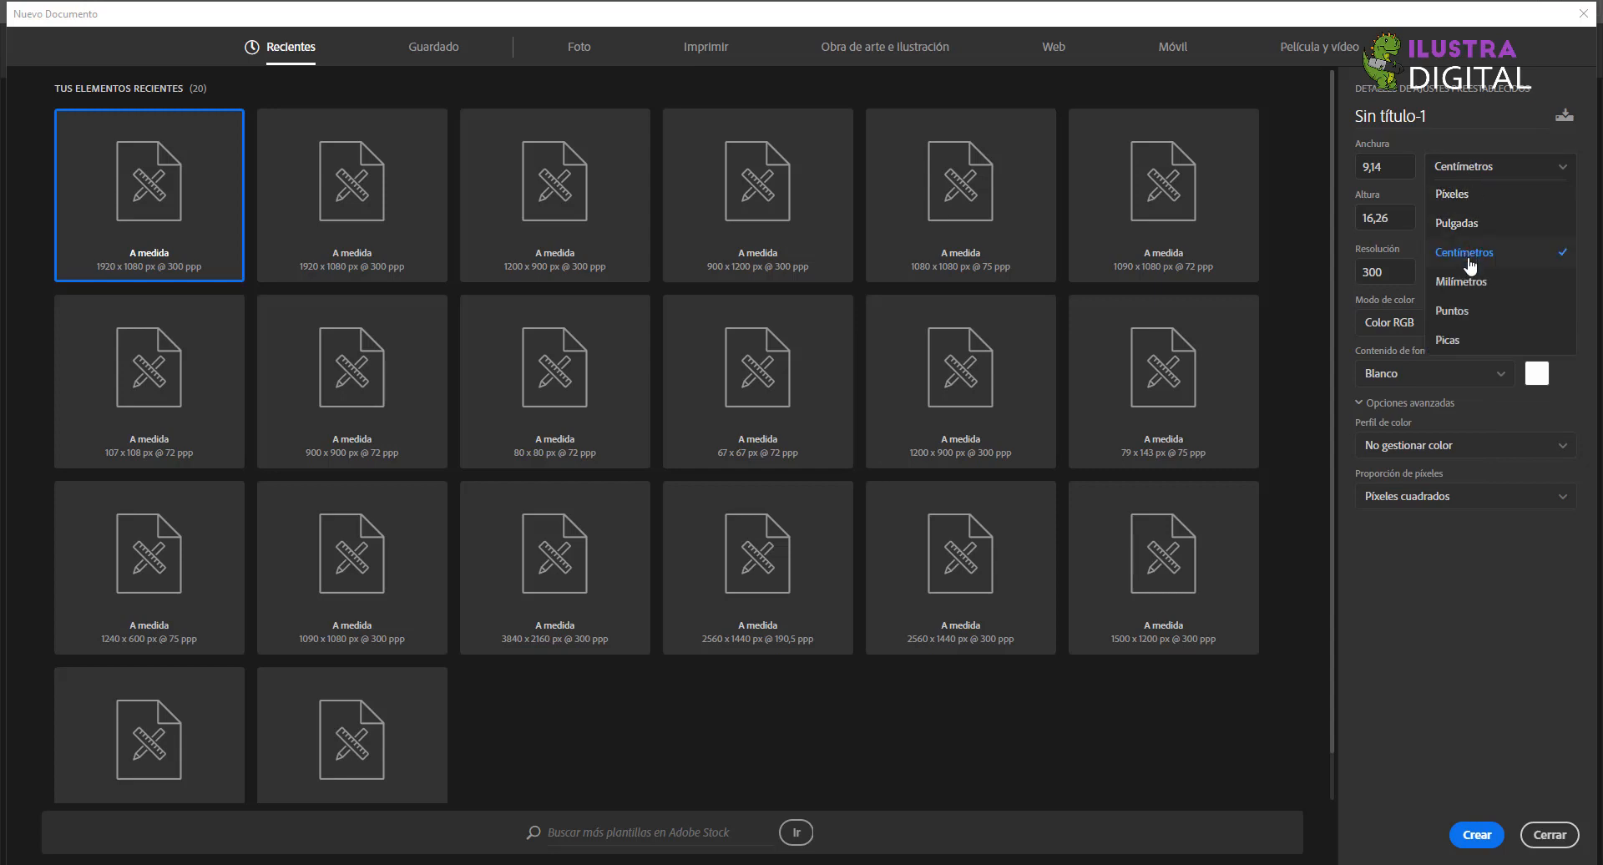
left_click(1479, 202)
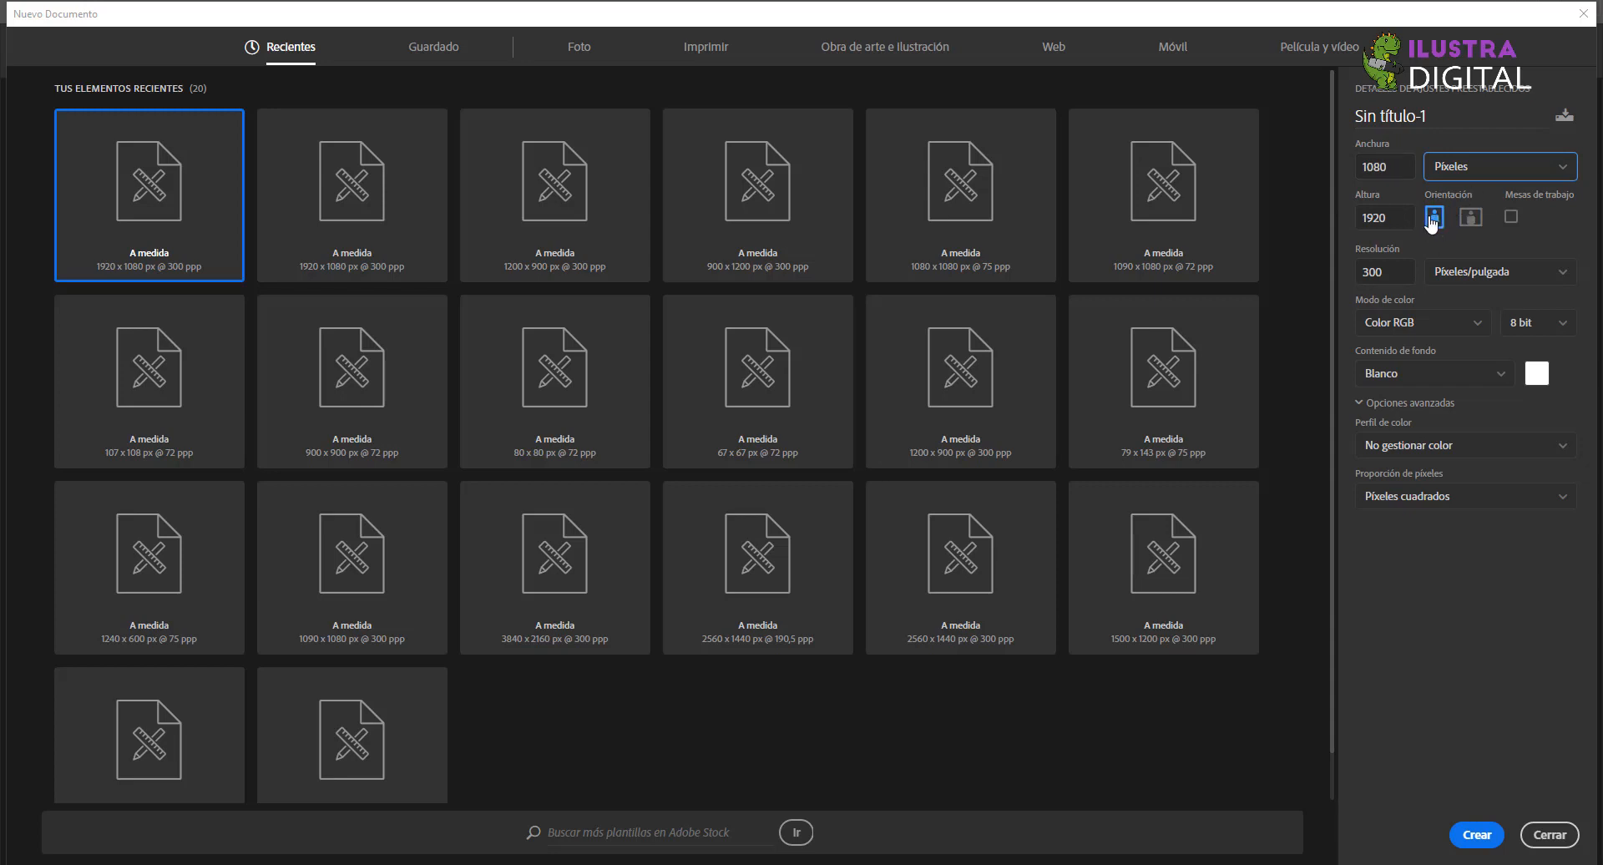
left_click(1476, 834)
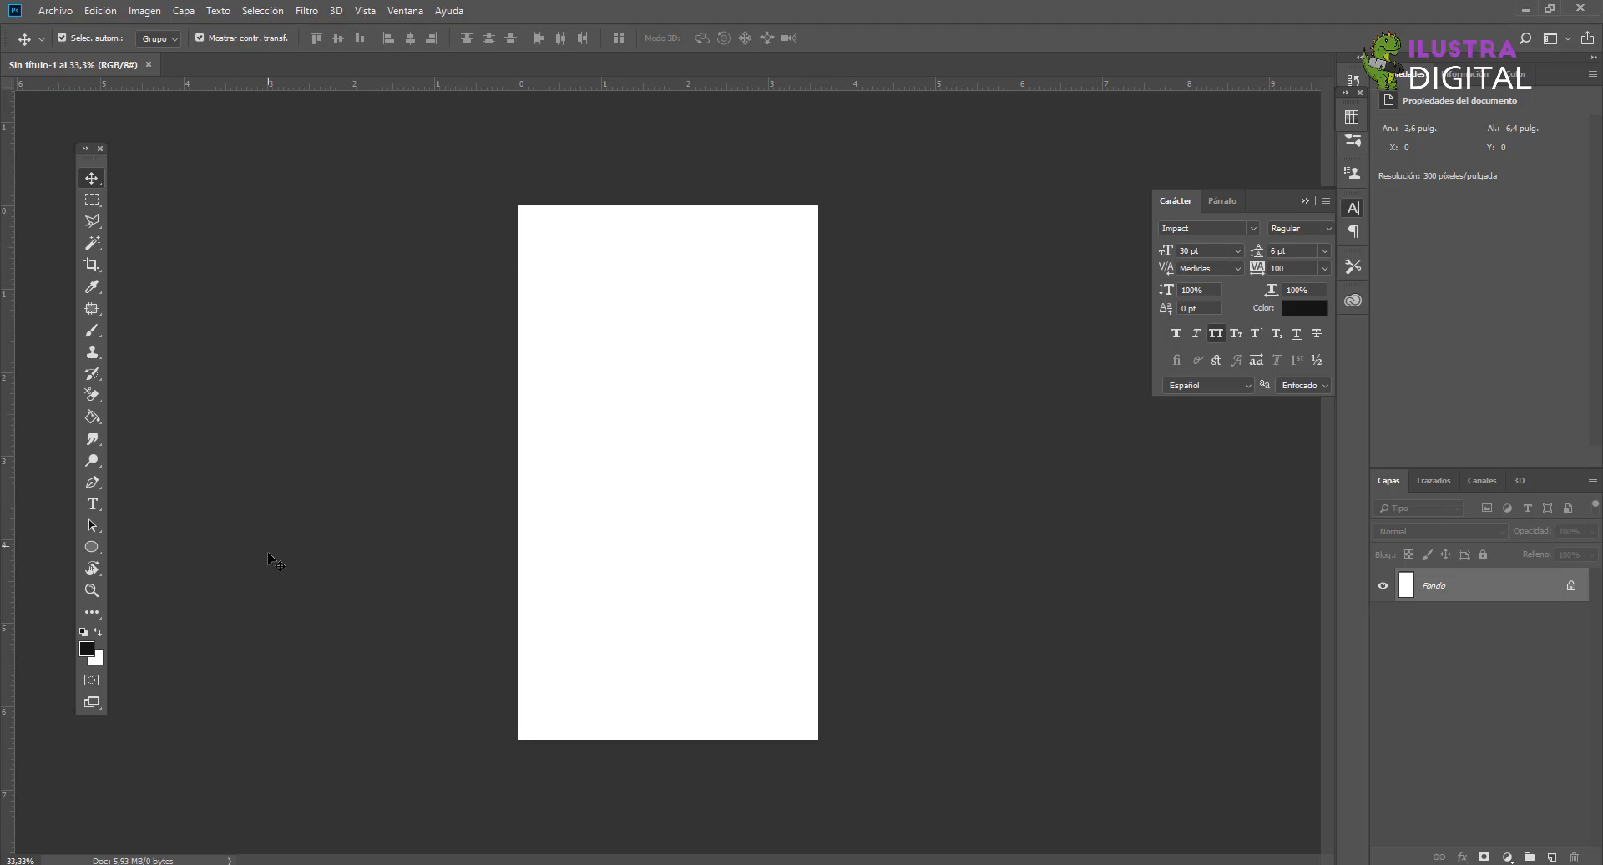
Step: Set the foreground colour to dark grey #4a4a4a and fill the white Fondo layer with it using the Paint Bucket
left_click(91, 652)
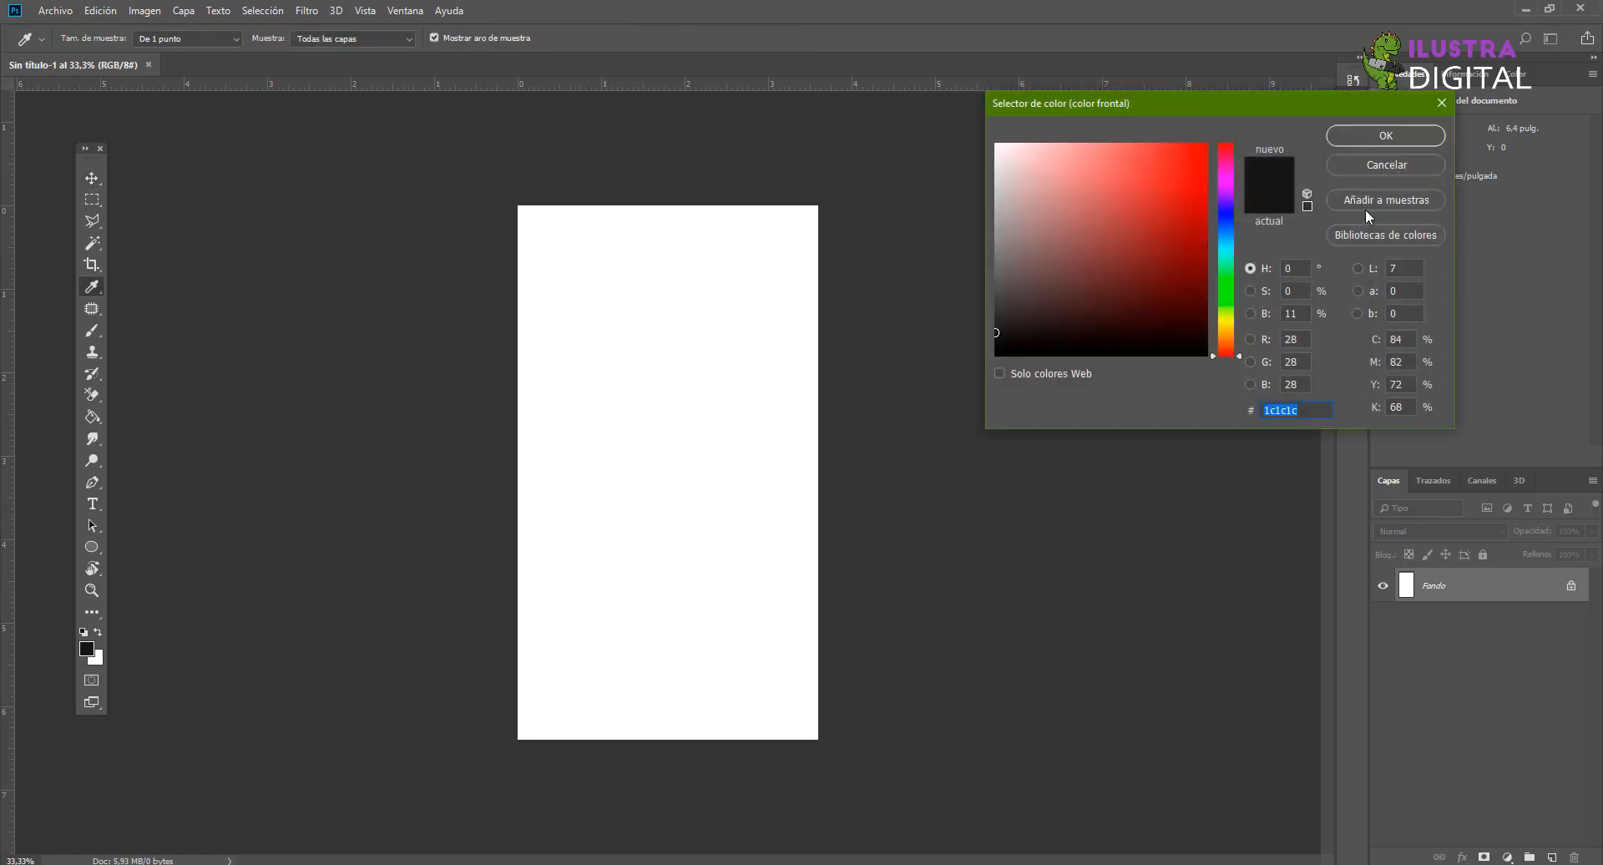
left_click(1336, 134)
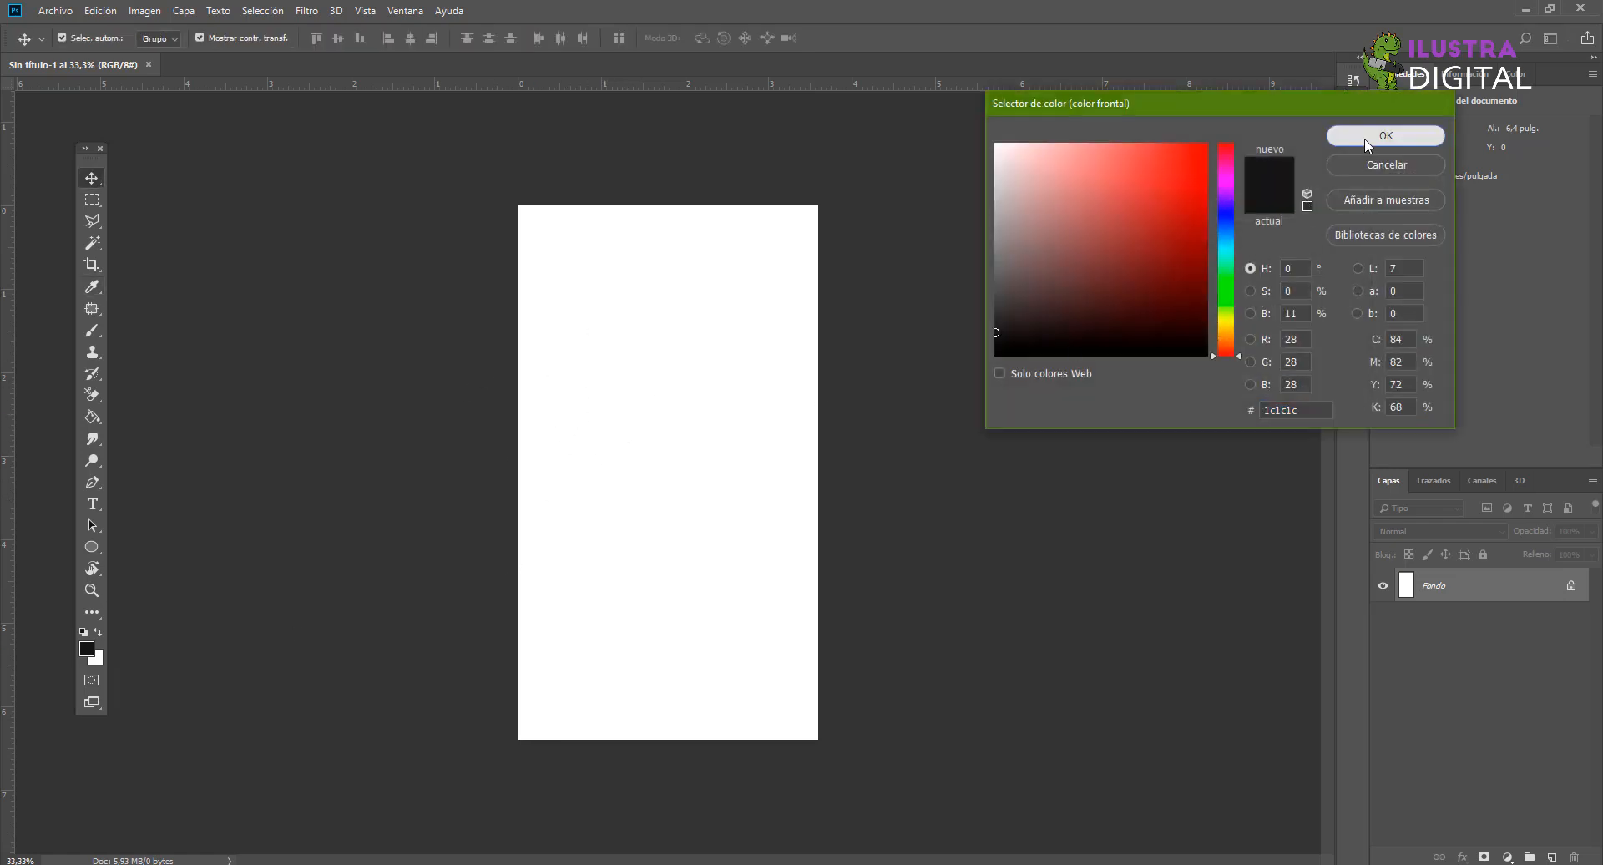
left_click(89, 649)
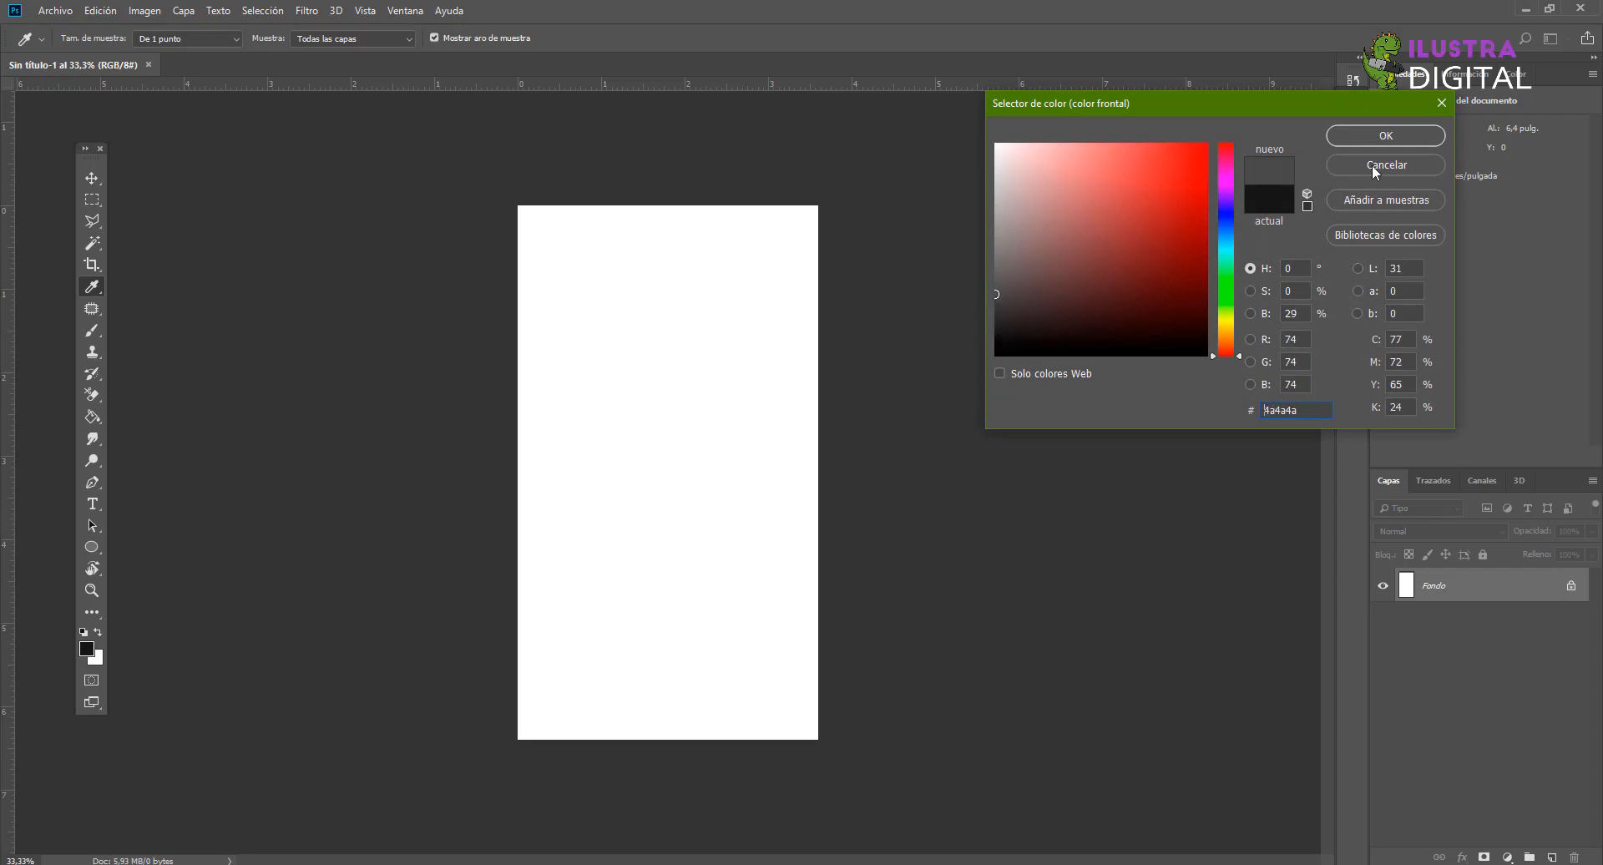
left_click(1331, 135)
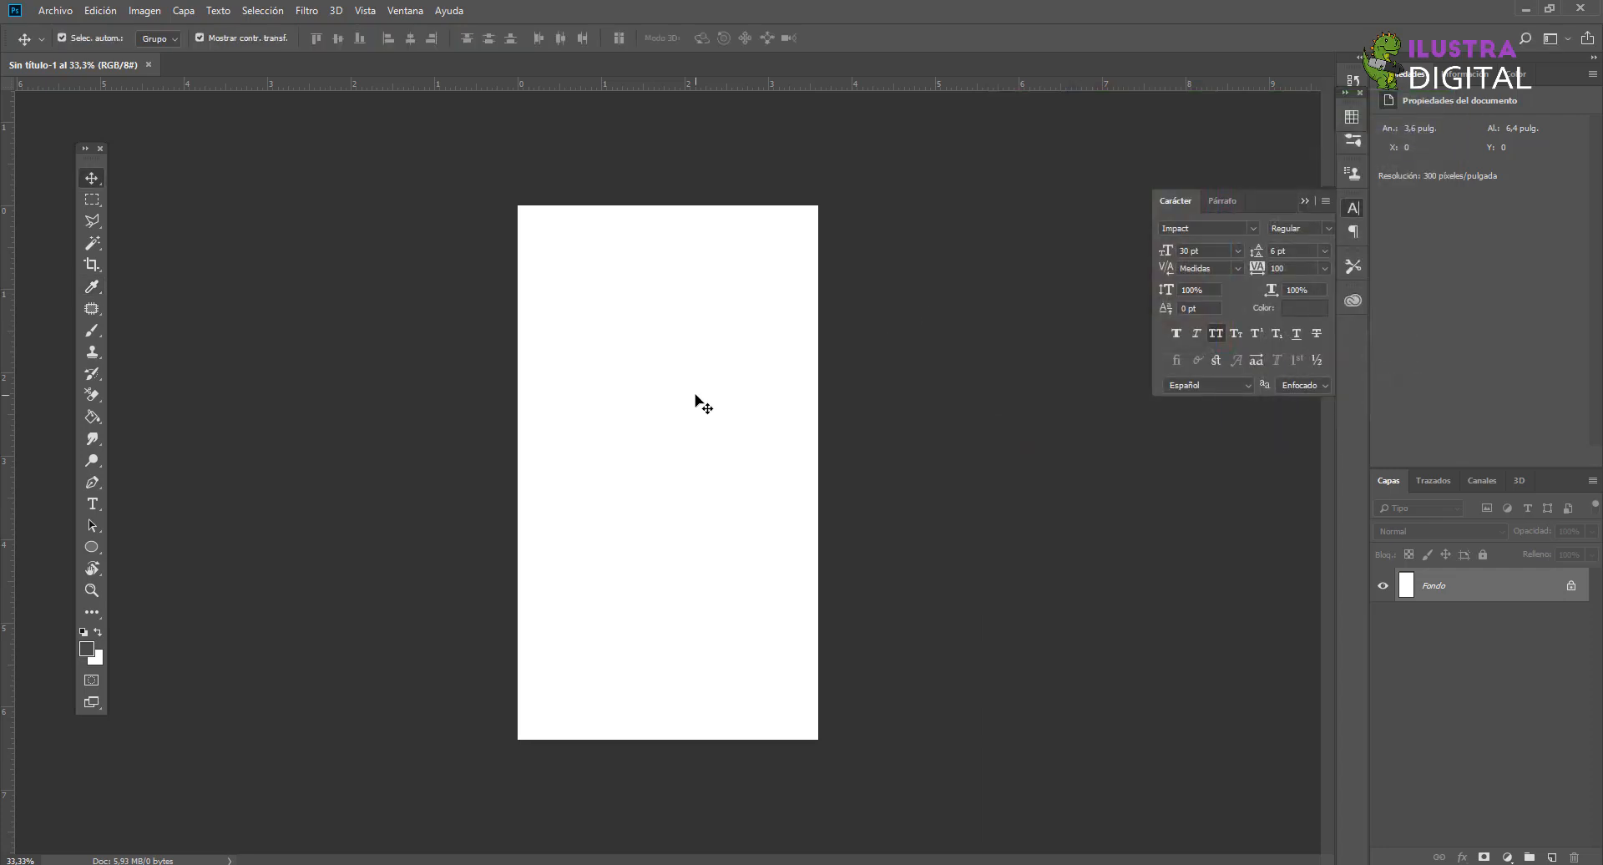
left_click(92, 416)
left_click(625, 420)
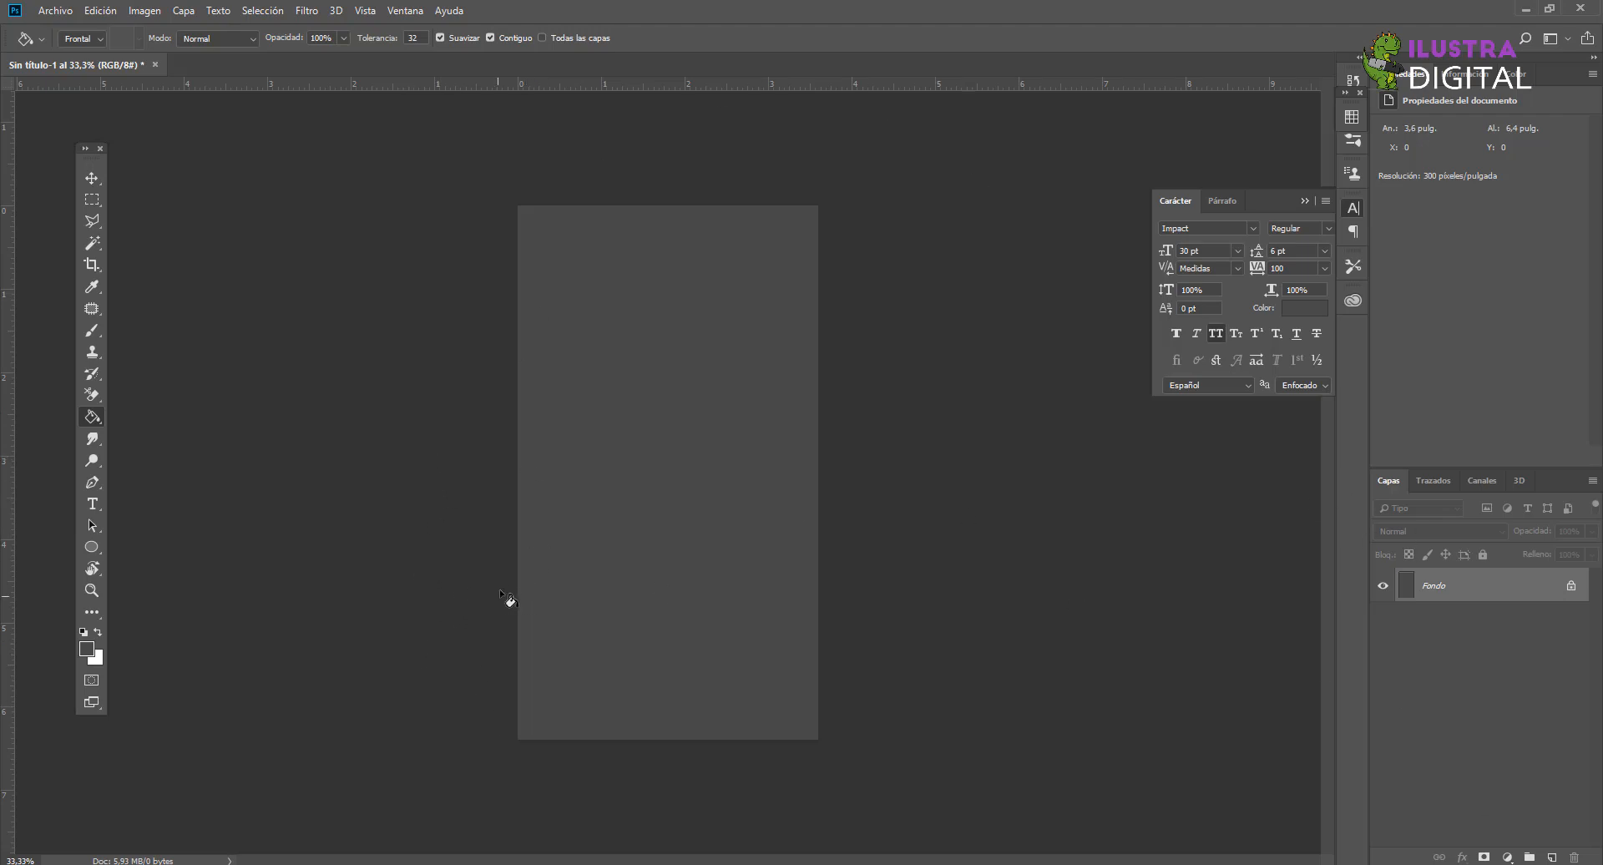
left_click(92, 590)
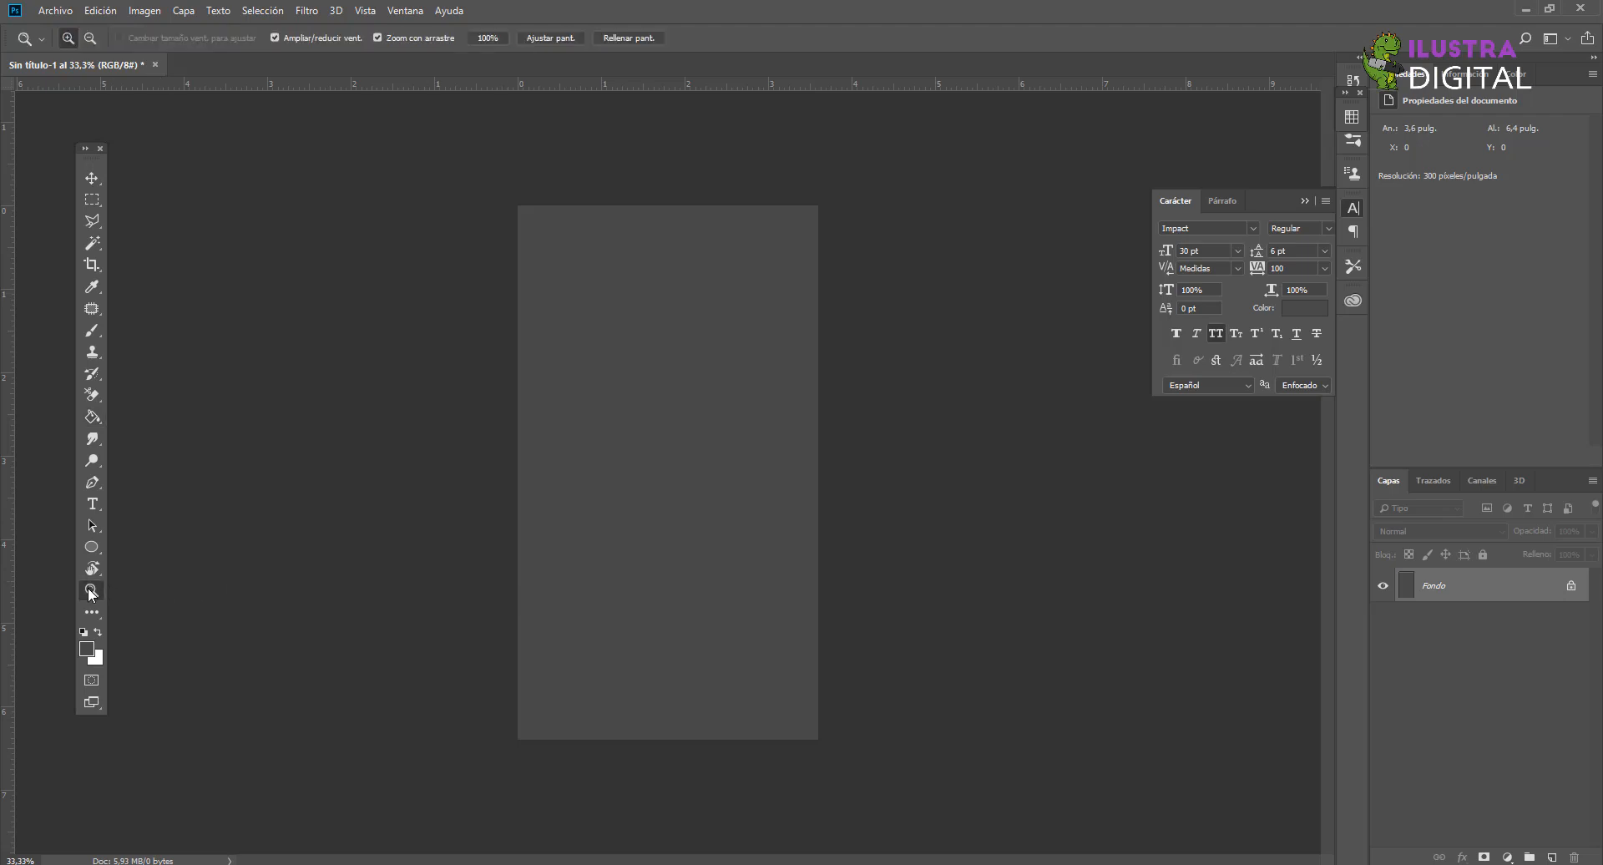
left_click_drag(674, 558, 720, 516)
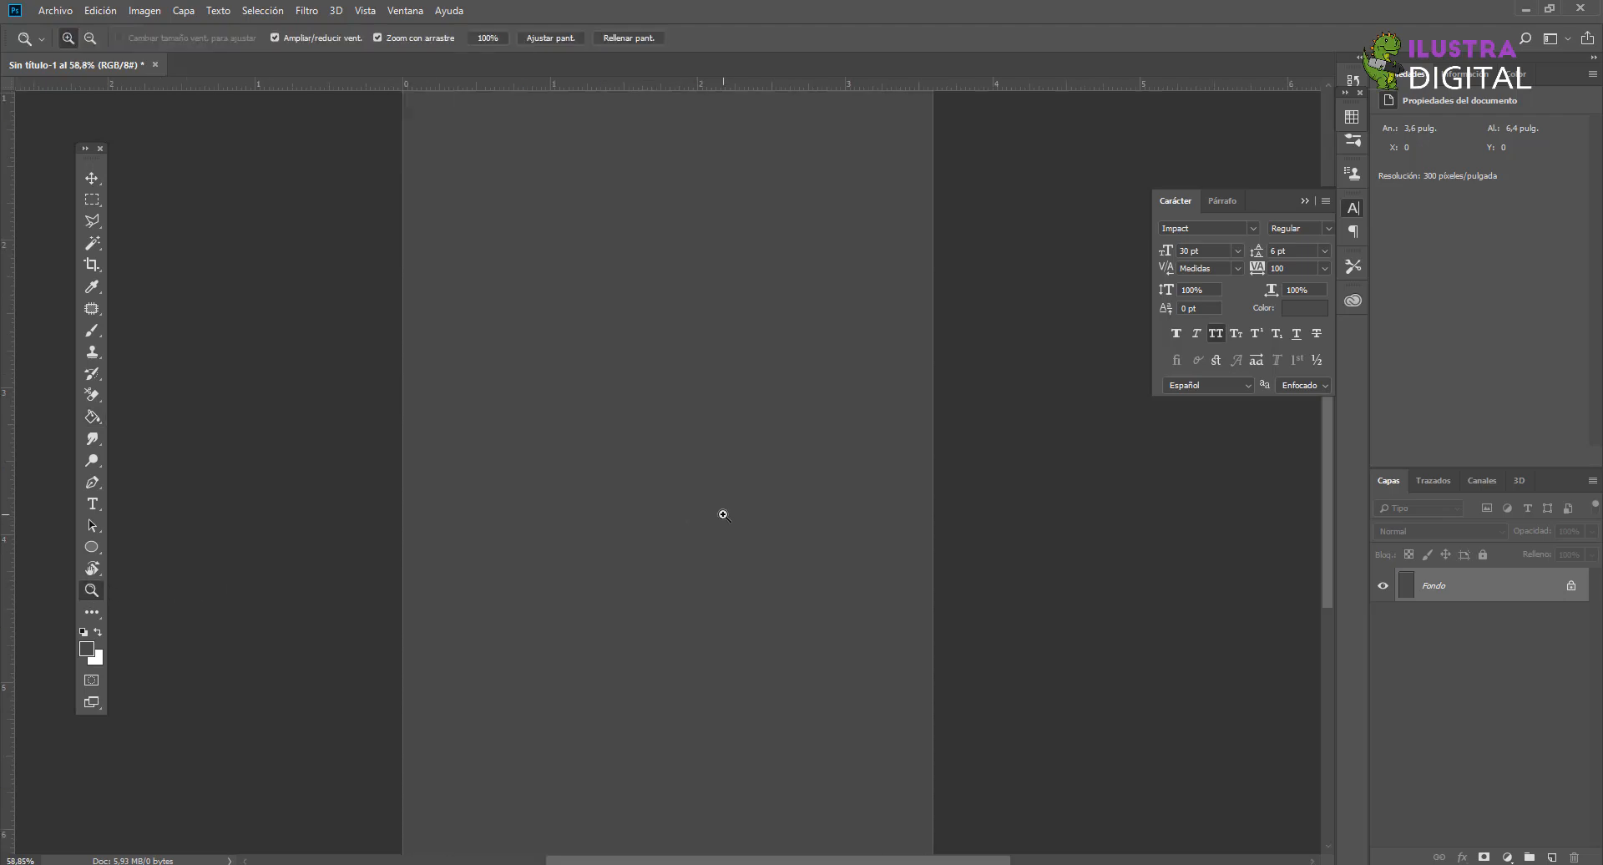
left_click_drag(718, 430, 794, 348)
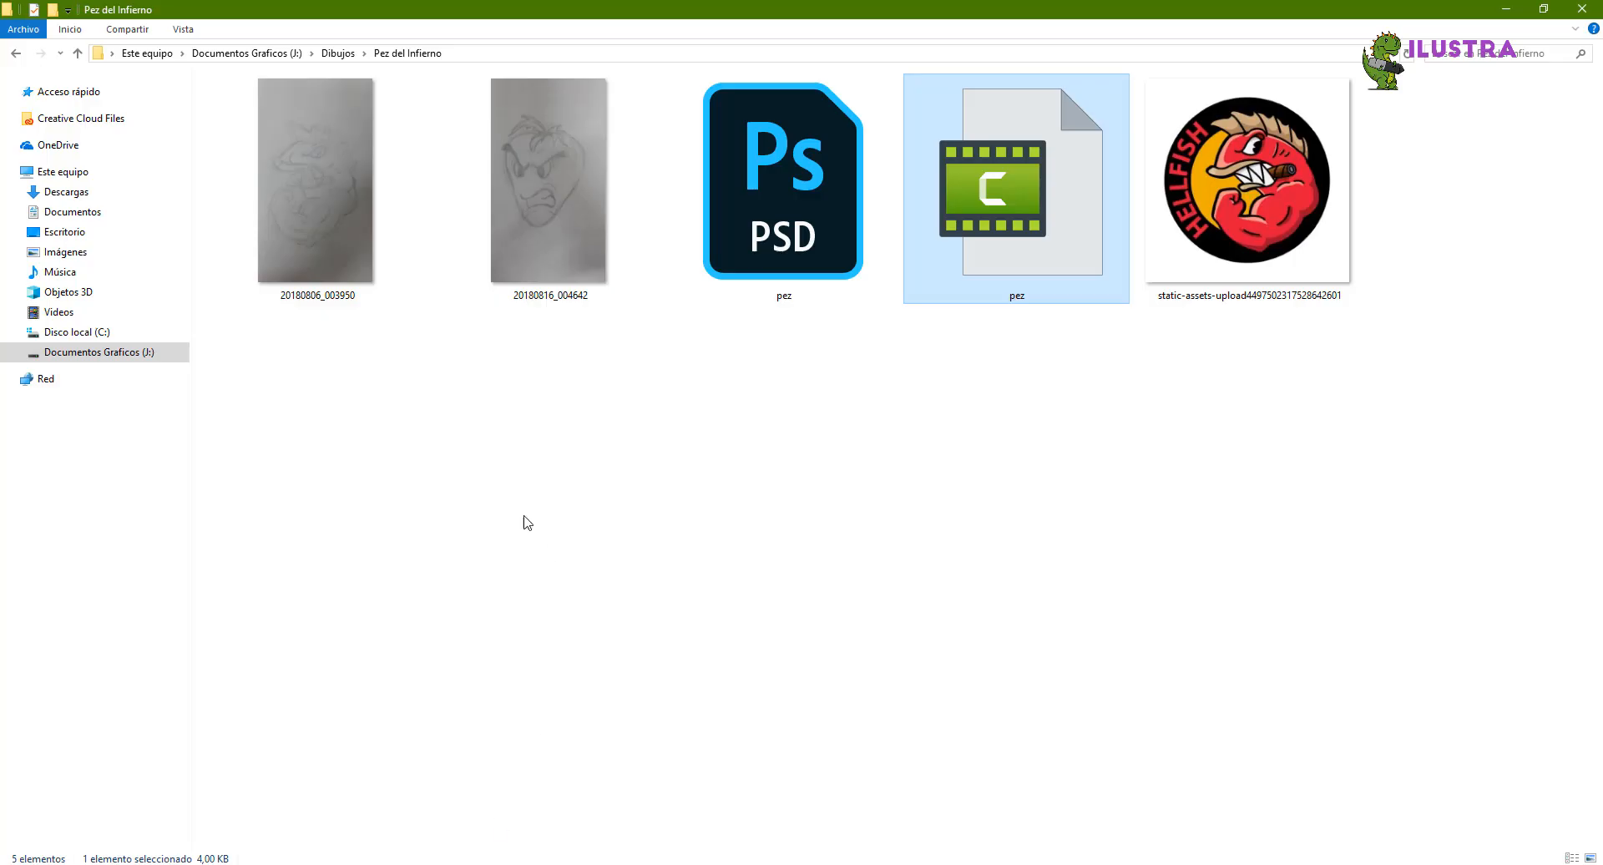
Step: Examine the pencil sketch photos 20180816_004642 and 20180806_003950 from the Pez del Infierno folder in the Photos viewer
left_click(387, 185)
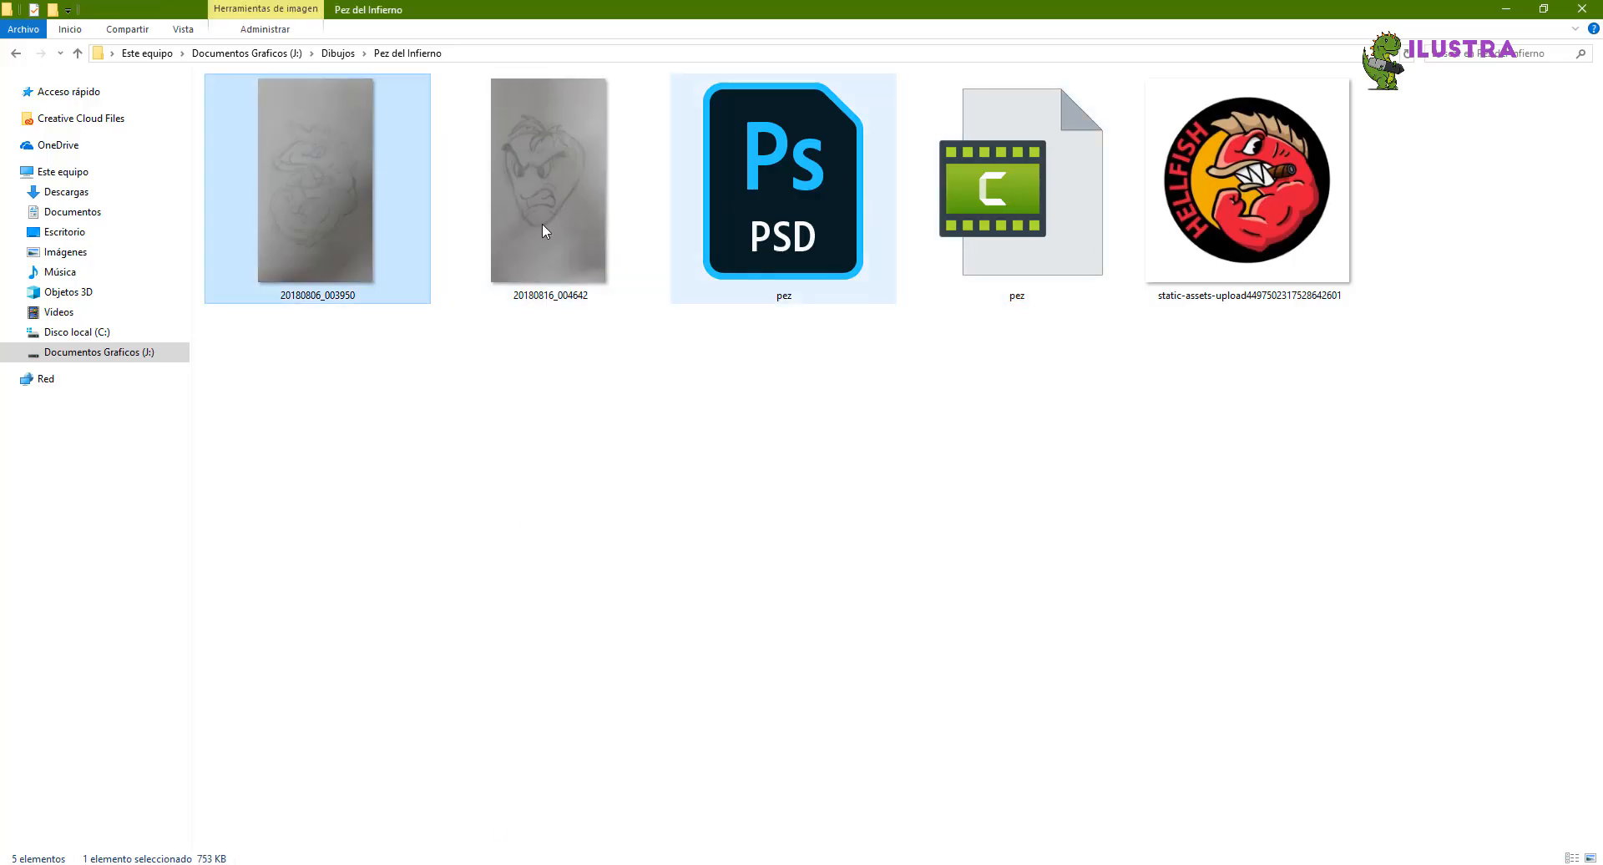
left_click(484, 175)
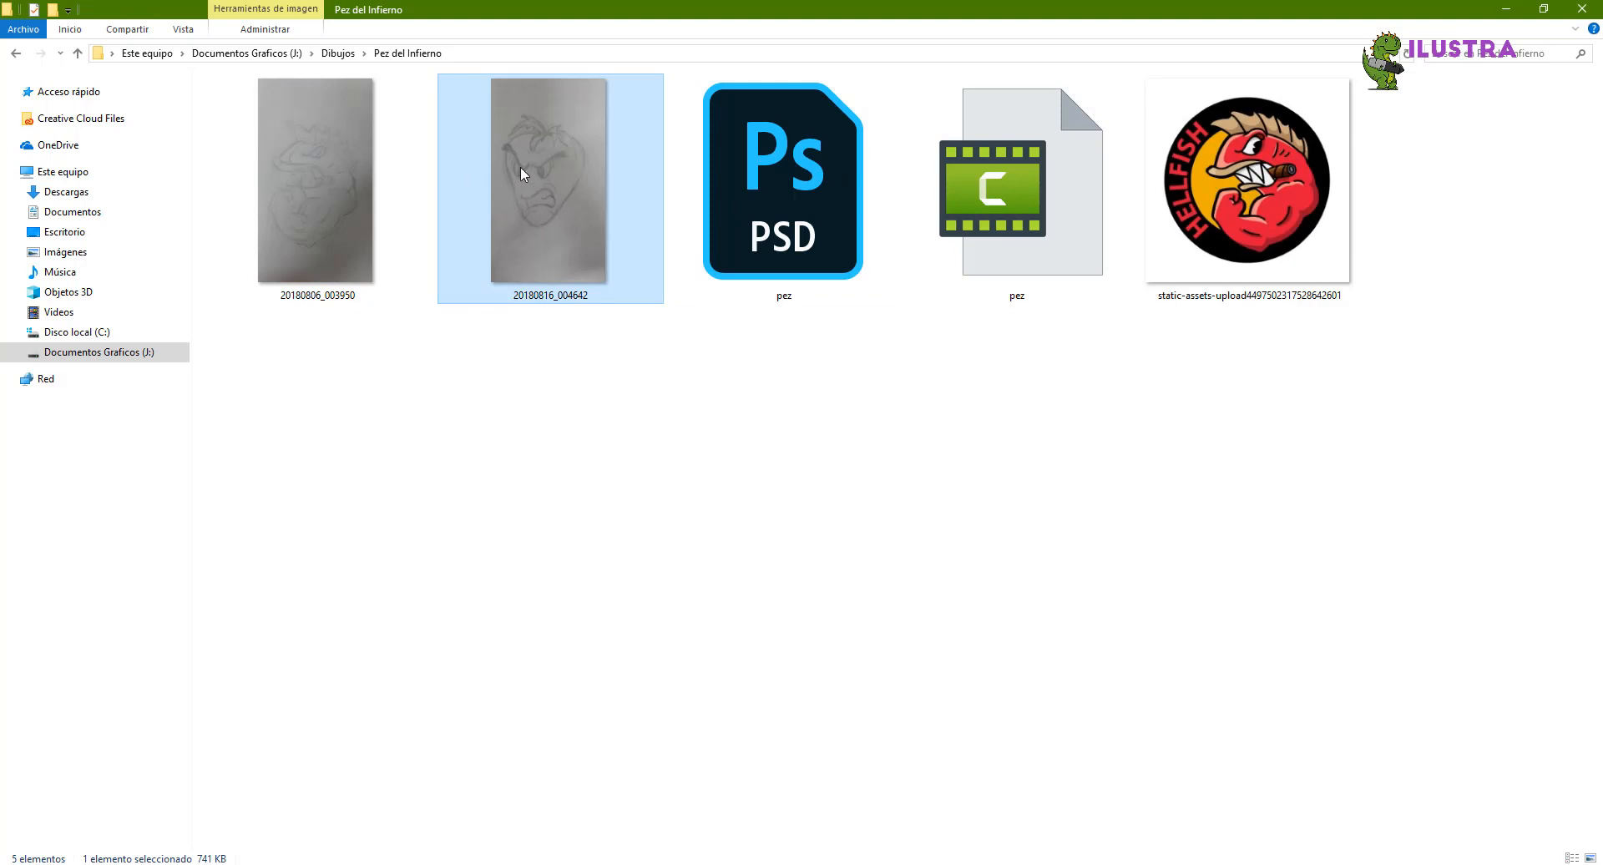
left_click_drag(521, 173, 517, 233)
right_click(518, 233)
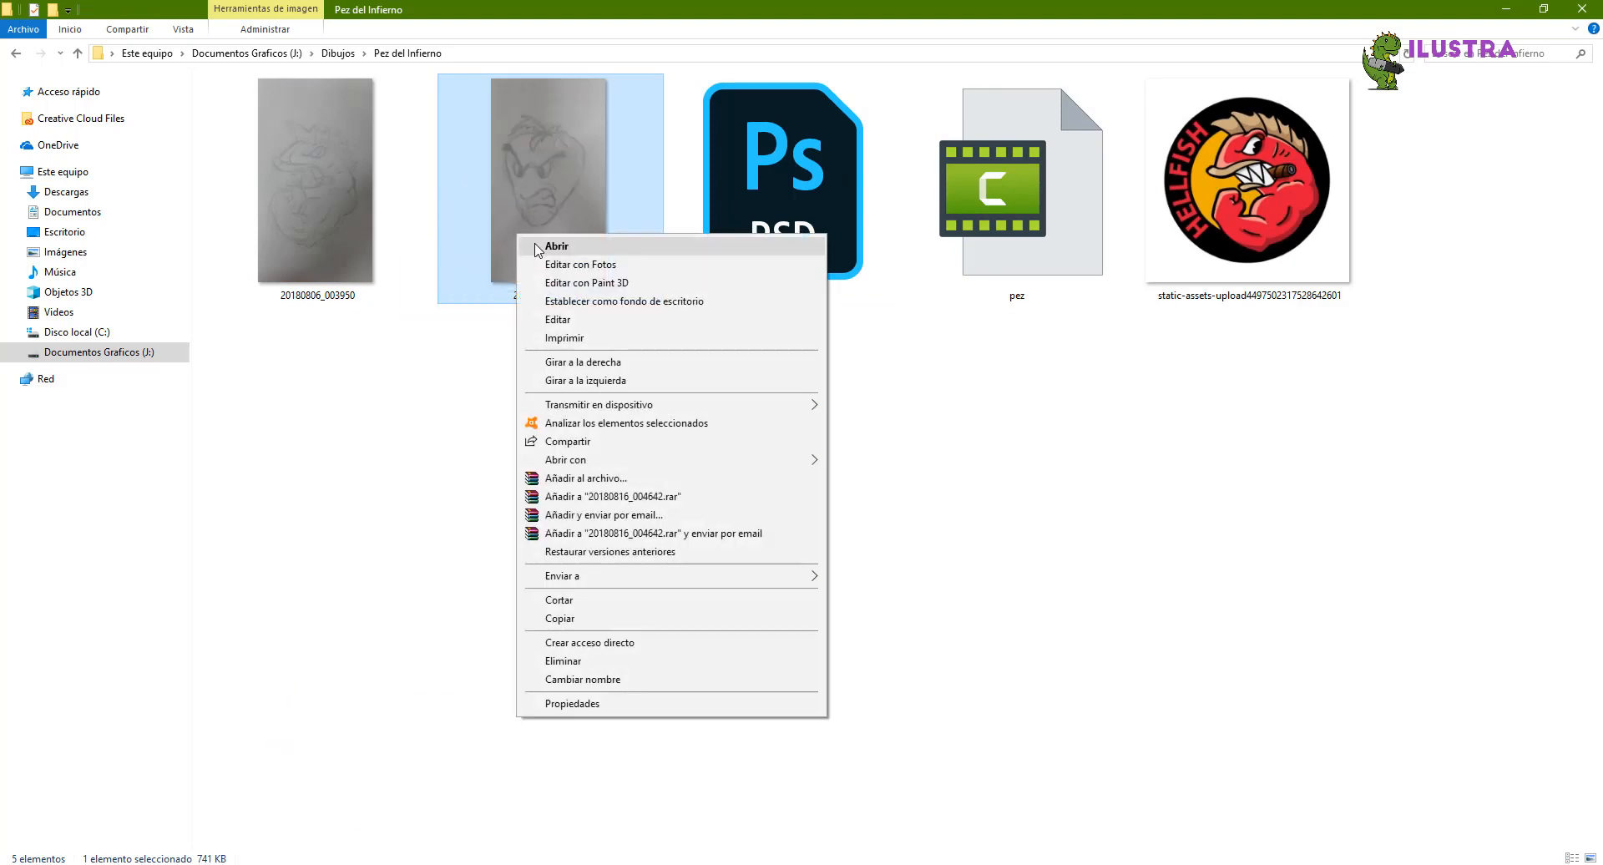
left_click(538, 247)
scroll(829, 476, "up", 1)
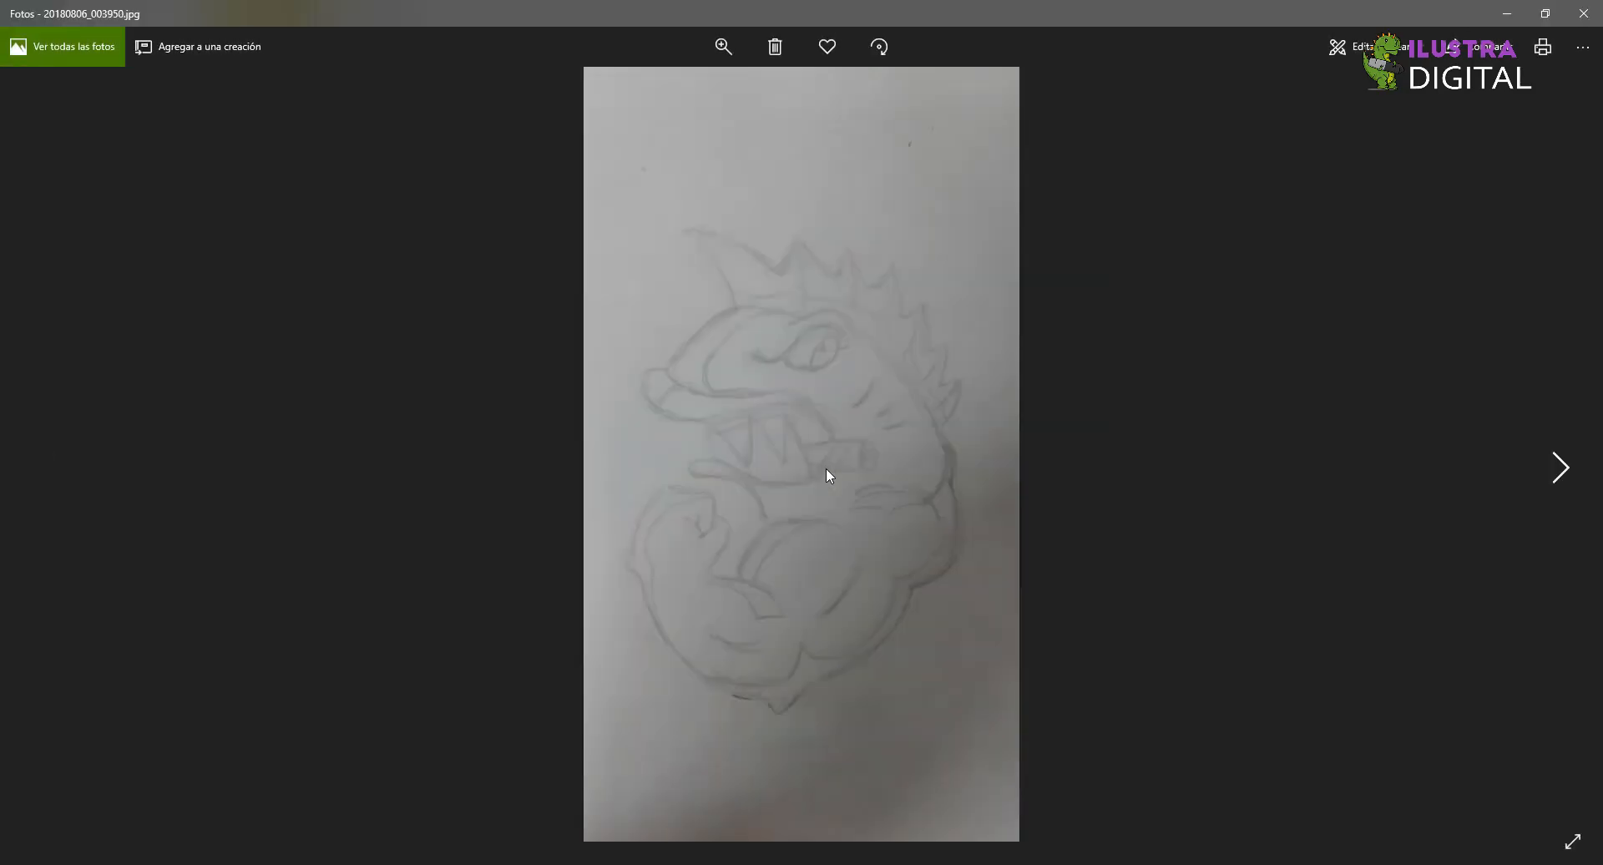
scroll(827, 470, "down", 1)
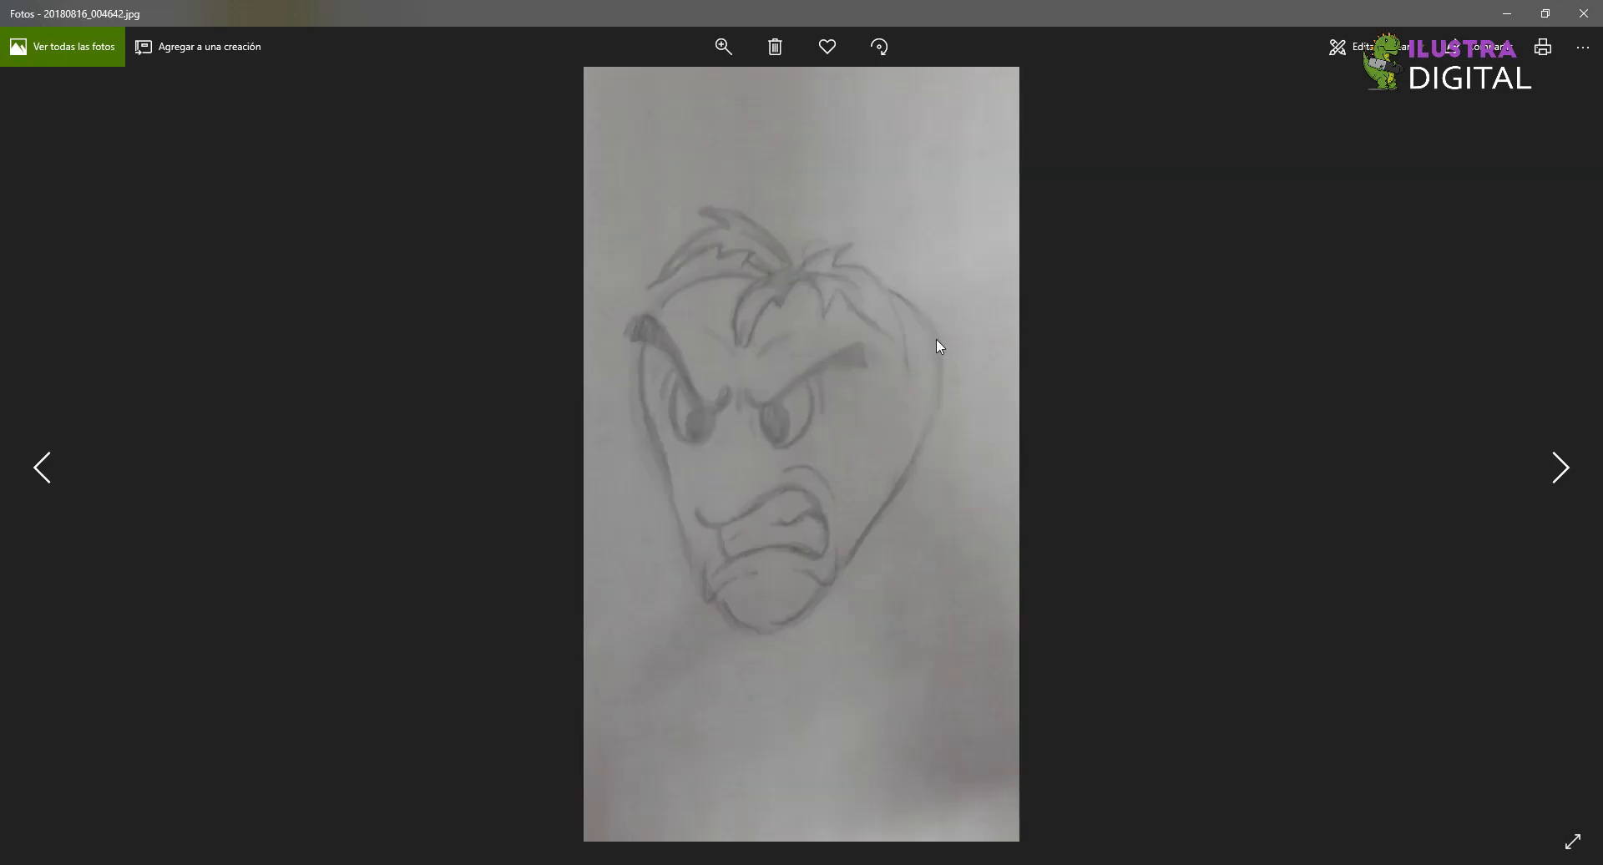
left_click(1583, 13)
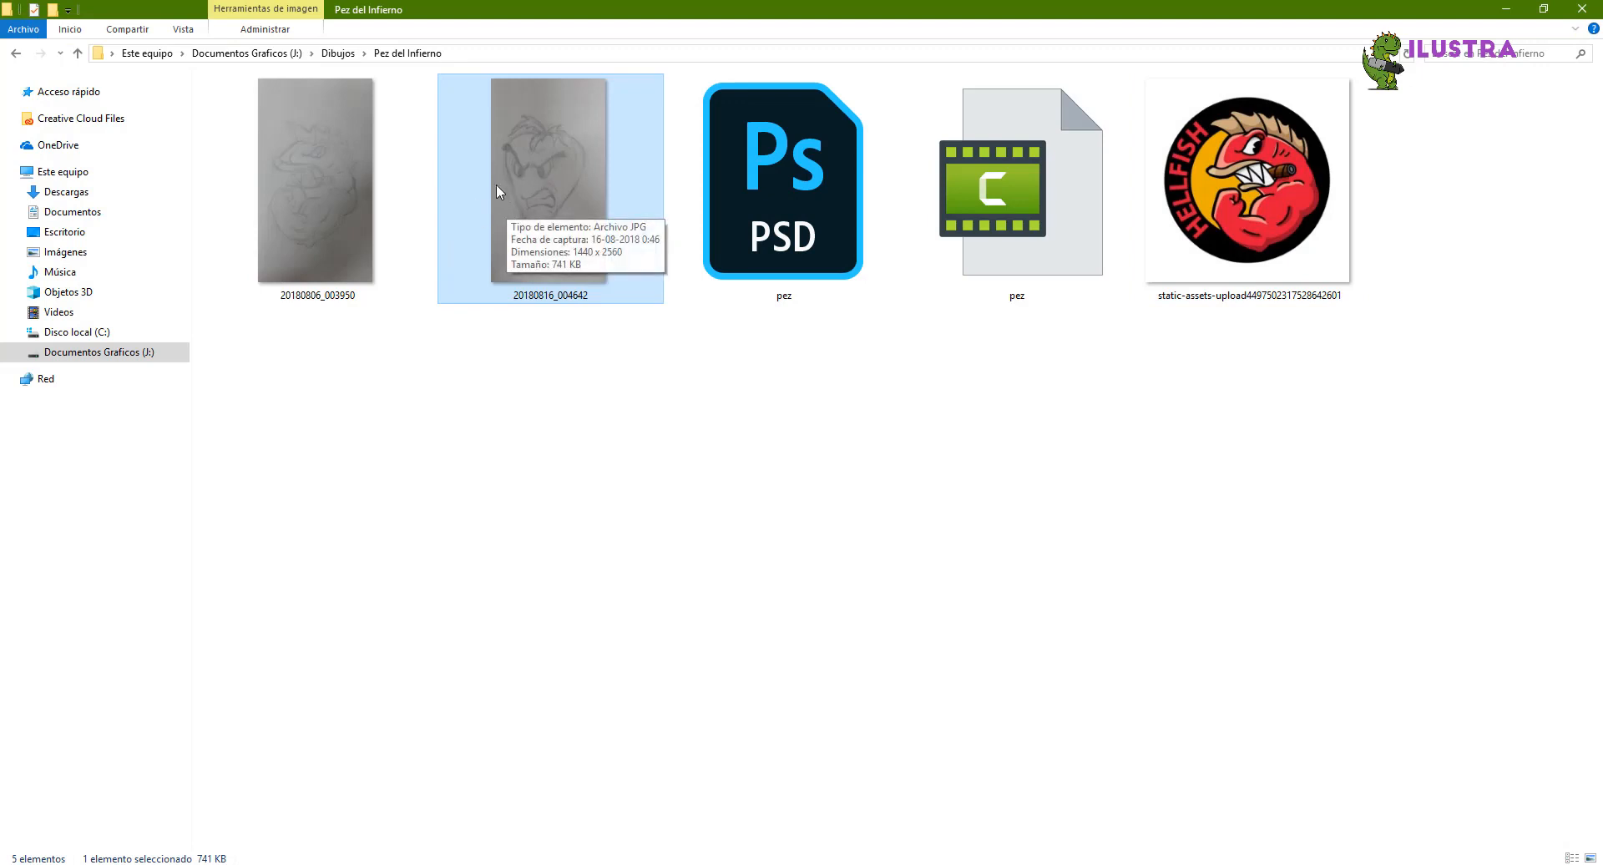
Step: Place the sketch photo 20180816_004642 from the folder into the Photoshop document and confirm the placement
left_click_drag(521, 172, 601, 425)
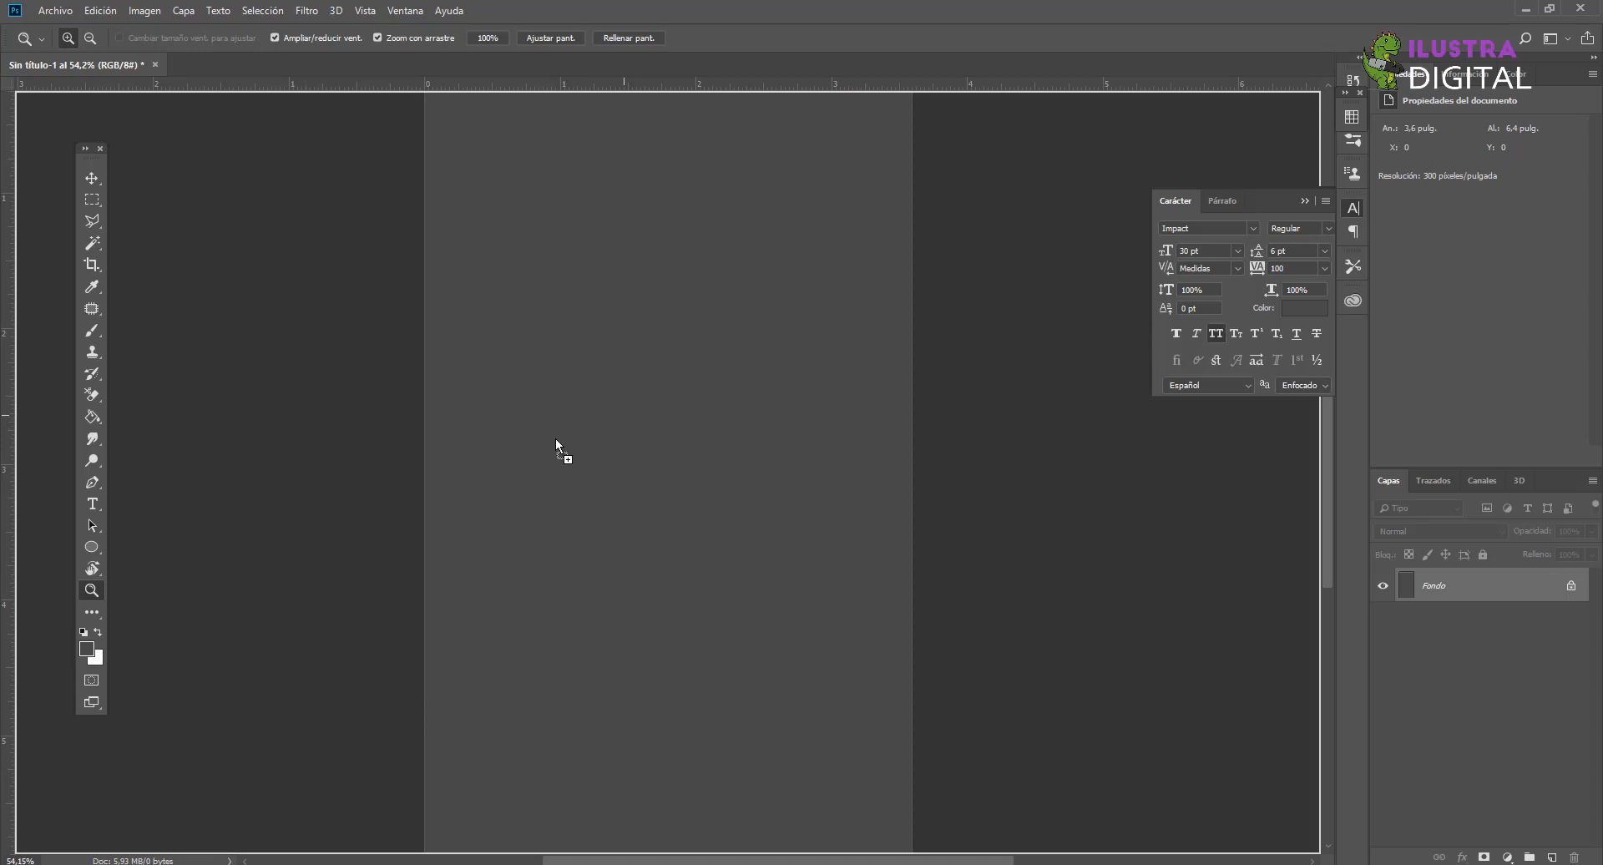
left_click_drag(625, 389, 625, 389)
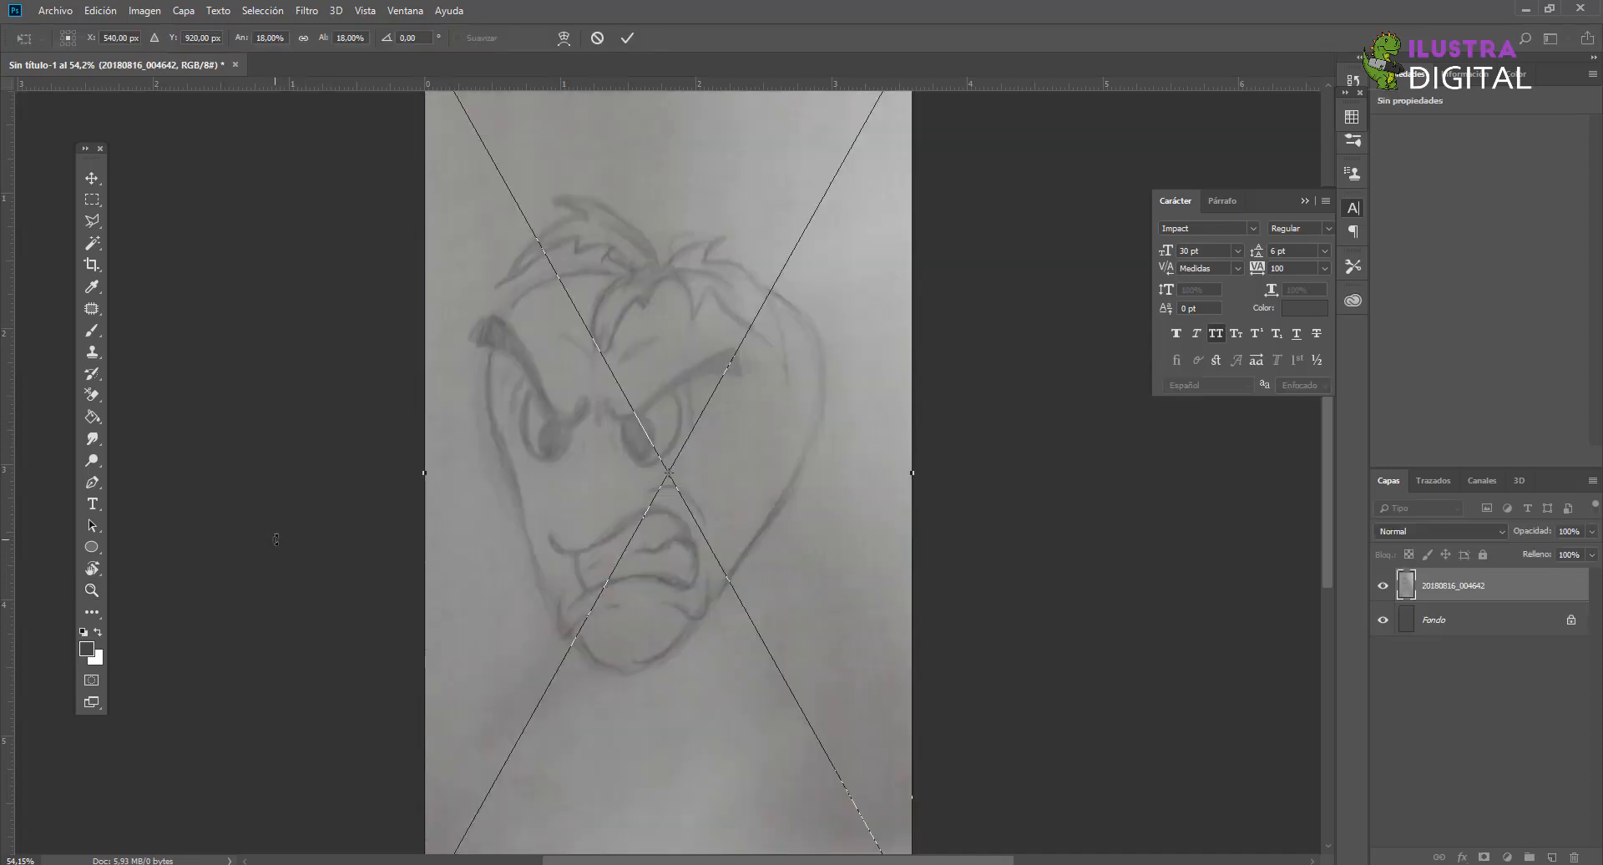
left_click(93, 180)
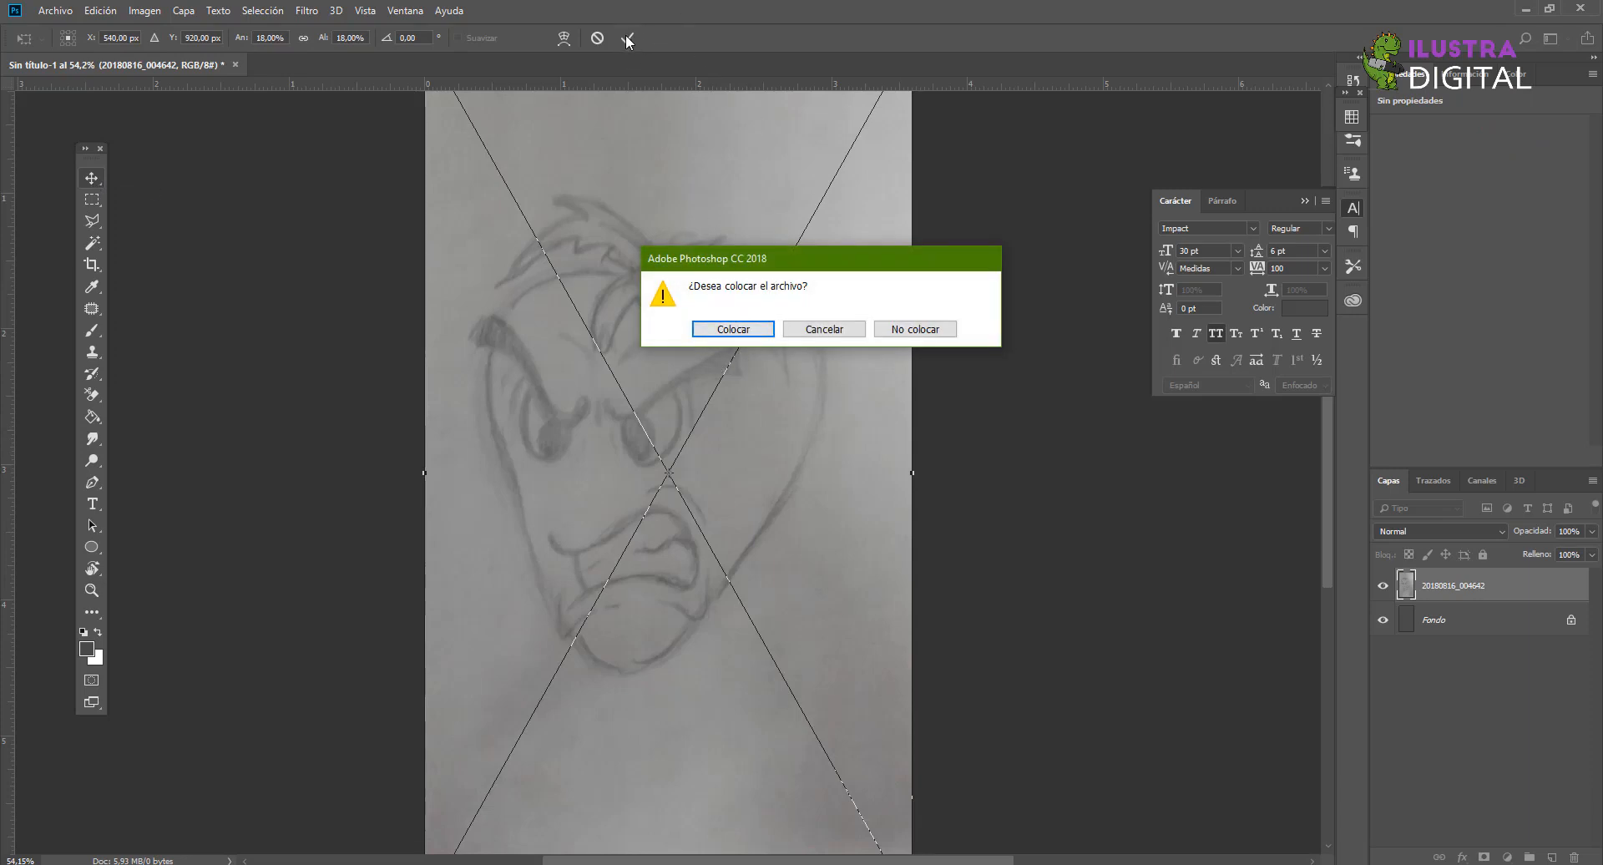
left_click(755, 332)
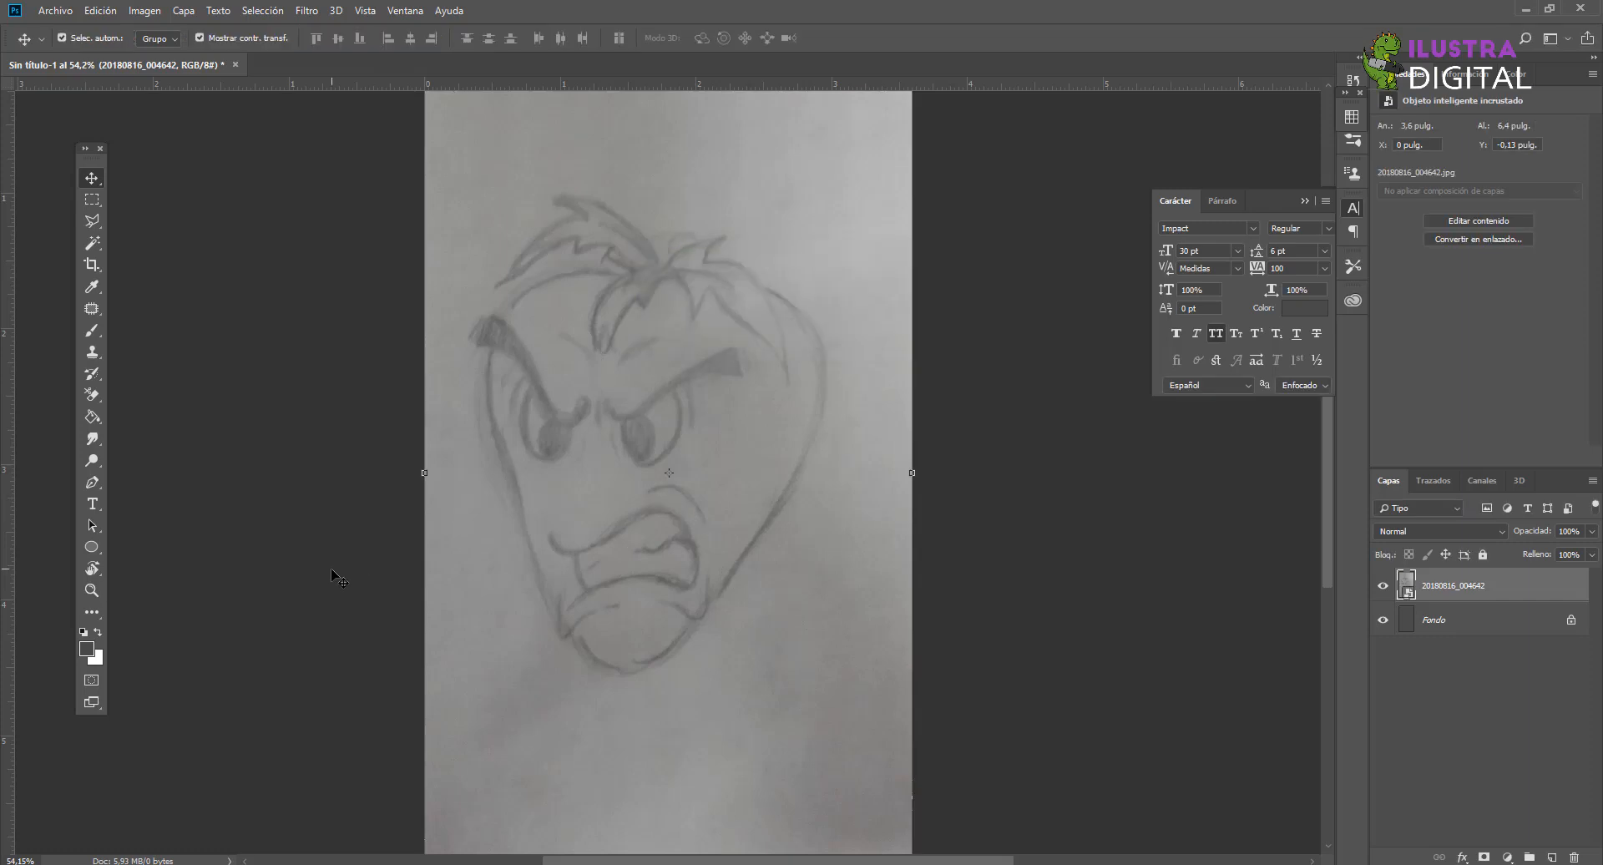
Step: Lower the 20180816_004642 sketch layer's opacity to about 30% and lock the layer completely
mouse_move(1536, 538)
left_mouse_down()
mouse_move(1478, 540)
mouse_move(1545, 539)
mouse_move(1482, 539)
mouse_move(1534, 542)
mouse_move(1508, 545)
left_mouse_up()
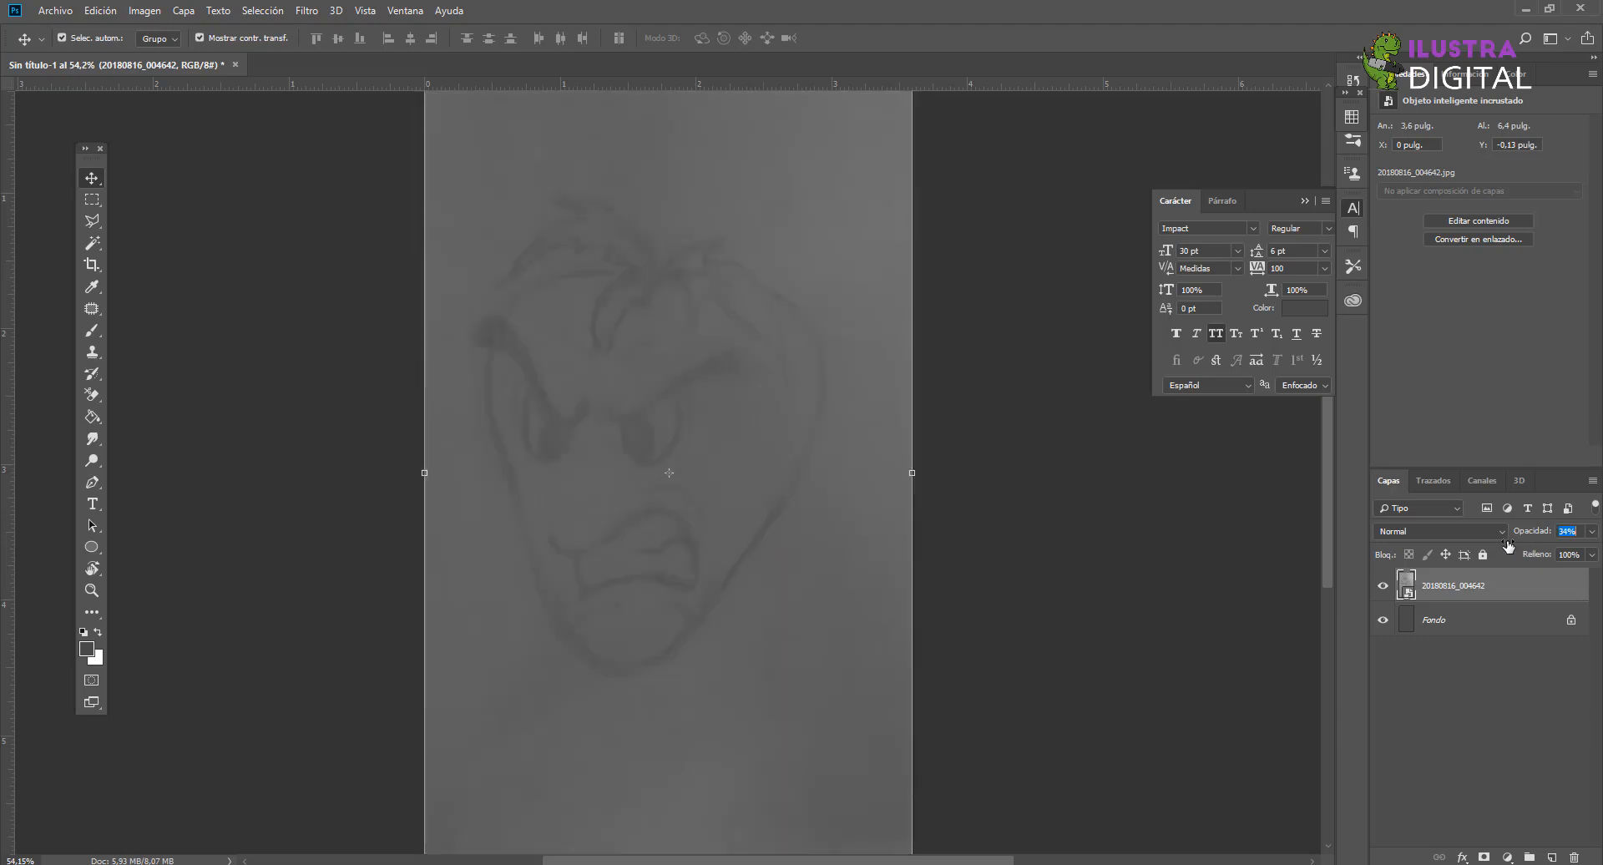
mouse_move(1508, 544)
left_mouse_down()
mouse_move(1523, 543)
mouse_move(1498, 544)
left_mouse_up()
left_click(1483, 556)
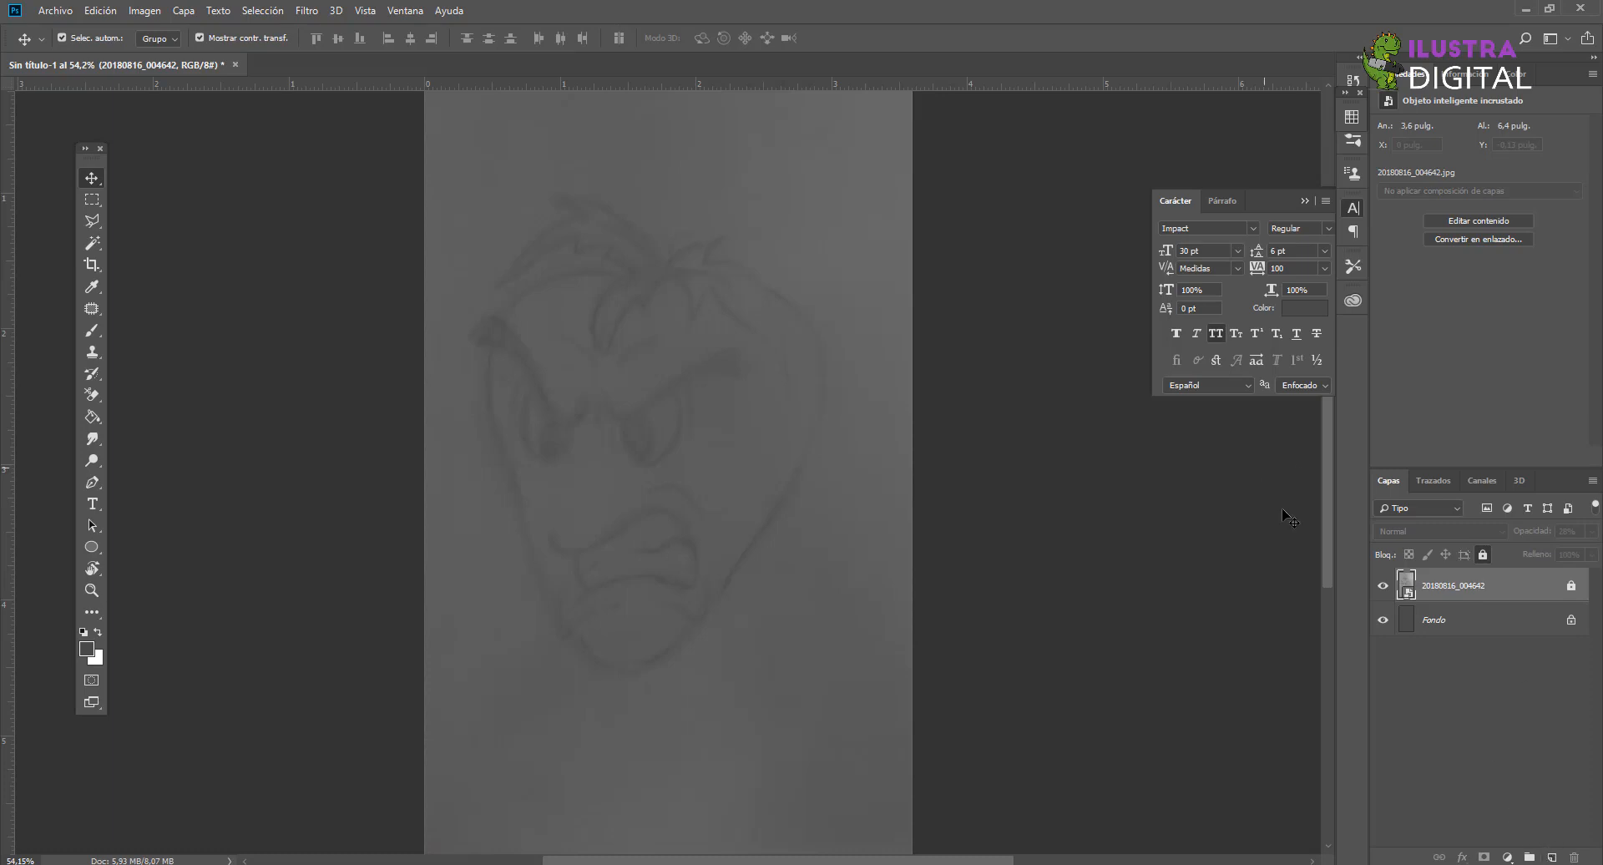
Step: Add a new empty layer above the locked sketch layer
left_click(1550, 857)
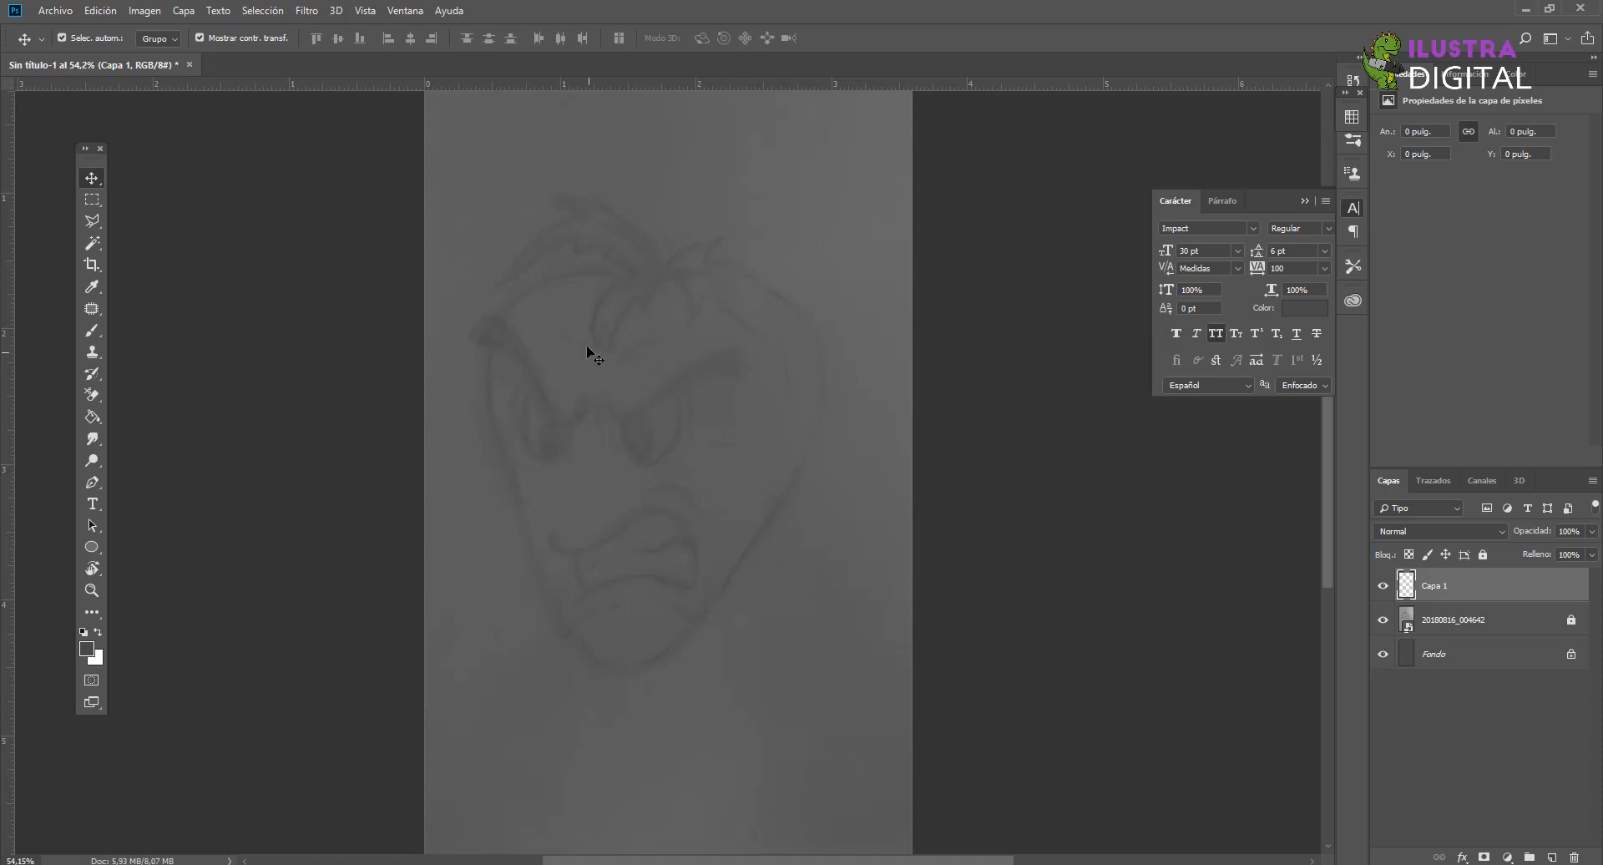
scroll(651, 342, "up", 3)
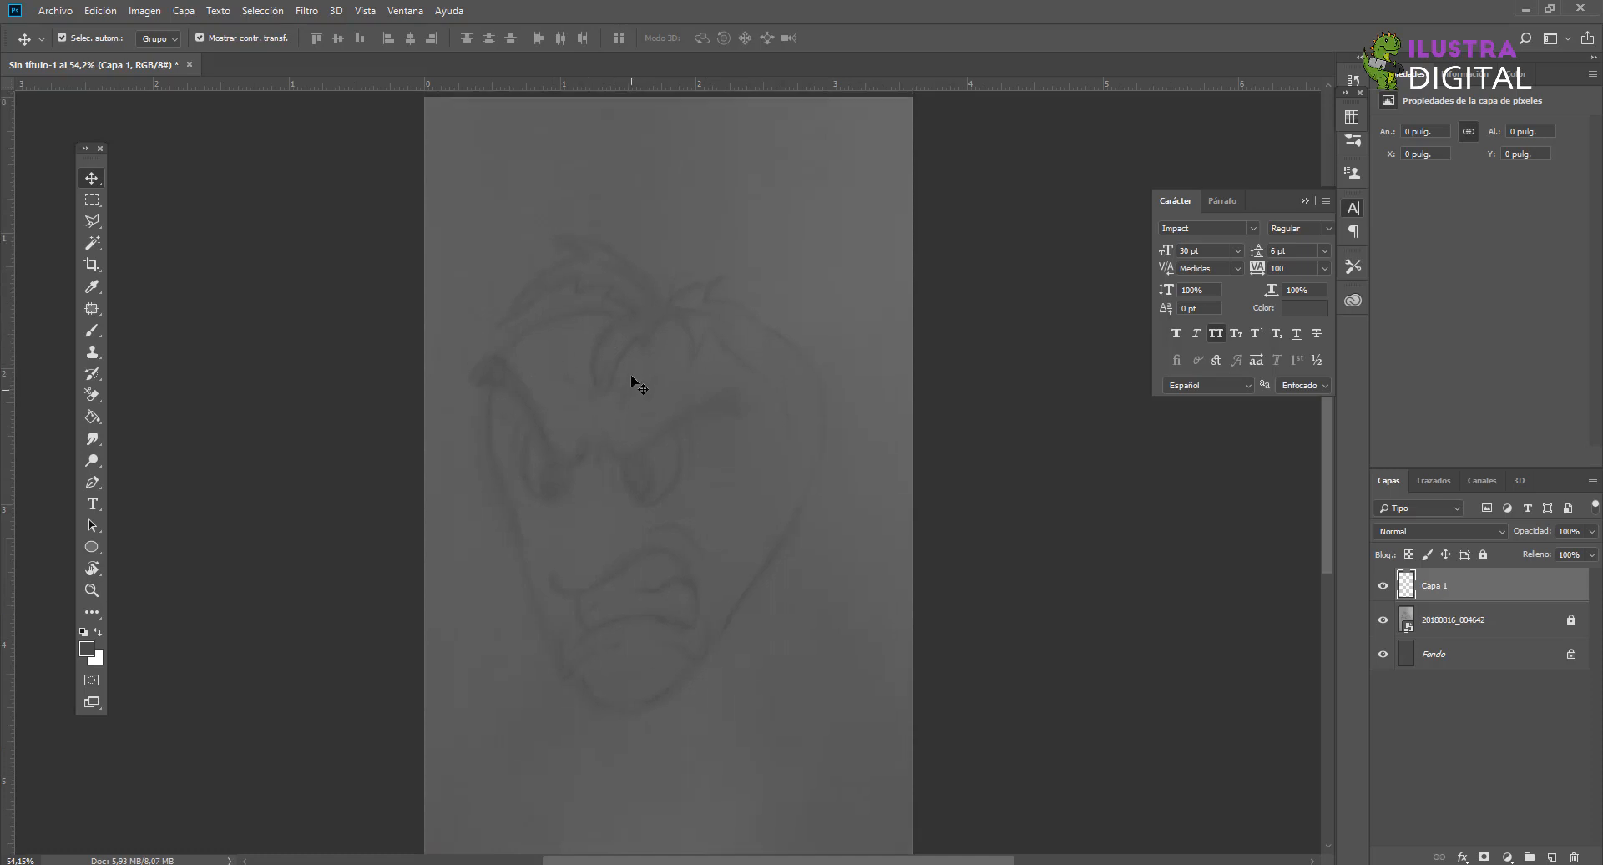
left_click(92, 589)
left_click_drag(455, 480, 644, 374)
left_click(90, 38)
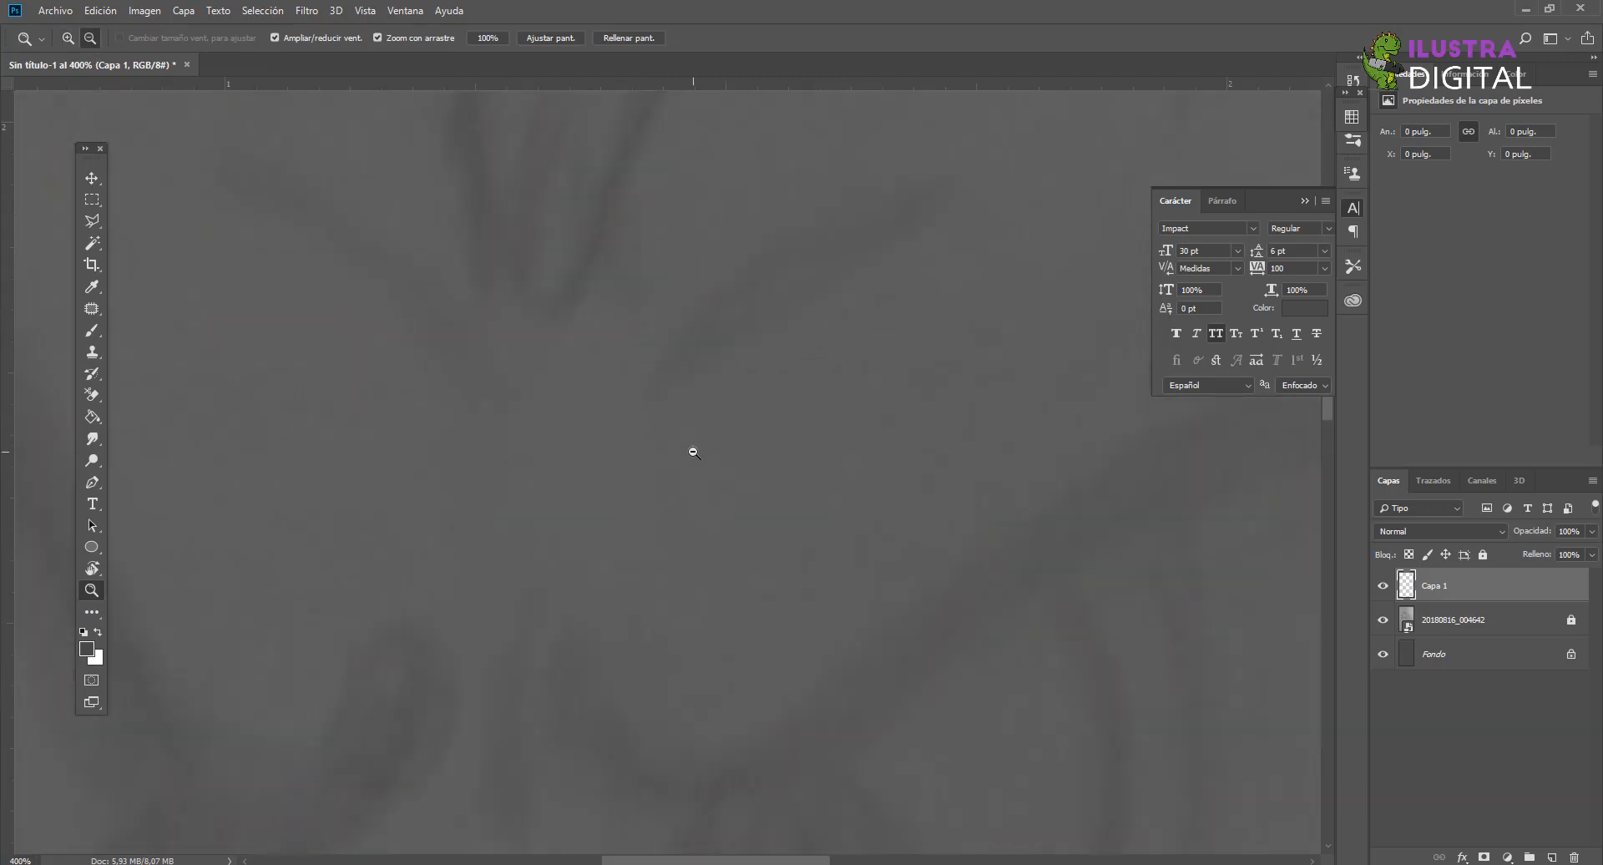
Step: Rename the new empty layer above the sketch as Trazo
mouse_move(691, 450)
left_mouse_down()
mouse_move(683, 425)
mouse_move(216, 133)
left_mouse_up()
left_click(72, 38)
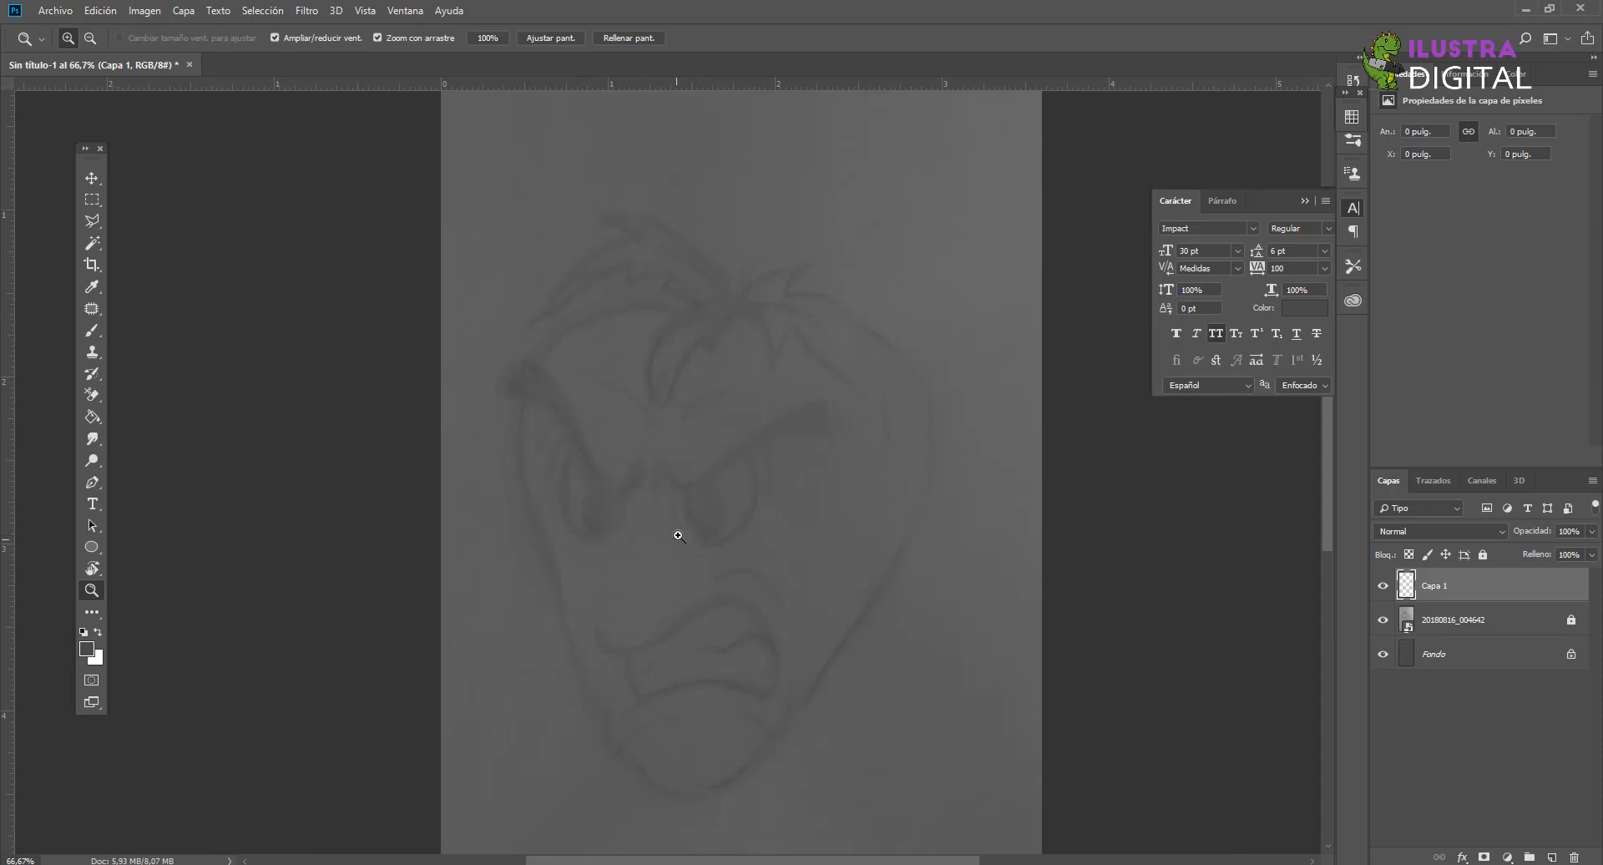
mouse_move(676, 536)
left_mouse_down()
mouse_move(773, 454)
mouse_move(733, 491)
mouse_move(766, 433)
mouse_move(743, 486)
mouse_move(719, 494)
mouse_move(754, 436)
mouse_move(724, 438)
mouse_move(691, 476)
left_mouse_up()
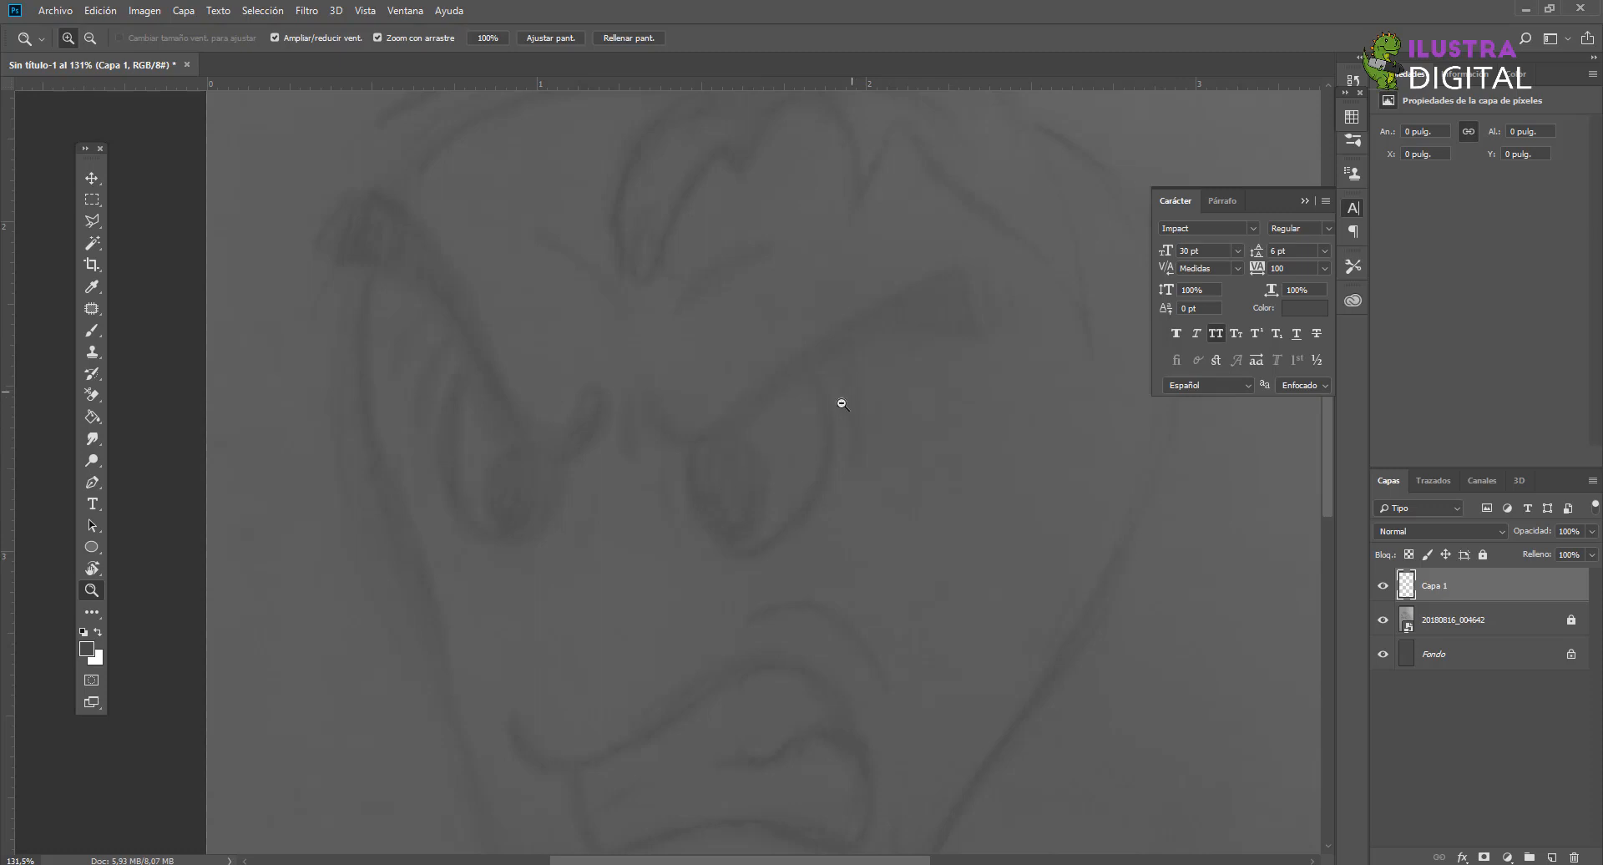
left_click_drag(842, 404, 764, 389)
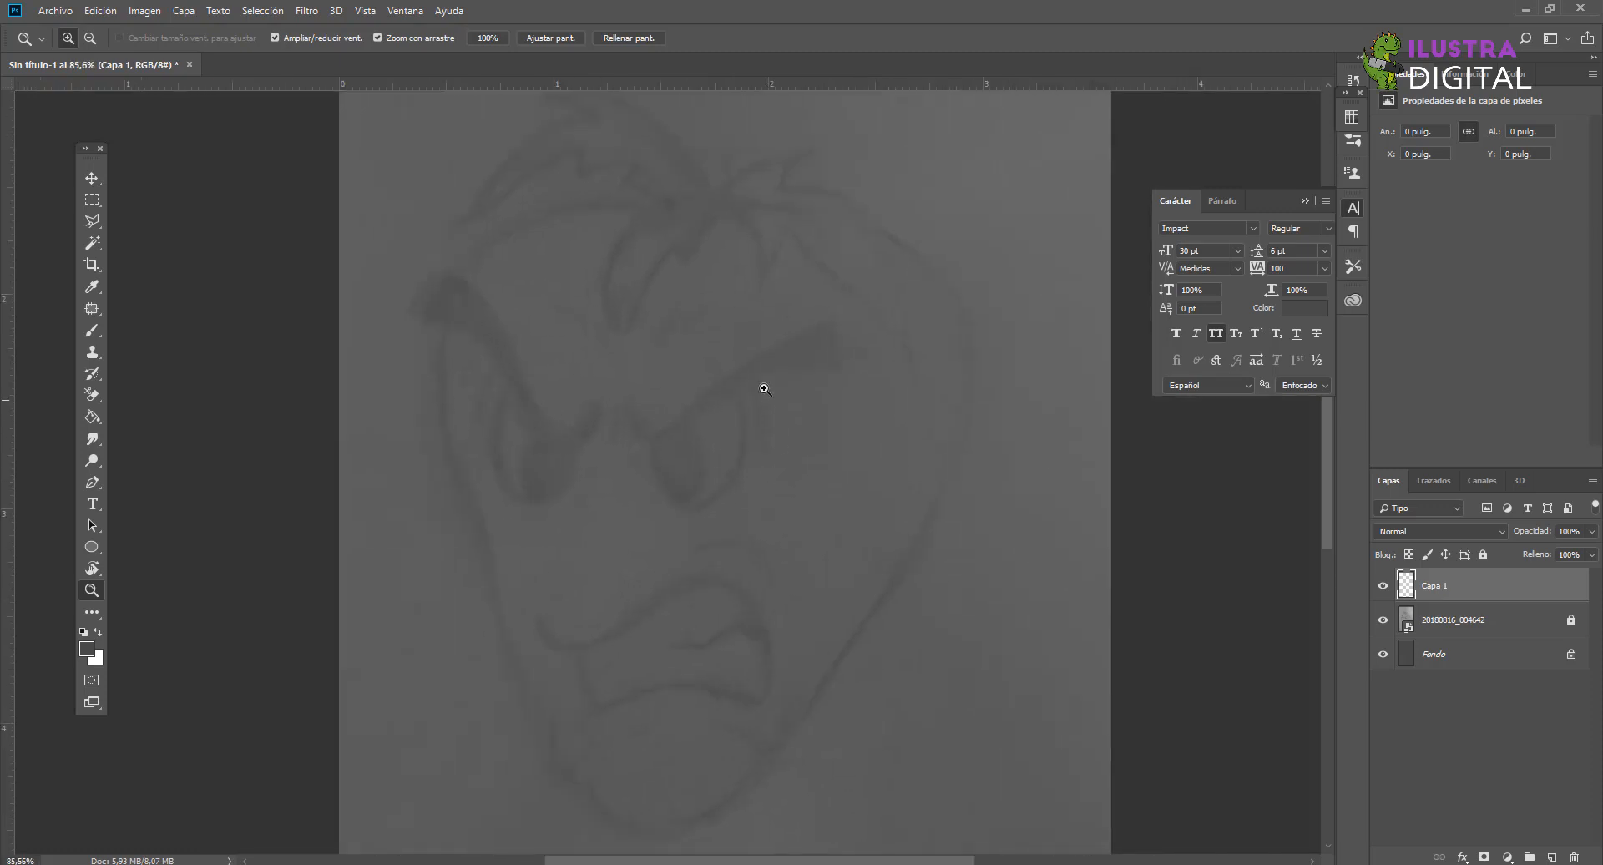
double_click(1447, 586)
type("Trazo")
Step: Add a new empty layer between Trazo and the sketch layer, and rename the sketch layer as cOL
left_click(1505, 619)
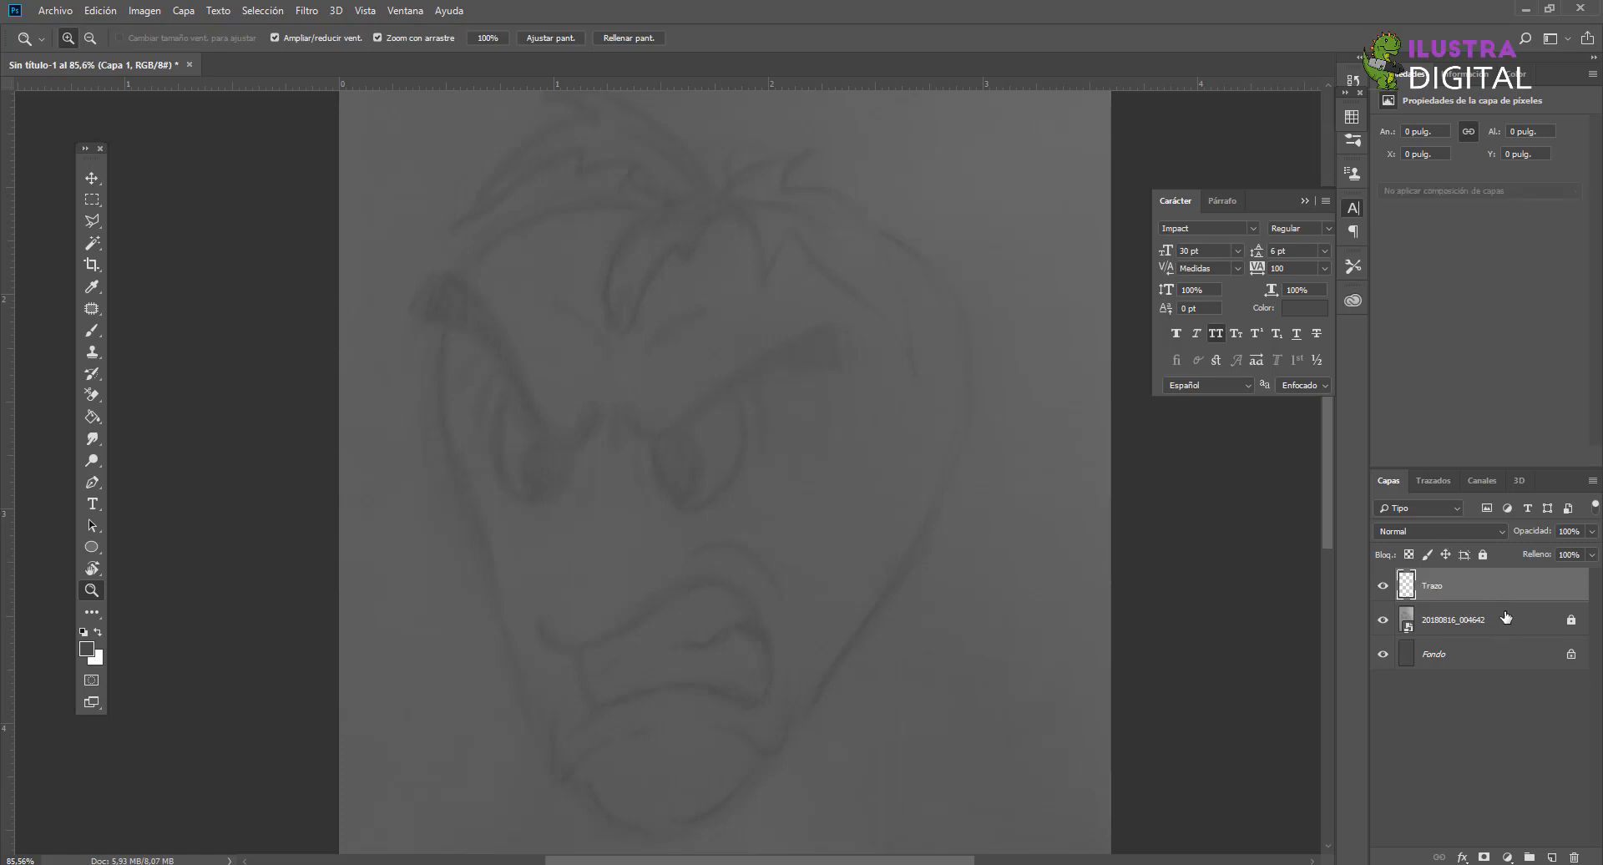
left_click(1552, 857)
double_click(1446, 619)
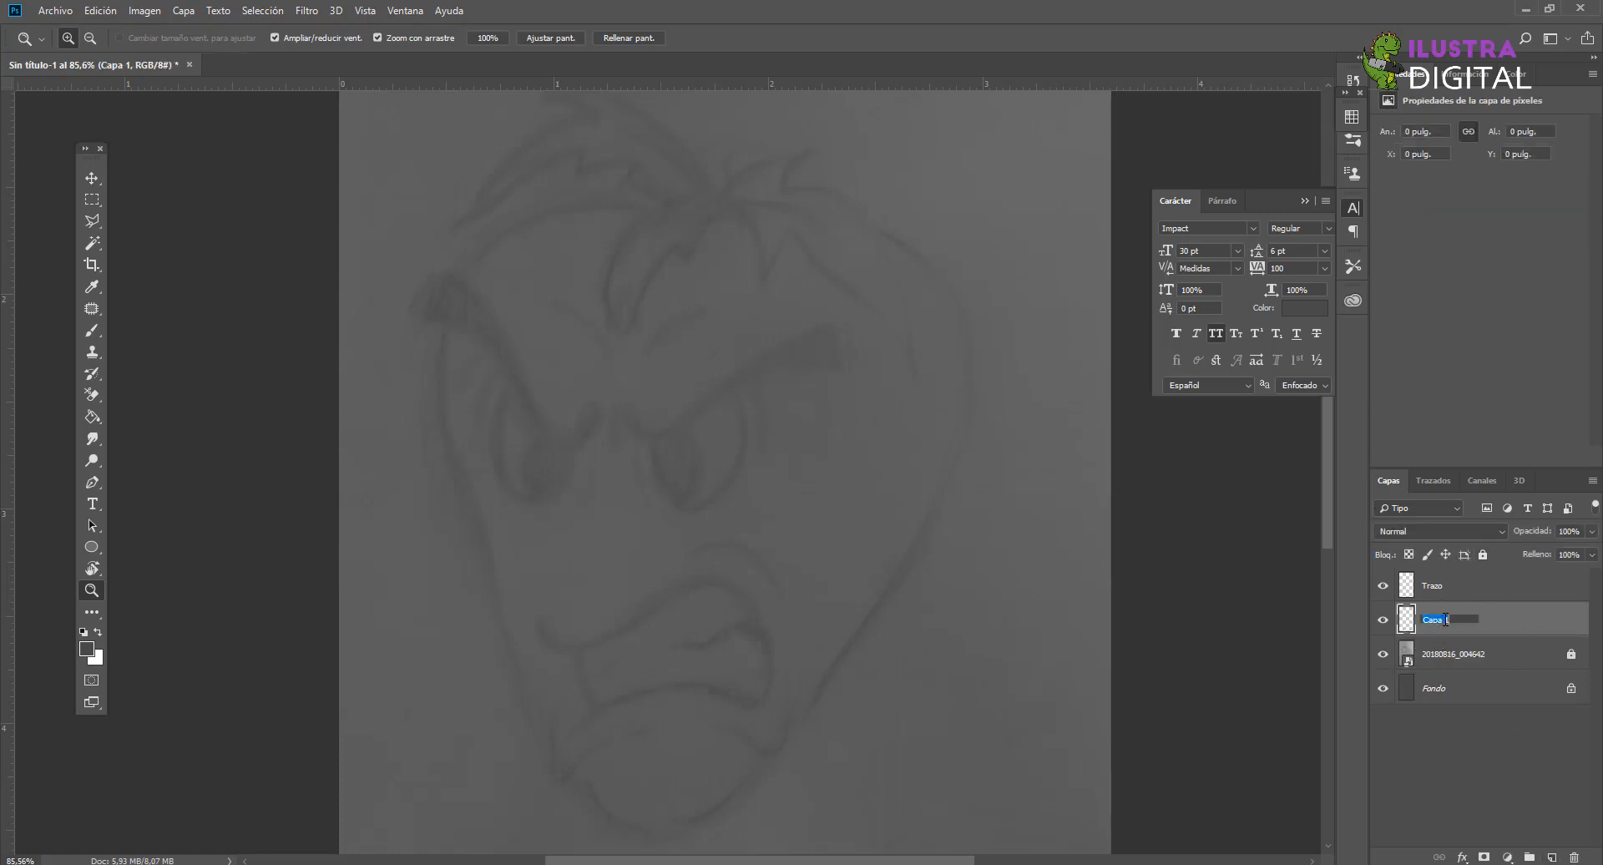
key("Tab")
type("c")
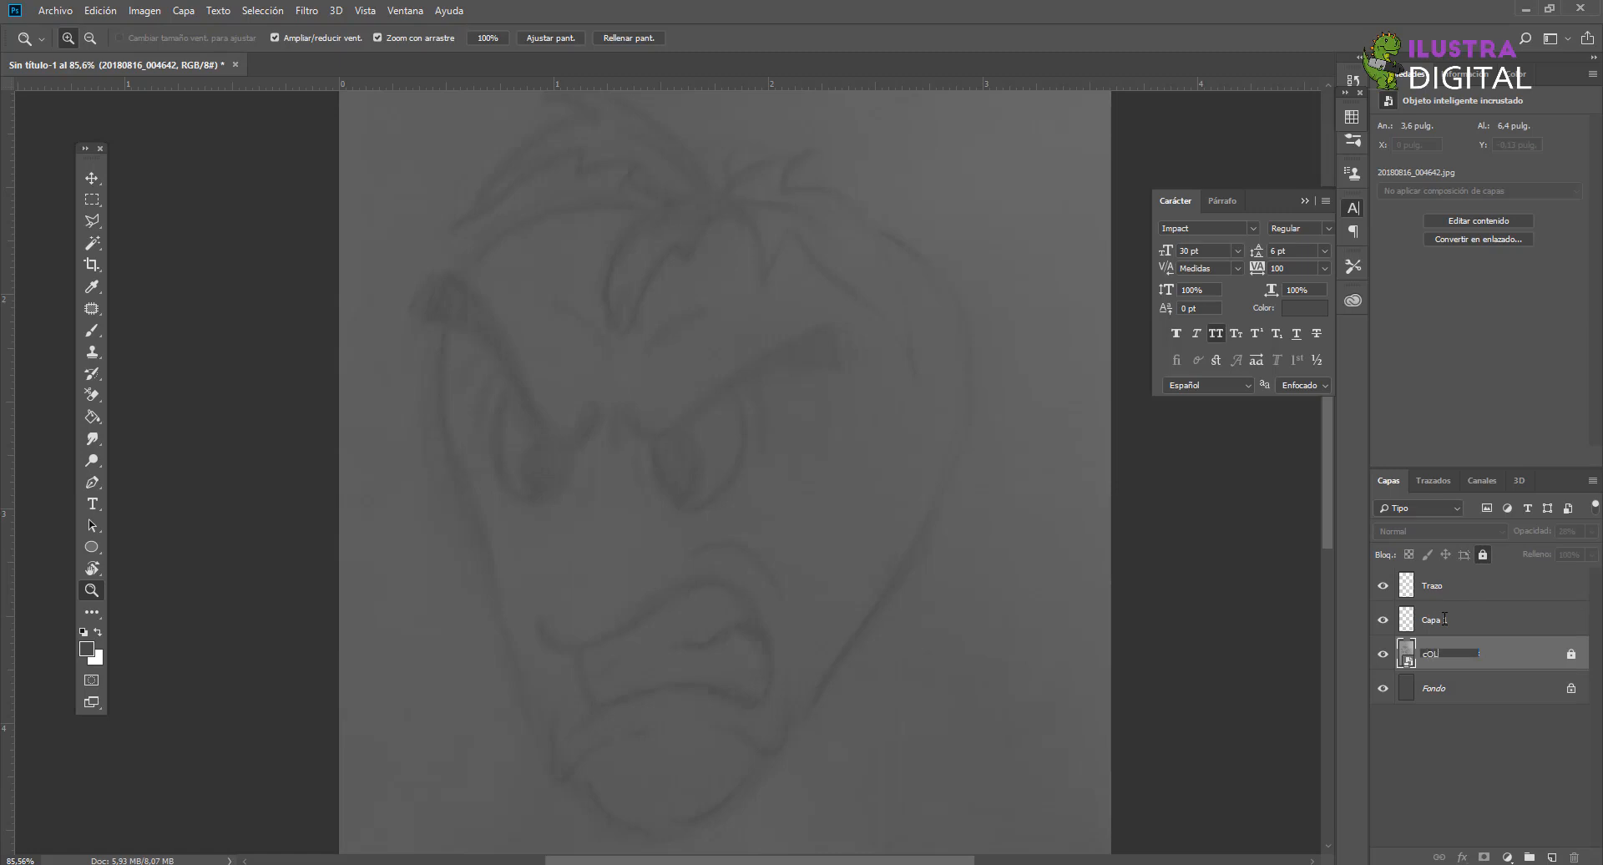
type("OL")
key("Escape")
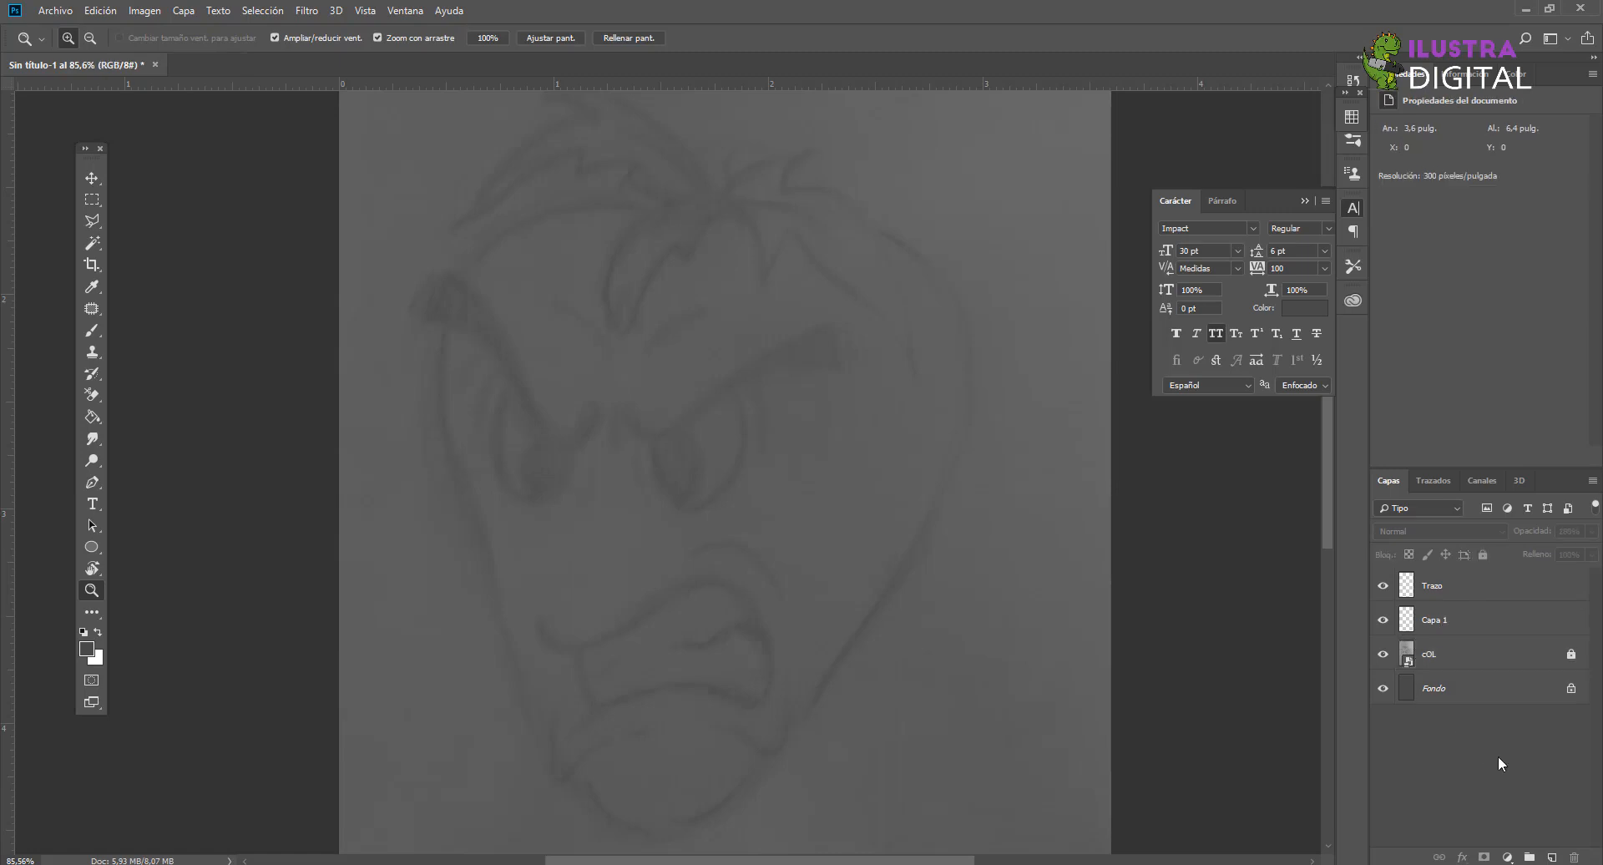
Step: Rename the unnamed empty layer below Trazo as Color and lock it completely
double_click(1436, 619)
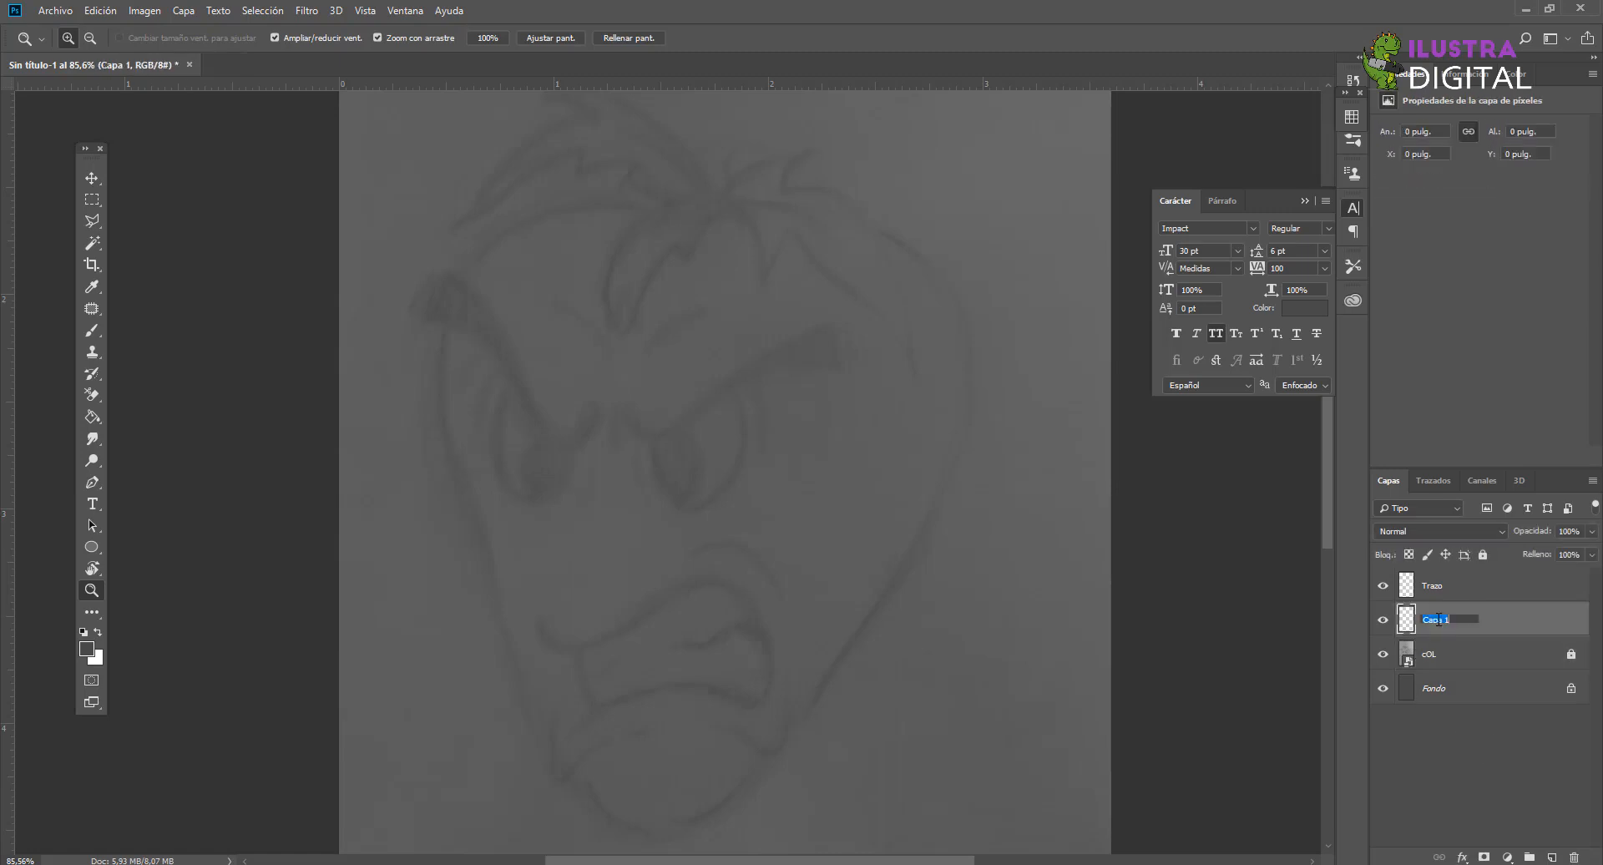
type("c")
left_click(1493, 653)
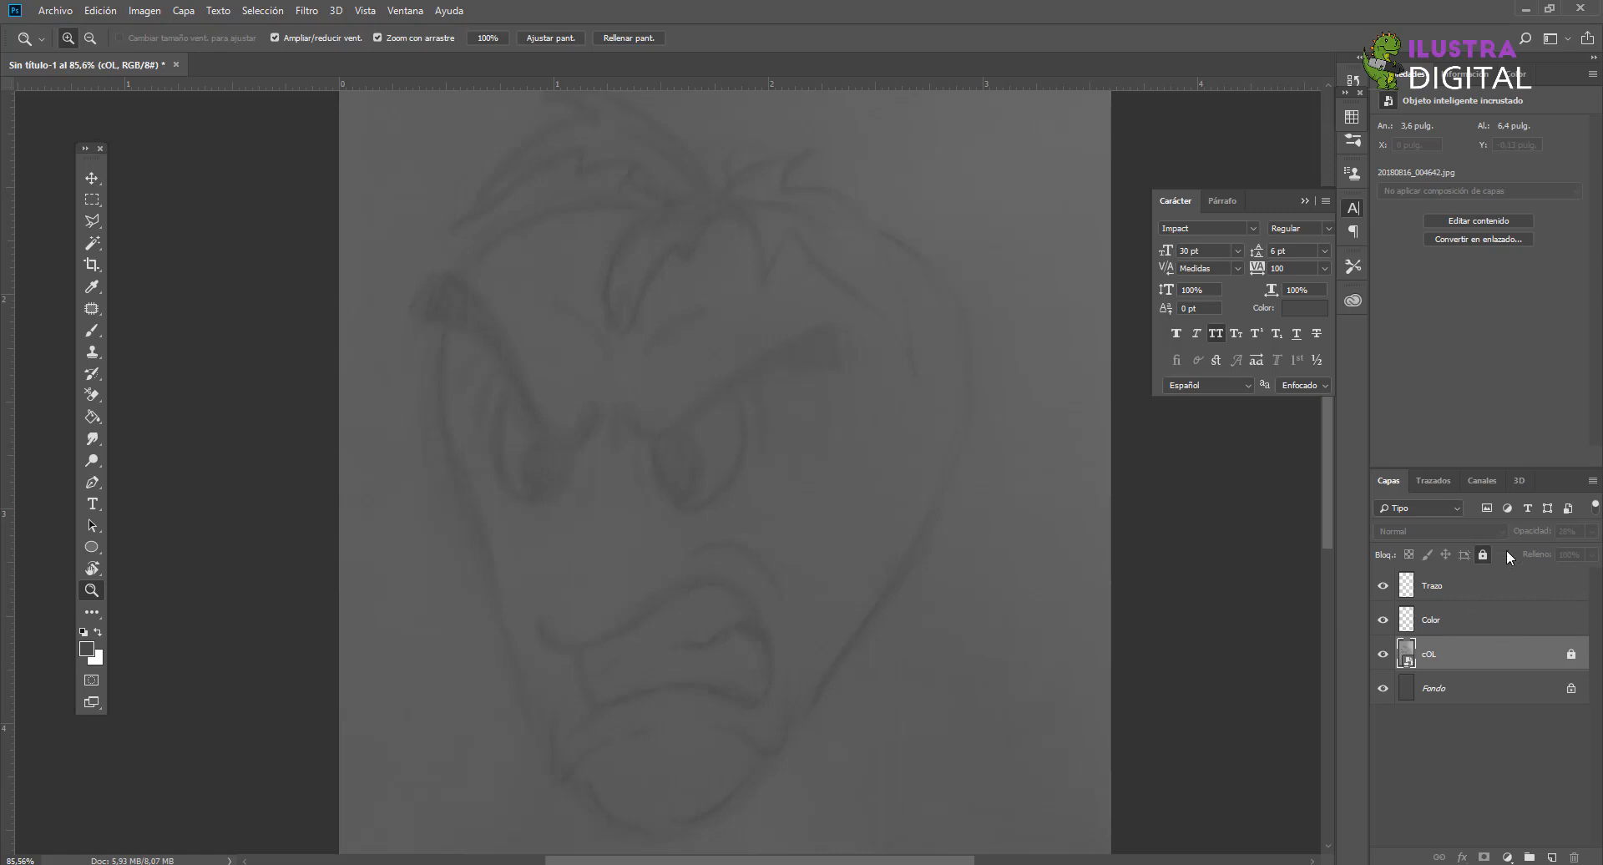
left_click(1476, 616)
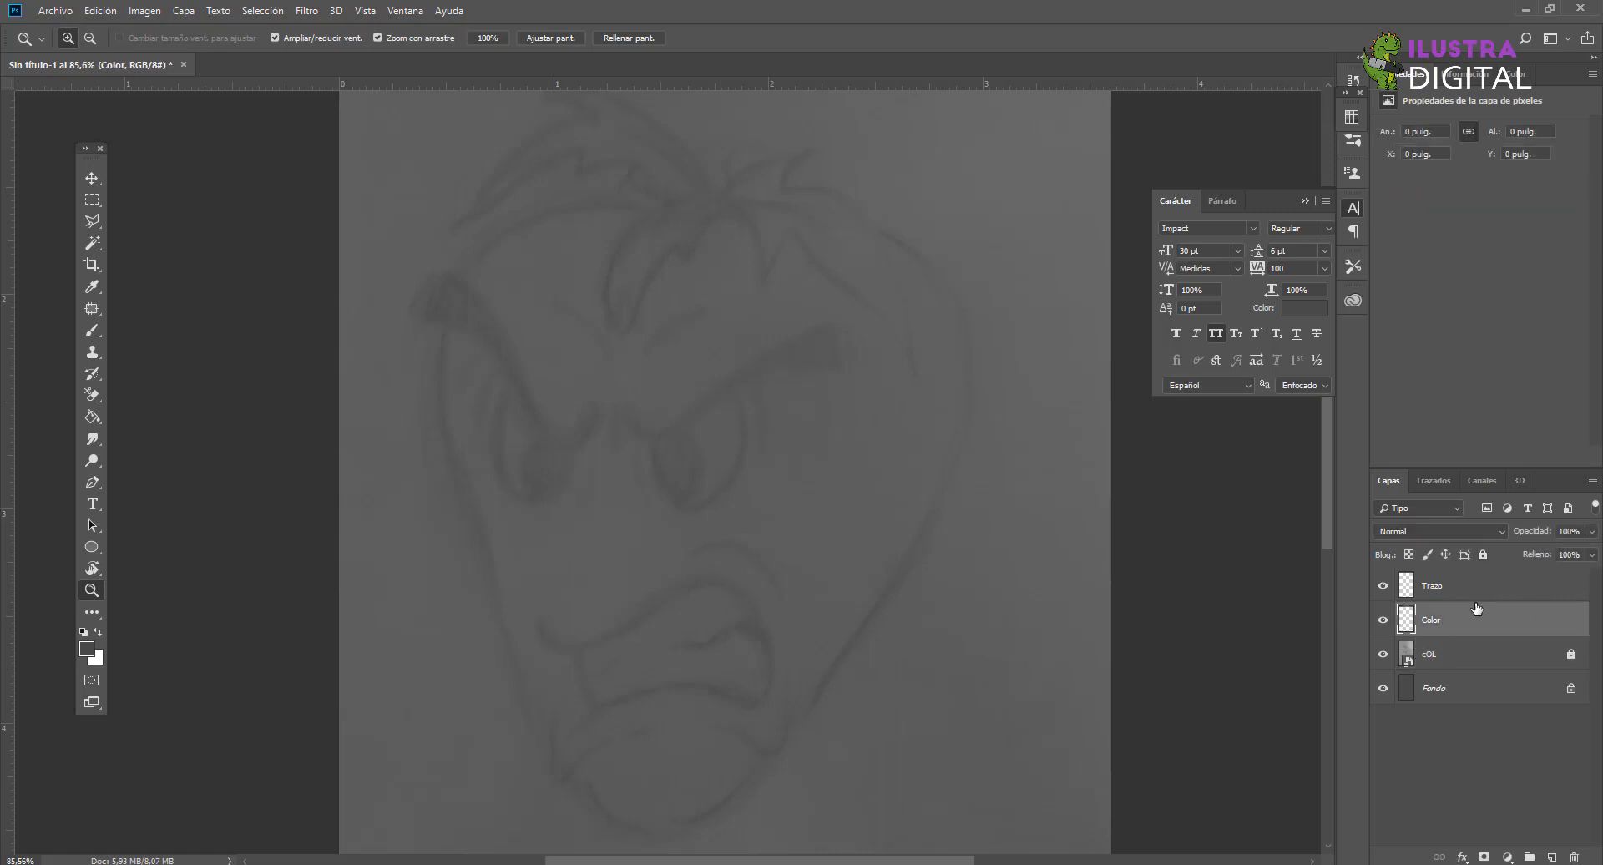
left_click(1482, 556)
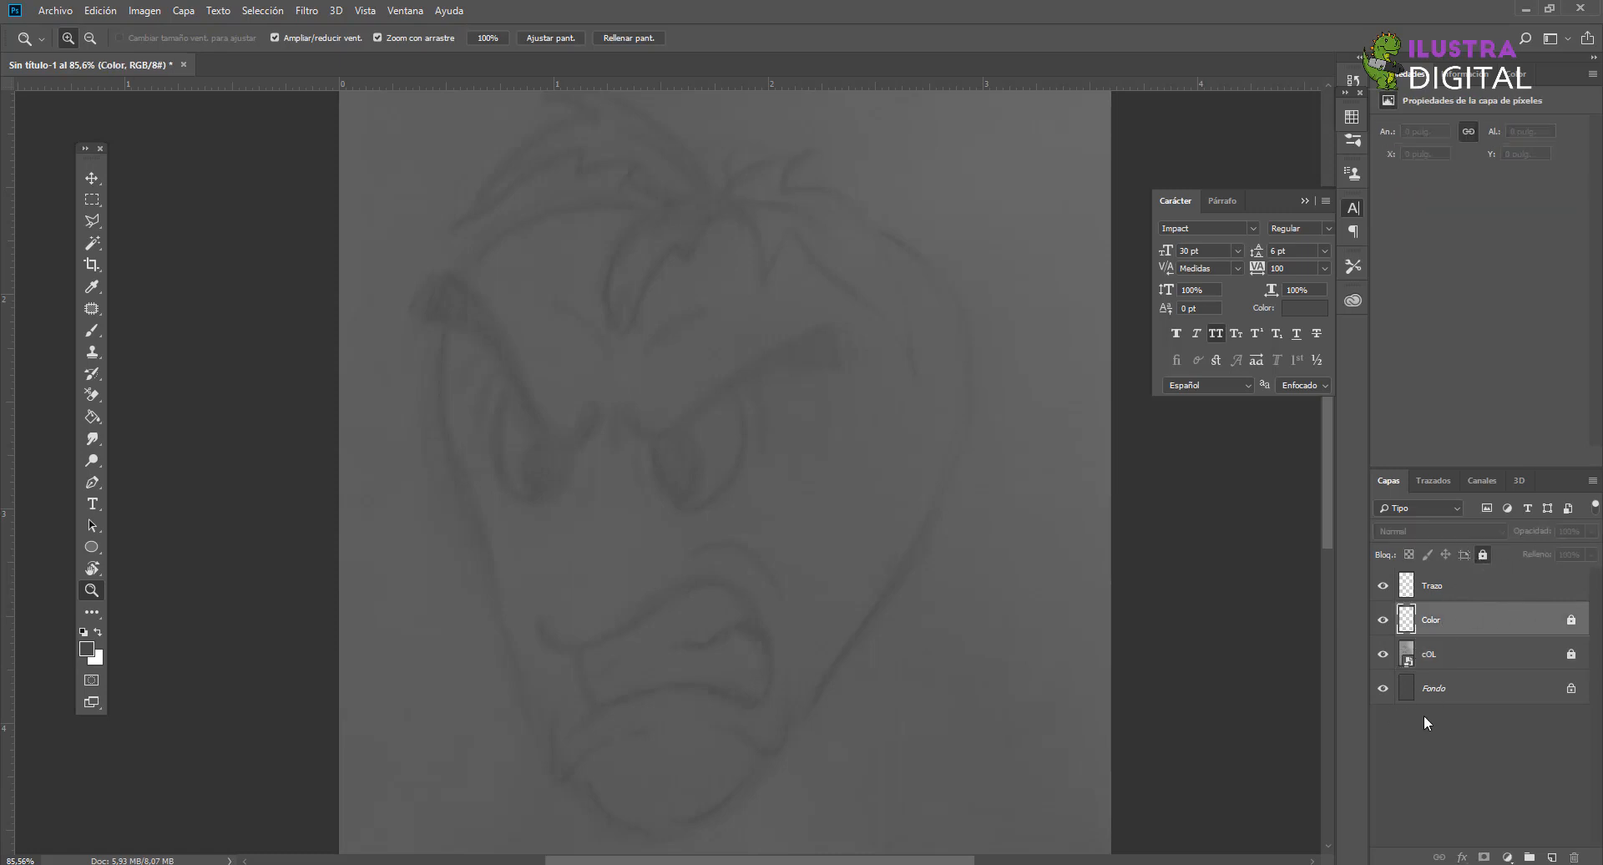
Step: Set up the Brush tool on the Trazo layer with a size of 160 px and white as the foreground colour
left_click(1448, 593)
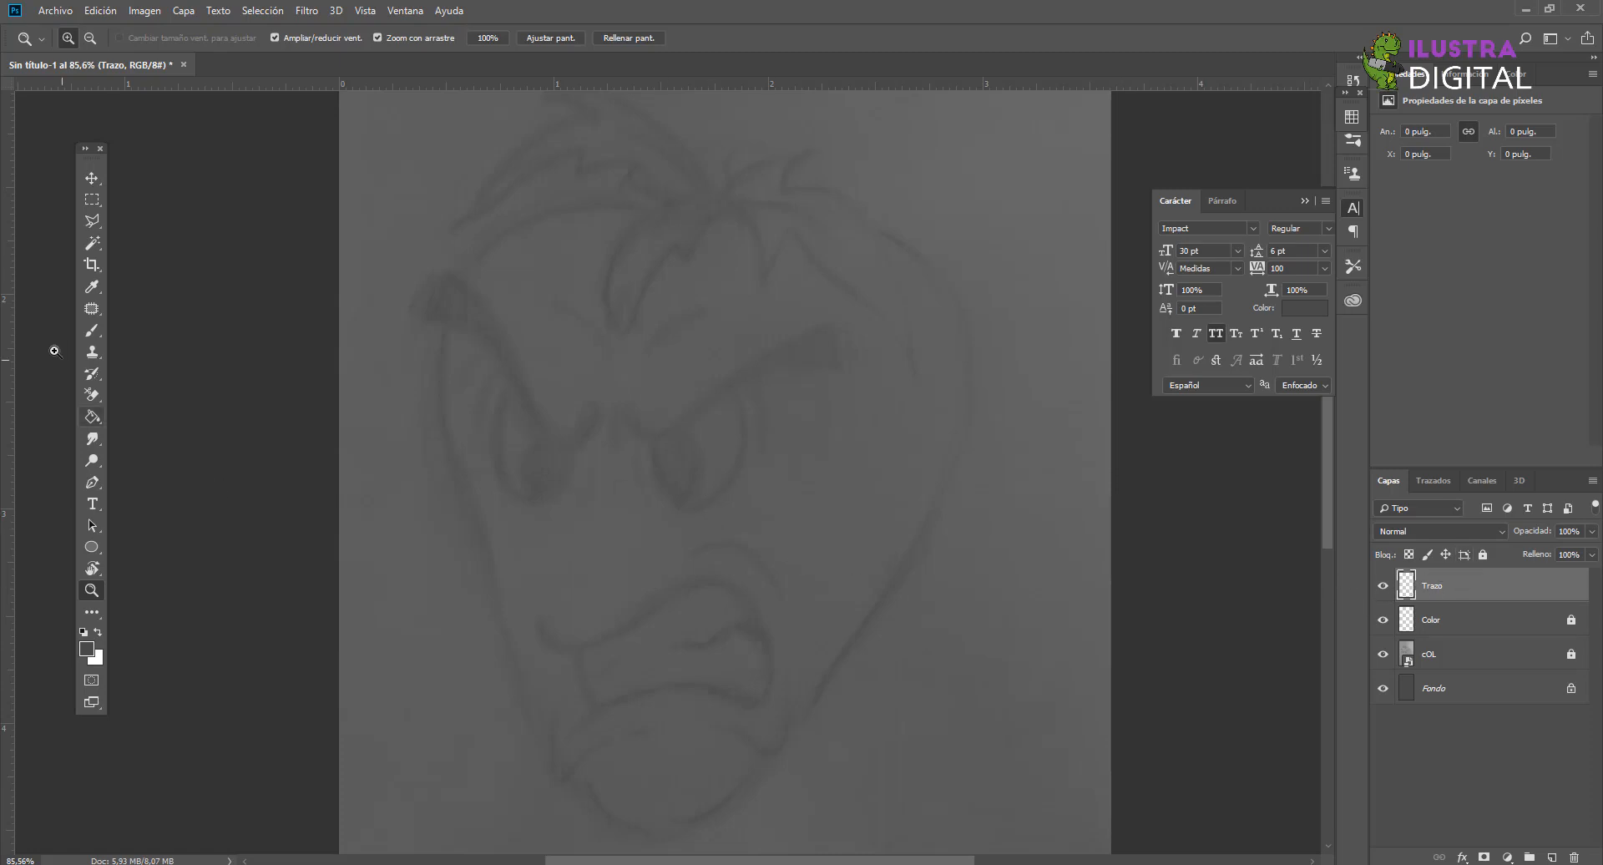
left_click(92, 332)
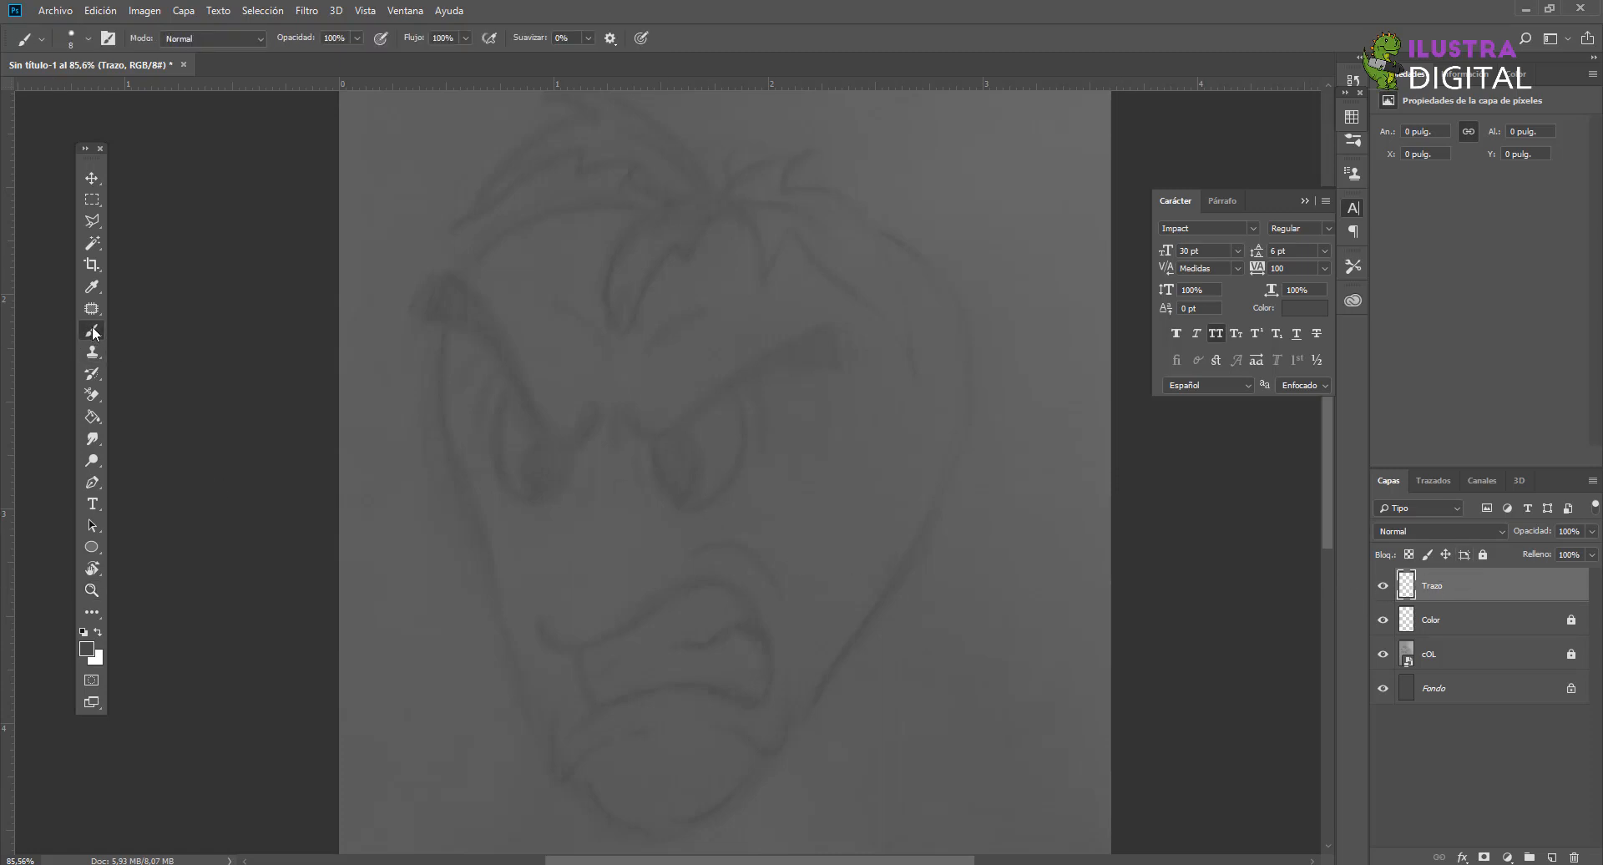
right_click(412, 323)
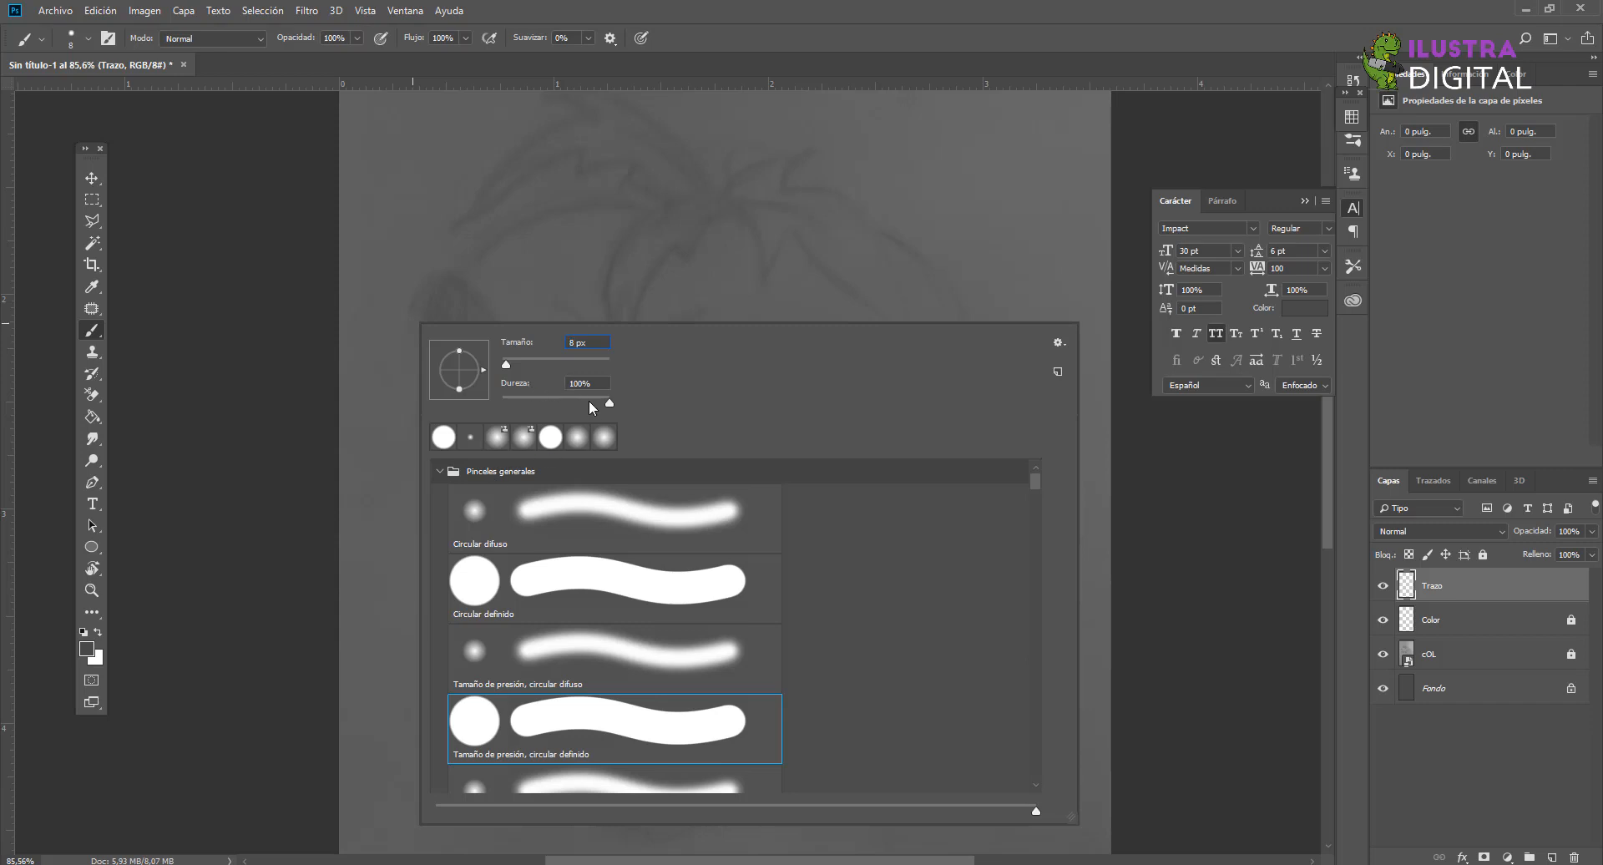
left_click(561, 364)
left_click(572, 364)
left_click(681, 213)
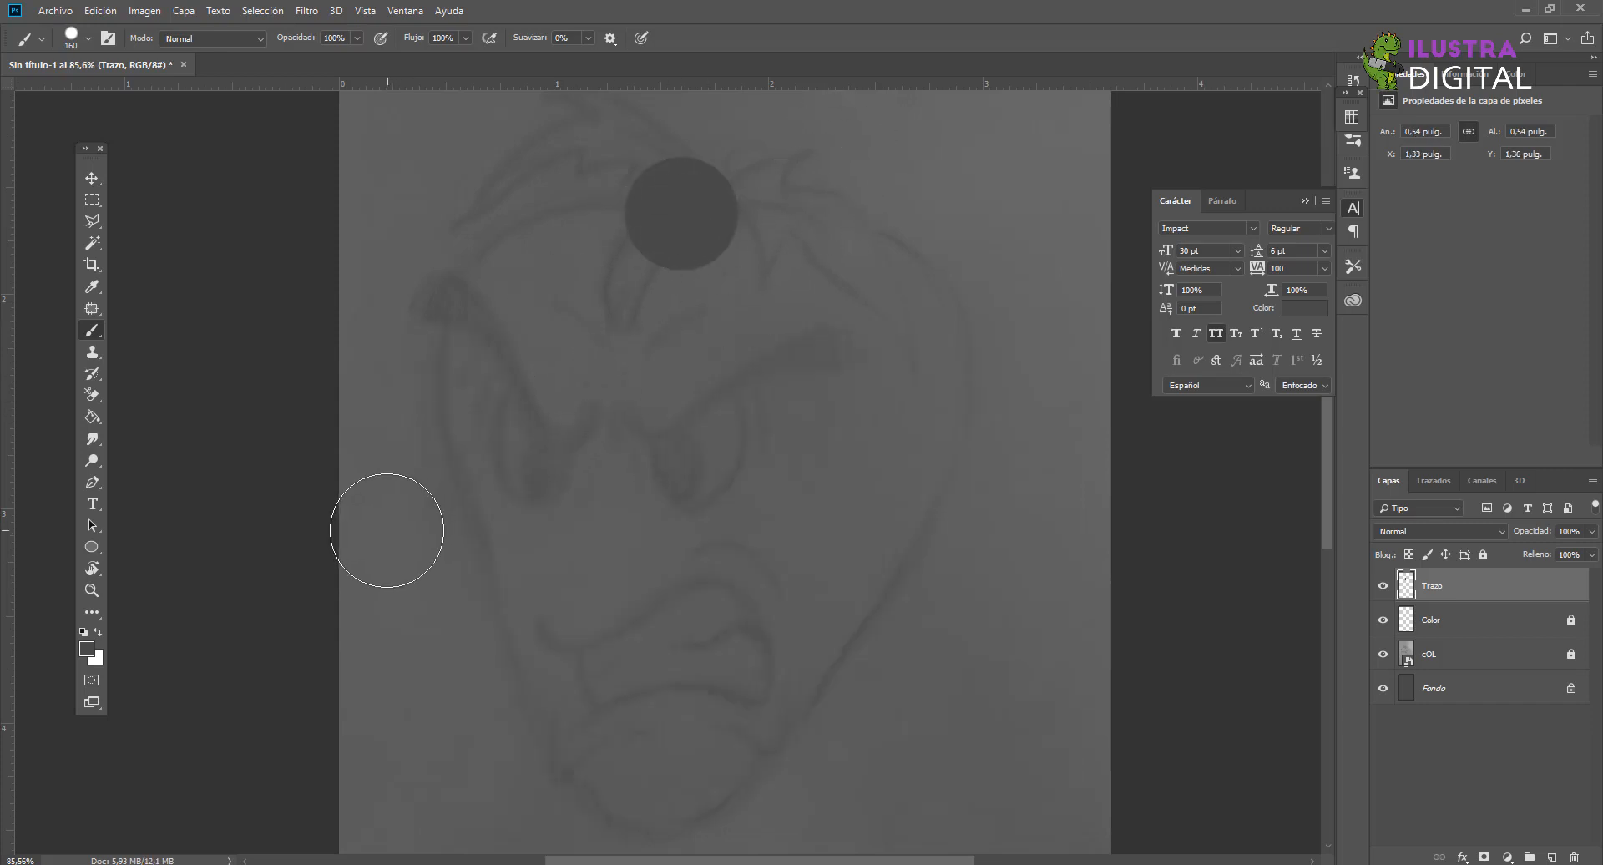
key("ctrl+z")
key("x")
Step: Paint a white dot and several broad, hard-edged test strokes across the face on the Trazo layer
left_click(669, 310)
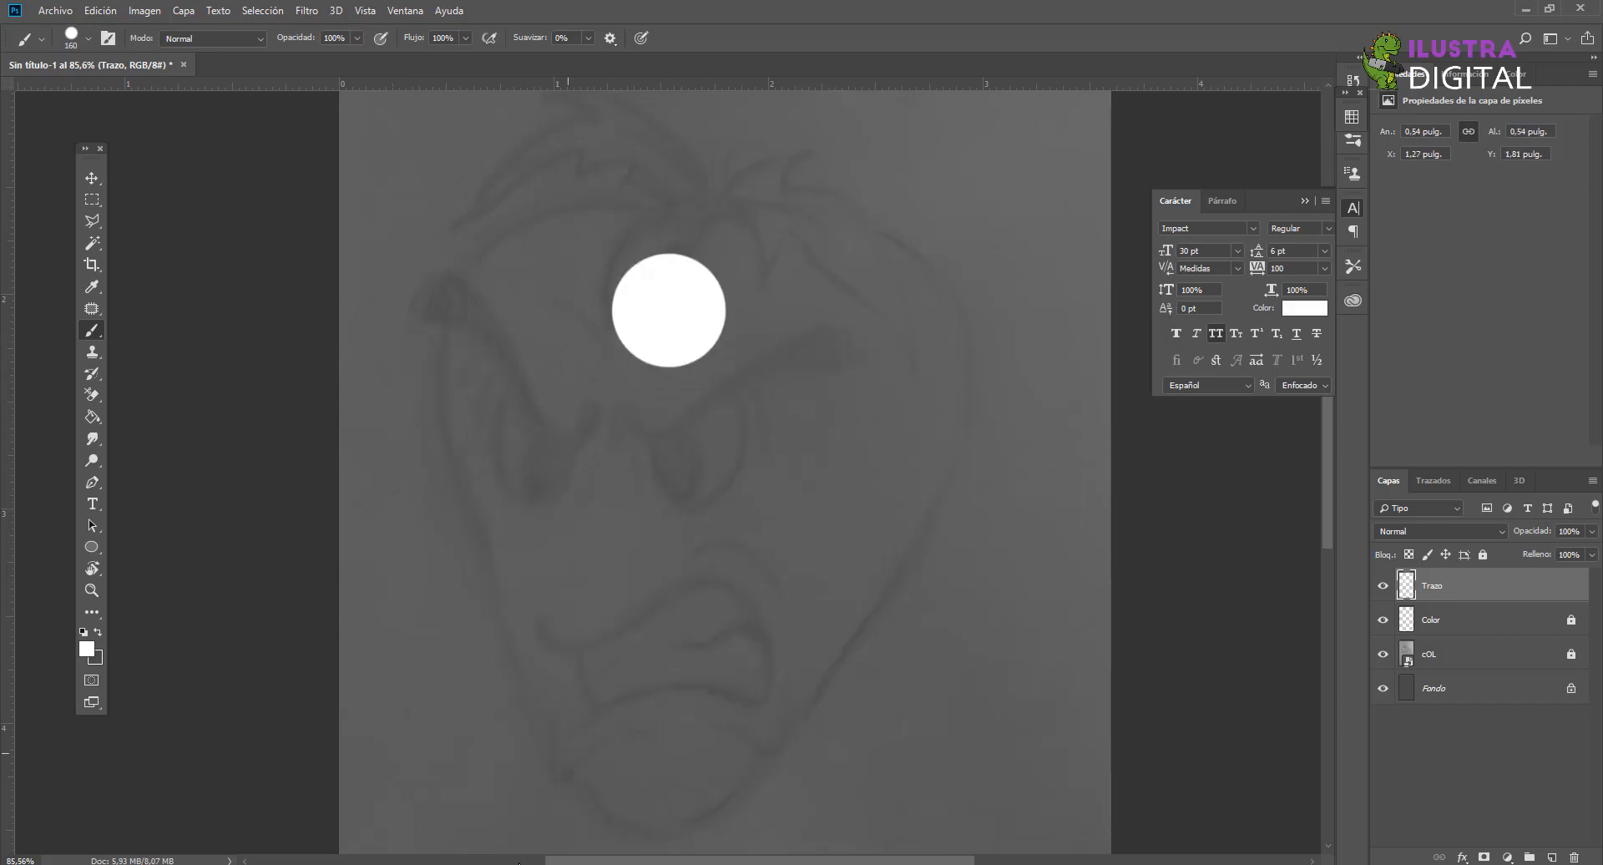
left_click_drag(568, 547, 818, 448)
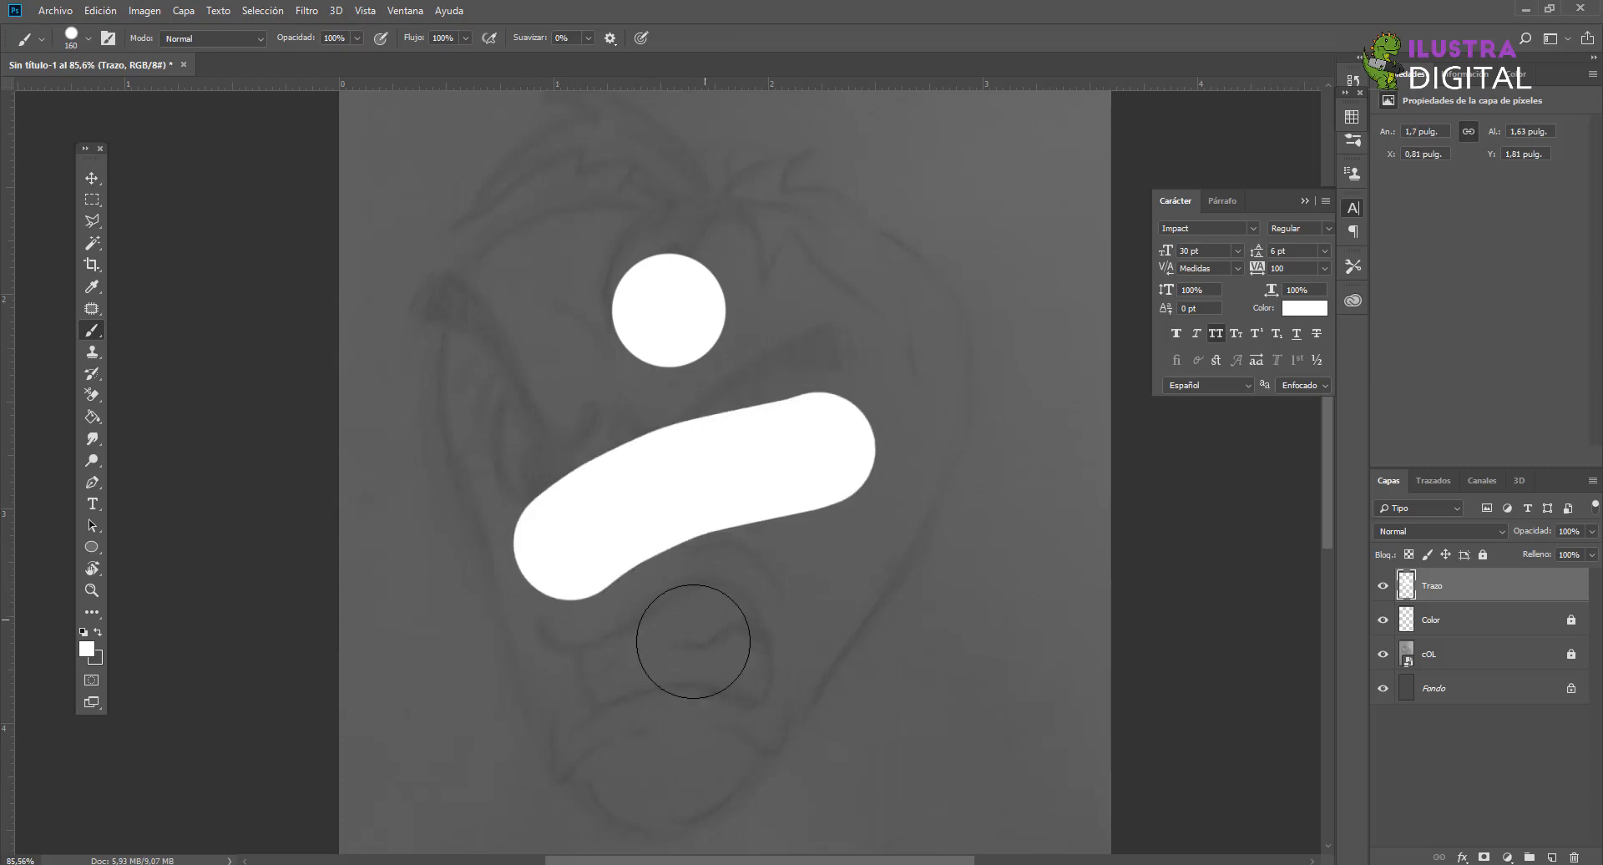
left_click_drag(657, 710, 898, 536)
left_click(894, 207)
left_click_drag(909, 224, 1002, 505)
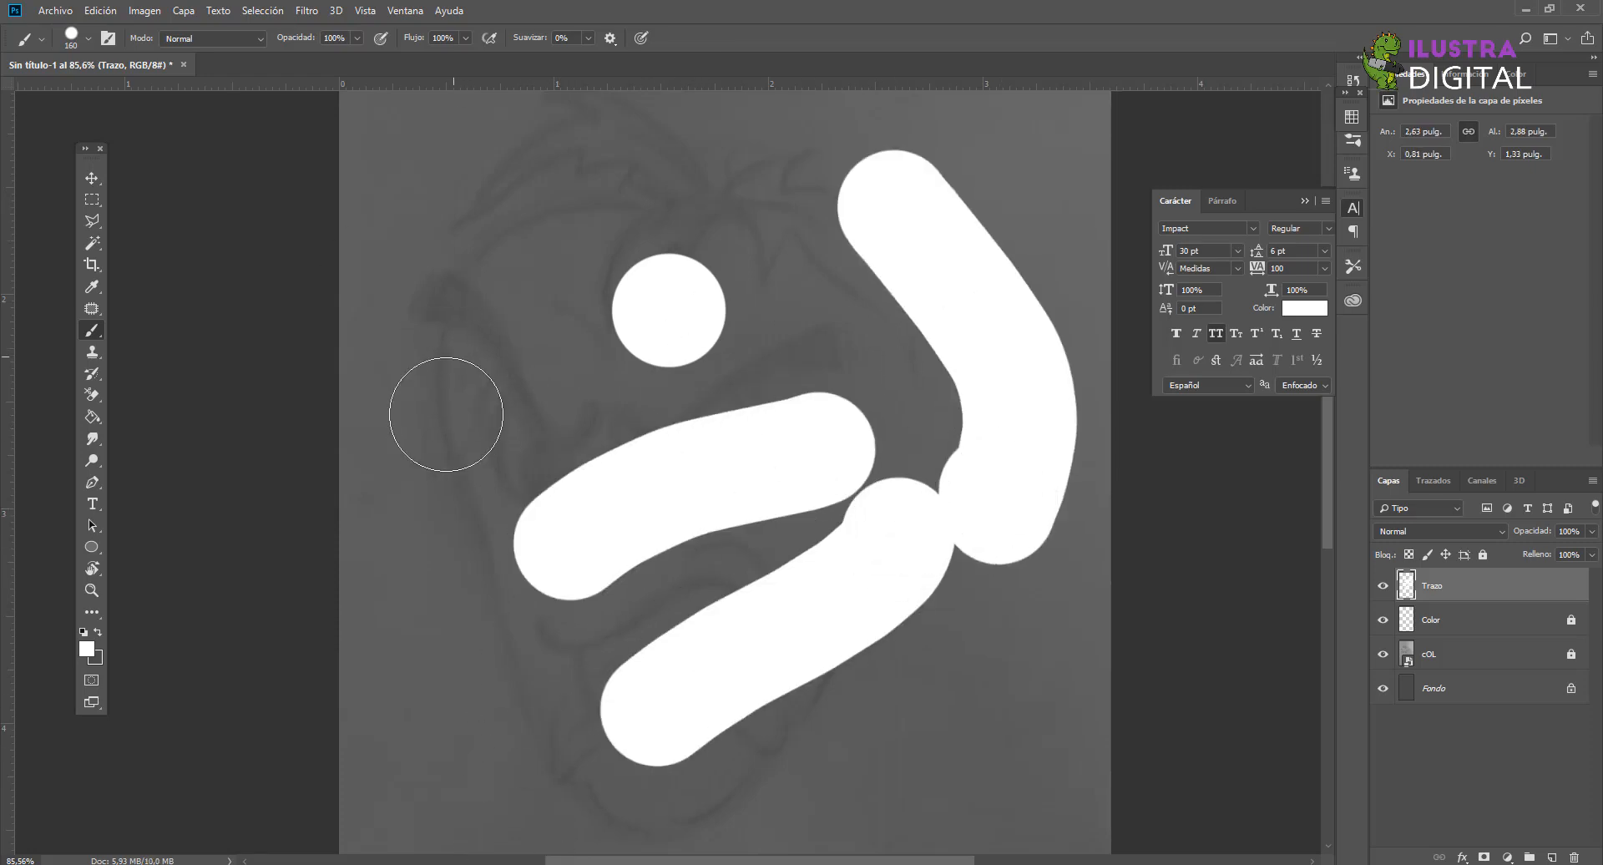
mouse_move(448, 374)
left_mouse_down()
mouse_move(491, 448)
mouse_move(473, 476)
left_mouse_up()
Step: Lower the brush hardness to 0% and stamp three soft white dots over the upper part of the sketch
right_click(647, 280)
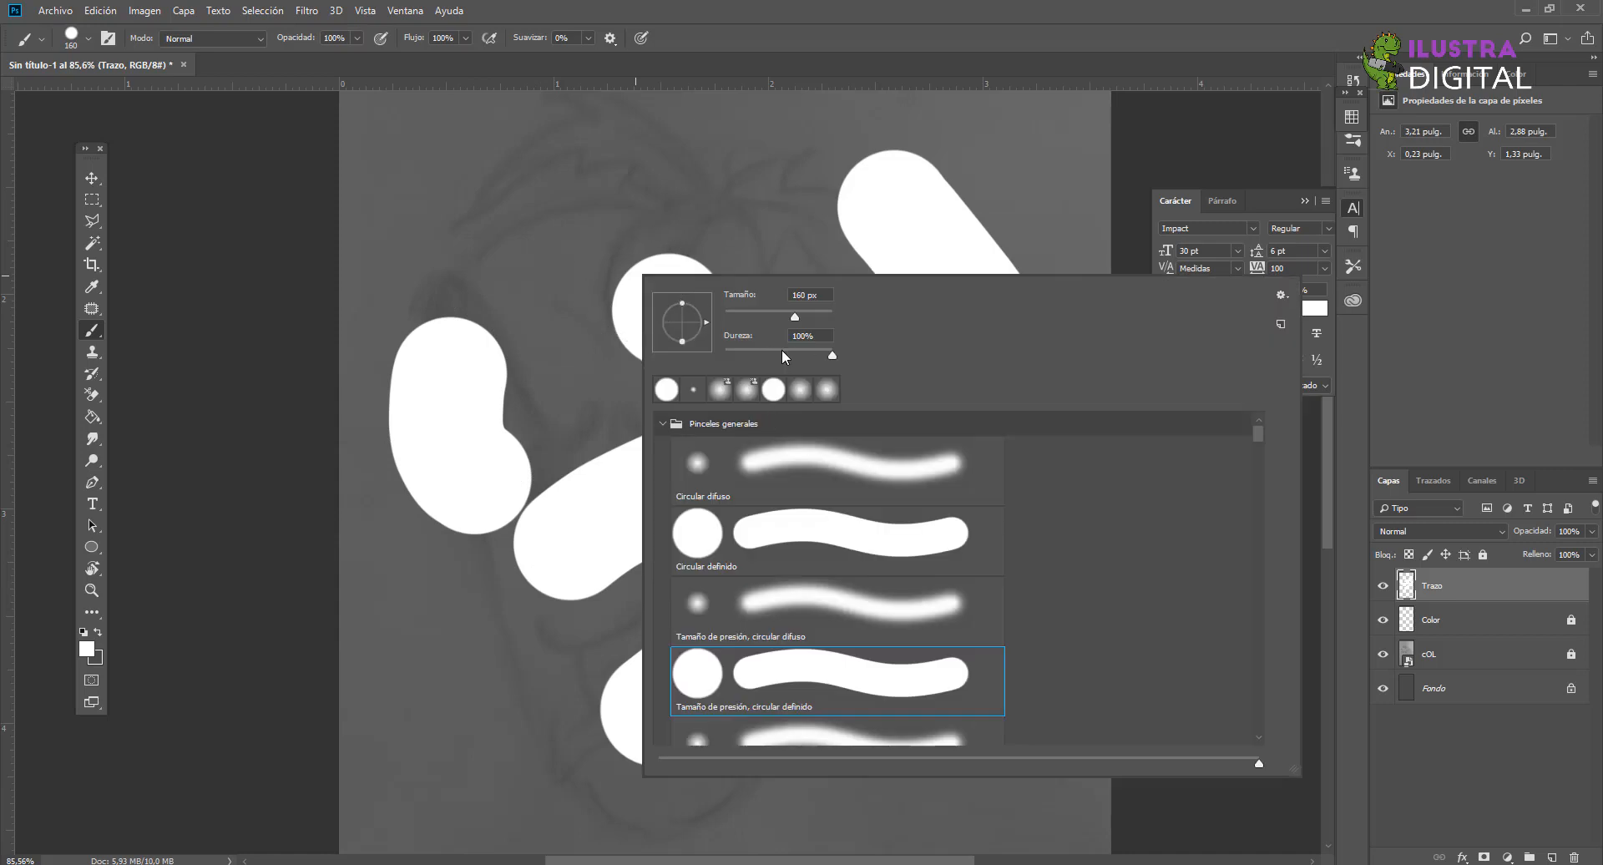
left_click_drag(781, 349, 648, 353)
left_click(456, 190)
left_click(623, 157)
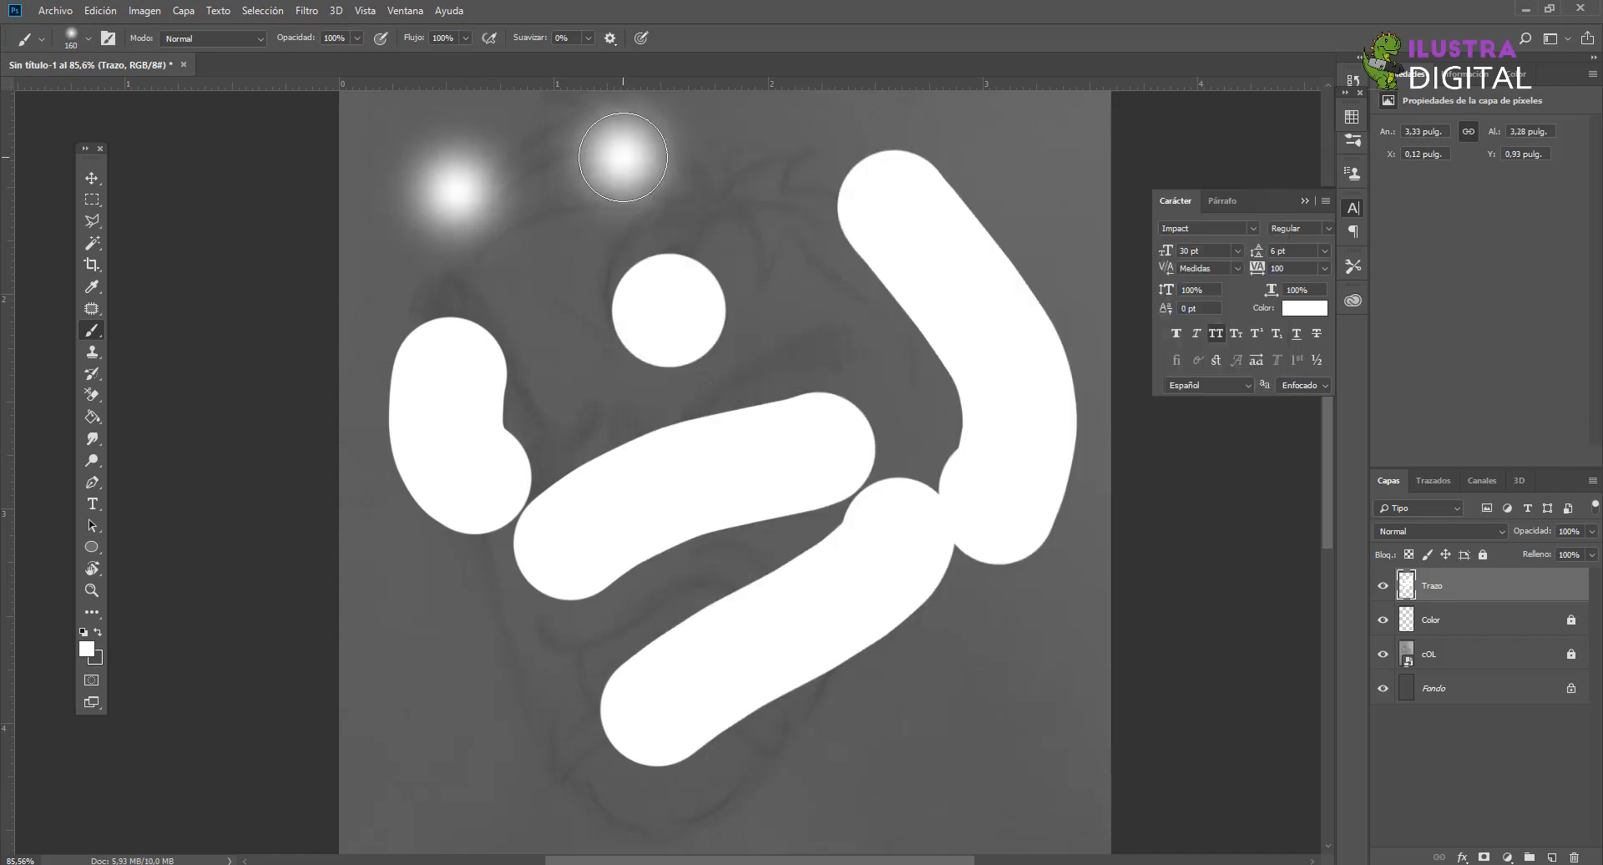
left_click(544, 268)
Step: Enlarge the soft brush to 374 px and paint white broadly over the face
right_click(803, 217)
left_click_drag(967, 254, 983, 262)
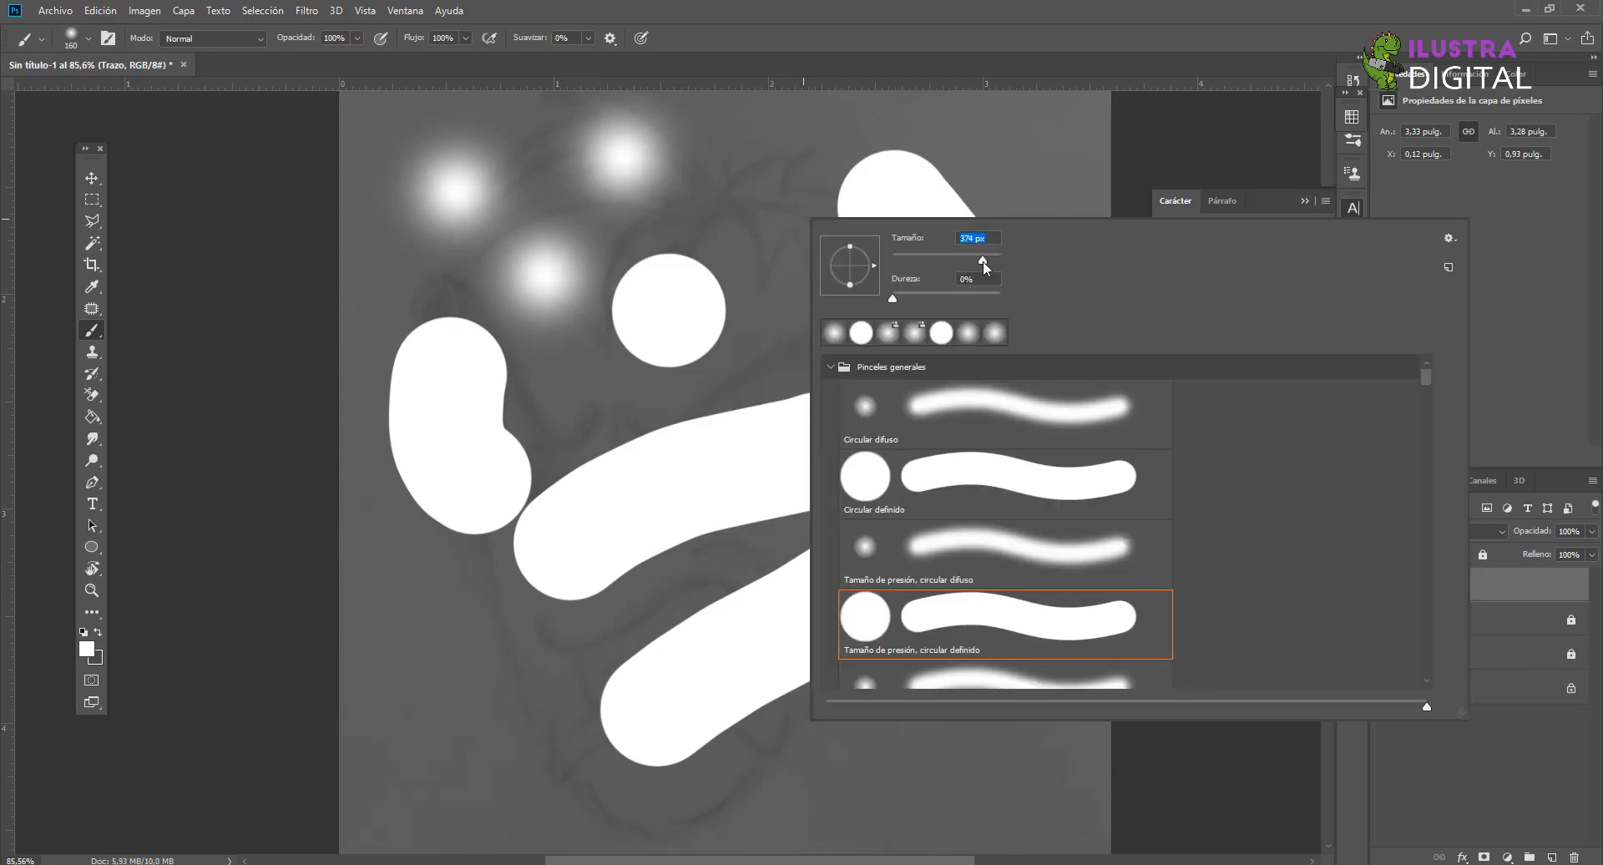
mouse_move(758, 164)
left_mouse_down()
mouse_move(835, 374)
mouse_move(876, 552)
mouse_move(575, 730)
mouse_move(509, 715)
mouse_move(604, 554)
mouse_move(590, 371)
mouse_move(496, 351)
mouse_move(628, 340)
mouse_move(801, 519)
left_mouse_up()
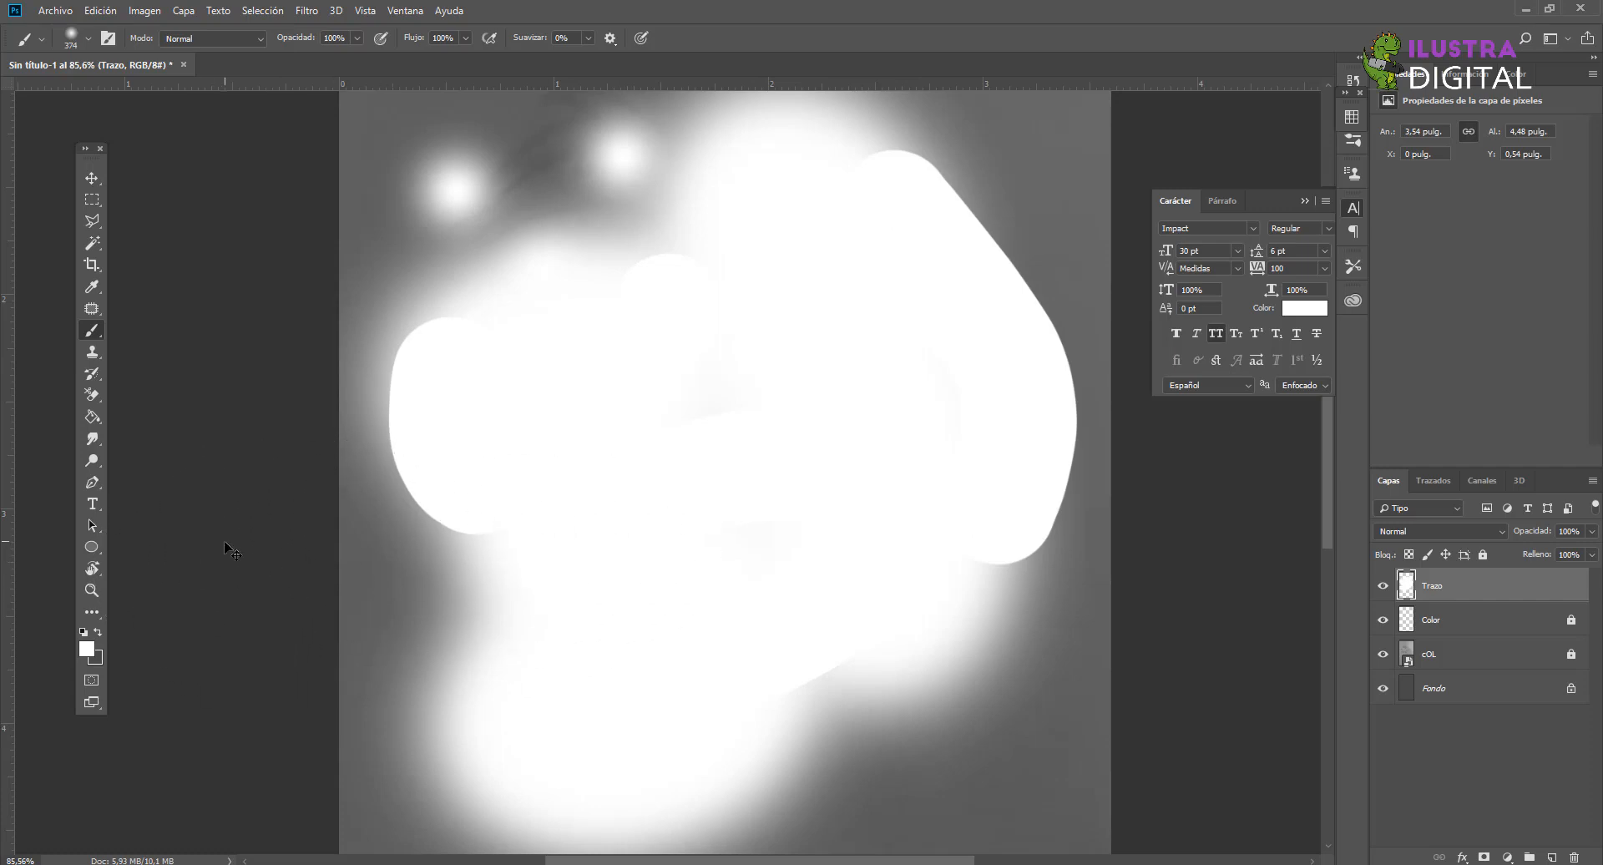
Step: Undo all the white test dots and strokes on the Trazo layer
key("ctrl+alt+z")
key("ctrl+alt+z")
key("ctrl+alt+z")
key("ctrl+alt+z")
key("ctrl+alt+z")
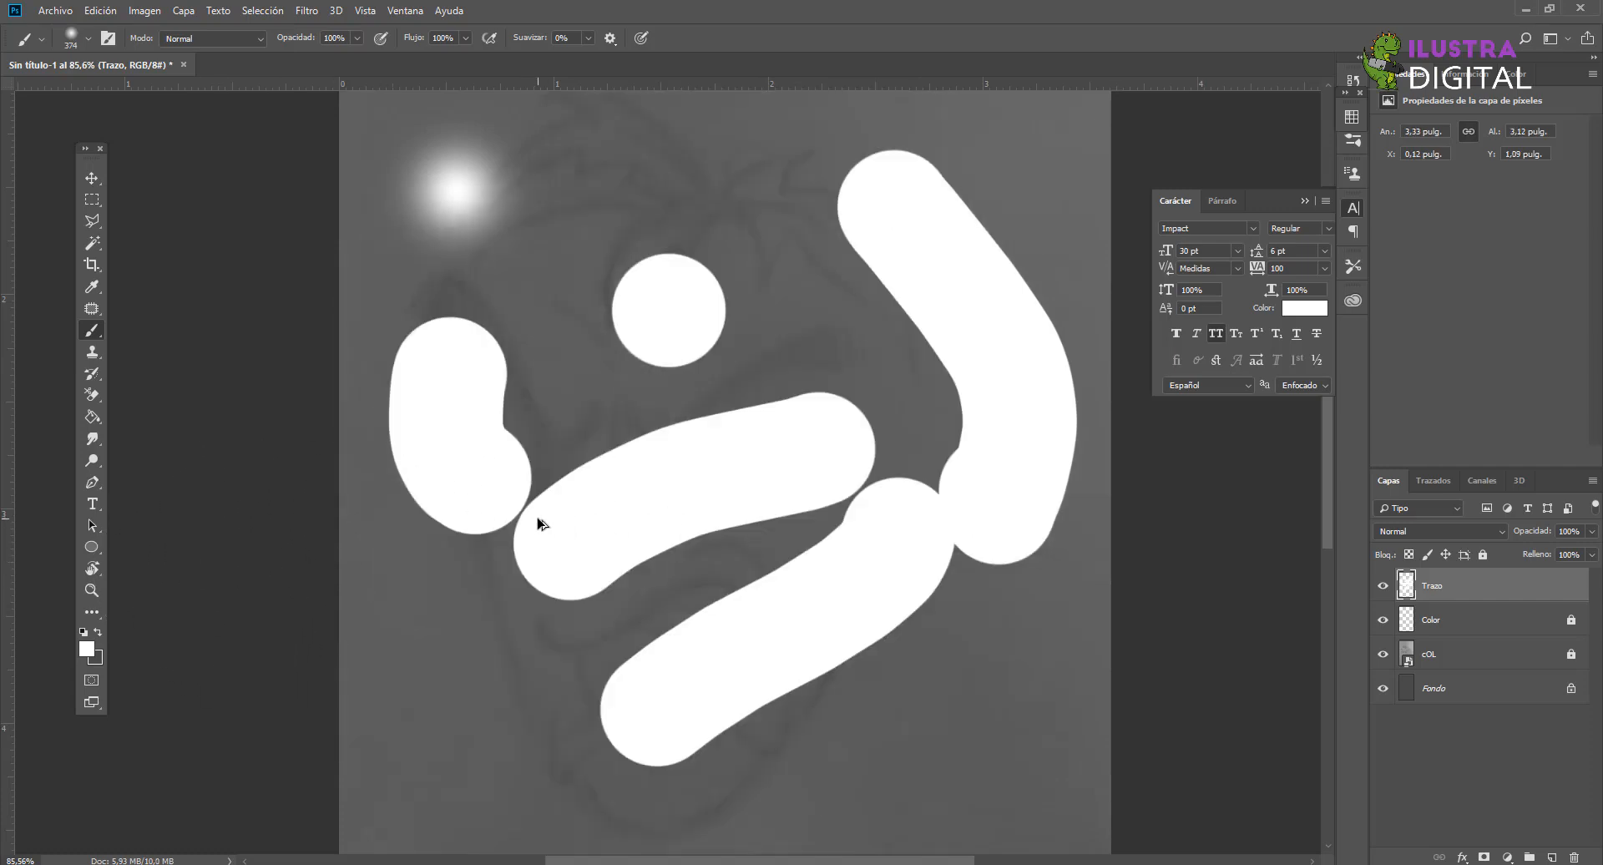
key("ctrl+alt+z")
key("ctrl+alt+z")
key("ctrl+alt+z")
key("ctrl+alt+z")
key("ctrl+alt+z")
key("ctrl+alt+z")
Step: Stamp four large white dots on the sketch with the 374 px brush, raising the hardness each time, including 67% and 80%
right_click(621, 434)
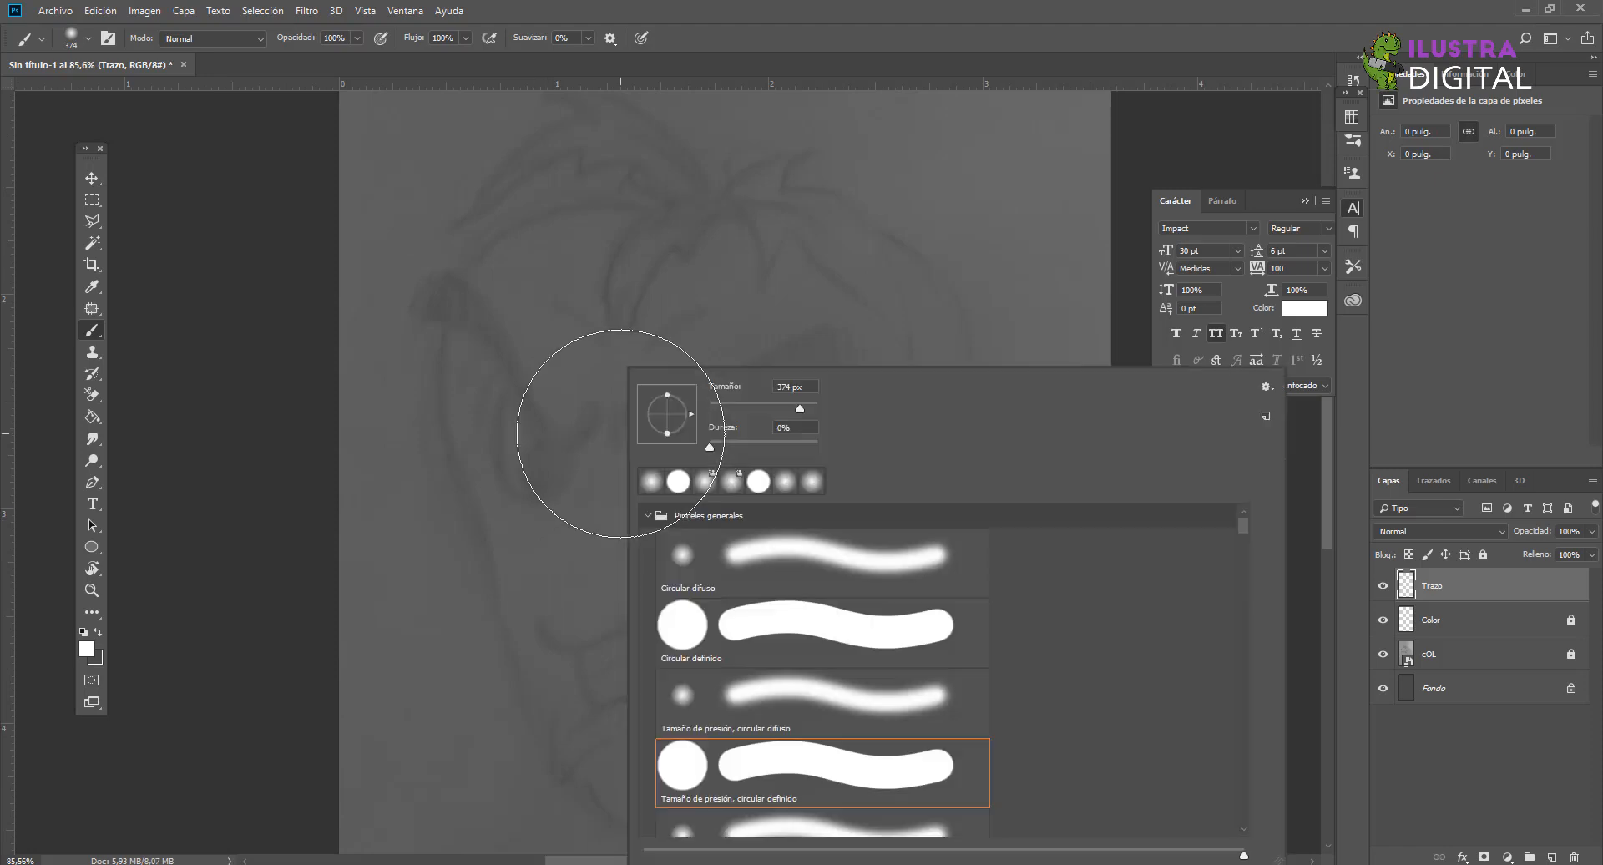
left_click_drag(710, 447, 864, 447)
left_click(681, 276)
right_click(704, 414)
left_click(522, 558)
right_click(764, 573)
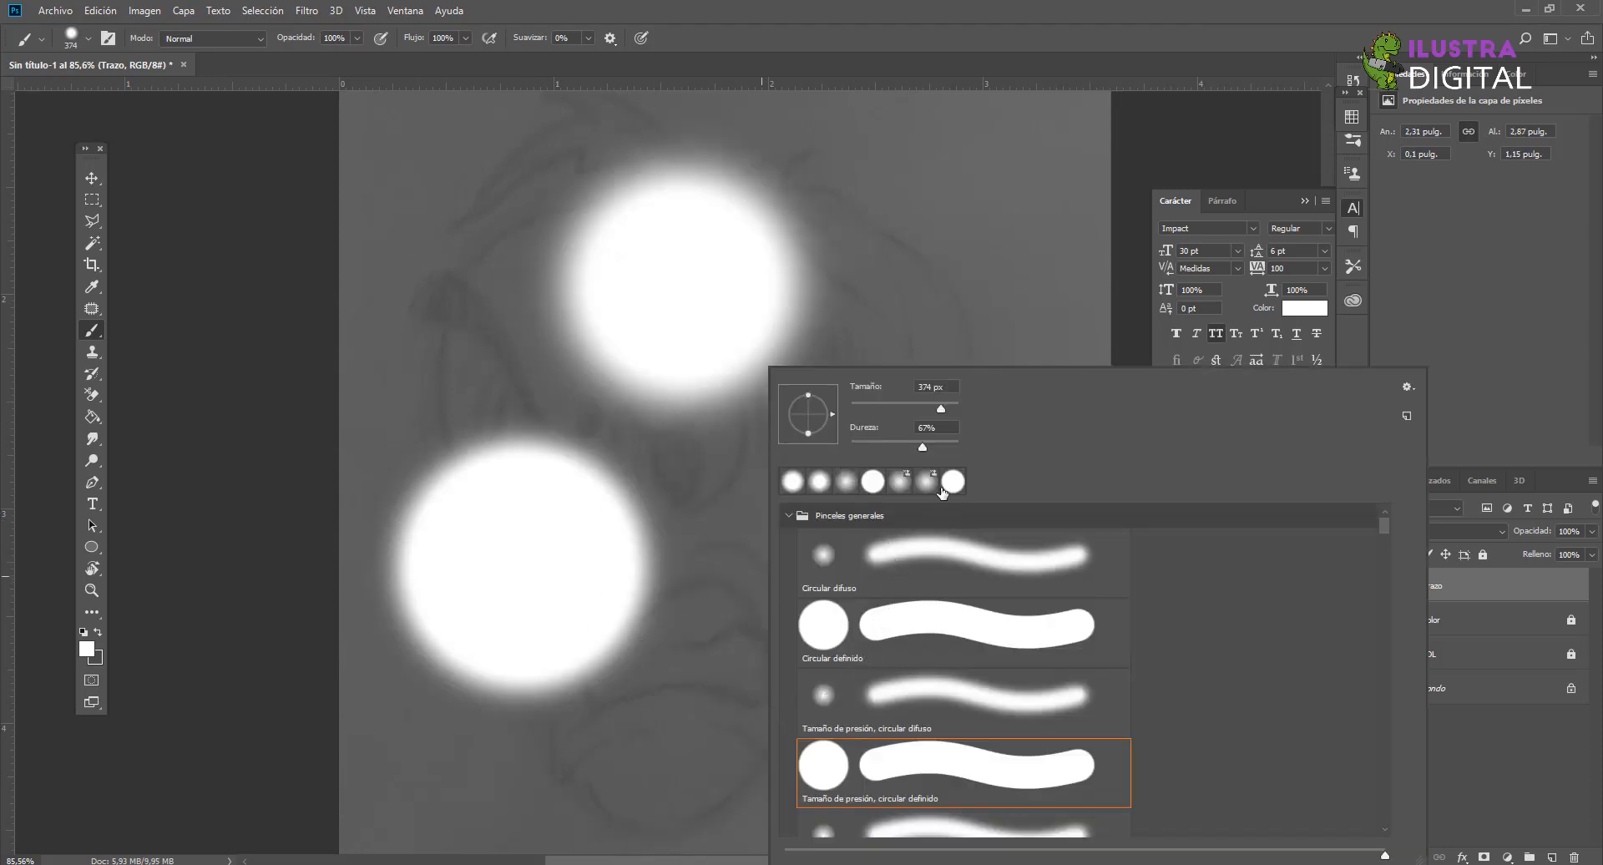
left_click(699, 698)
right_click(938, 555)
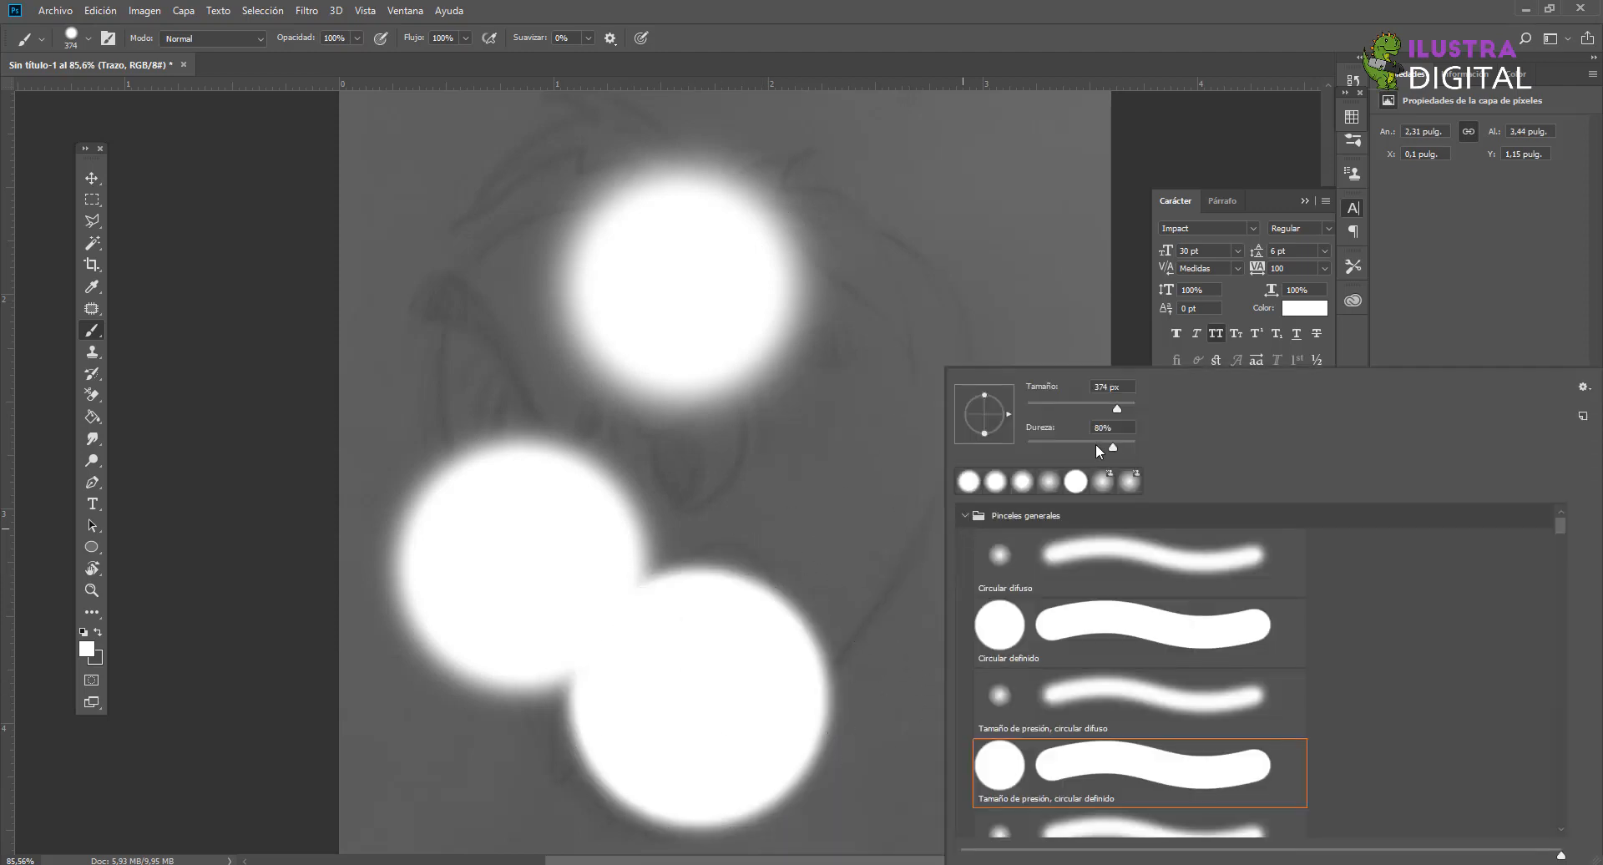
left_click_drag(1113, 446, 1134, 447)
left_click(835, 476)
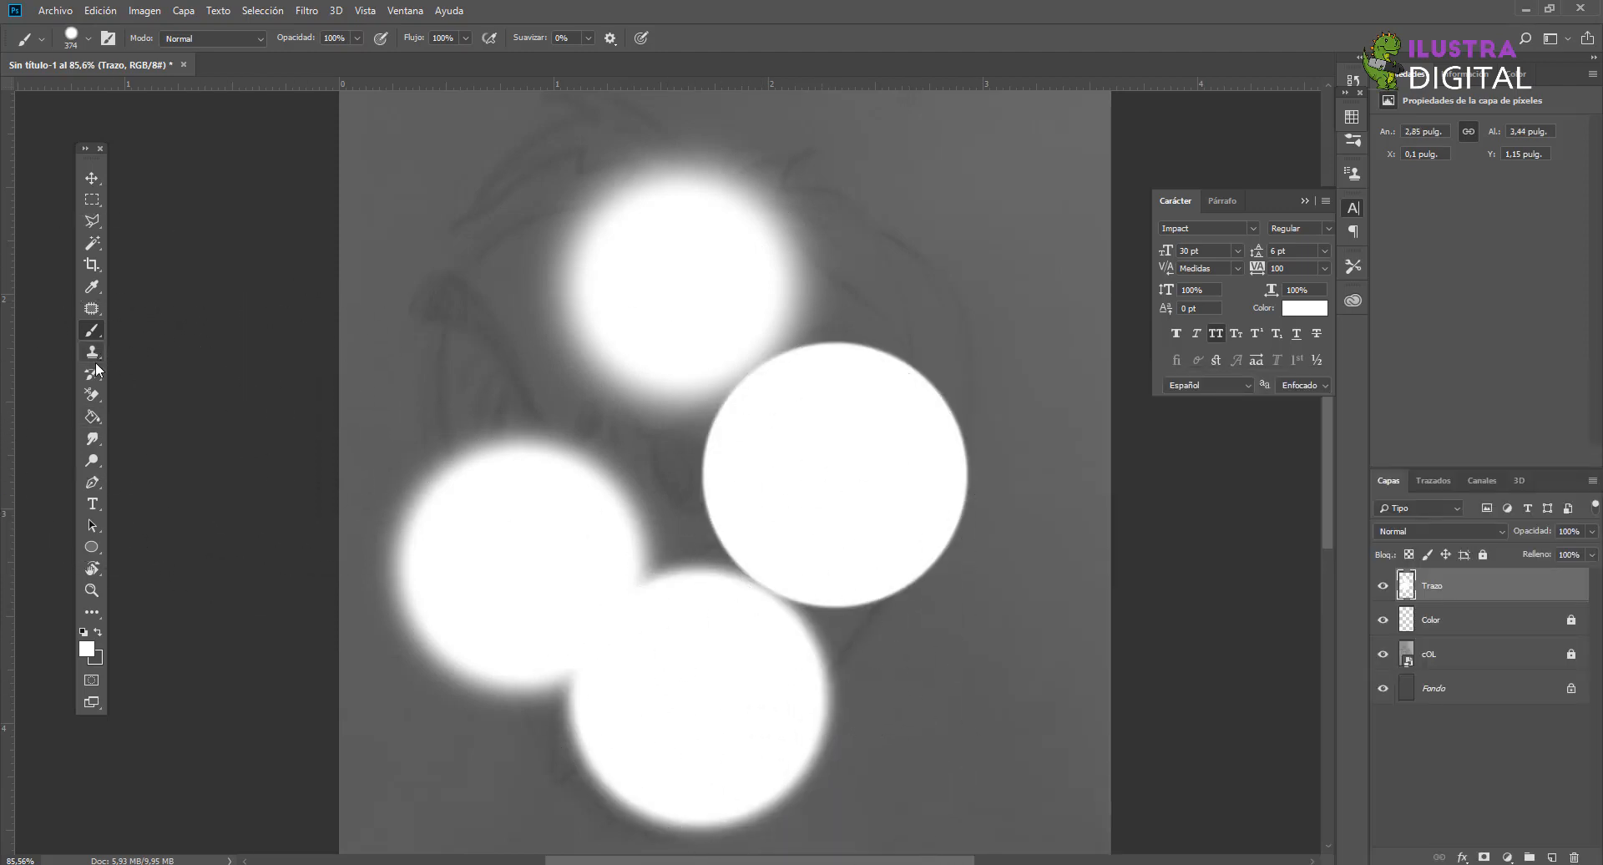
Step: Switch to the regular Eraser and, at 123 px and 100% hardness, erase across the topmost dot and inside the left dot
left_click(97, 403)
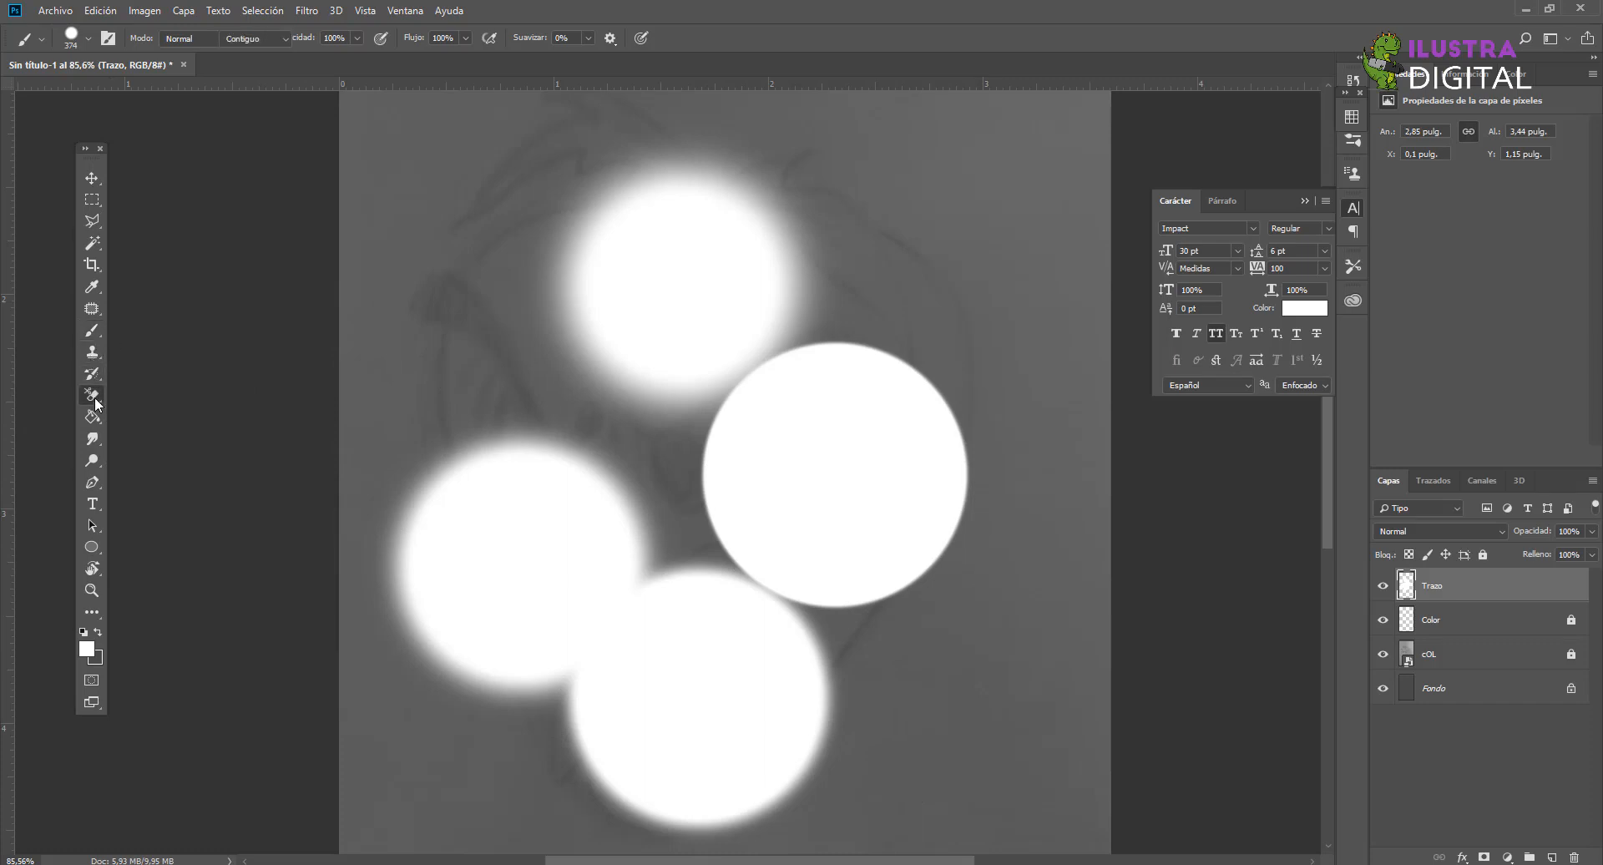
right_click(97, 403)
left_click(155, 392)
mouse_move(446, 370)
left_mouse_down()
mouse_move(827, 185)
mouse_move(810, 133)
mouse_move(511, 344)
mouse_move(785, 321)
left_mouse_up()
right_click(707, 207)
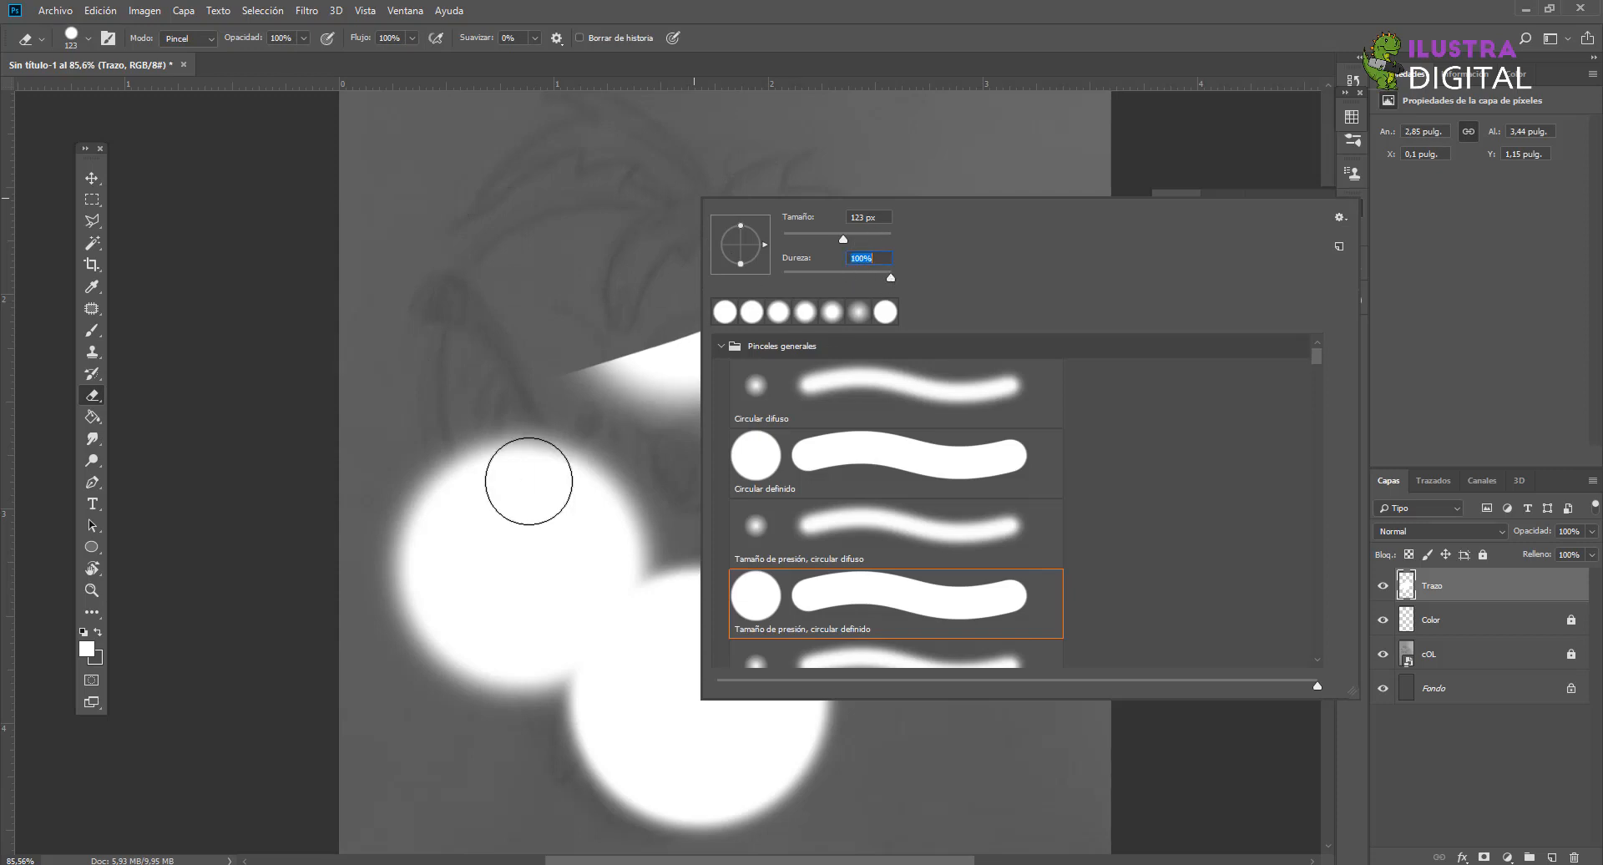
left_click(495, 568)
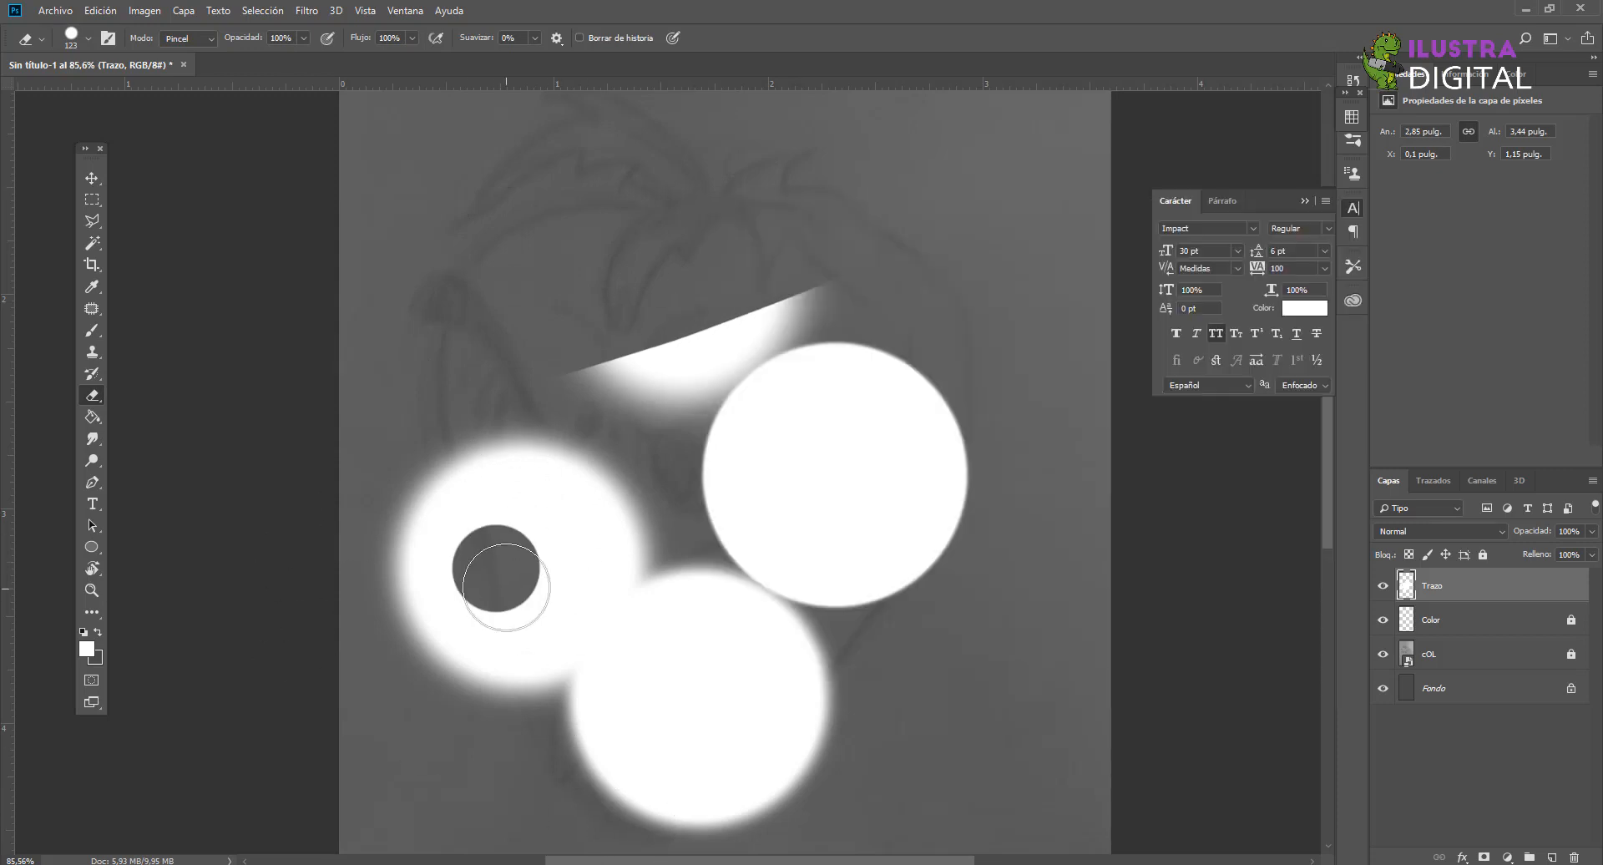
Step: Lower the eraser's hardness to the minimum and erase four soft spots inside the lowest white dot
right_click(784, 411)
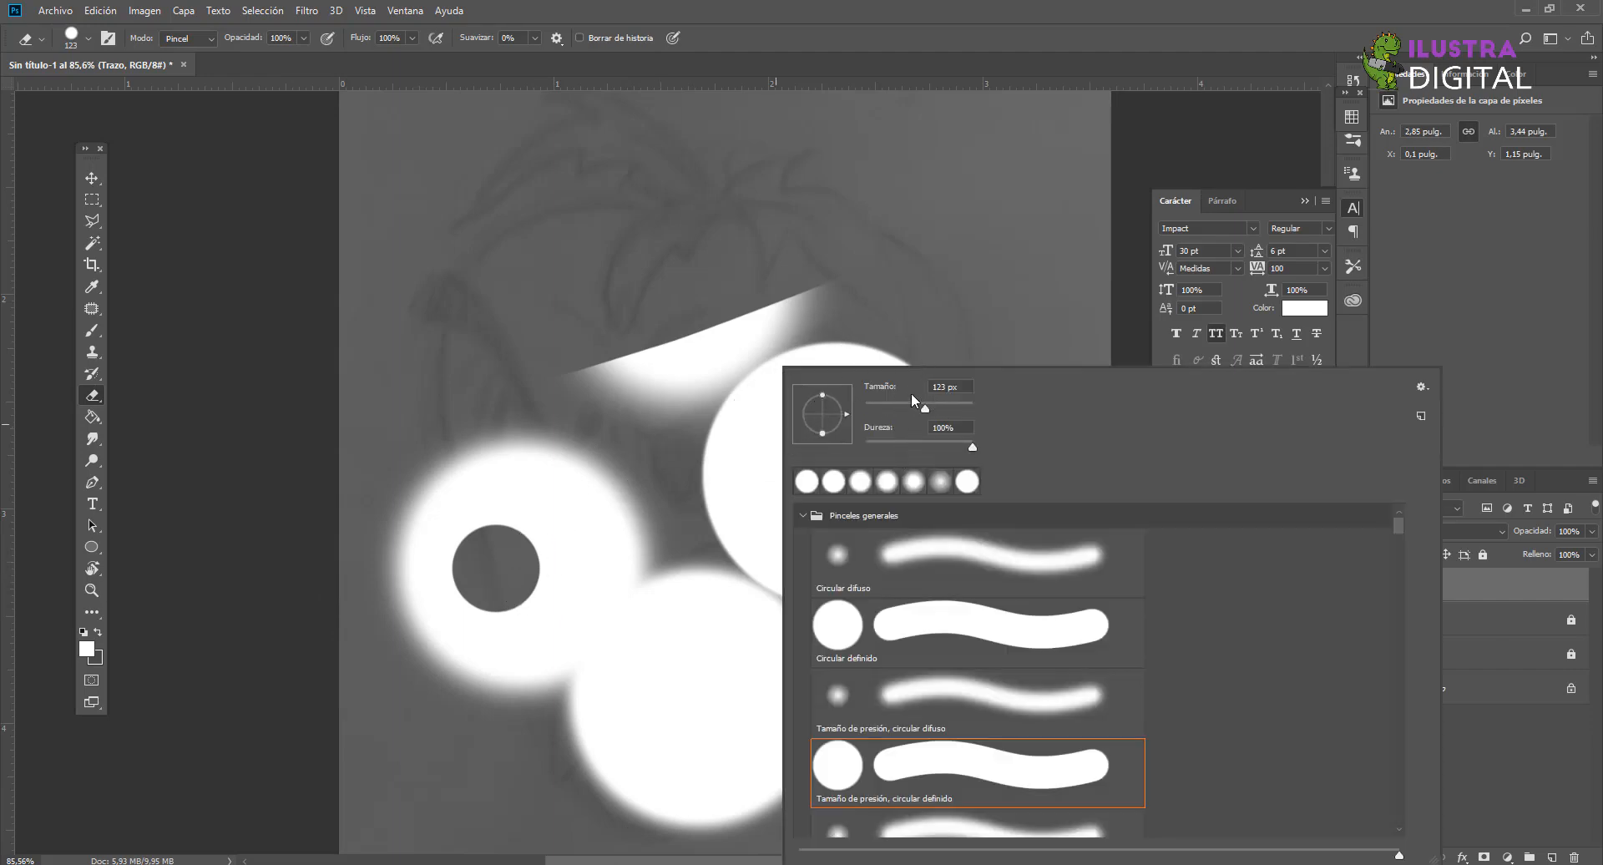
left_click_drag(909, 441, 828, 440)
left_click(690, 723)
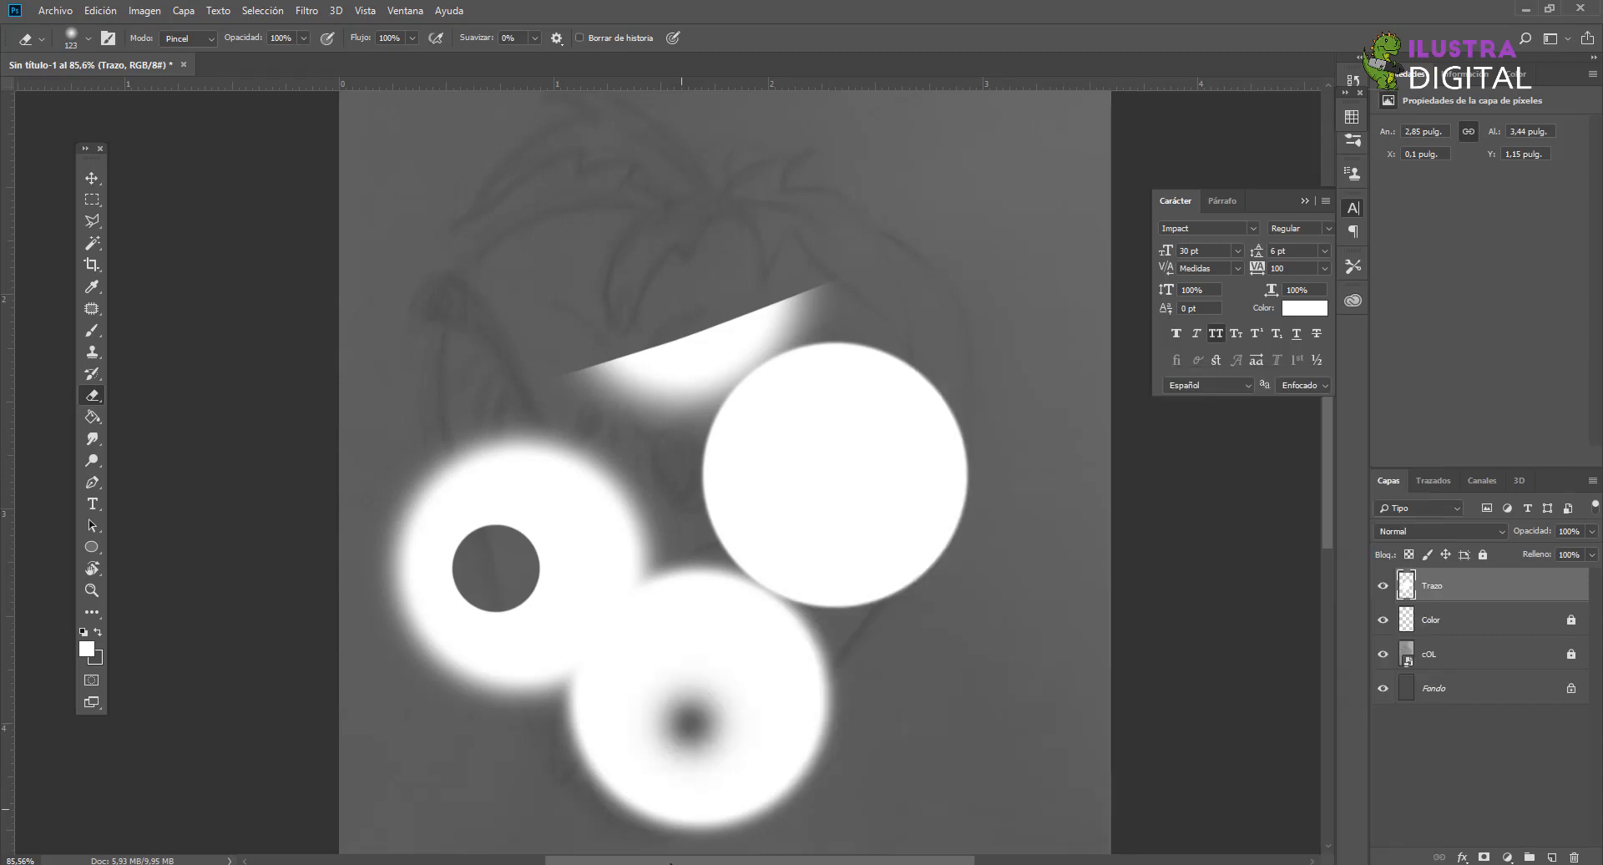
left_click(728, 668)
left_click(660, 705)
left_click(721, 732)
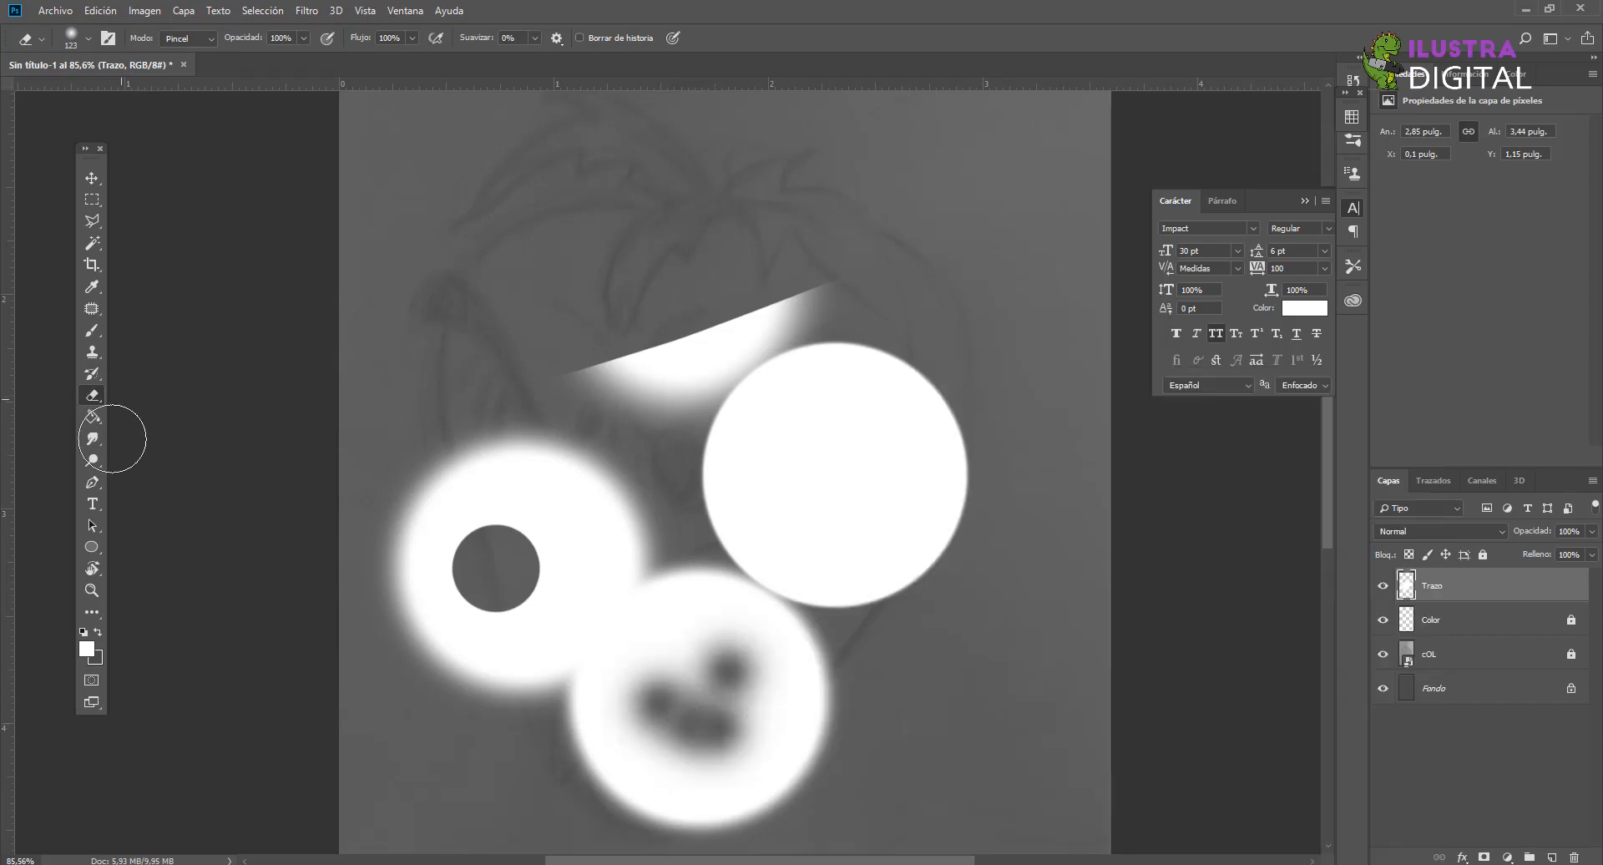
Step: Set the eraser to 185 px with 100% hardness and erase all the remaining white paint from the Trazo layer
right_click(769, 399)
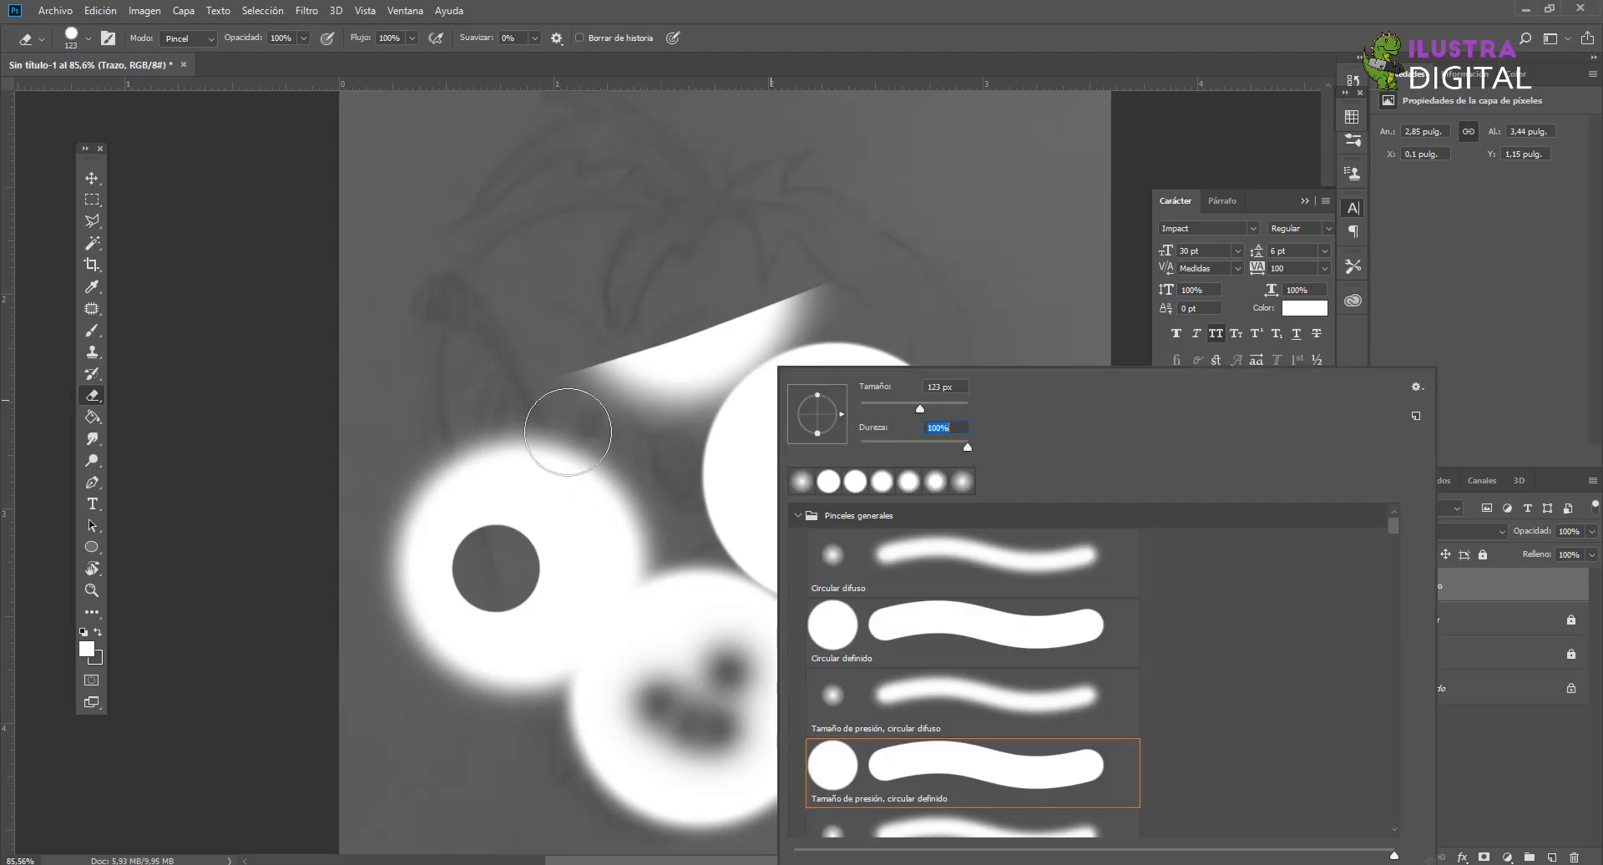
left_click(937, 407)
left_click(626, 390)
mouse_move(776, 297)
left_mouse_down()
mouse_move(328, 550)
mouse_move(820, 356)
mouse_move(873, 394)
mouse_move(905, 464)
mouse_move(836, 473)
mouse_move(989, 578)
mouse_move(524, 738)
mouse_move(459, 814)
left_mouse_up()
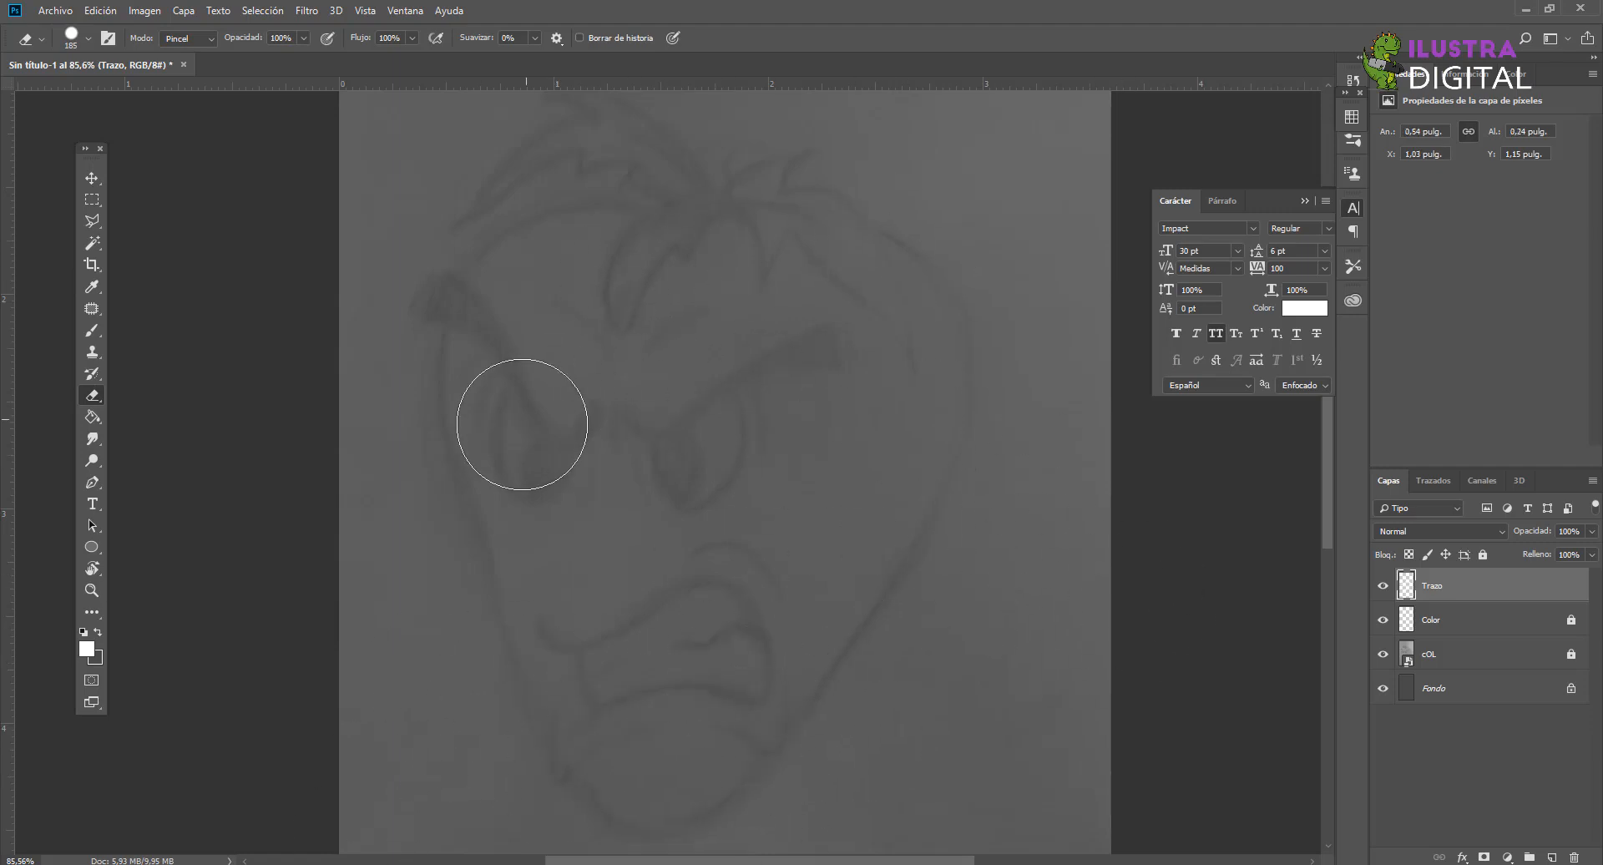
Step: Switch back to the Brush and set its size to 8 px with hardness at the maximum
left_click(93, 330)
right_click(714, 328)
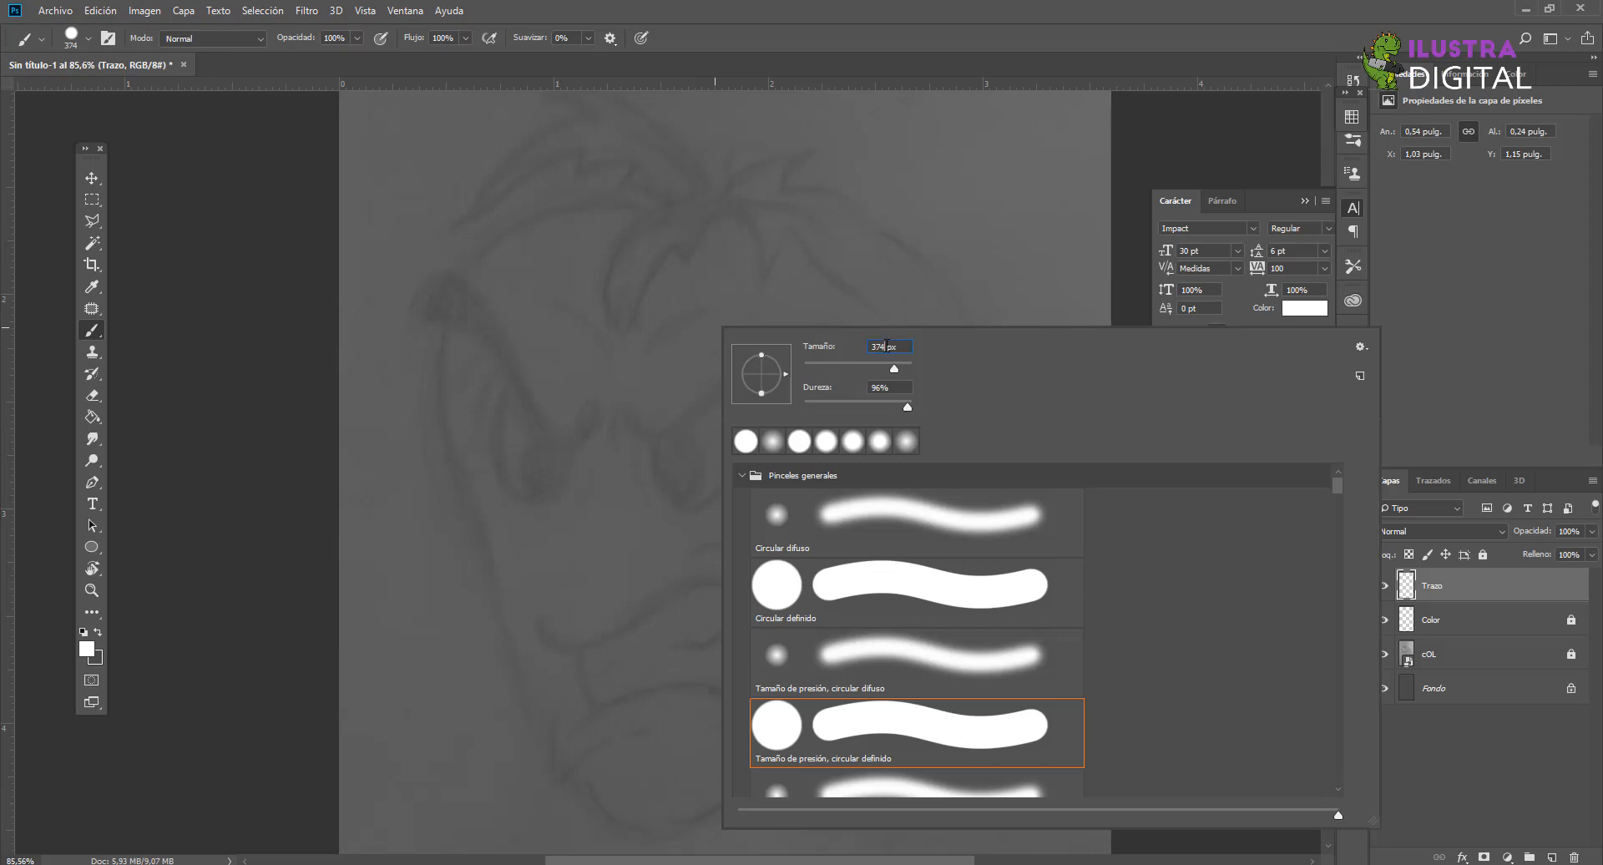
type("8")
left_click_drag(903, 404, 969, 405)
key("Return")
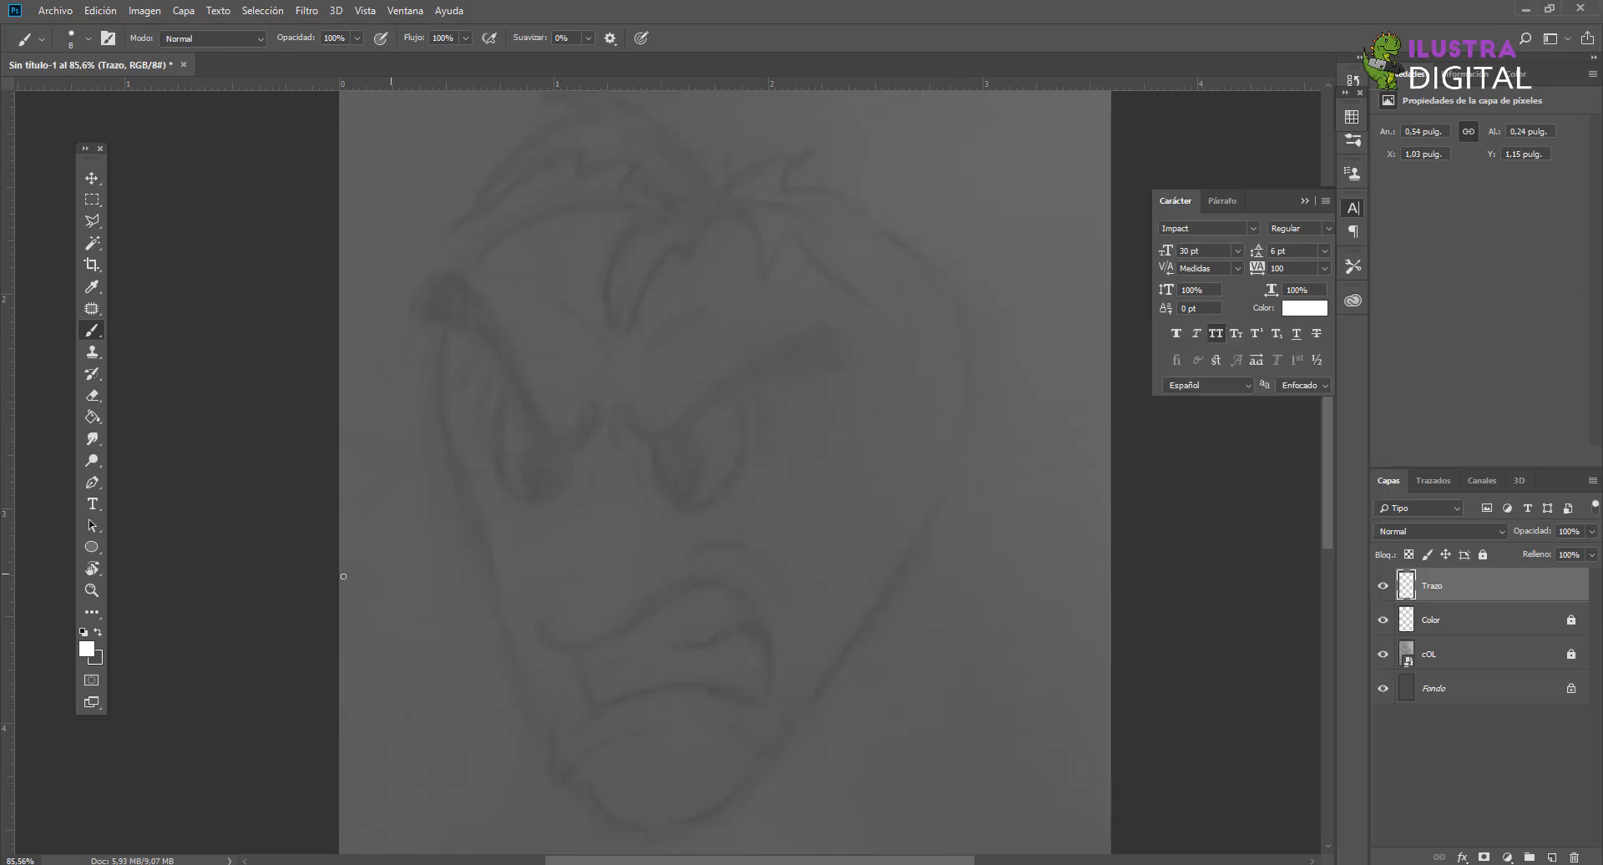
Step: Set the foreground color to black, hex 000000
left_click(87, 650)
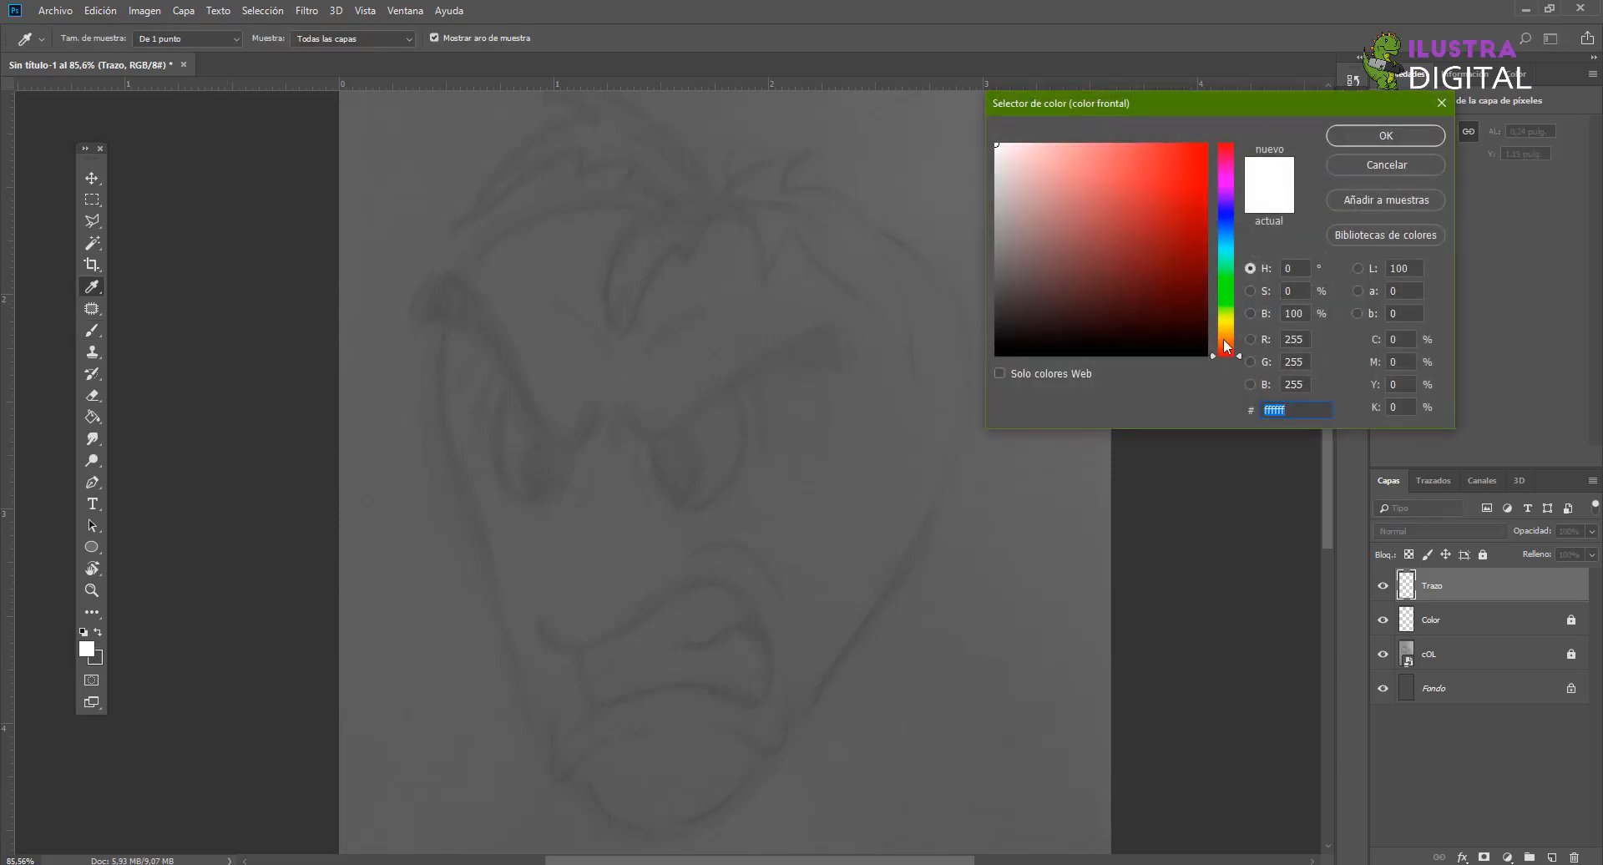
type("000000")
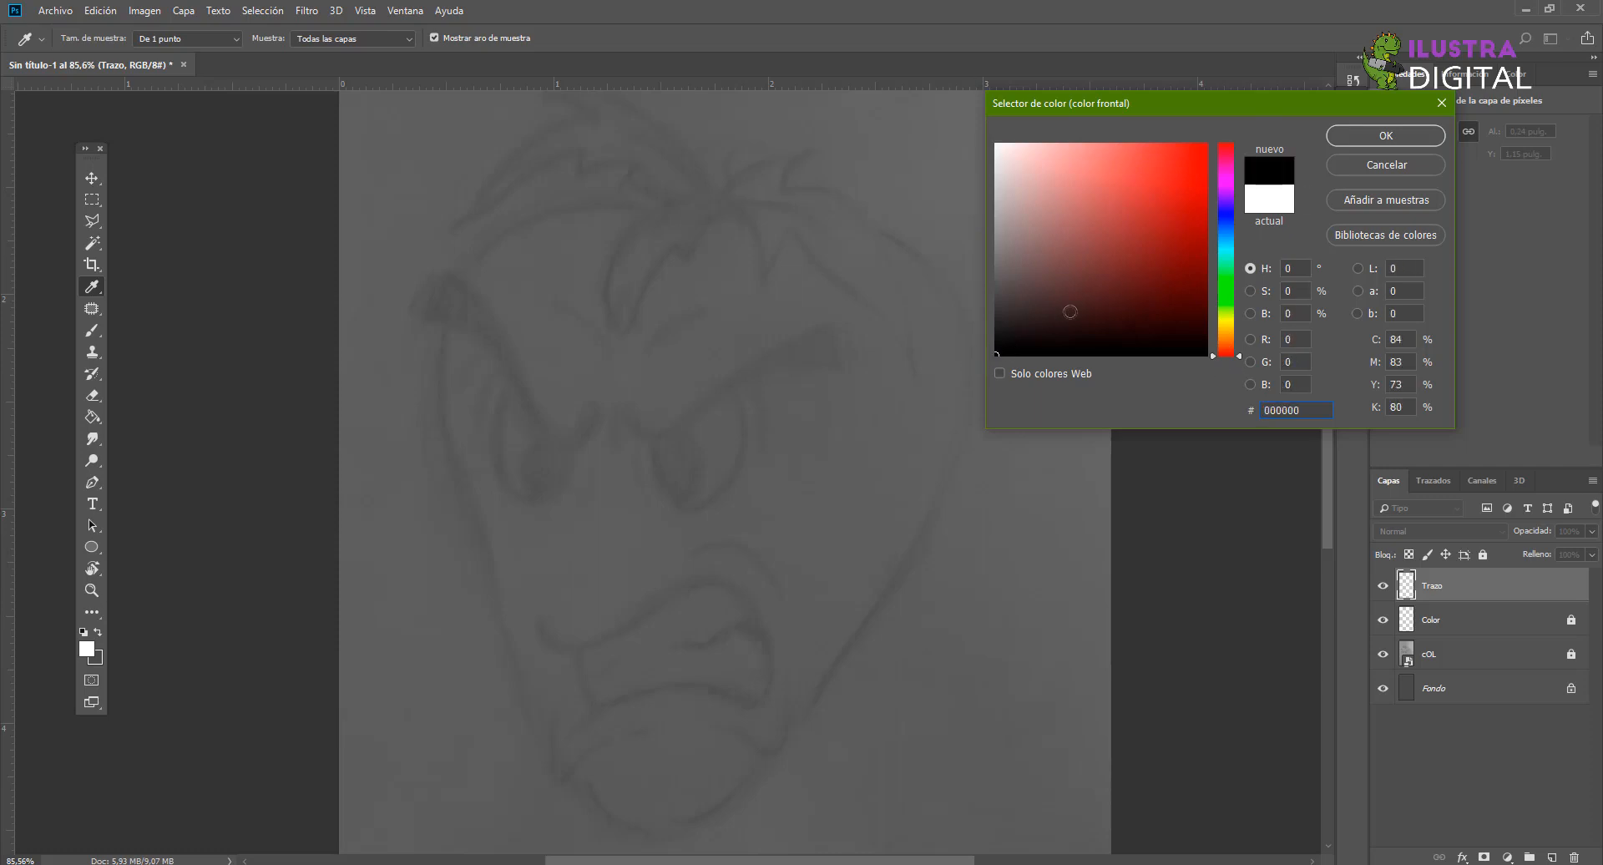
left_click_drag(1077, 306, 982, 376)
left_click(1364, 133)
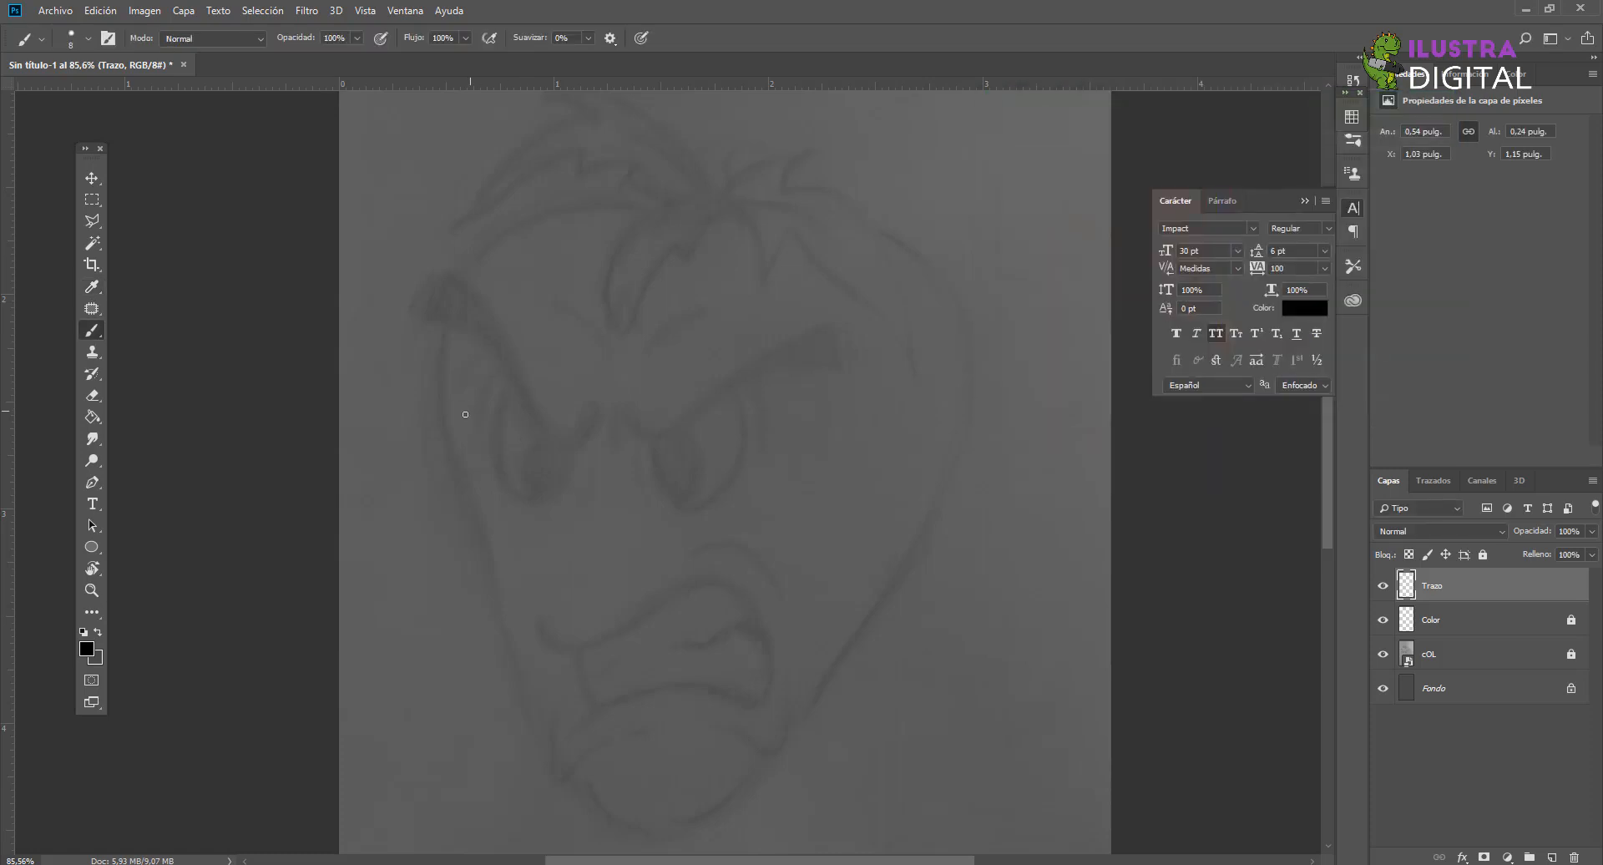
Step: Paint seven black test strokes across the forehead and eyes of the sketch, and erase them all with the 185 px Eraser
left_click_drag(537, 339, 709, 271)
left_click_drag(622, 350, 709, 315)
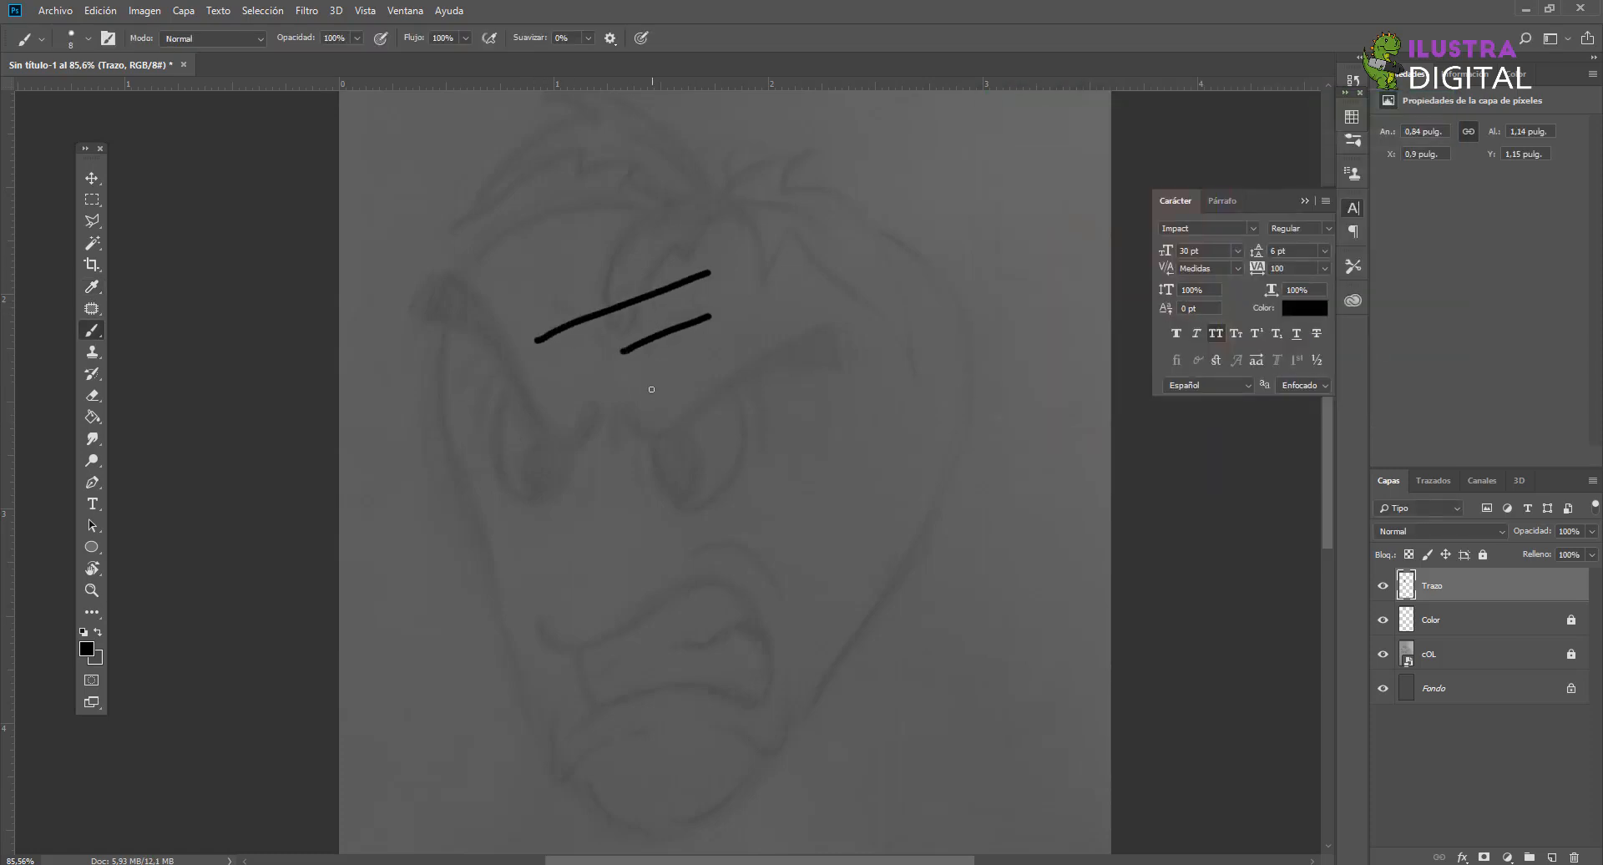
left_click_drag(651, 389, 723, 387)
mouse_move(767, 315)
left_mouse_down()
mouse_move(794, 396)
mouse_move(808, 391)
left_mouse_up()
left_click_drag(846, 310, 847, 418)
left_click_drag(614, 485, 931, 453)
left_click_drag(722, 274, 860, 292)
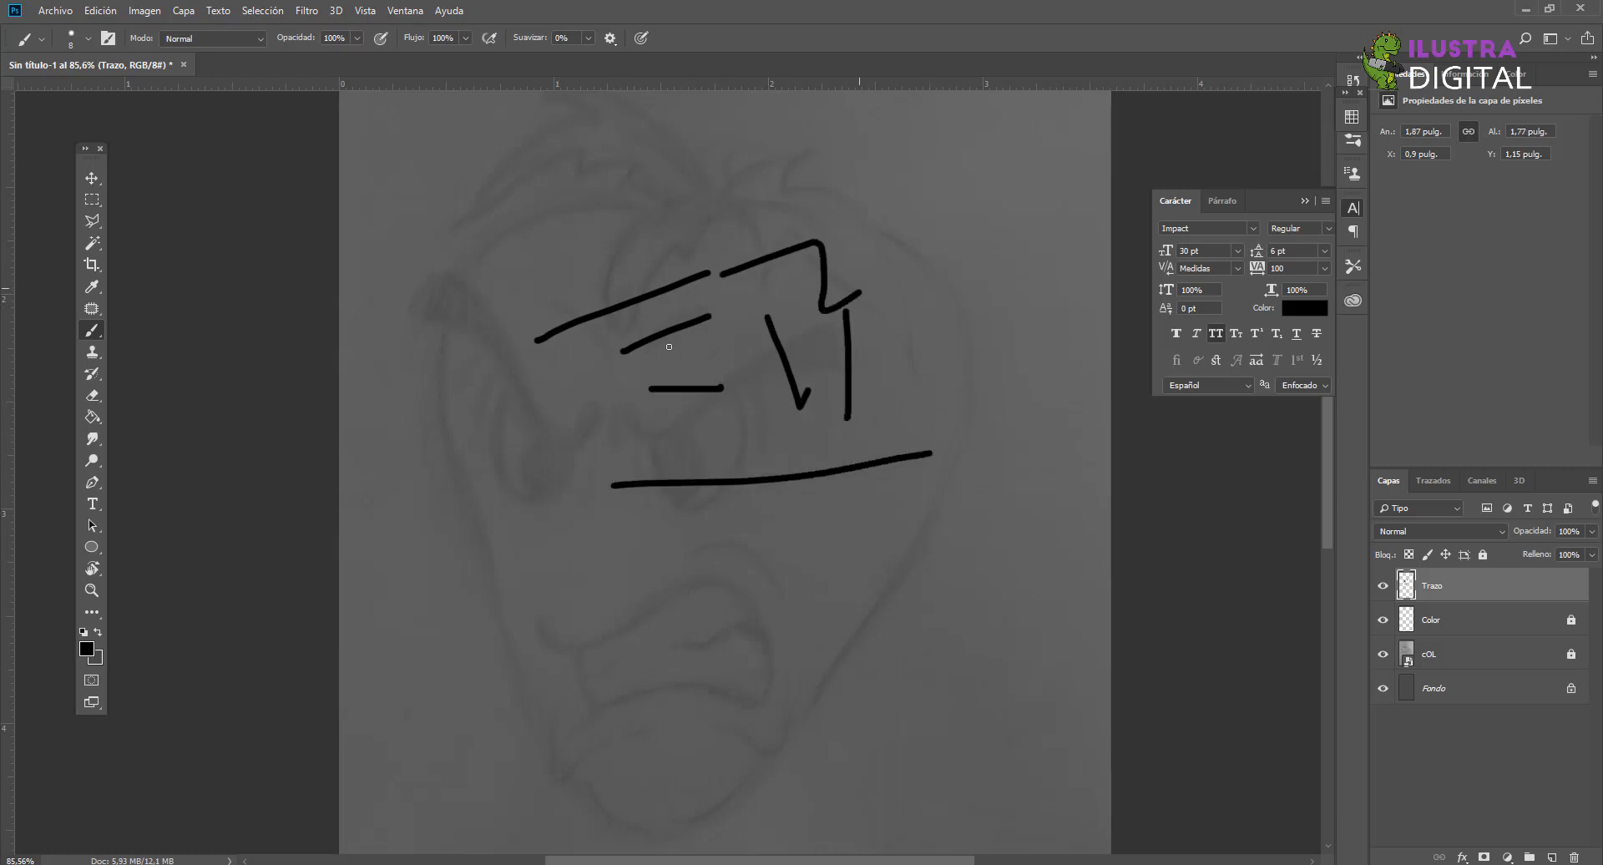
left_click(93, 395)
mouse_move(358, 351)
left_mouse_down()
mouse_move(693, 475)
mouse_move(609, 304)
left_mouse_up()
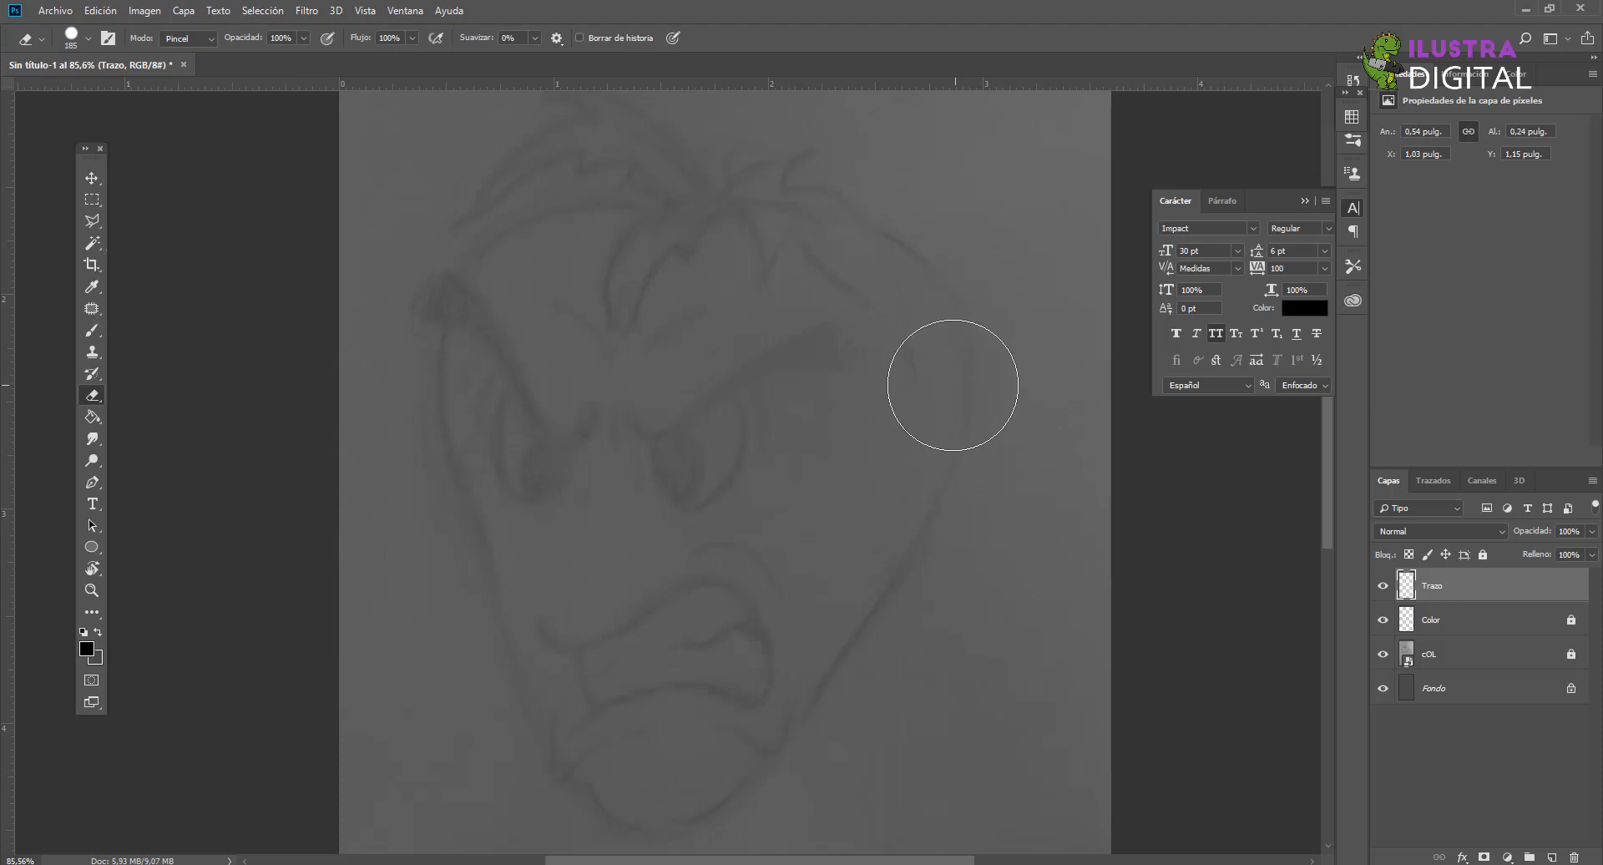
Step: Show the document's paths (Trazados) in place of the layers and switch to the Pen tool in path mode
left_click(1479, 486)
left_click(1441, 481)
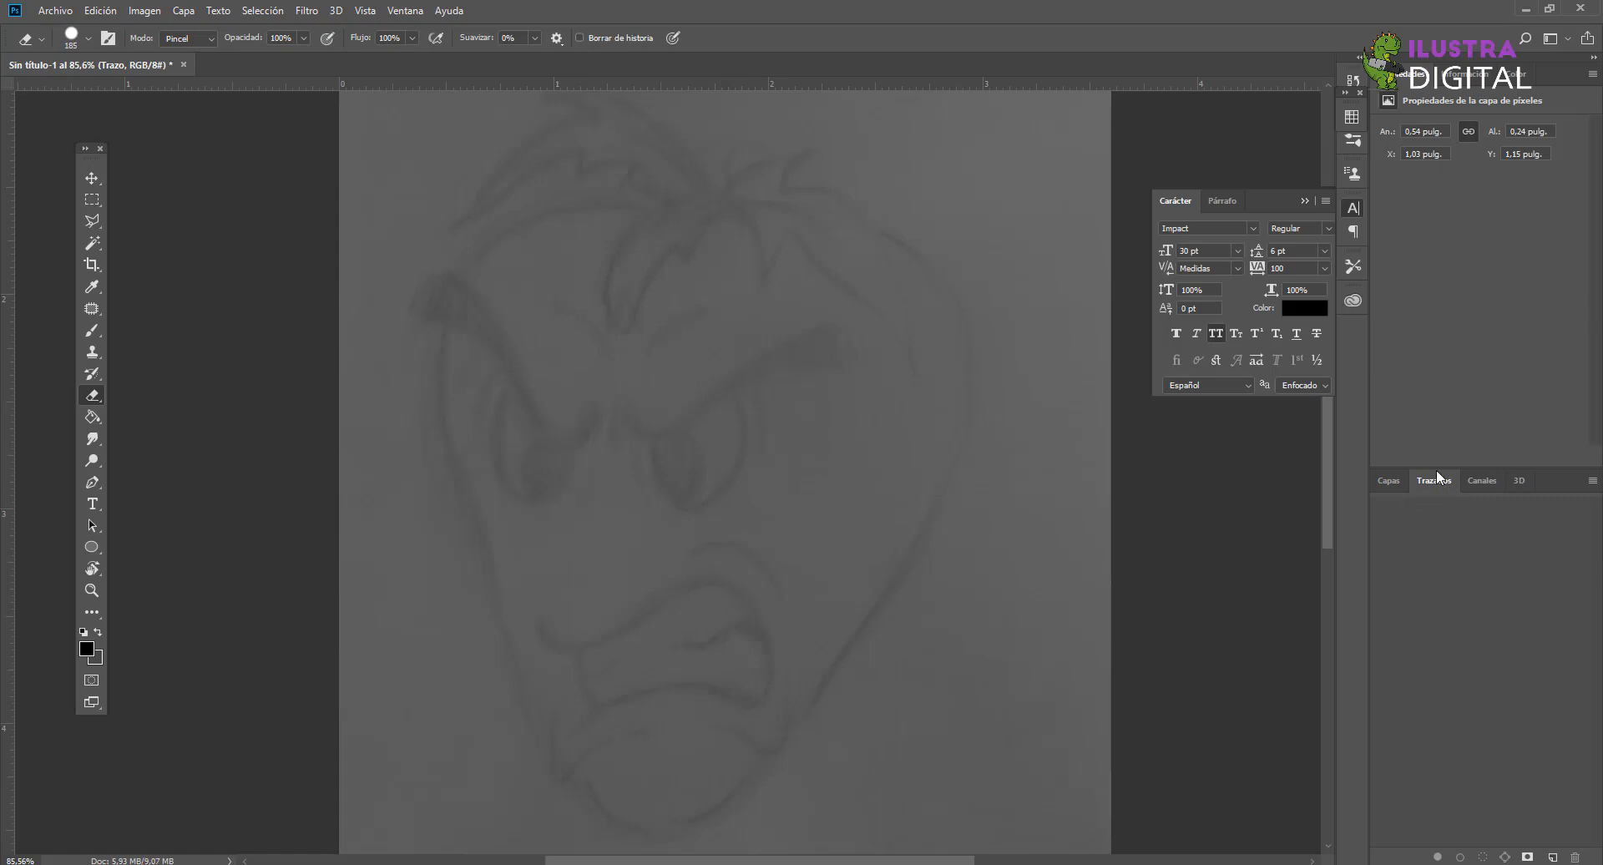
left_click(1394, 483)
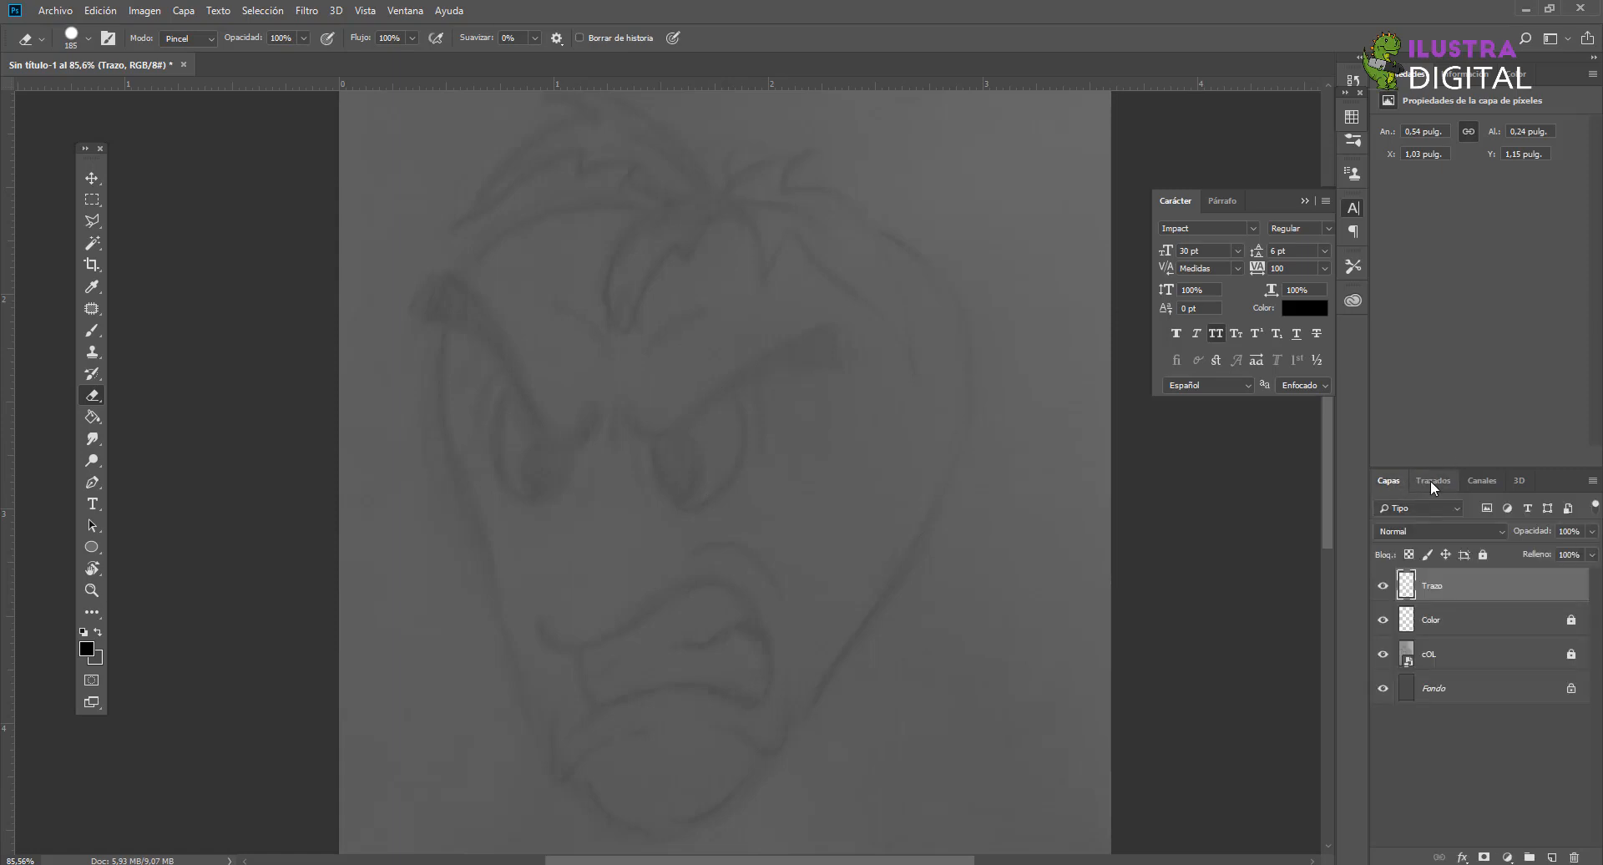
left_click(1430, 480)
left_click(1386, 481)
left_click(1439, 483)
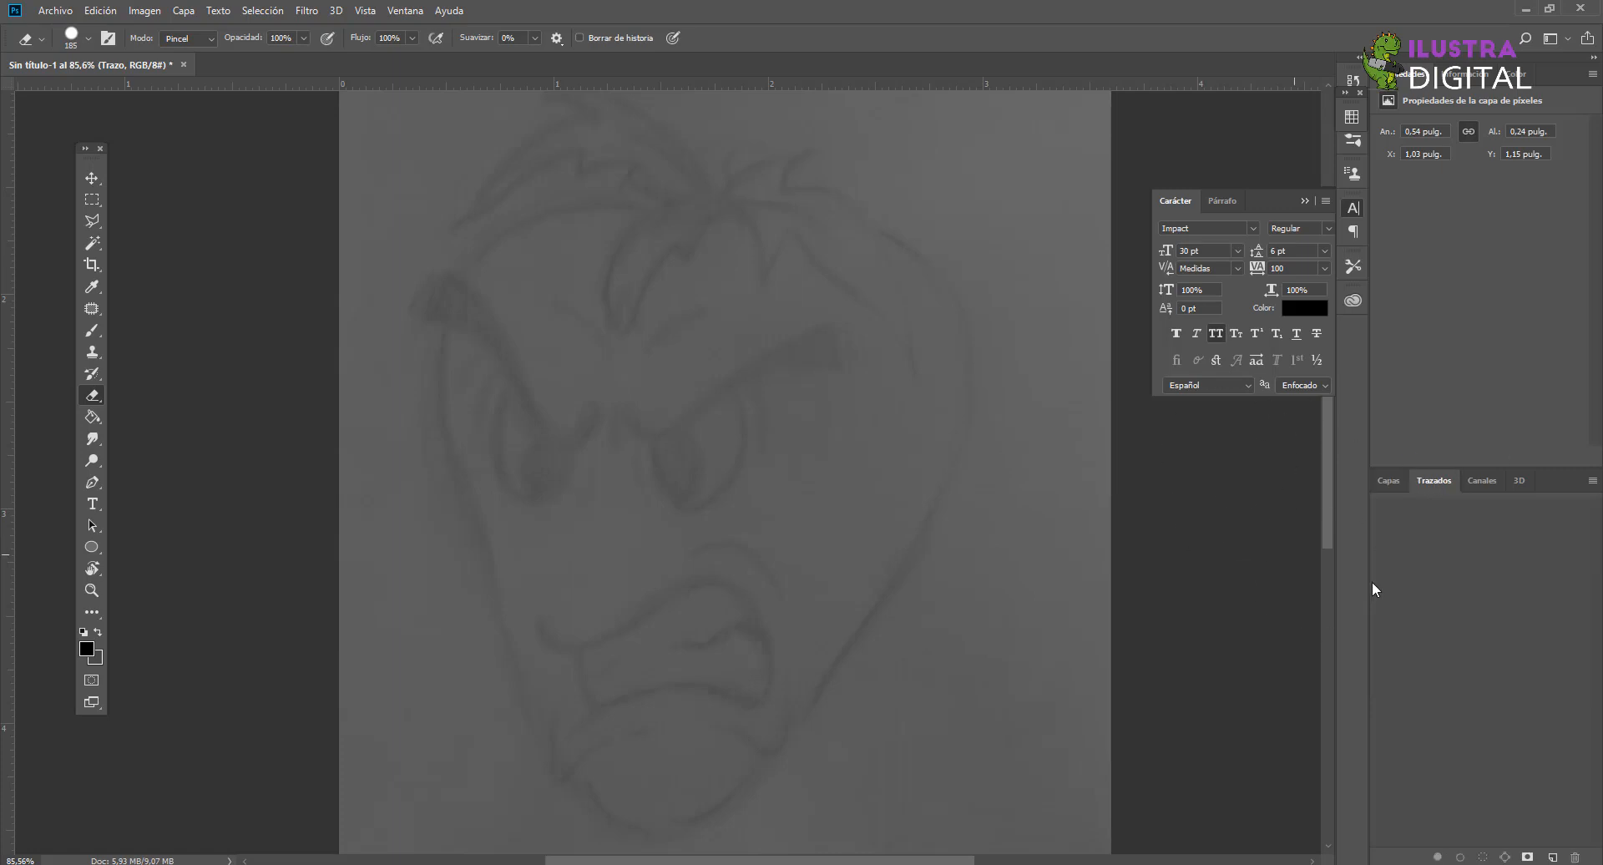
left_click(92, 483)
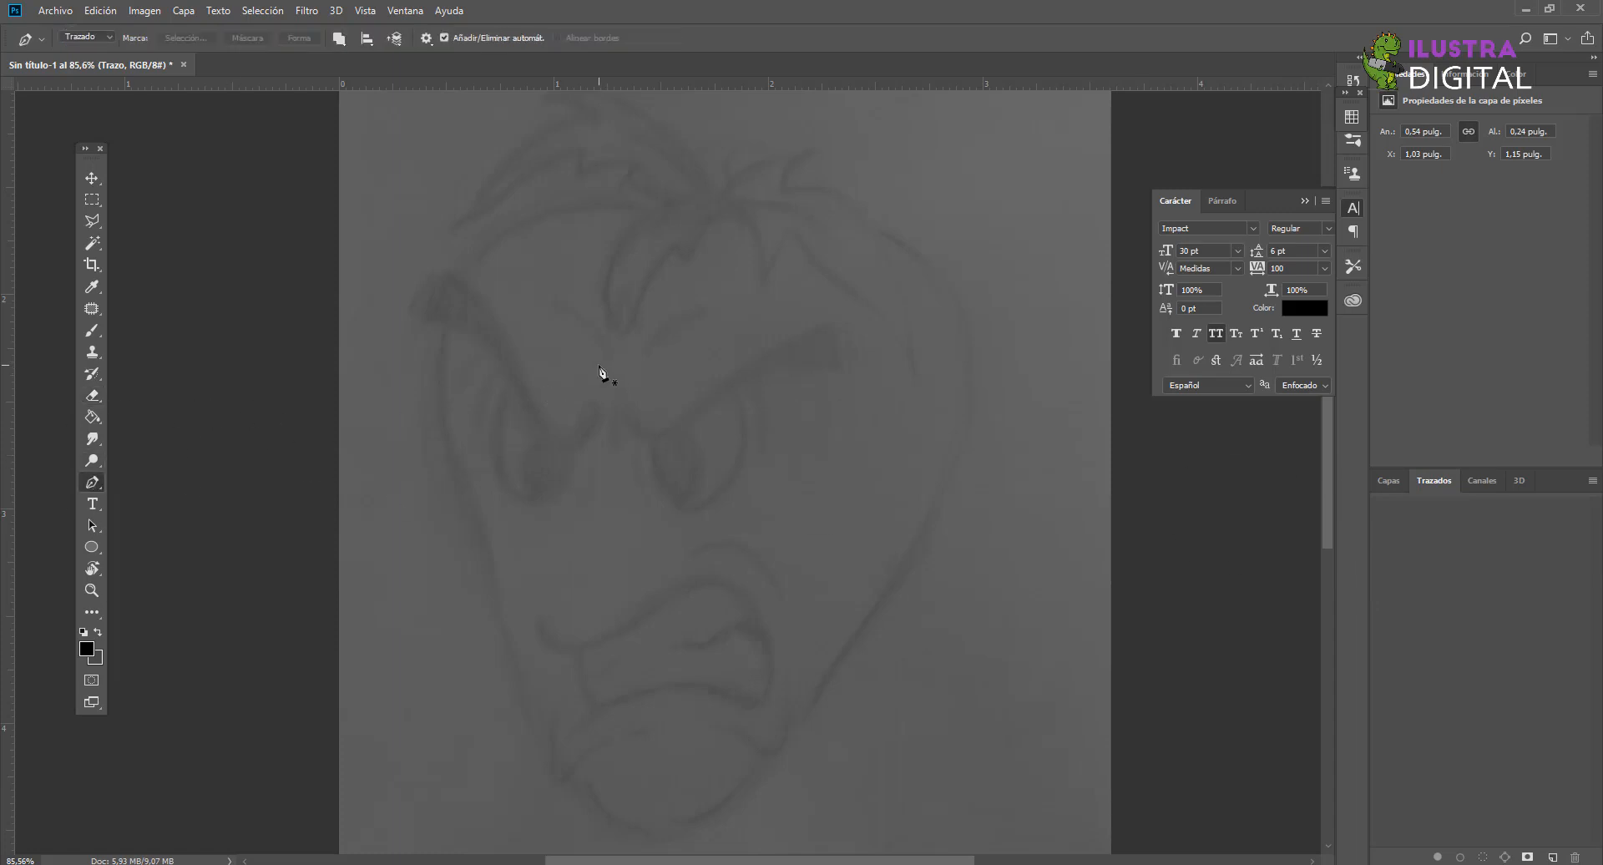
Step: Try placing straight two-point Pen segments on the forehead between the eyebrows, undoing each attempt
scroll(577, 235, "up", 4)
left_click_drag(596, 211, 571, 282)
left_click_drag(639, 496, 610, 446)
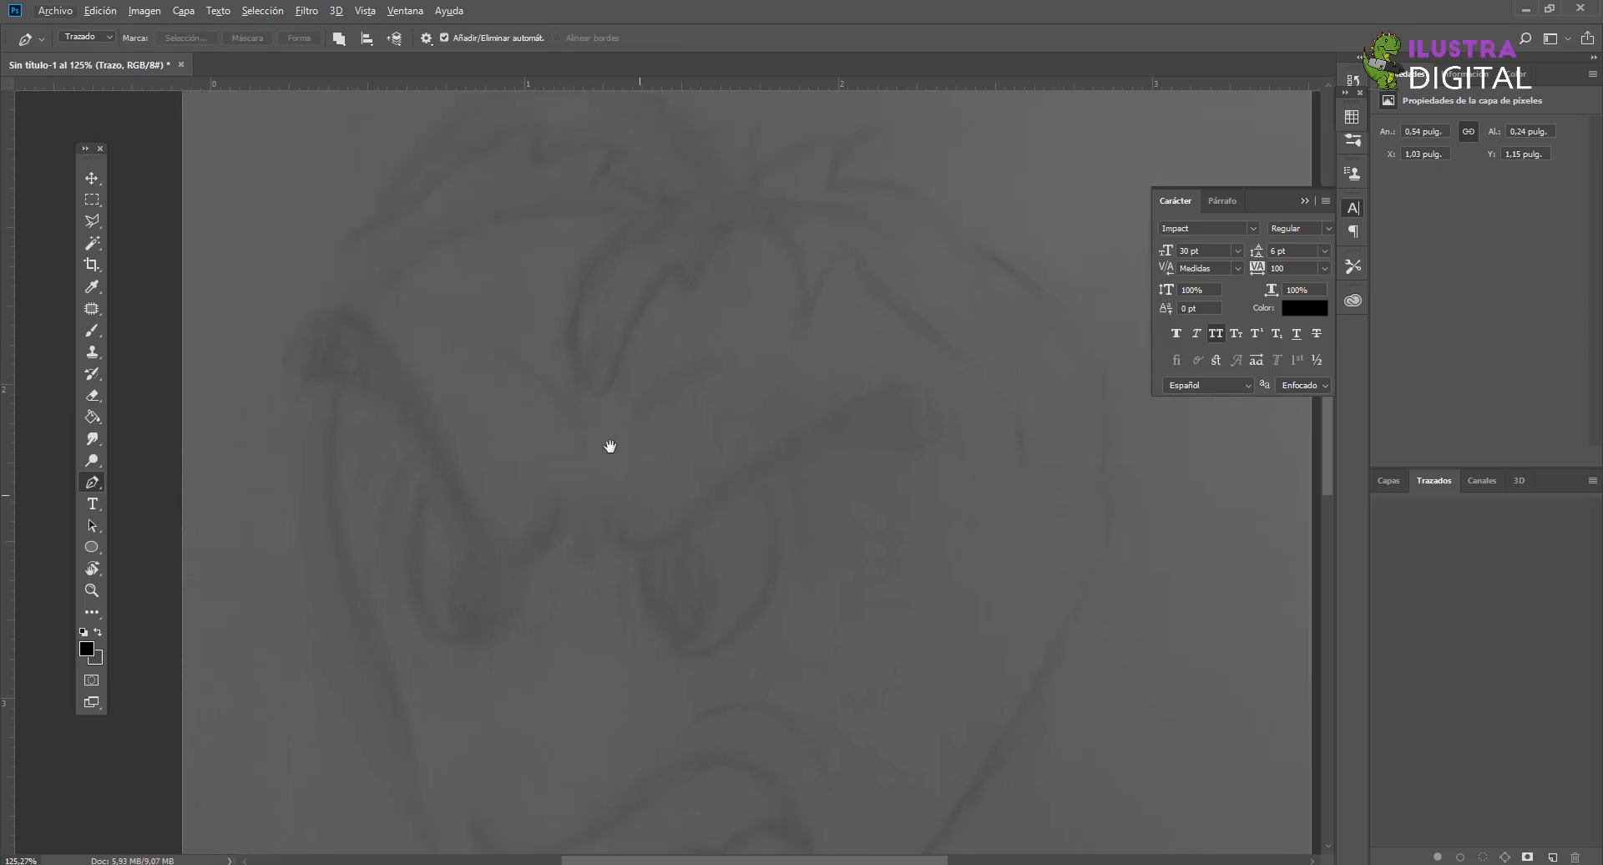
scroll(601, 304, "up", 3)
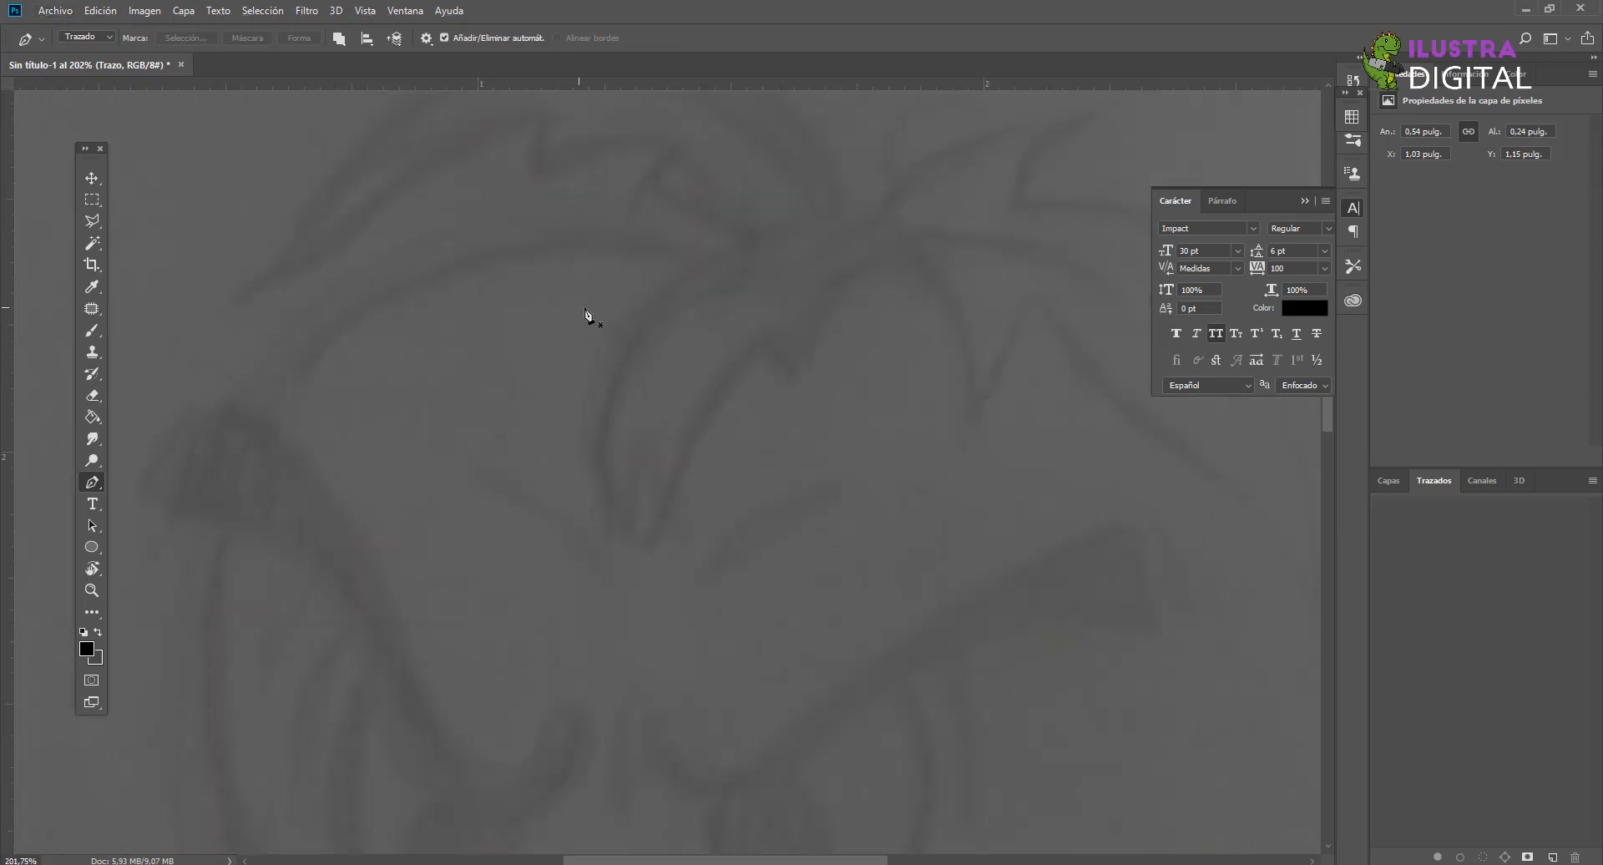
left_click_drag(506, 259, 548, 243)
scroll(705, 309, "down", 2)
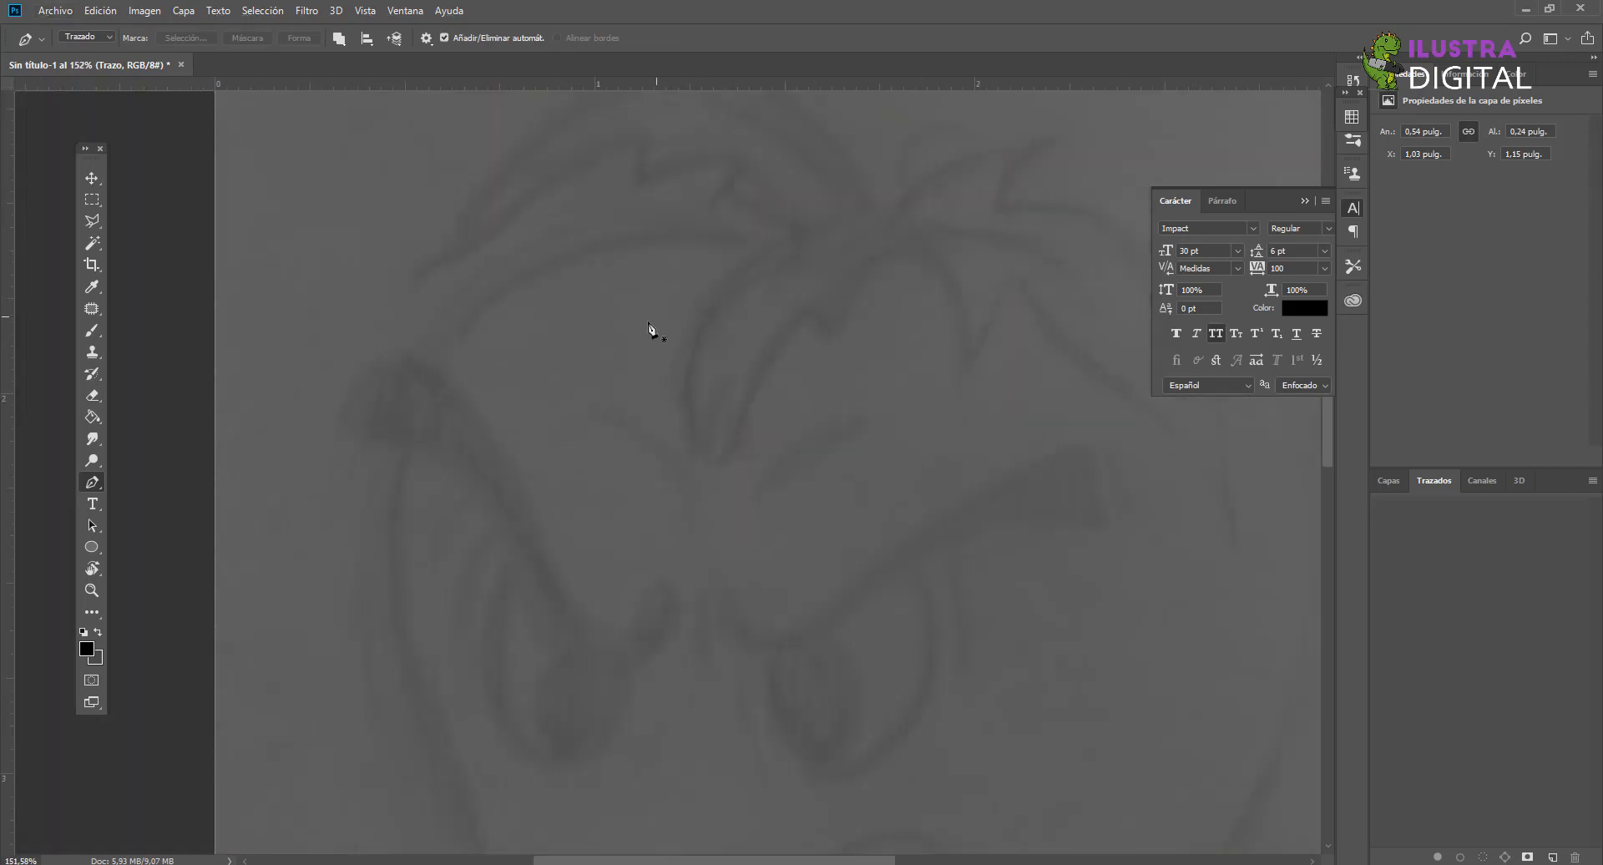
left_click_drag(709, 346, 579, 340)
left_click(616, 389)
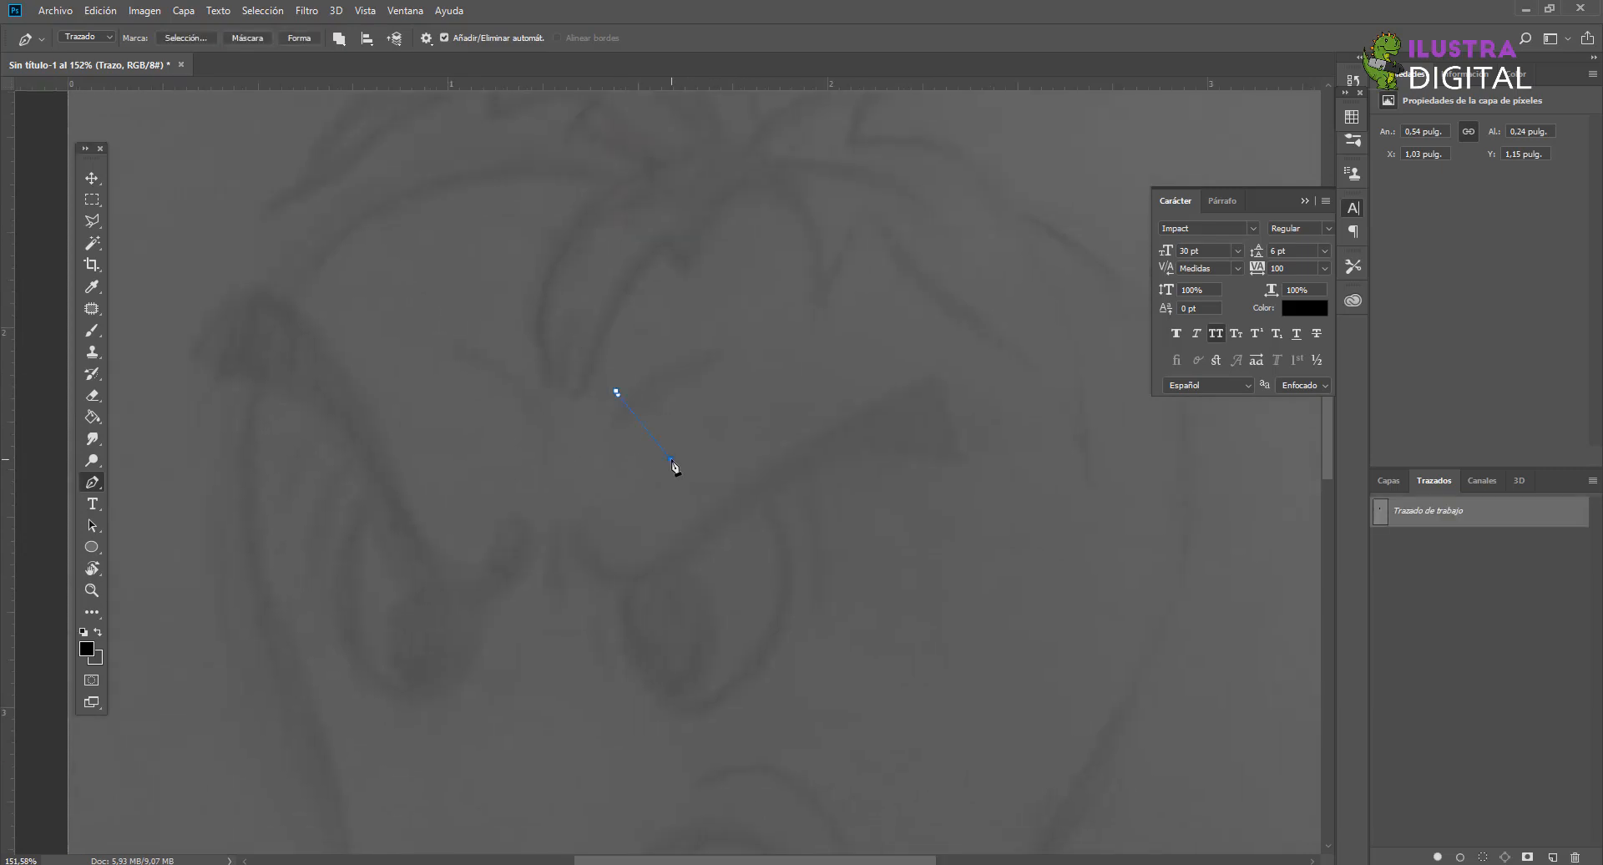
key("ctrl+z")
left_click(583, 463)
left_click(680, 531)
key("ctrl+z")
key("ctrl+z")
Step: Draw a closed four-sided practice path of straight segments between the eyebrows, and delete the path
left_click(543, 470)
left_click(649, 559)
scroll(561, 479, "up", 5)
scroll(554, 464, "down", 1)
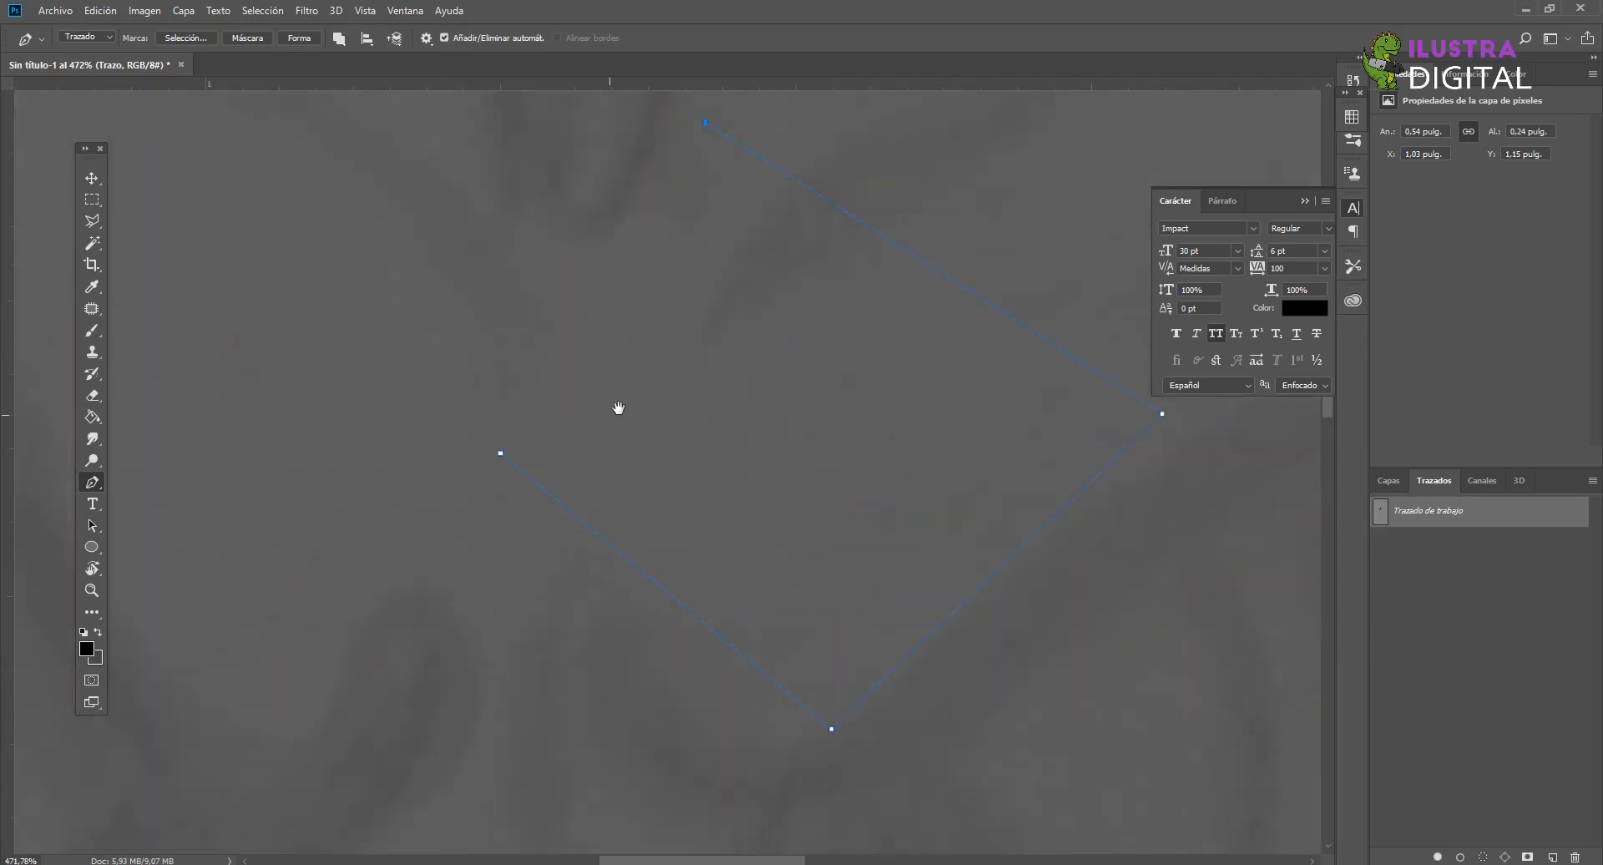
scroll(568, 469, "up", 1)
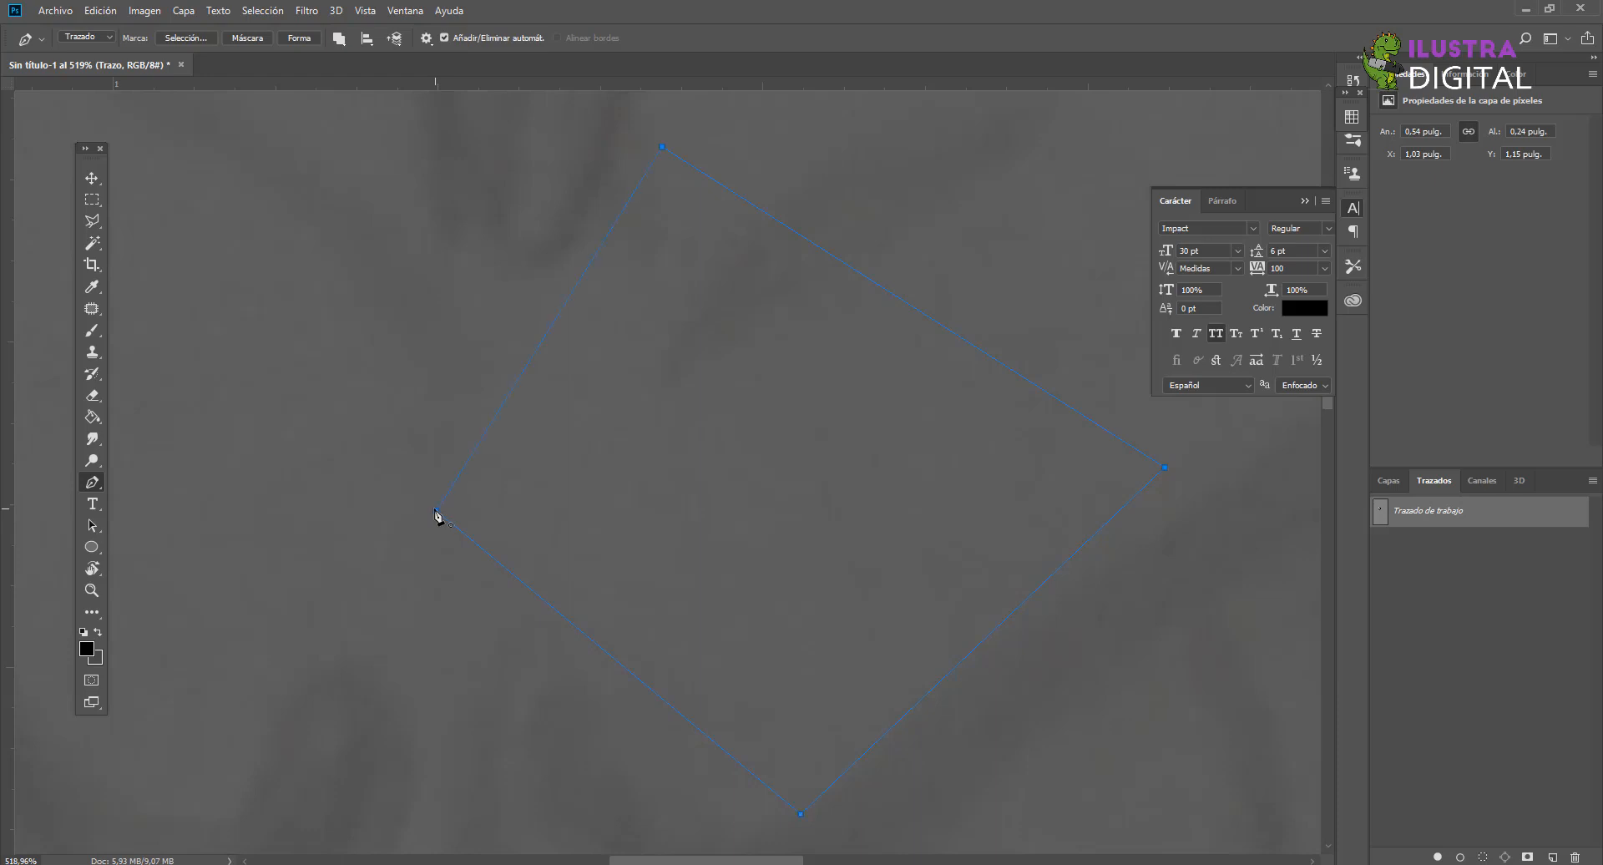
left_click(436, 511)
left_click(450, 490)
left_click(436, 513)
scroll(436, 513, "down", 3)
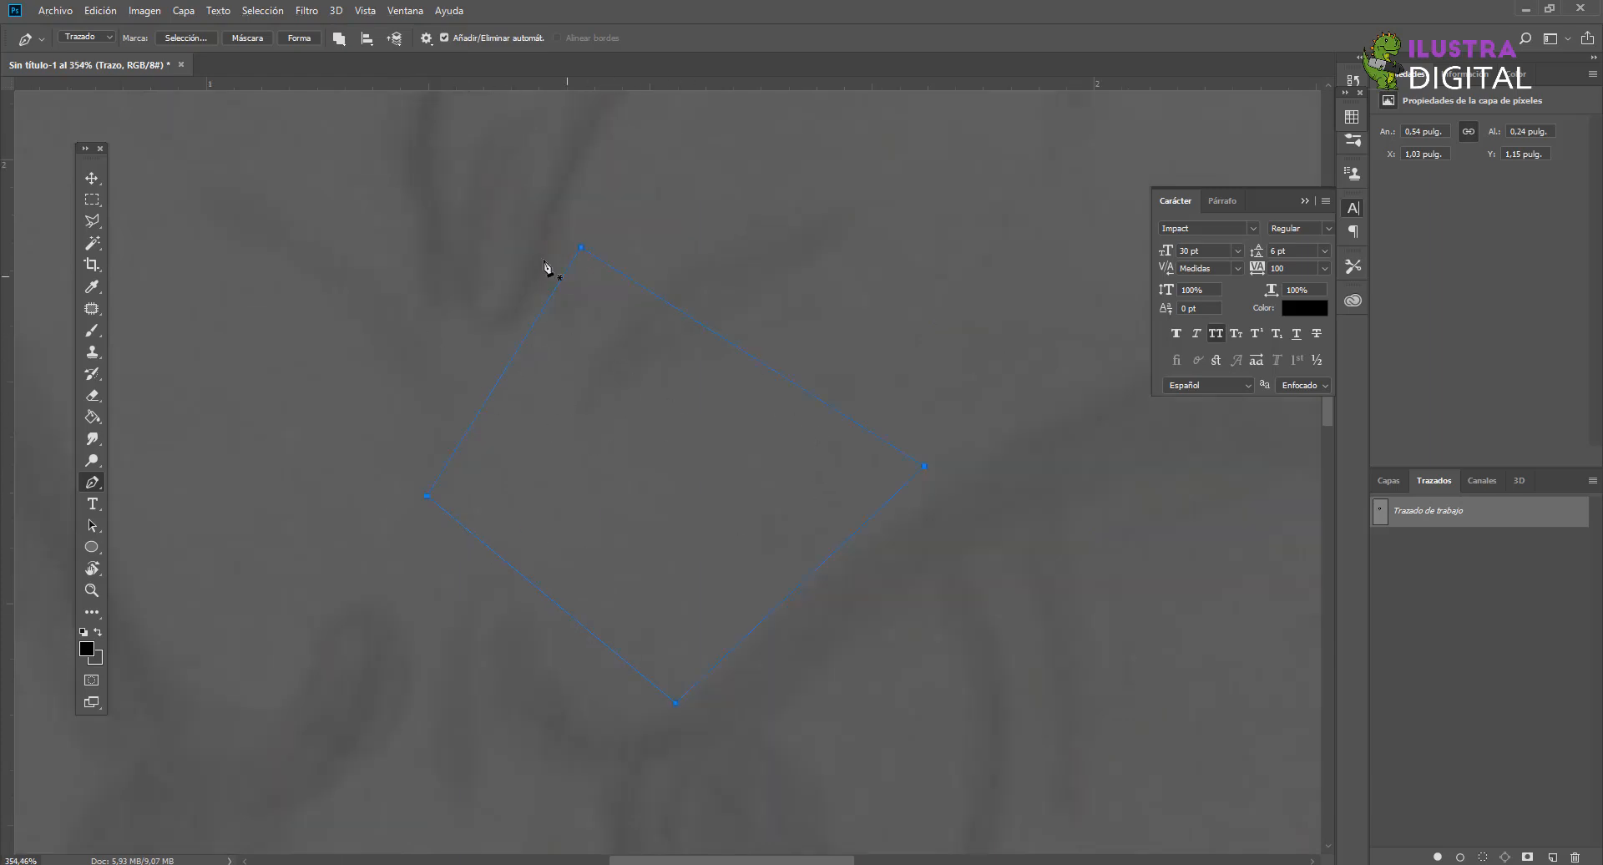
scroll(724, 401, "up", 2)
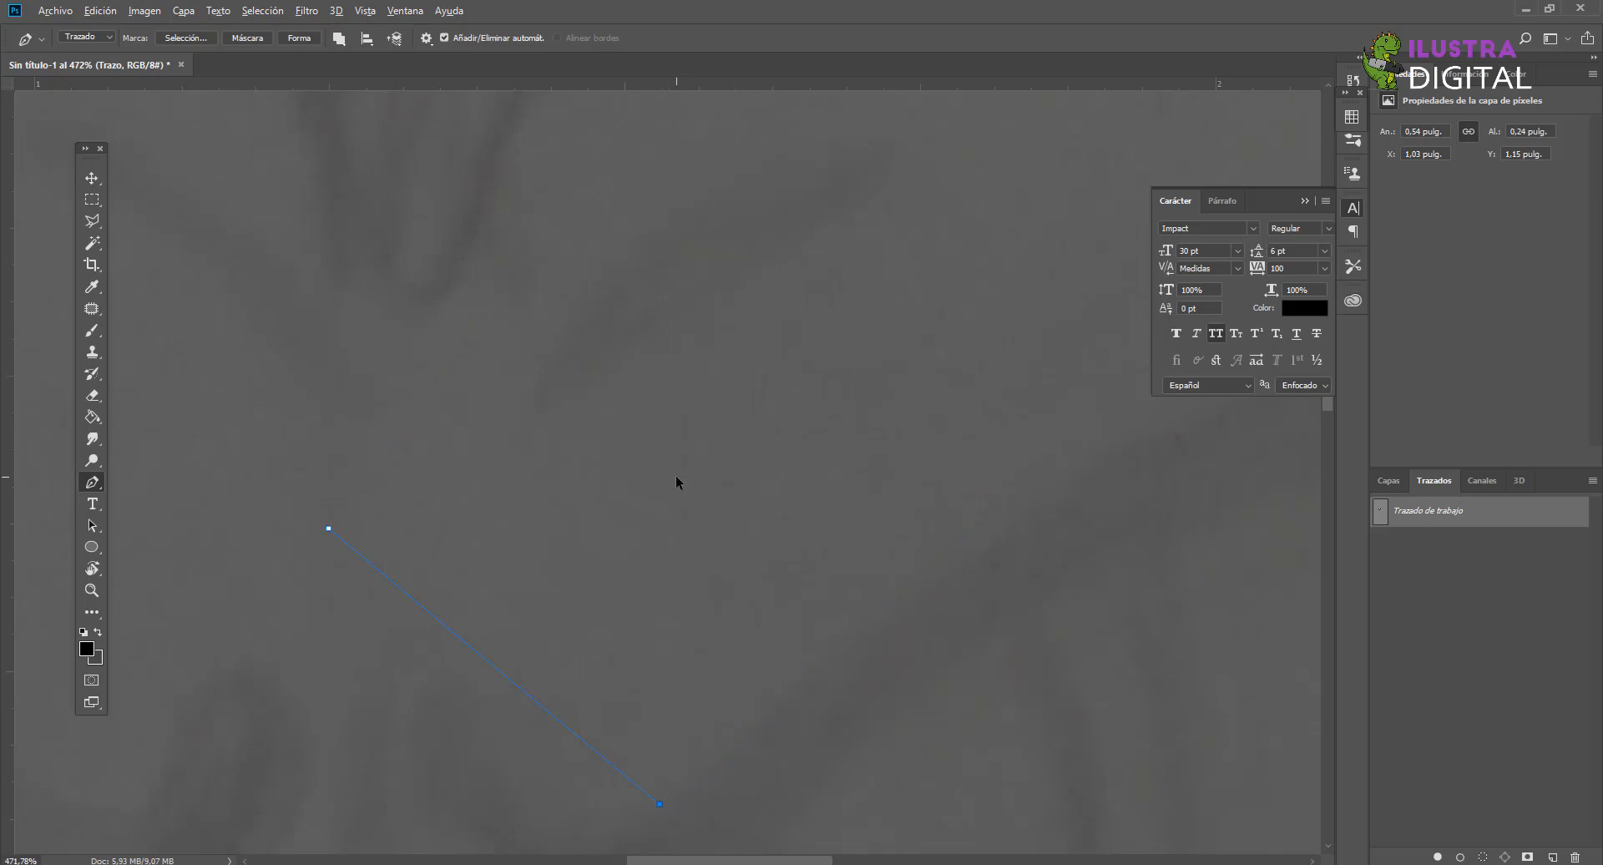
key("Delete")
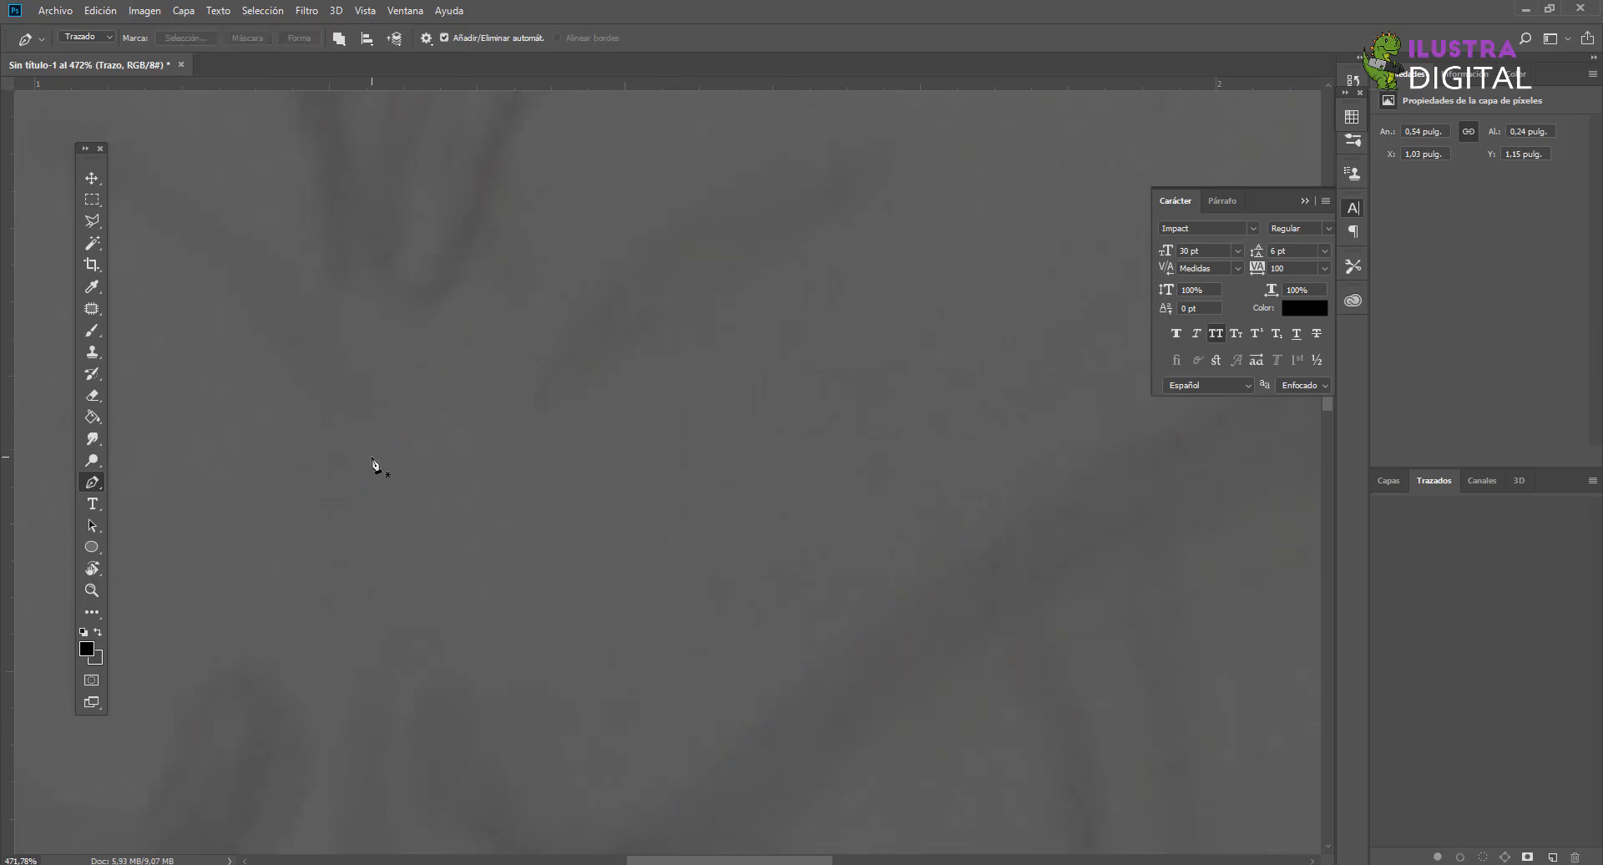
Step: Draw a closed five-point practice path with straight sides below the forehead creases, and delete it
left_click(312, 418)
left_click(651, 453)
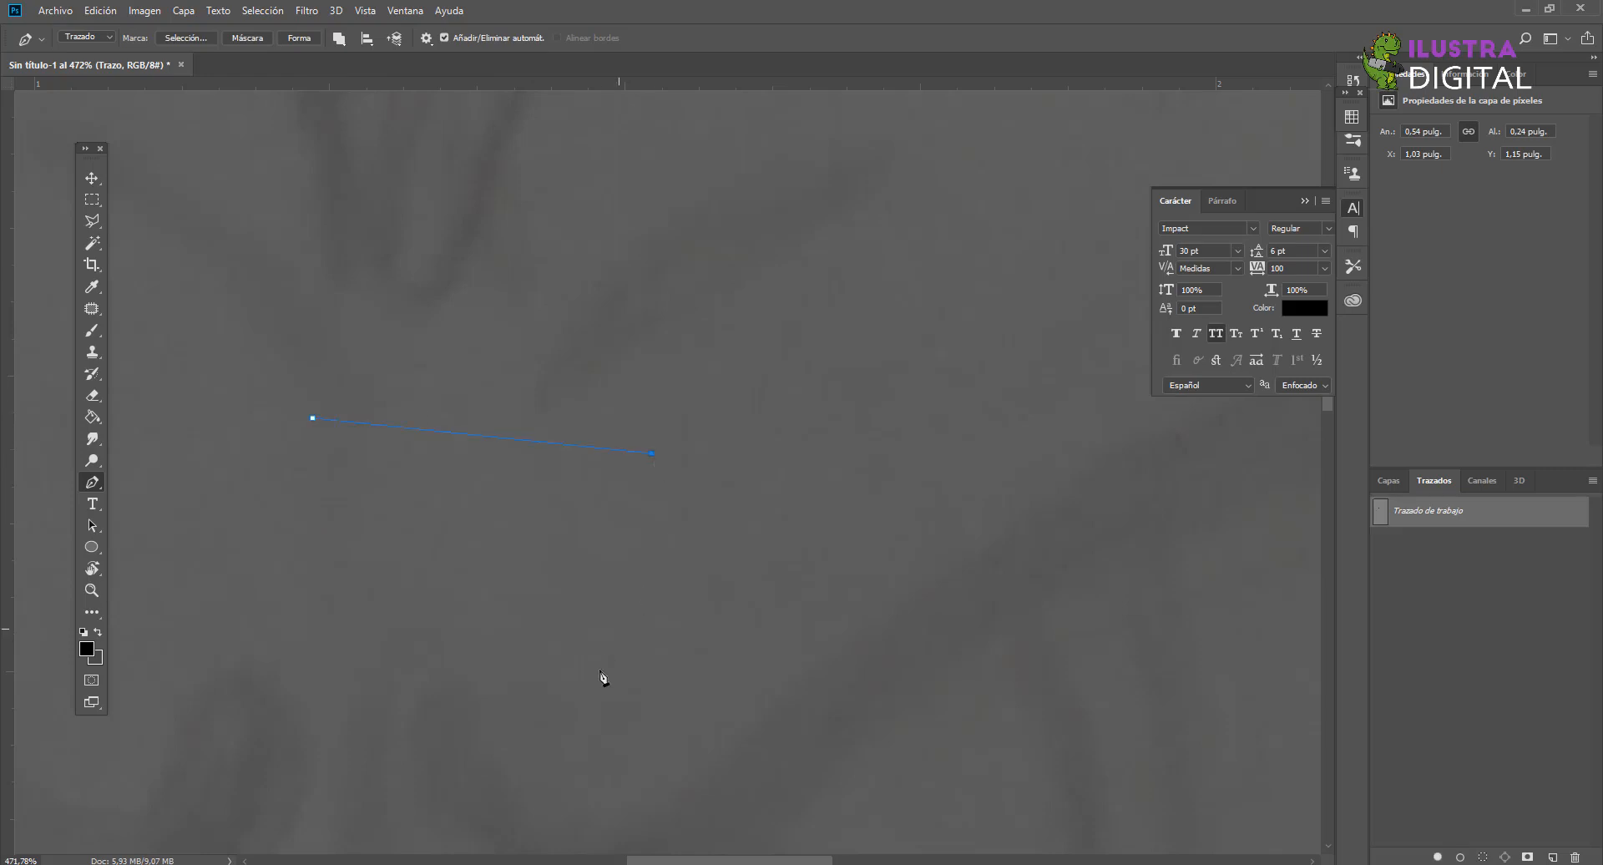
left_click(592, 685)
left_click(317, 549)
left_click(313, 419)
scroll(314, 443, "up", 3)
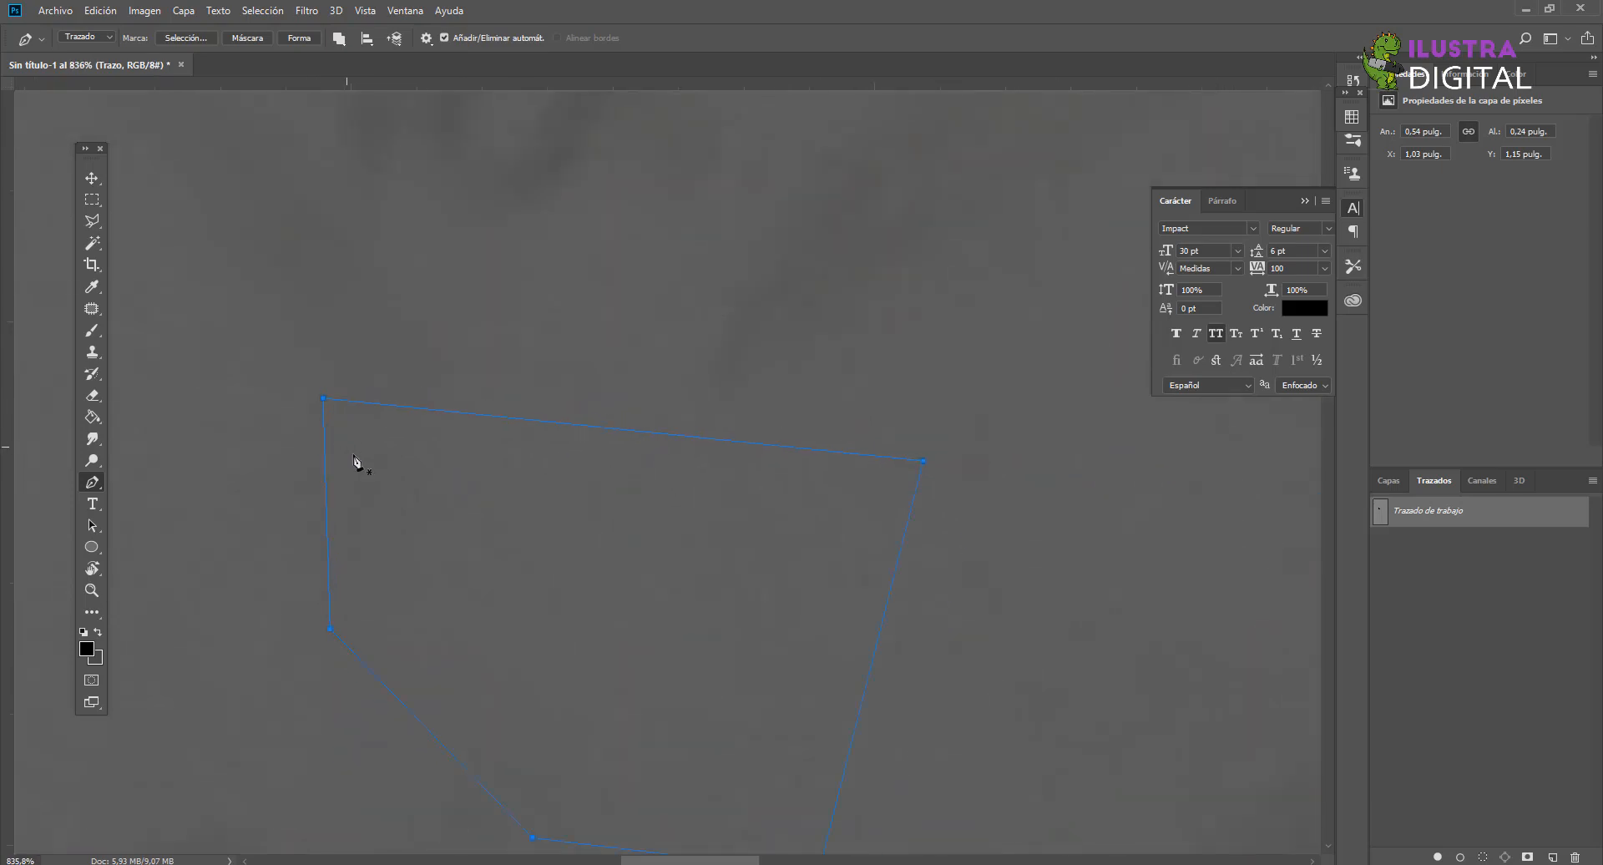
scroll(354, 459, "down", 3)
key("Delete")
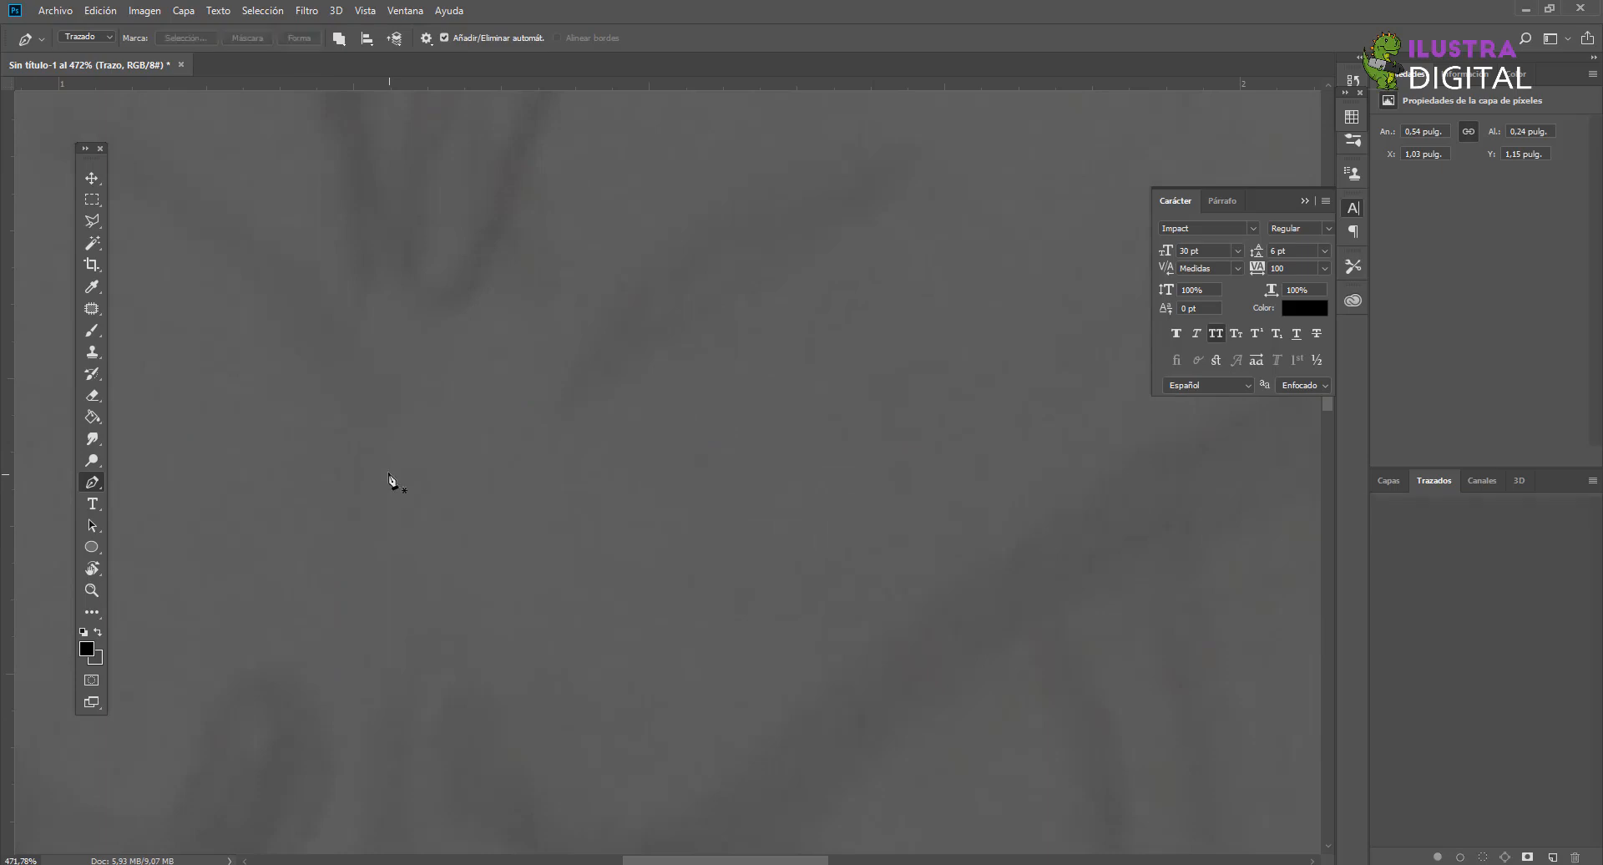
Step: Place one nearly horizontal straight Pen segment below the forehead creases and delete it
left_click(254, 414)
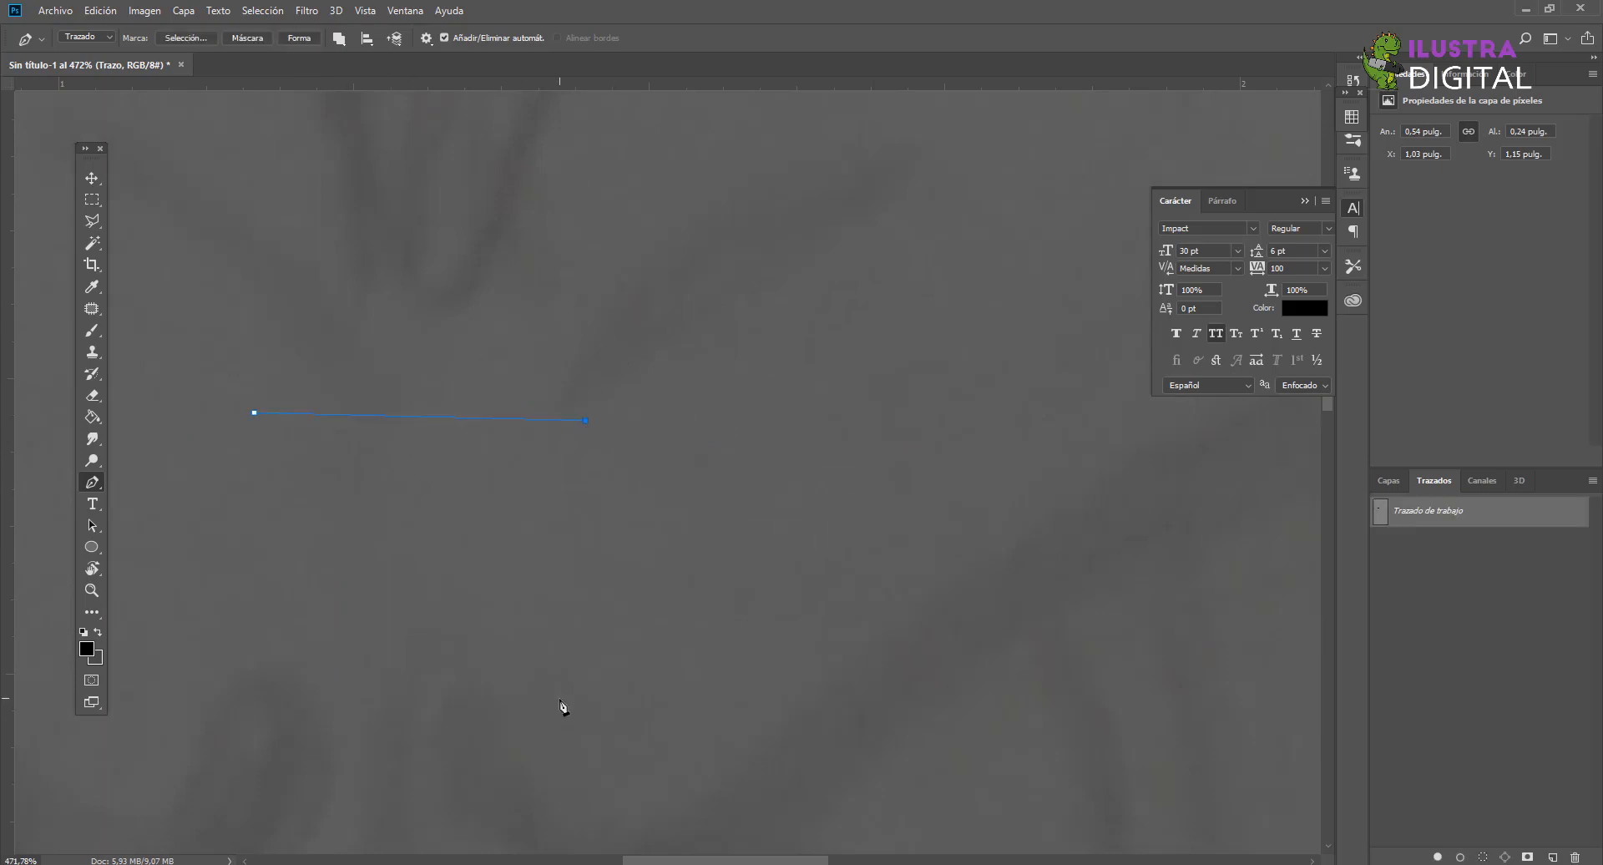
key("Delete")
key("Delete")
Step: Trace the short forehead crease above the right eyebrow with a single curved Pen segment, and delete the path
left_click_drag(630, 422, 572, 569)
left_click(826, 392)
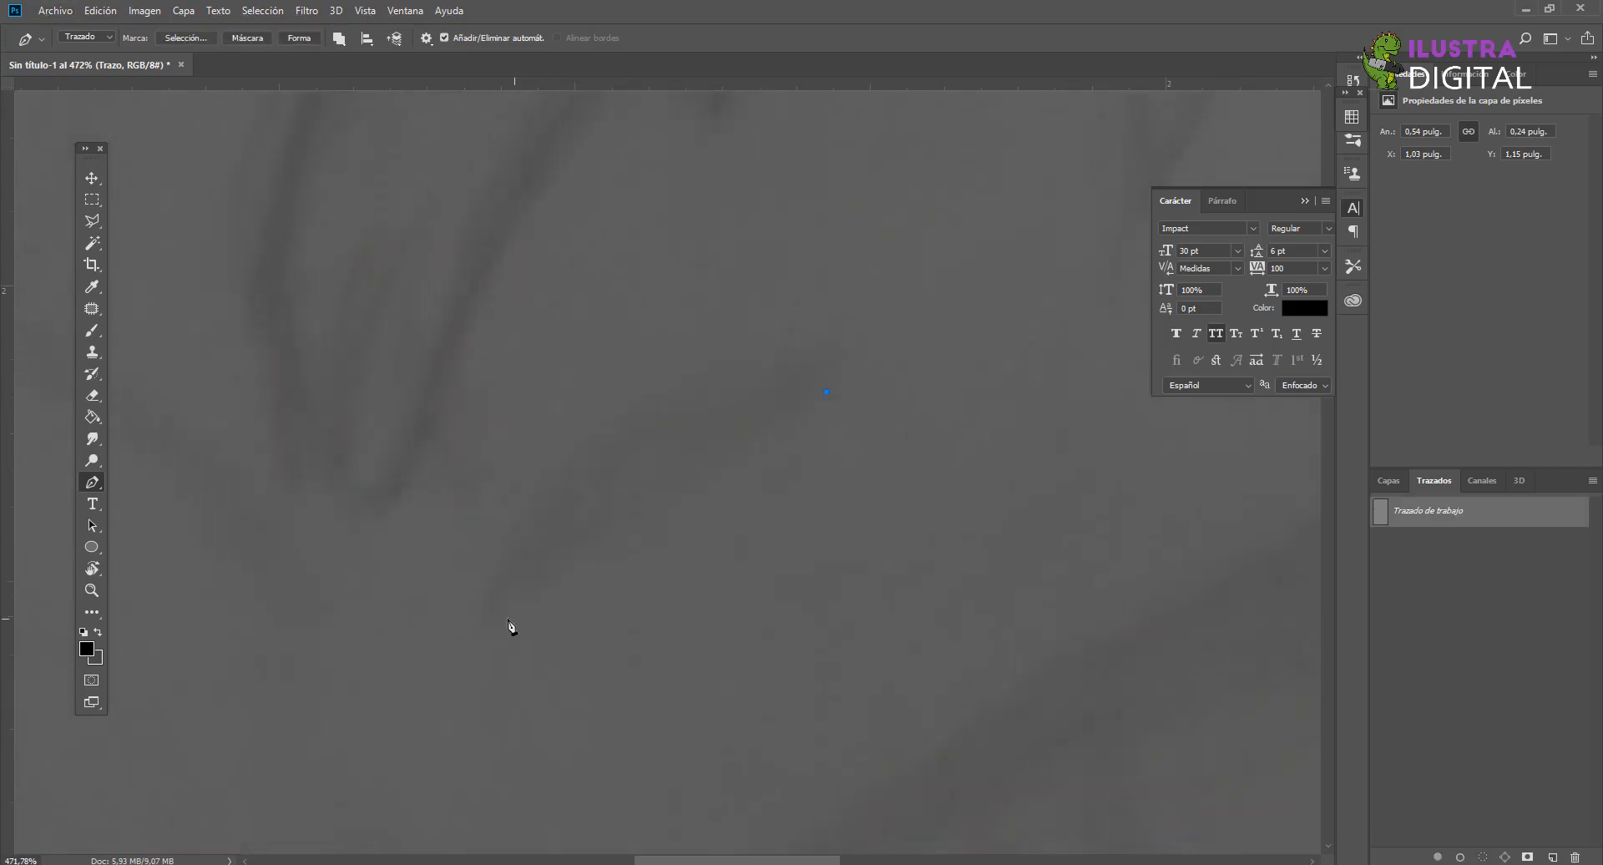
left_click_drag(219, 603, 341, 477)
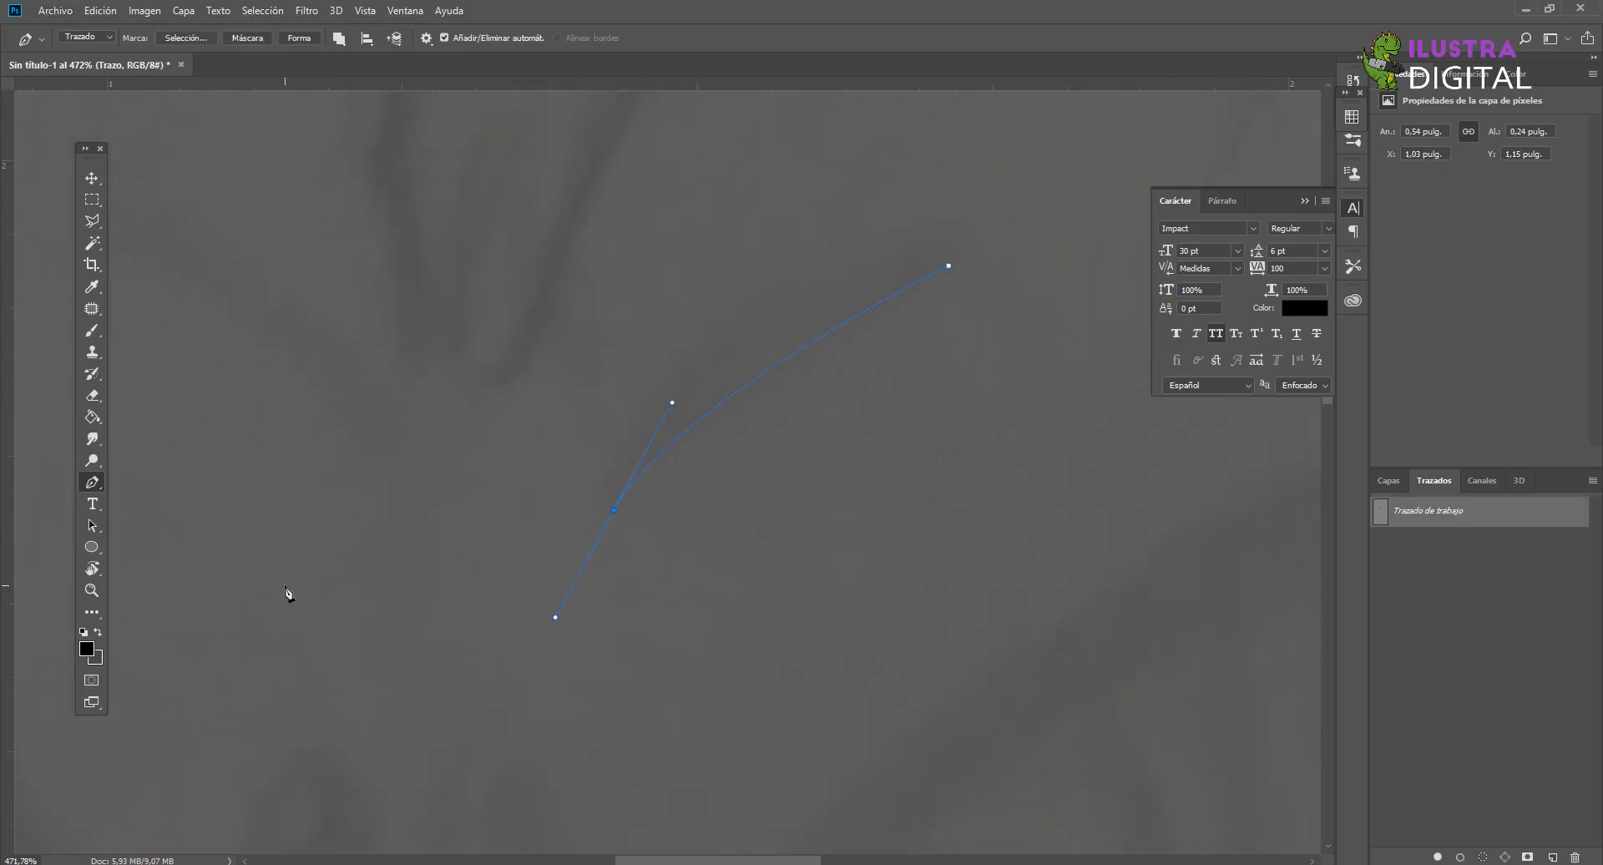
scroll(422, 590, "down", 10)
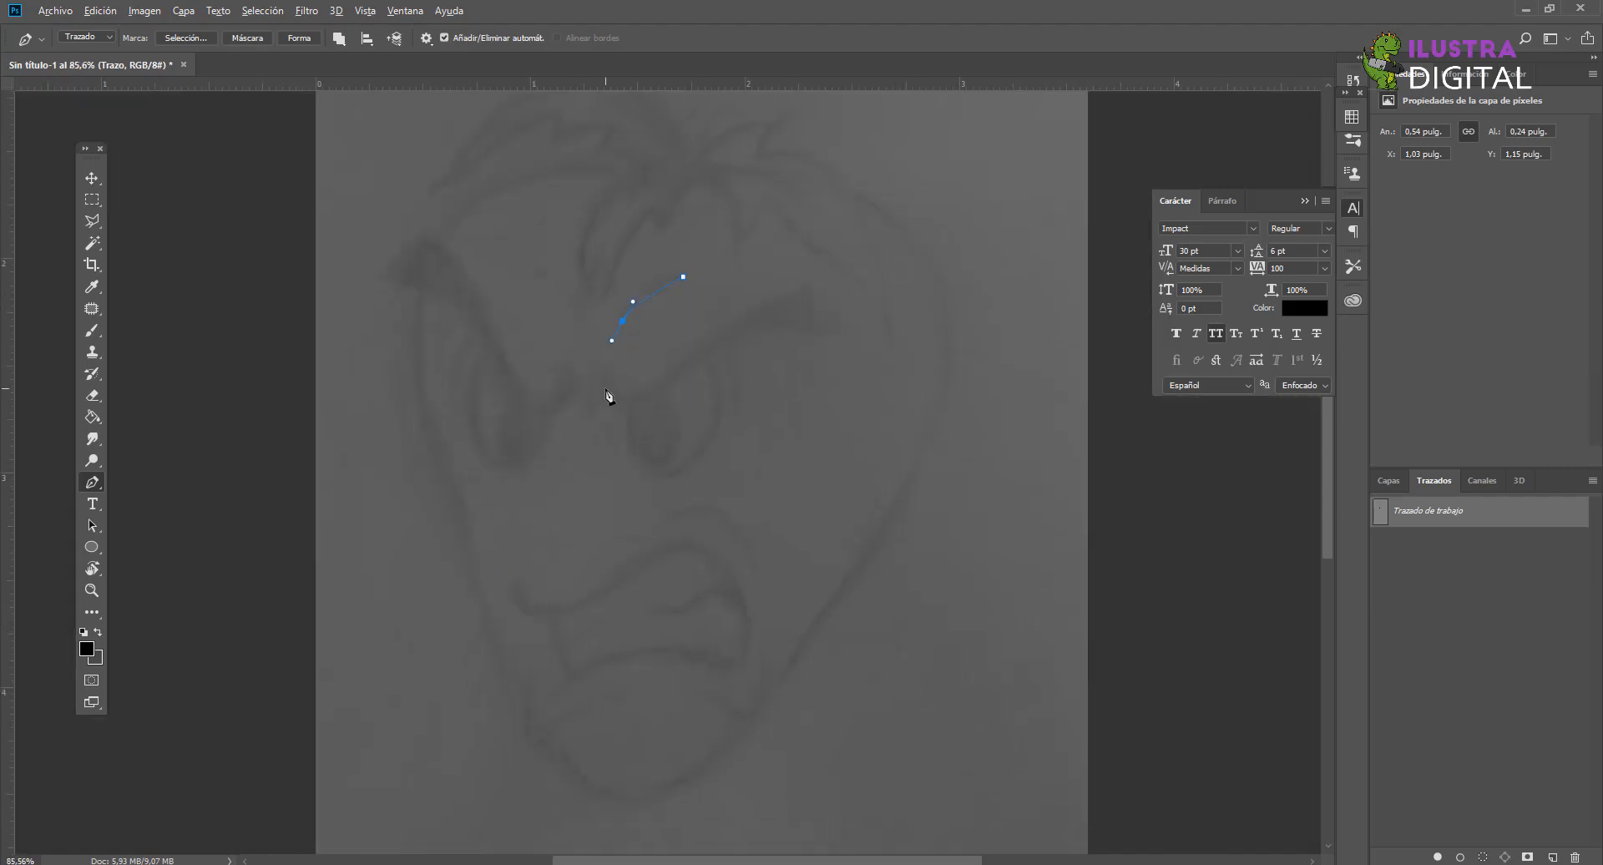
key("Delete")
key("Delete")
Step: Examine the sketch's forehead and hair lines up close, ending on the hair locks above the brow
scroll(561, 259, "up", 4)
left_click_drag(536, 224, 505, 331)
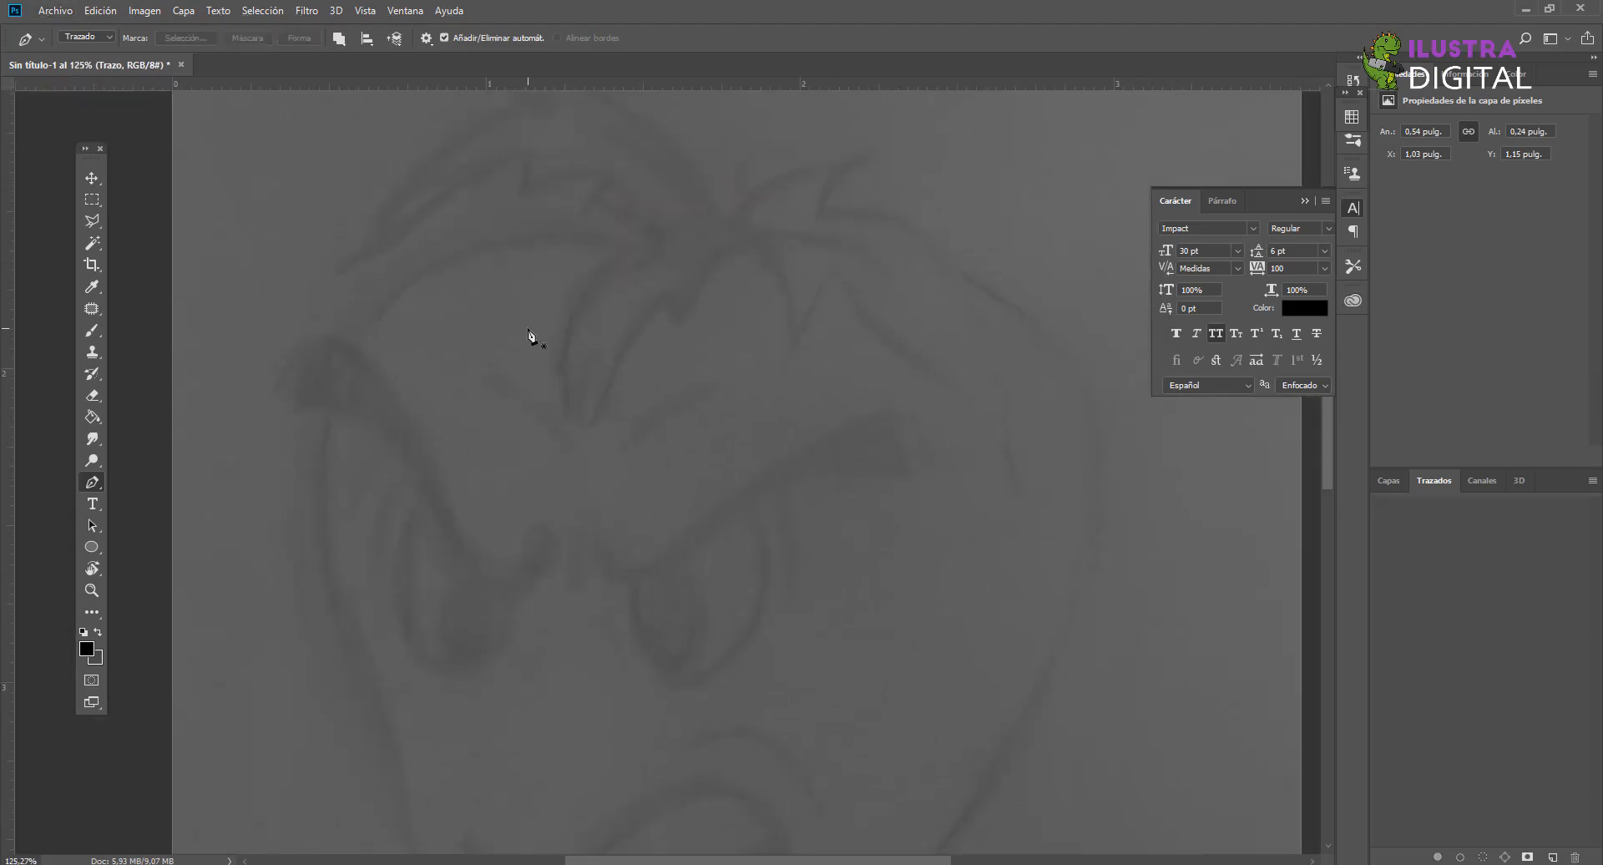
scroll(537, 443, "down", 3)
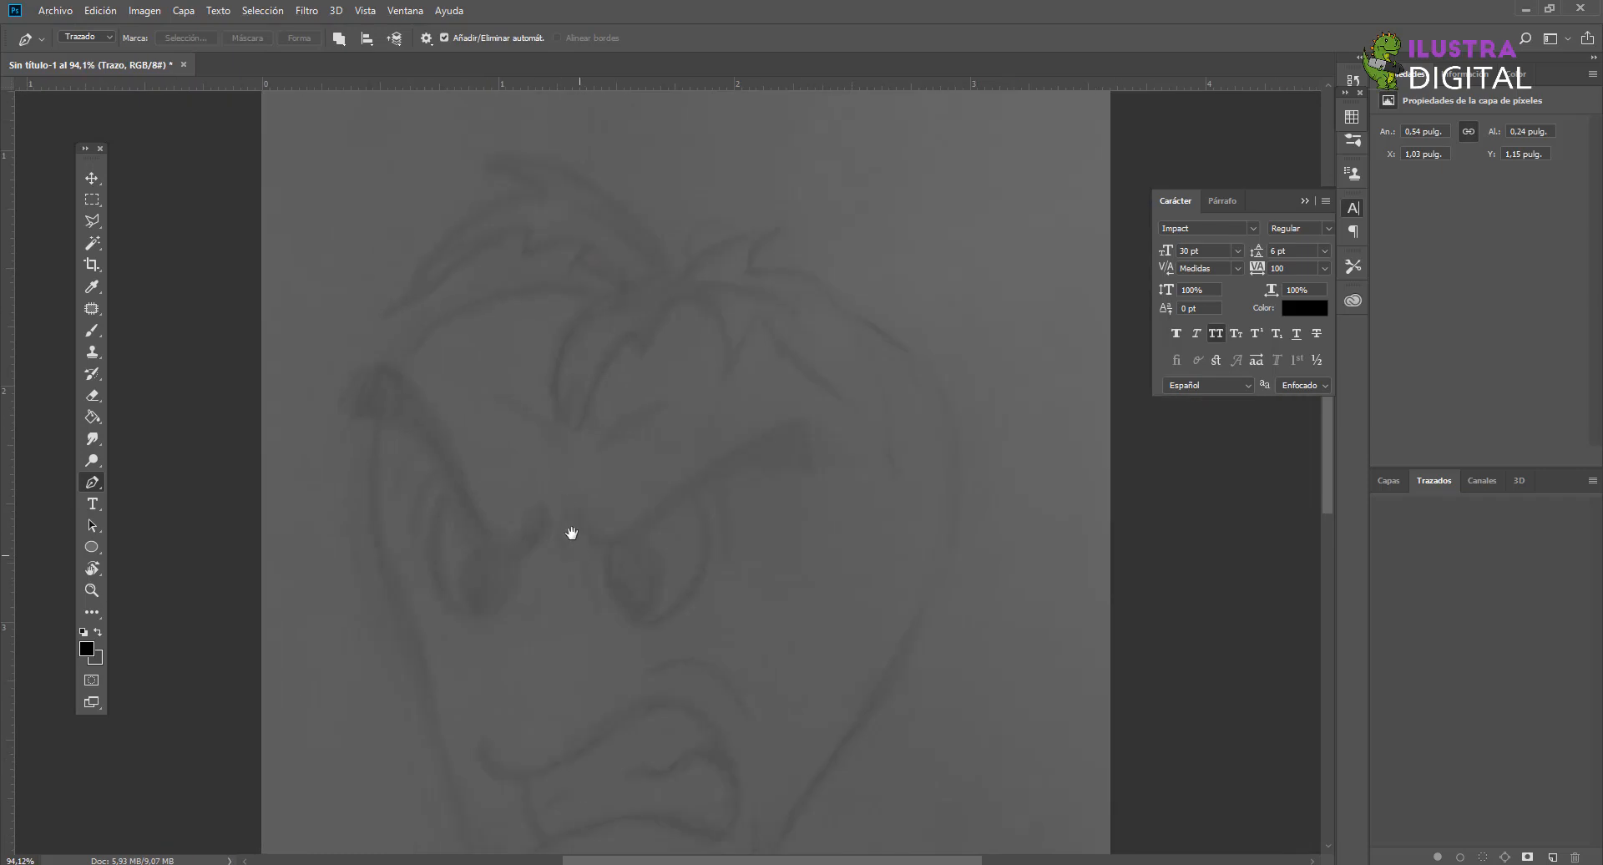
left_click_drag(571, 533, 565, 408)
scroll(551, 622, "down", 3)
scroll(562, 263, "up", 3)
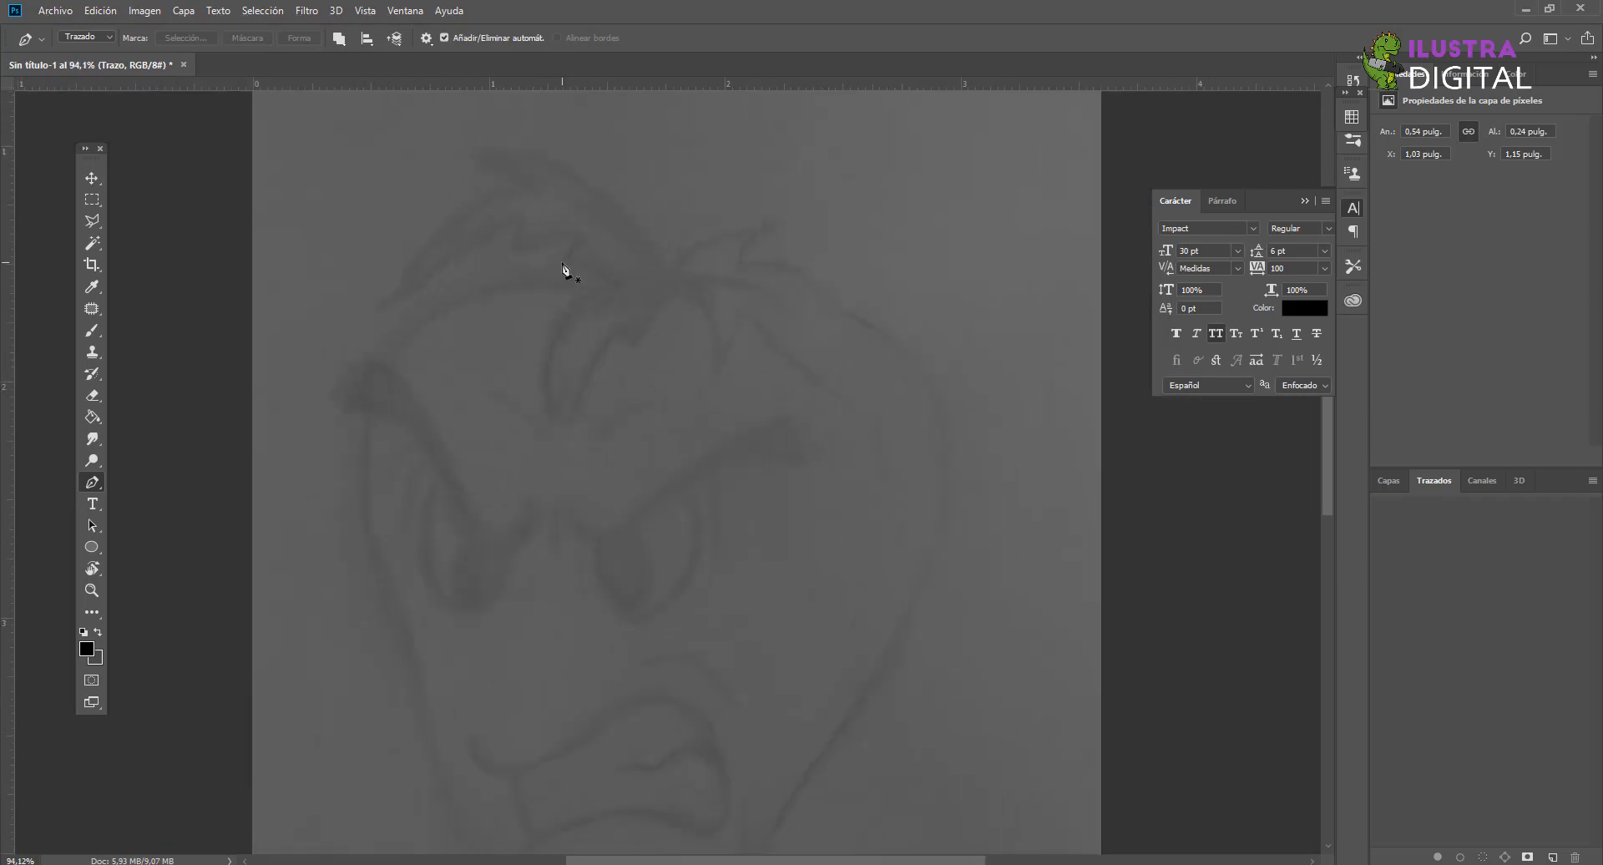
scroll(568, 279, "up", 3)
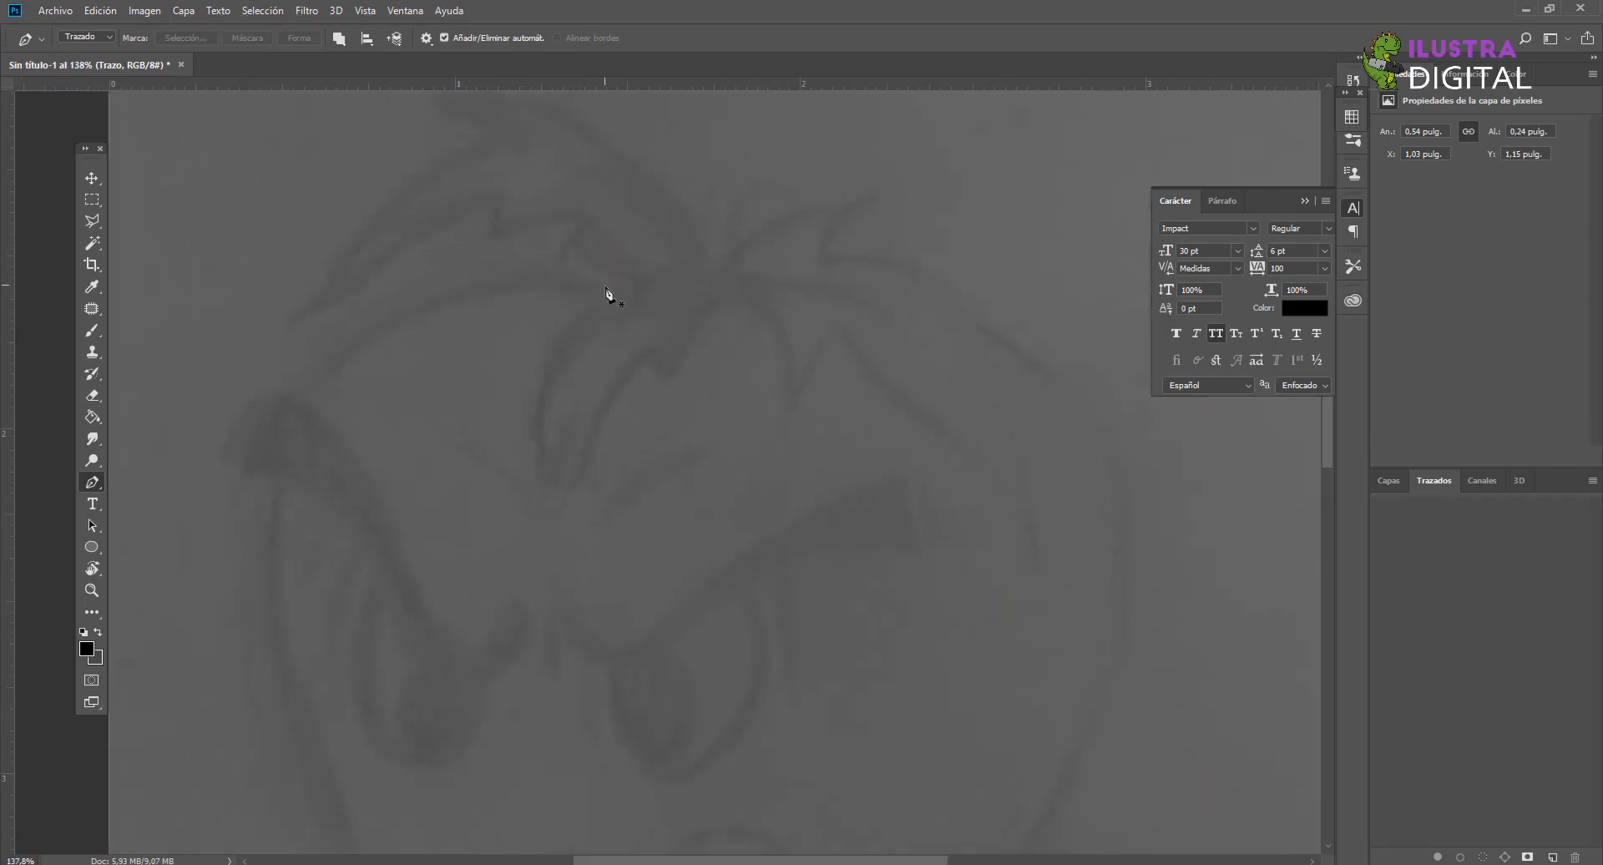
scroll(620, 299, "up", 1)
left_click_drag(460, 314, 564, 280)
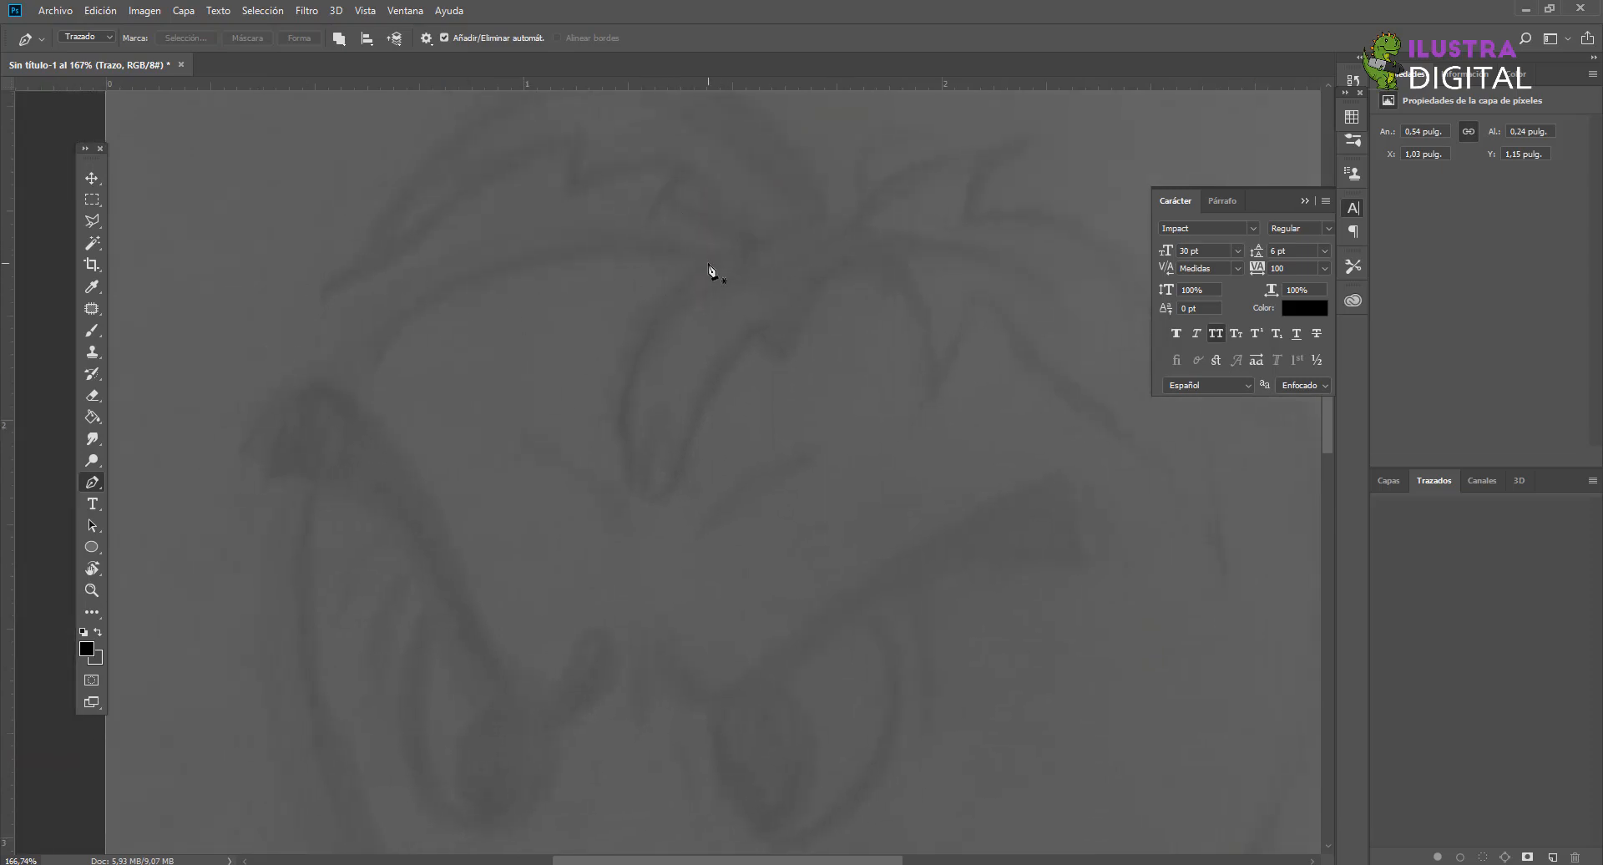
scroll(705, 261, "up", 1)
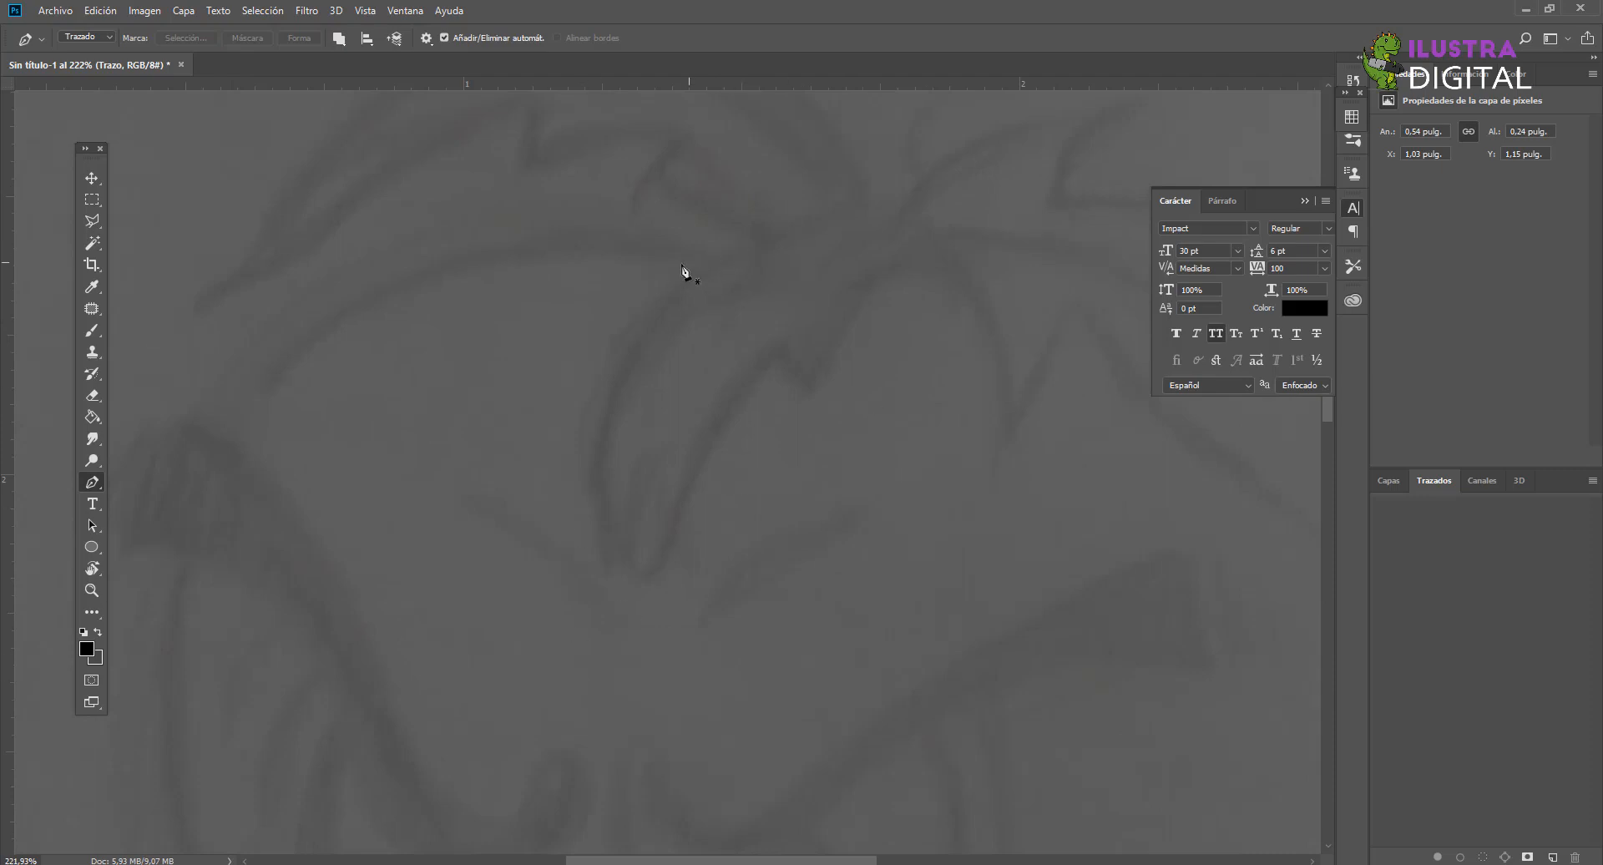
left_click_drag(664, 234, 679, 348)
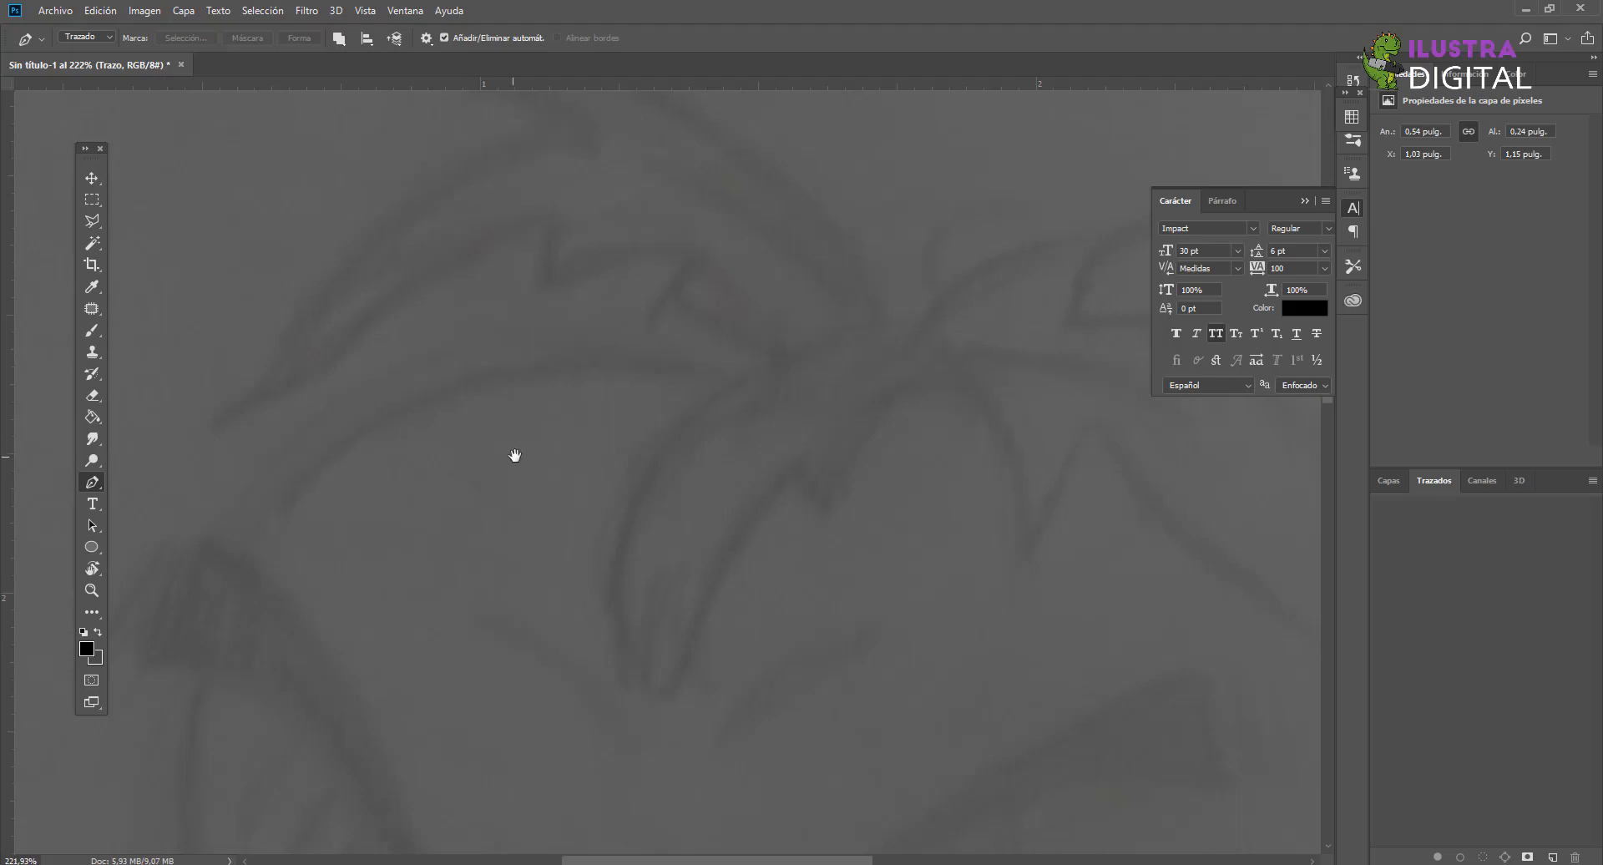
Step: Start the face outline with a Pen anchor at the base of the central hair lock
left_click_drag(515, 454, 532, 381)
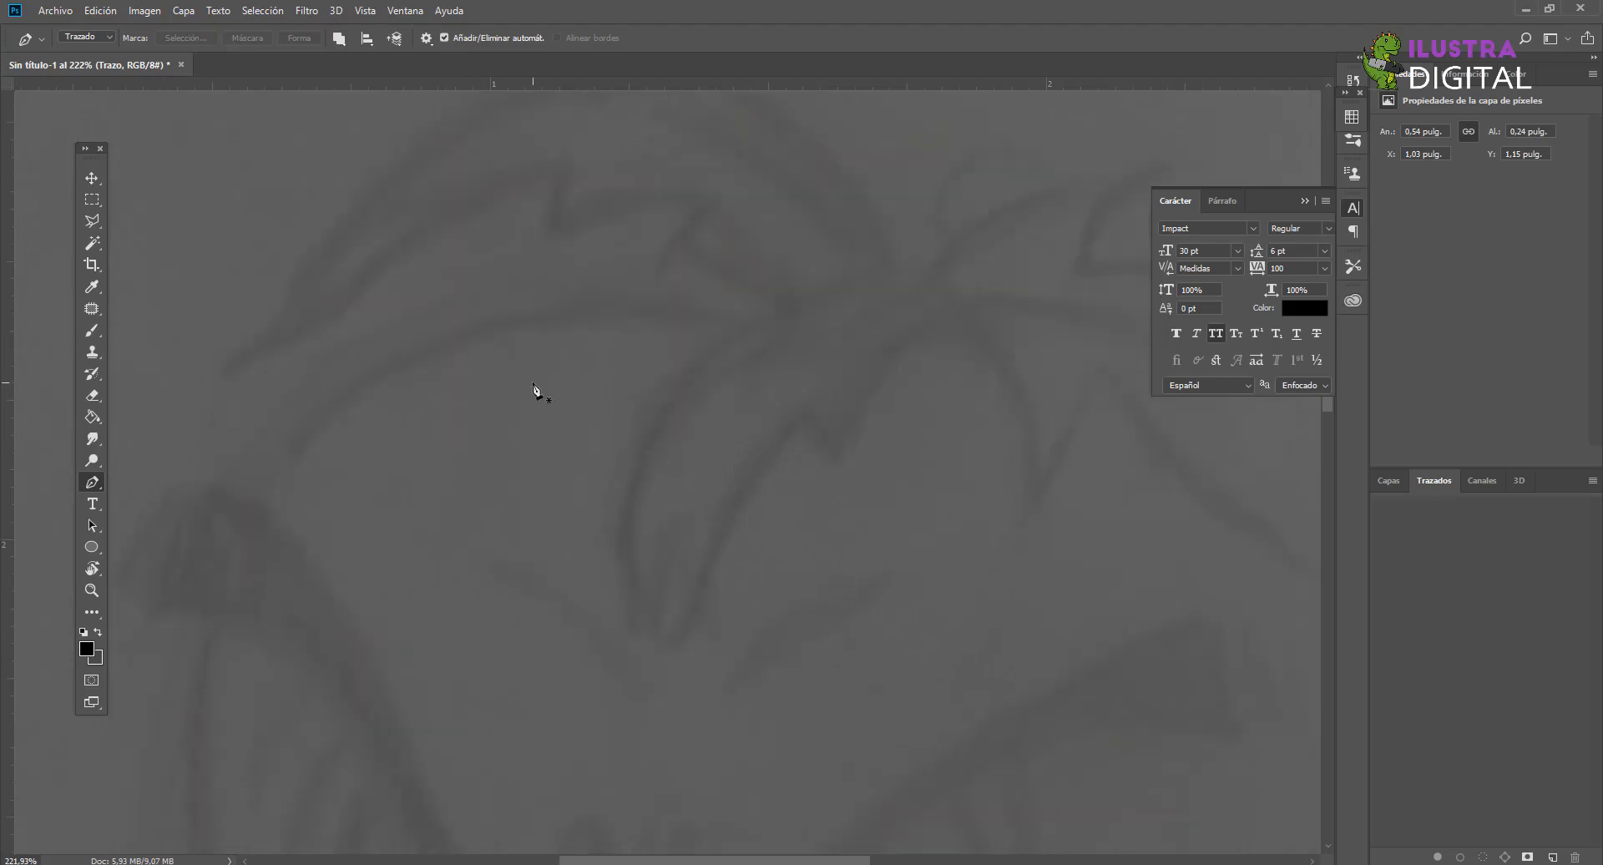
left_click(749, 334)
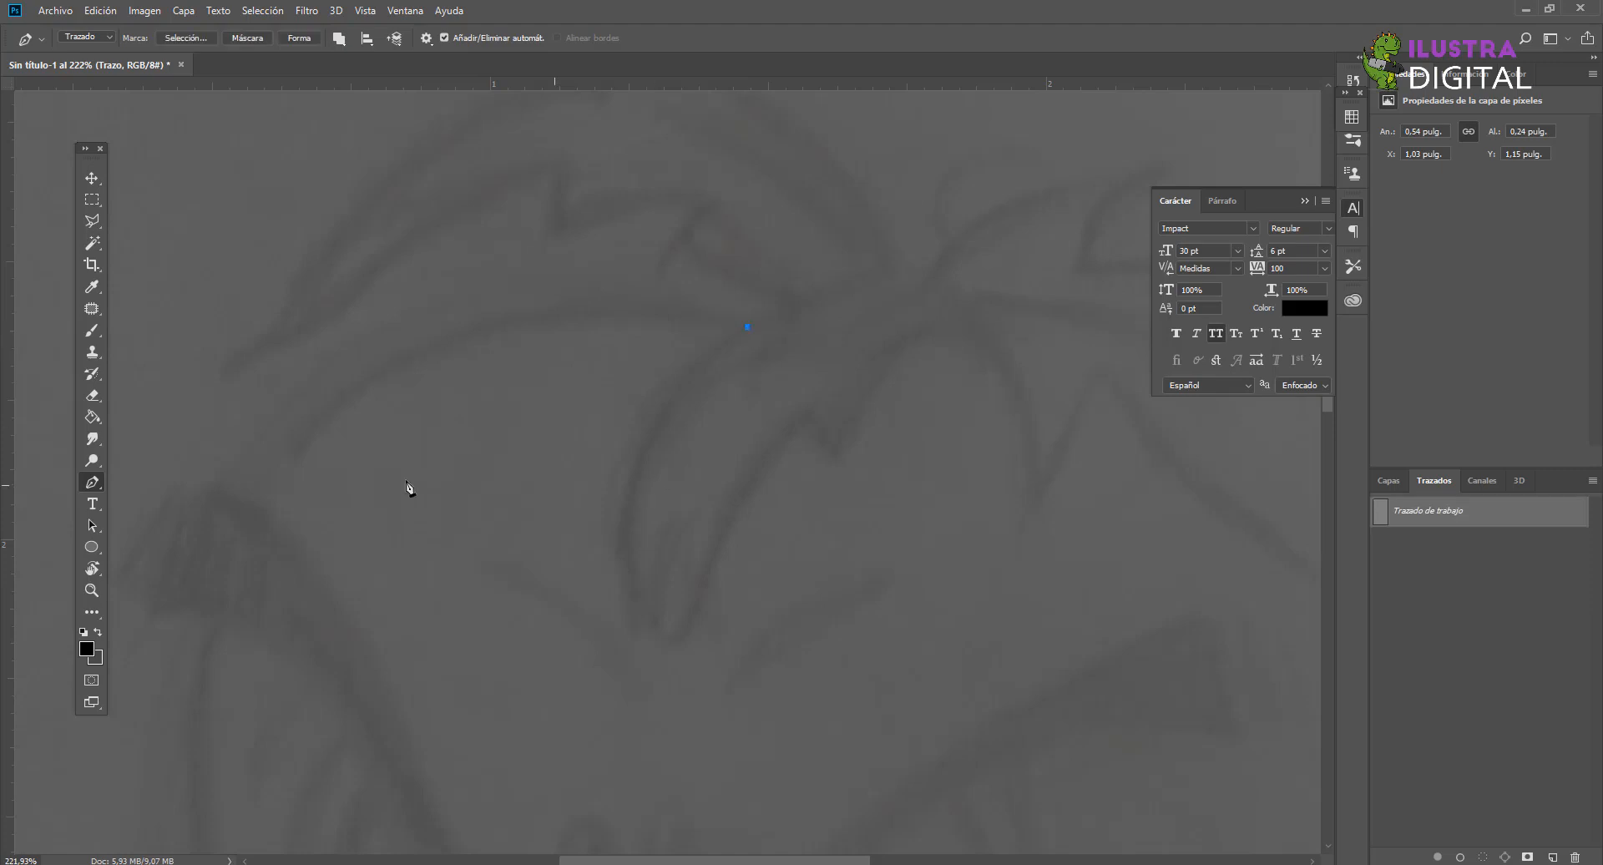
left_click_drag(218, 494, 310, 340)
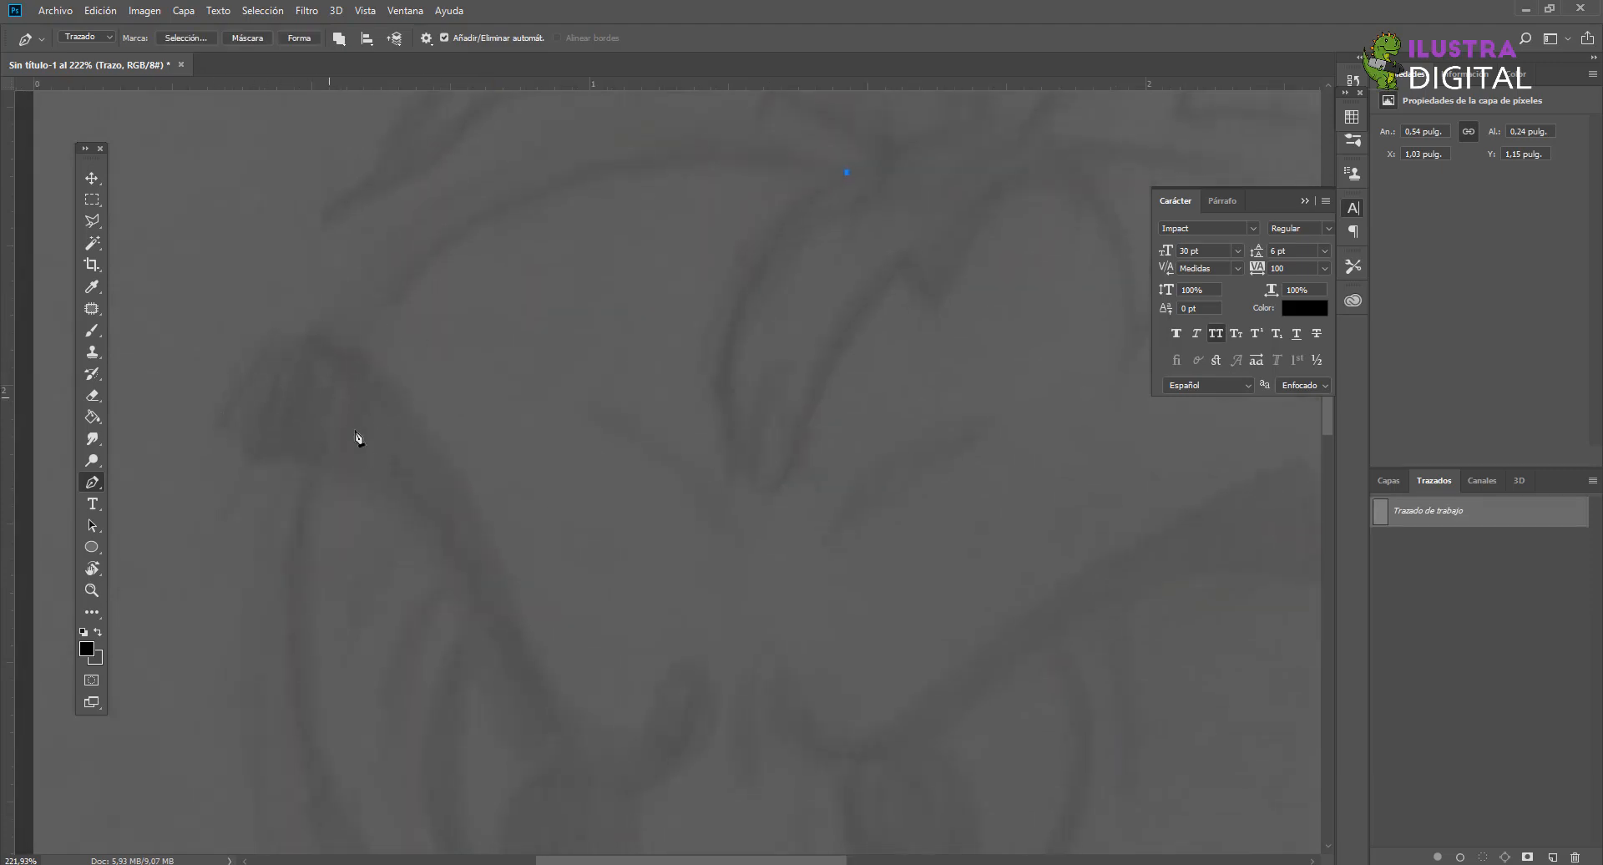
left_click_drag(361, 442, 340, 380)
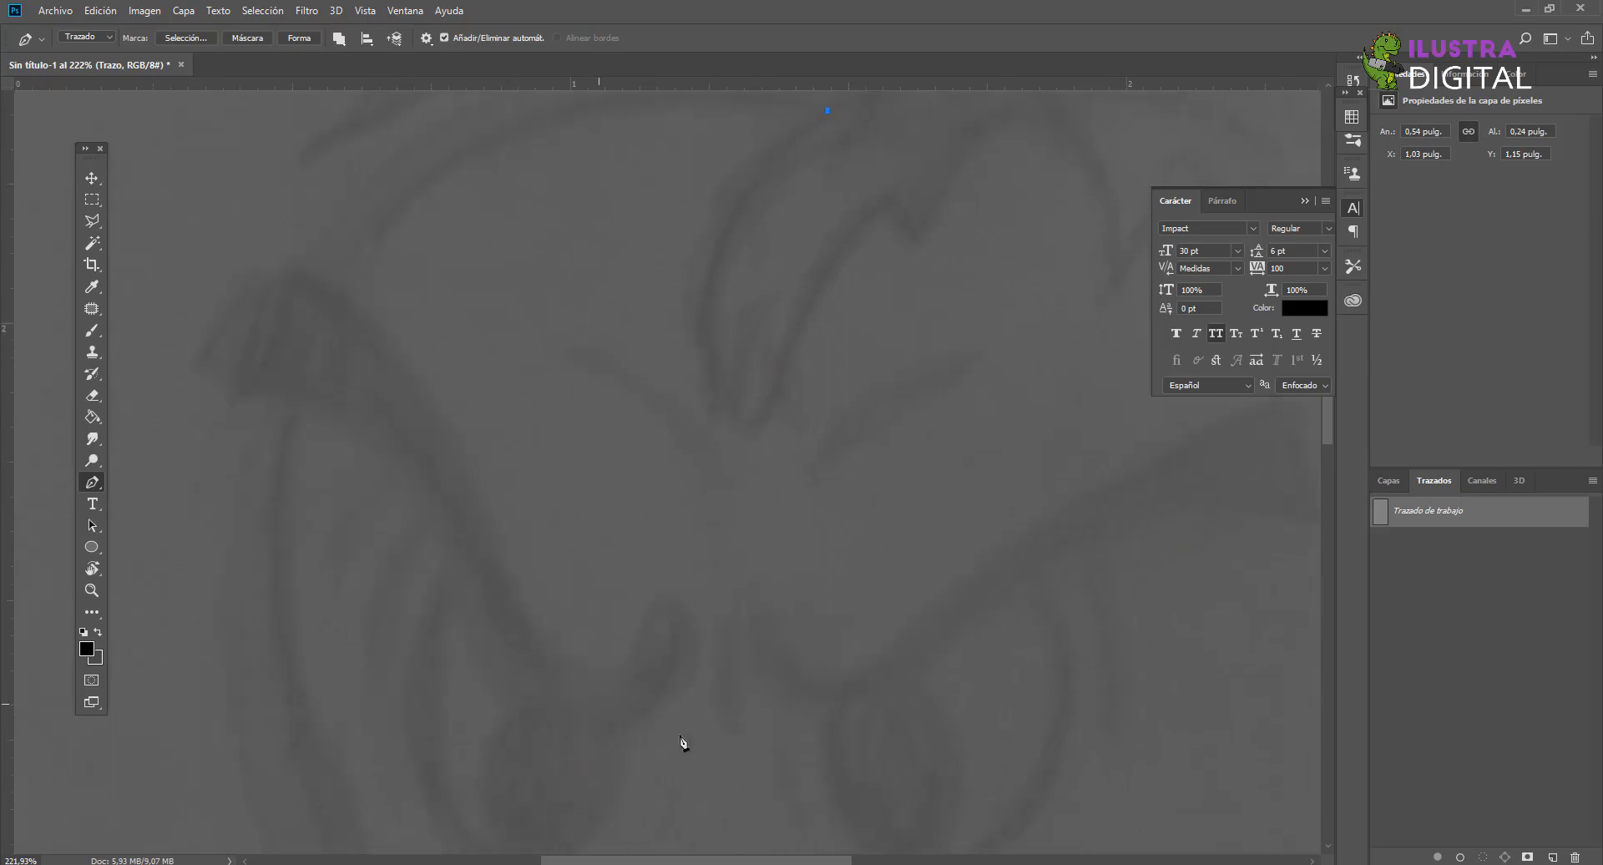
left_click_drag(505, 423, 463, 327)
scroll(374, 478, "down", 2)
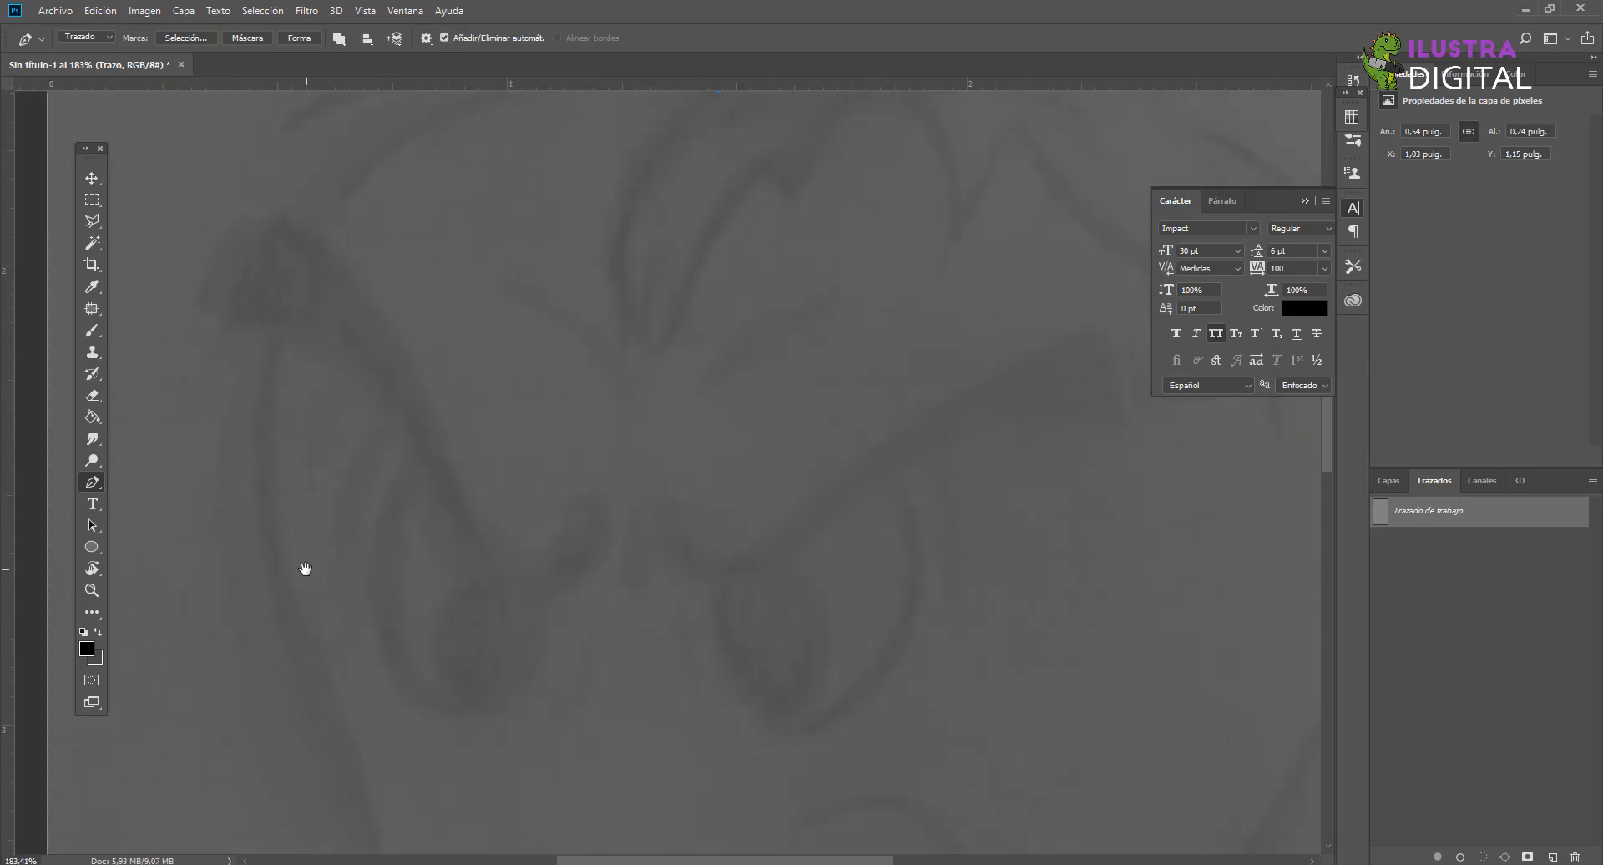
scroll(325, 455, "down", 3)
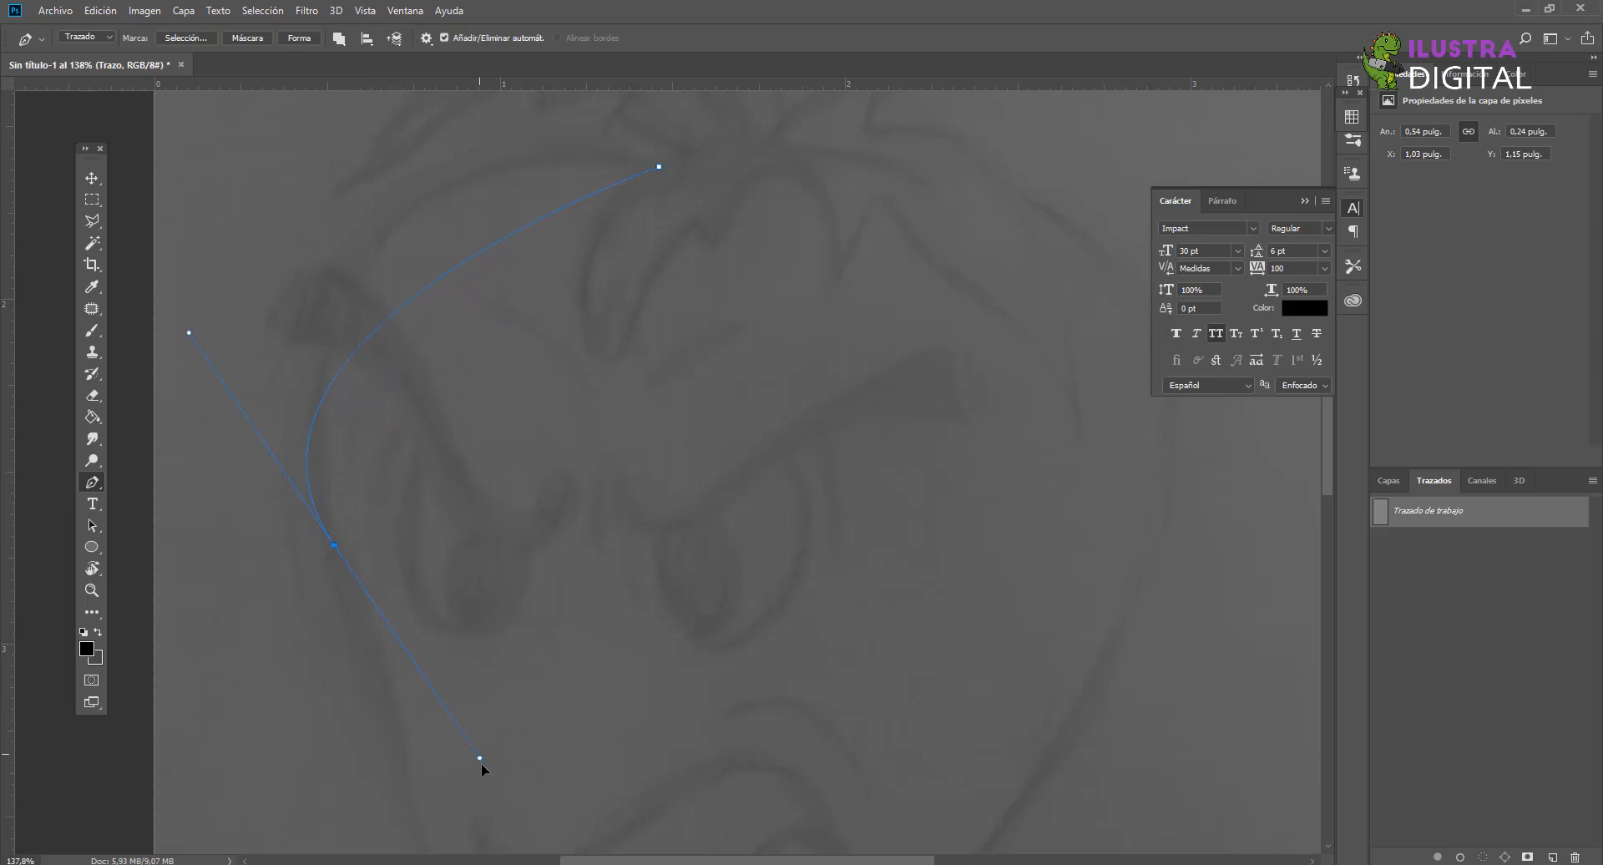
left_click_drag(493, 846, 498, 860)
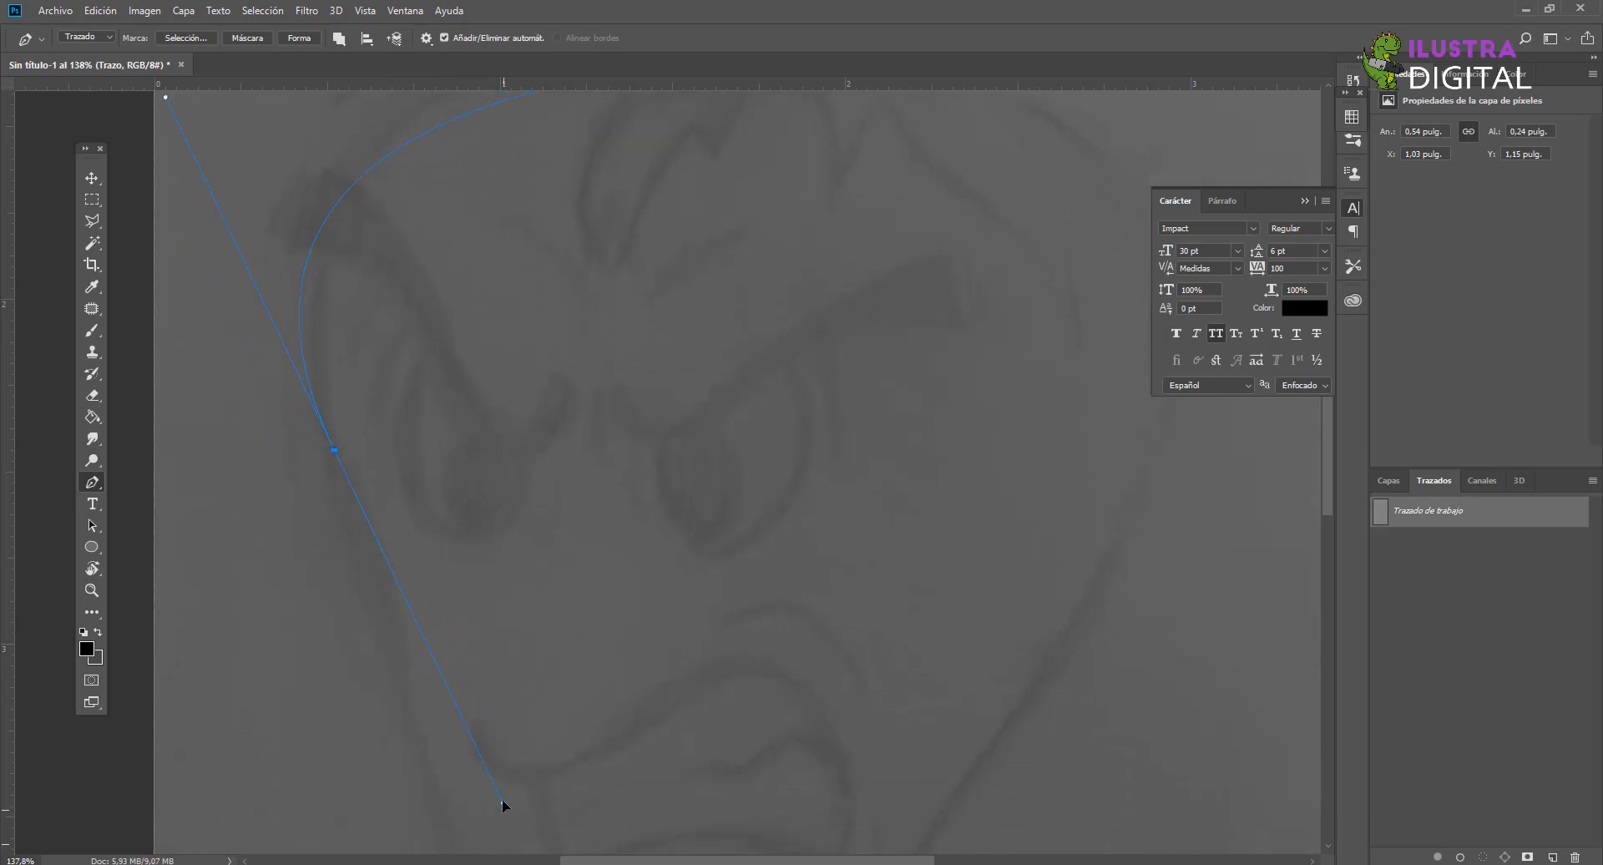
mouse_move(502, 806)
left_mouse_down()
mouse_move(489, 855)
mouse_move(499, 817)
left_mouse_up()
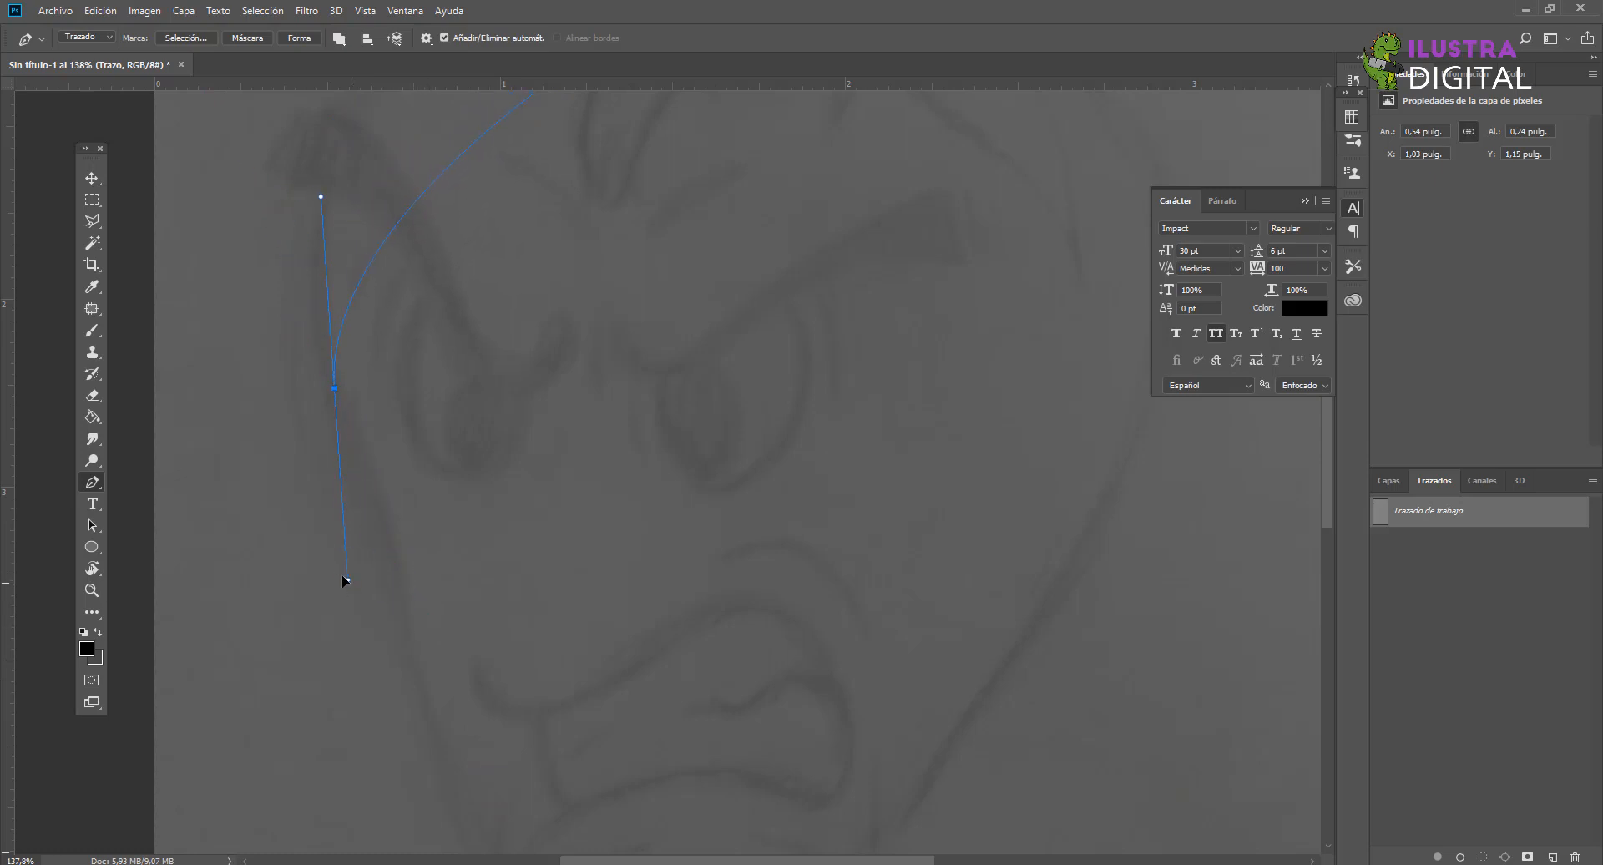
left_click_drag(345, 580, 250, 493)
key("ctrl+z")
left_click_drag(399, 474, 396, 468)
left_click_drag(264, 170, 364, 430)
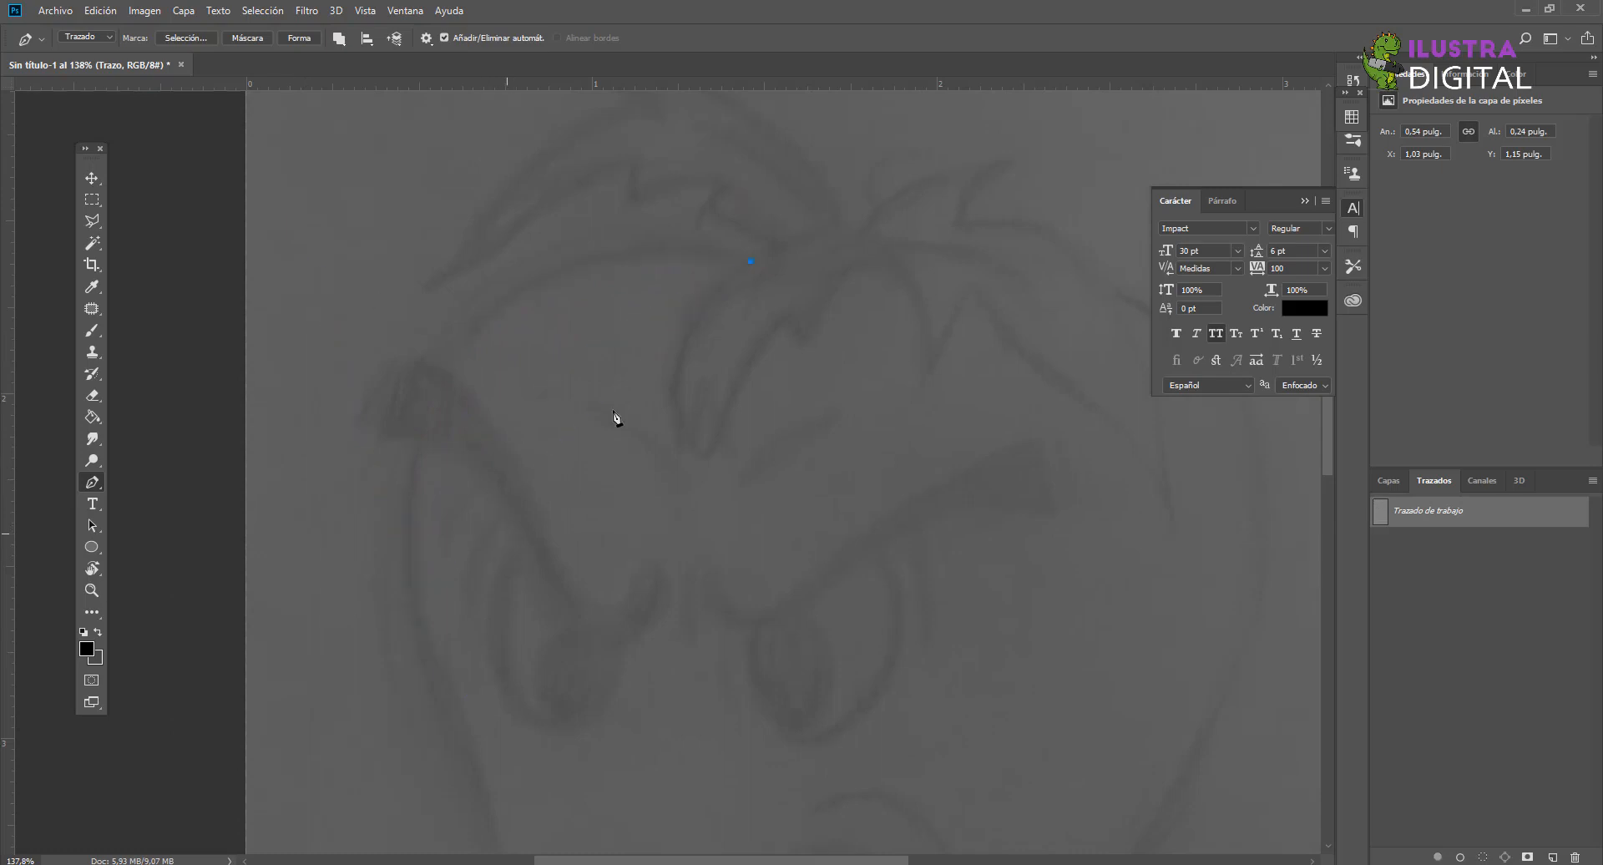
Step: Trace the sketch's left head contour with one curved Pen segment from the hair base to eye level, adjusting its handle to the sketch
scroll(710, 269, "down", 1)
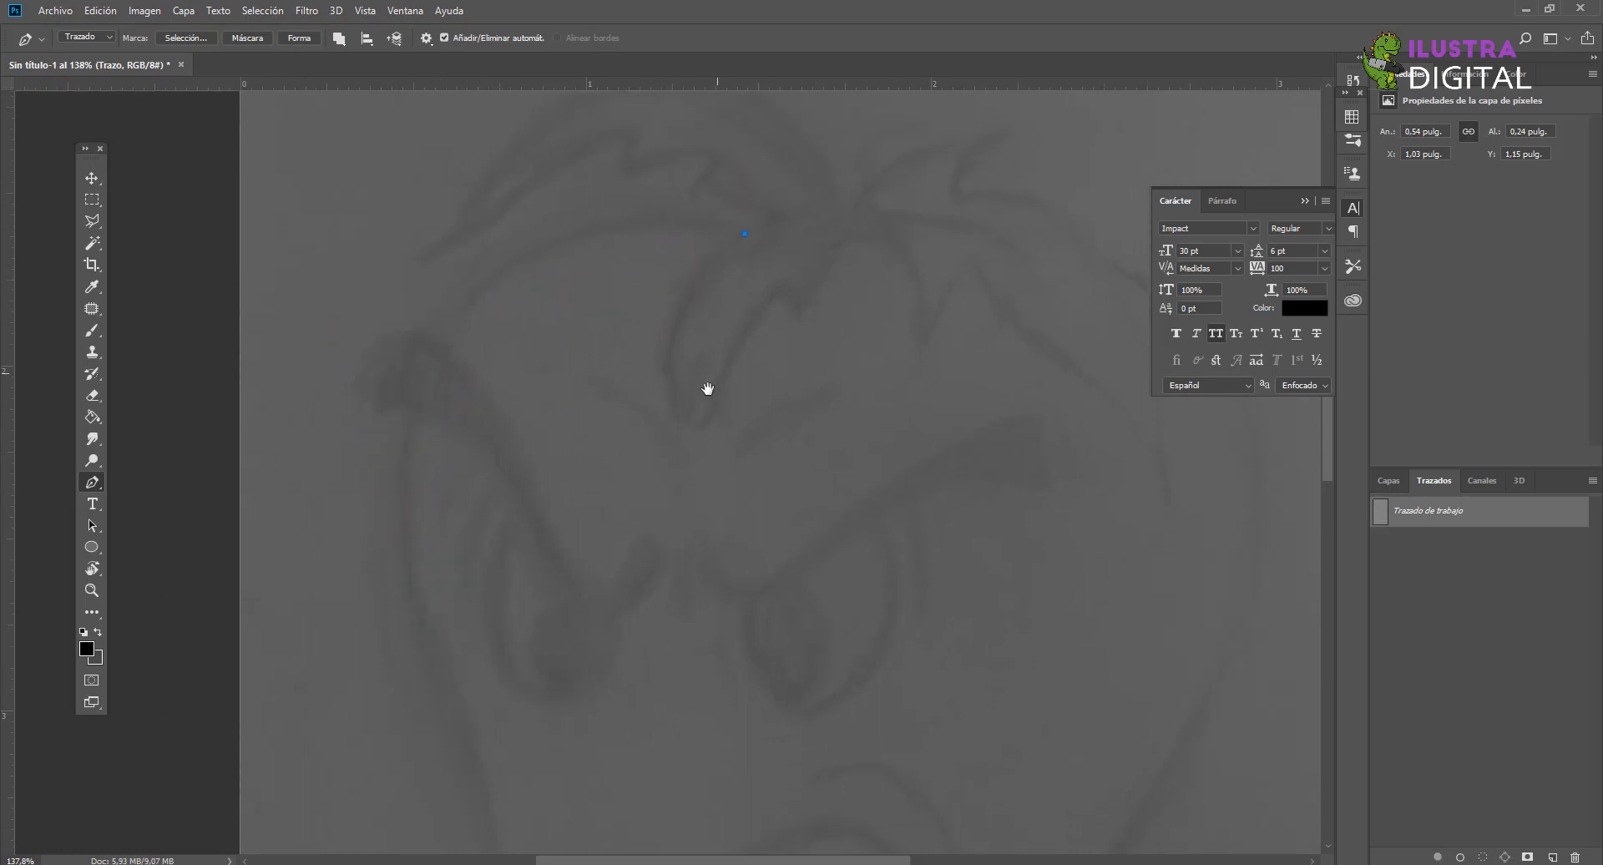
scroll(726, 325, "down", 1)
left_click_drag(420, 594, 441, 667)
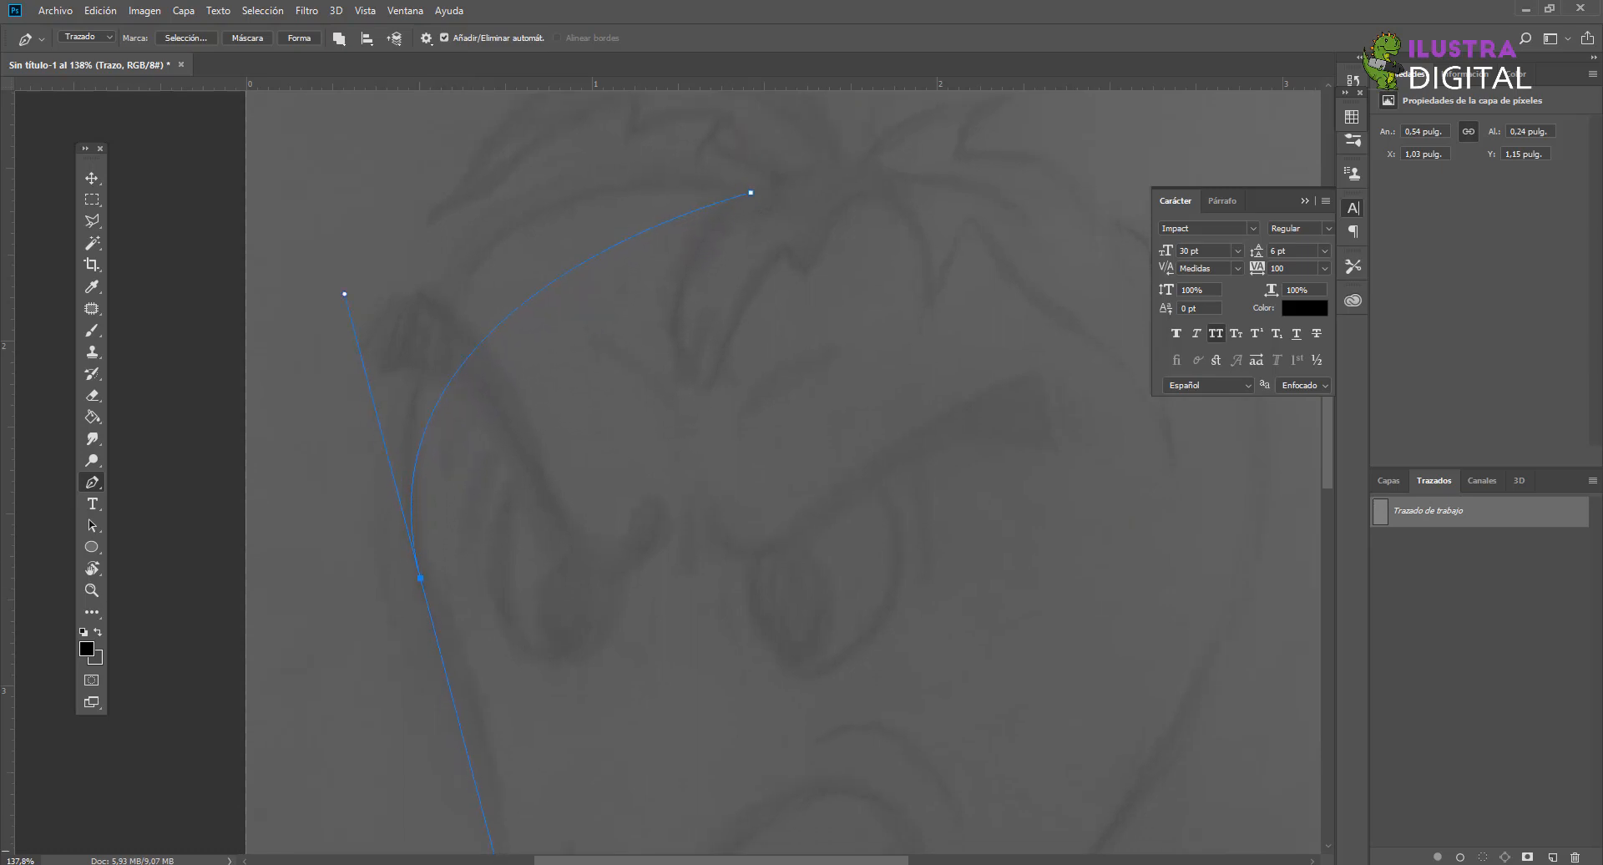
left_click_drag(497, 860, 521, 833)
left_click_drag(535, 493, 558, 617)
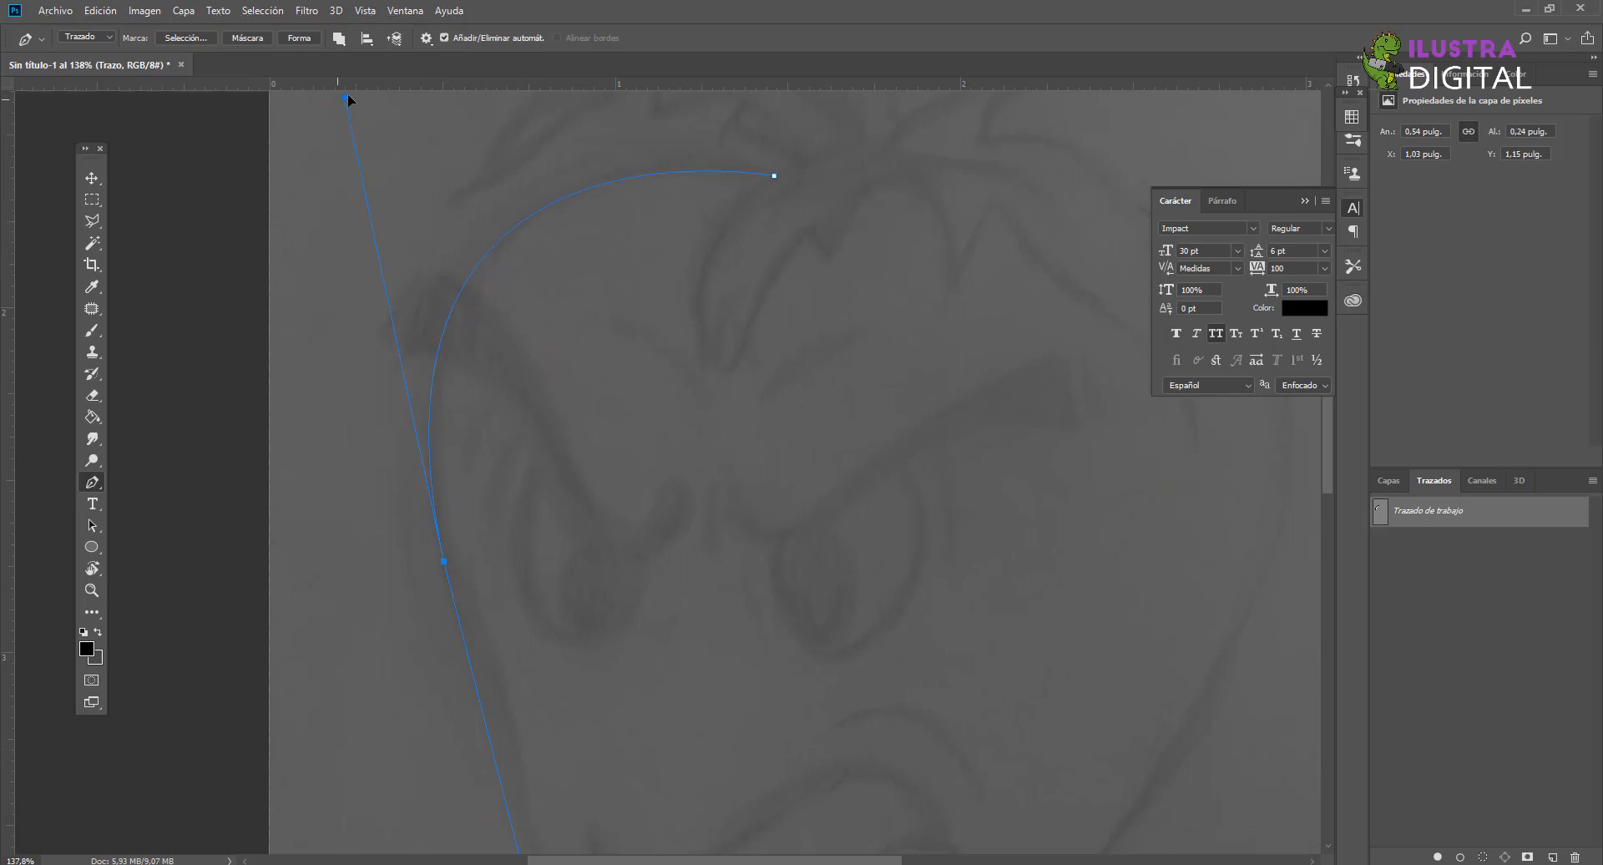
left_click_drag(347, 93, 354, 115)
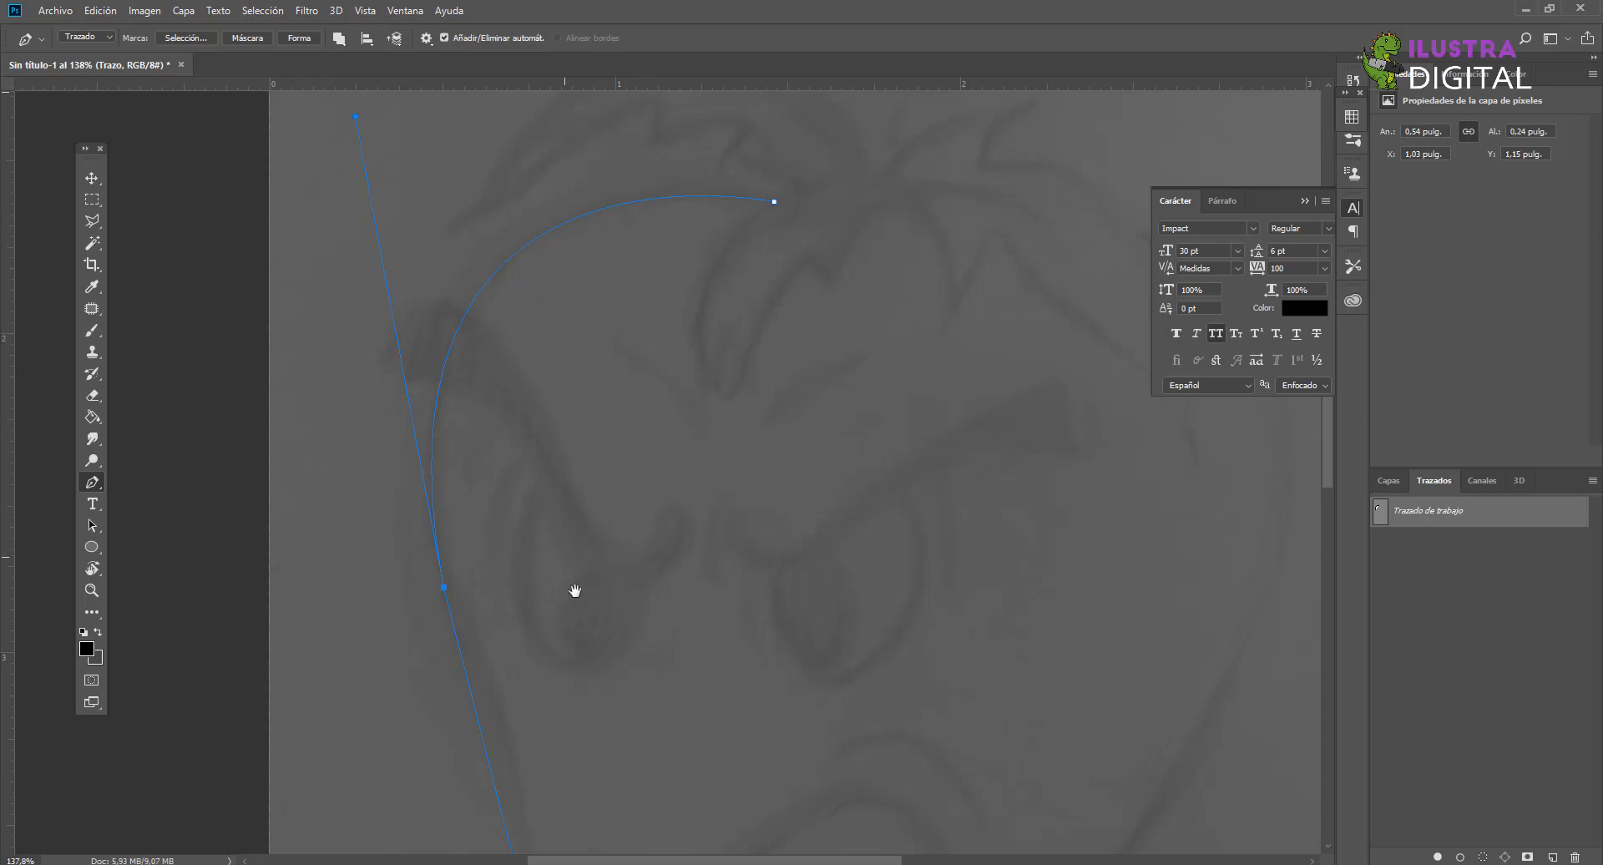
Step: Try a long curved segment down to the chin, undo it, and remove the outgoing handle of the eye-level anchor
left_click_drag(573, 589, 527, 383)
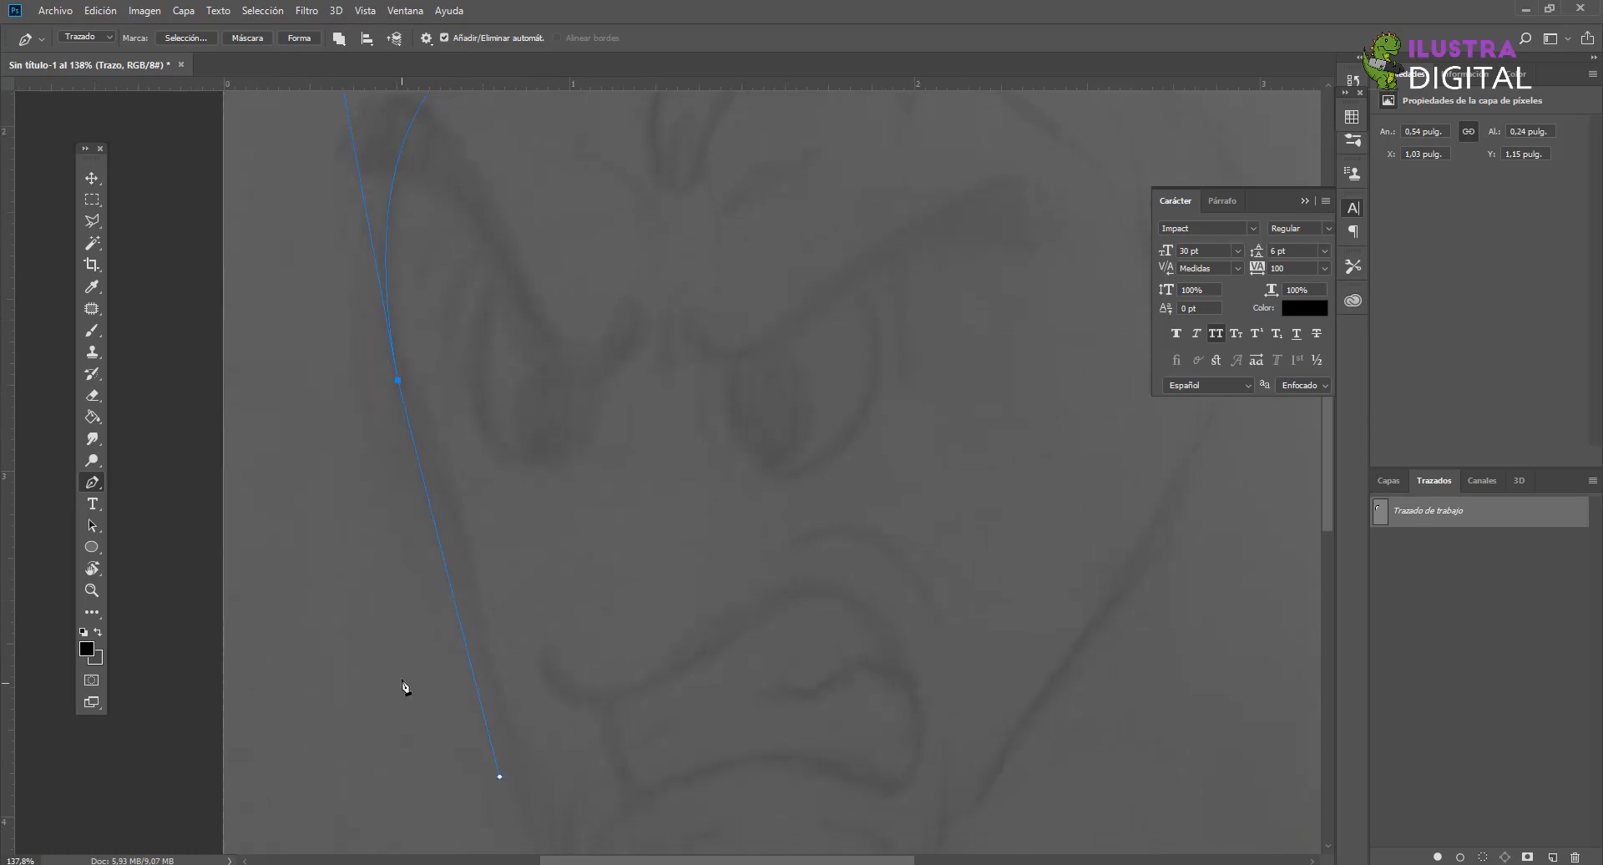
scroll(559, 684, "down", 3)
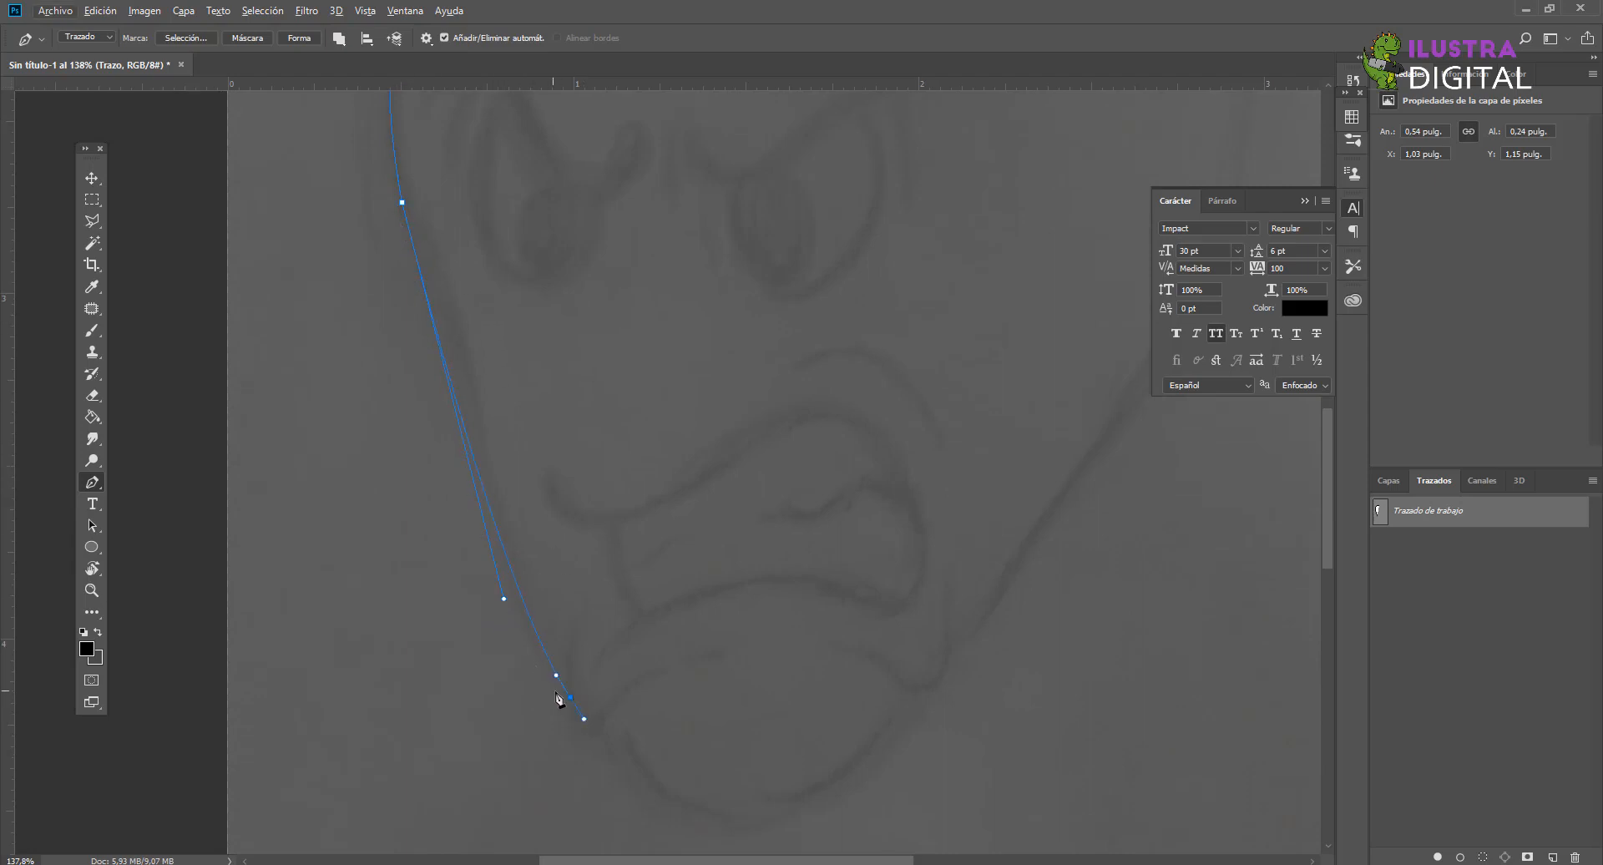
scroll(450, 359, "up", 2)
scroll(470, 413, "down", 2)
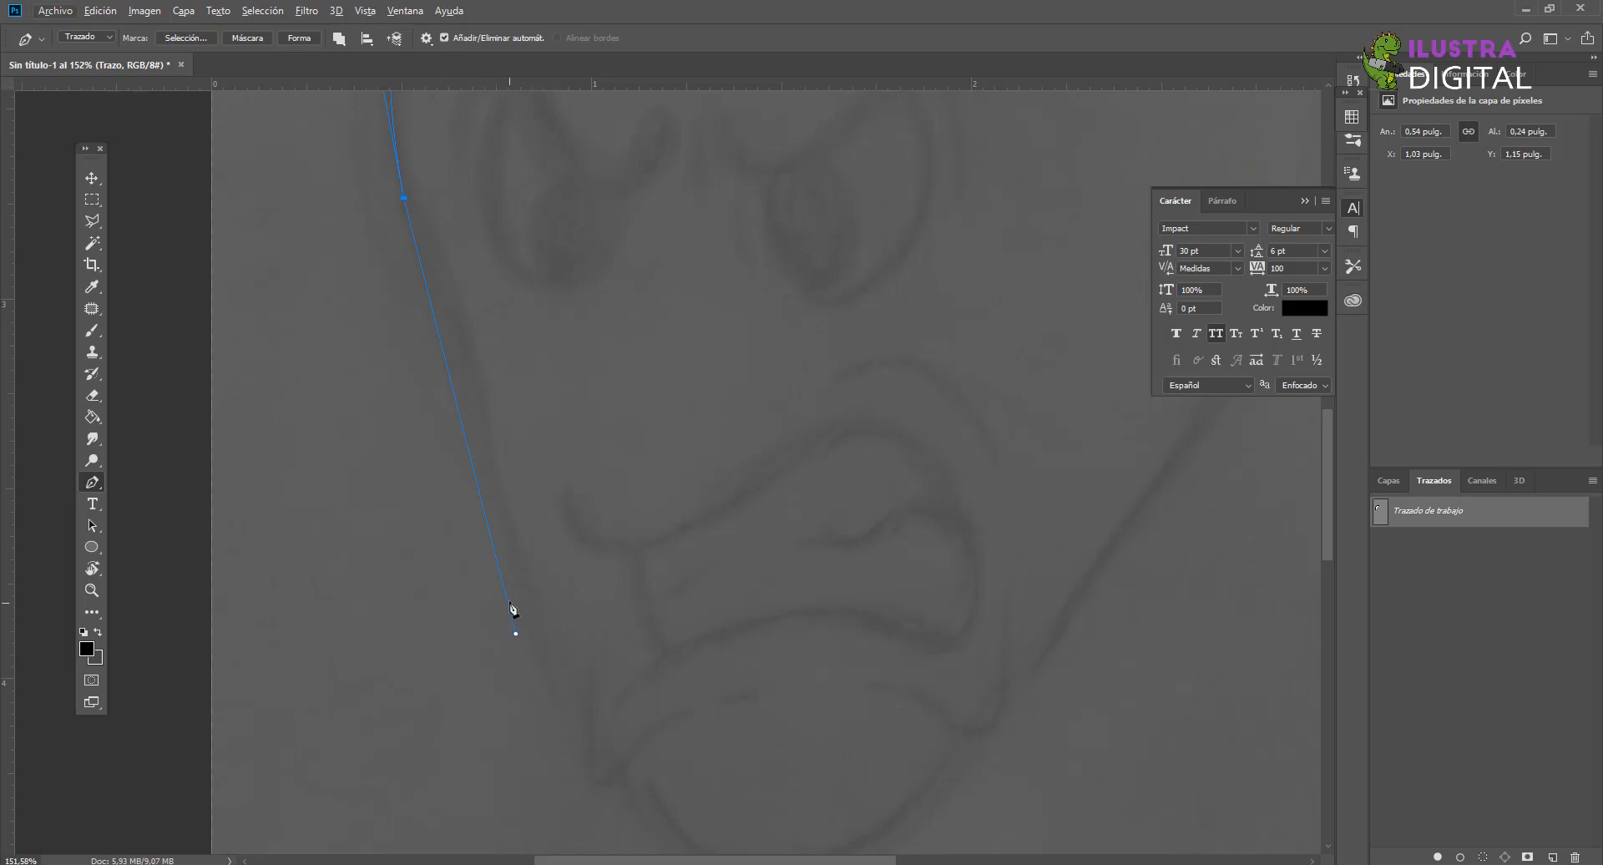
scroll(411, 188, "up", 3)
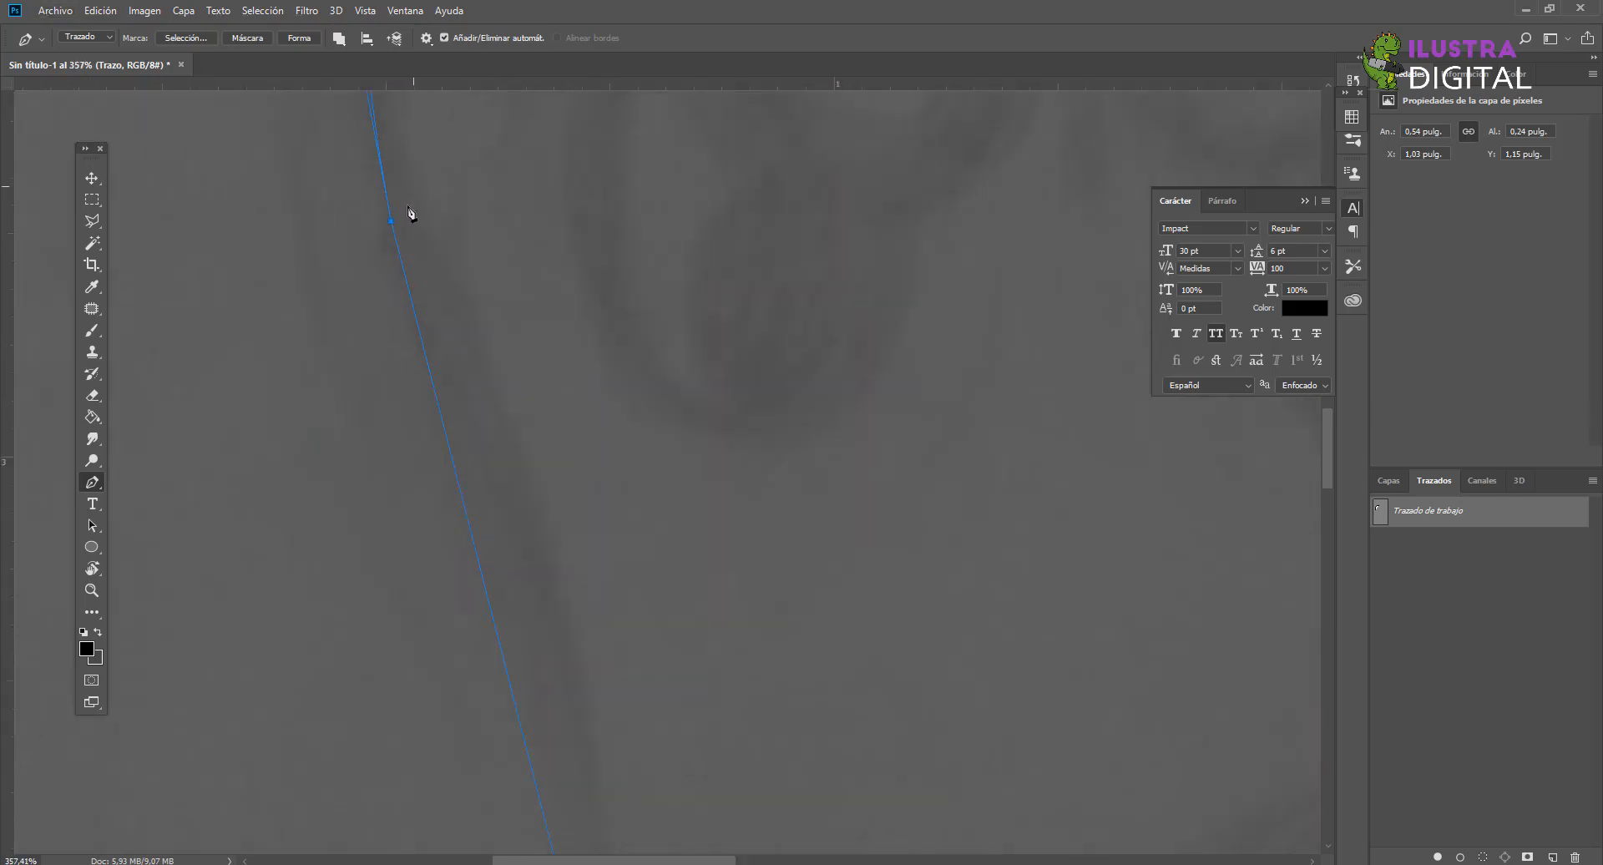
scroll(505, 438, "down", 3)
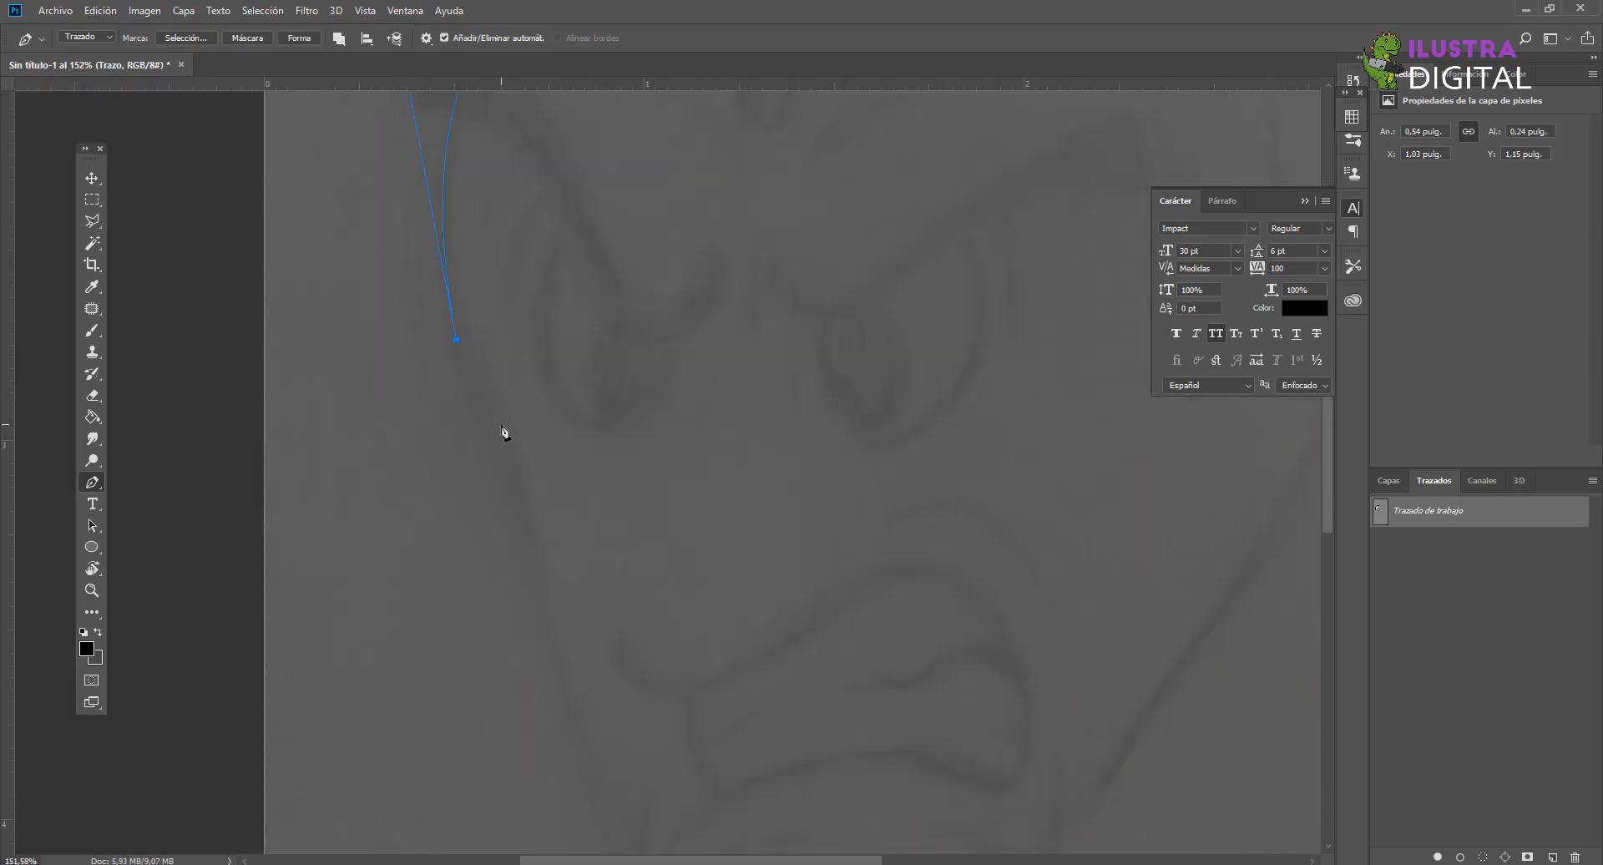
scroll(490, 382, "down", 2)
scroll(491, 241, "up", 1)
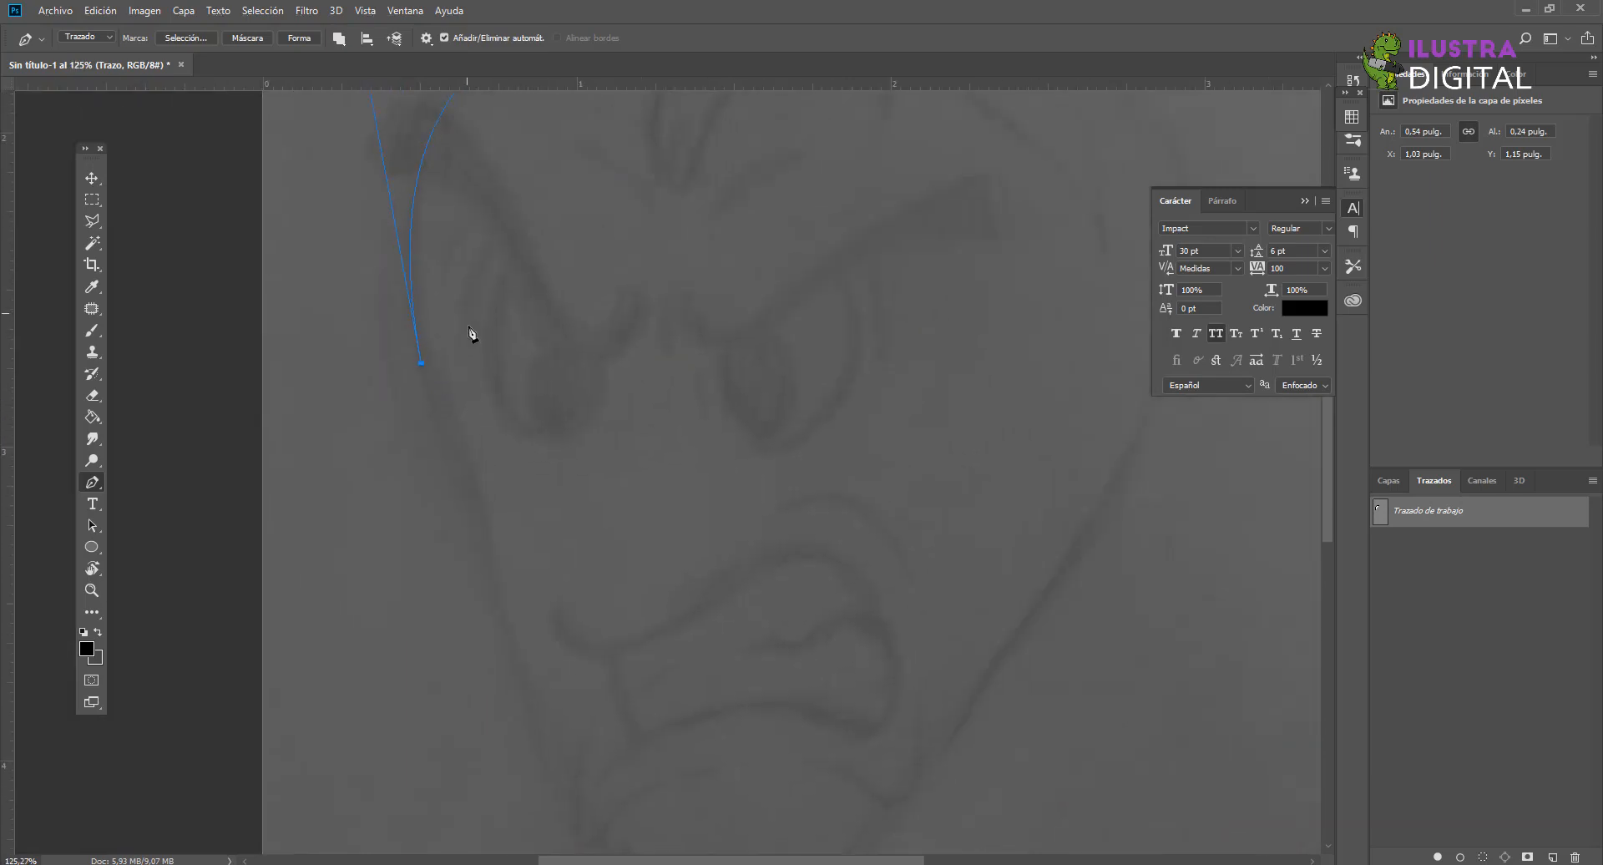
Step: Try straight and curved continuation segments from the eye-level anchor, undoing each one
left_click(505, 610)
key("ctrl+z")
left_click_drag(417, 475, 402, 576)
key("ctrl+z")
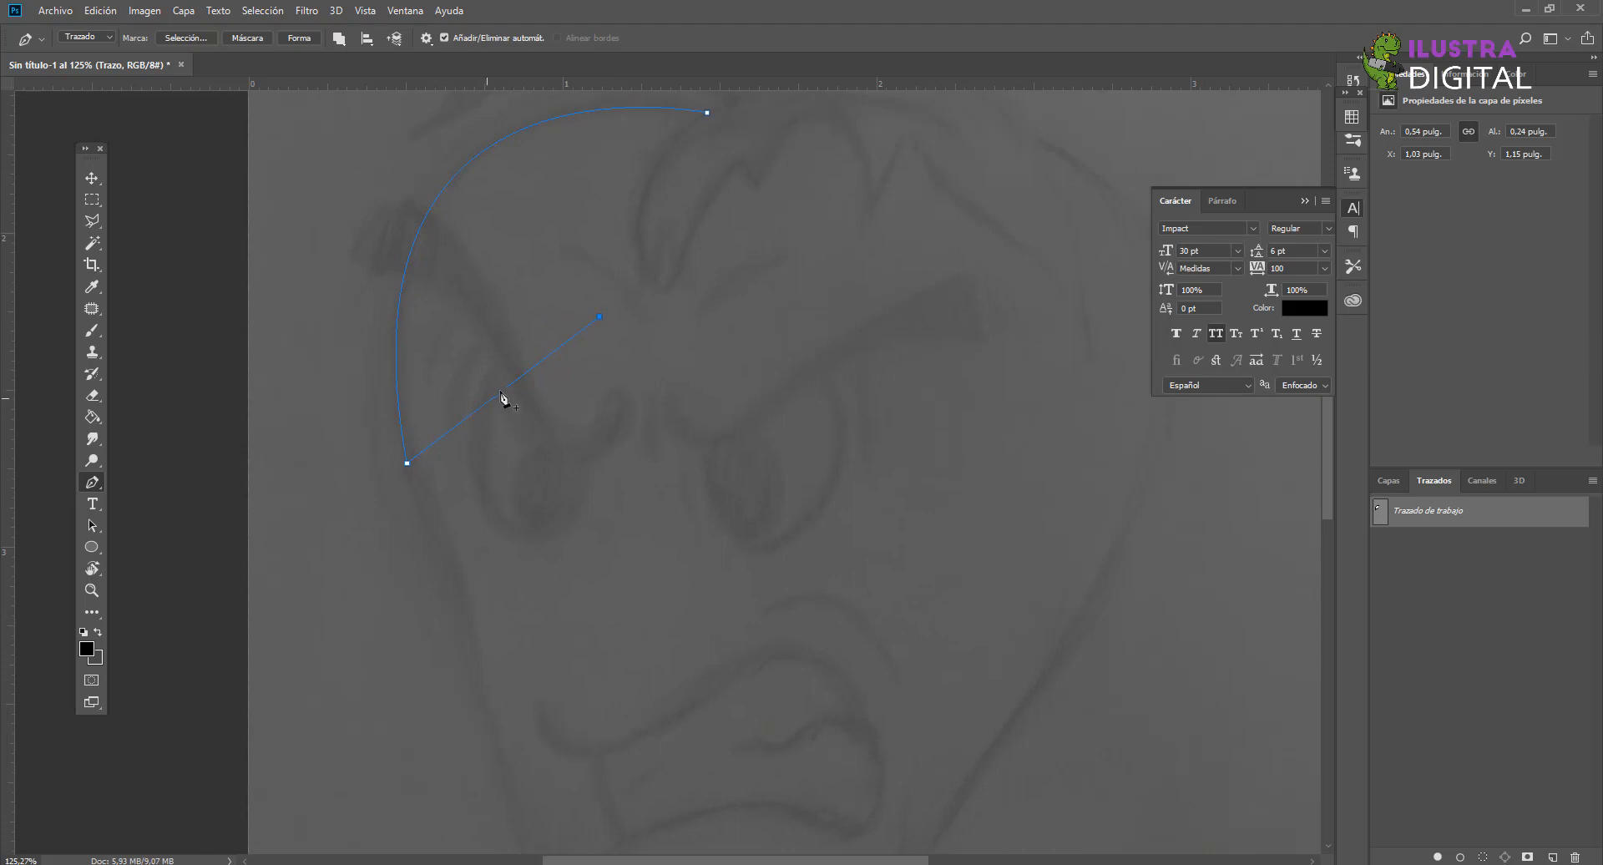
left_click(500, 392)
left_click_drag(498, 607, 523, 465)
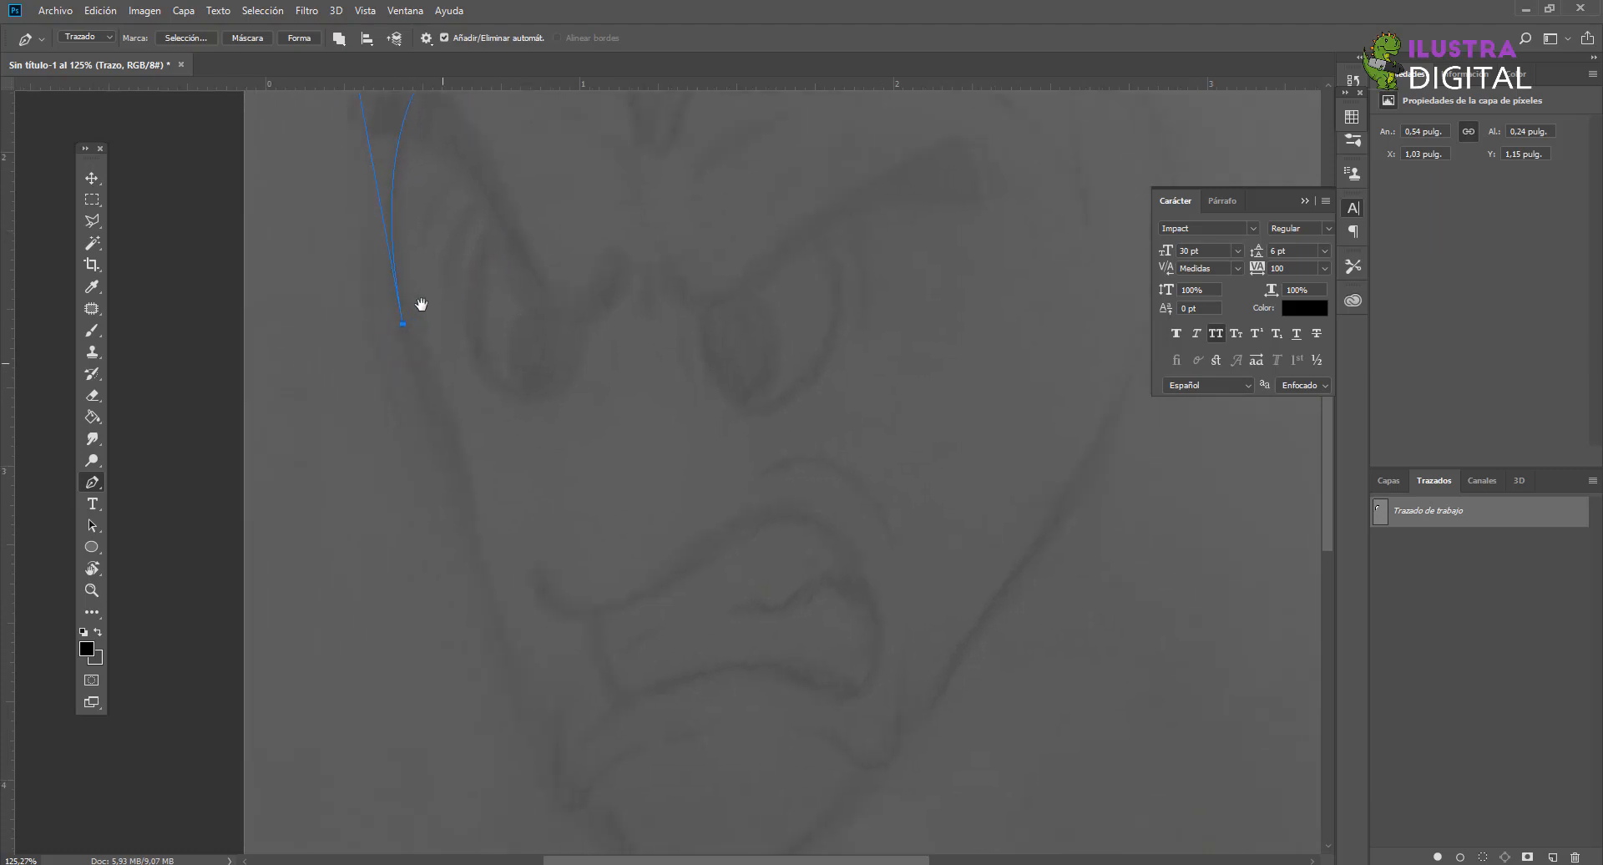
Step: Trace the left cheek from the eye-level anchor down to mouth level with a Pen segment, and remove the new anchor's outgoing handle
scroll(415, 314, "up", 5)
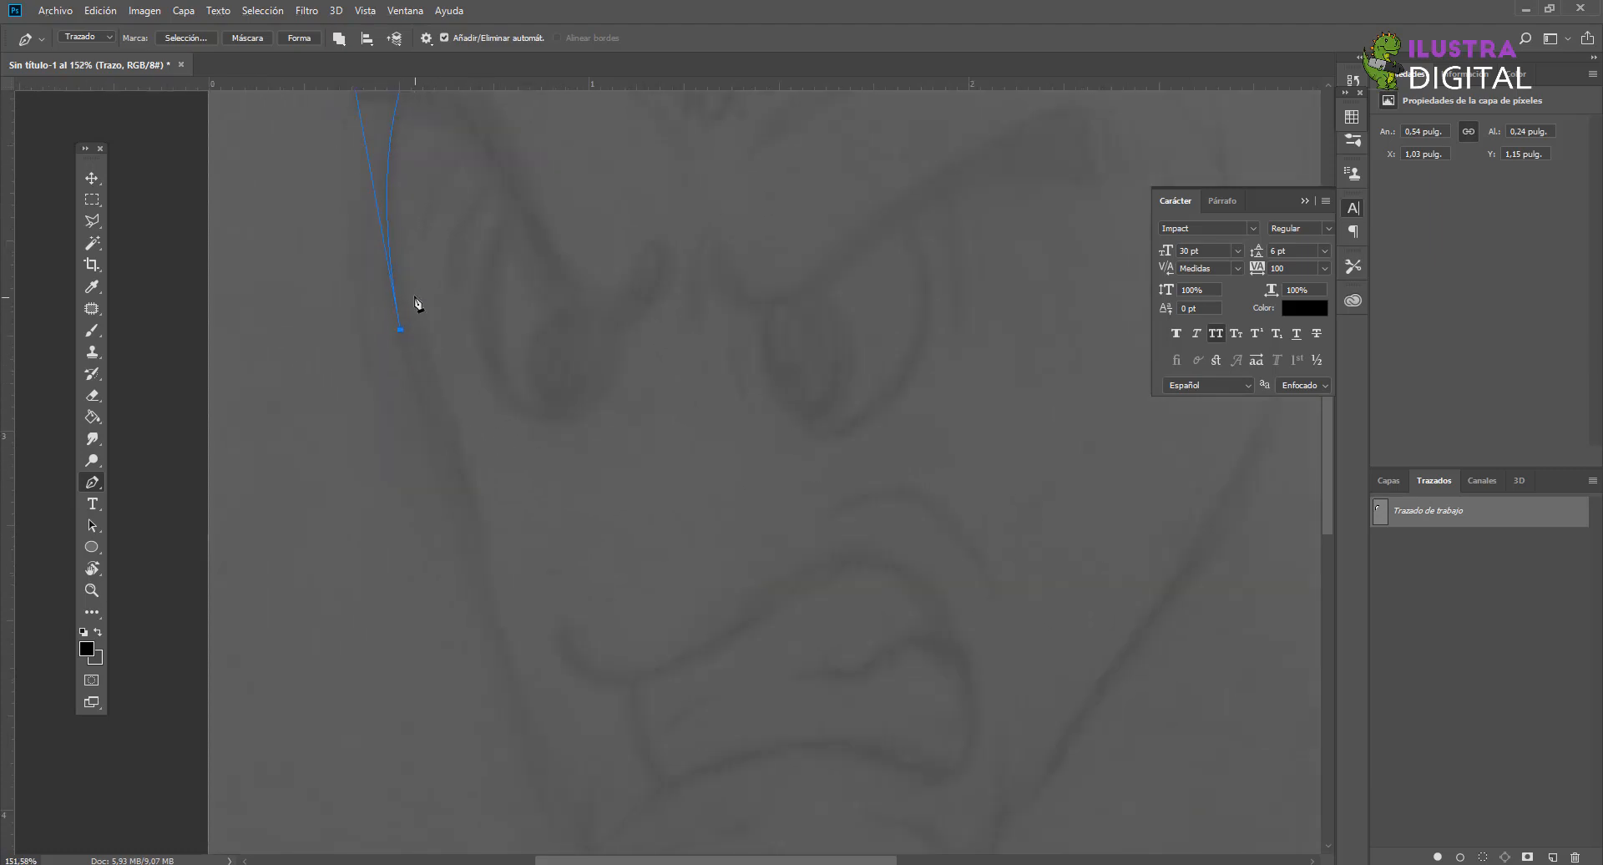
scroll(523, 469, "down", 5)
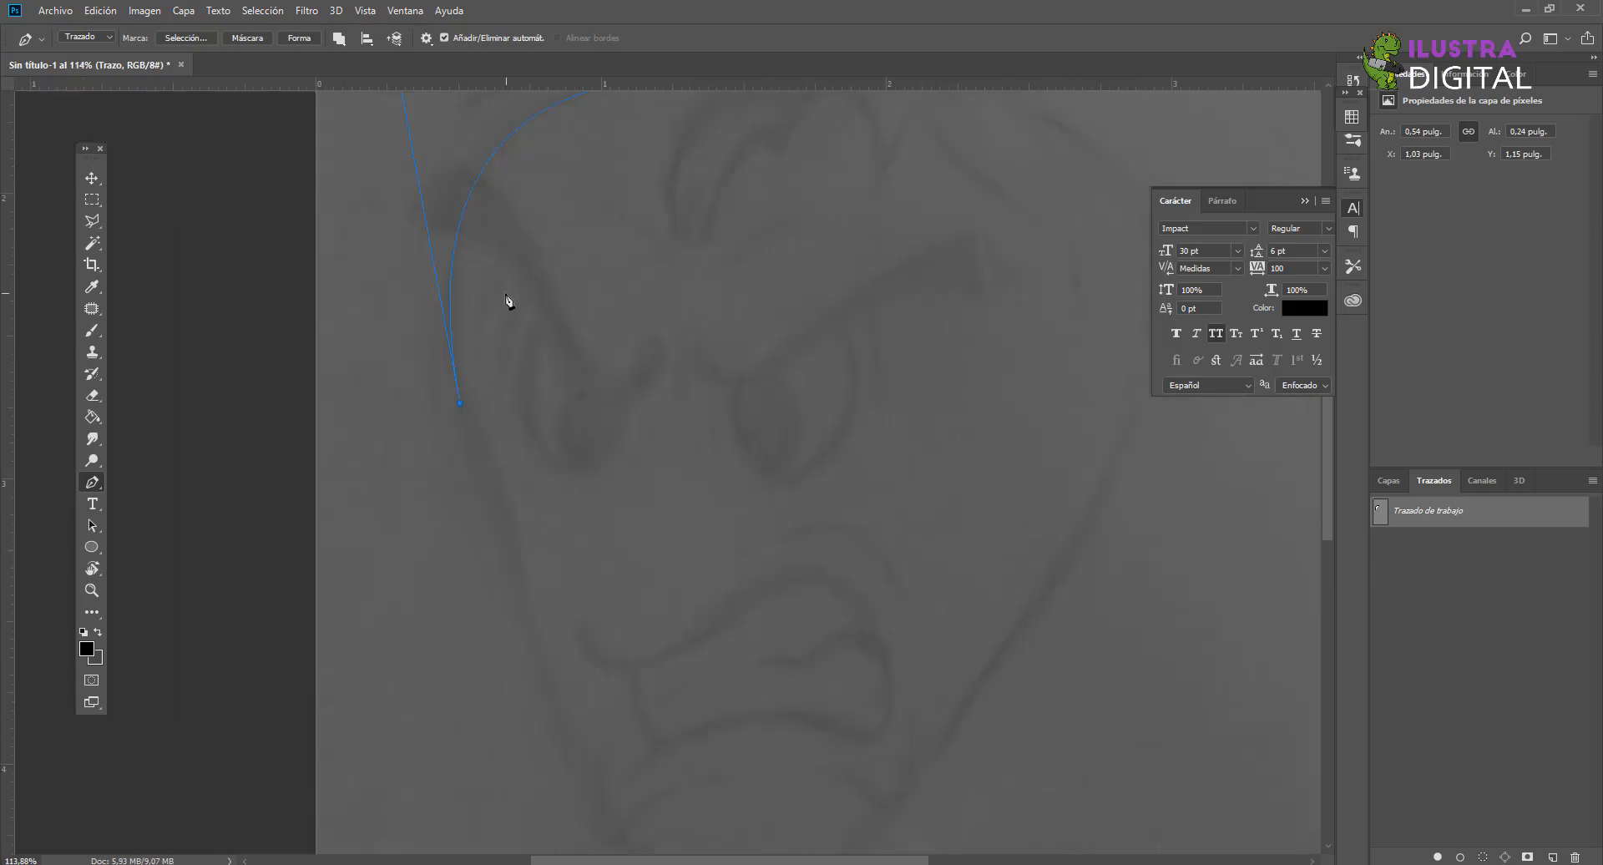
scroll(505, 518, "down", 2)
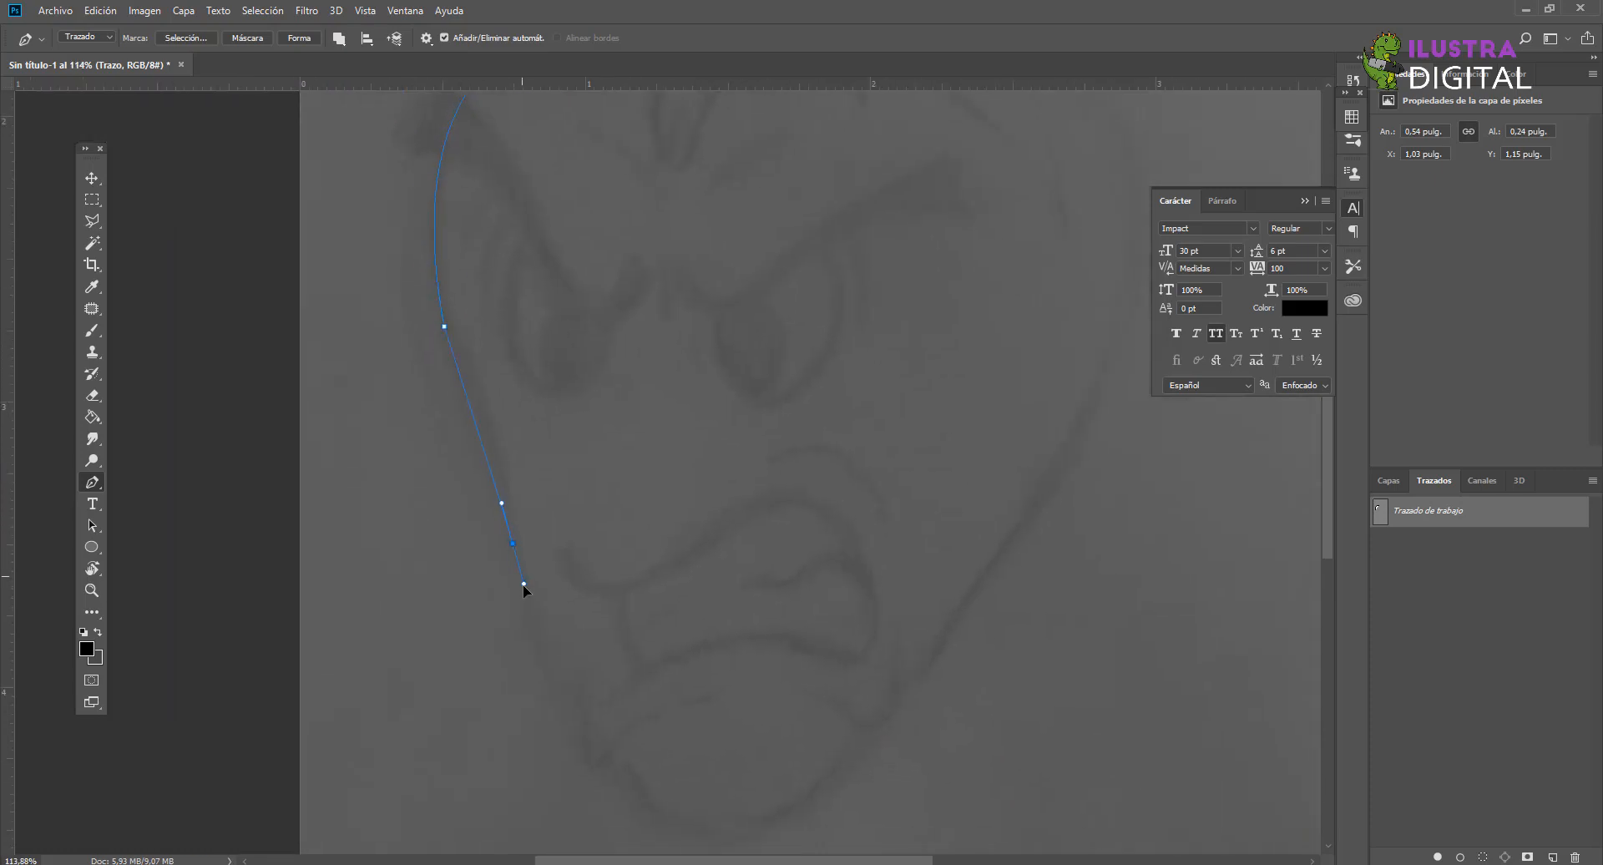
left_click_drag(527, 649, 559, 675)
left_click(513, 543)
scroll(518, 565, "down", 4)
scroll(518, 565, "right", 2)
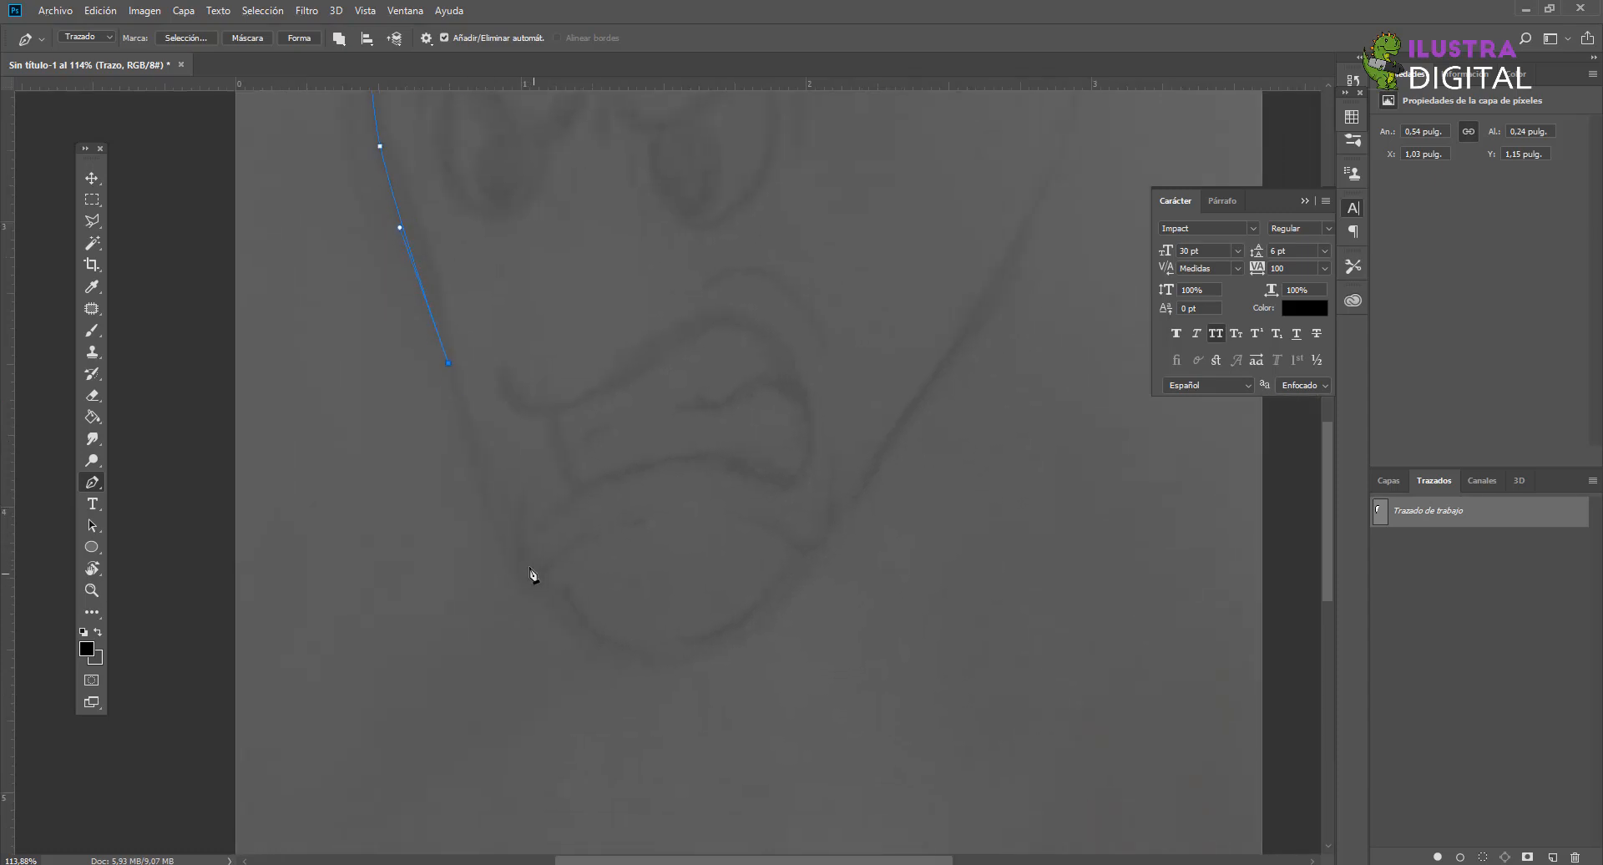
Step: Extend the outline down the left jaw to the chin crease with curved segments, and remove the last anchor's outgoing handle
key("ctrl+z")
scroll(528, 555, "up", 5)
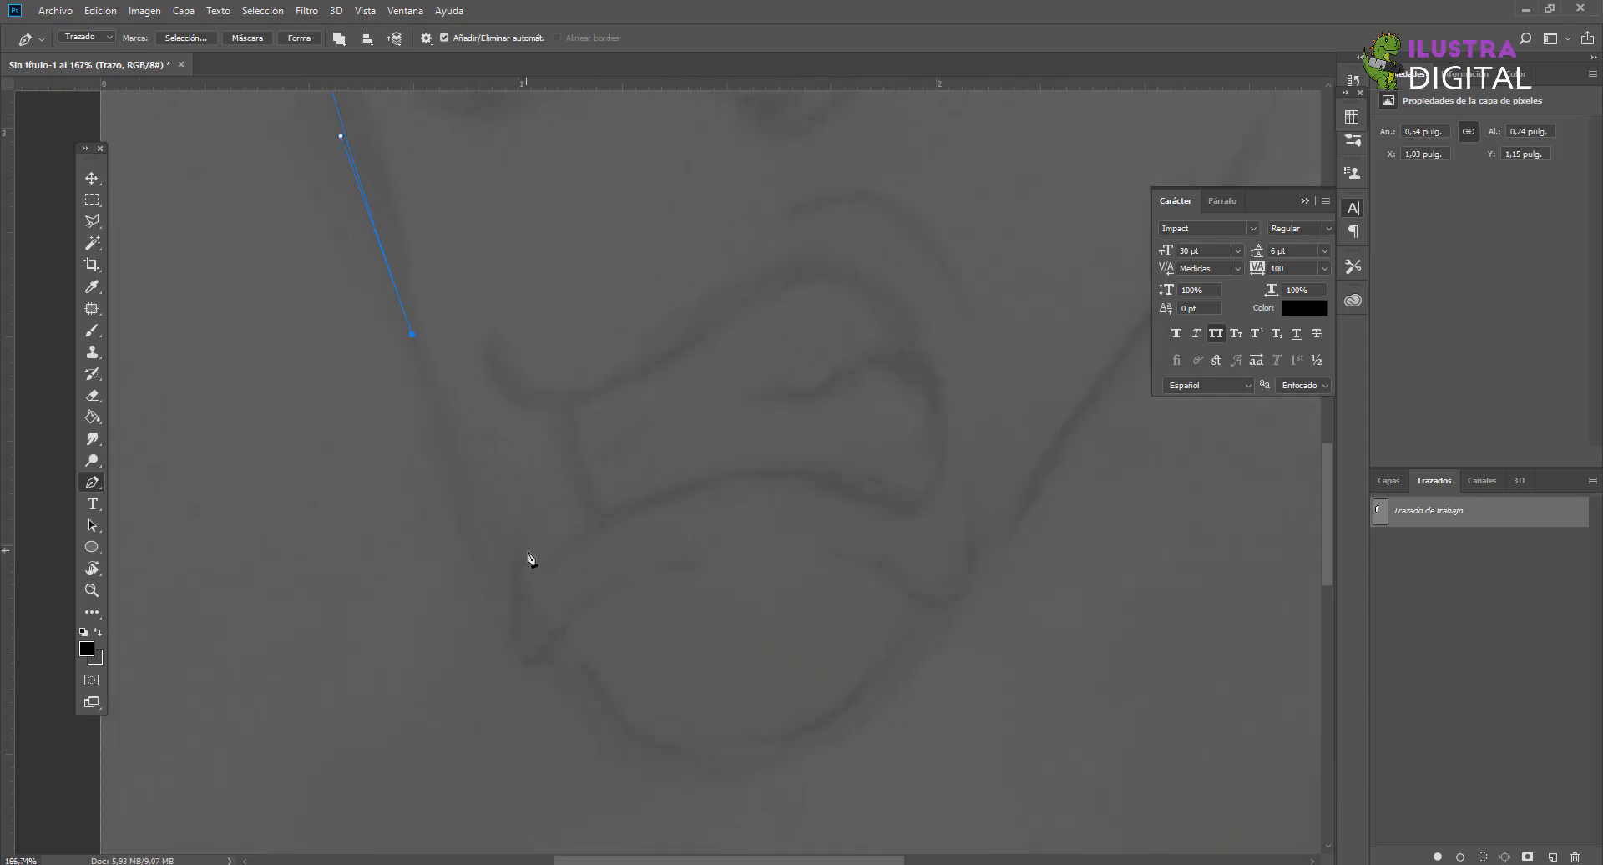
left_click_drag(505, 582, 496, 551)
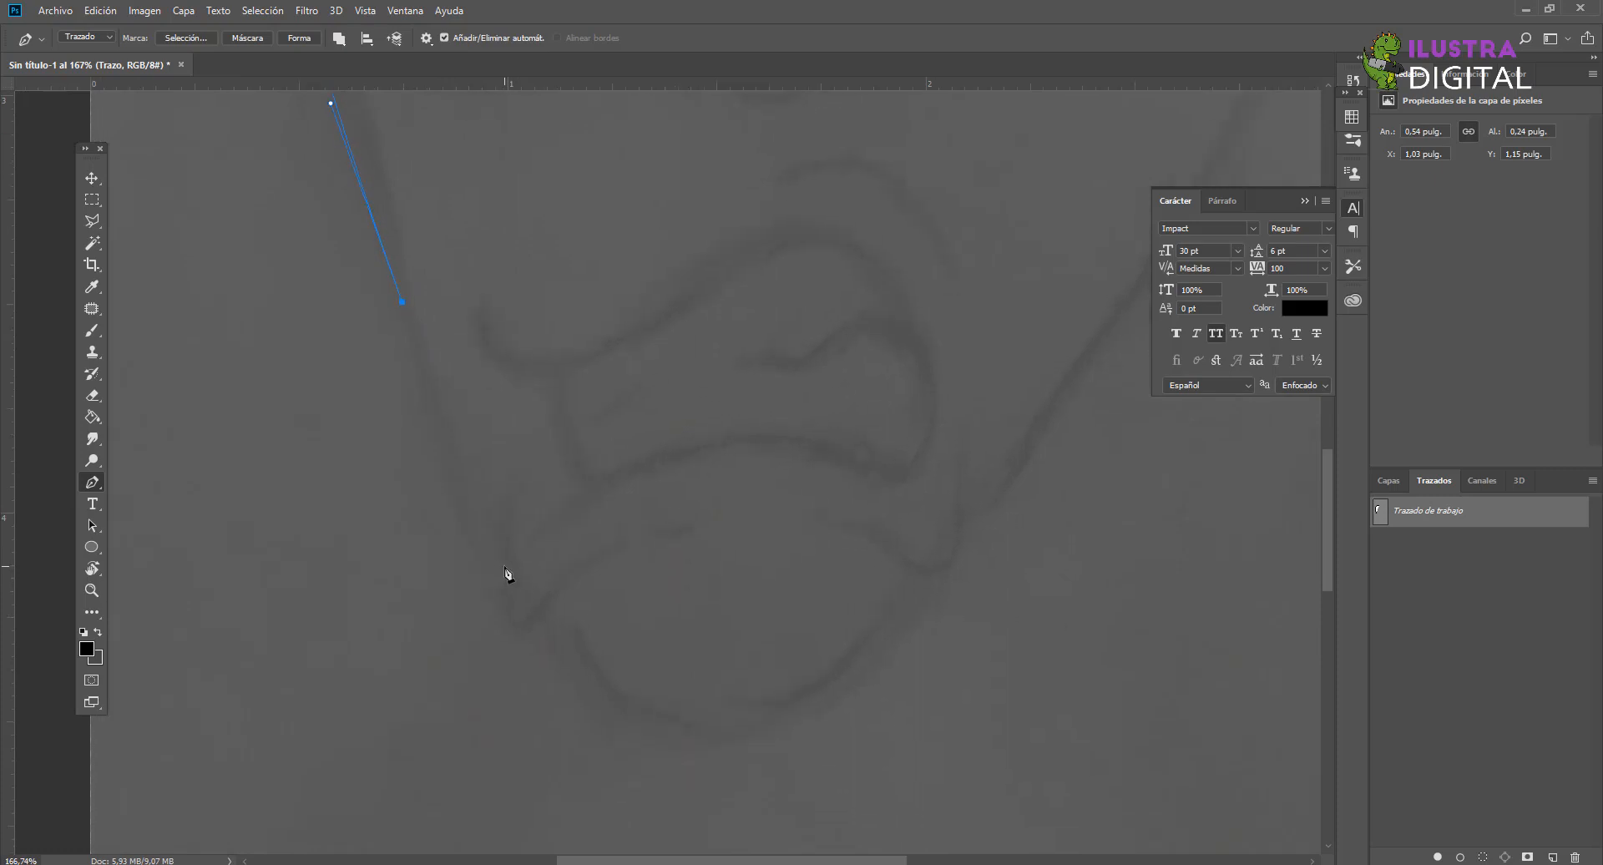
key("z")
key("ctrl+z")
key("ctrl+z")
left_click(106, 479)
left_click_drag(454, 473, 461, 520)
key("ctrl+z")
scroll(513, 599, "up", 2)
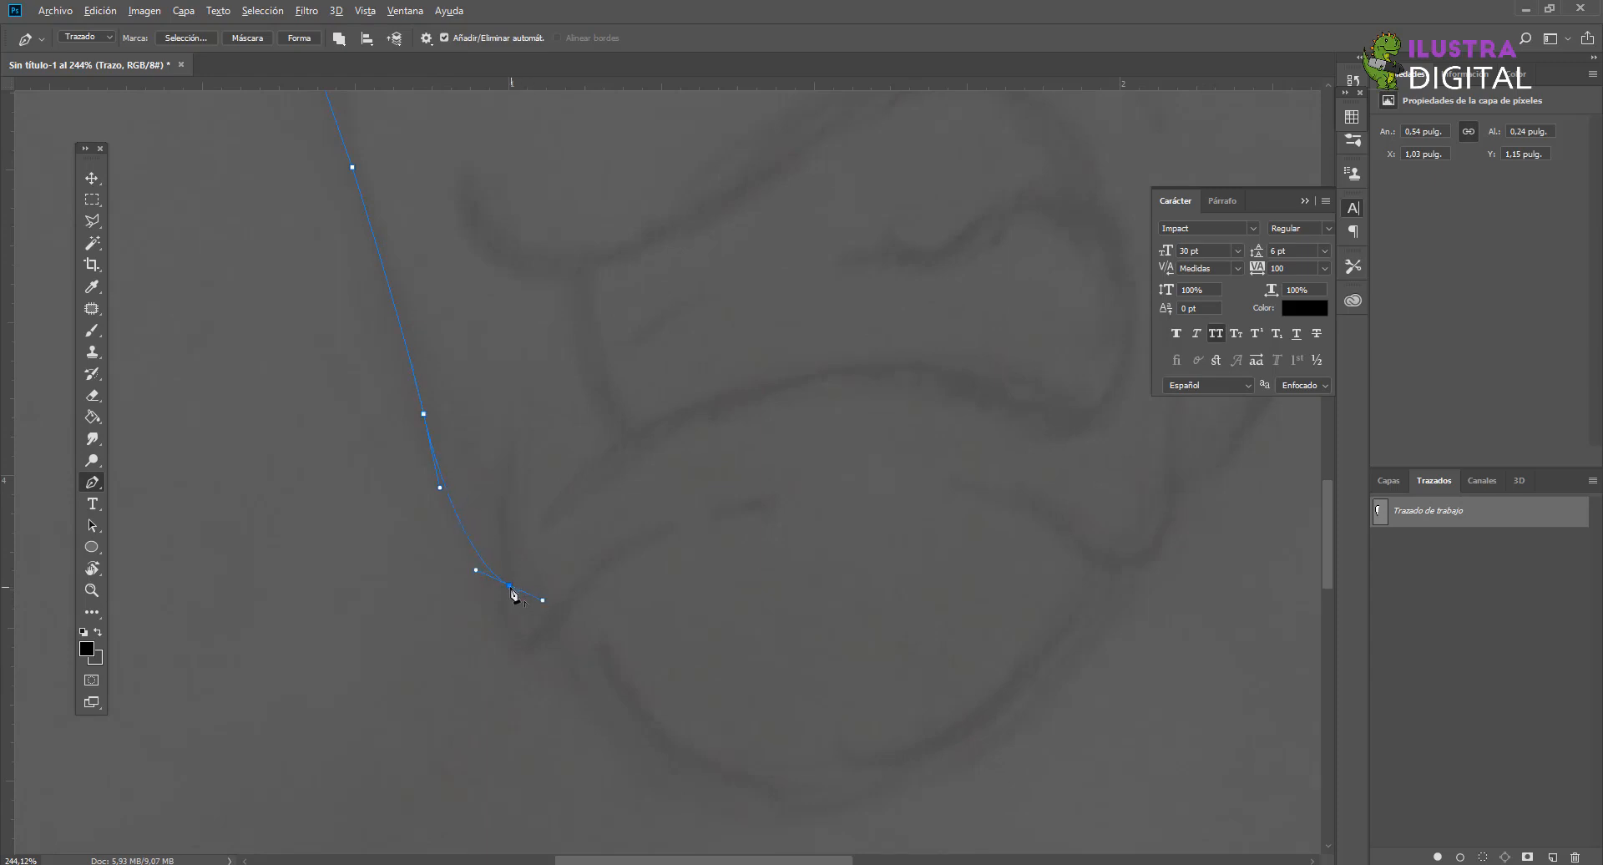
left_click(510, 587, "alt")
Step: Trace the small notch at the left chin crease with short curved segments, redrawing misplaced ones and removing the final outgoing handle
left_click_drag(574, 609, 669, 514)
key("ctrl+z")
left_click_drag(520, 693, 588, 599)
key("ctrl+z")
left_click(577, 607, "alt")
Step: Trace the rounded chin across to its right crease with two curved segments, removing the outgoing handle at each anchor
left_click_drag(608, 673, 561, 544)
left_click_drag(857, 650, 782, 690)
left_click(858, 651, "alt")
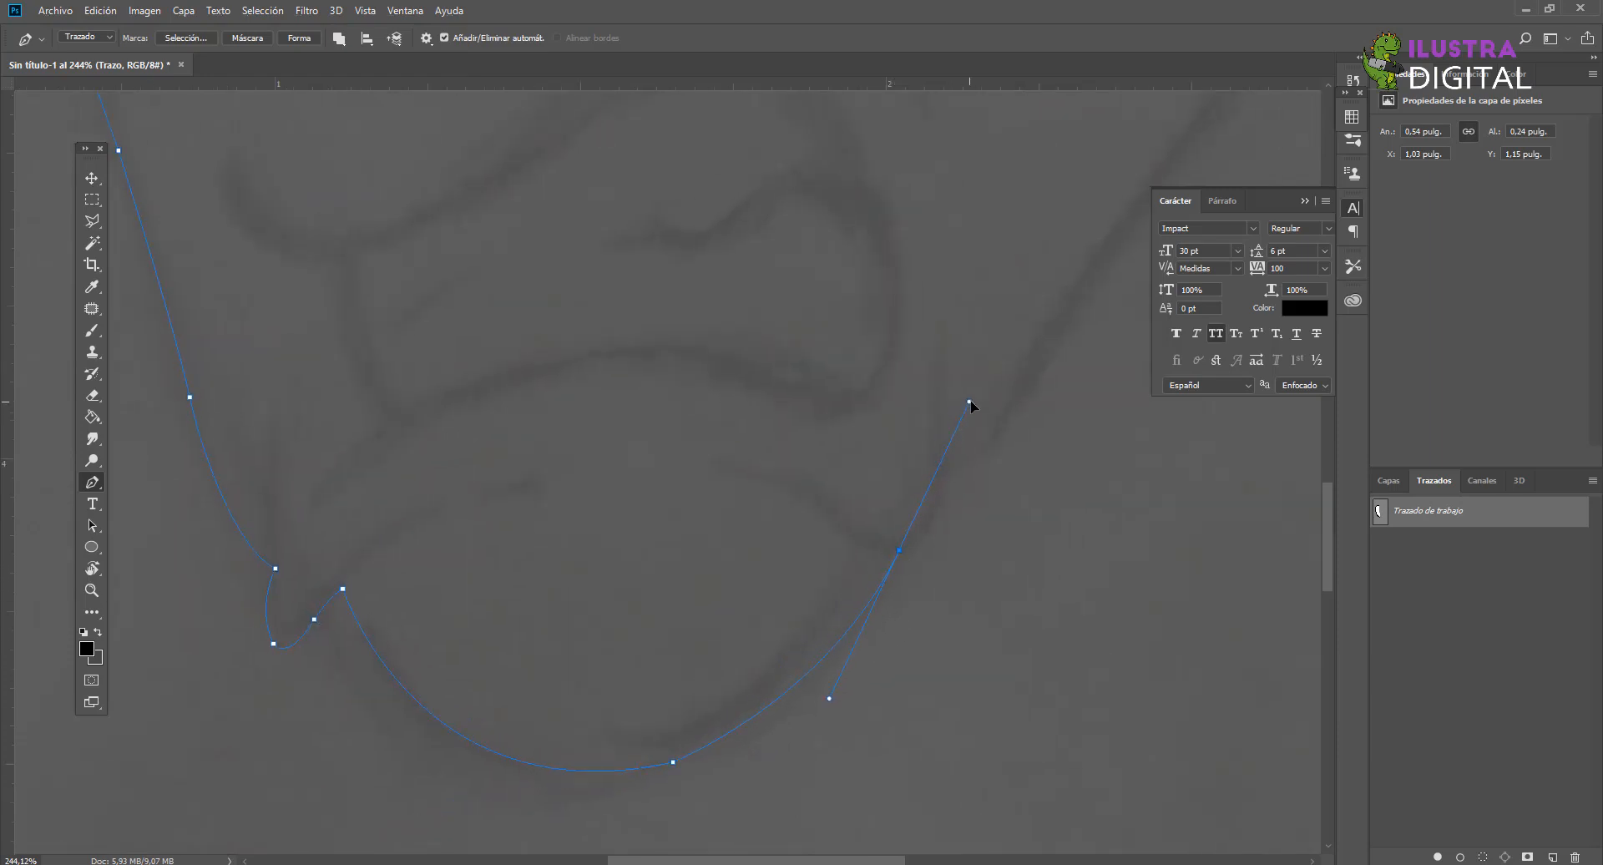
left_click_drag(899, 421, 702, 582)
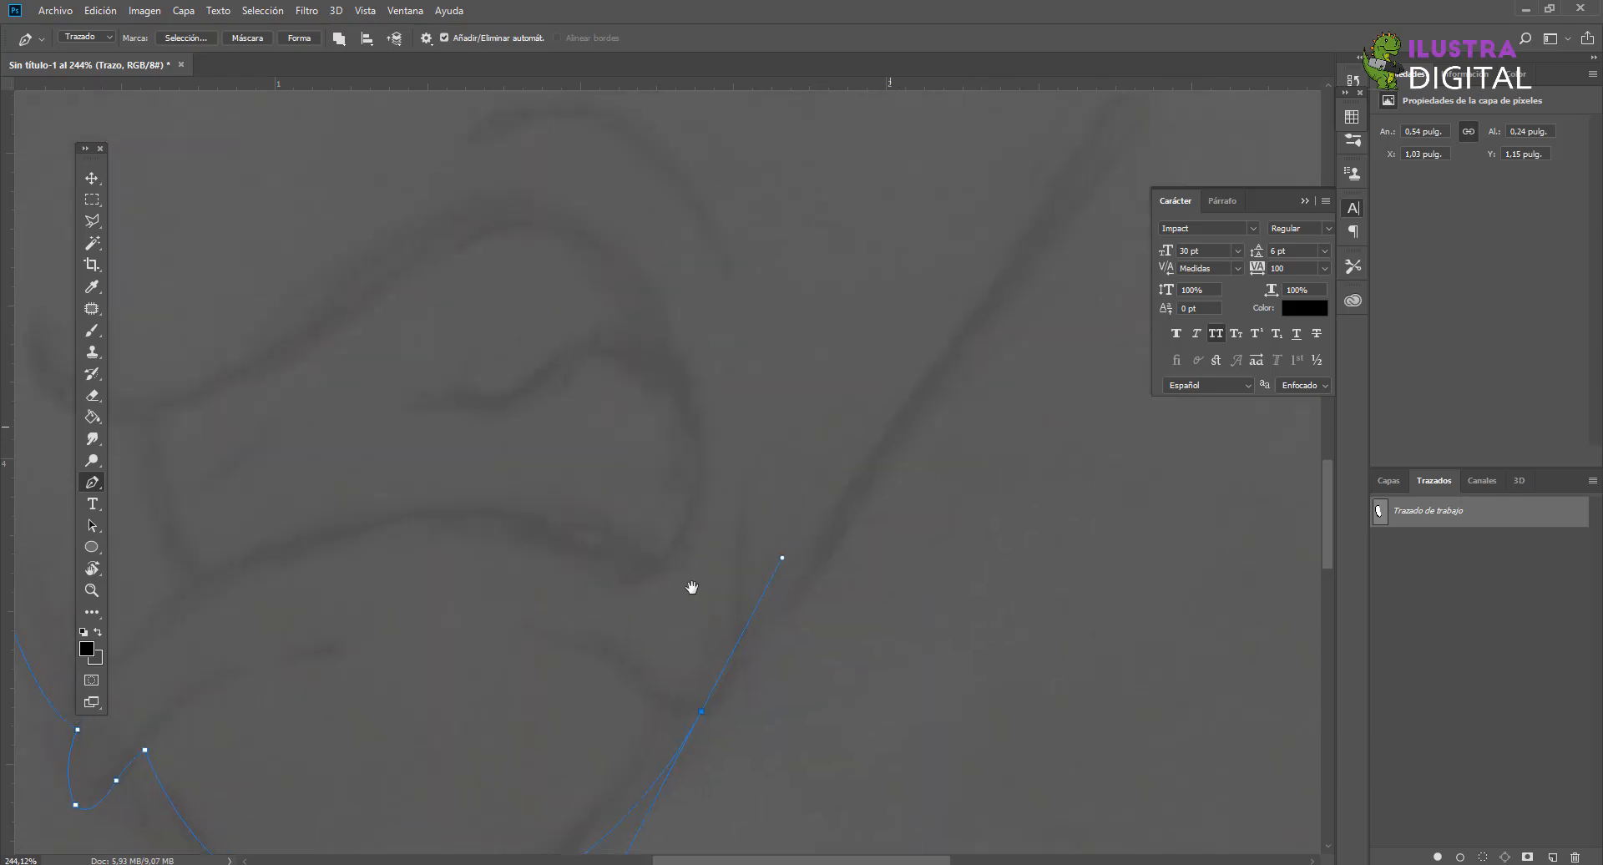
left_click(701, 711, "alt")
Step: Add a short curved segment at the right chin crease, and trace the right jaw up to the cheek
left_click_drag(742, 637, 744, 573)
left_click(742, 637, "alt")
scroll(750, 620, "down", 1)
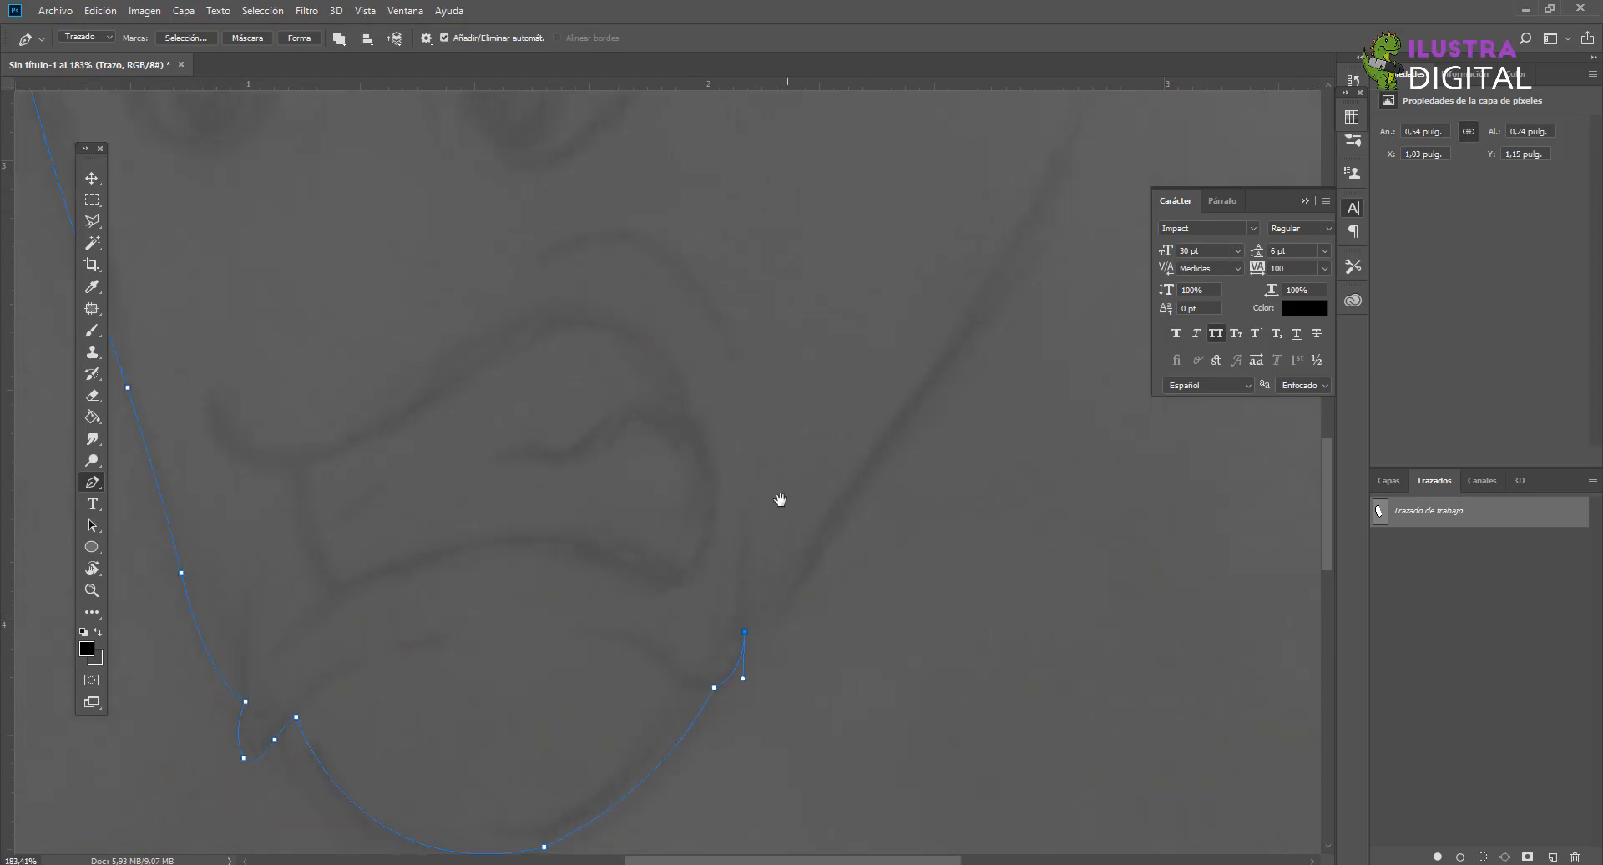
left_click_drag(805, 491, 599, 596)
scroll(600, 596, "down", 3)
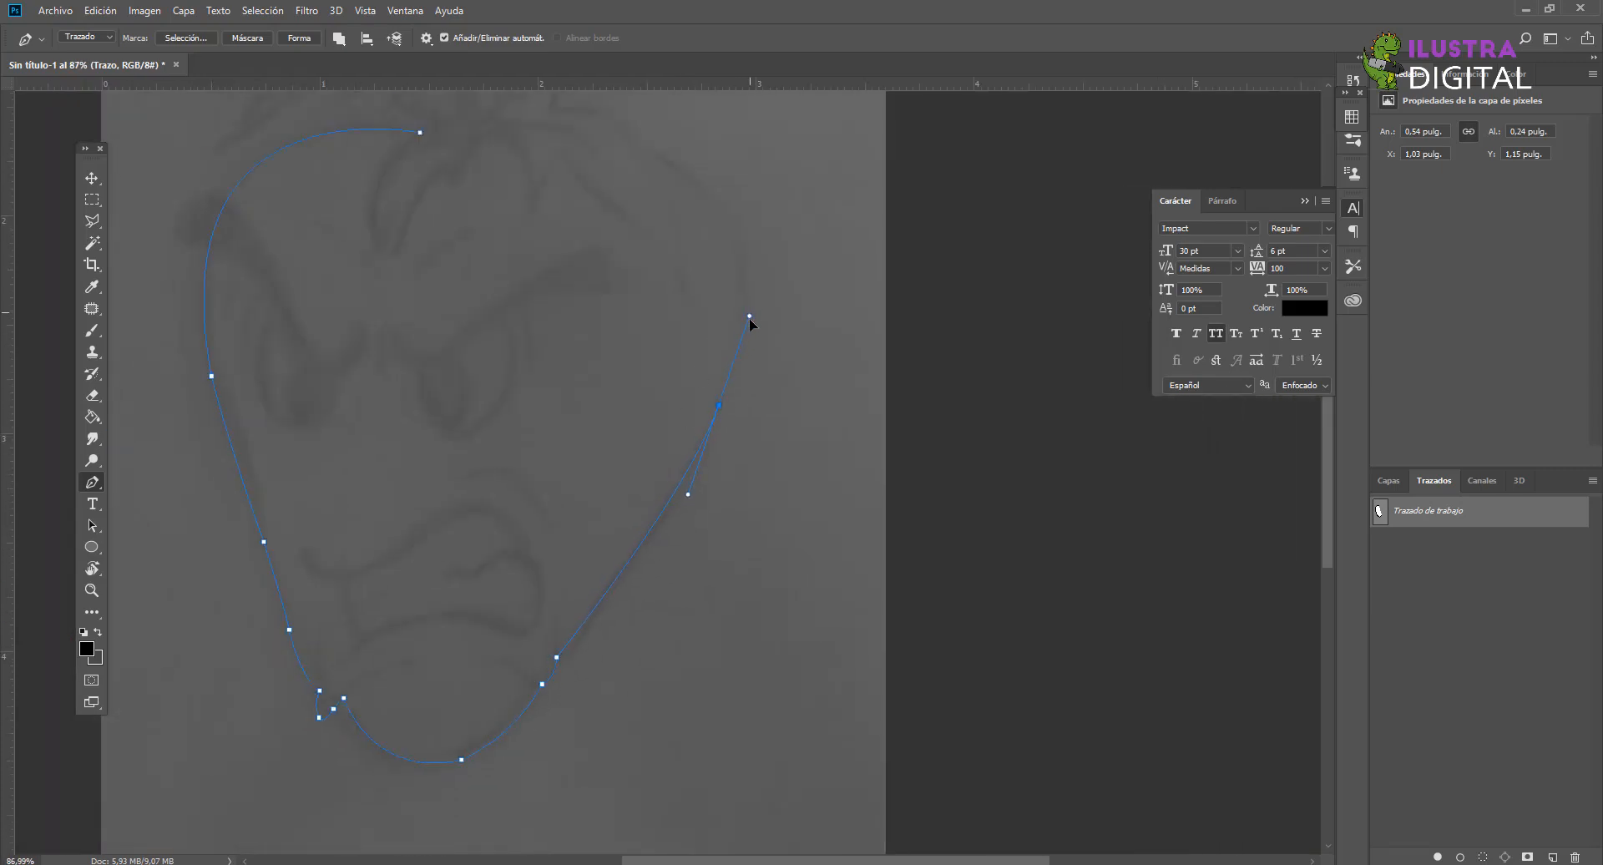
Step: Trace the right side of the head with a curved segment from the cheek up to the hairline
left_click_drag(694, 300, 719, 423)
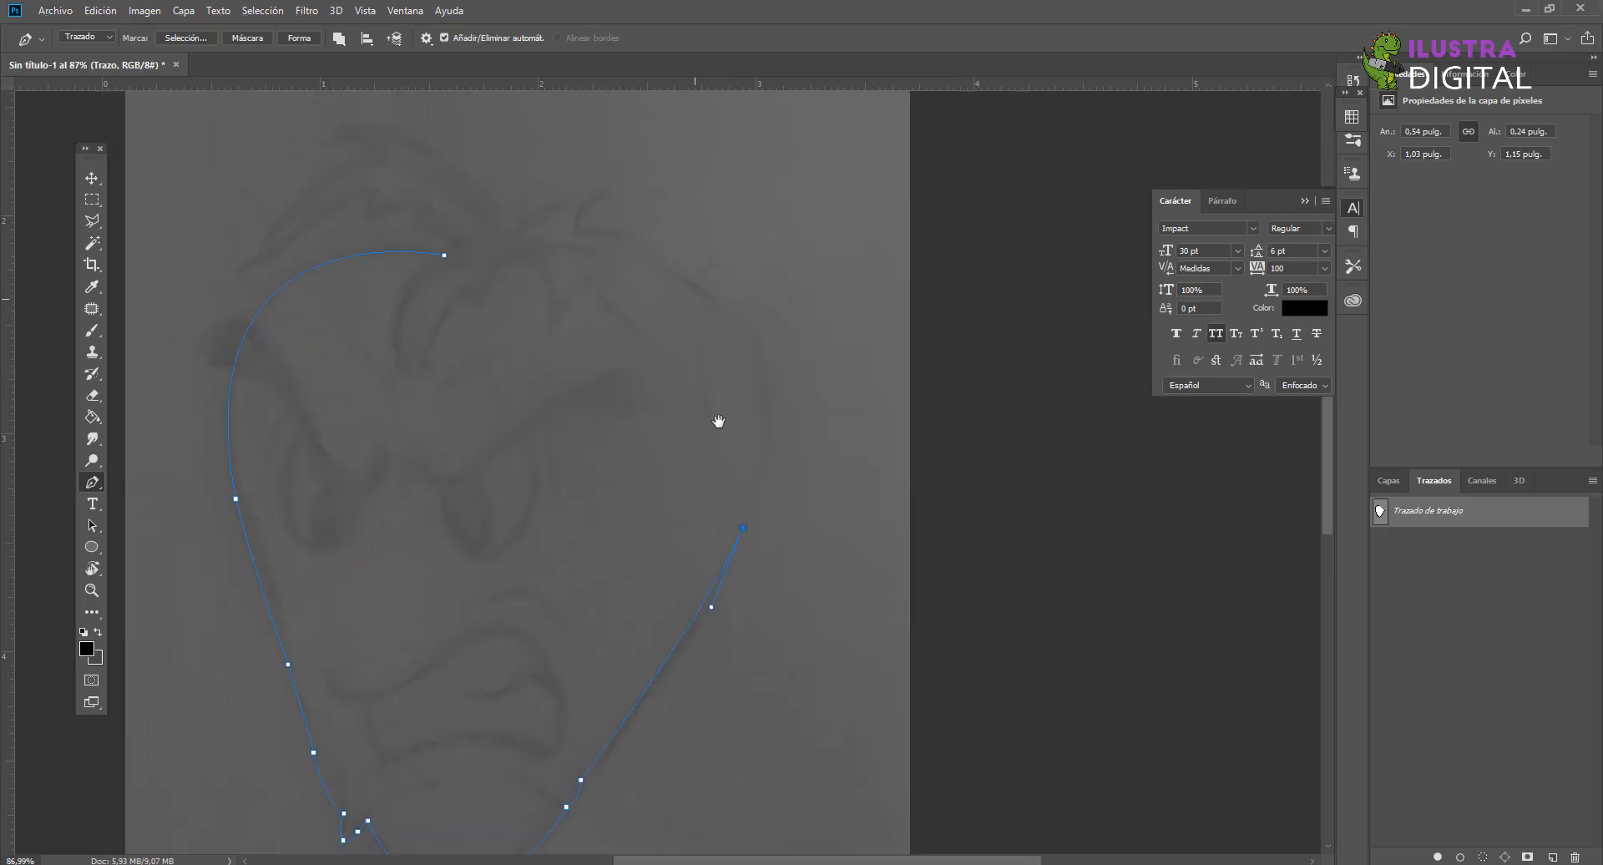
left_click_drag(672, 273, 620, 253)
left_click_drag(527, 221, 524, 218)
scroll(453, 284, "up", 6)
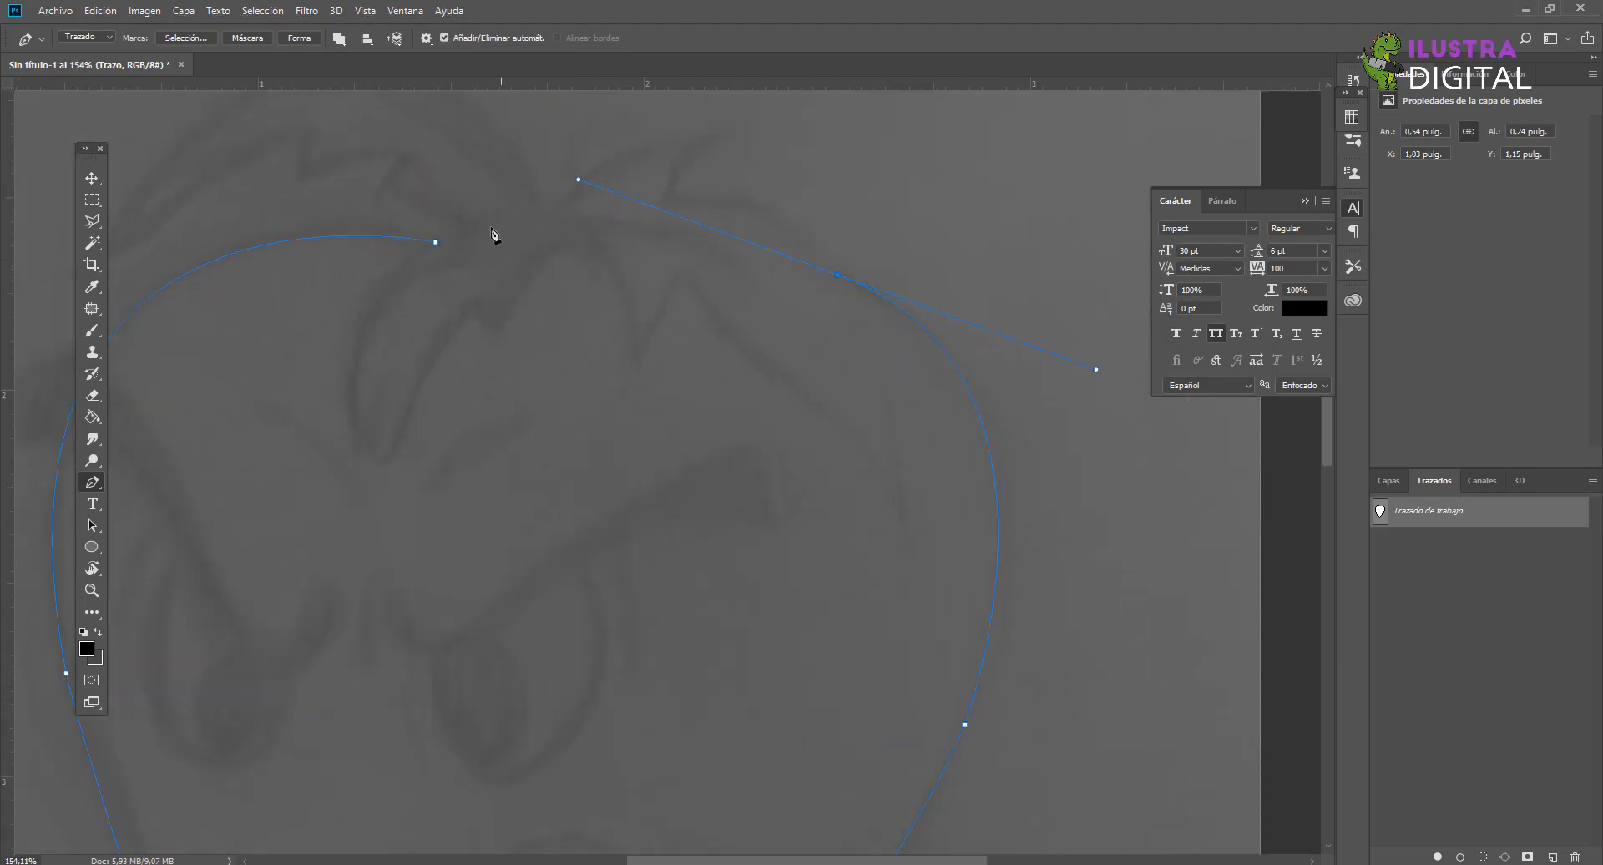
left_click_drag(498, 238, 579, 366)
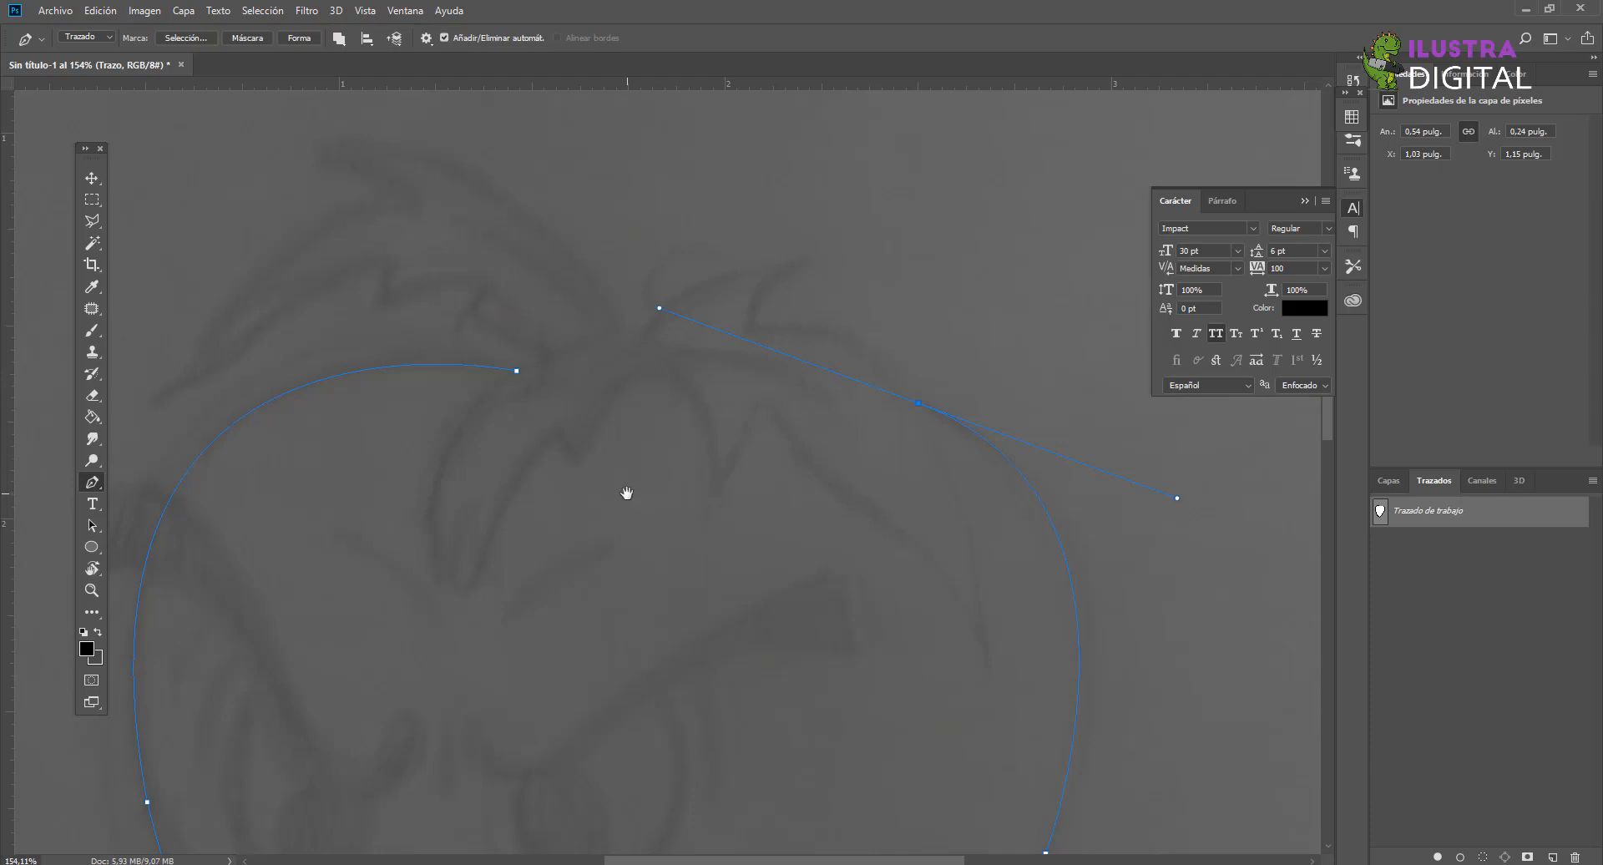
Step: Close the face path by joining the right side of the head to the starting anchor at the hairline
scroll(618, 459, "down", 1)
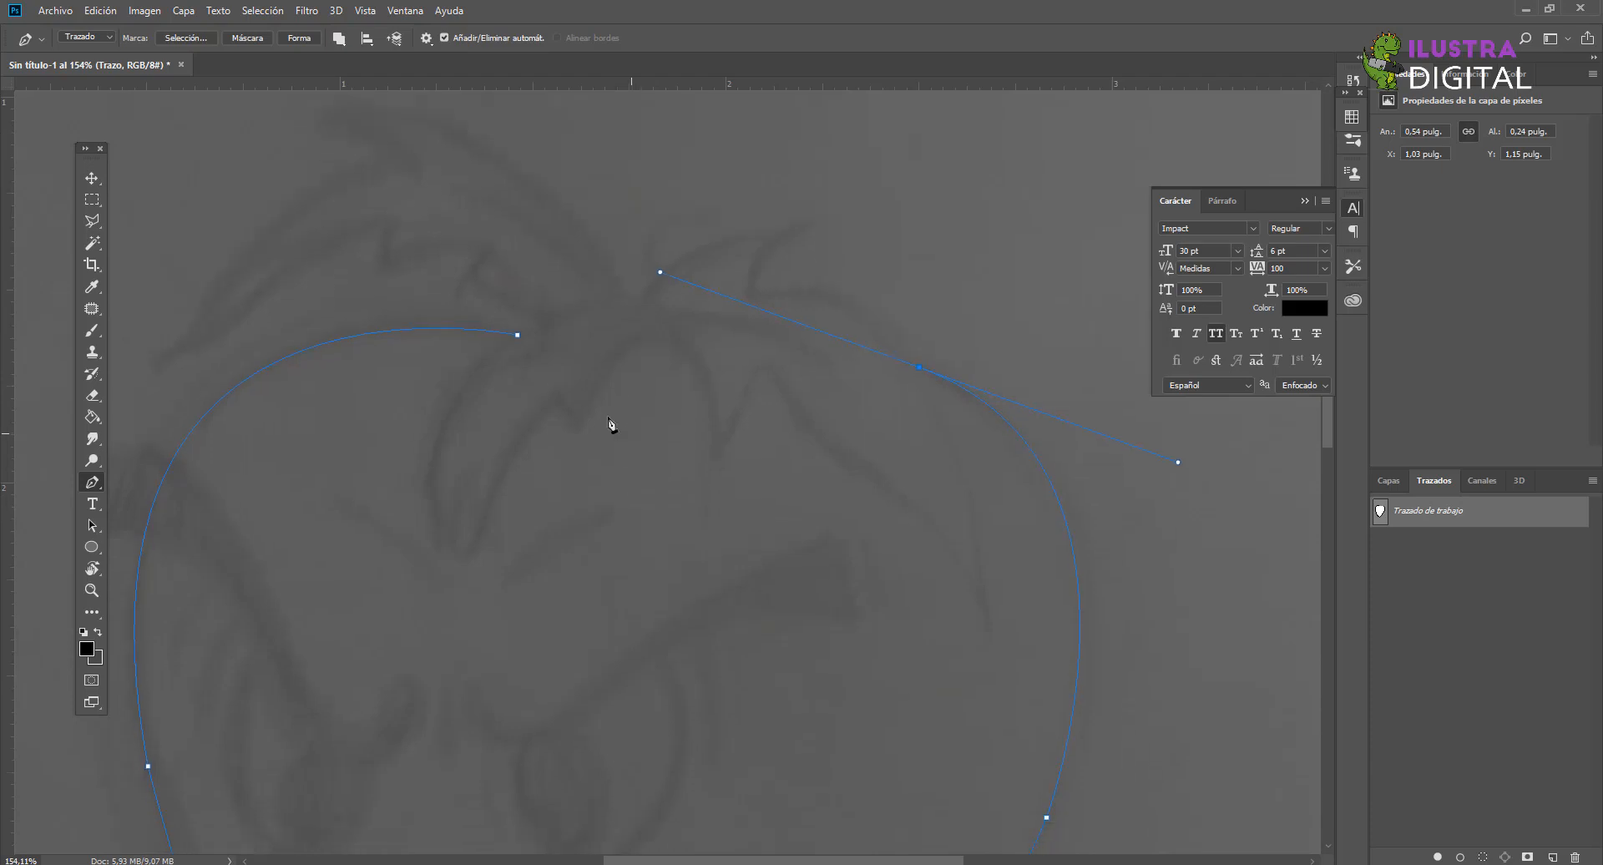
scroll(516, 339, "up", 2)
left_click(520, 337)
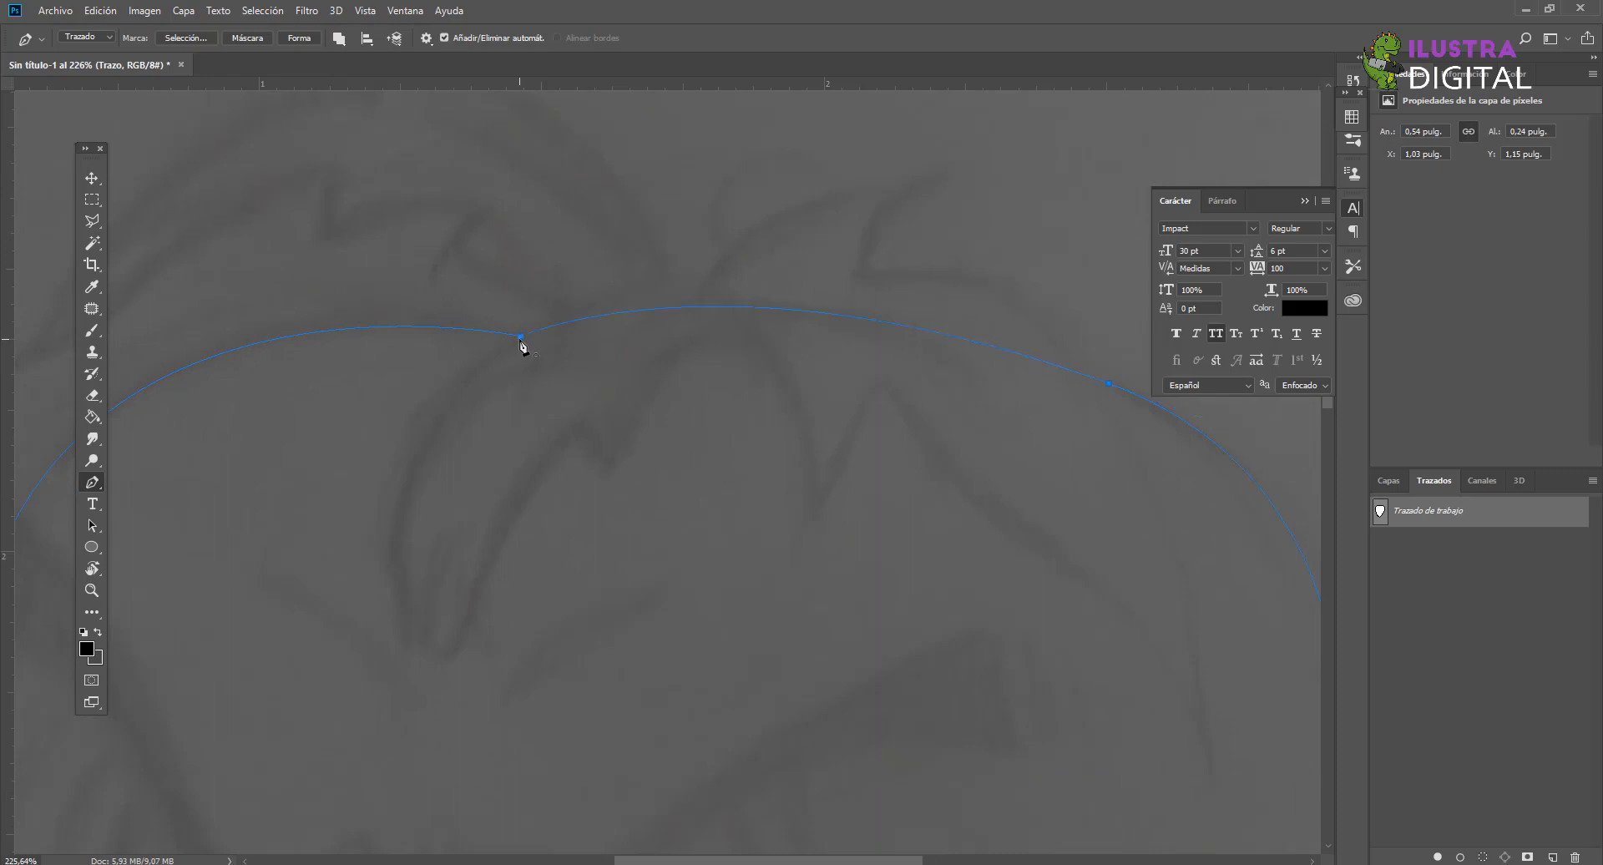
Step: Activate the Brush tool and check its tip size and hardness settings
scroll(673, 433, "down", 3)
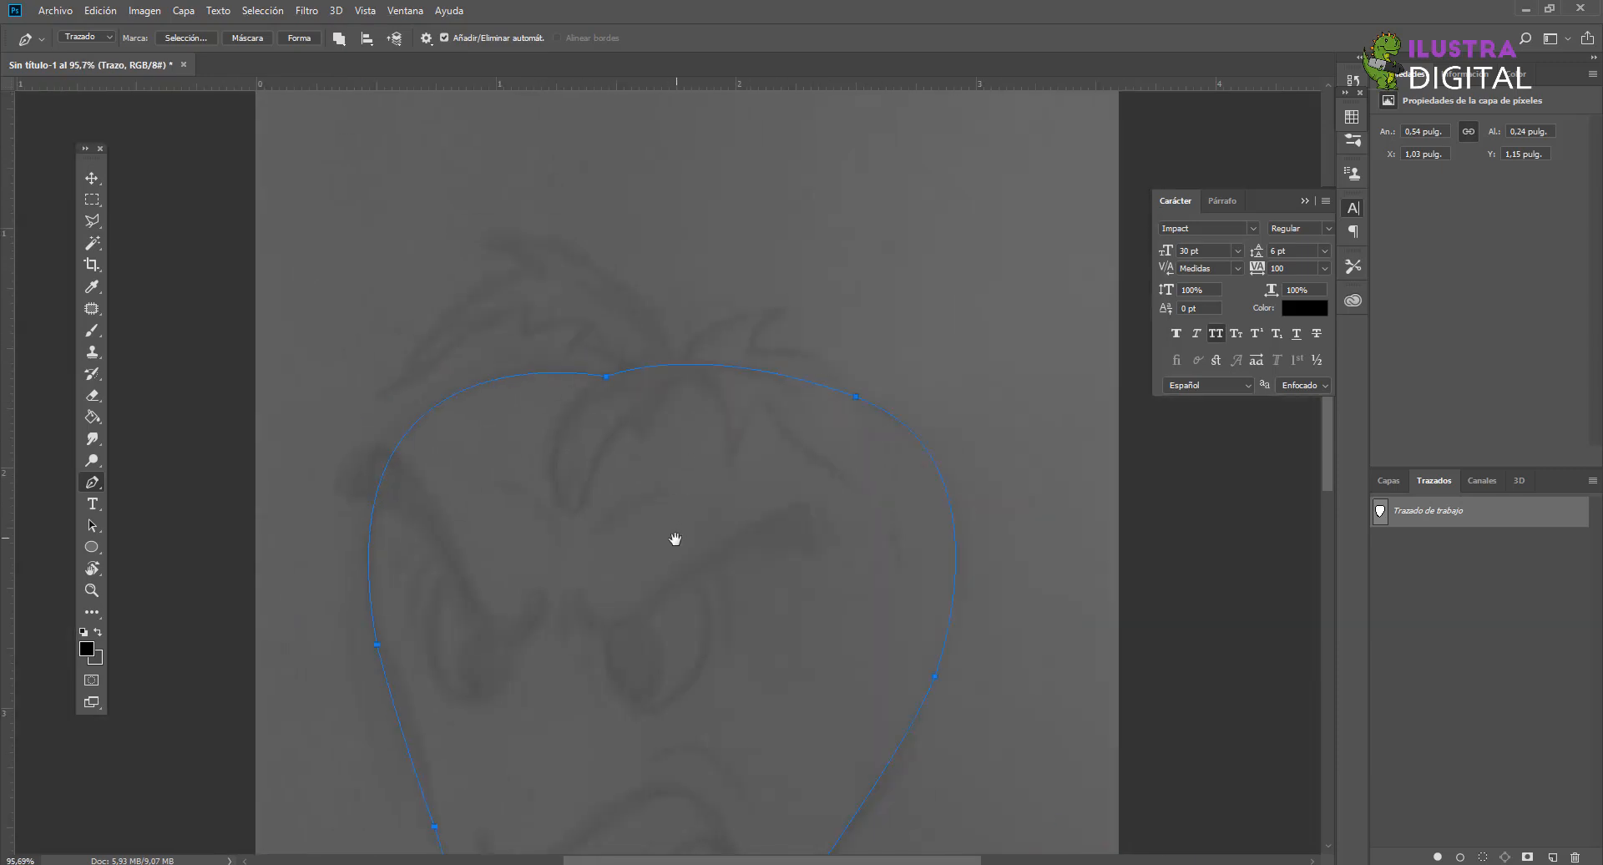
left_click_drag(675, 538, 626, 343)
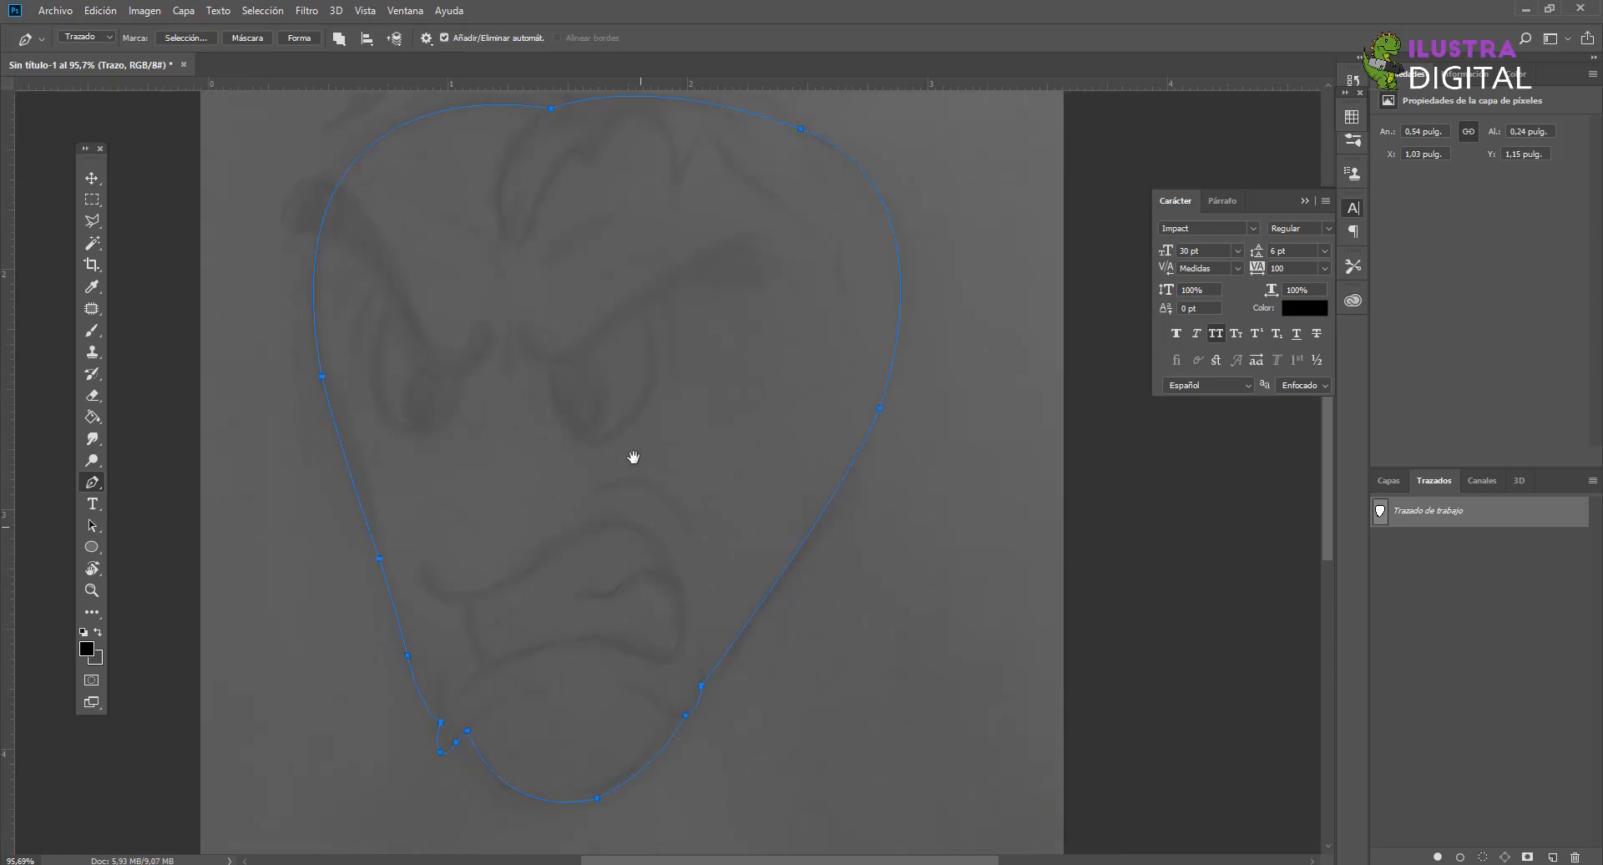
left_click_drag(458, 357, 446, 457)
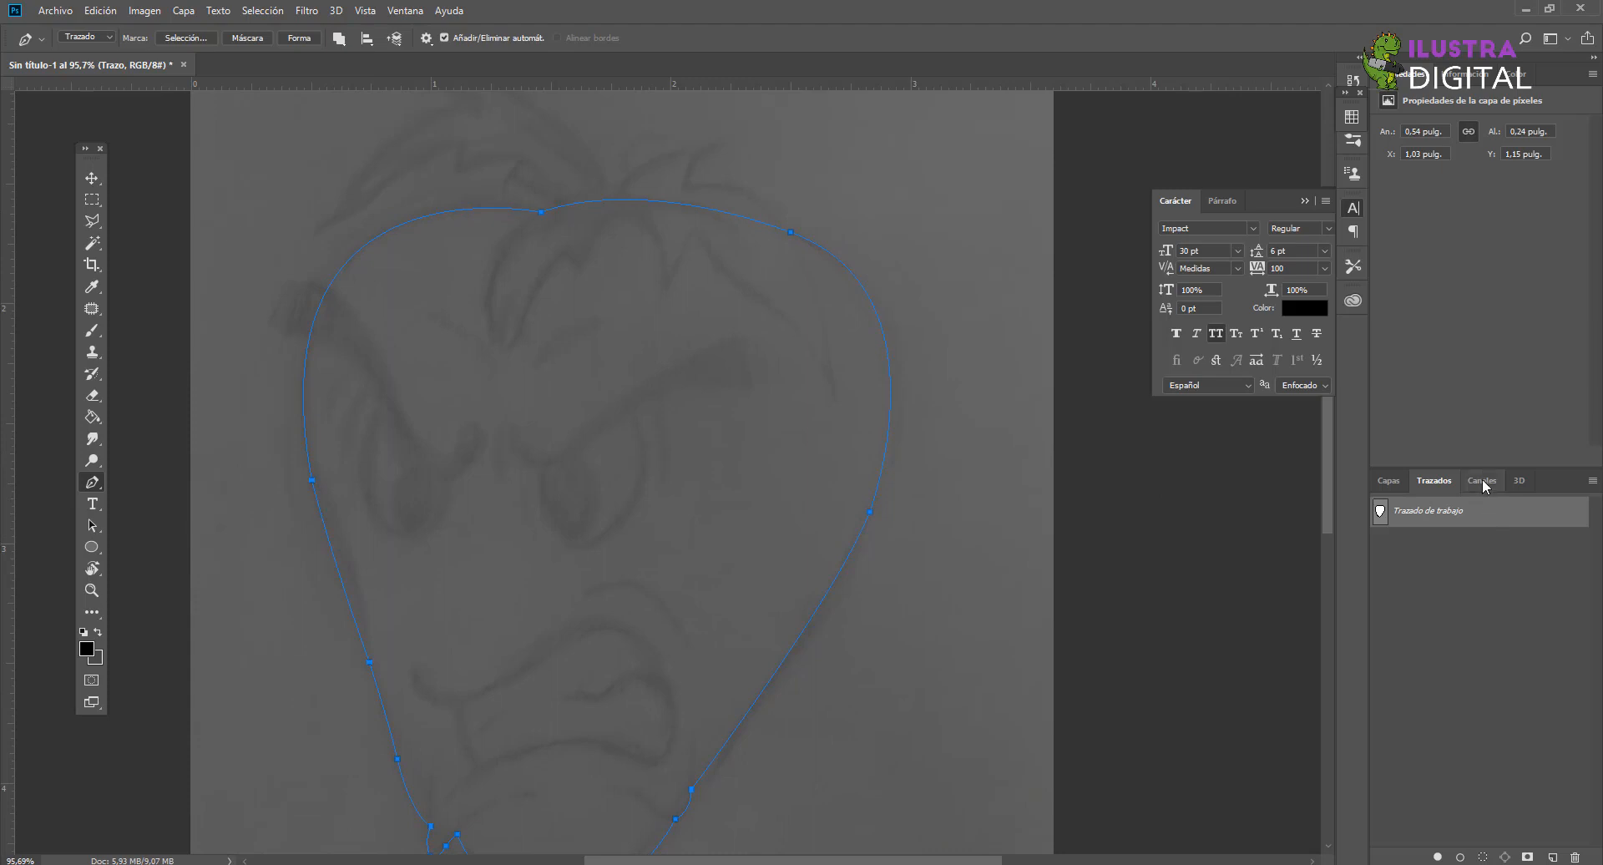
scroll(357, 311, "up", 1)
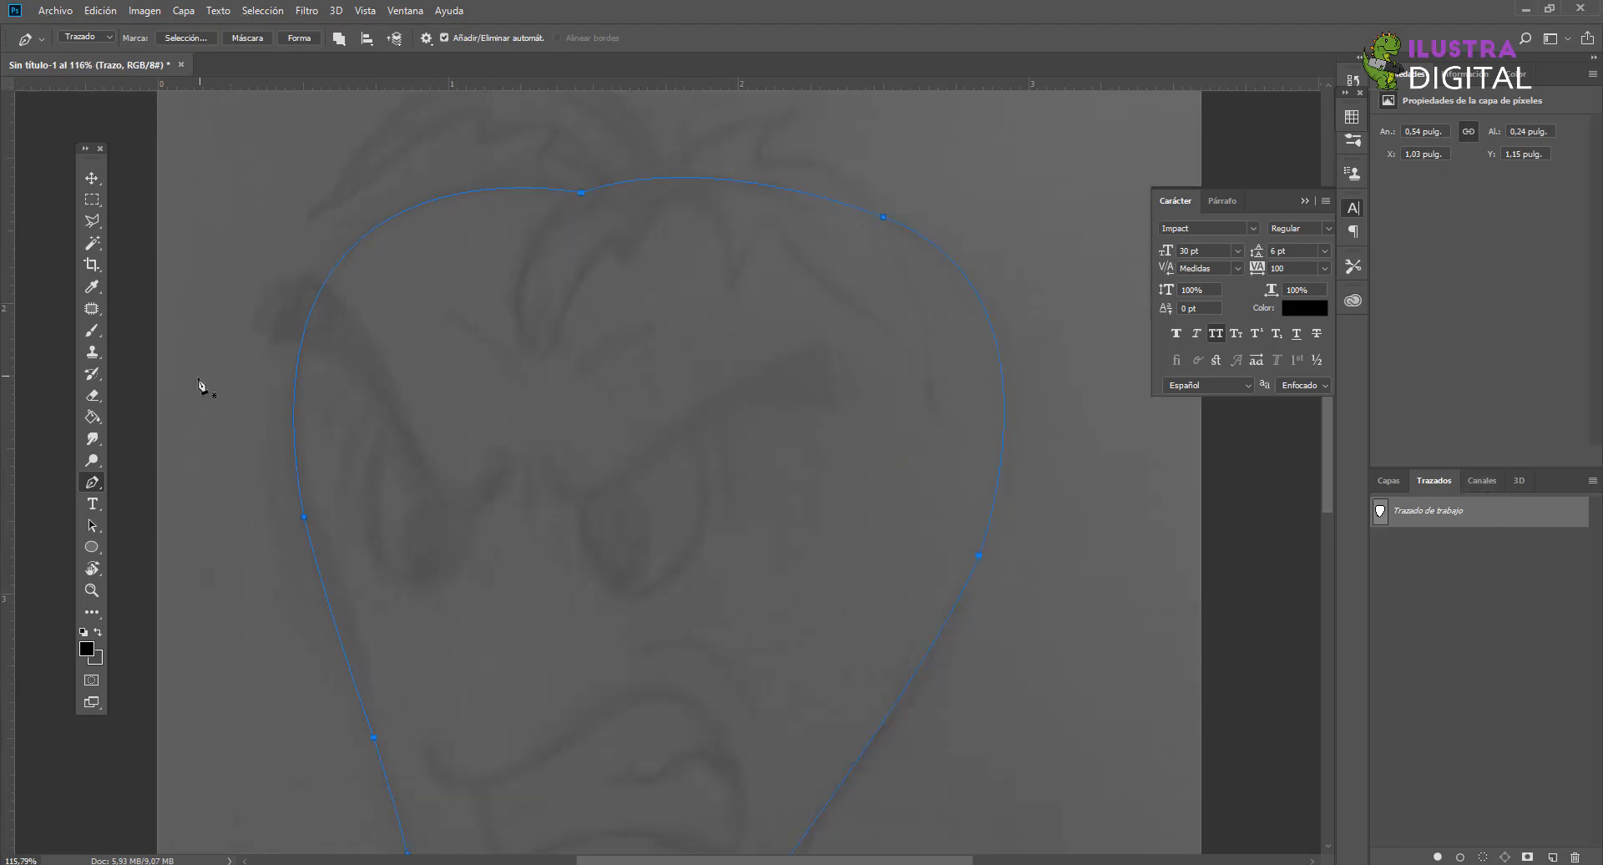
left_click(98, 328)
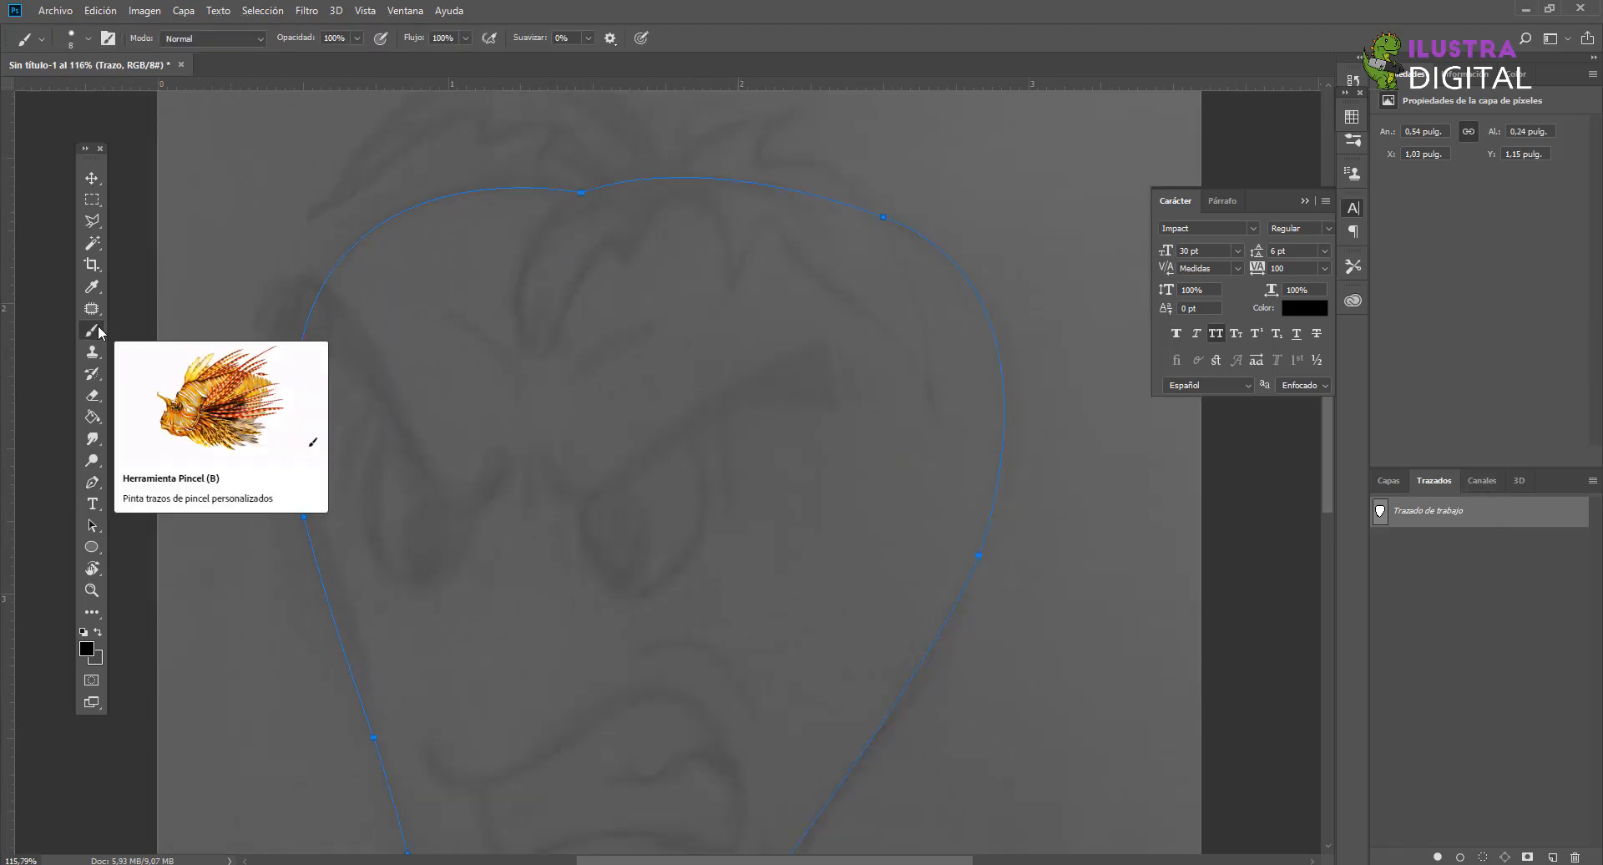
right_click(207, 321)
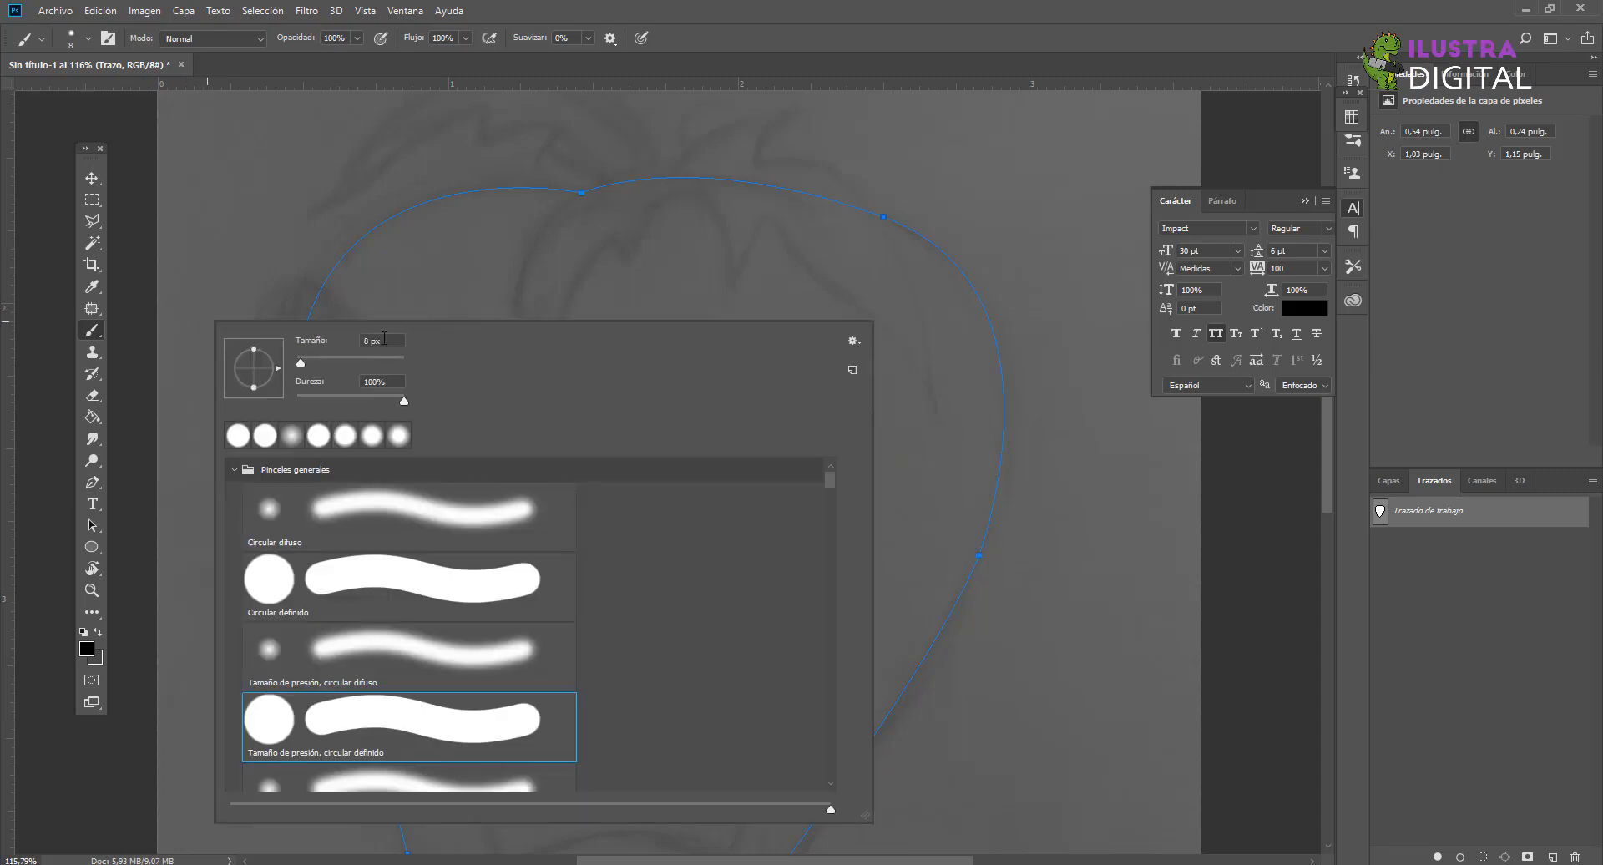
left_click(409, 287)
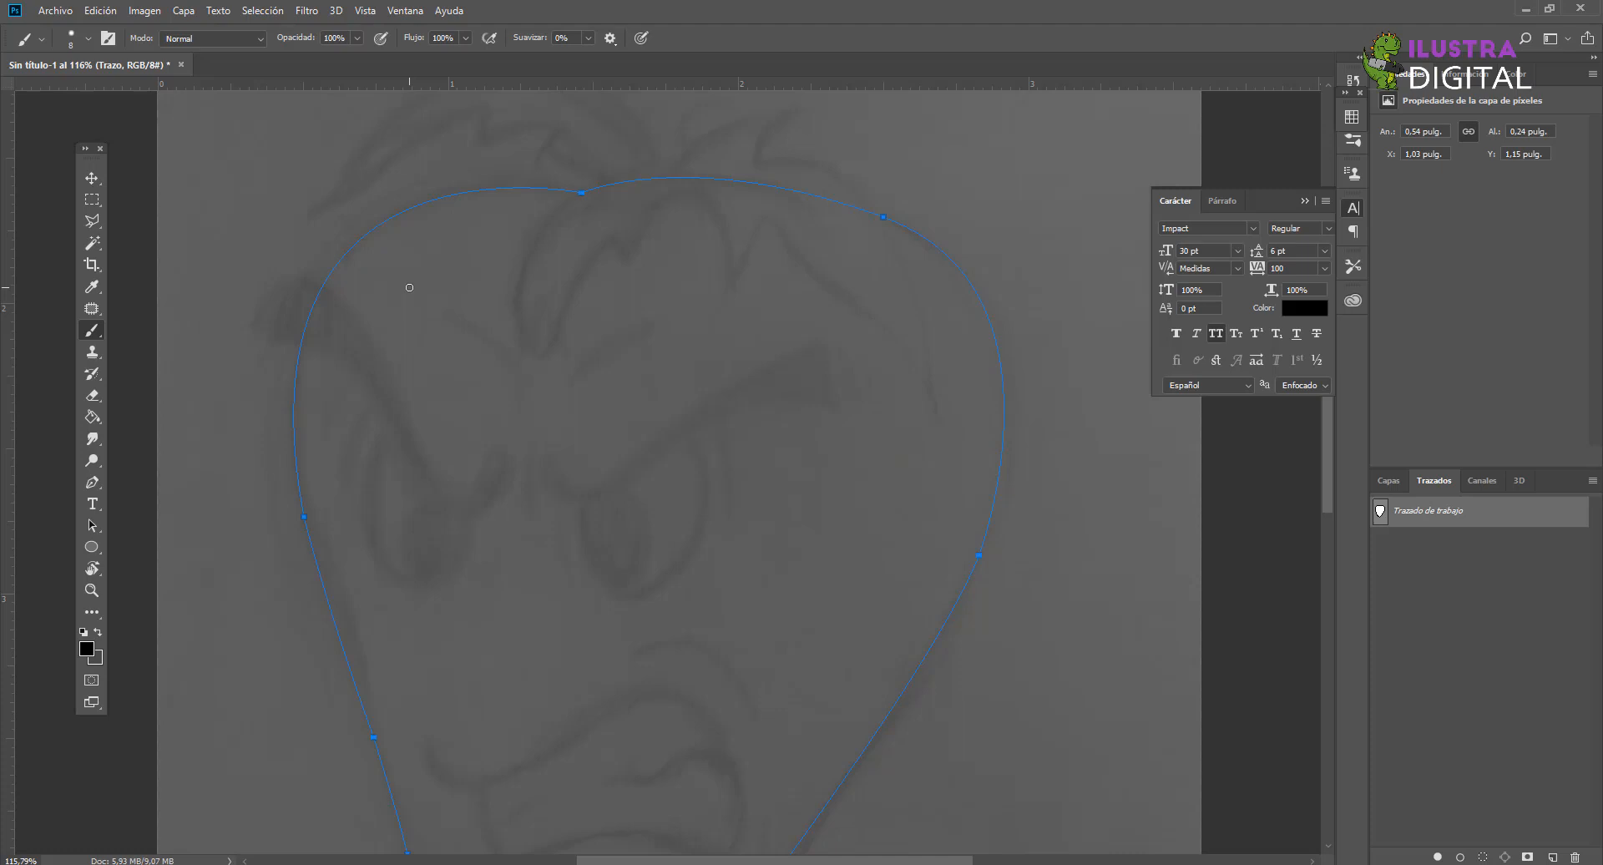
Step: Stroke the face work path with the Pencil (Lápiz), leaving Simulate Pressure (Simular presión) off
right_click(1425, 528)
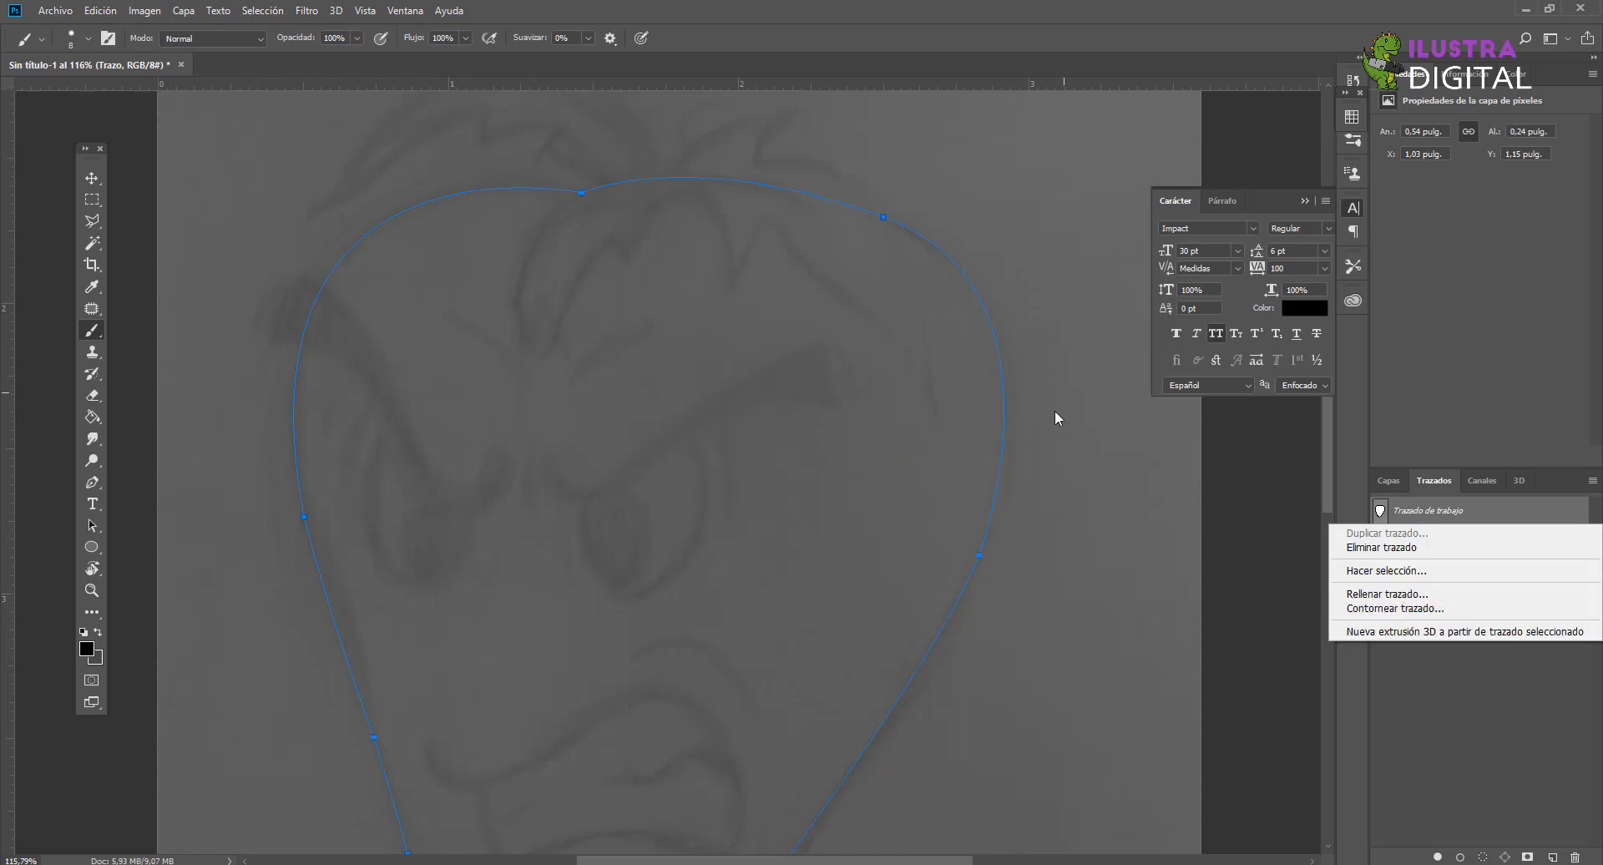
left_click(1383, 609)
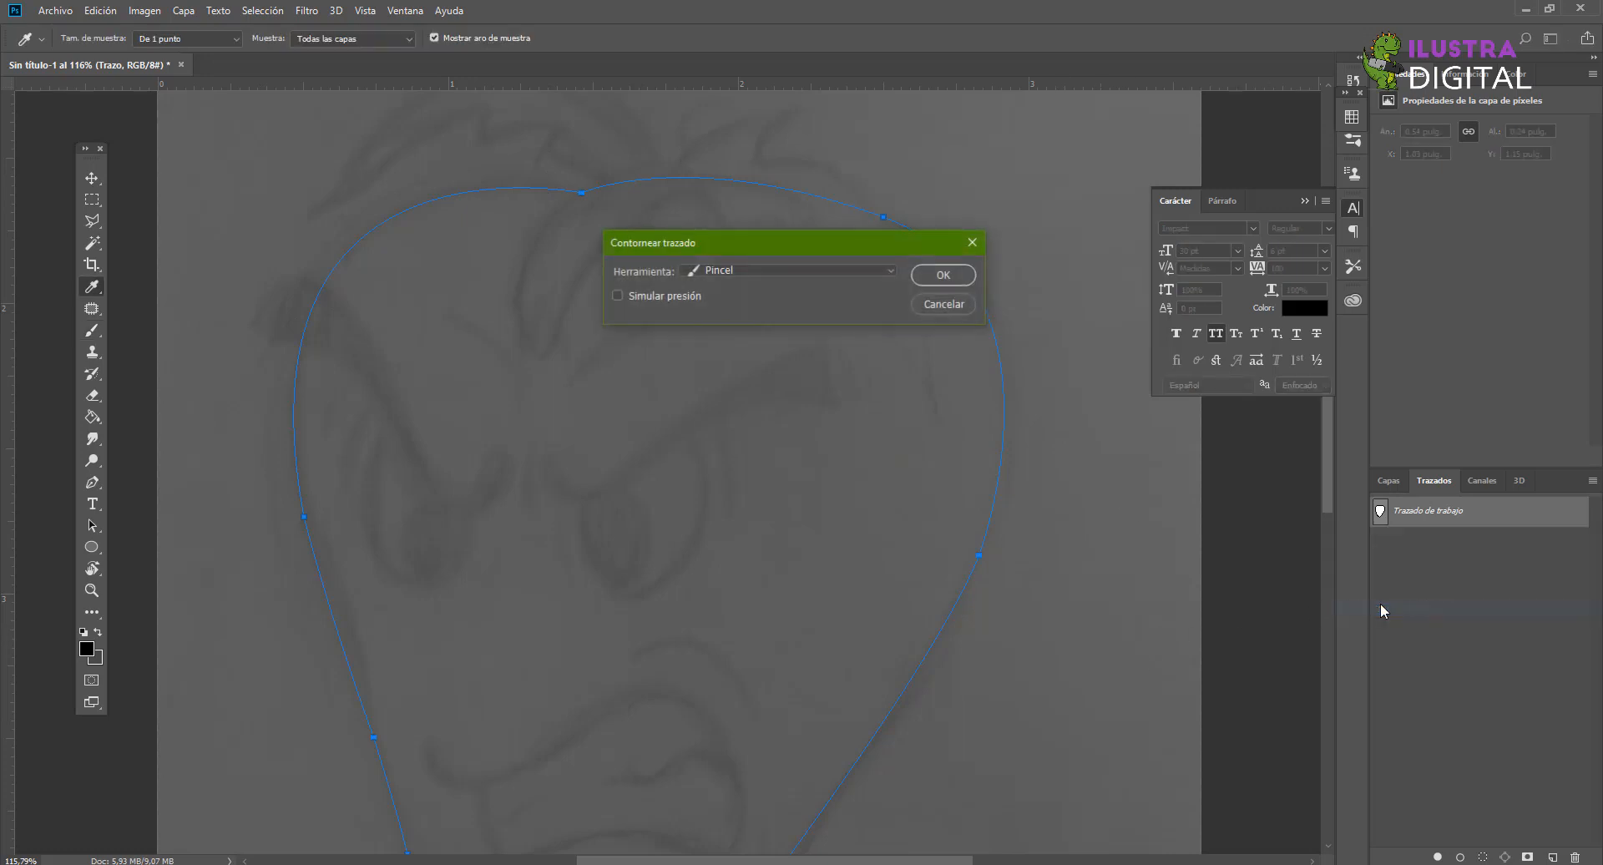
left_click(692, 270)
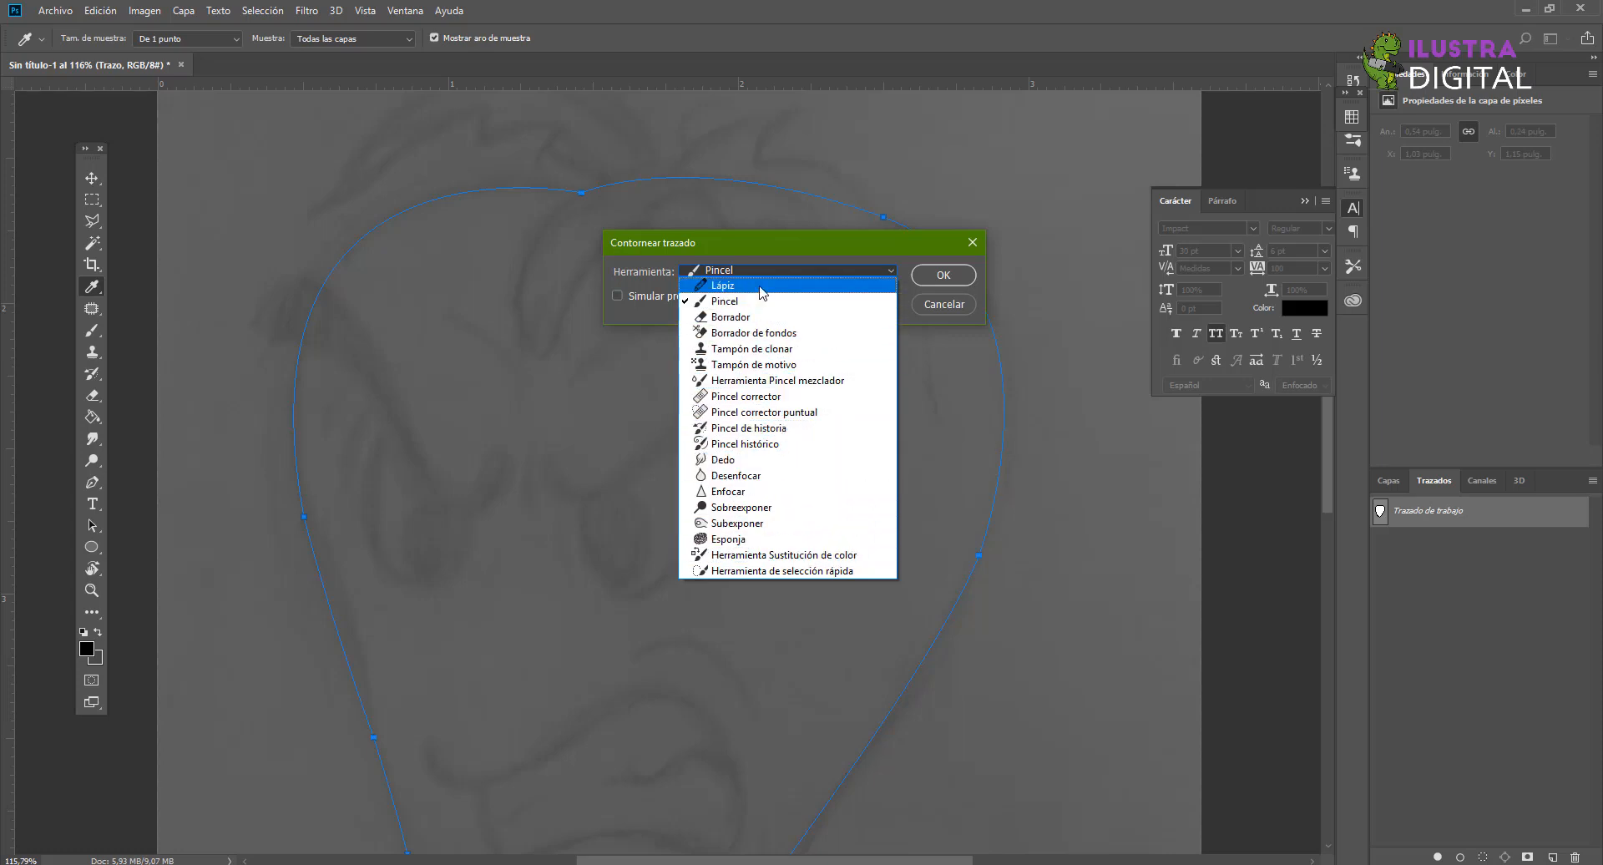
left_click(762, 286)
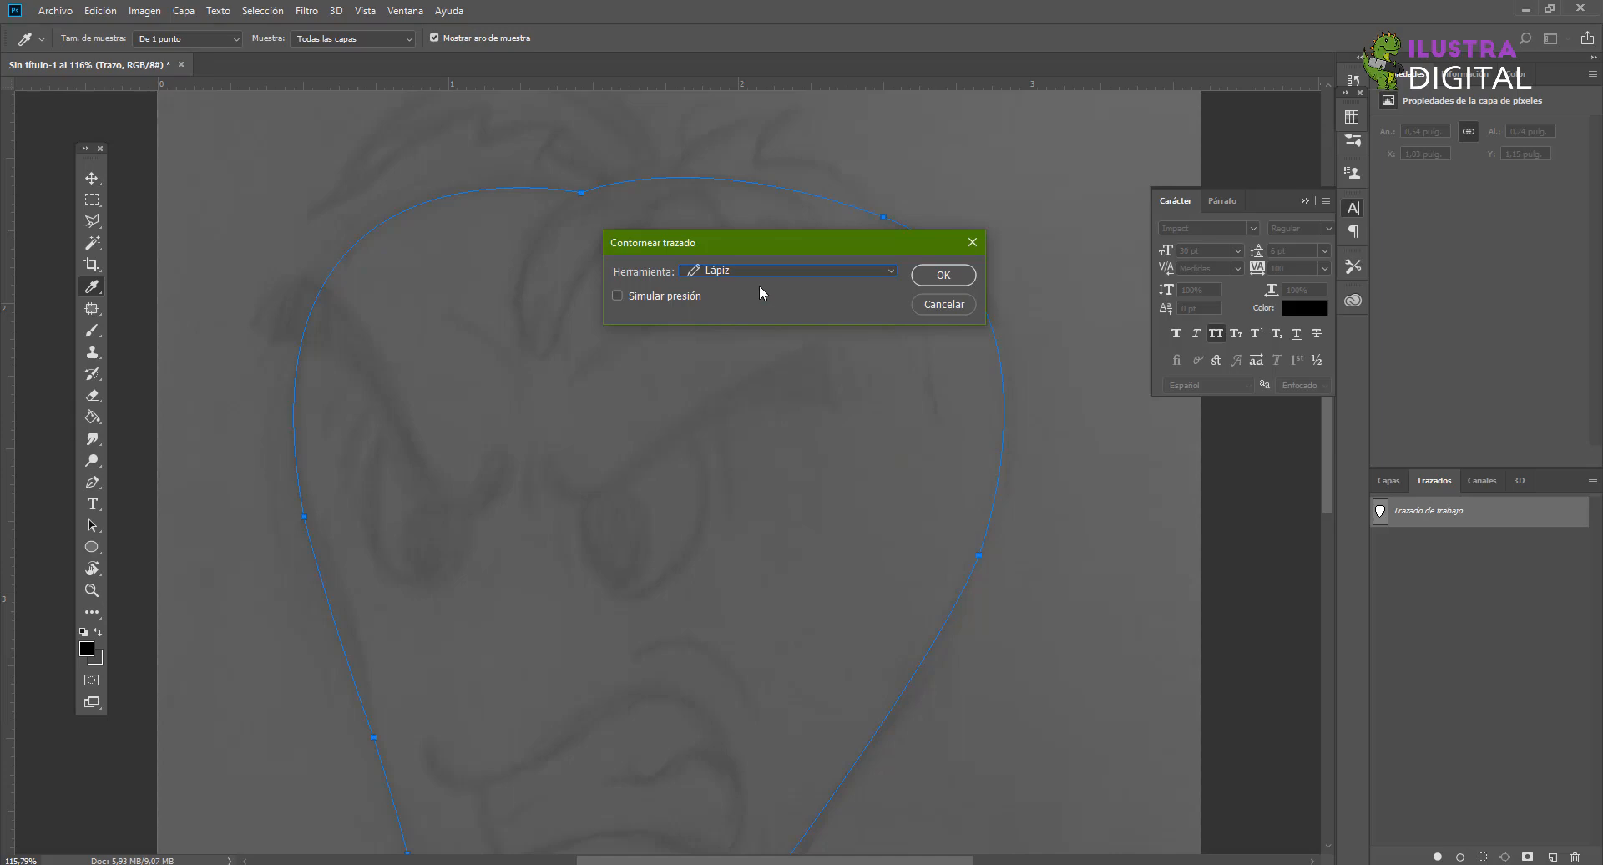
left_click(960, 271)
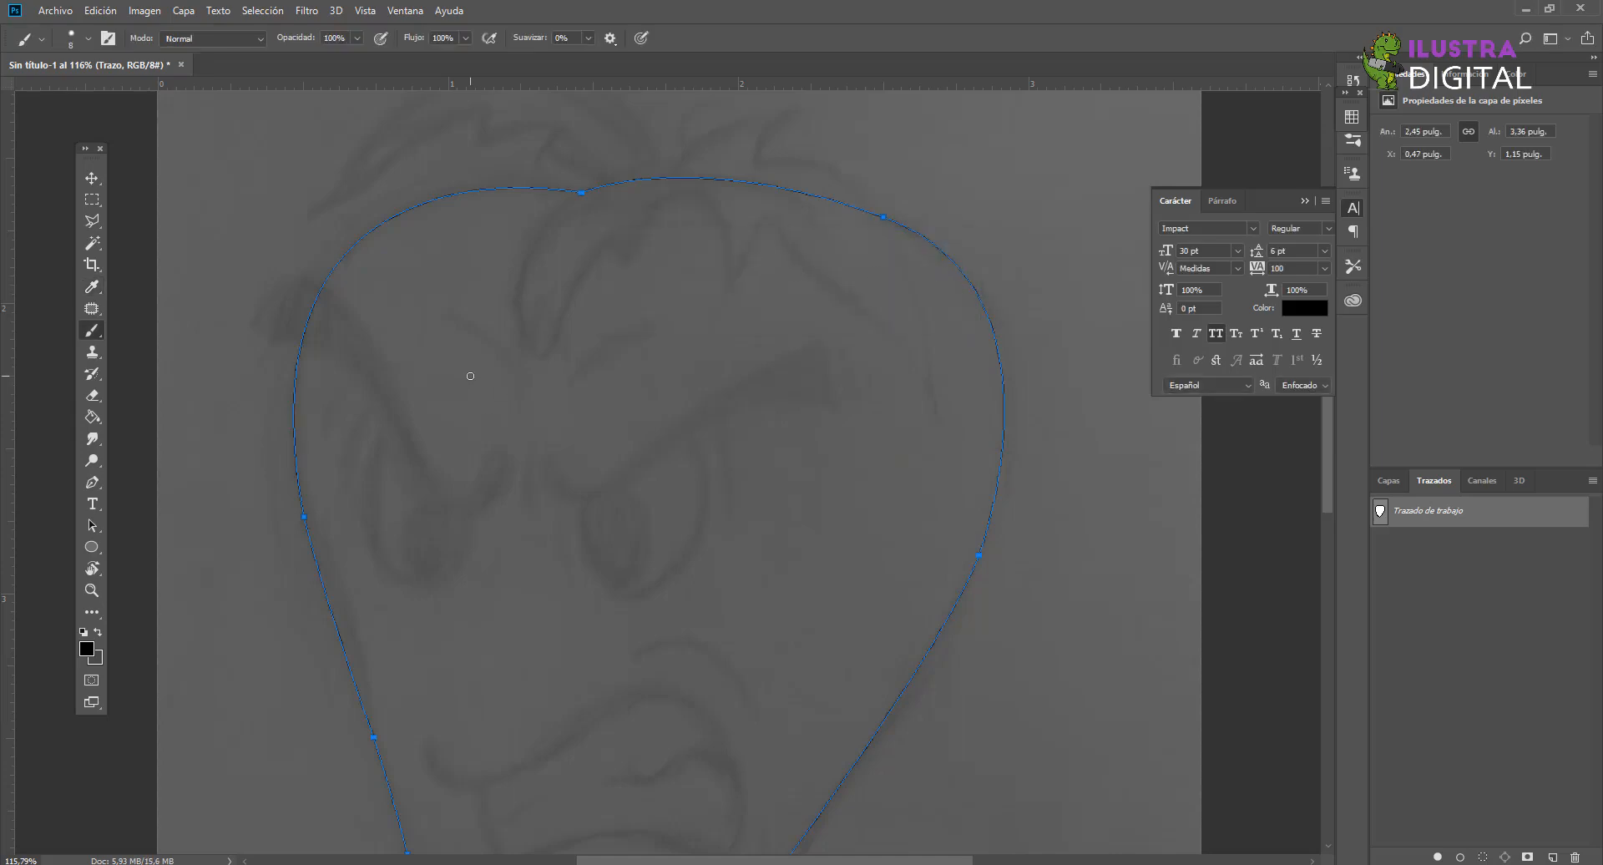
Step: Examine the pencil stroke along the top and sides of the head
scroll(554, 161, "up", 3)
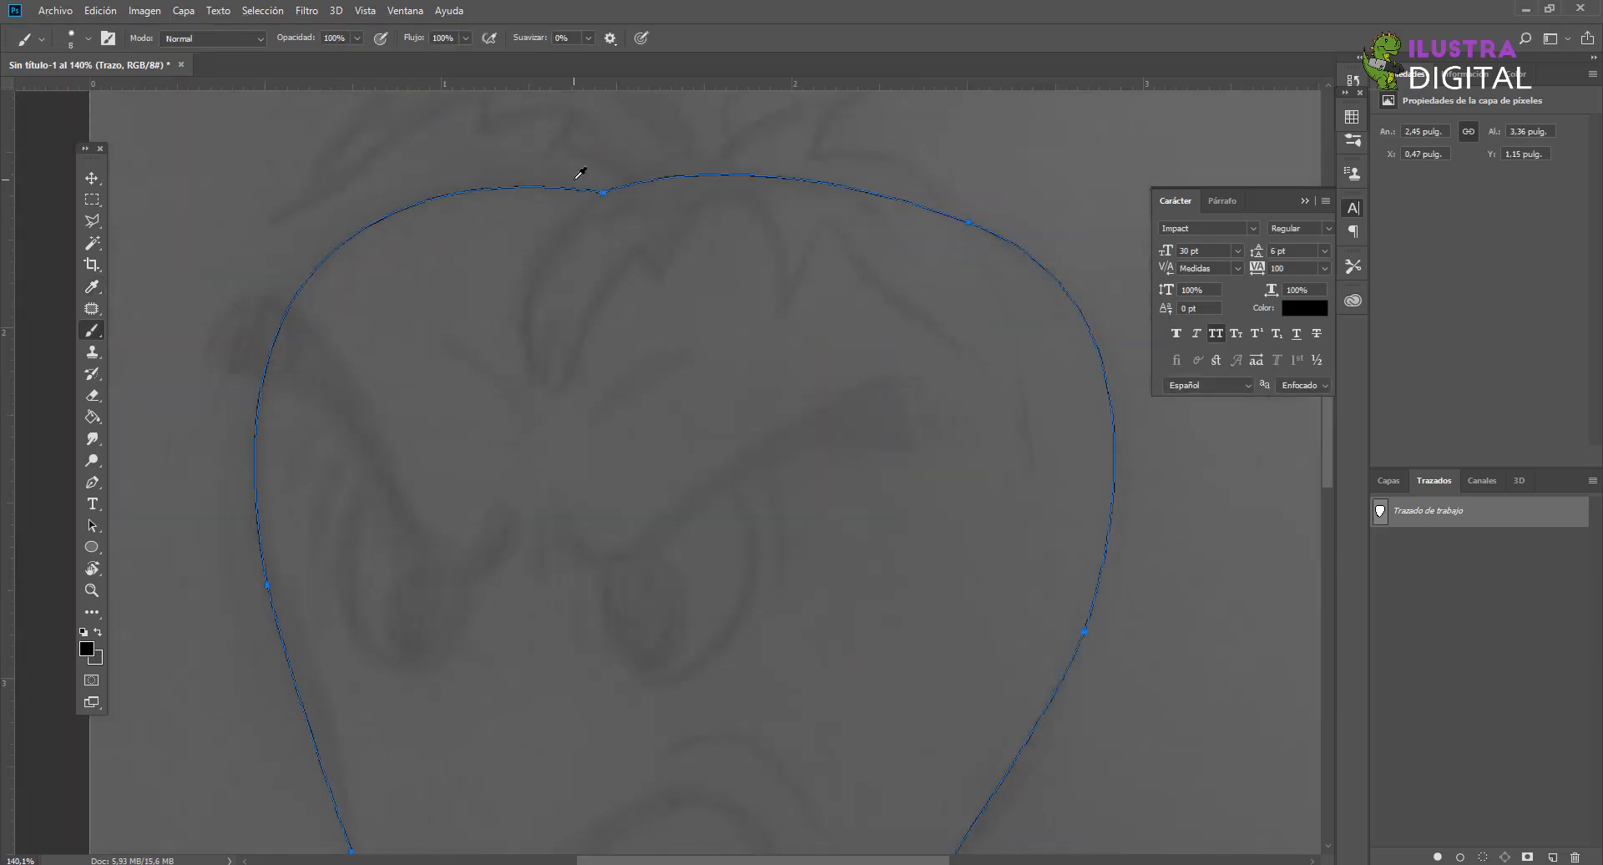
scroll(574, 179, "down", 3)
scroll(664, 240, "up", 3)
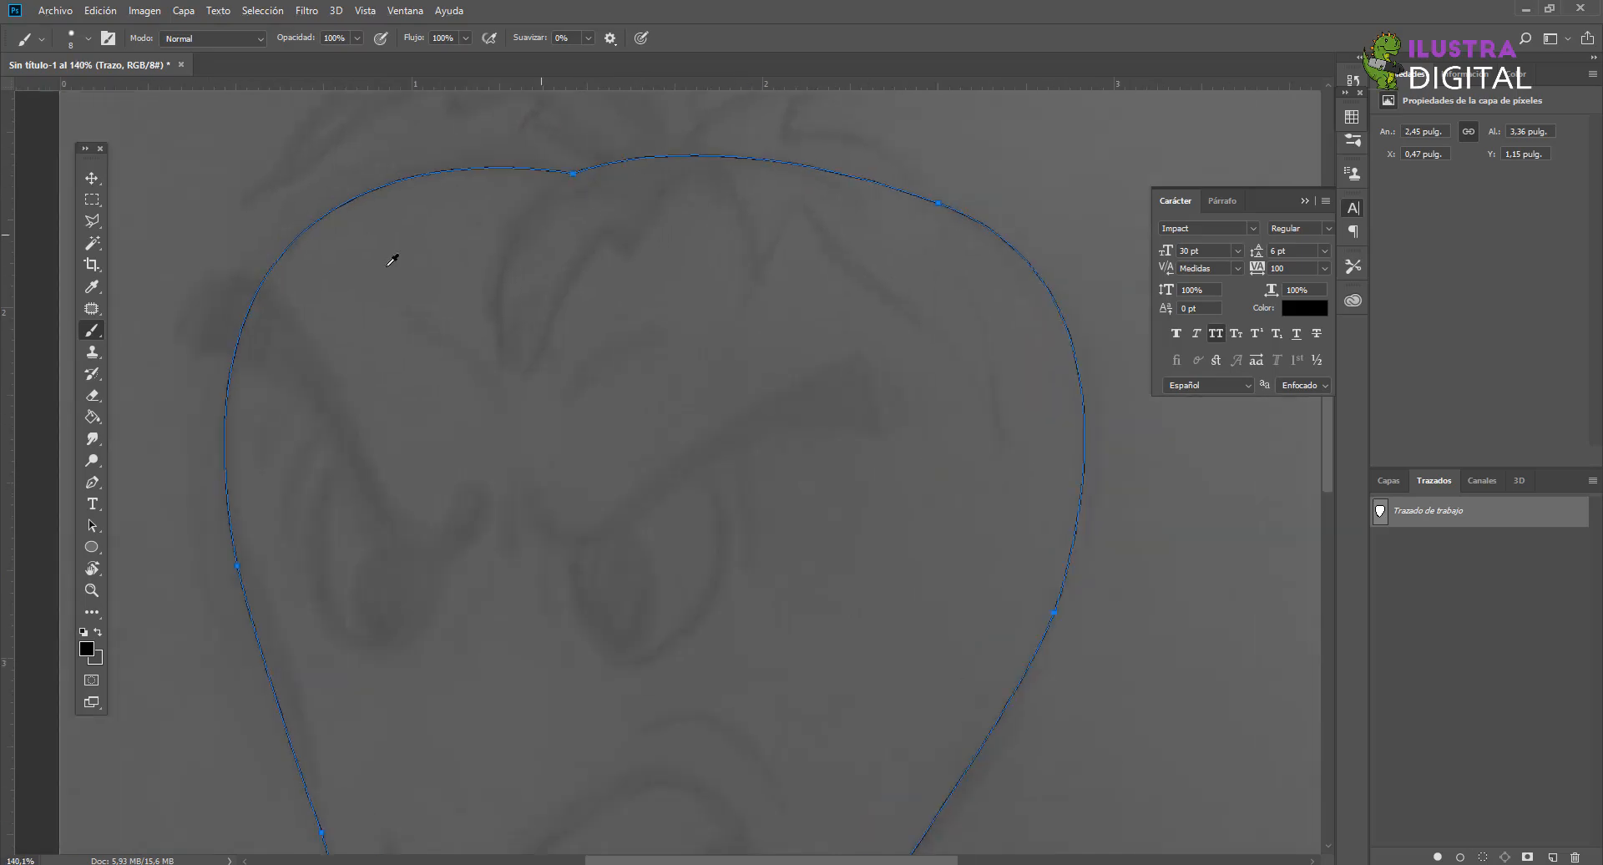
scroll(392, 260, "up", 7)
left_click_drag(409, 214, 430, 408)
scroll(774, 227, "up", 5)
scroll(748, 311, "down", 11)
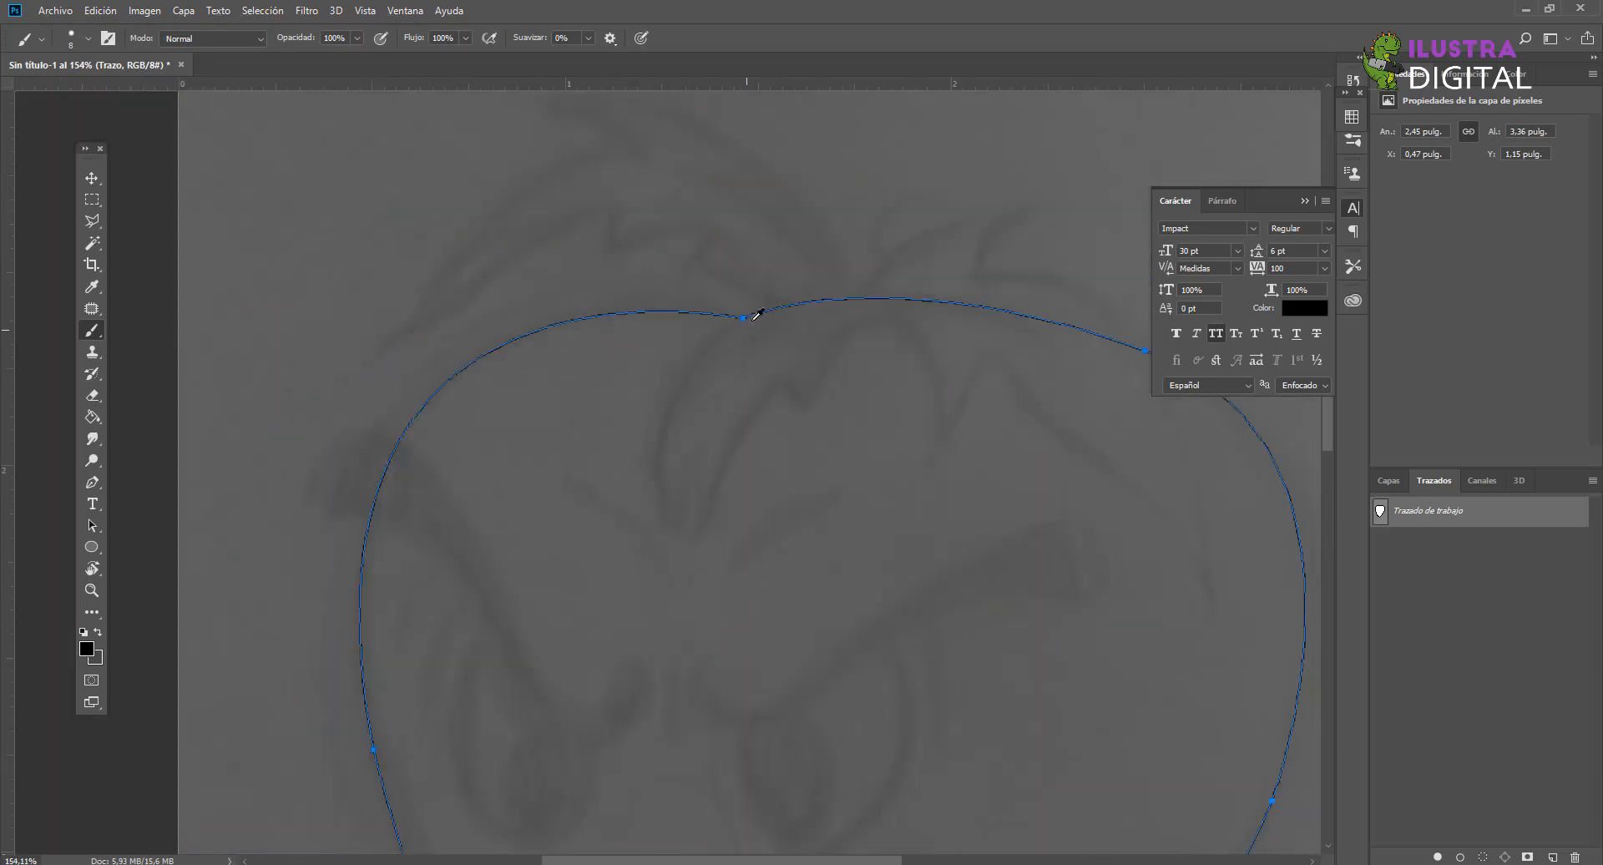
scroll(757, 314, "down", 5)
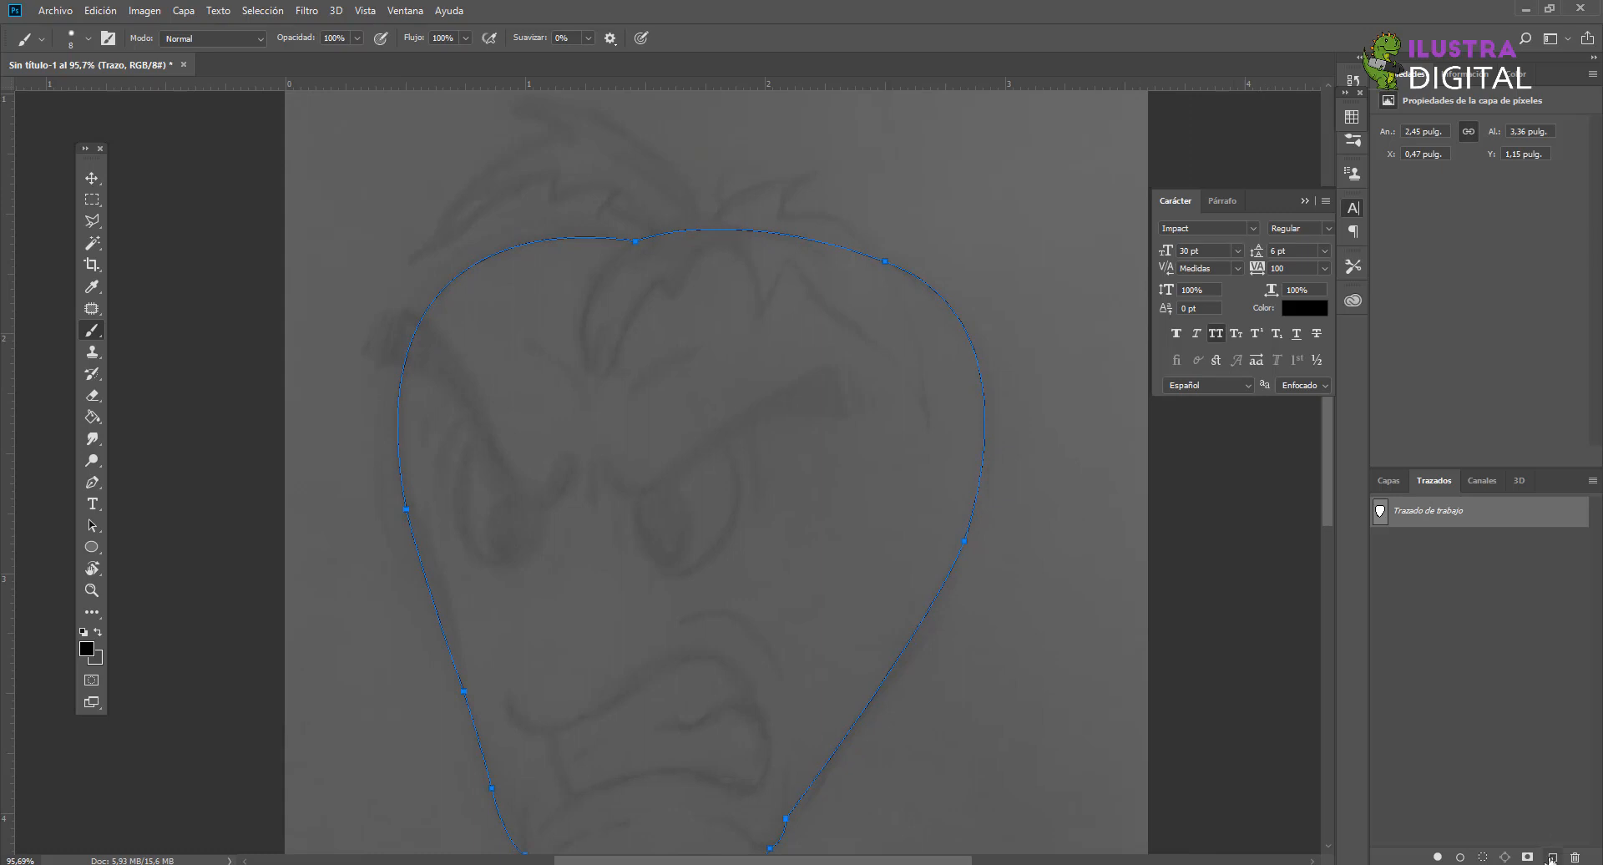
Step: Create a new empty path so the work path is hidden, and examine the pencil line around the whole face
left_click(1551, 858)
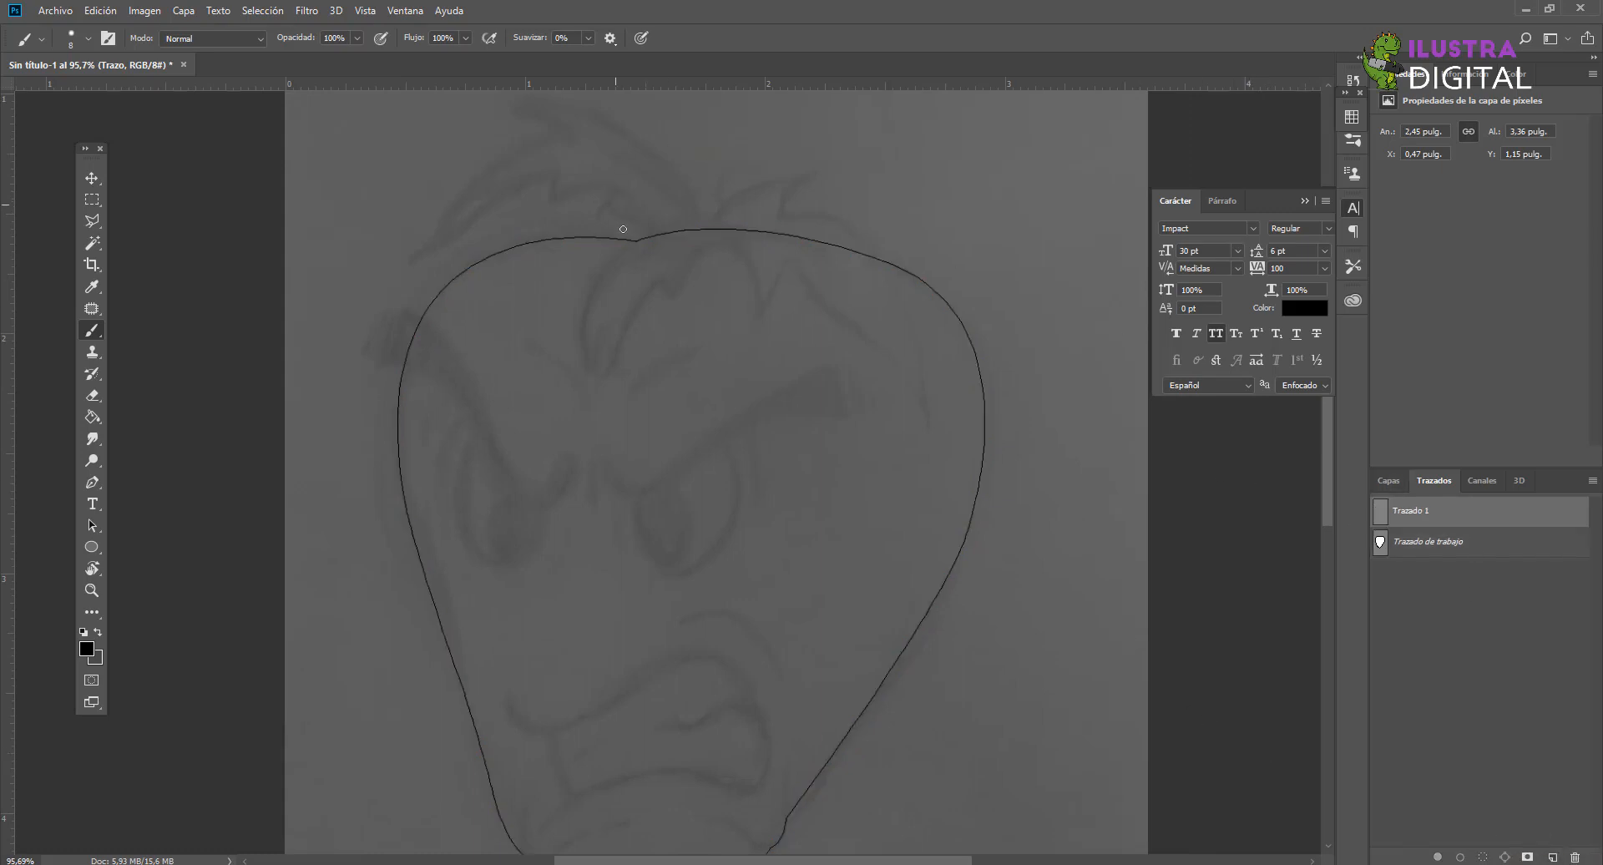
scroll(724, 395, "down", 2)
scroll(609, 539, "up", 3)
scroll(619, 601, "down", 2)
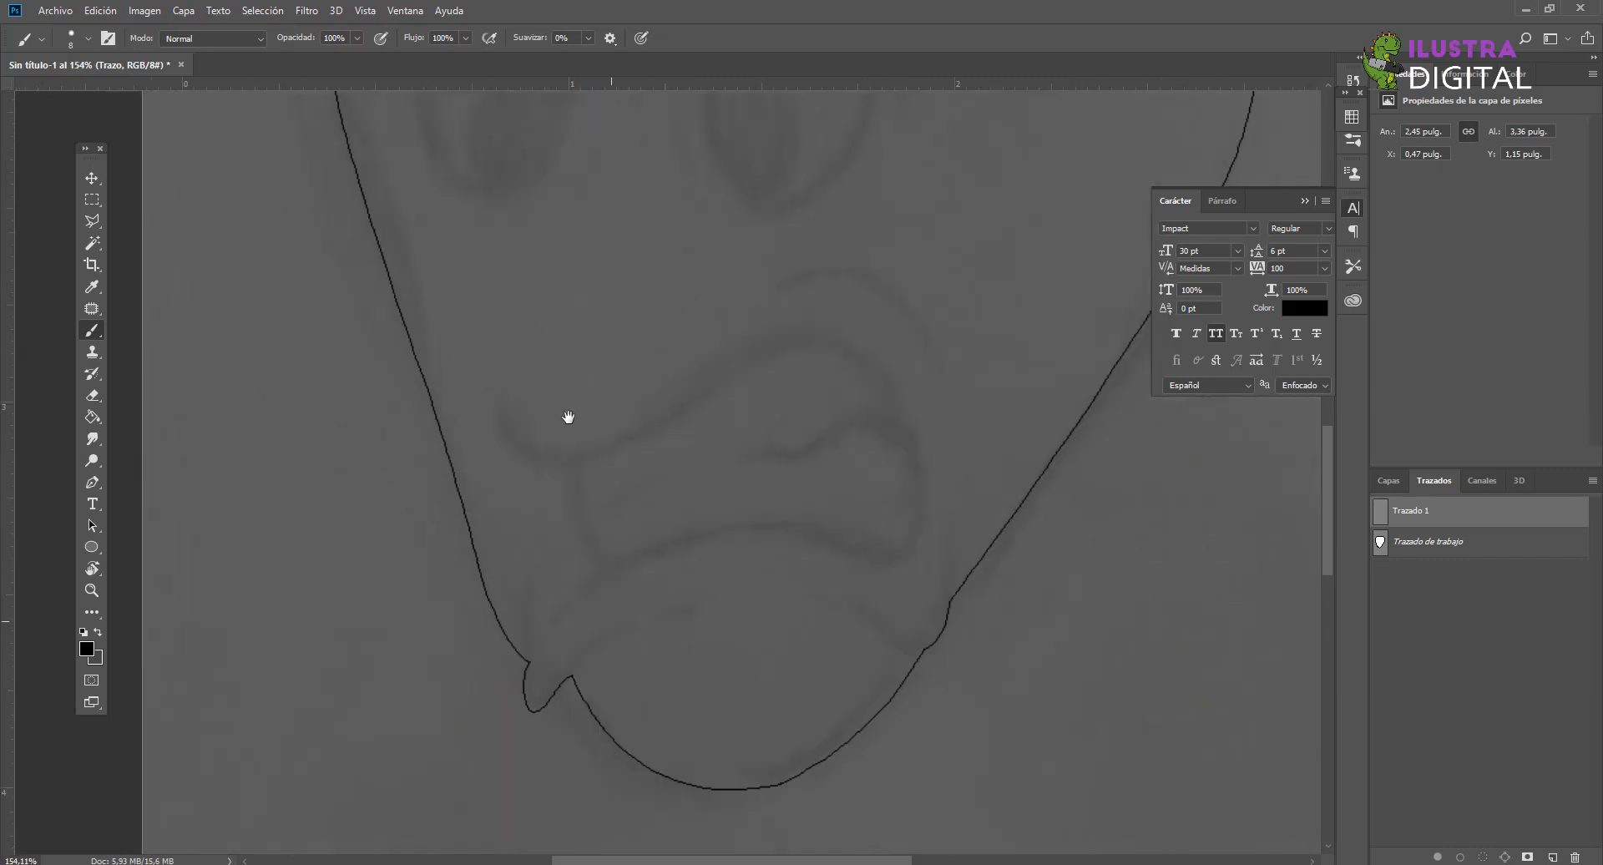
scroll(594, 535, "down", 2)
scroll(544, 422, "up", 4)
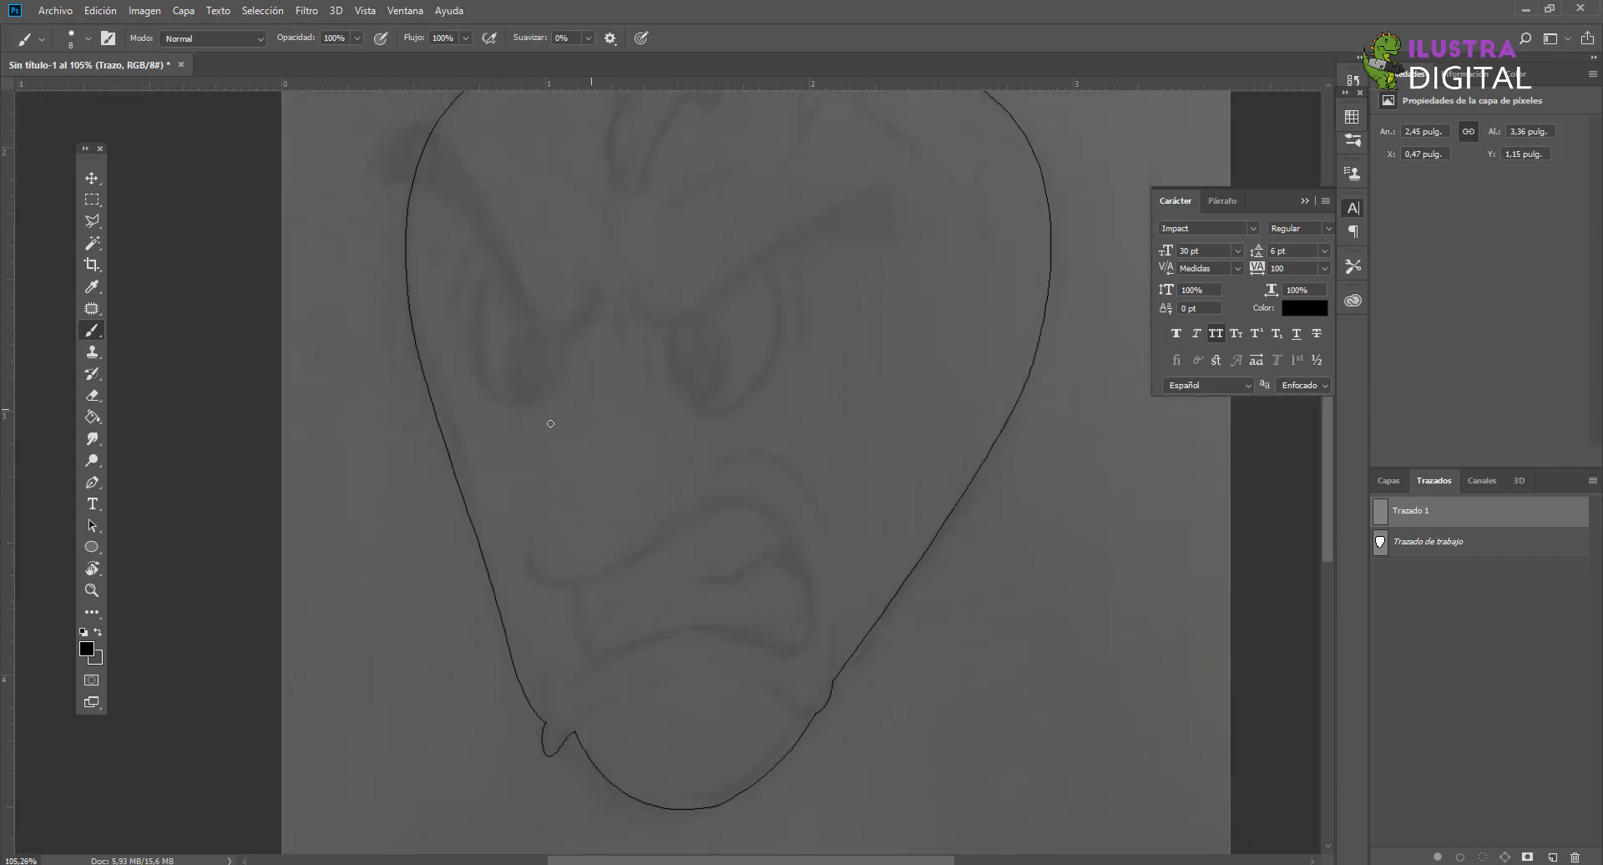
scroll(440, 452, "down", 5)
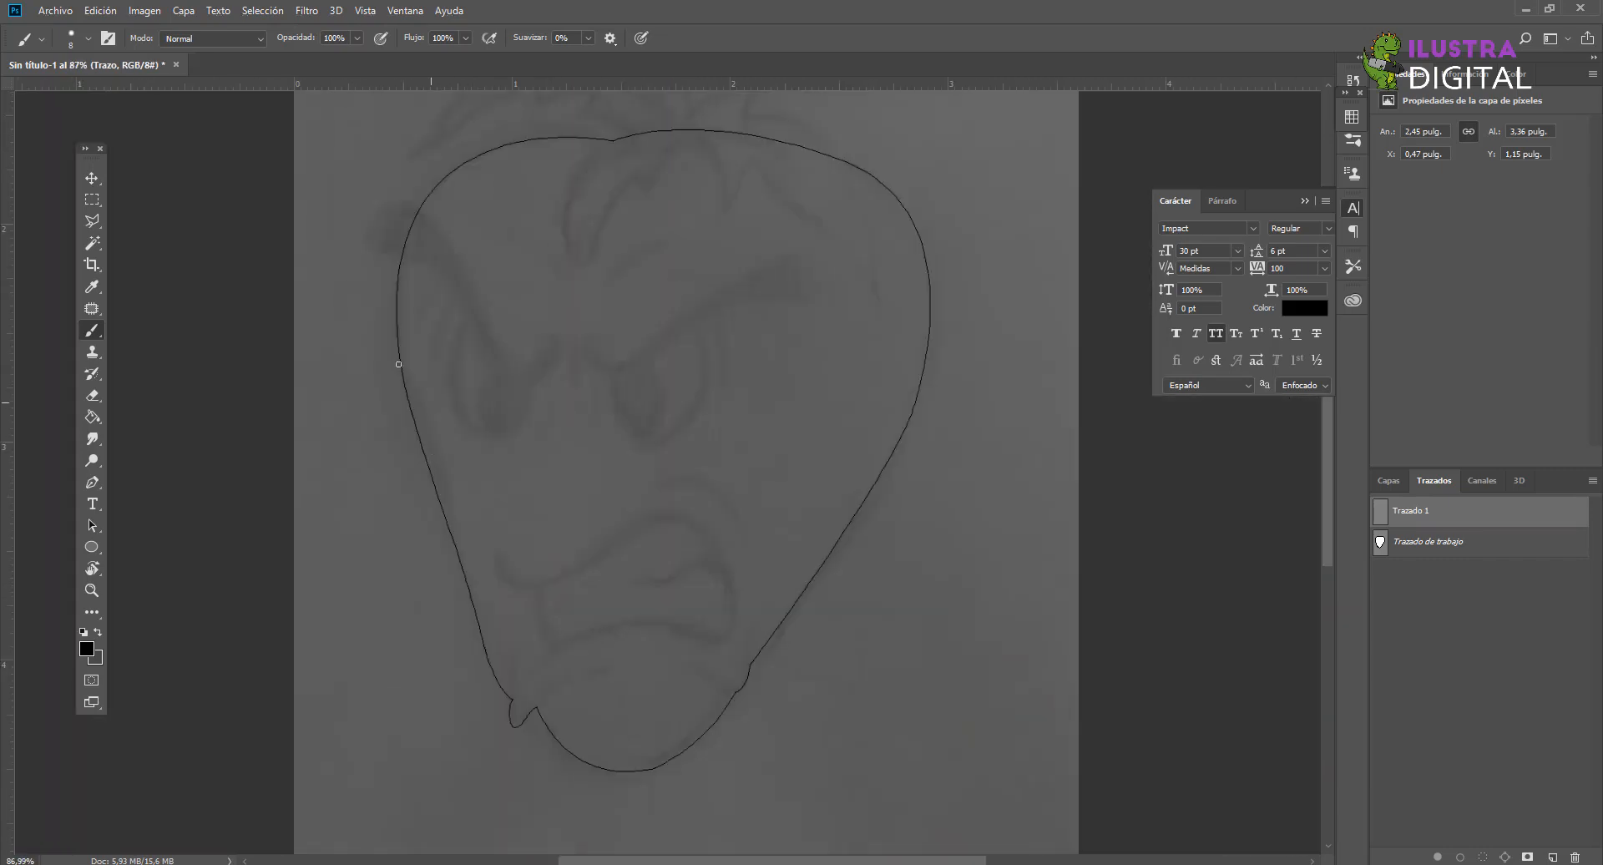
left_click_drag(633, 348, 575, 437)
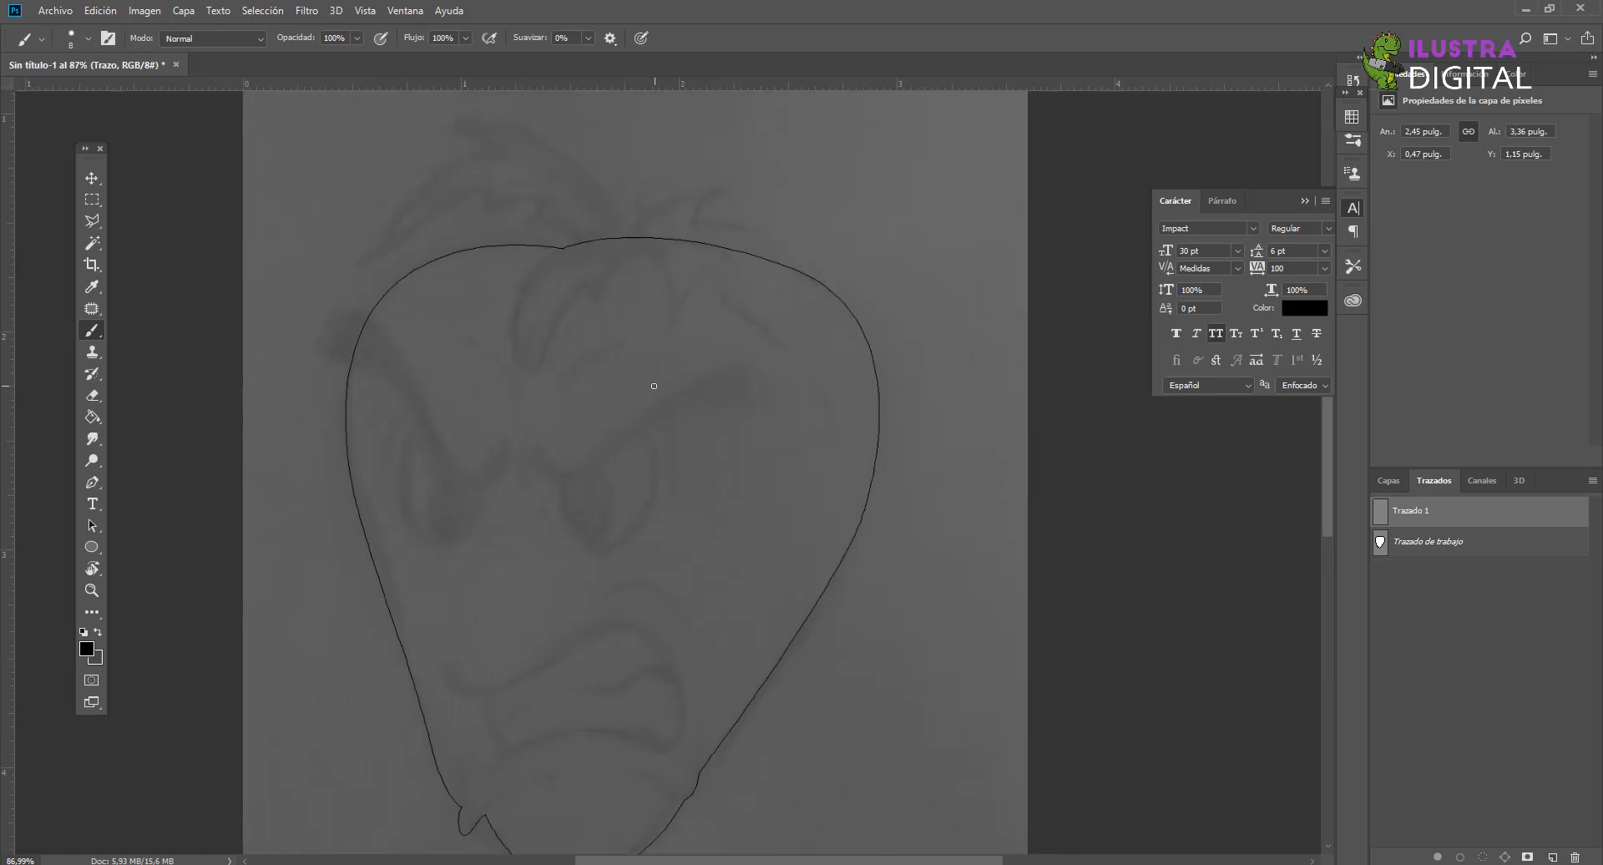
scroll(594, 225, "up", 5)
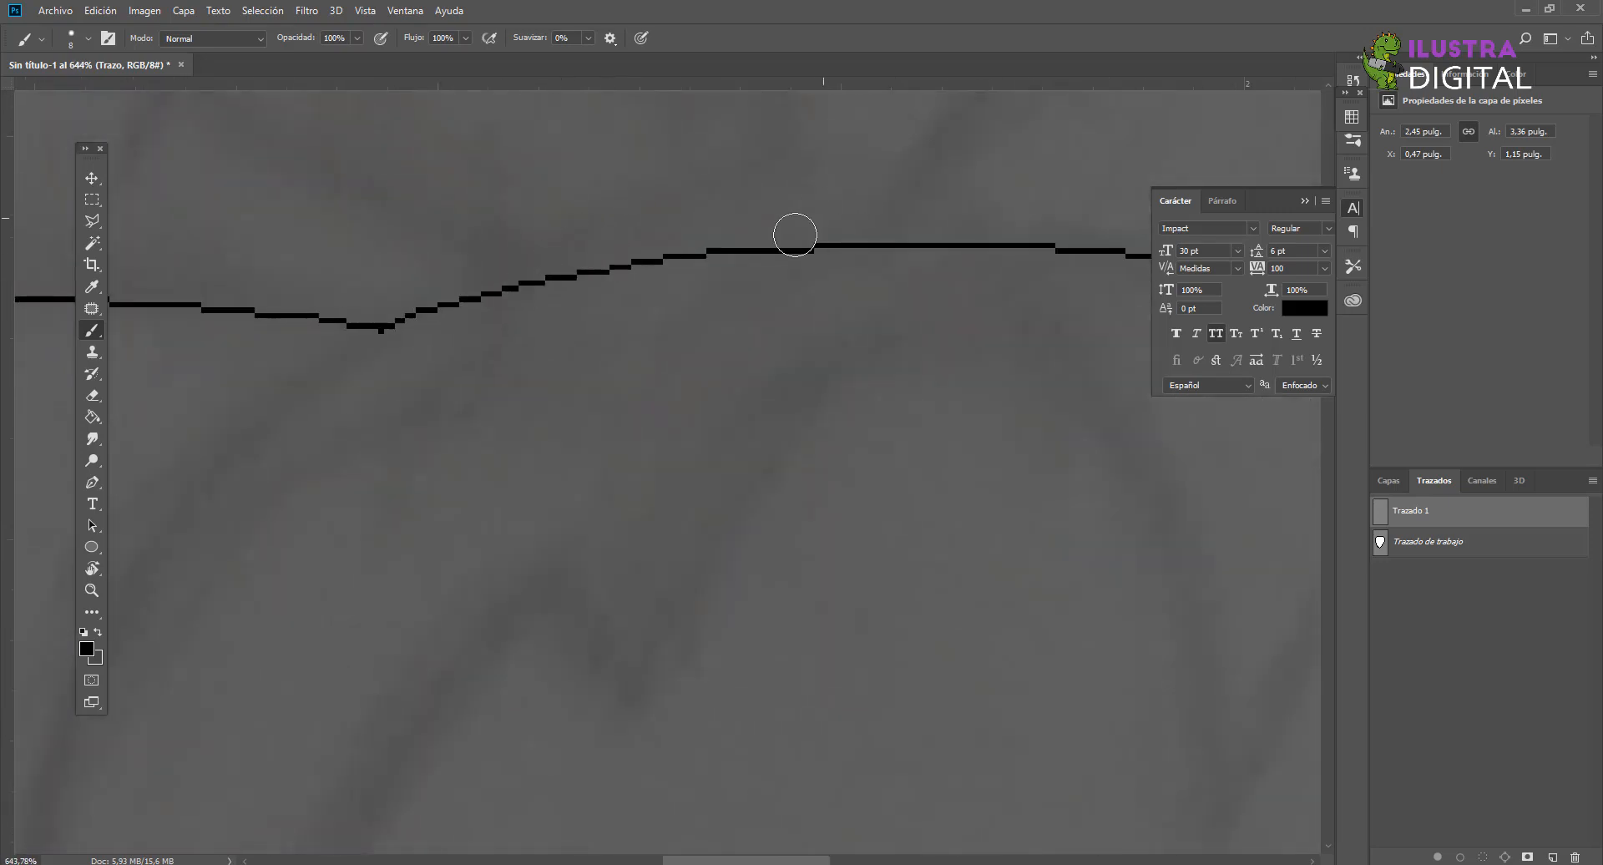
scroll(795, 235, "down", 6)
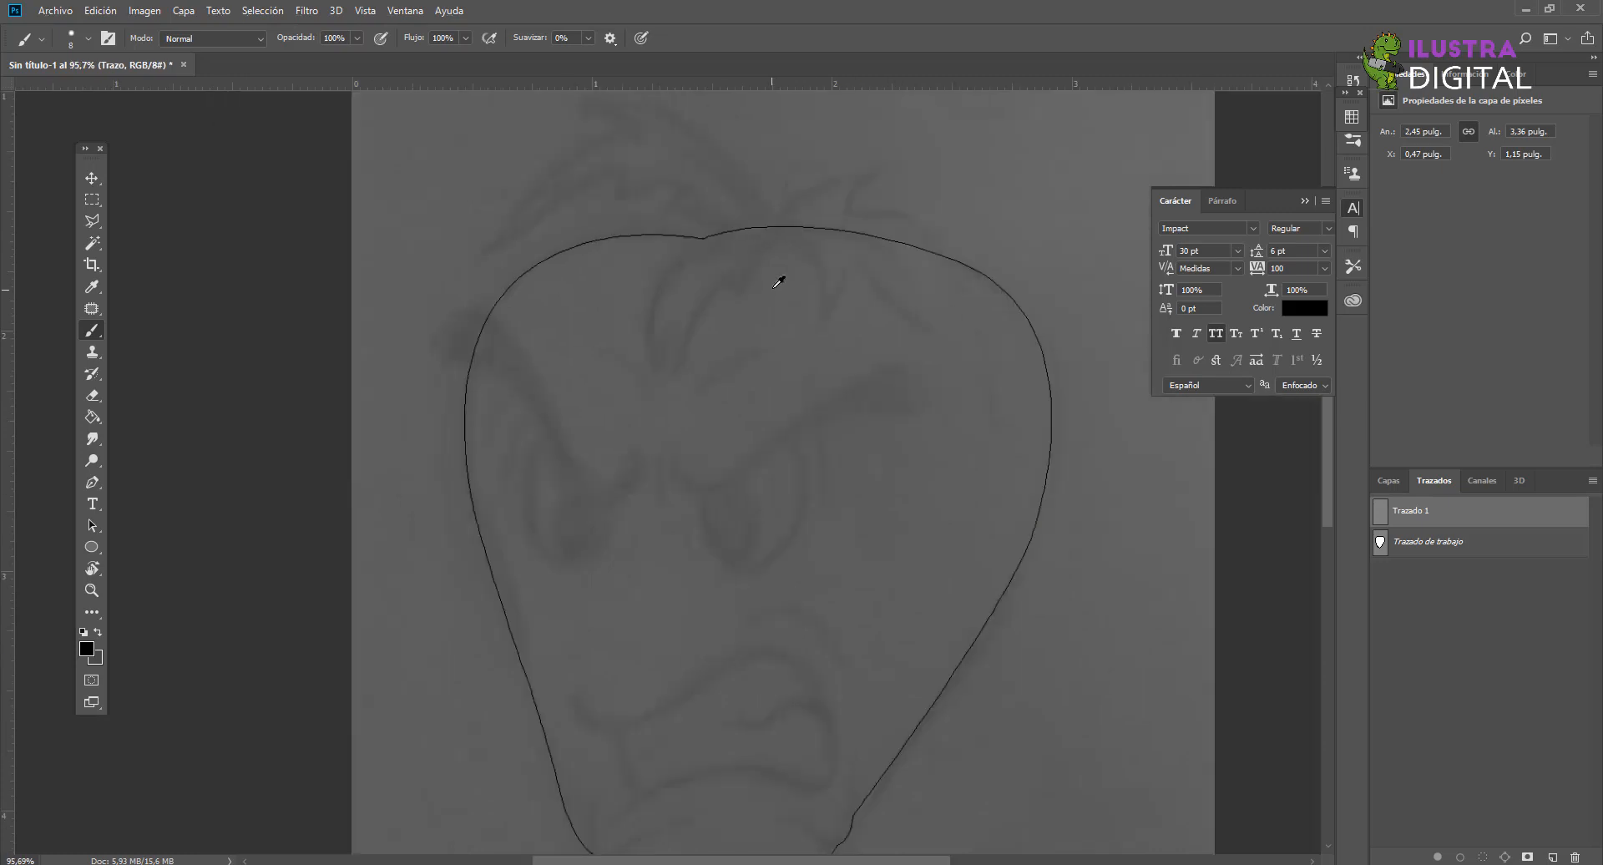
Step: Undo the creation of the new empty path
scroll(778, 283, "down", 2)
left_click_drag(776, 287, 746, 273)
key("ctrl+z")
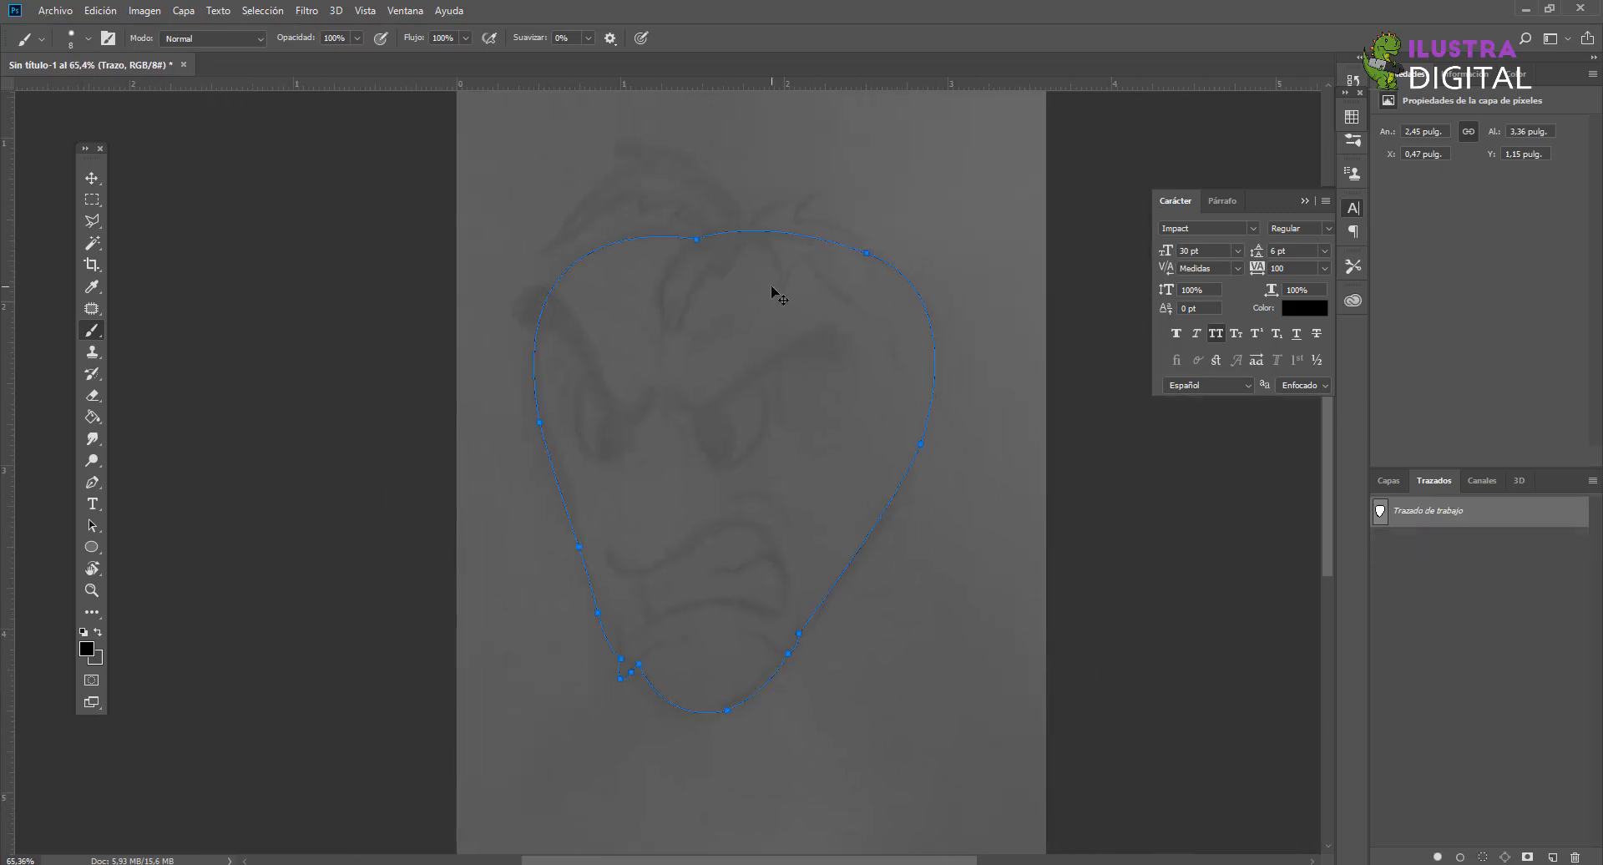
Step: Stroke the face work path with the Brush (Pincel), leaving Simulate Pressure (Simular presión) off
right_click(1426, 528)
left_click(1426, 616)
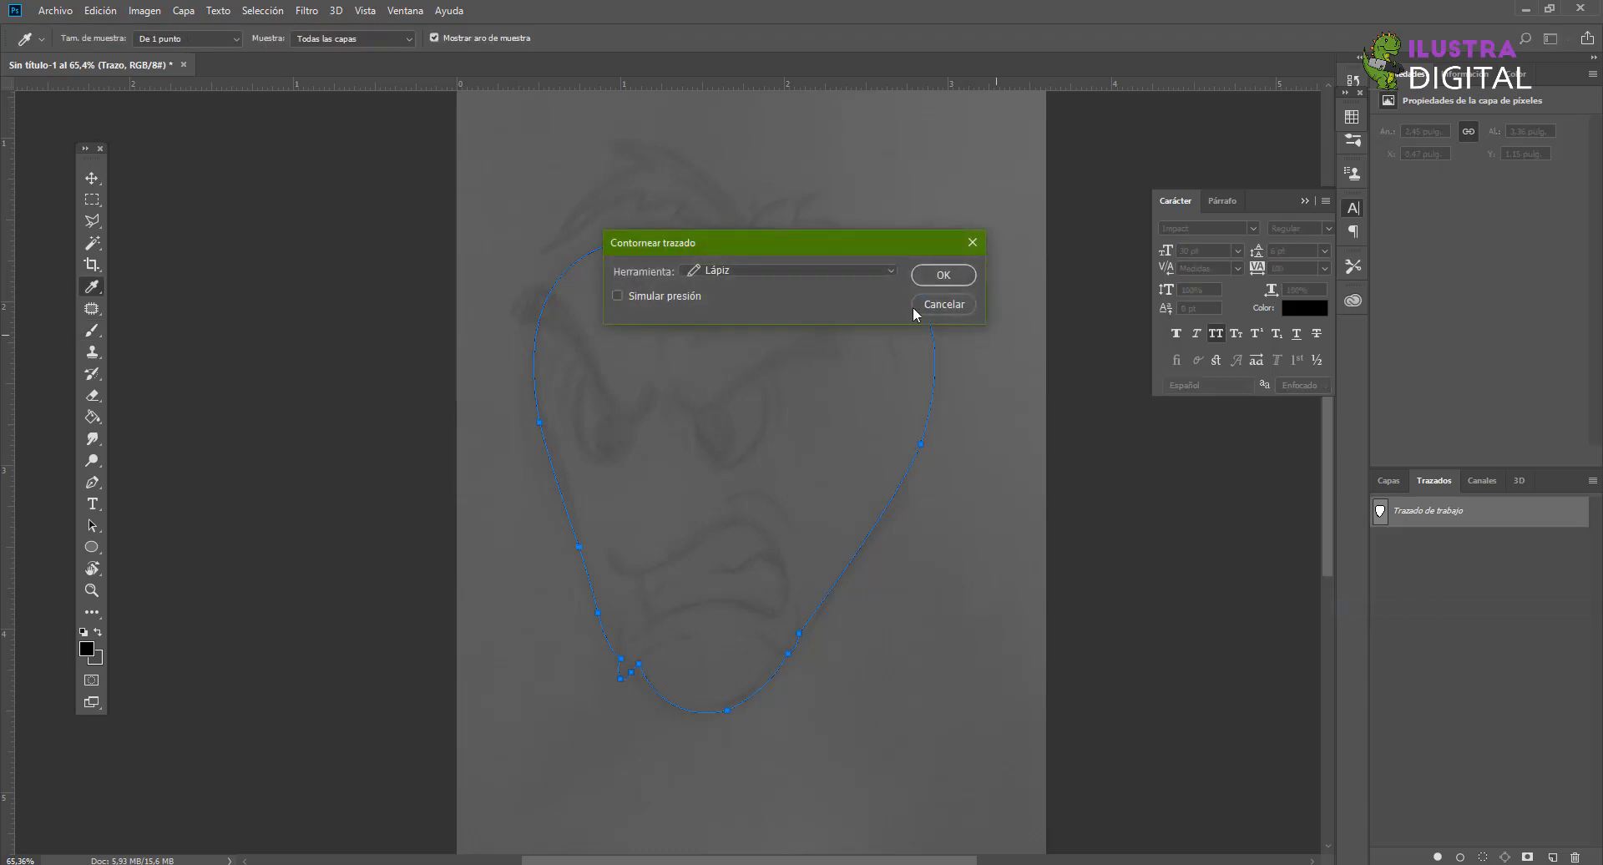
left_click(829, 273)
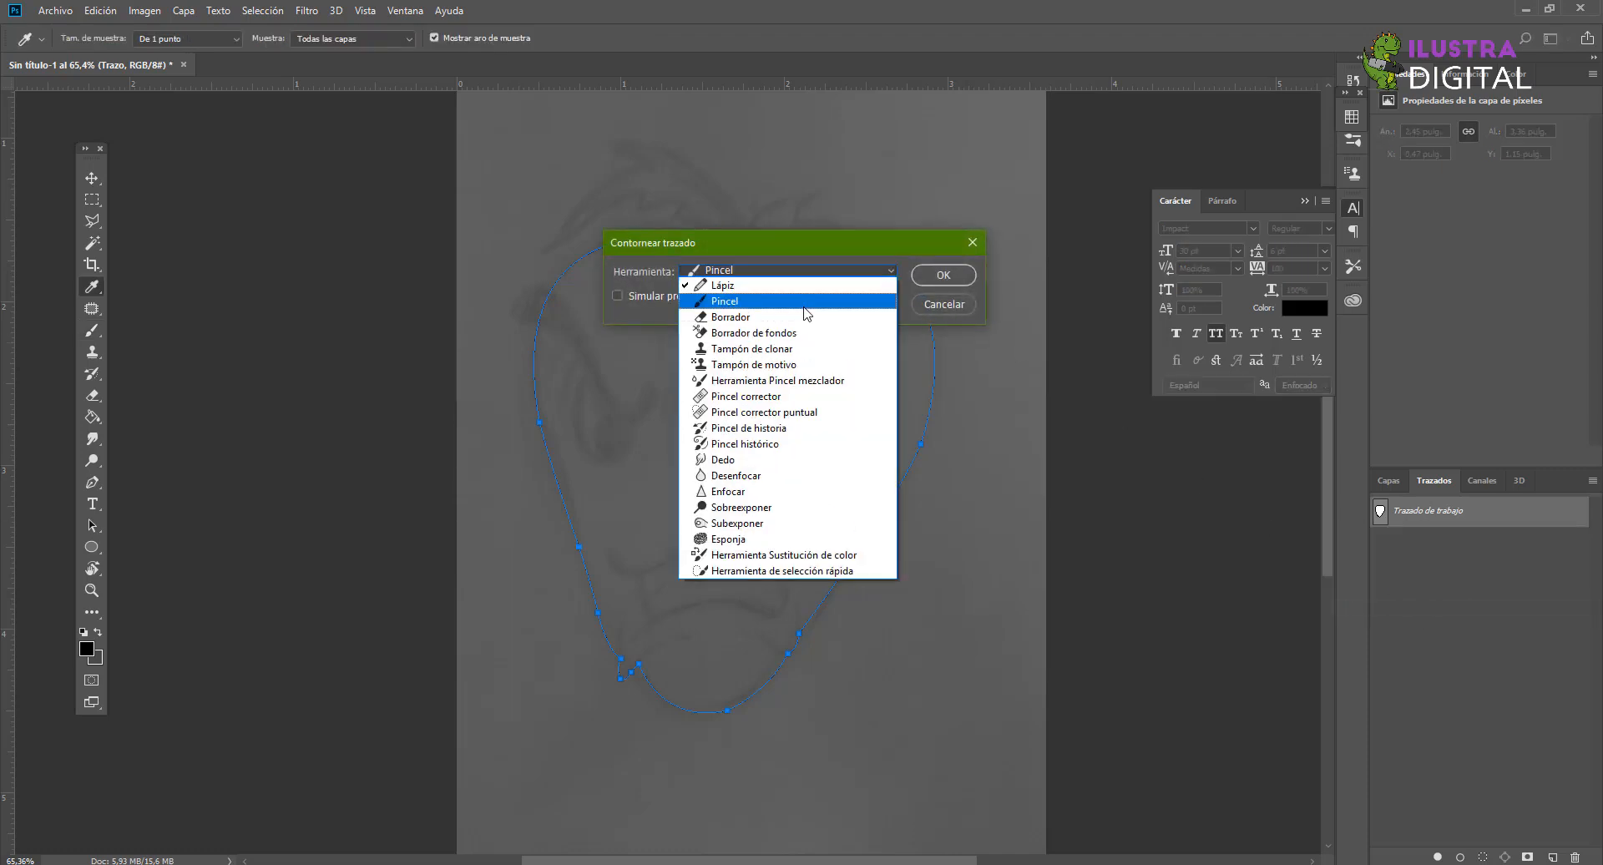
left_click(808, 299)
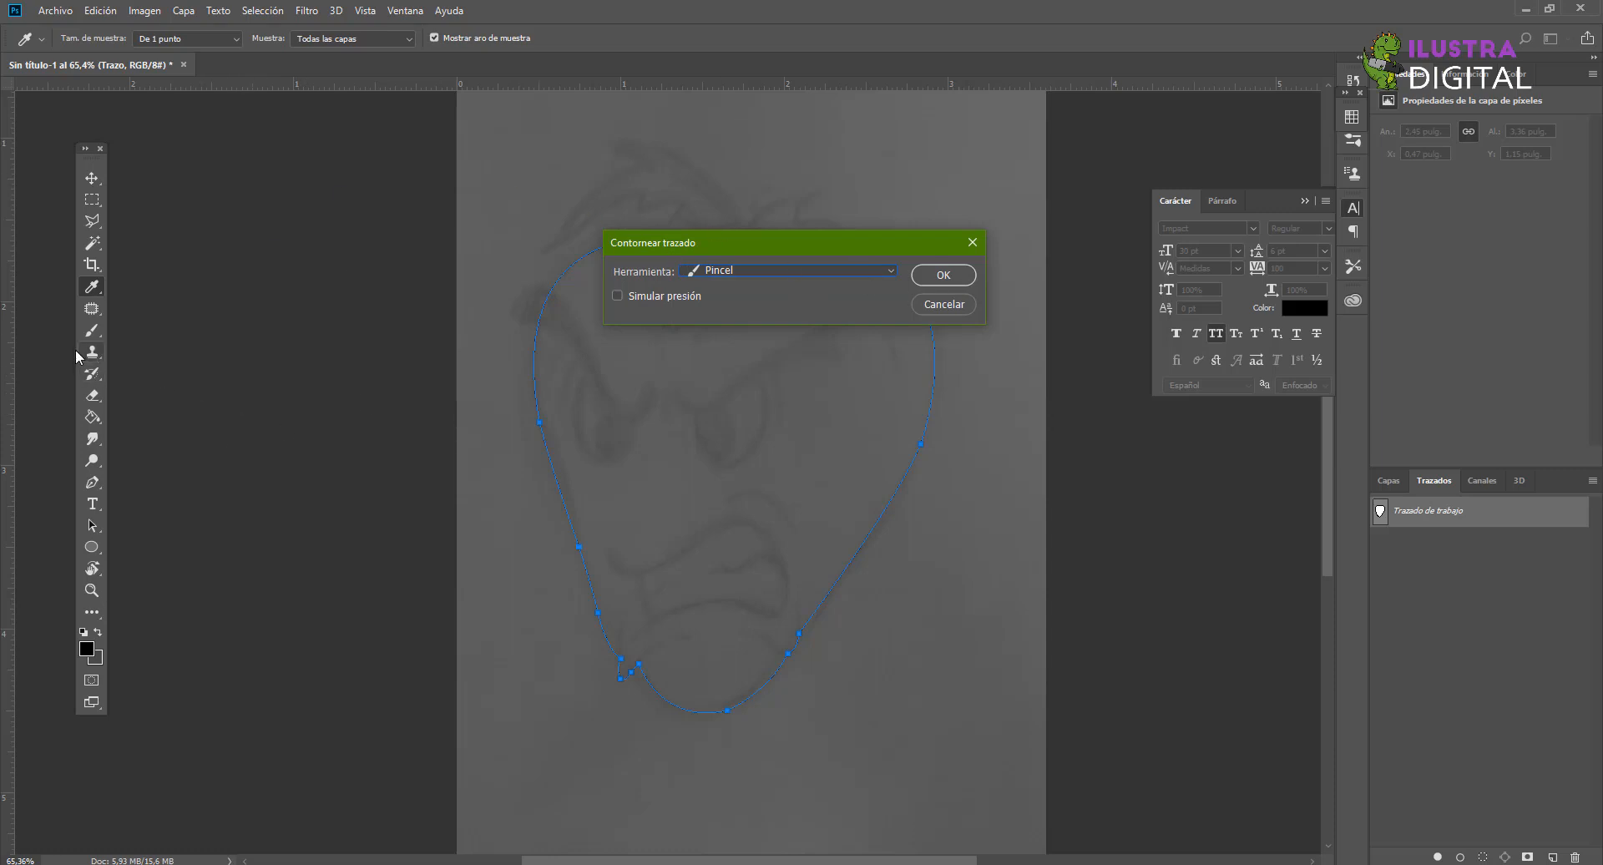
left_click(939, 275)
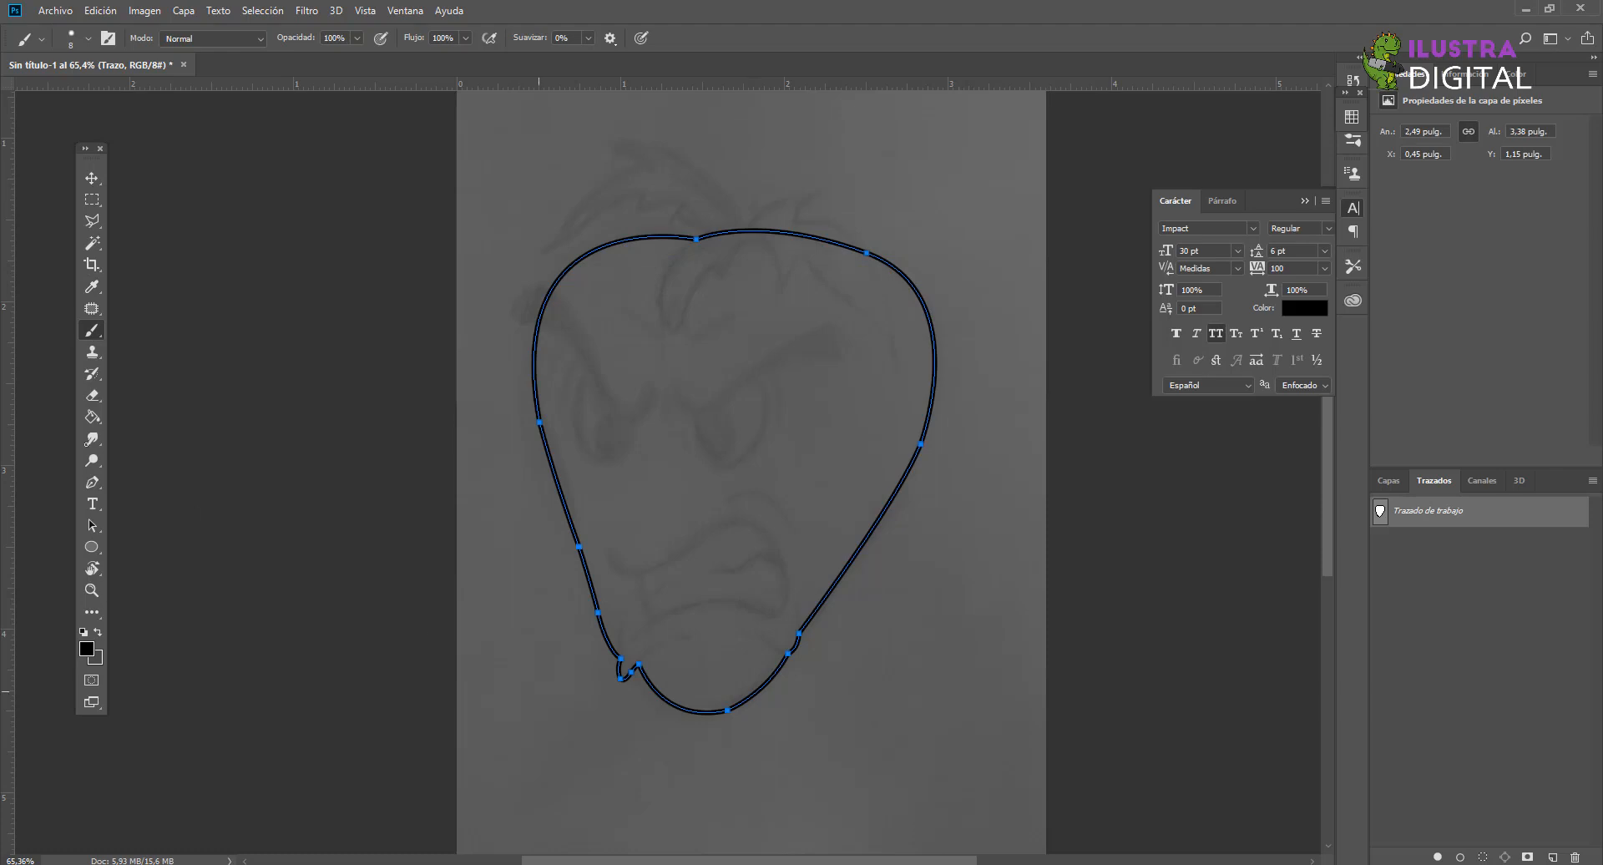
Step: Switch to the Move tool, deselect the layer, and create a new empty path for further tracing
left_click(91, 178)
left_click(175, 182)
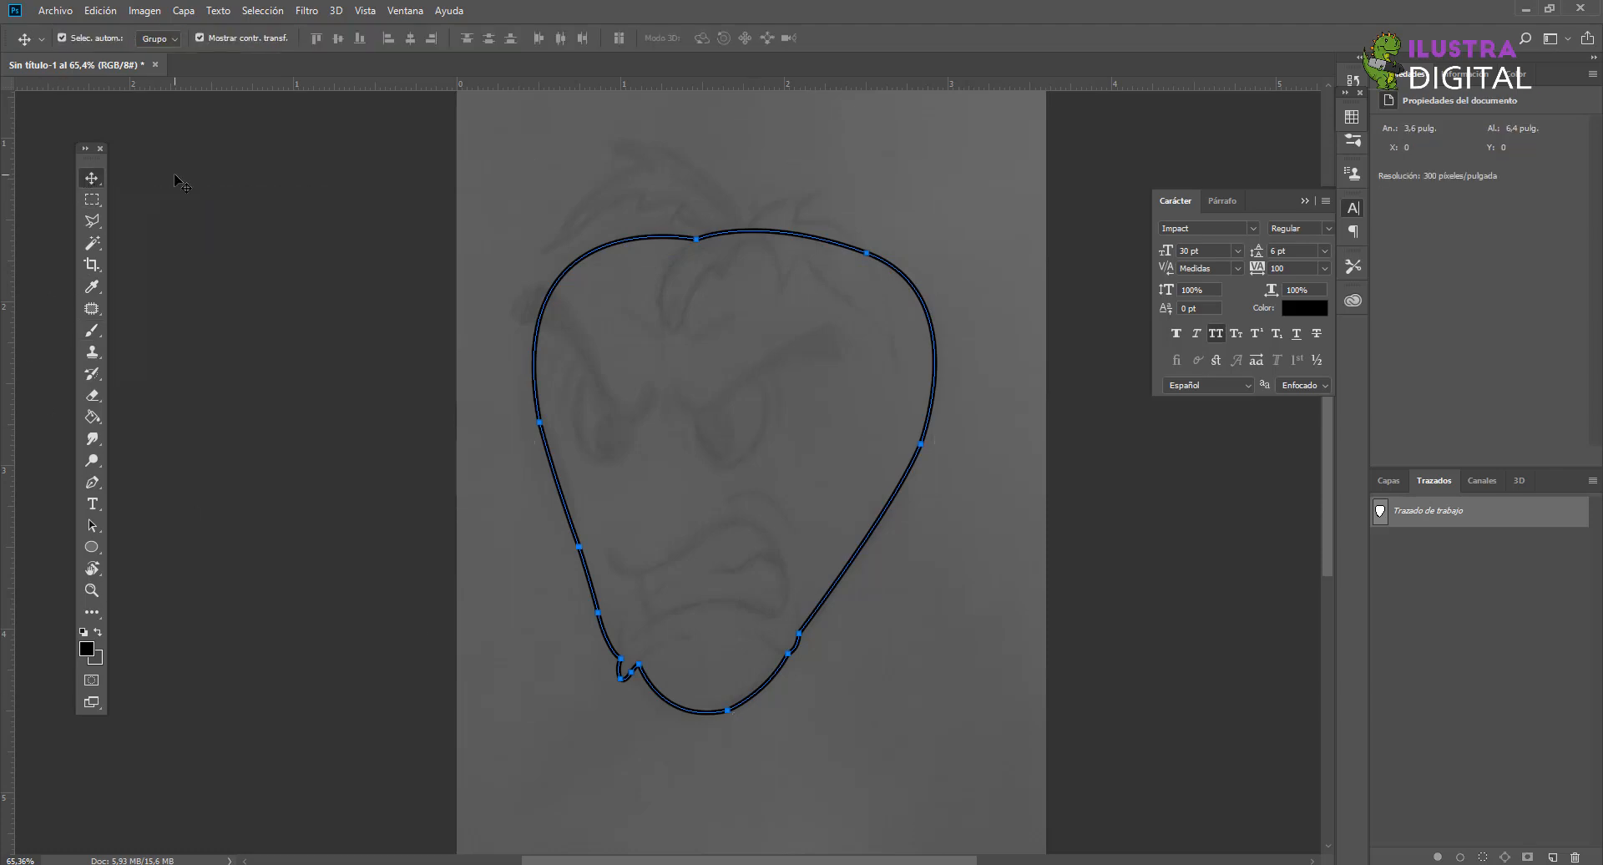
scroll(882, 356, "up", 3)
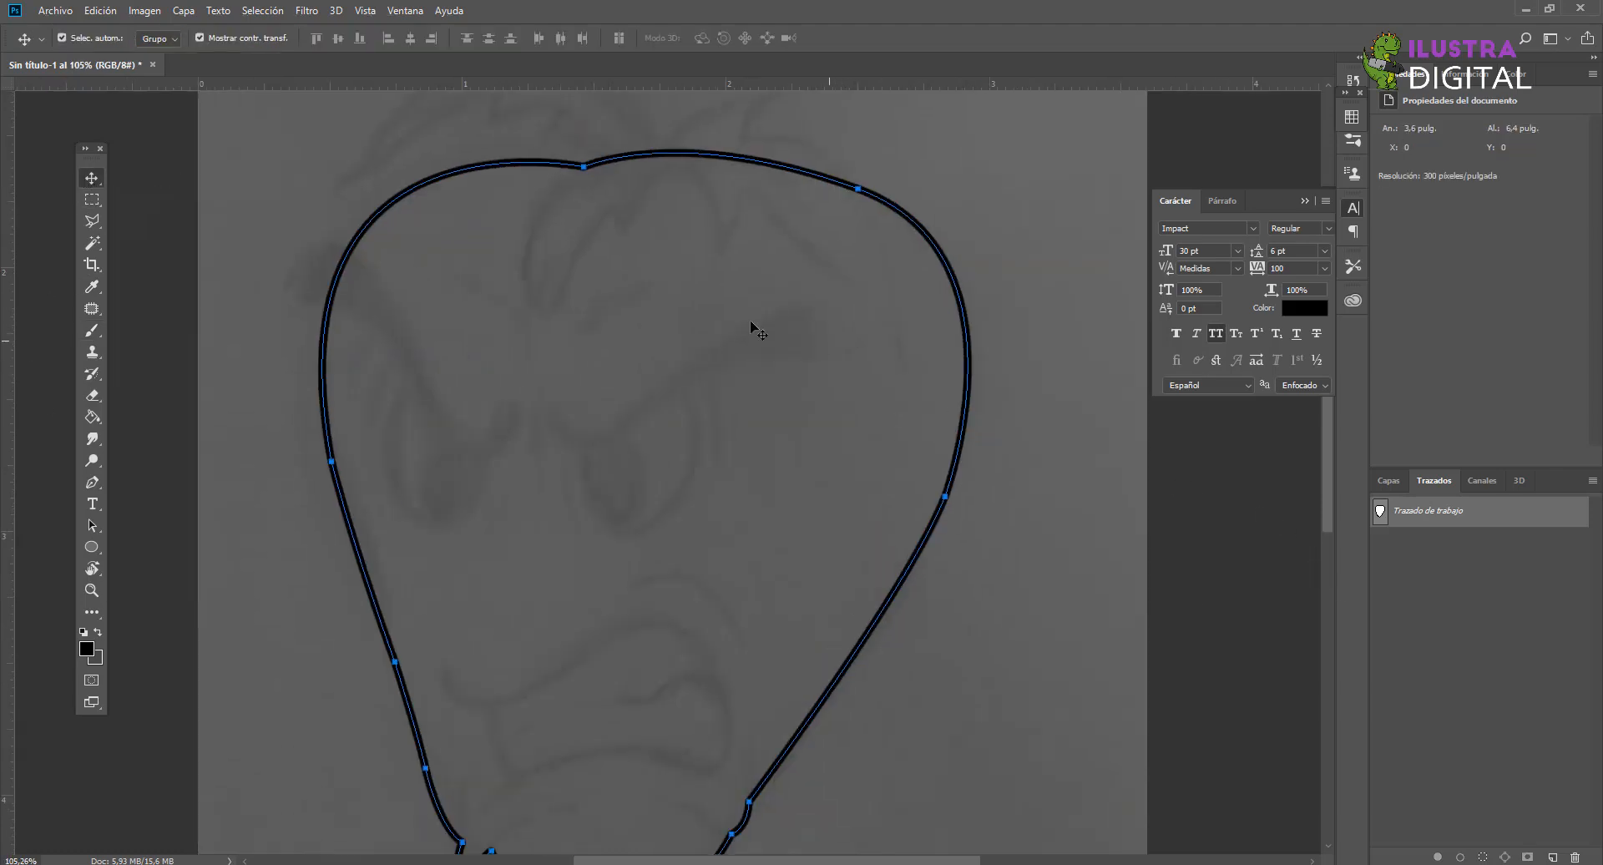
scroll(499, 194, "up", 1)
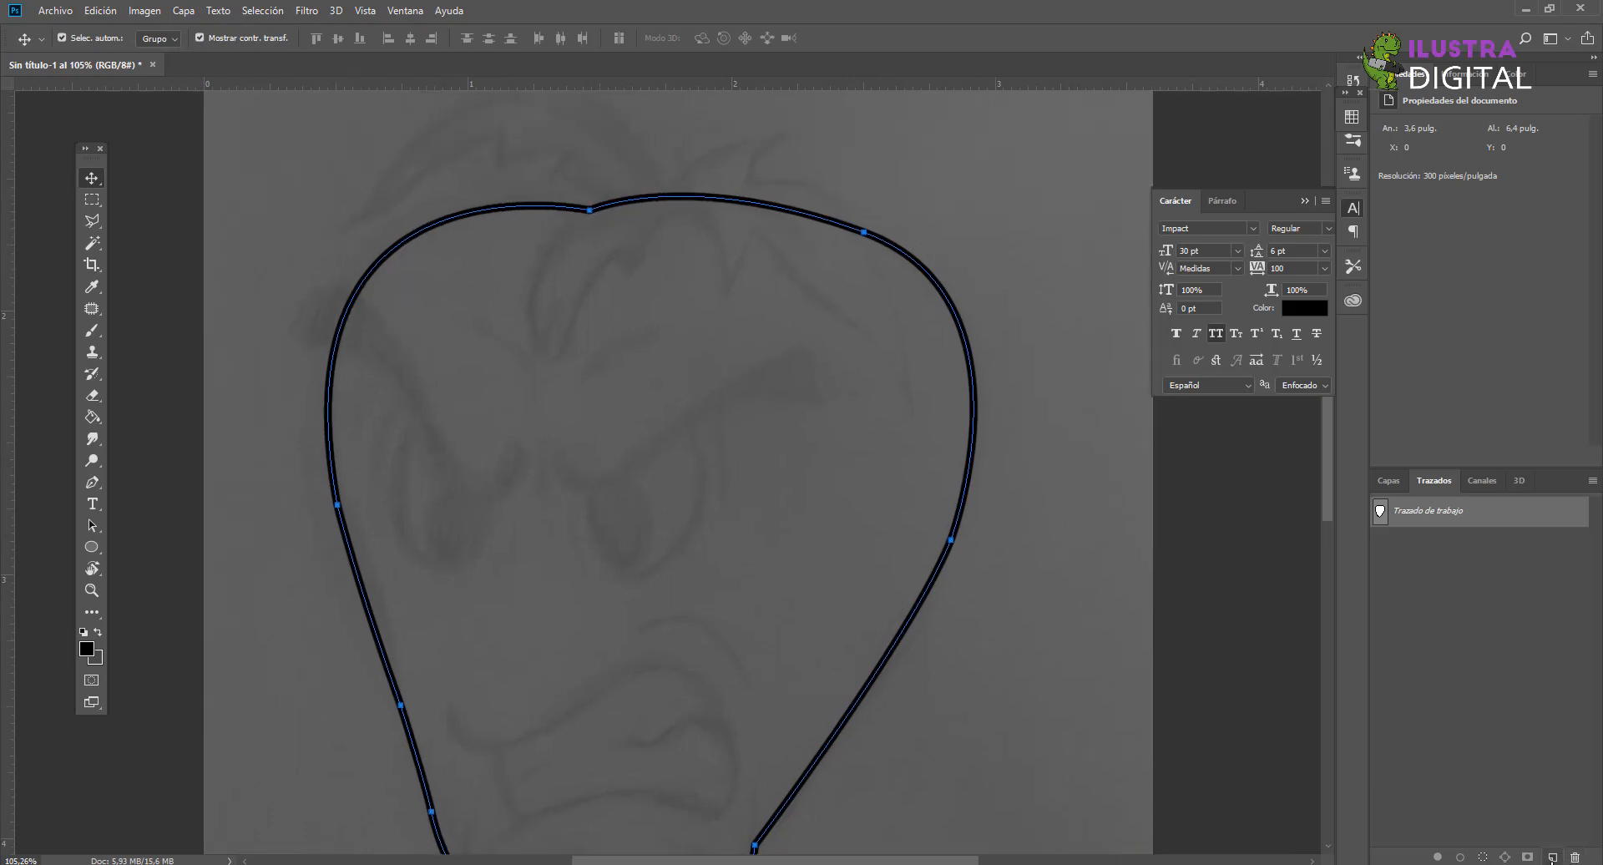
left_click(1552, 858)
scroll(923, 734, "down", 2)
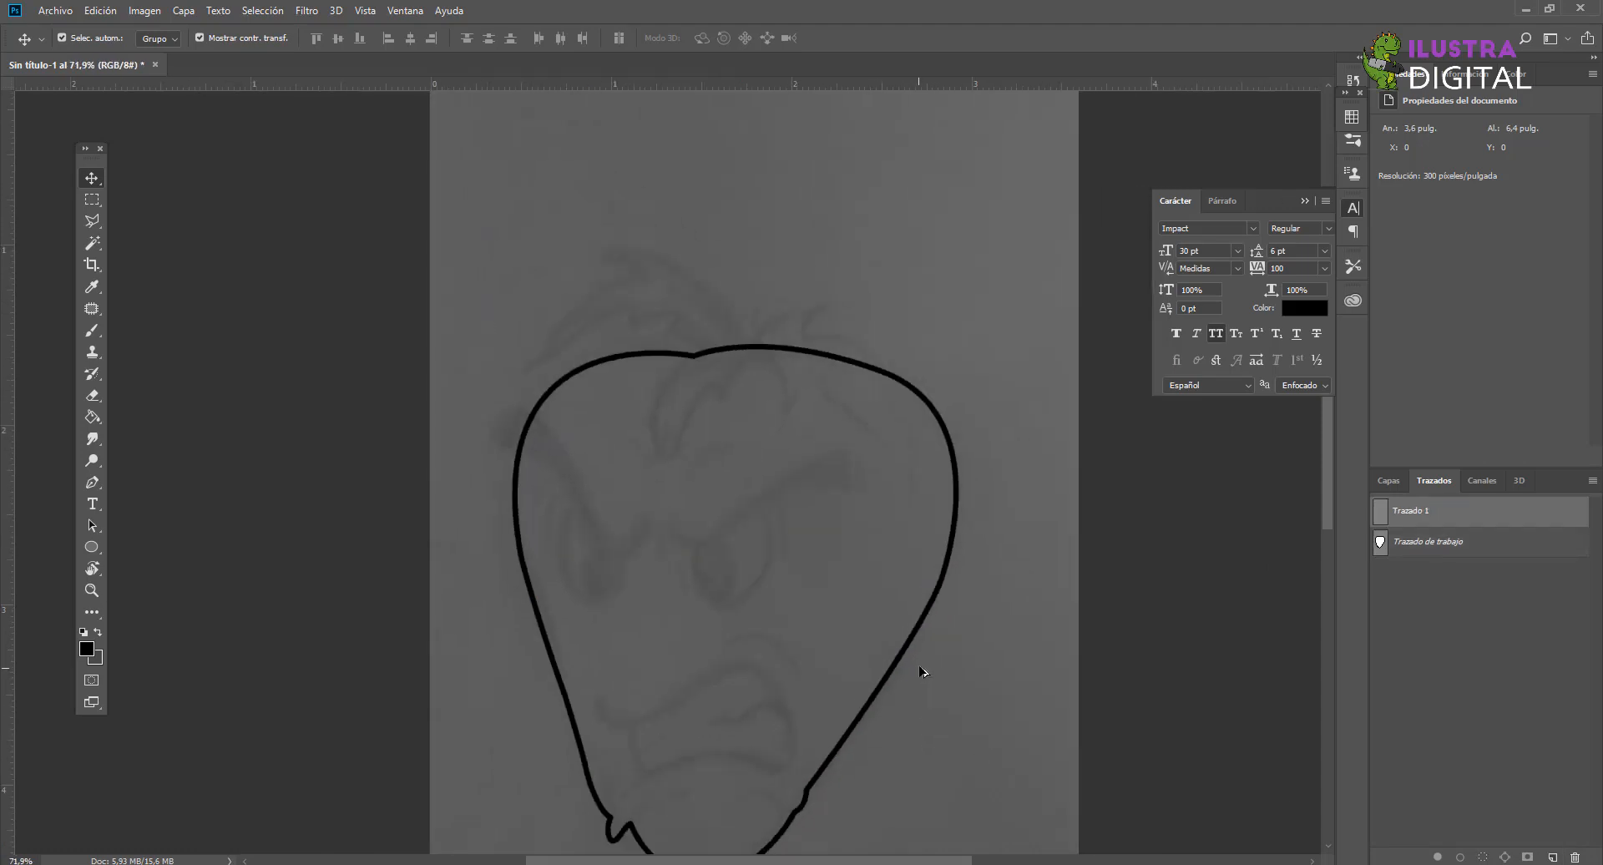
scroll(926, 573, "down", 3)
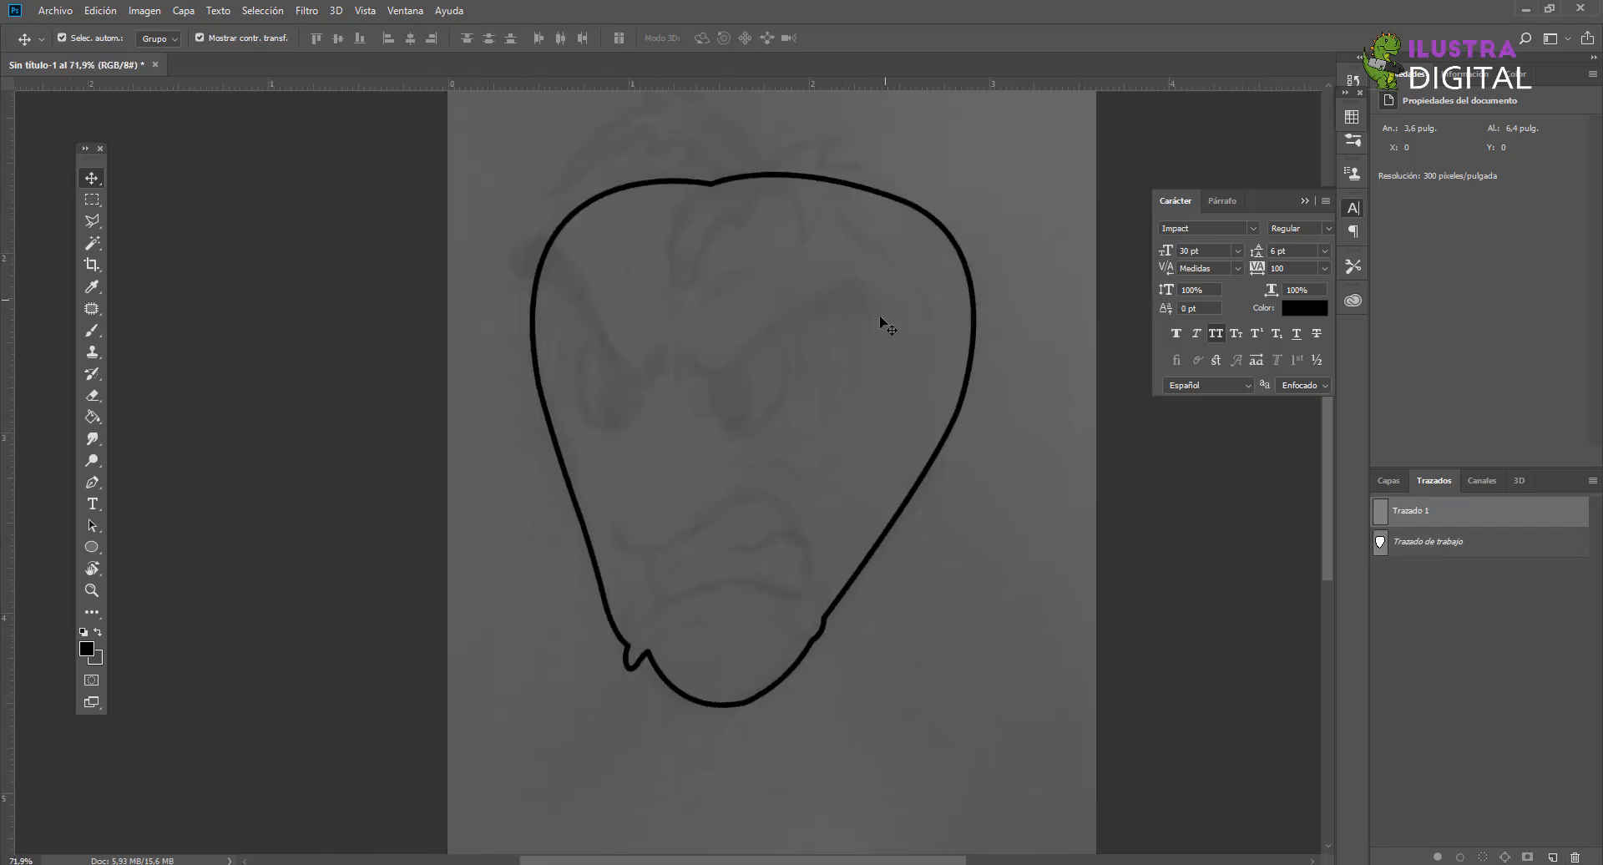
Step: Select the Color layer and remove its full lock so it can be edited
scroll(881, 317, "up", 2)
scroll(804, 347, "up", 1)
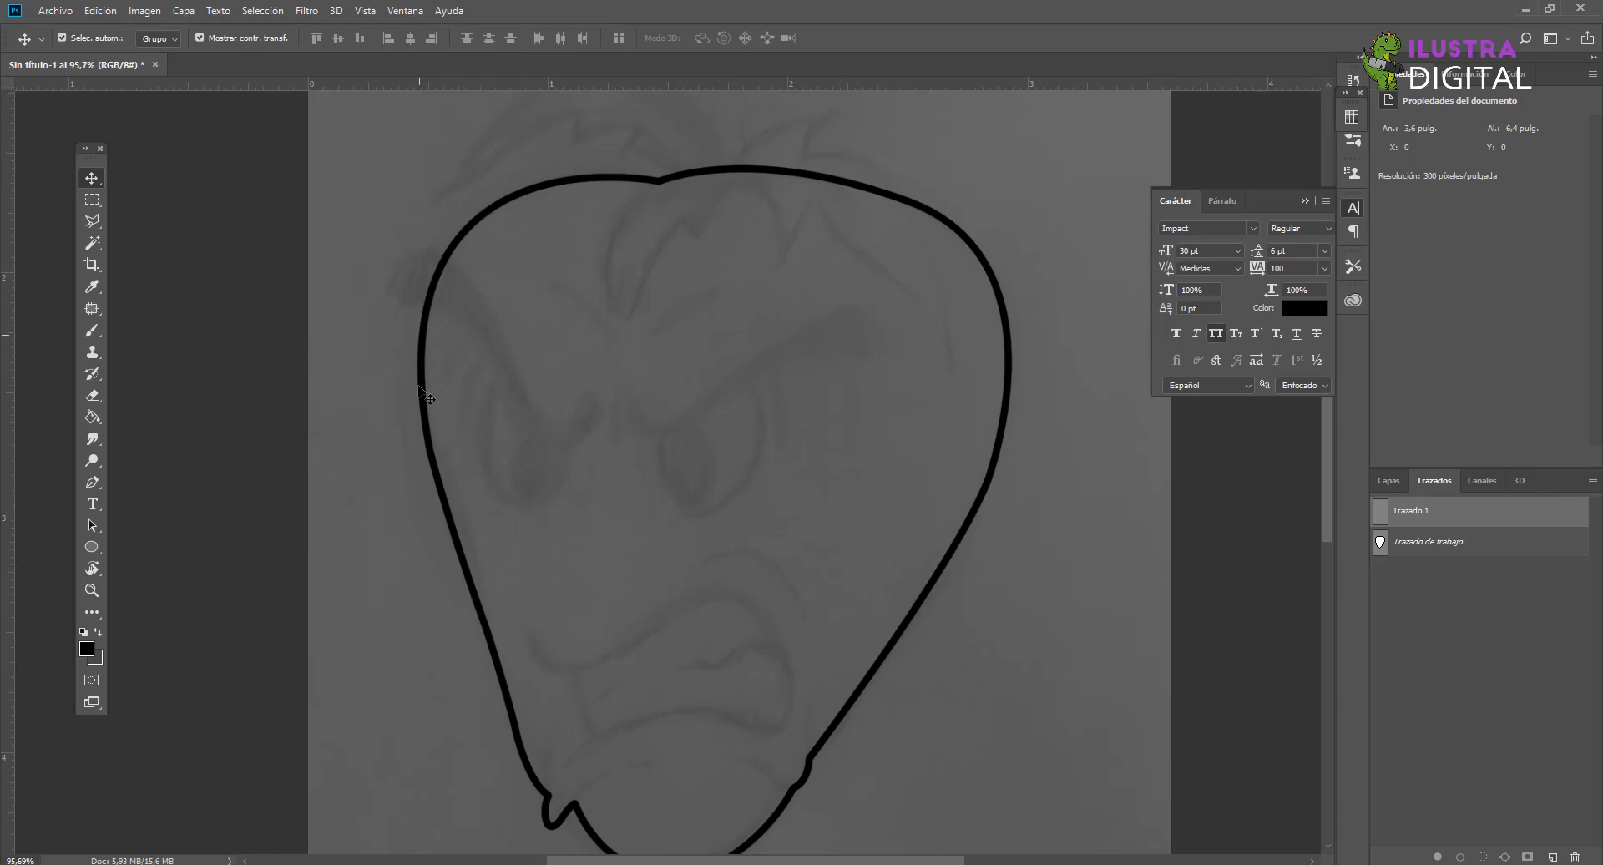
left_click_drag(546, 728, 547, 637)
left_click_drag(798, 404, 790, 514)
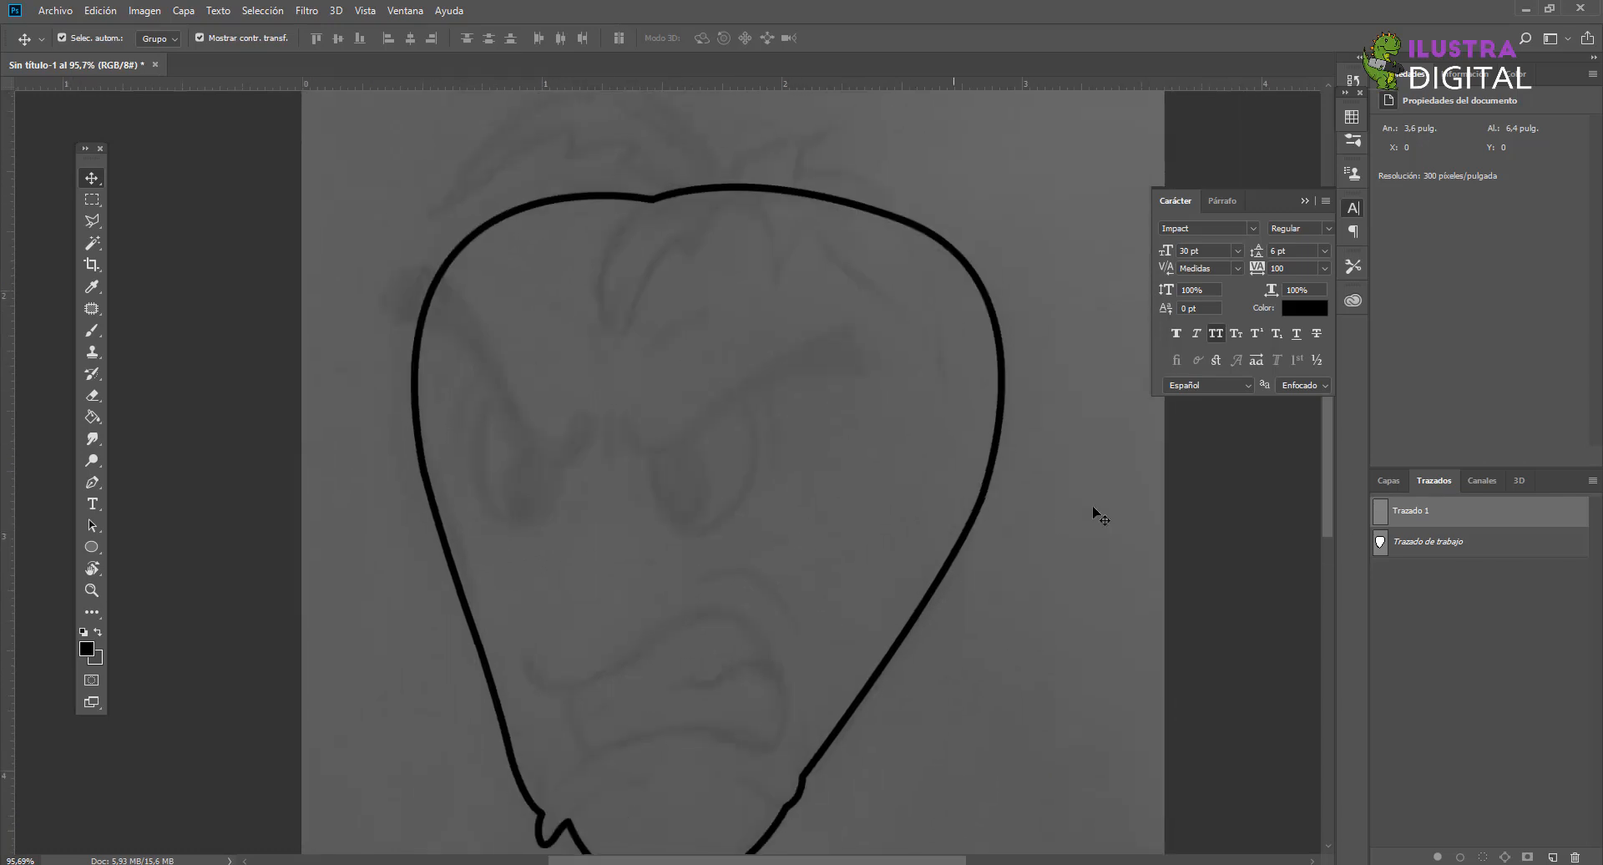
left_click(1384, 482)
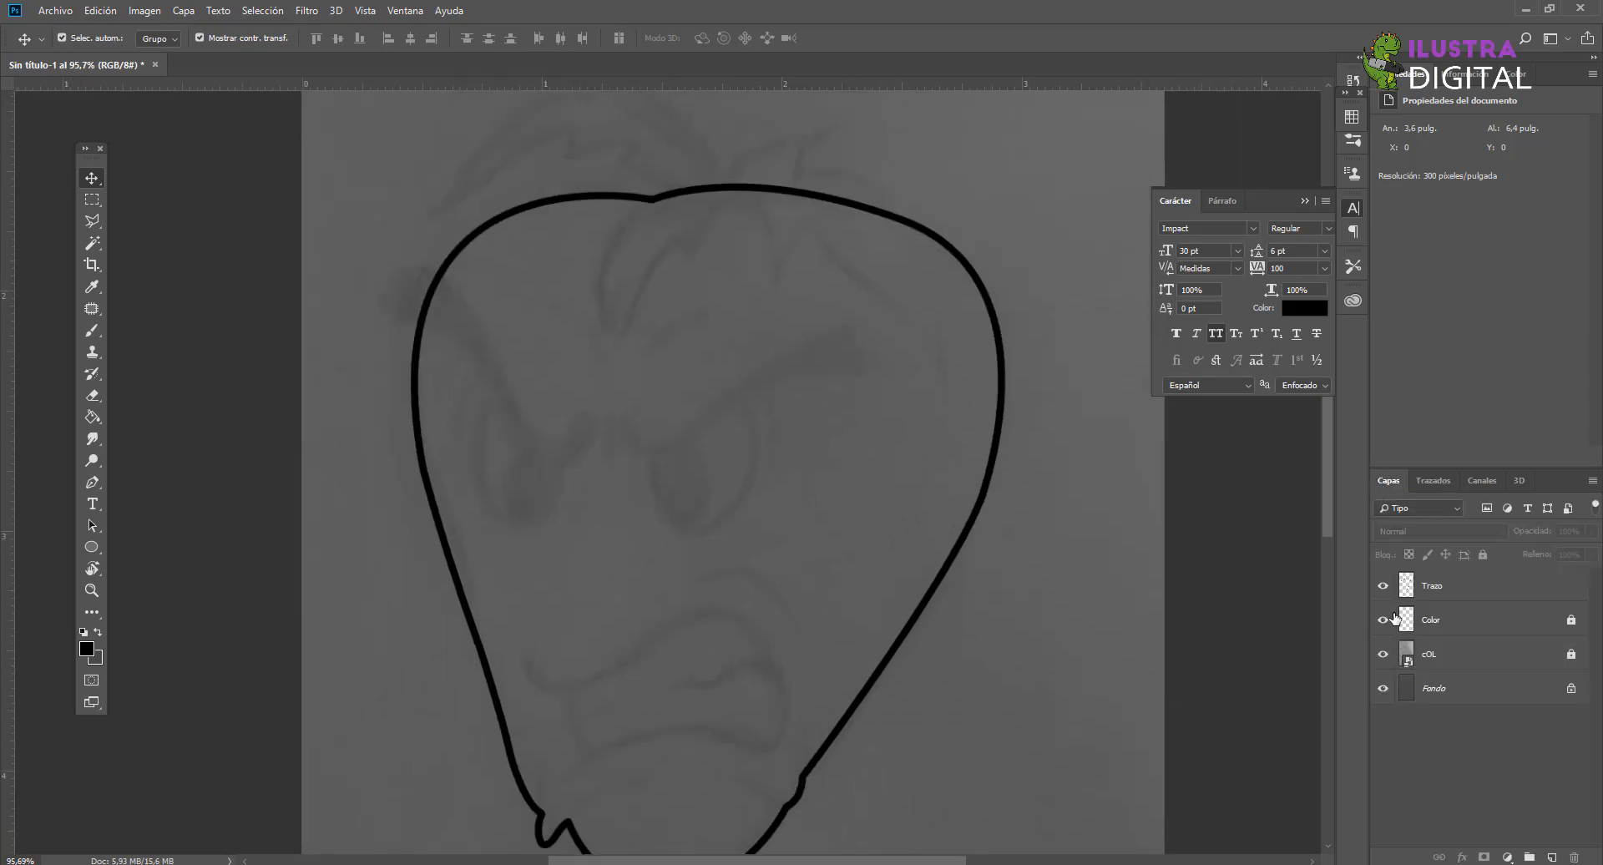
left_click(1450, 618)
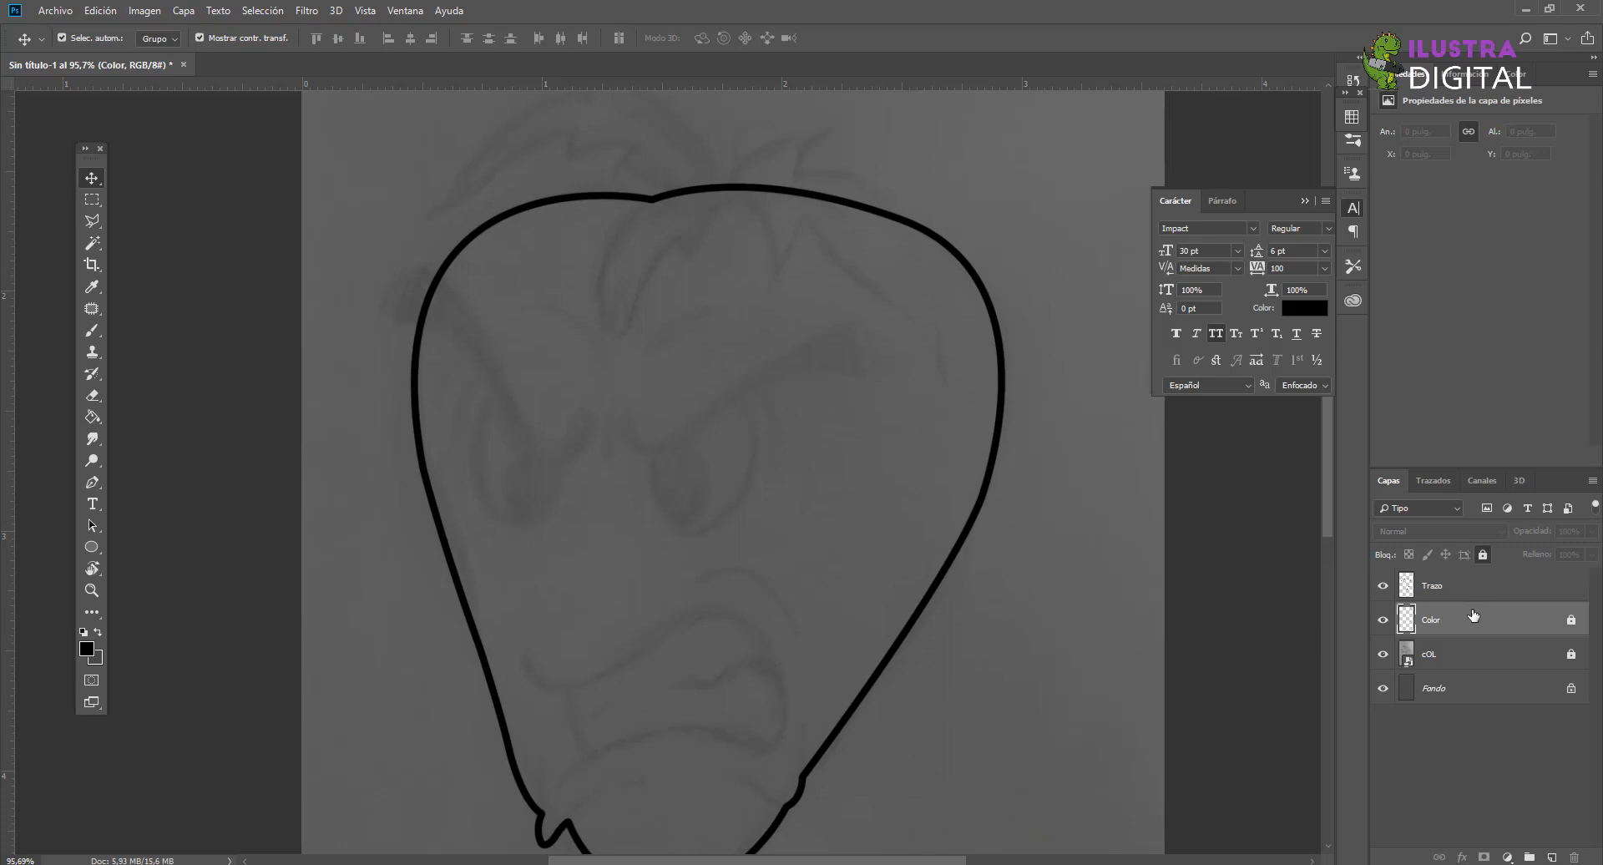
left_click(1482, 555)
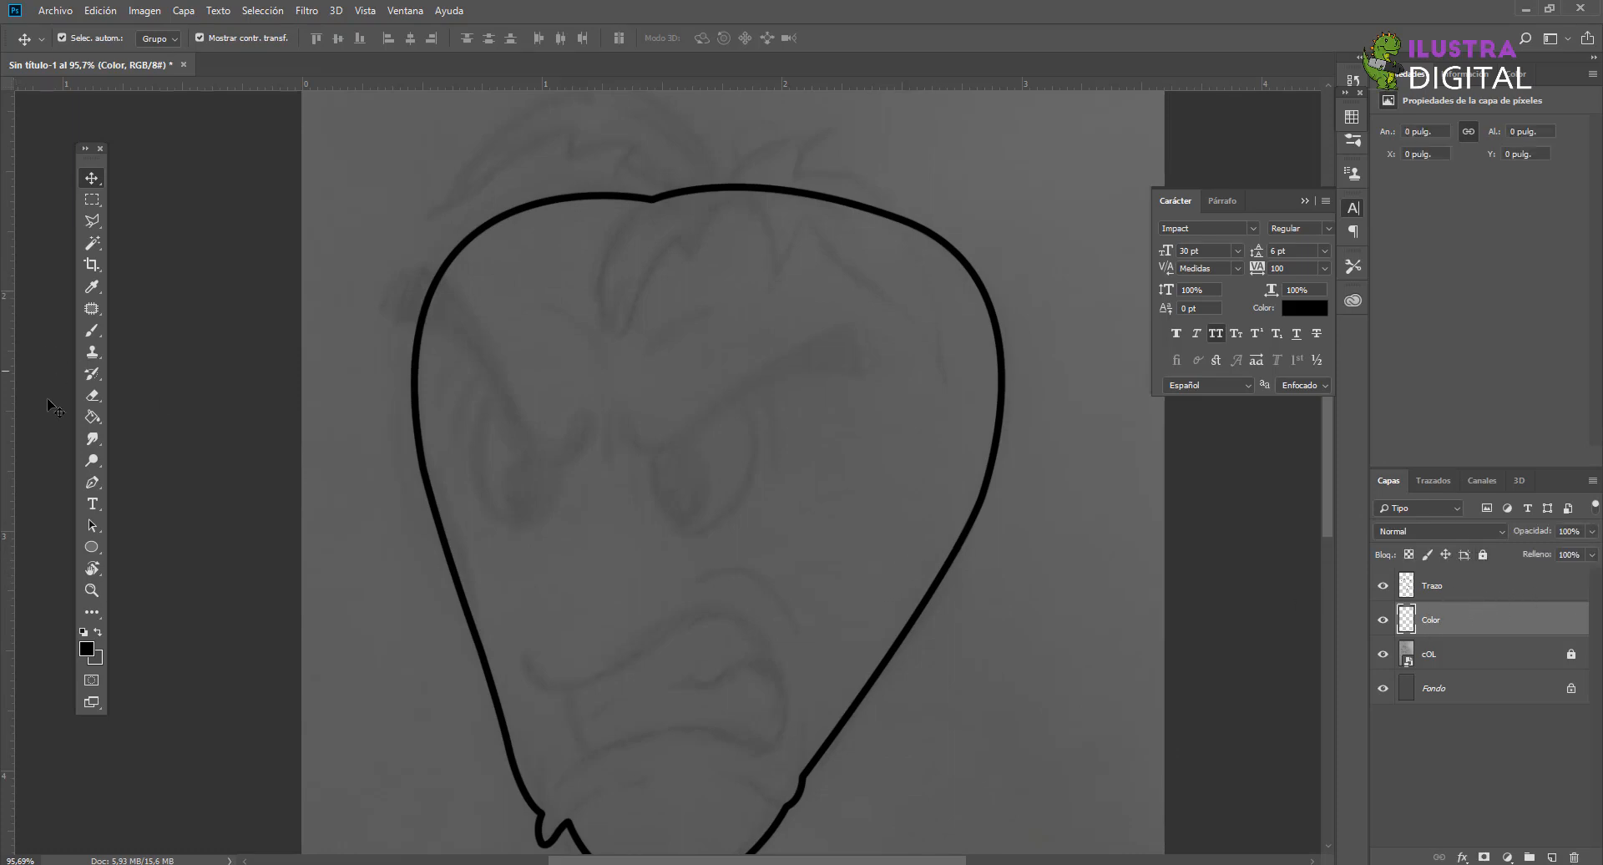
Step: Turn the face work path into a new selection with a feathered, anti-aliased (Suavizado) edge
left_click(91, 483)
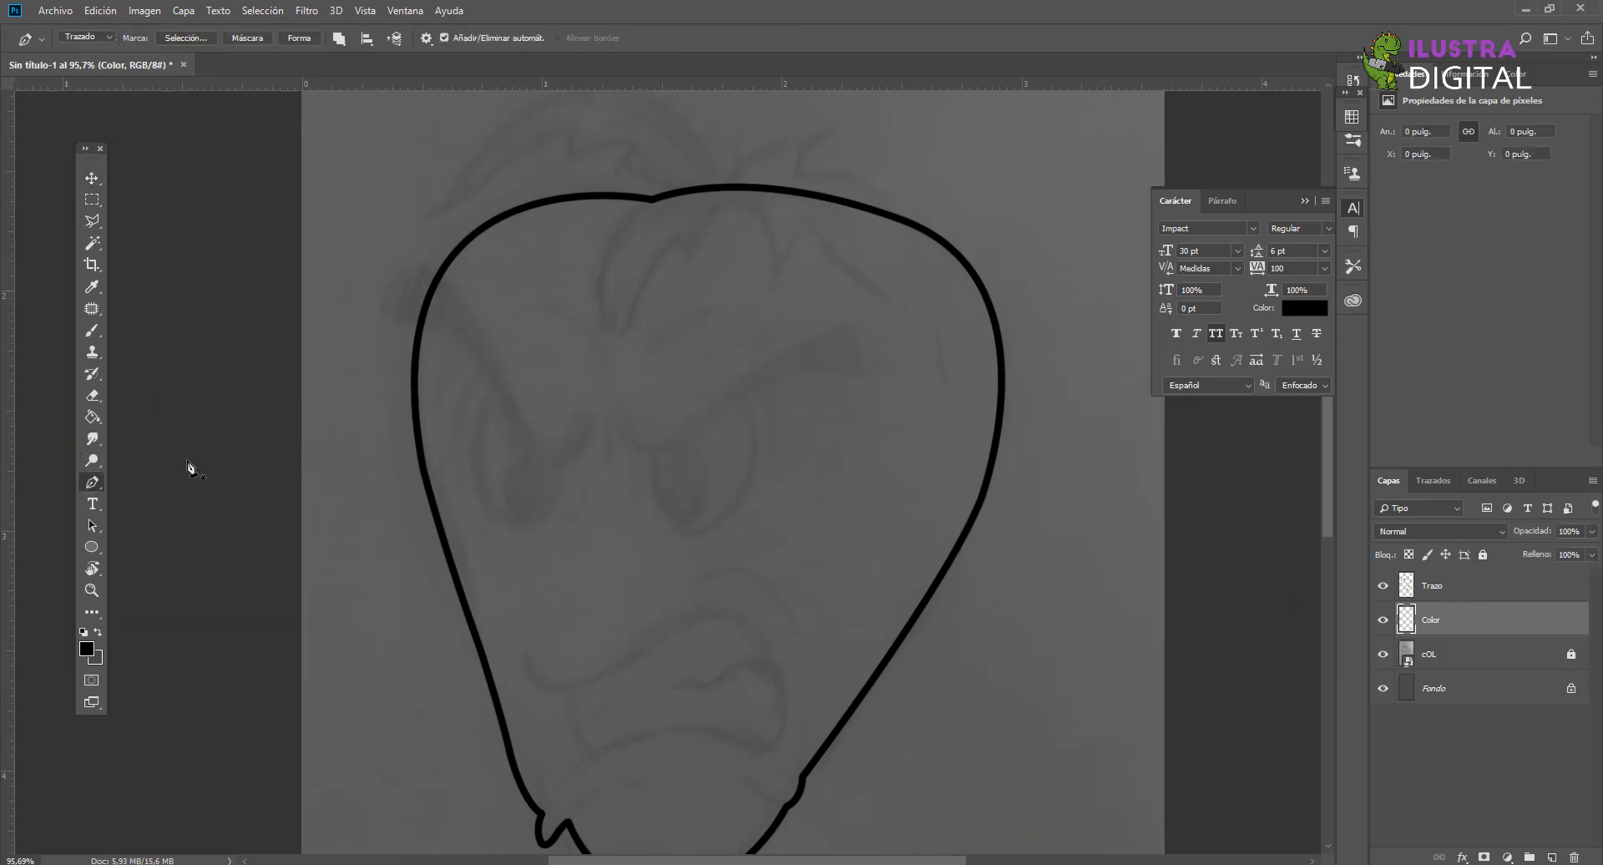
right_click(465, 248)
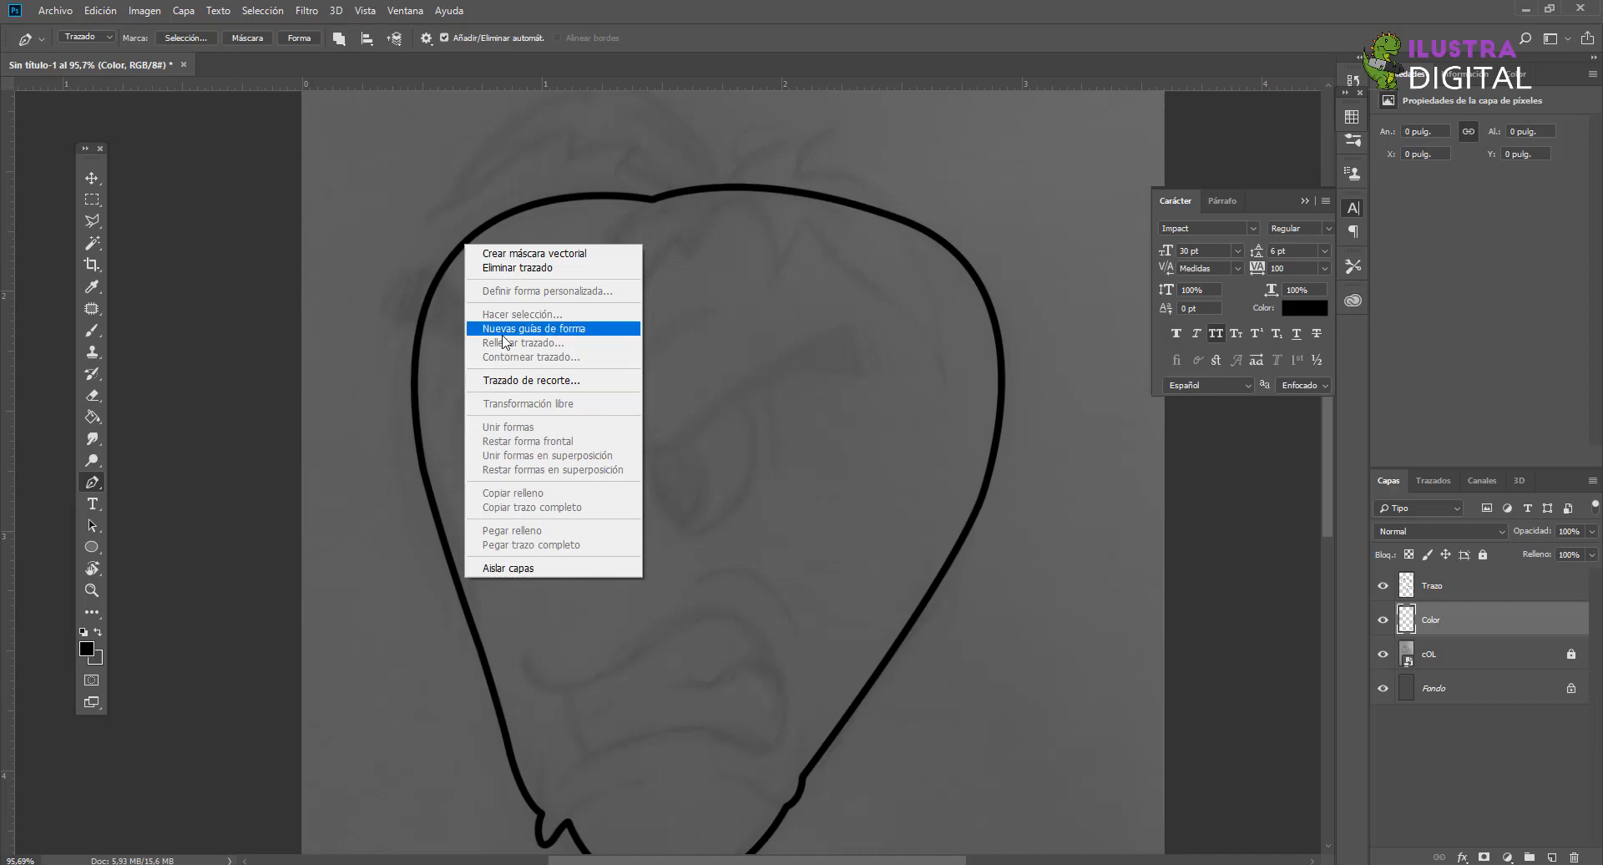
left_click(1491, 482)
left_click(1433, 480)
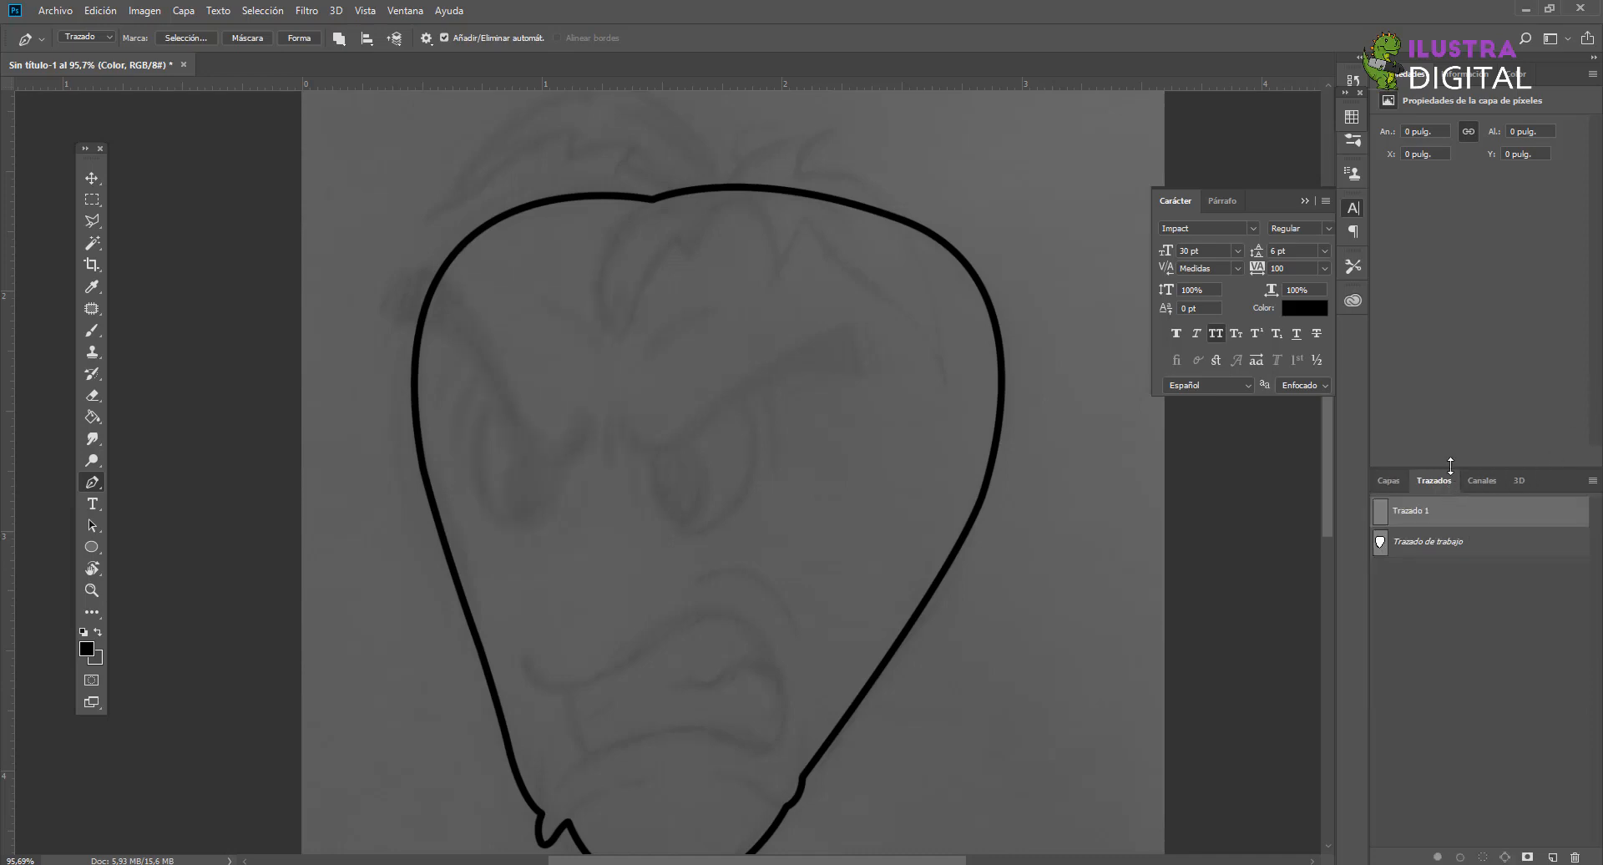
left_click(1429, 551)
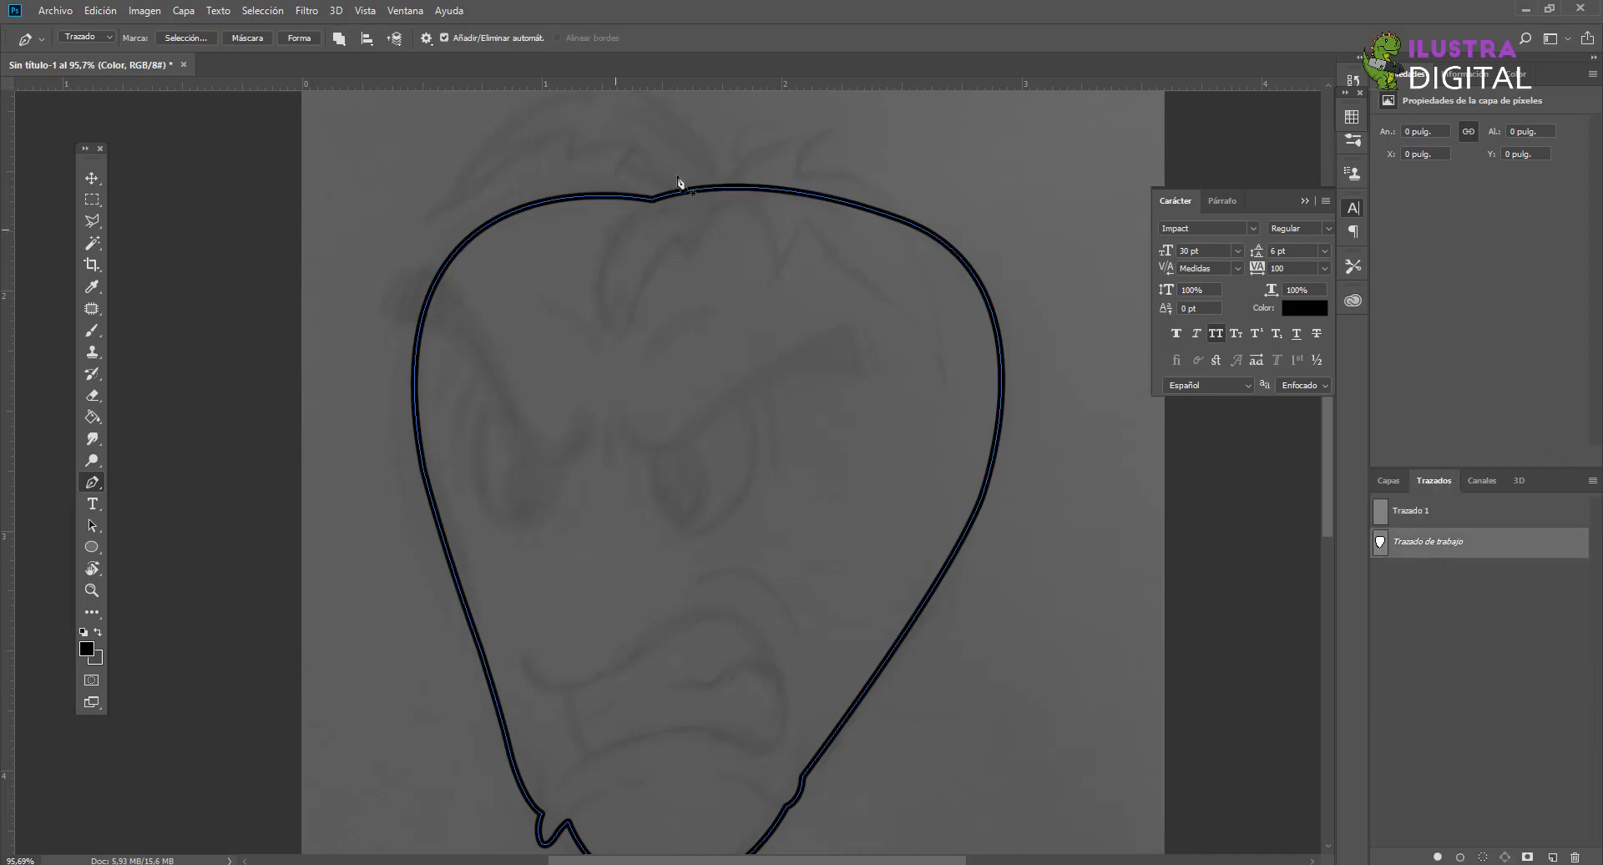
right_click(1452, 546)
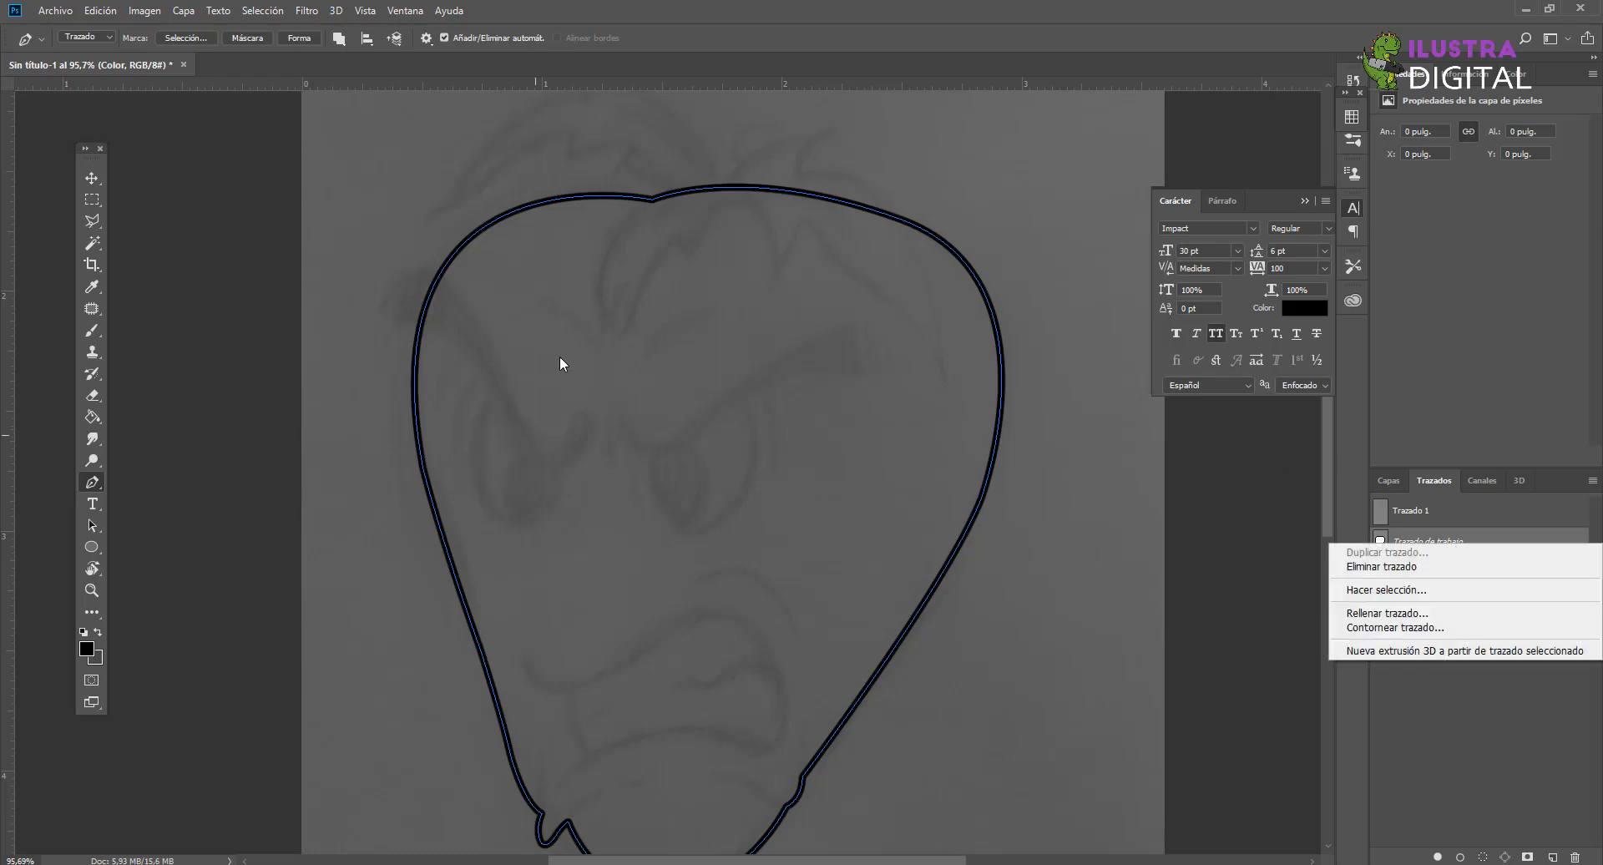
left_click(1450, 593)
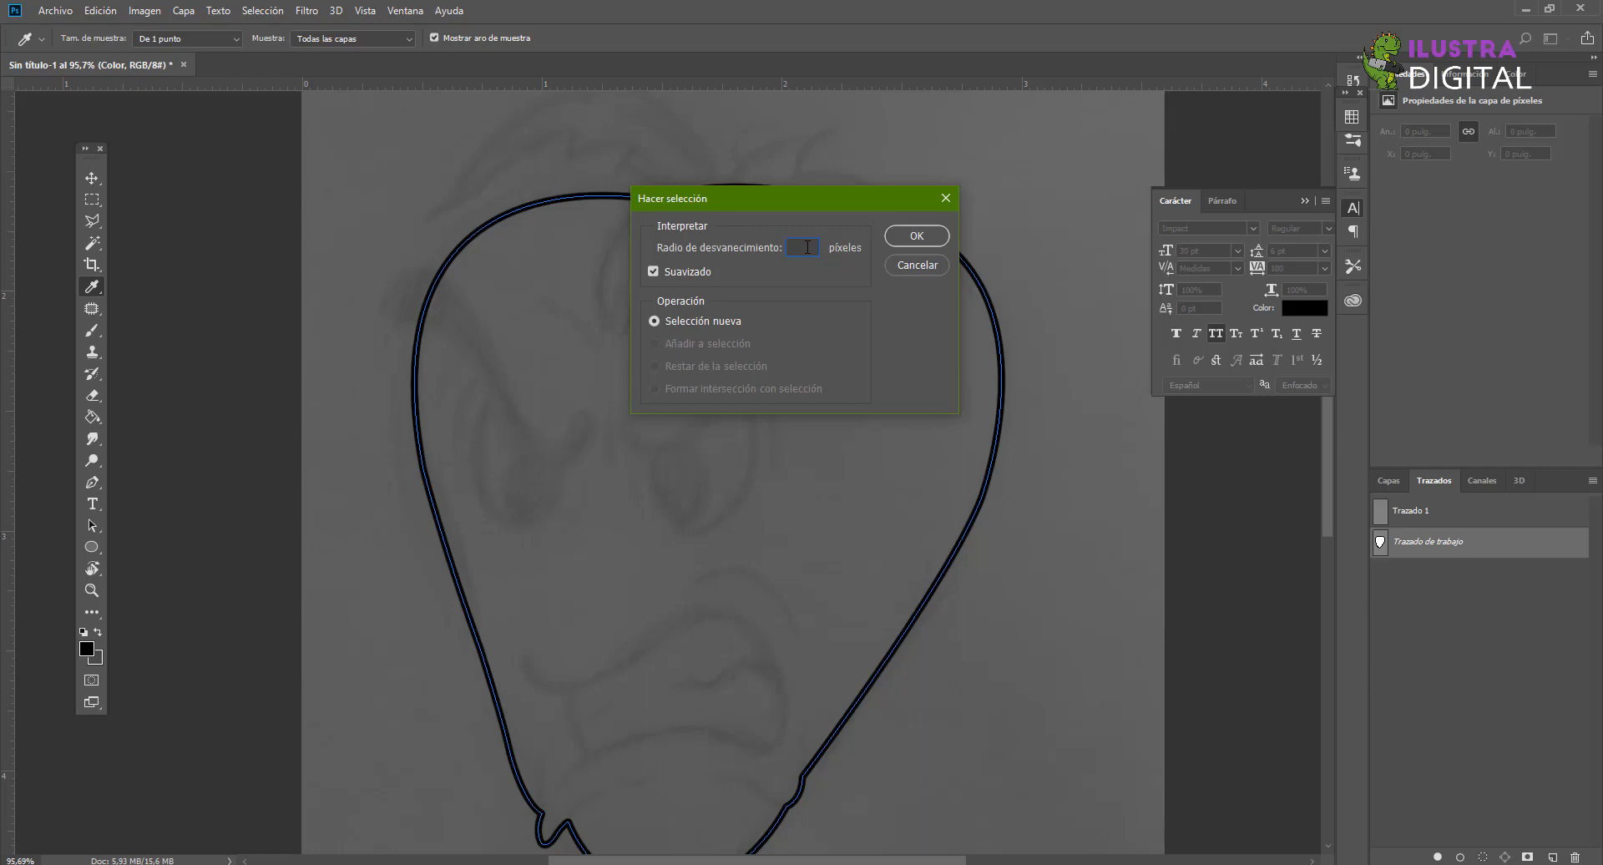
left_click(916, 236)
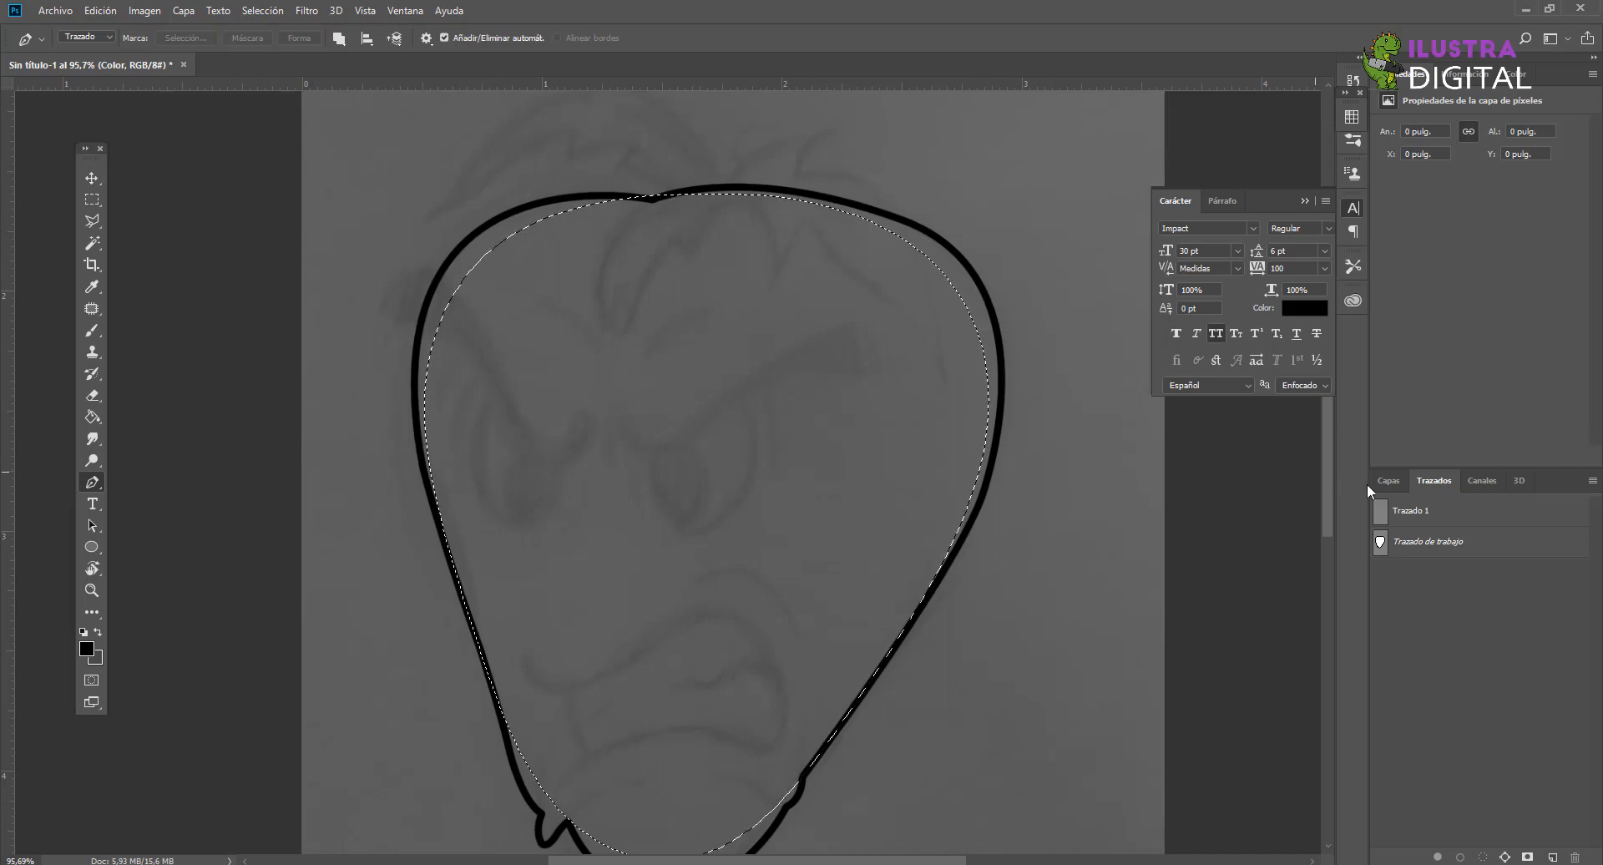
Step: Show the layers again and set the foreground colour to bright red #e31212
left_click(1393, 481)
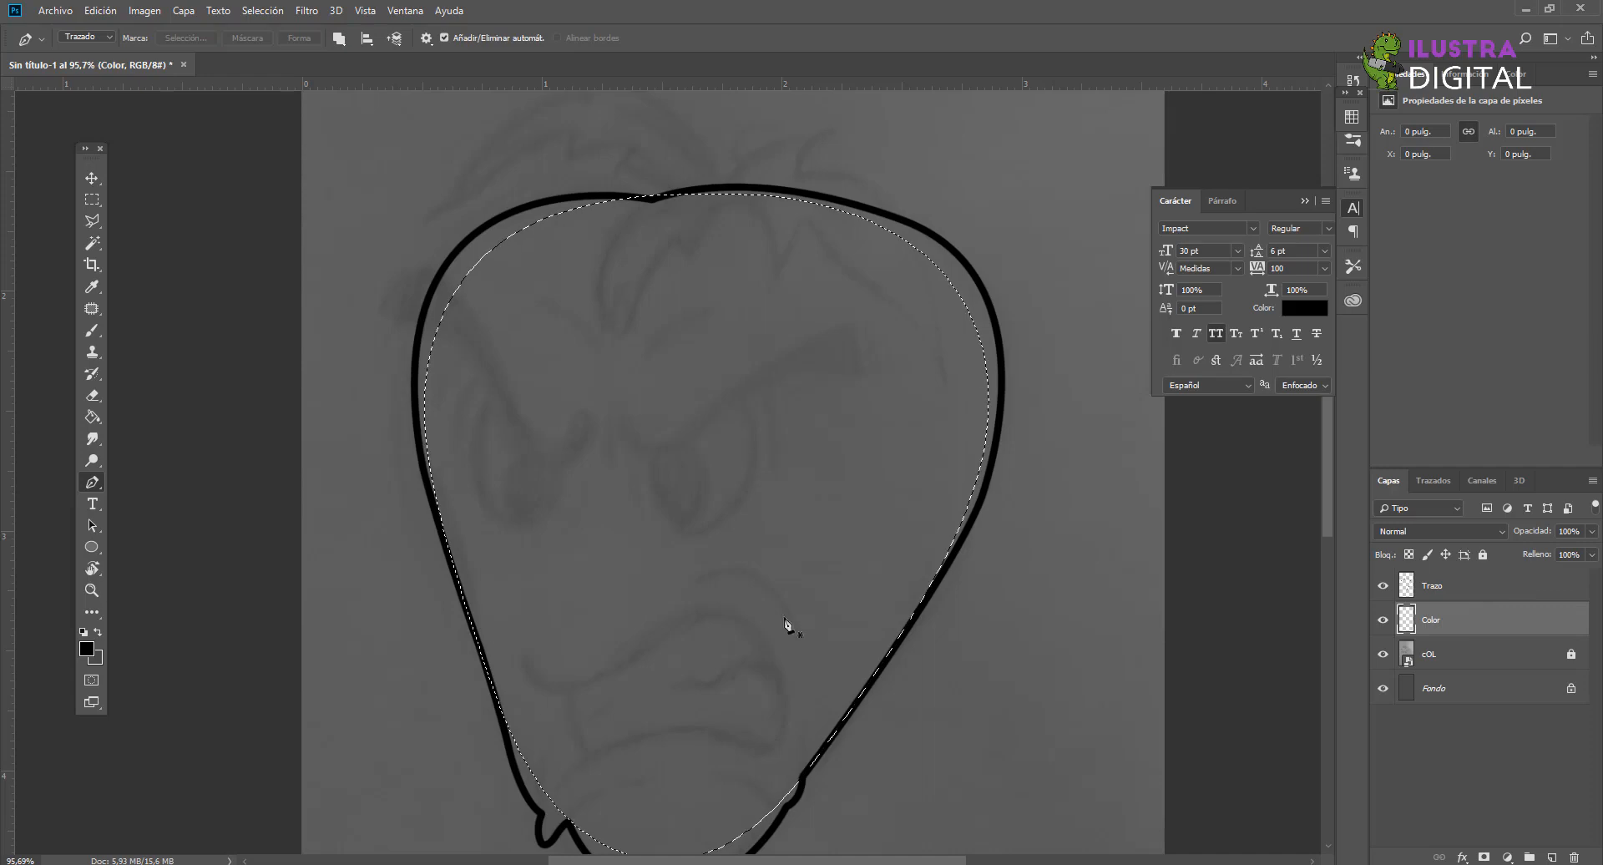
left_click(88, 650)
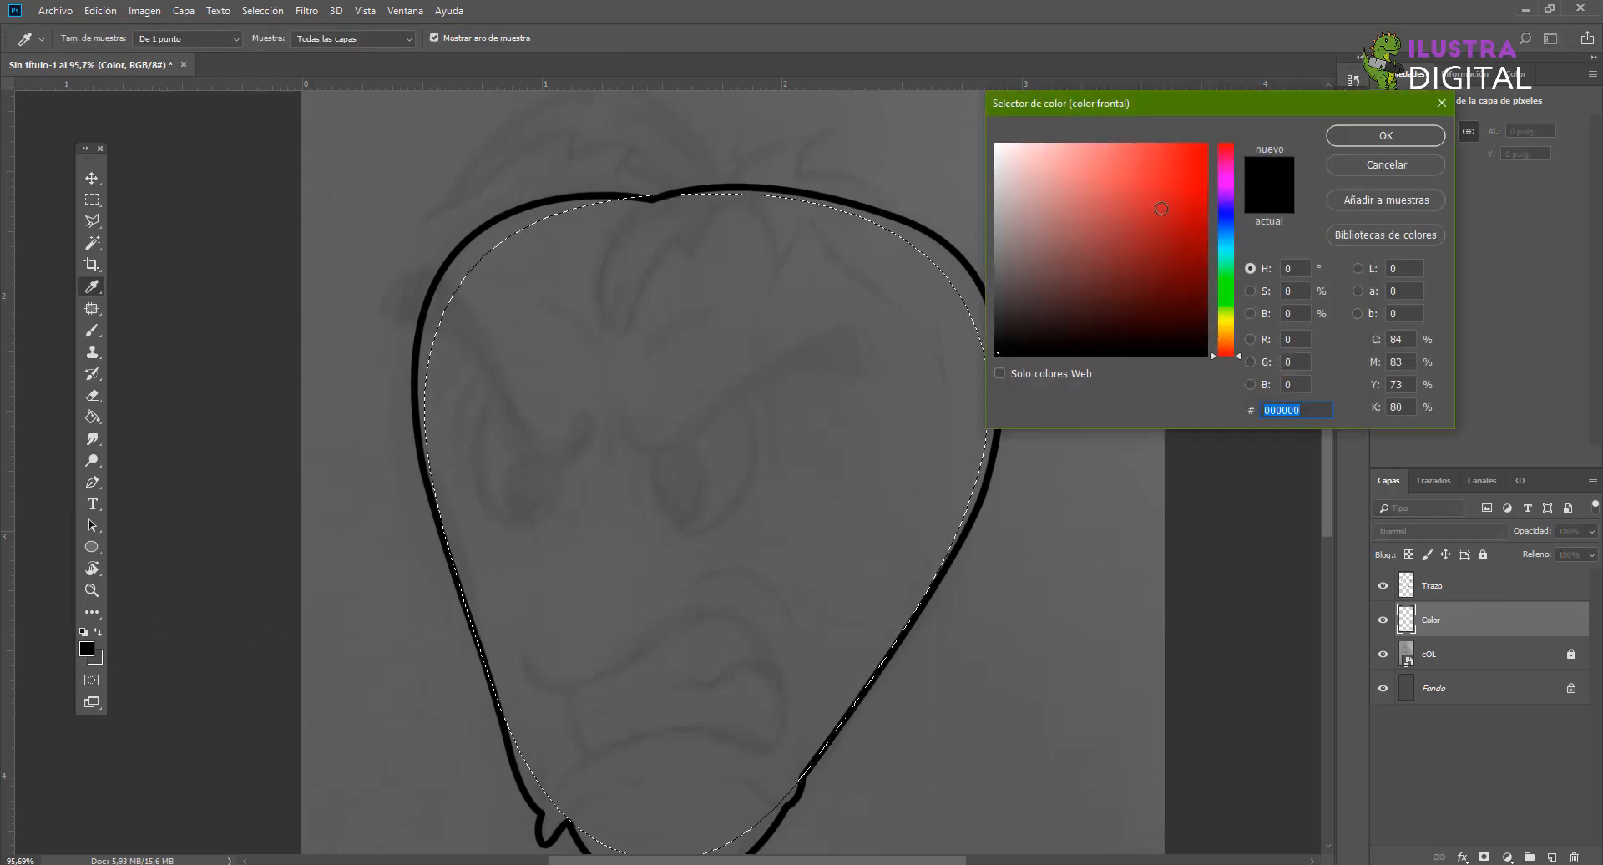
left_click(1191, 167)
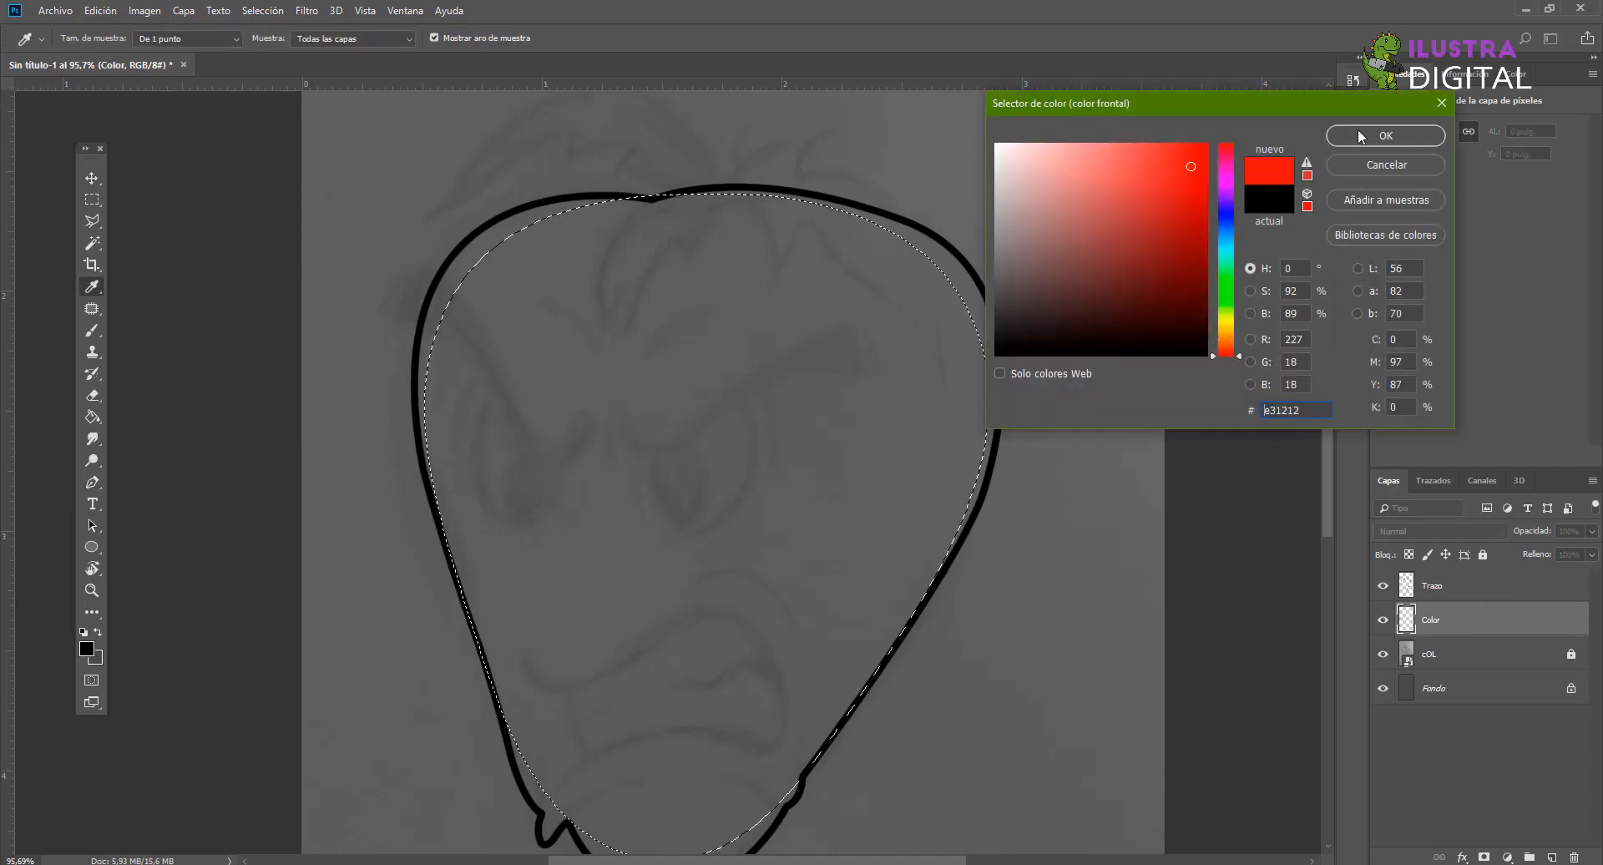
left_click(1361, 136)
Step: Fill the feathered face selection on the Color layer with the red foreground colour using the Paint Bucket, and deselect
left_click(91, 422)
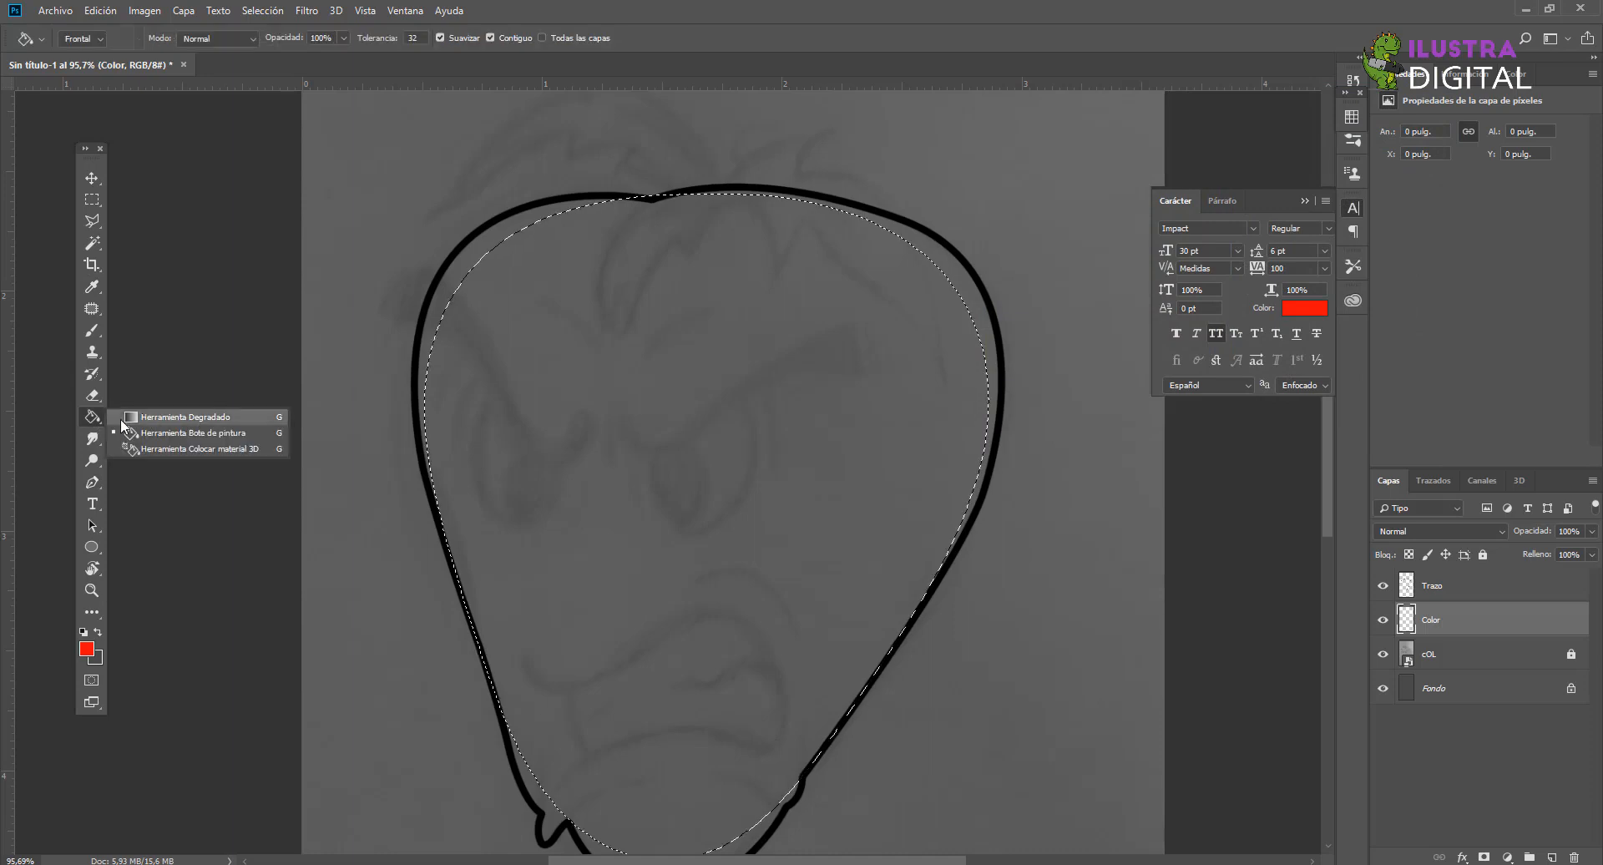
left_click(192, 433)
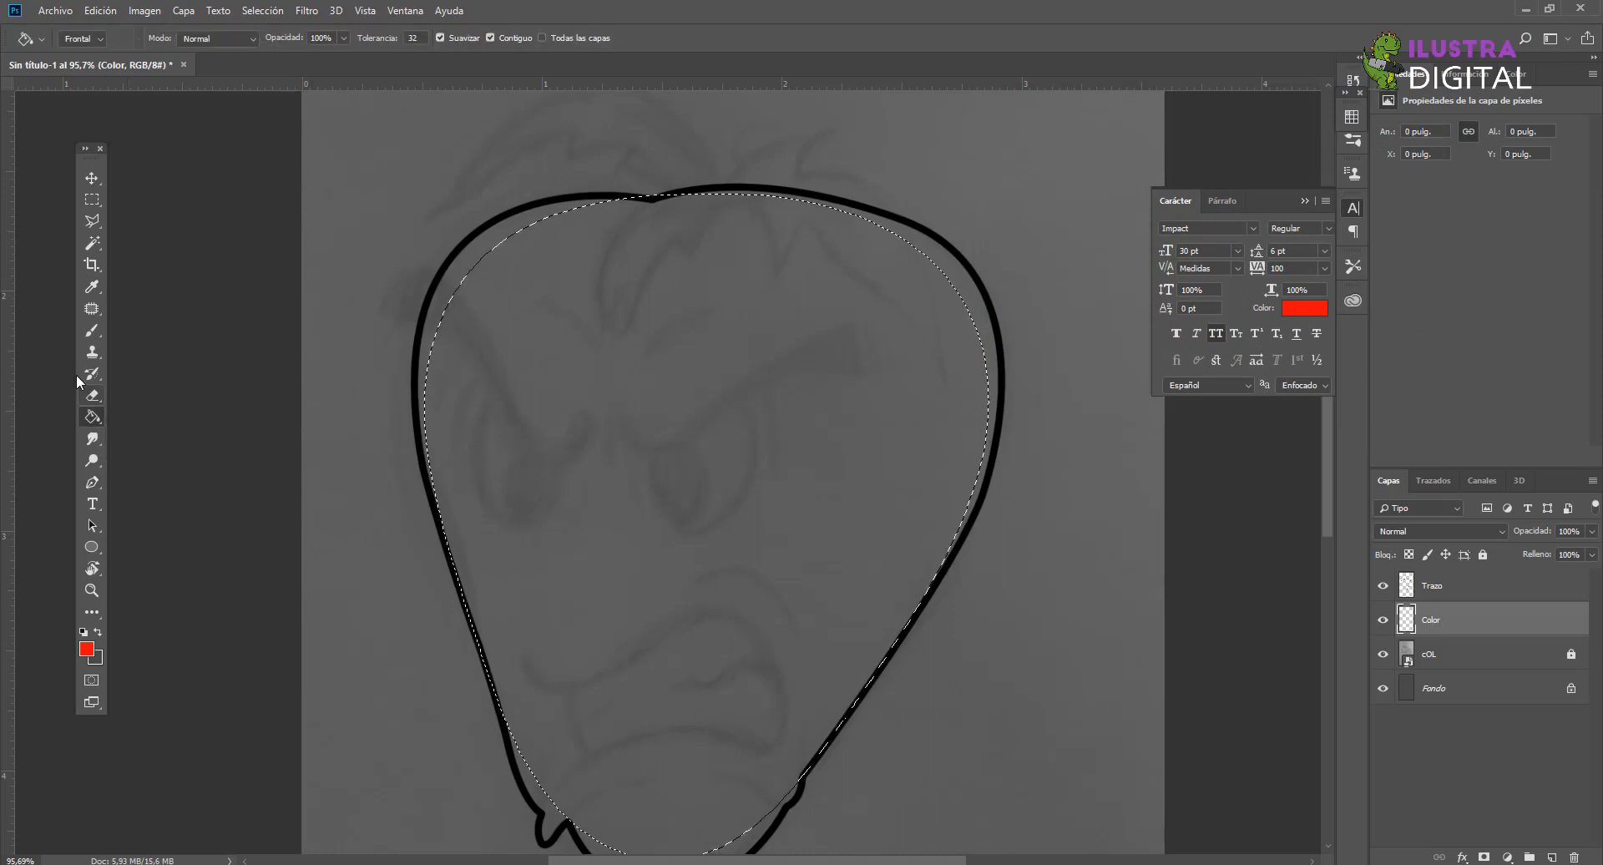
left_click(701, 366)
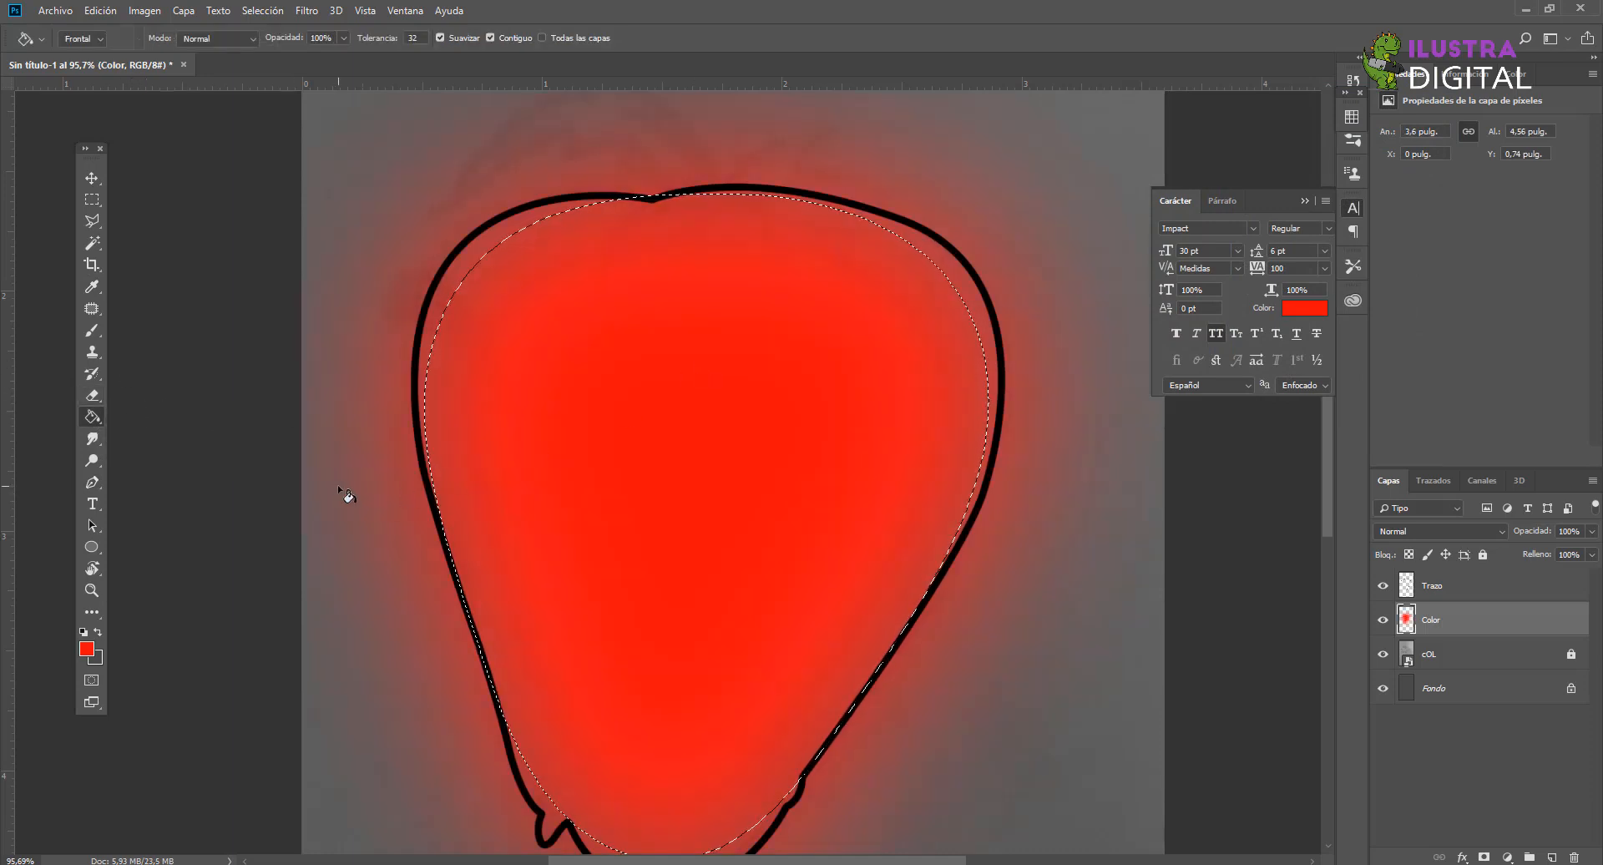
scroll(416, 569, "down", 2, "alt")
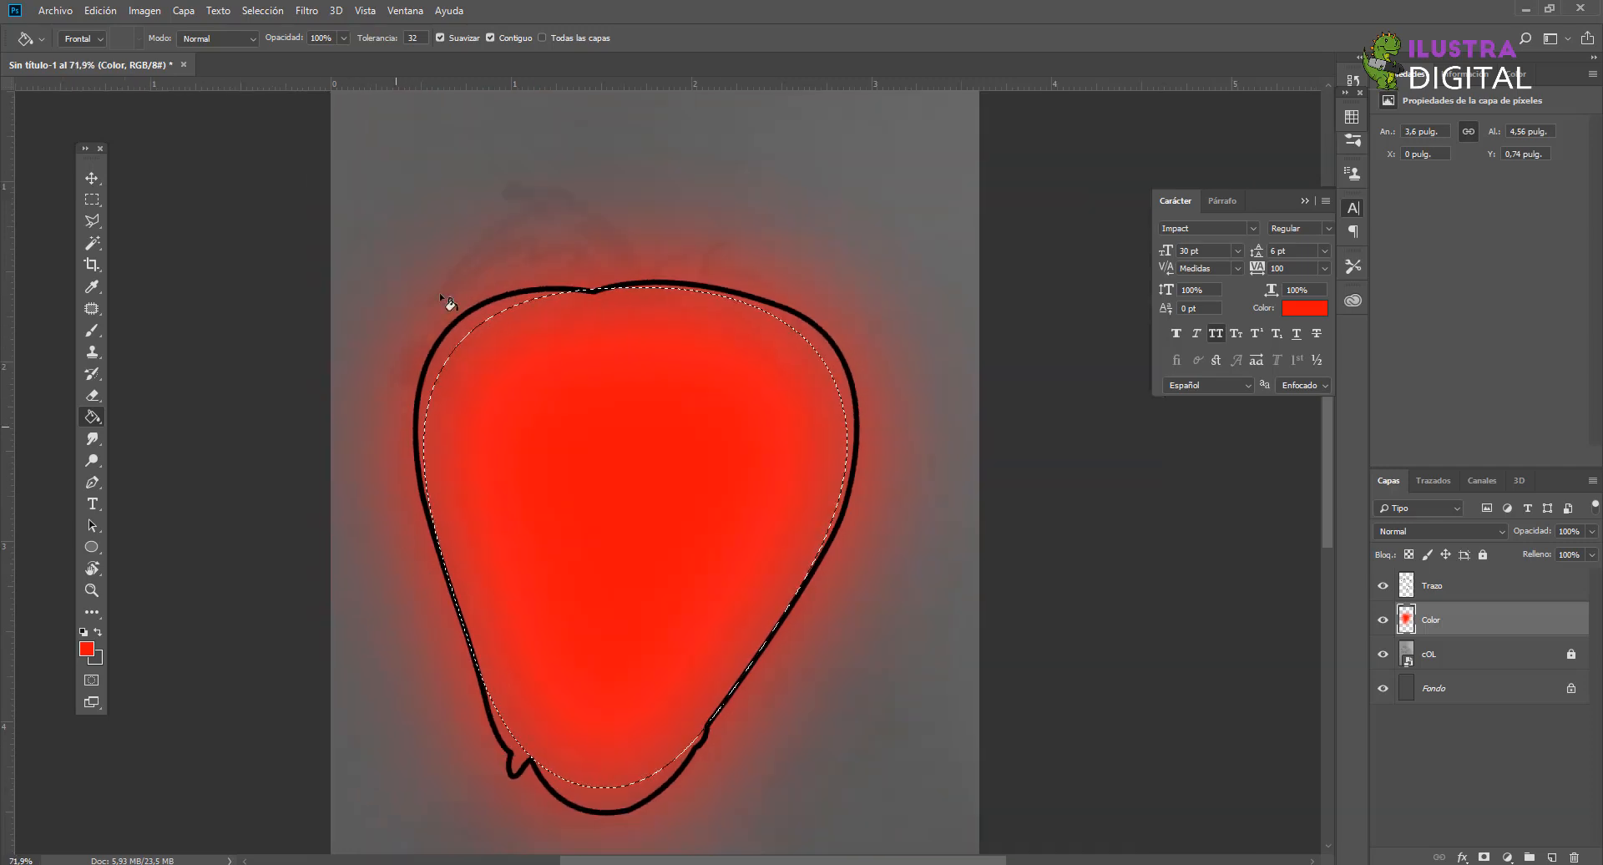
scroll(434, 648, "down", 1)
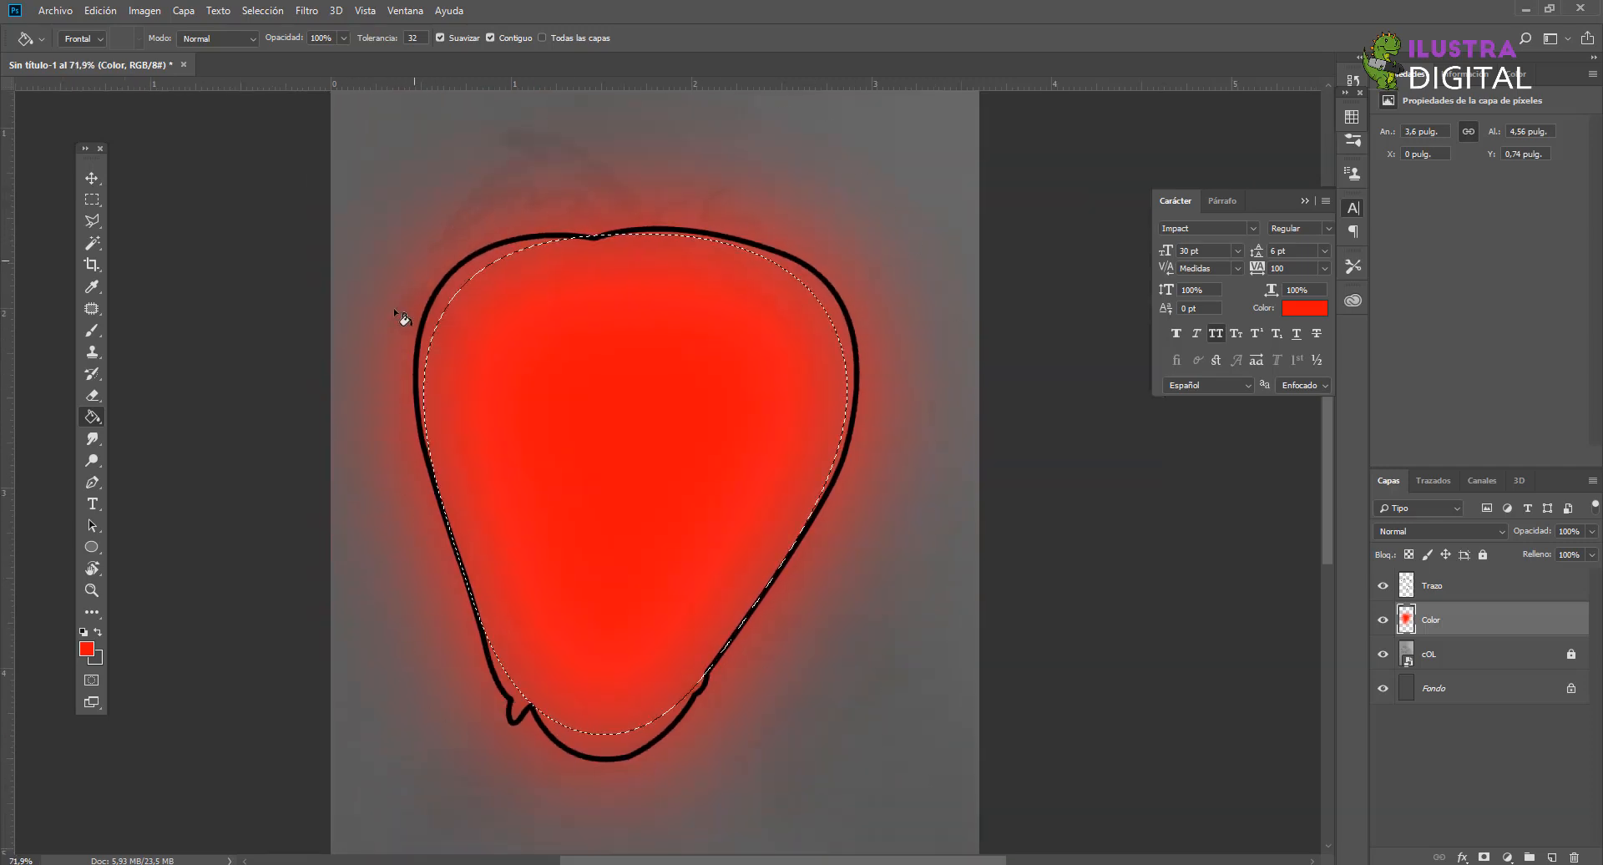
key("ctrl+d")
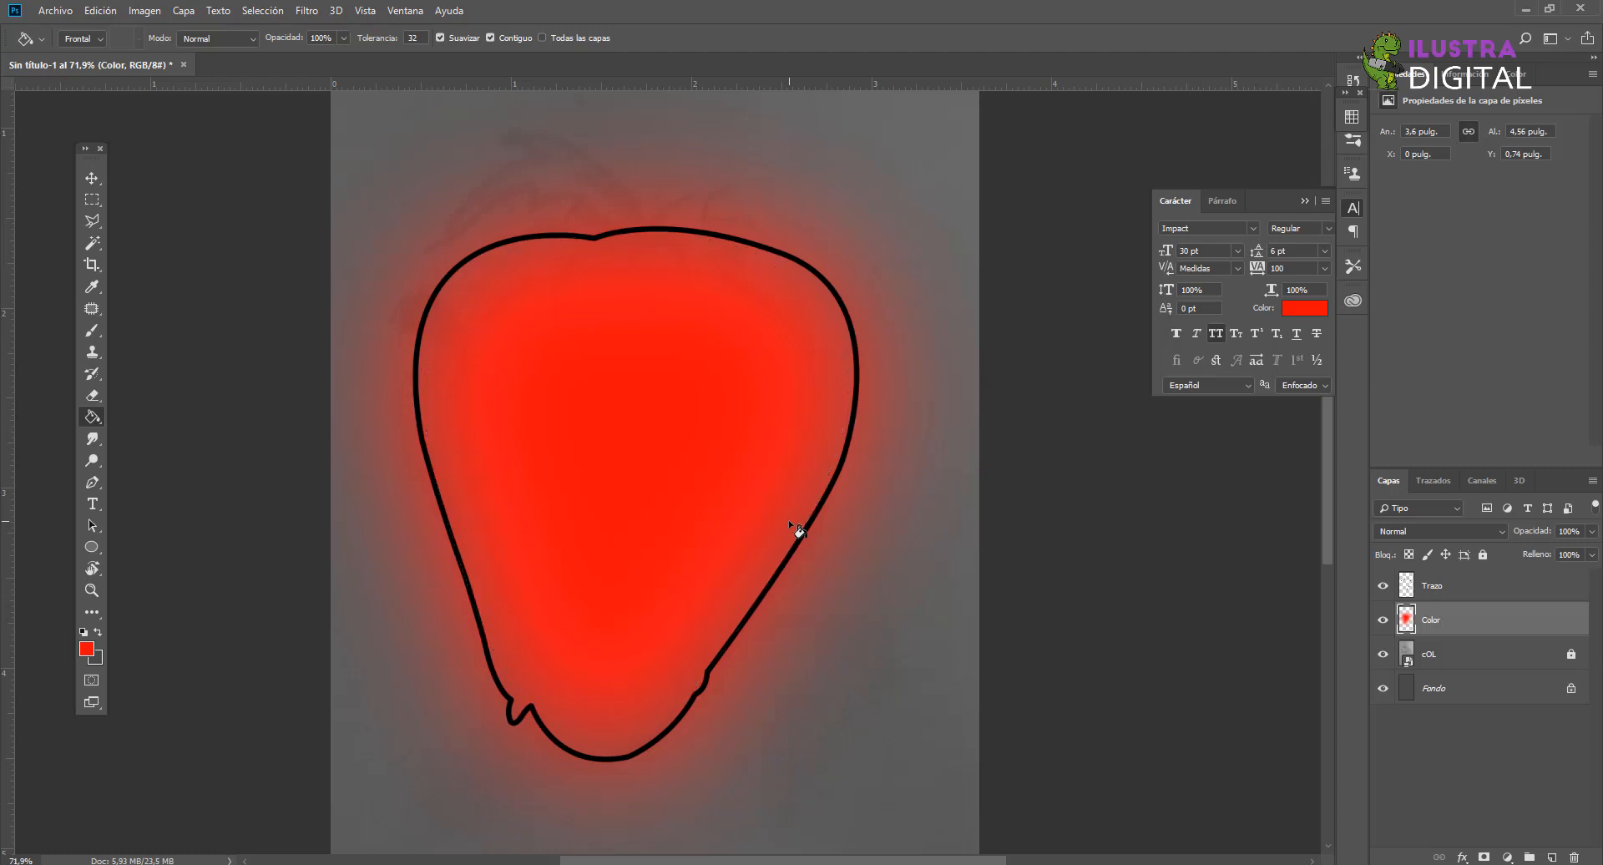
Step: Undo the deselection and the feathered red fill, clear the selection, and check the editing command for stepping backward (Paso atrás)
key("ctrl+alt+z")
key("ctrl+alt+z")
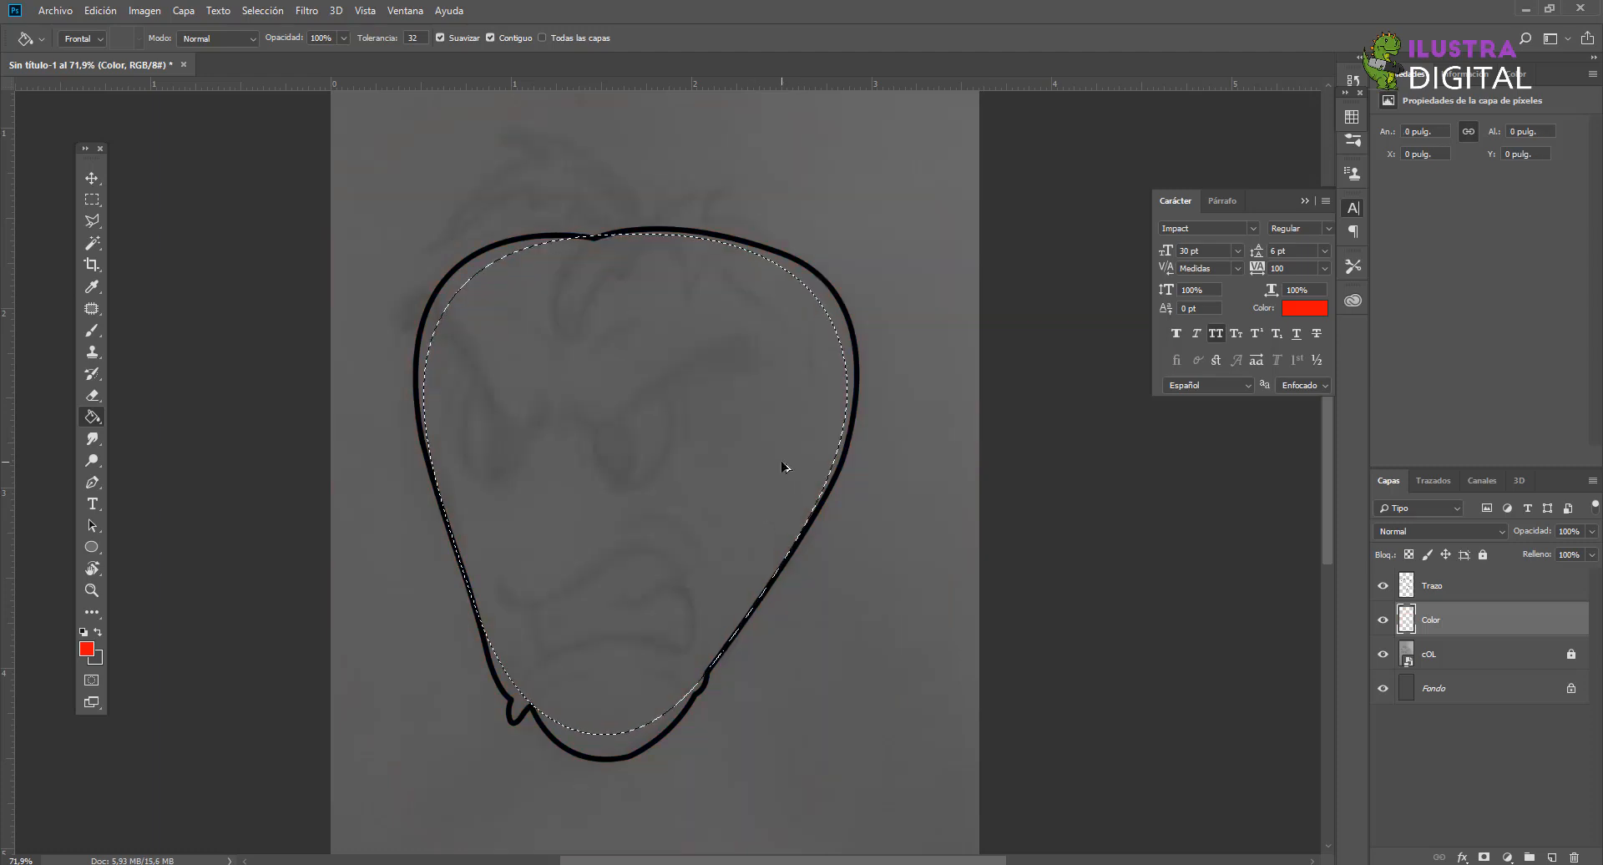
key("ctrl+d")
left_click(151, 17)
mouse_move(100, 10)
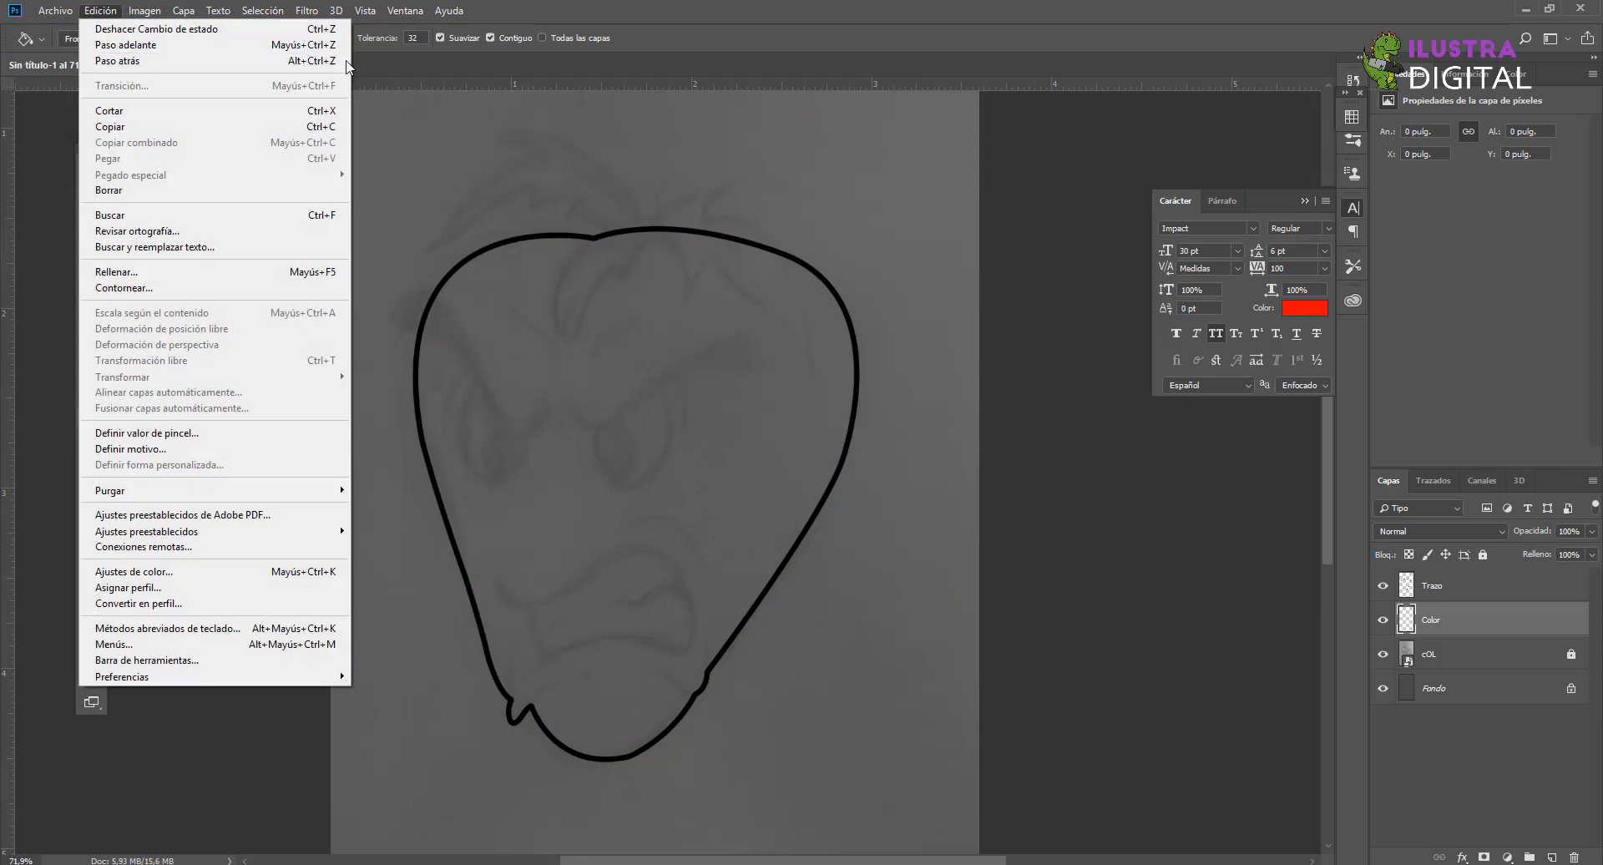
Step: Make a new anti-aliased selection from the face work path with a feather radius of 0 pixels, and check its edge along the outline
left_click(1441, 482)
left_click(1434, 481)
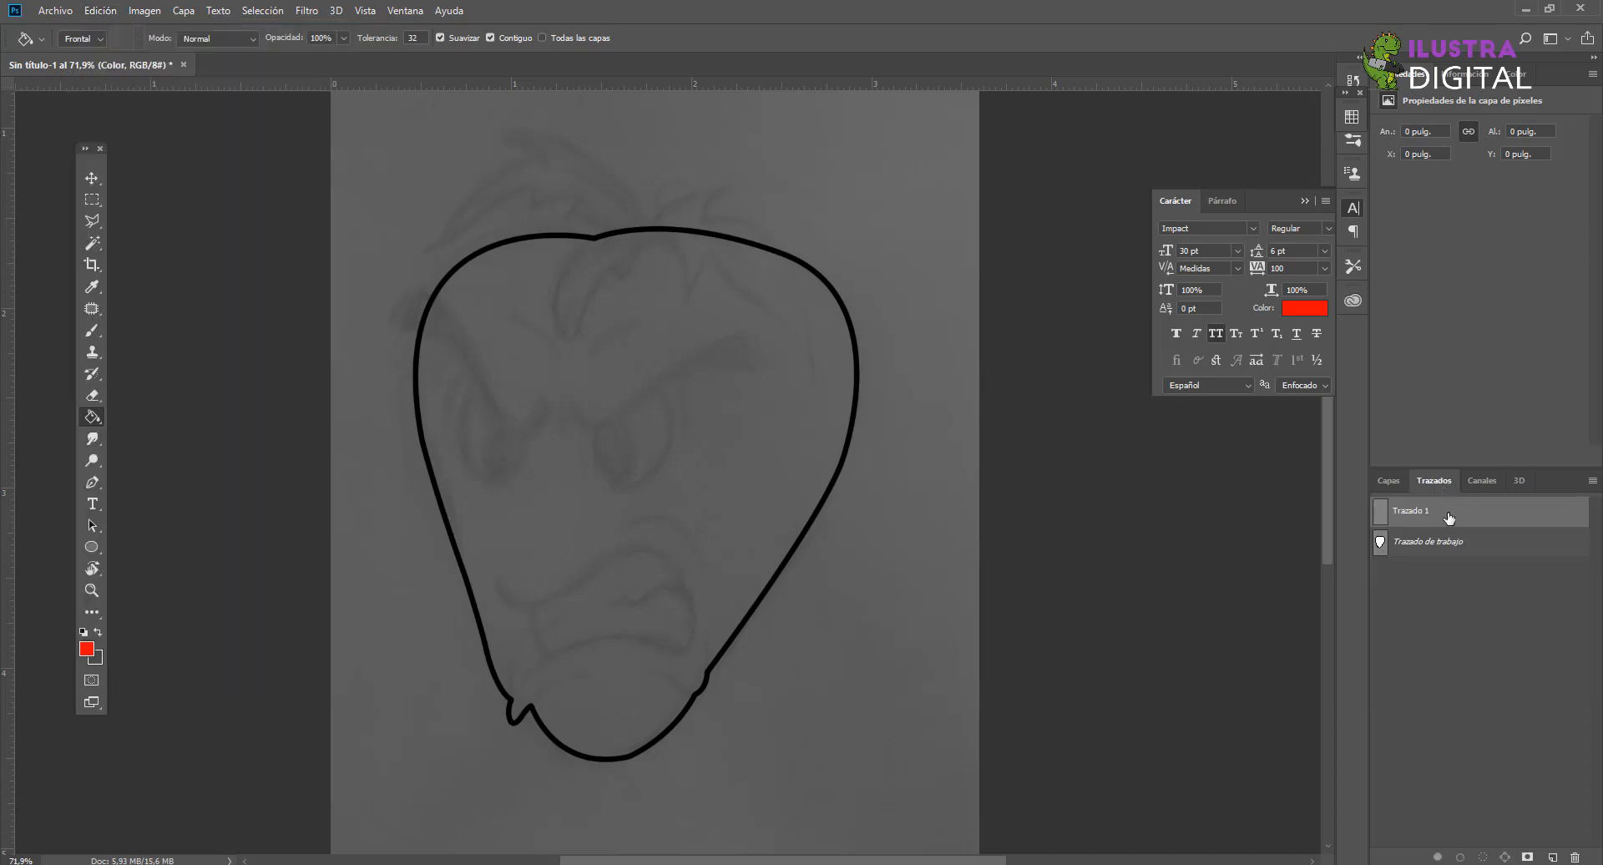
left_click(1431, 545)
right_click(1433, 551)
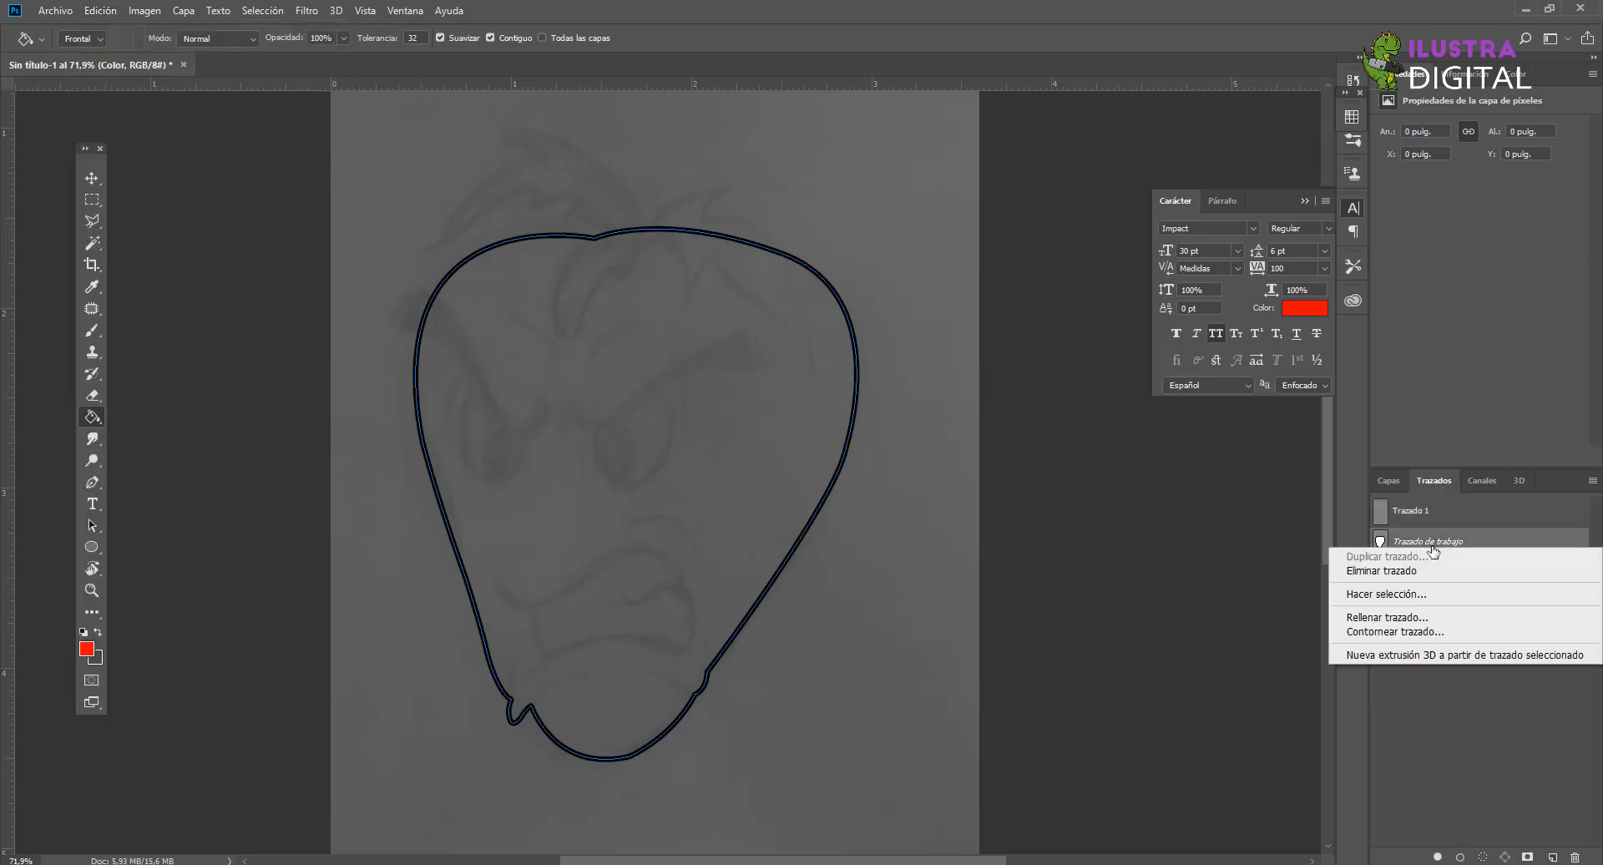
left_click(1432, 594)
type("0")
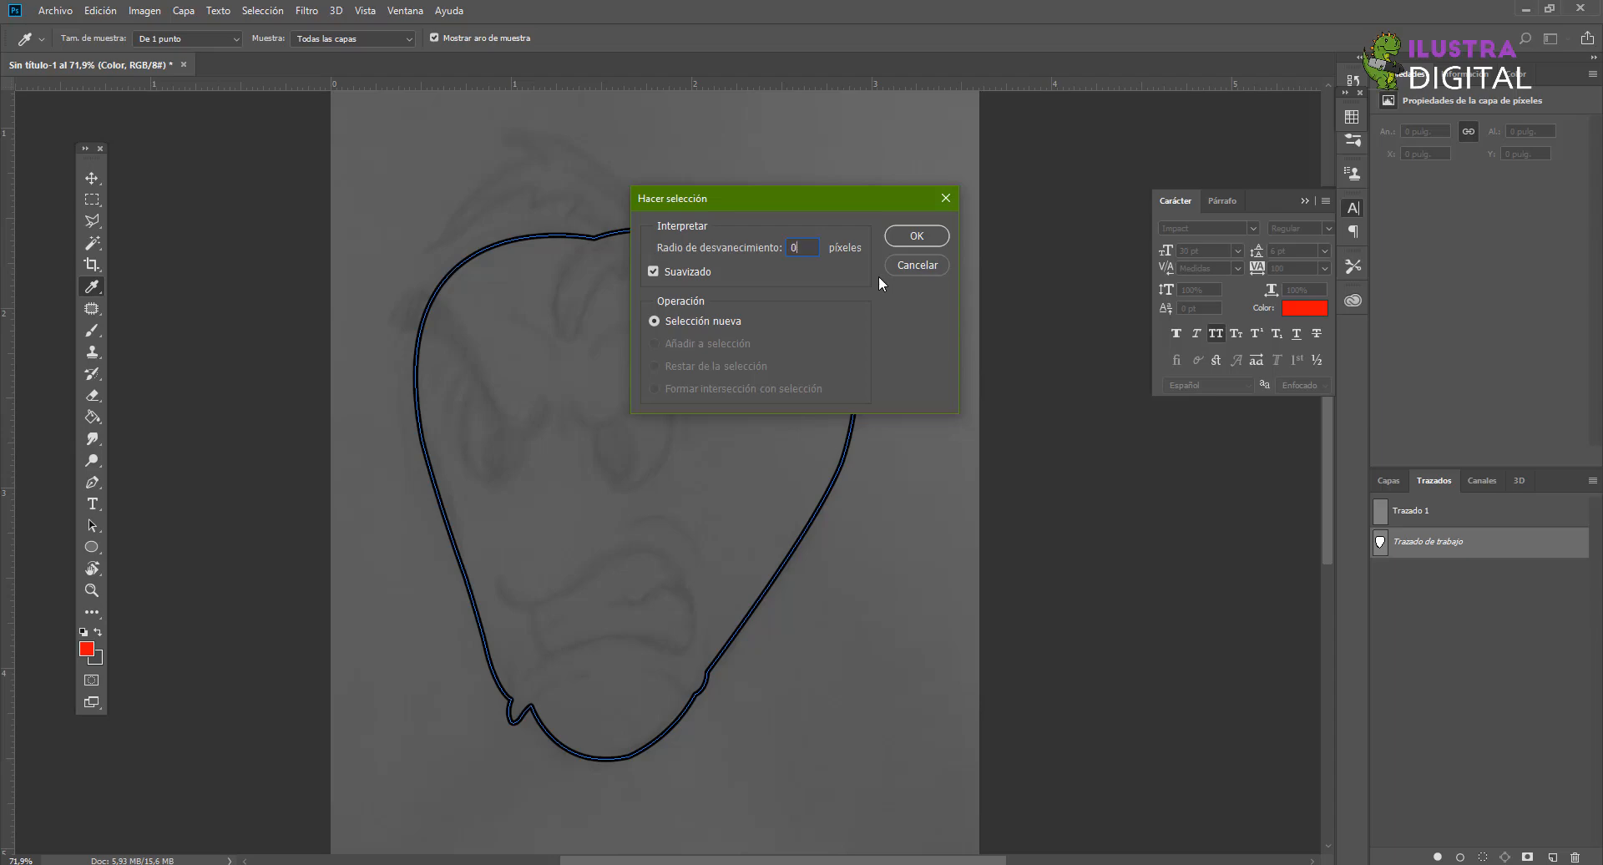
left_click(920, 235)
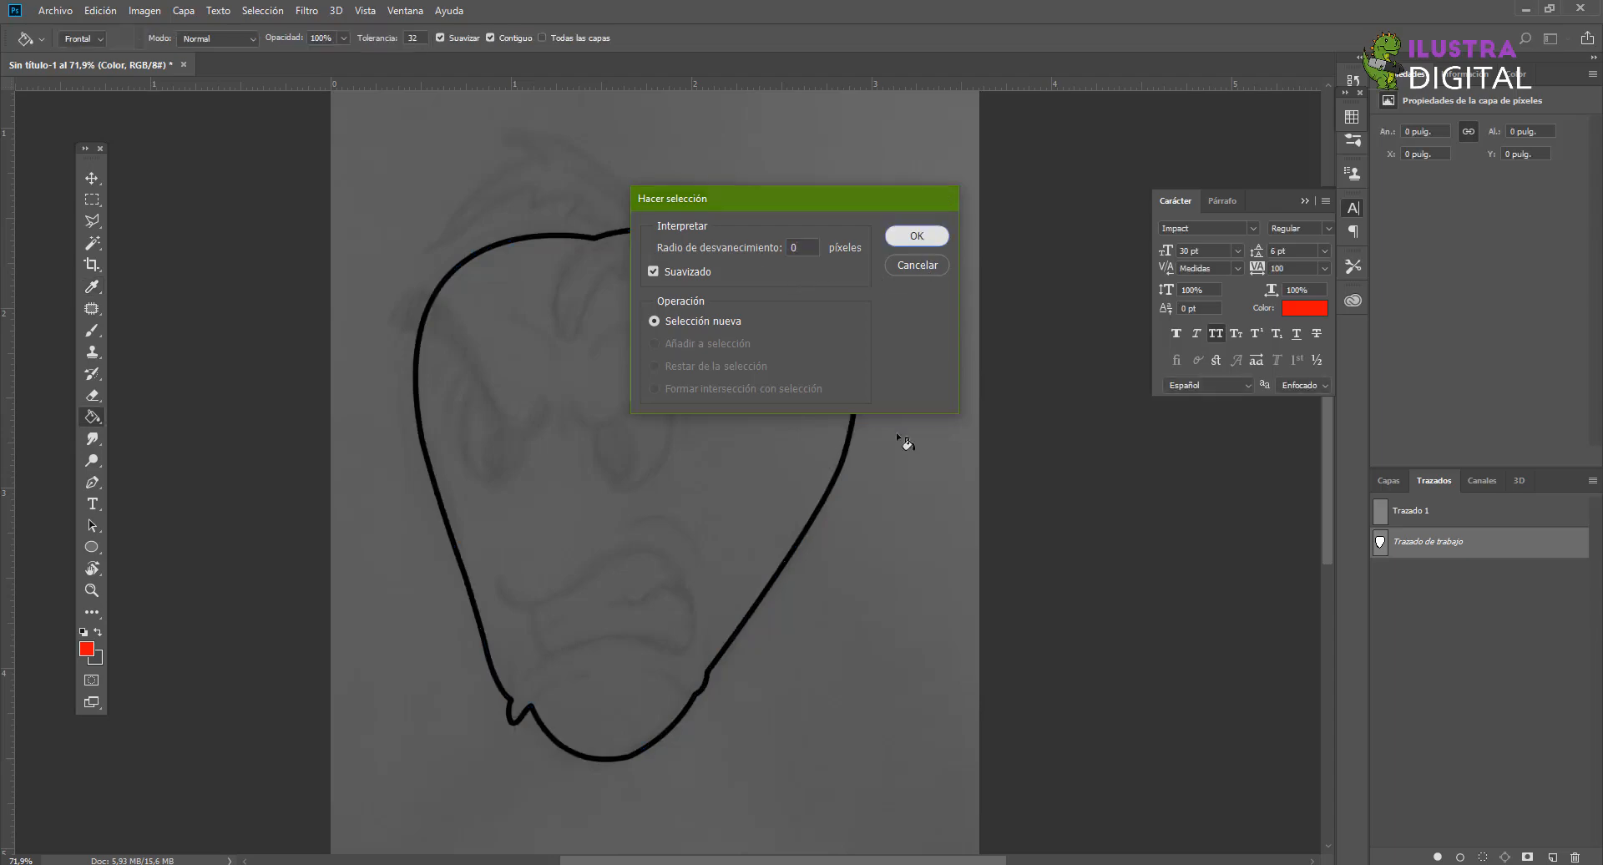
key("g")
scroll(535, 217, "up", 5)
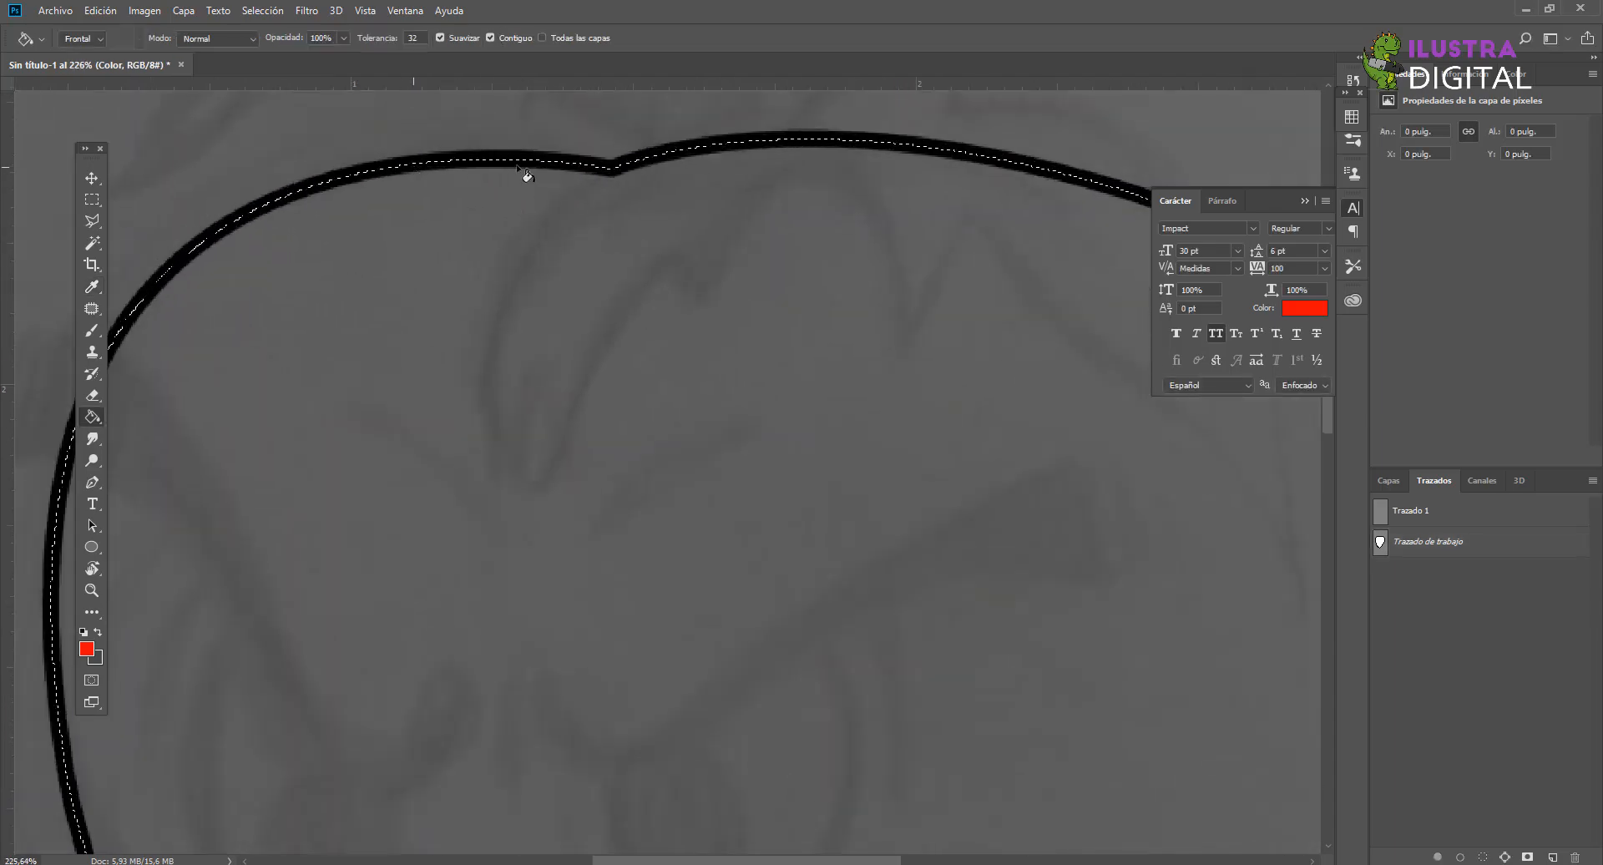
scroll(584, 168, "down", 5)
left_click_drag(442, 707, 429, 562)
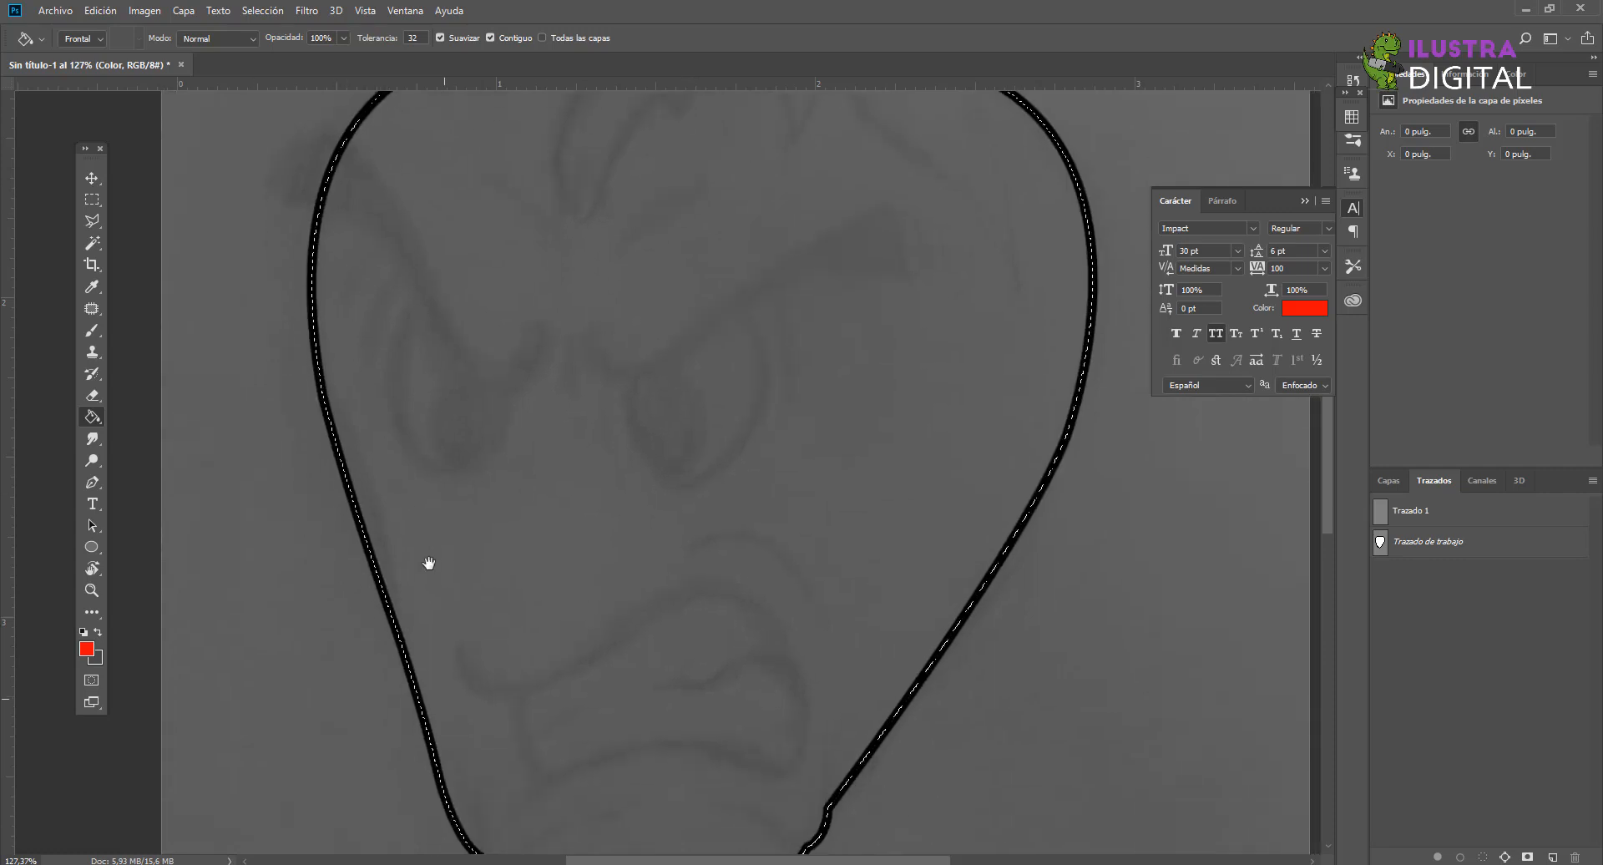
Step: Set the foreground colour to a lighter coral red and fill the selected face on the Color layer with the Paint Bucket
left_click(1383, 483)
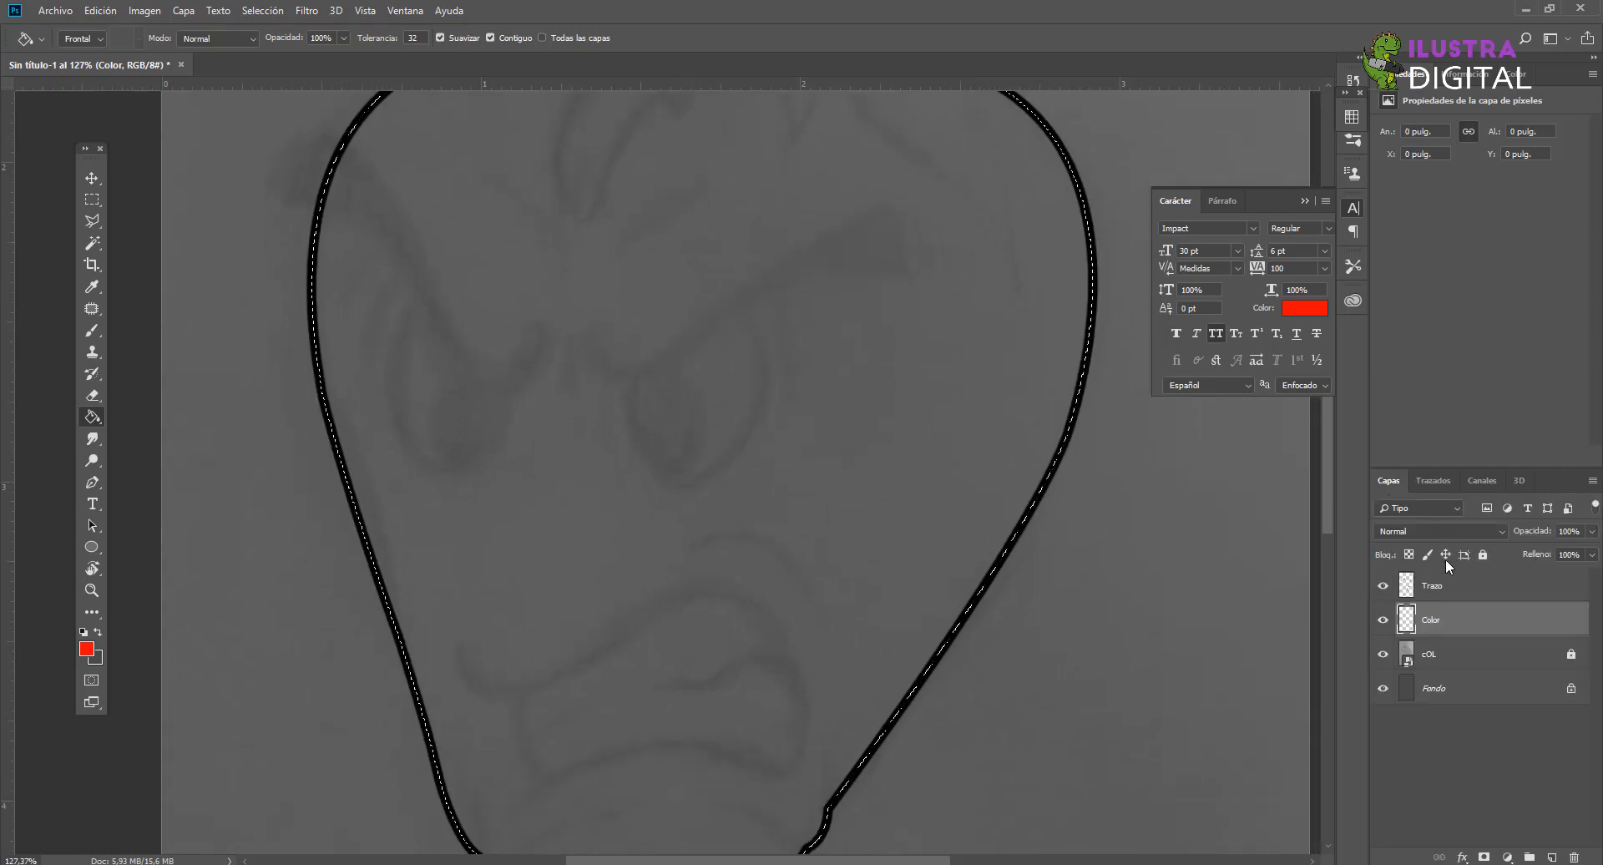
left_click(86, 649)
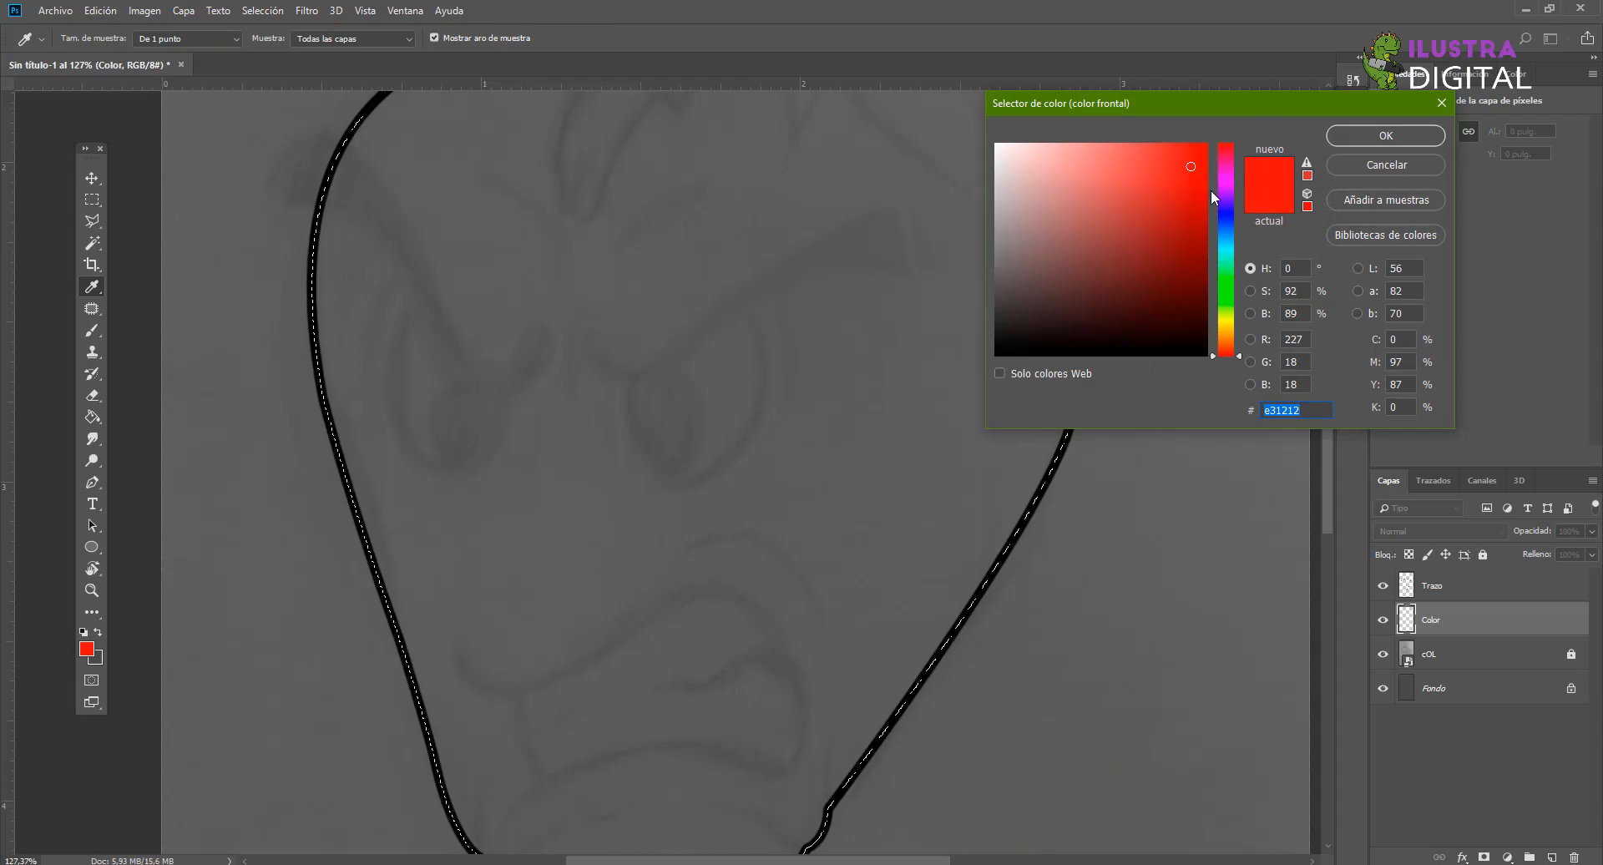
left_click_drag(1140, 155, 1150, 148)
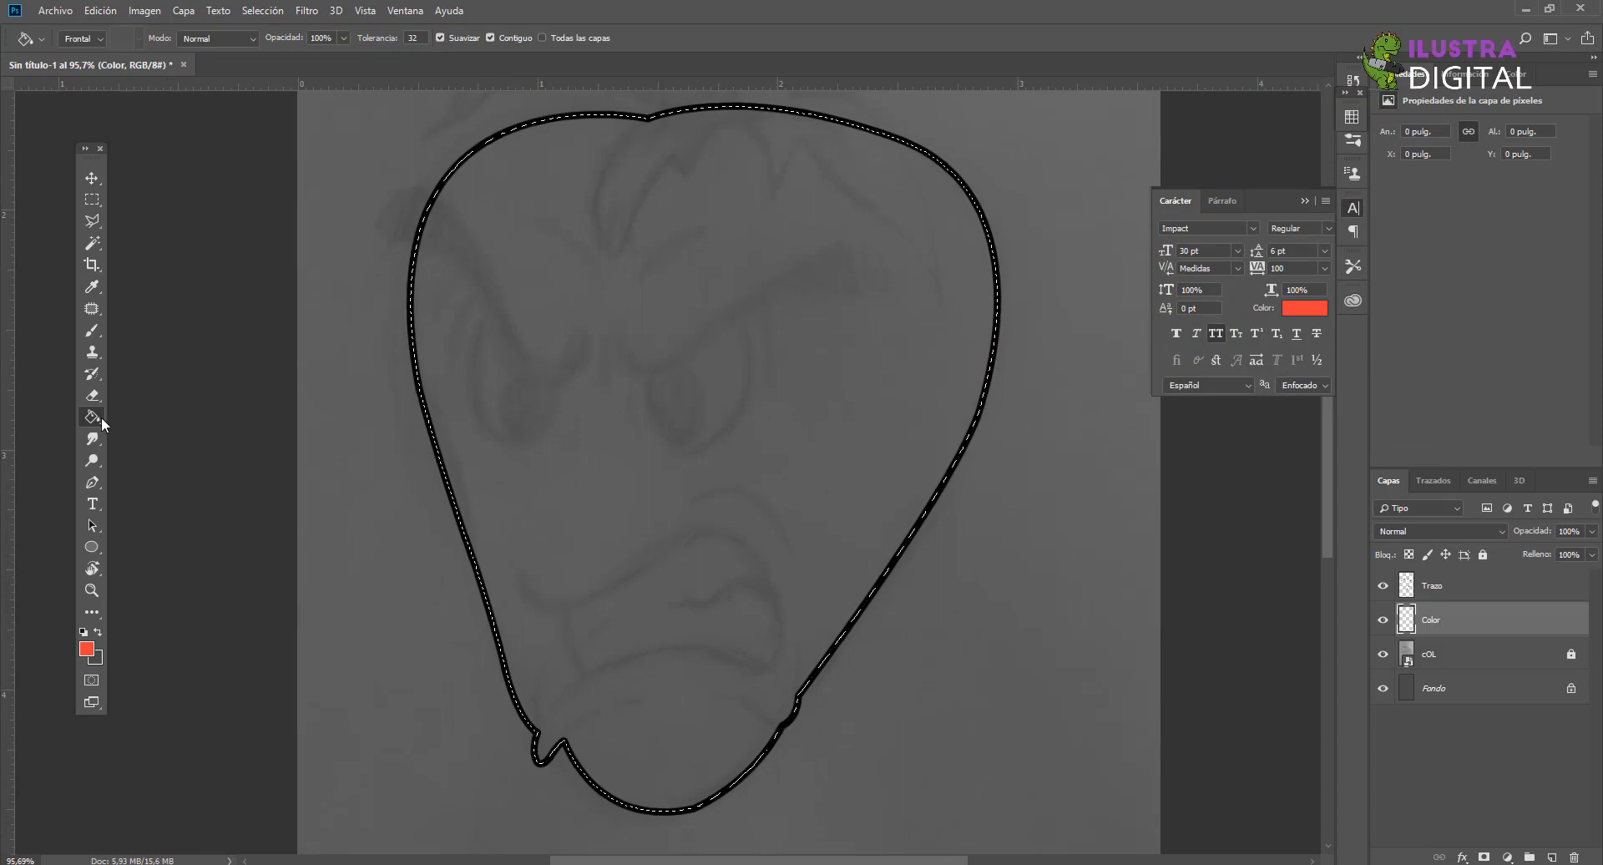
left_click(720, 382)
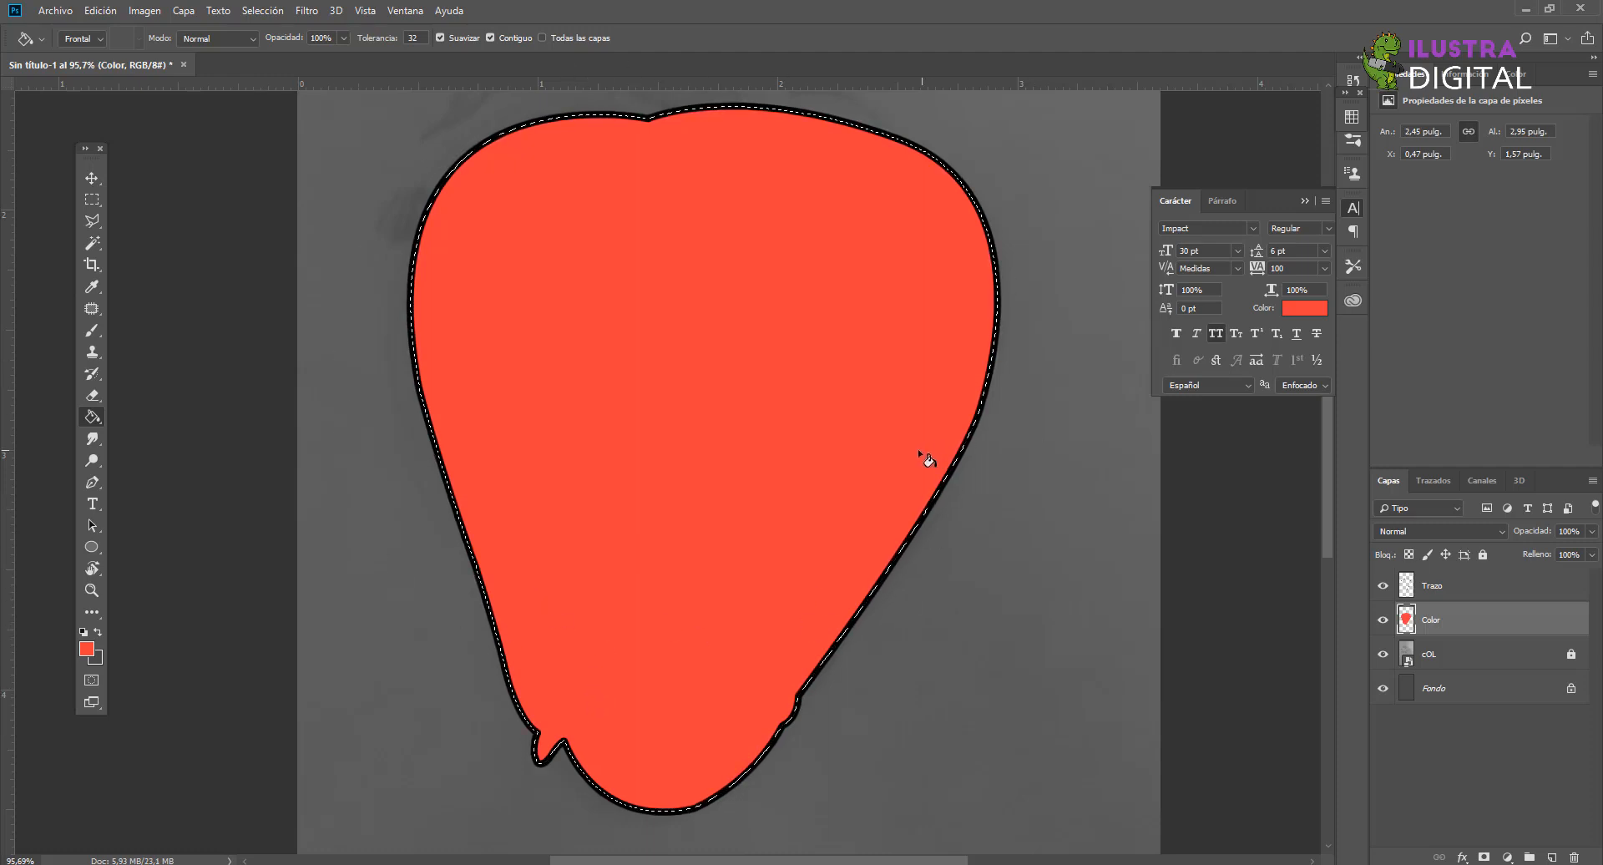
Step: Deselect the filled face and try restoring its selection with the Reselect command (Volver a seleccionar)
key("ctrl+d")
key("ctrl+shift+d")
left_click(261, 11)
left_click(284, 44)
left_click(262, 11)
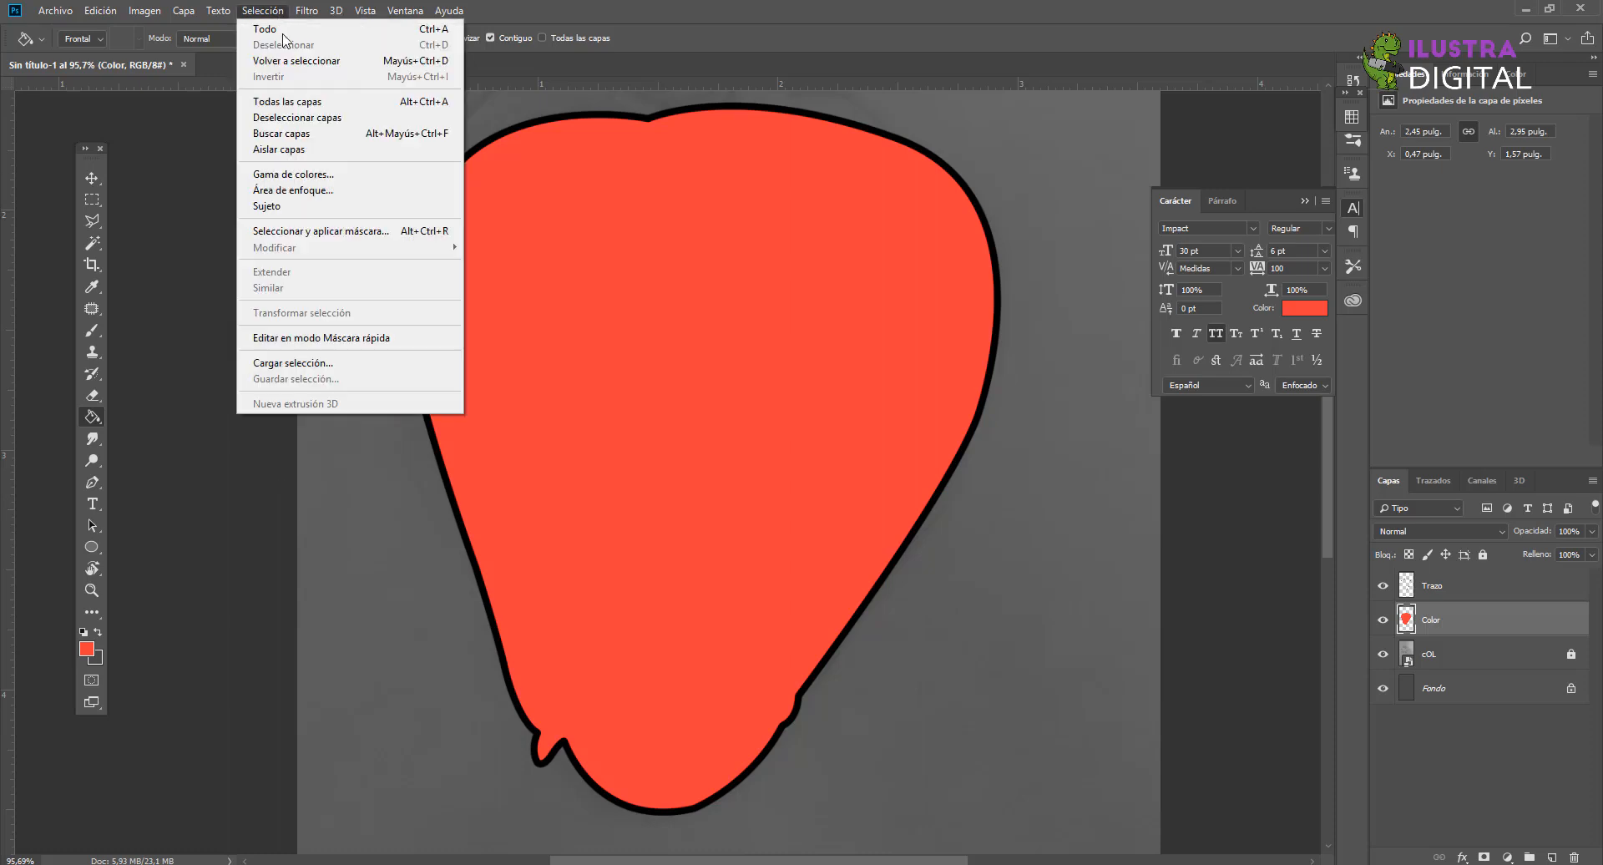
left_click(288, 61)
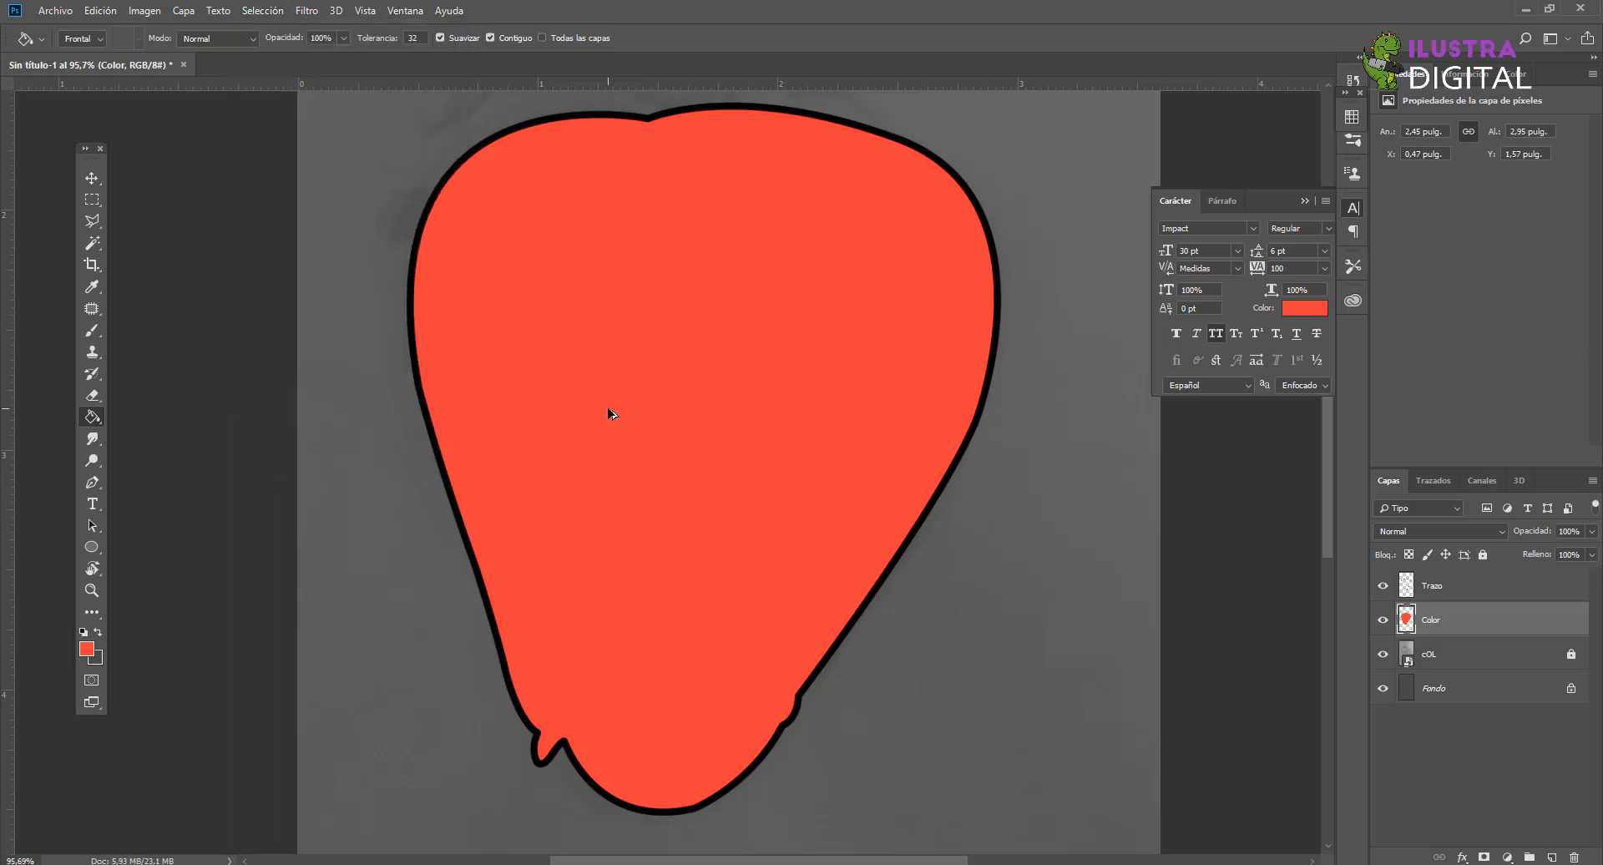
Step: Clear the selection around the filled face and check the Reselect command (Volver a seleccionar)
left_click(276, 11)
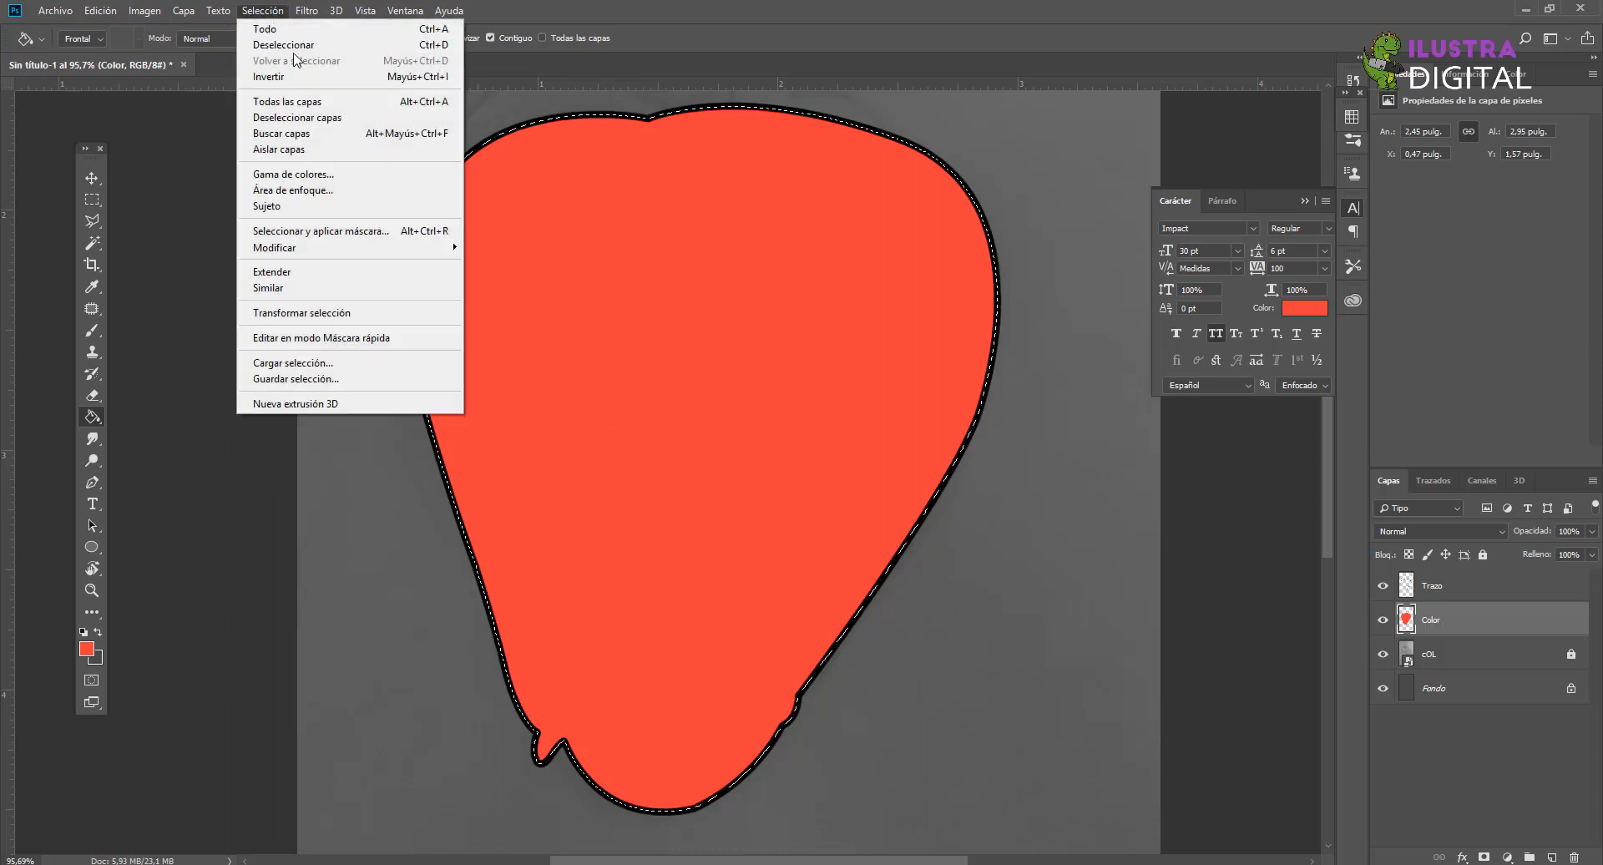
left_click(284, 43)
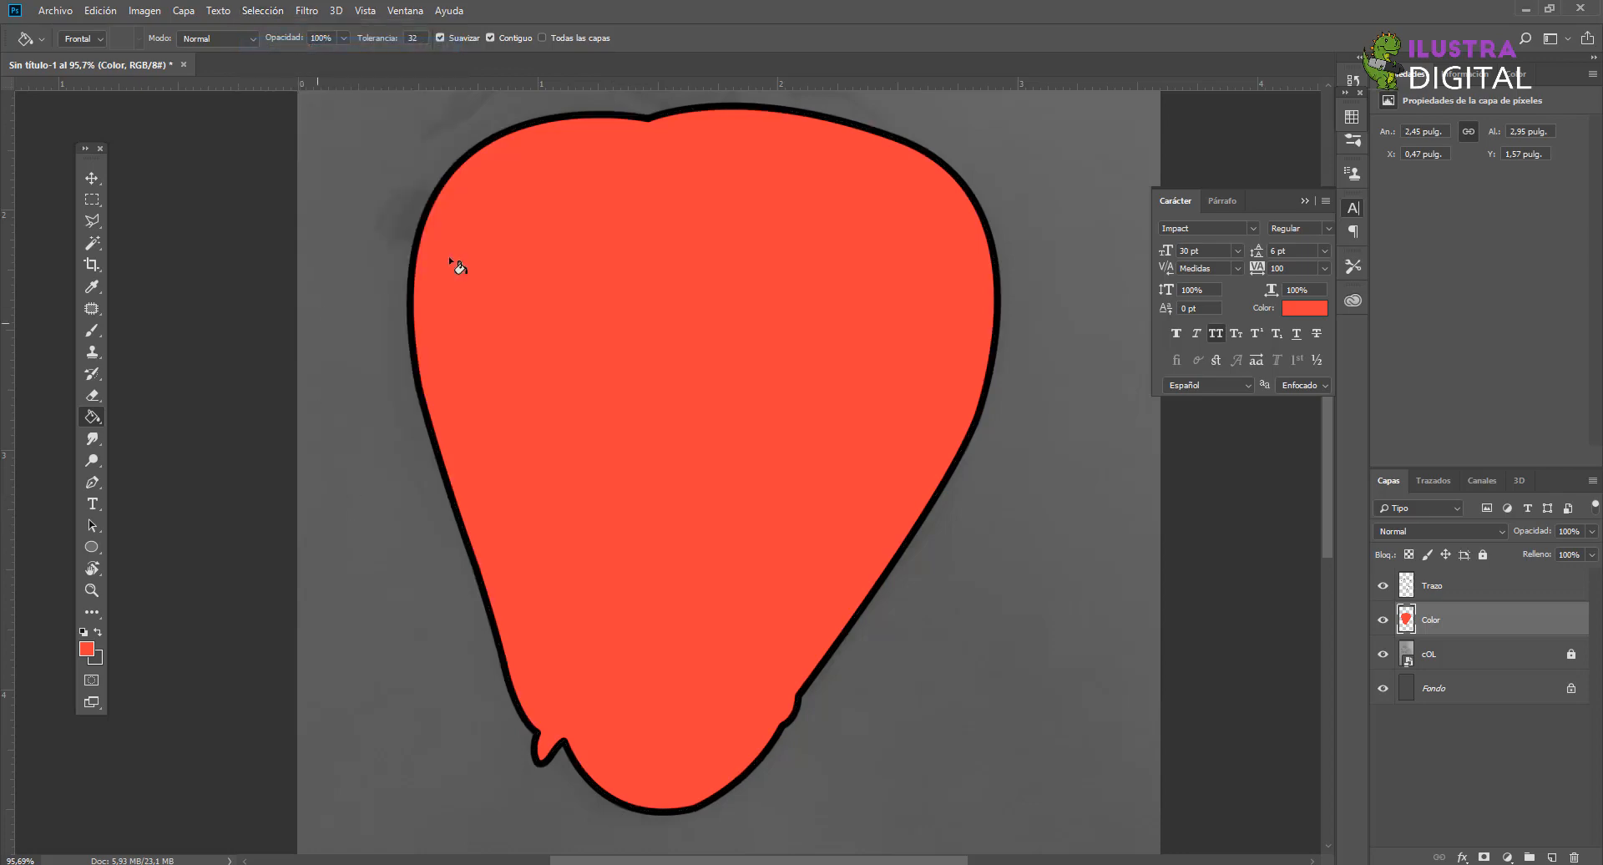
left_click(251, 11)
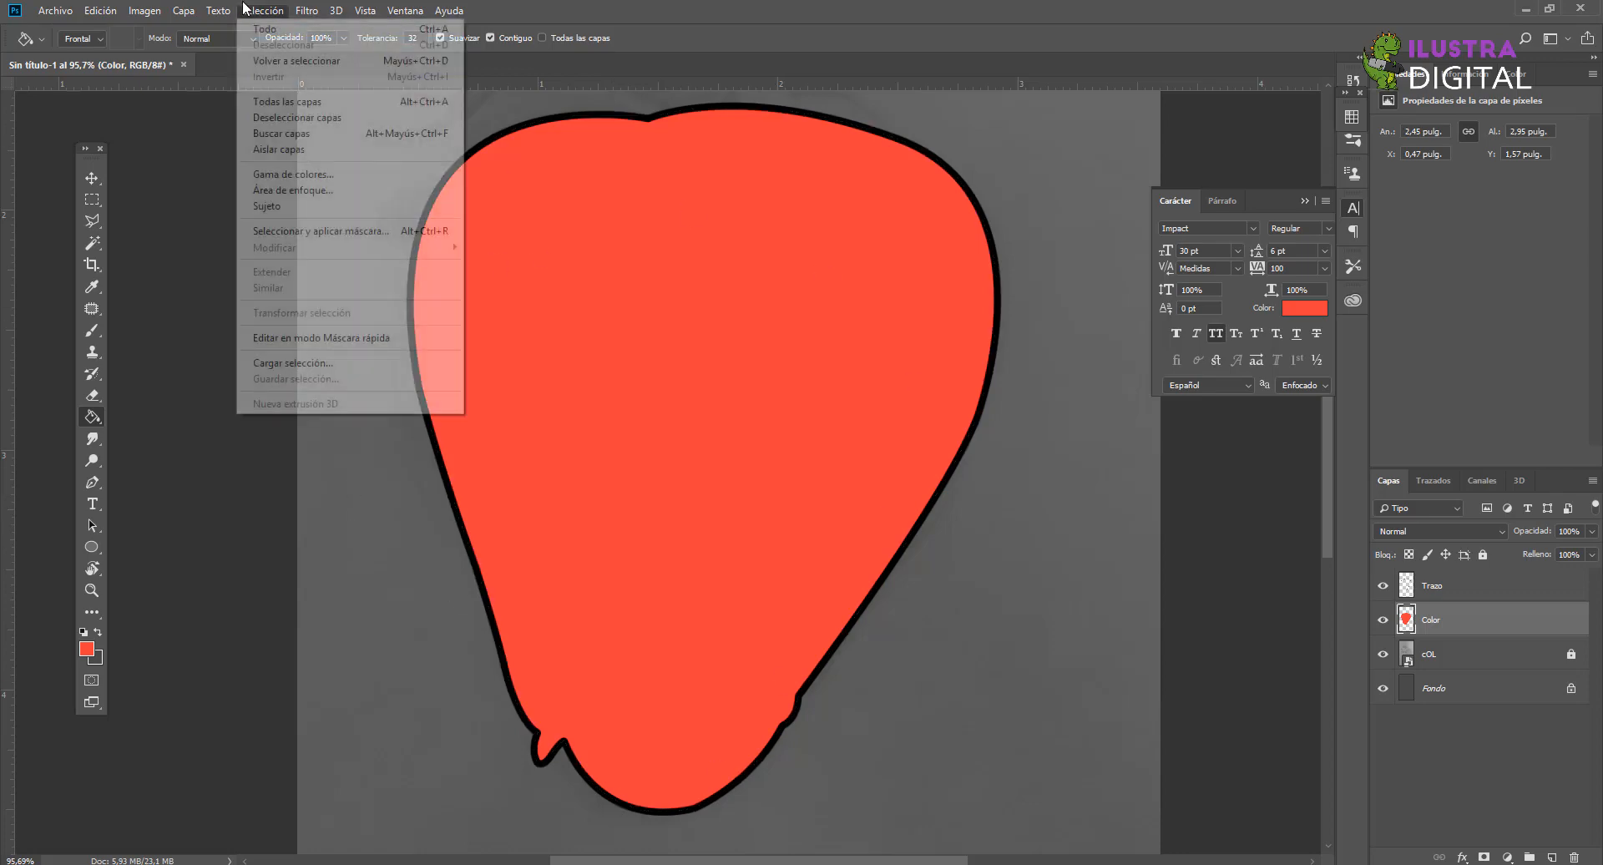
left_click(277, 62)
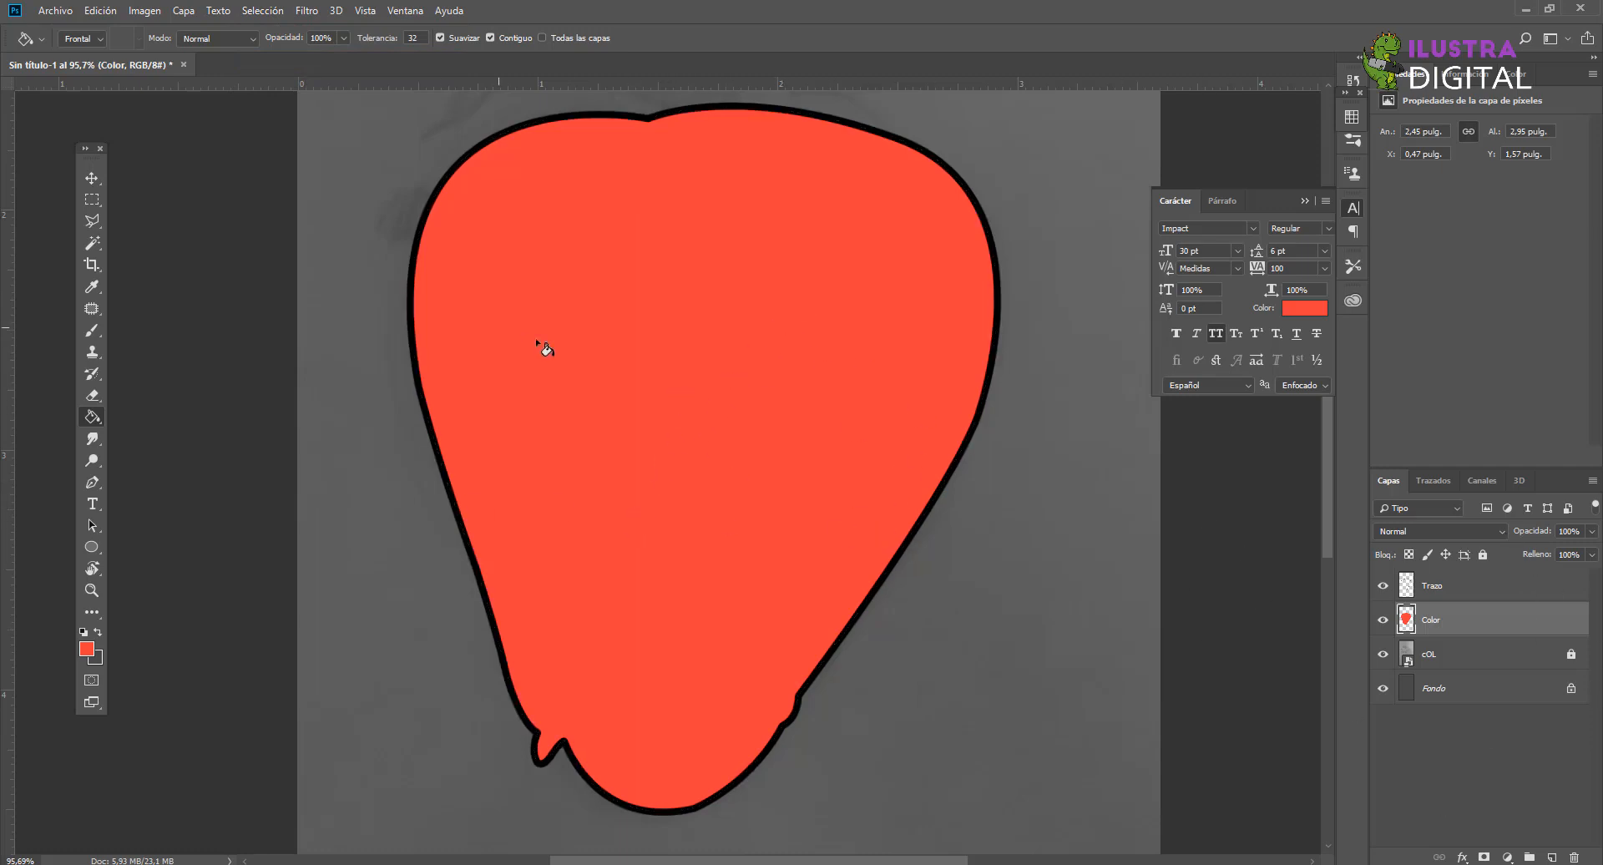
left_click_drag(613, 301, 563, 352)
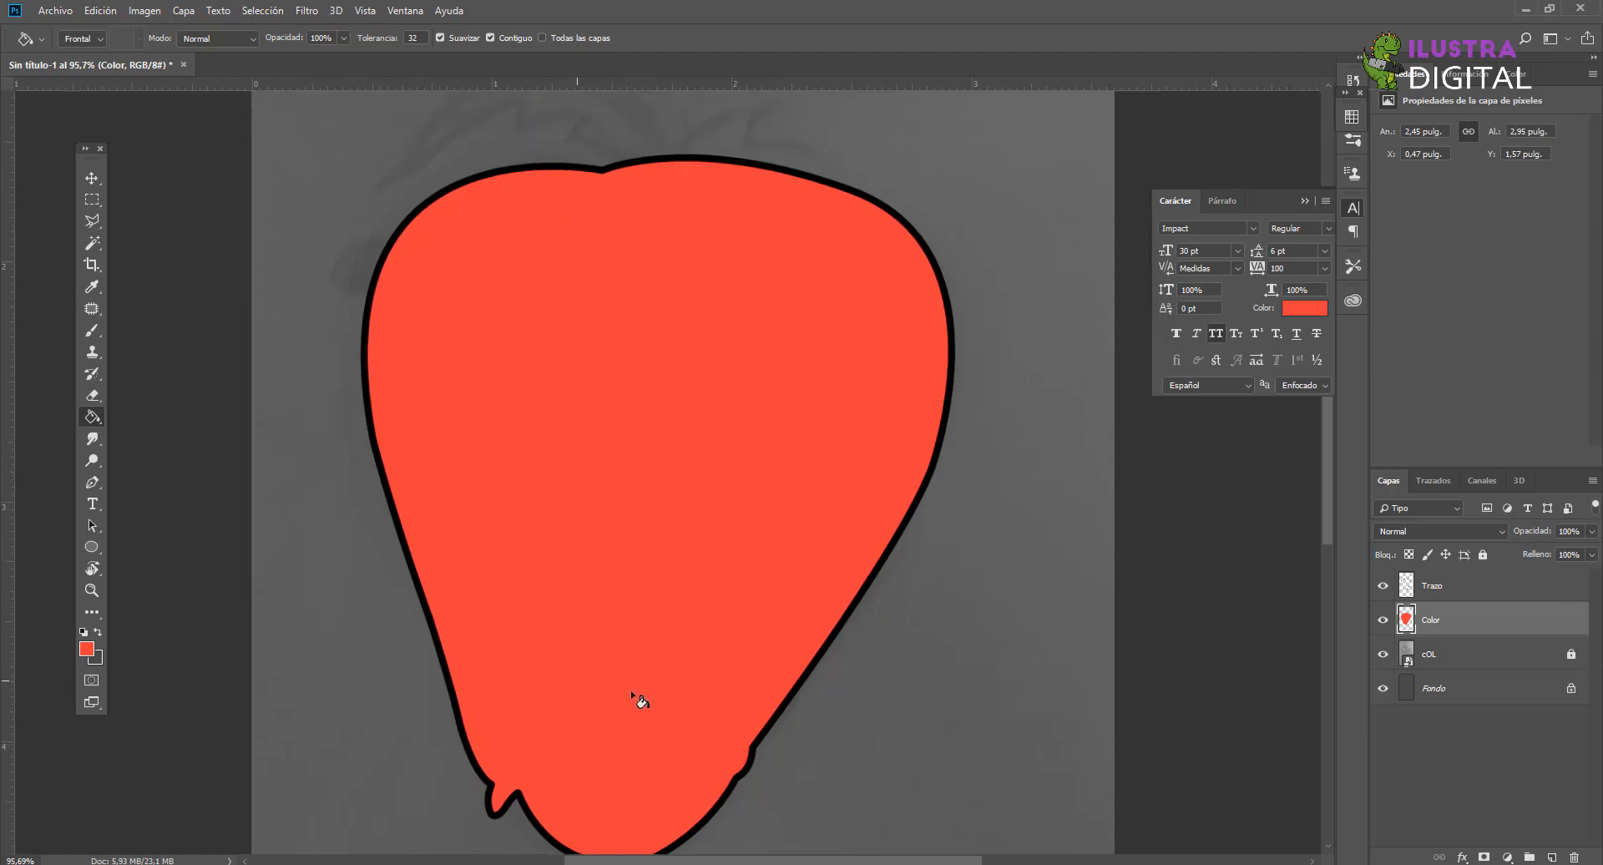
mouse_move(729, 412)
left_mouse_down()
mouse_move(730, 365)
mouse_move(731, 390)
left_mouse_up()
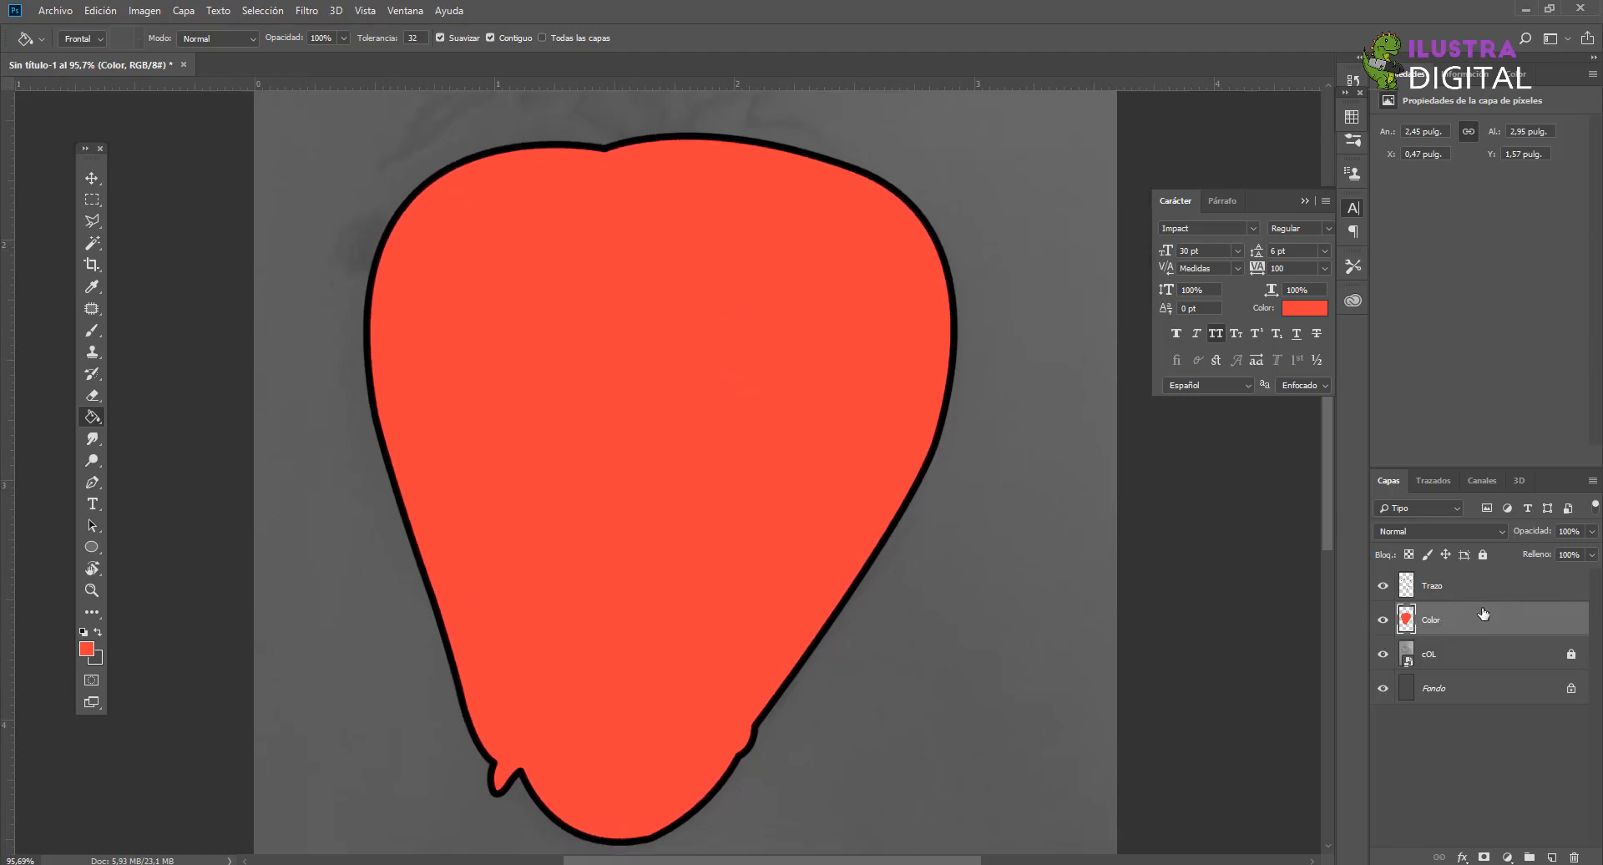
Step: Hide and show the Trazo layer repeatedly to compare the coral fill with and without its outline
left_click(1384, 587)
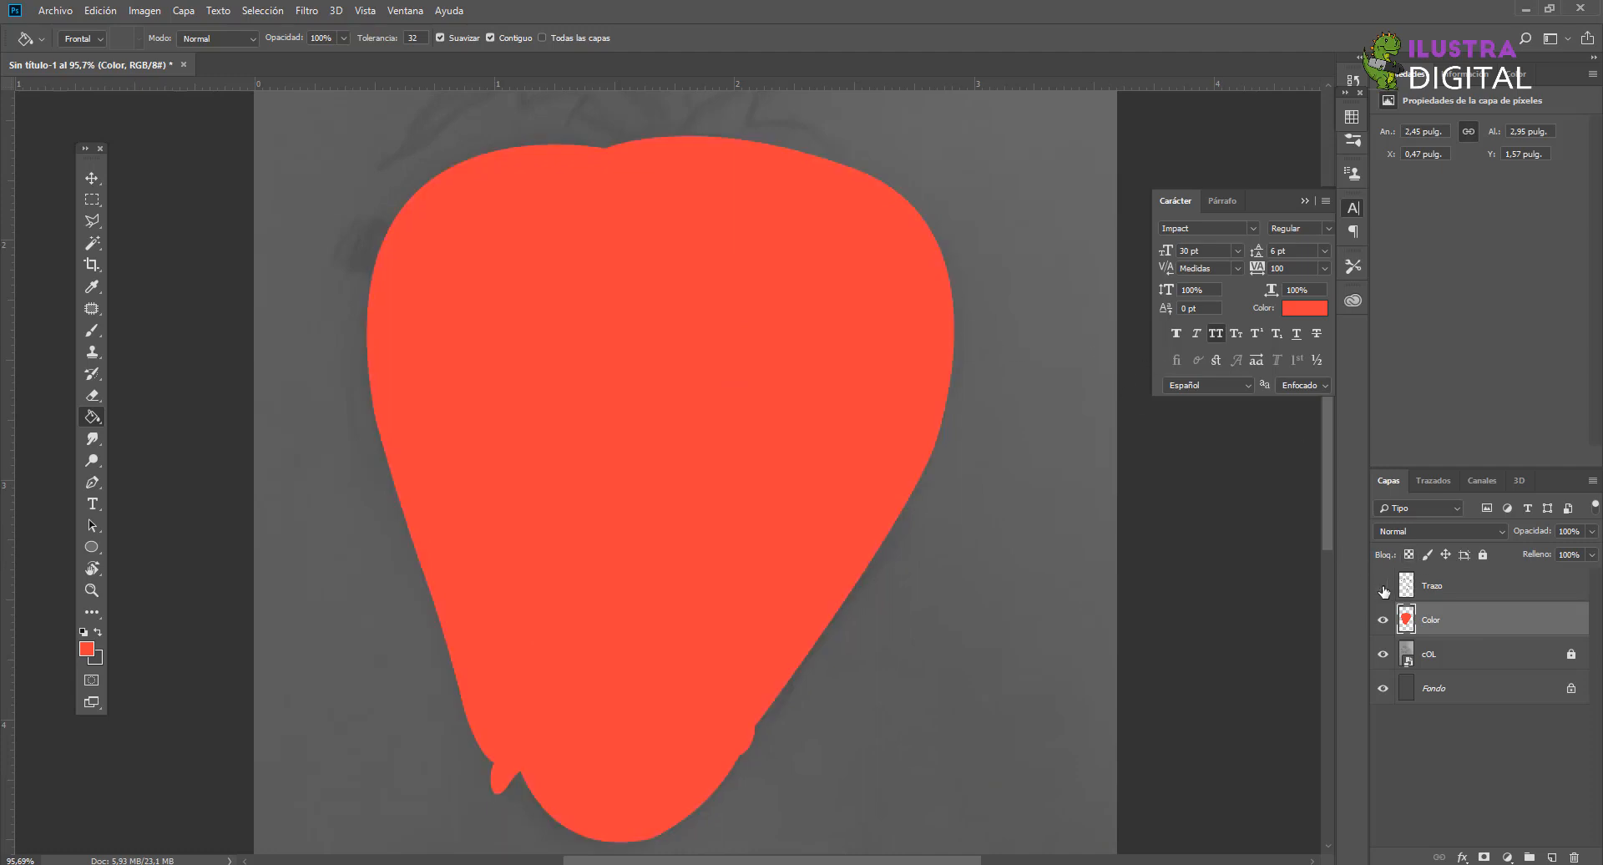
left_click(1383, 587)
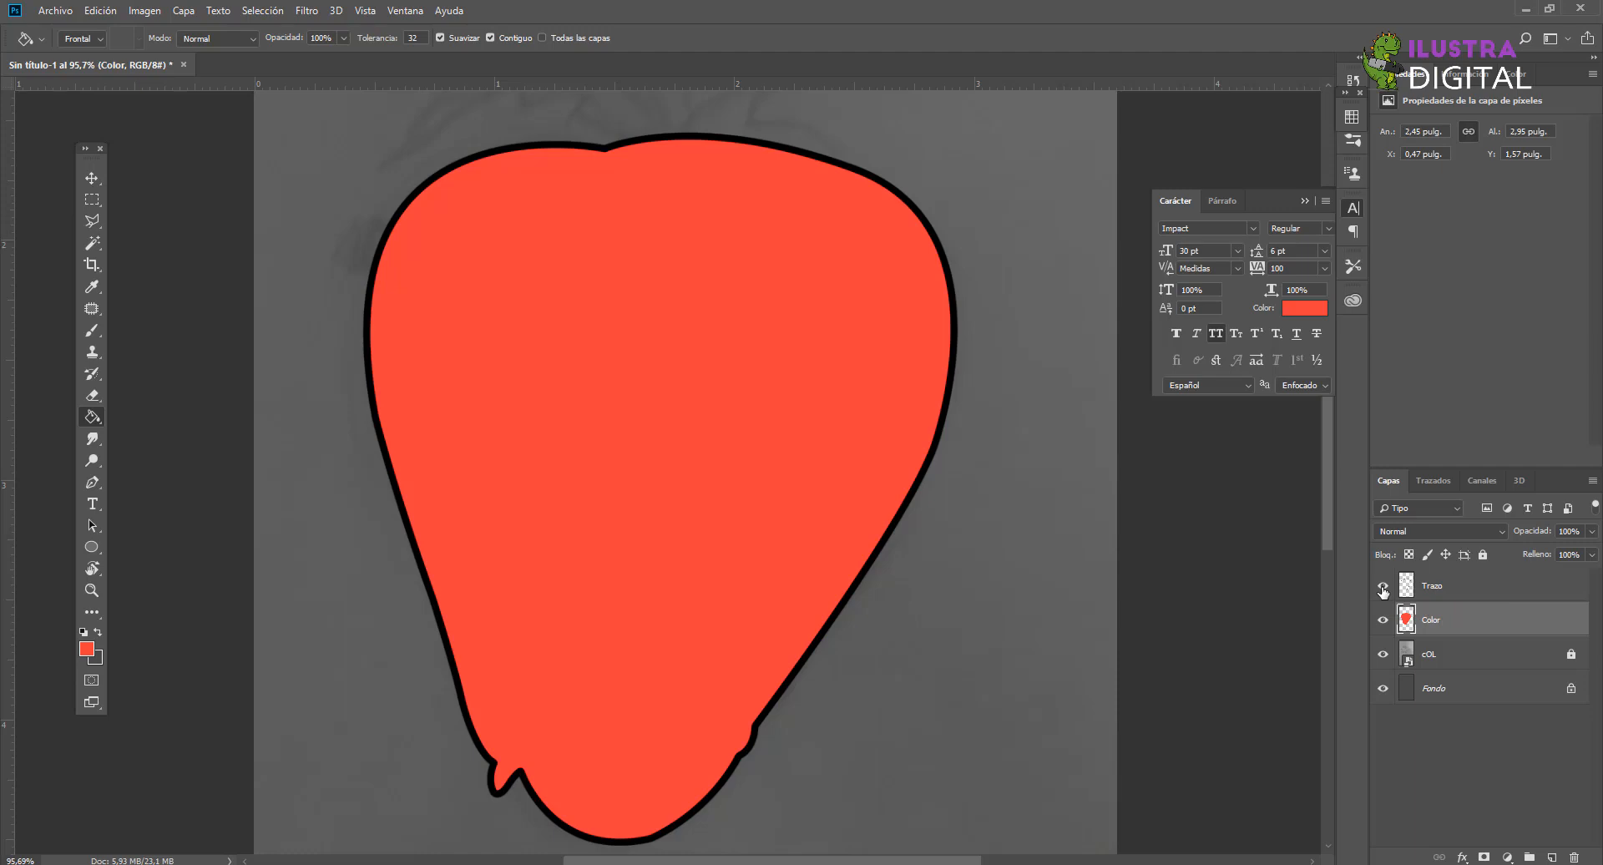
left_click(1382, 587)
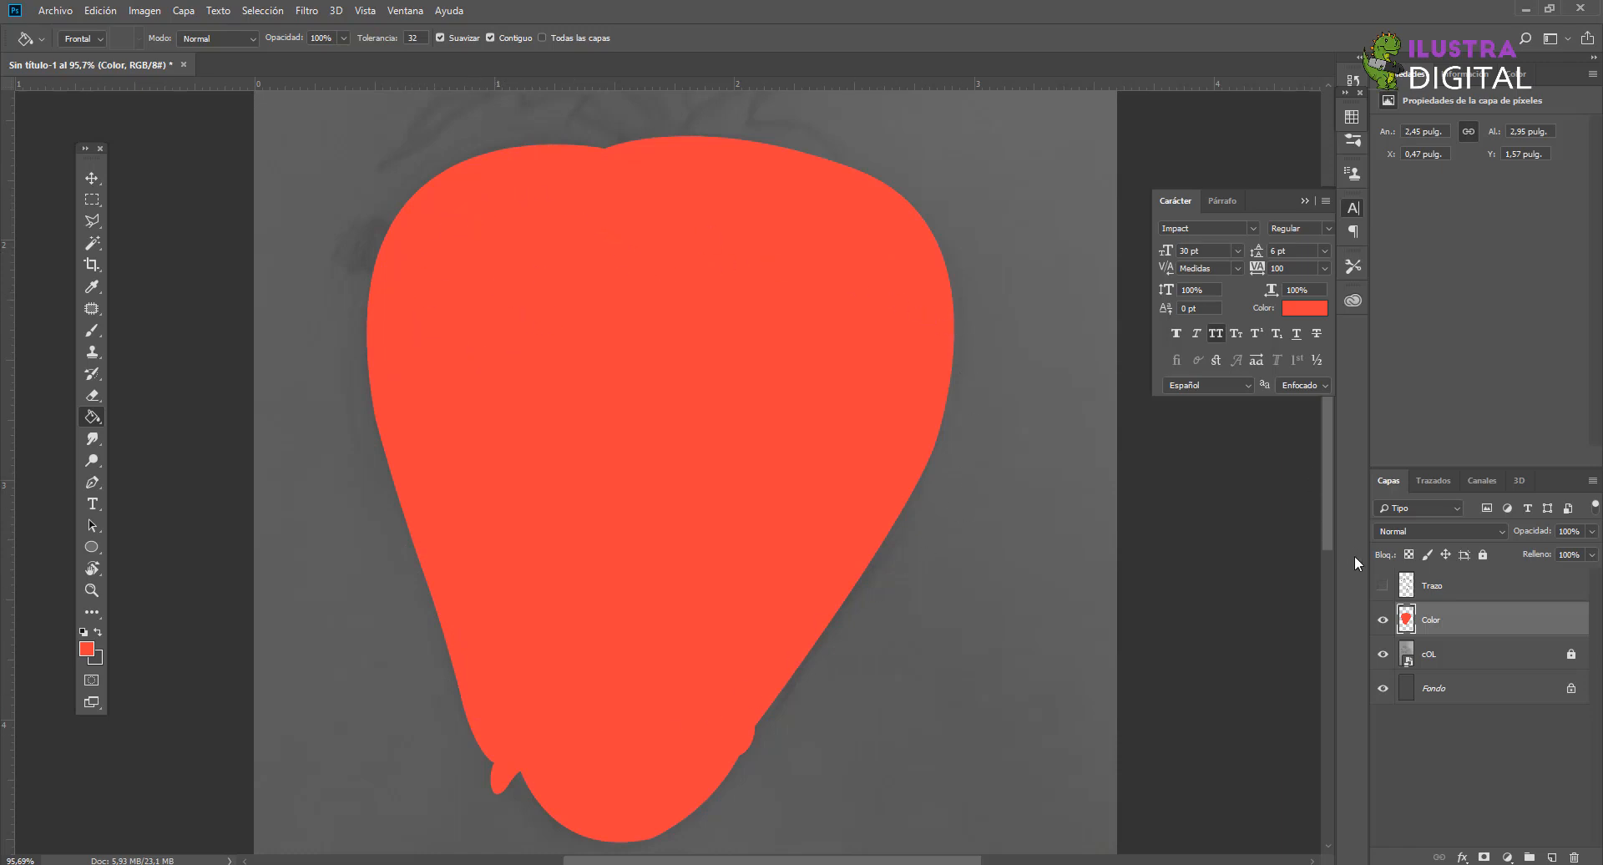
left_click(1383, 587)
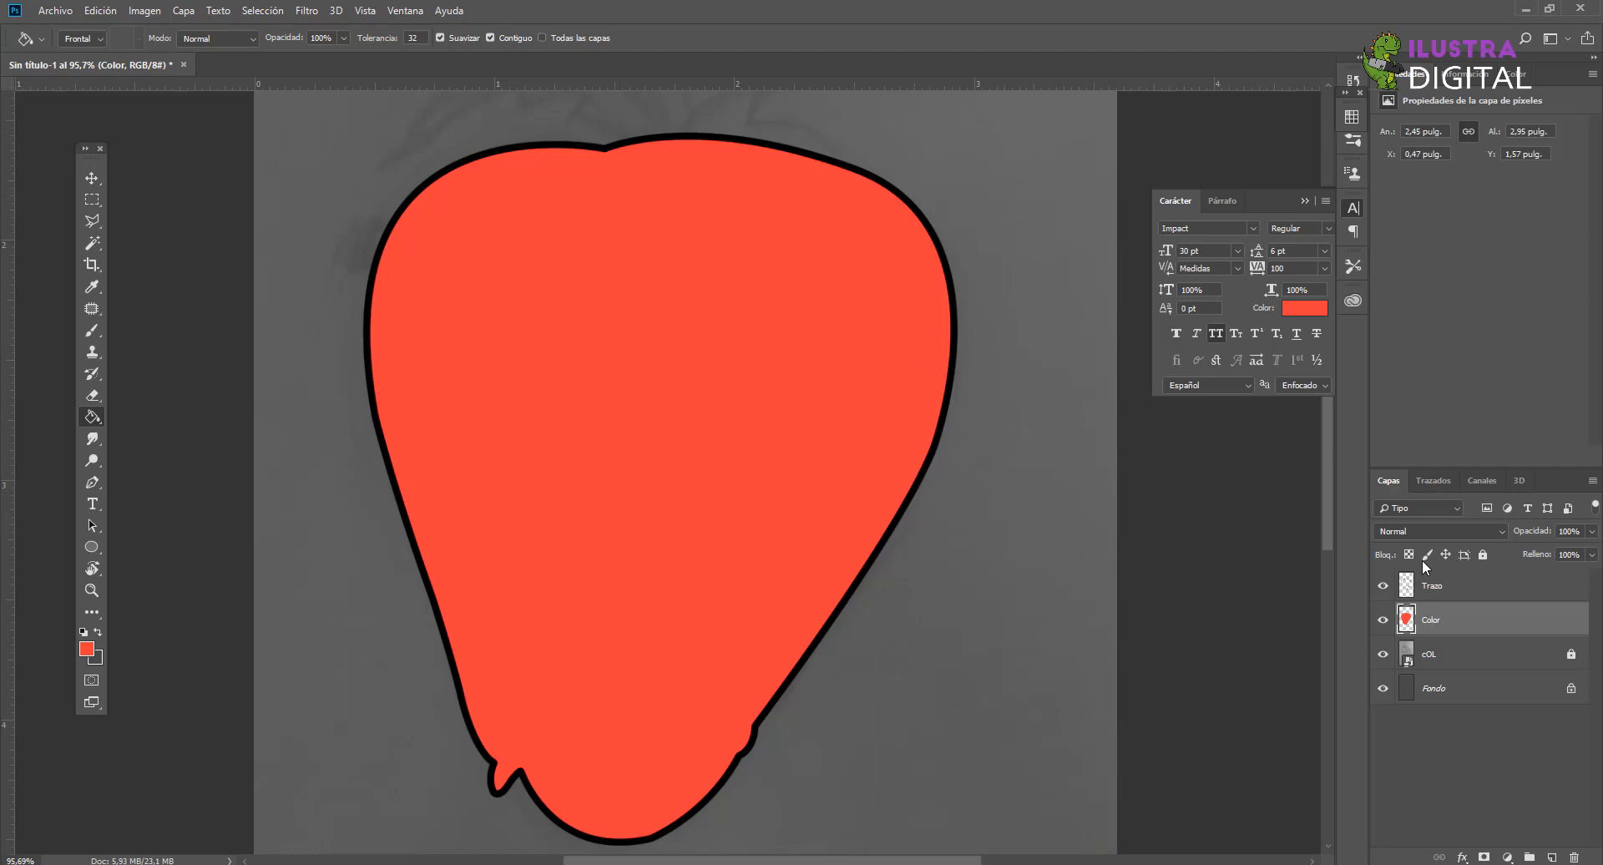
left_click(1383, 585)
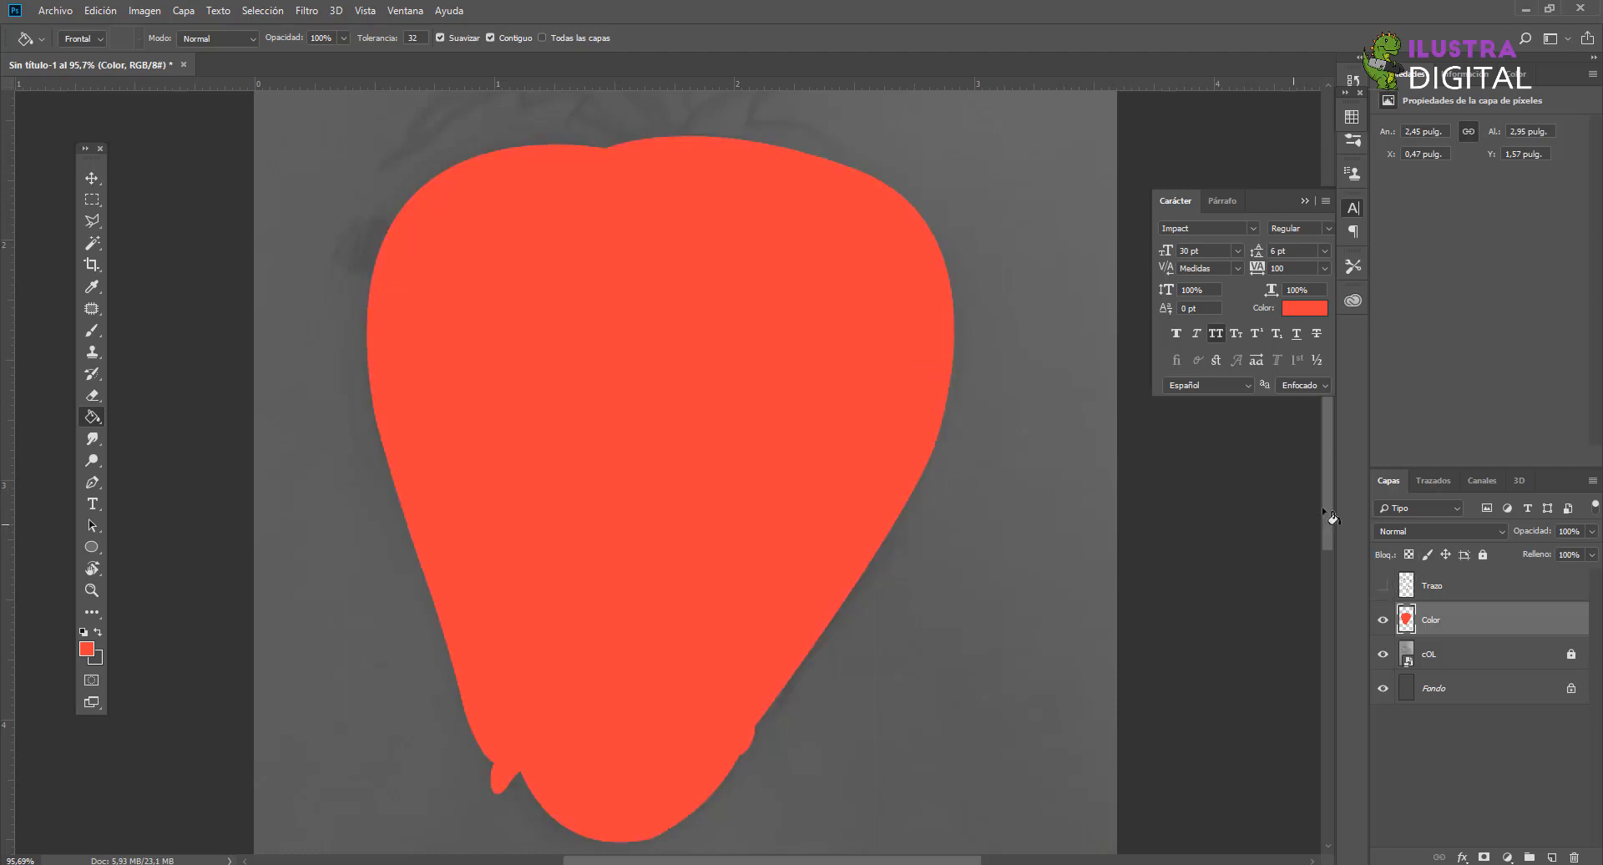
left_click(1383, 587)
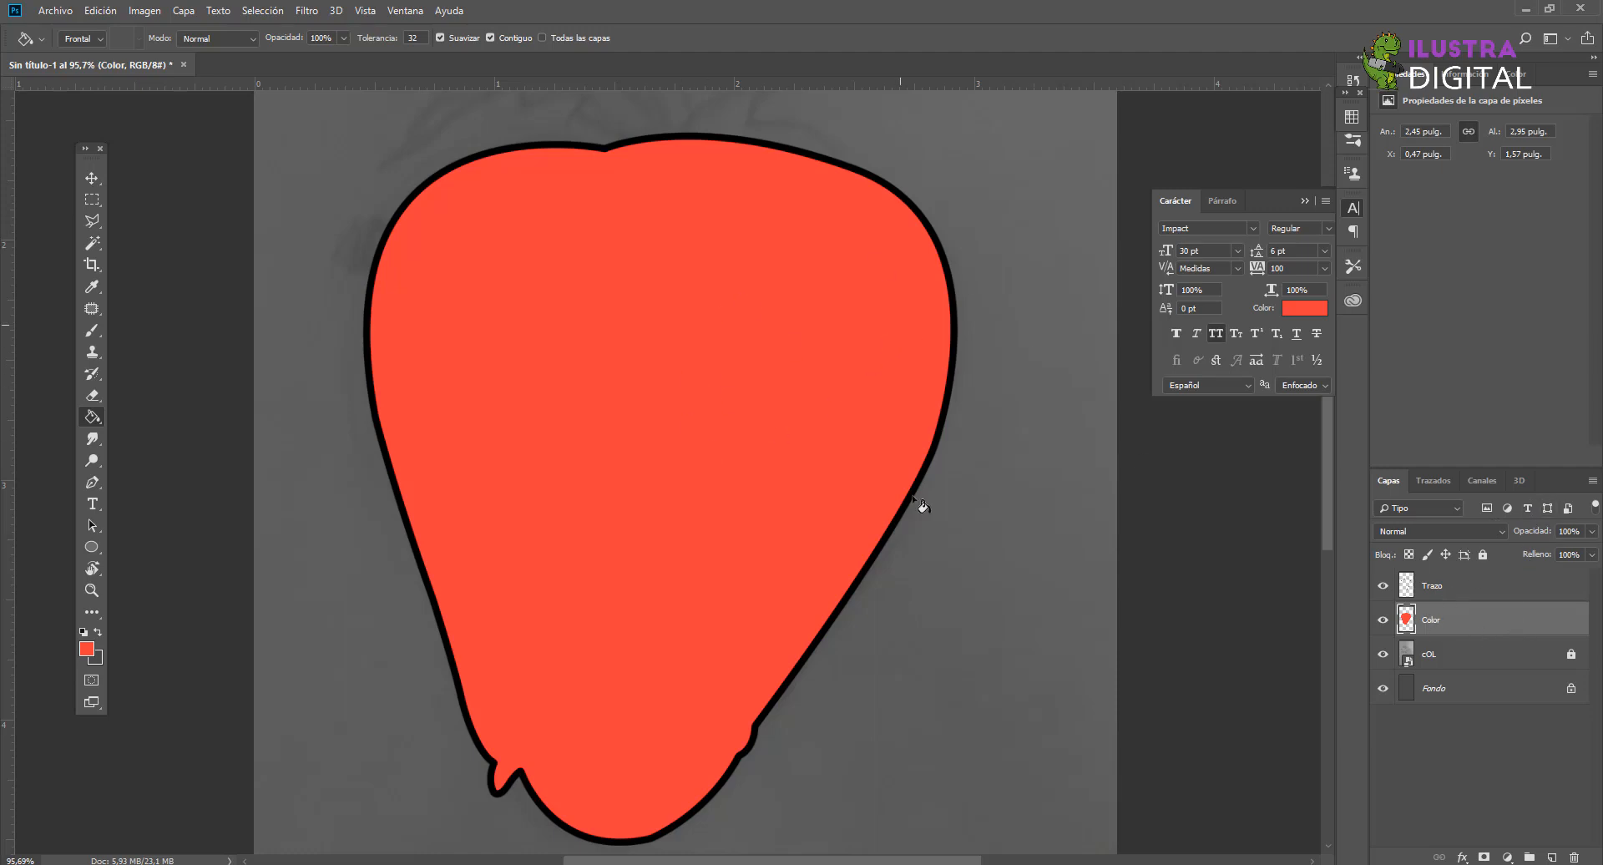
Step: Lower the Color layer's opacity to 32% to reveal the sketched facial features underneath
left_click_drag(1538, 535, 1458, 535)
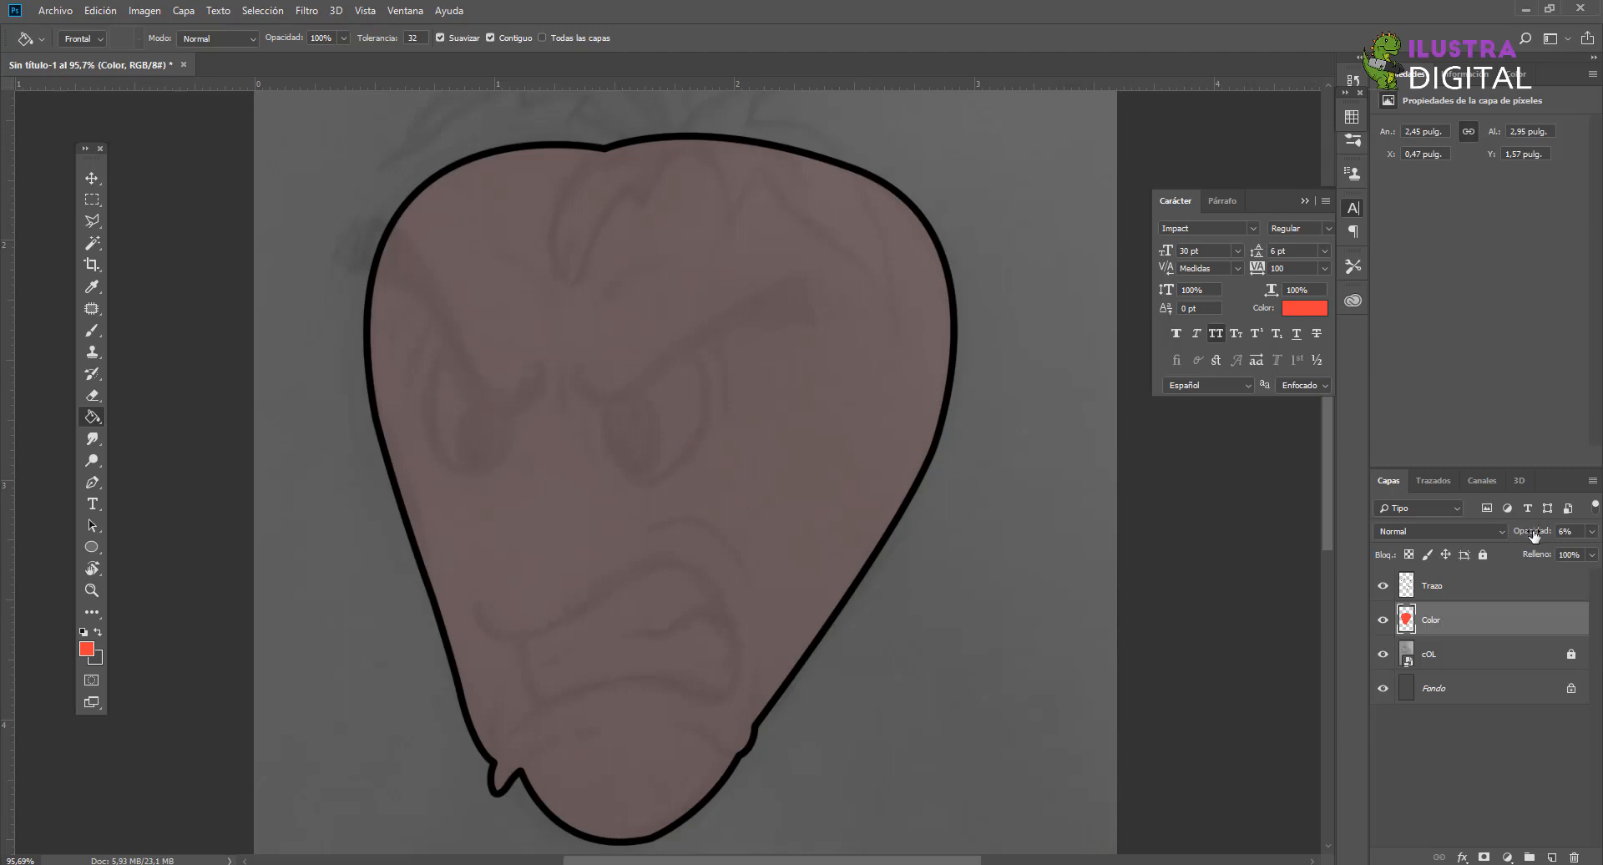
left_click_drag(1532, 531, 1495, 535)
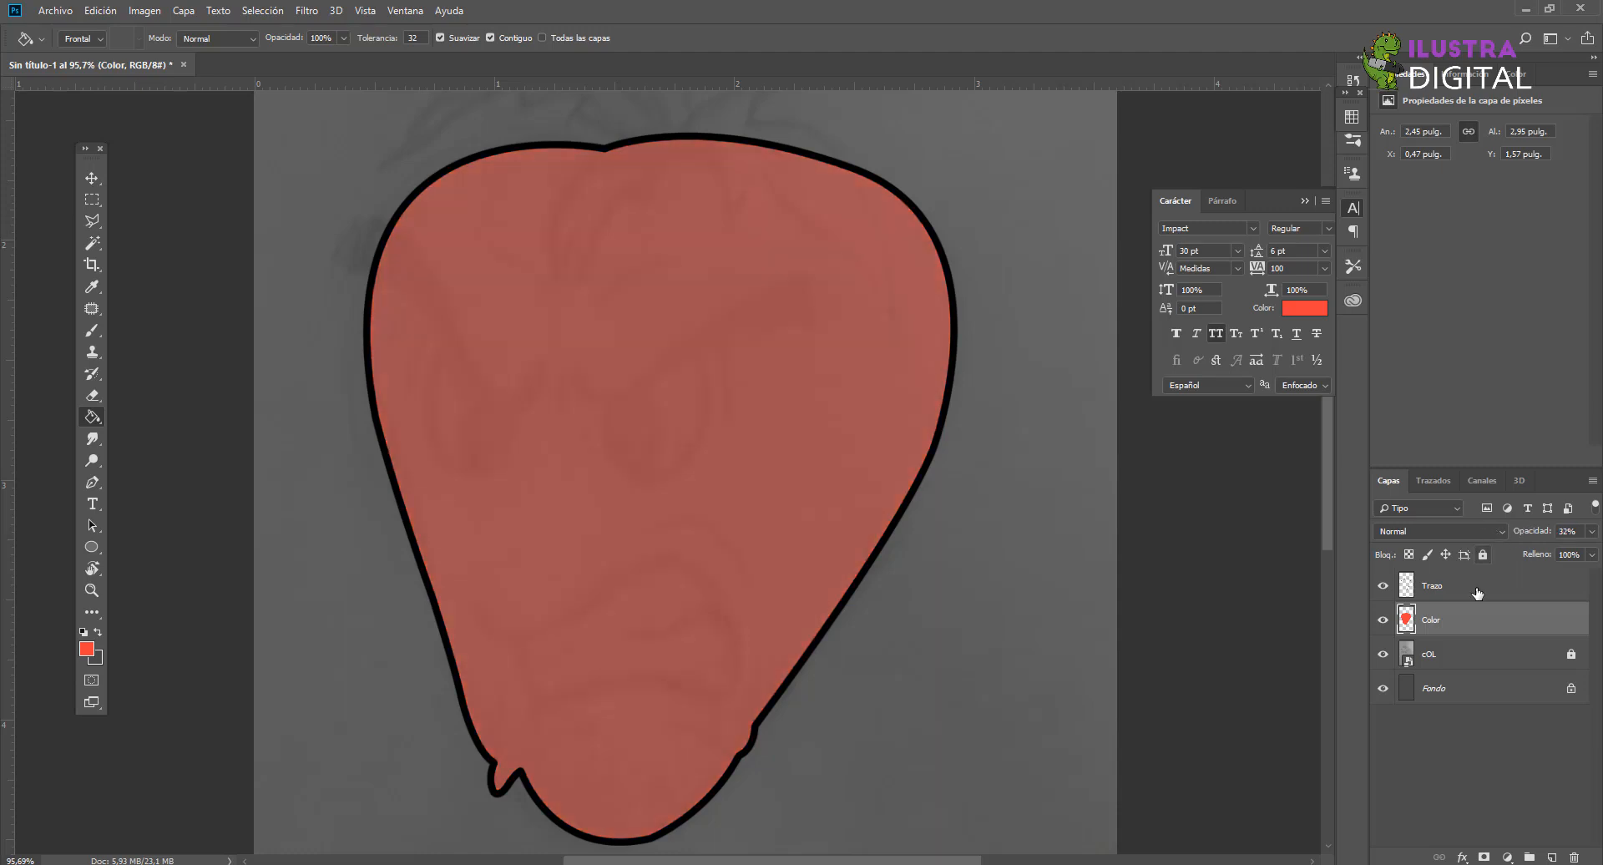
Step: Add a new layer above Trazo and set up a hard round Brush with a size of 24 px
left_click(1471, 595)
left_click(1556, 857)
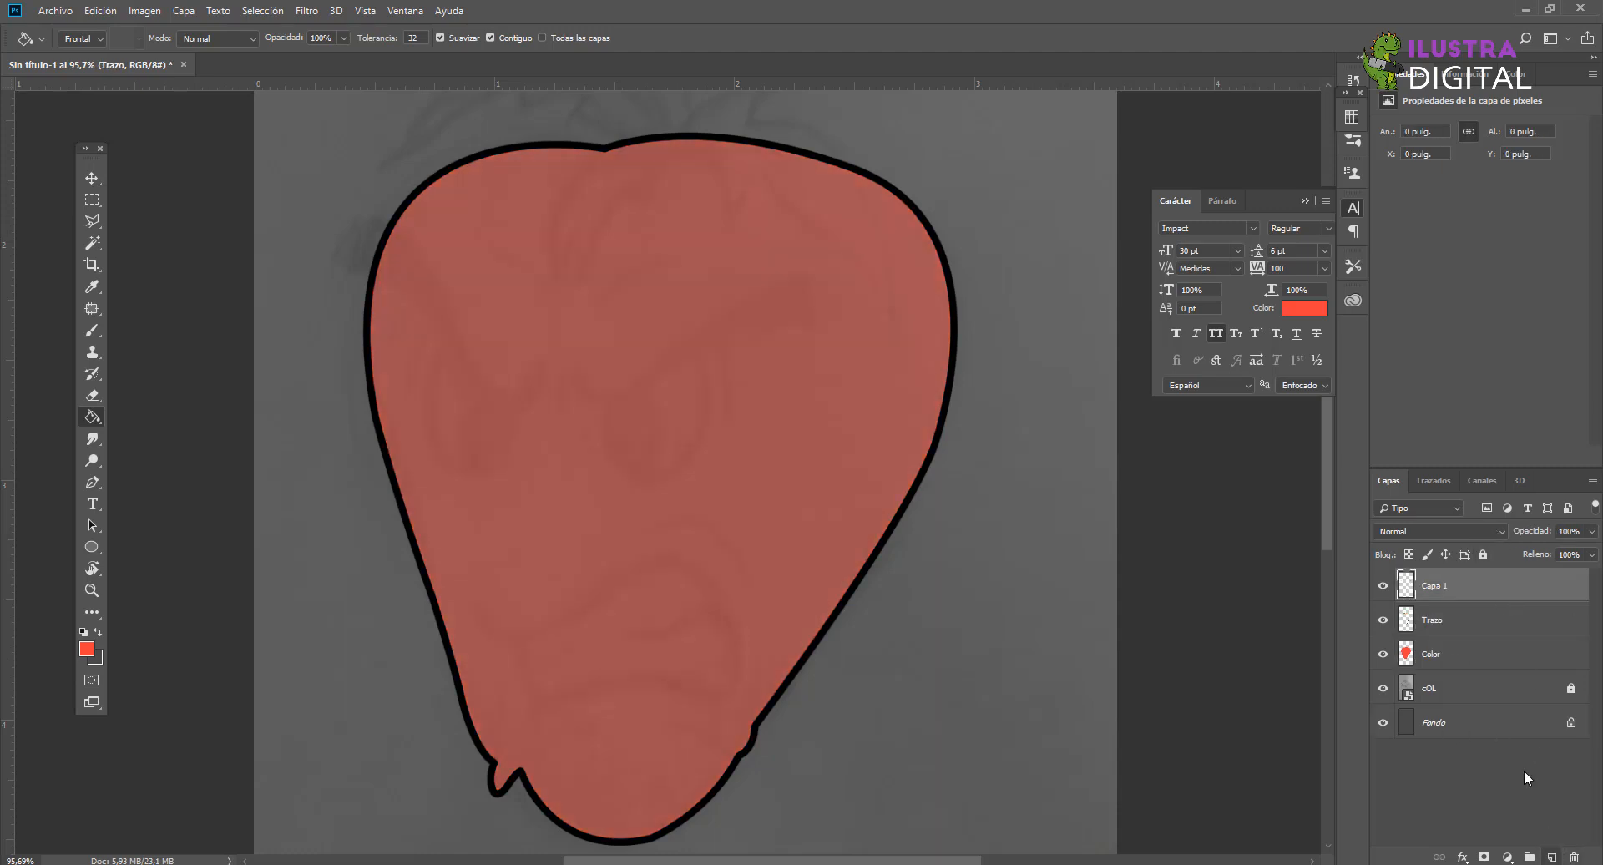
scroll(384, 348, "down", 5)
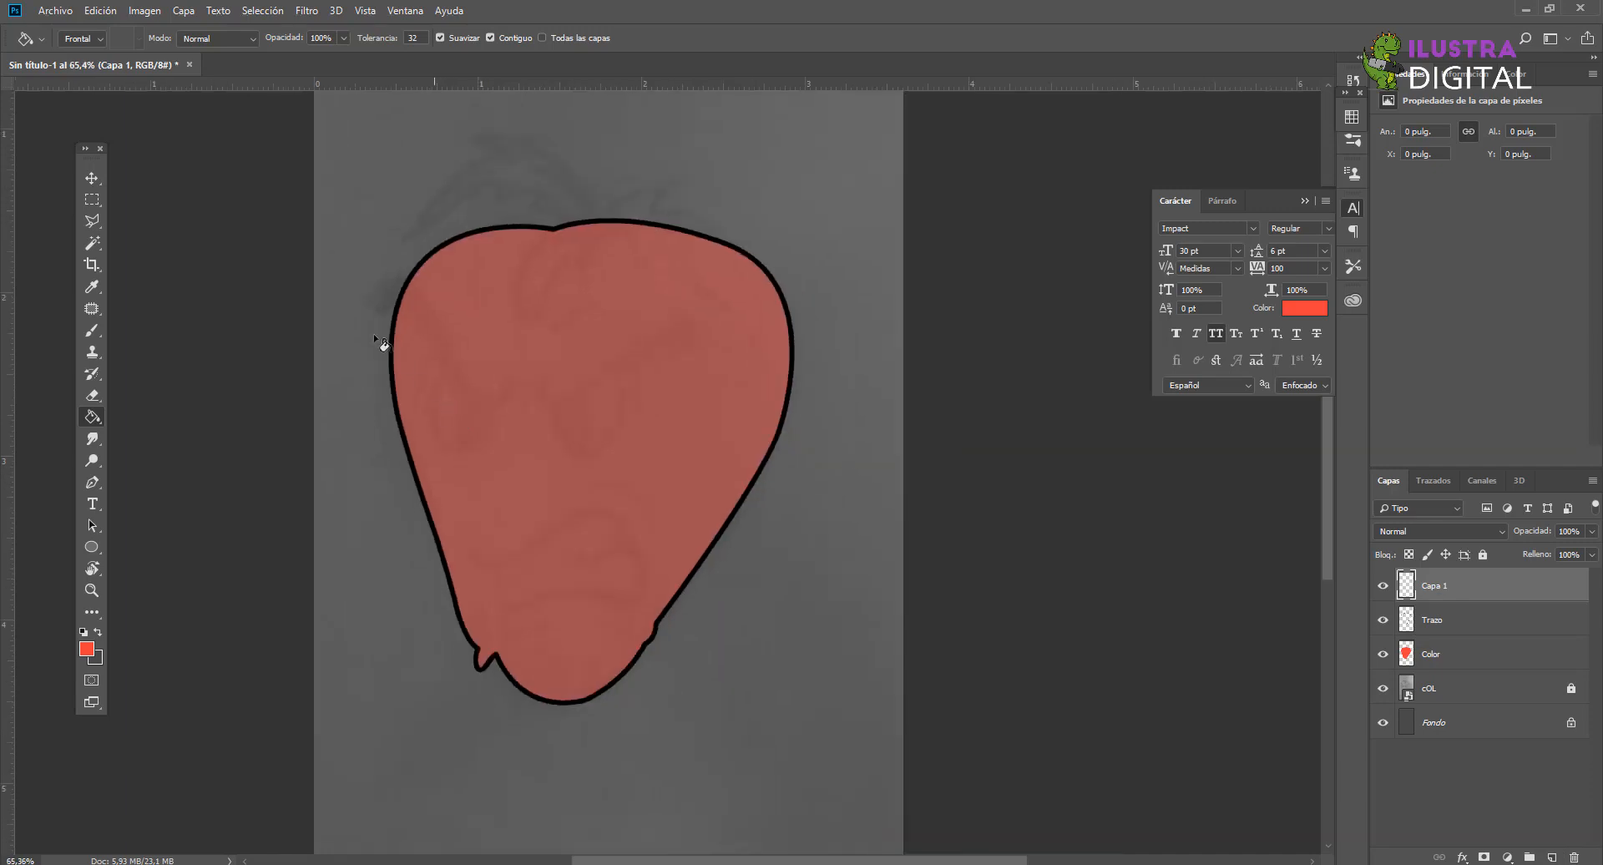
left_click(92, 329)
key("x")
right_click(526, 330)
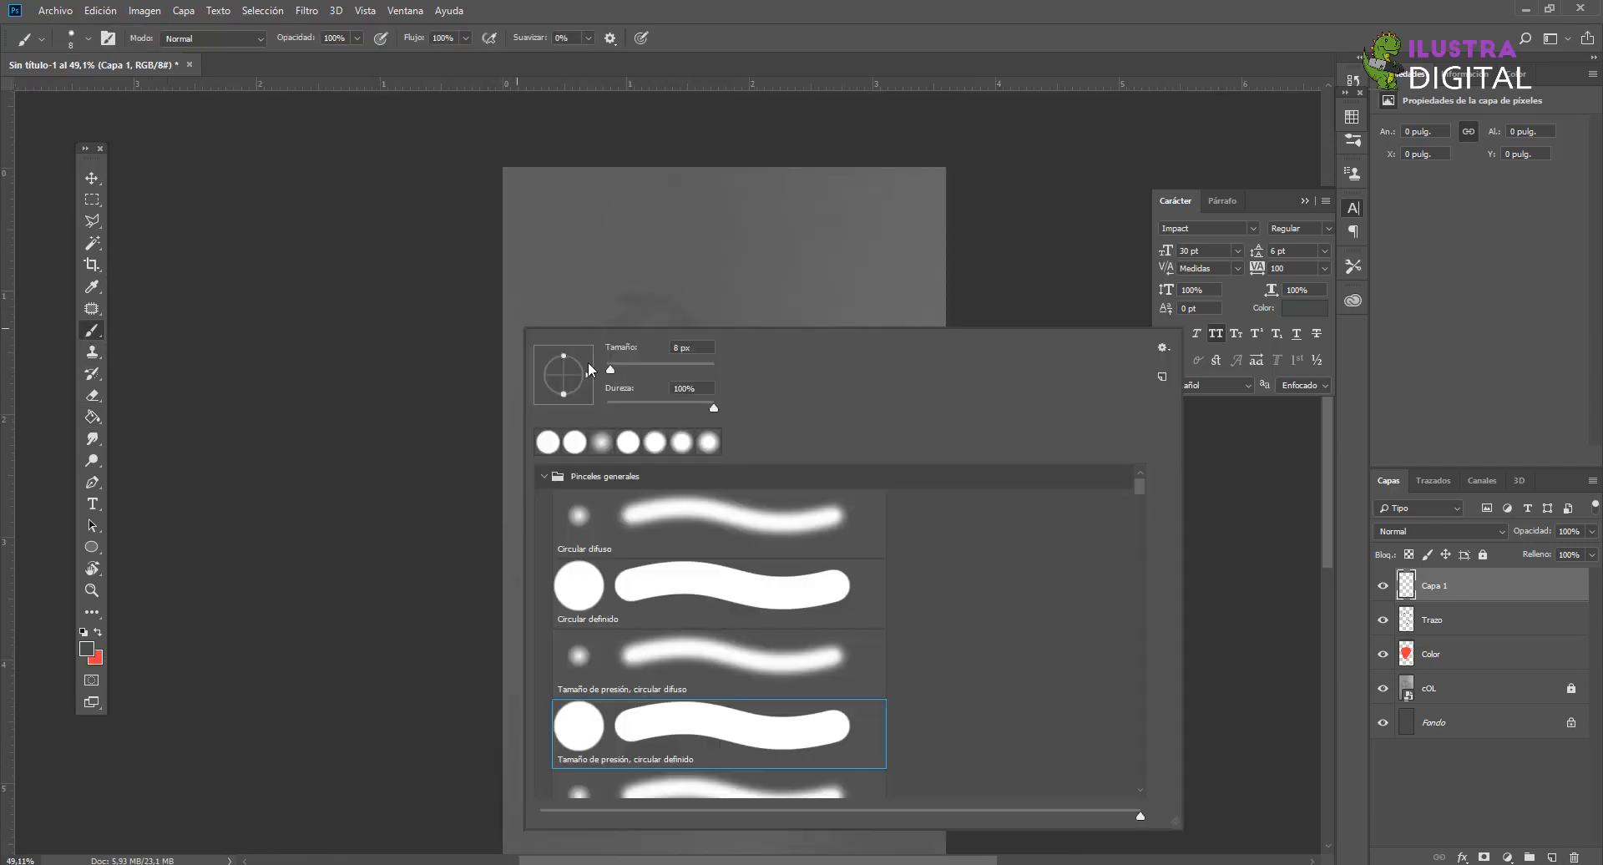
left_click(620, 370)
left_click(523, 203)
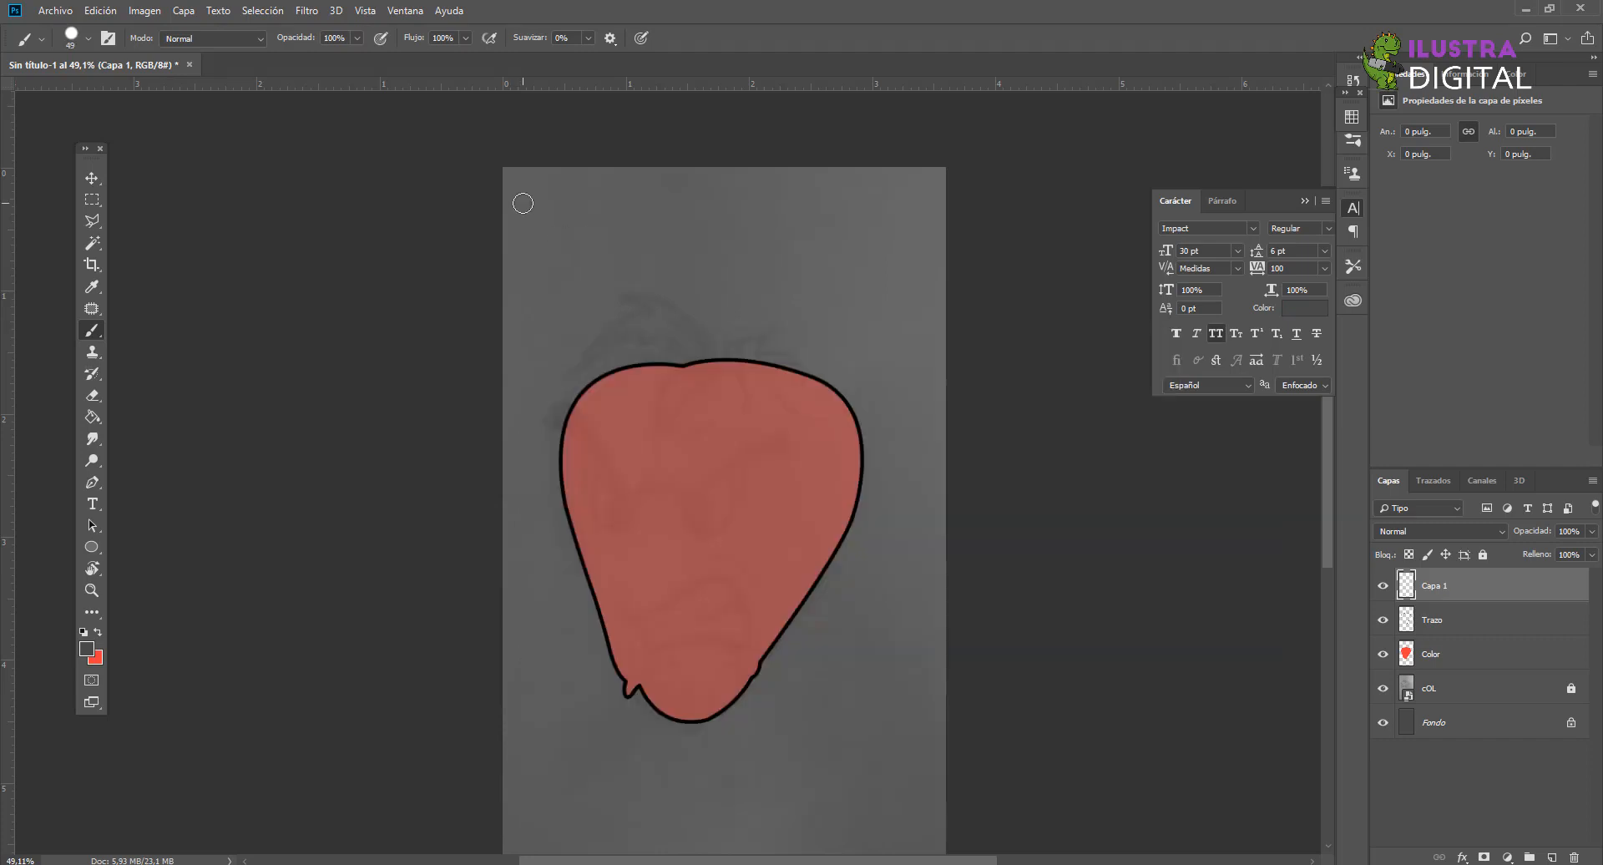
scroll(515, 248, "right", 3)
scroll(515, 247, "up", 4)
right_click(355, 229)
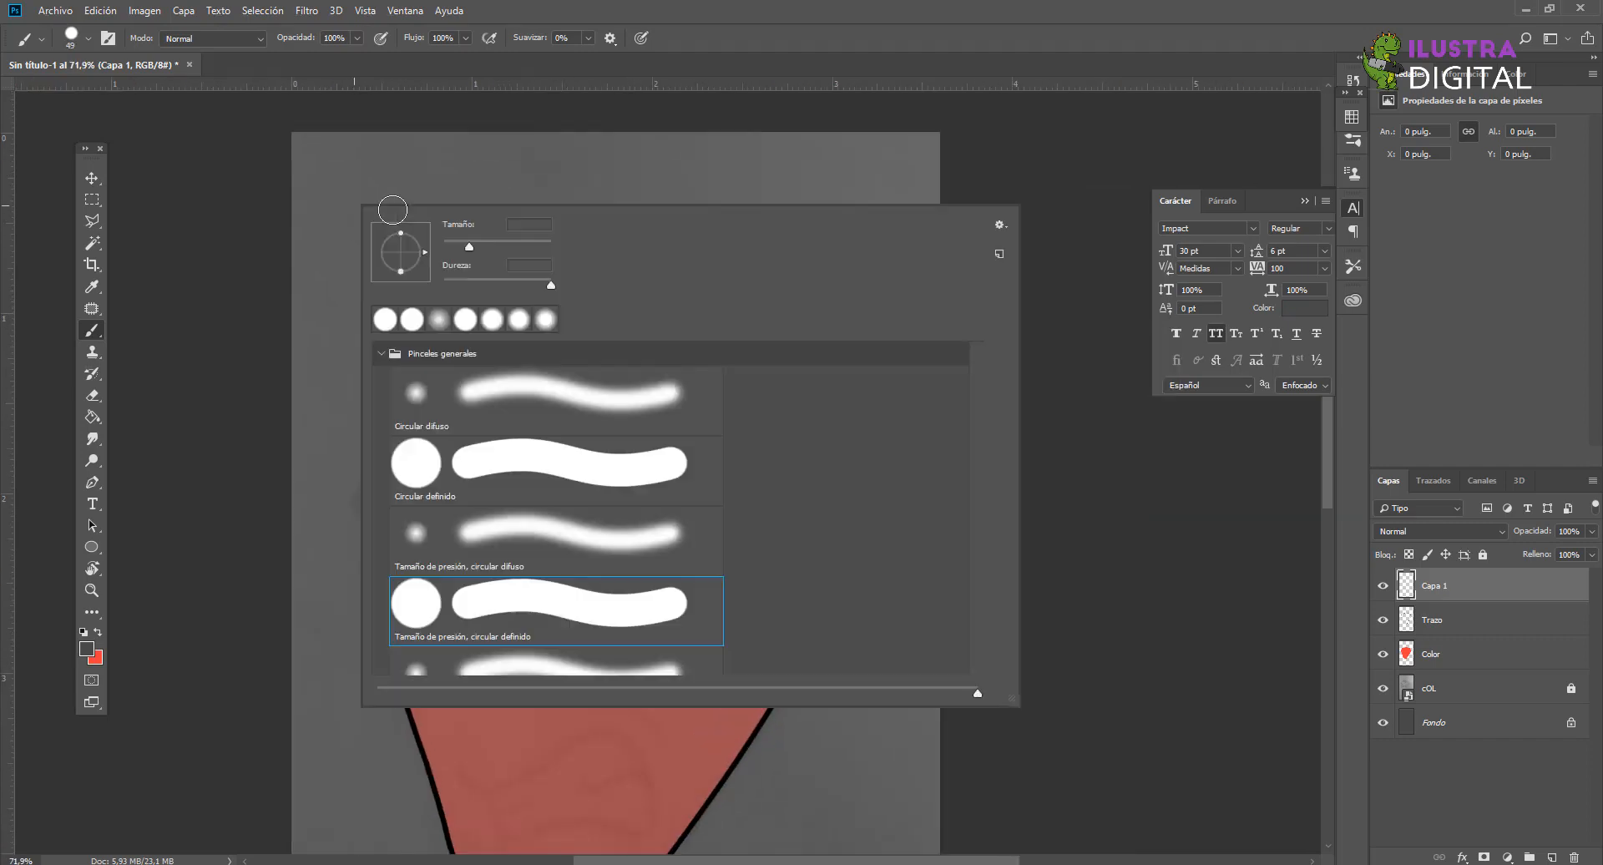
left_click_drag(472, 241, 456, 243)
key("Return")
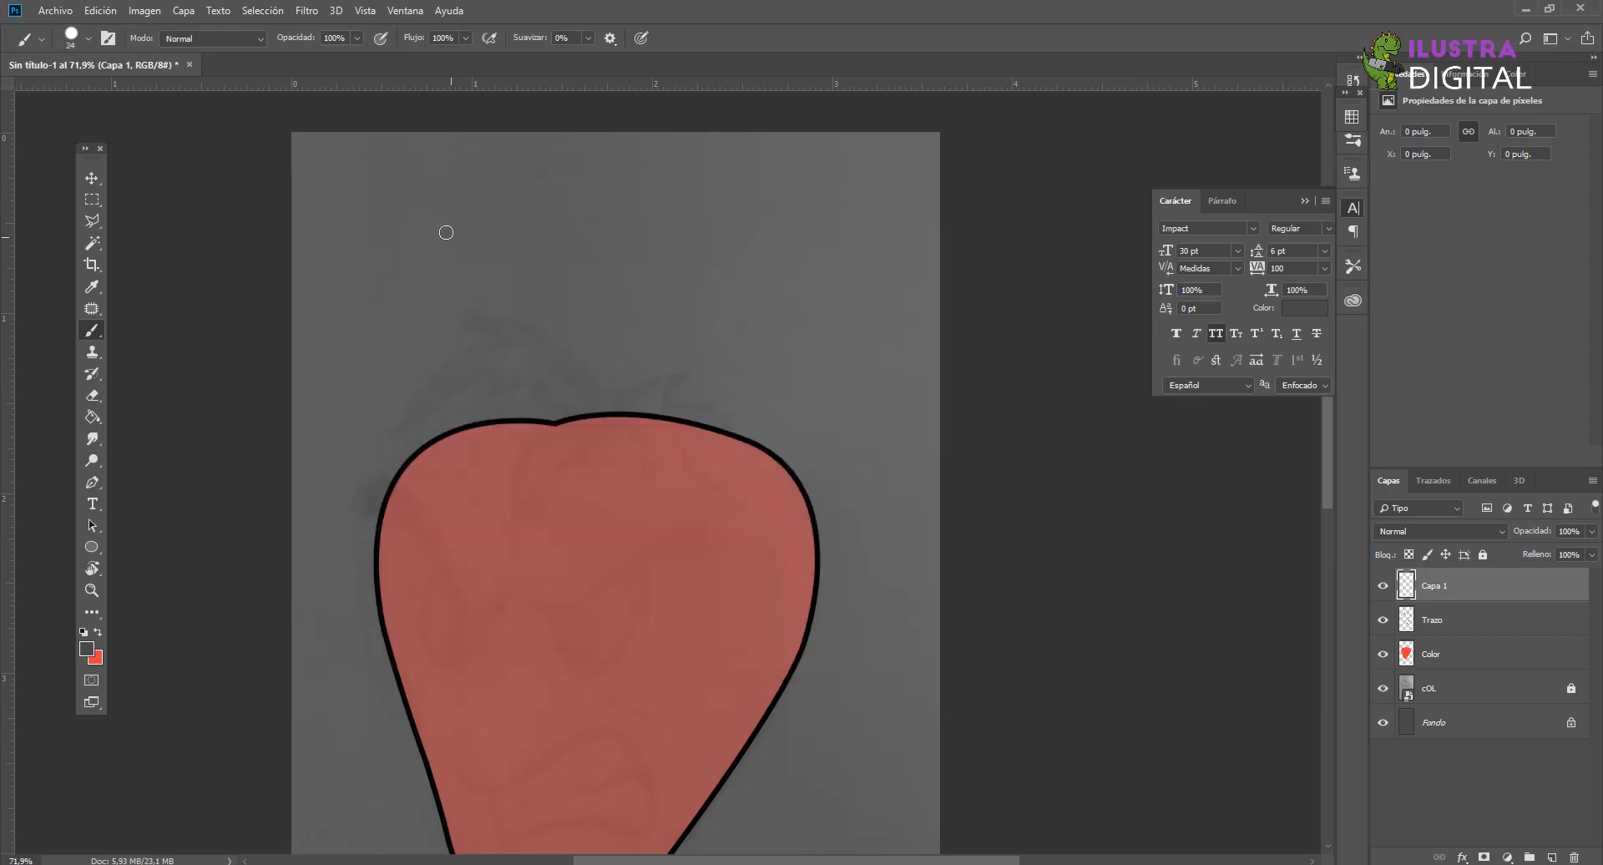
Step: Undo the test stroke, make white the foreground colour, and paint a round white spot in the canvas's upper-left corner
mouse_move(341, 191)
left_mouse_down()
mouse_move(364, 218)
mouse_move(368, 188)
mouse_move(329, 192)
left_mouse_up()
key("ctrl+z")
left_click(84, 633)
key("x")
mouse_move(325, 202)
left_mouse_down()
mouse_move(346, 214)
mouse_move(332, 205)
left_mouse_up()
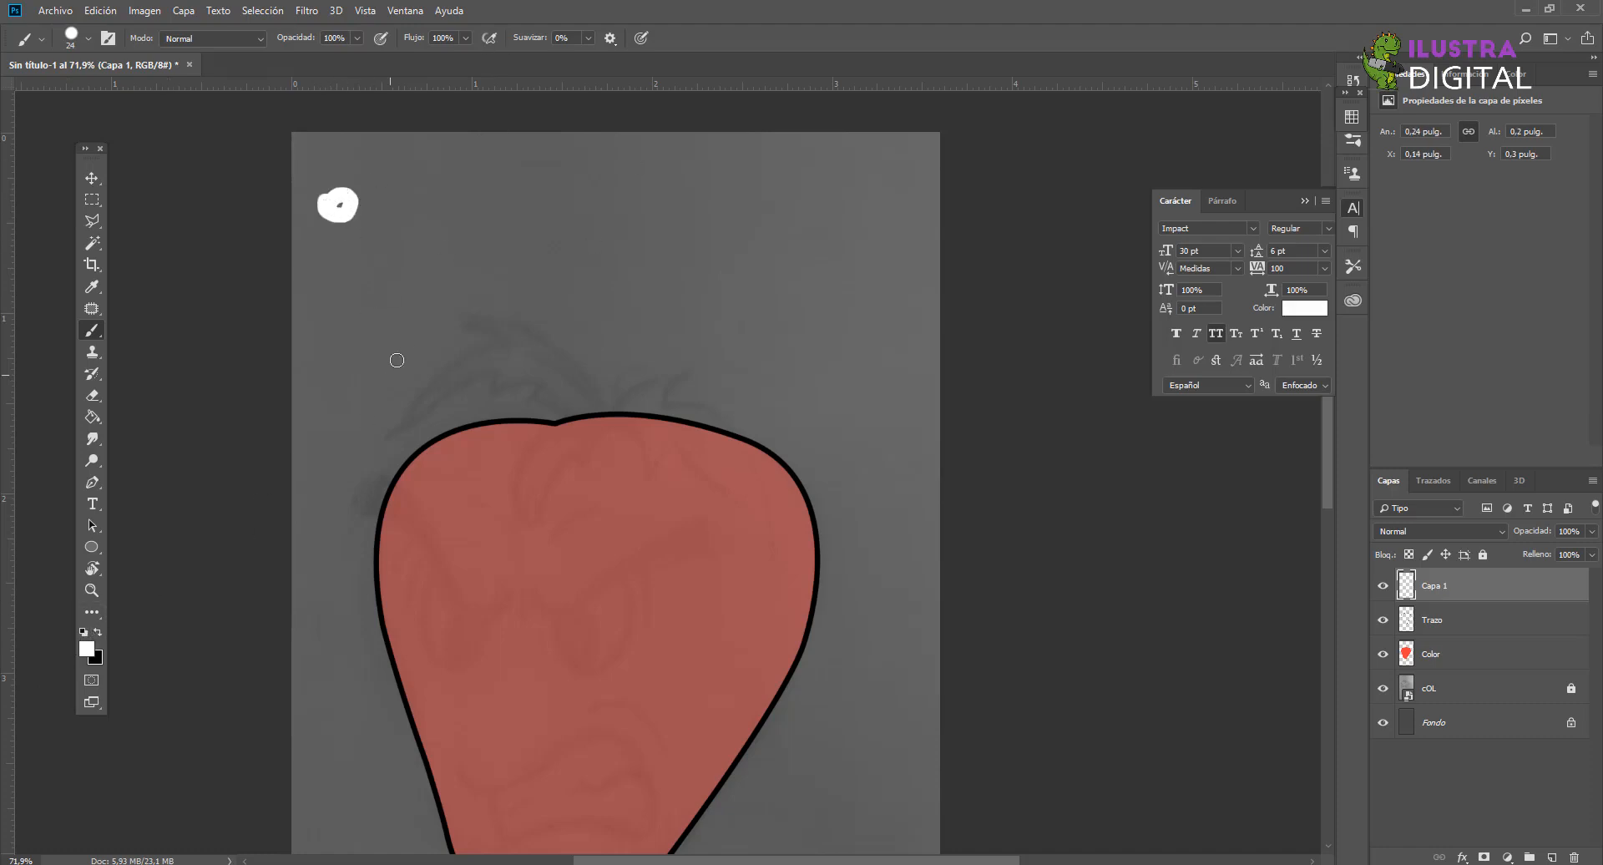
Step: Brush four long white rays from near the white spot down and across the face
scroll(455, 415, "down", 4)
left_click_drag(488, 193, 527, 576)
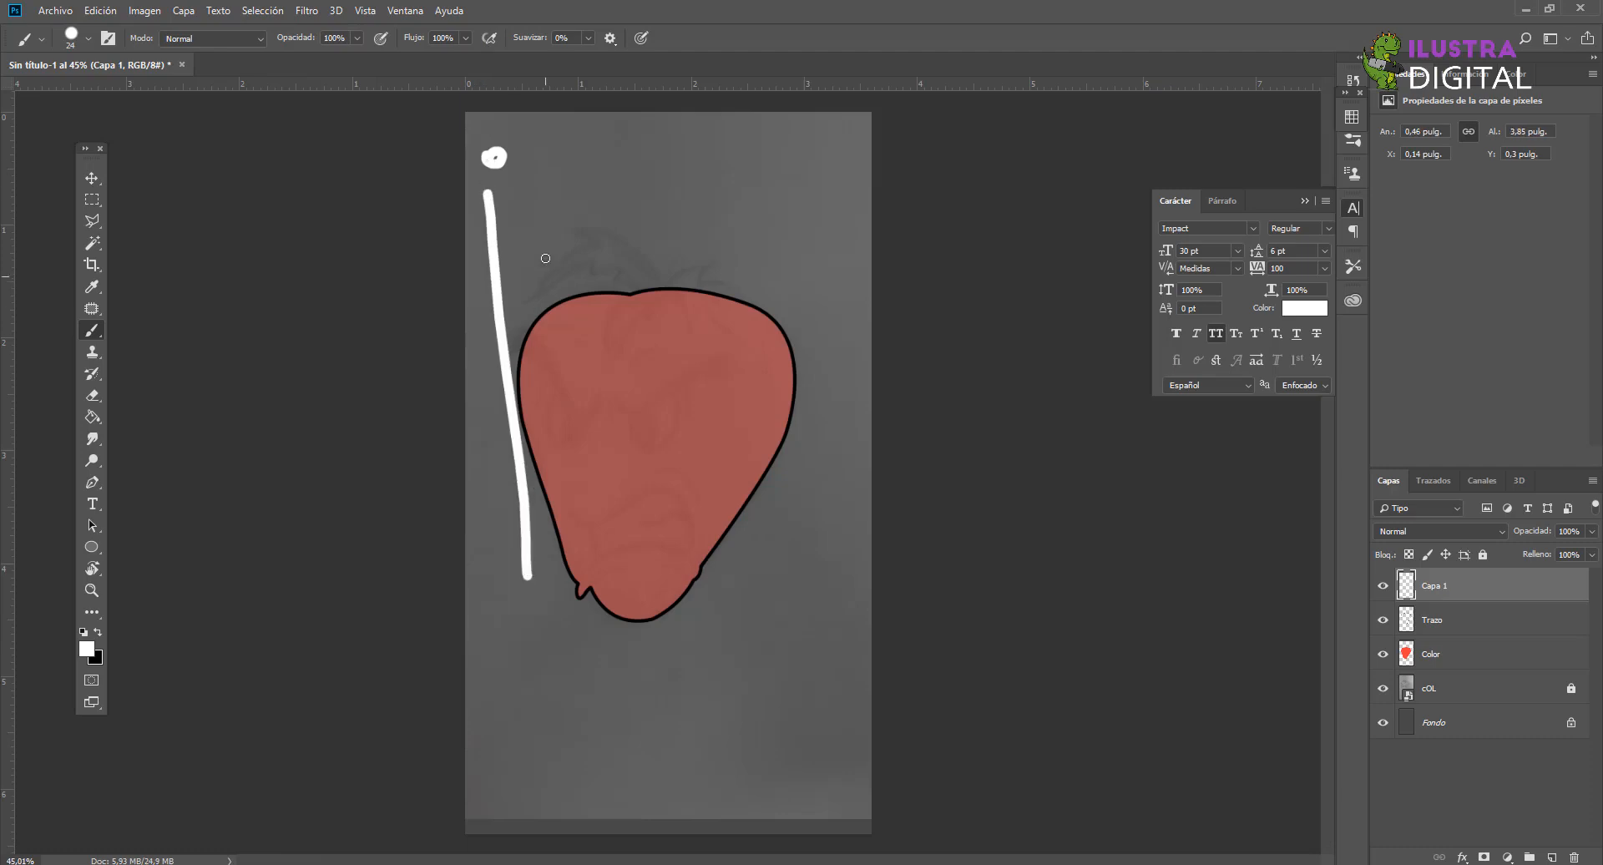
left_click_drag(533, 172, 1050, 475)
left_click_drag(526, 214, 702, 550)
left_click_drag(697, 310, 916, 418)
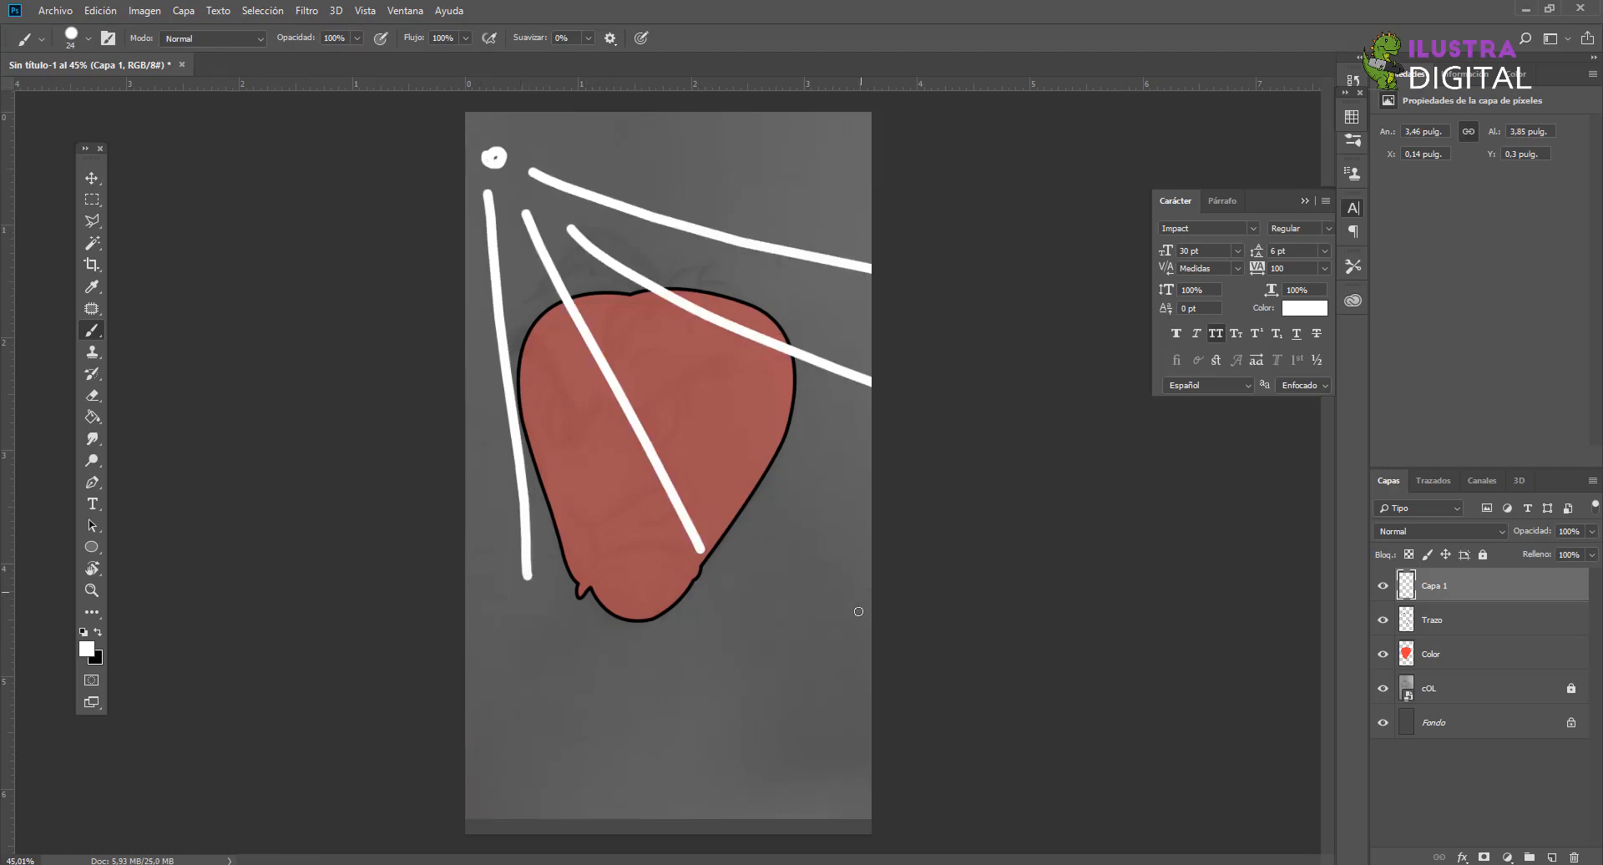
Step: Switch the brush to black and paint shadow guide strokes around the canvas's lower-right corner and along the jaw
key("x")
key("z")
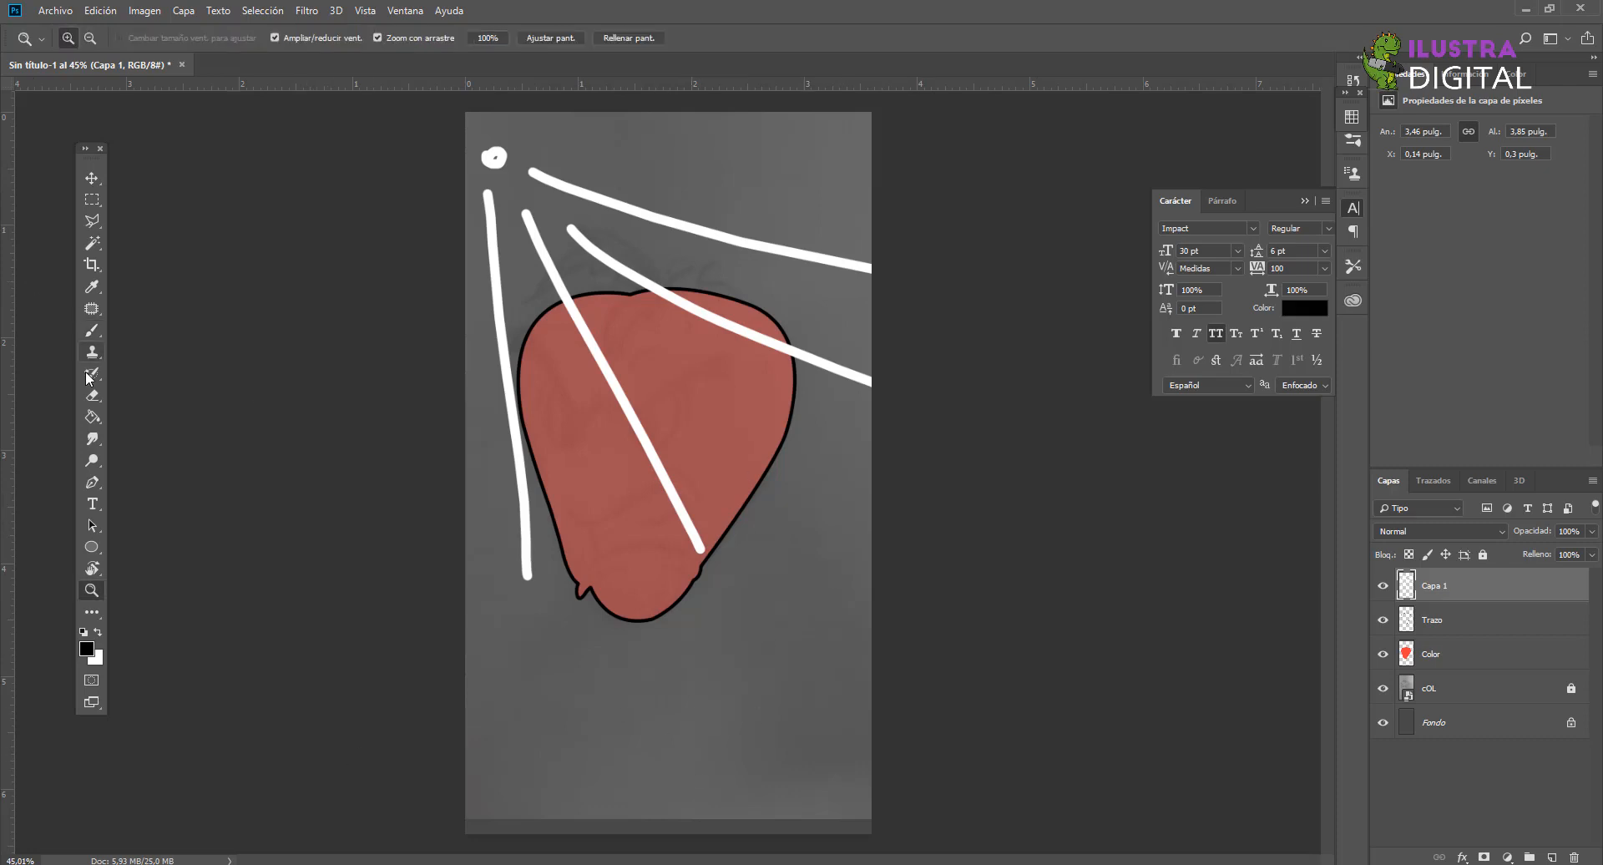
key("b")
mouse_move(802, 749)
left_mouse_down()
mouse_move(816, 741)
mouse_move(845, 331)
left_mouse_up()
left_click(807, 726)
mouse_move(580, 703)
left_mouse_down()
mouse_move(808, 725)
mouse_move(531, 759)
left_mouse_up()
left_click_drag(611, 582, 746, 390)
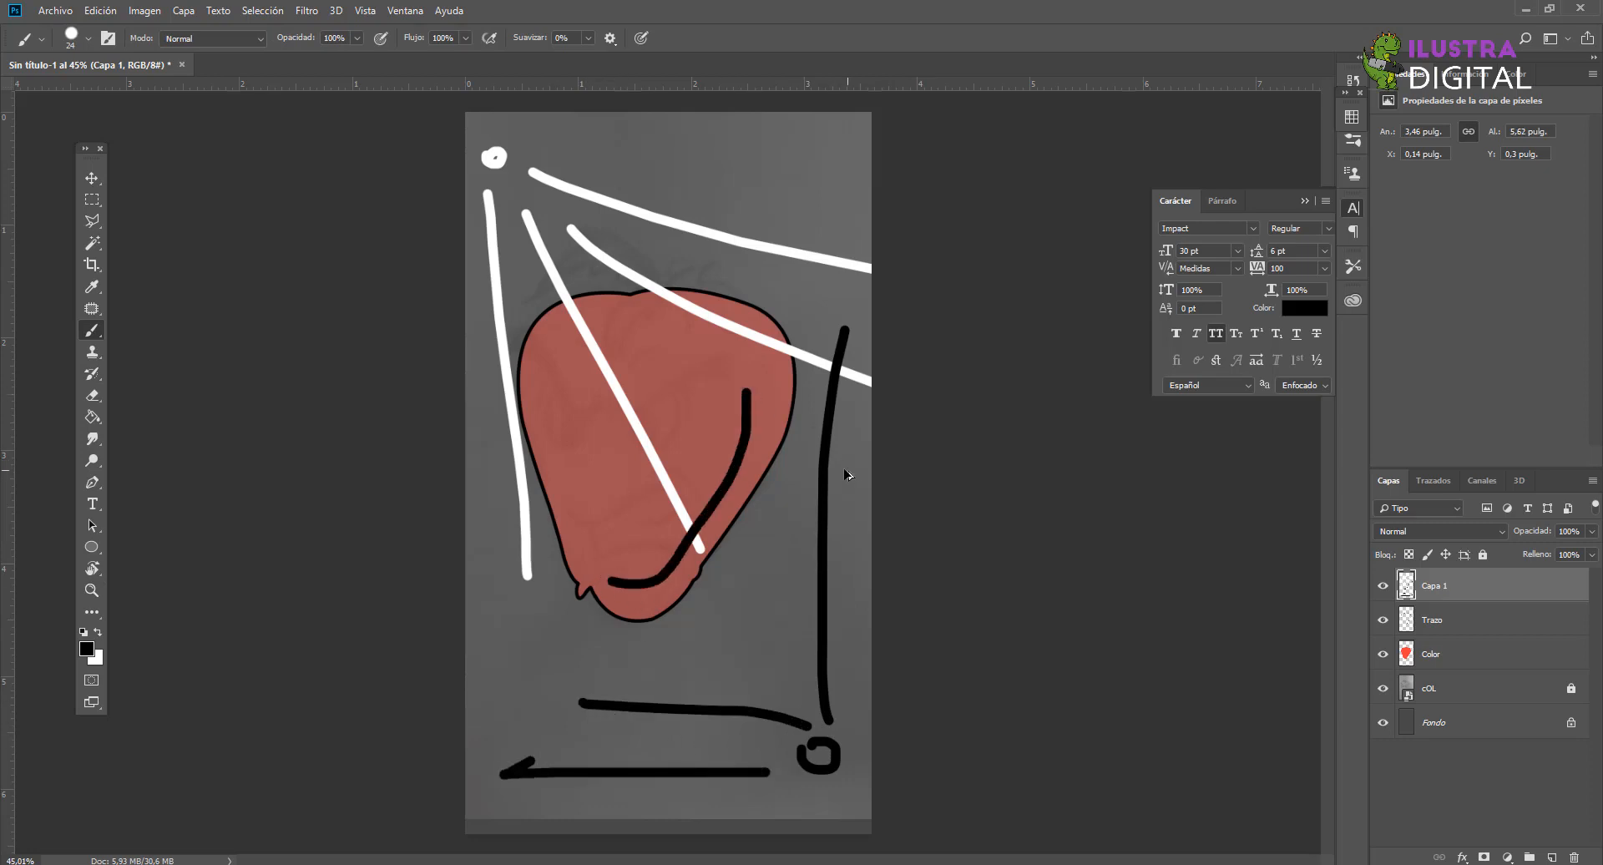
Step: Undo all the white and black guide strokes and delete the empty scratch layer
key("ctrl+z")
key("ctrl+z")
key("ctrl+z")
key("ctrl+z")
key("ctrl+z")
key("ctrl+z")
key("ctrl+z")
key("ctrl+z")
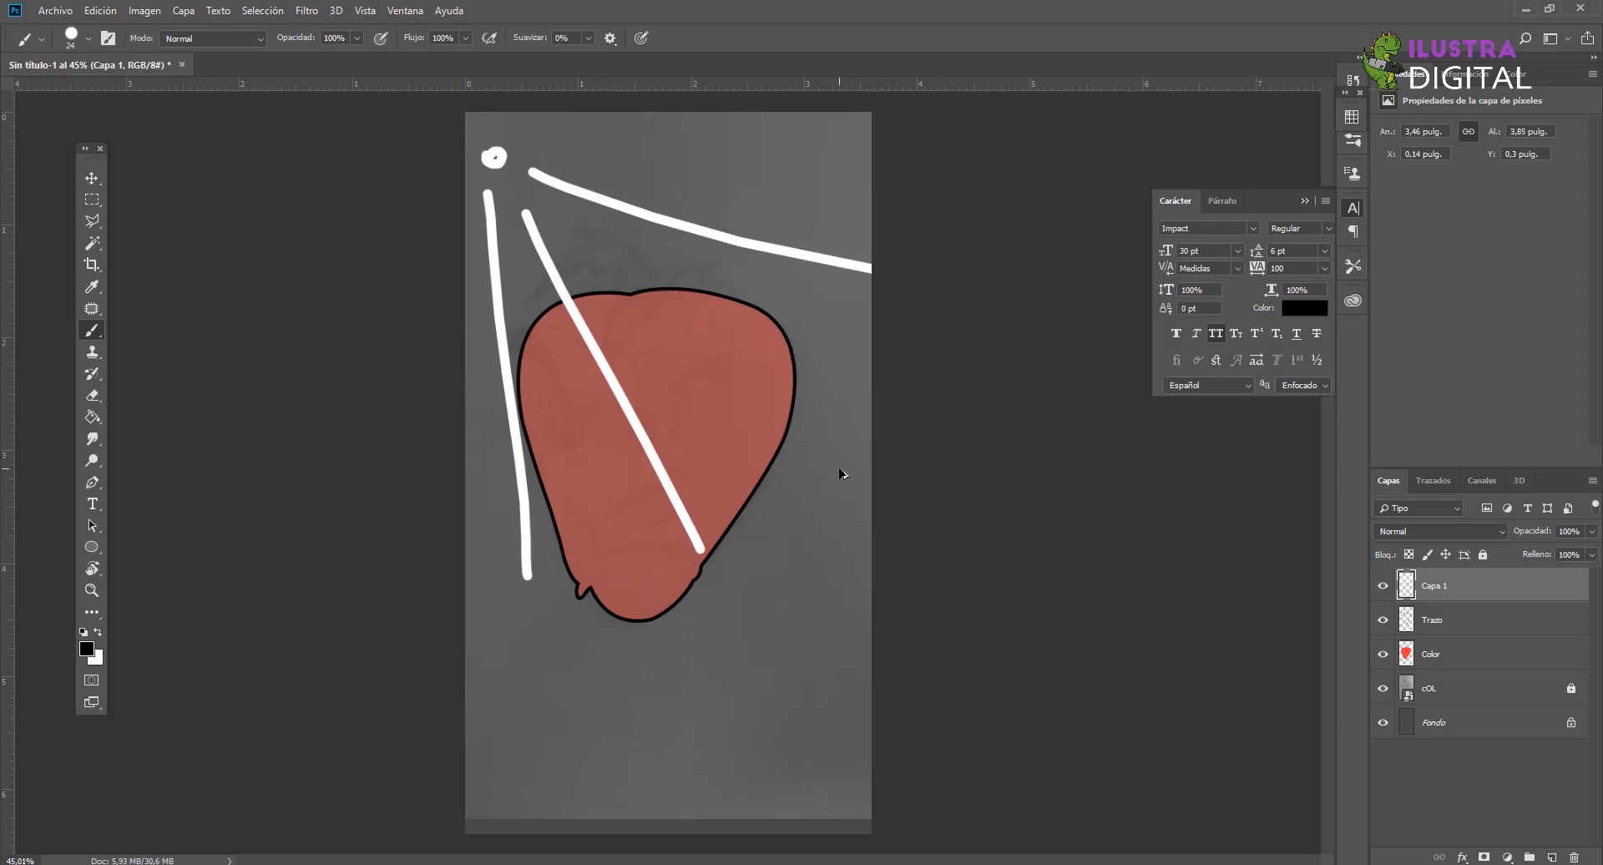
key("ctrl+z")
key("ctrl+z")
key("ctrl+z")
key("ctrl+z")
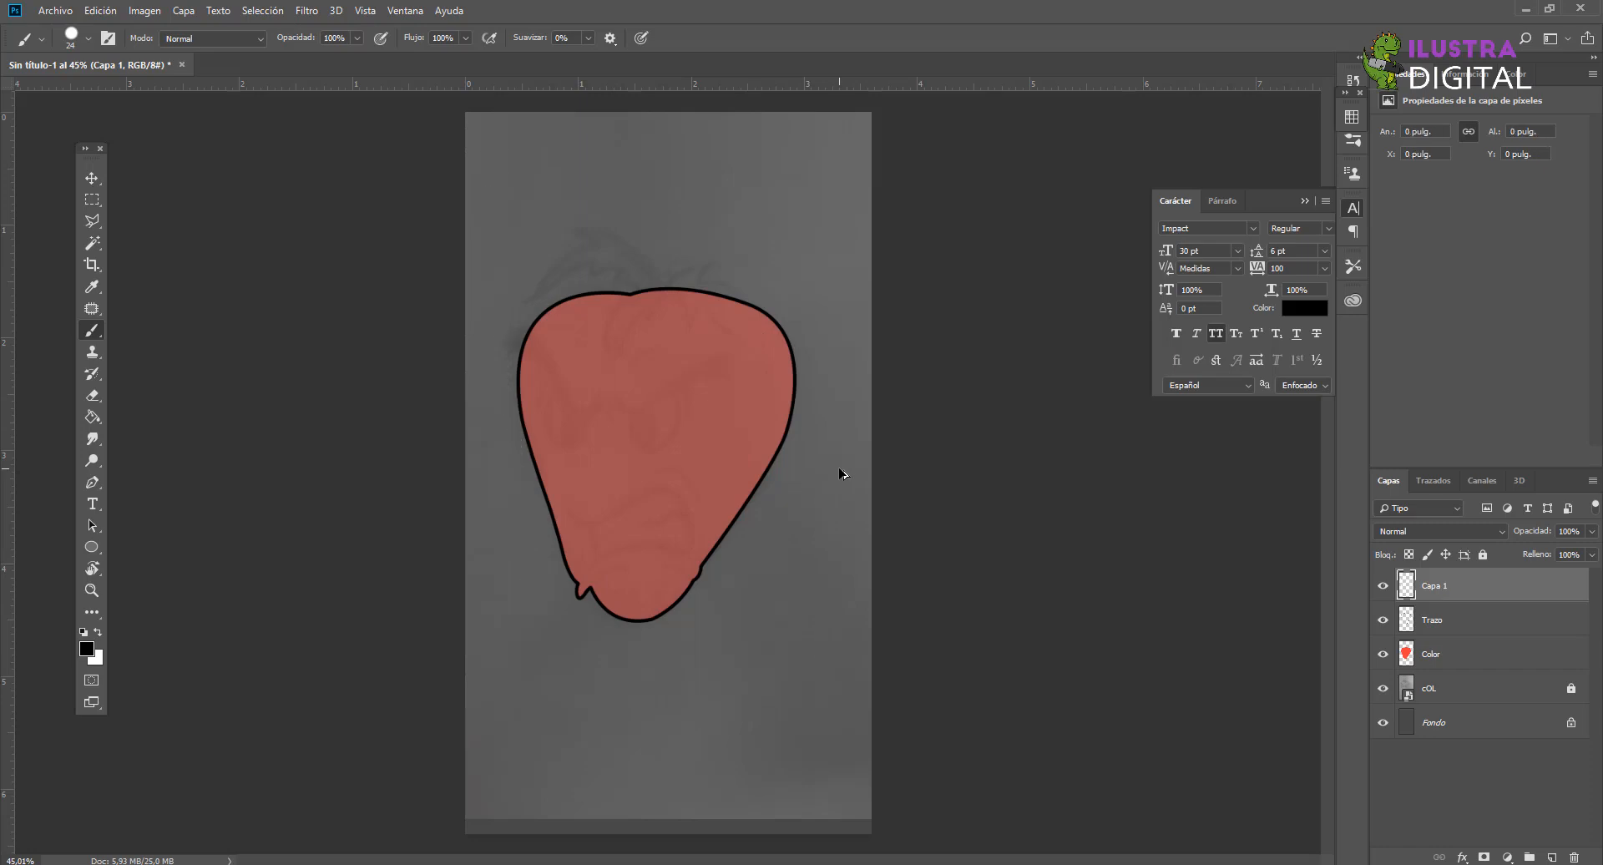
scroll(664, 354, "up", 3)
scroll(522, 351, "up", 2)
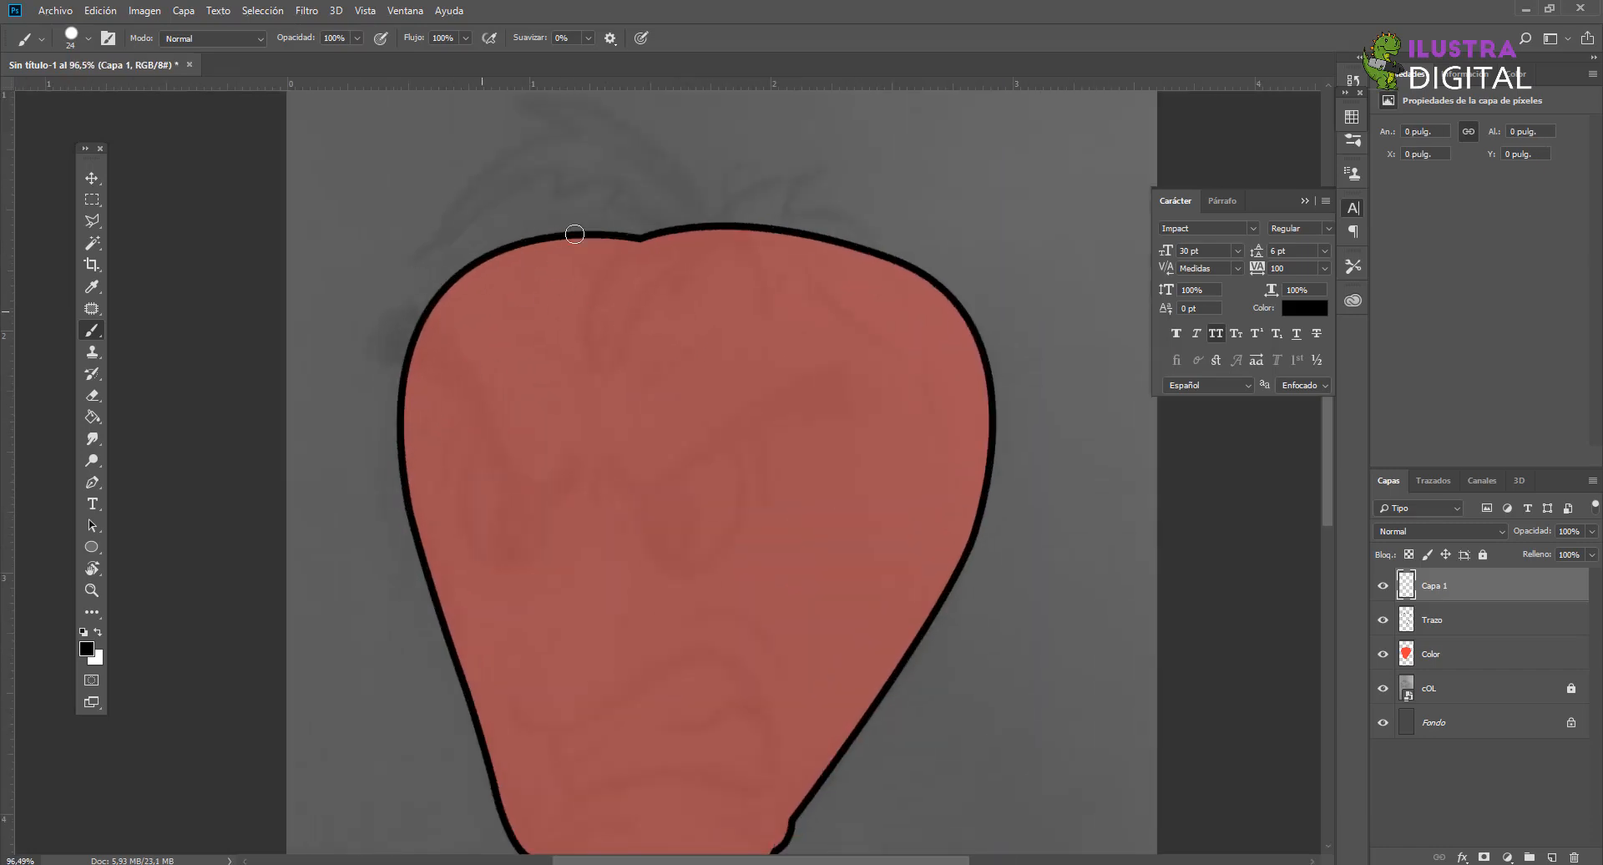
key("Delete")
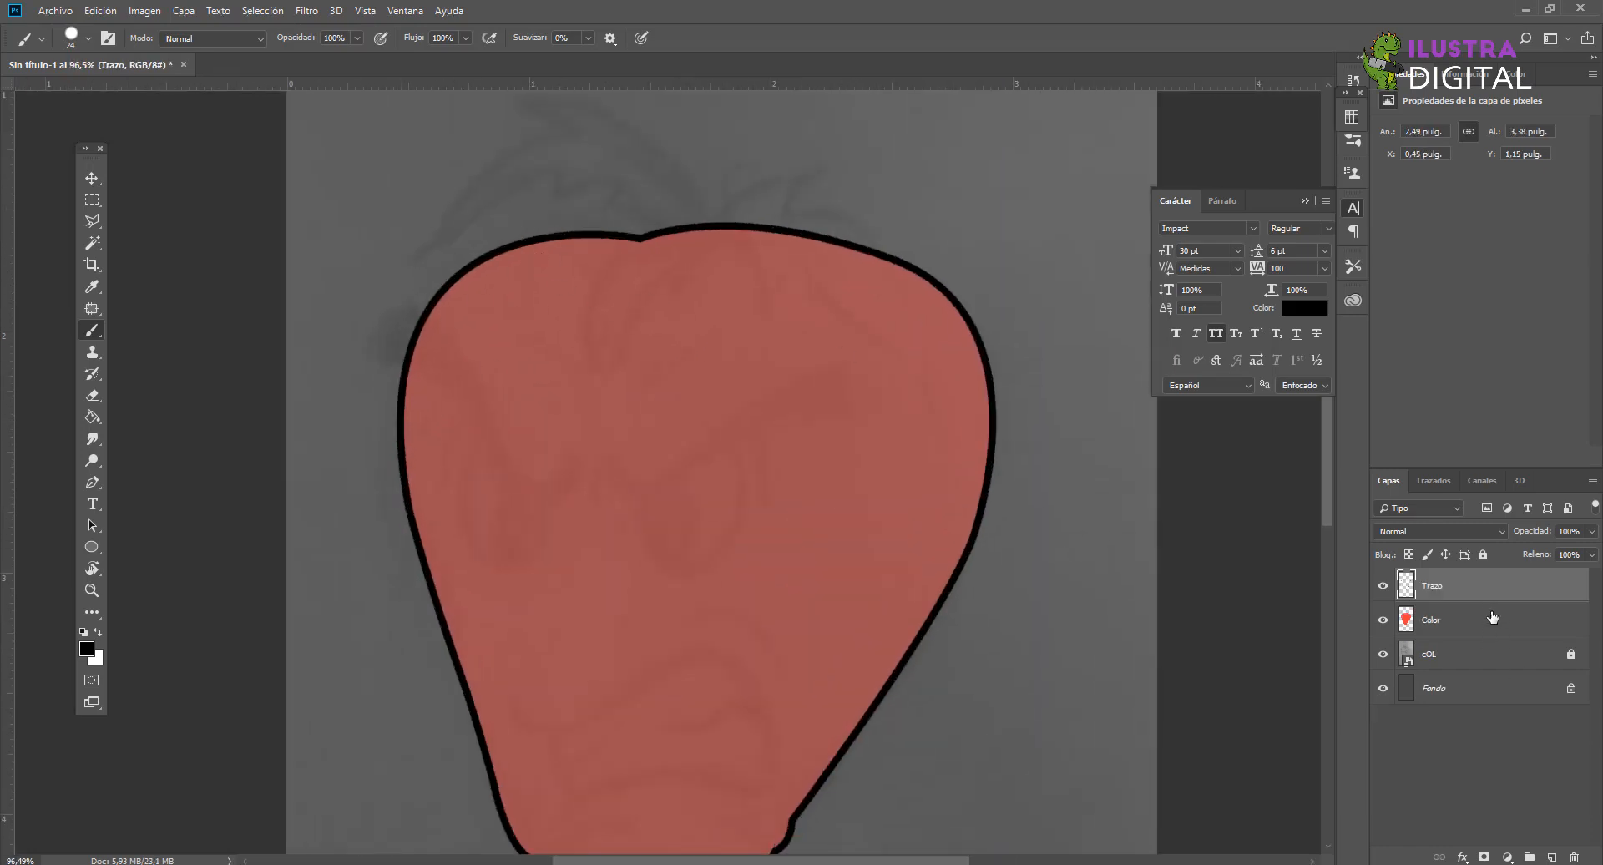
Step: Make the Color layer active, select the path Trazado 1, and add another empty path
left_click(1474, 628)
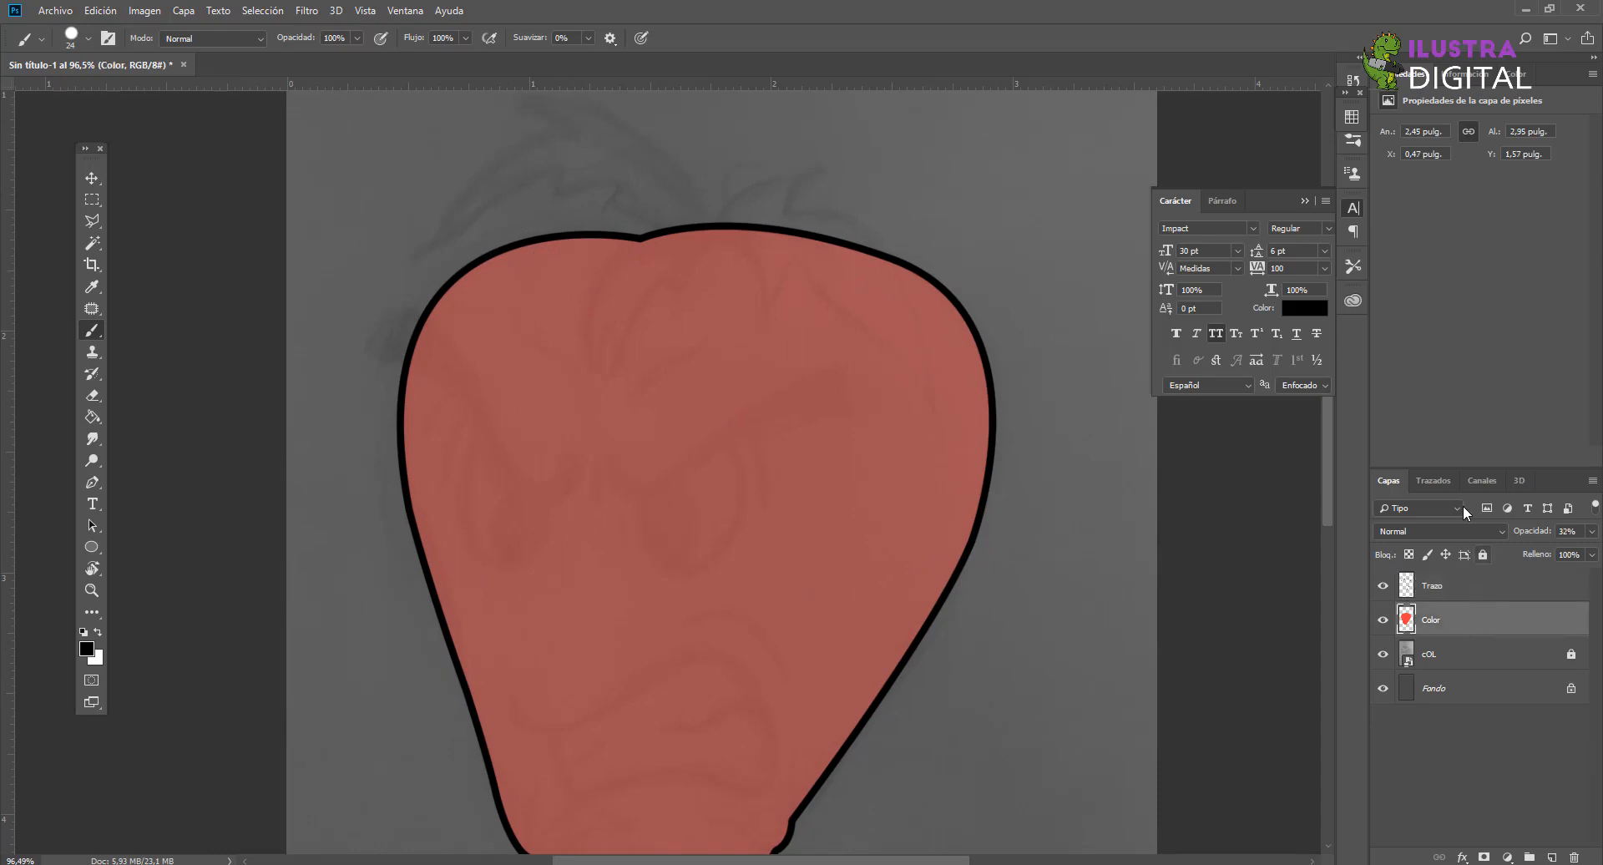
left_click(1449, 481)
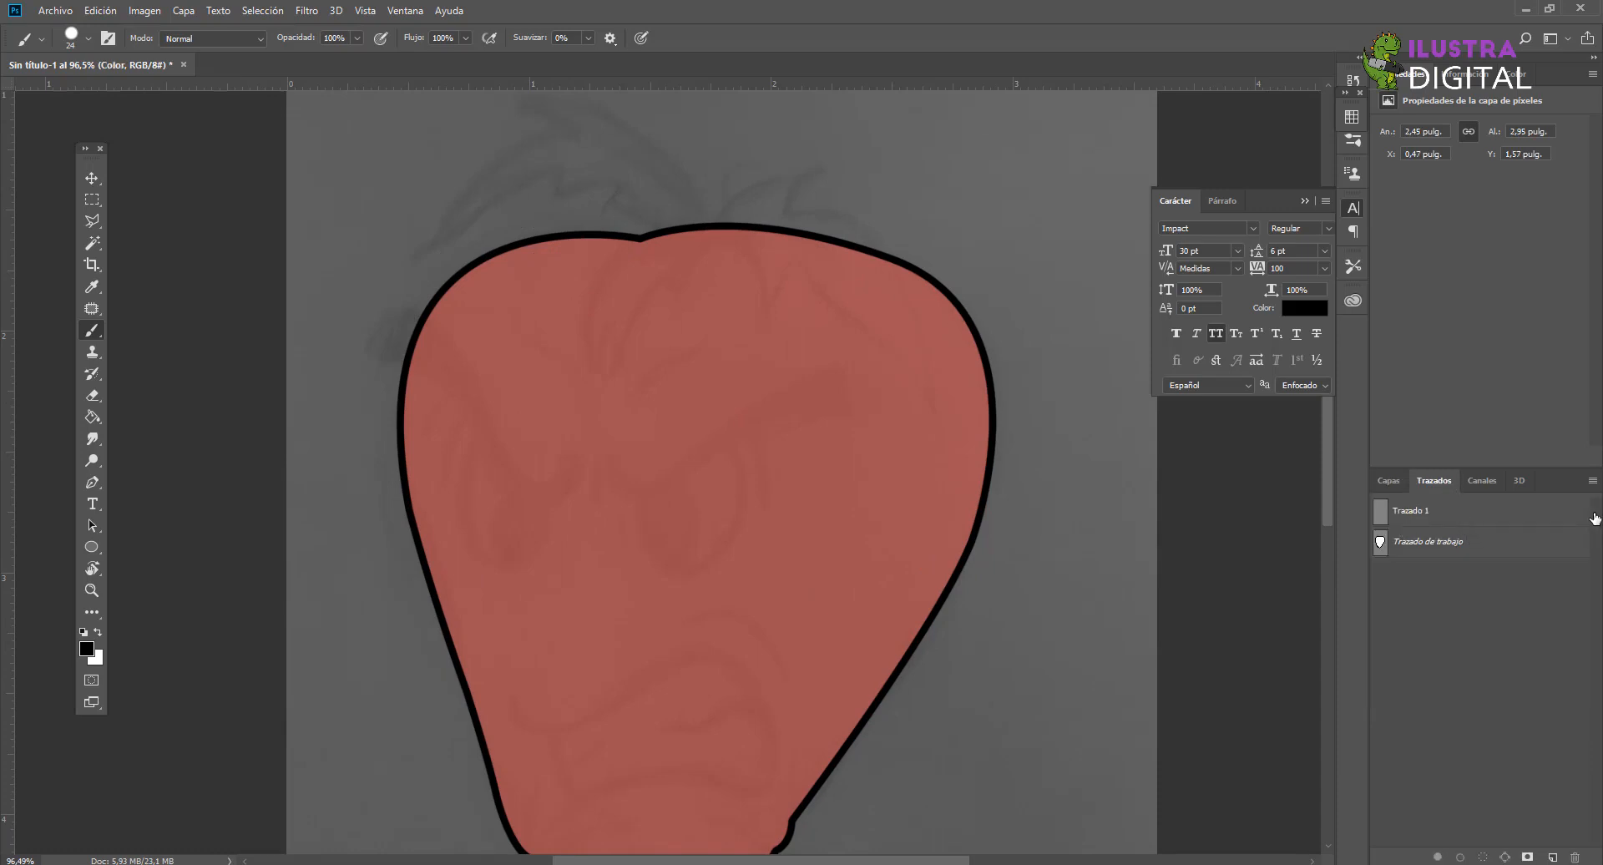
left_click(1476, 511)
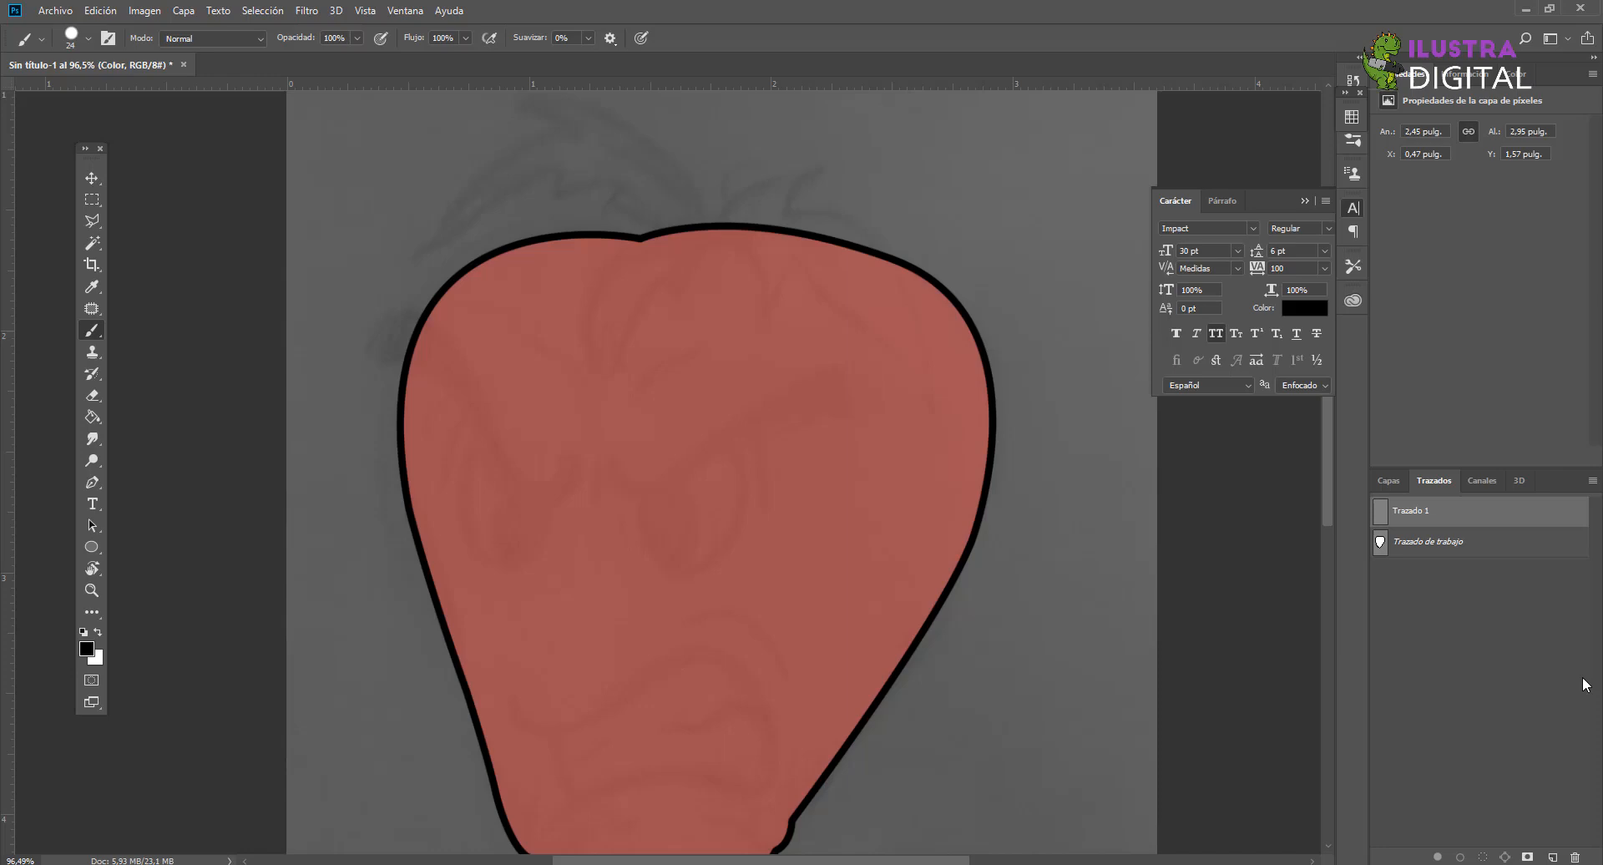
left_click(1552, 857)
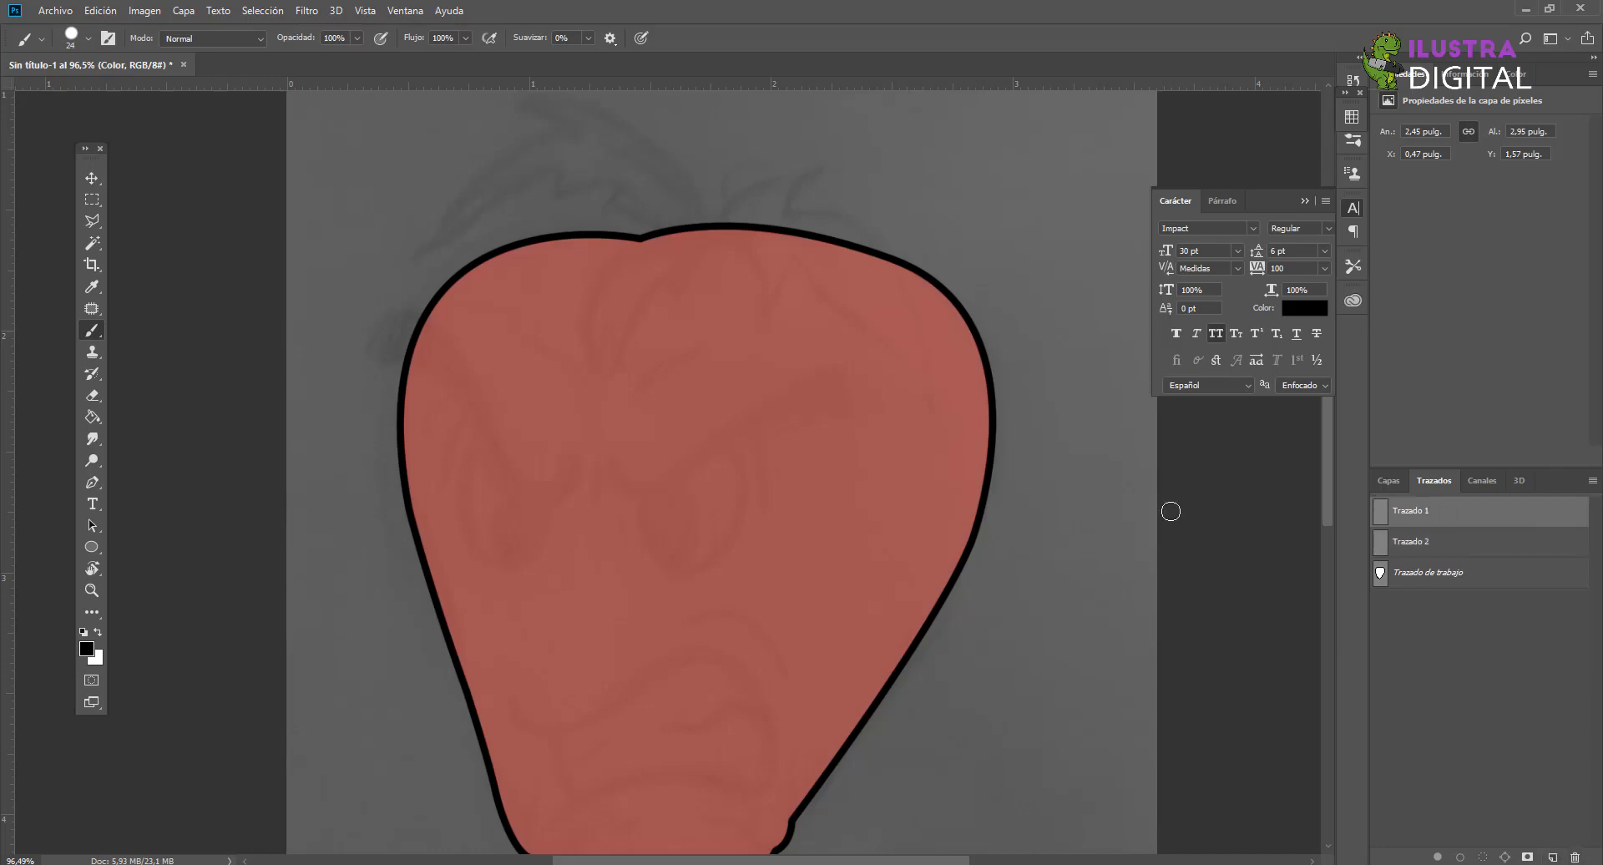
Step: With the Pen tool, draw a curved inner highlight edge from the head's top notch down to the left outline beside the cheek
left_click(92, 482)
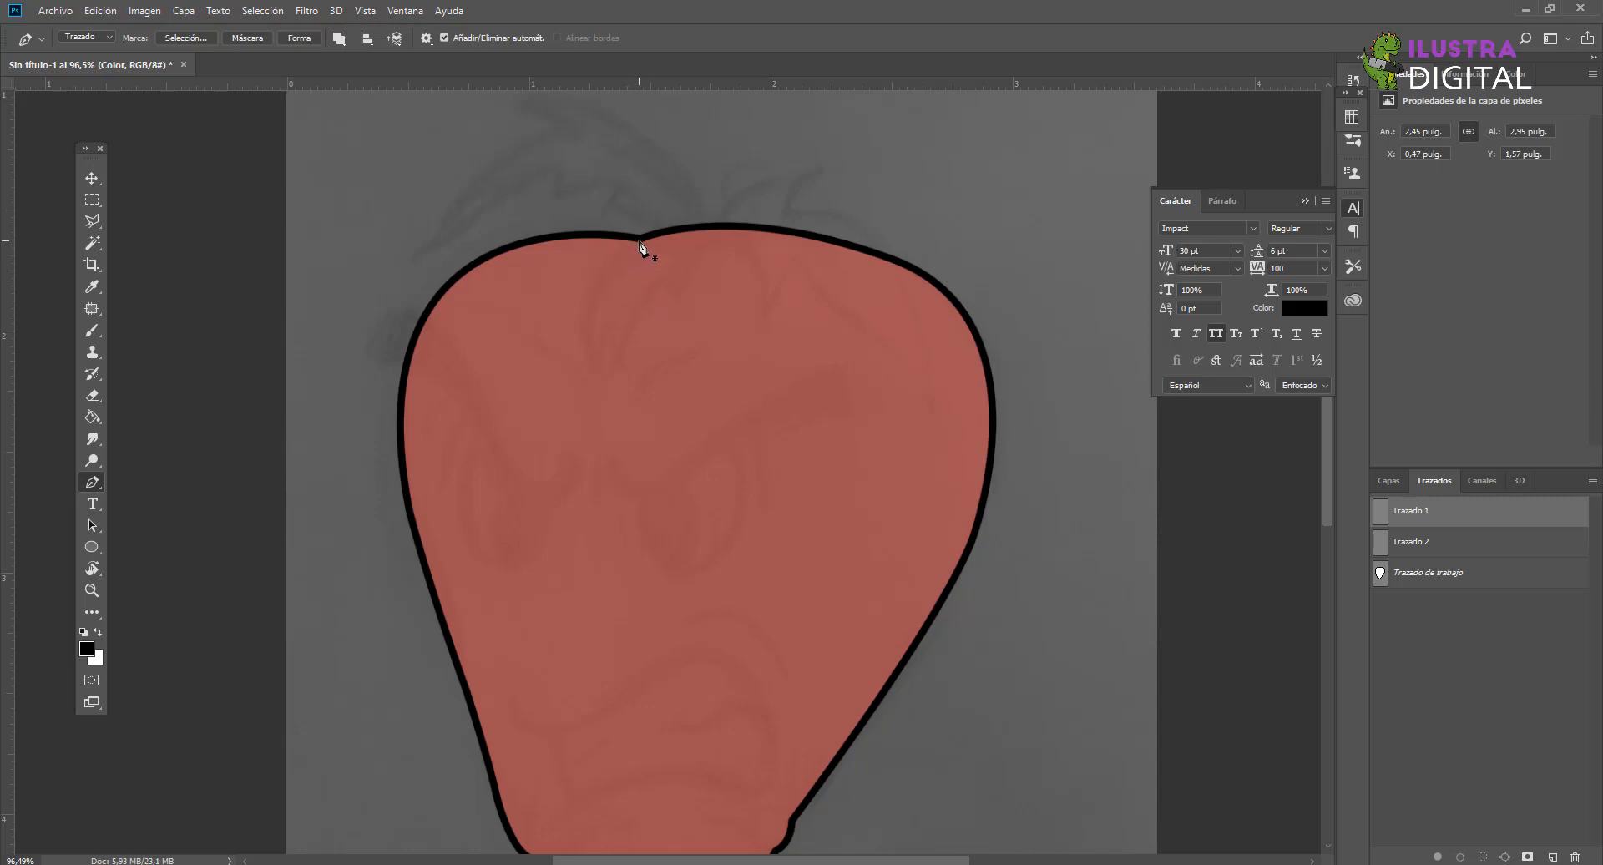
left_click(639, 239)
left_click_drag(474, 263, 518, 591)
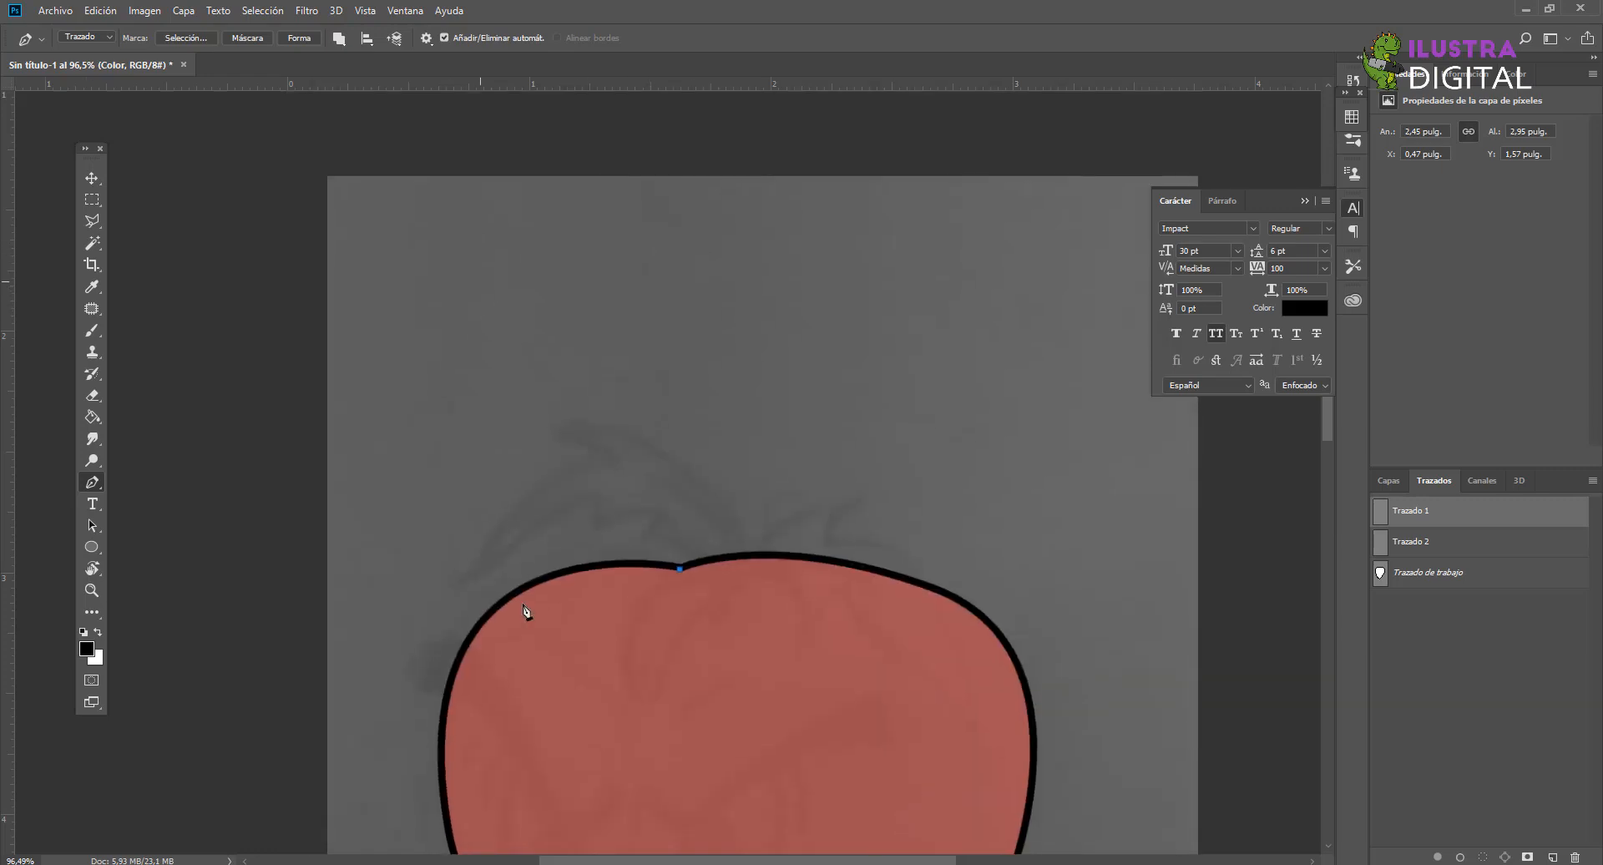
left_click_drag(659, 608, 625, 380)
scroll(493, 557, "down", 3)
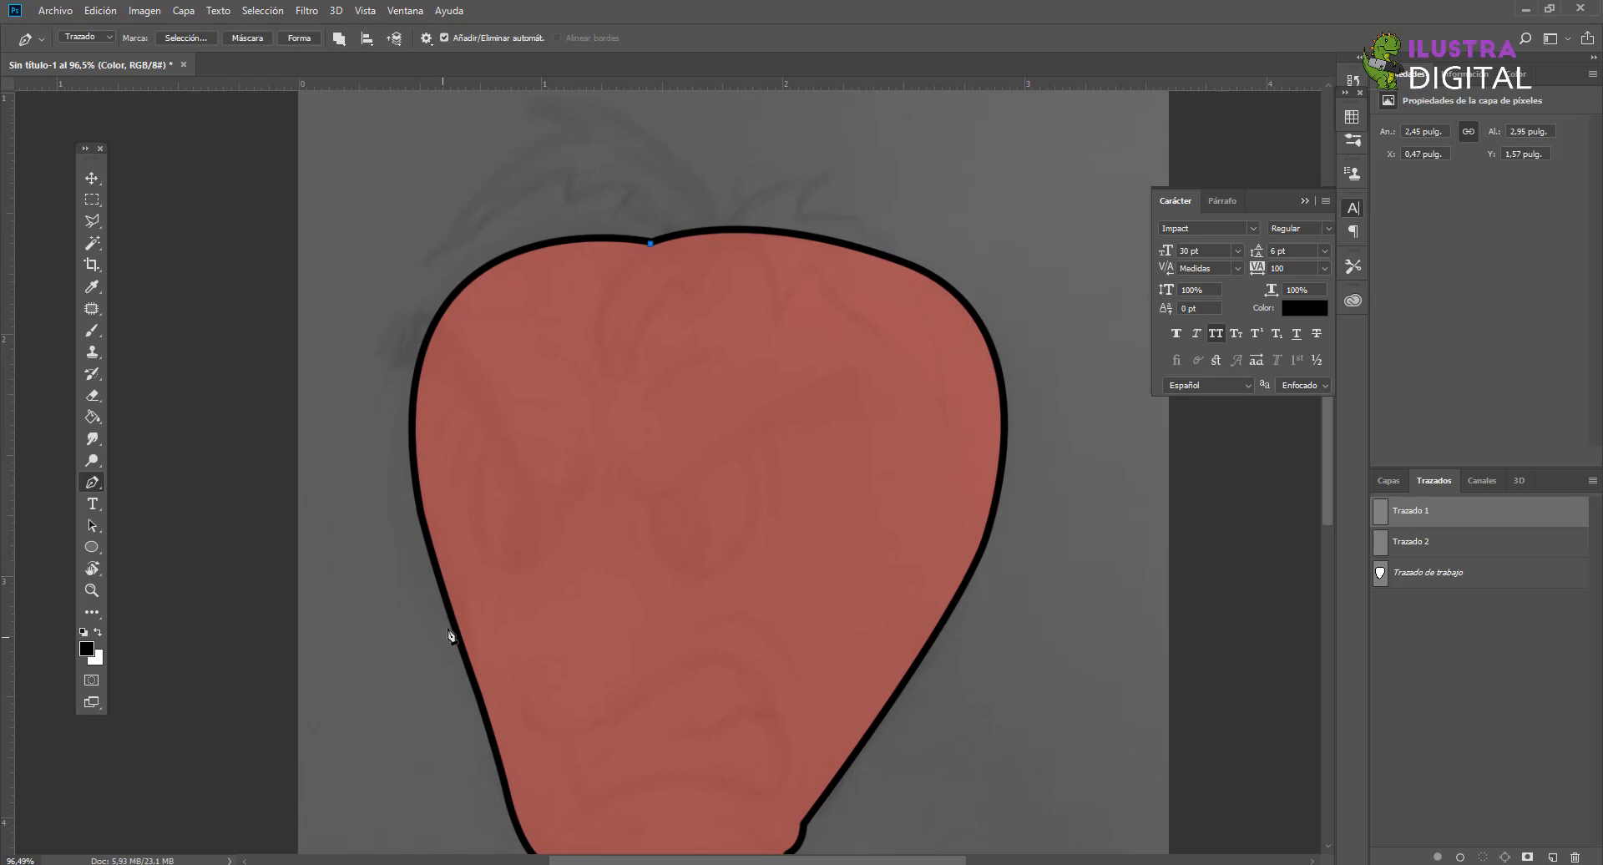
left_click_drag(469, 775, 512, 705)
scroll(501, 542, "up", 6)
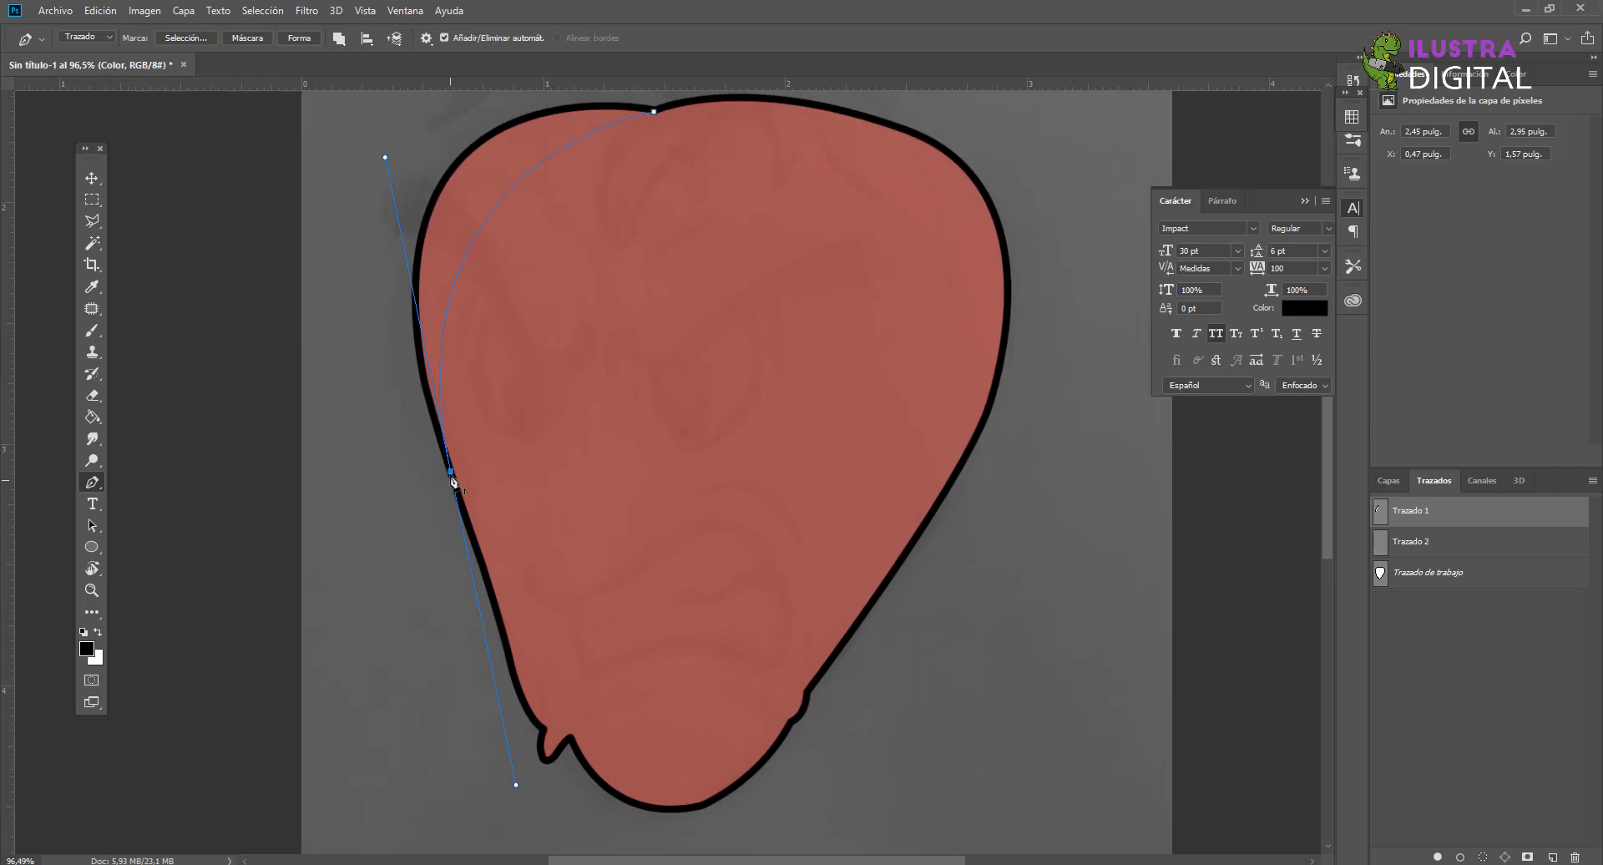
scroll(409, 417, "right", 1)
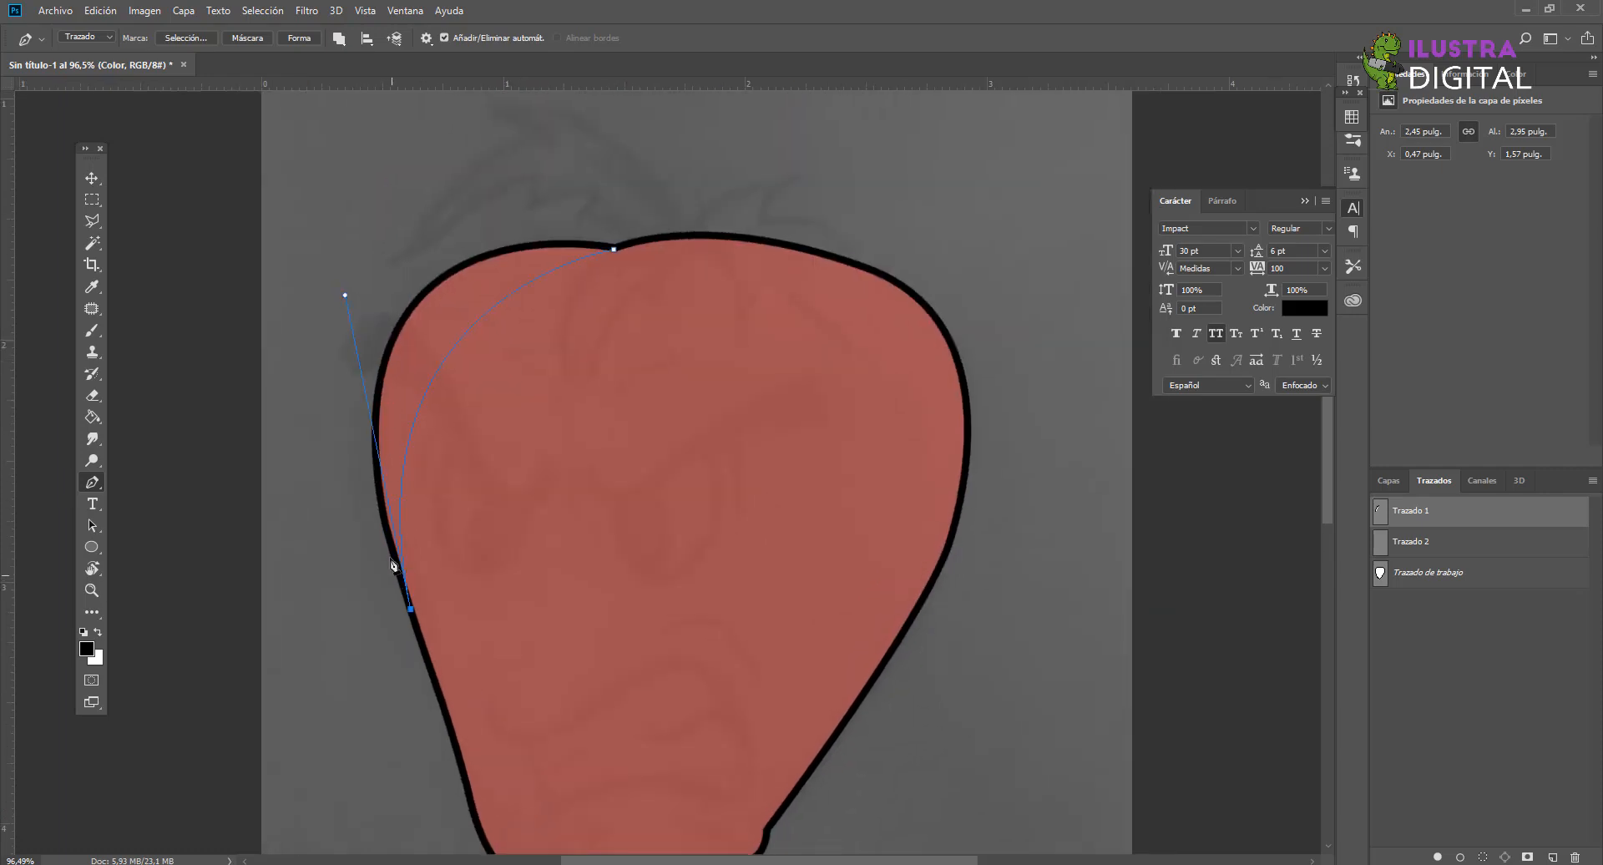
scroll(389, 415, "up", 2)
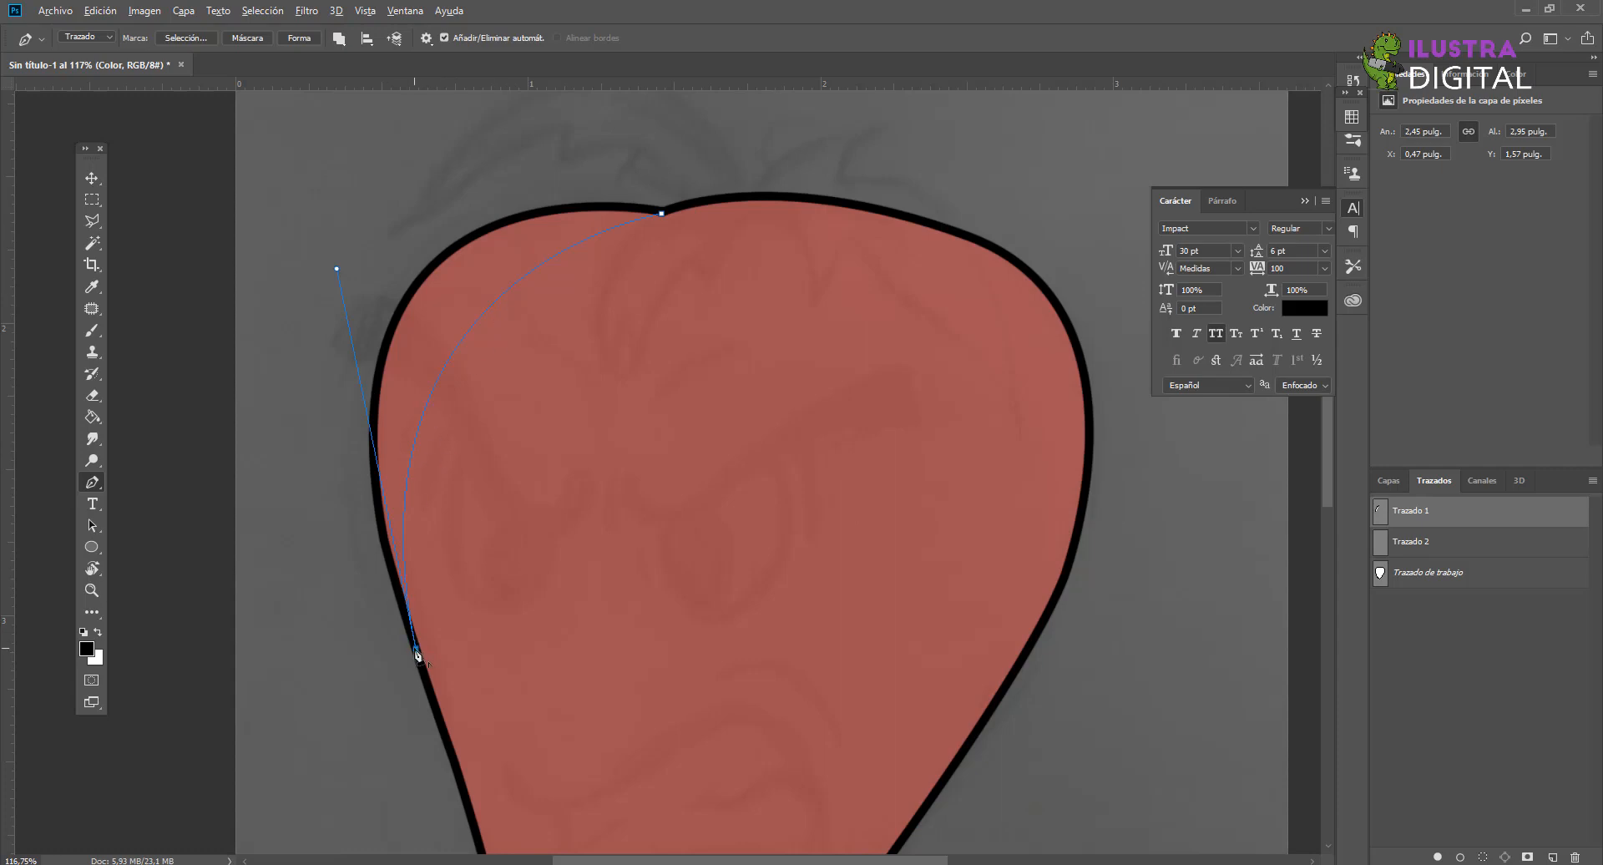
Step: Close the highlight path with curved segments following the head's left outline back up to the top notch
left_click_drag(375, 427, 385, 343)
left_click_drag(446, 251, 516, 184)
scroll(472, 228, "up", 3)
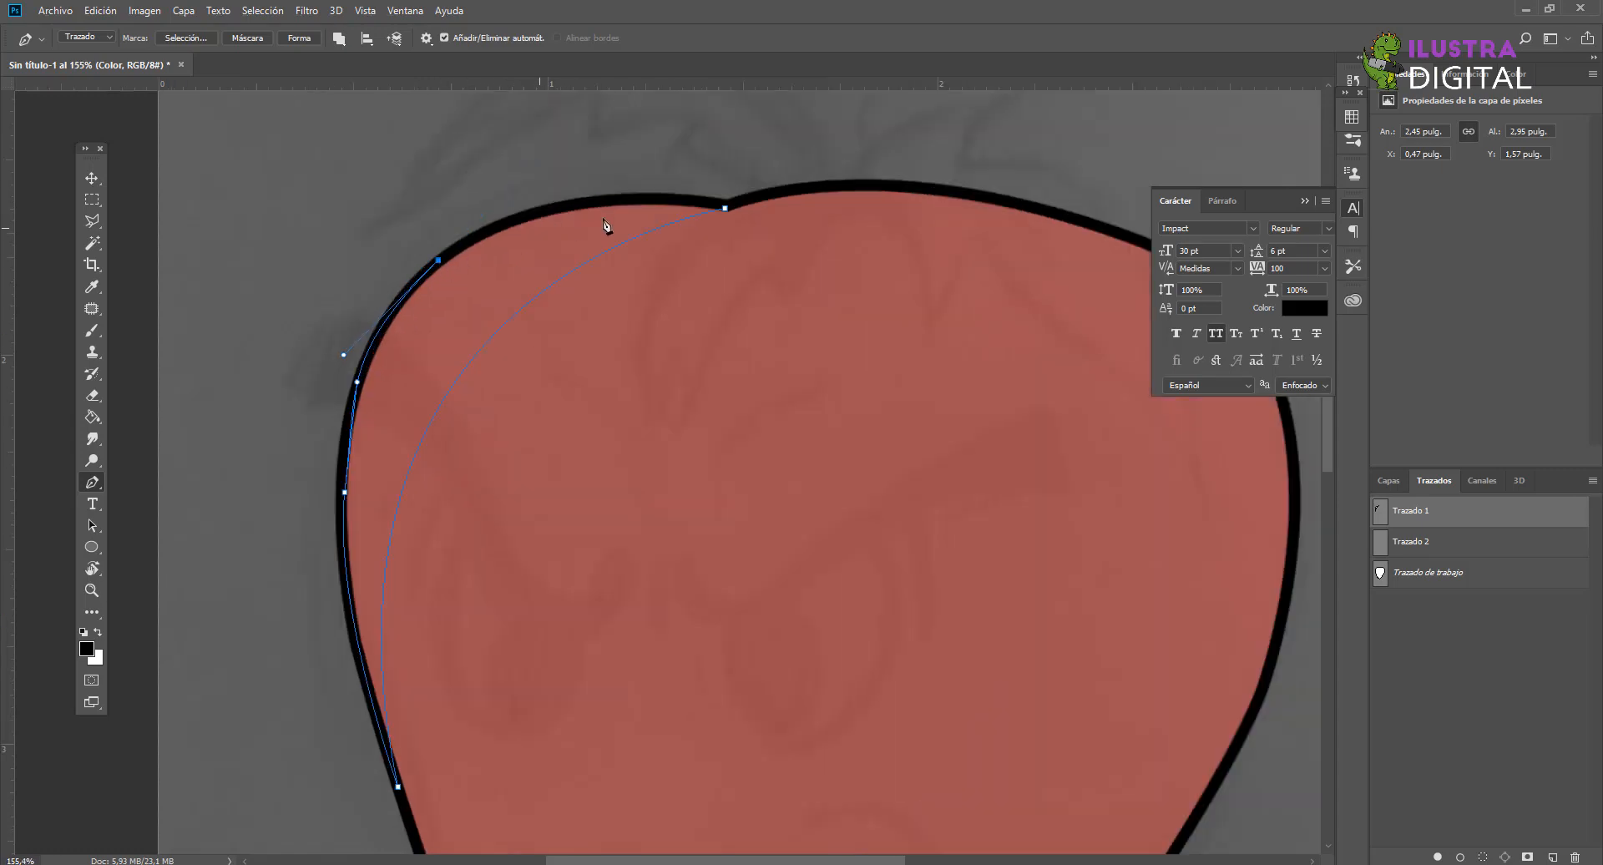
left_click_drag(724, 208, 735, 210)
Step: Make a new selection from the path Trazado 1 with a feather radius of 0 pixels and smoothing on
scroll(905, 239, "down", 4)
left_click_drag(683, 393, 608, 403)
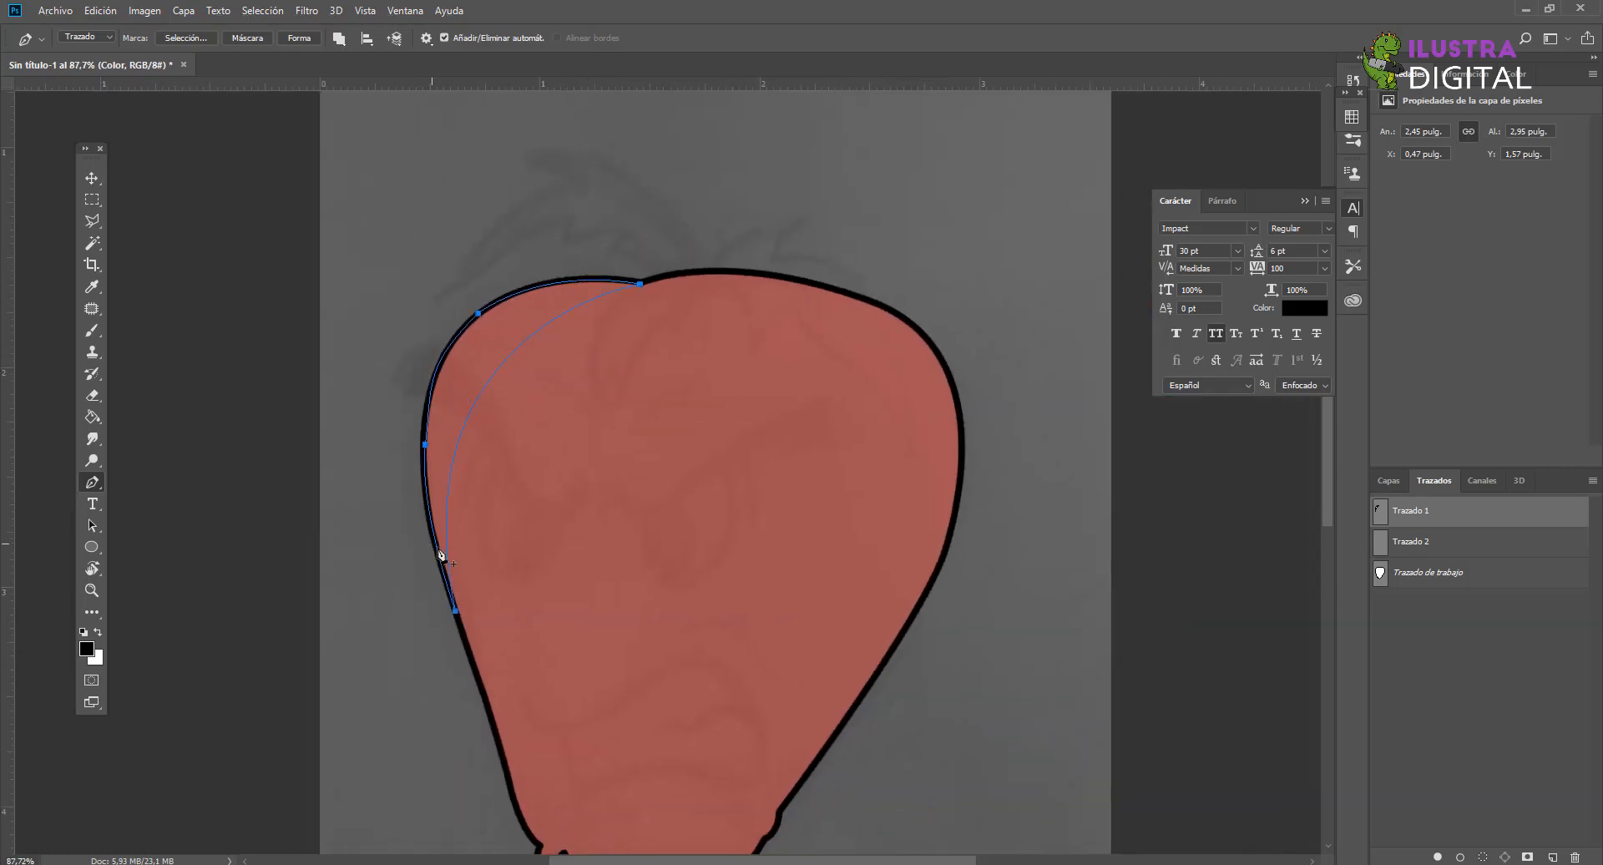
right_click(1437, 520)
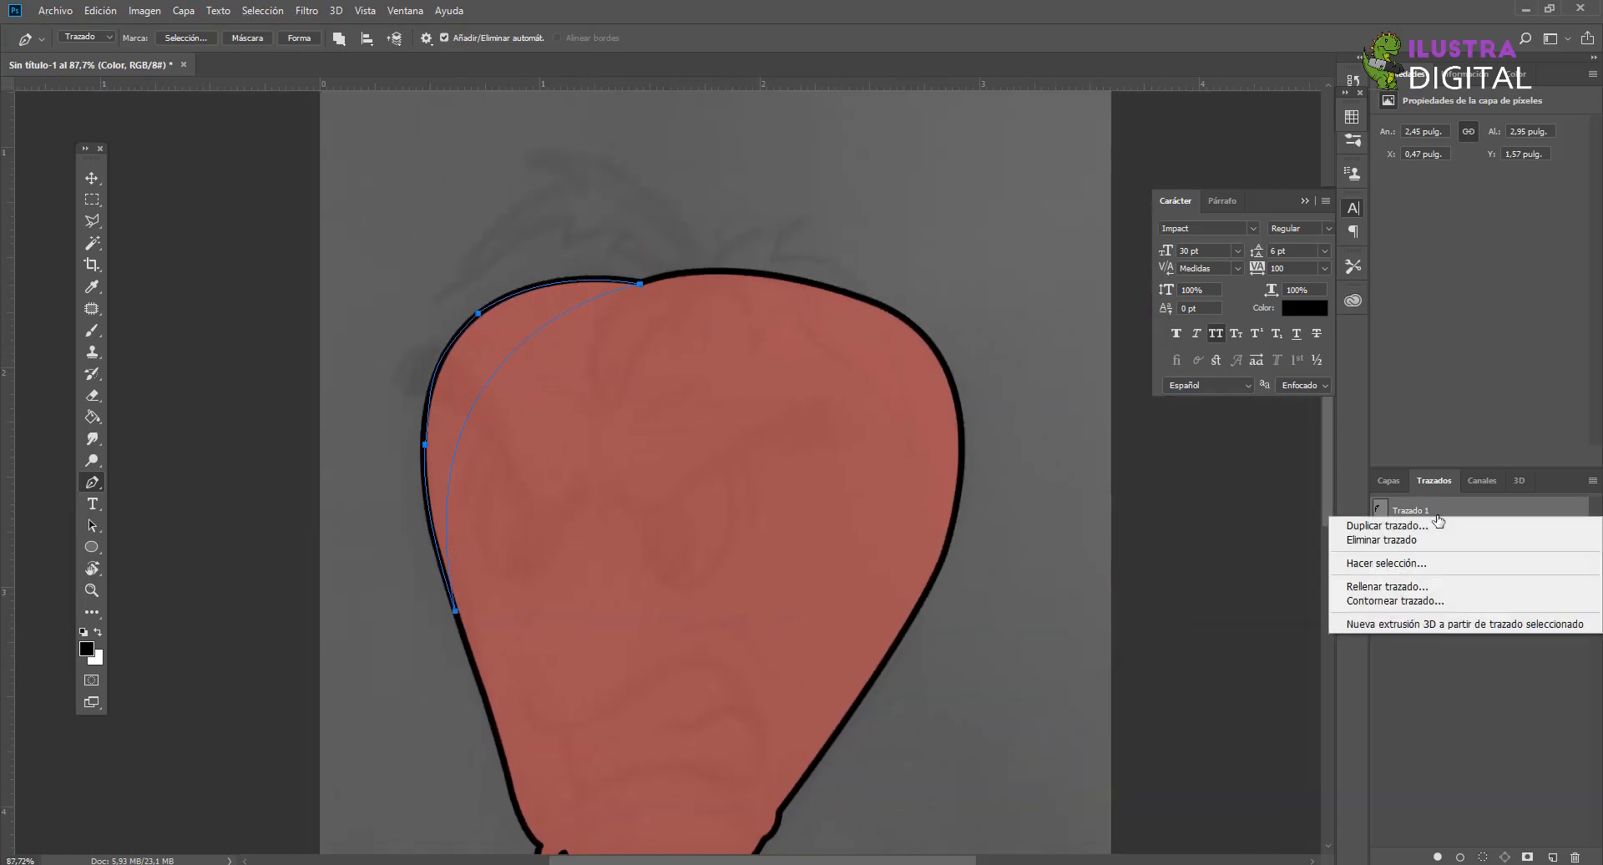
left_click(1422, 565)
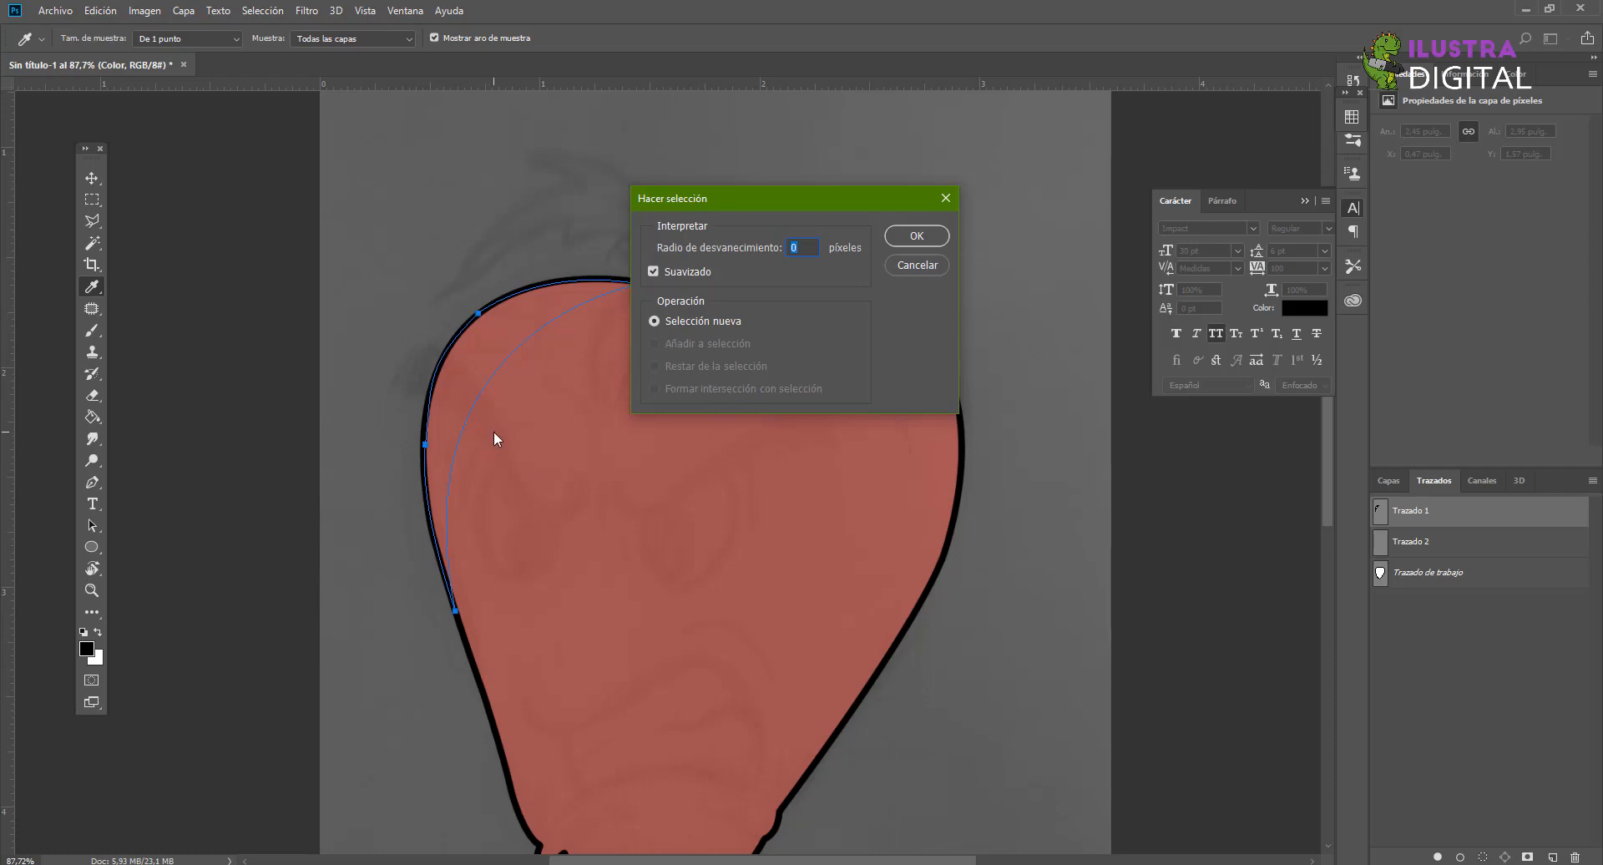
left_click(917, 236)
Step: Set the foreground colour to light red #f97070 and fill the highlight selection on the Color layer with the Paint Bucket
left_click(1386, 482)
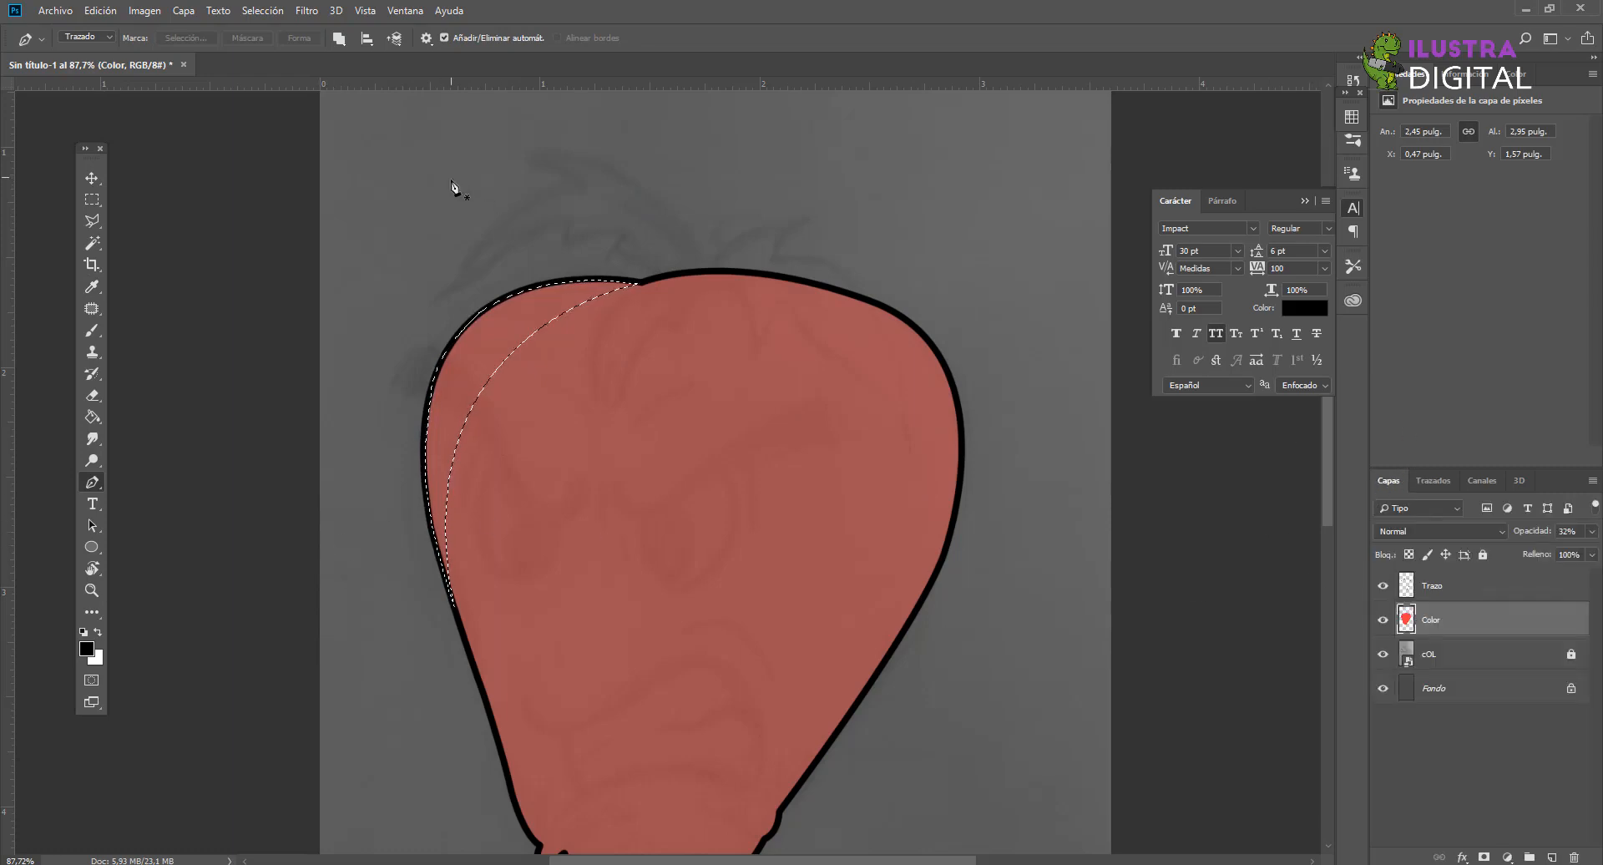
scroll(457, 190, "down", 3)
left_click_drag(427, 178, 431, 341)
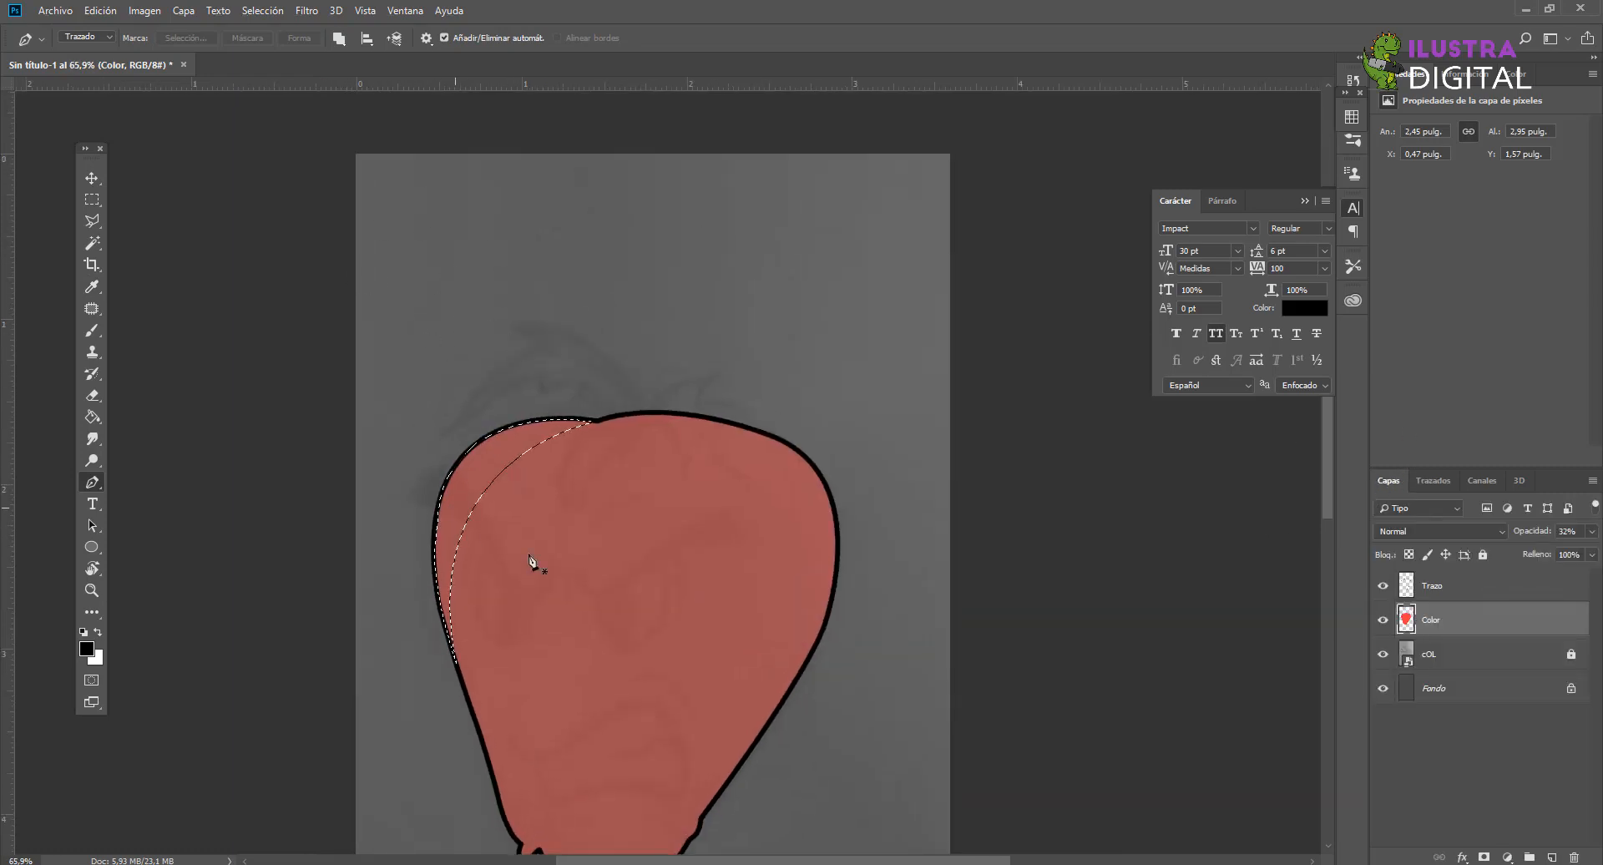
left_click(88, 649)
left_click(1132, 148)
left_click_drag(1132, 149, 1111, 149)
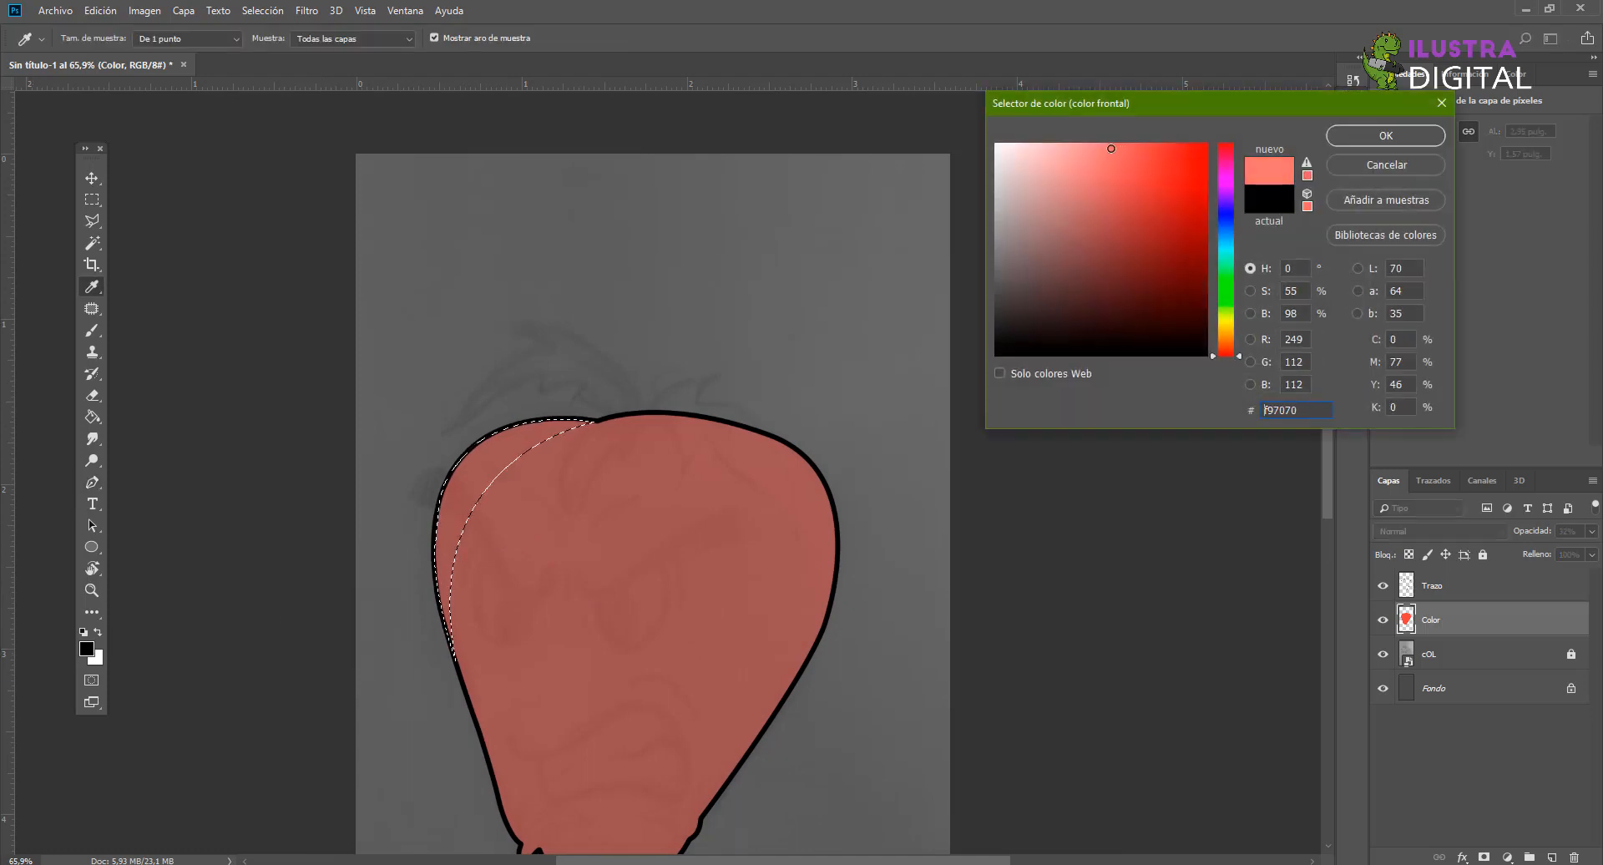
left_click(1372, 141)
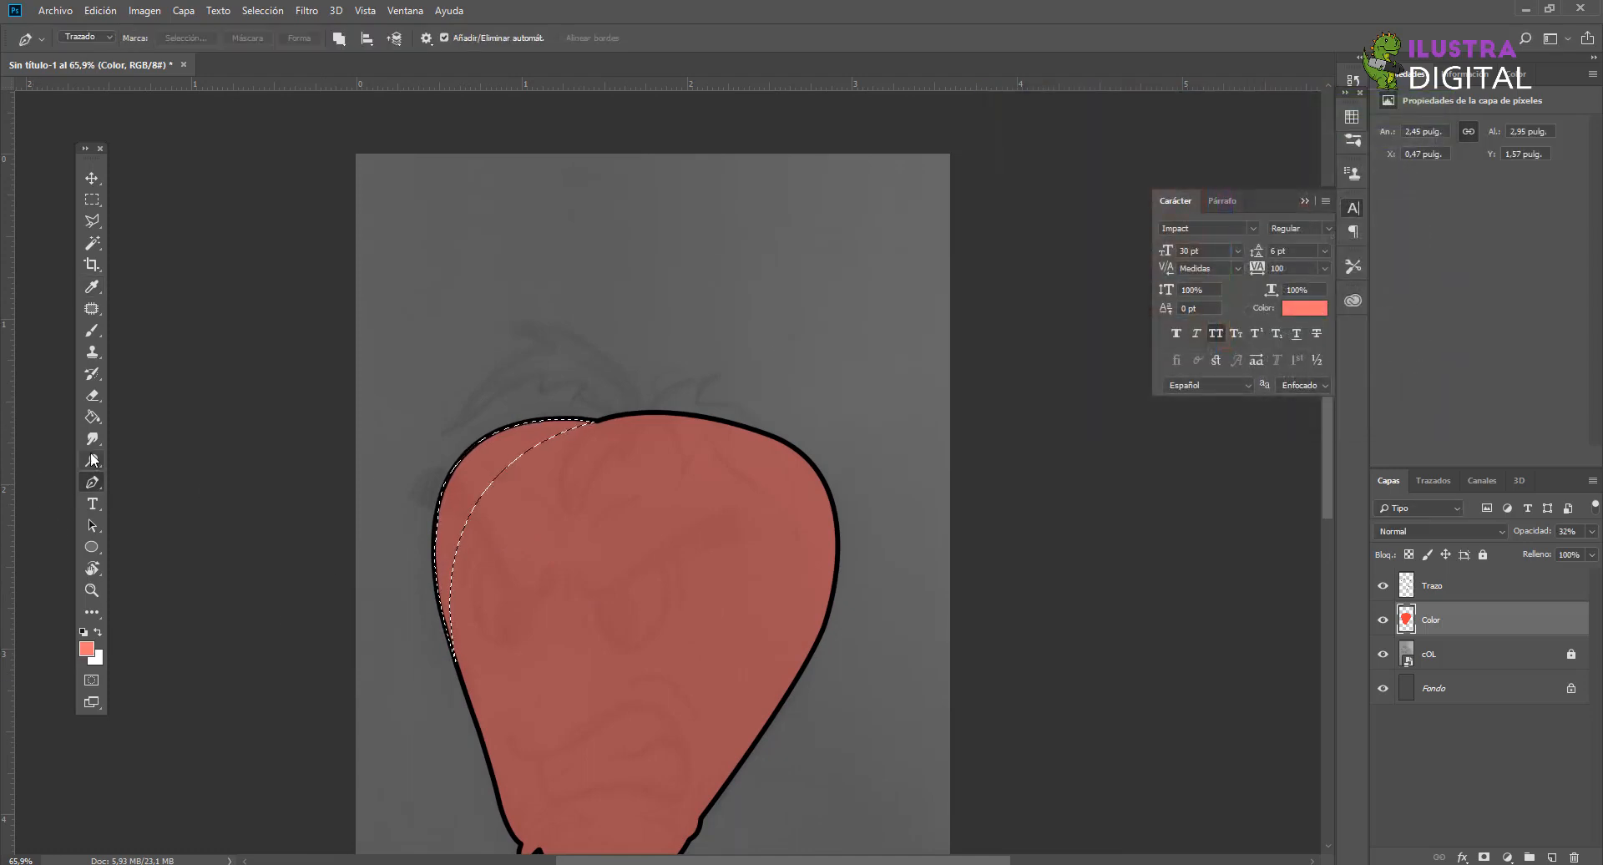
left_click(92, 416)
left_click(456, 478)
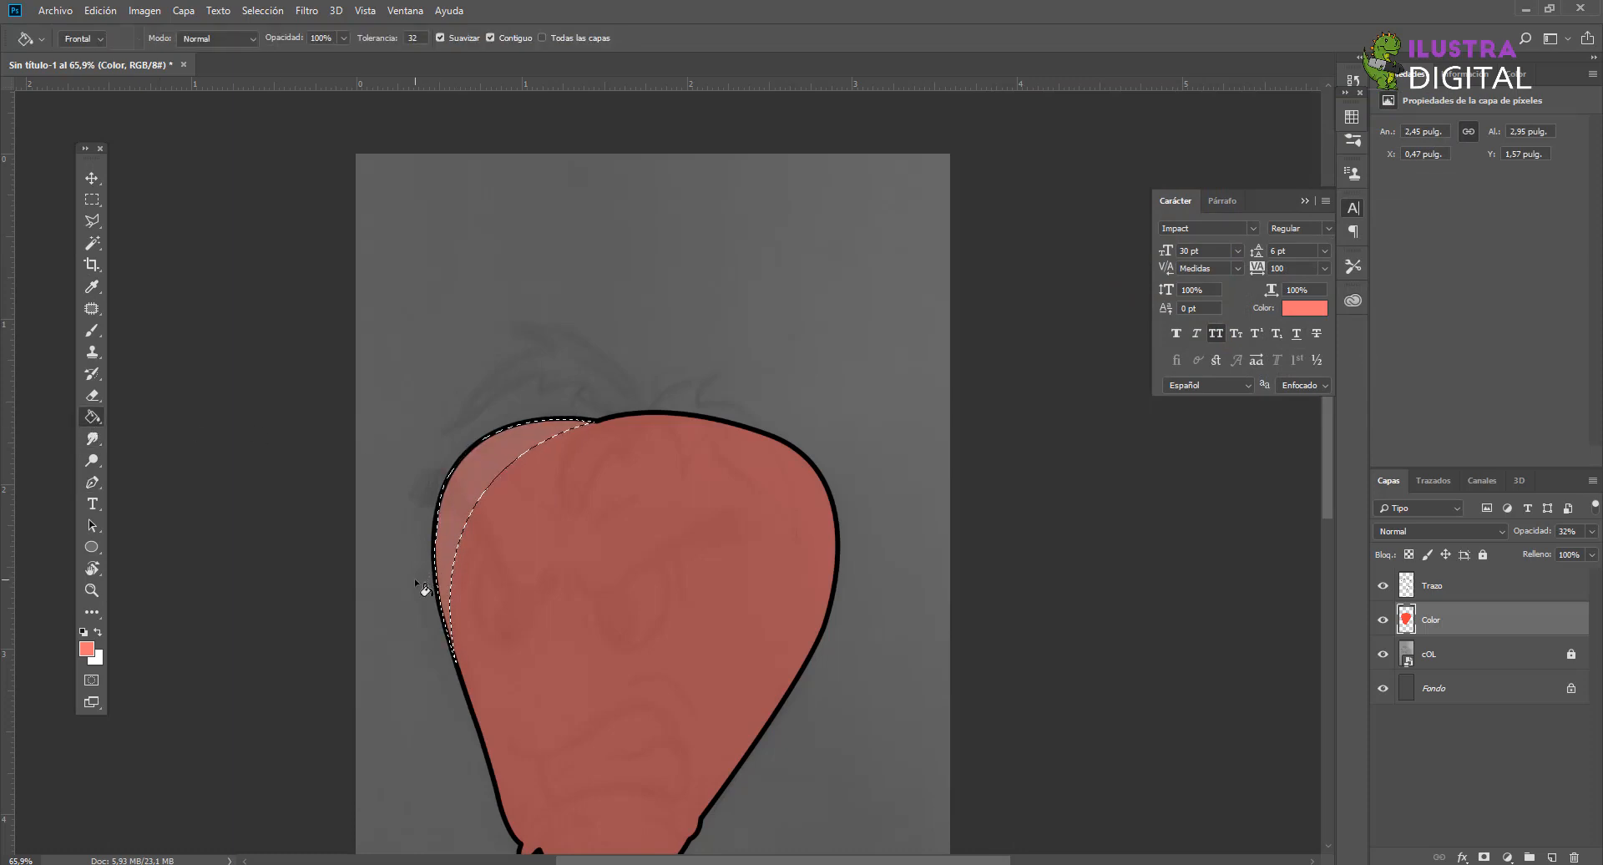
Step: Deselect the highlight area and raise the Color layer's opacity to 100%
key("ctrl+d")
left_click_drag(1520, 538, 1582, 539)
left_click_drag(561, 581, 567, 479)
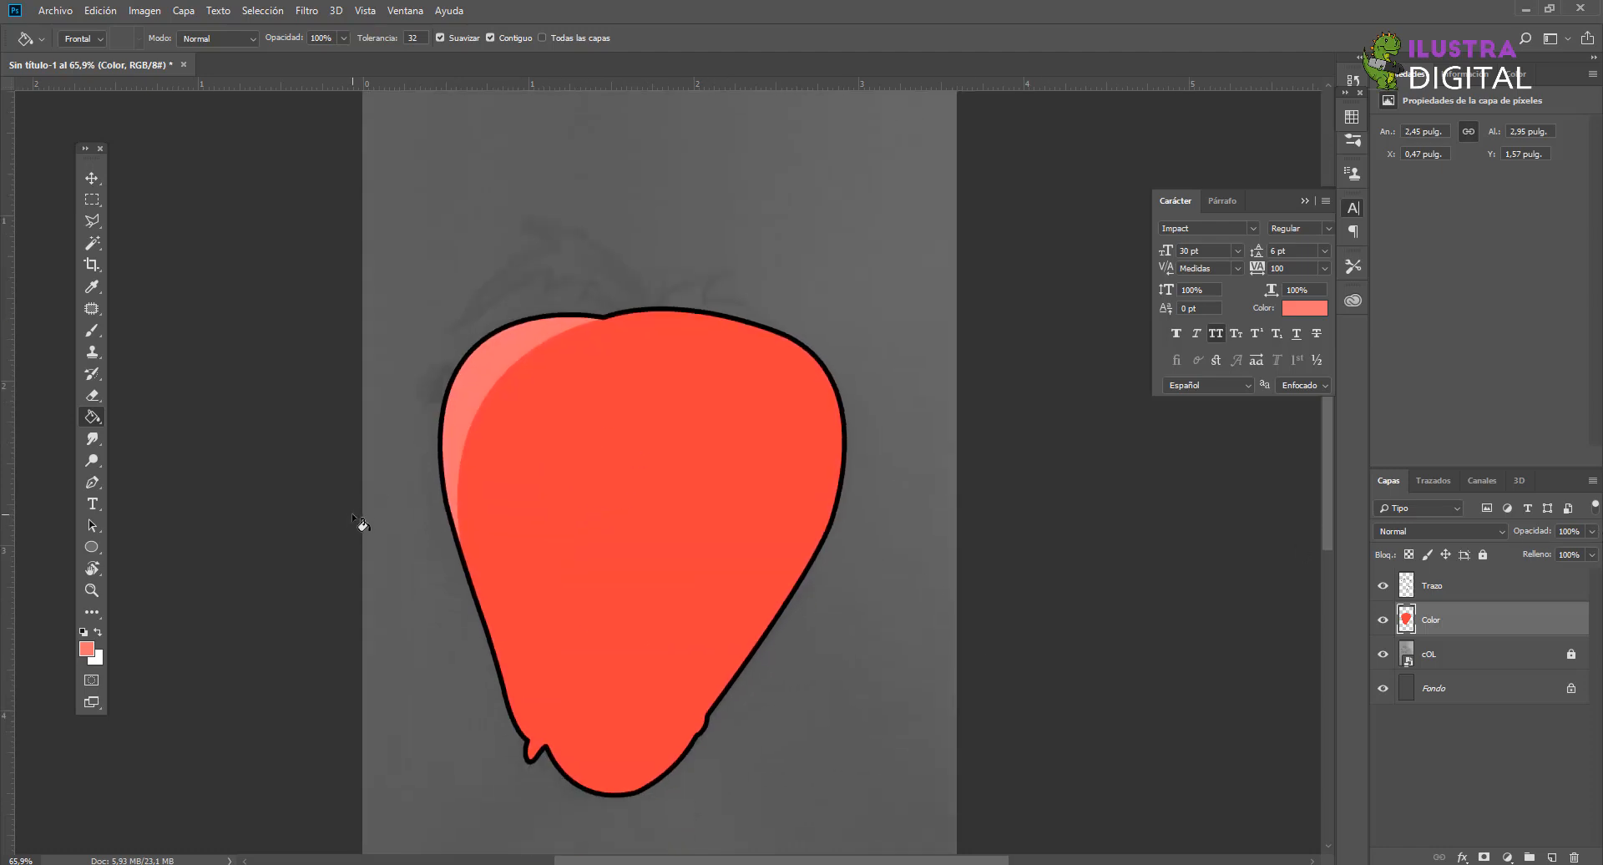
Step: Reselect the last highlight selection and switch to the Gradient tool
scroll(515, 368, "up", 5)
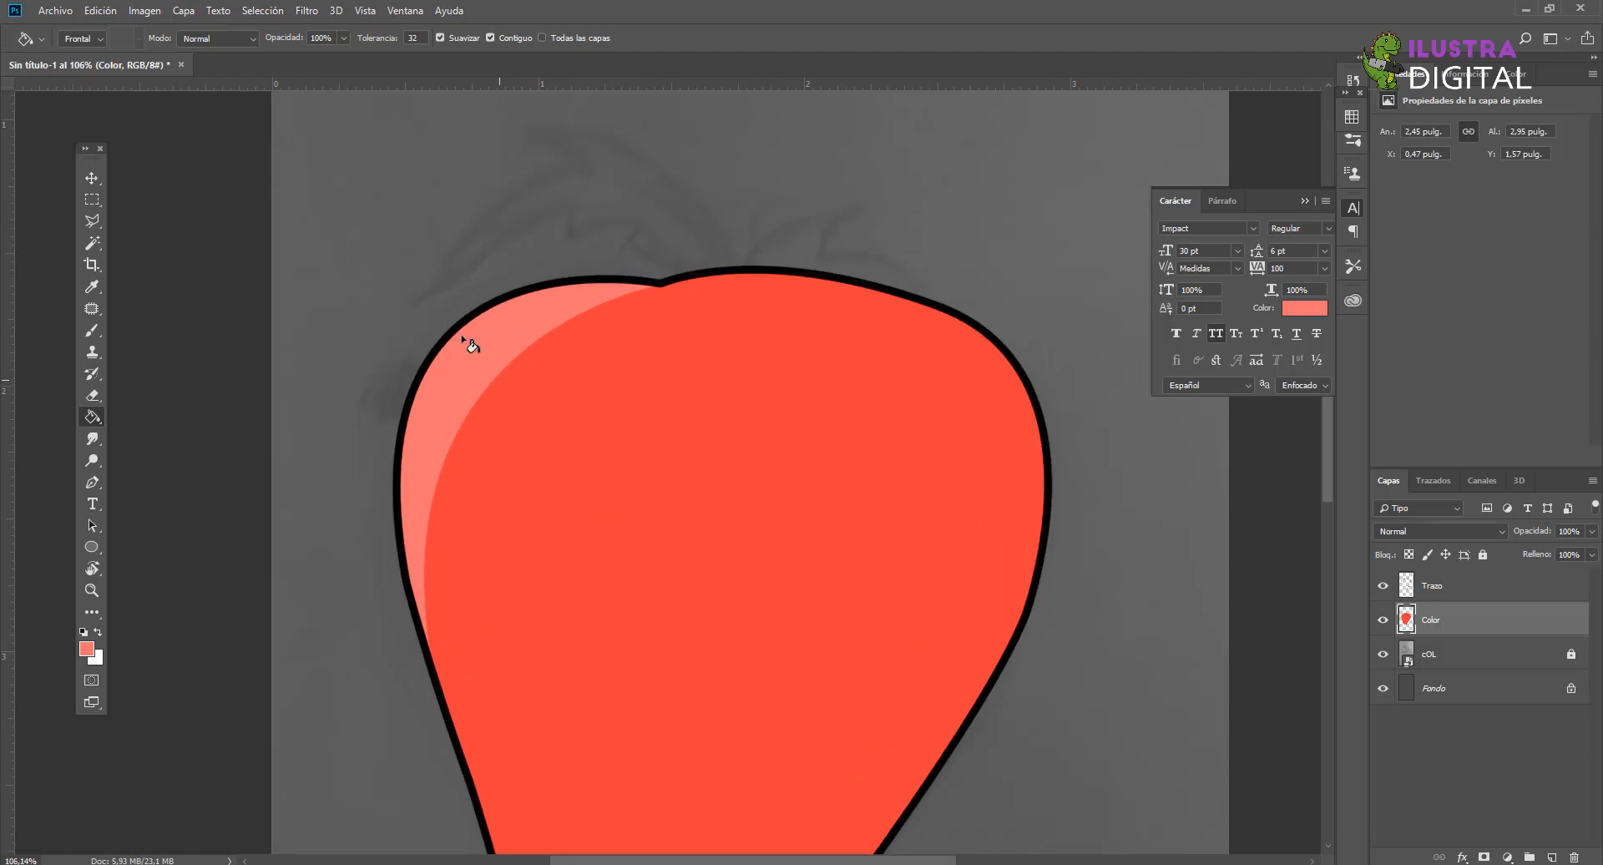
left_click(246, 12)
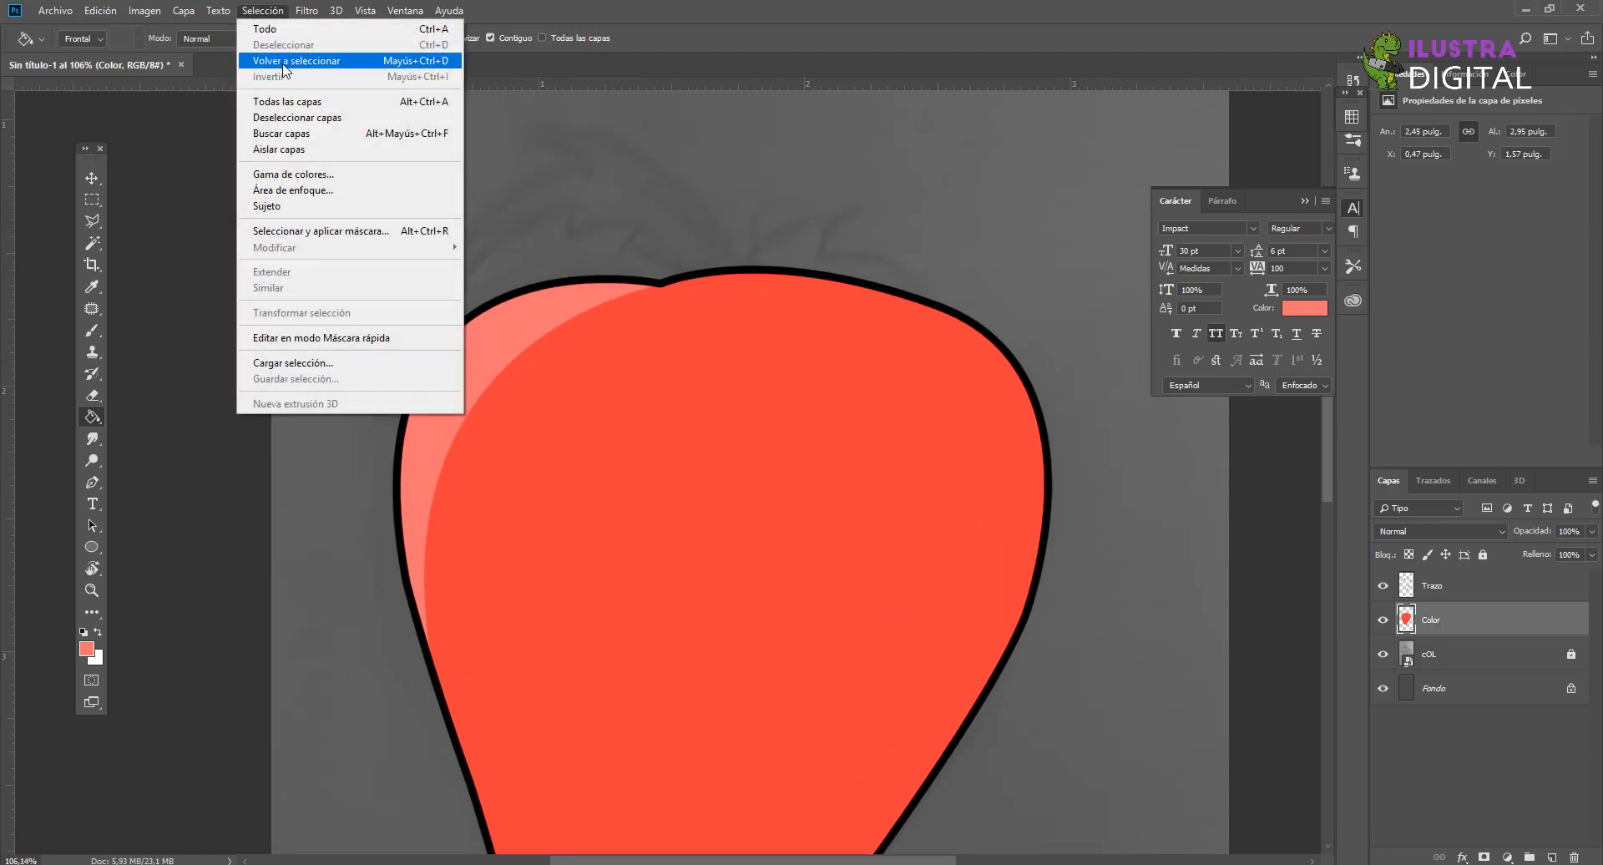
left_click(300, 57)
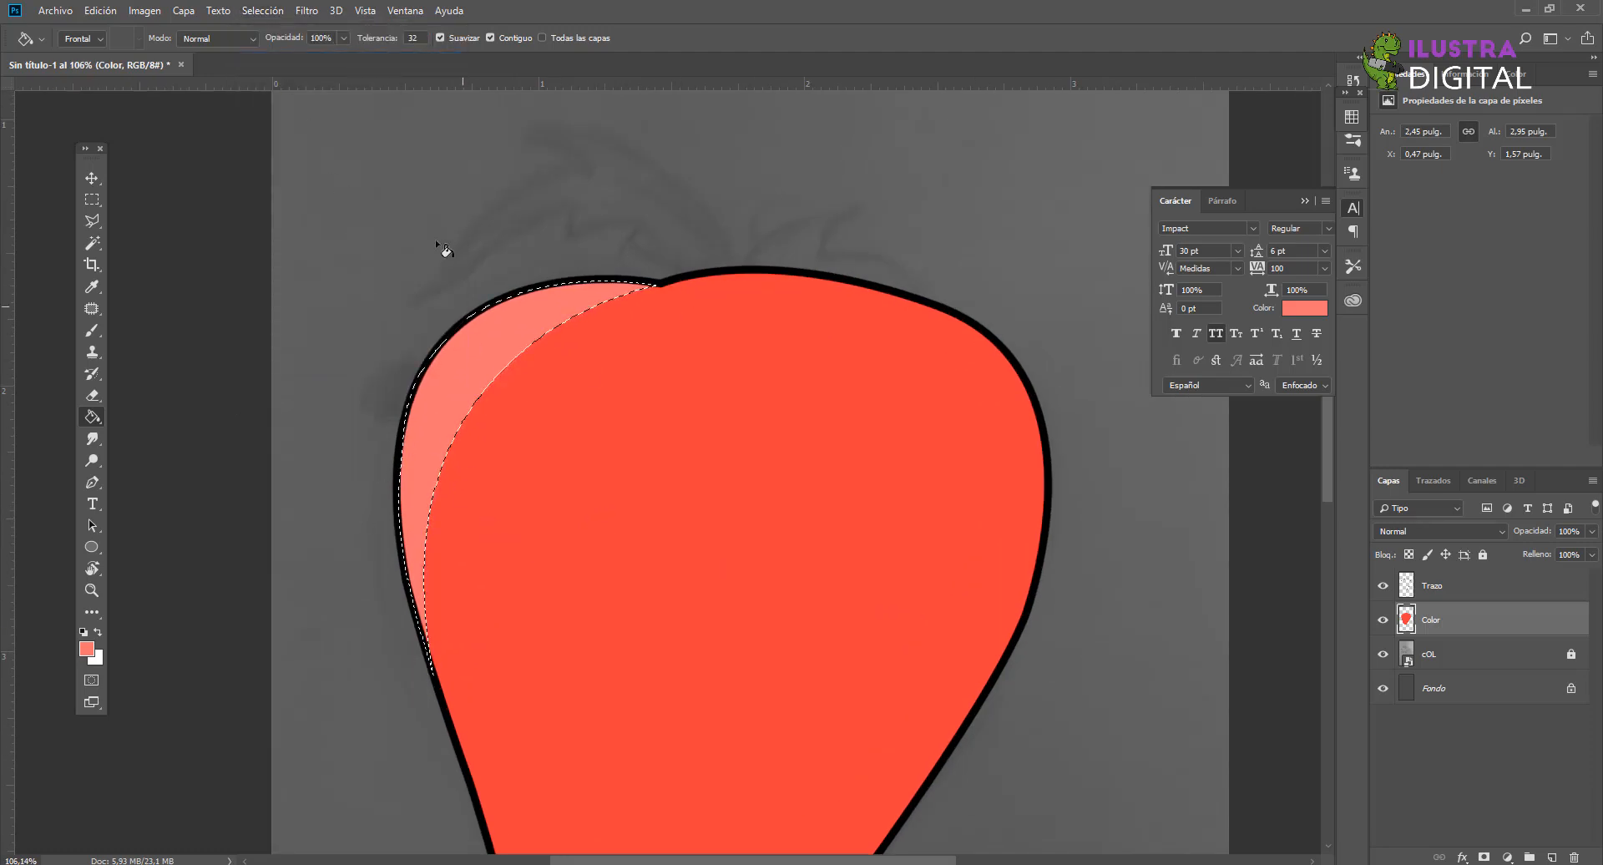
right_click(92, 418)
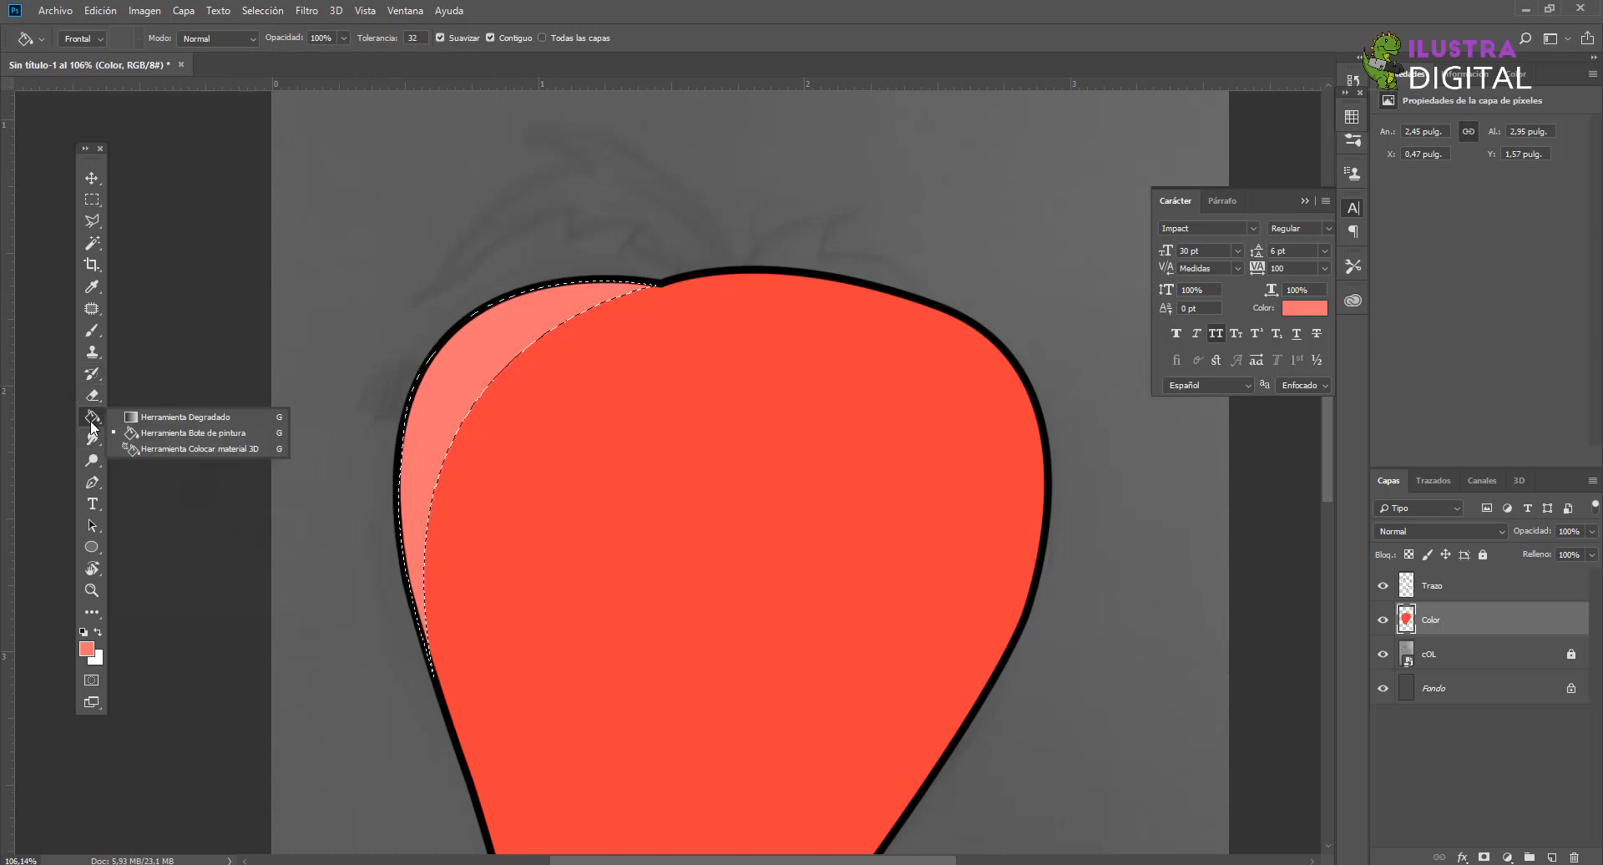
left_click(161, 418)
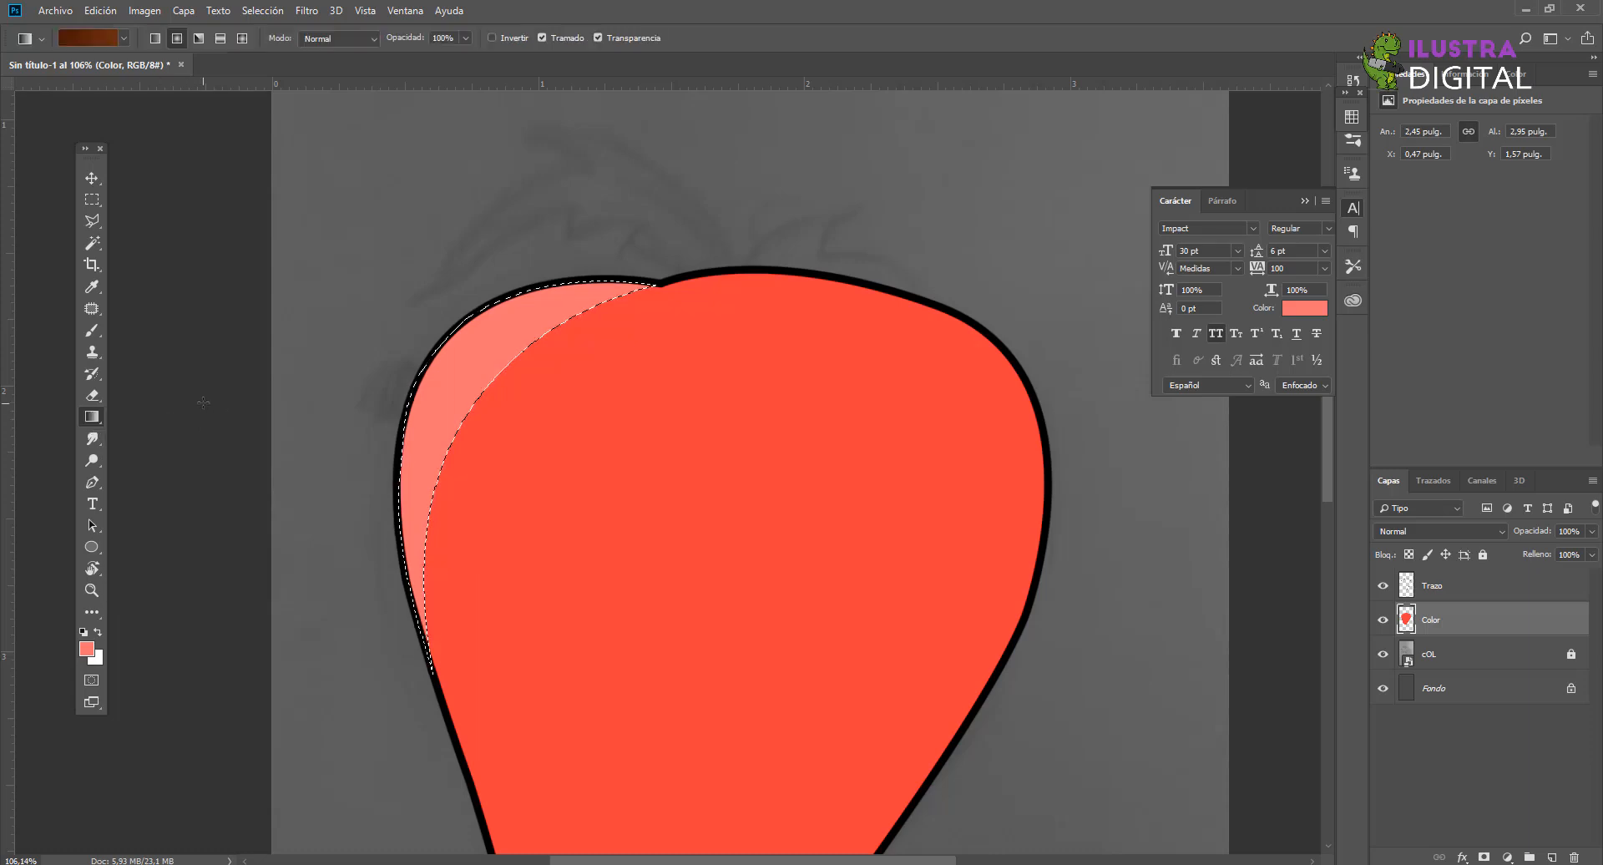
Step: Open the gradient for editing and load the Color frontal/color de fondo preset
left_click(82, 35)
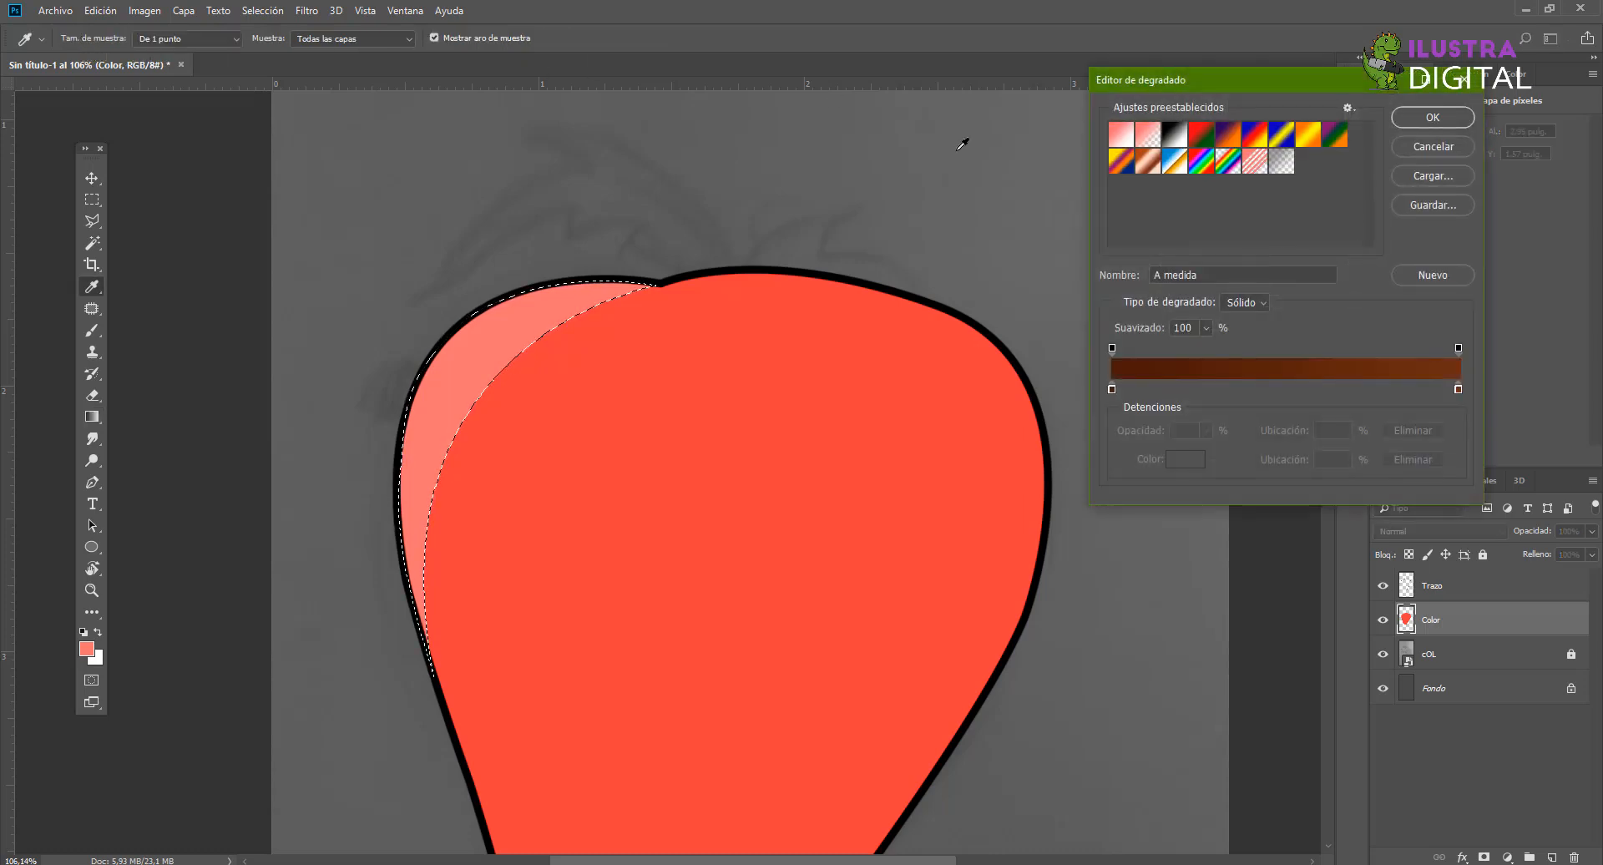
left_click(1147, 134)
left_click(1184, 136)
left_click(1121, 134)
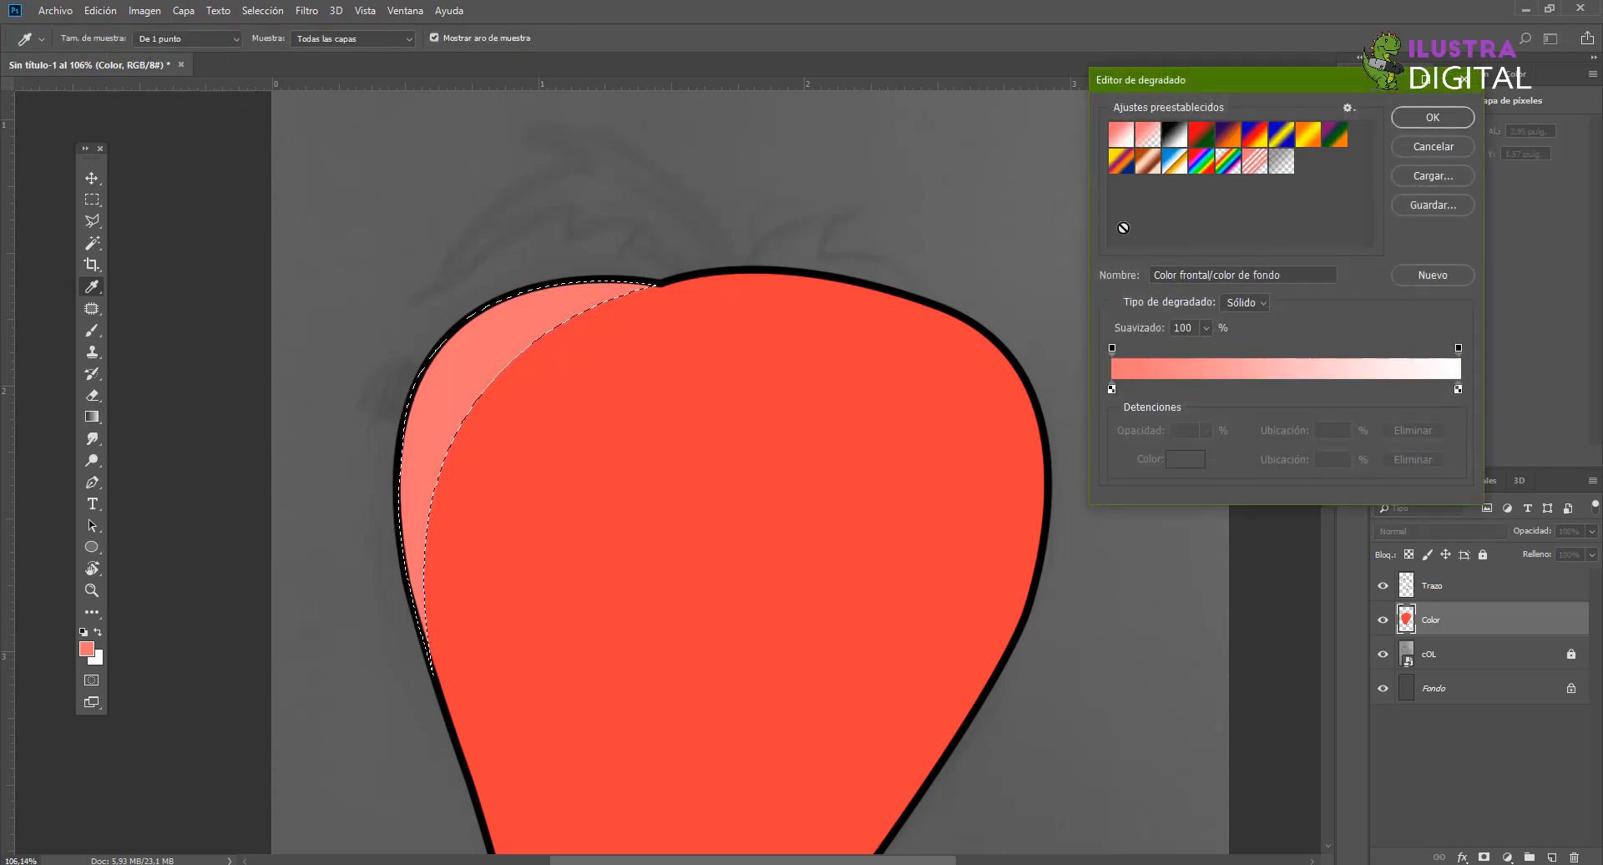
left_click(1229, 136)
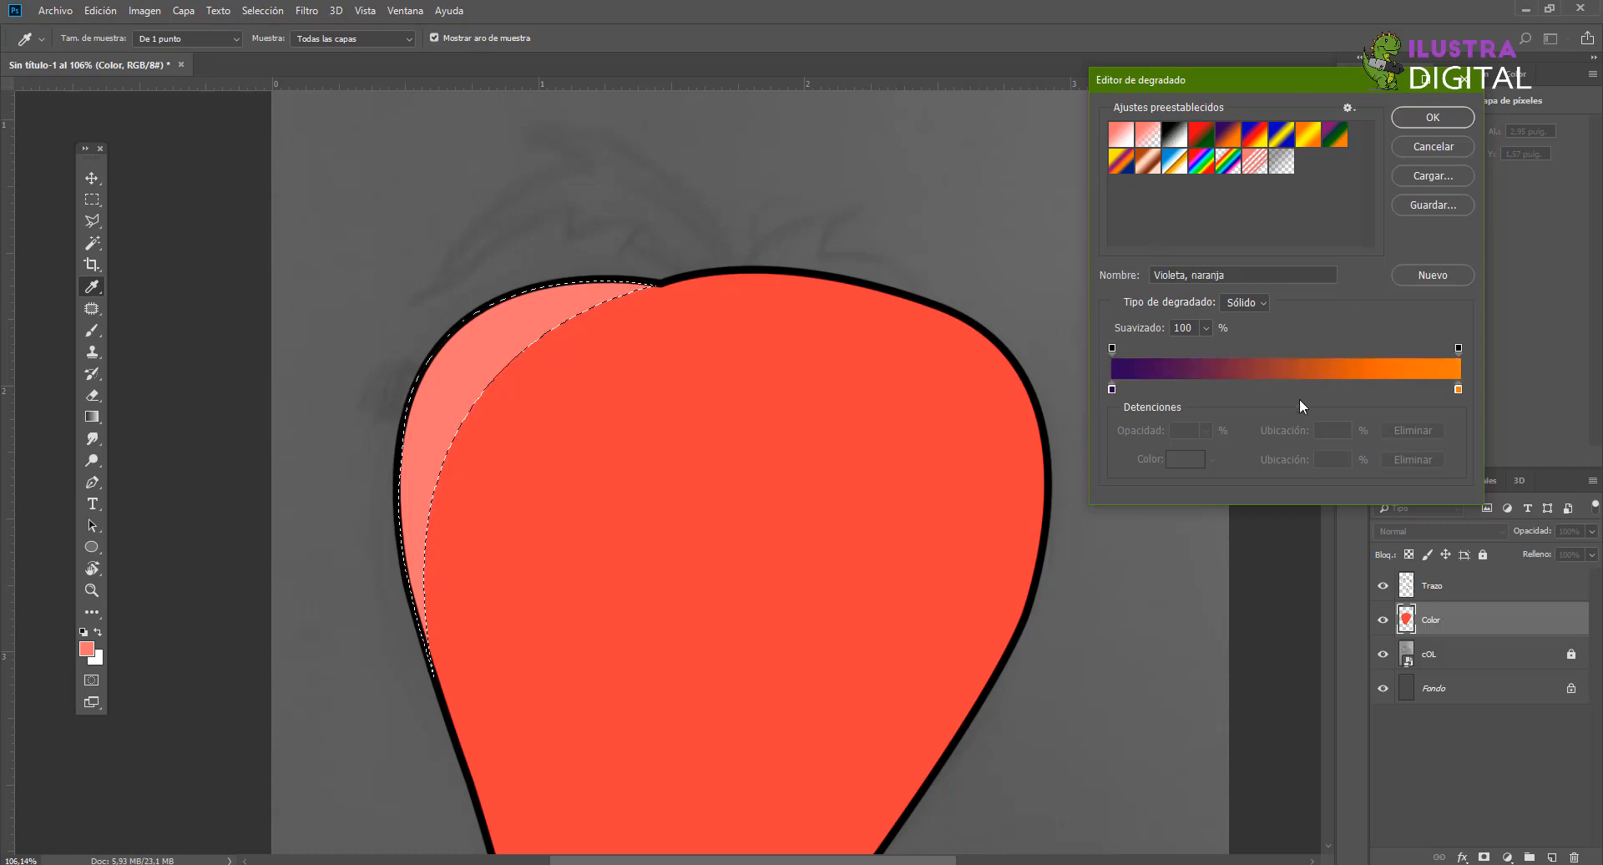
left_click(1119, 137)
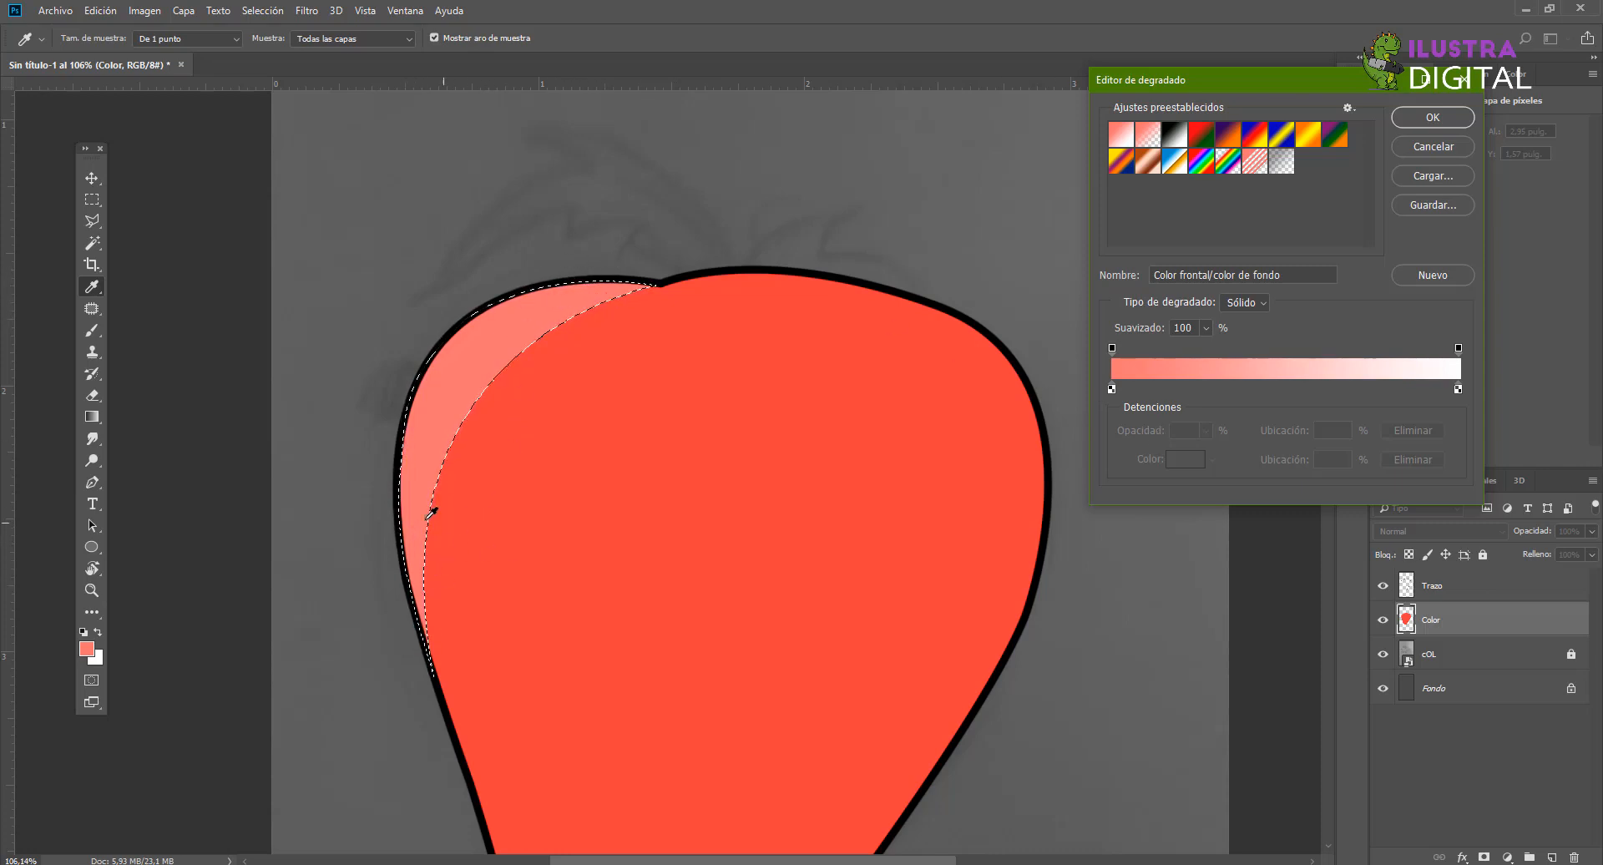
Step: Set the gradient's starting colour stop to a light pink of about RGB 251, 176, 176
left_click(1112, 389)
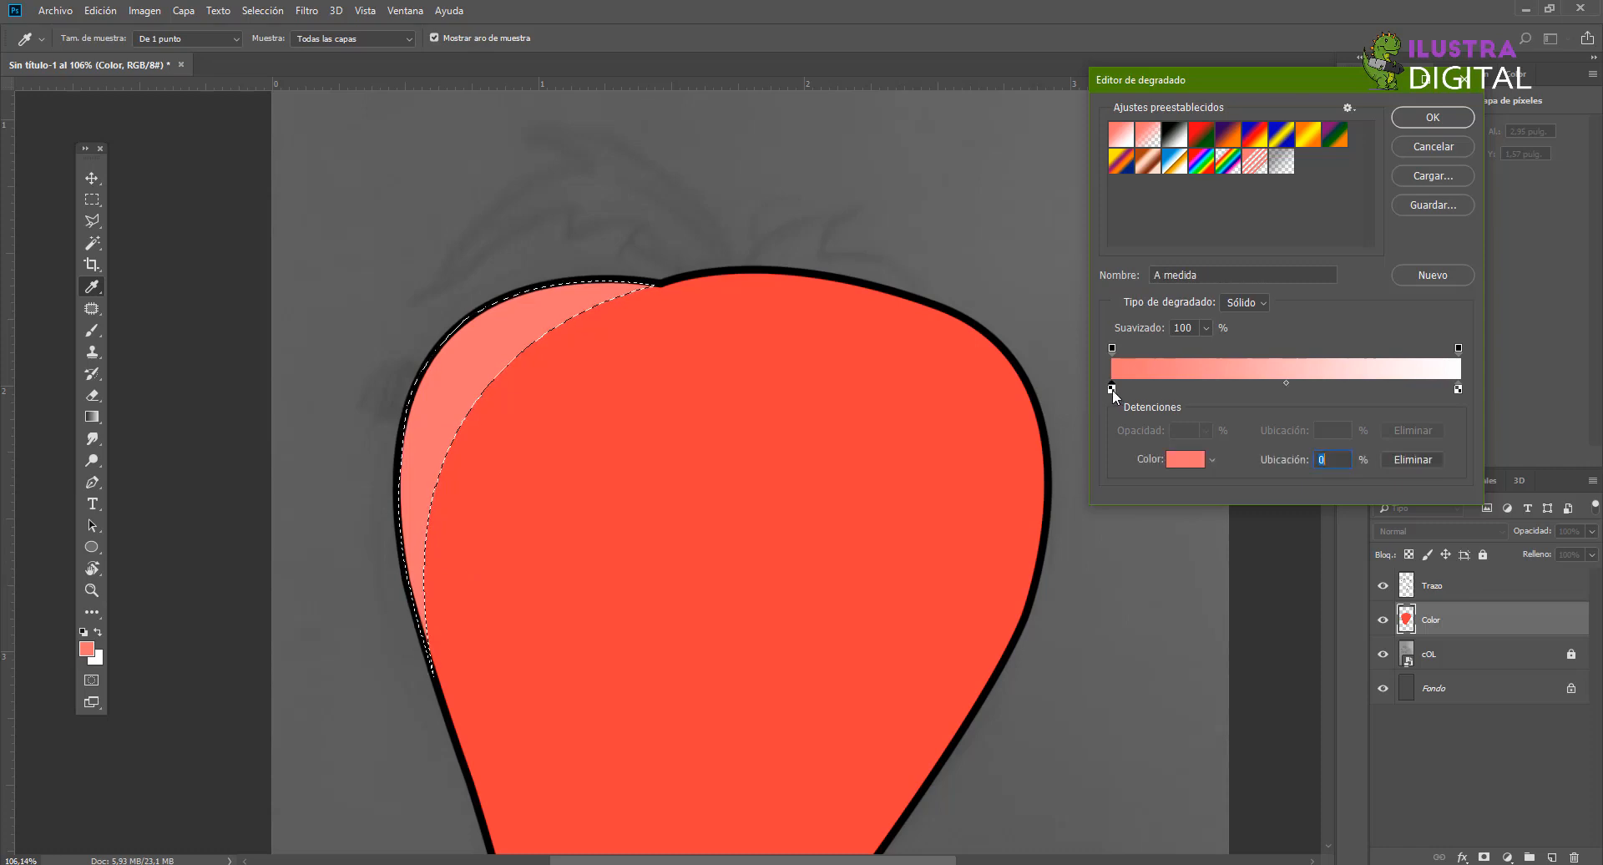
left_click(1187, 460)
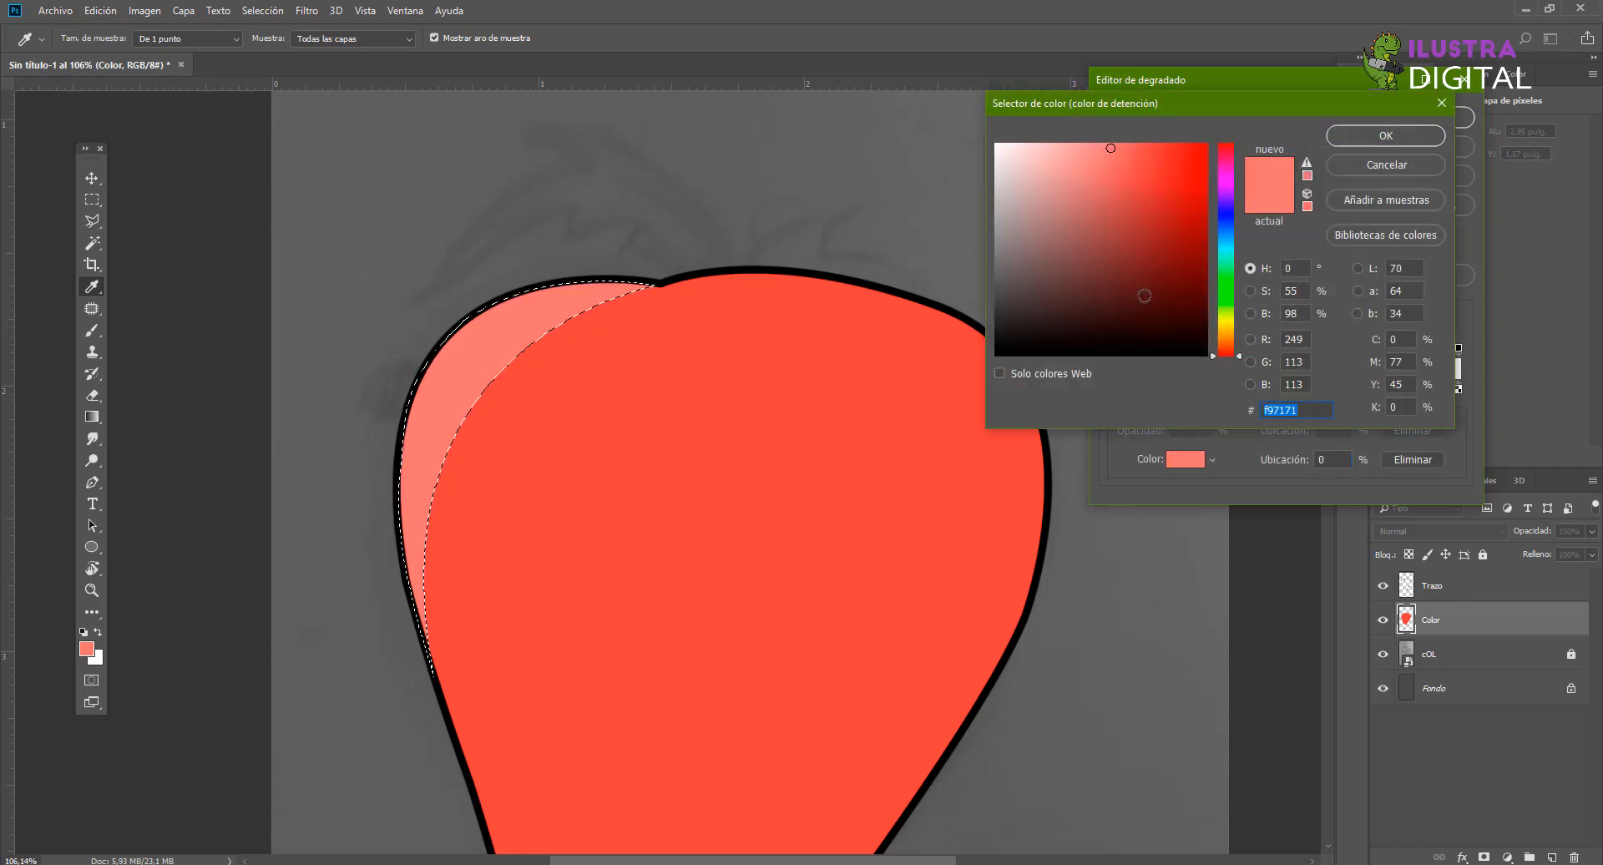
left_click(1081, 162)
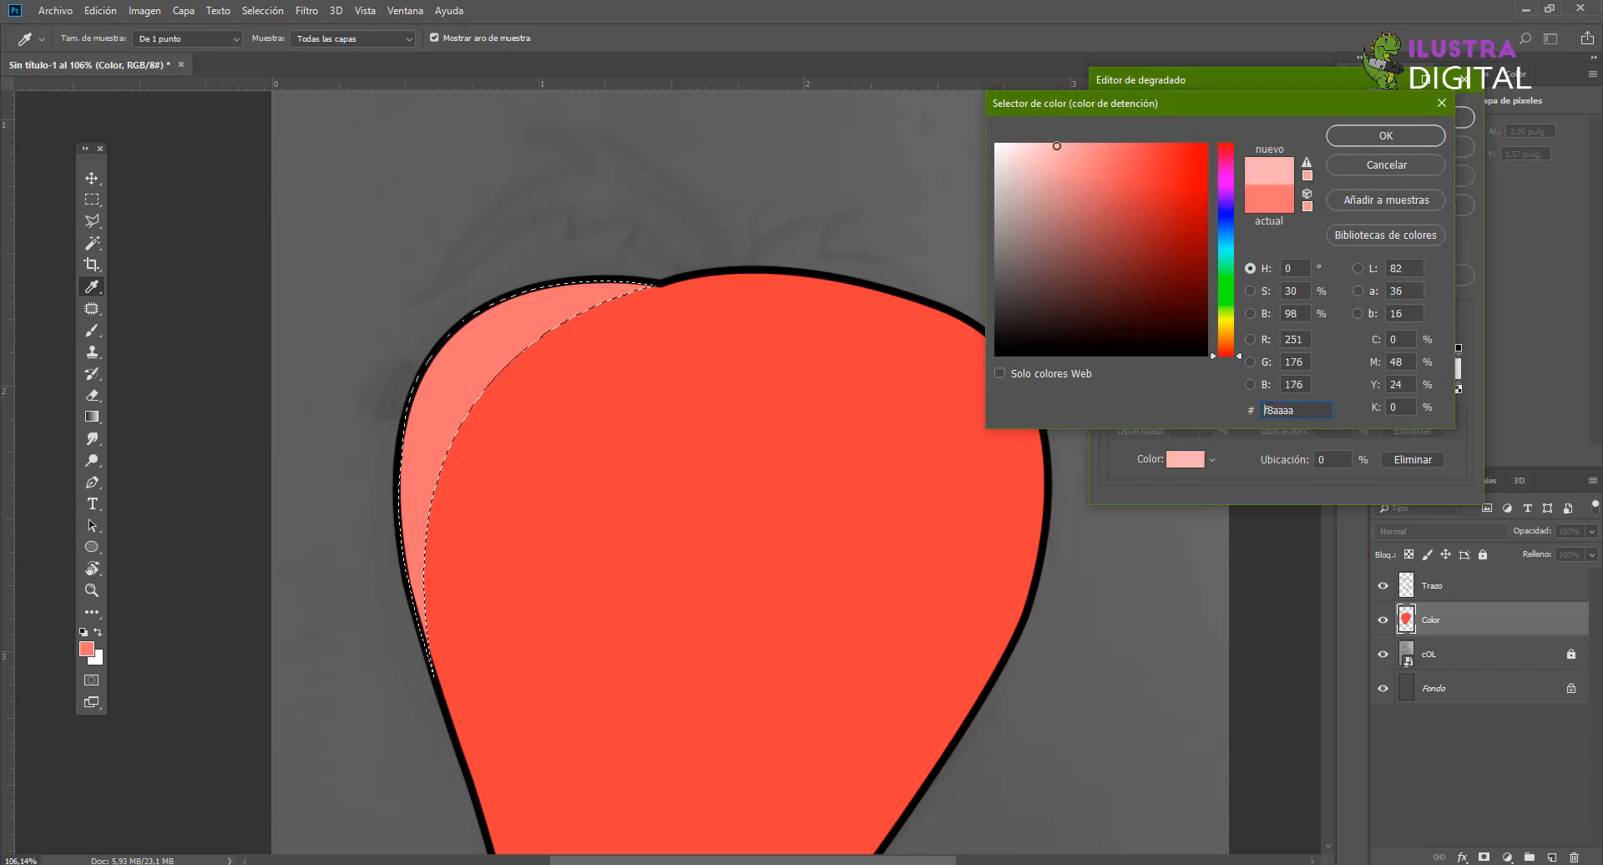
left_click(1341, 141)
Step: Set the gradient's ending colour stop at 100% to bright red #f32727
left_click(1457, 388)
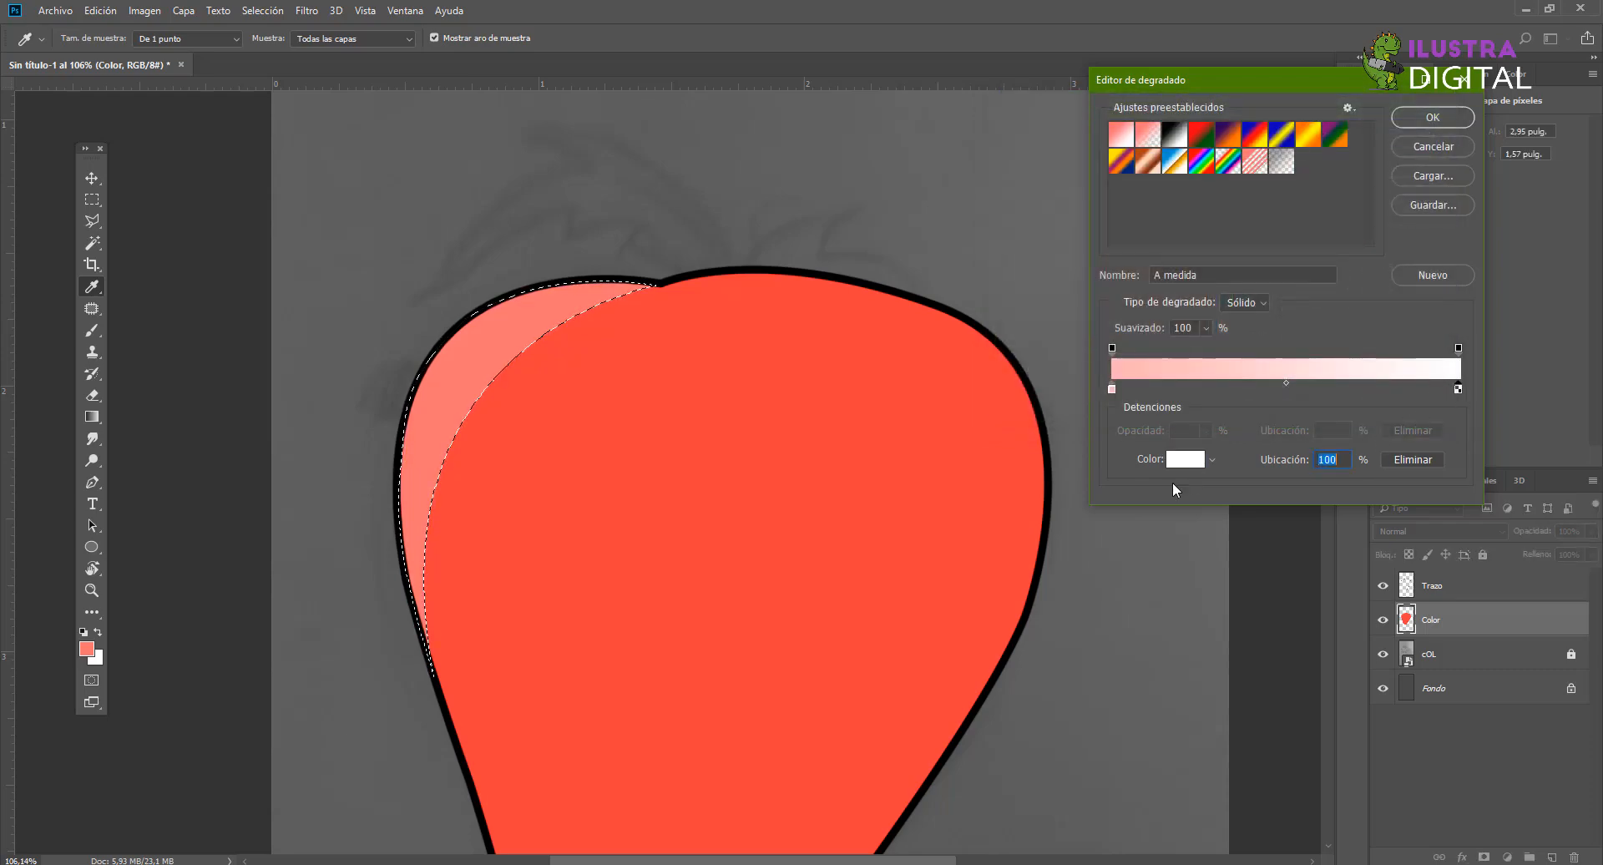
left_click(1179, 461)
left_click(1173, 153)
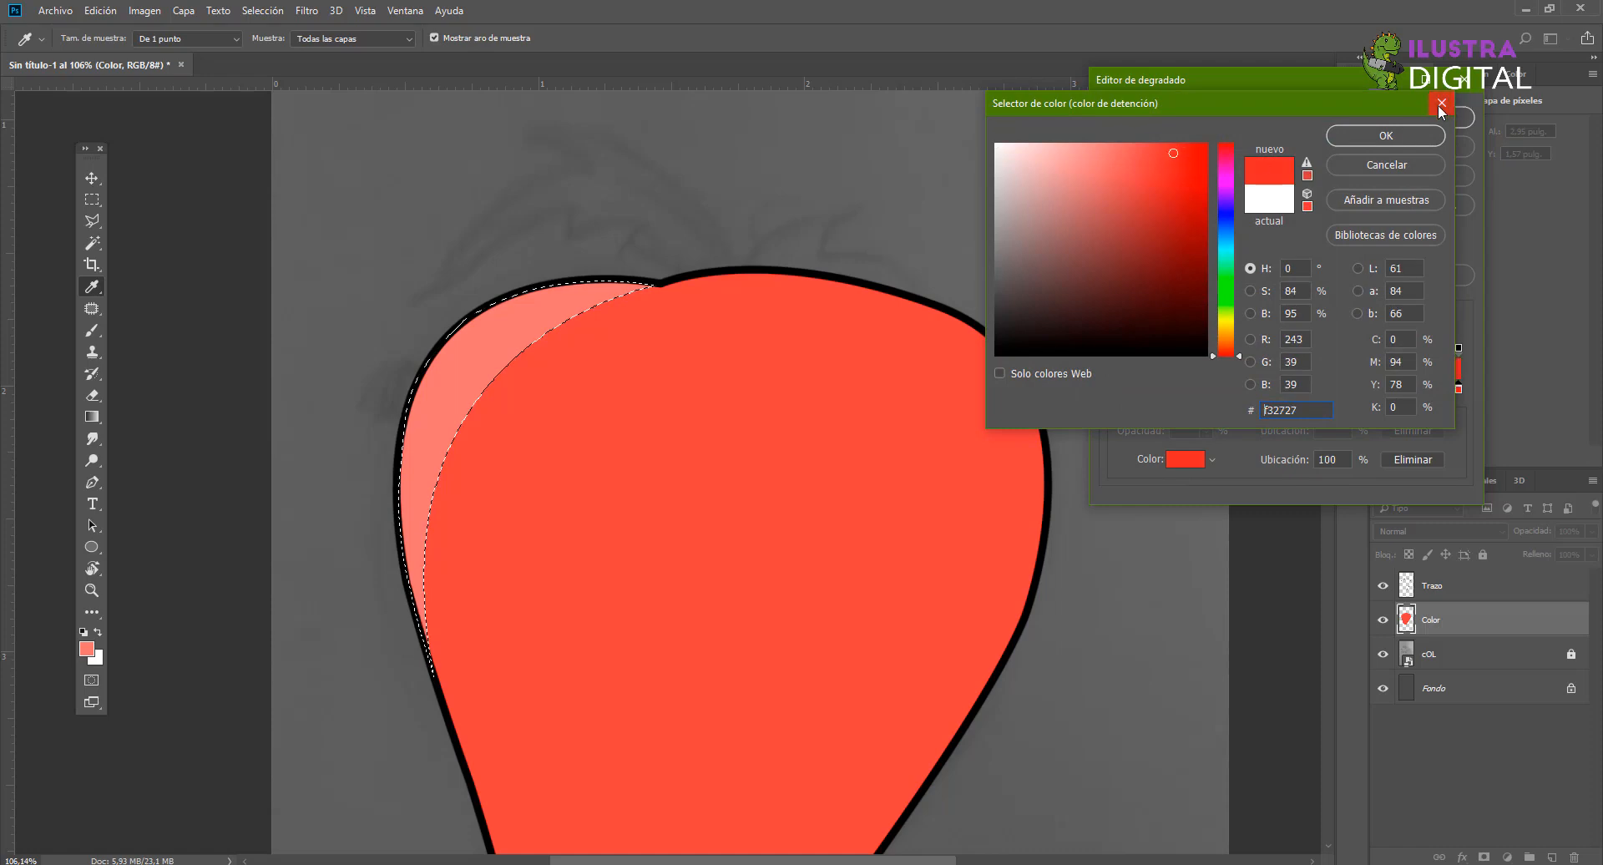
left_click(1388, 140)
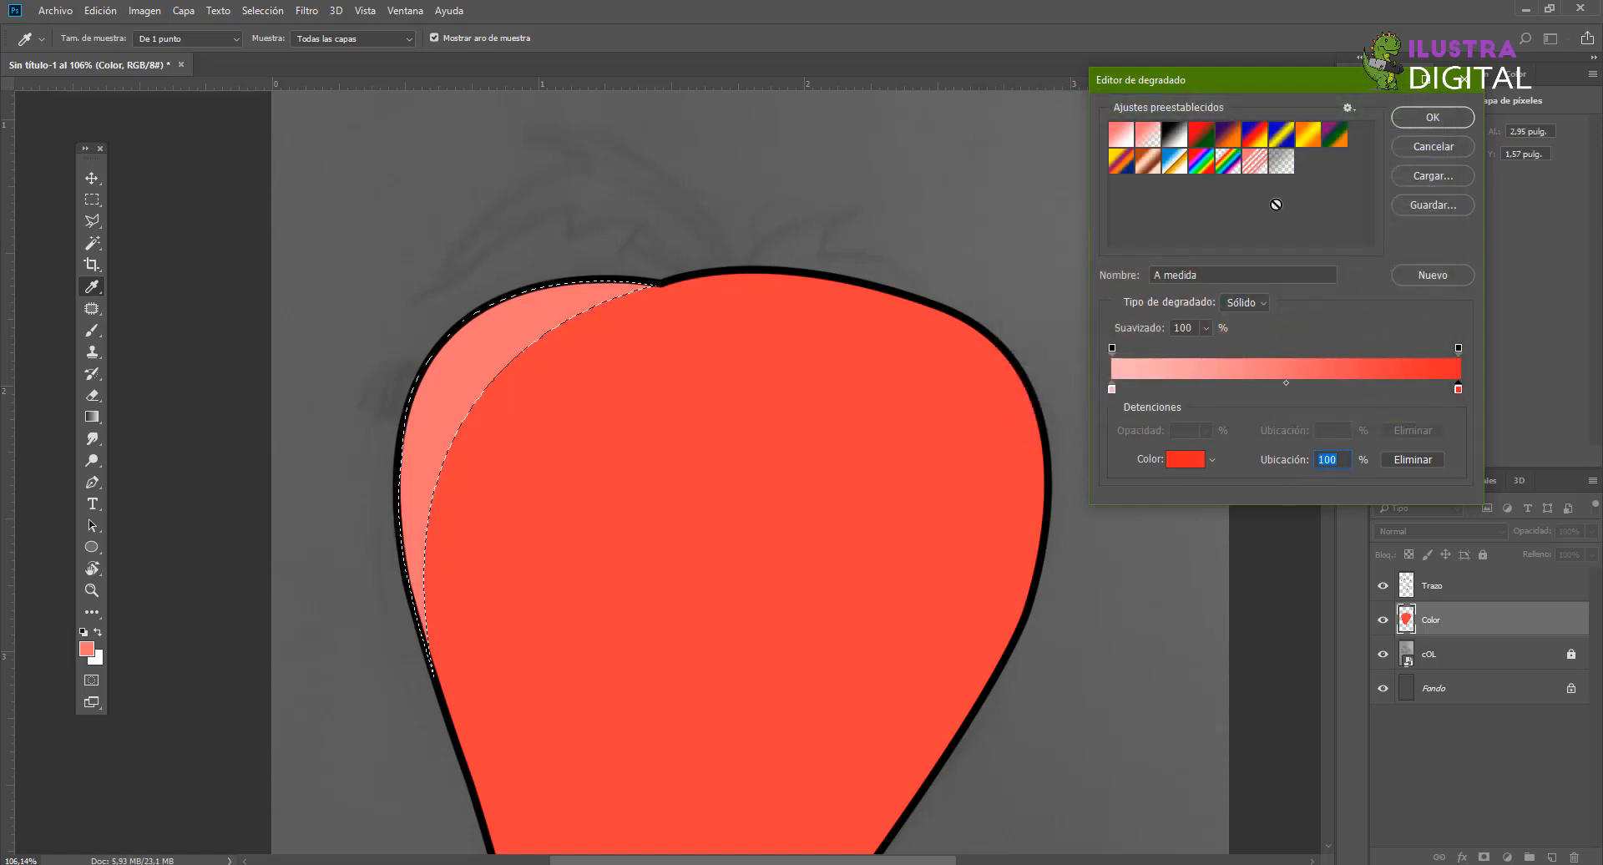
Step: Fill the selected crescent highlight with the pale pink to red linear gradient from above its upper edge downward, and deselect it
left_click(1405, 125)
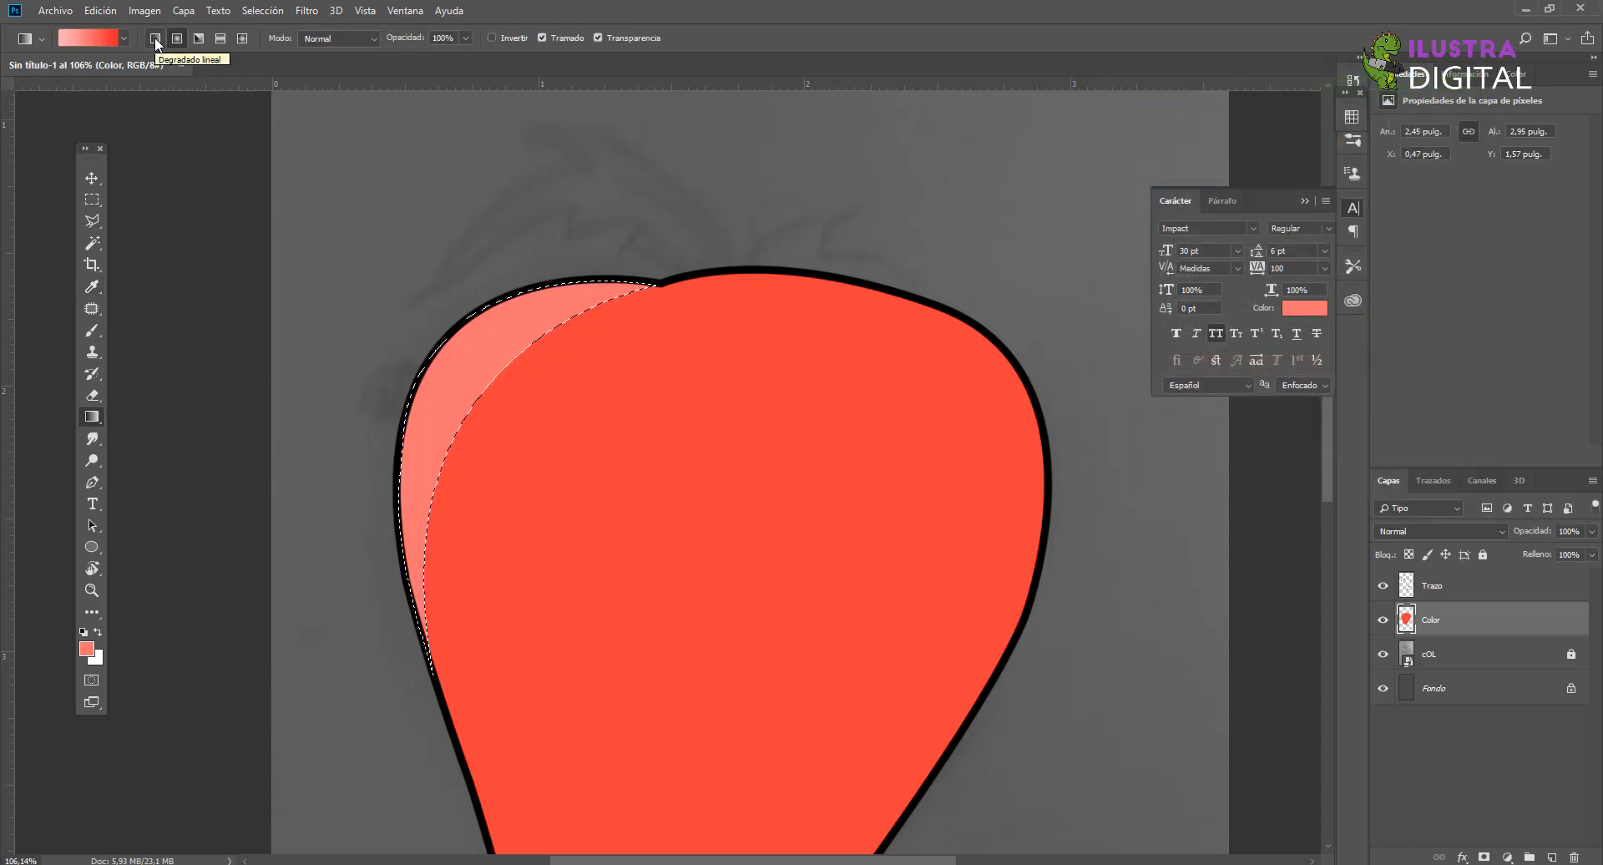
left_click(176, 40)
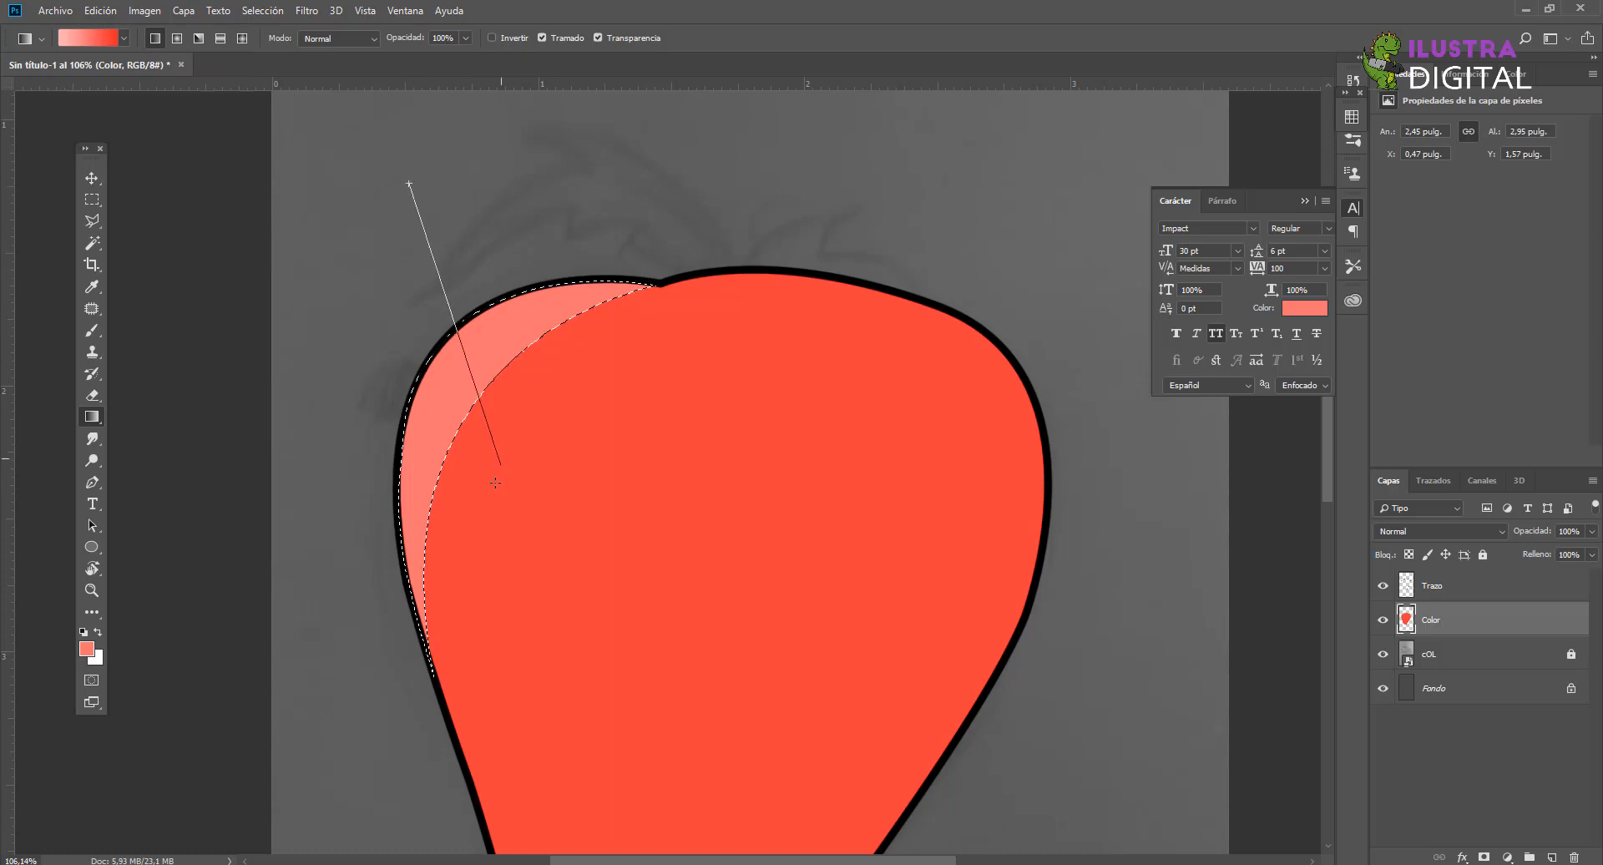
left_click_drag(521, 547, 556, 628)
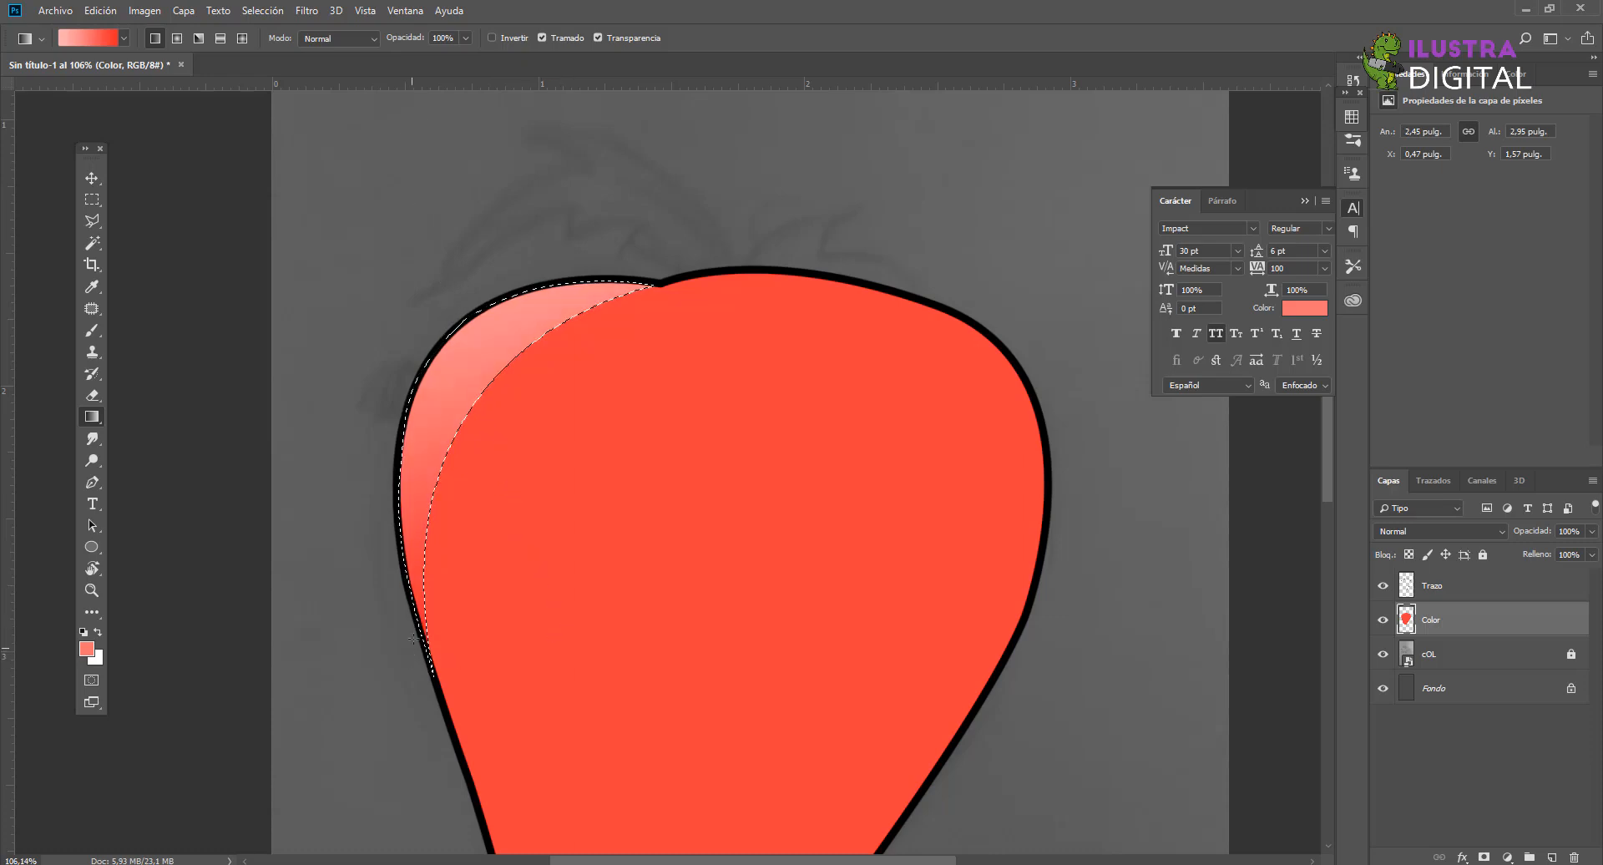
key("ctrl+d")
scroll(433, 544, "up", 1)
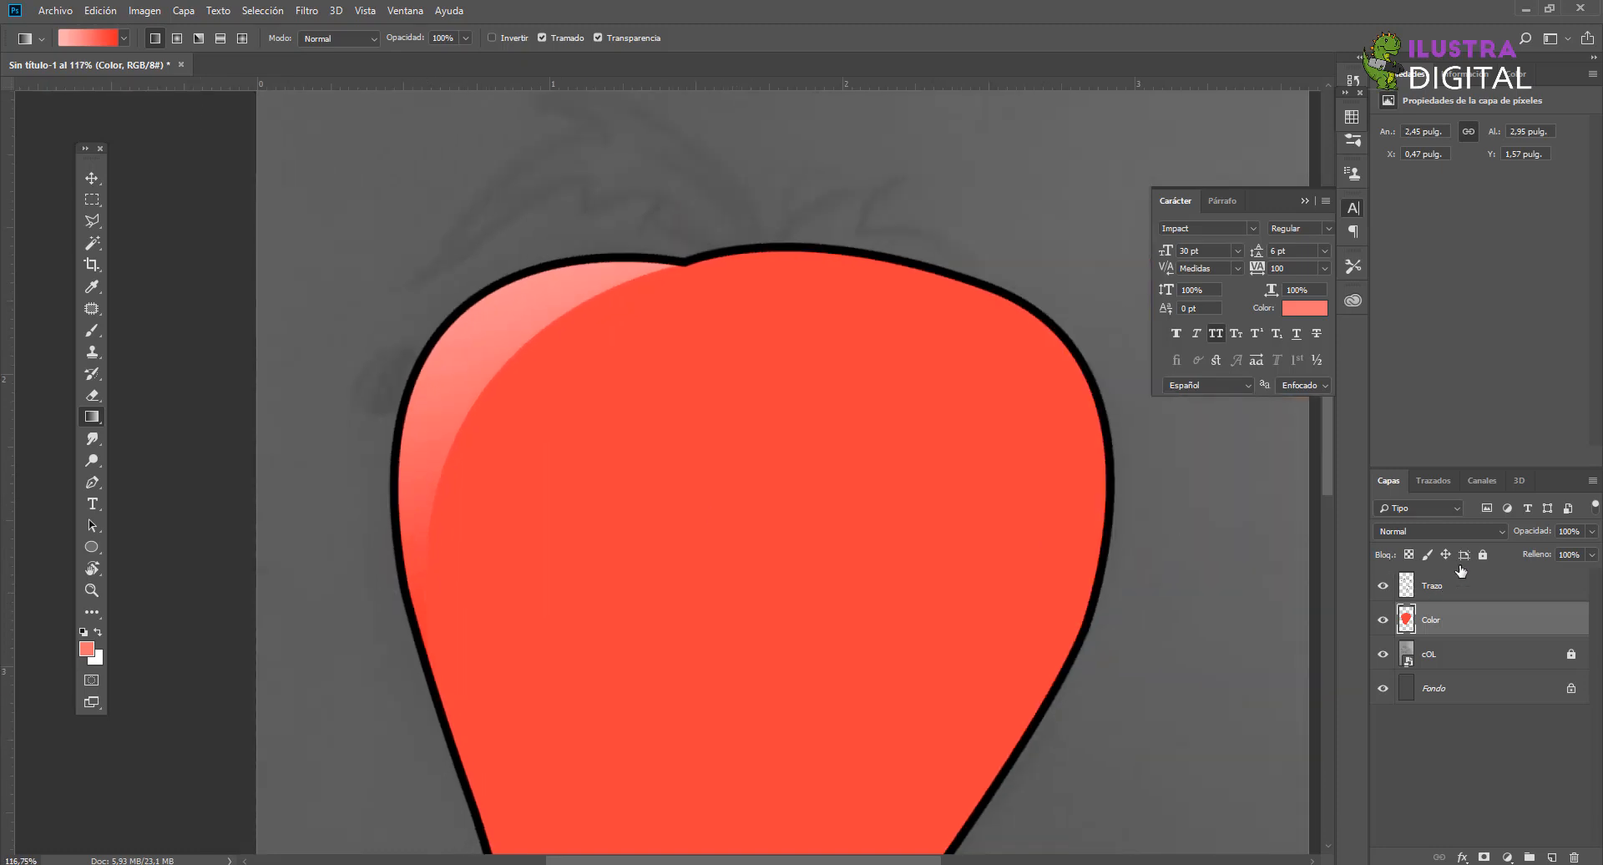
scroll(455, 537, "up", 2)
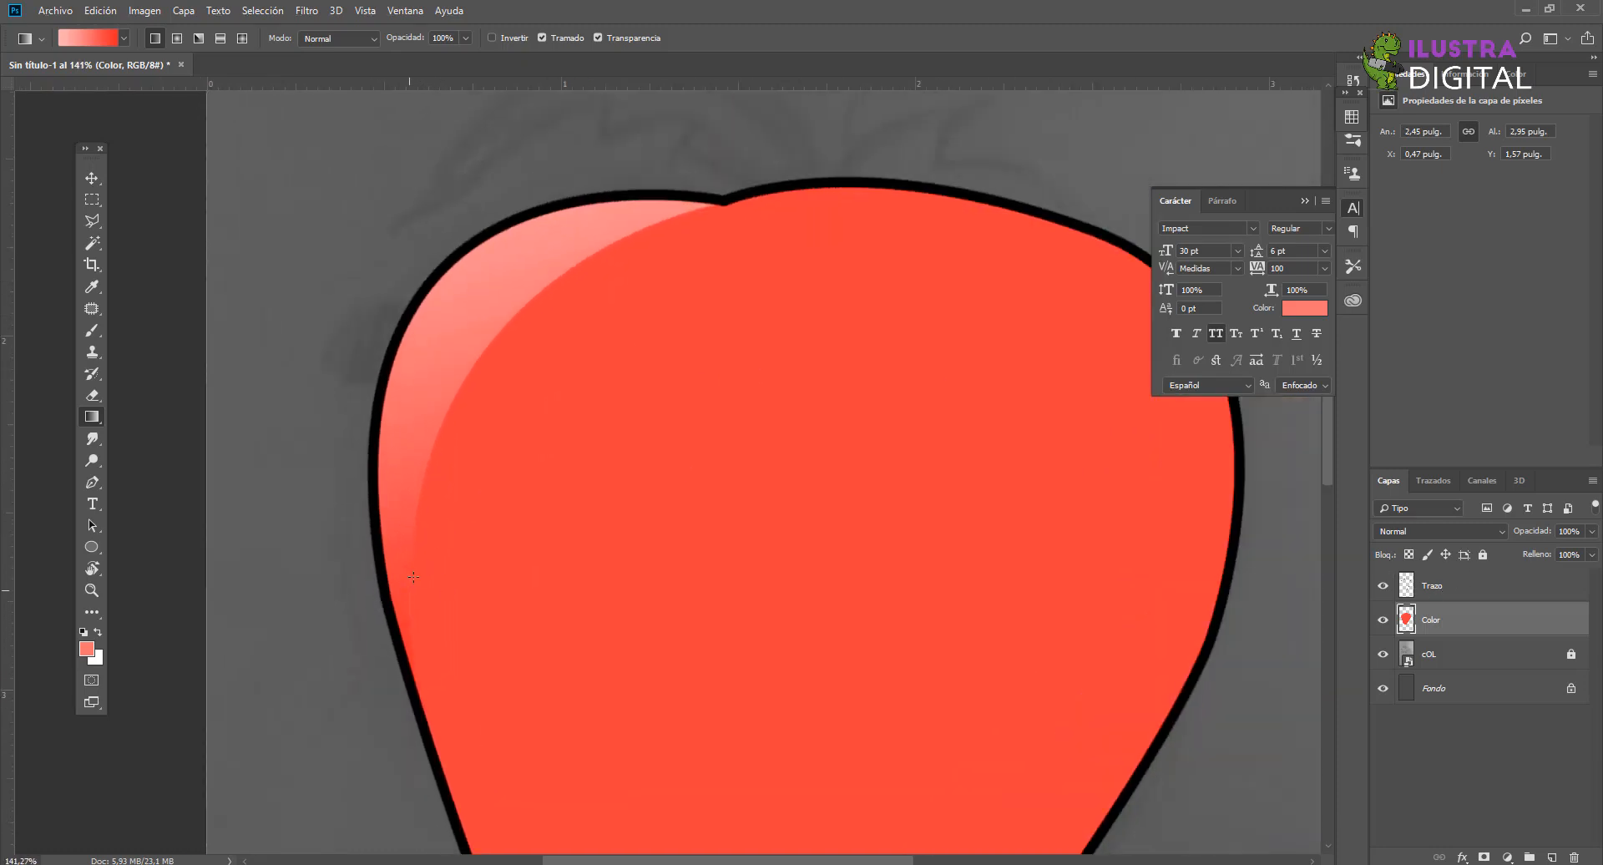
Step: Restore the crescent highlight's selection and change the gradient's end color stop to dark maroon
key("ctrl+z")
left_click(96, 38)
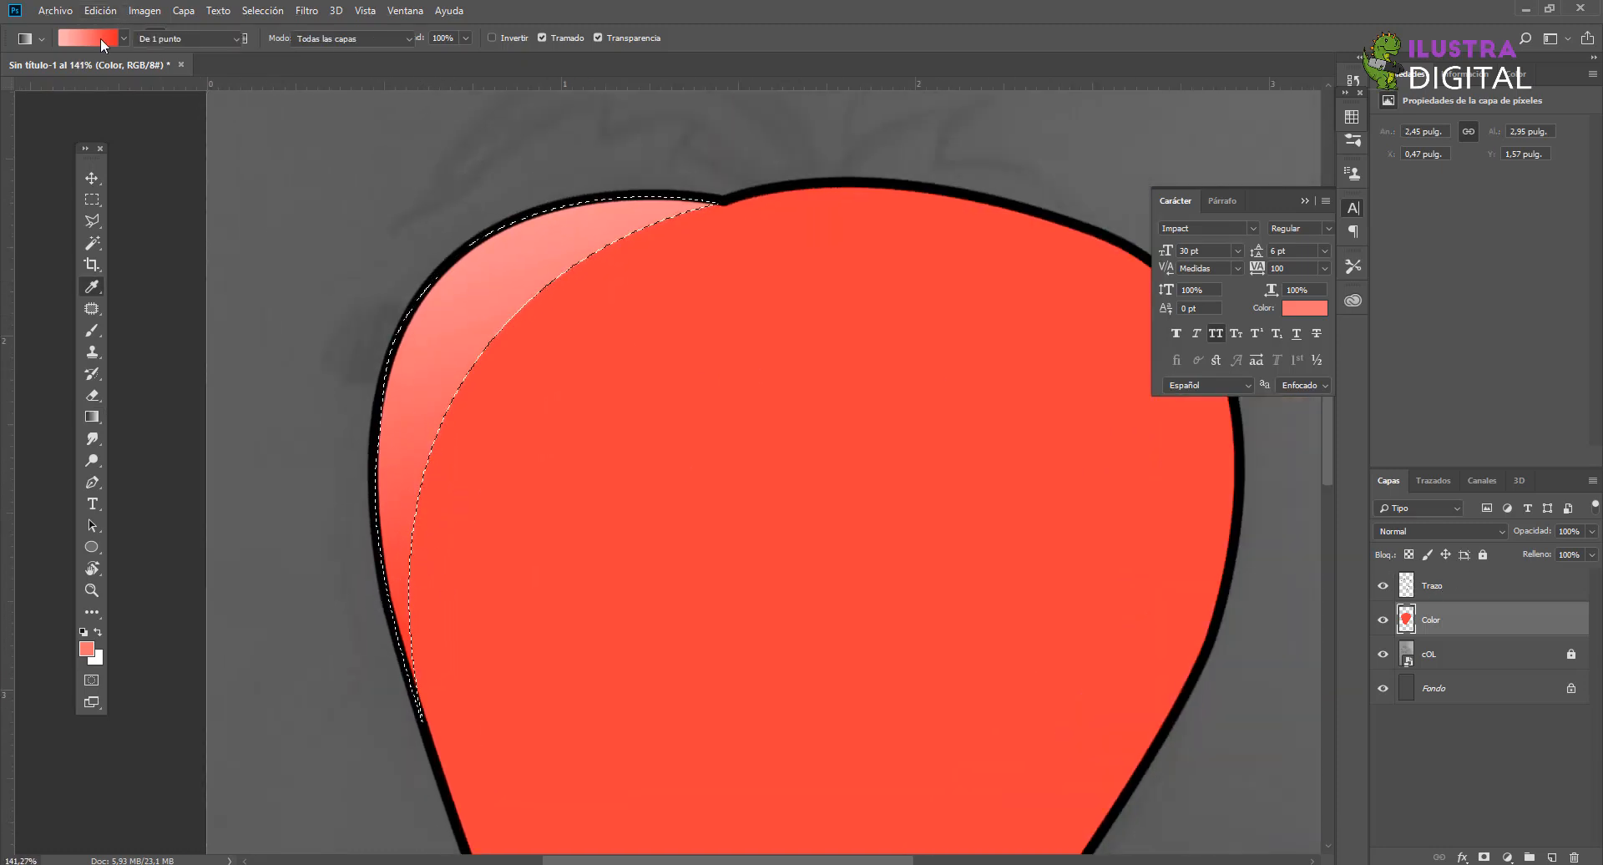
left_click(1457, 389)
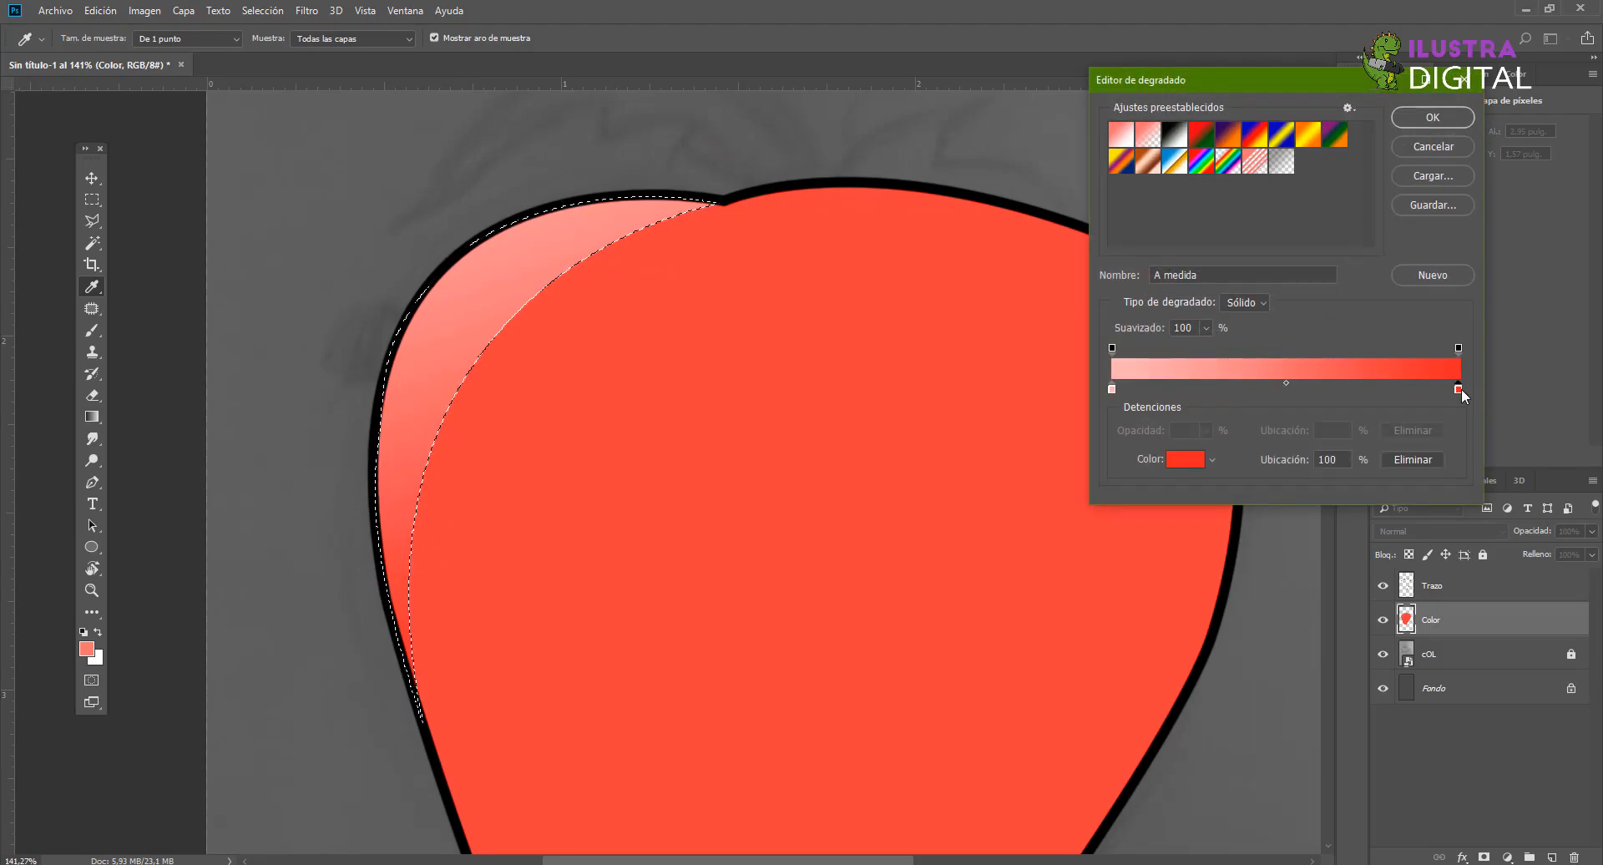
left_click(1176, 457)
left_click(1201, 306)
left_click(1385, 136)
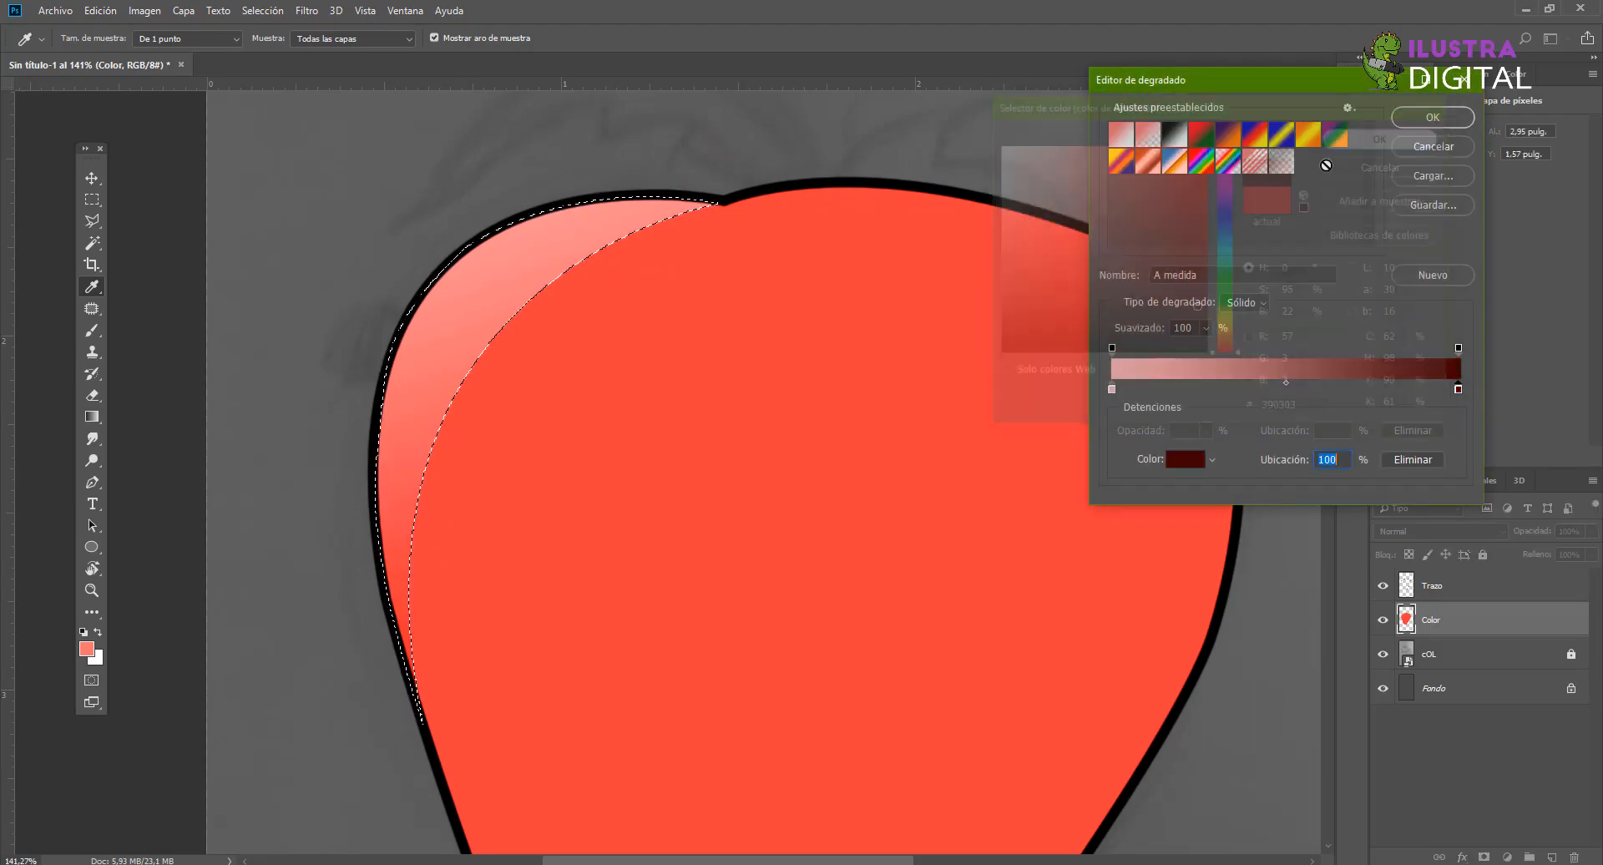
left_click(1433, 117)
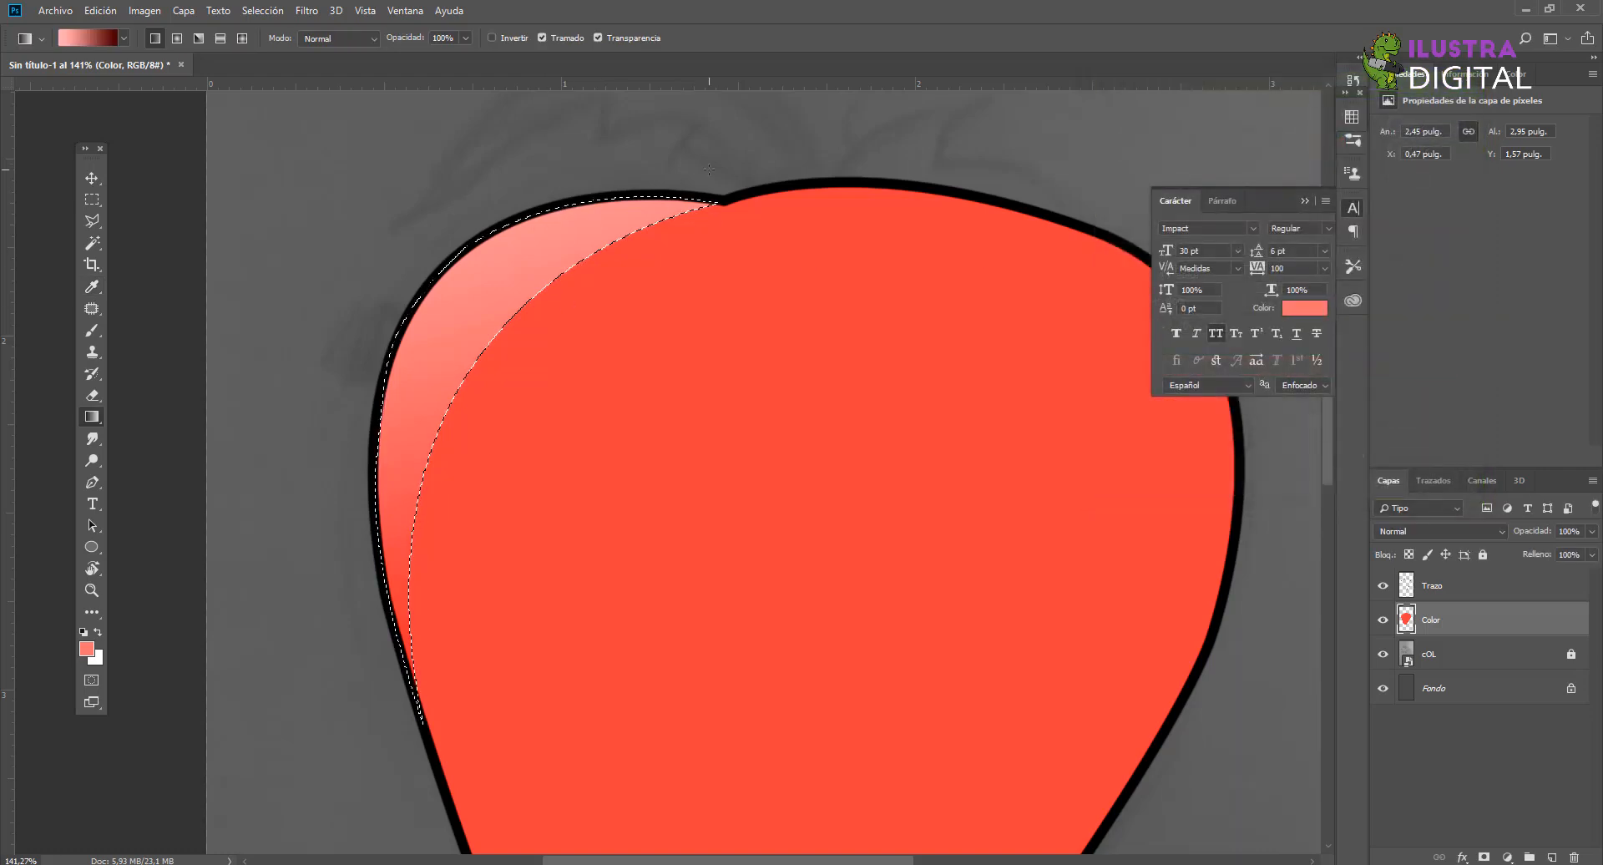
Step: Fill the crescent highlight diagonally from its upper right tip to its lower left with the pink to maroon gradient, and deselect it
left_click_drag(708, 170, 370, 622)
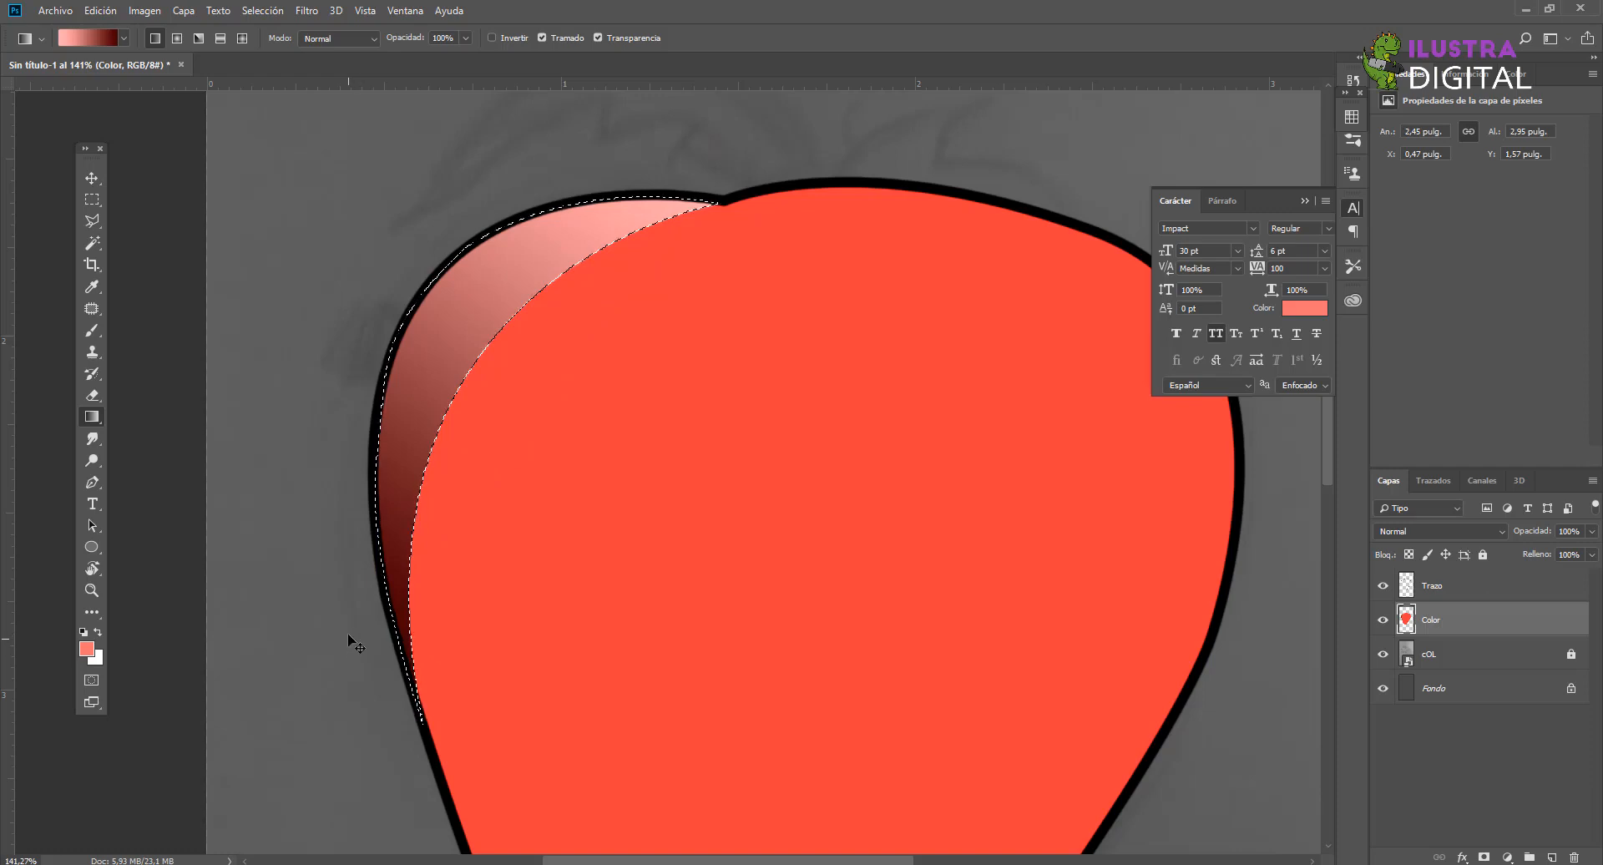
key("ctrl+d")
scroll(555, 393, "down", 3)
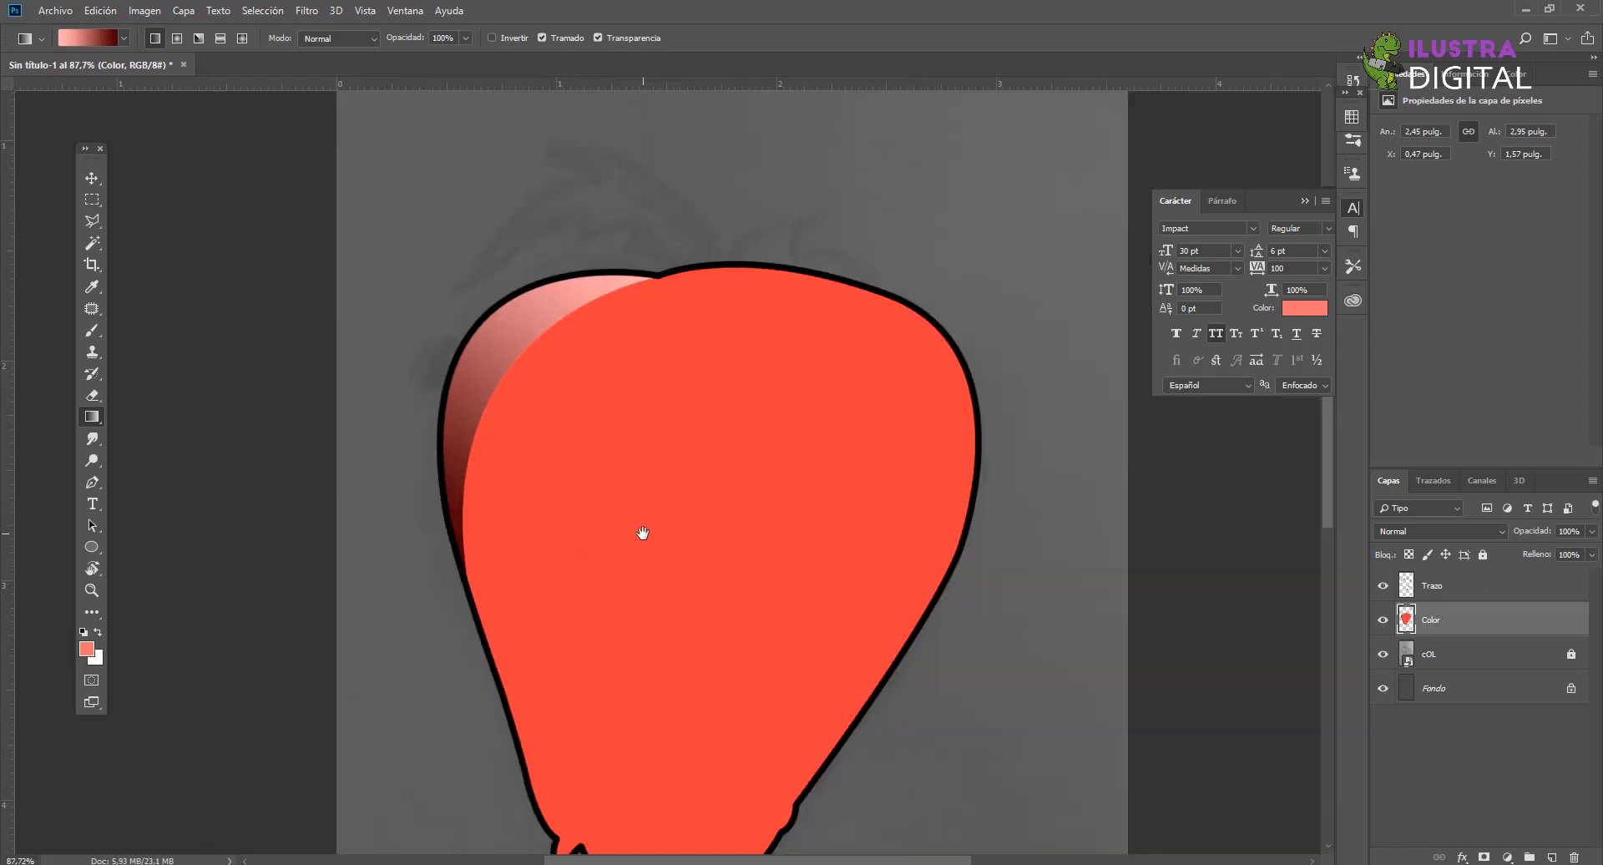
left_click_drag(643, 532, 615, 474)
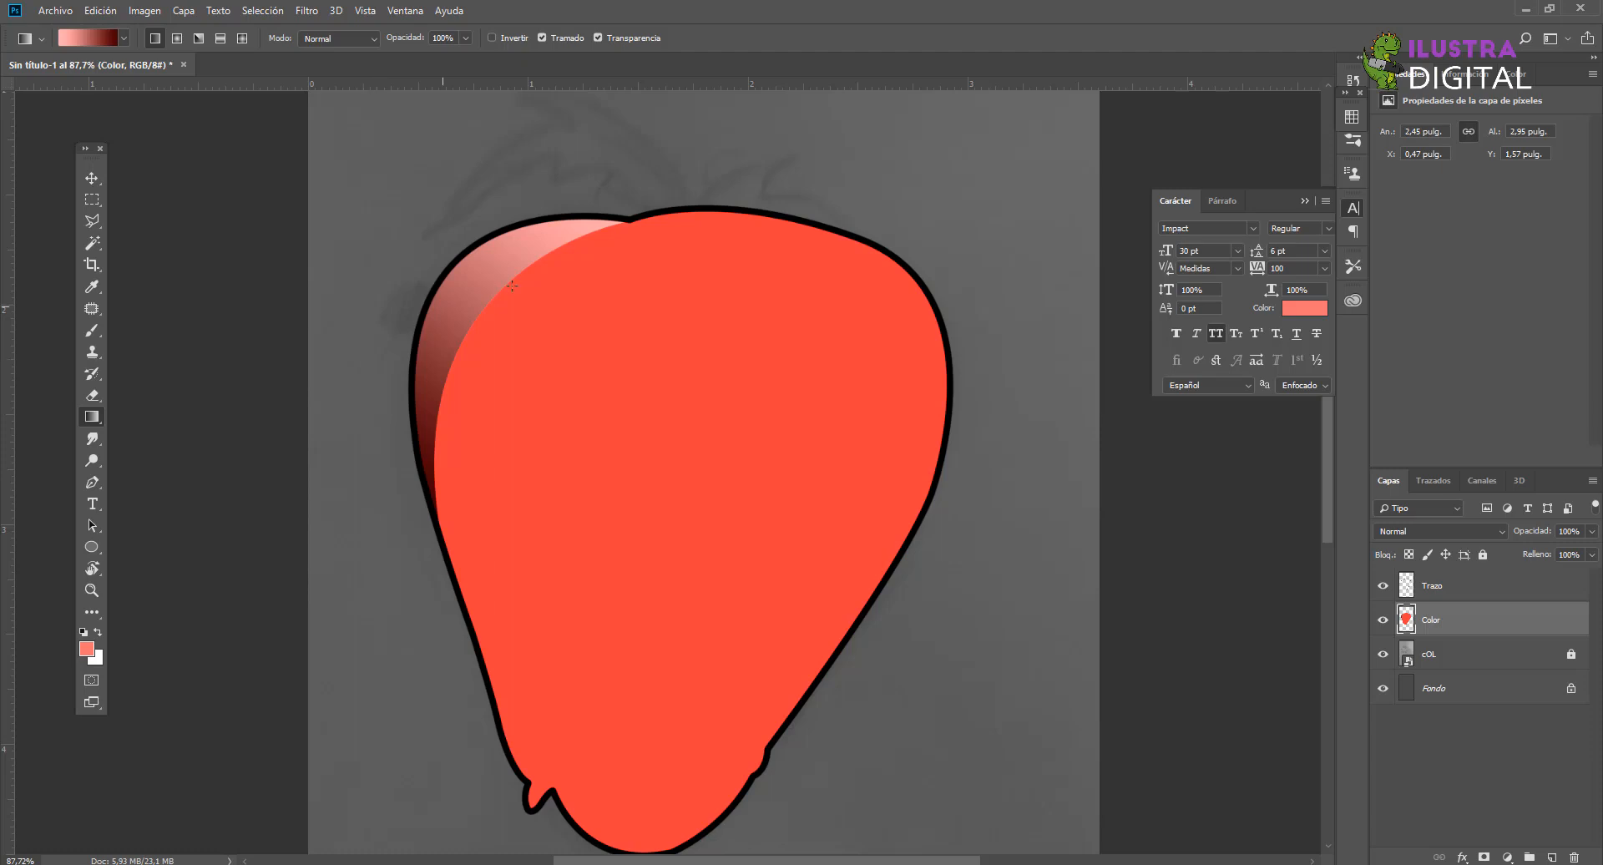
Step: Add five intermediate color stops to the custom gradient, including ones at 28%, 52%, 63% and 81%
left_click(96, 45)
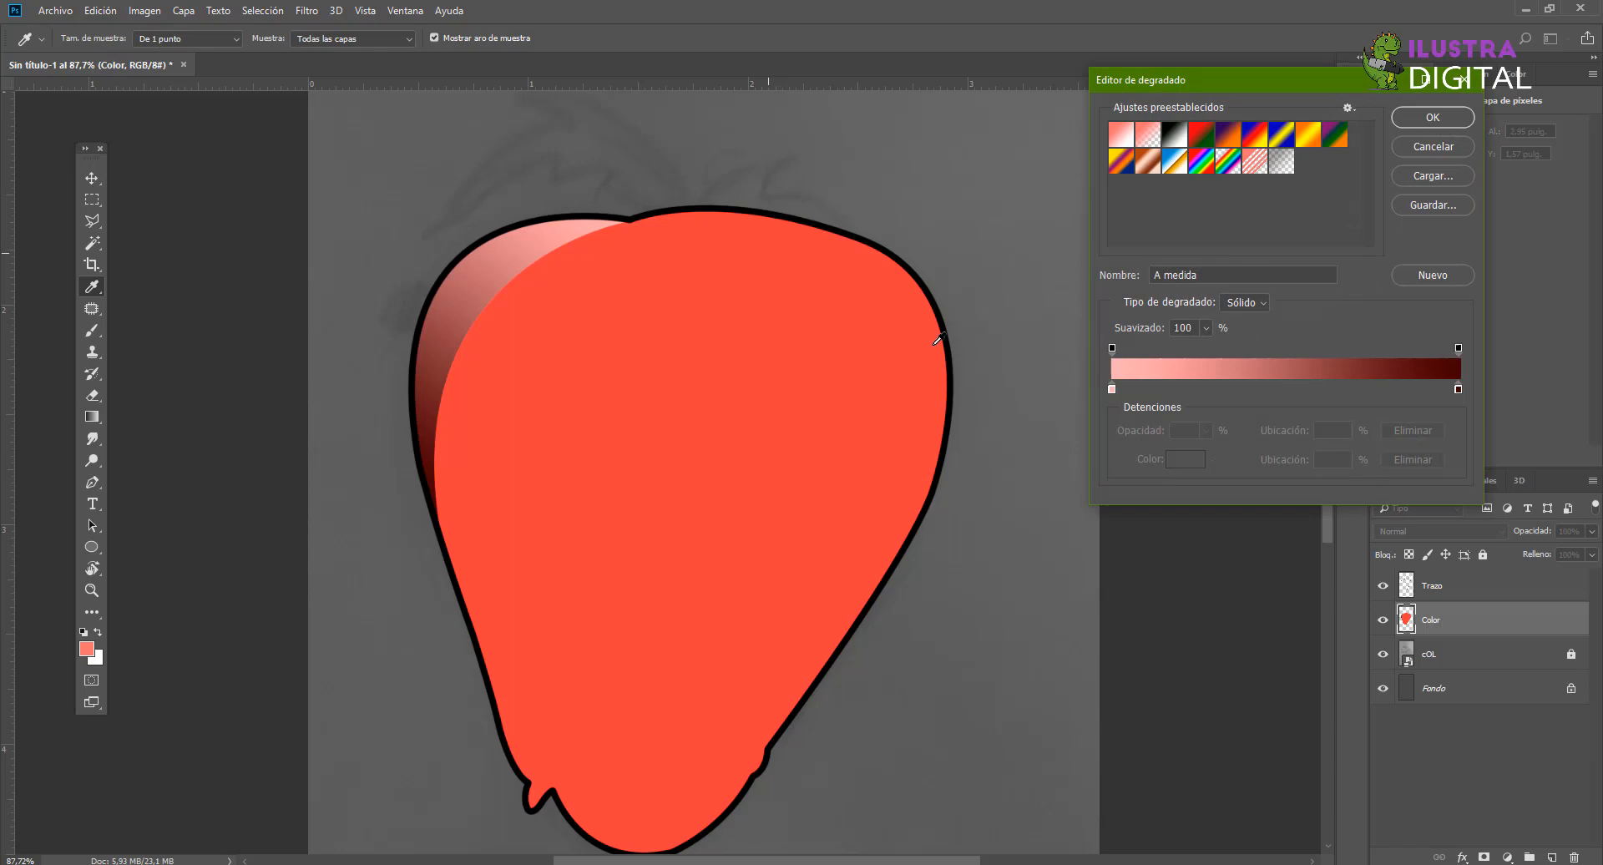
left_click(1209, 390)
left_click(1293, 390)
left_click(1332, 390)
left_click(1374, 390)
left_click(1391, 390)
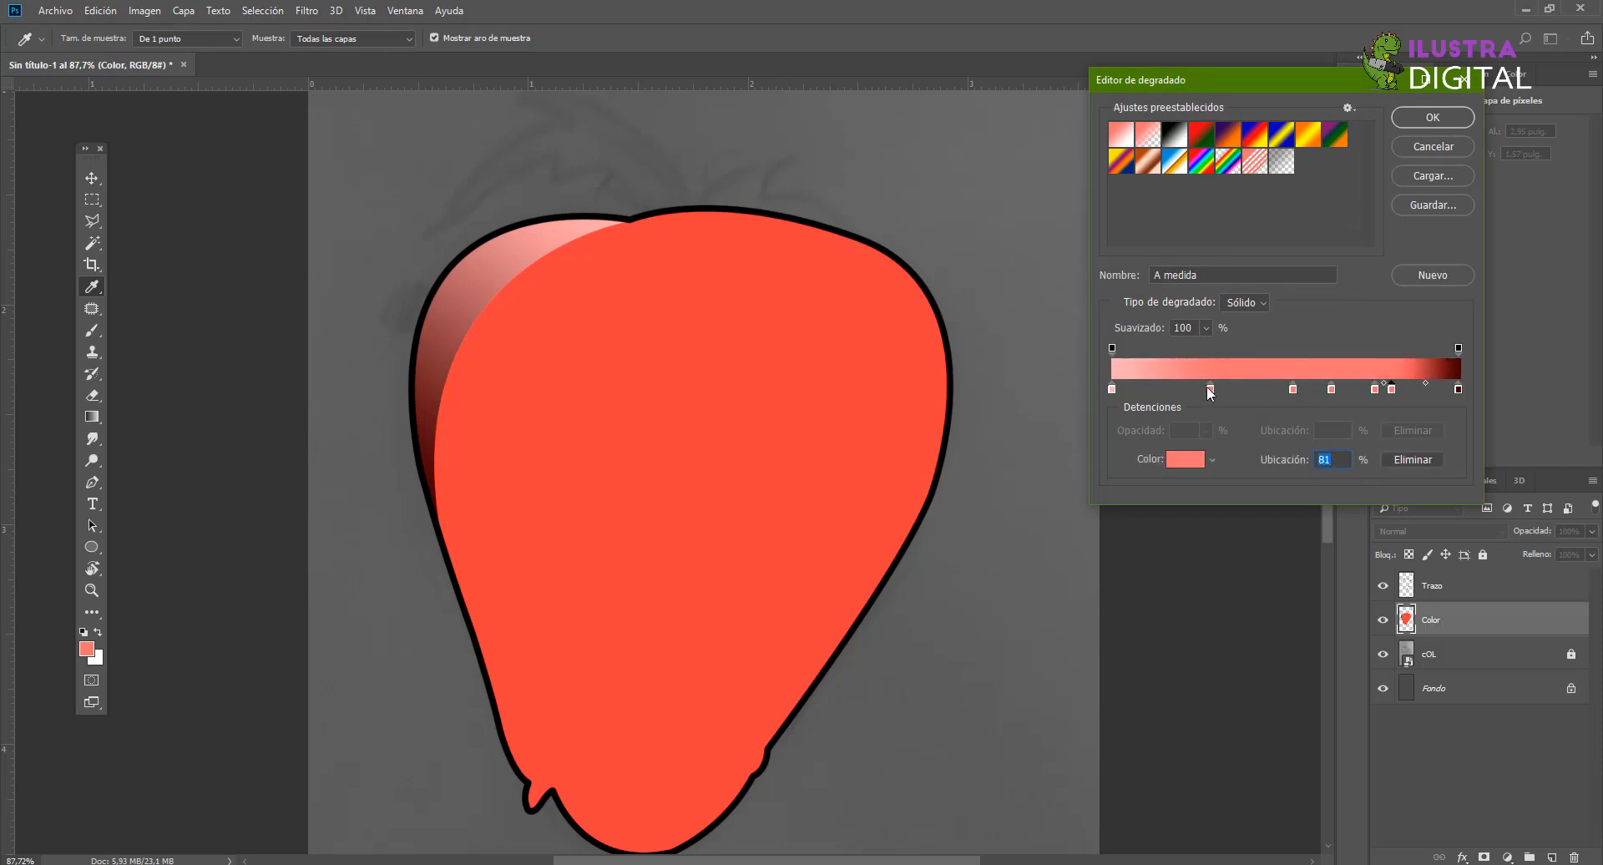
Step: Recolor the gradient stop at 28% to red c33c3c and the stop at 52% to dark maroon
left_click(1186, 466)
left_click(1141, 193)
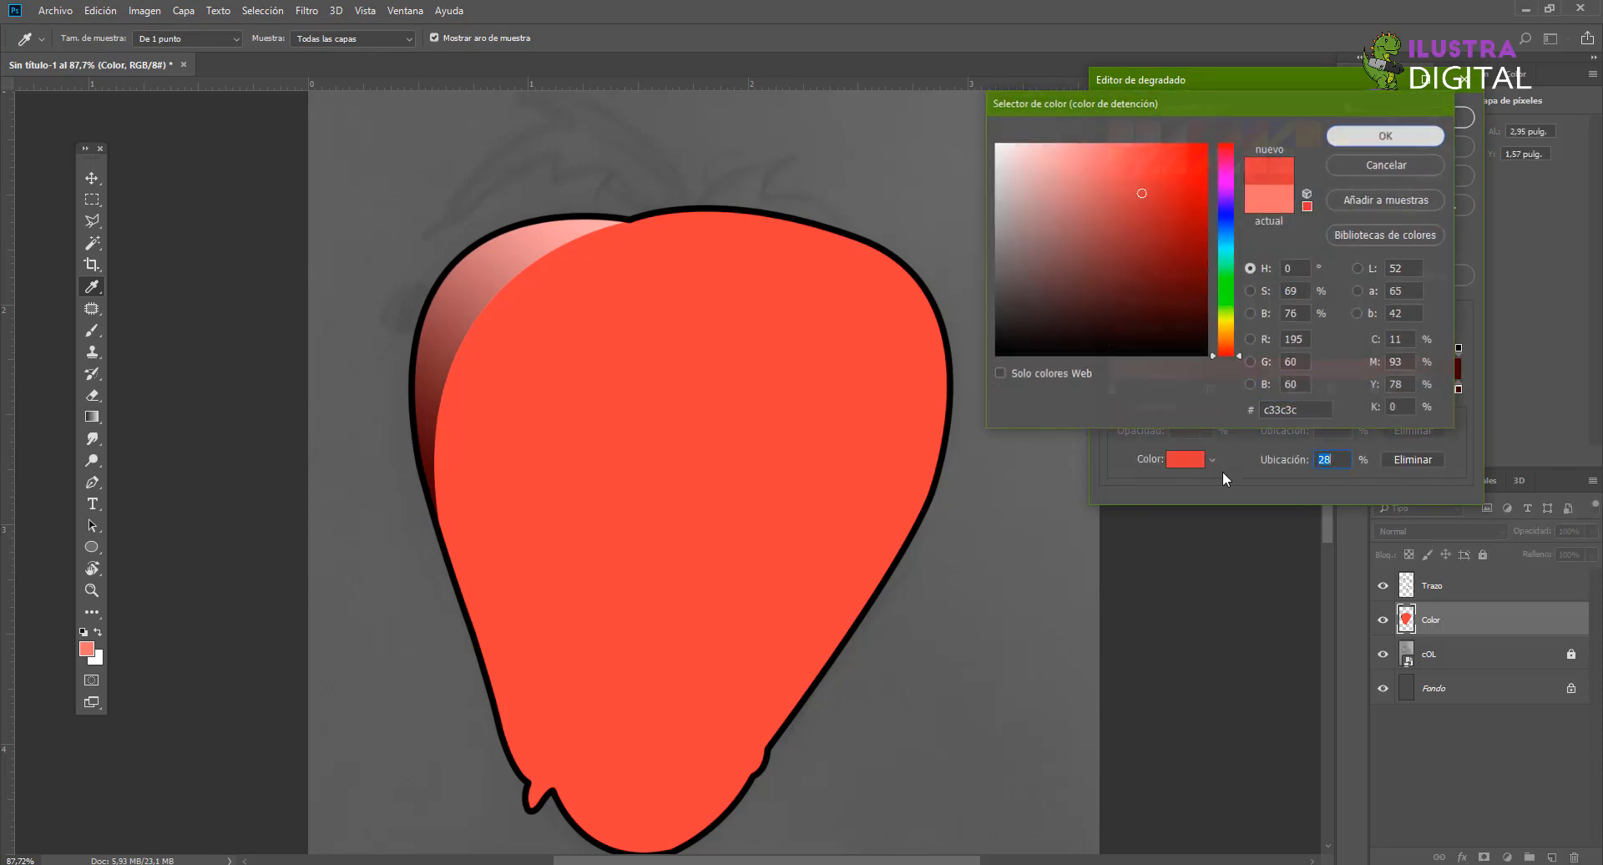
left_click(1418, 134)
left_click(1292, 389)
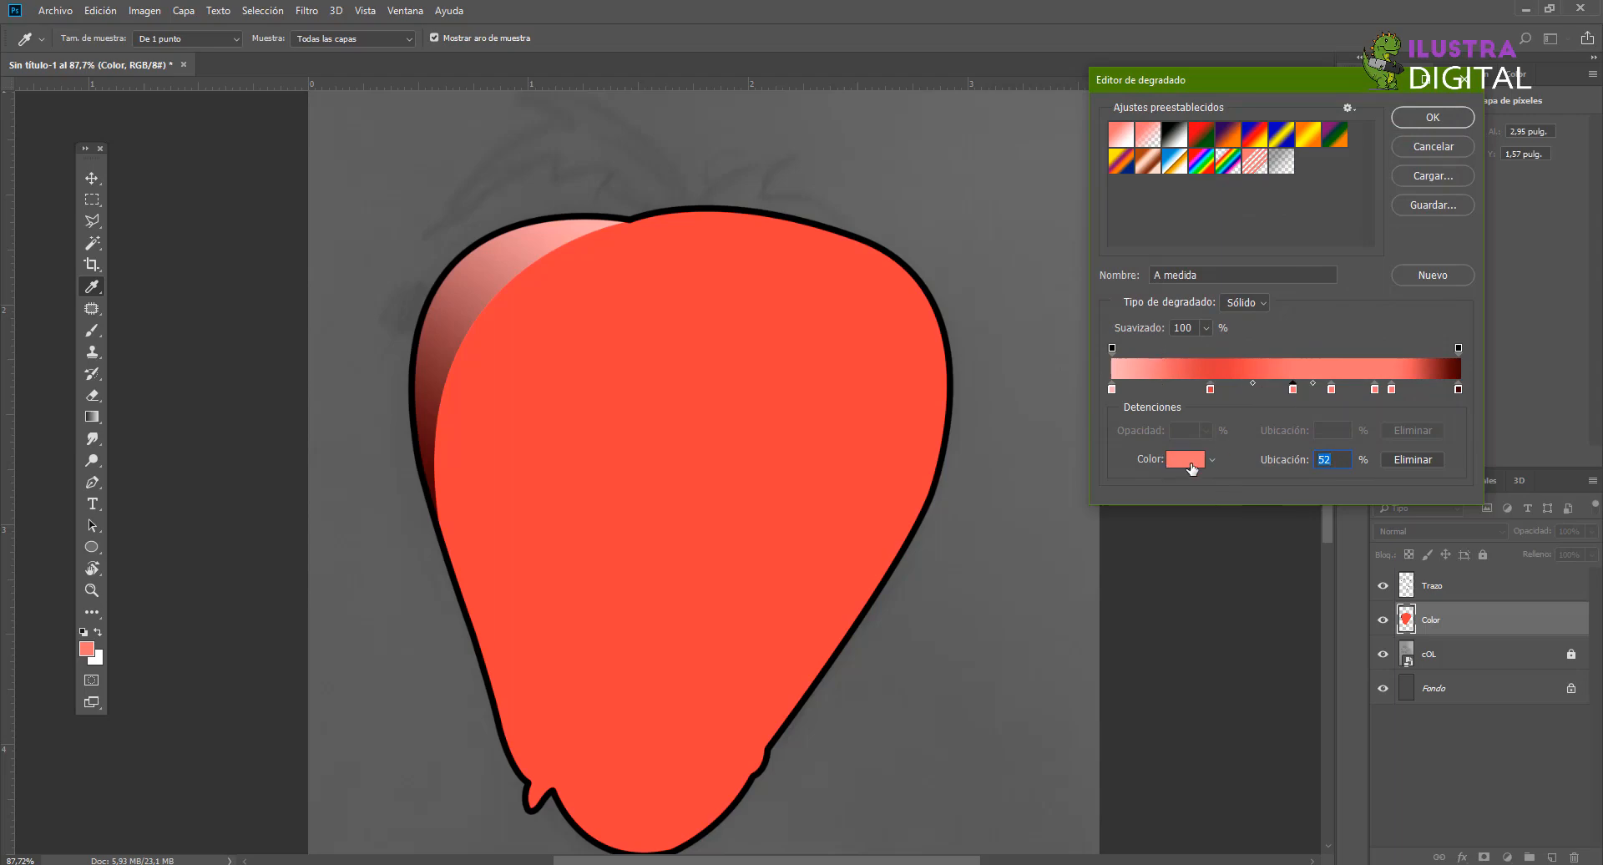
left_click(1186, 460)
left_click(1087, 291)
left_click(1386, 135)
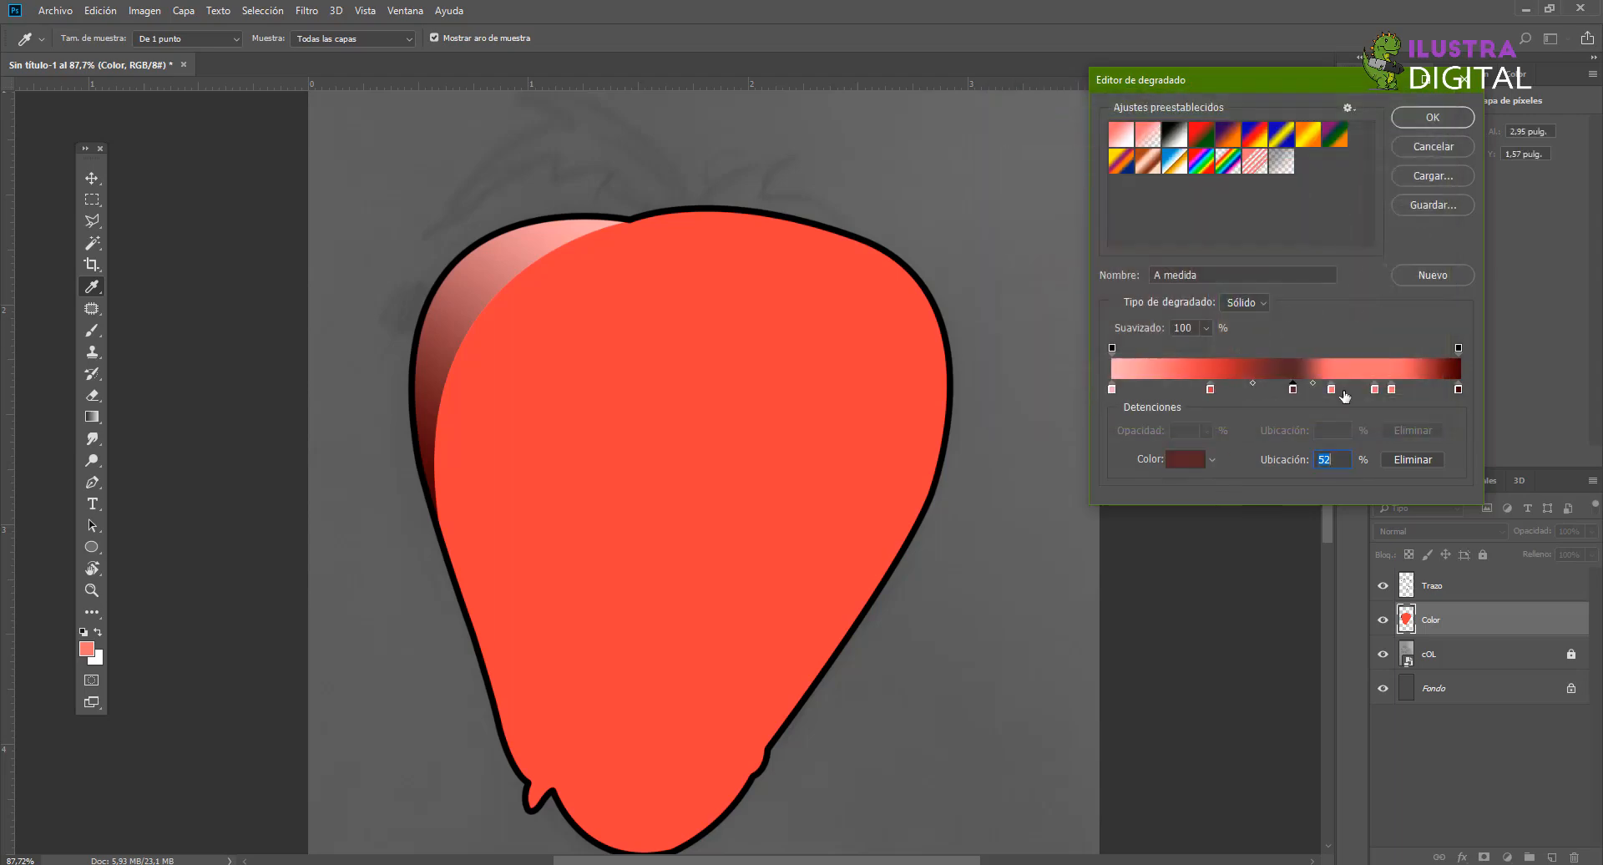
Step: Recolor the gradient stop at 63% to dark blue, and discard all the gradient edits
left_click(1331, 389)
left_click(1186, 459)
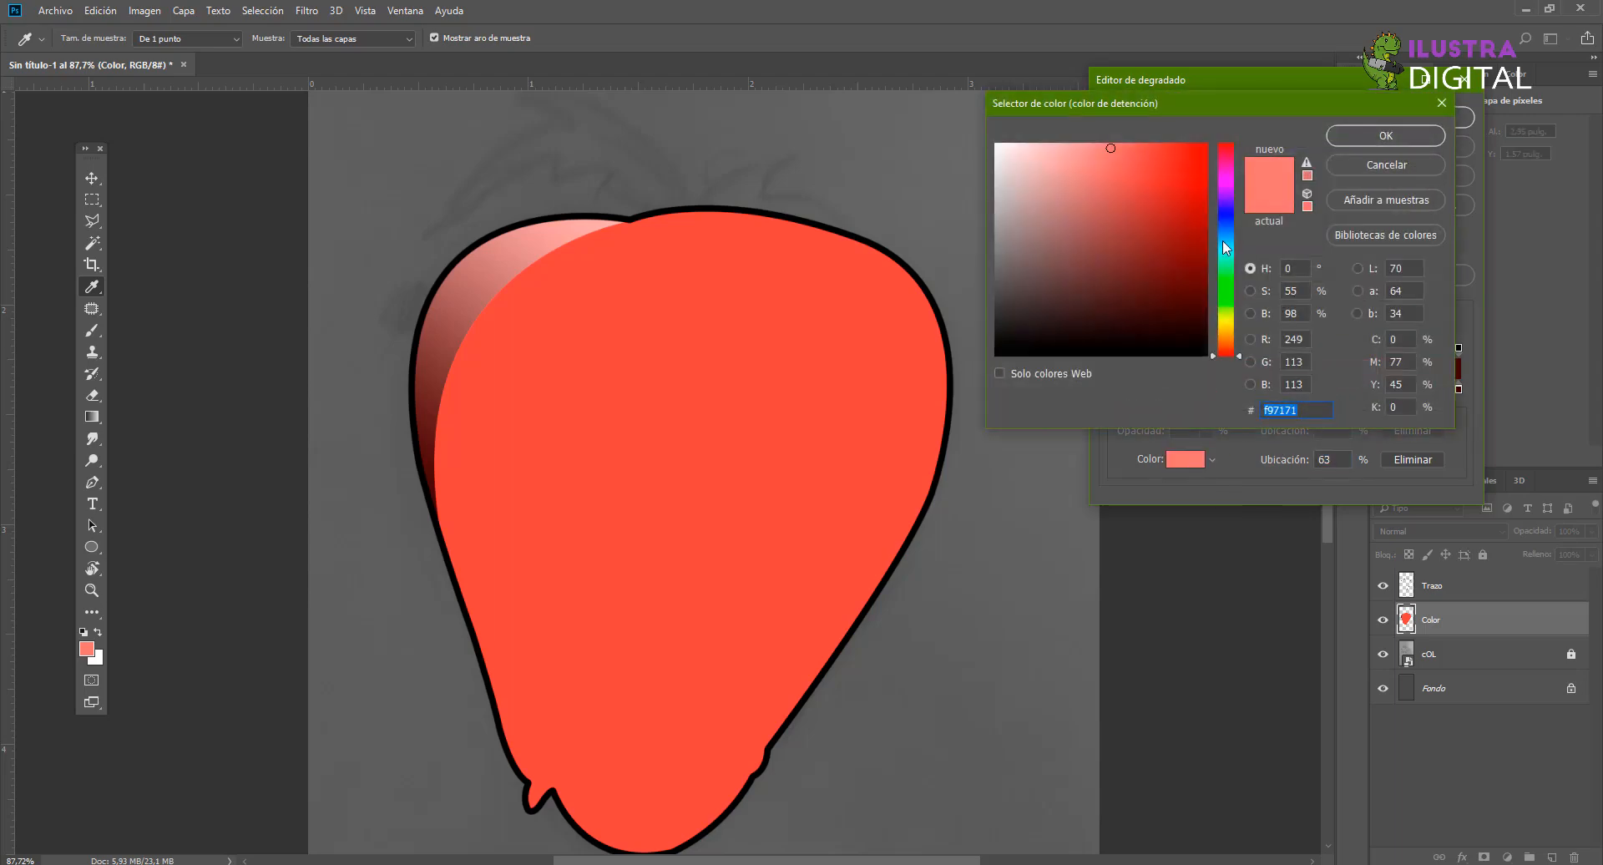
left_click(1223, 240)
left_click(1155, 222)
left_click(1390, 132)
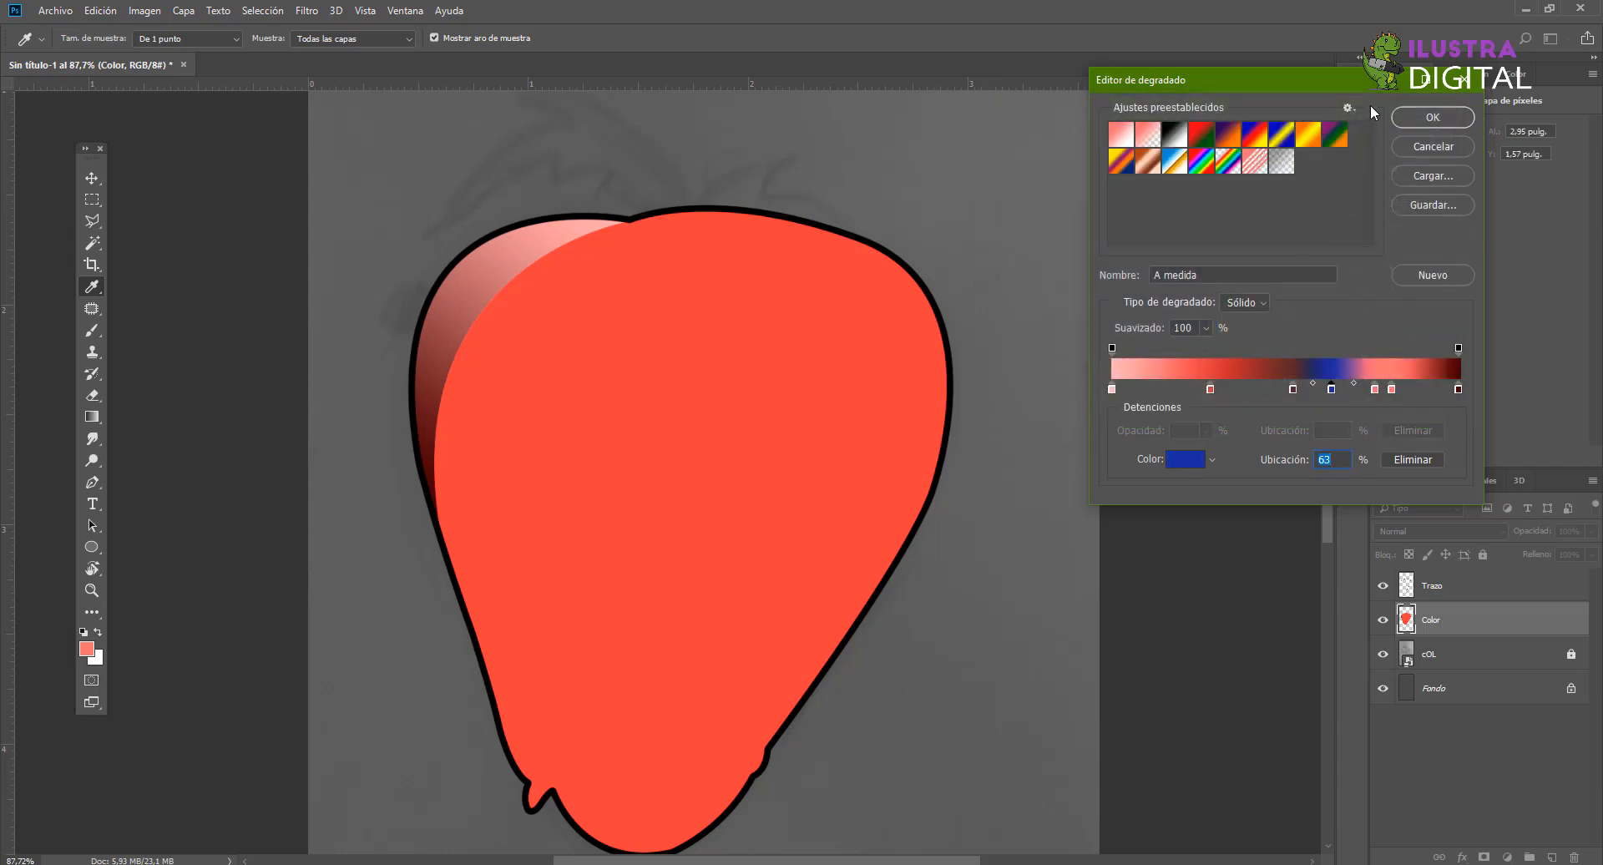
left_click(1421, 147)
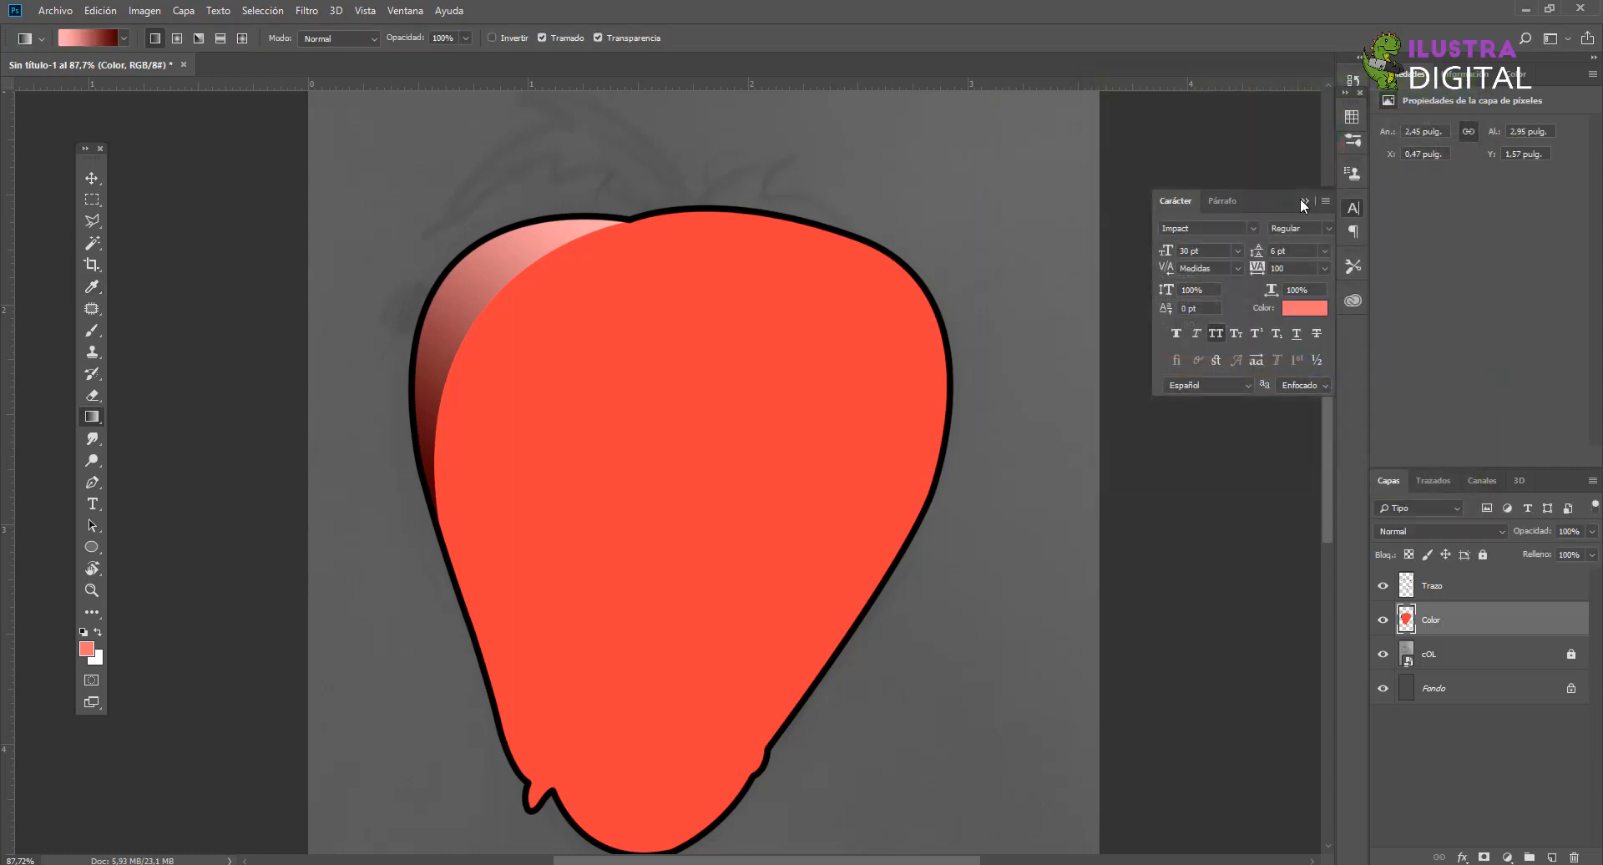
Step: Replace the current gradient presets with the Armonías en color 1 set
left_click(40, 40)
left_click(124, 36)
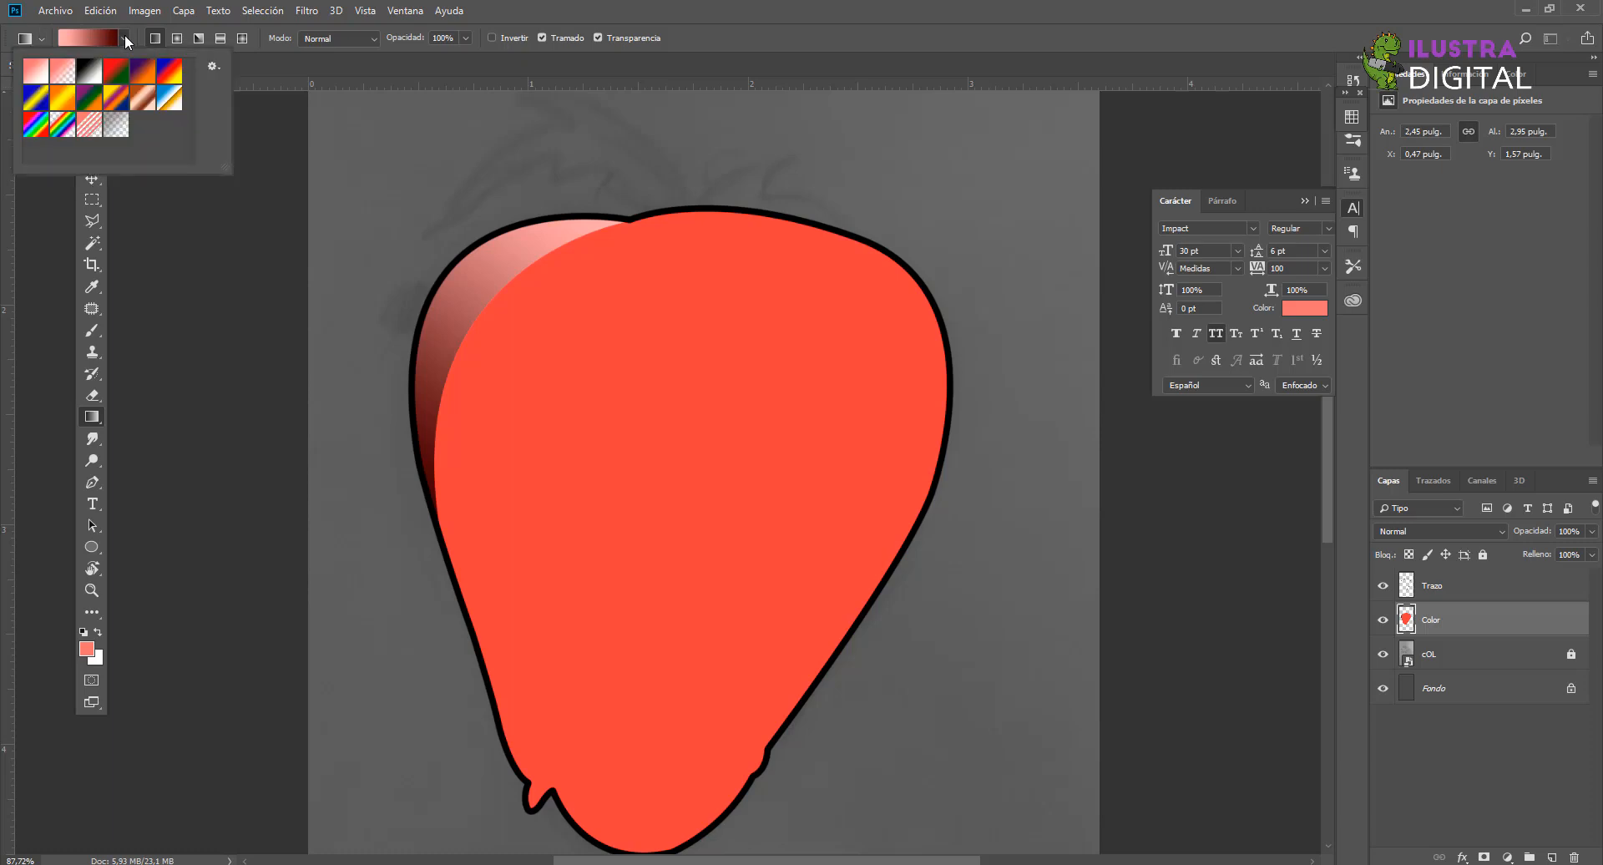
left_click(212, 66)
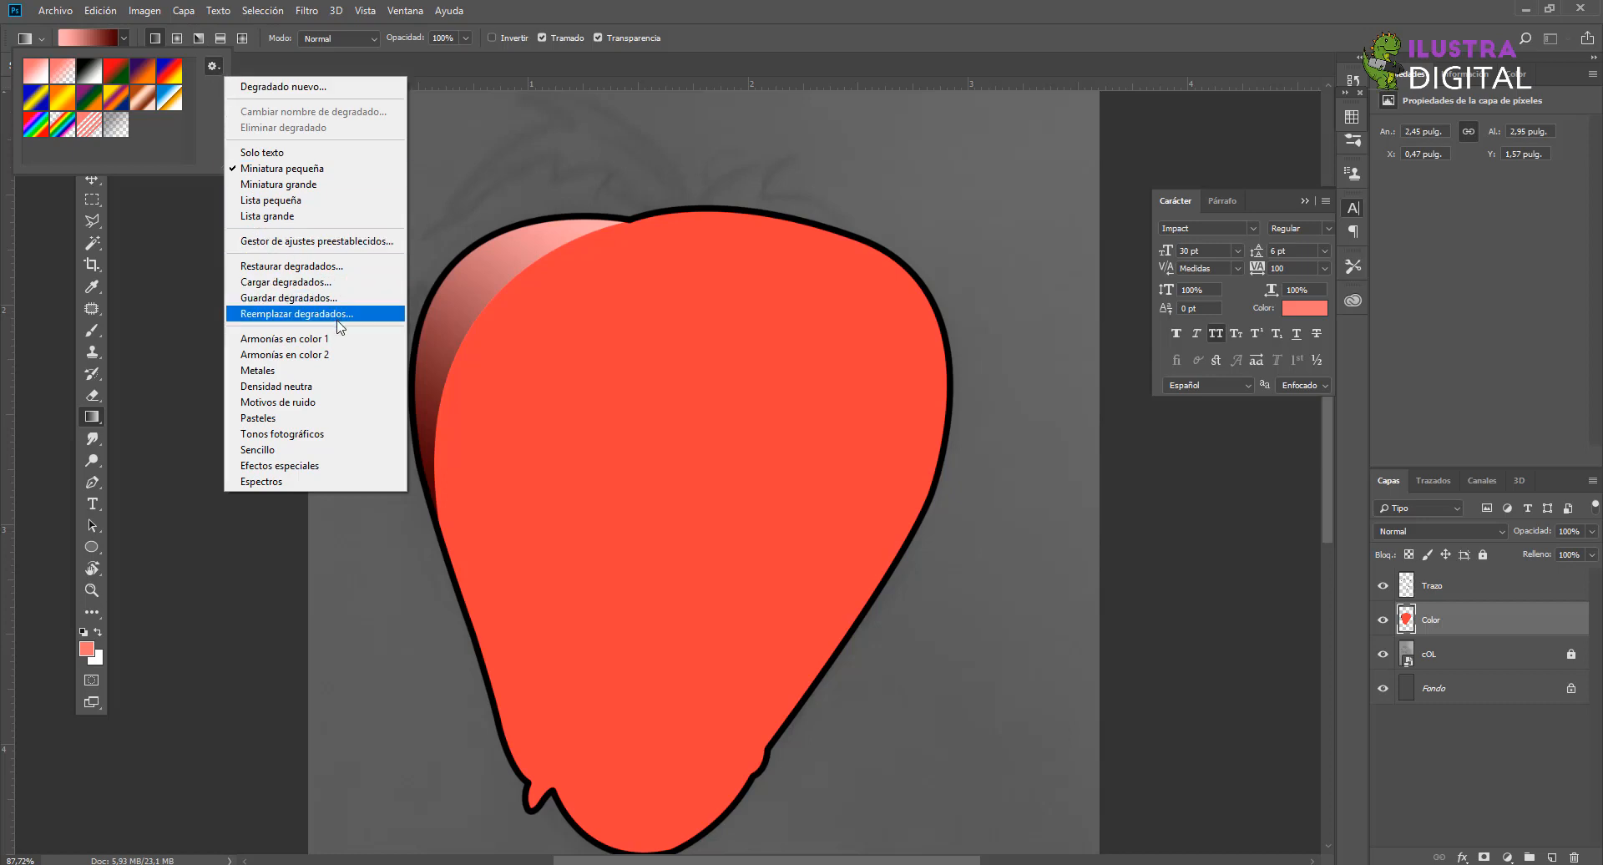
left_click(315, 338)
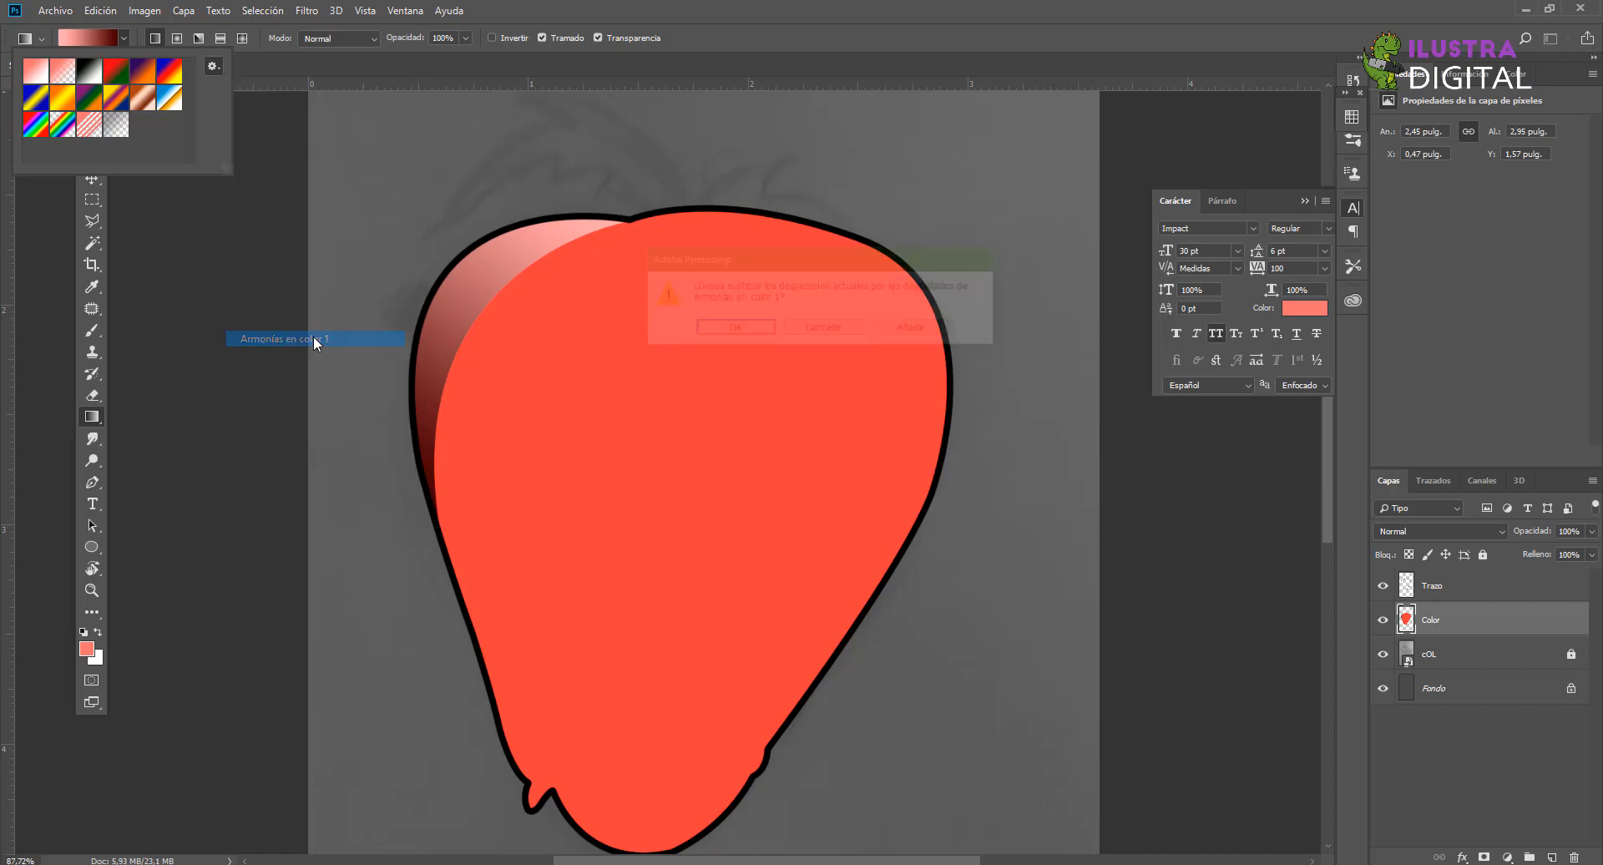
left_click(749, 331)
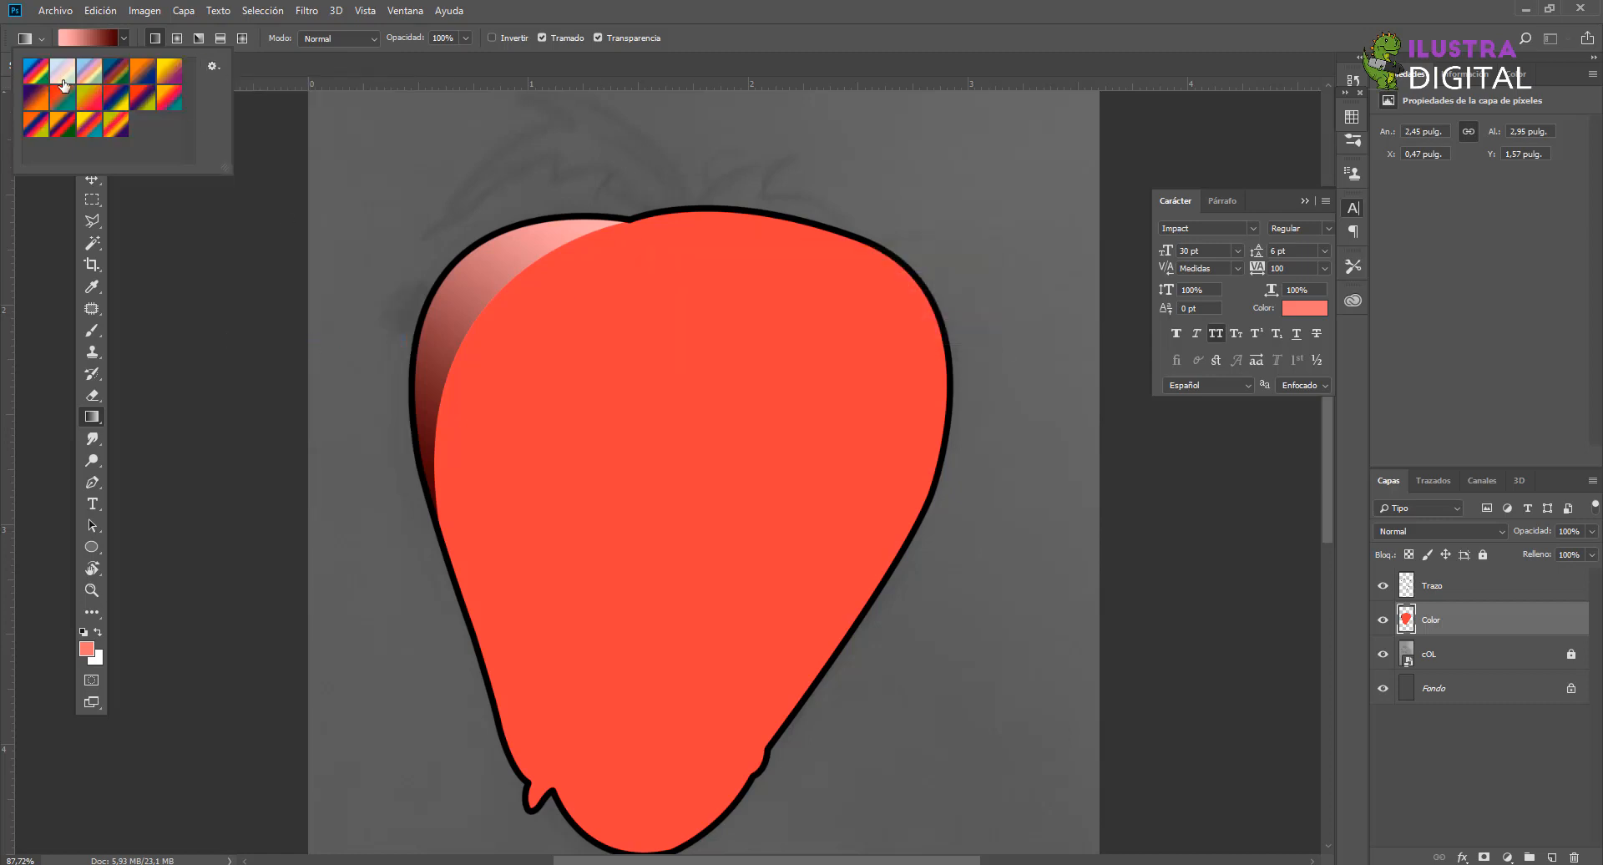
Step: Replace the gradient presets with the Armonías en color 2 set, followed by the Metales set
left_click(213, 66)
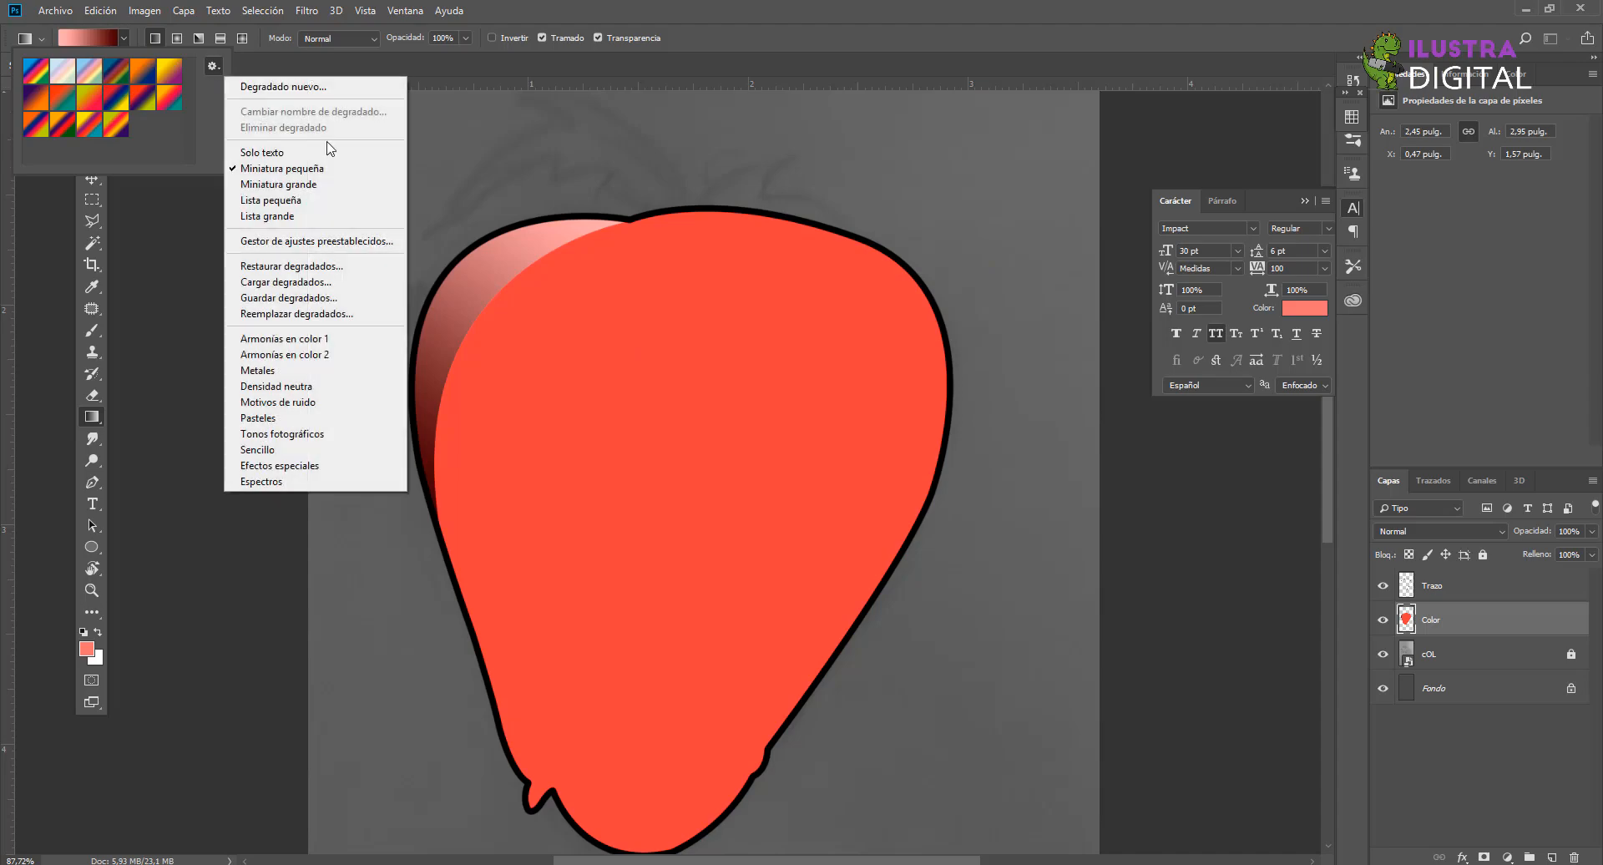
left_click(332, 355)
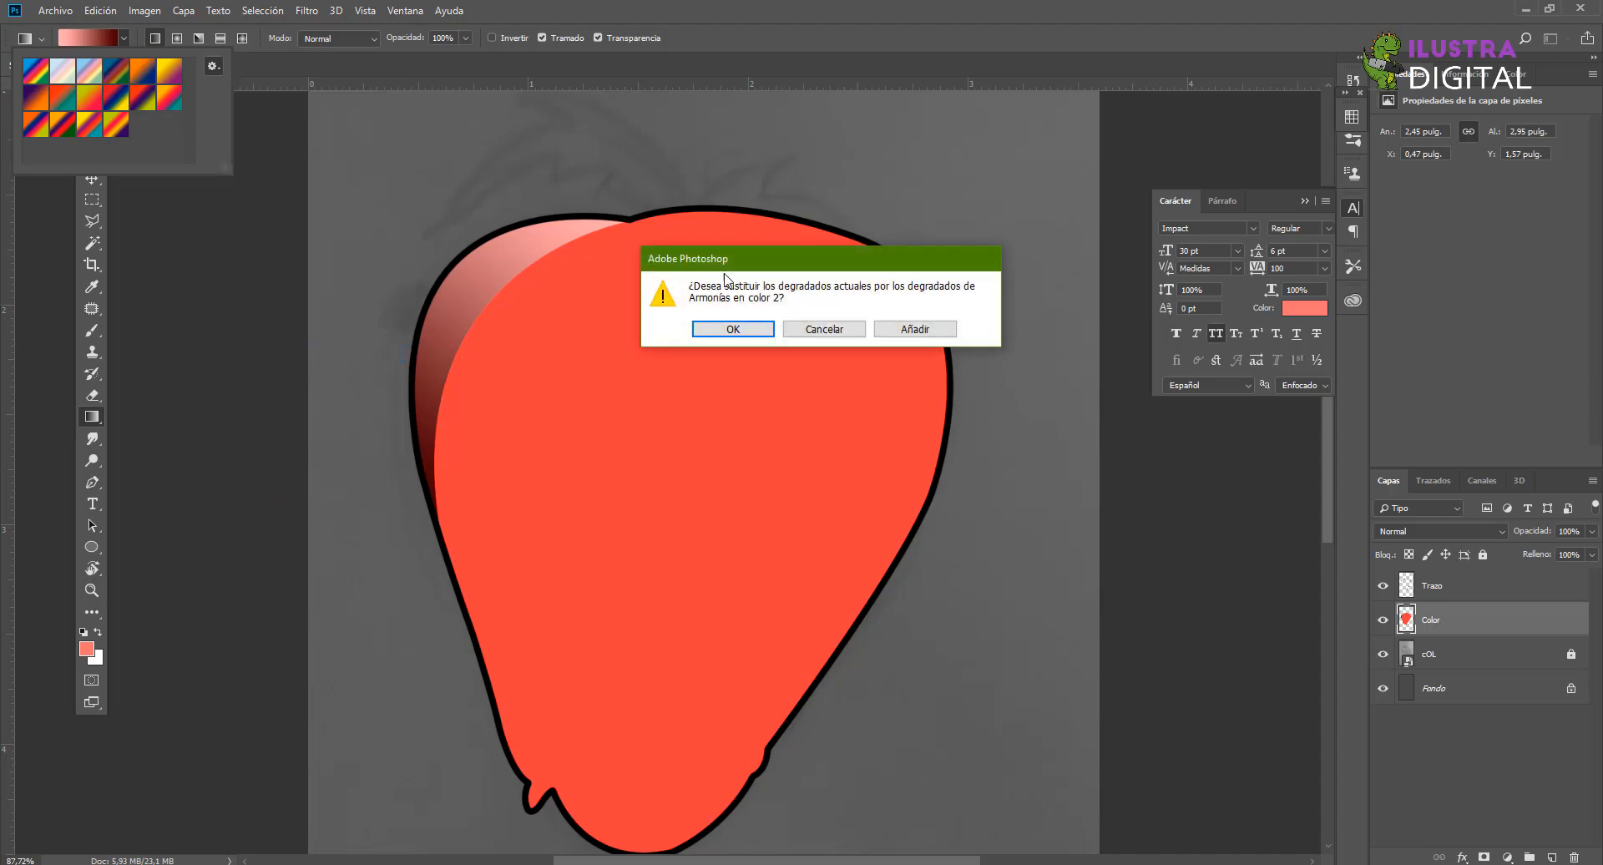
left_click(733, 330)
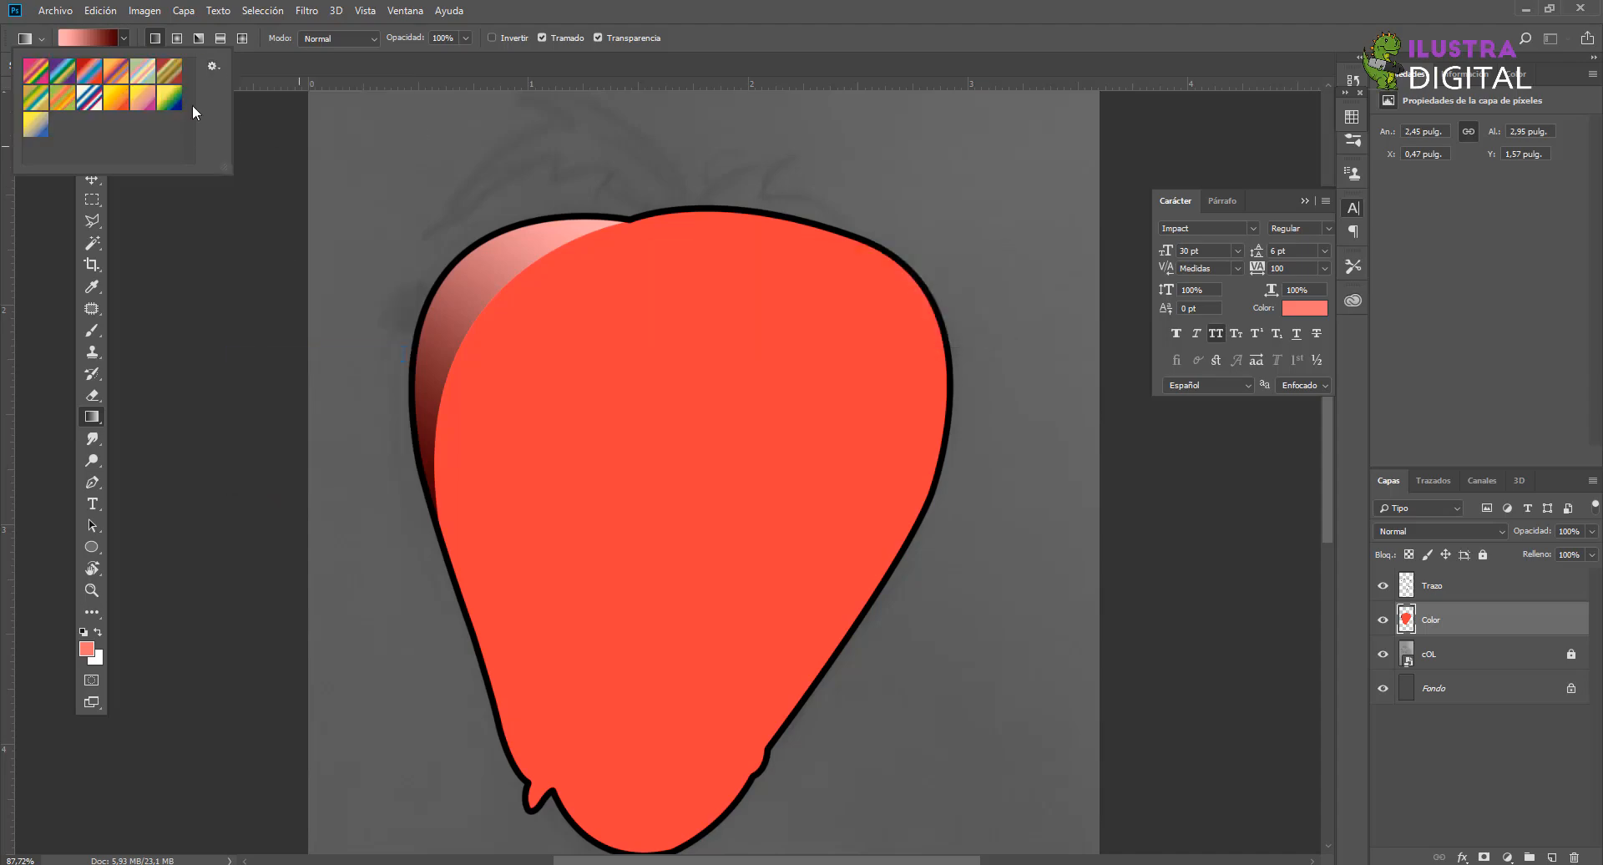
left_click(213, 67)
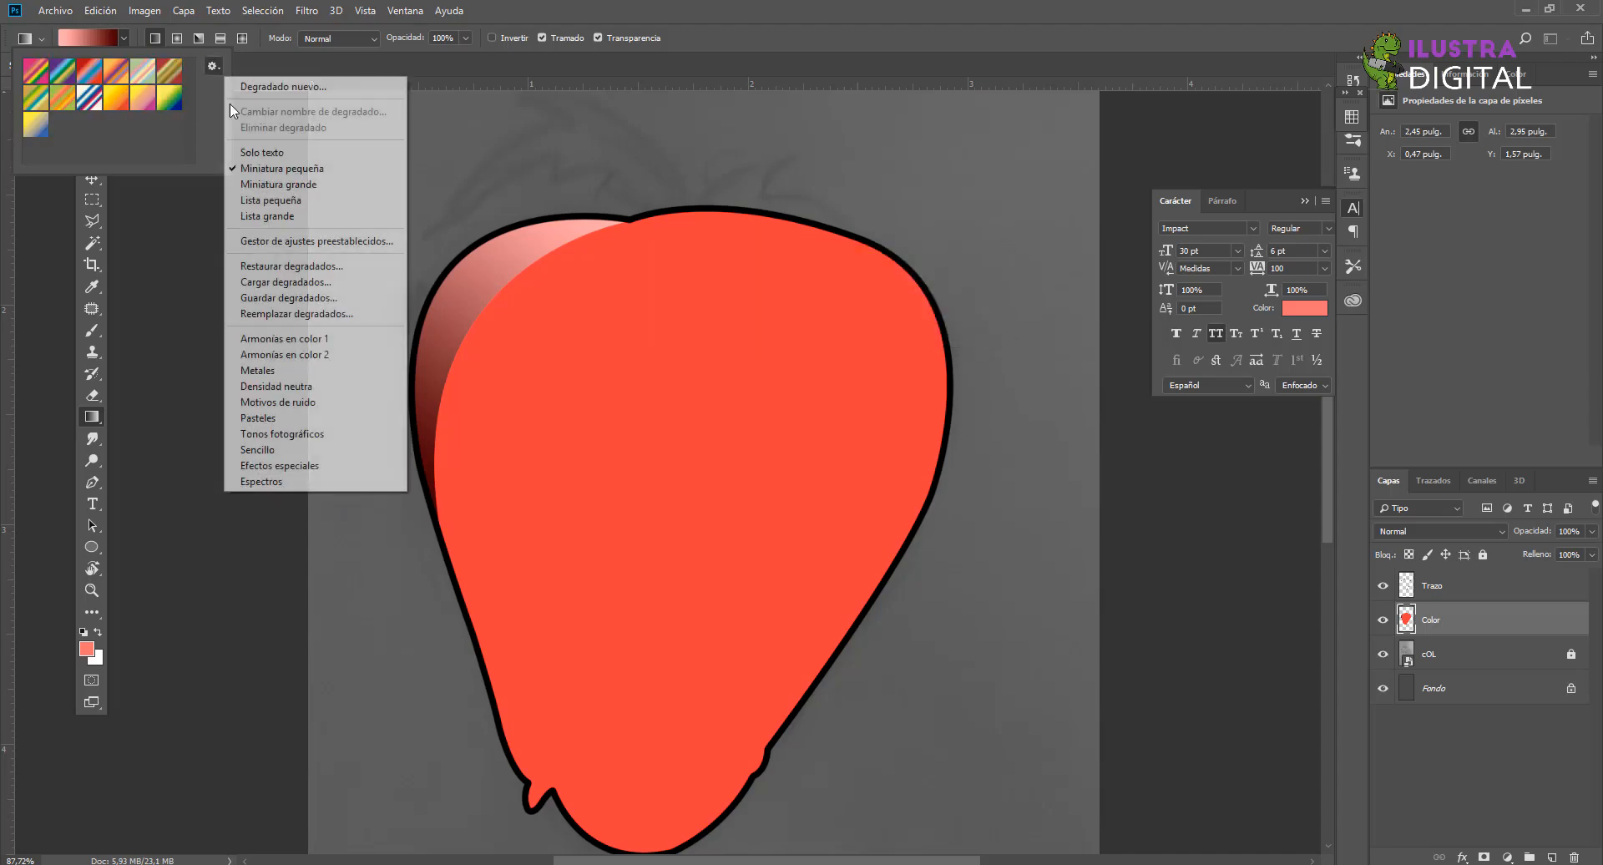
left_click(295, 371)
left_click(733, 329)
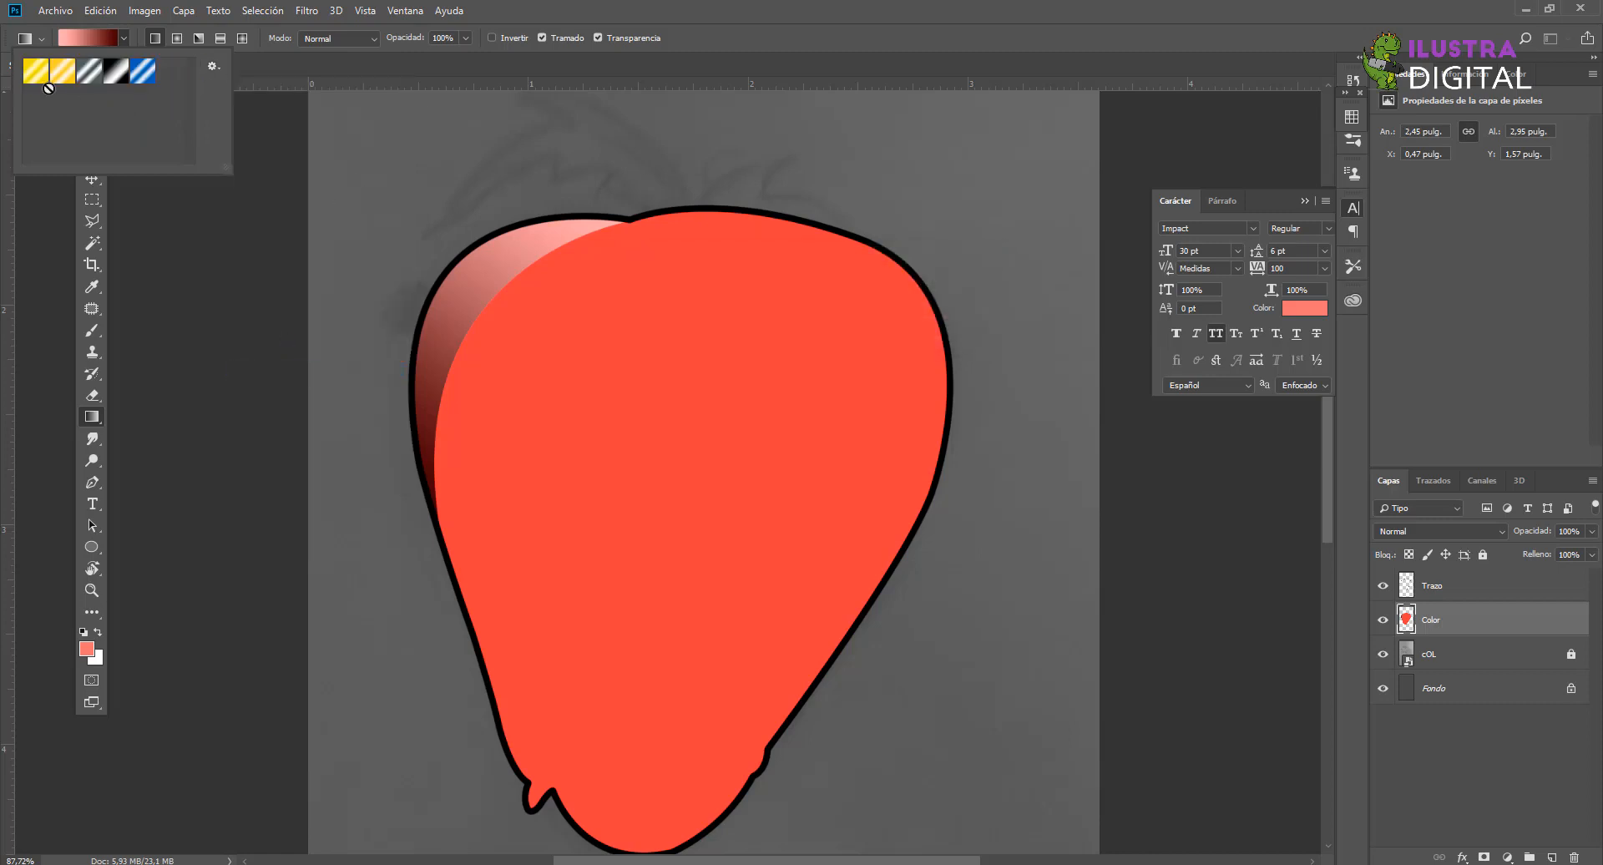
Step: Replace the gradient presets with the Densidad neutra set
left_click(213, 67)
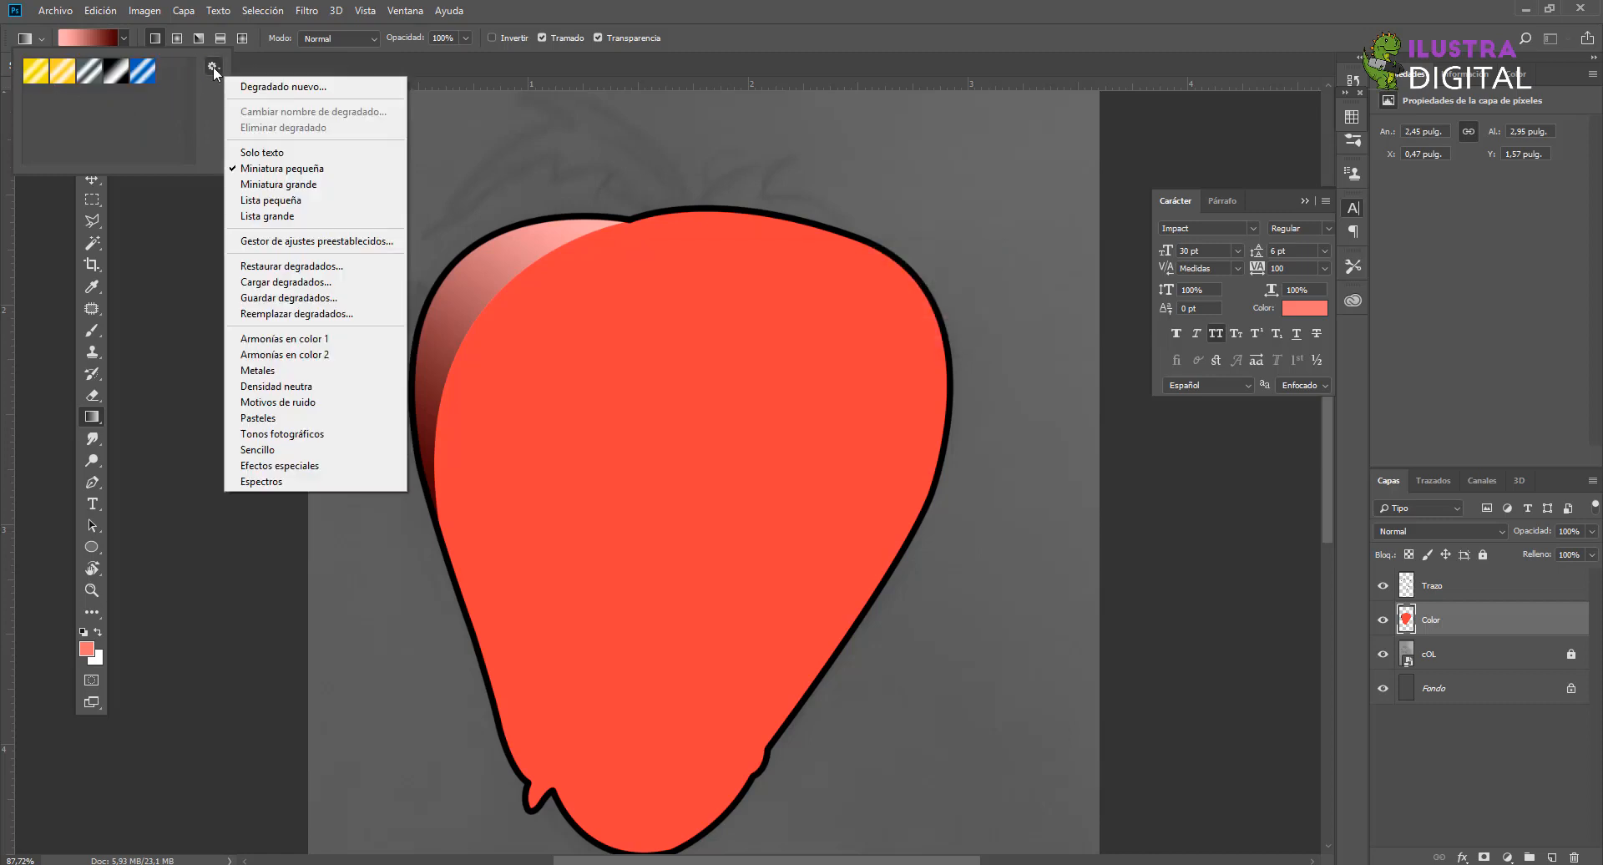
left_click(292, 387)
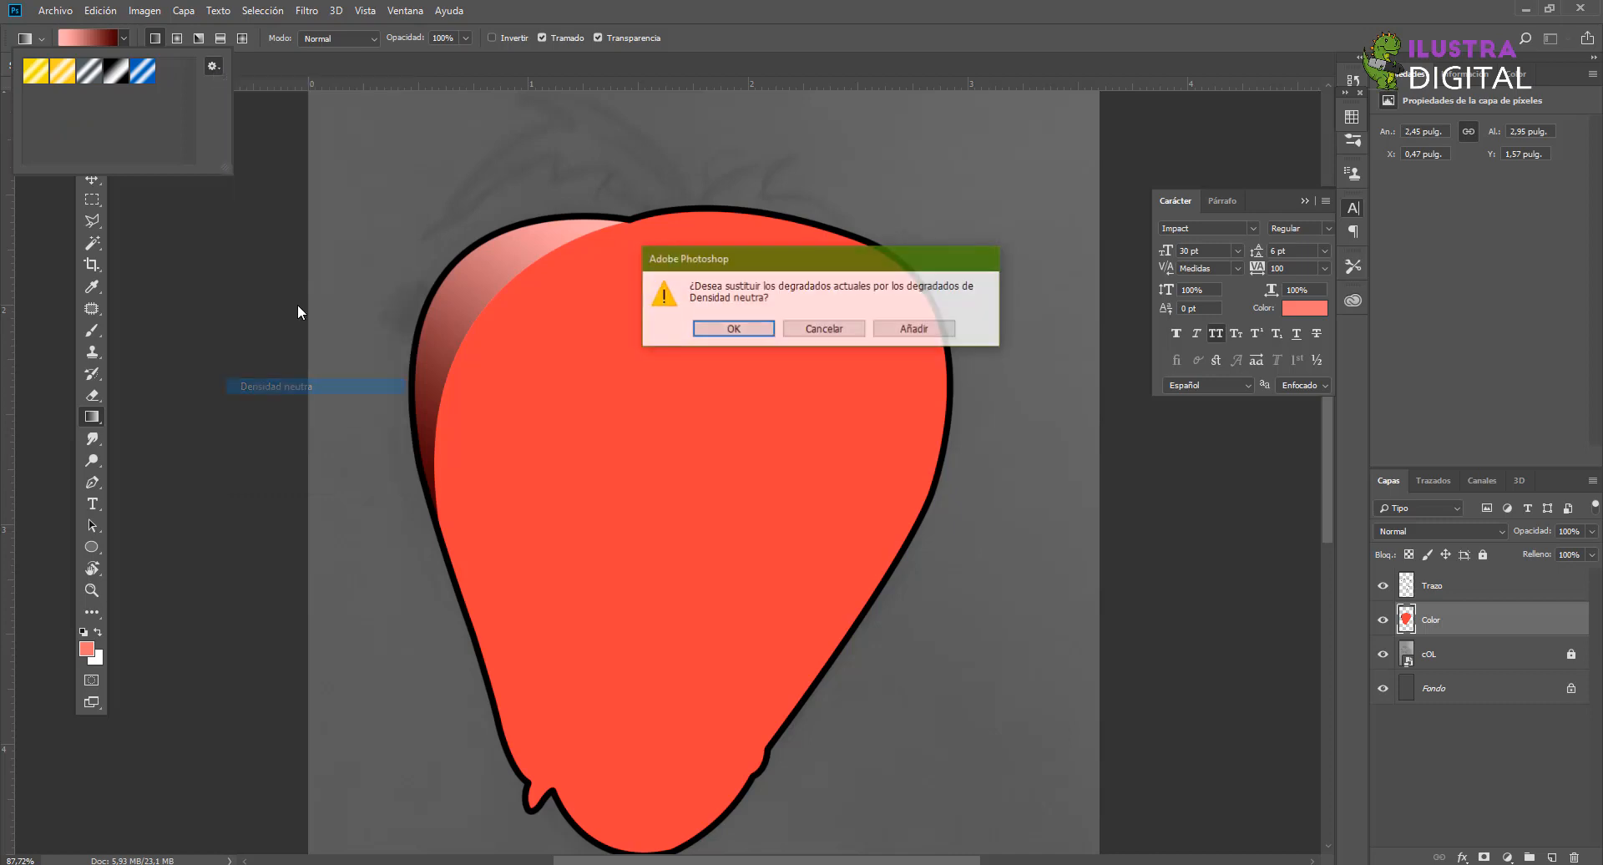
left_click(732, 328)
Step: Restore the default gradient presets and close the preset picker
left_click(212, 68)
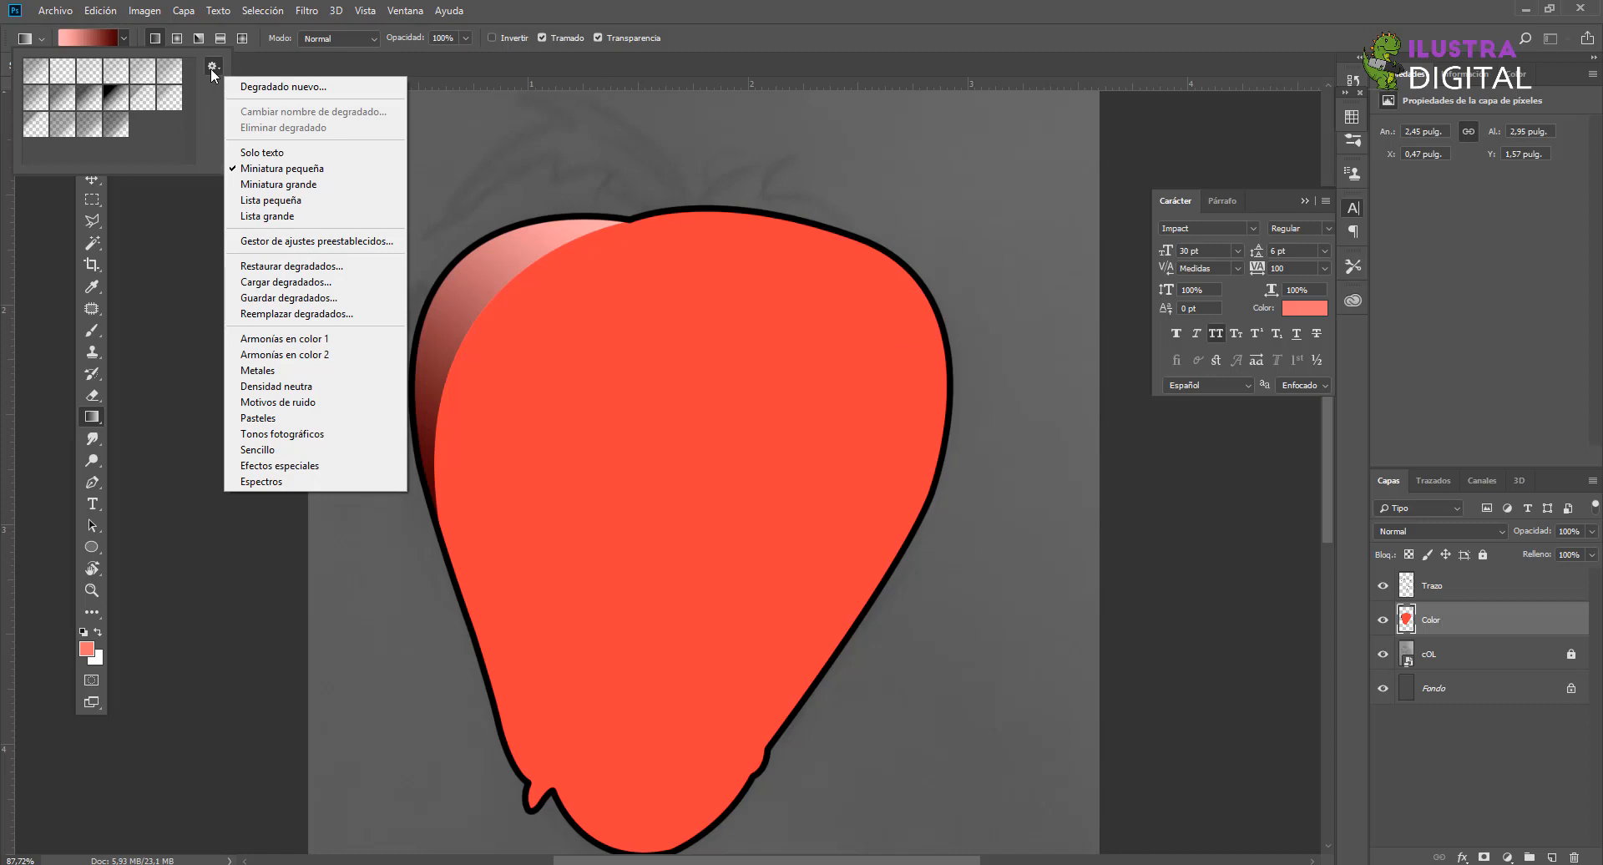
left_click(283, 266)
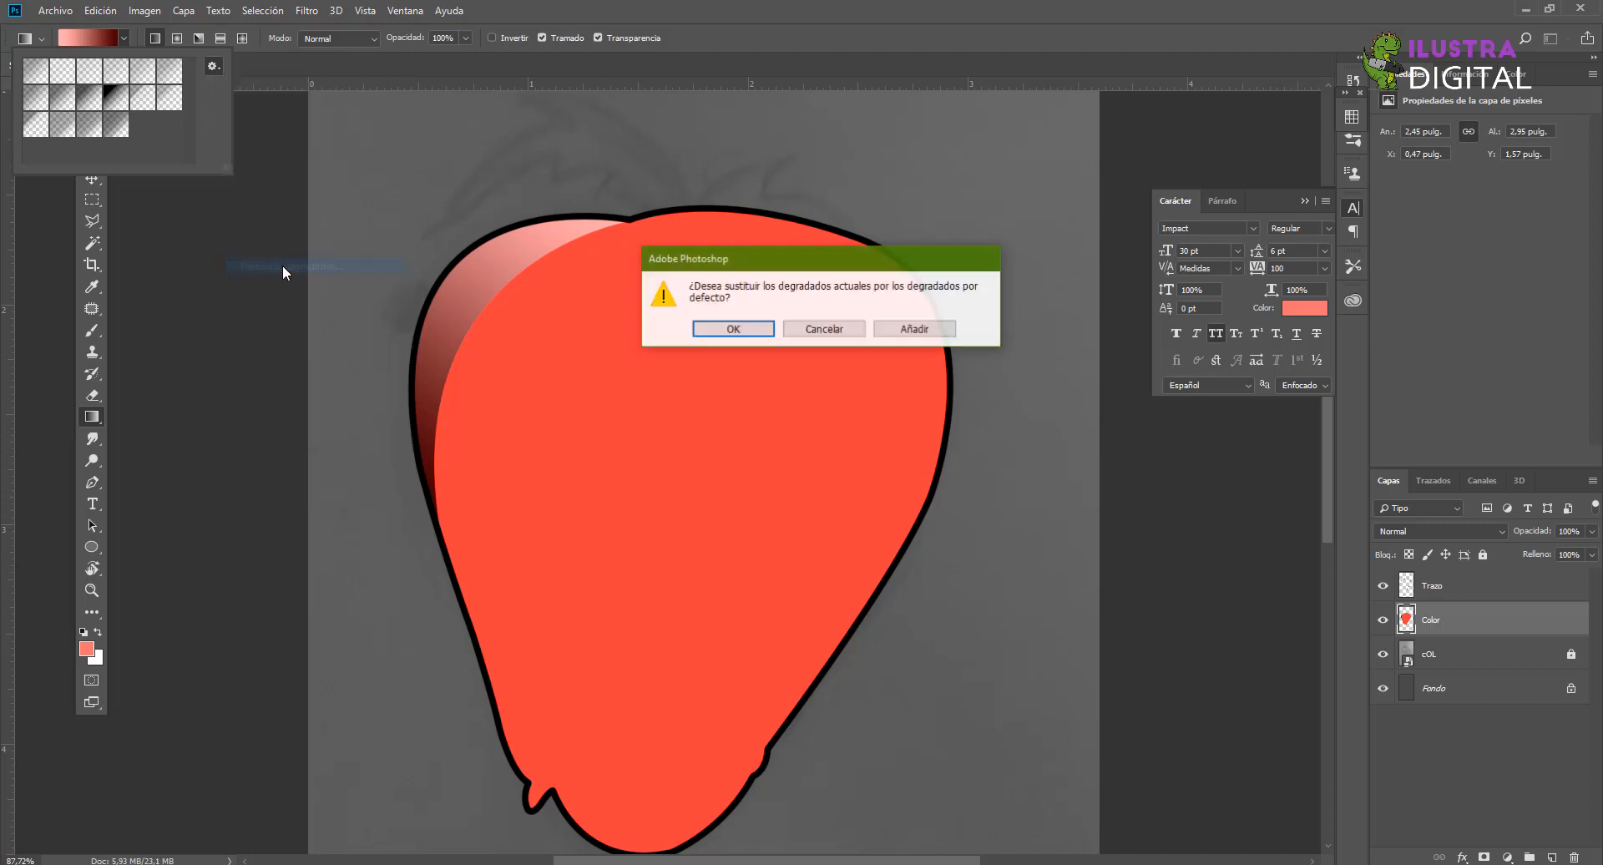
left_click(733, 328)
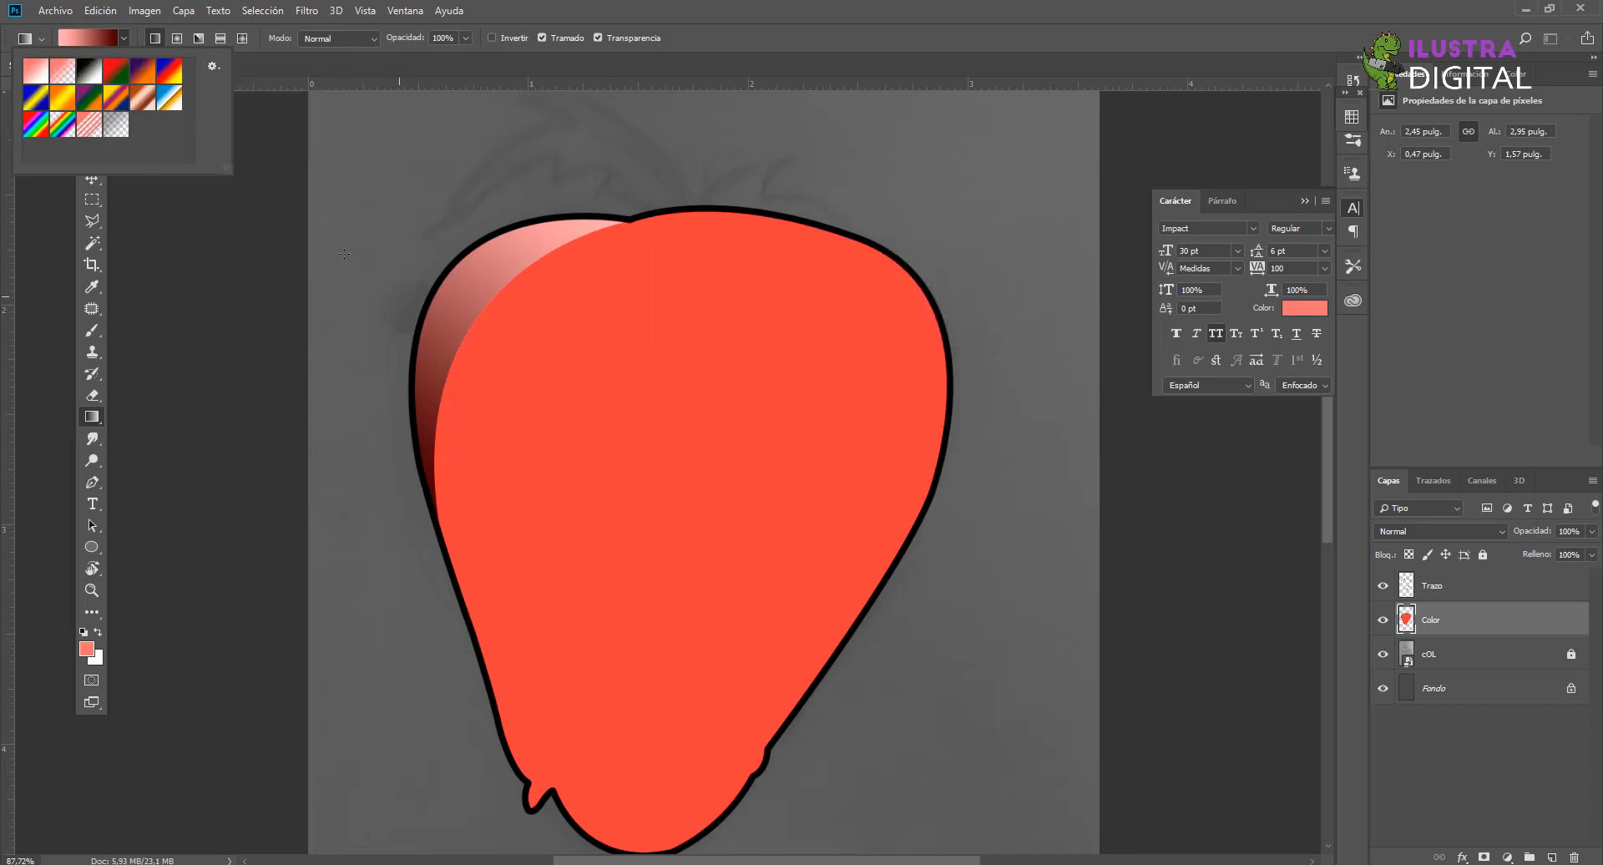
left_click(223, 223)
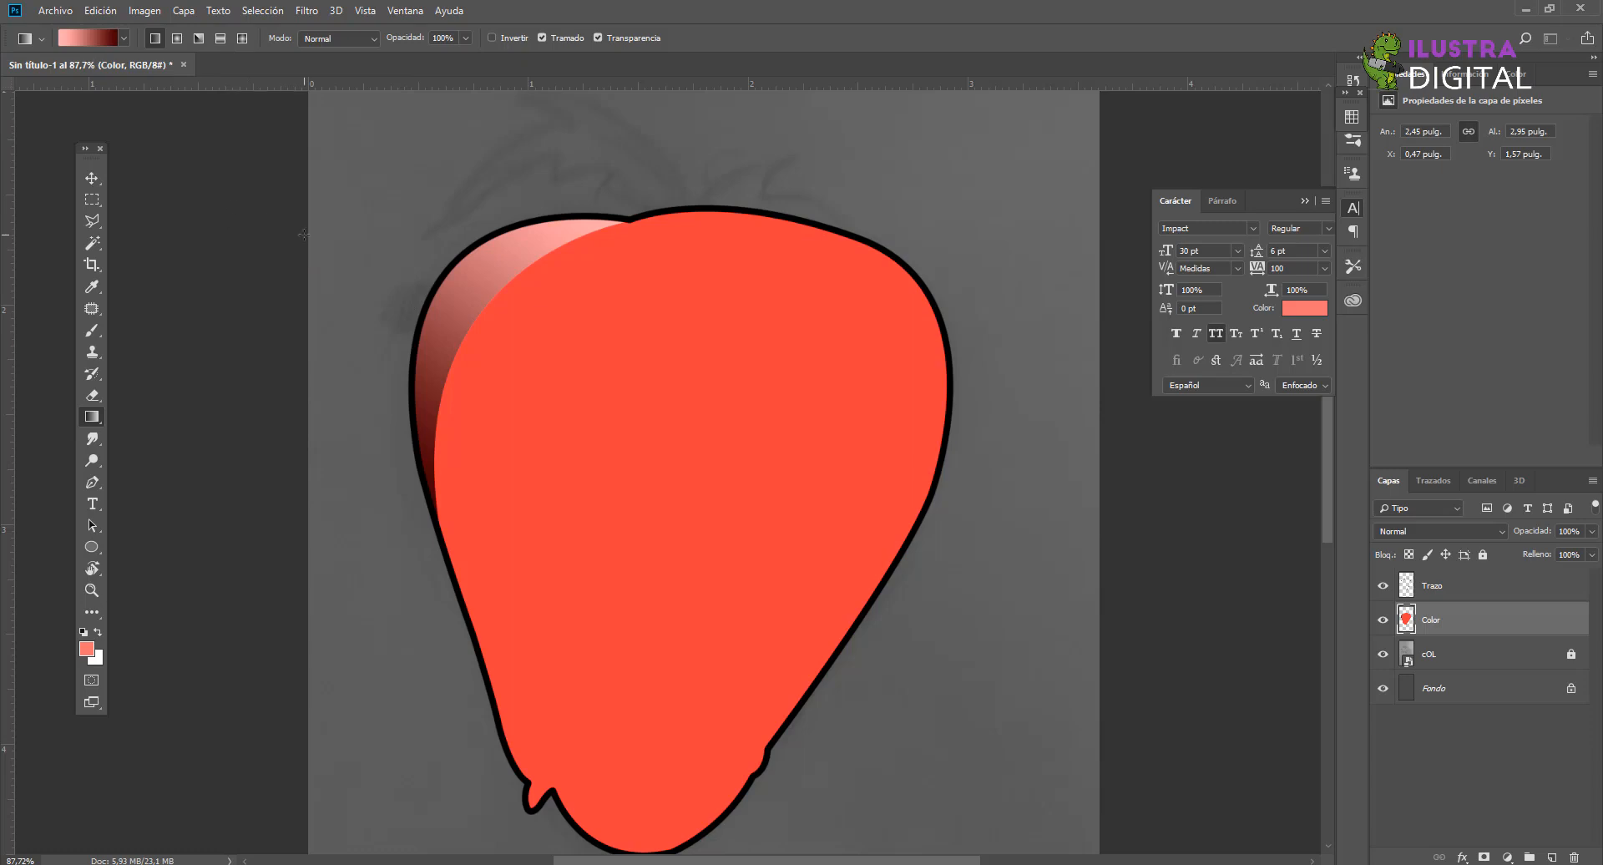
Step: Undo the gradient fill in the highlight, back to the flat light red
key("ctrl+alt+z")
key("ctrl+alt+z")
key("ctrl+alt+z")
key("ctrl+alt+z")
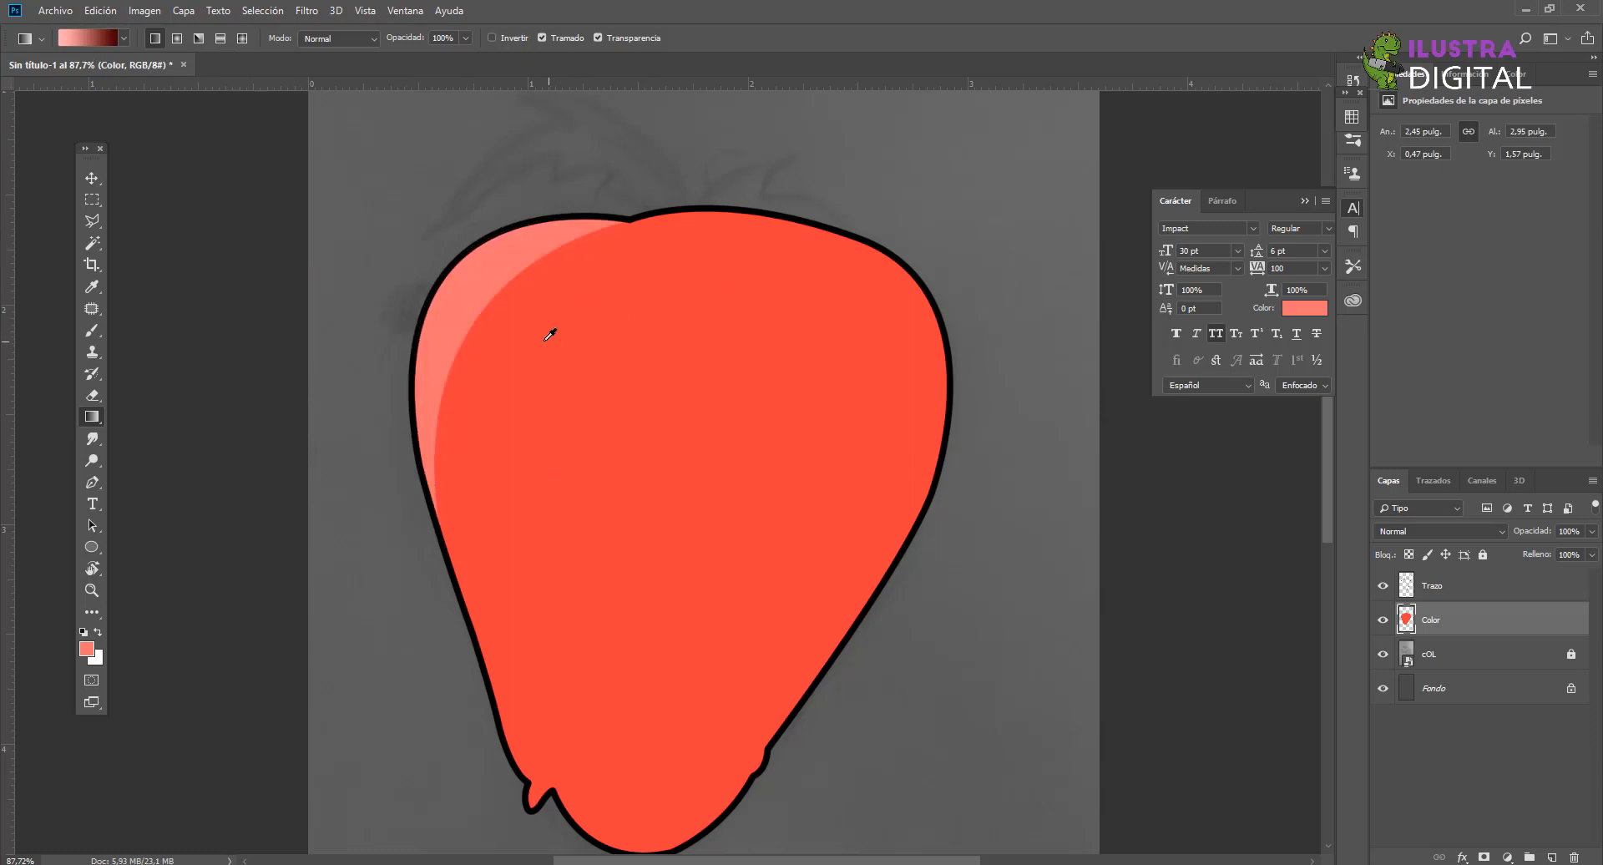
Step: Choose the Pen tool and lower the Color layer's opacity to 50% so the sketch shows through
scroll(549, 334, "down", 2)
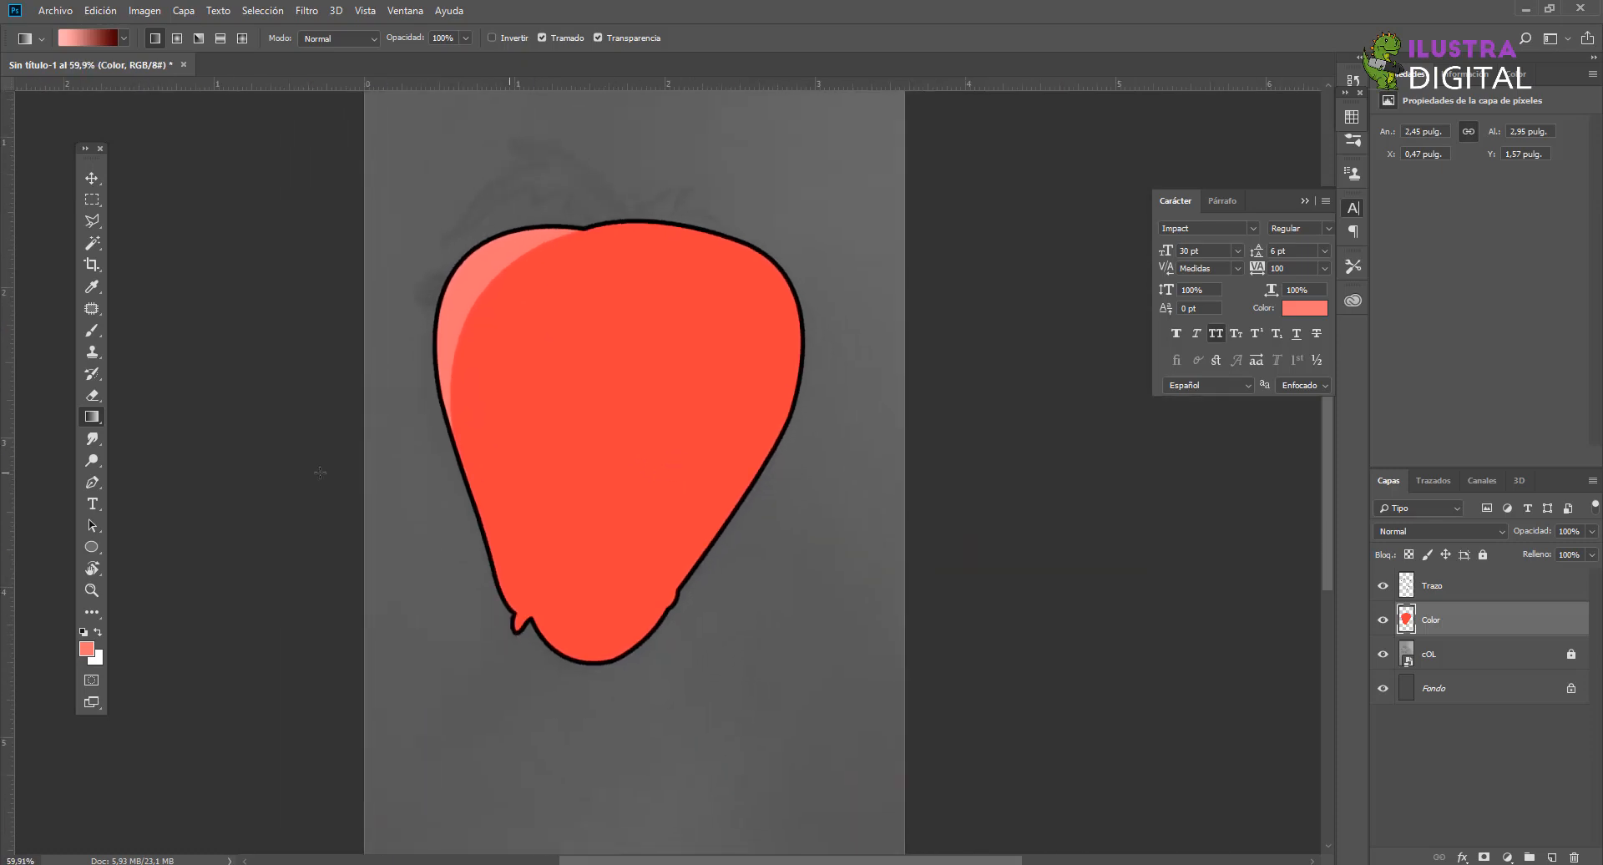
scroll(719, 632, "down", 1)
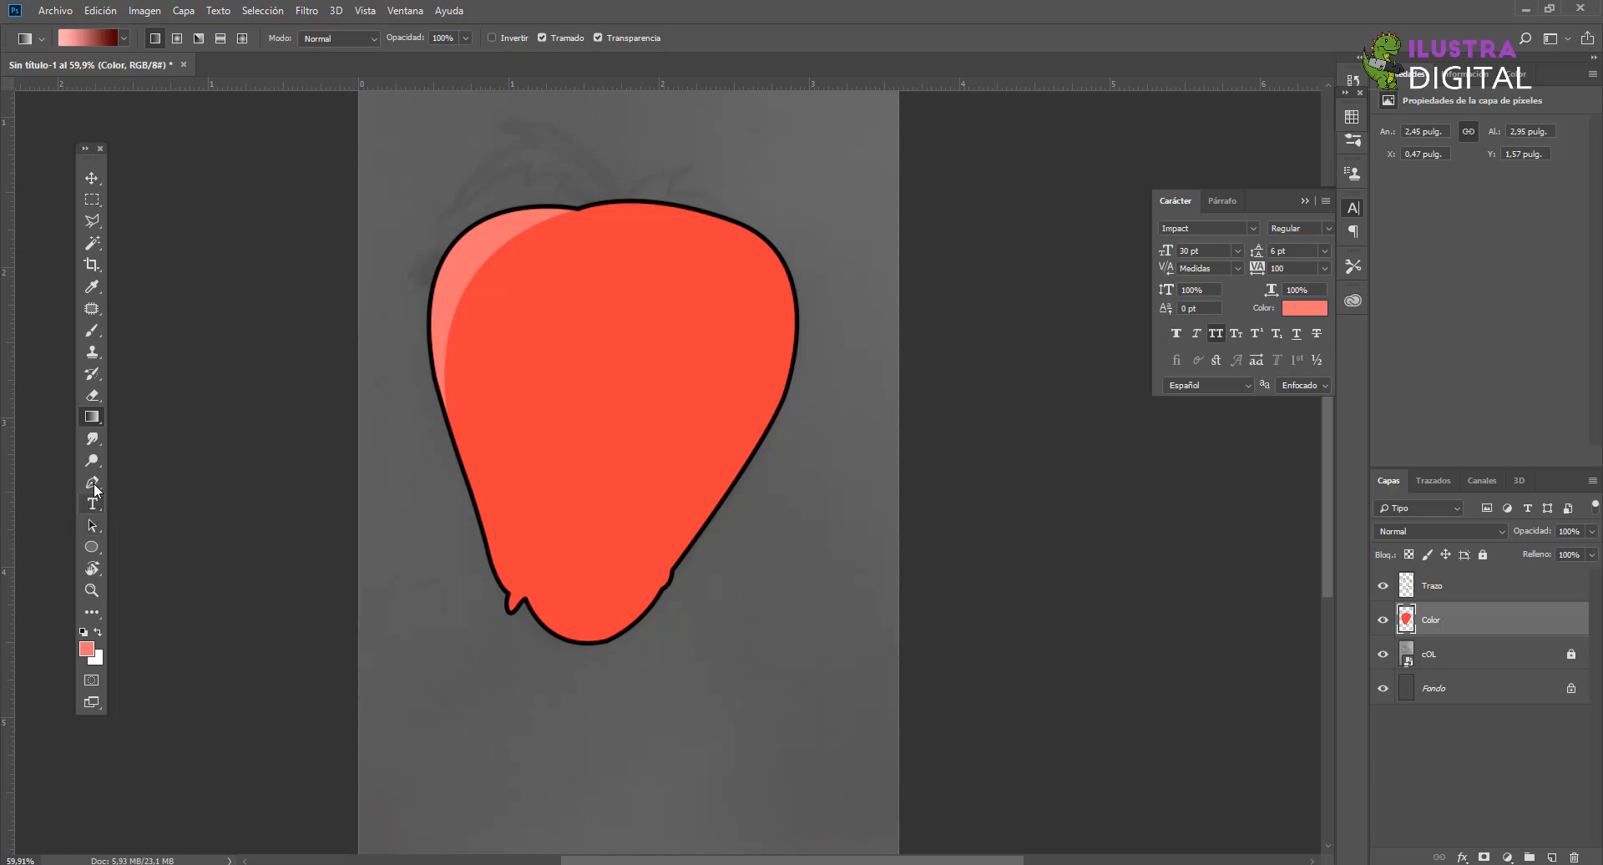
left_click(92, 483)
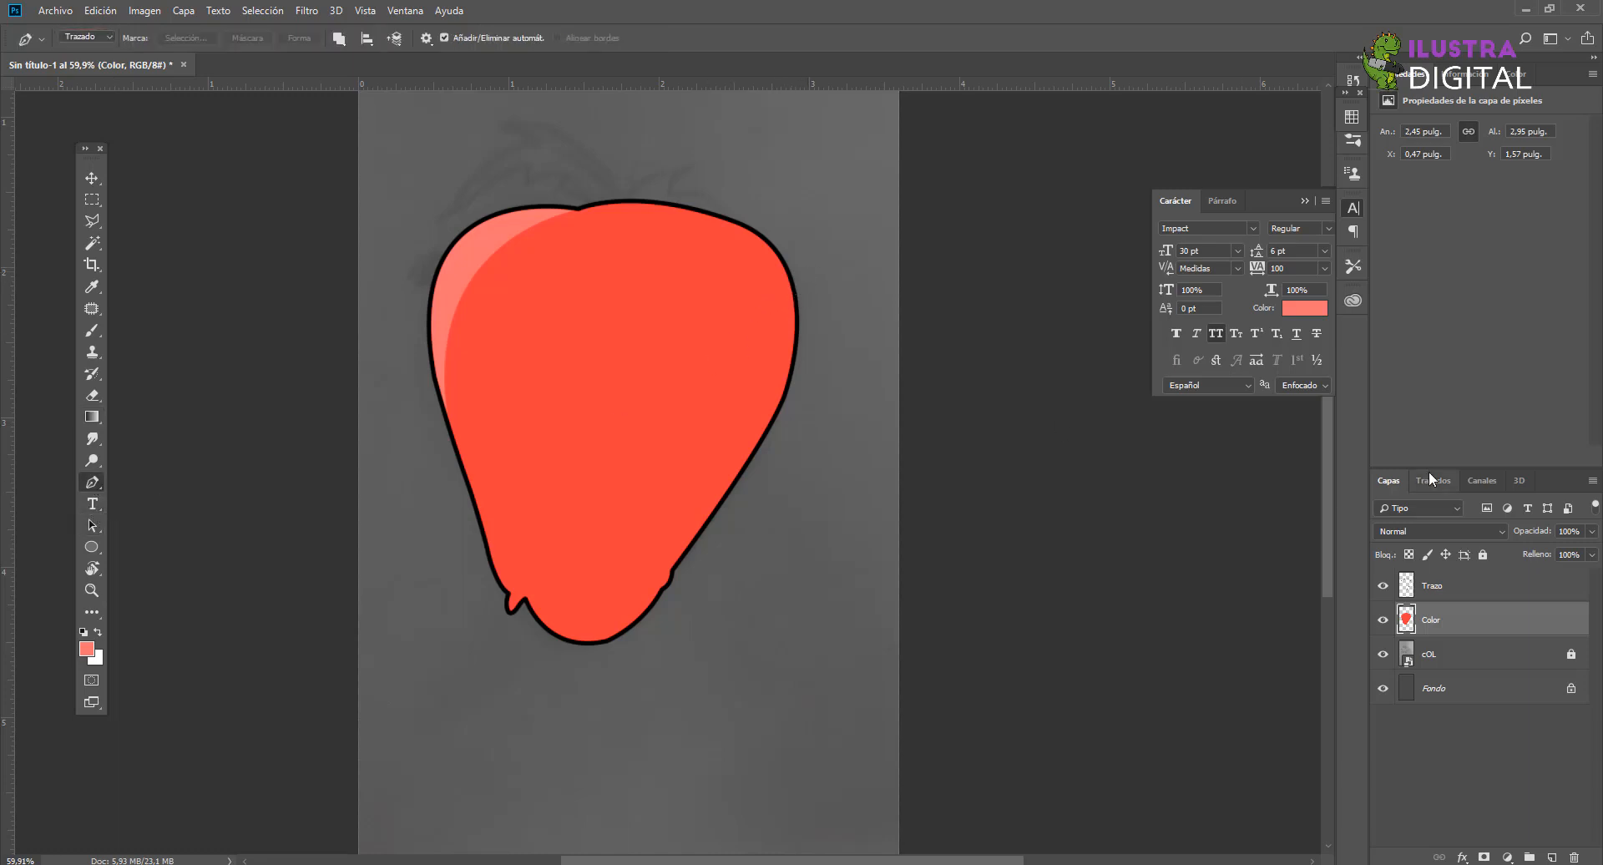
left_click_drag(1528, 542, 1490, 543)
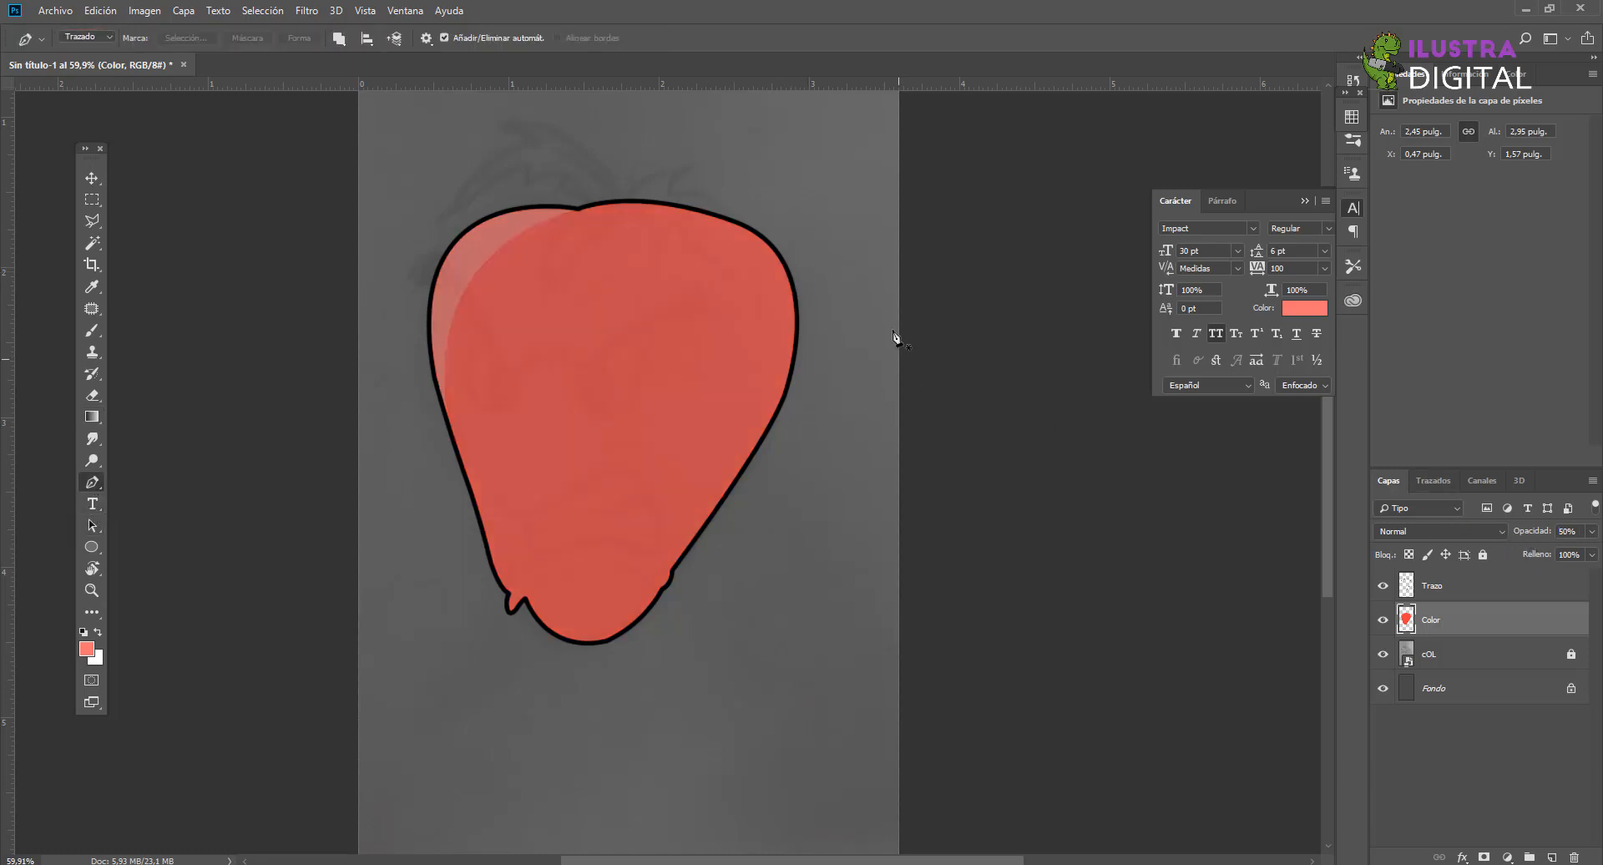
Step: Start a shadow path on the shape's right edge and curve it down inside the shape to its bottom tip
left_click(795, 302)
left_click_drag(583, 640, 544, 643)
left_click(584, 641, "alt")
Step: Continue the shadow path from the bottom tip along the lower right outline and around the small bump
scroll(663, 600, "up", 5)
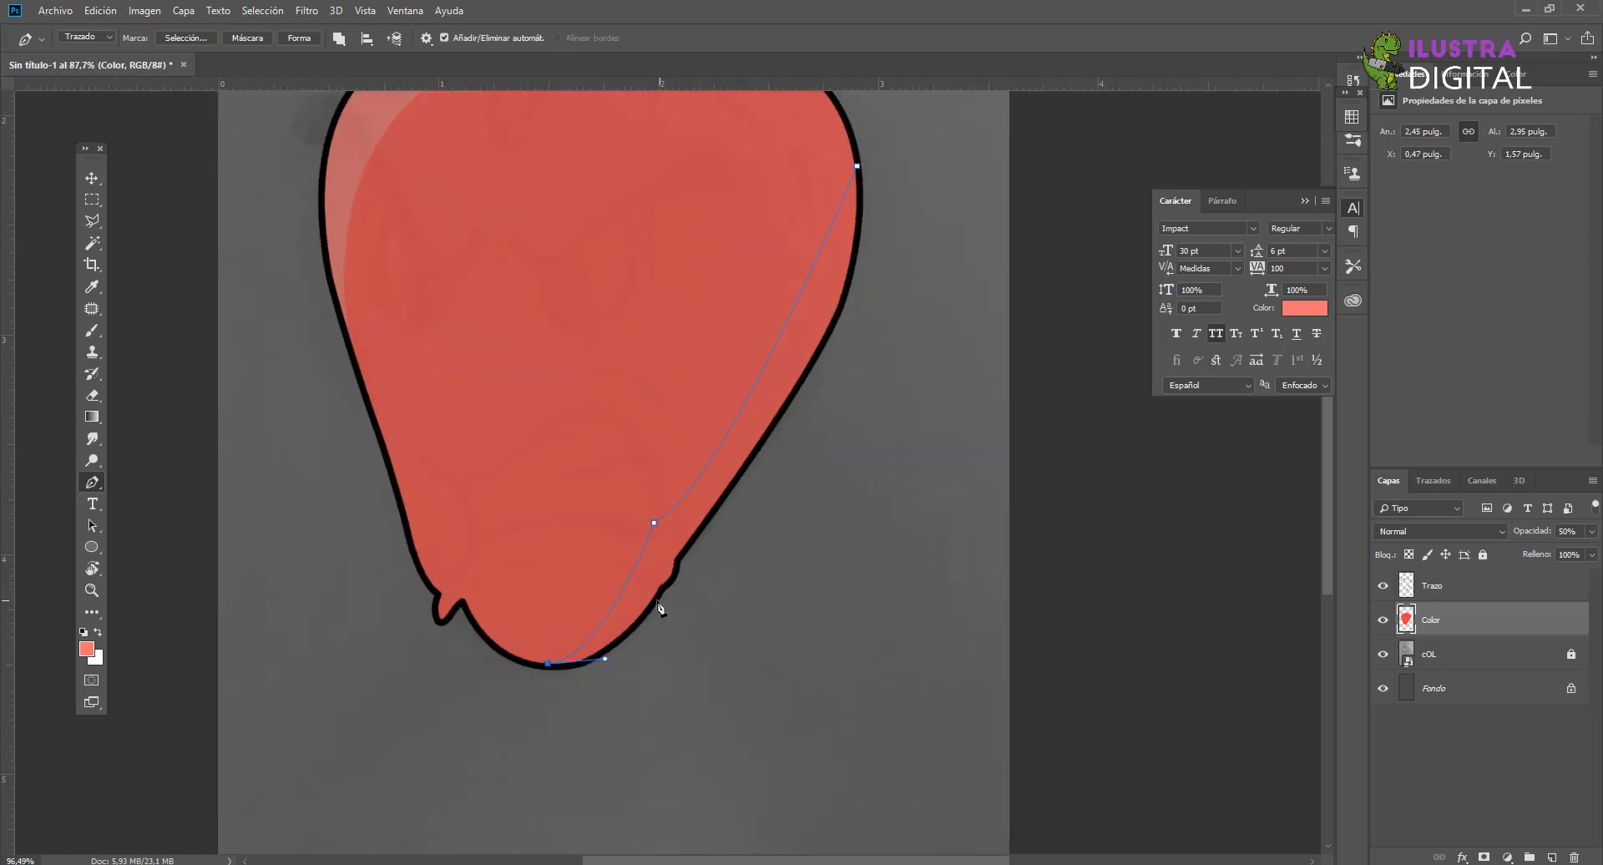
left_click_drag(661, 589, 762, 443)
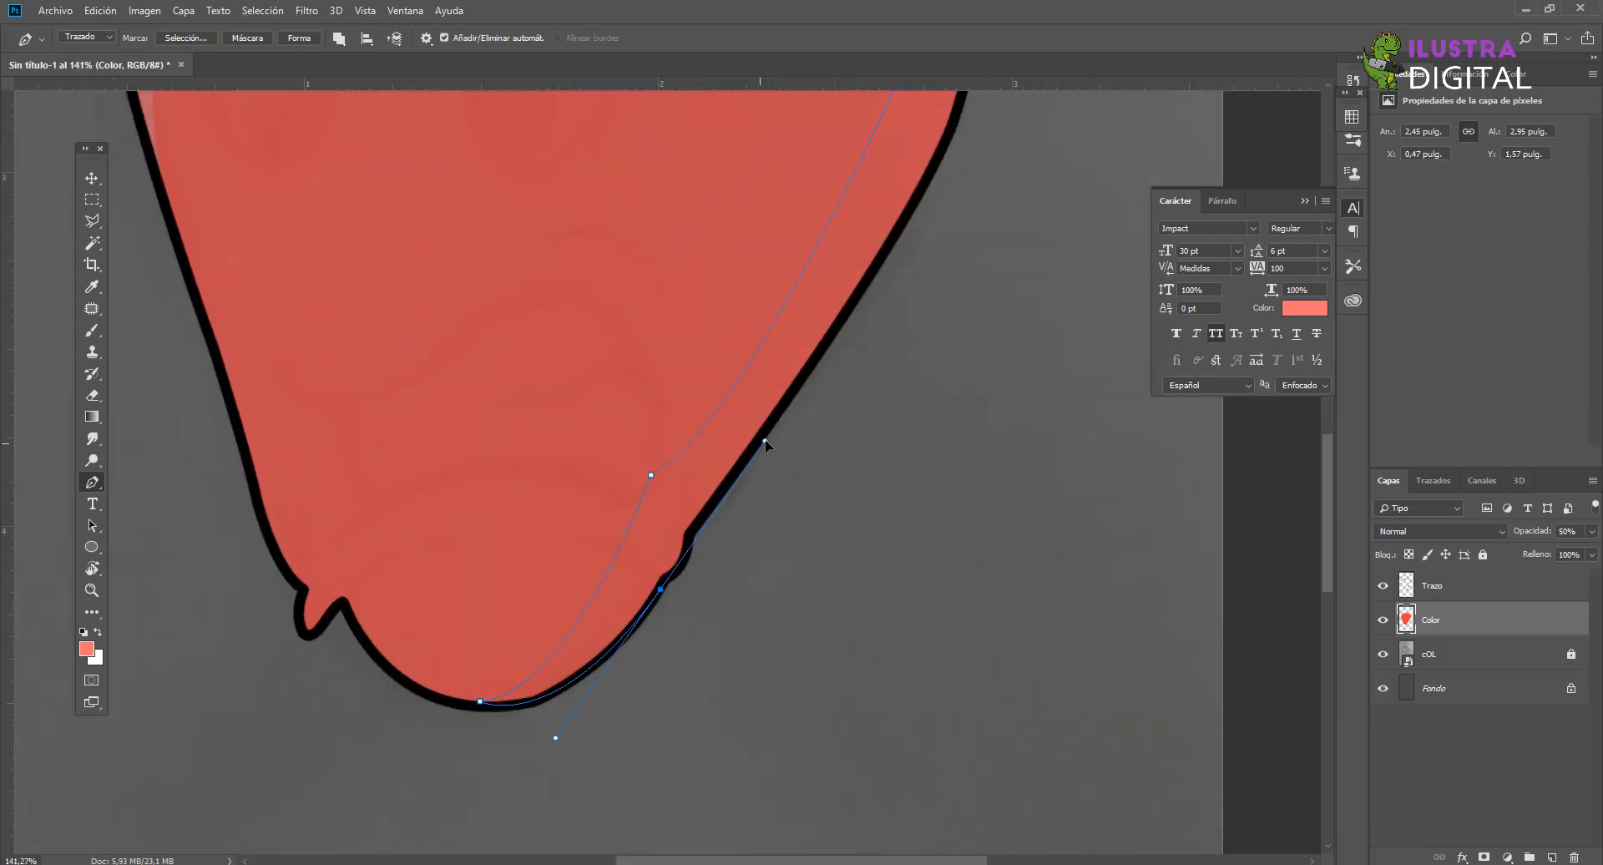
left_click(661, 588, "alt")
left_click_drag(686, 536, 688, 507)
left_click(687, 535, "alt")
left_click_drag(790, 440, 740, 522)
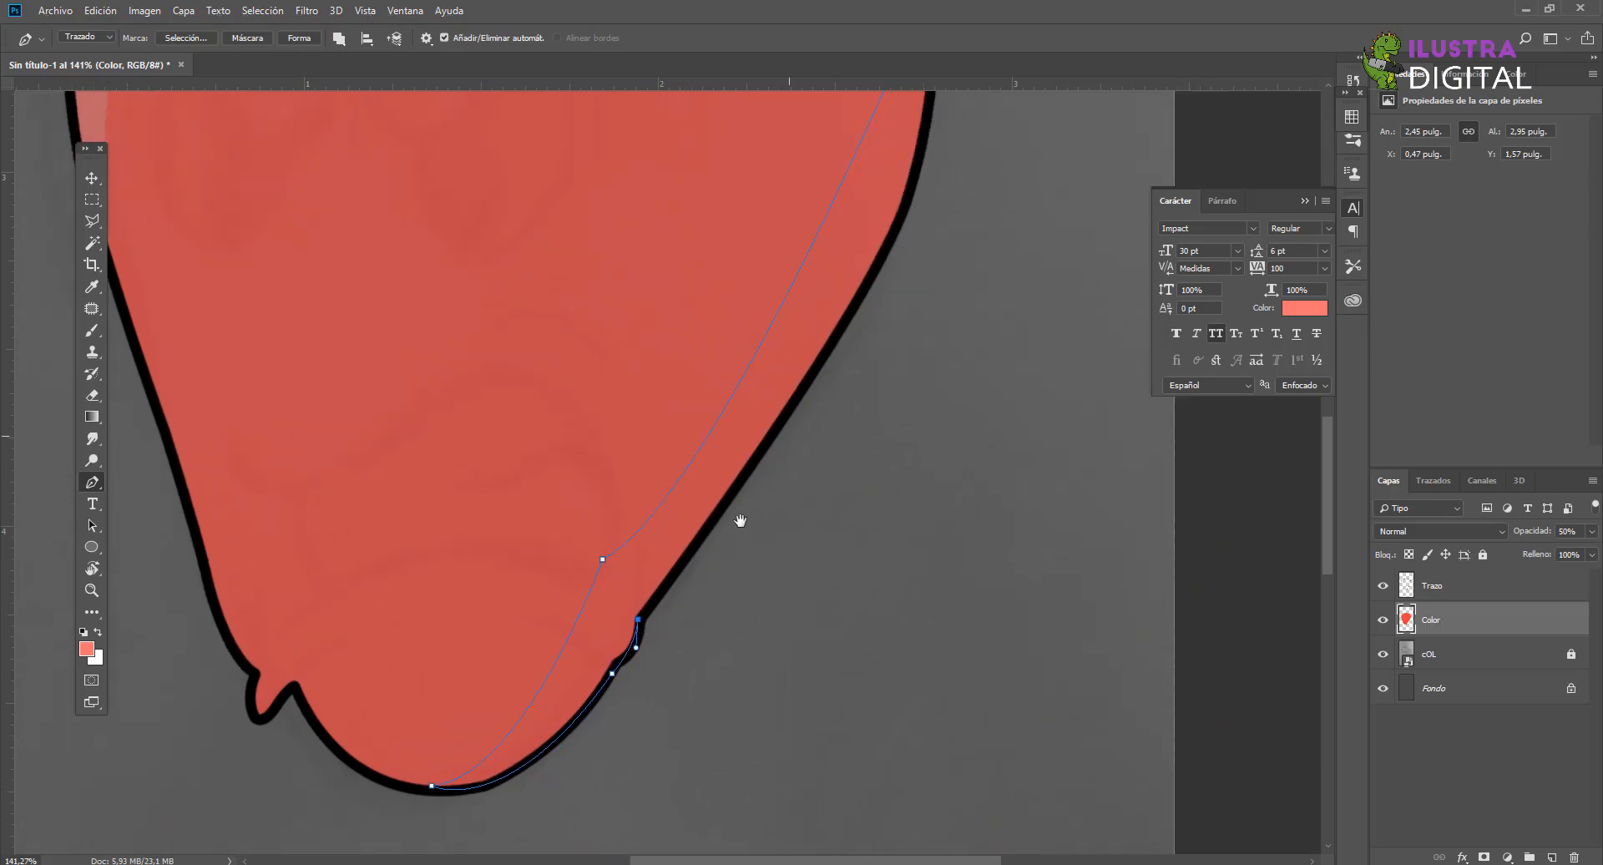
Step: Run the shadow path up the right outline and close it with a curve at its starting point on the Color layer
scroll(790, 467, "down", 3)
left_click_drag(787, 375, 747, 525)
left_click_drag(854, 276, 804, 99)
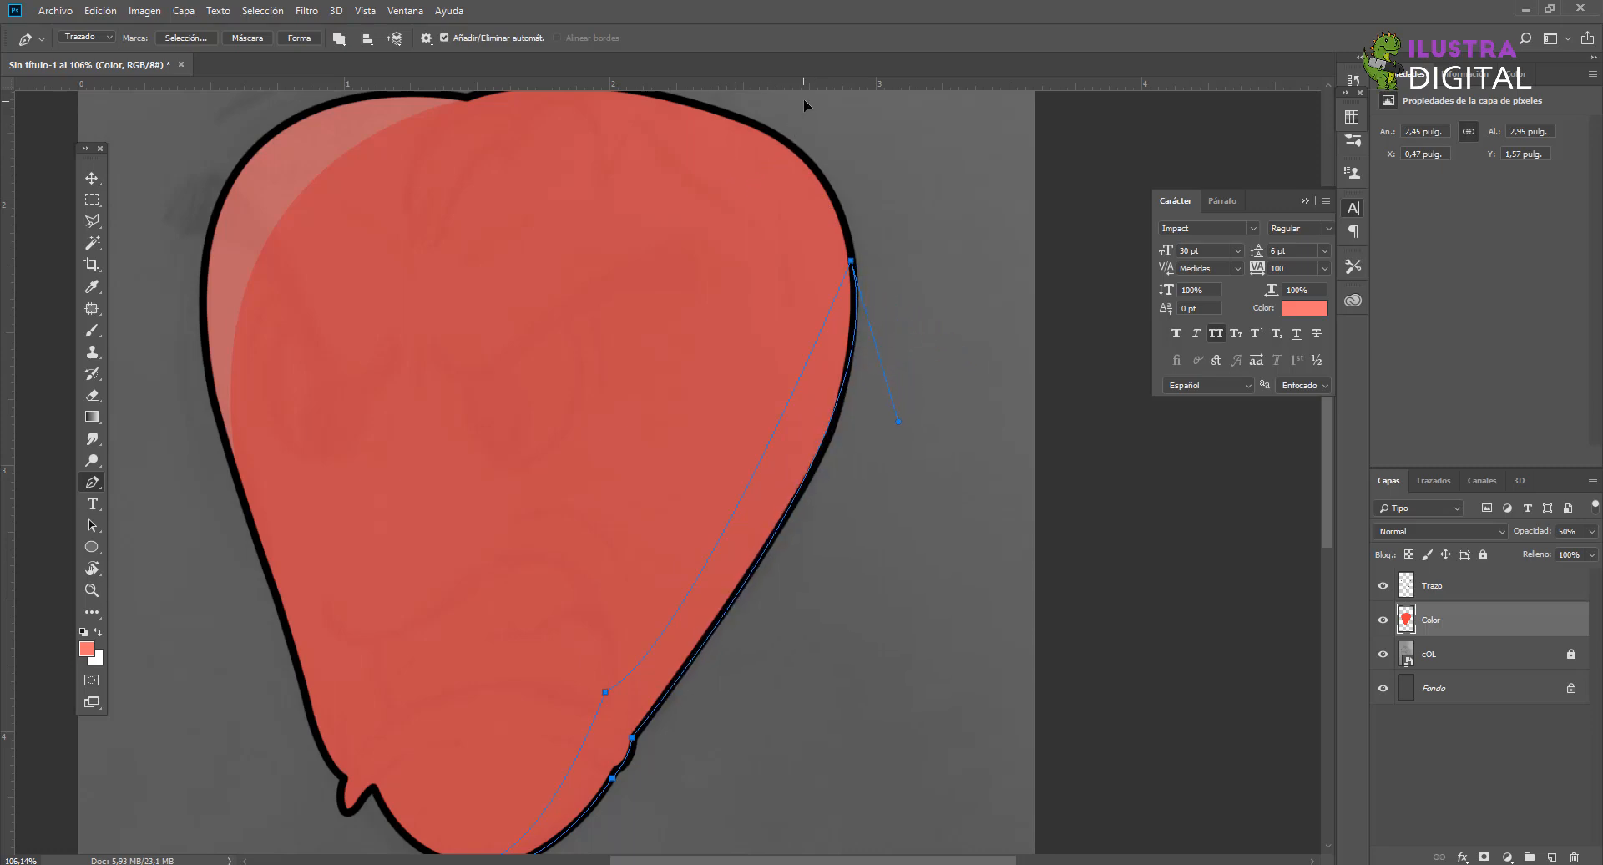
left_click(1432, 587)
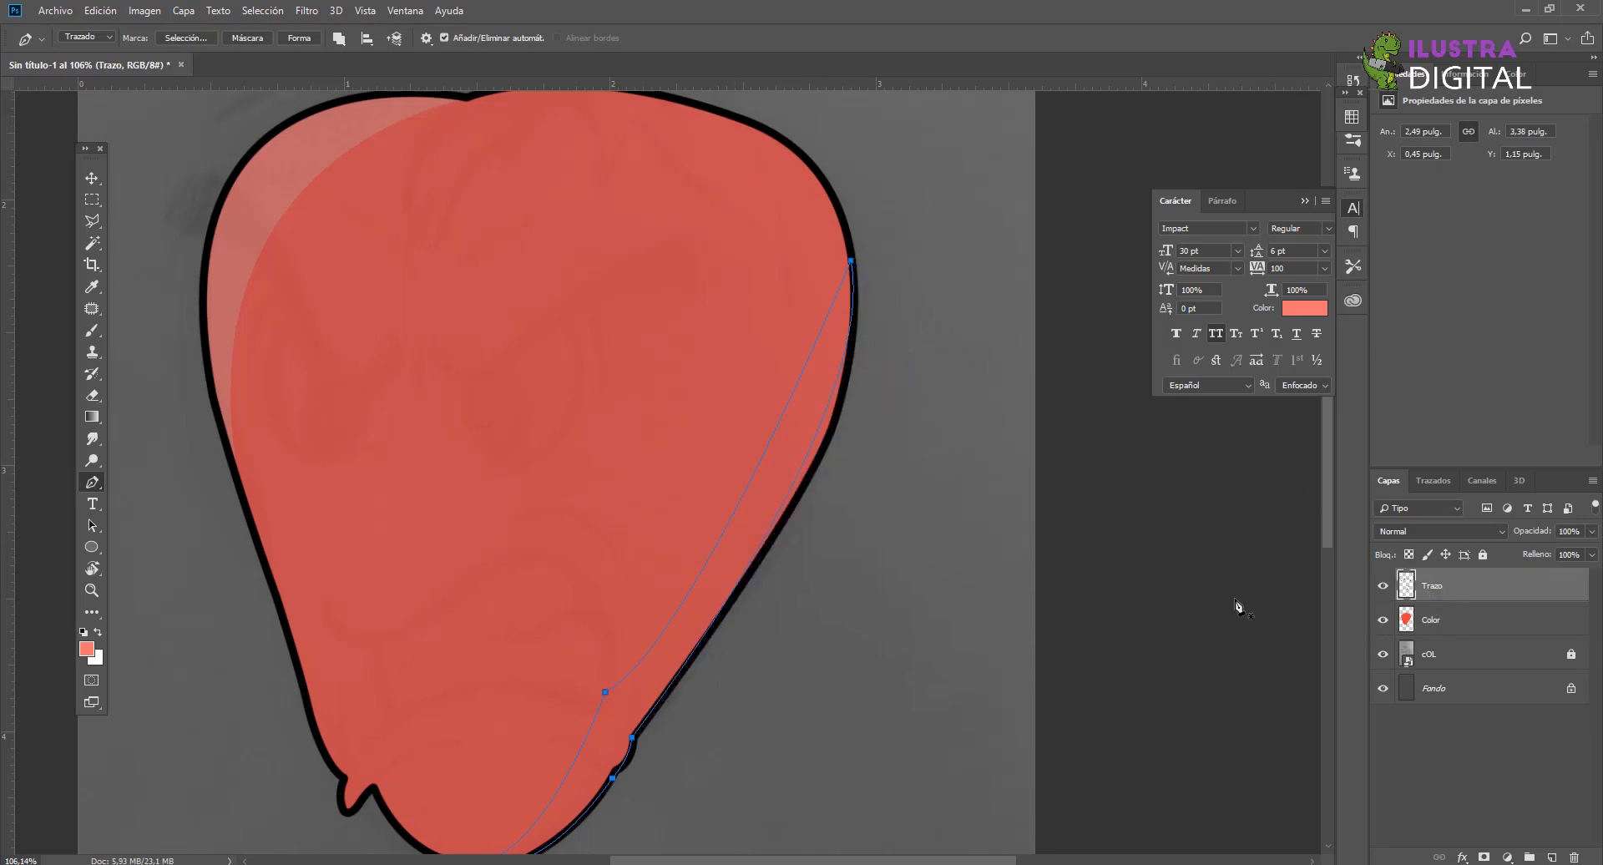
key("alt+bracketleft")
scroll(870, 341, "down", 1)
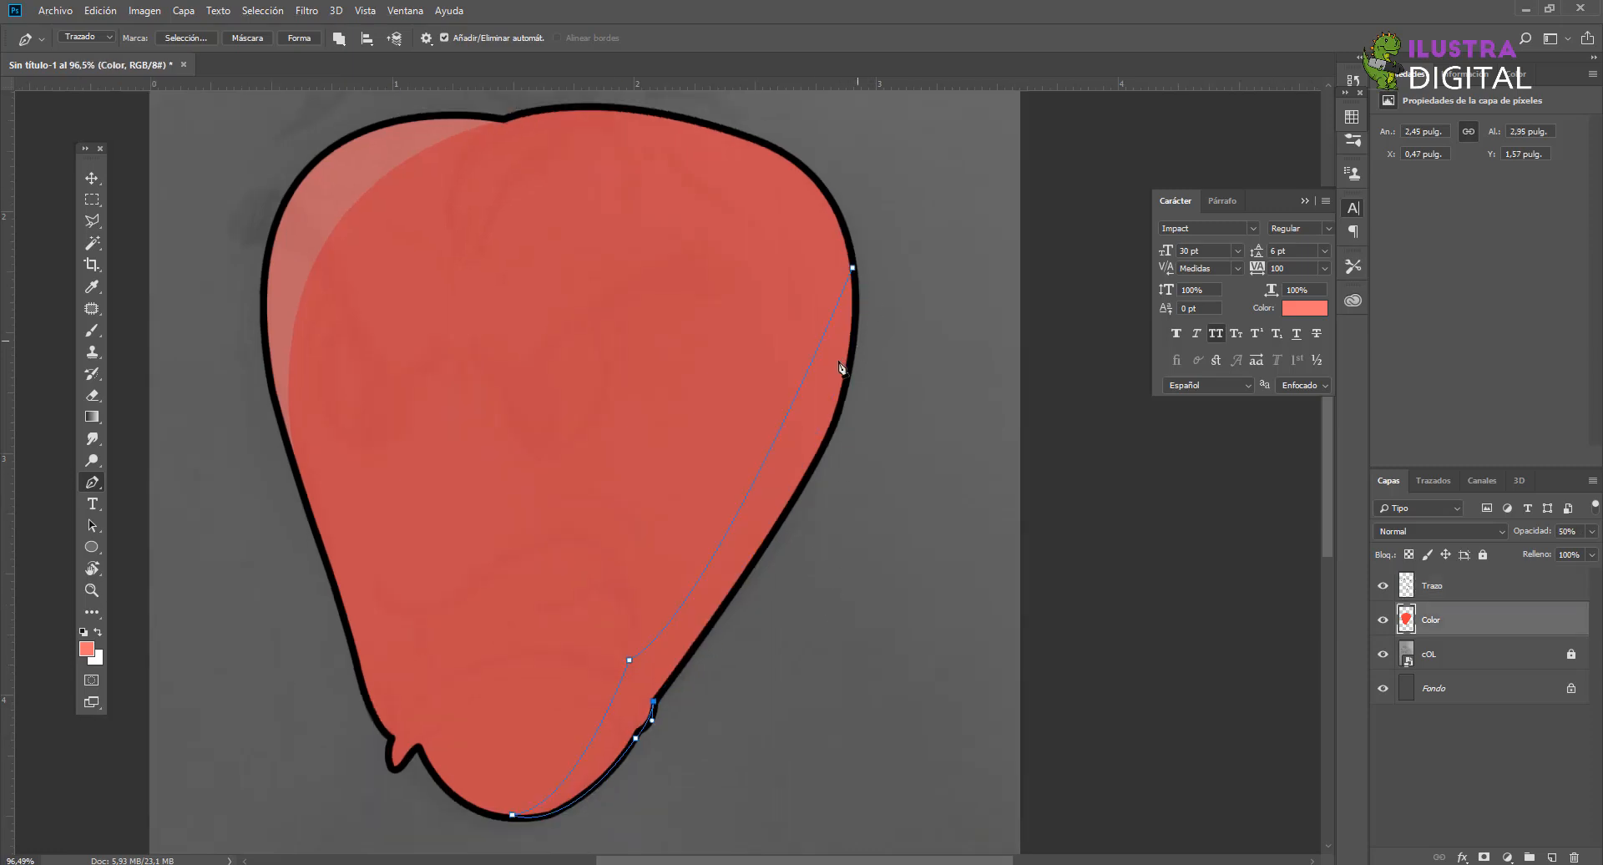
left_click_drag(852, 268, 813, 123)
Step: Turn the closed shadow path into a new anti-aliased selection with a feather radius of 0 pixels
right_click(782, 503)
left_click(822, 564)
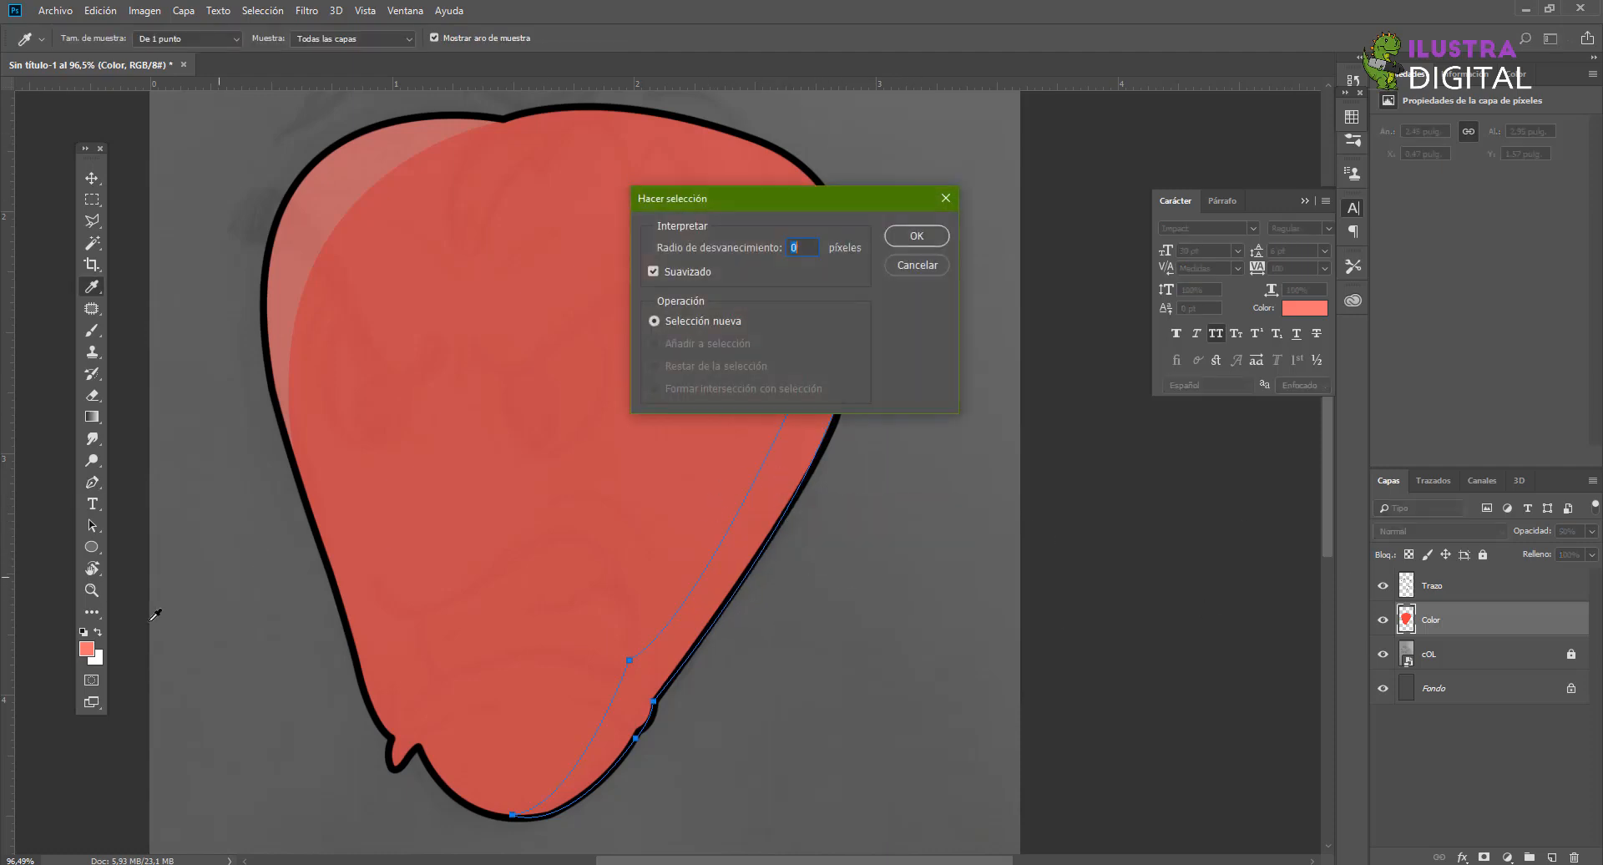
left_click(913, 242)
Step: Set the foreground colour to a dark red
left_click(86, 648)
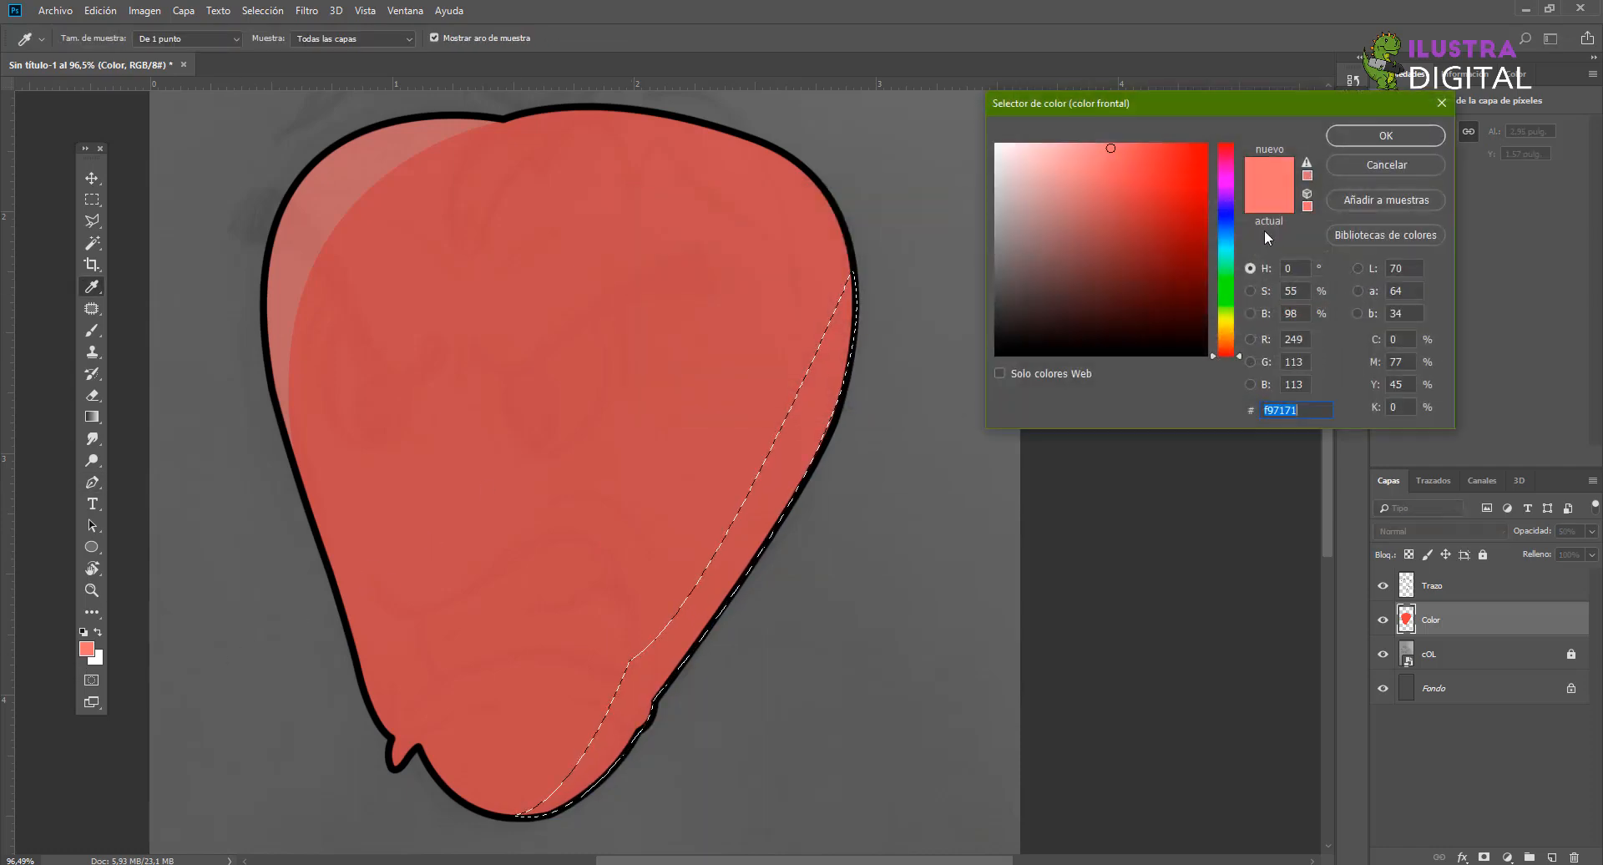
left_click(1204, 264)
left_click(1365, 142)
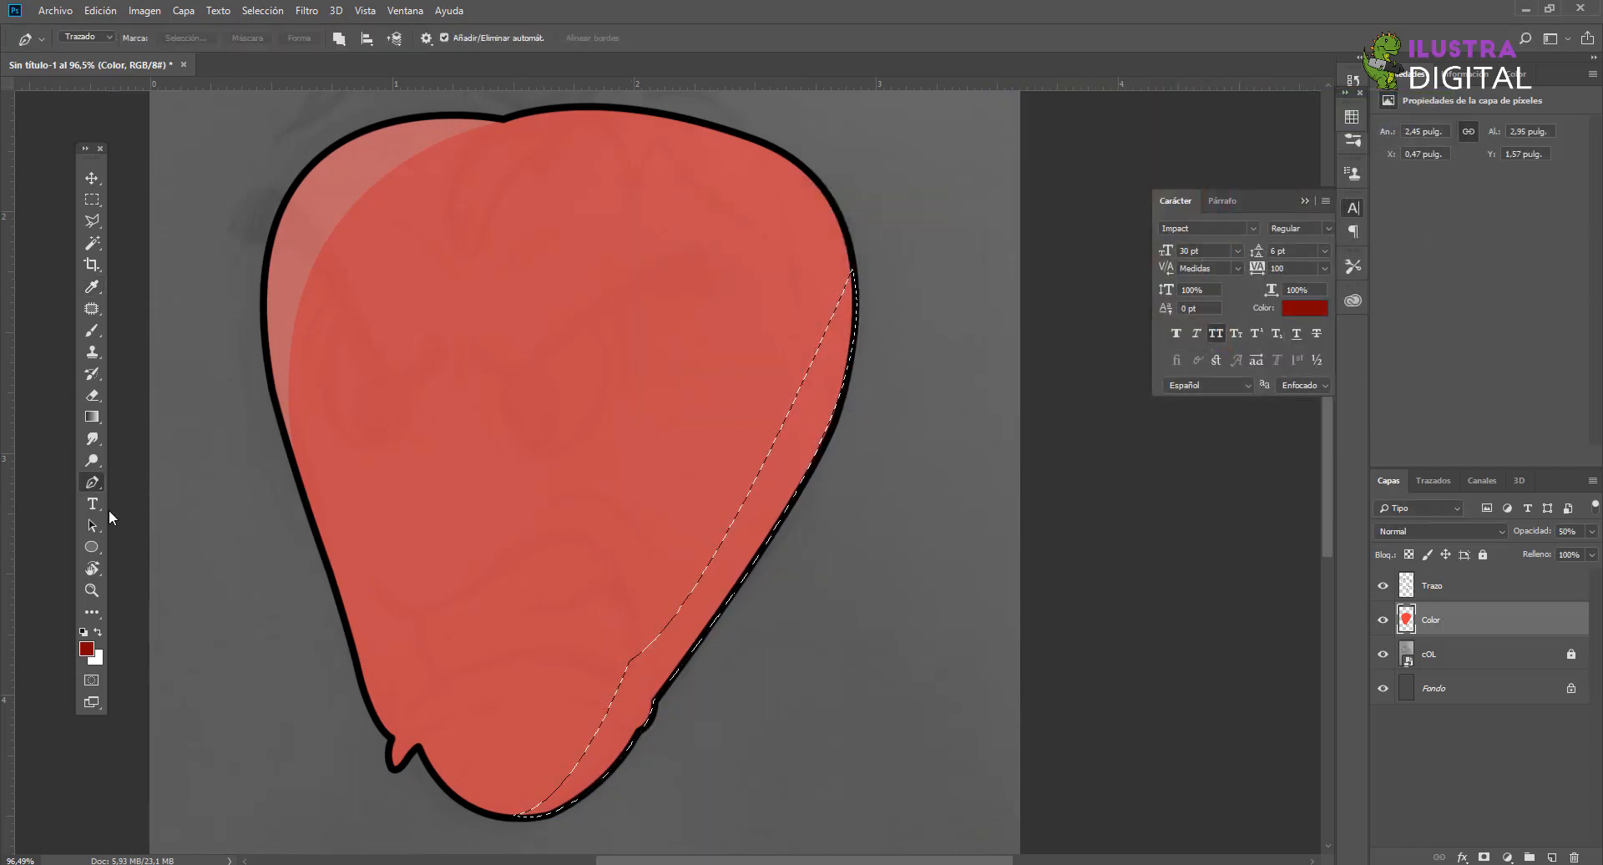
Step: Fill the selected shadow area with the dark red using the Paint Bucket, and deselect
left_click(94, 421)
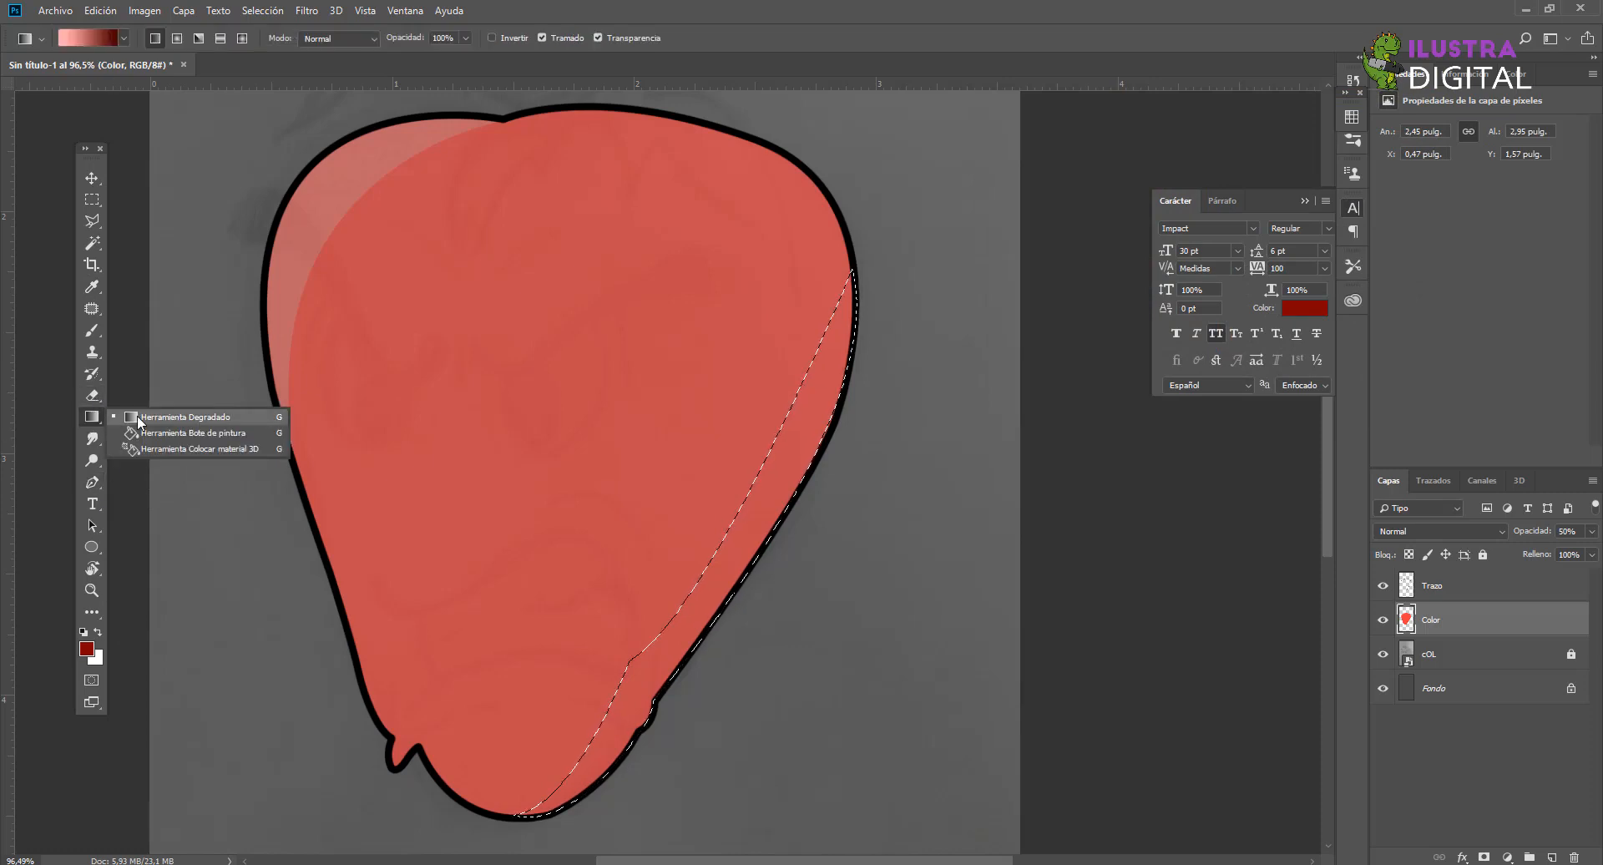
left_click(134, 418)
left_click(96, 423)
left_click(130, 433)
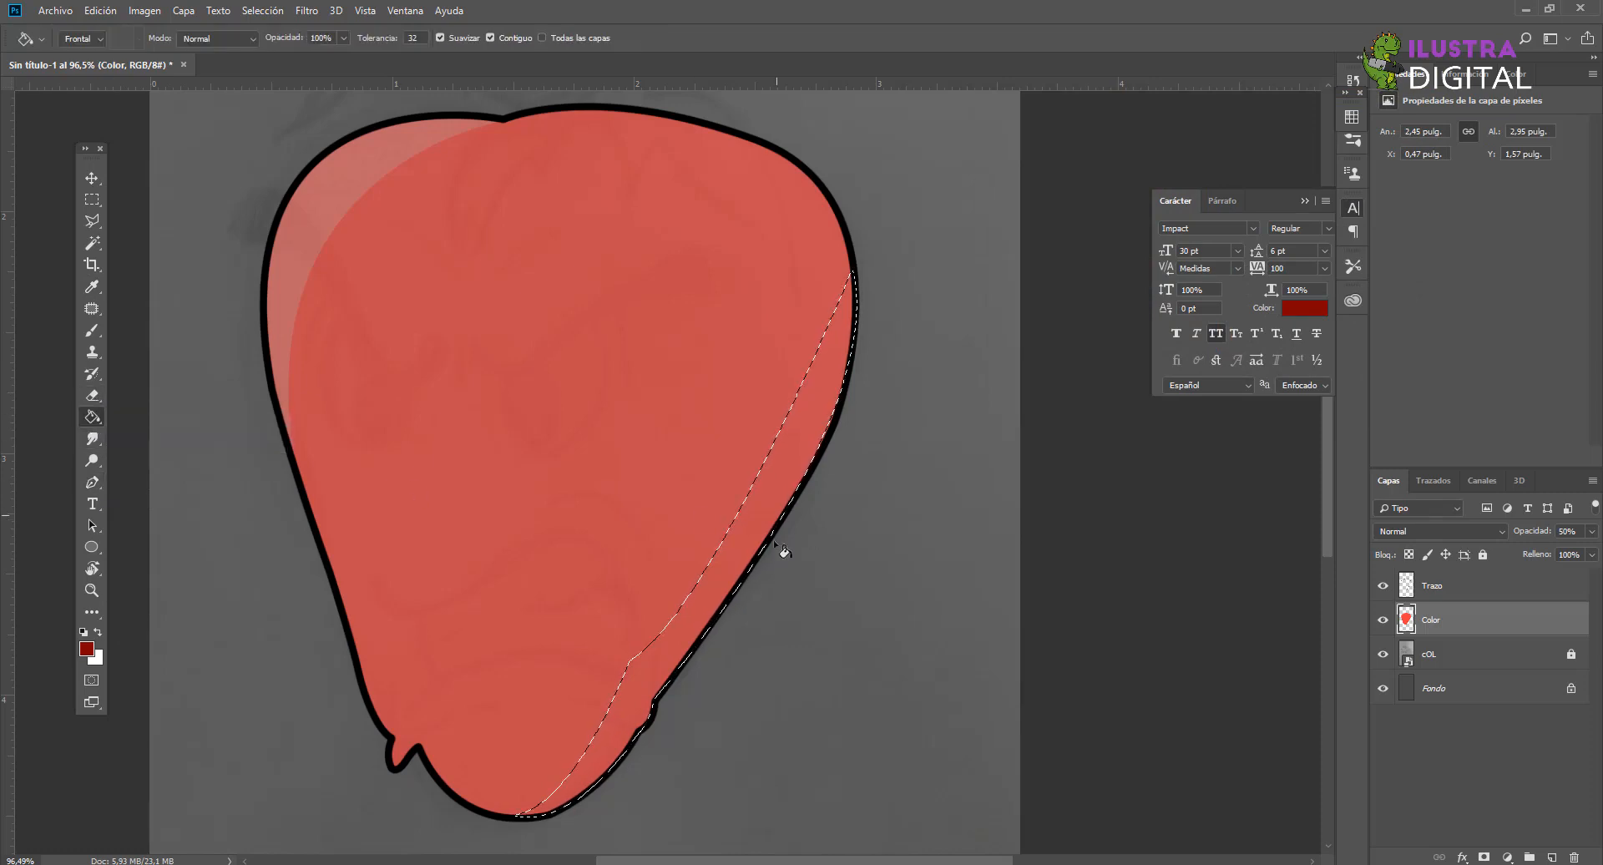
left_click(723, 548)
key("ctrl+d")
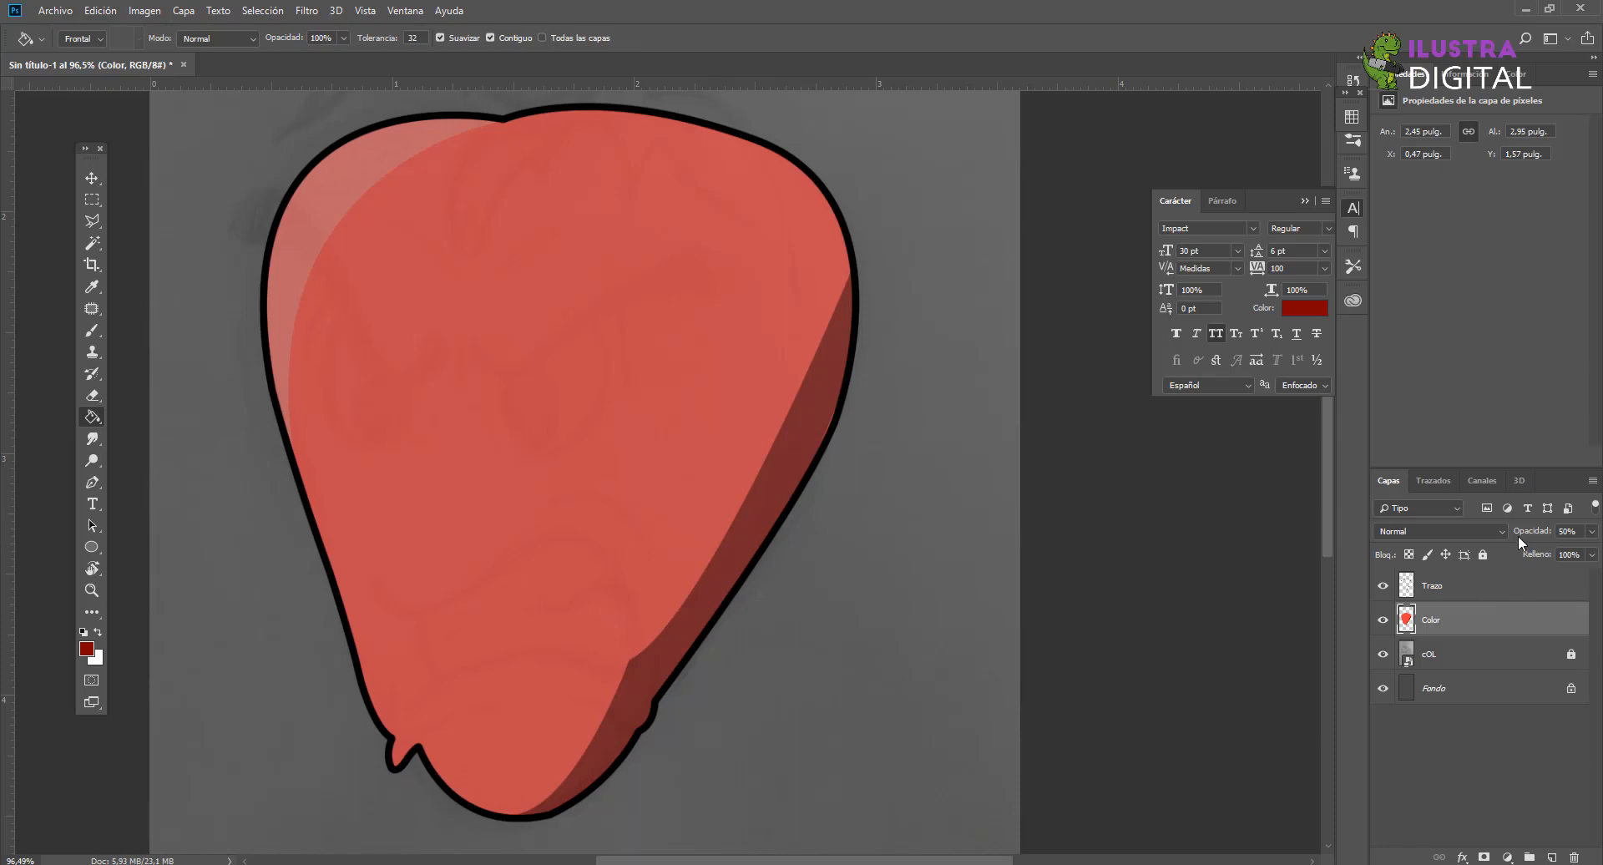
Step: Raise the Color layer's opacity to 95%
left_click_drag(1518, 535, 1556, 535)
scroll(814, 606, "down", 3)
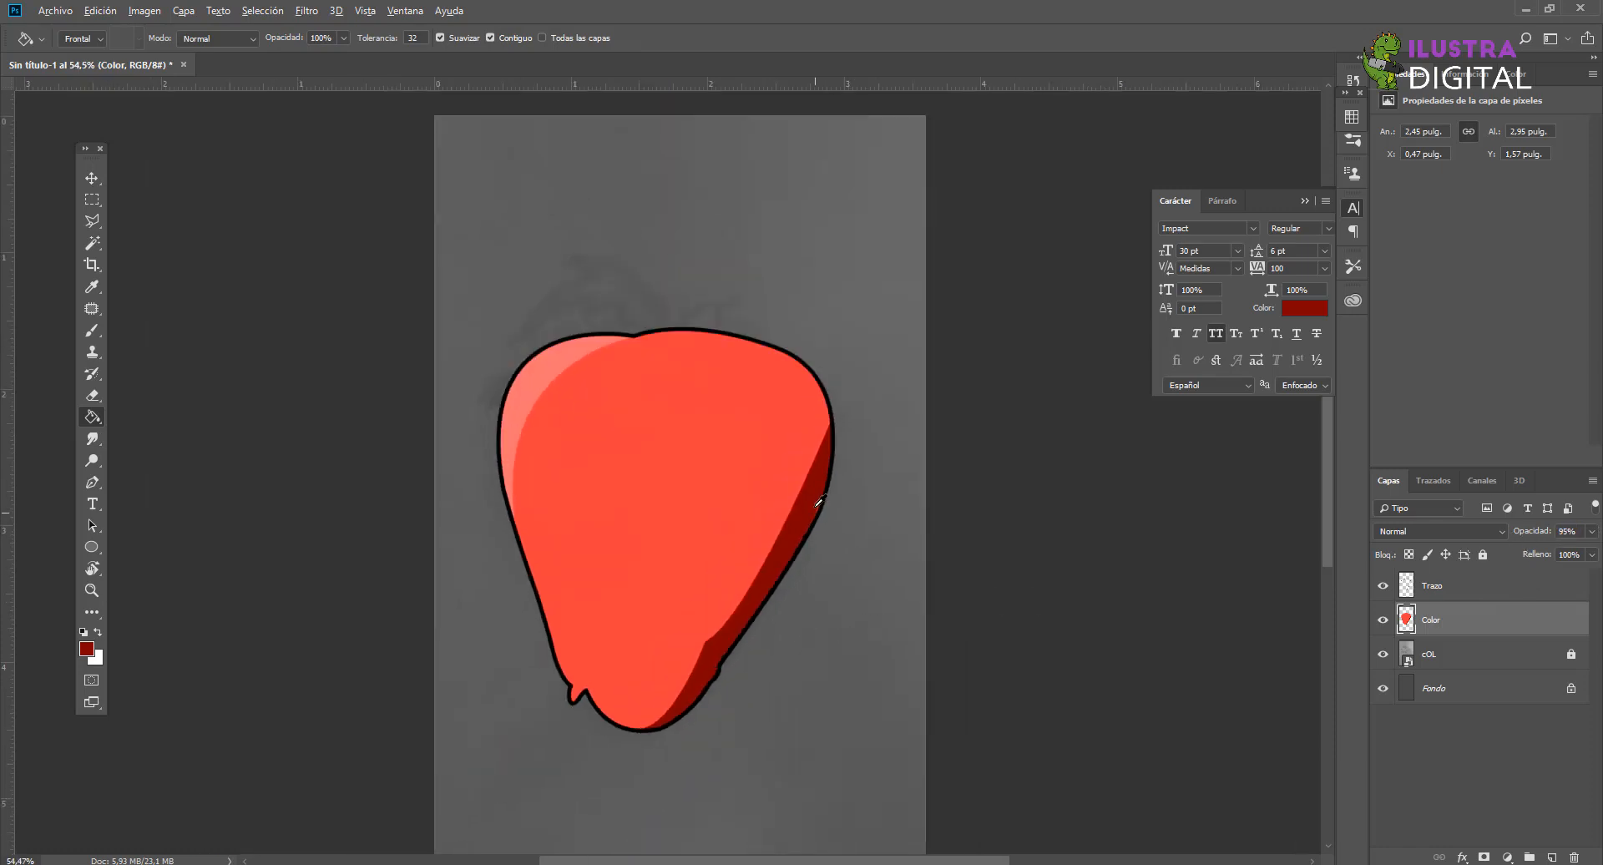
scroll(818, 501, "up", 3)
scroll(923, 501, "down", 1)
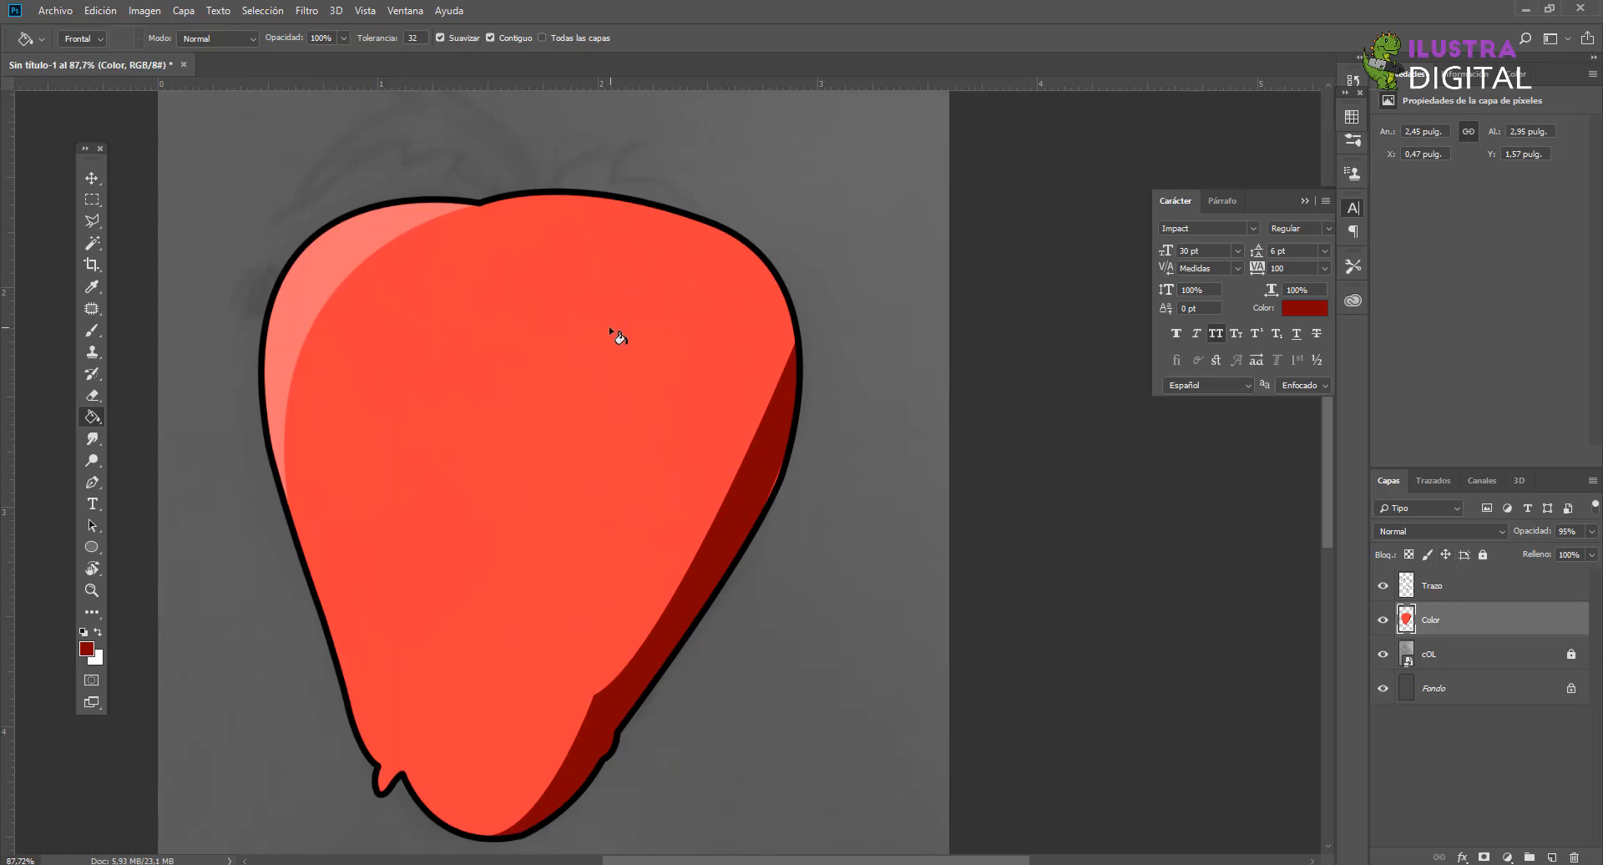
Step: Hide the Trazo outline layer, check the fill's edges around the shape, and show the layer again
left_click(1384, 586)
scroll(655, 679, "up", 5)
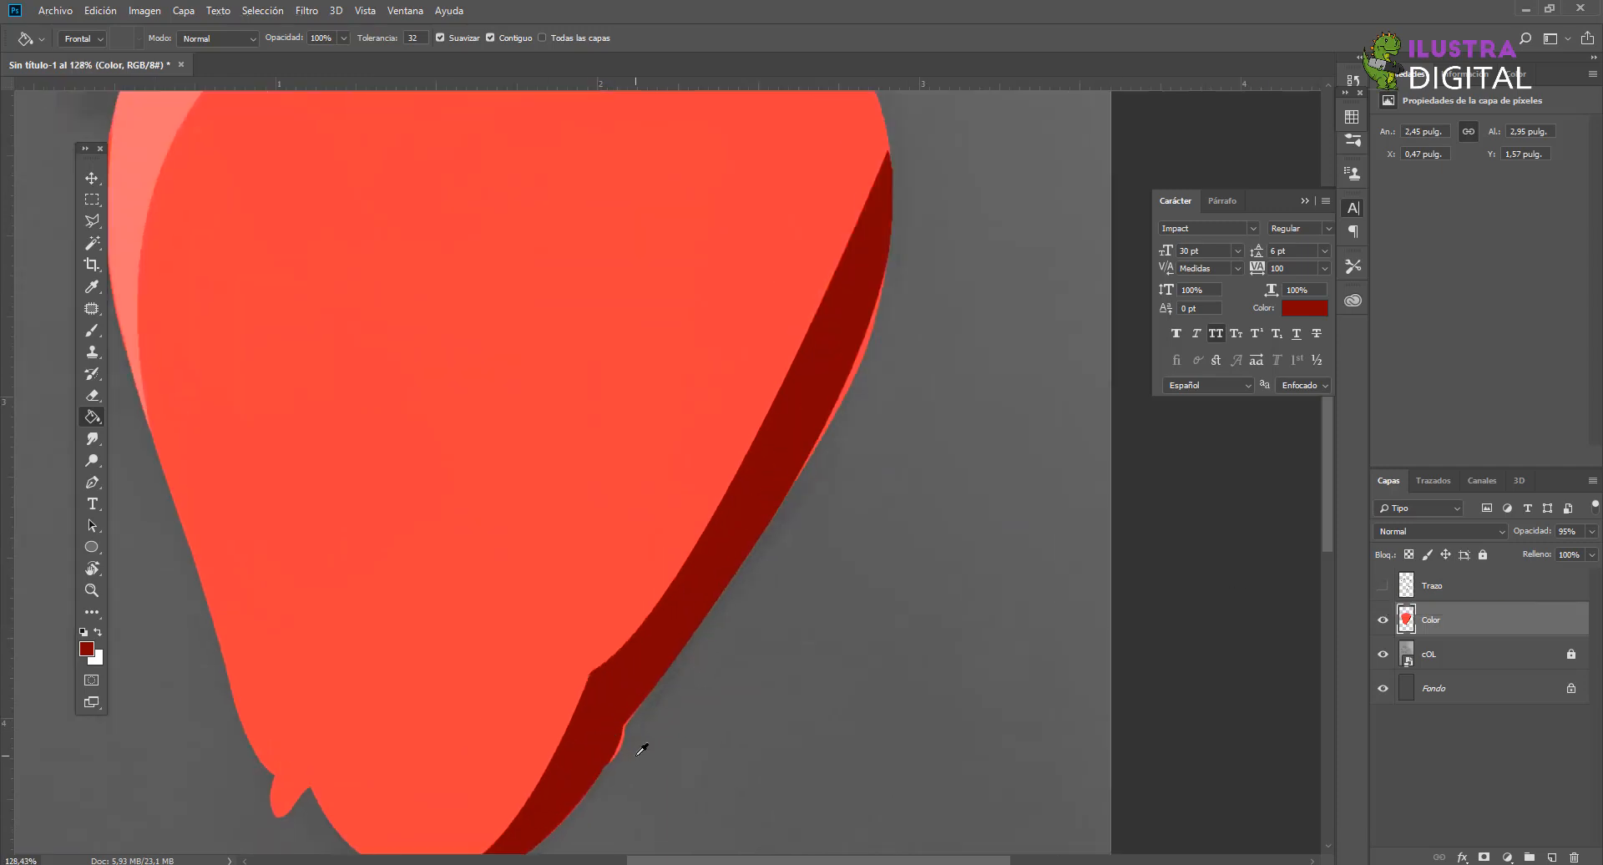
left_click_drag(486, 139, 589, 543)
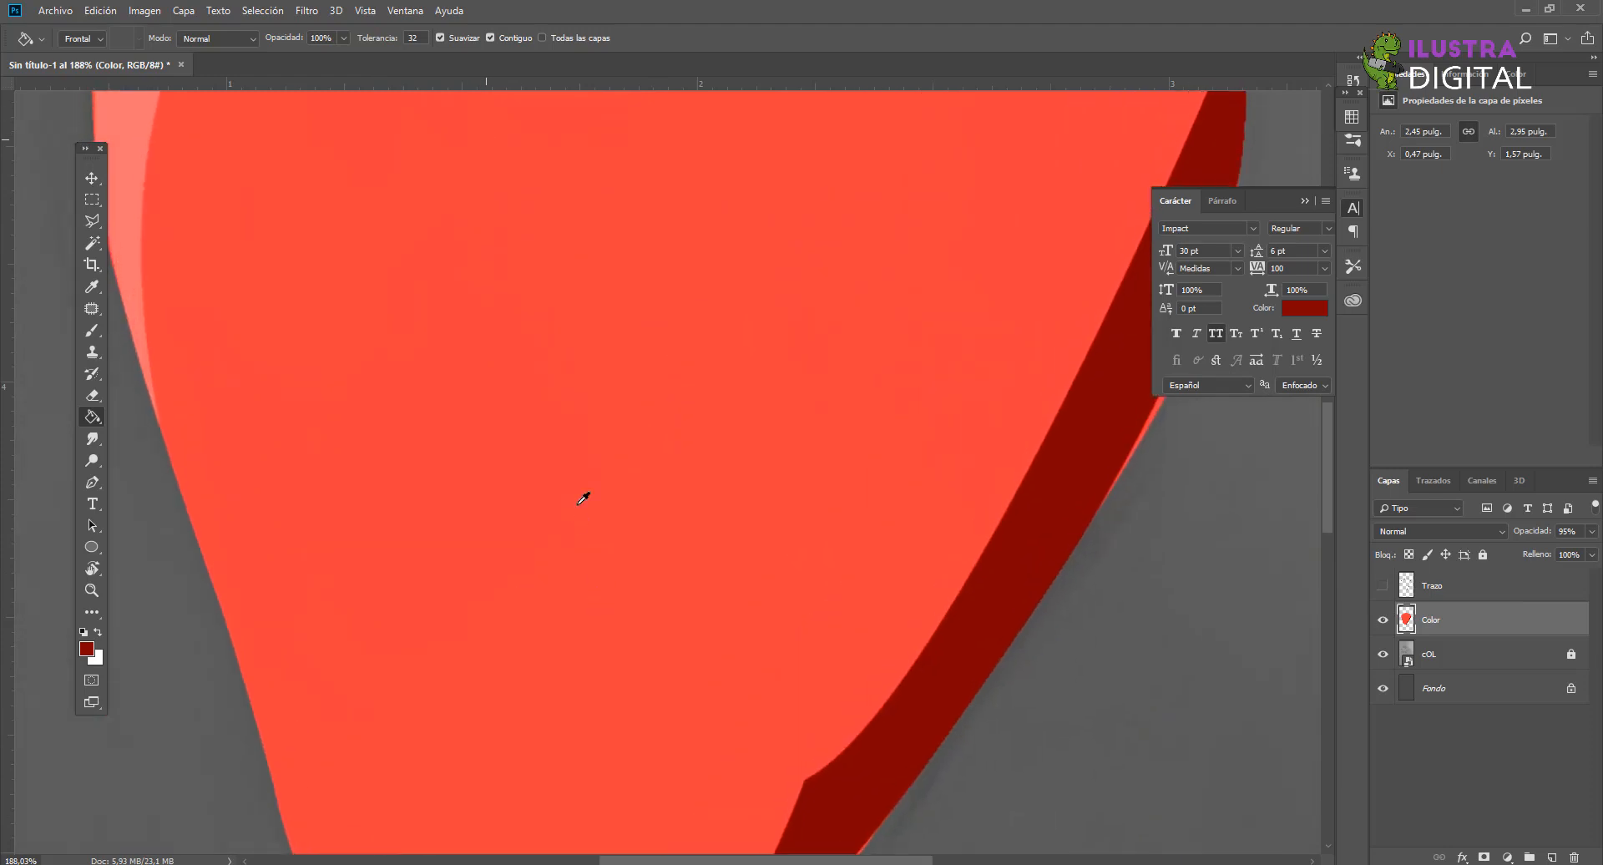
scroll(468, 334, "down", 4)
left_click_drag(450, 309, 490, 501)
scroll(242, 309, "up", 9)
scroll(280, 361, "down", 7)
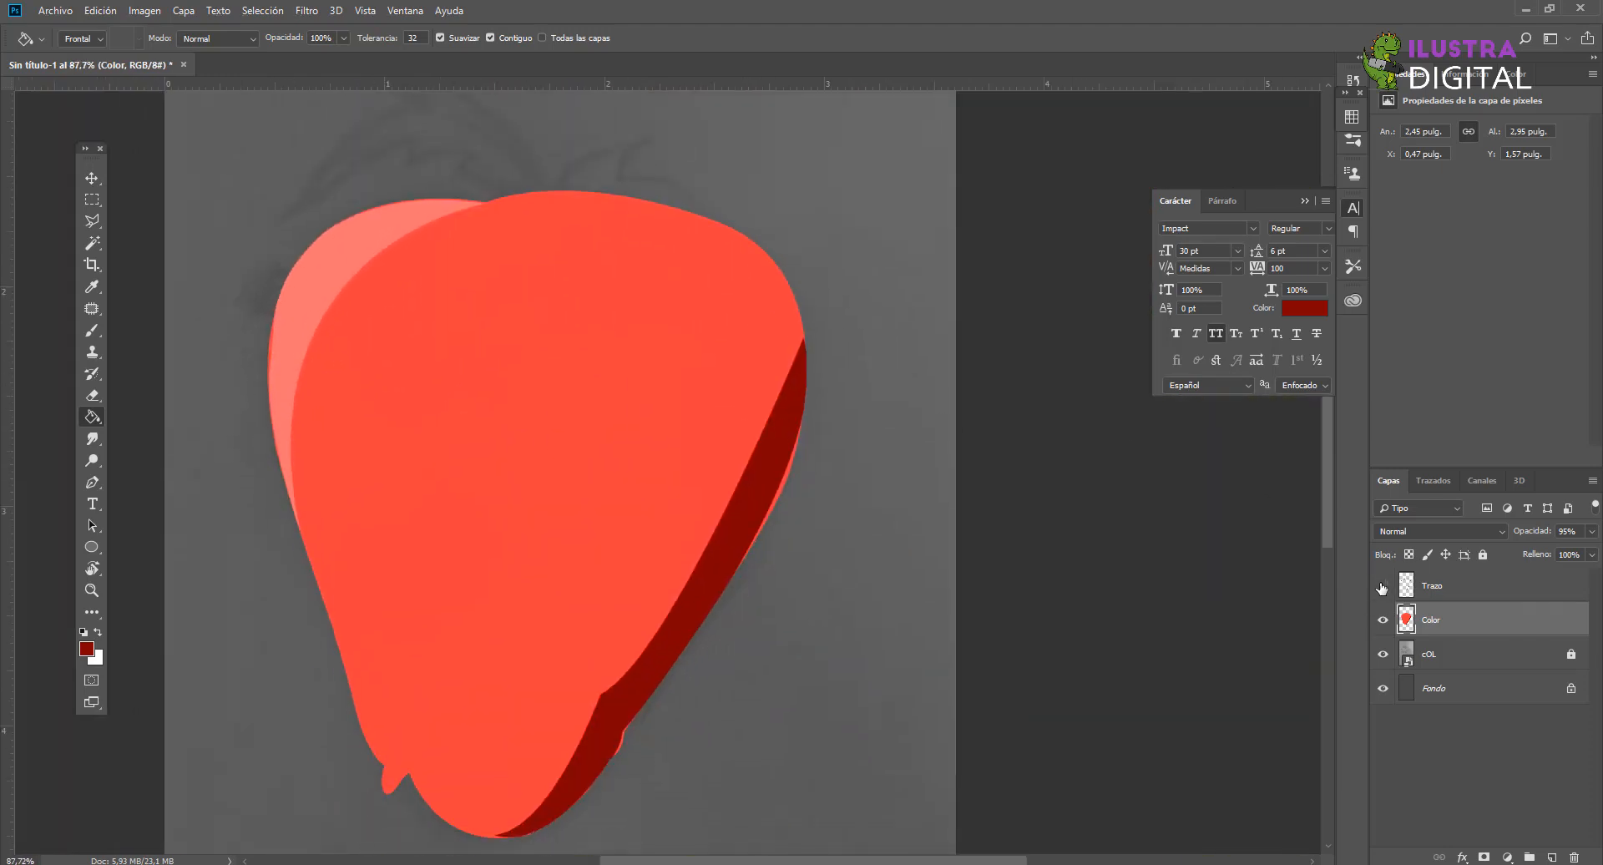
left_click(1382, 586)
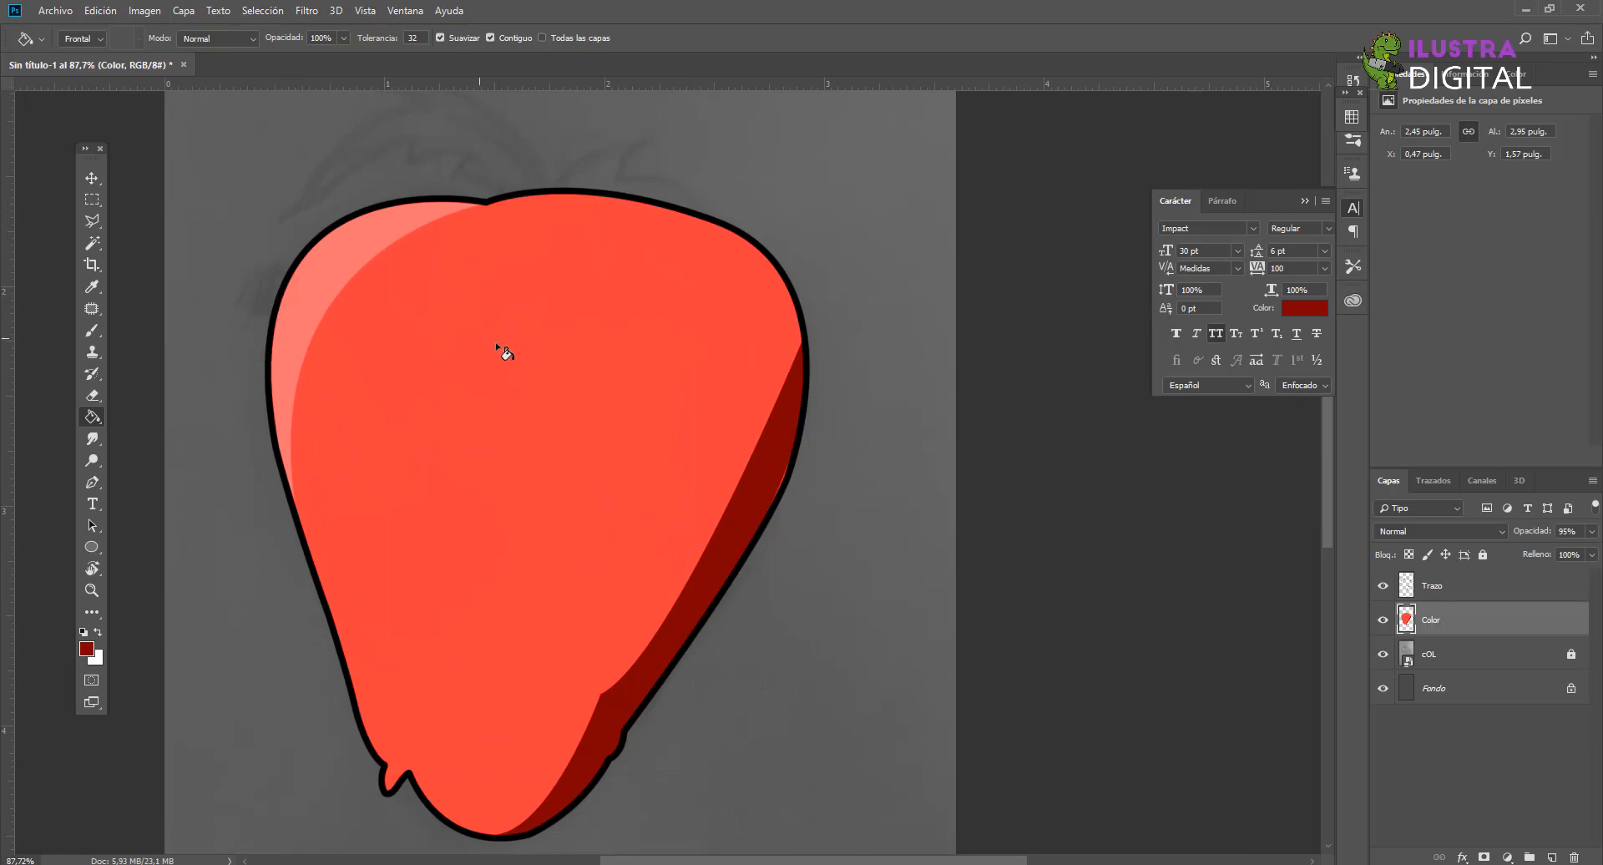
Step: Lower the Color layer's opacity to 21% to reveal the sketched face
scroll(501, 351, "down", 2)
left_click_drag(1534, 535, 1472, 536)
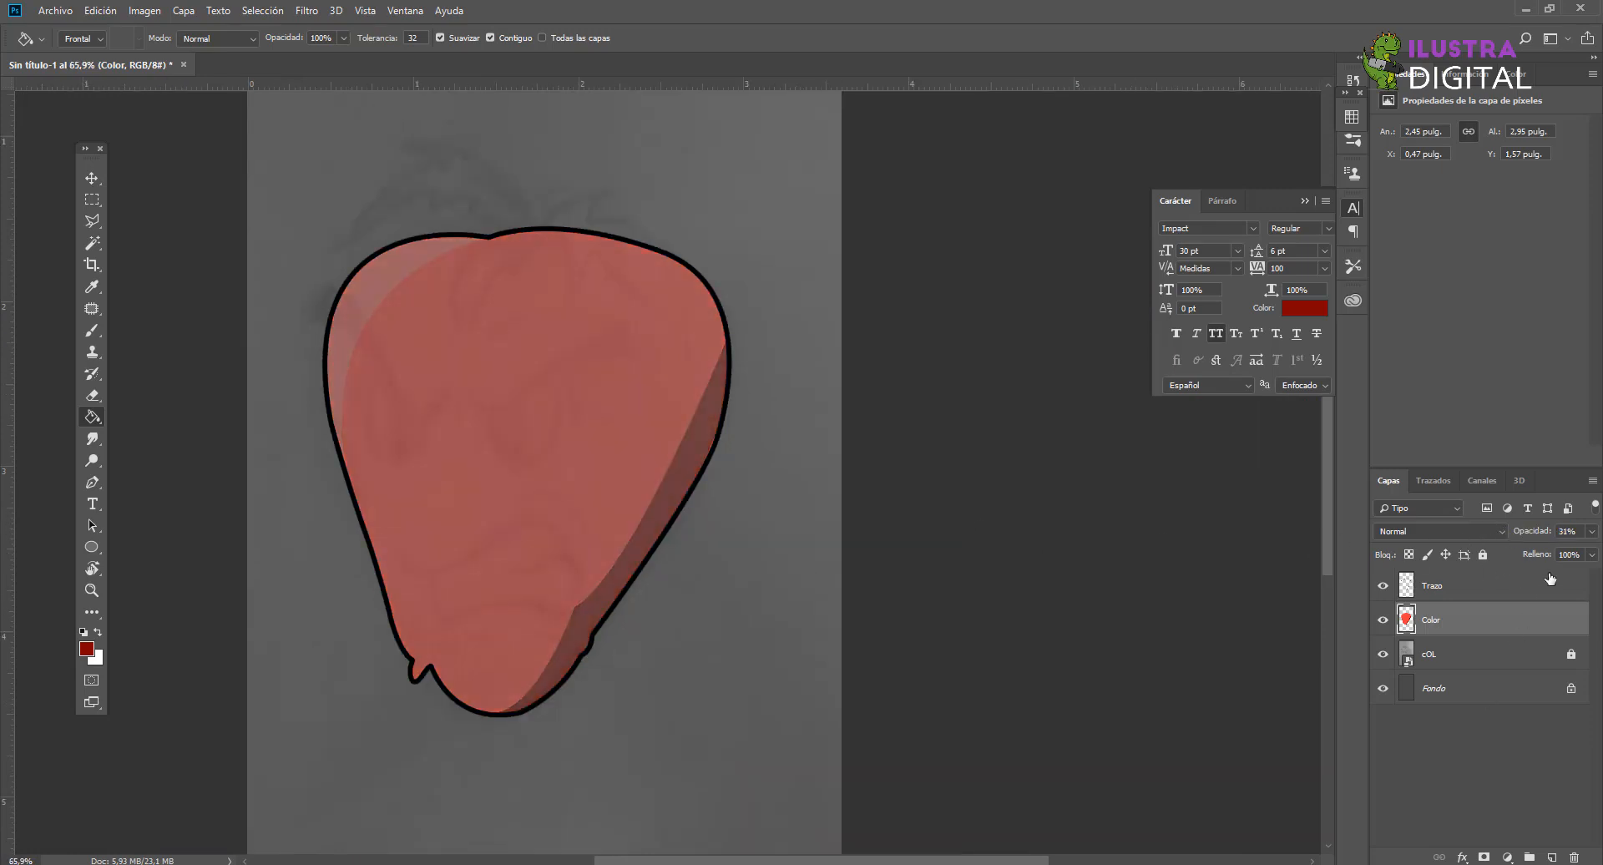
scroll(574, 465, "up", 3)
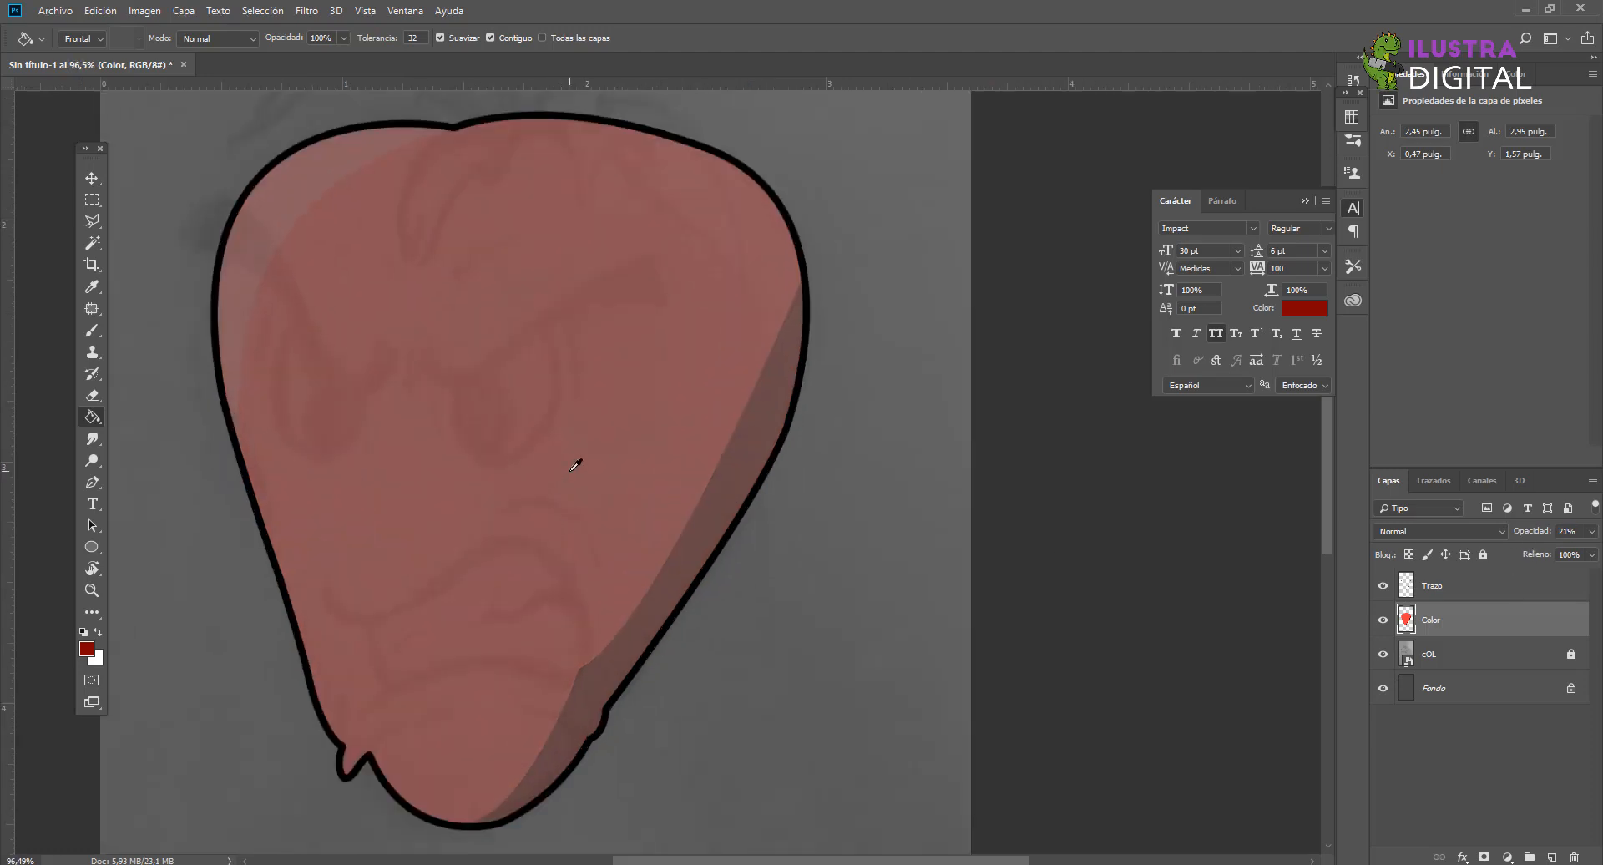
Step: Select the path Trazado 1 and zoom in on the sketched mouth
left_click(1450, 483)
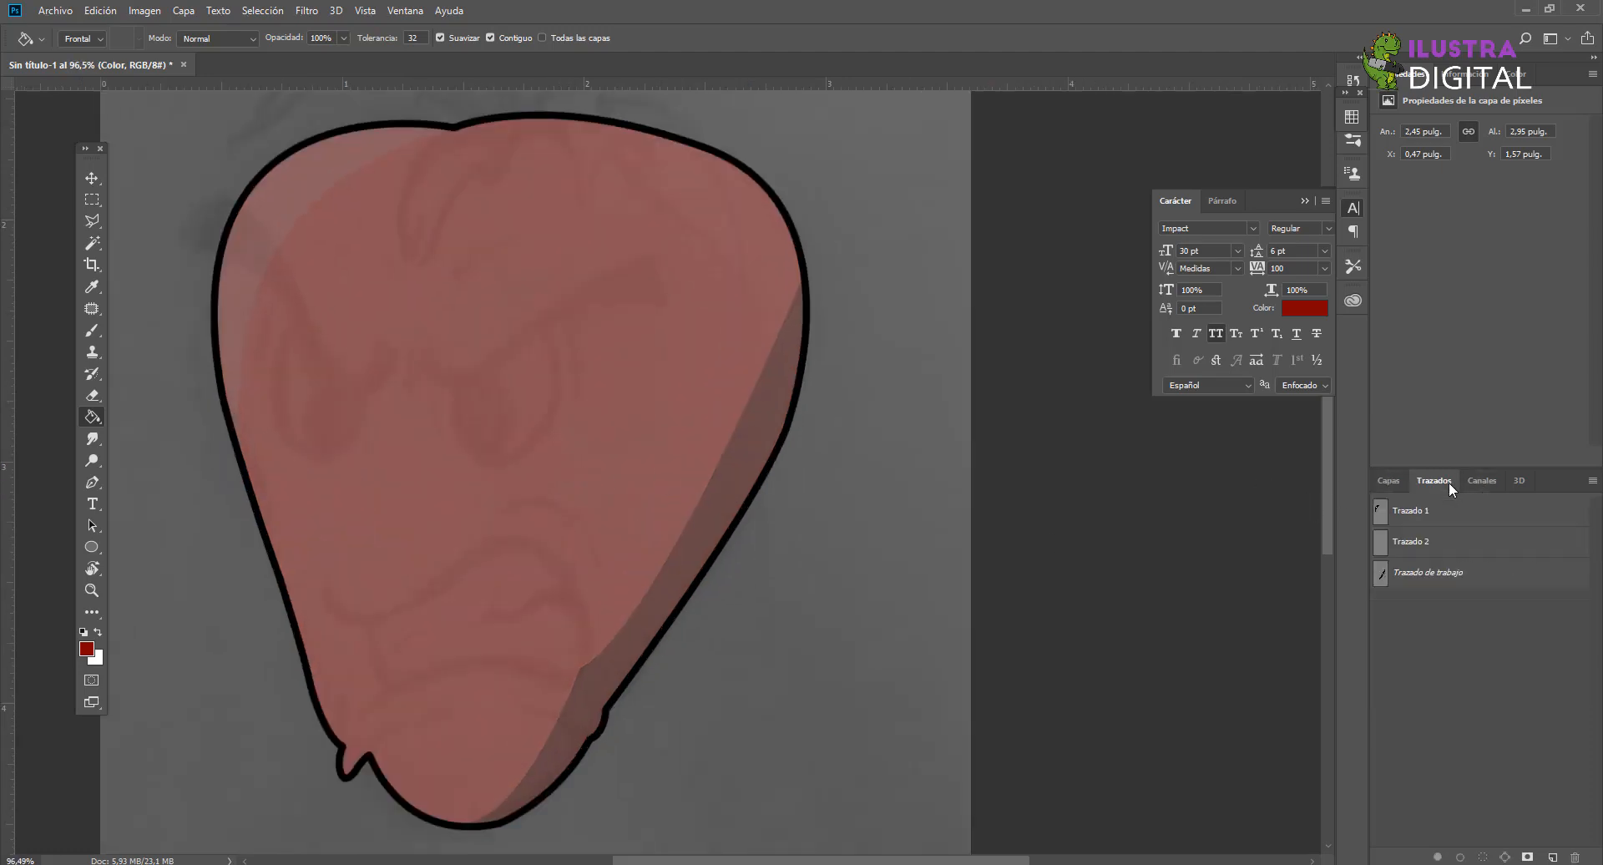
left_click(1445, 511)
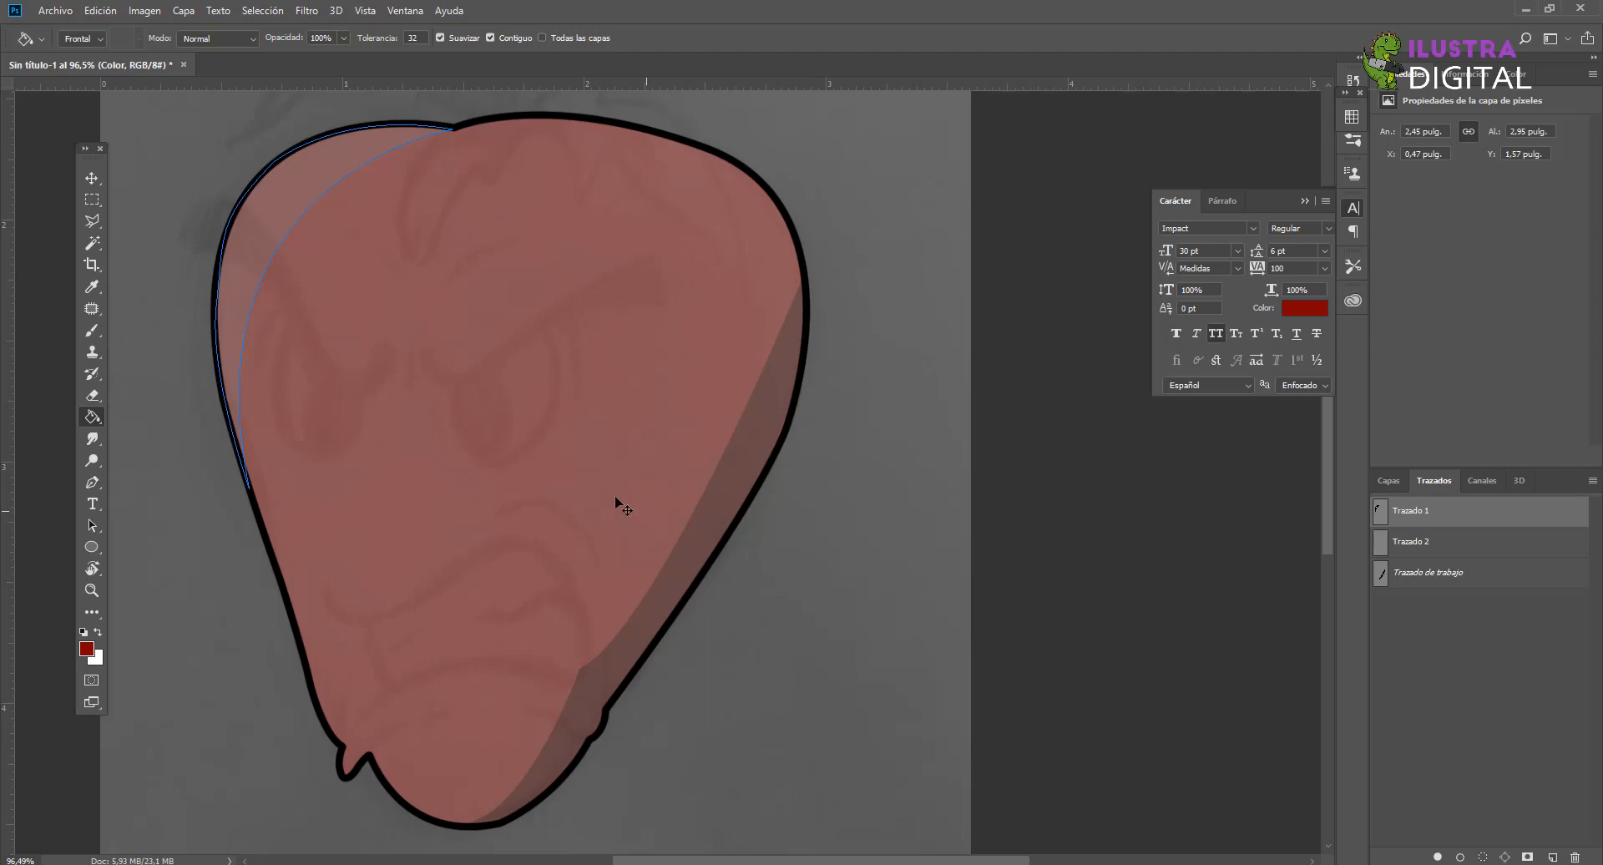
scroll(451, 367, "up", 6)
scroll(589, 384, "down", 3)
left_click_drag(464, 457, 512, 399)
scroll(634, 523, "up", 4)
scroll(639, 517, "up", 2)
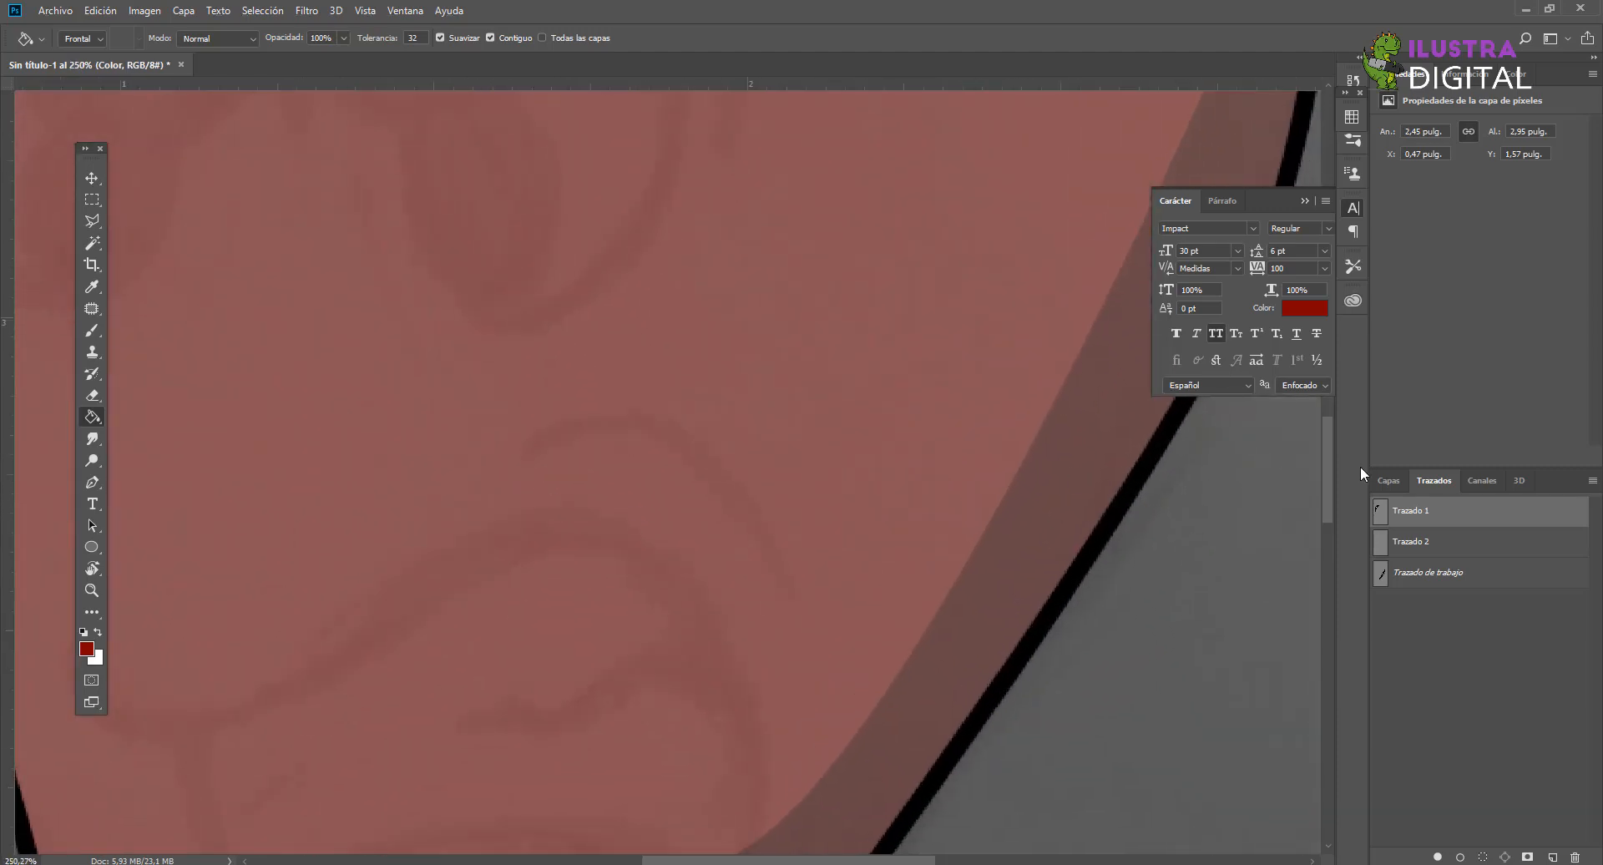
Step: Set the Color layer's opacity to 0% and bring the sketched mouth into close view
left_click(1388, 480)
left_click_drag(1540, 535, 1507, 532)
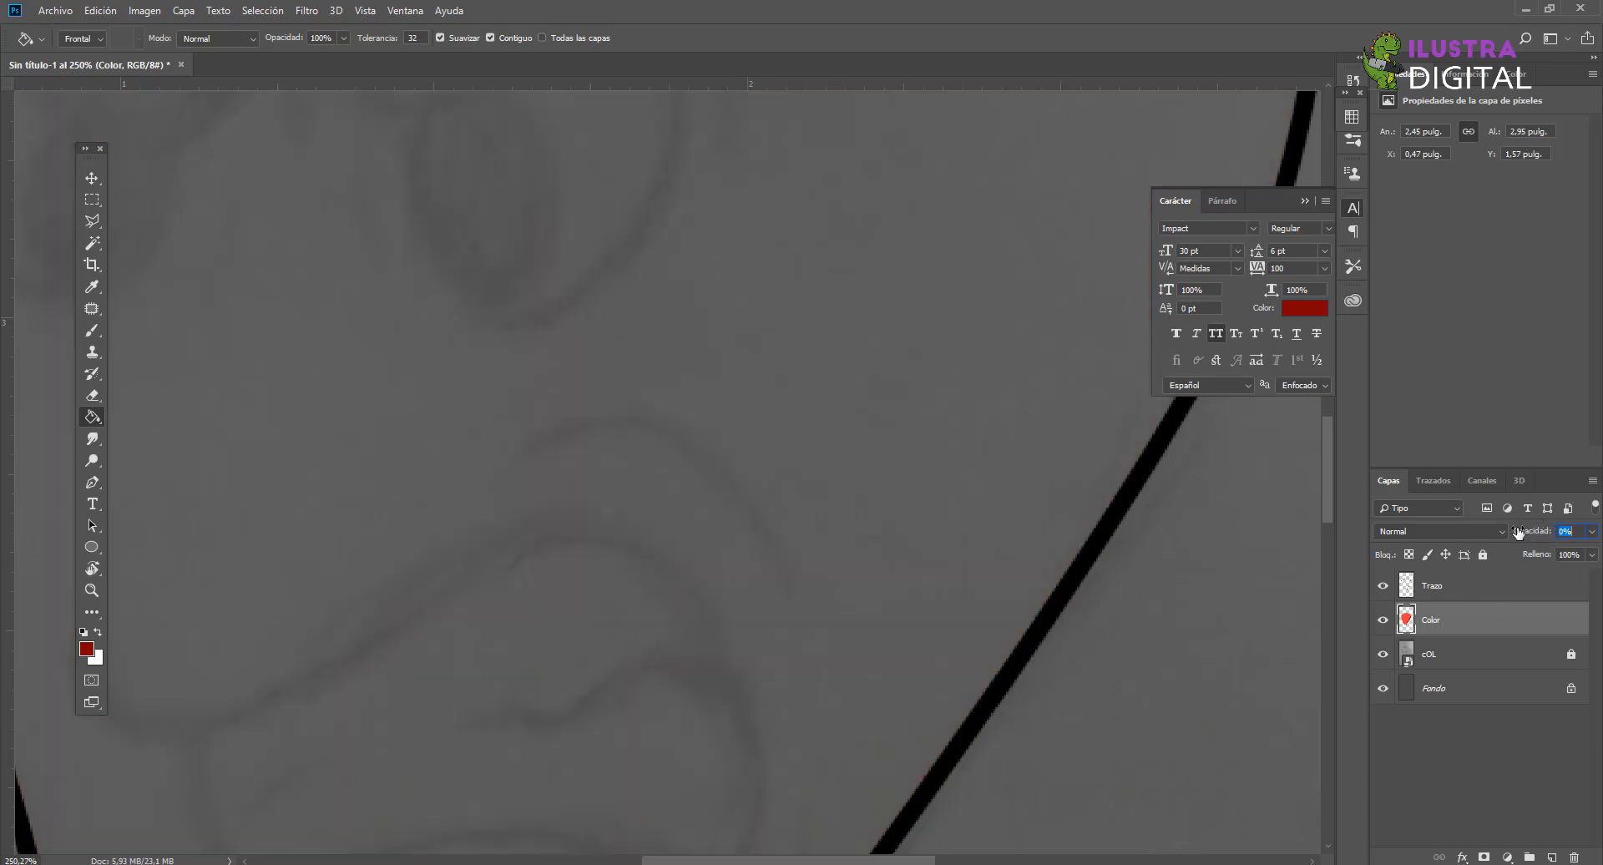
left_click_drag(559, 531, 522, 425)
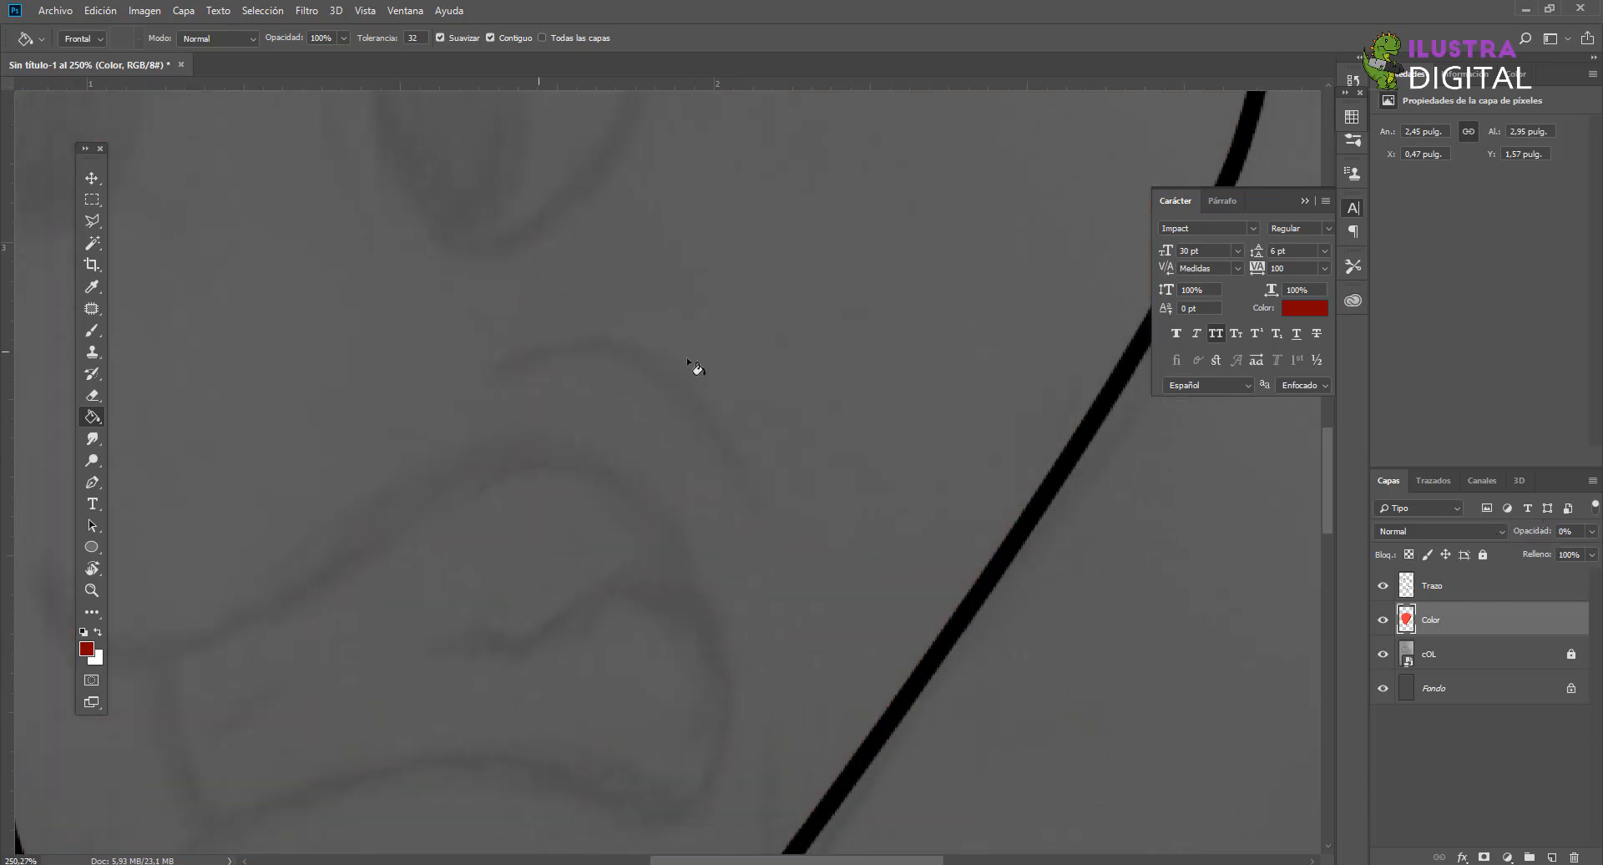
scroll(631, 438, "down", 3)
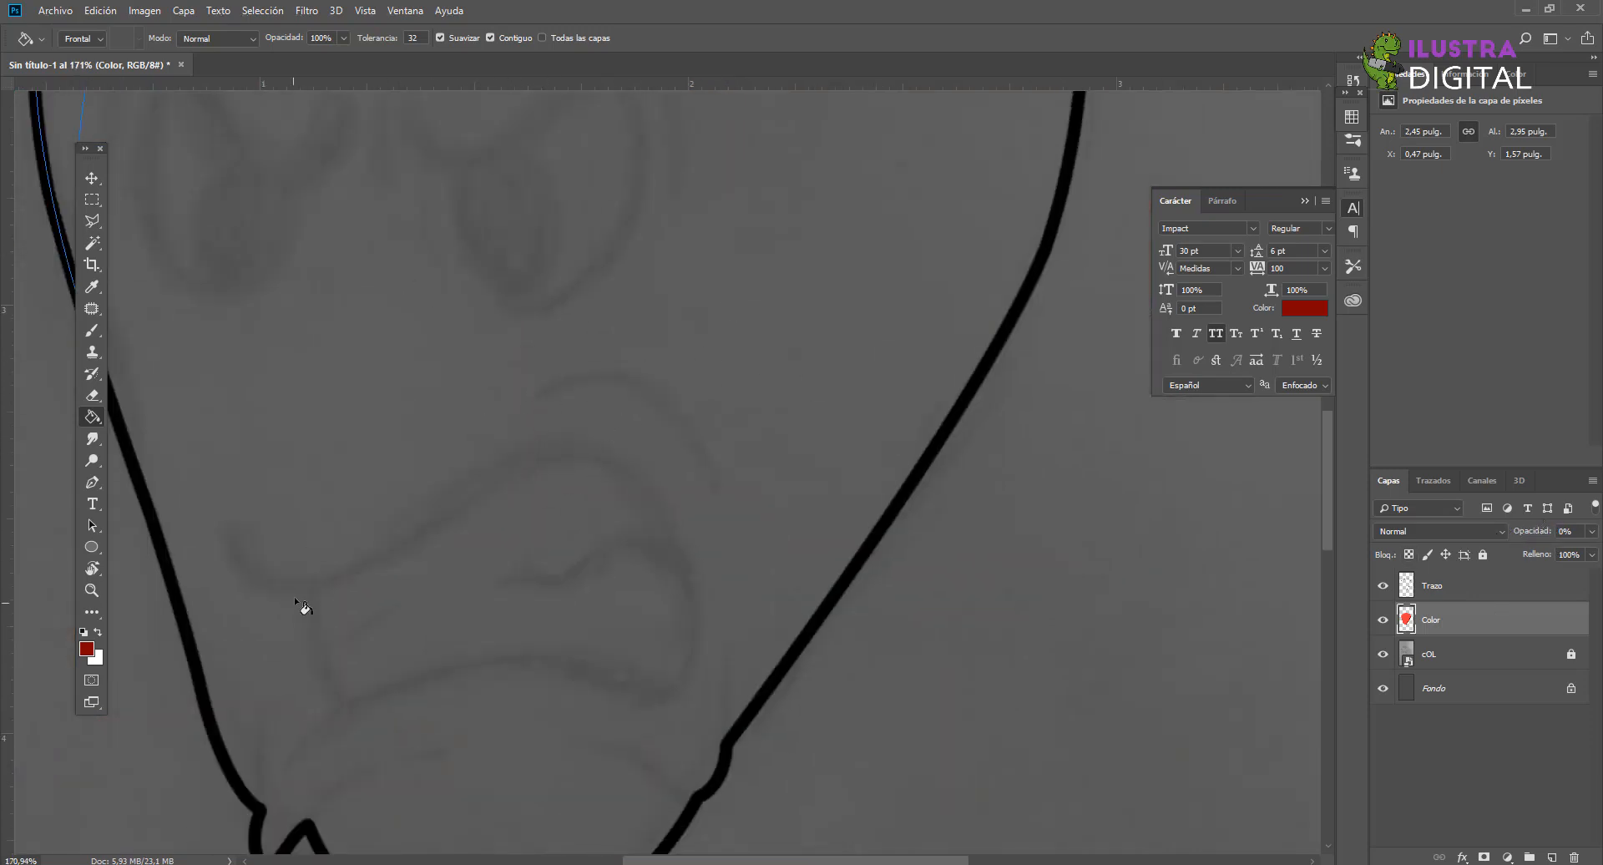
scroll(670, 434, "up", 3)
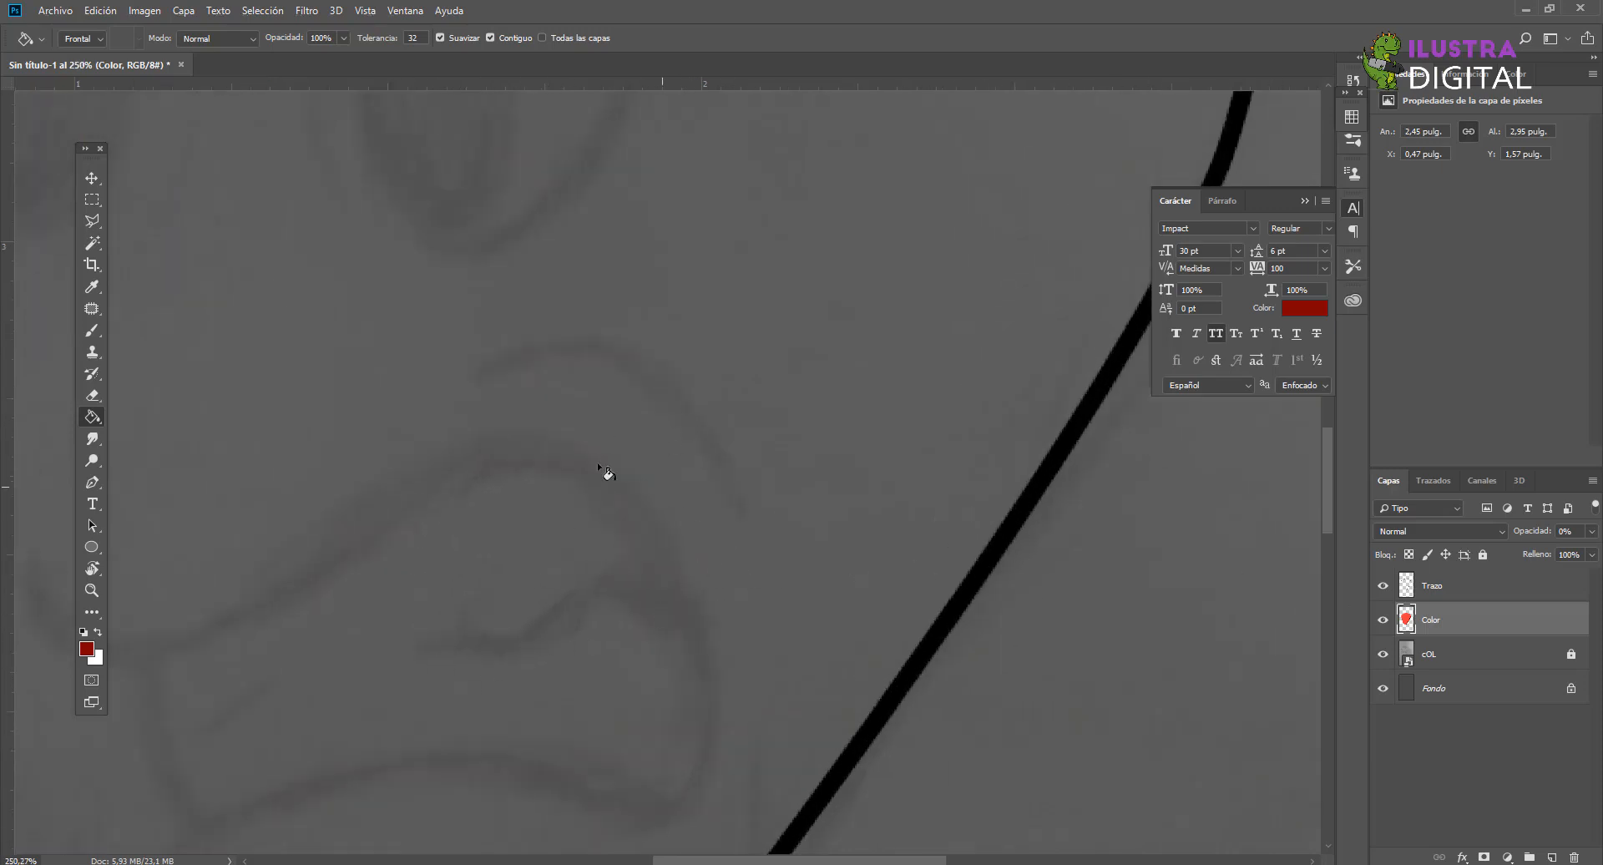
Step: Activate the Trazo layer and the Pen tool, delete the path Trazado 2, and create a new empty path
left_click(1447, 589)
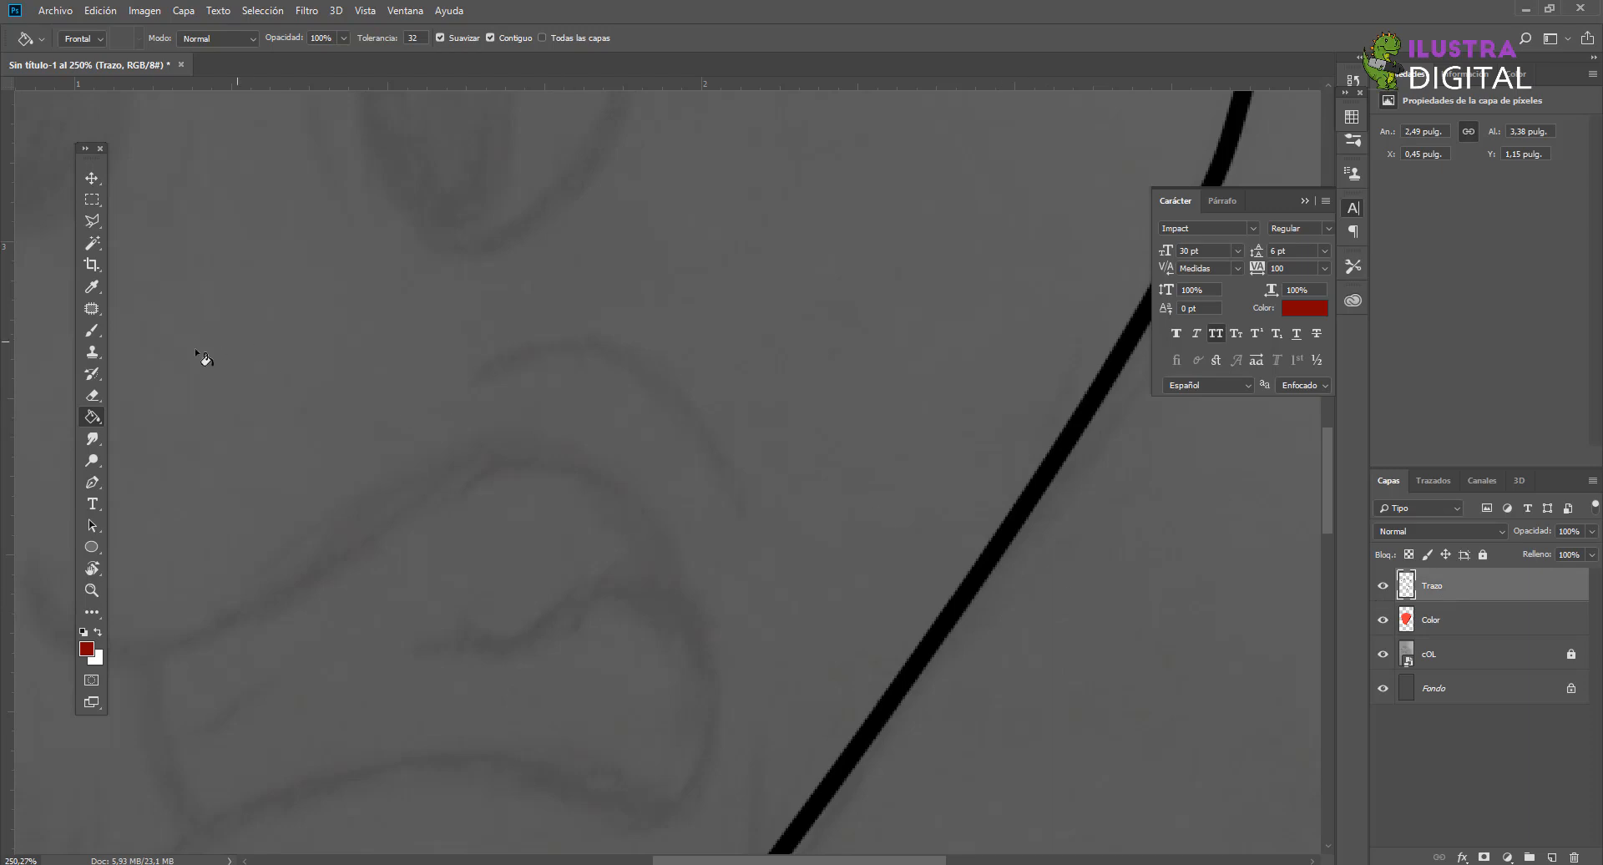
left_click(92, 482)
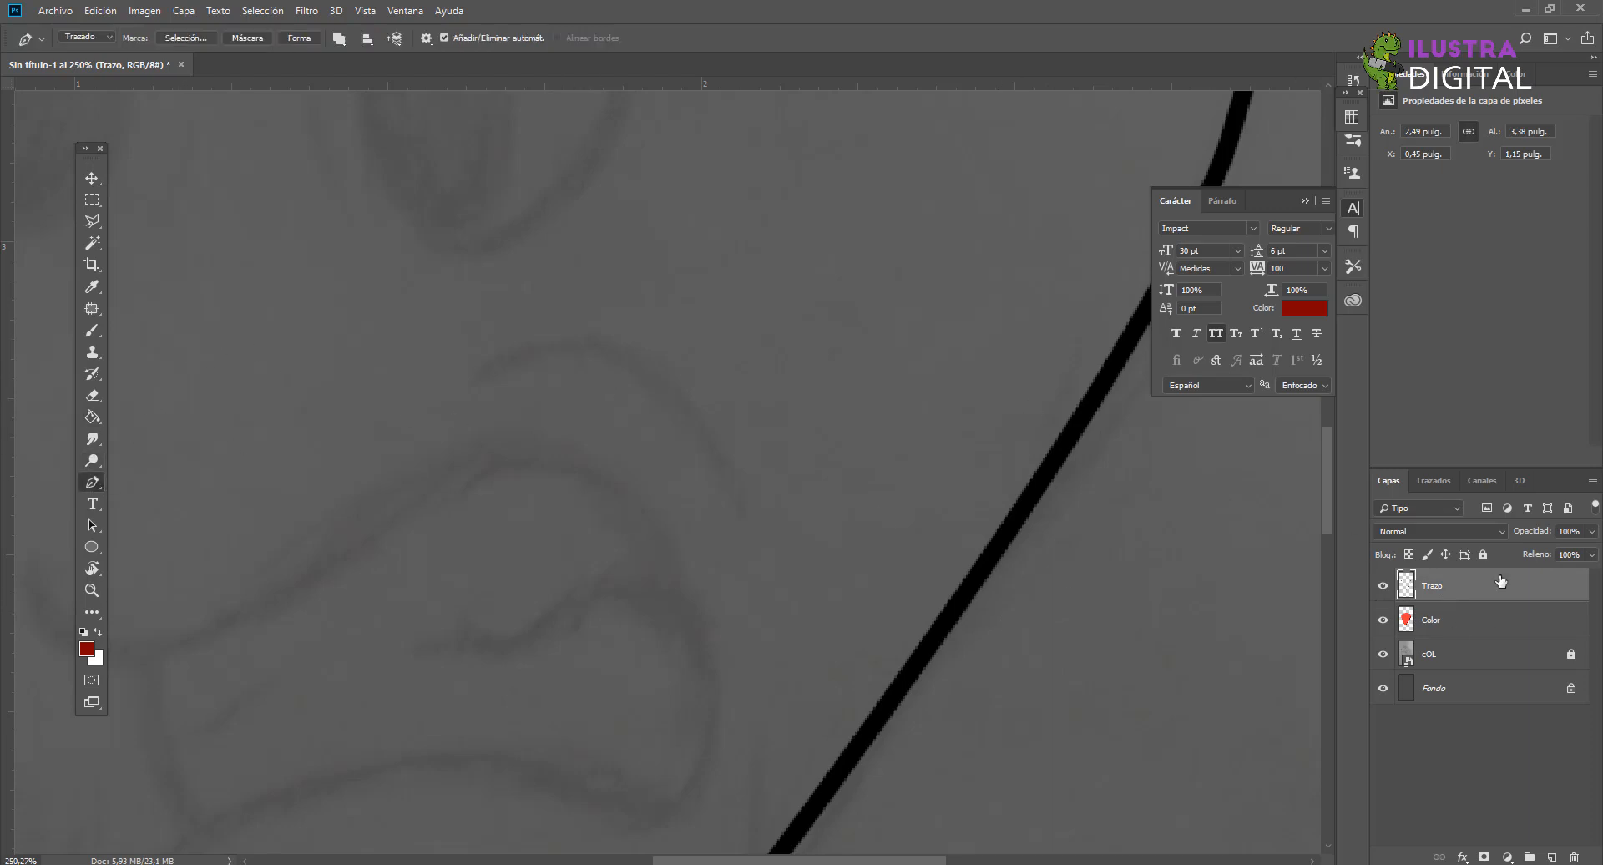
left_click(1431, 480)
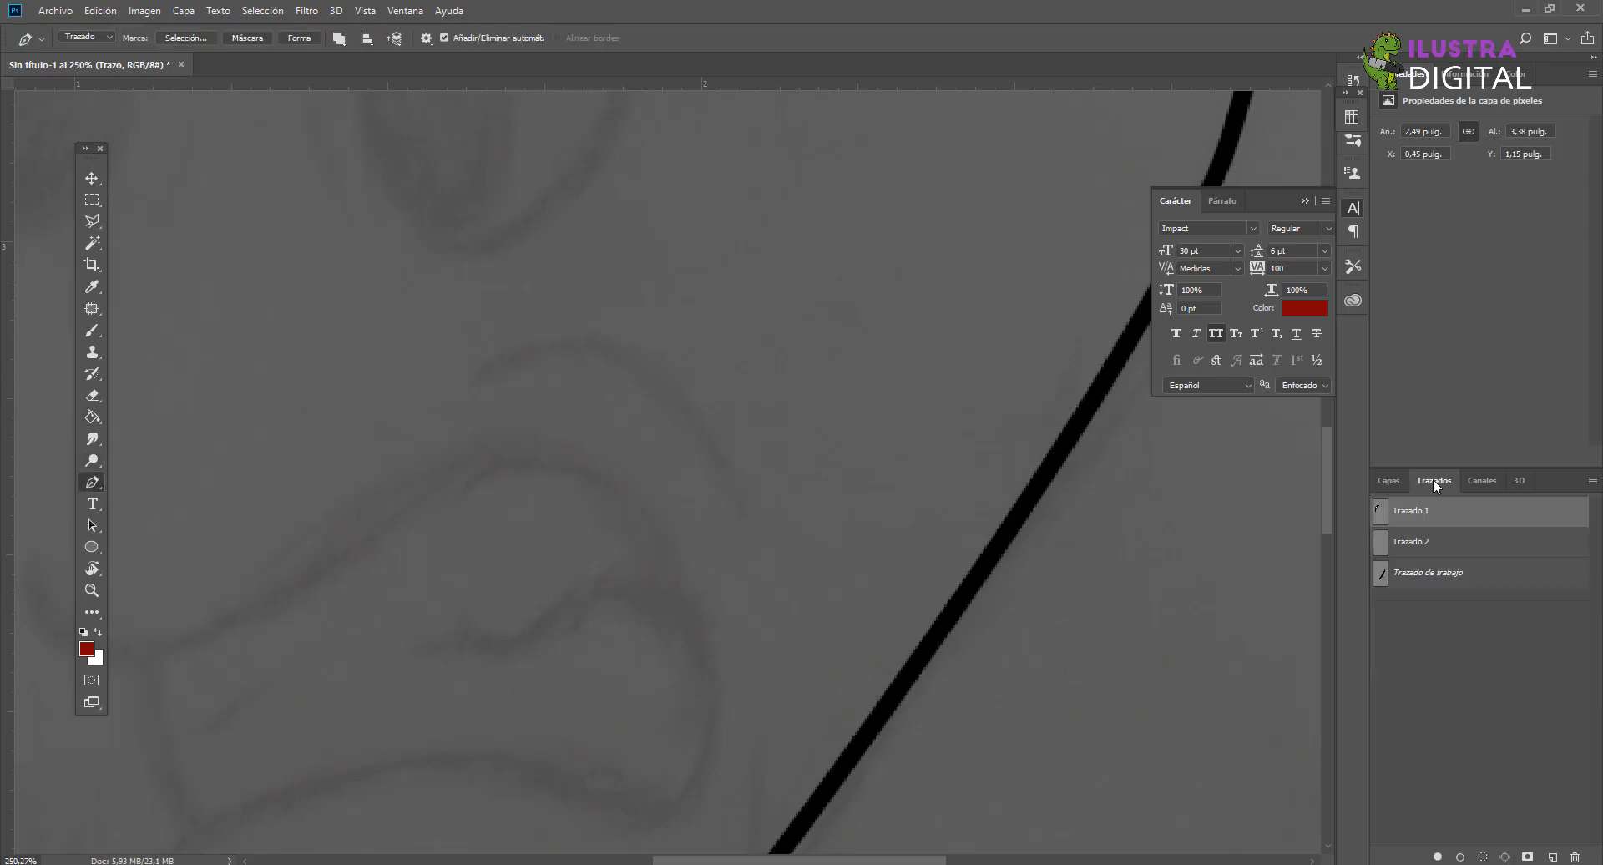
left_click(1432, 541)
key("Delete")
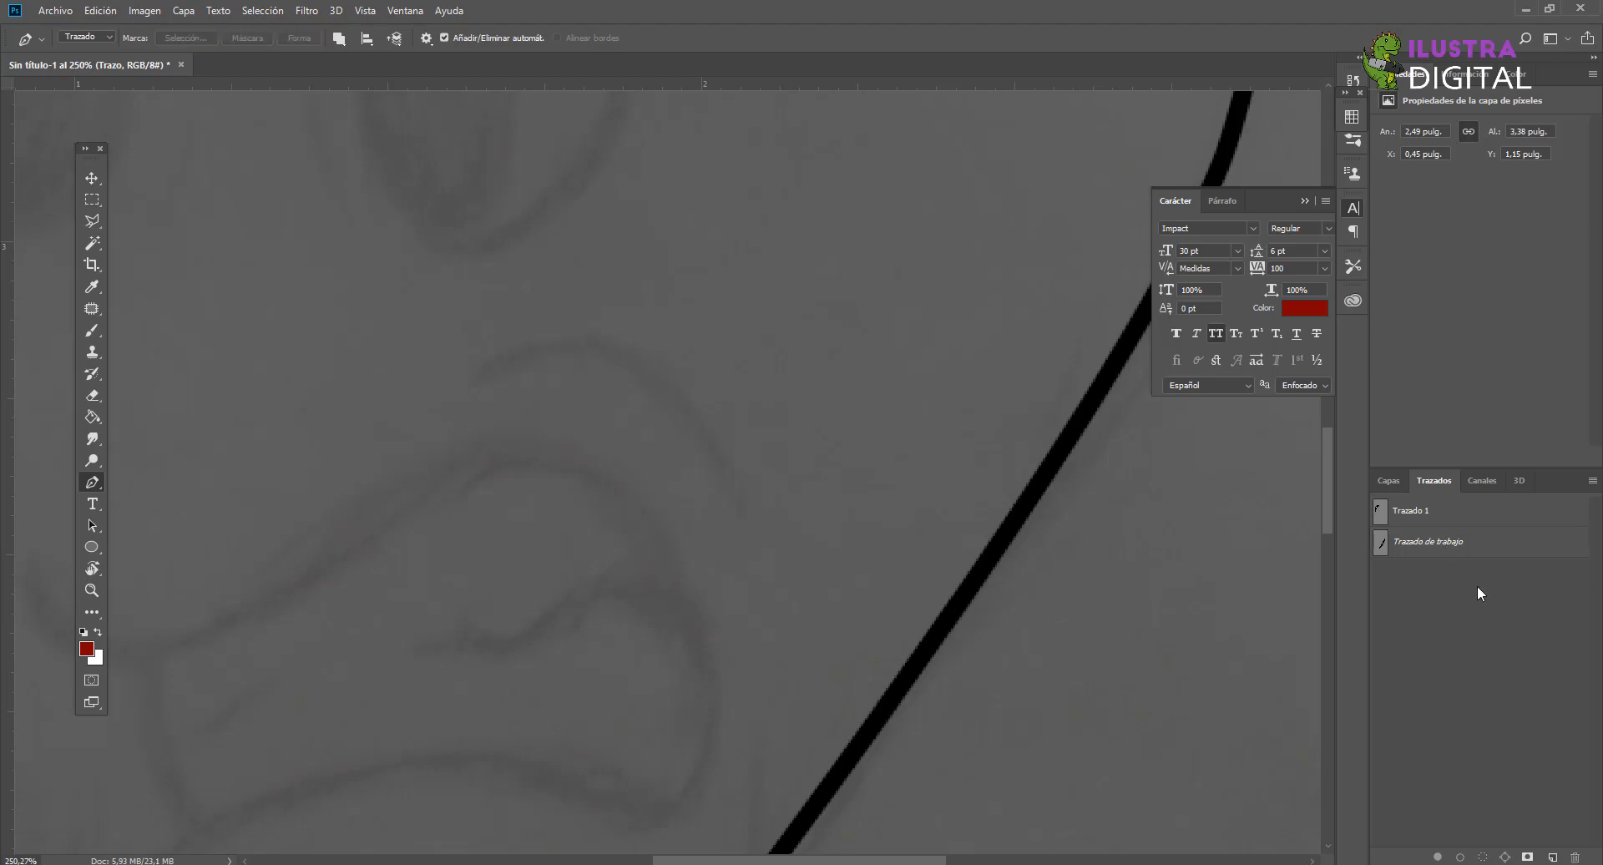
left_click(1552, 856)
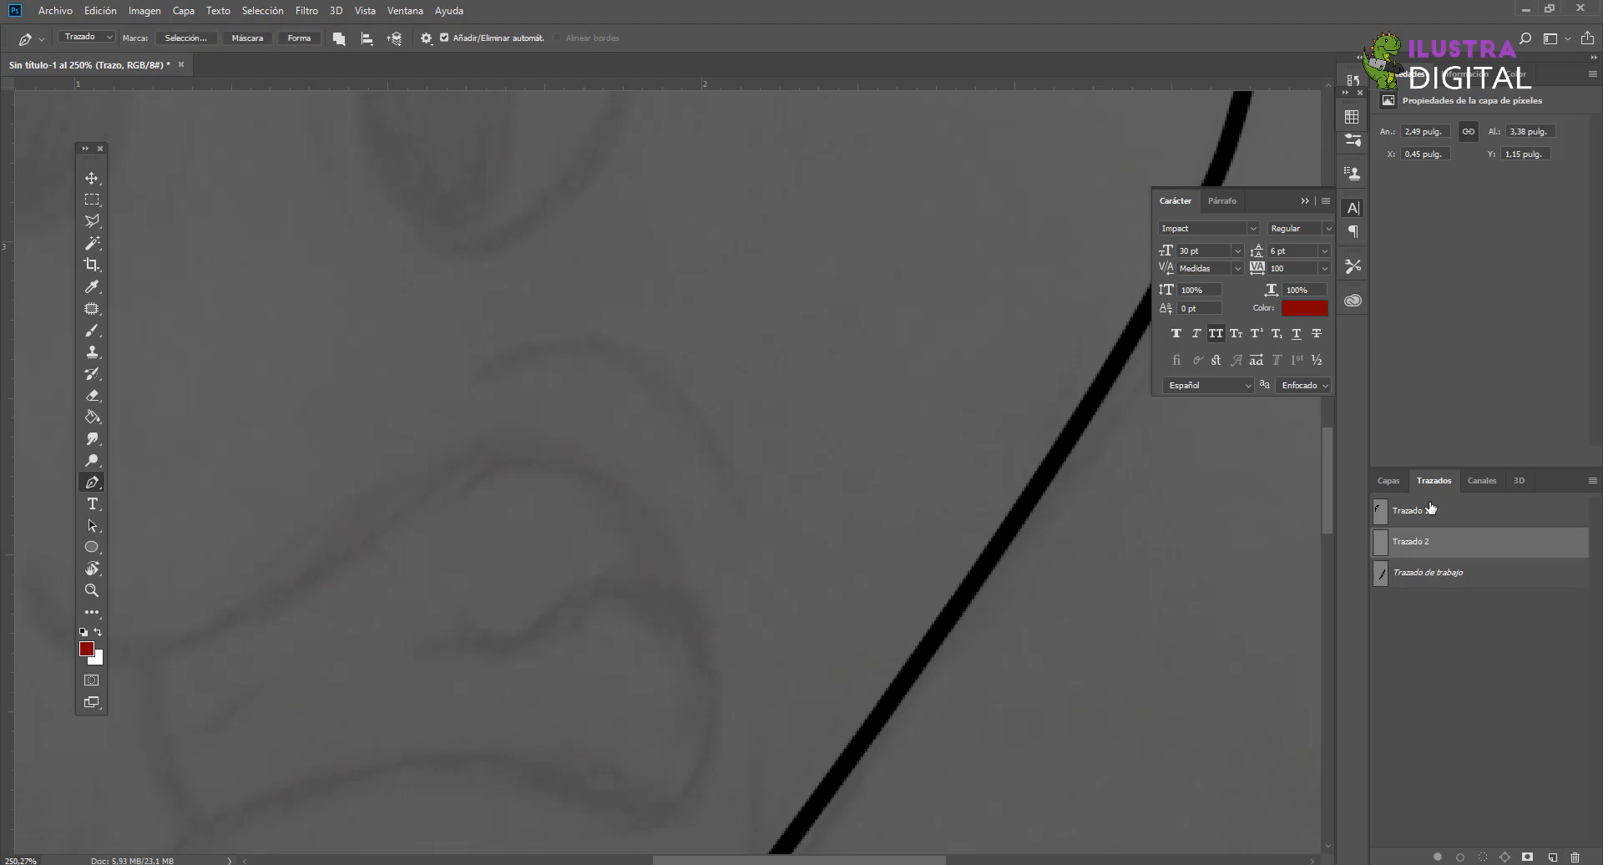
Step: Trace the sketched crease above the mouth with a curved path and stroke it with the brush in dark red
left_click(480, 380)
left_click_drag(846, 771, 846, 770)
right_click(1432, 542)
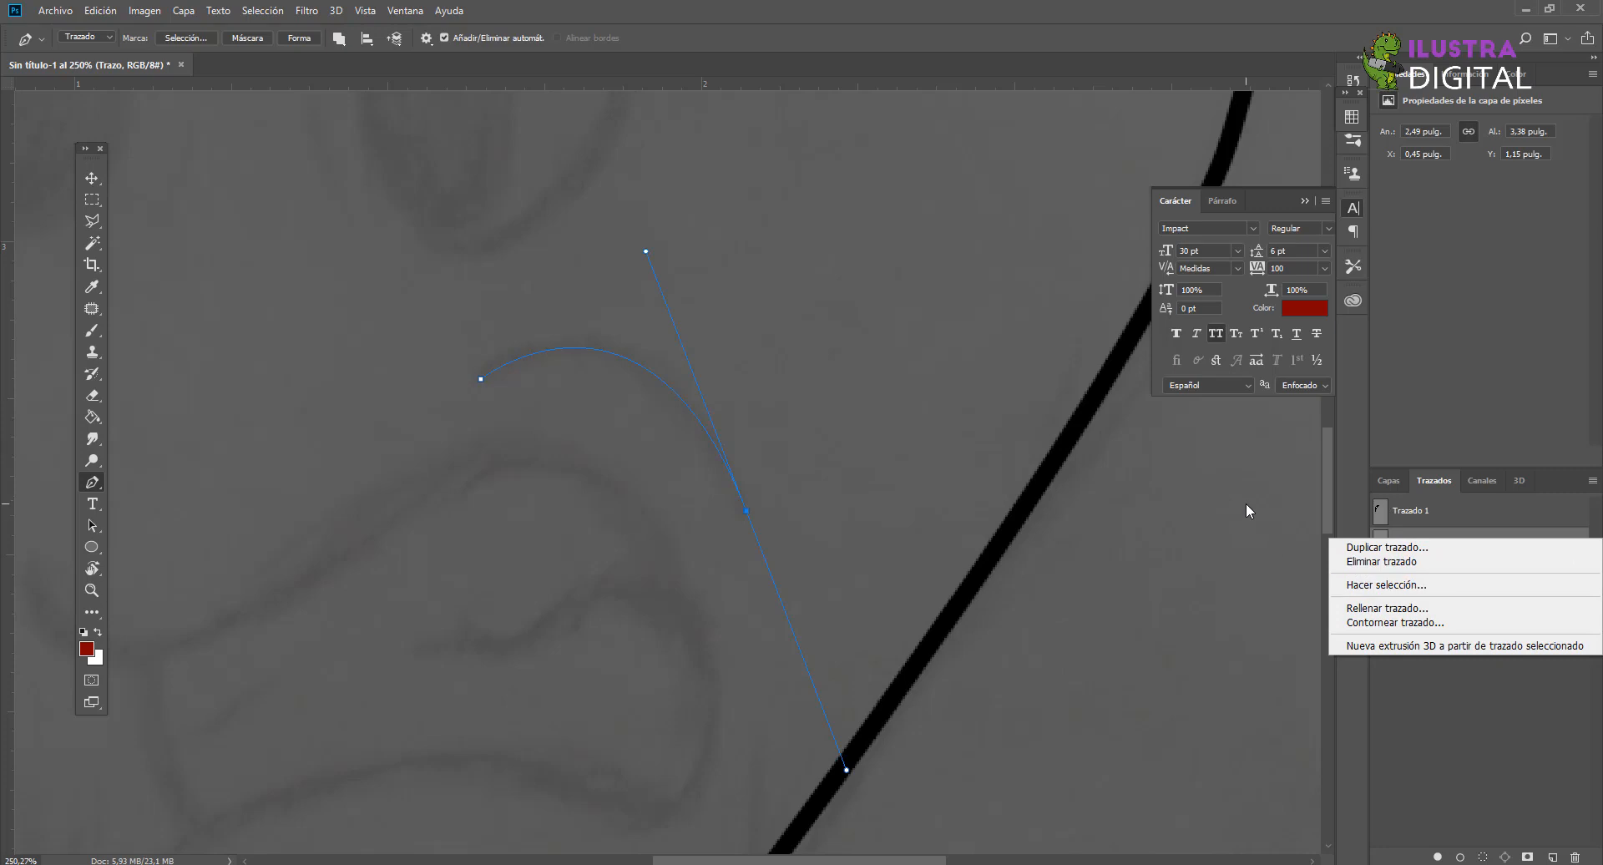
left_click(1508, 668)
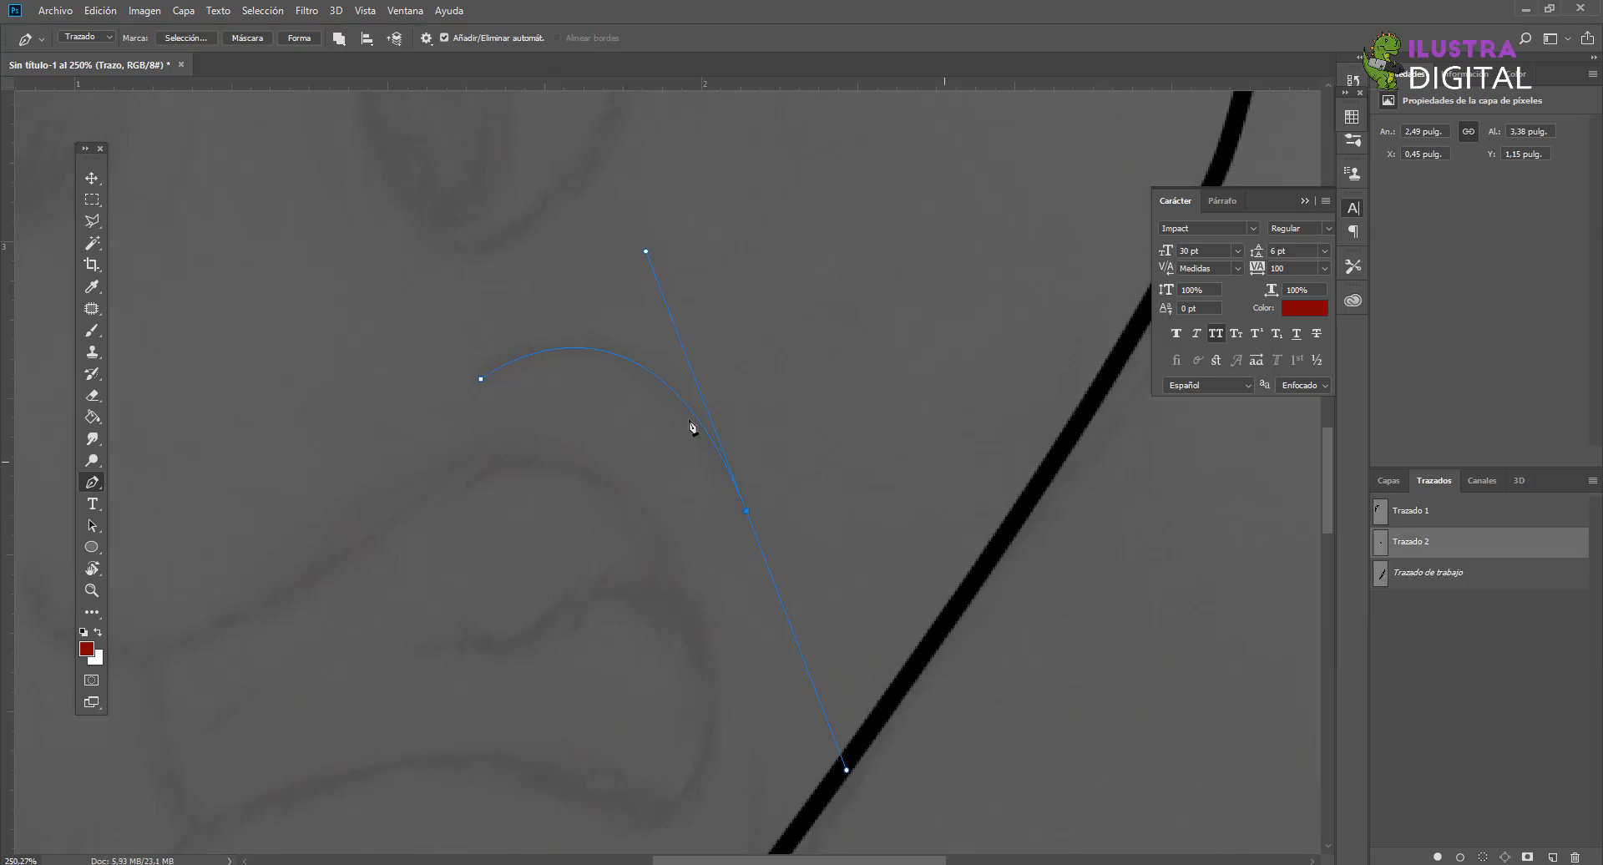
key("ctrl+z")
right_click(1405, 547)
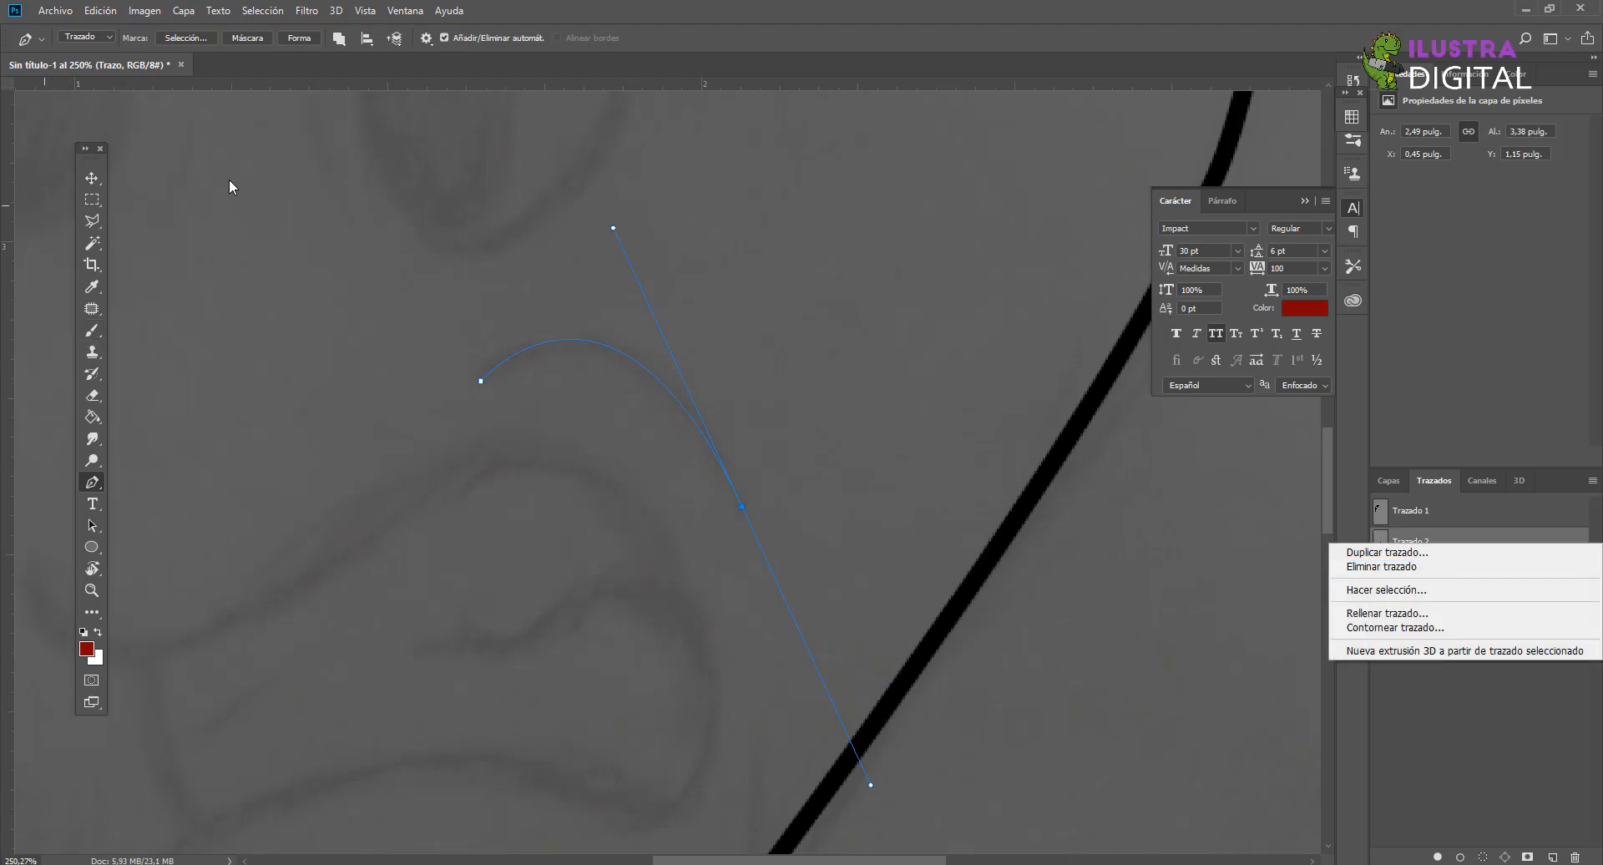
left_click(1451, 628)
left_click(964, 279)
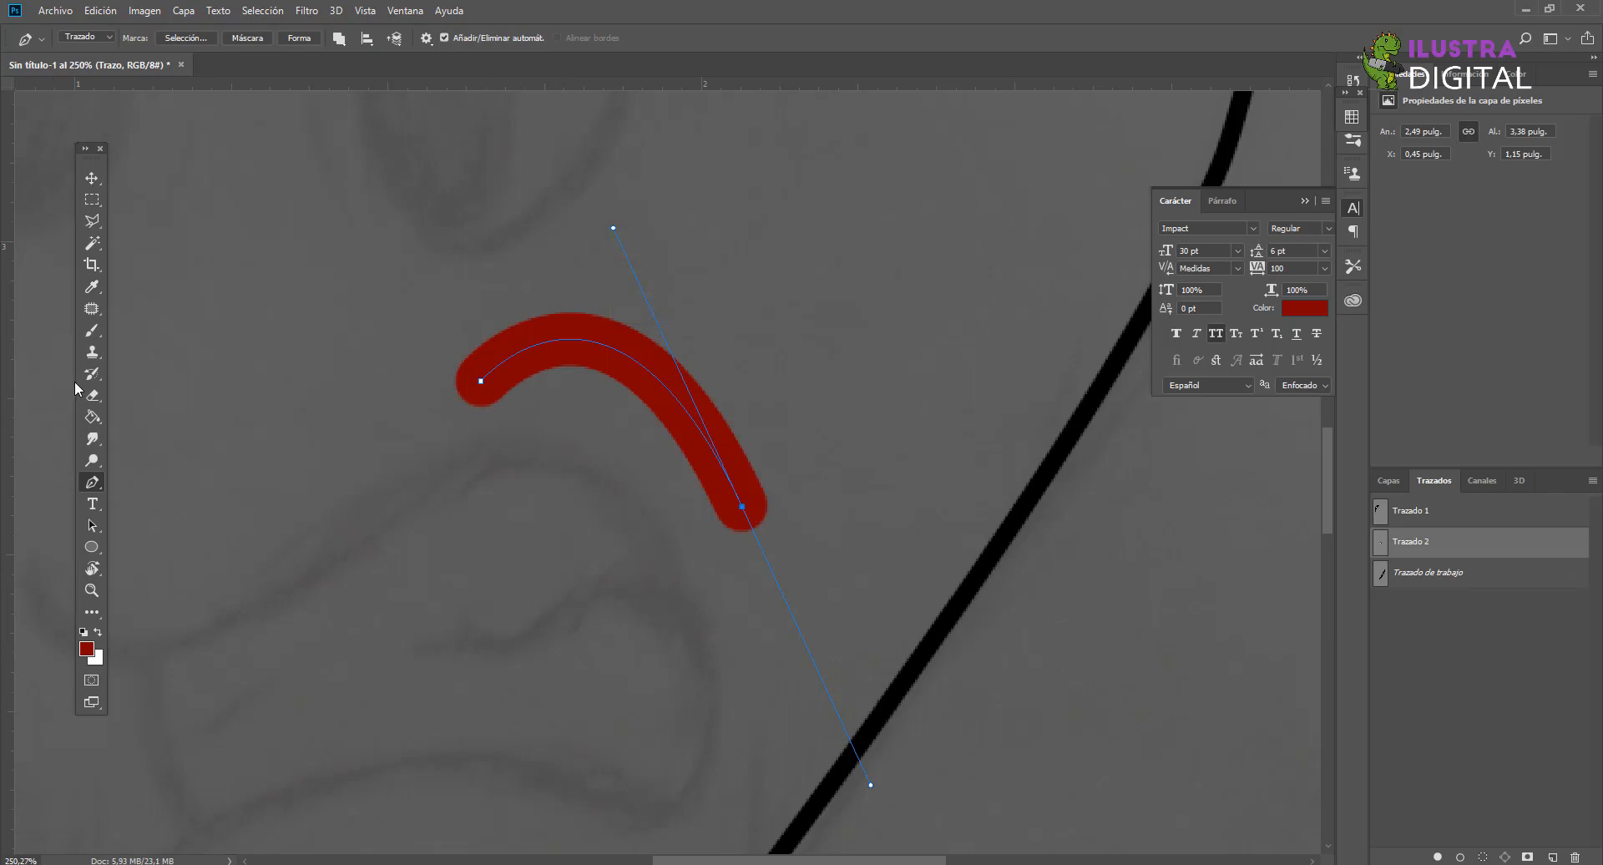
Step: Reduce the brush size, reset the colors to black foreground and white background, and undo the red stroke and its curve
left_click(97, 329)
right_click(319, 322)
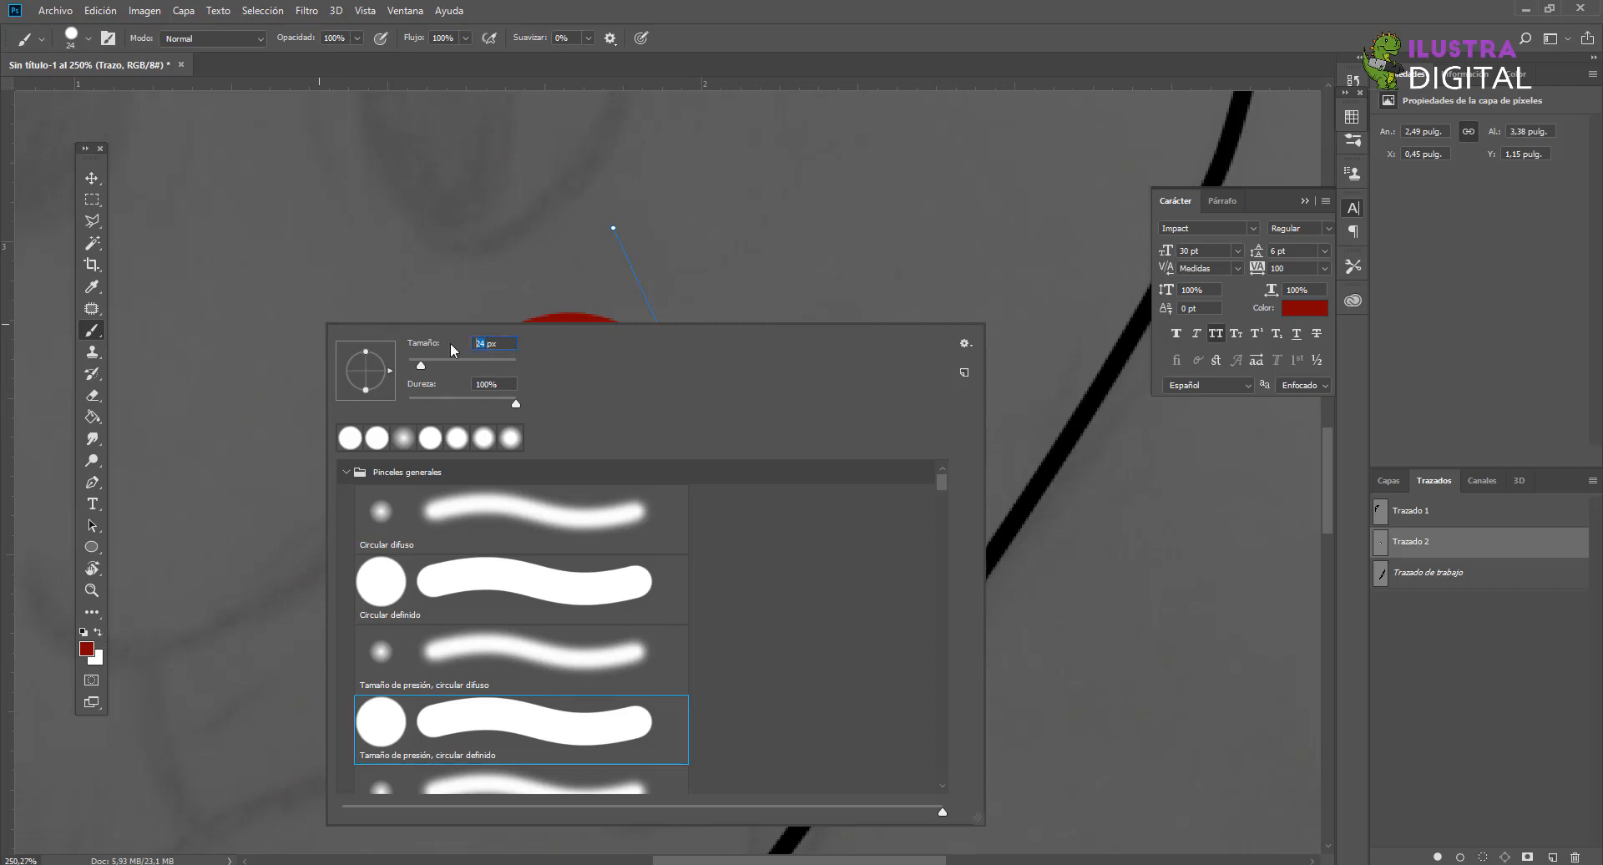
key("Return")
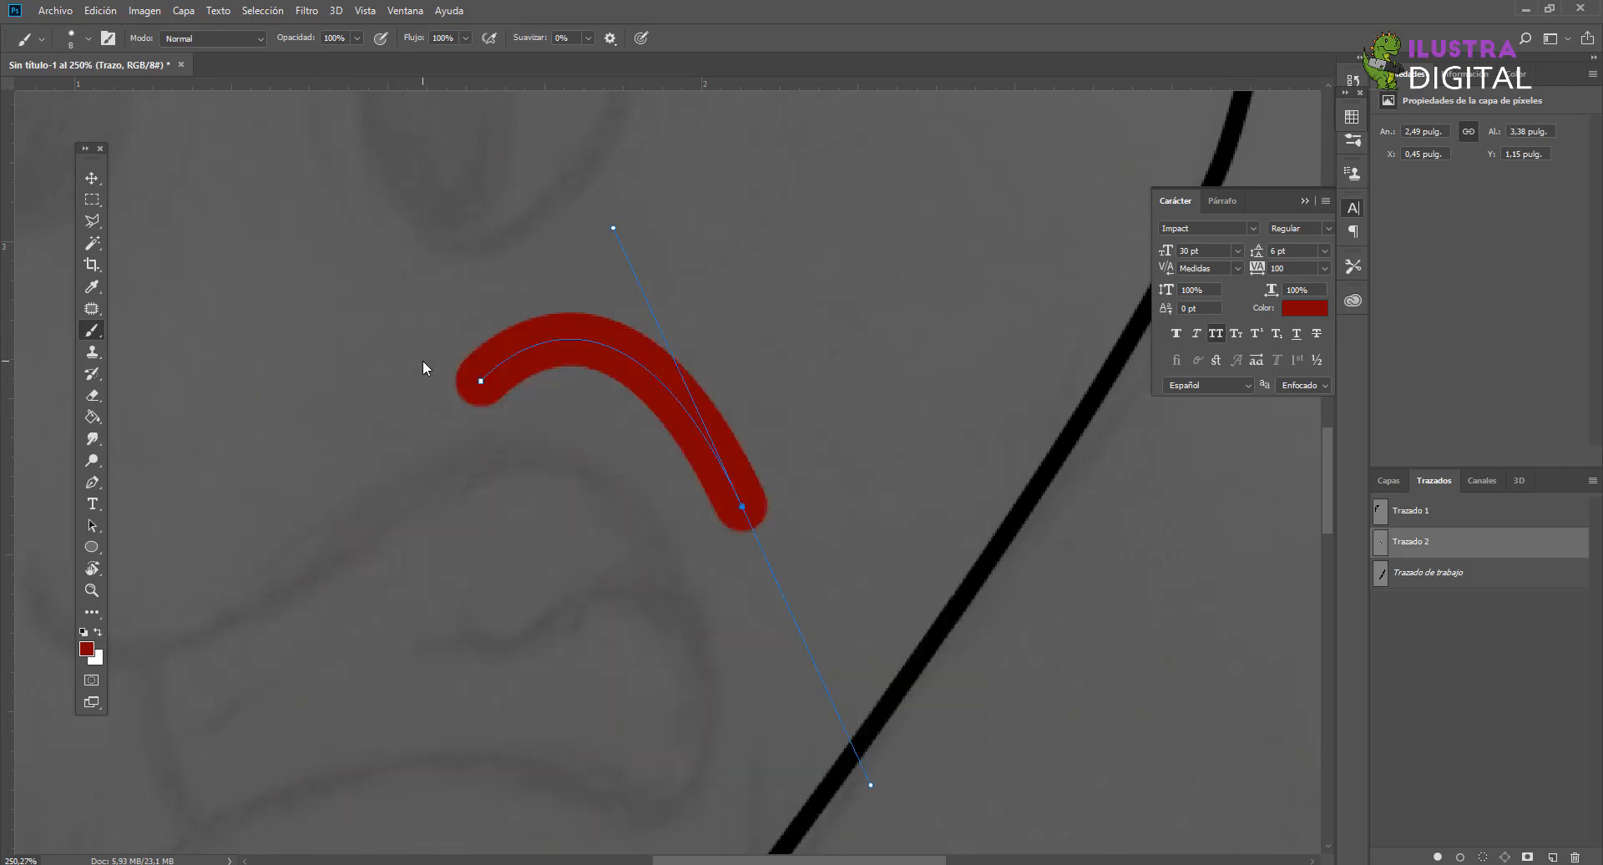
left_click(84, 633)
key("ctrl+z")
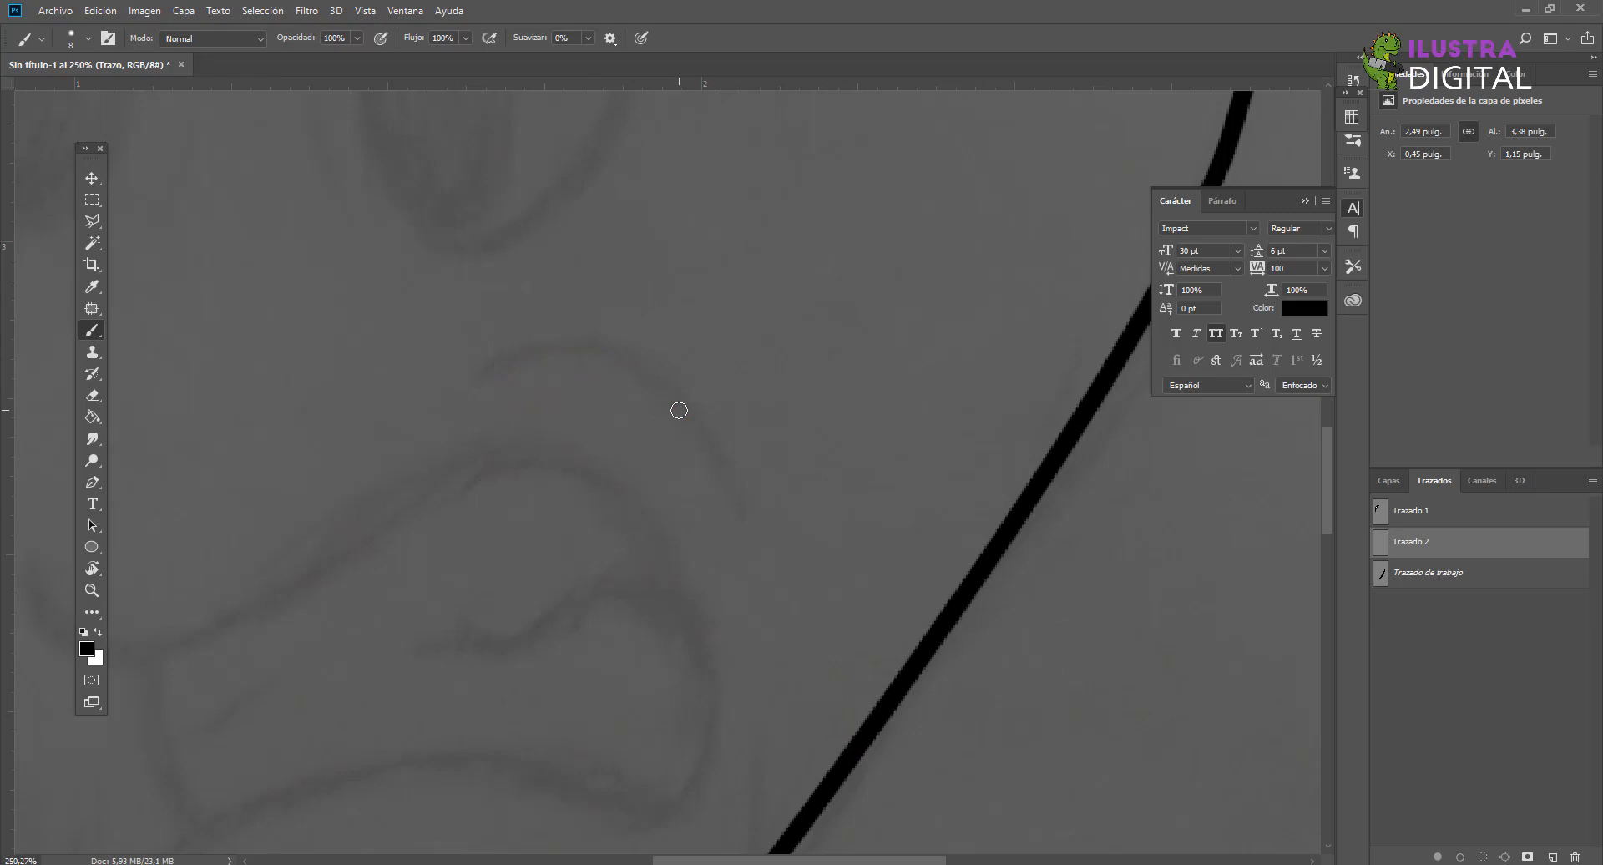
Step: Redraw the curved path along the crease above the mouth and stroke it with the black brush, without simulated pressure
left_click(92, 482)
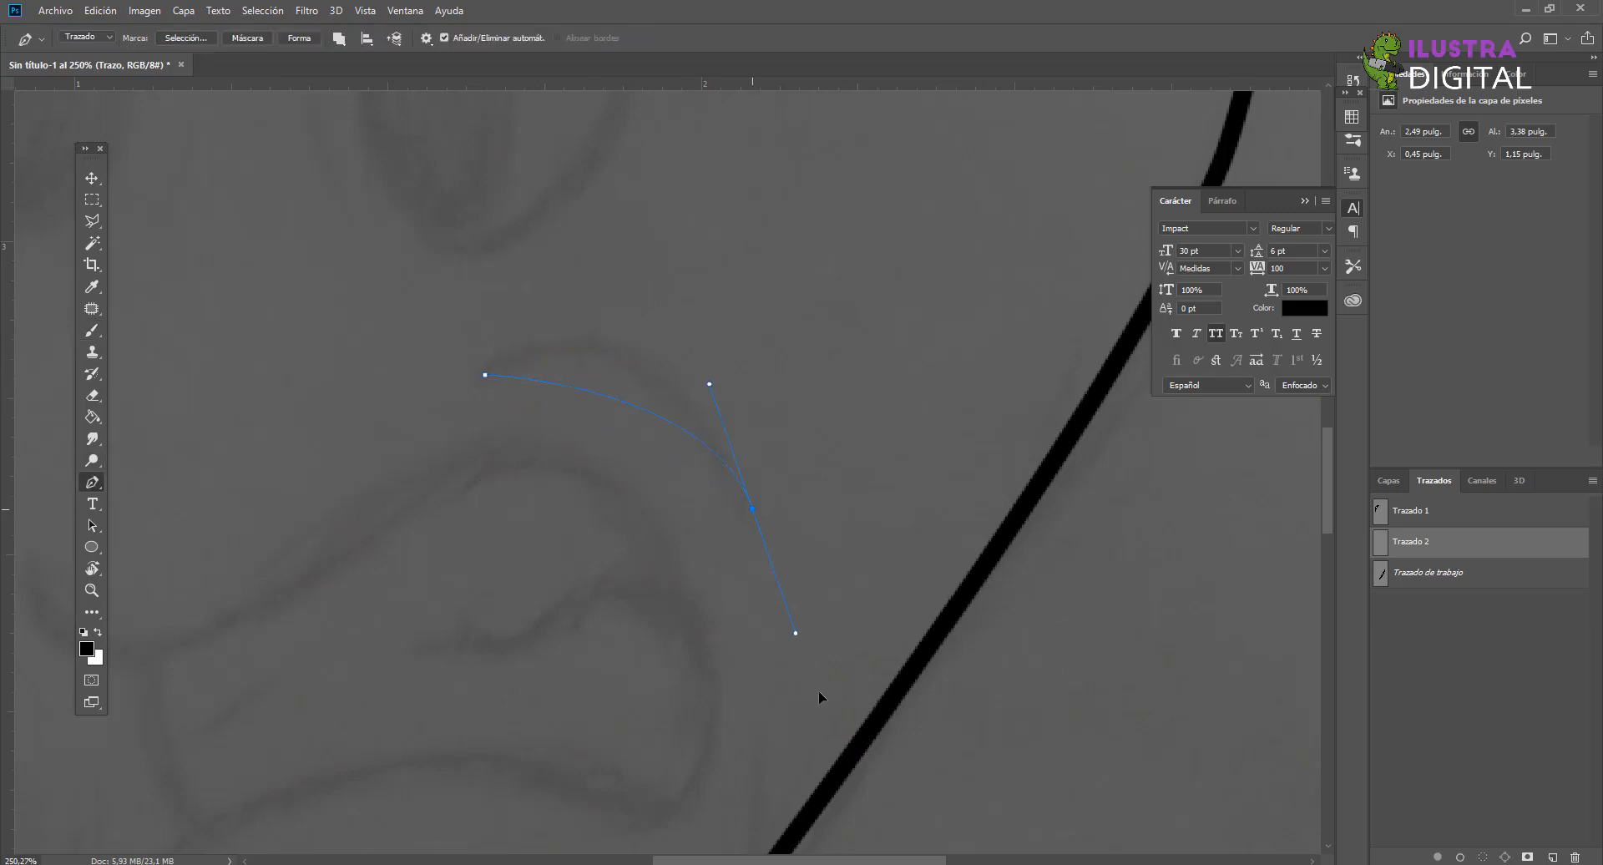
left_click_drag(844, 755, 846, 751)
right_click(1430, 549)
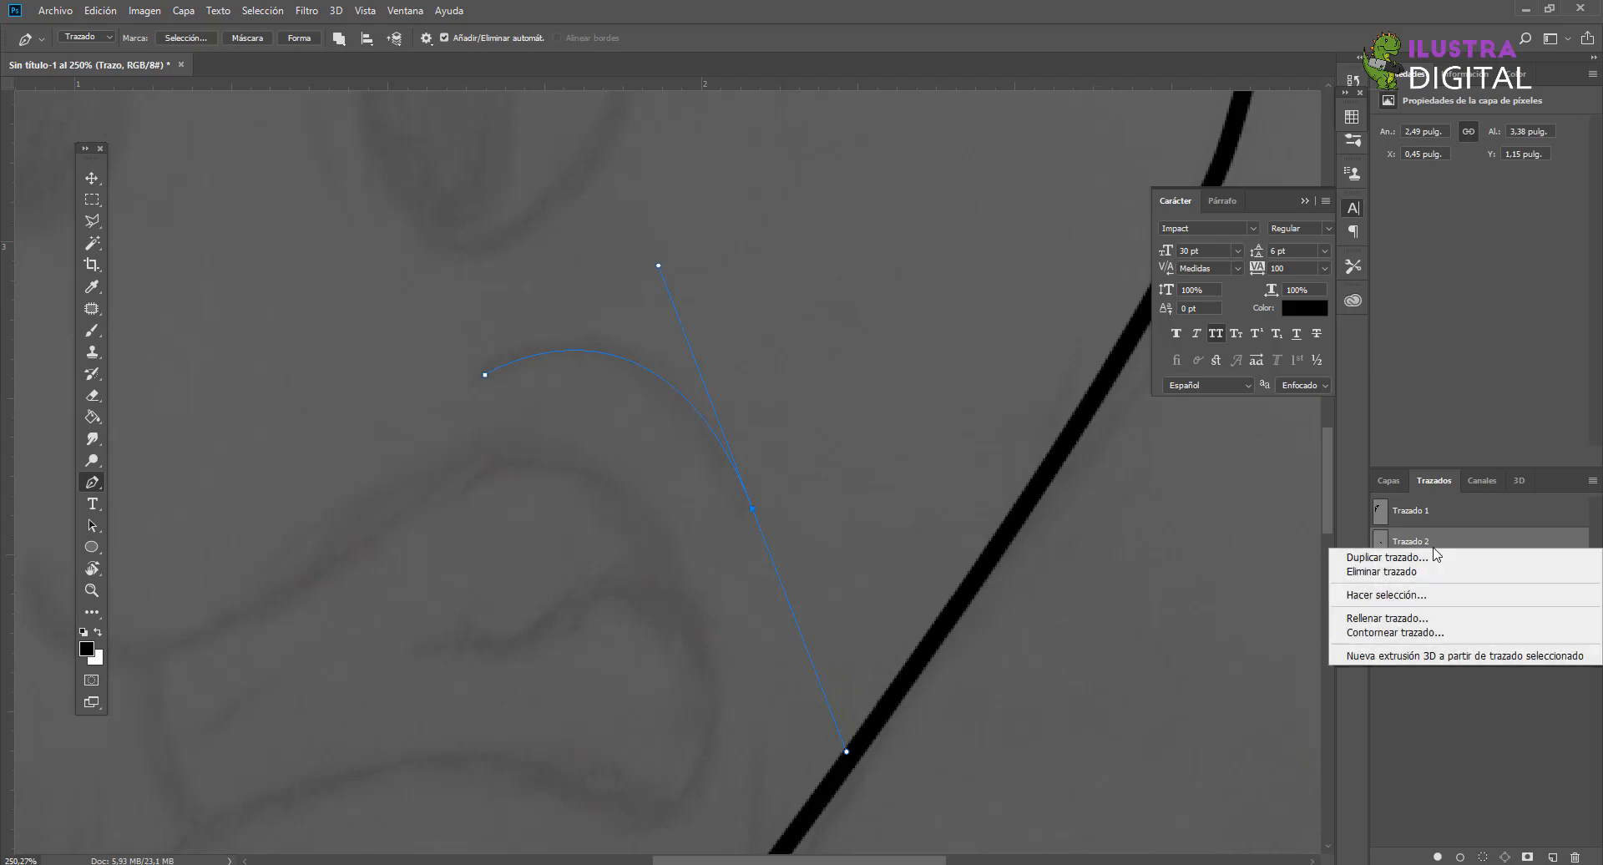
left_click(1405, 632)
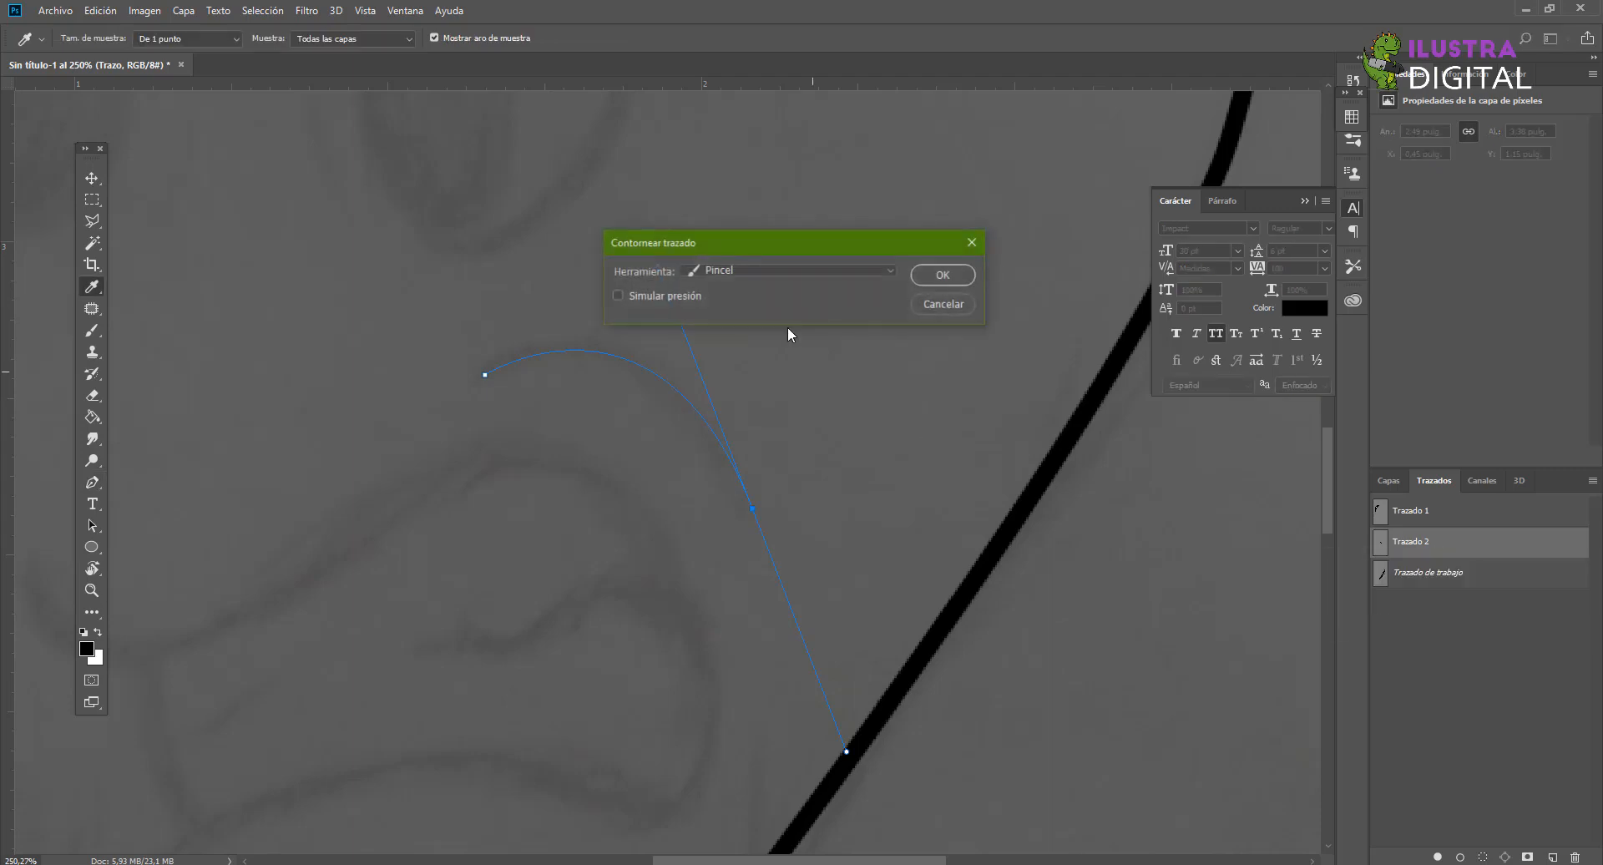
left_click(942, 276)
Step: Trace the crease beside the right sketched eye on the path Trazado 2 and stroke the path with the black brush
scroll(823, 422, "down", 3)
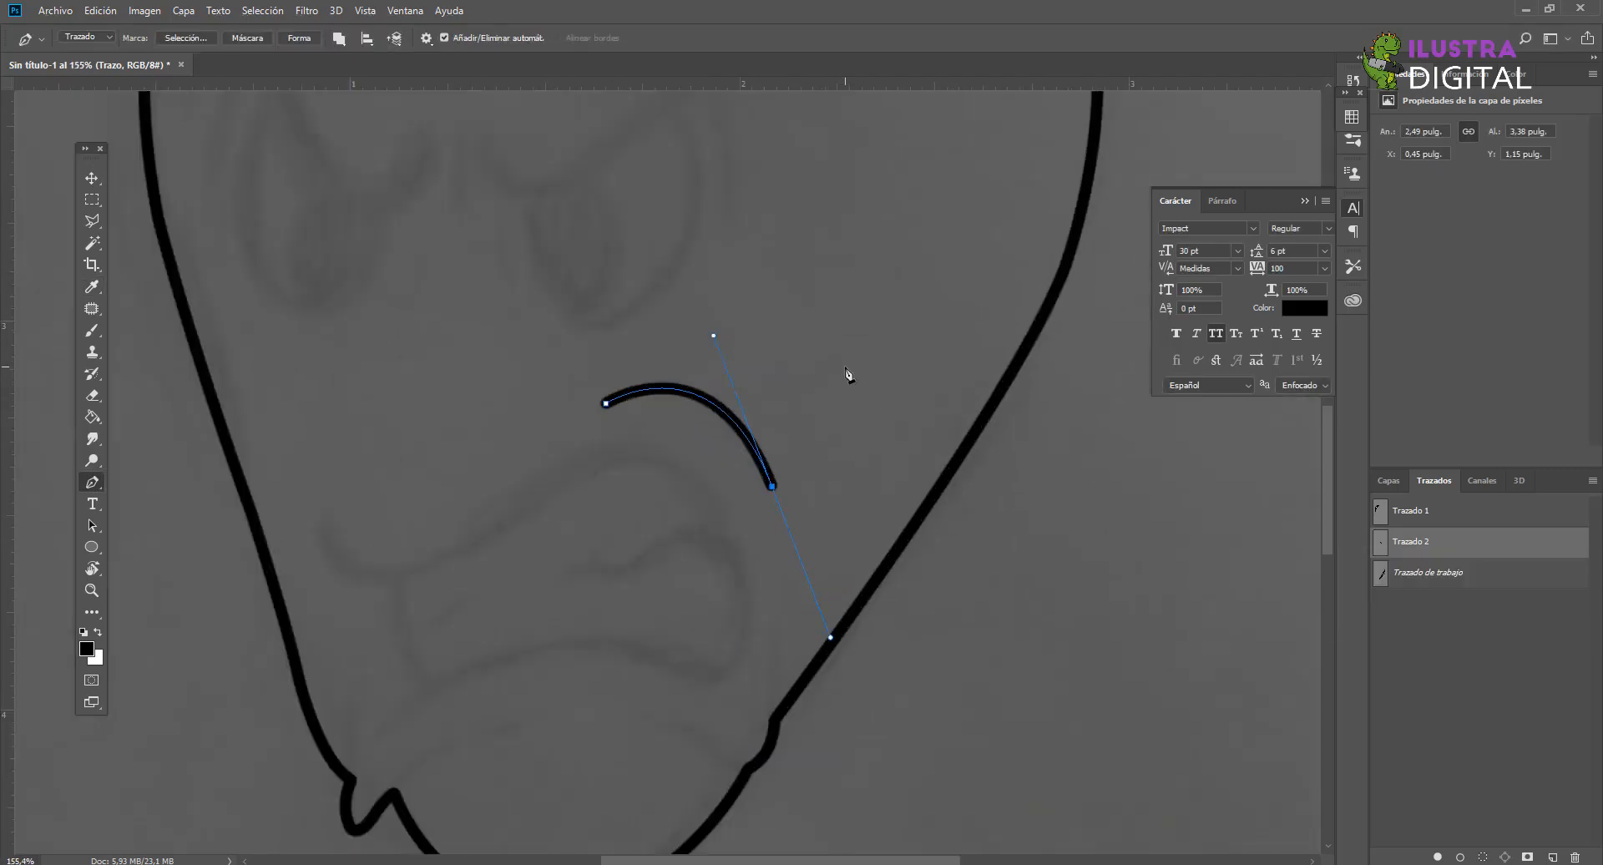
scroll(727, 437, "up", 6)
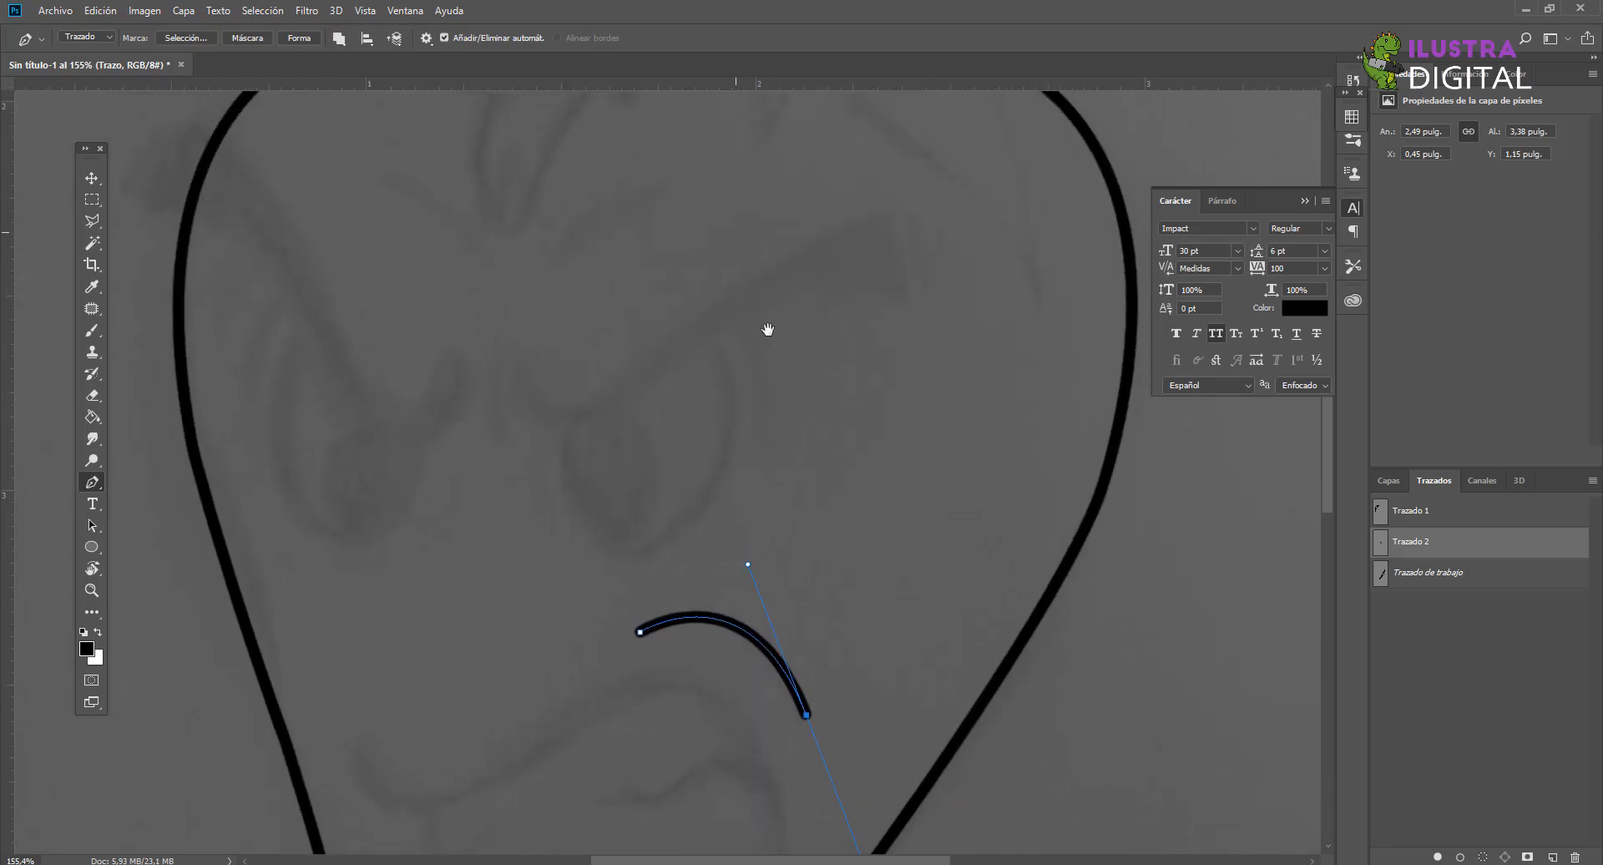
scroll(807, 406, "up", 4)
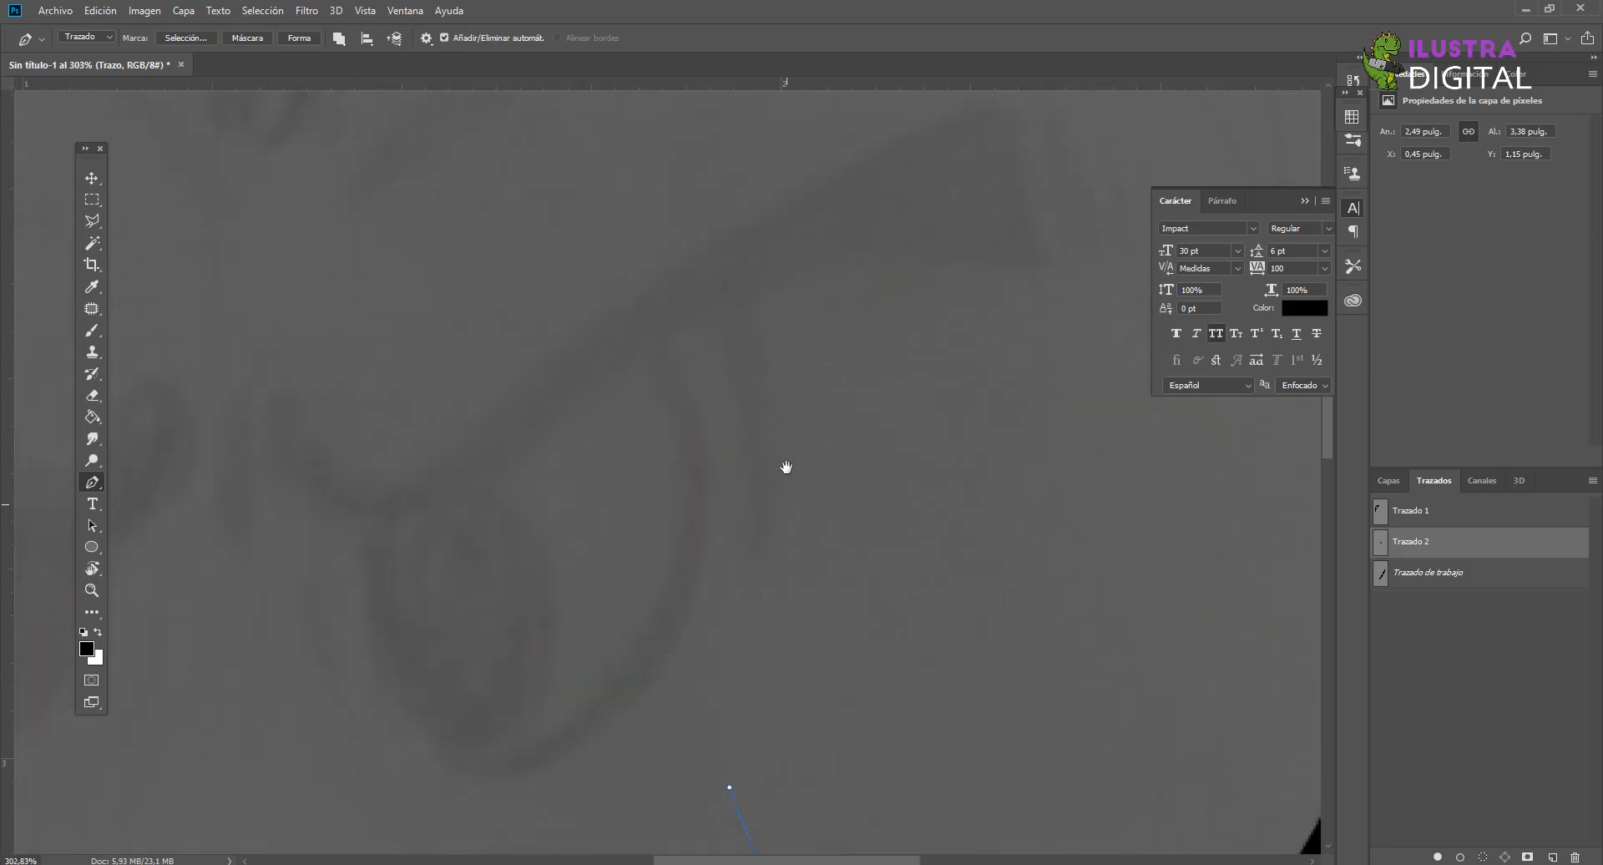
scroll(776, 455, "down", 2)
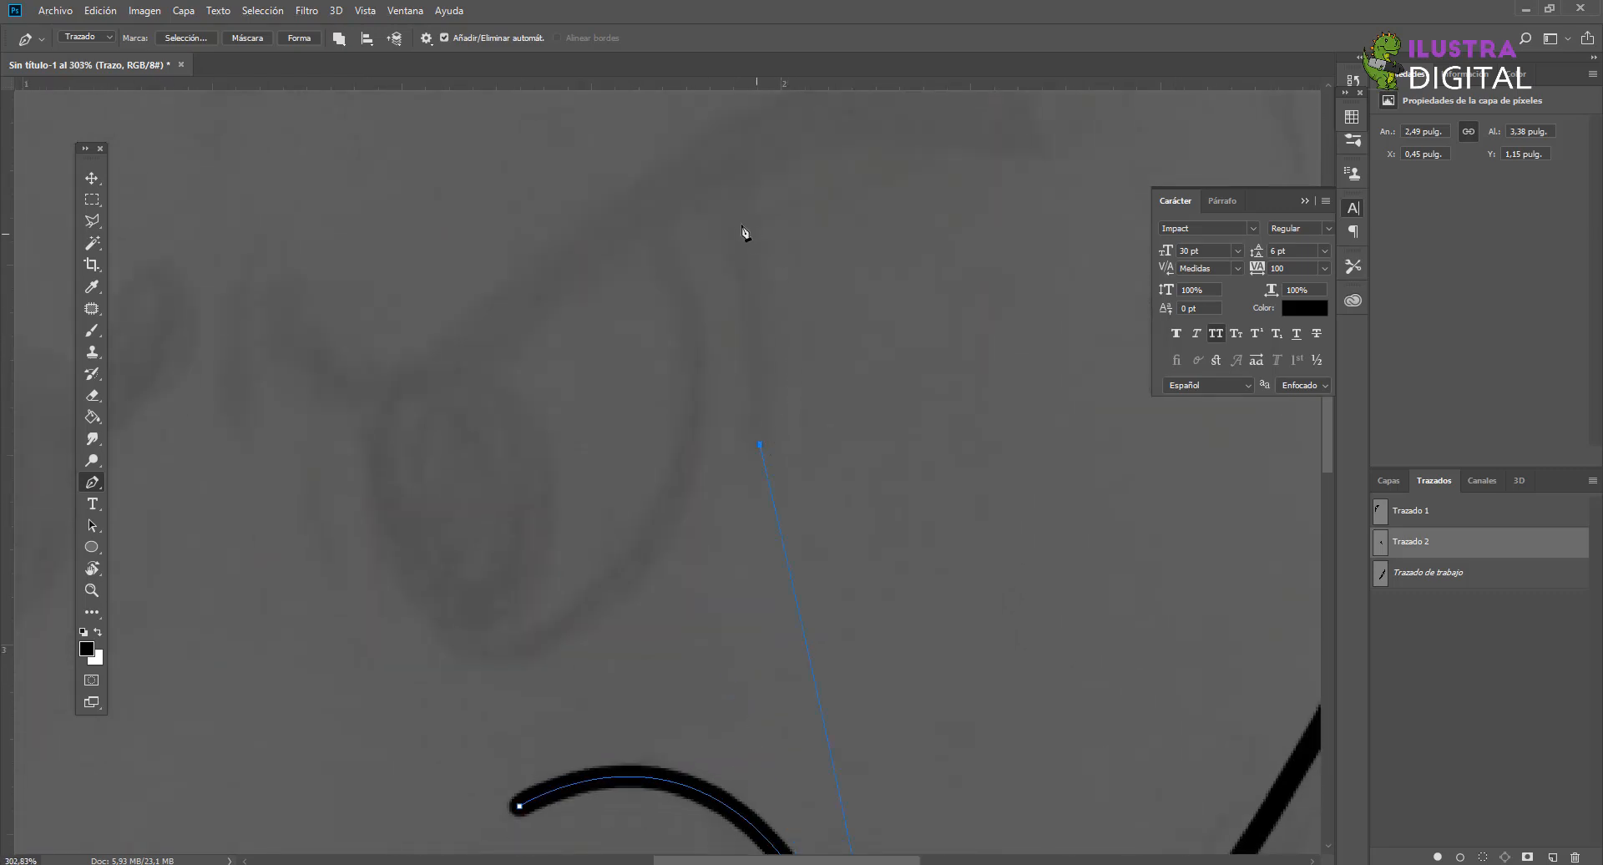
right_click(1405, 540)
key("Escape")
scroll(812, 444, "down", 3)
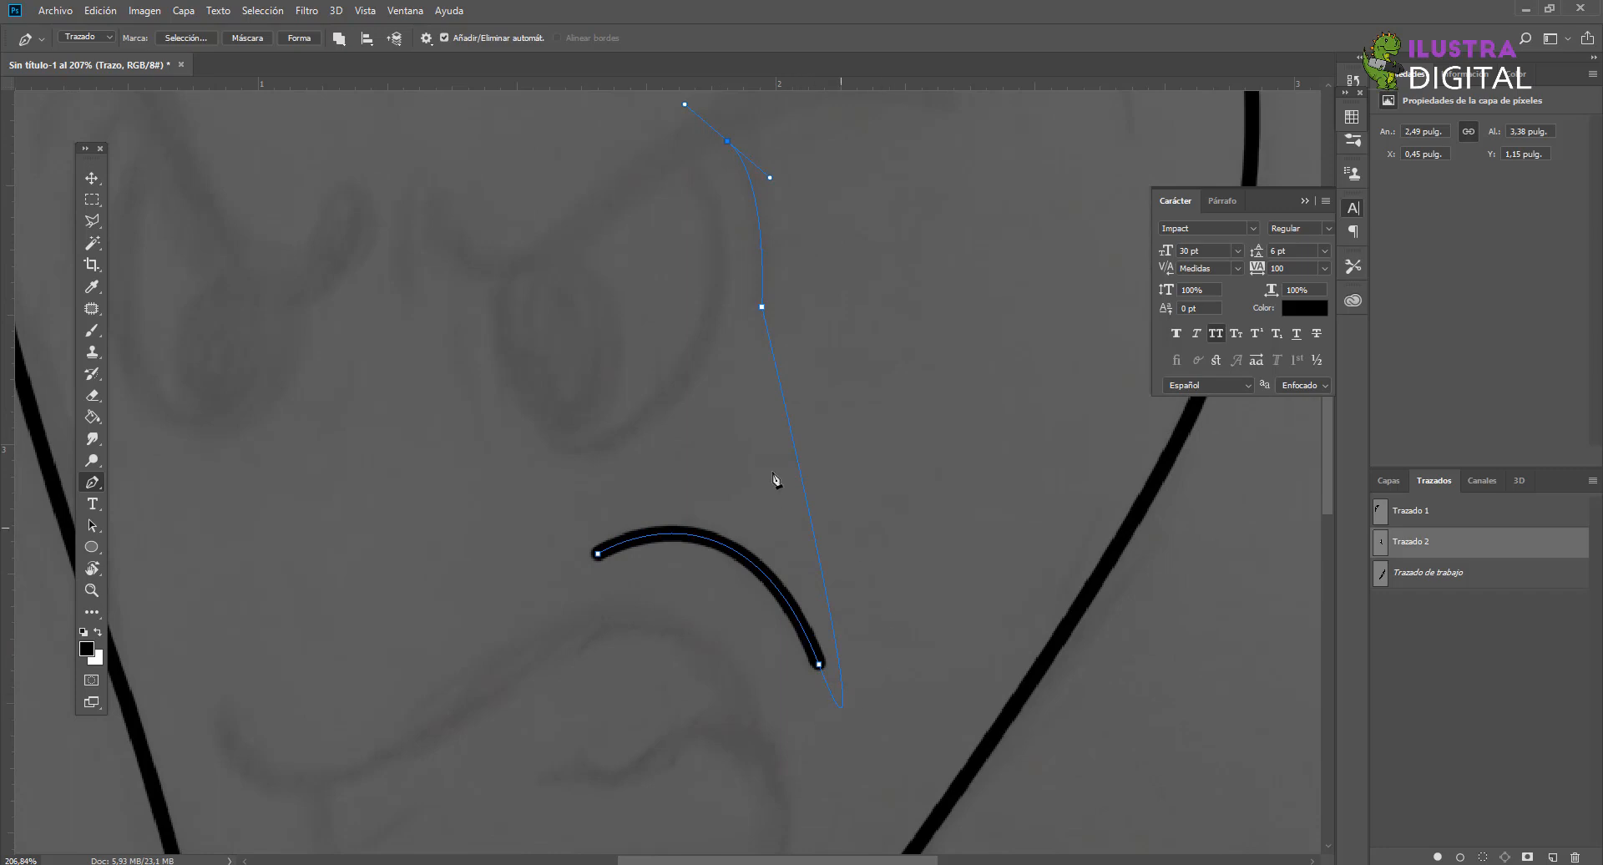
scroll(734, 461, "up", 2)
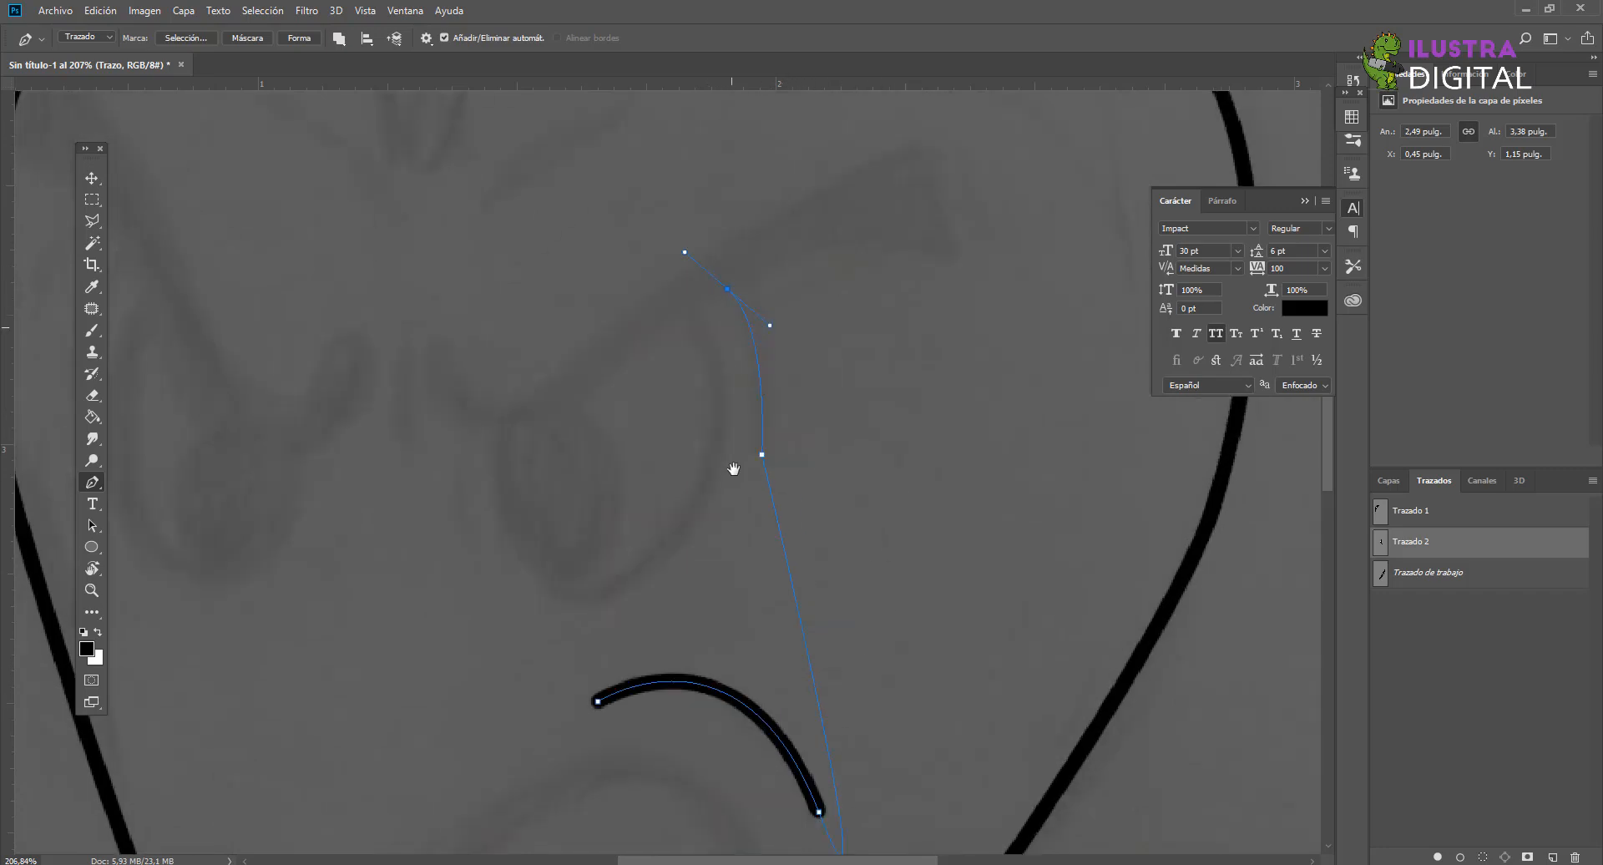
right_click(1445, 541)
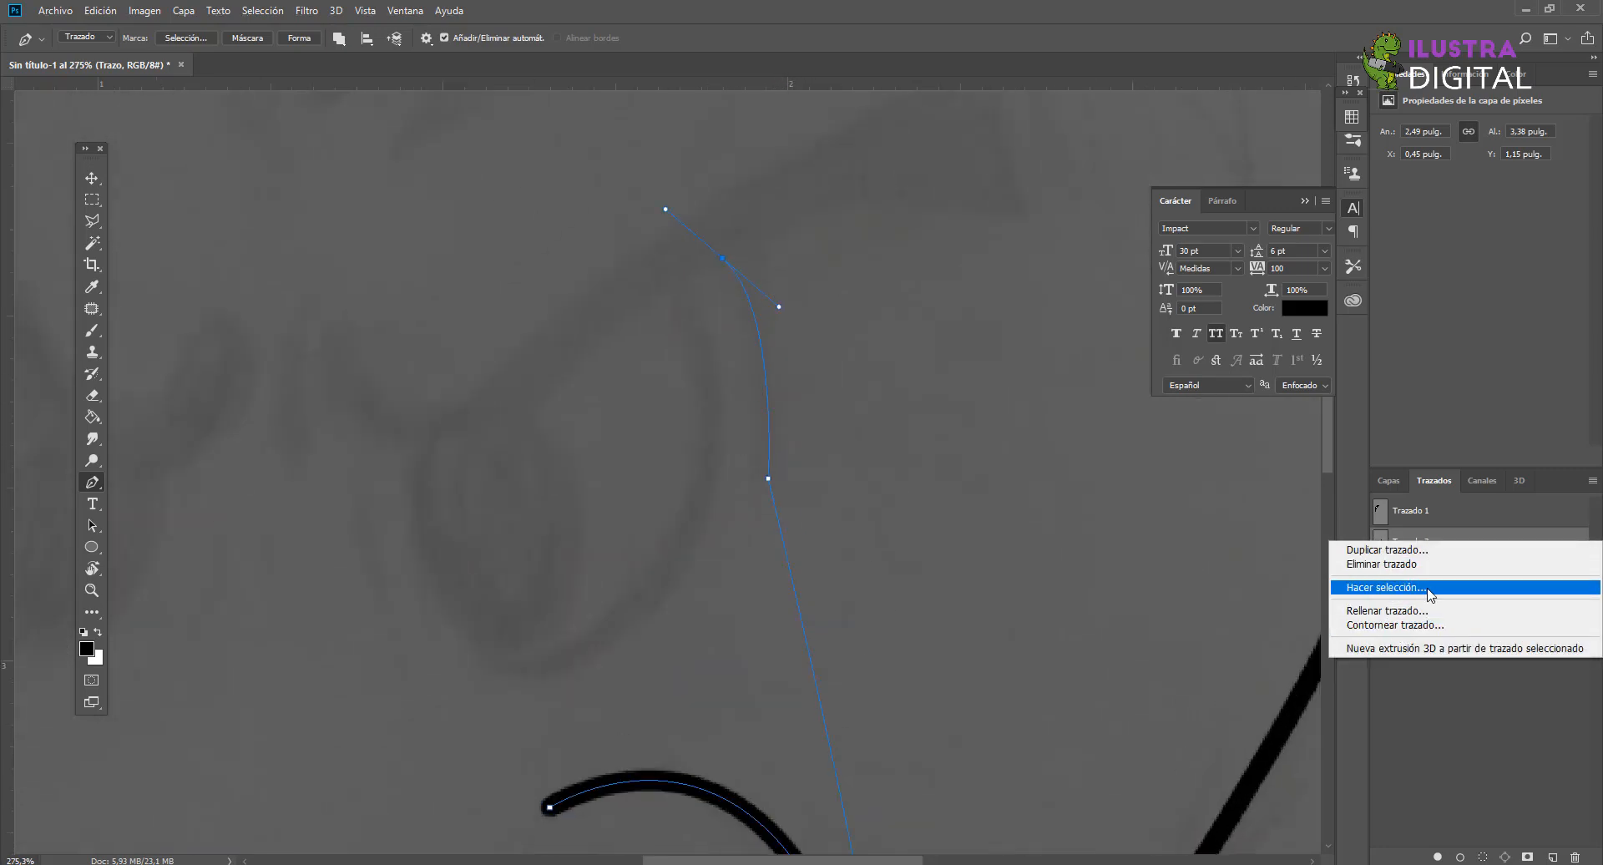
left_click(1392, 625)
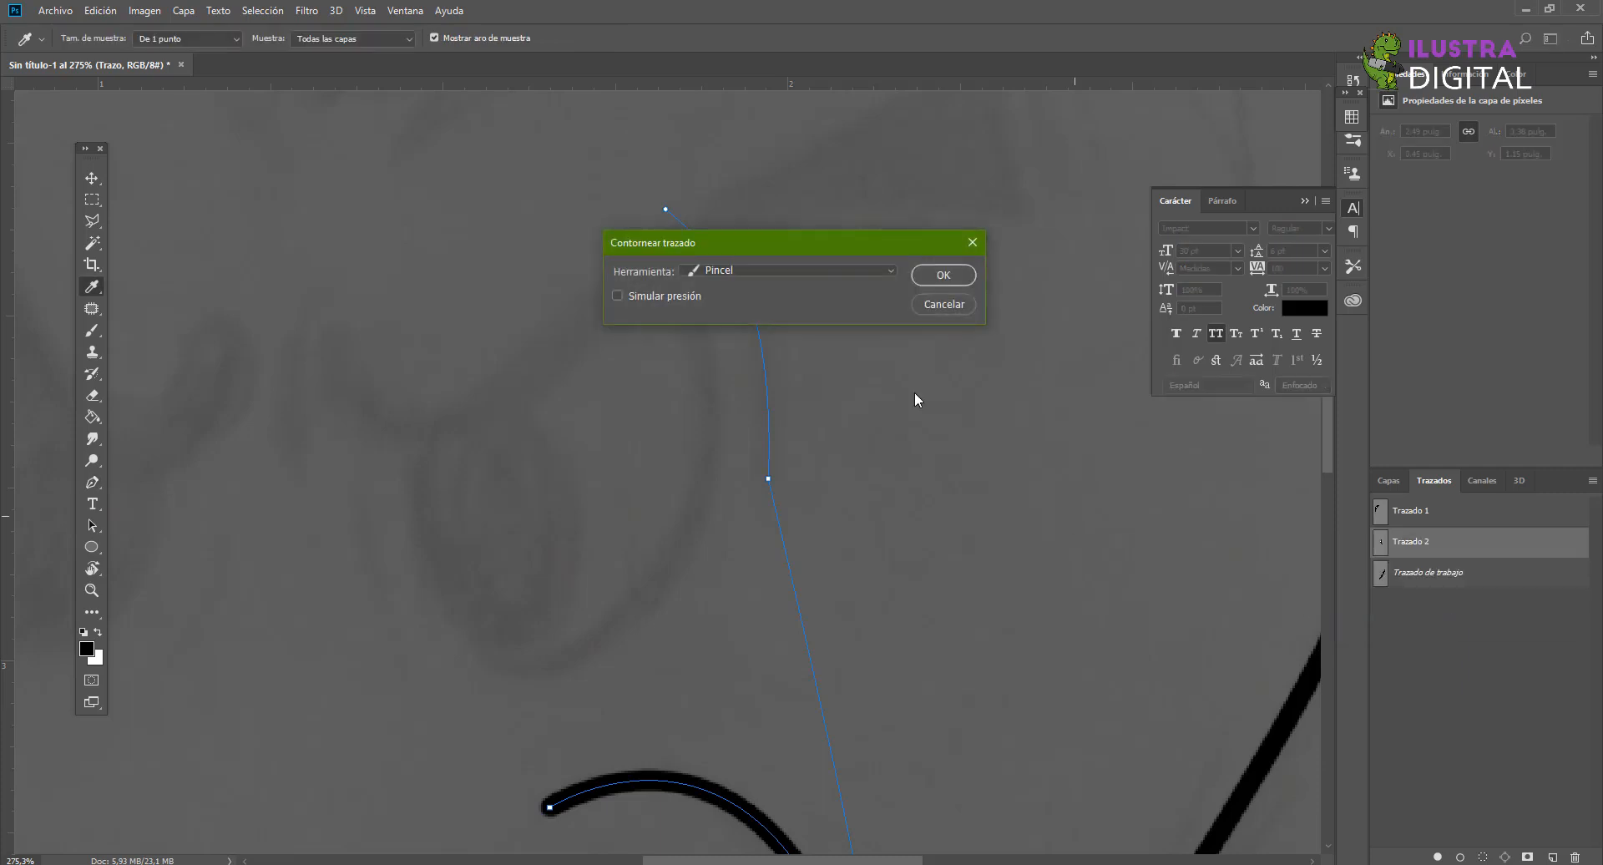
left_click(941, 277)
Step: Set the eraser size to 10 px and erase the straight black line joining the eye and mouth creases
scroll(952, 459, "down", 3)
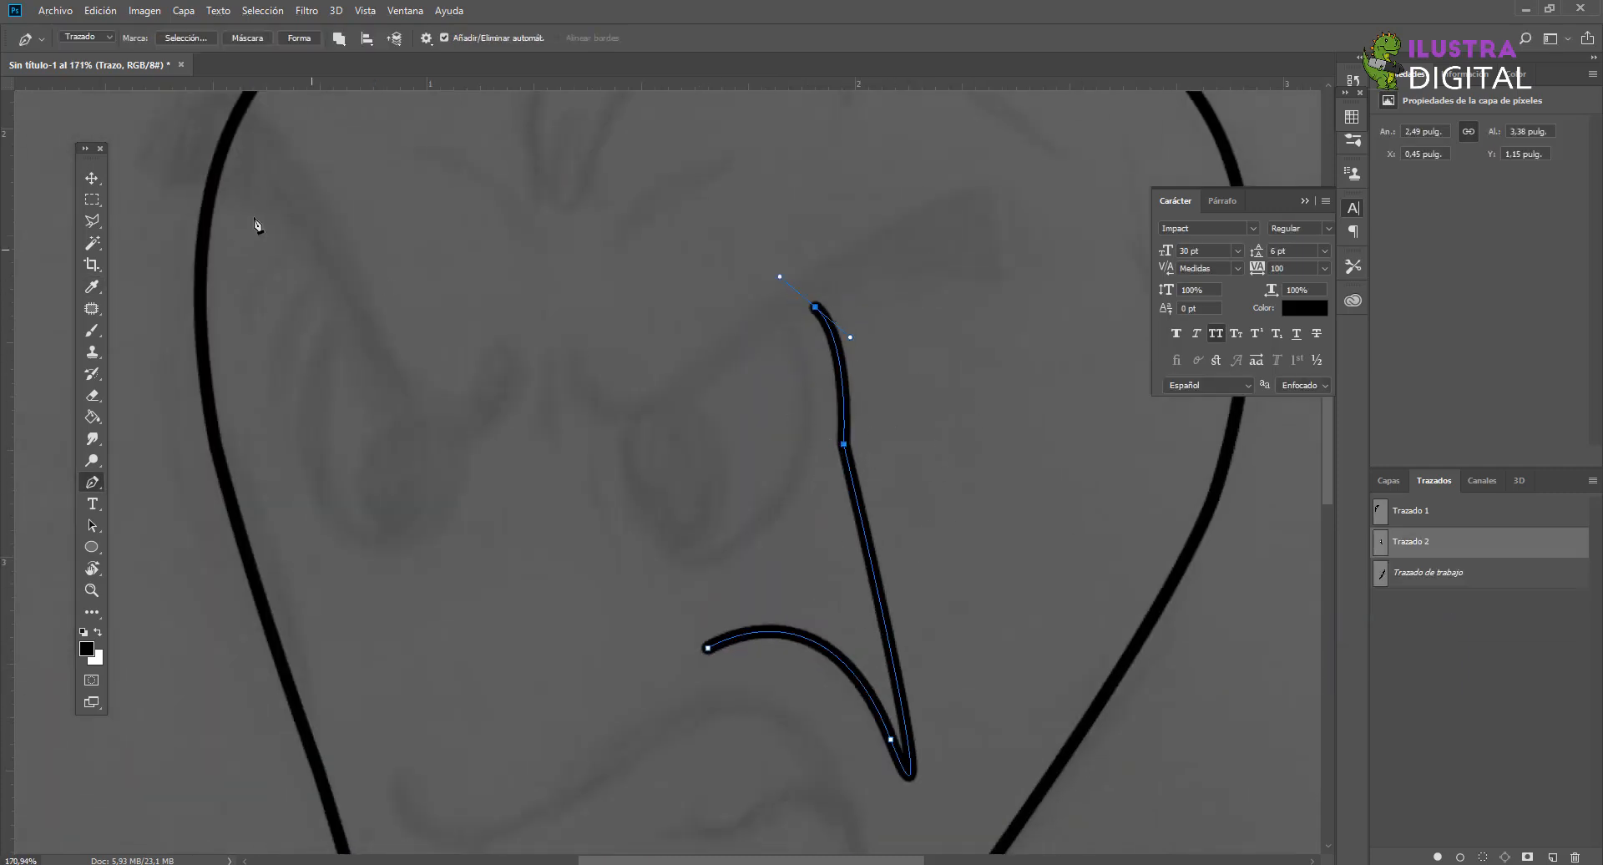
scroll(852, 367, "up", 2)
scroll(816, 380, "down", 1)
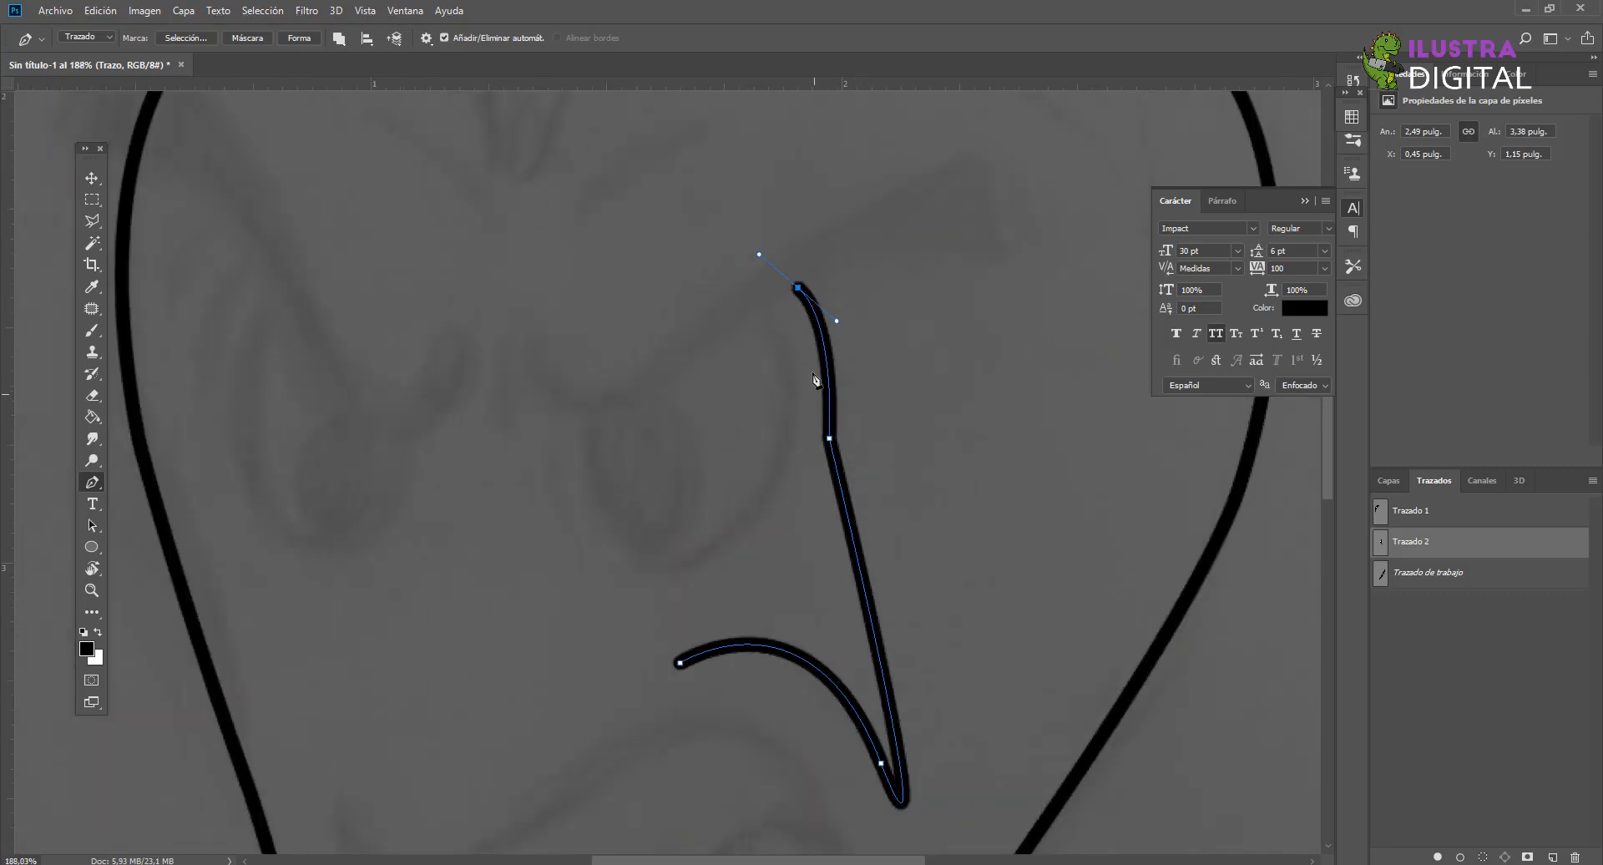
left_click(93, 395)
right_click(839, 463)
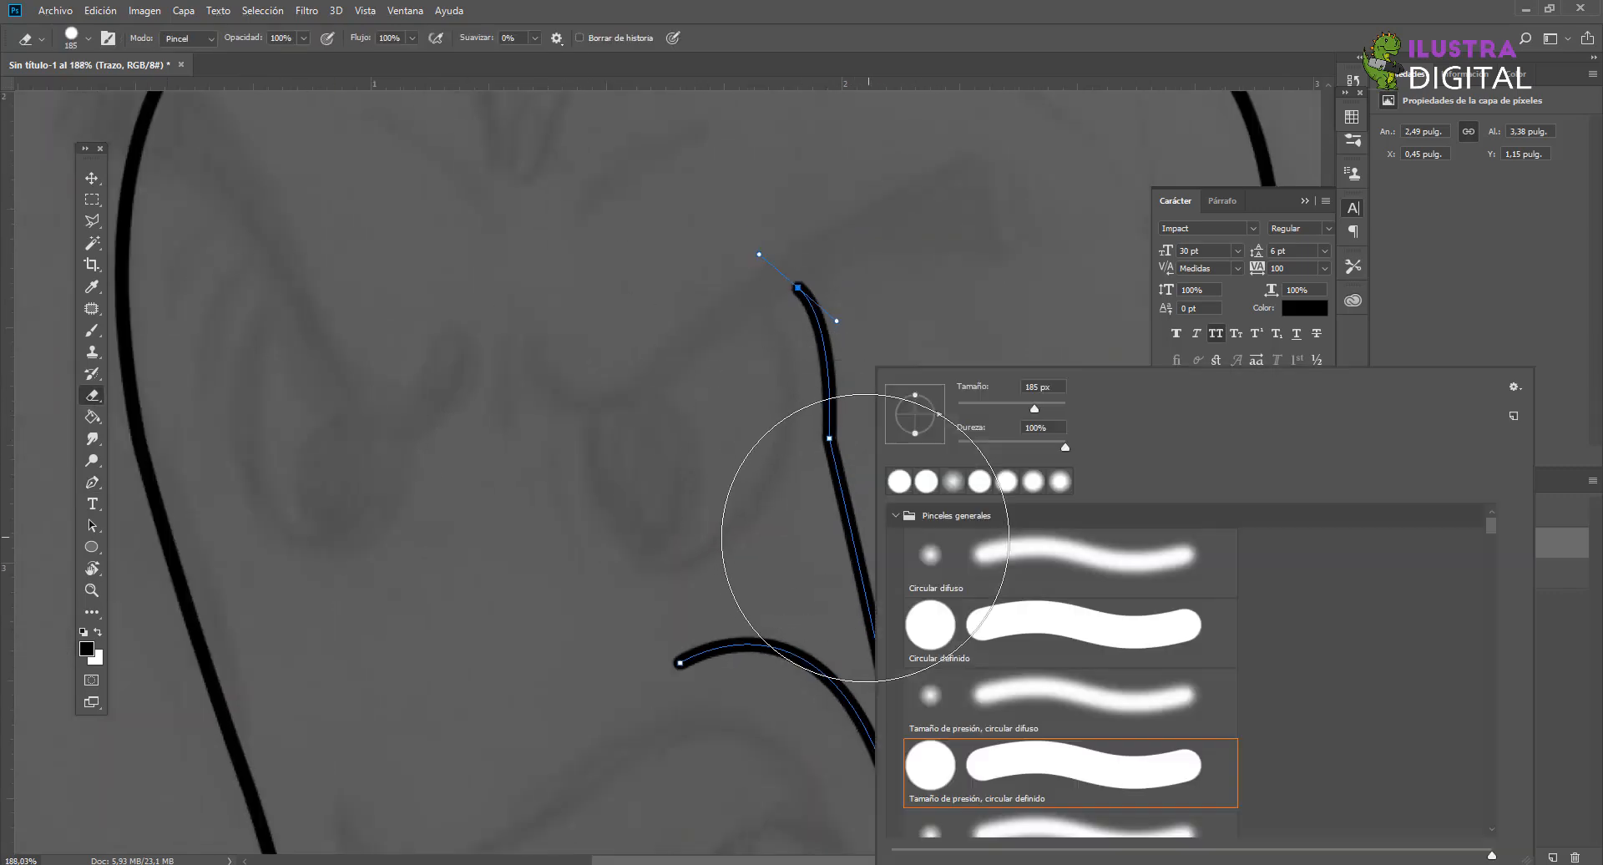
left_click(965, 404)
mouse_move(852, 473)
left_mouse_down()
mouse_move(866, 473)
mouse_move(845, 511)
mouse_move(843, 447)
left_mouse_up()
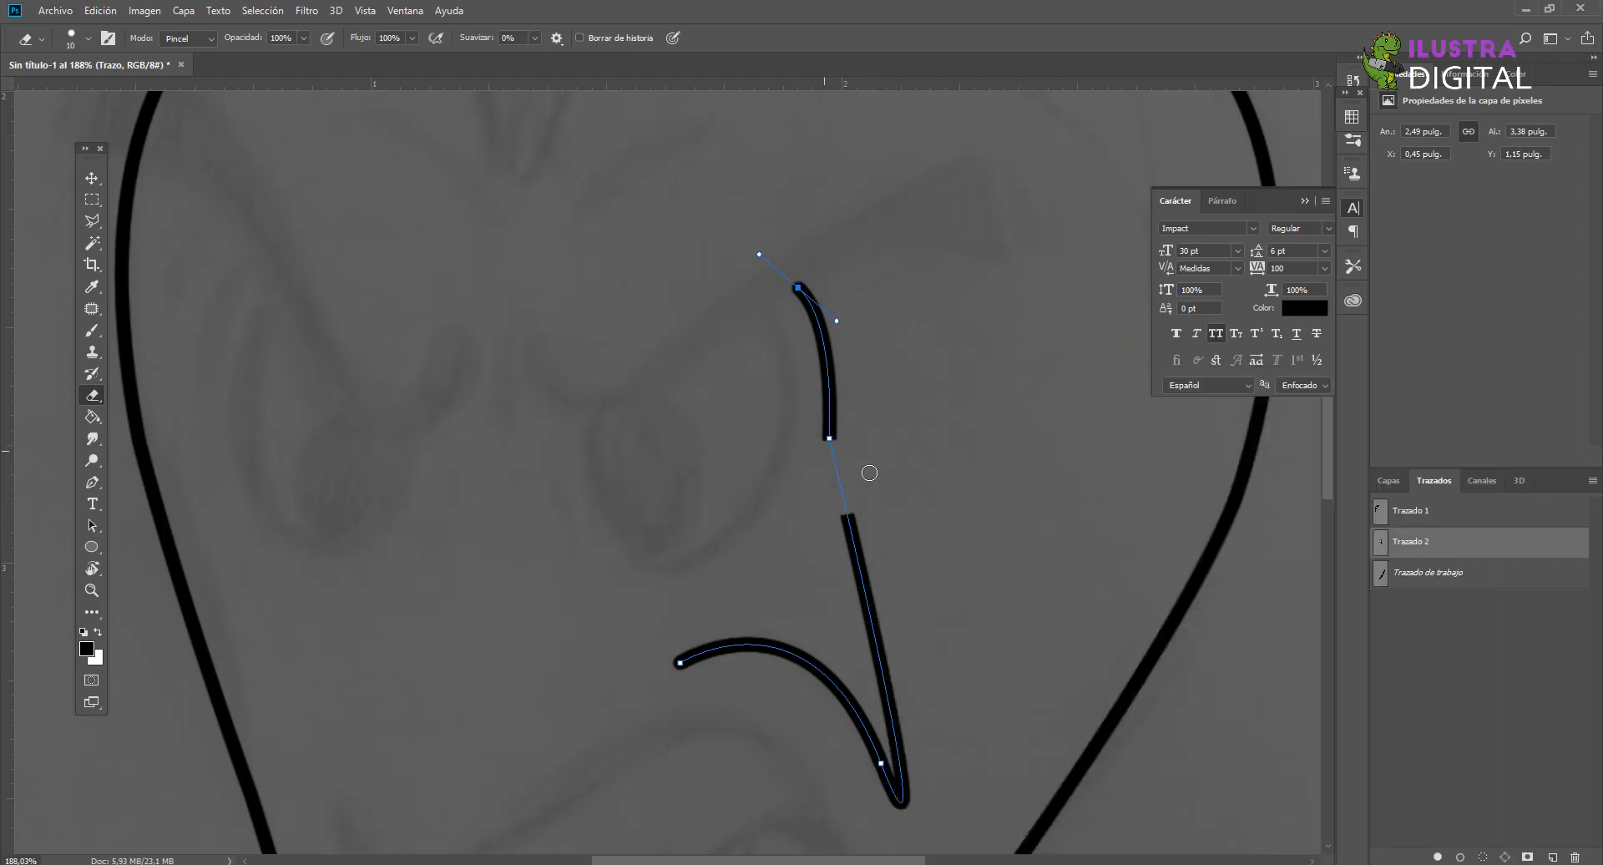
mouse_move(841, 533)
left_mouse_down()
mouse_move(800, 575)
mouse_move(869, 581)
mouse_move(893, 605)
mouse_move(871, 642)
mouse_move(916, 648)
mouse_move(890, 716)
mouse_move(909, 762)
mouse_move(888, 743)
mouse_move(906, 809)
left_mouse_up()
left_click_drag(842, 499, 863, 588)
scroll(906, 497, "down", 6)
scroll(952, 421, "up", 5)
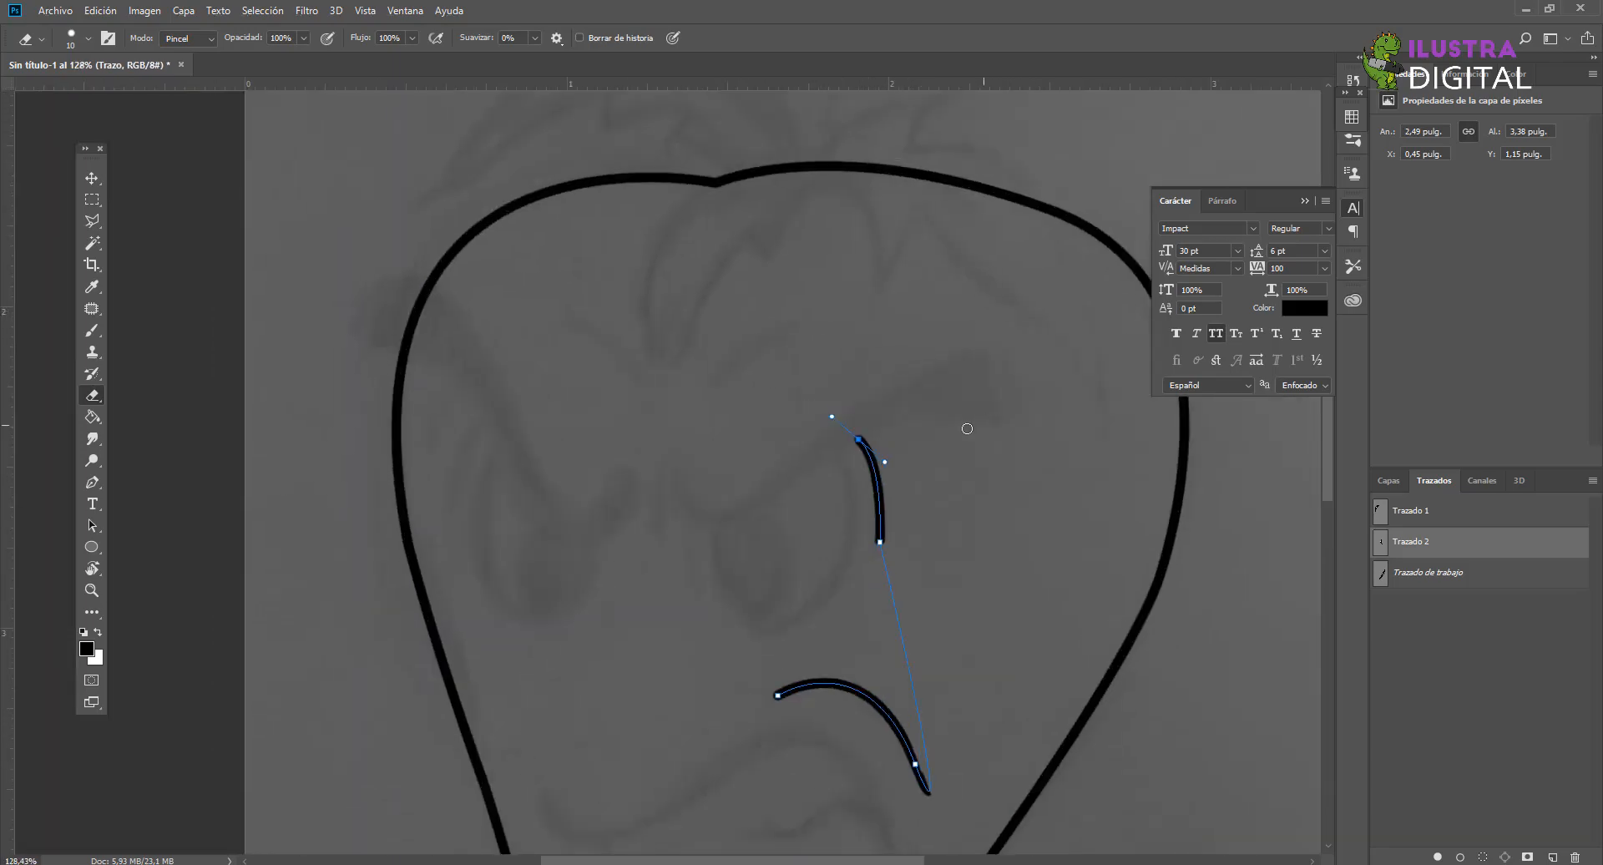
scroll(877, 431, "down", 3)
Step: Undo the erasing, the stroke beside the right eye and the curved path segment under it
key("ctrl+alt+z")
key("ctrl+alt+z")
key("ctrl+alt+z")
key("ctrl+alt+z")
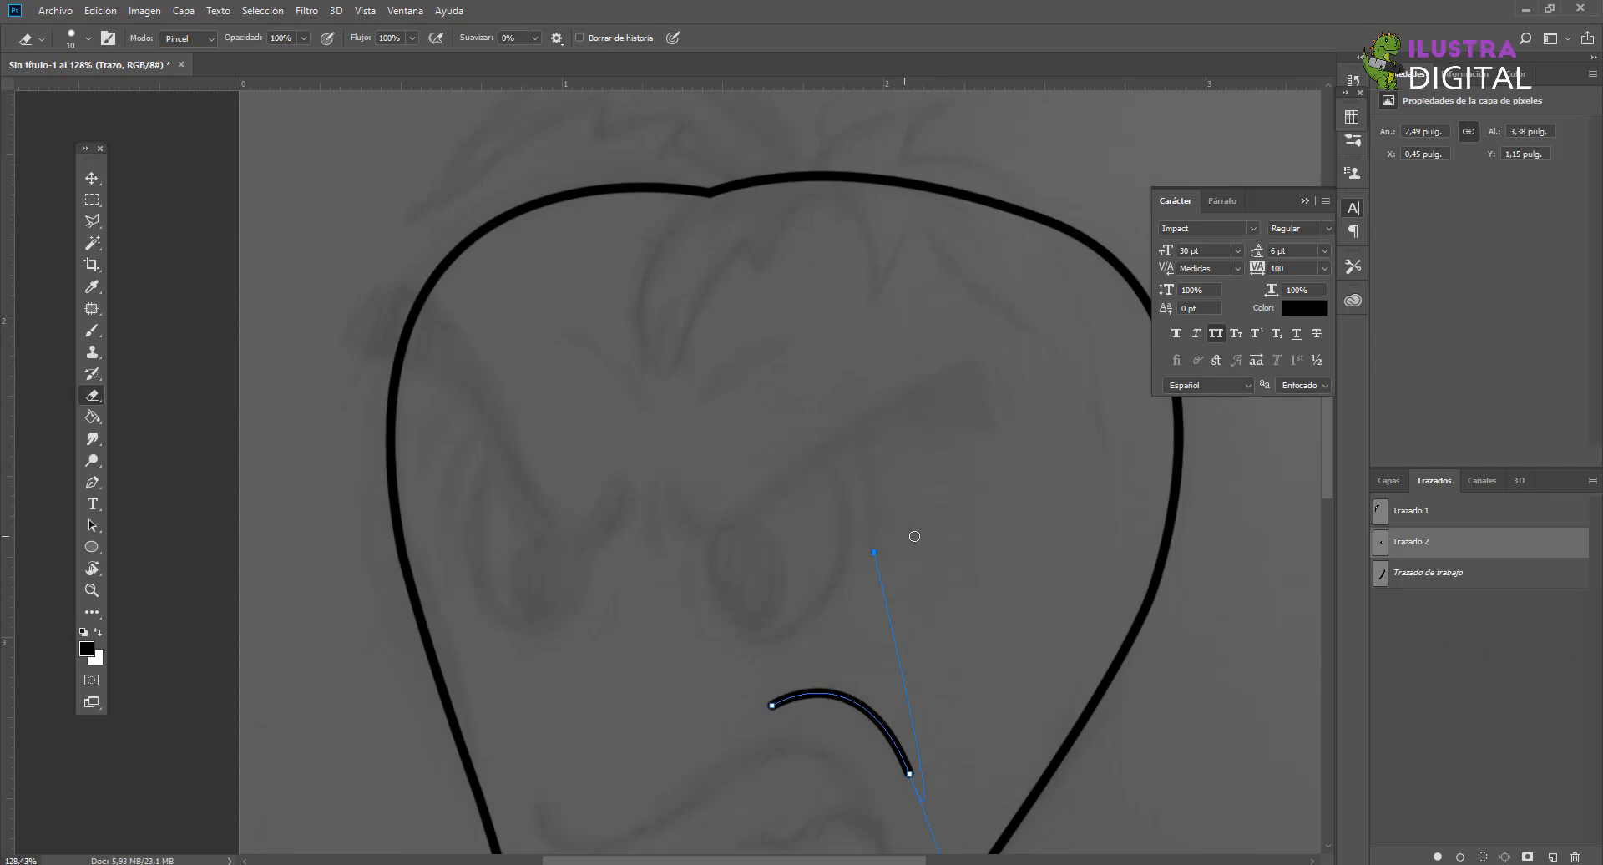
Step: Create the separate path Trazado 3 and trace the crease beside the right sketched eye with a Pen tool curve
scroll(919, 560, "up", 3)
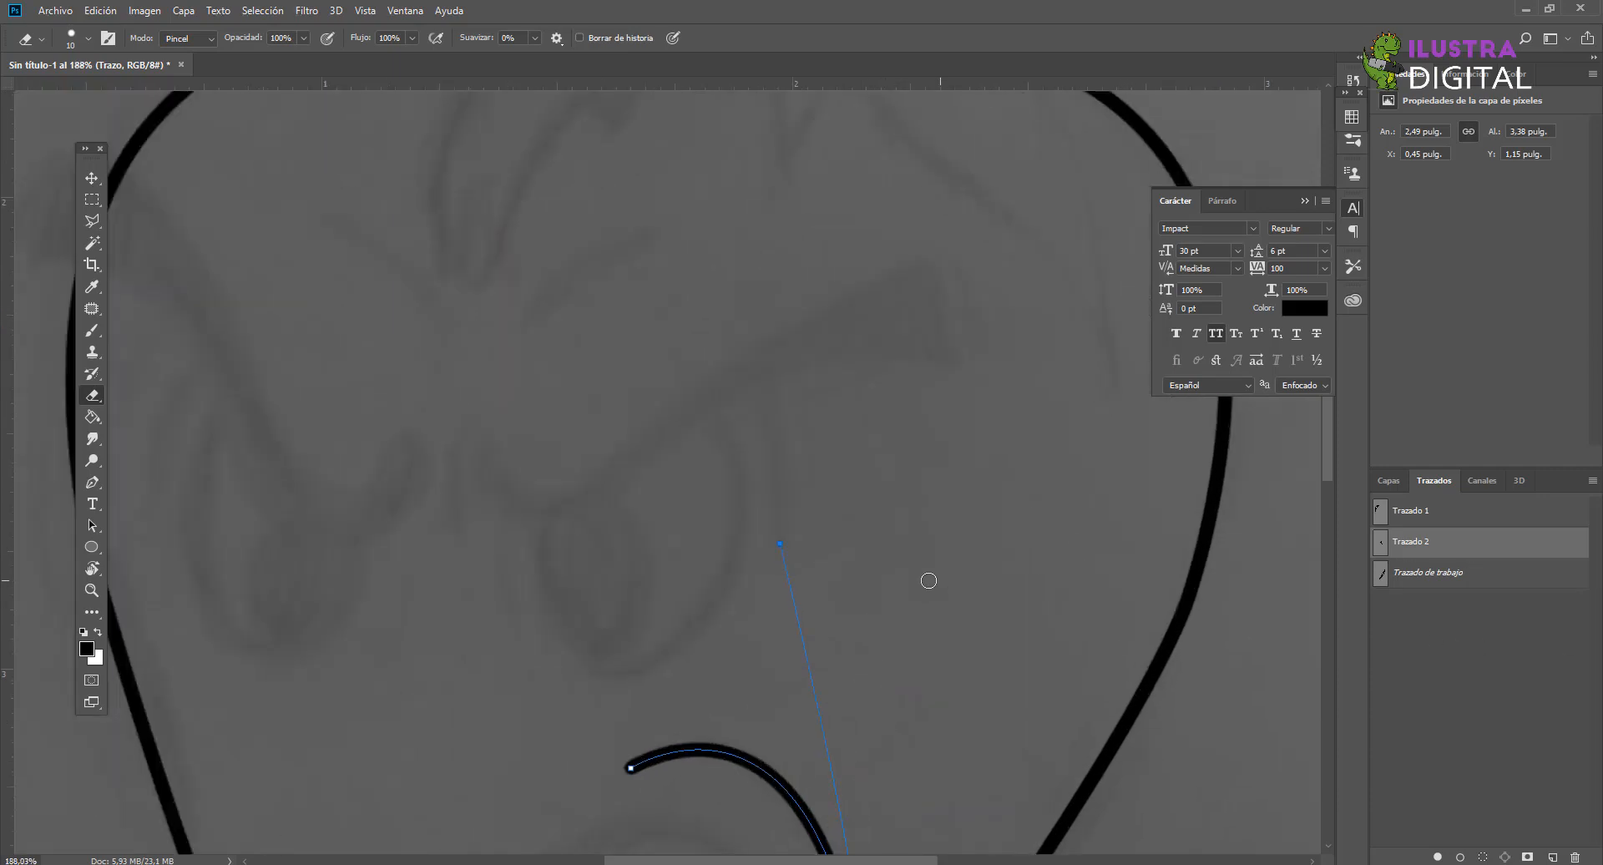
left_click(1552, 857)
scroll(708, 685, "down", 3)
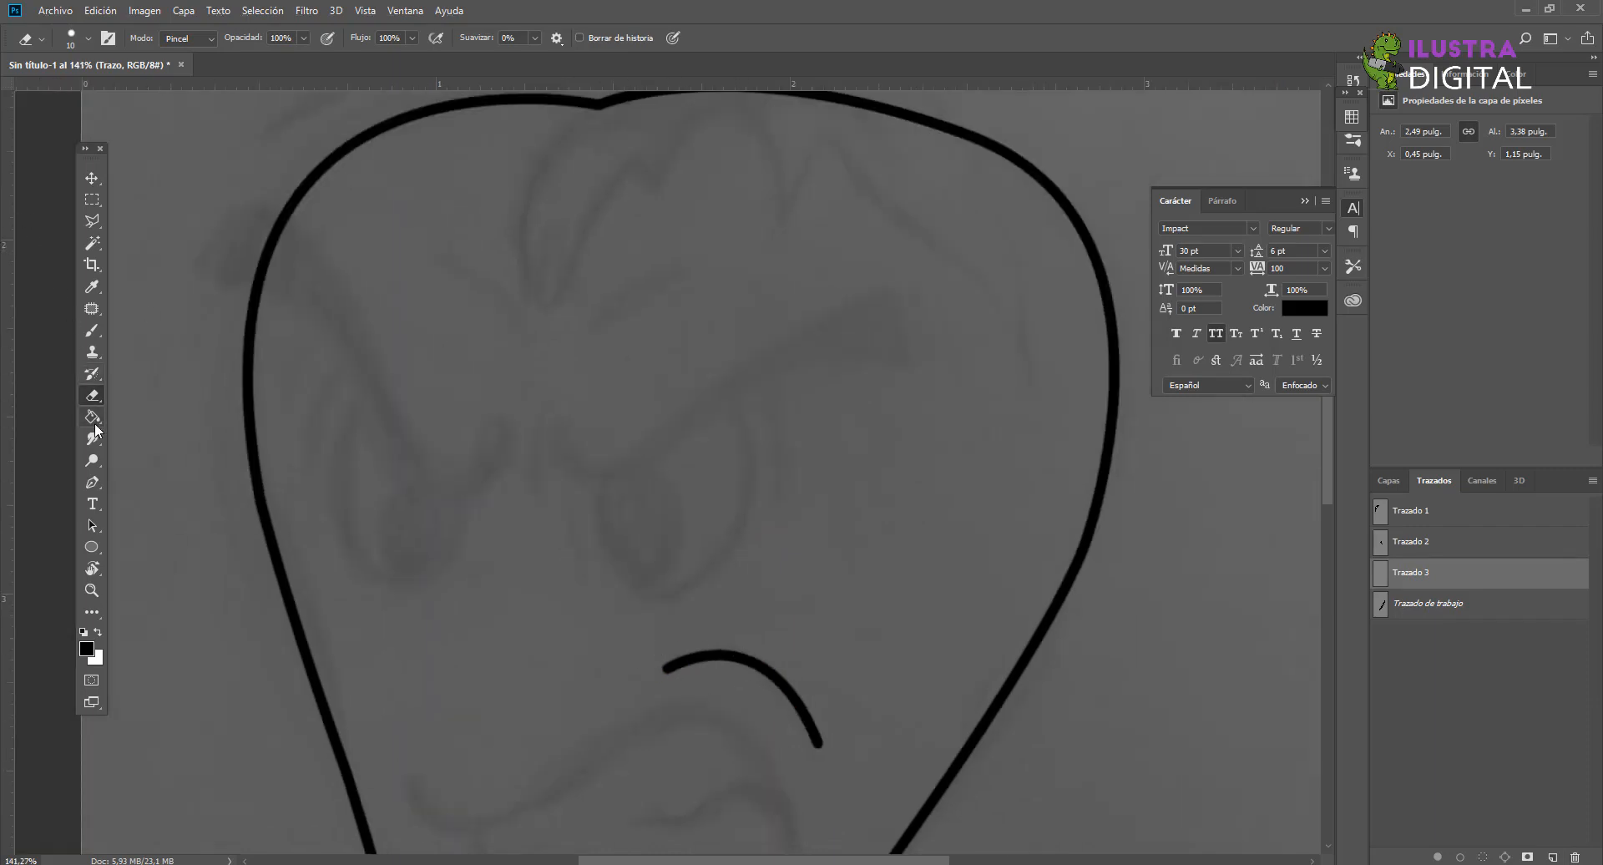
left_click(92, 481)
scroll(749, 384, "up", 2)
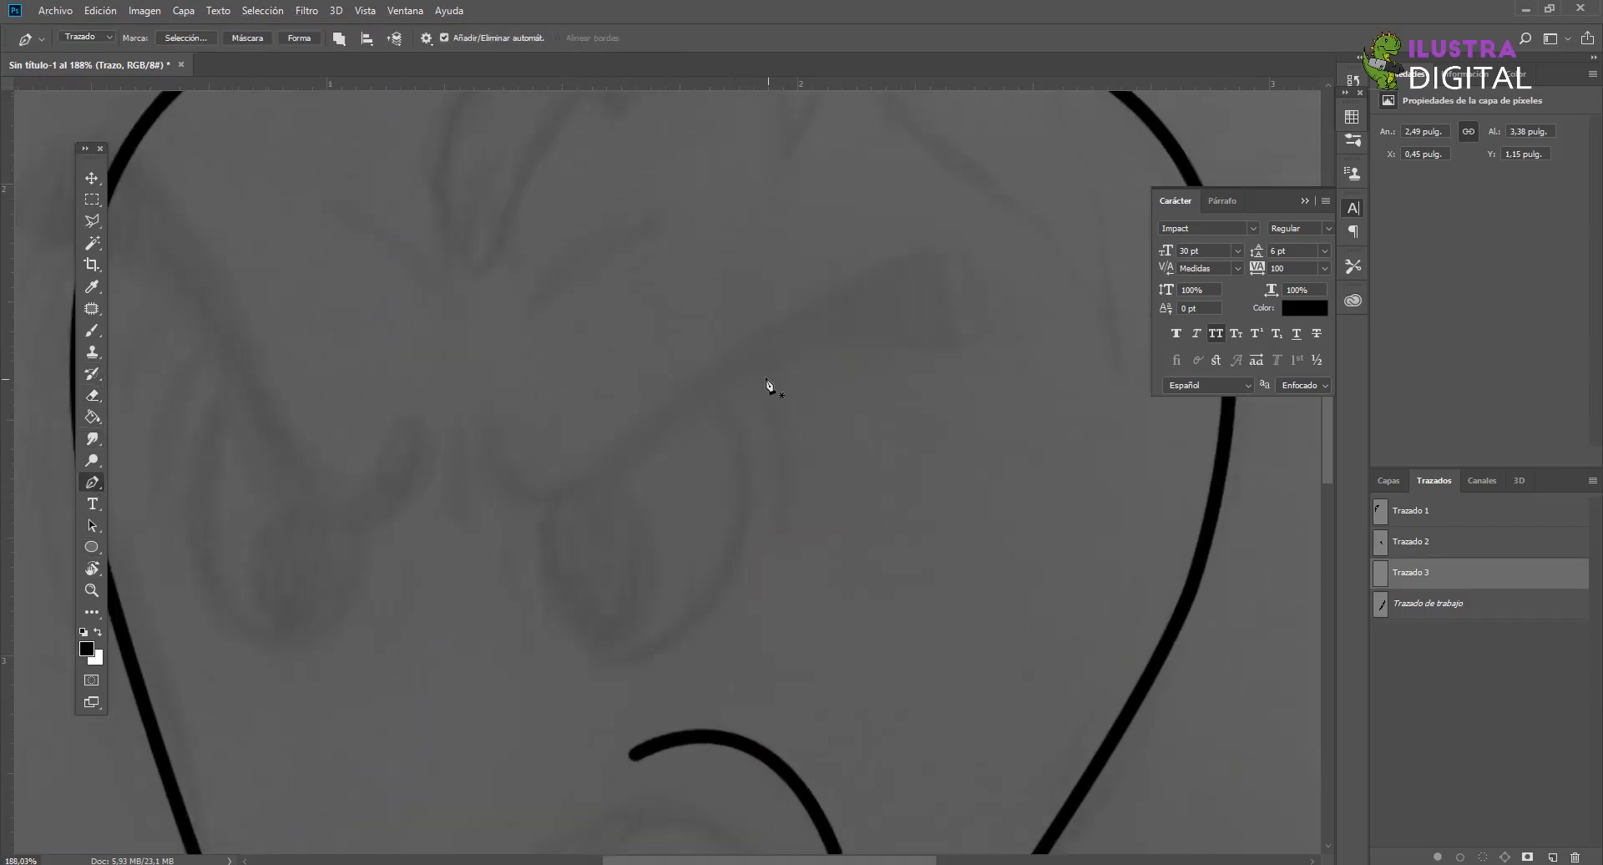
left_click(92, 178)
Step: Stroke the path Trazado 3 beside the right sketched eye with the black brush
right_click(1431, 575)
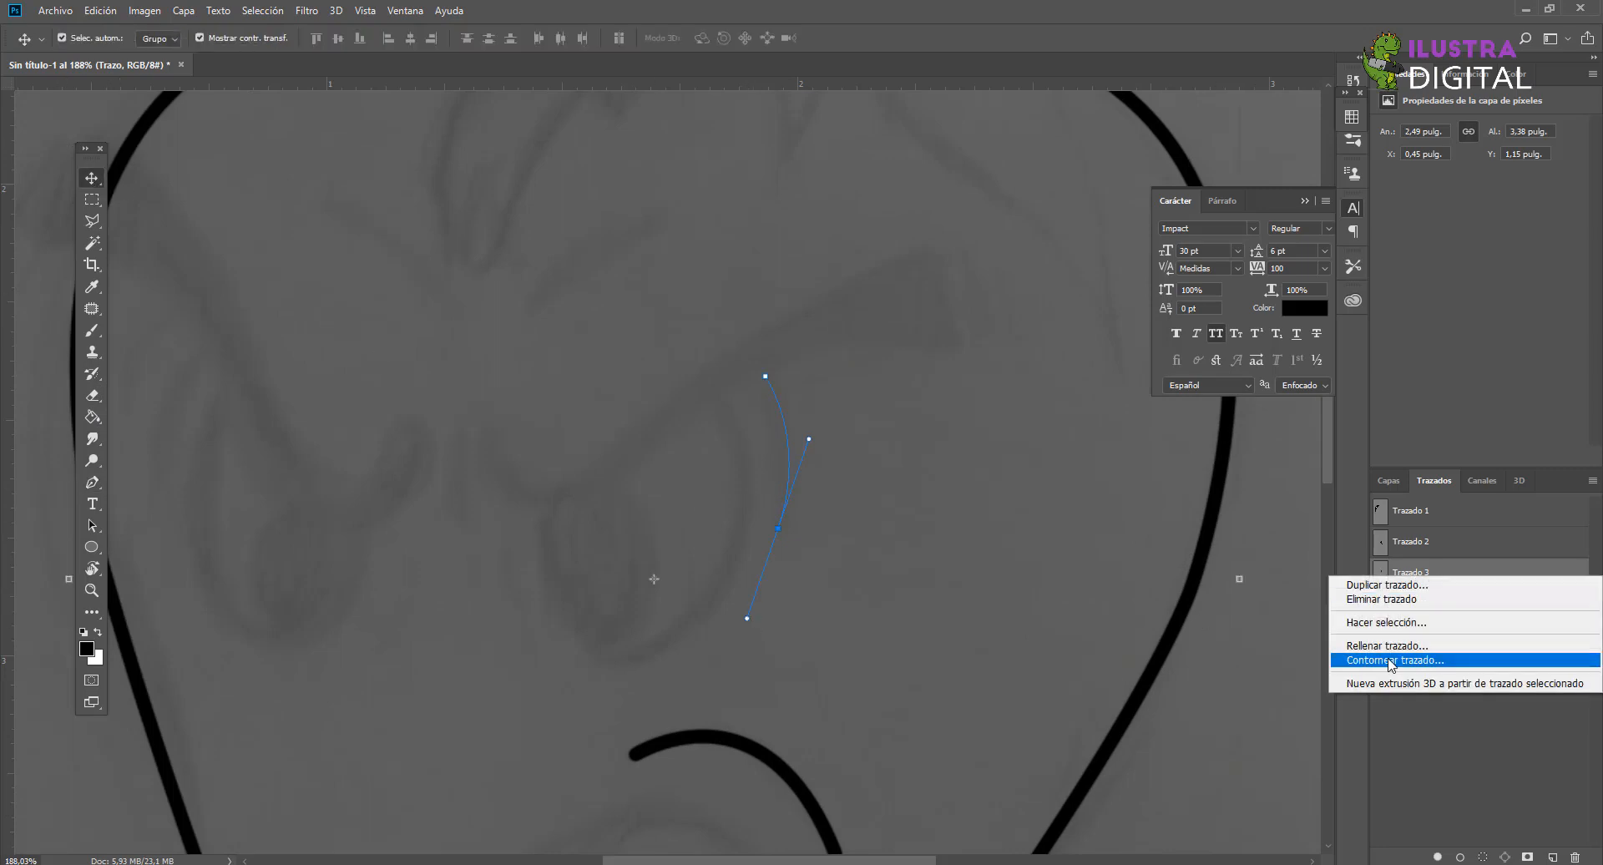
left_click(1391, 622)
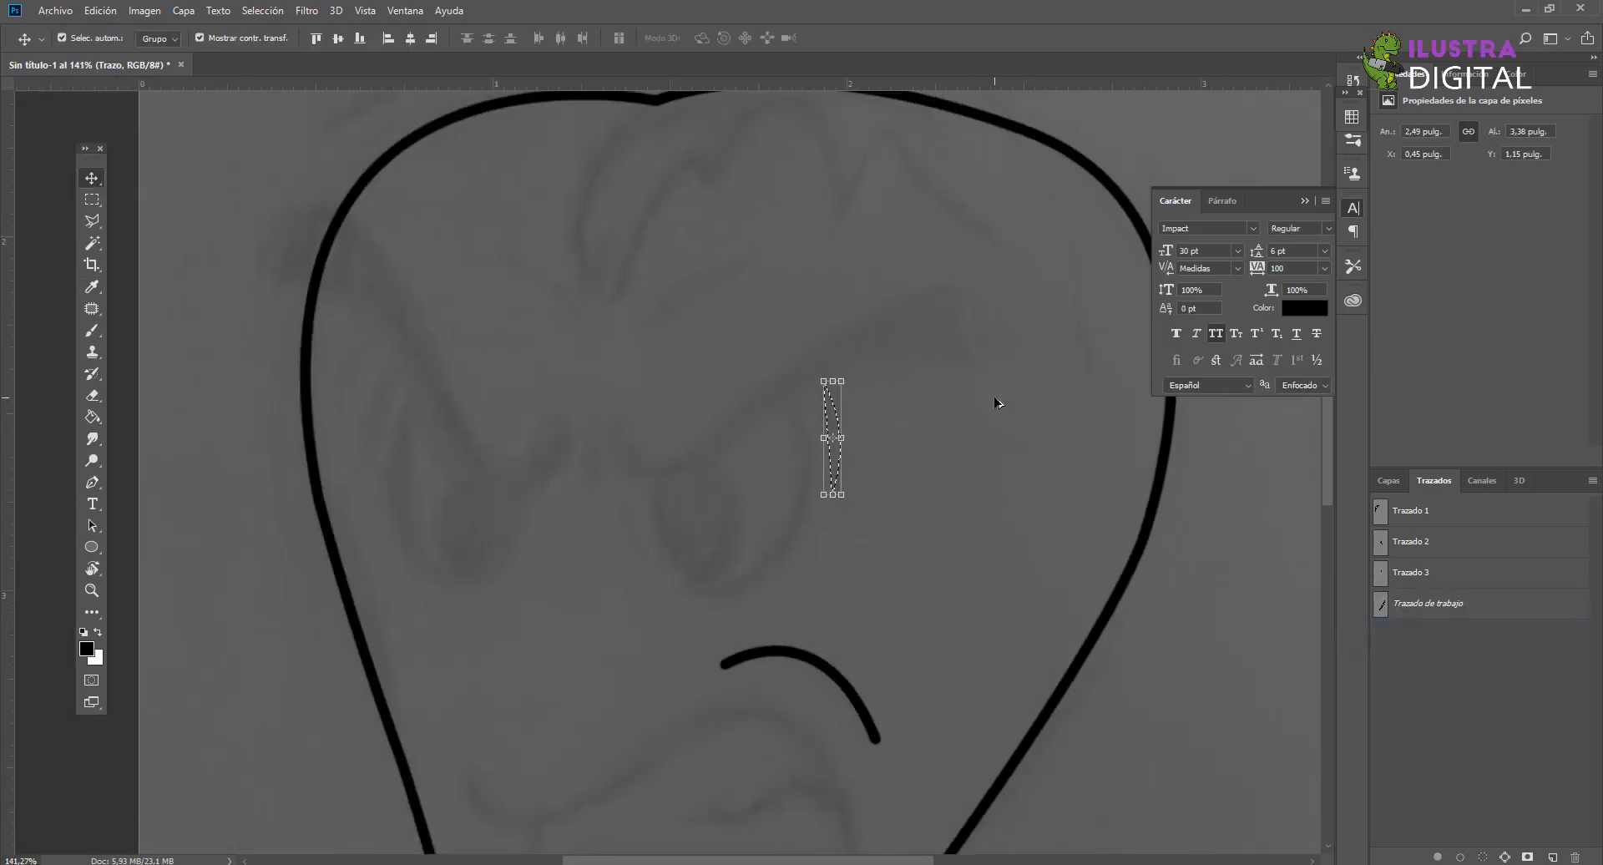
left_click(1436, 574)
right_click(1440, 580)
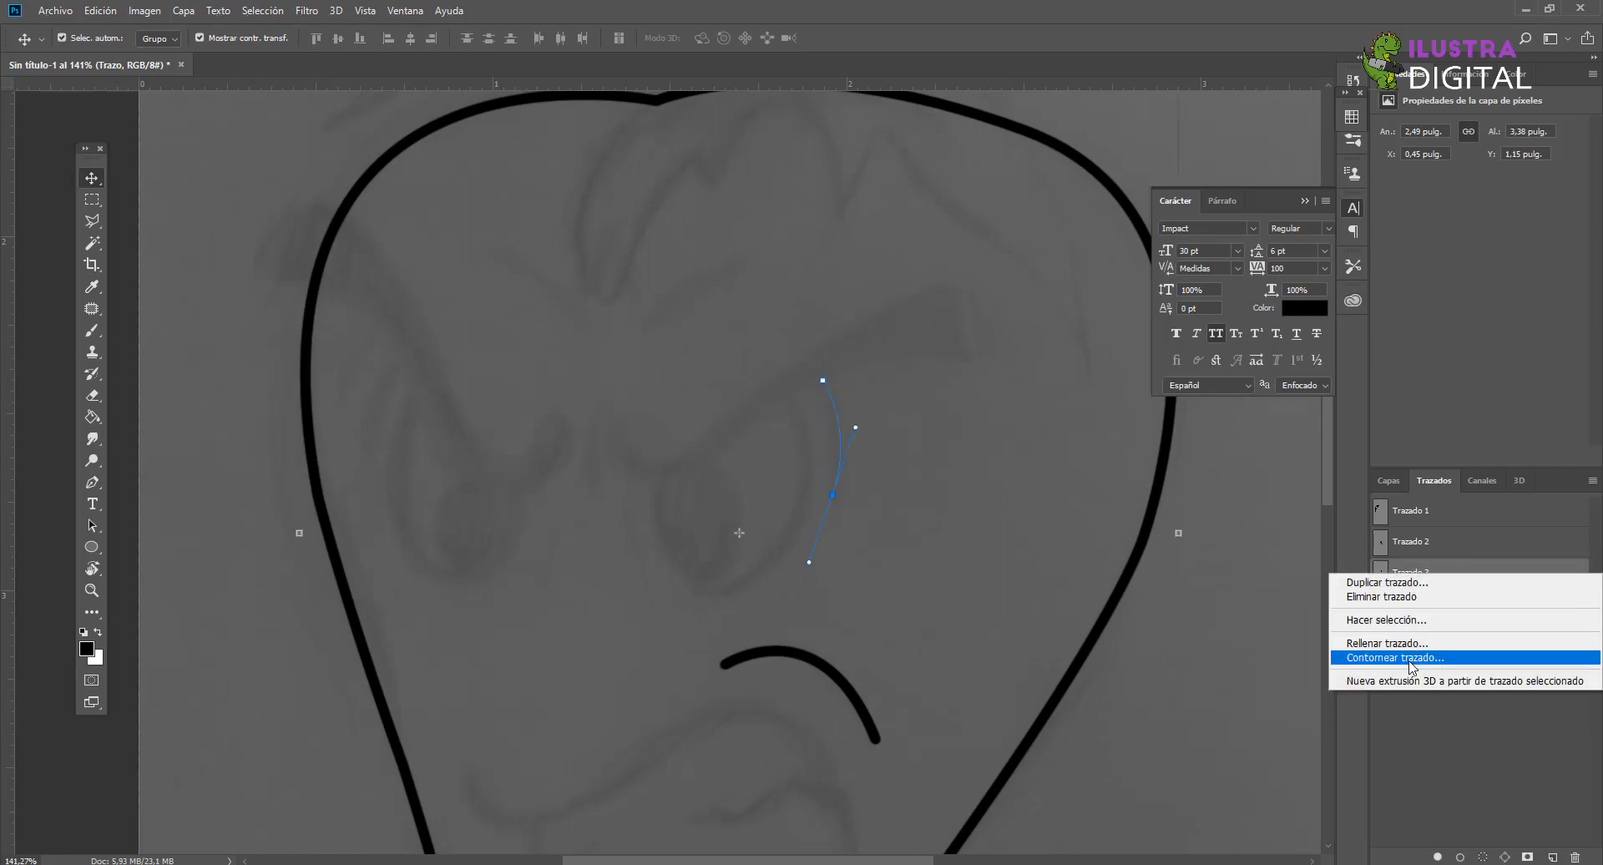
left_click(1411, 657)
left_click(957, 278)
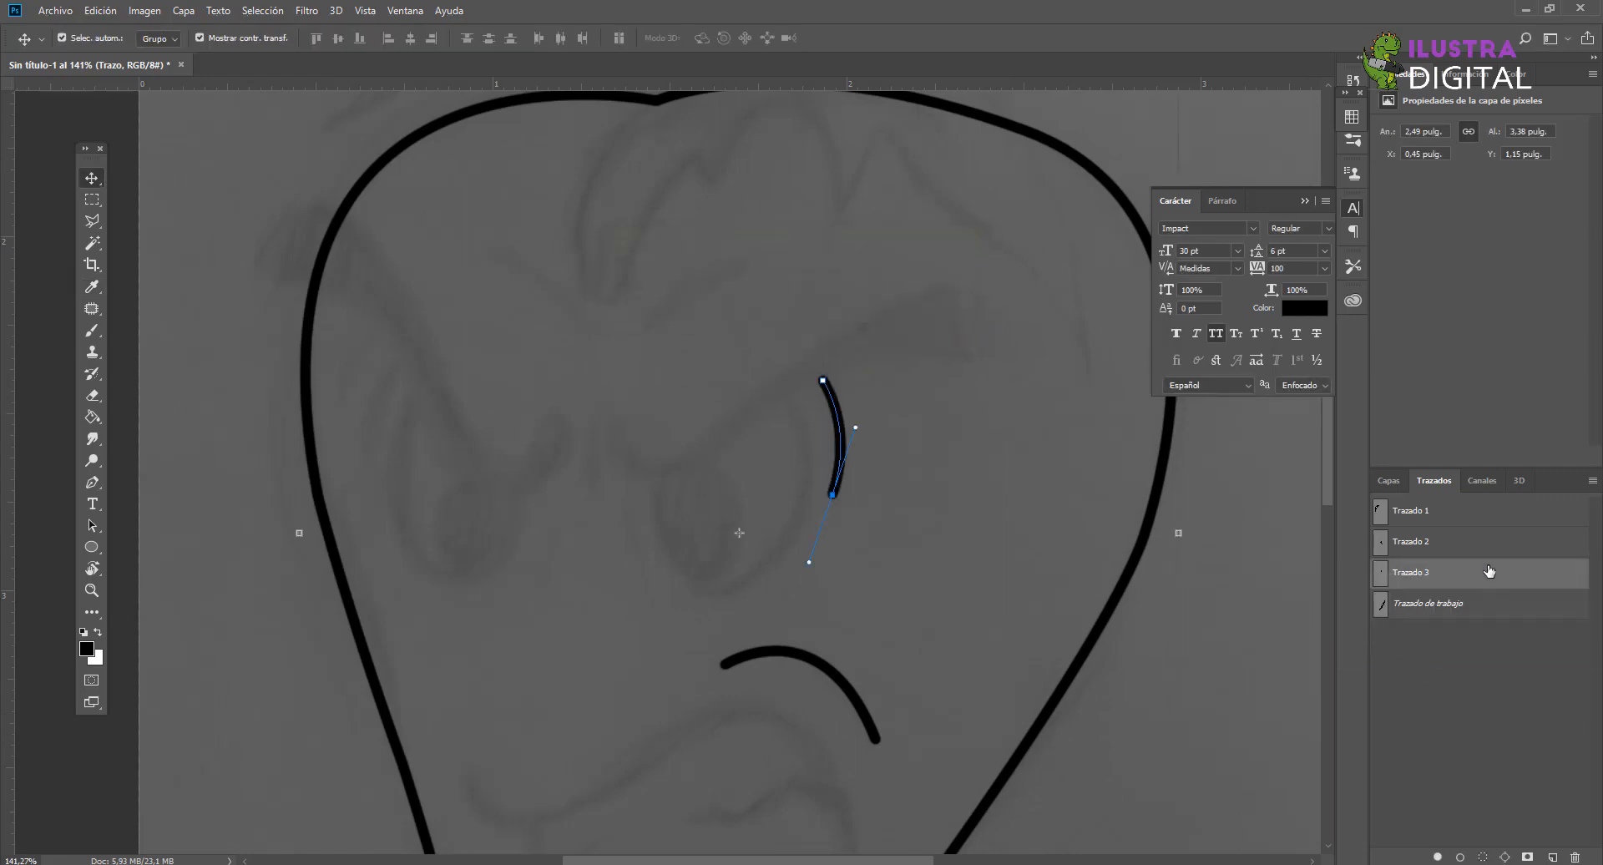
Step: Create the separate path Trazado 4, trace the left forehead crease with a Pen tool curve and stroke it with the black brush
left_click(1547, 855)
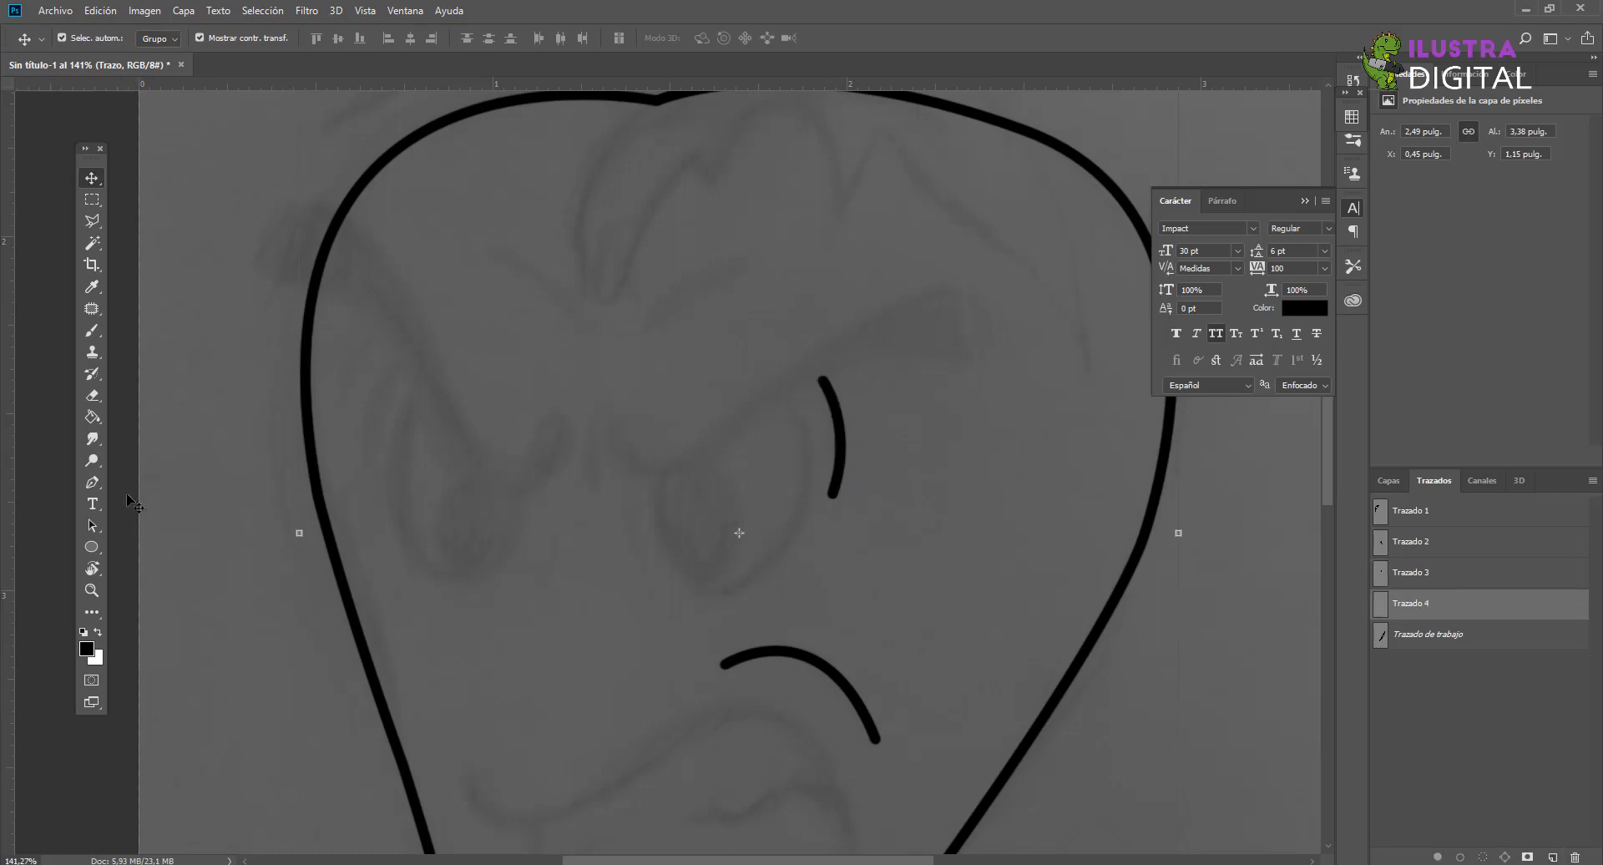
left_click(91, 483)
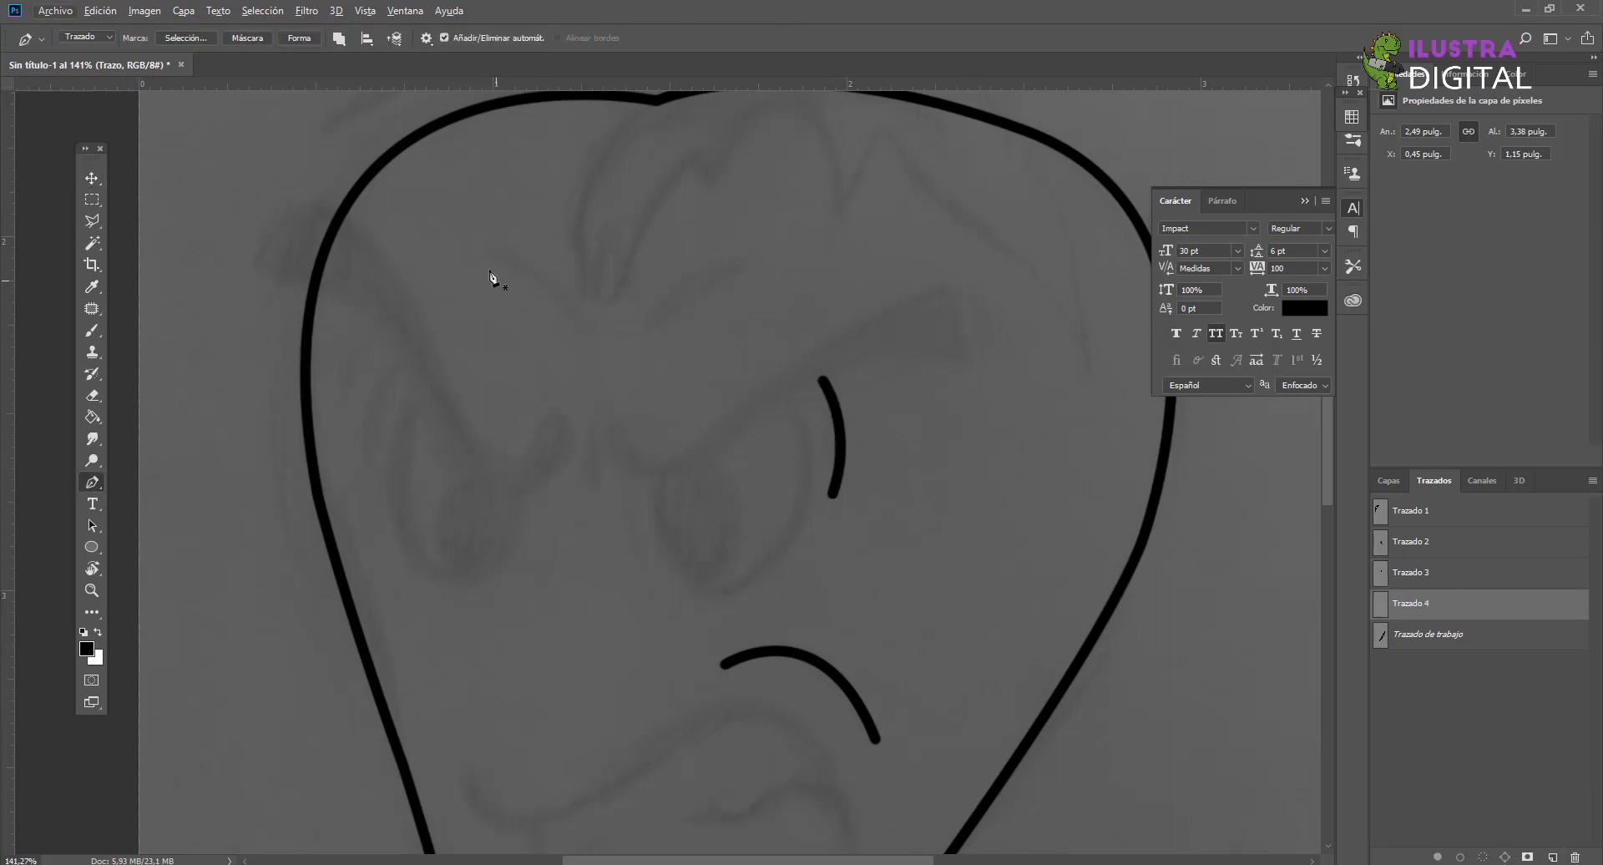
left_click(481, 253)
left_click_drag(583, 325, 620, 403)
right_click(1451, 625)
left_click(1423, 699)
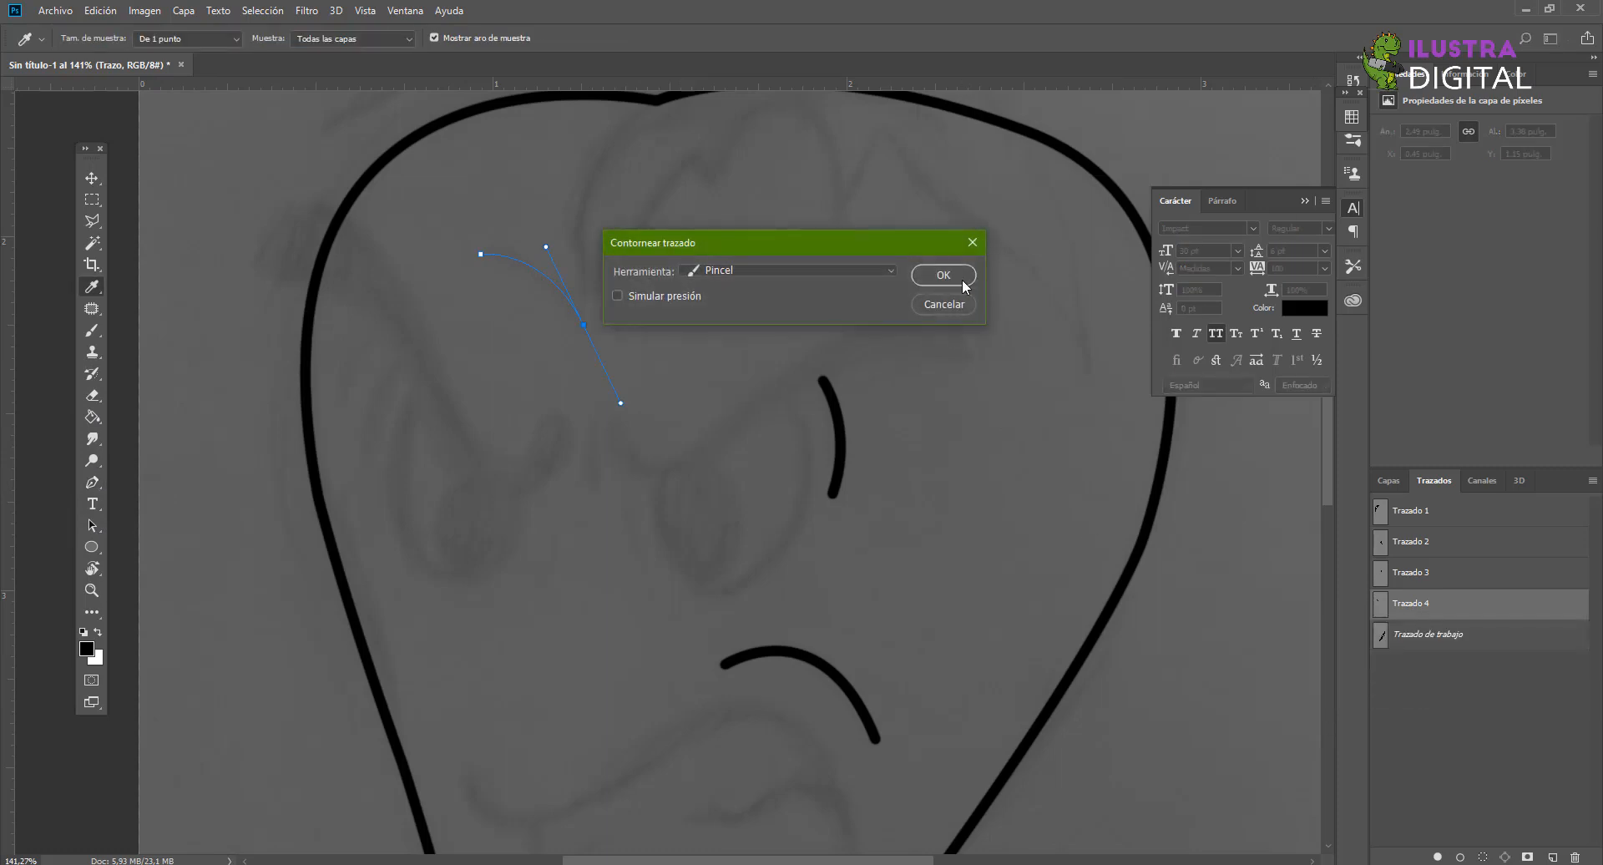
left_click(962, 282)
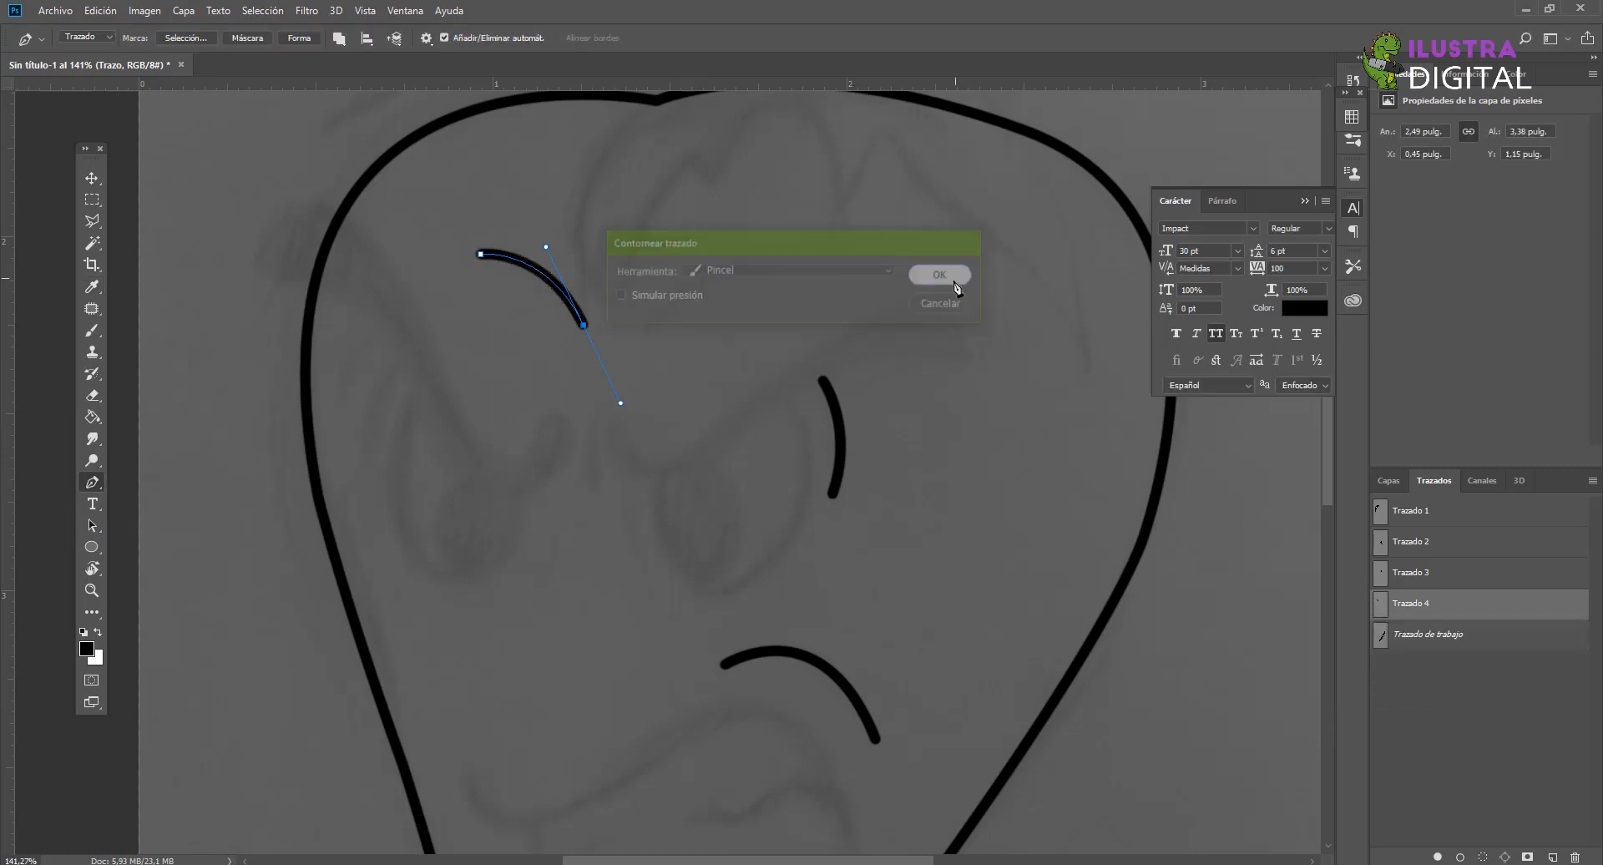
Step: Create the separate path Trazado 5, trace the right forehead crease with the Pen tool and stroke it with the black brush
left_click(1551, 857)
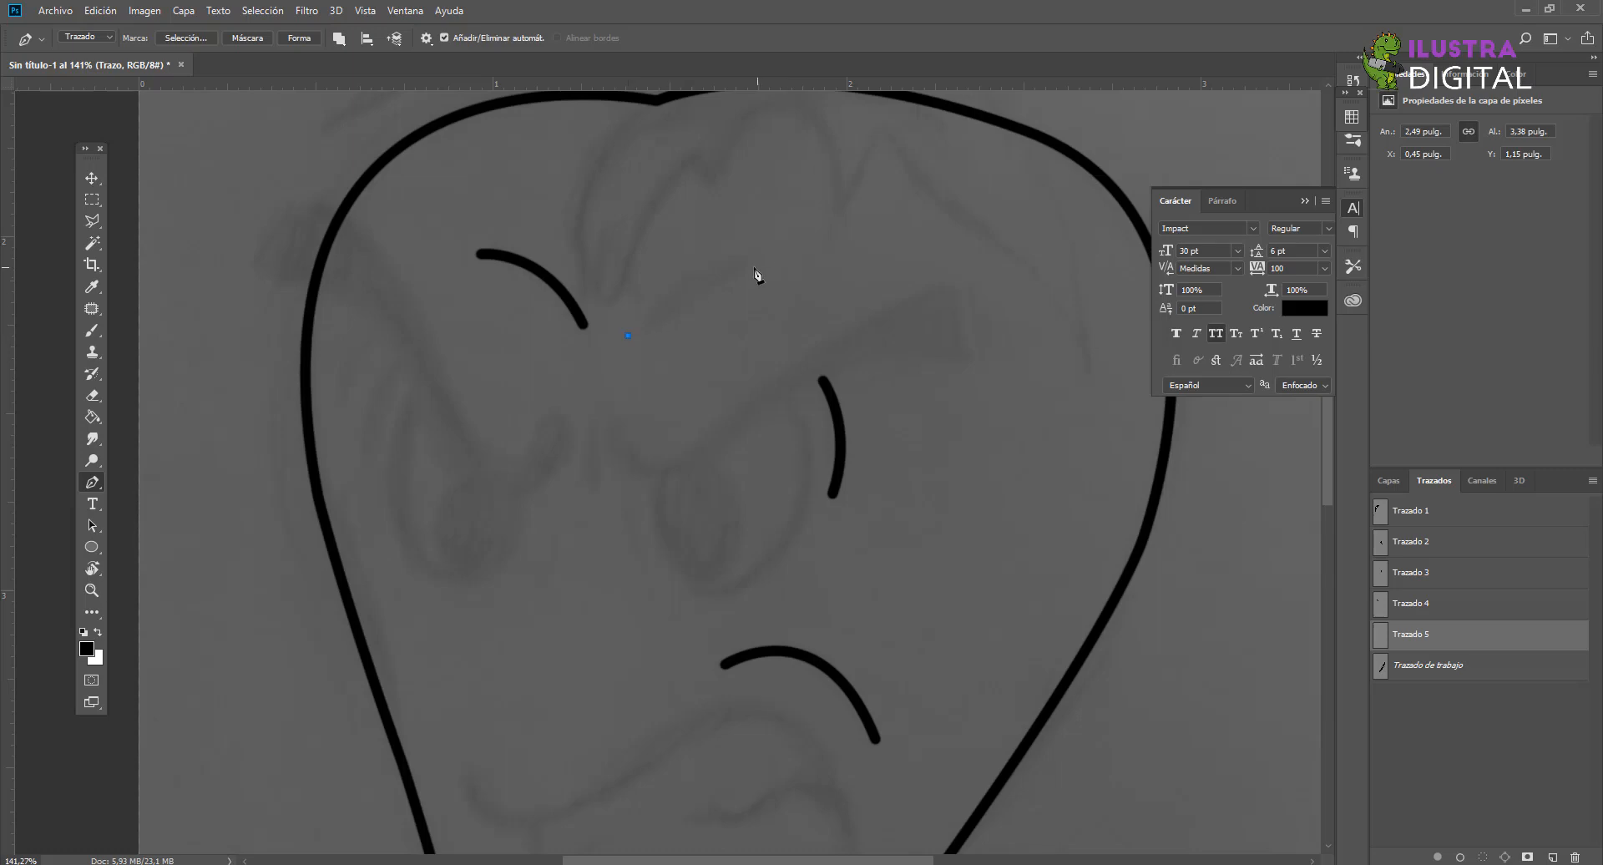
right_click(1424, 645)
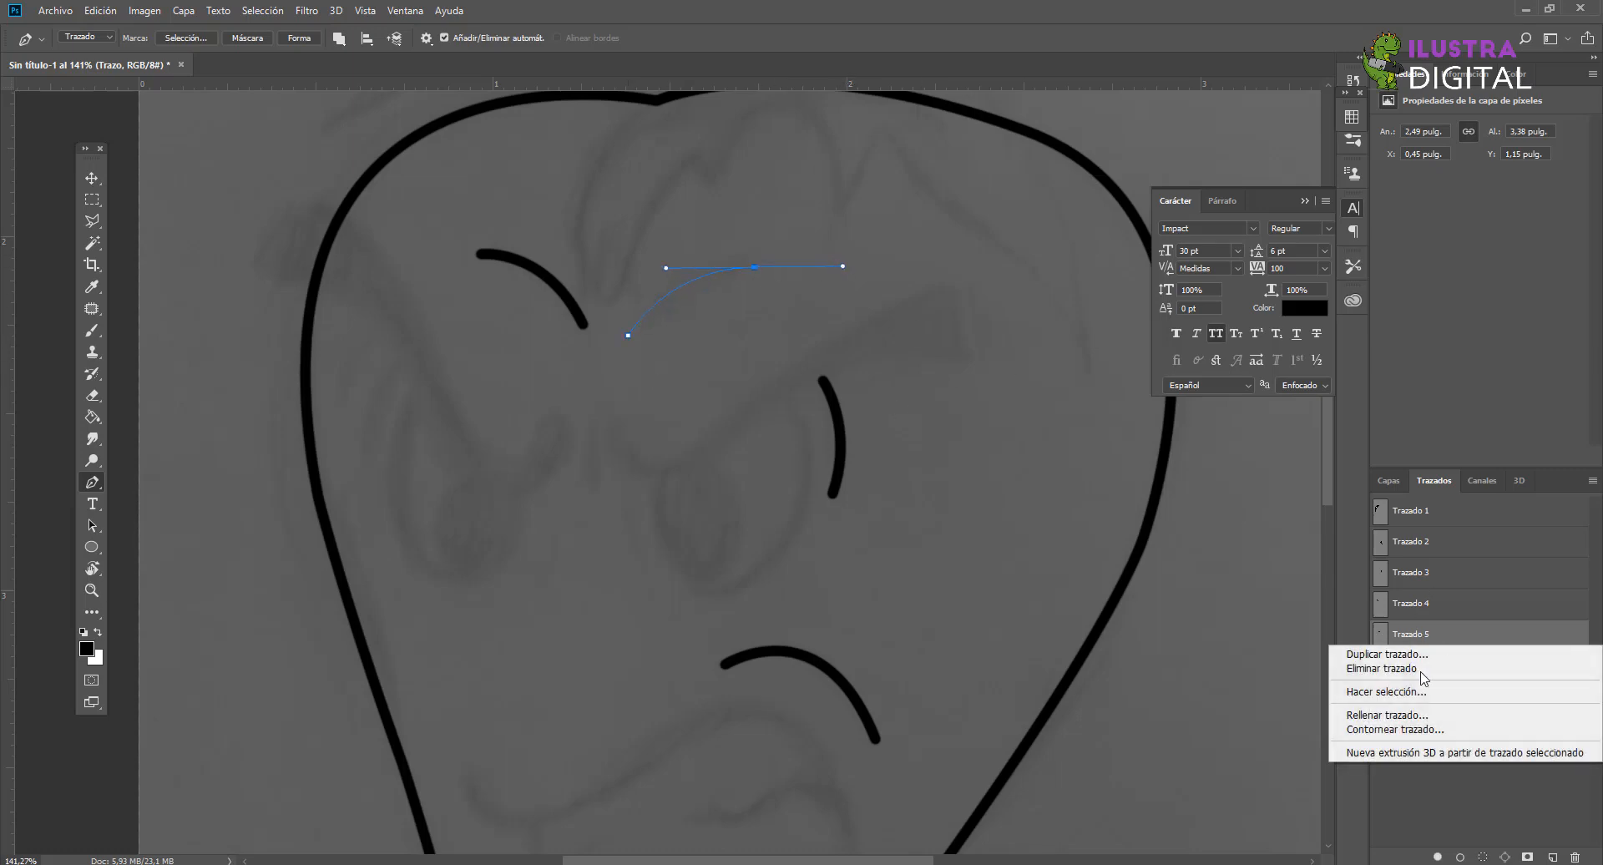
left_click(1402, 729)
left_click(925, 271)
key("ctrl+0")
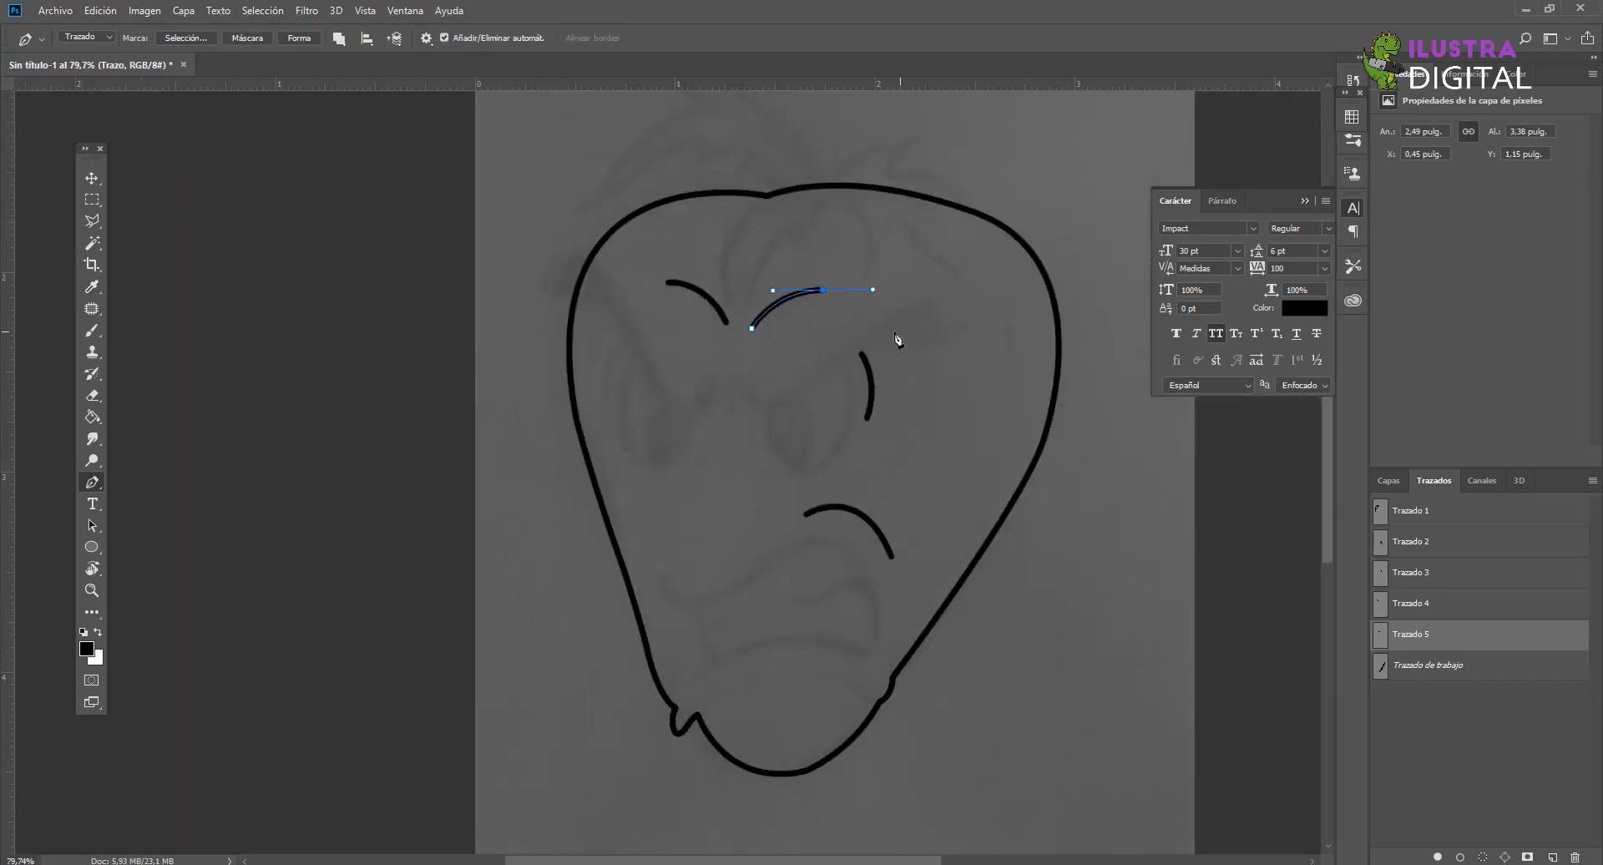
Step: Raise the Color layer's opacity to 92% to check the black creases against the red fill
left_click(92, 178)
left_click(224, 192)
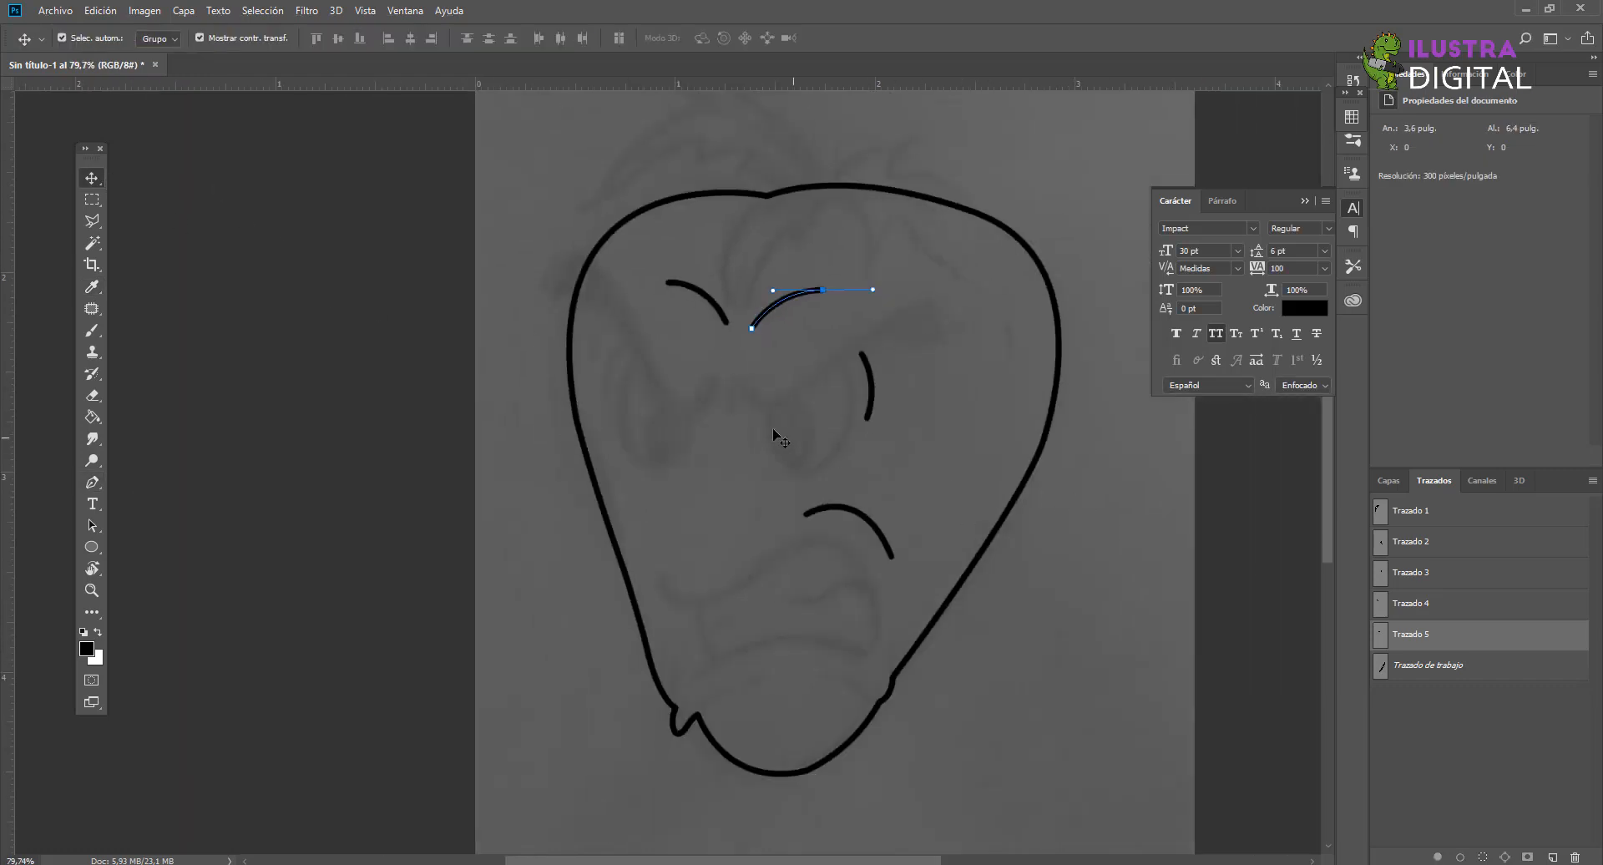
left_click(1386, 481)
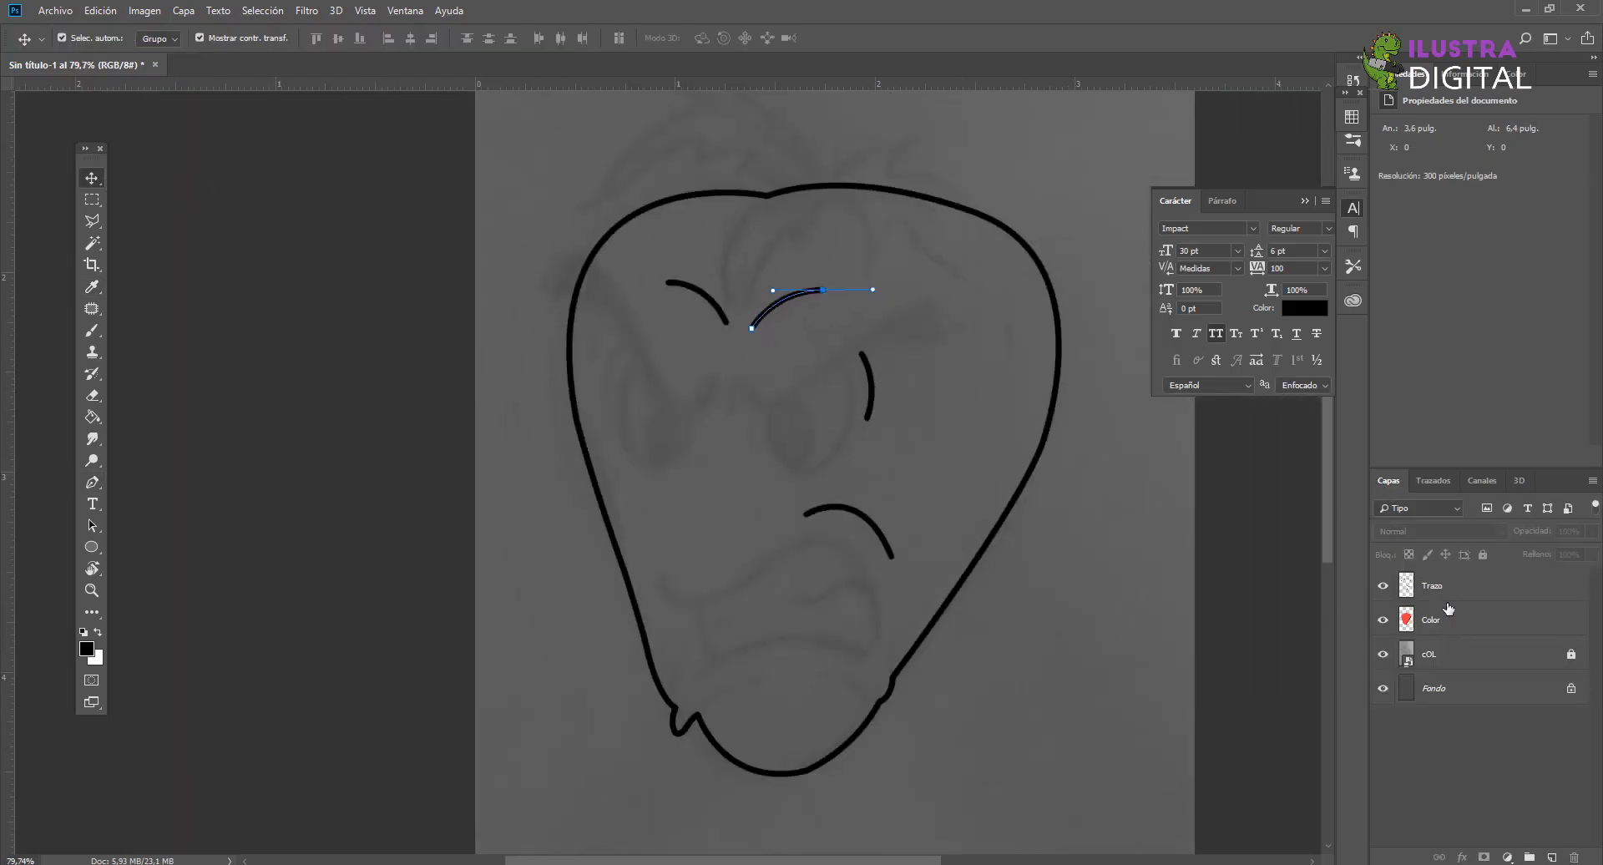
left_click(1453, 631)
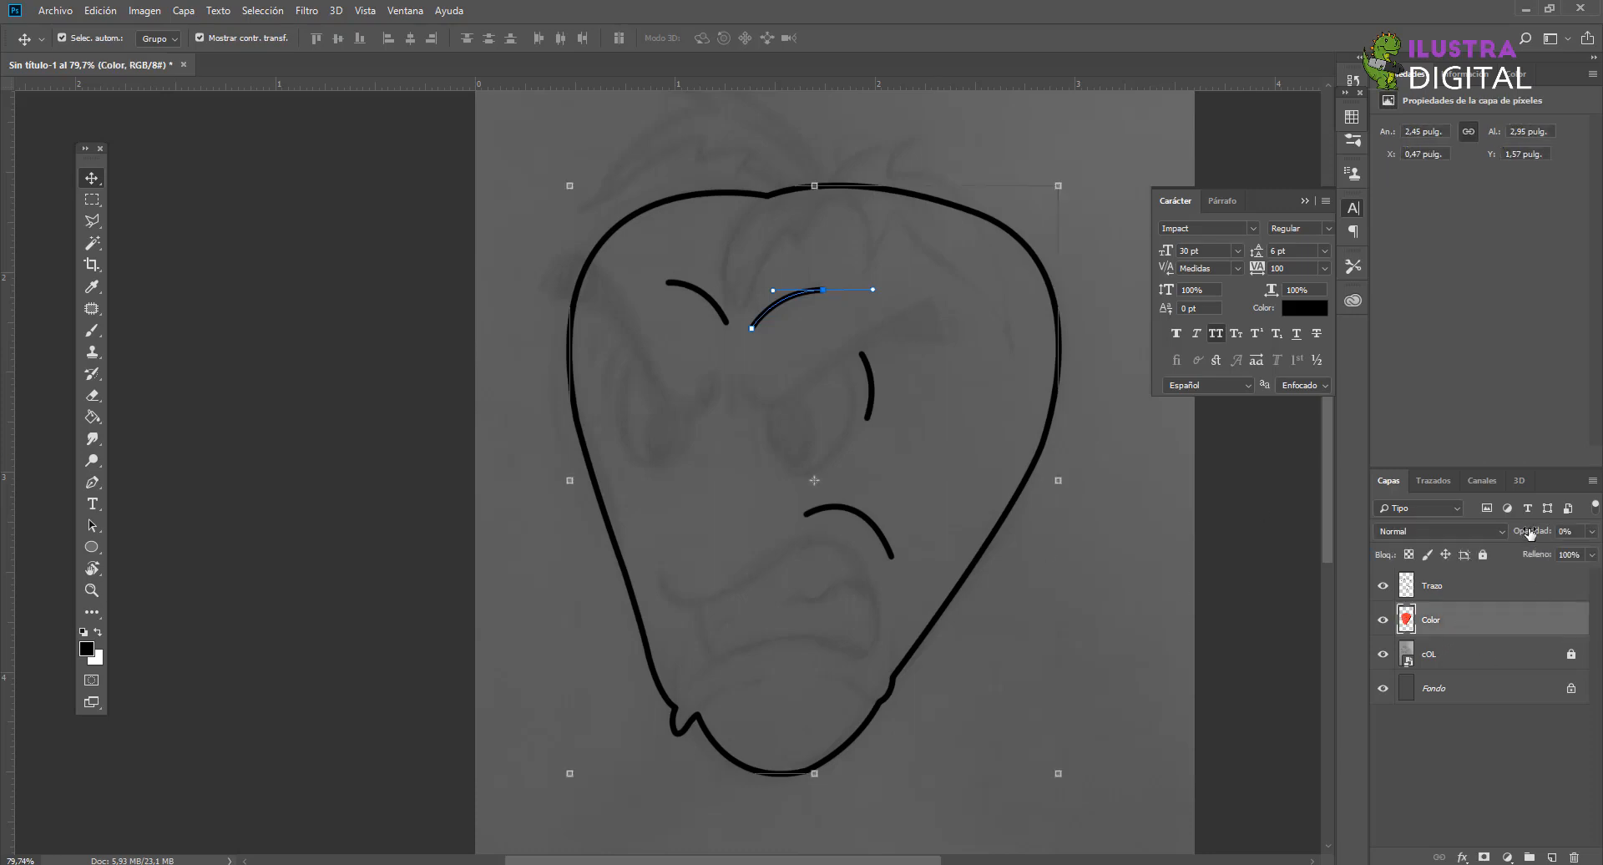
left_click_drag(1529, 533, 1602, 534)
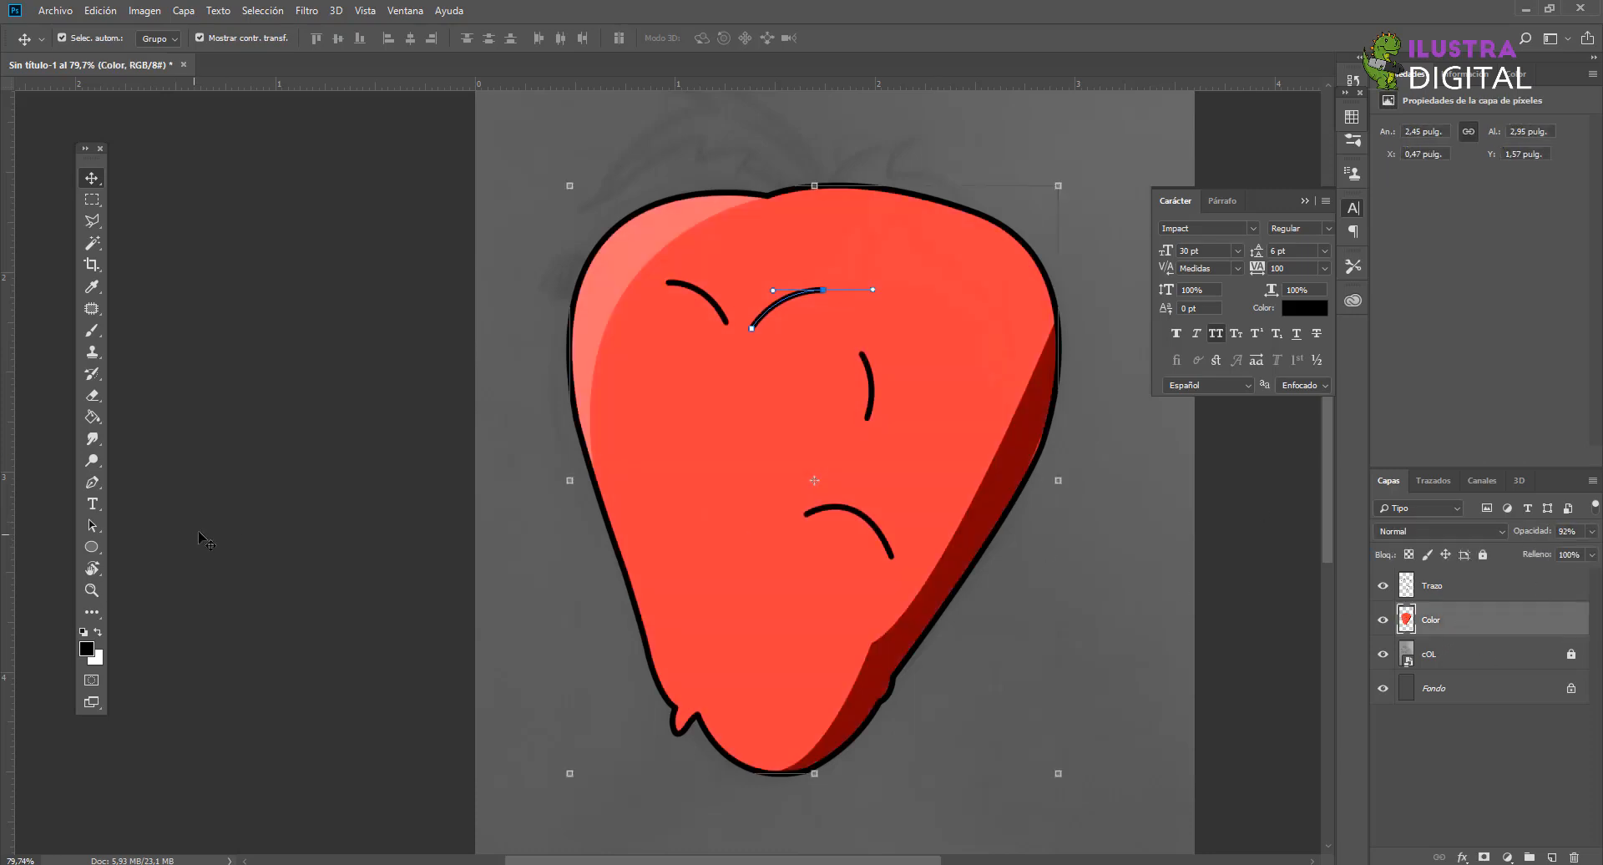
left_click(488, 393)
scroll(475, 405, "down", 1)
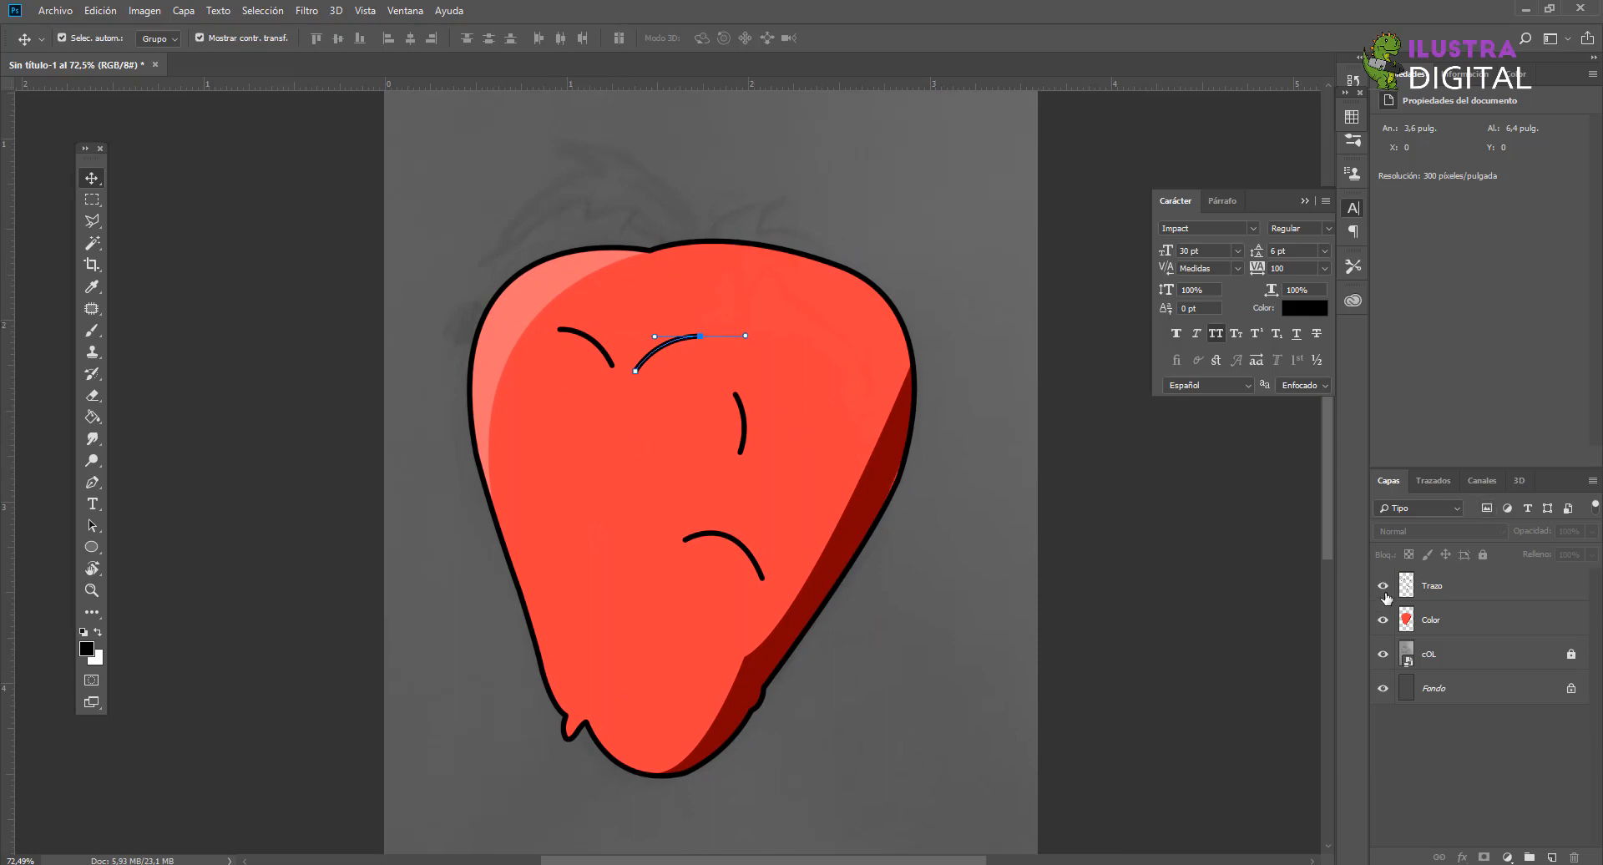
Step: Set the Color layer's opacity to 7% so the sketch shows through the fill
left_click(1443, 588)
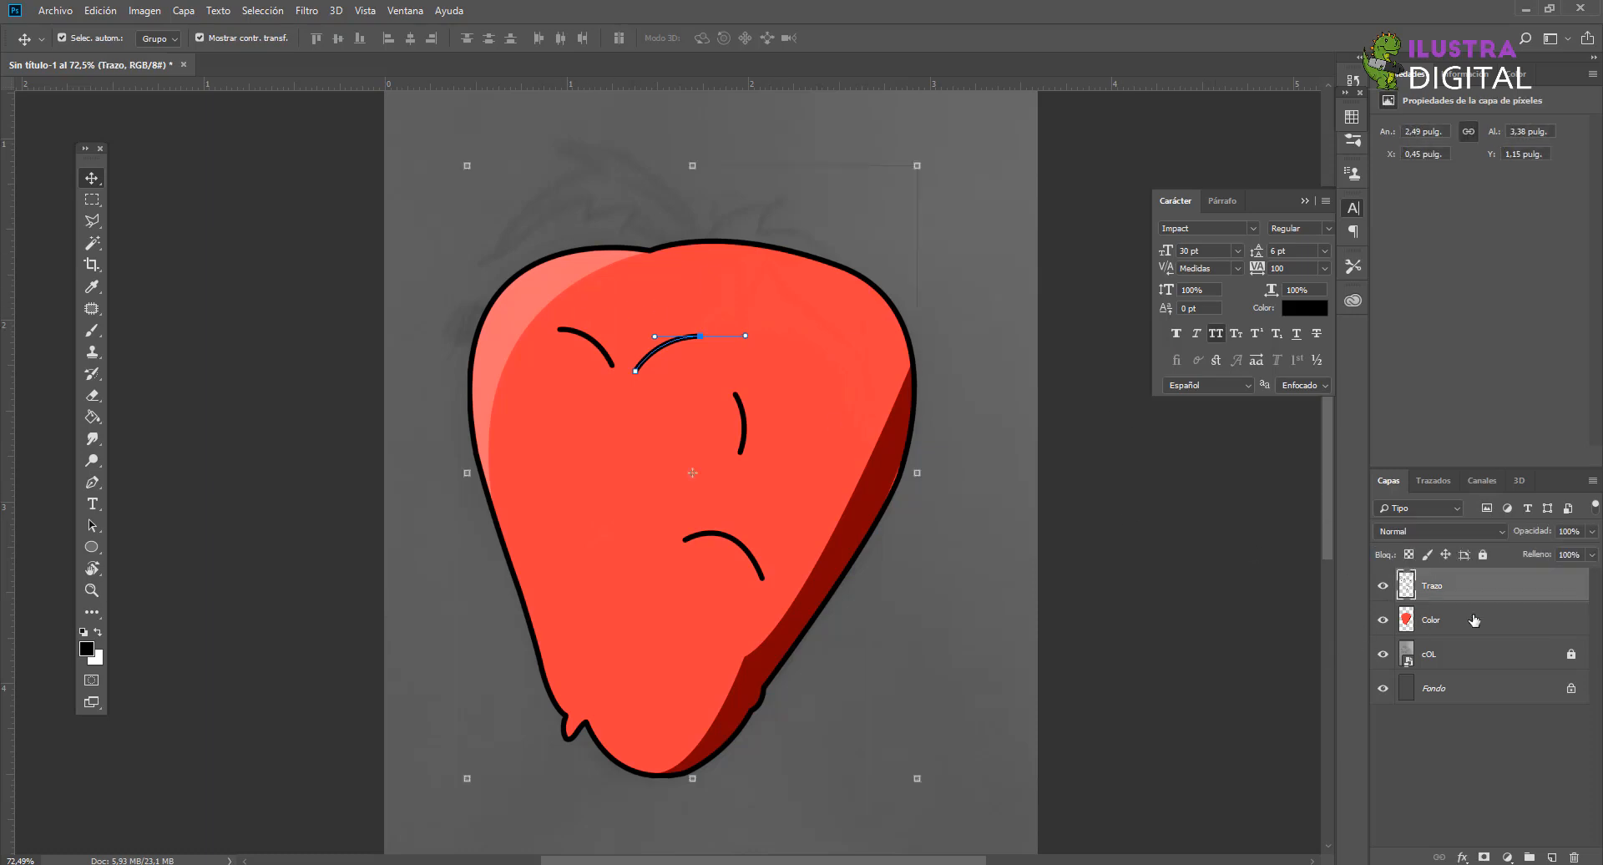
left_click(1484, 655)
left_click(1496, 619)
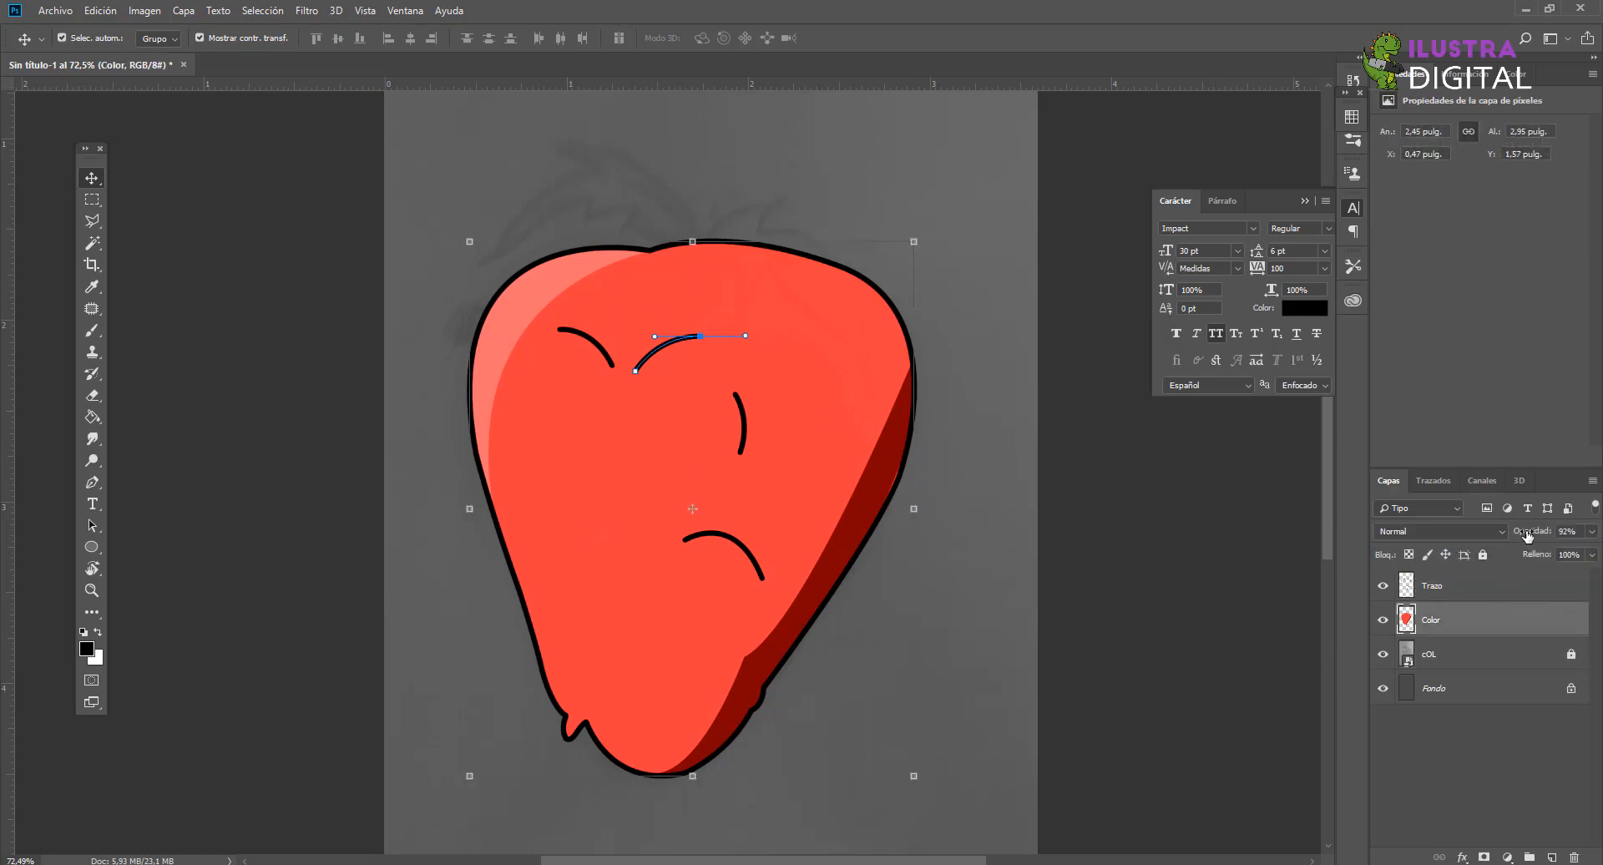
left_click_drag(1527, 535, 1457, 536)
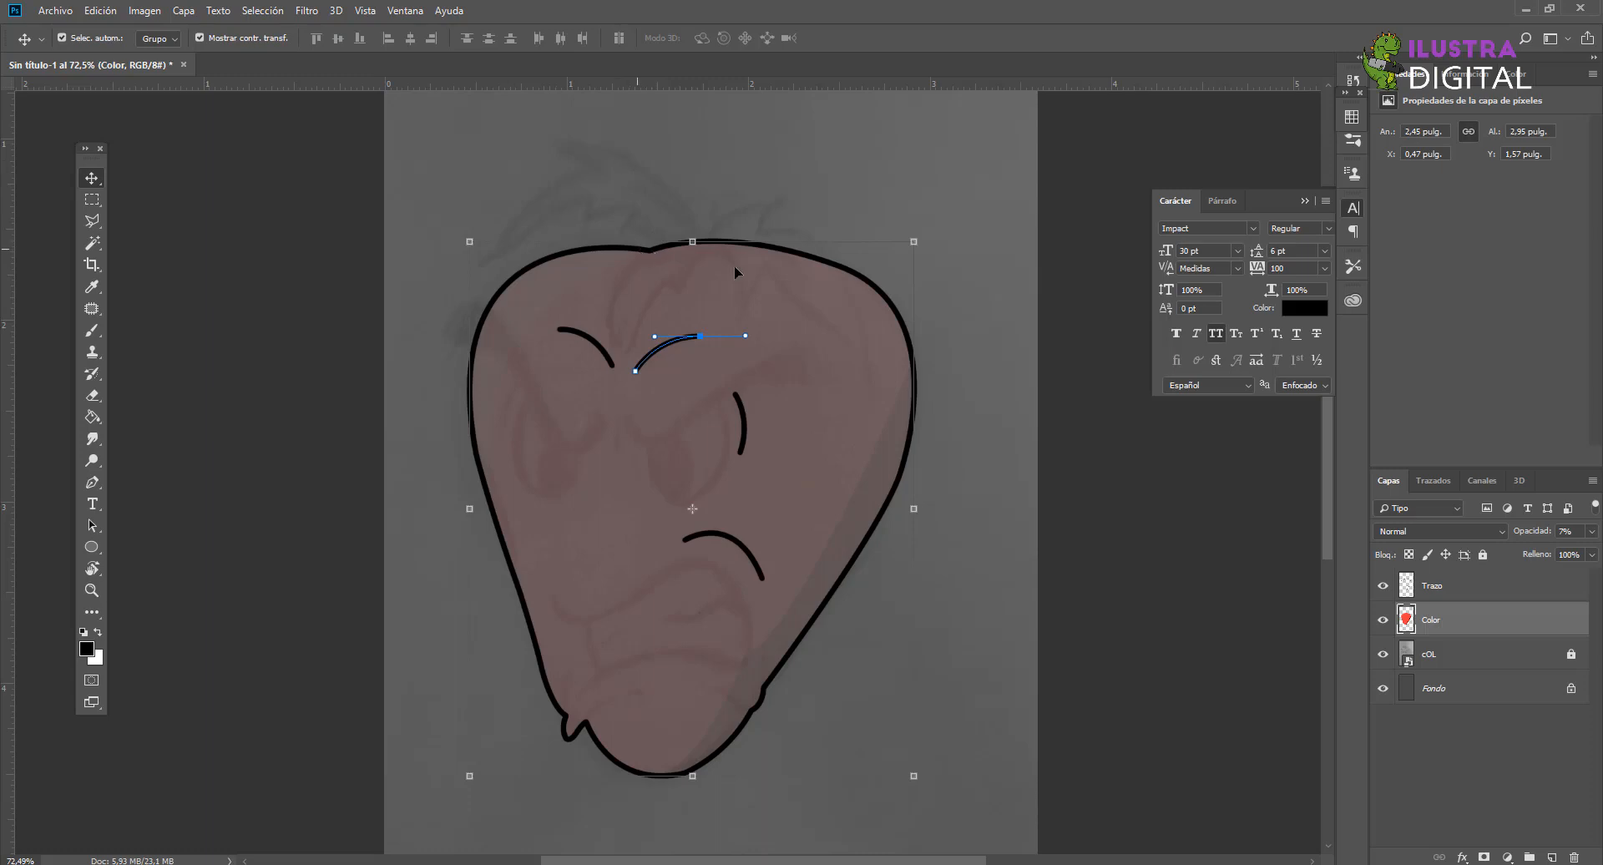
Step: Create a new layer directly above the Color layer and name it "hojas de frutilla"
left_click(1554, 855)
double_click(1433, 620)
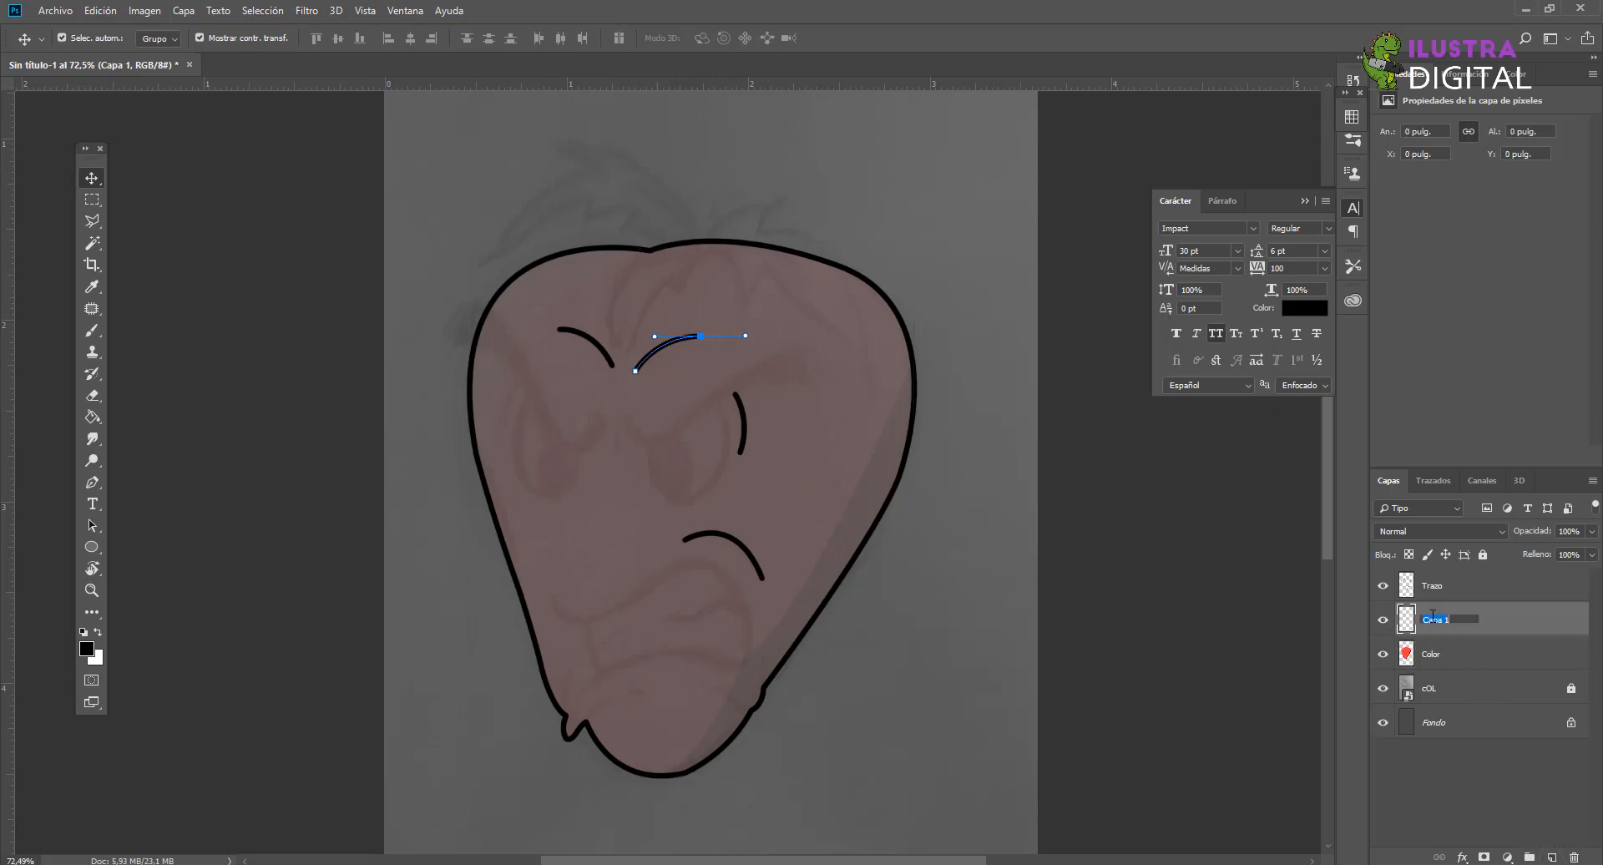
key("BackSpace")
type("hojas de frutilla")
key("Return")
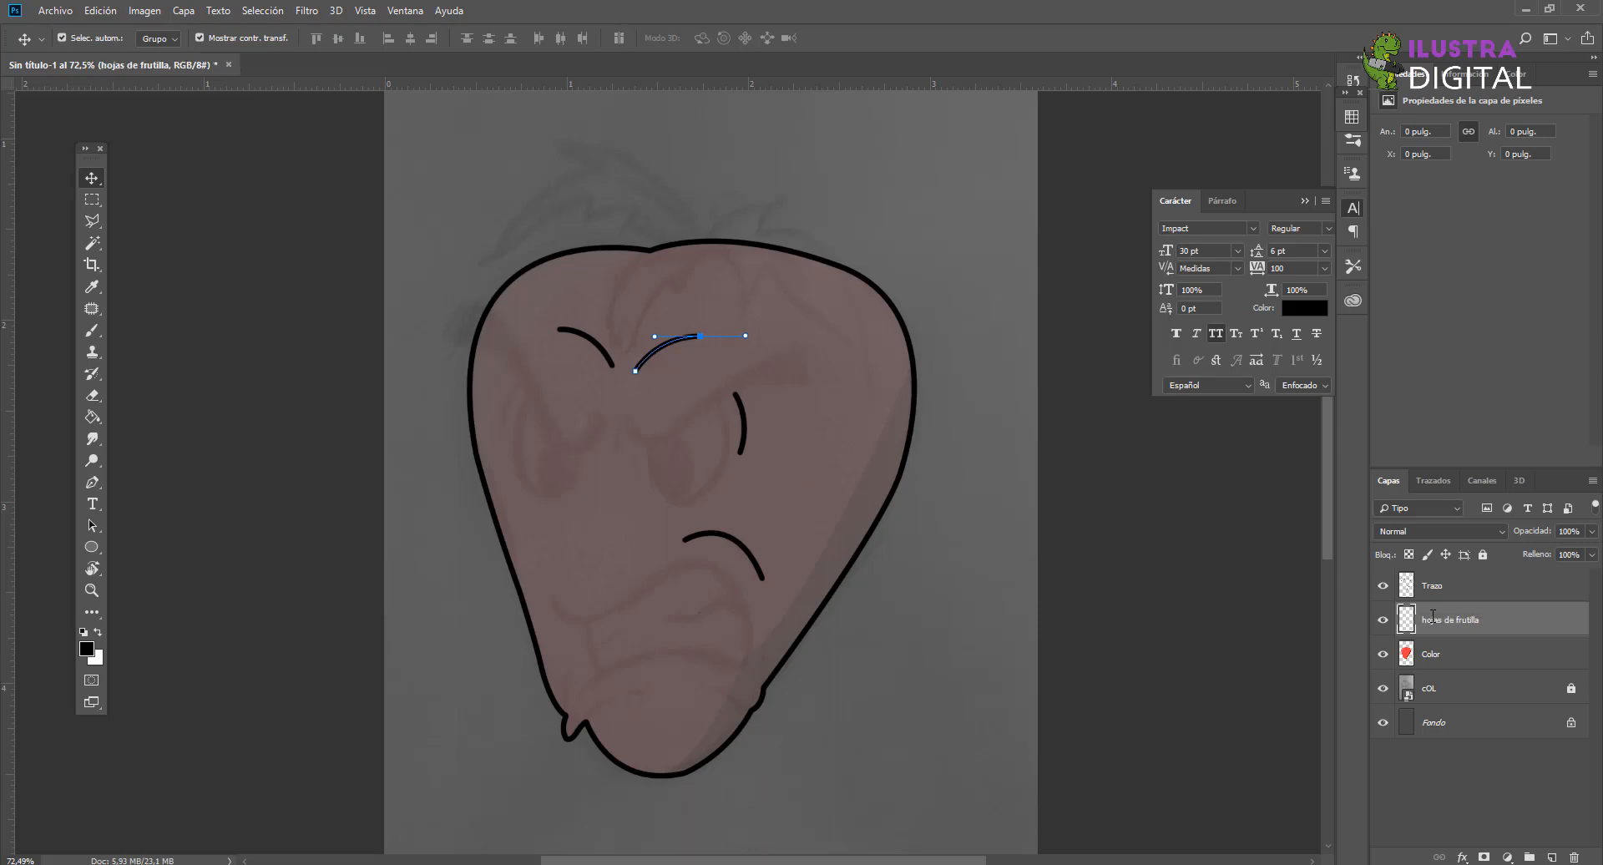
Step: Fully lock the Color and Trazo layers and make the hojas de frutilla layer active
left_click(1483, 656)
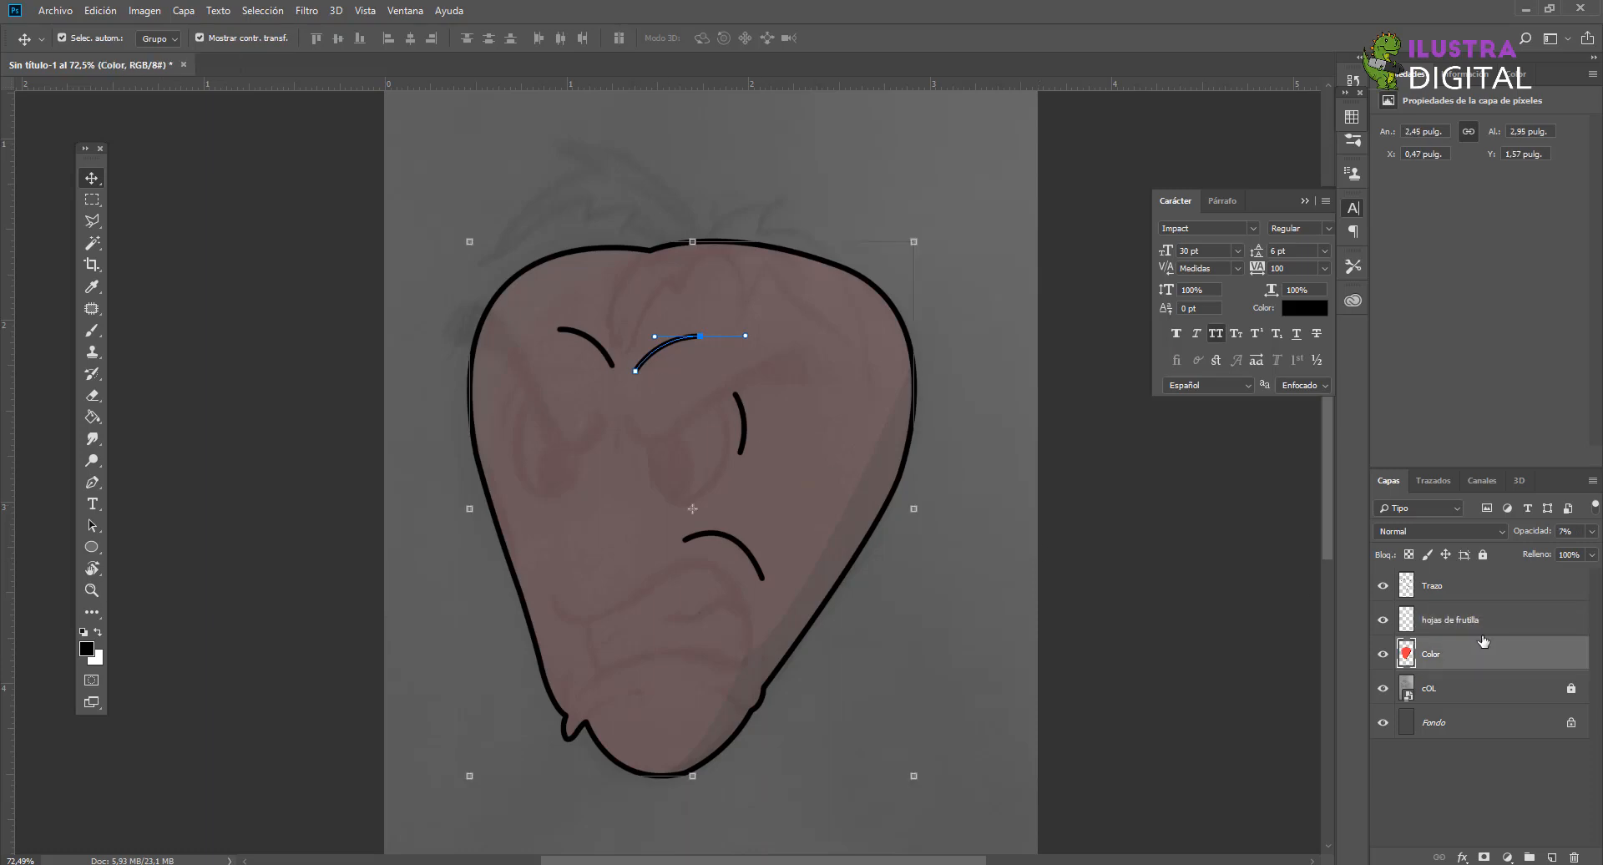
left_click(1482, 555)
left_click(1482, 626)
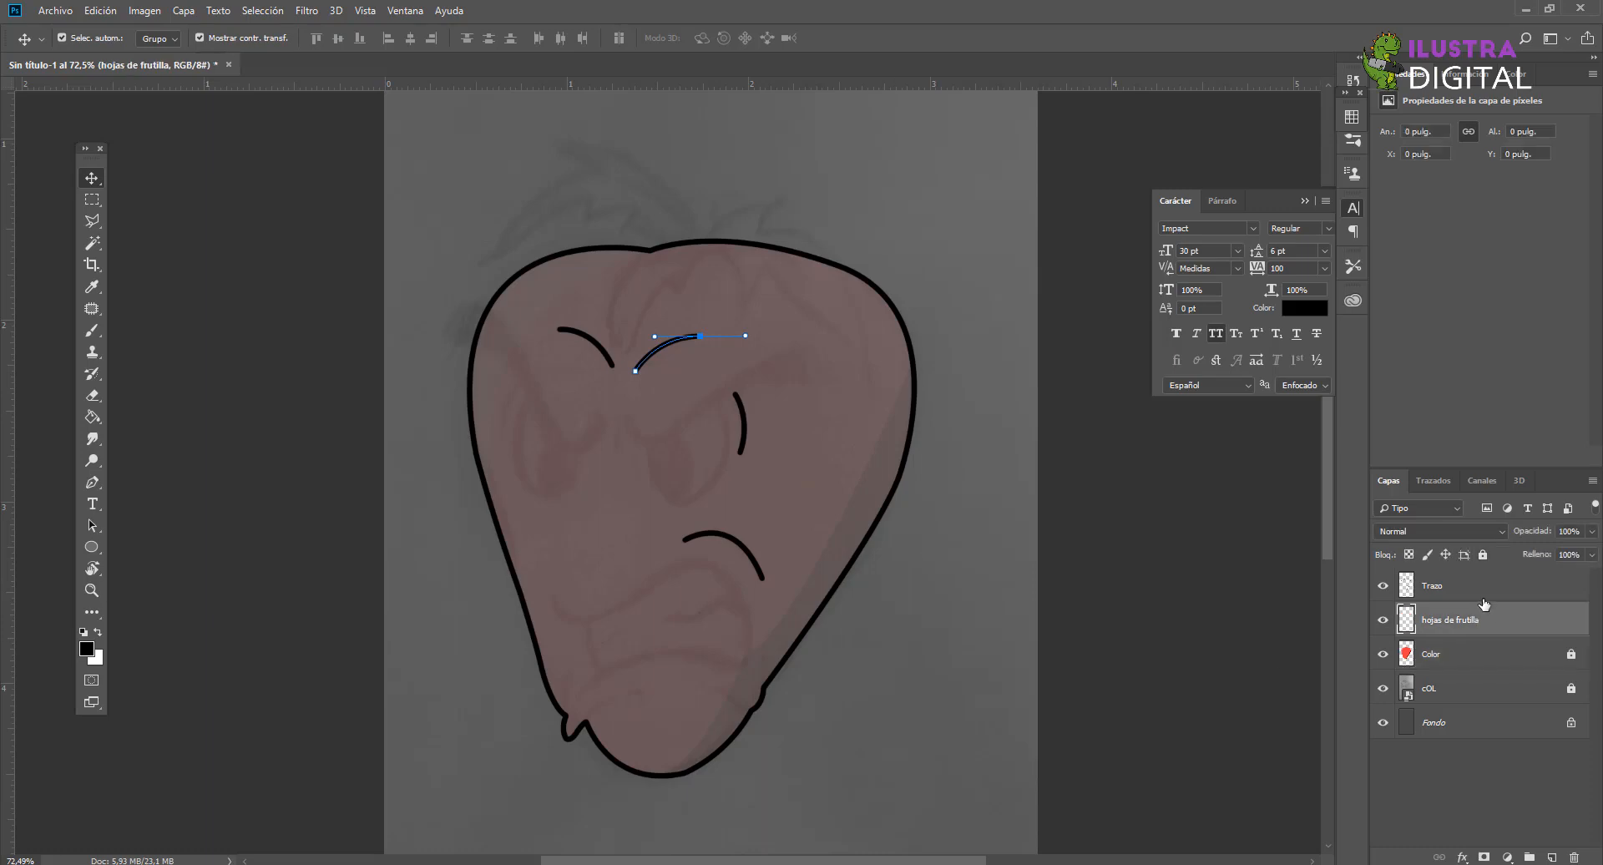
left_click(1486, 591)
left_click(1482, 555)
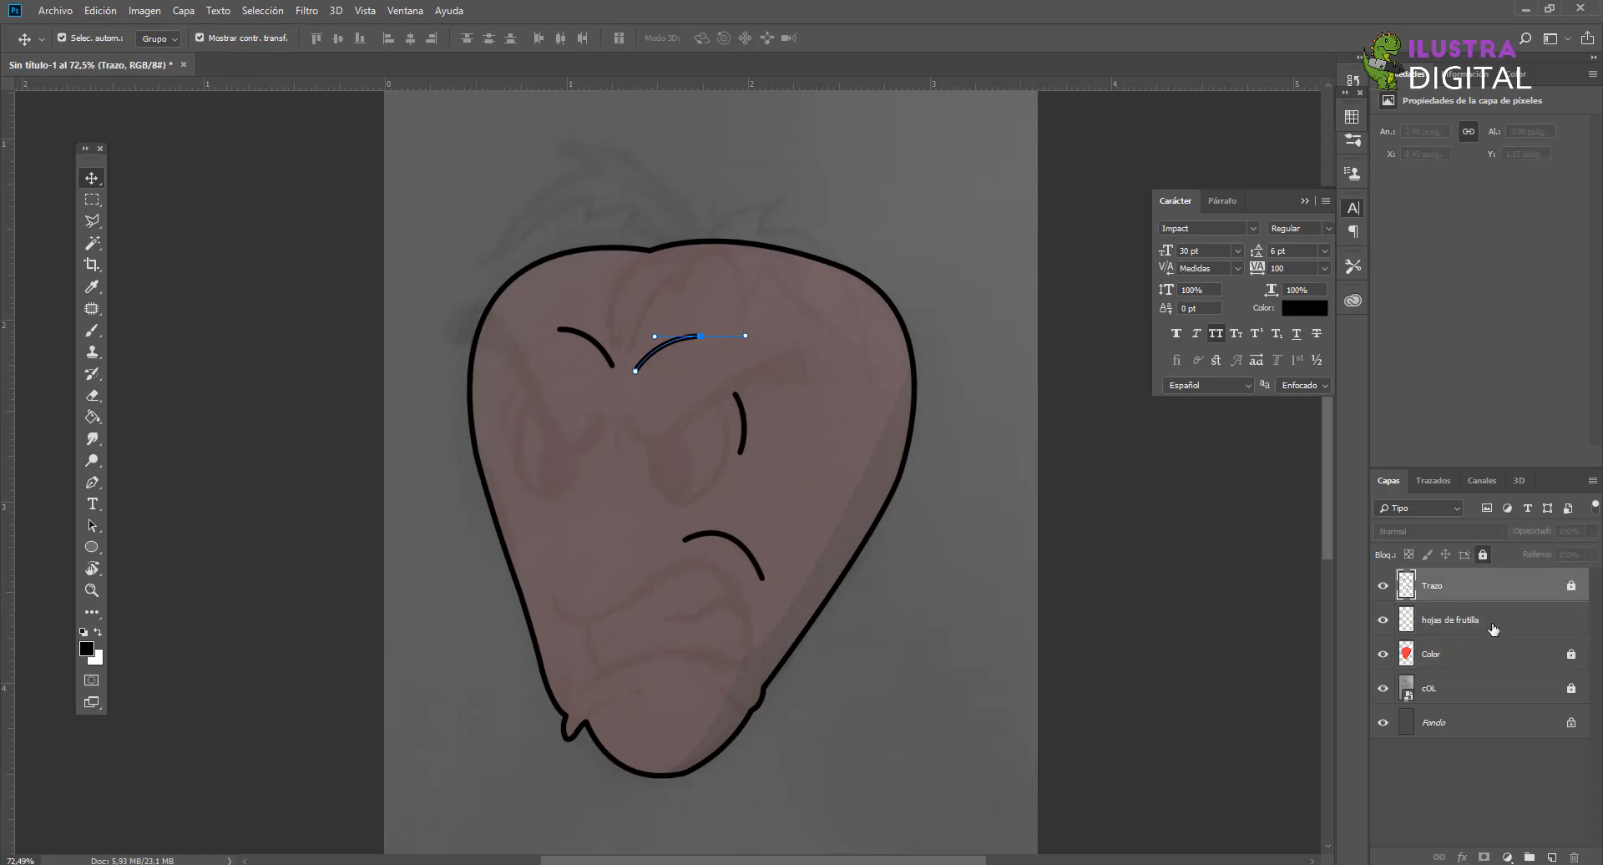
left_click(1494, 628)
Step: Create the separate path Trazado 6 for the strawberry leaves instead of continuing the forehead crease path
left_click(93, 483)
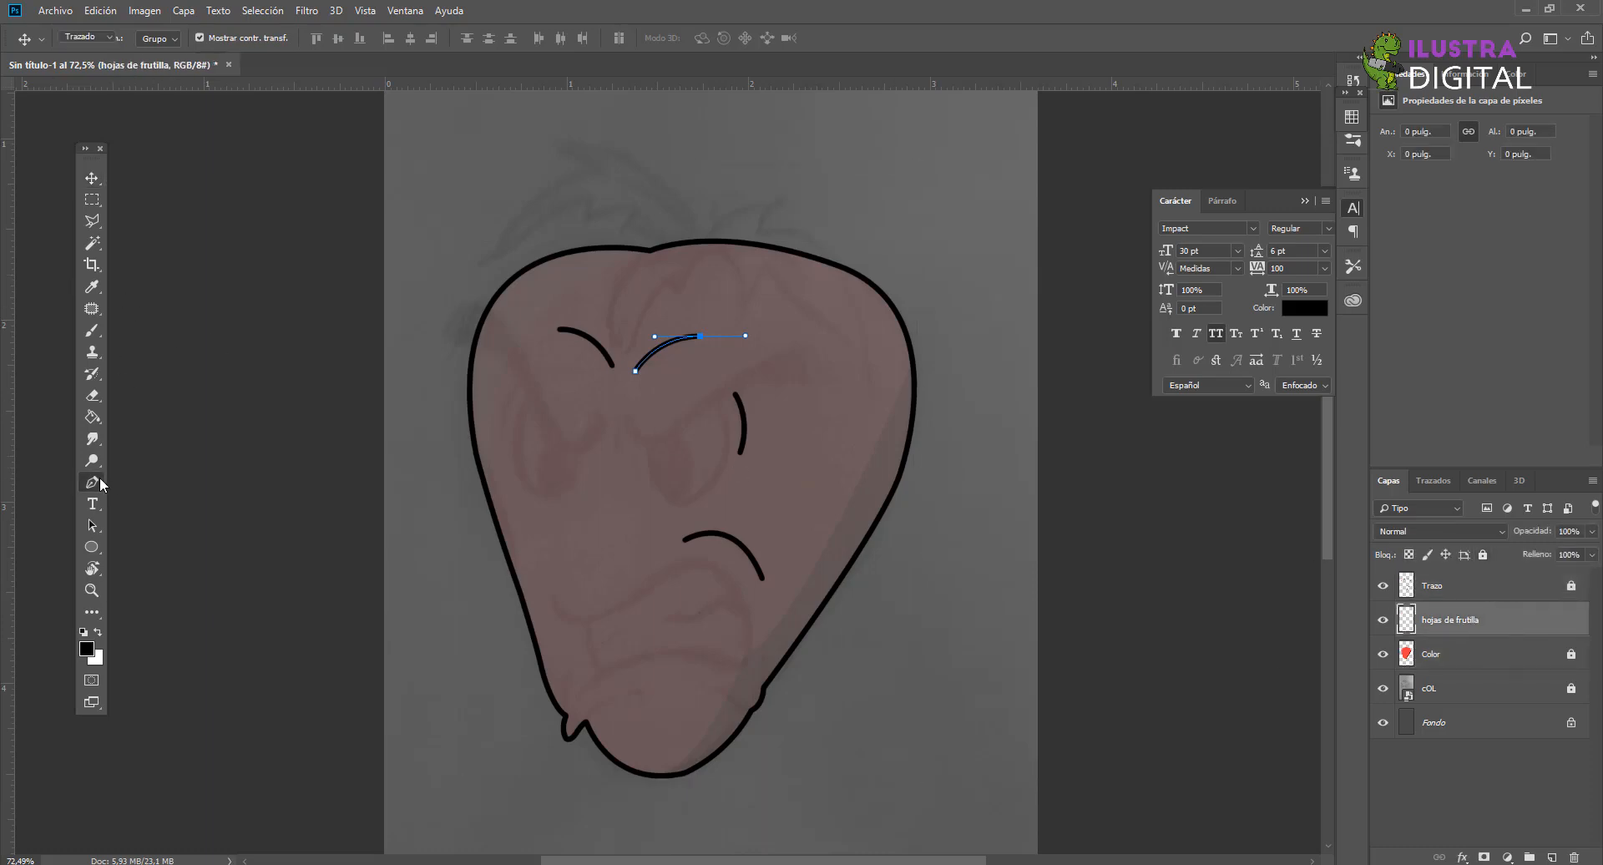
scroll(672, 227, "up", 2)
left_click(714, 243)
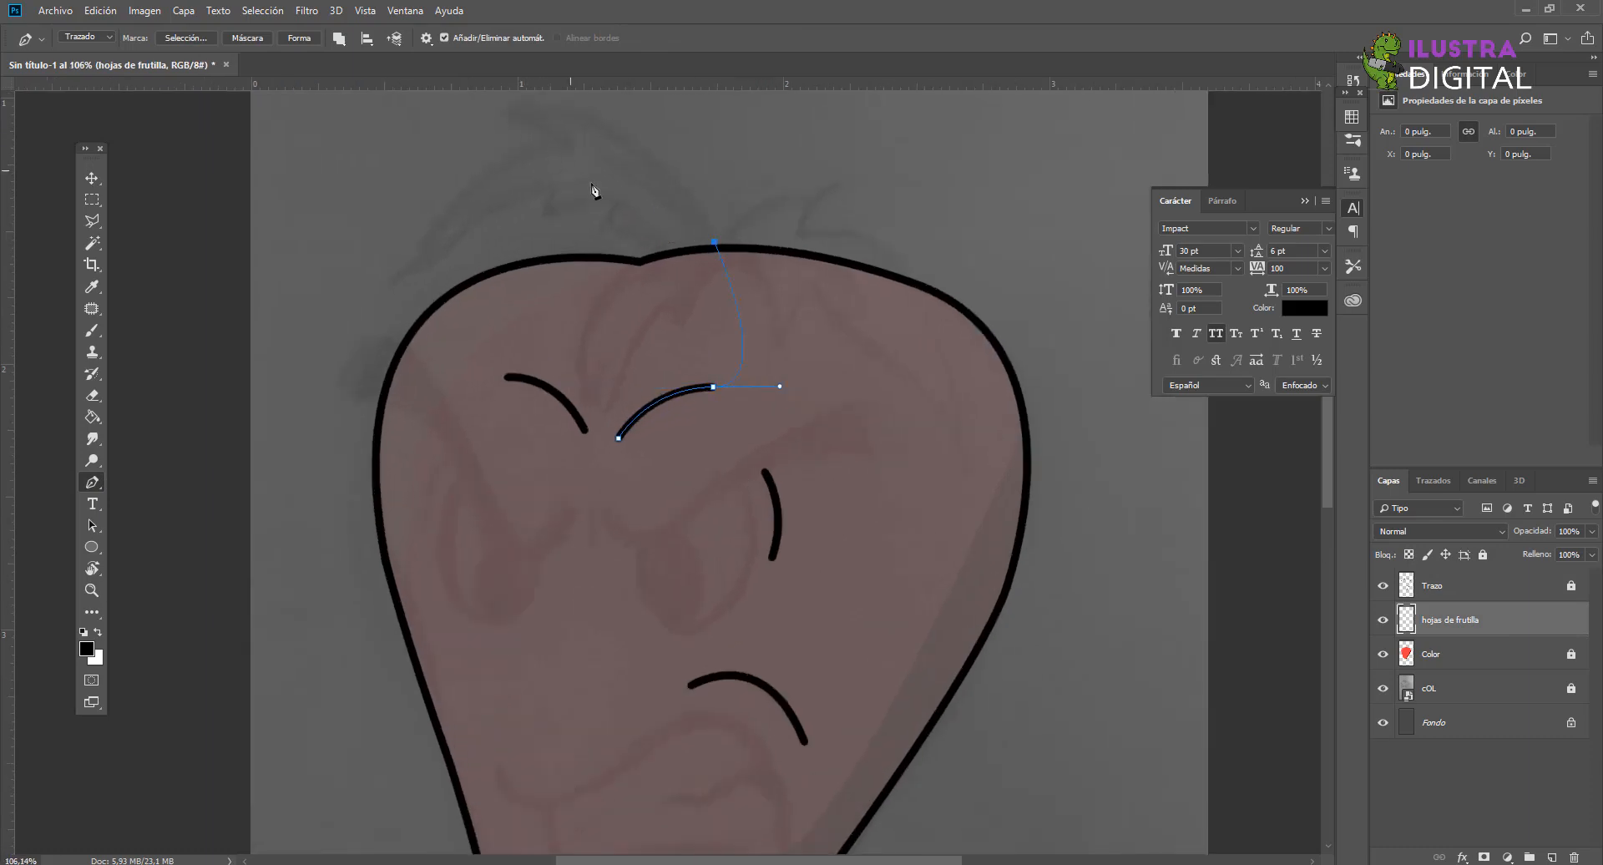
left_click(1434, 481)
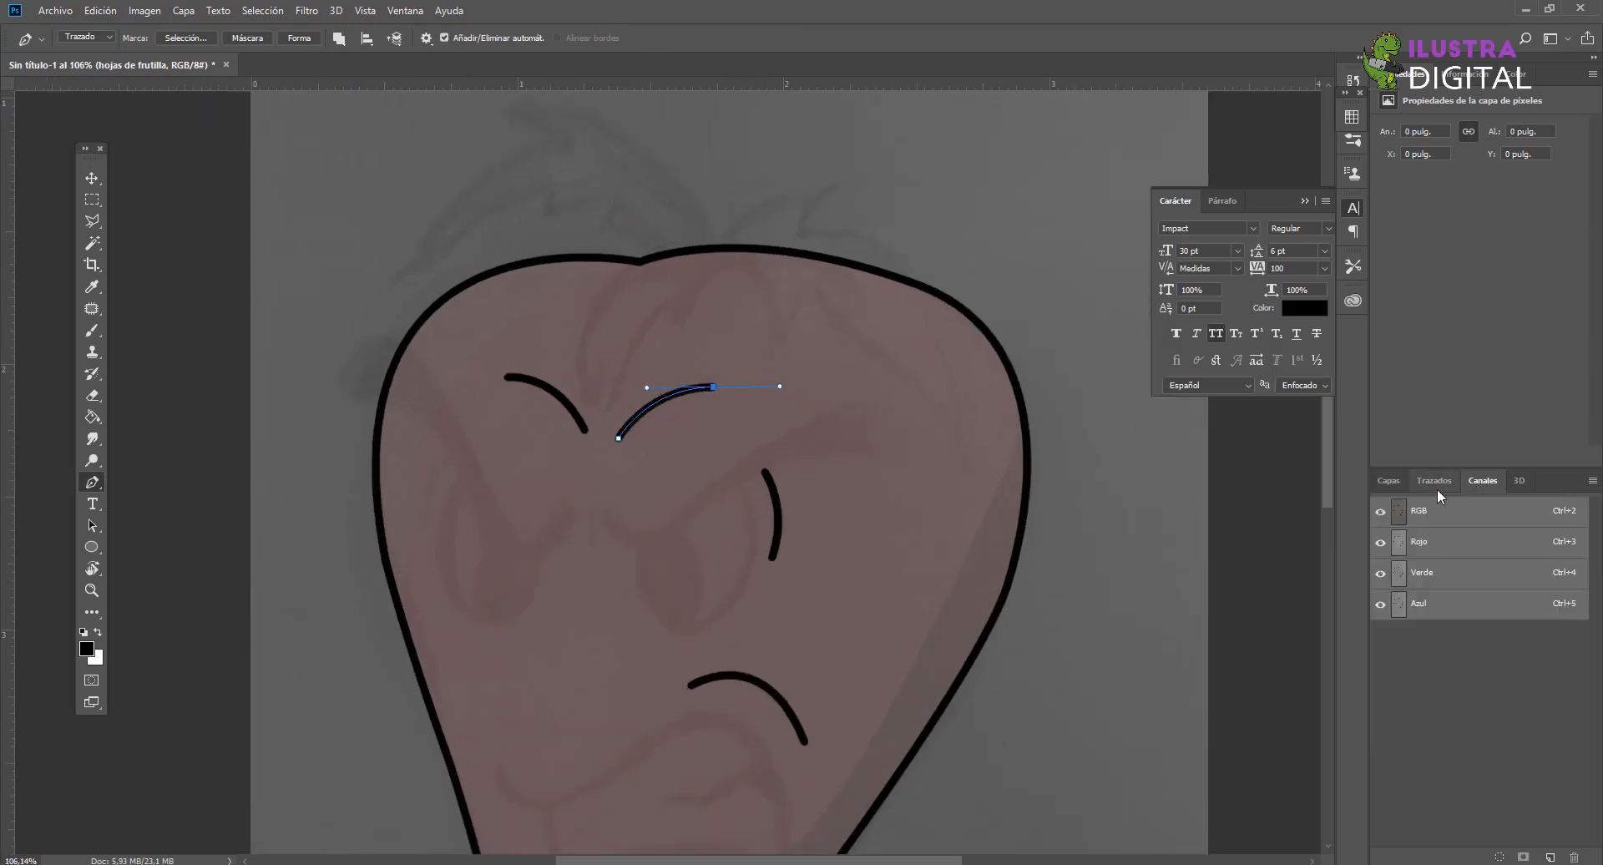
left_click(1470, 742)
left_click(1549, 855)
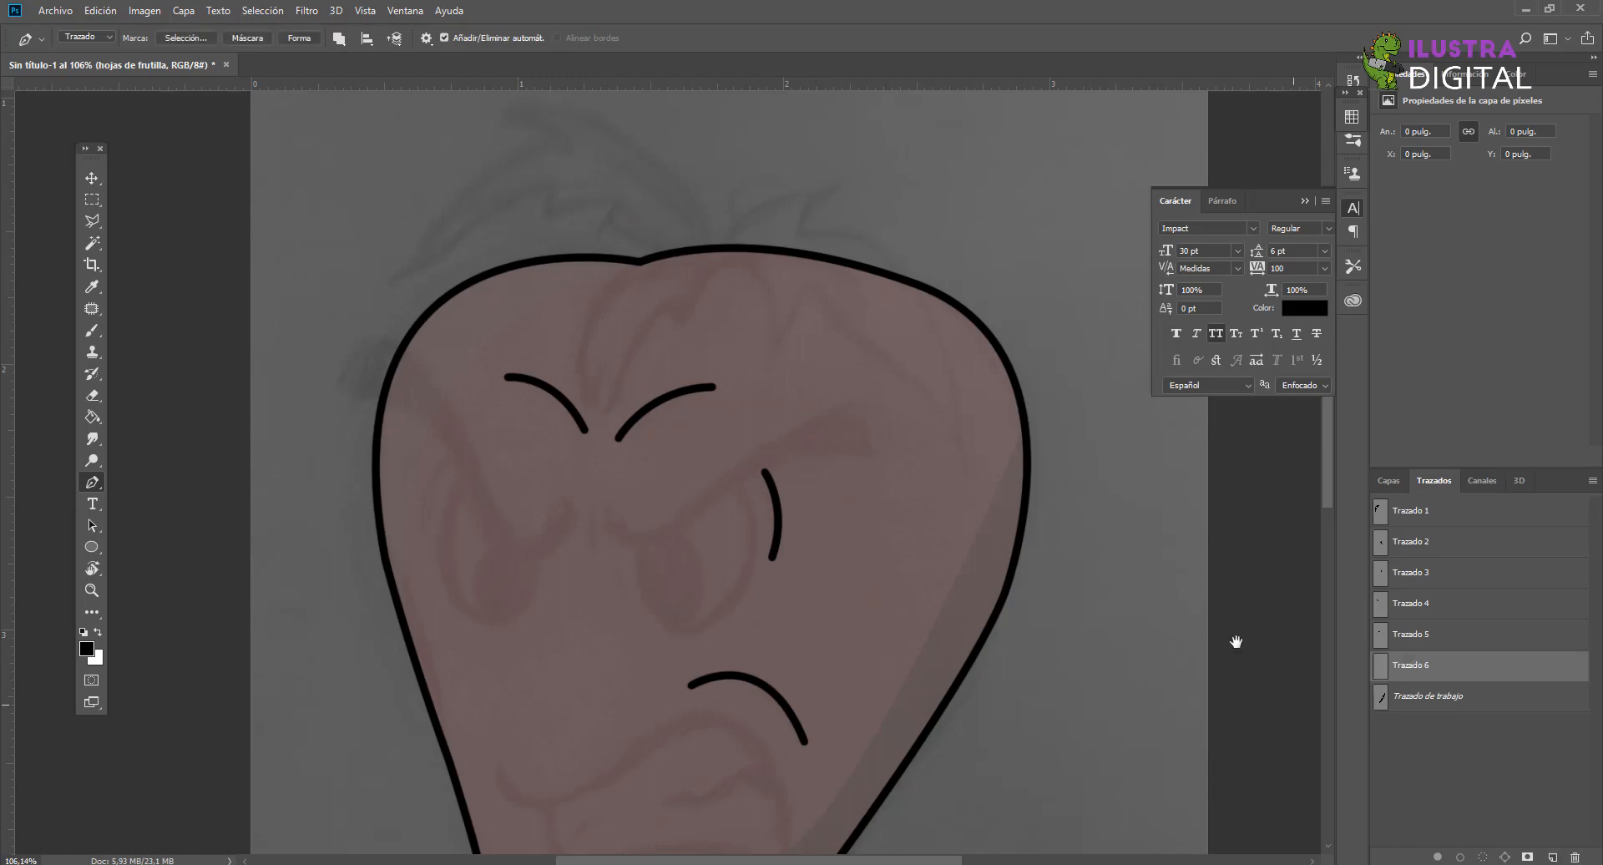
Step: Trace the two pointed leaf tips hanging over the forehead with curved Pen tool segments, removing handles at the corners
scroll(983, 561, "up", 3)
left_click(711, 379)
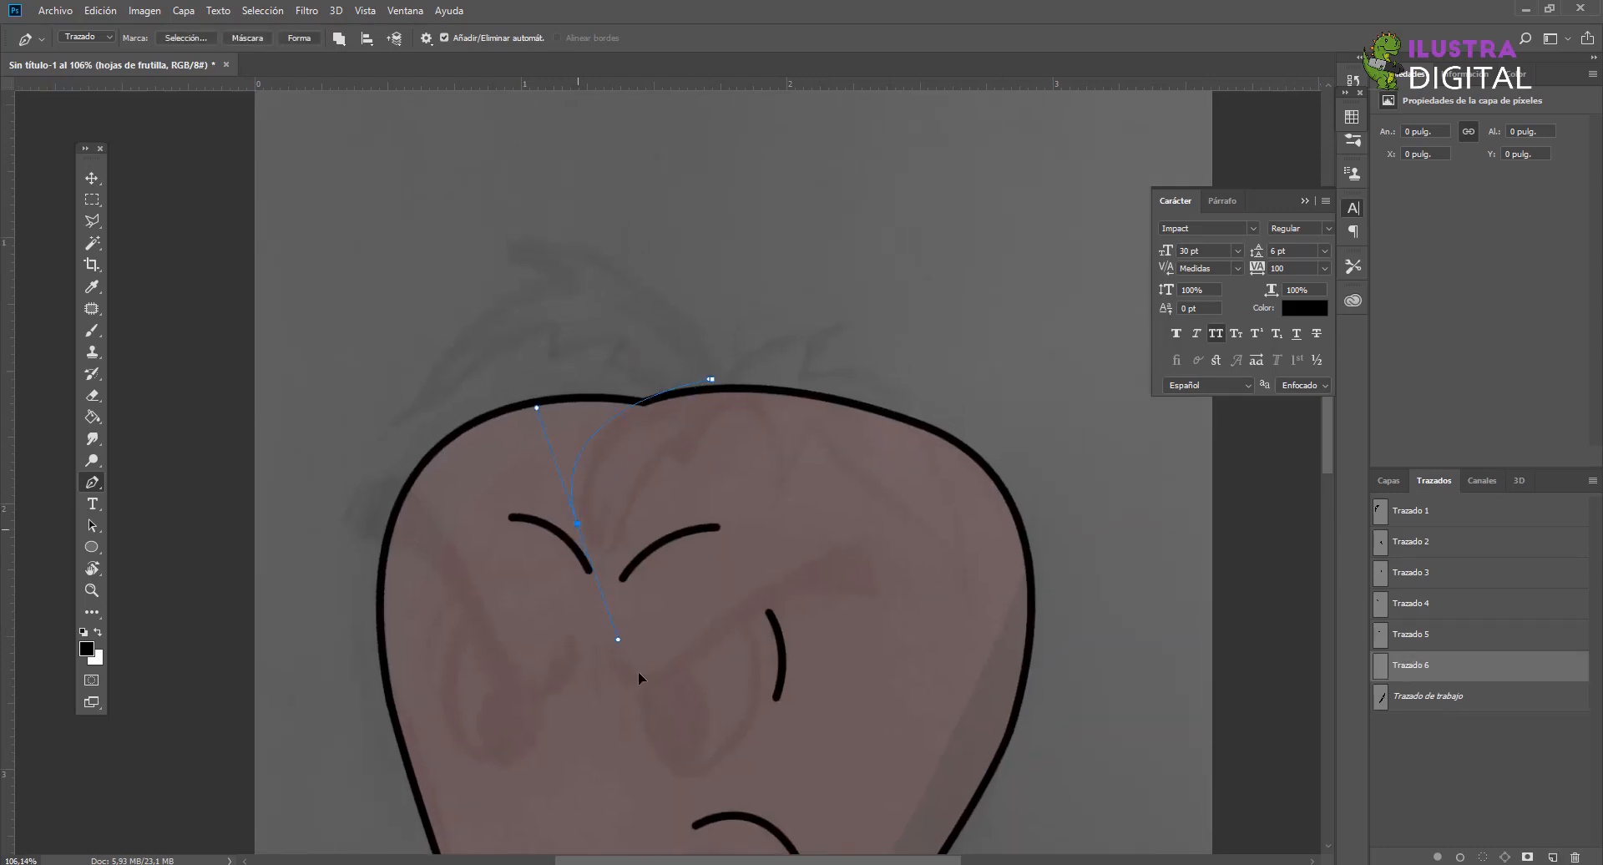
left_click_drag(638, 671, 640, 680)
key("ctrl+z")
left_click_drag(592, 535, 644, 671)
left_click_drag(723, 402, 739, 352)
left_click_drag(793, 468, 777, 537)
key("ctrl+z")
left_click(785, 499, "alt")
left_click(819, 373, "alt")
Step: Trace the right leaf, the upper edge and the left leaf, closing the leaf outline at its starting anchor
left_click(931, 426)
left_click_drag(839, 303, 793, 293)
left_click(746, 332, "alt")
left_click_drag(436, 424, 385, 644)
left_click(436, 424, "alt")
left_click_drag(714, 383, 735, 416)
scroll(780, 422, "down", 2)
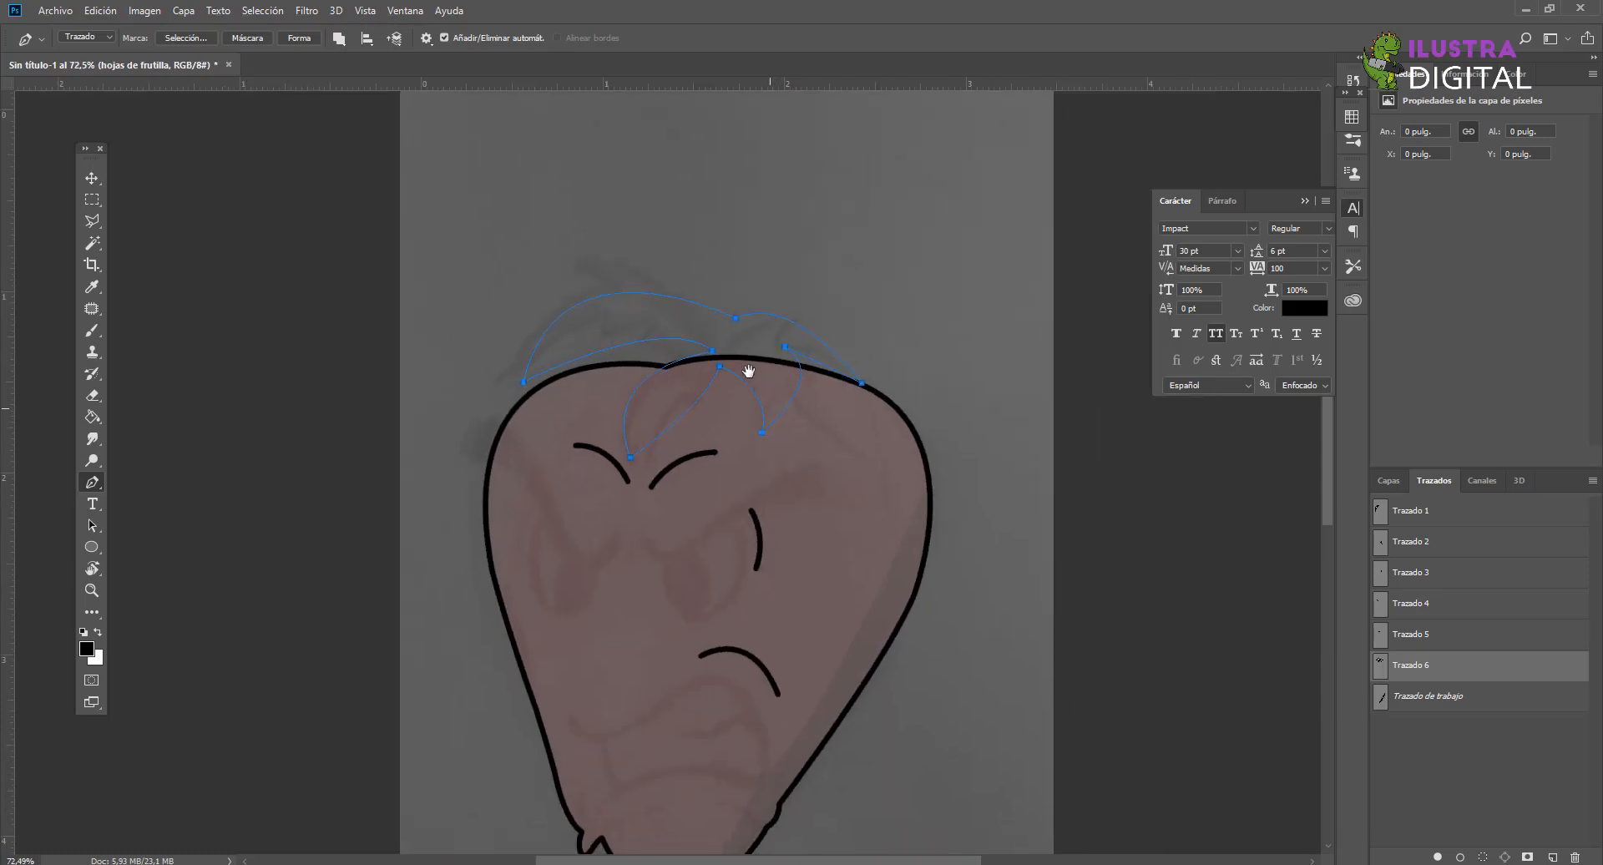
Step: Unlock the Trazo layer and stroke the leaf path Trazado 6 on it with the black brush
left_click(1384, 484)
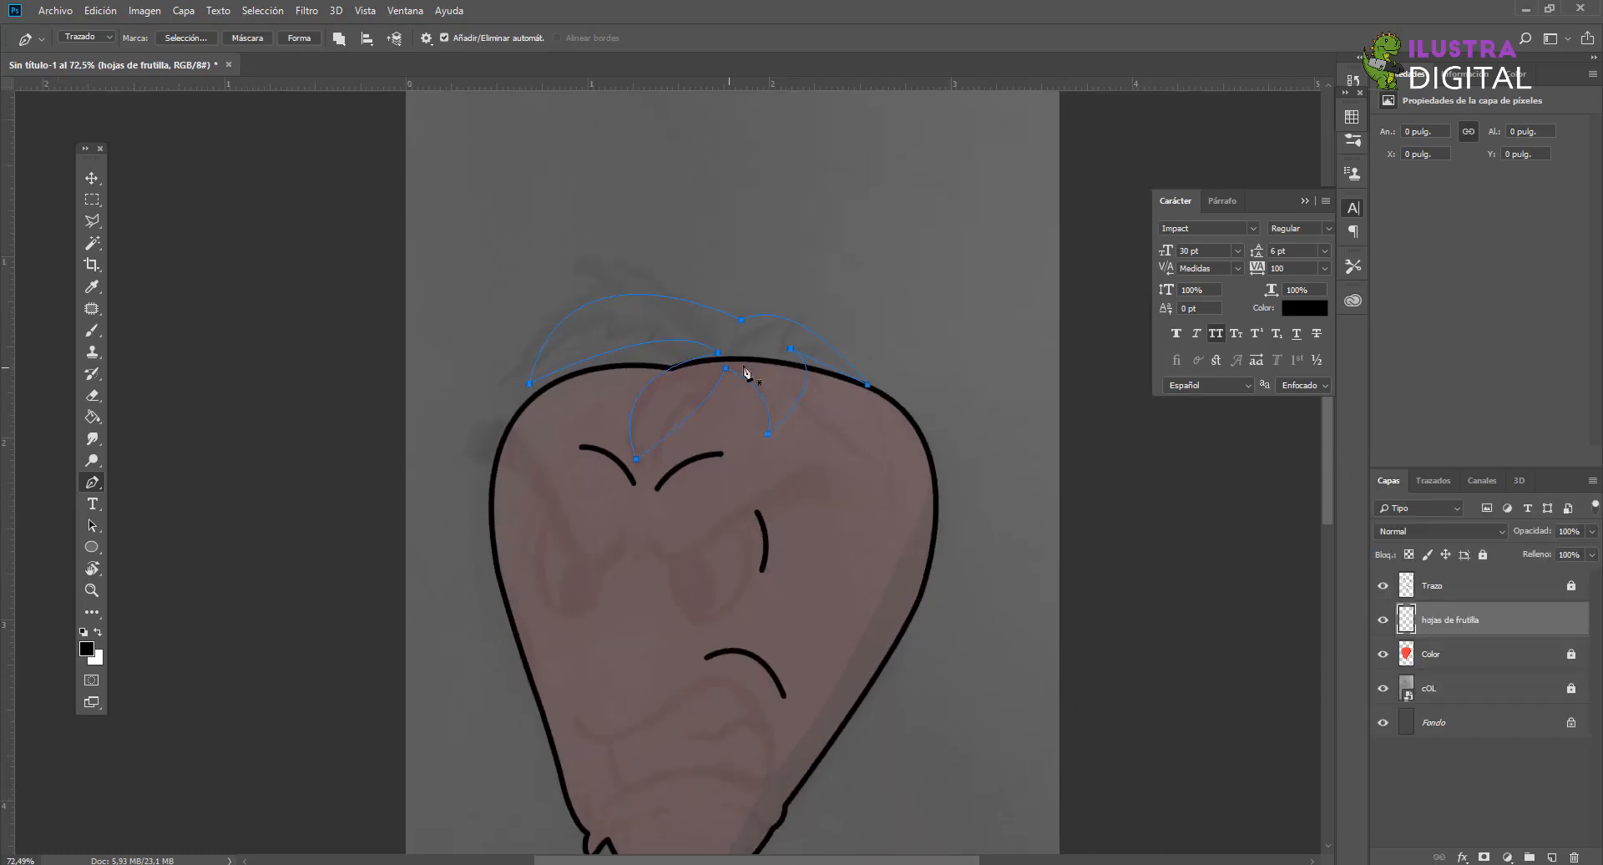
left_click(1501, 598)
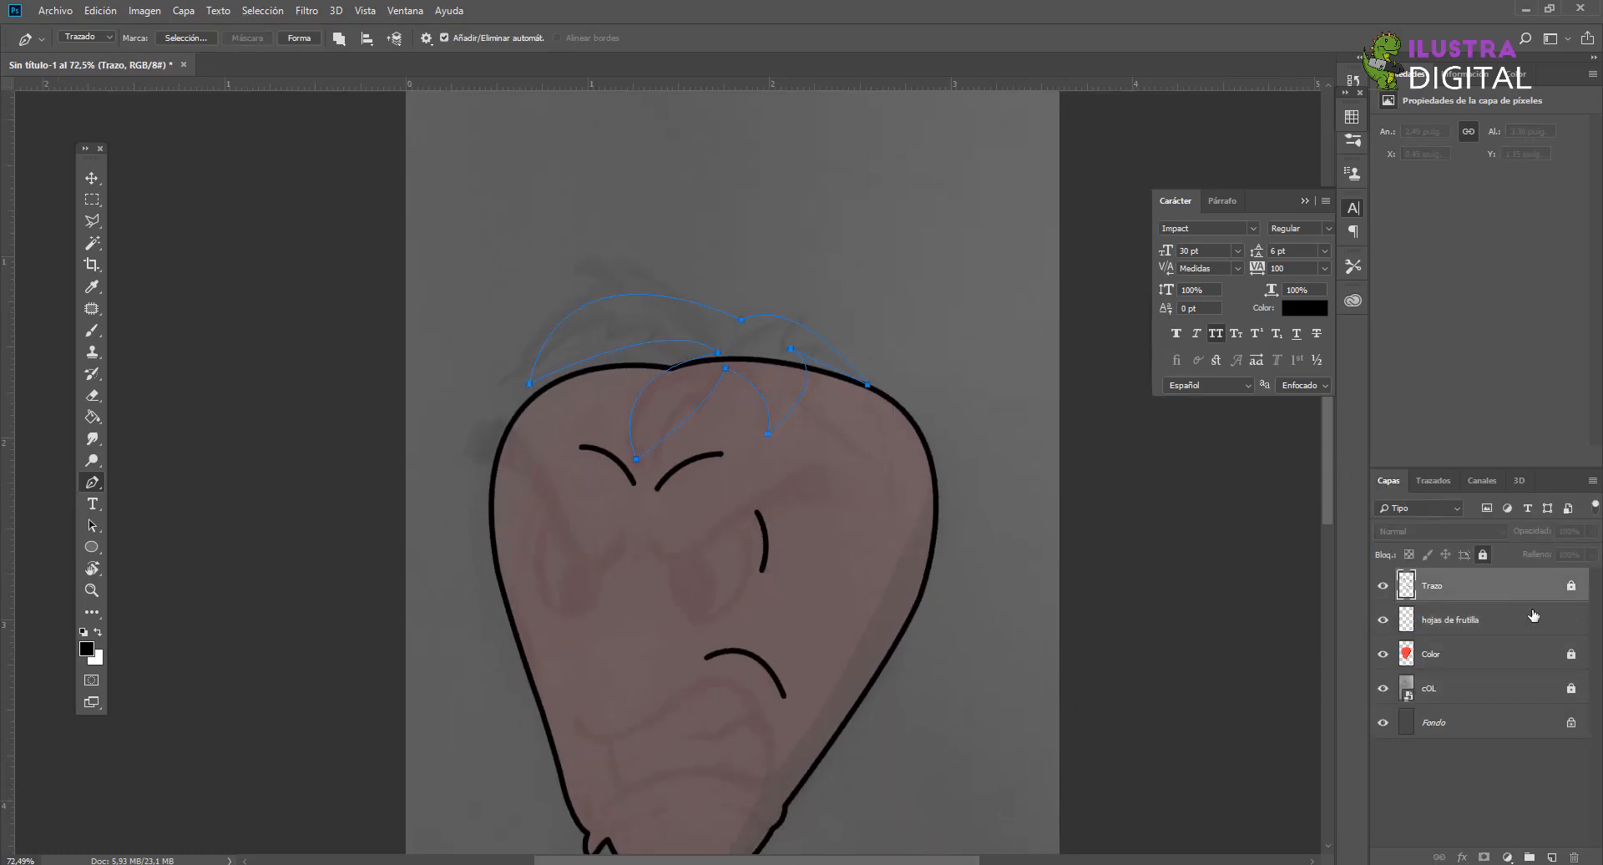
left_click(1434, 481)
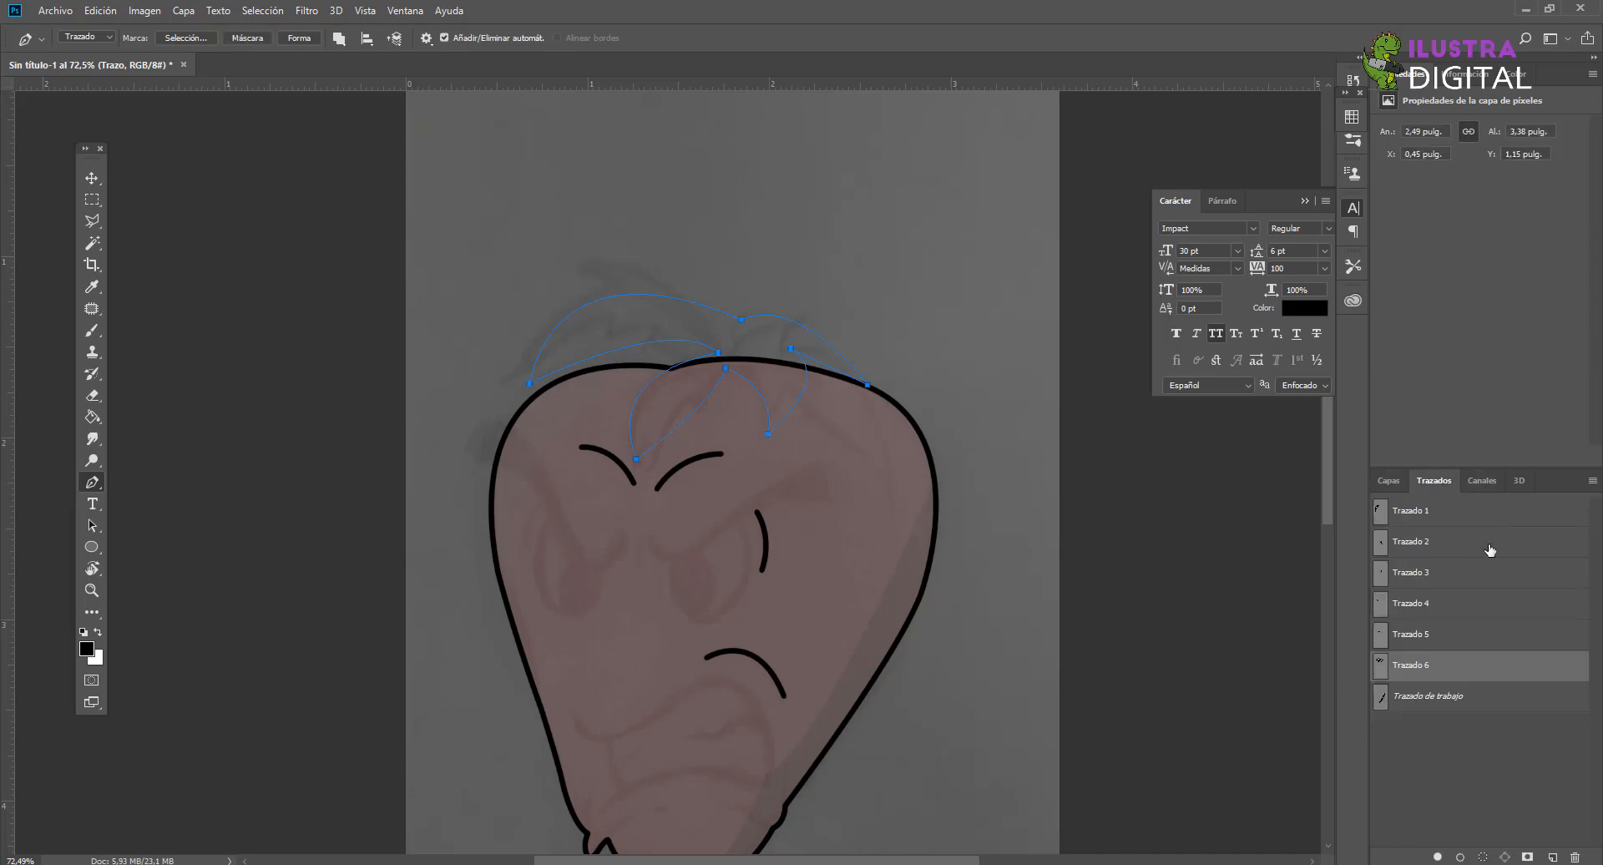
right_click(1457, 665)
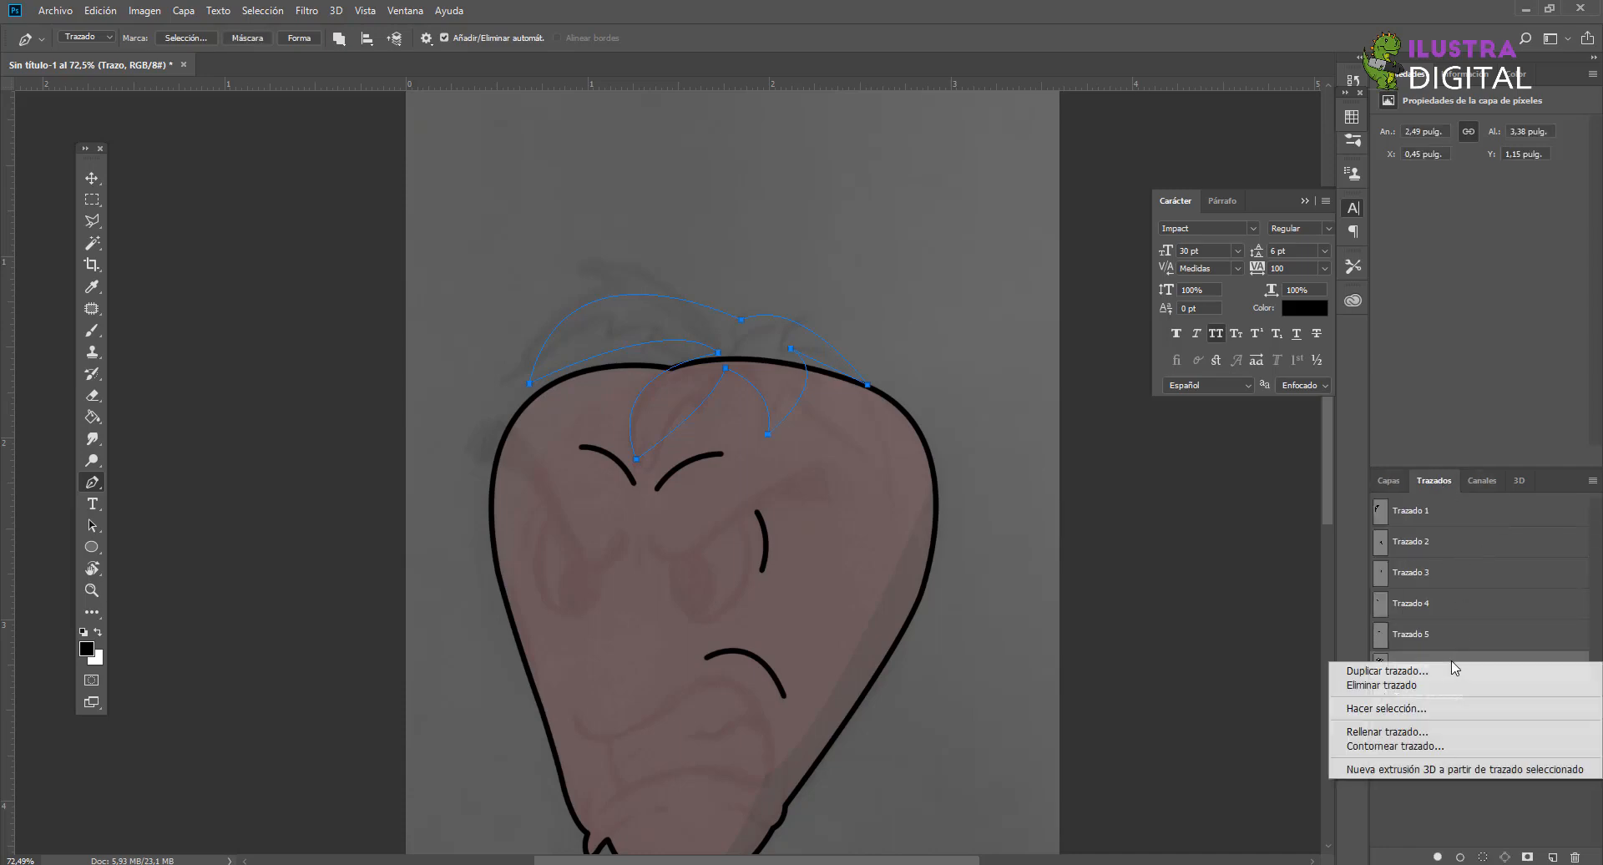
left_click(1424, 746)
left_click(942, 274)
scroll(718, 376, "up", 5)
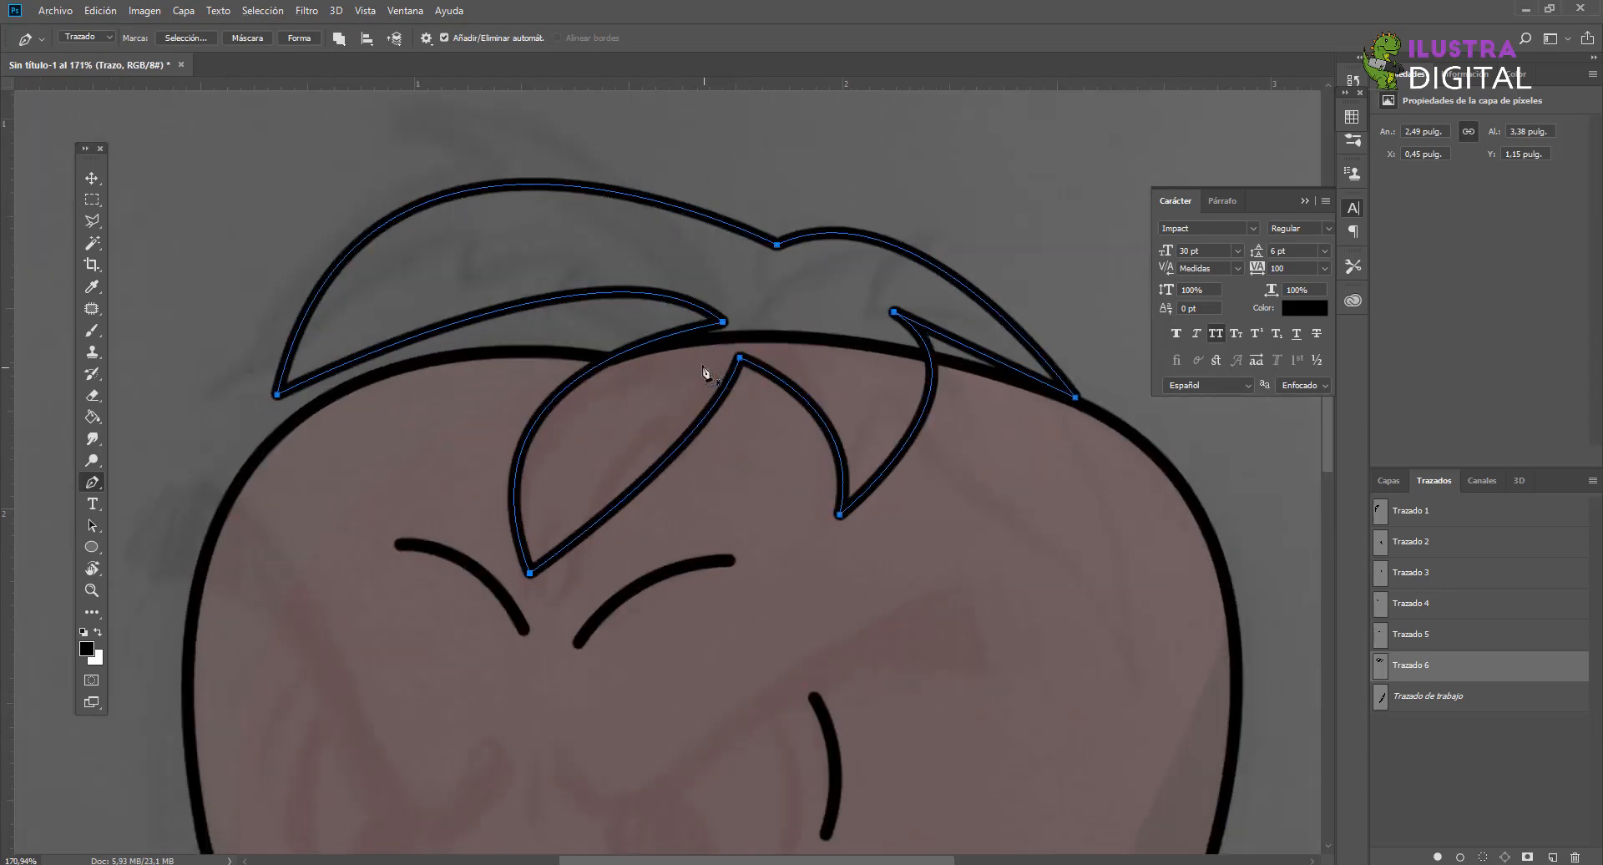
Step: Try to erase the part of the strawberry outline crossing the leaves on the Trazo layer with a small eraser
scroll(808, 360, "down", 3)
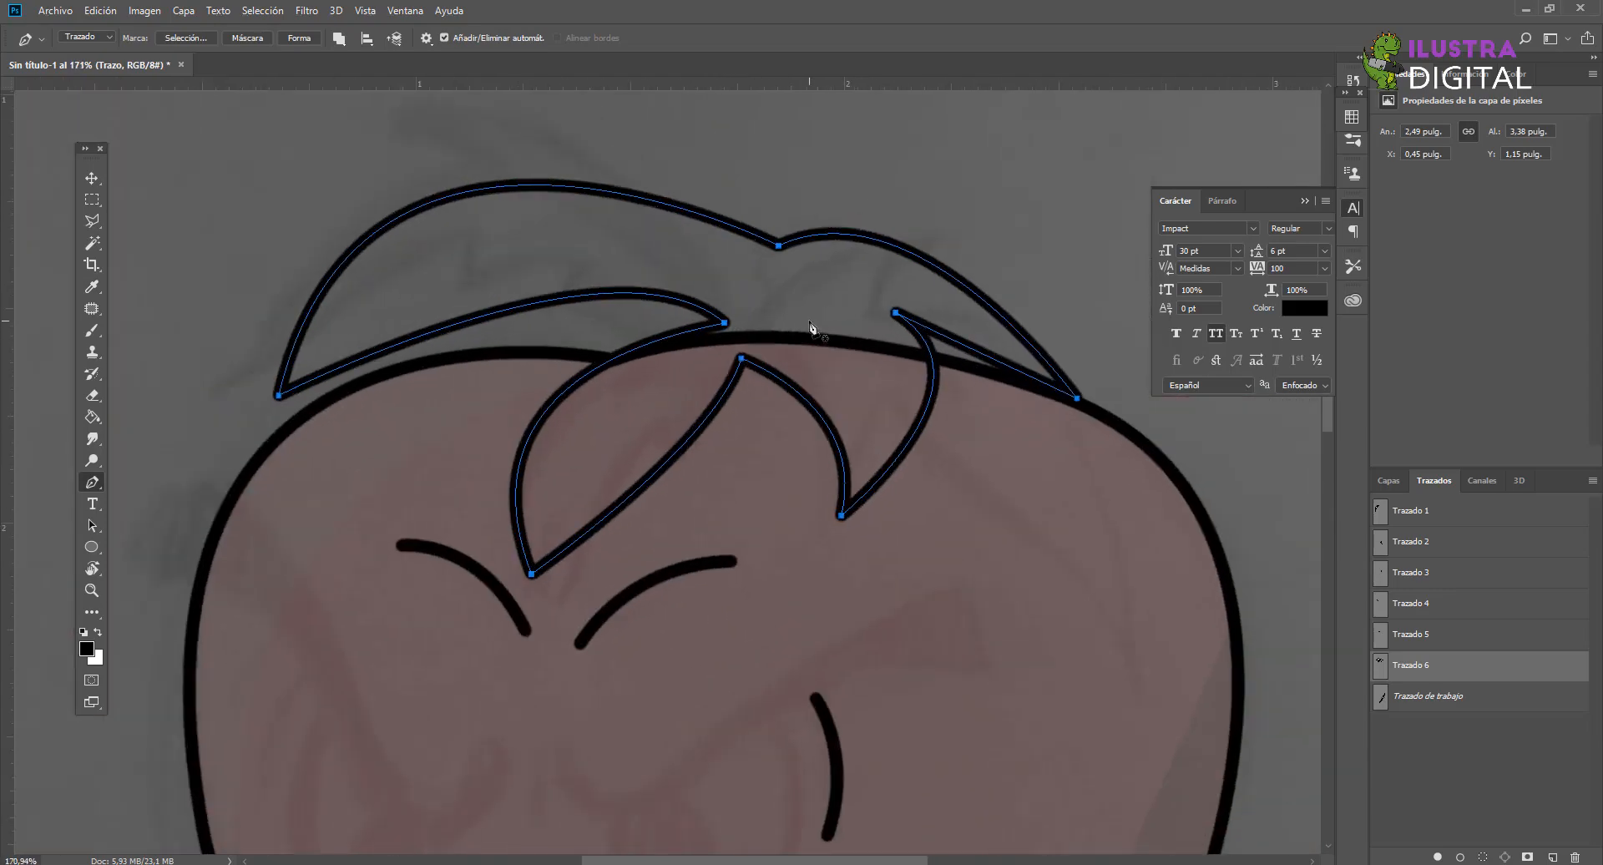
left_click(1387, 480)
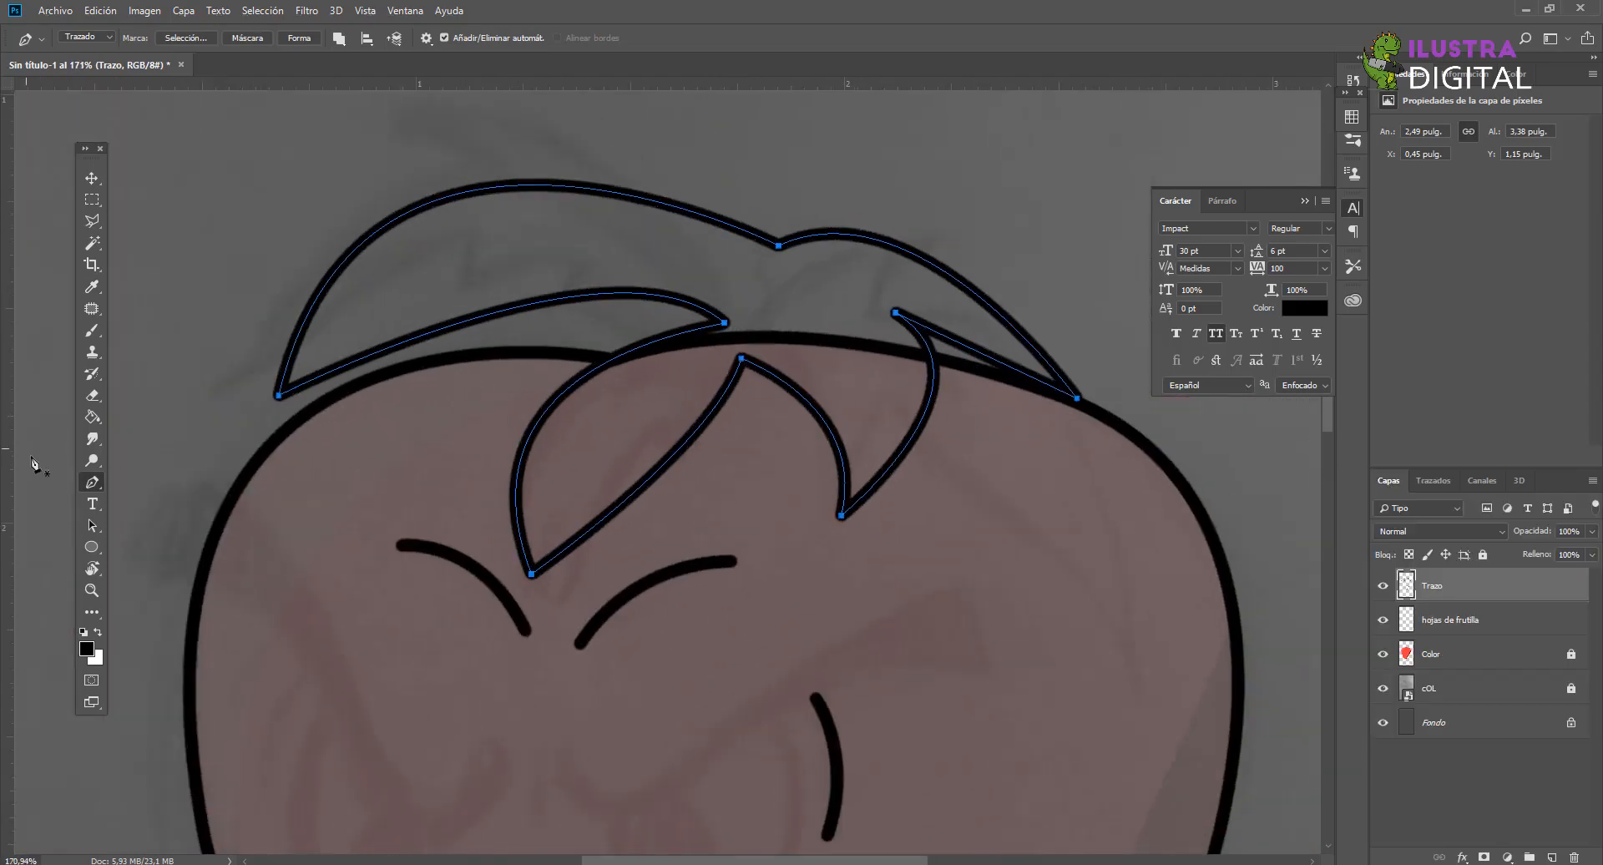
left_click(92, 395)
right_click(965, 384)
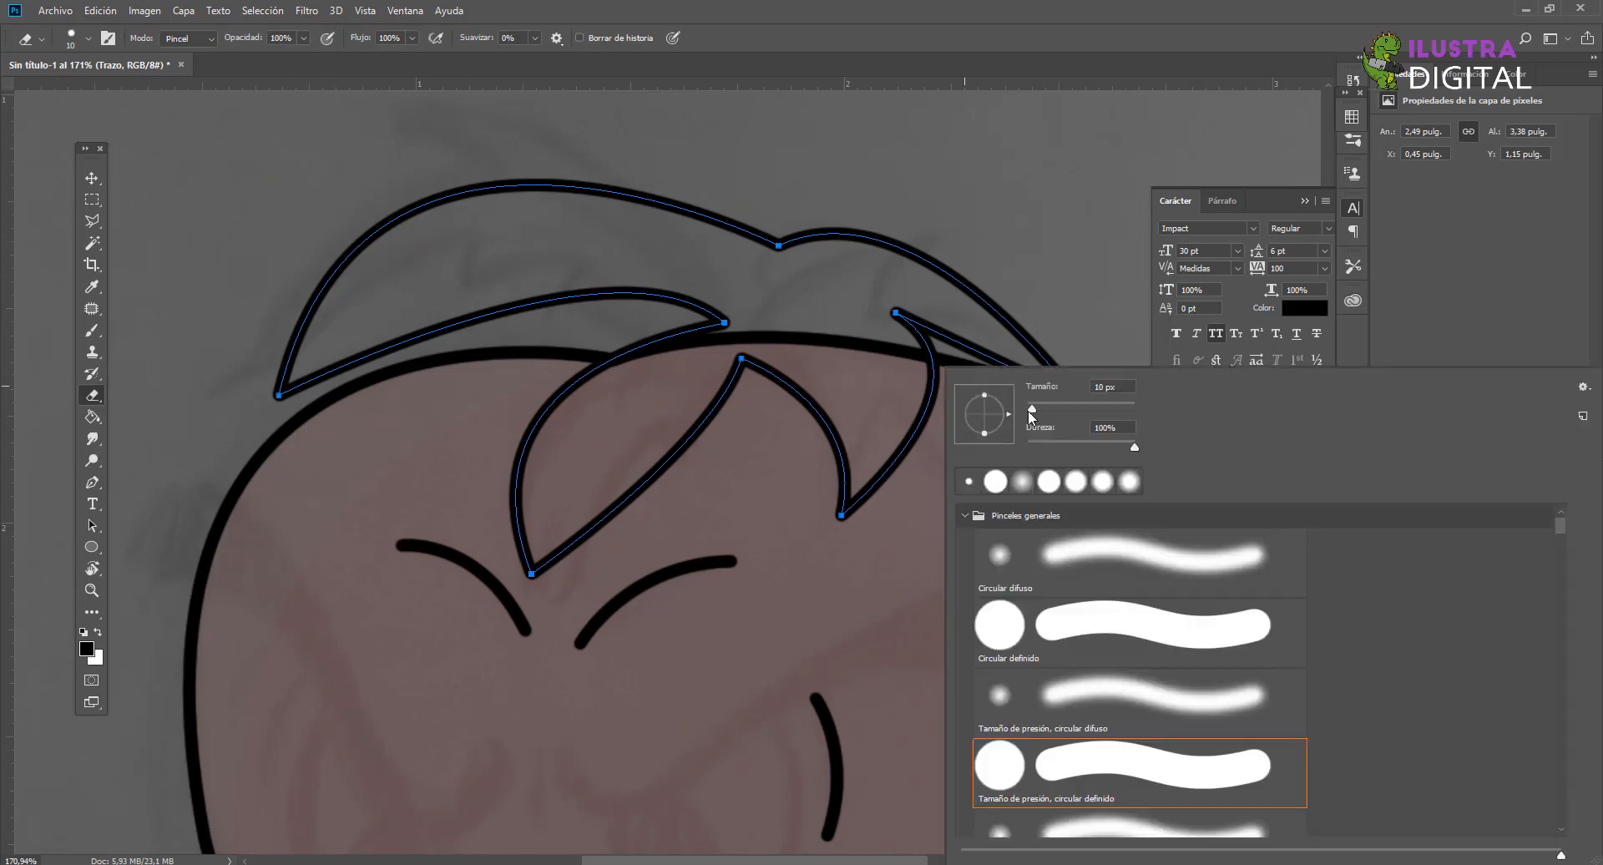
left_click_drag(1029, 409, 1024, 410)
left_click_drag(846, 334, 871, 353)
right_click(880, 348)
left_click_drag(969, 393, 988, 395)
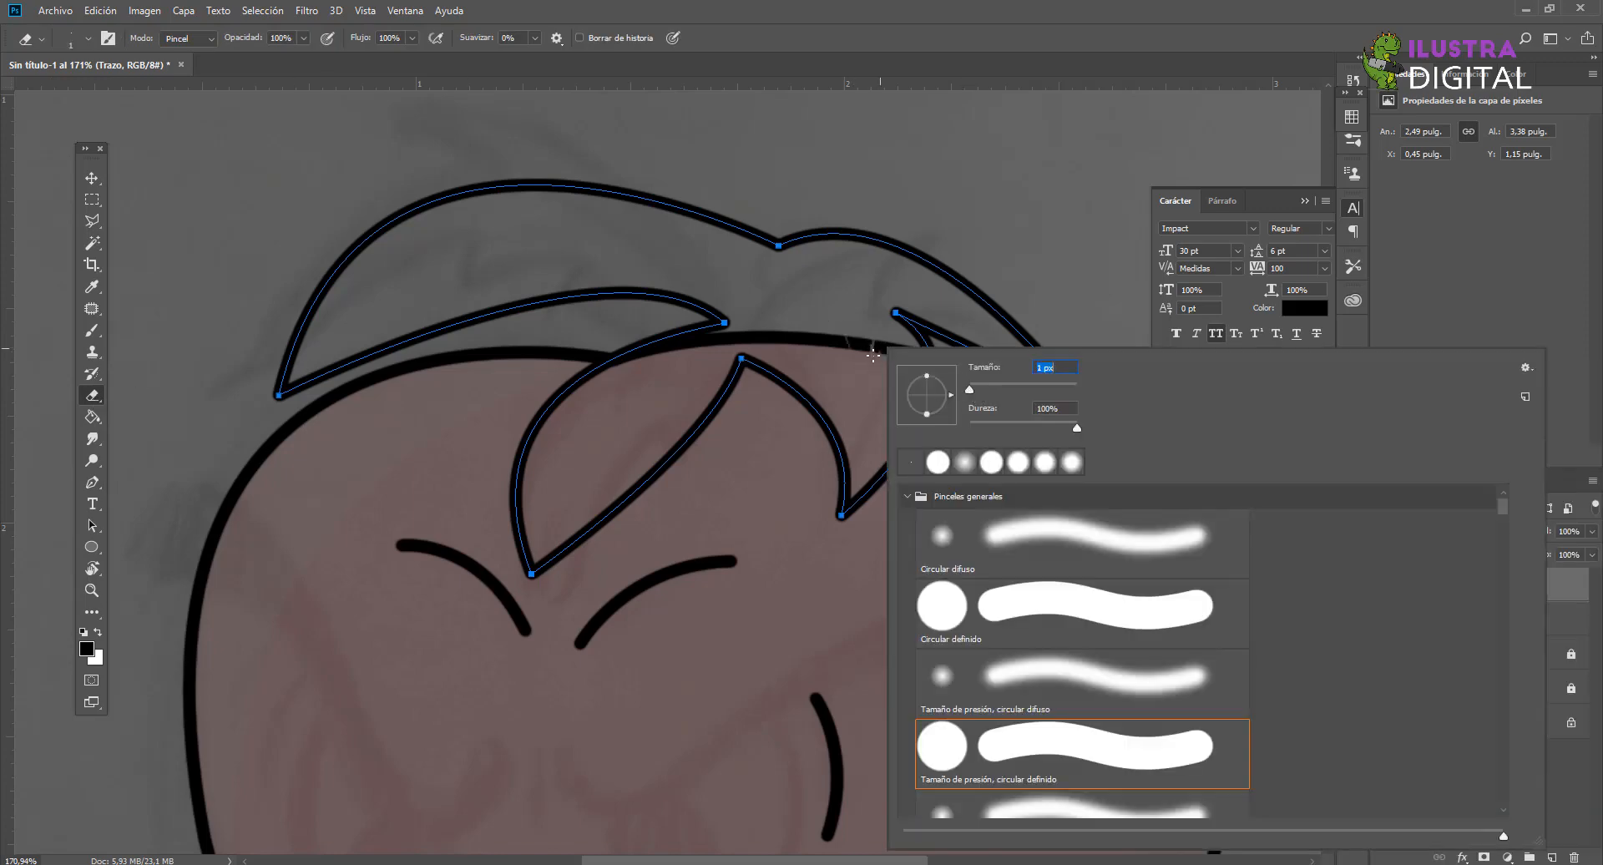
right_click(880, 355)
mouse_move(815, 327)
left_mouse_down()
mouse_move(897, 367)
mouse_move(737, 333)
left_mouse_up()
key("ctrl+z")
Step: Try to erase the outline stub beside the left leaf with an 18 px eraser and undo the erasing
scroll(752, 344, "up", 3)
scroll(774, 349, "up", 1)
right_click(784, 351)
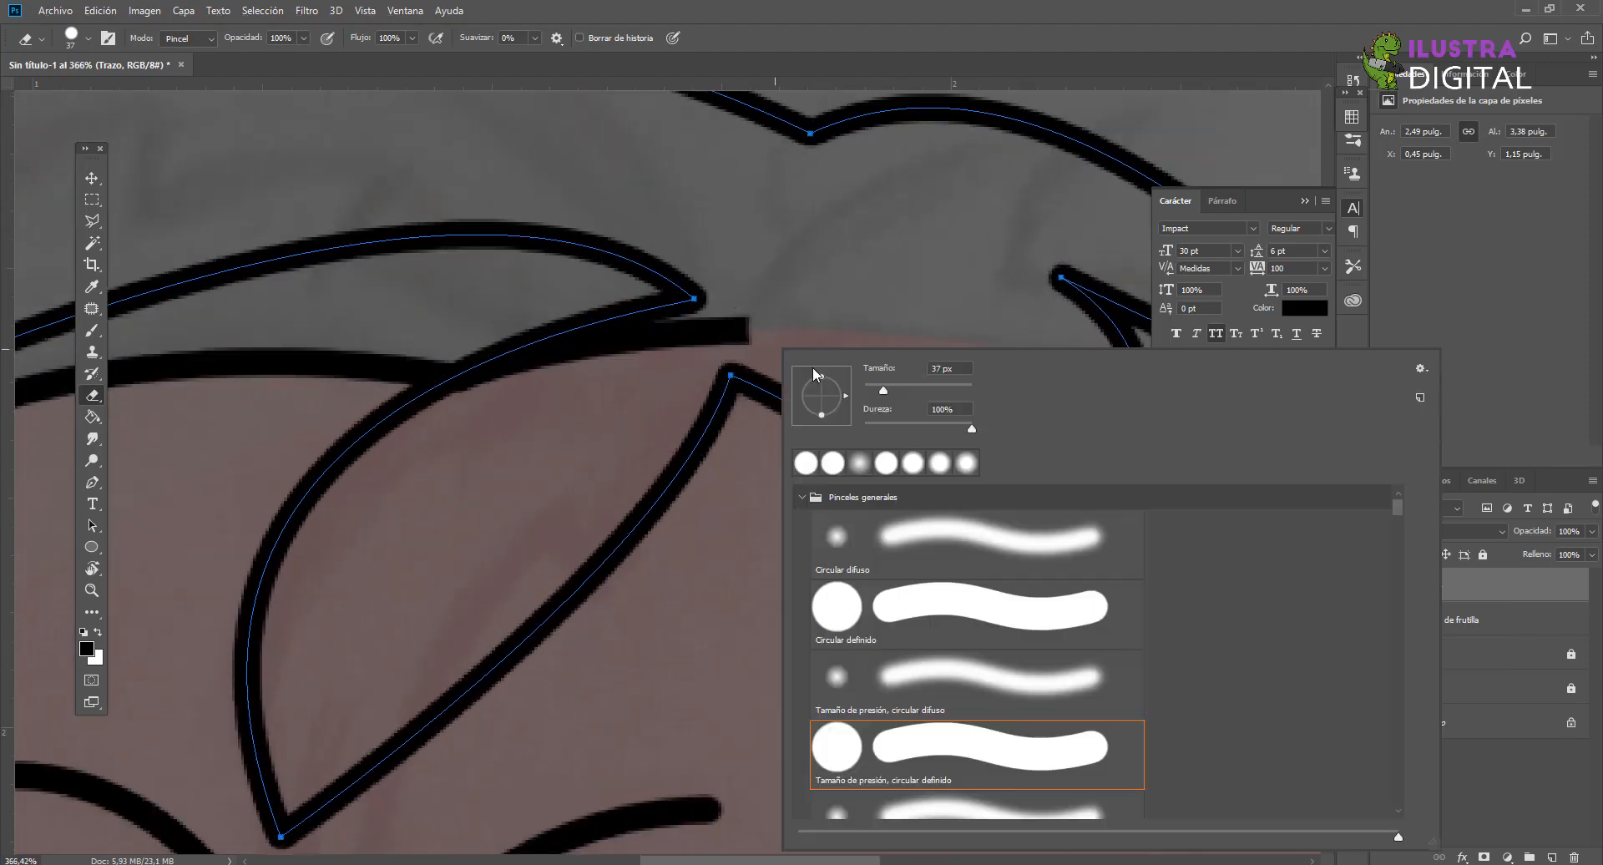
left_click_drag(864, 387, 873, 387)
left_click_drag(751, 338, 678, 343)
key("ctrl+alt+z")
key("ctrl+alt+z")
scroll(833, 331, "down", 10)
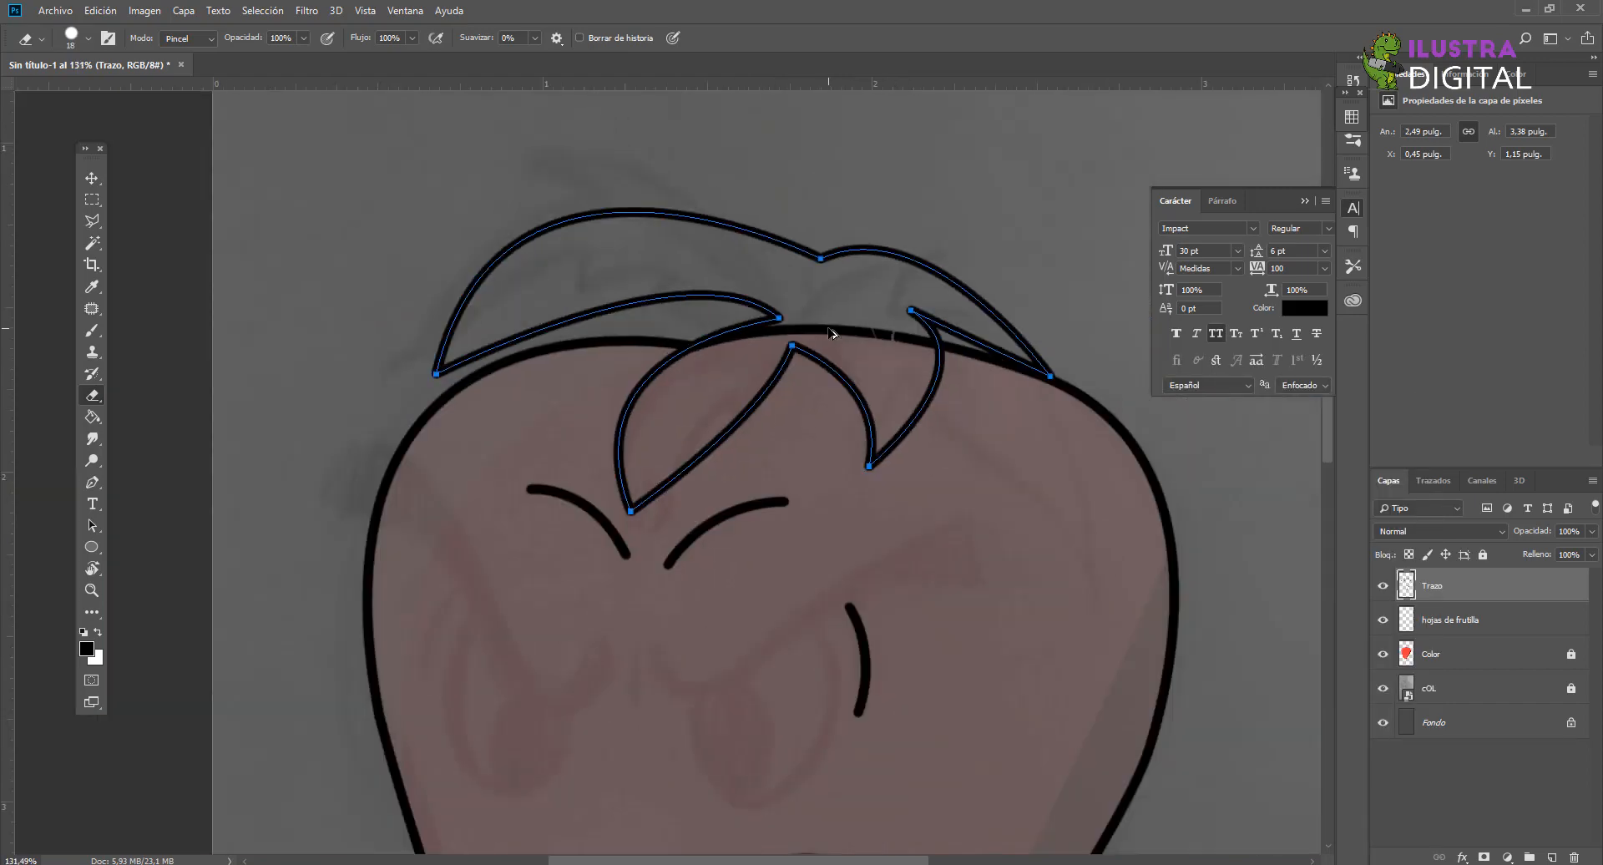
Step: Undo the black leaf stroke made on the Trazo layer, keeping the leaf path
scroll(887, 365, "up", 3)
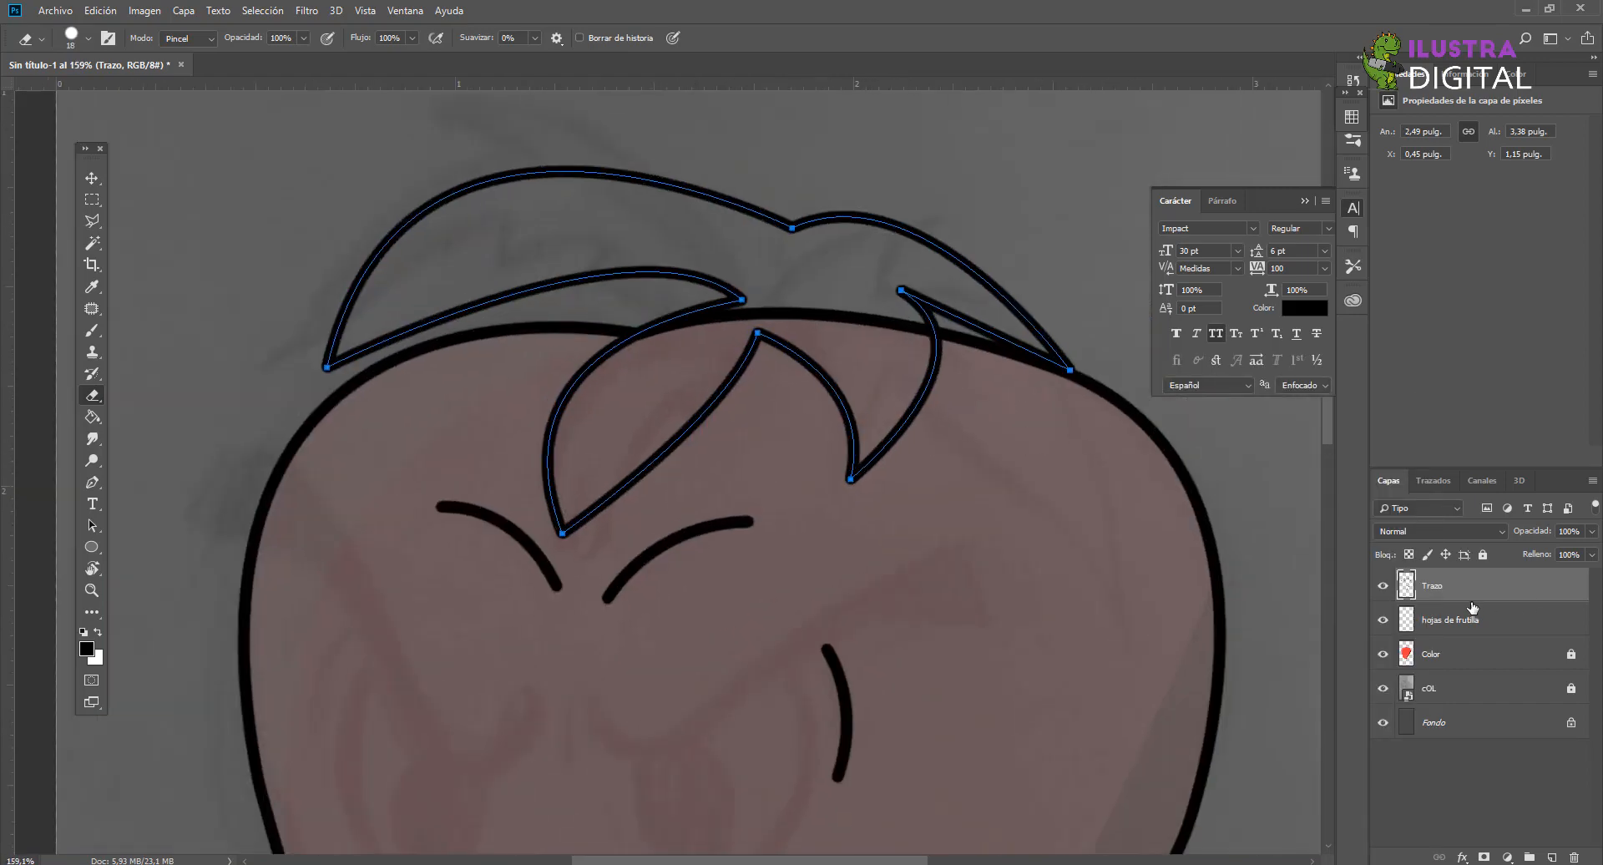
left_click(1472, 656)
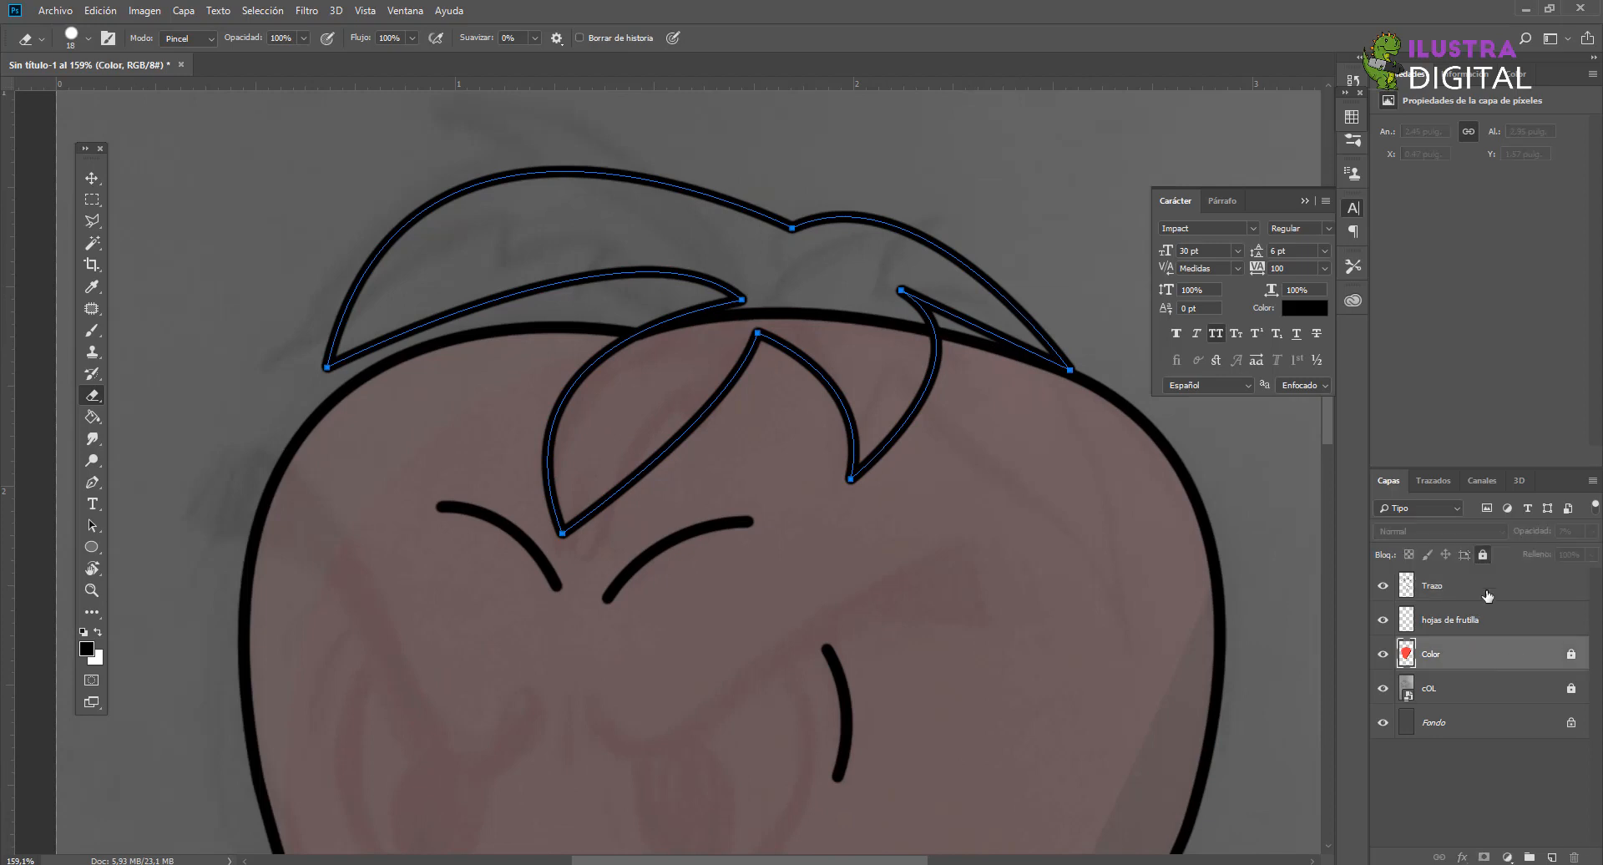
left_click(1499, 633)
left_click(1461, 578)
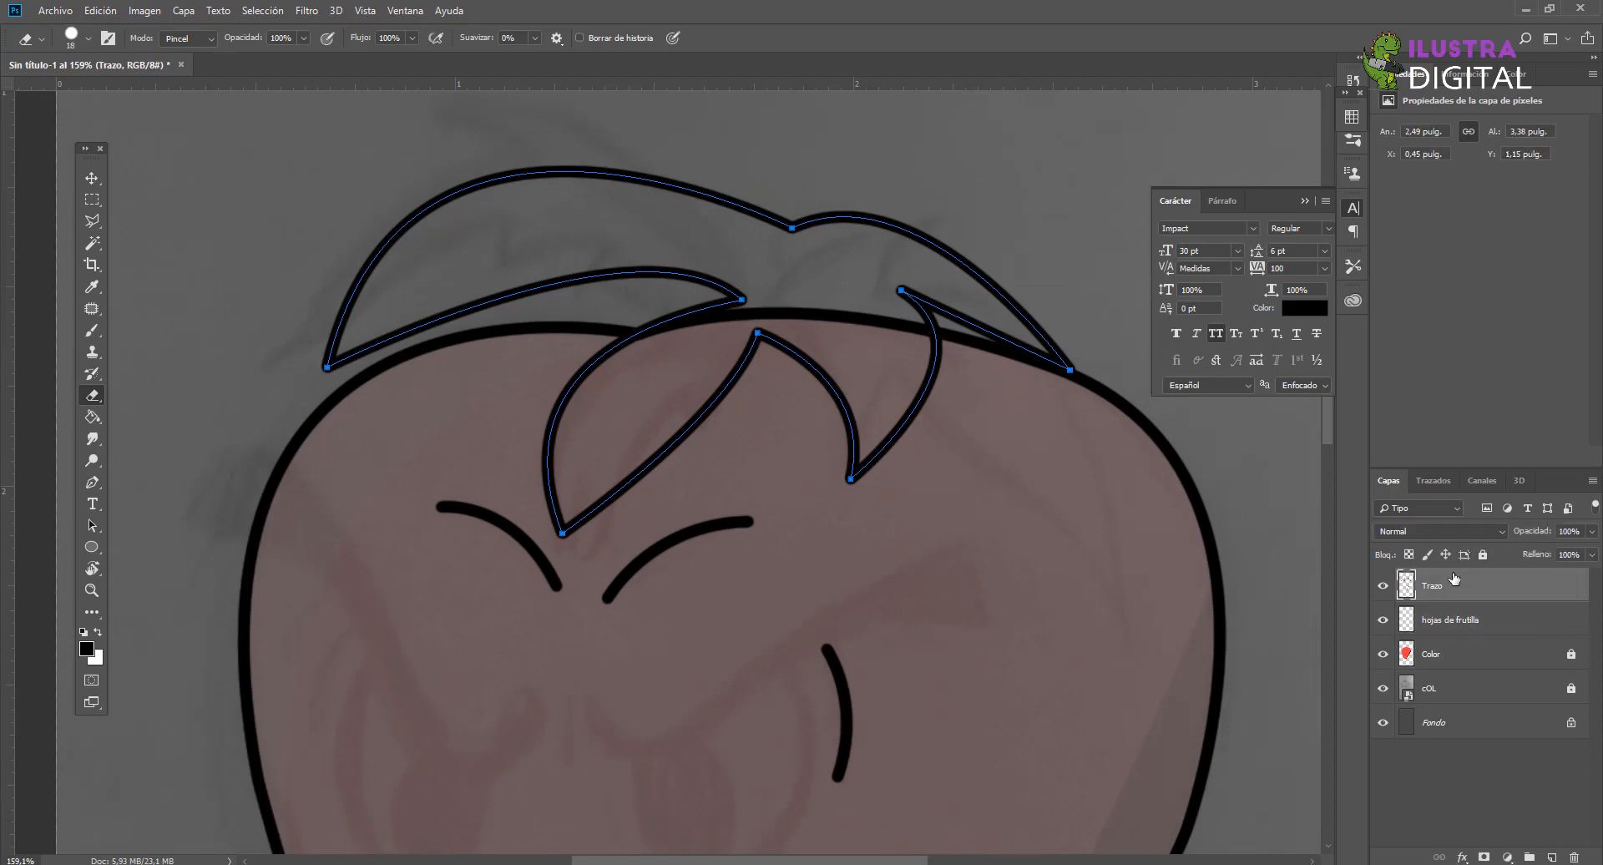
key("ctrl+alt+z")
key("ctrl+alt+z")
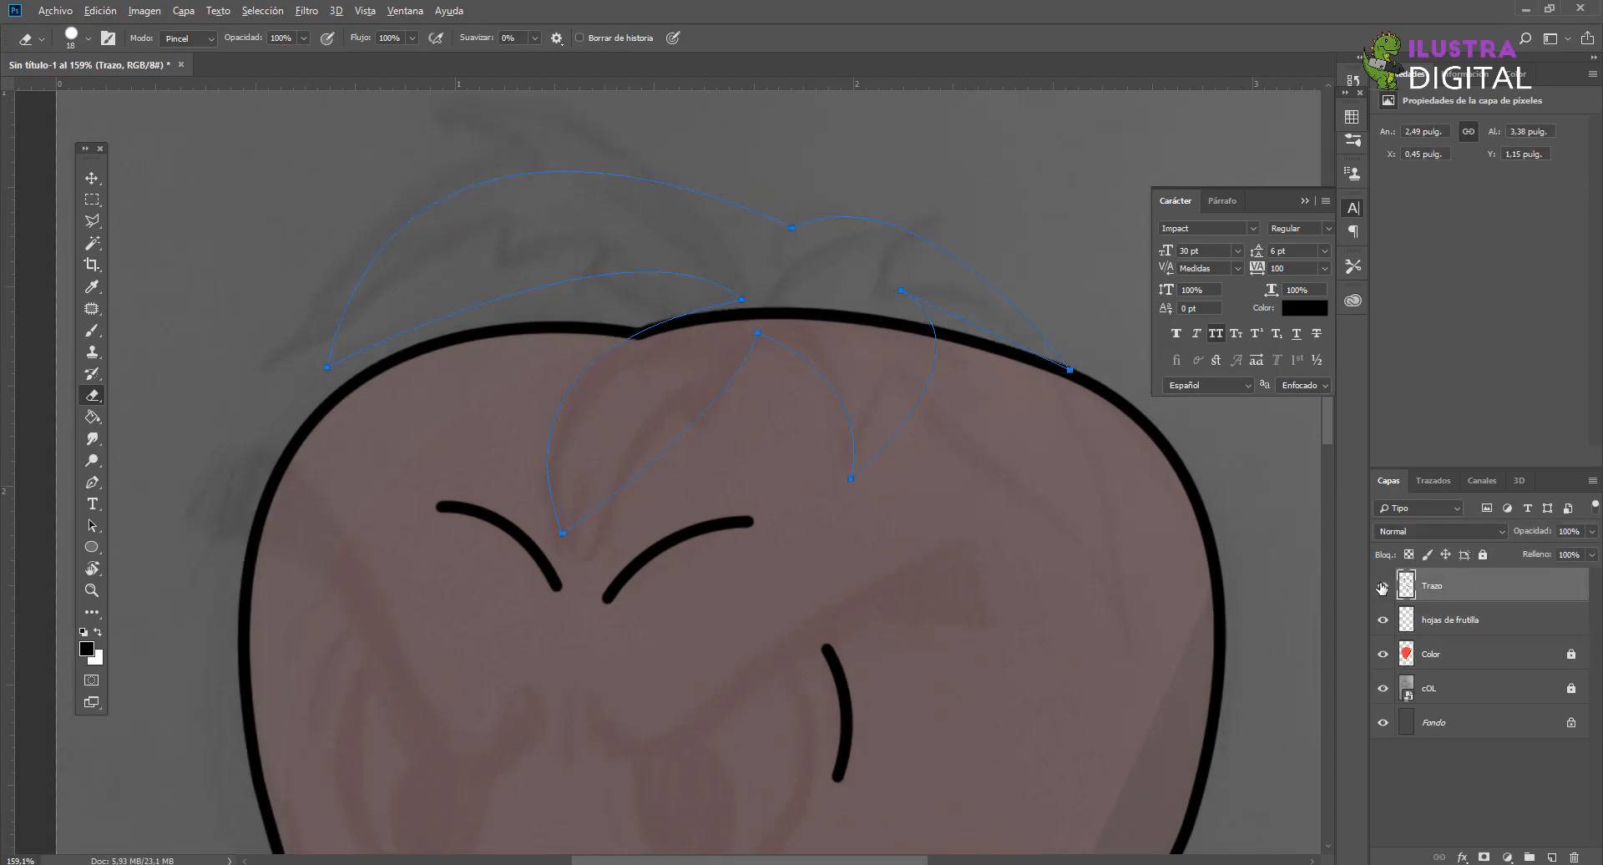
Step: Lock the Trazo layer and add a new layer named trazo hoja above it
left_click(1551, 857)
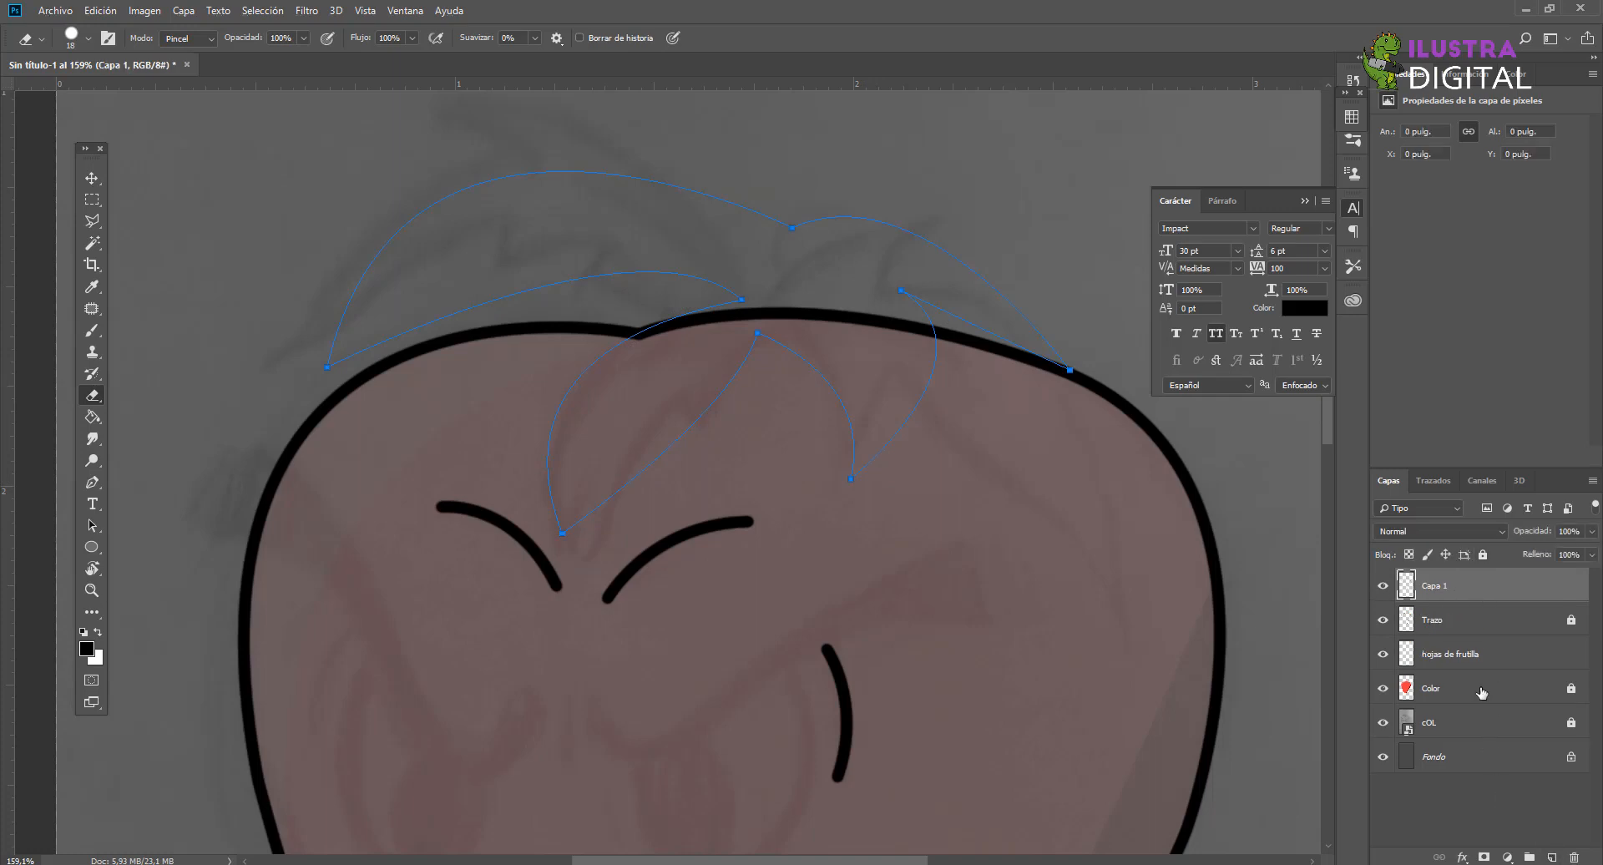
double_click(1435, 584)
type("tv")
key("Return")
Step: Stroke the leaf path Trazado 6 in black on the trazo hoja layer
left_click(1465, 483)
left_click(1443, 482)
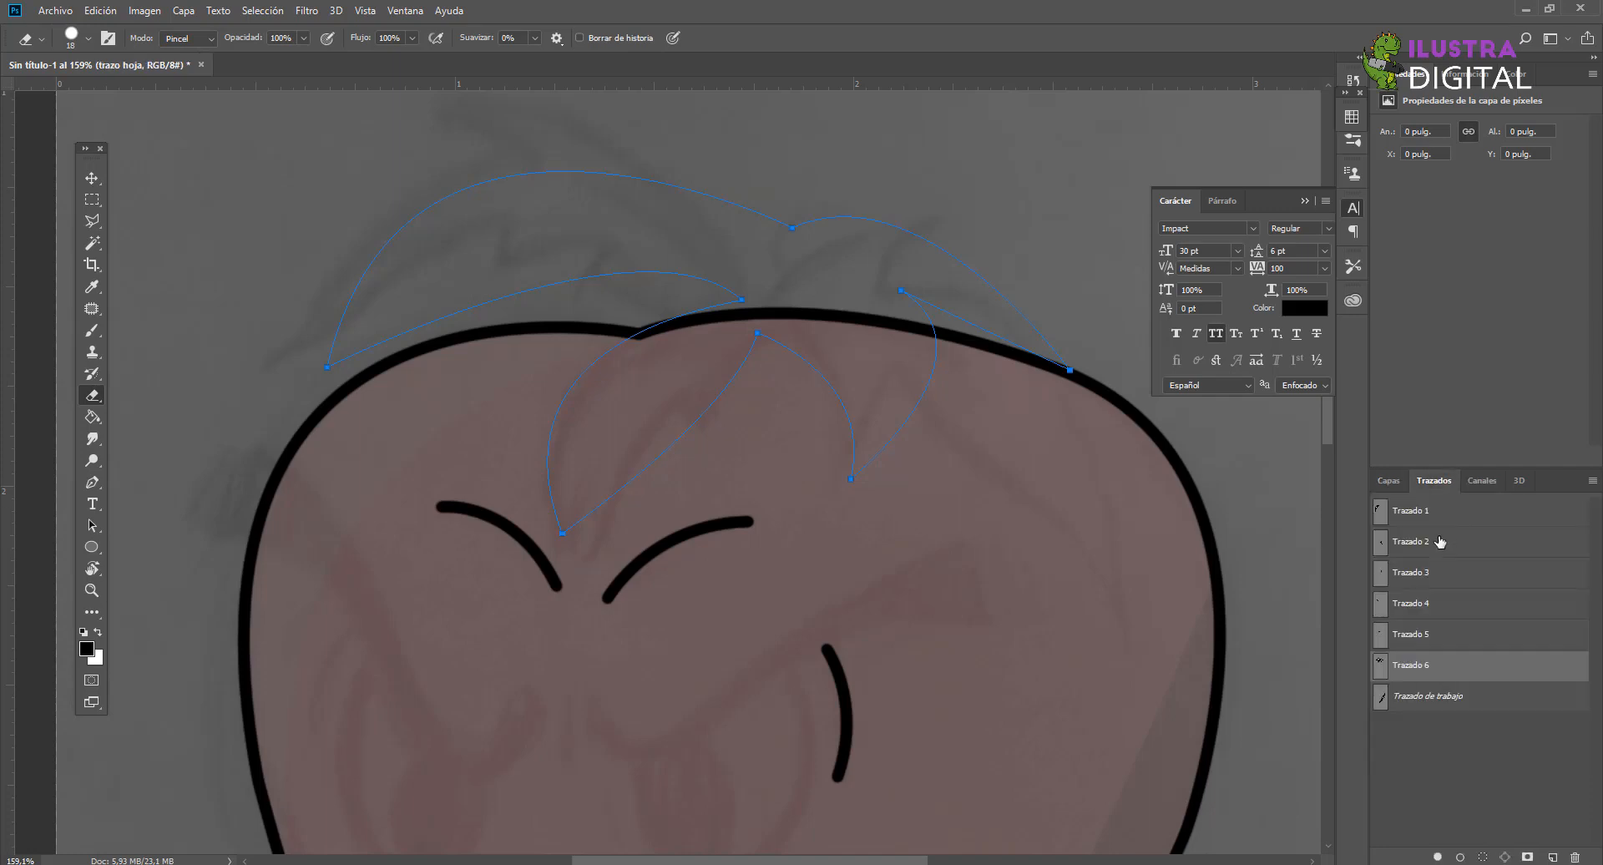
right_click(1414, 668)
left_click(1403, 756)
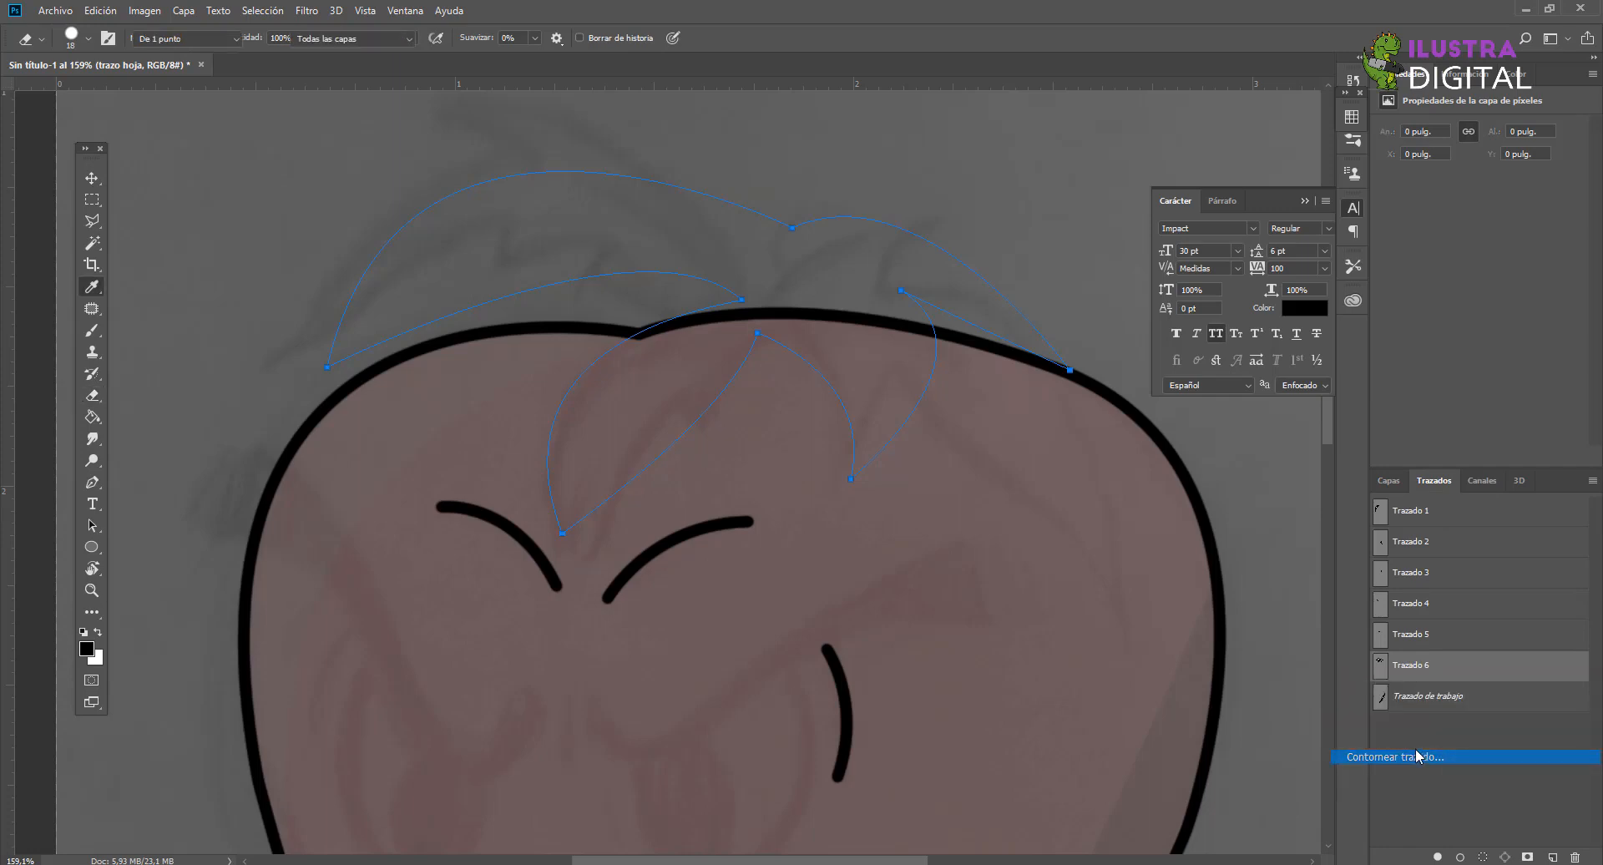
left_click(944, 276)
key("e")
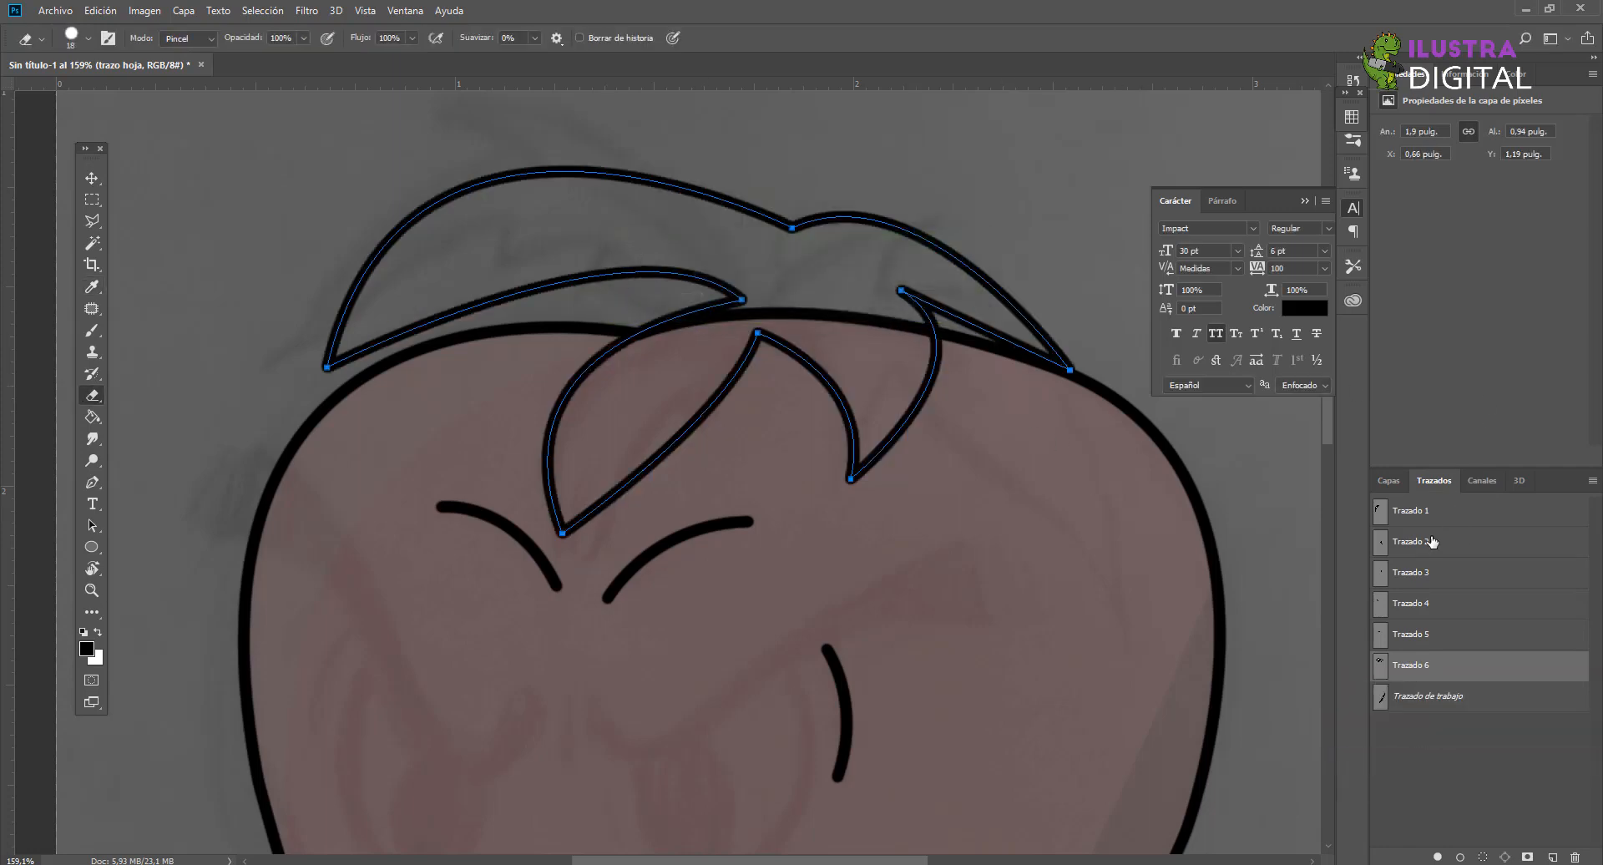
Step: Make the hojas de frutilla layer active and set the foreground colour to a bright green
left_click(1385, 482)
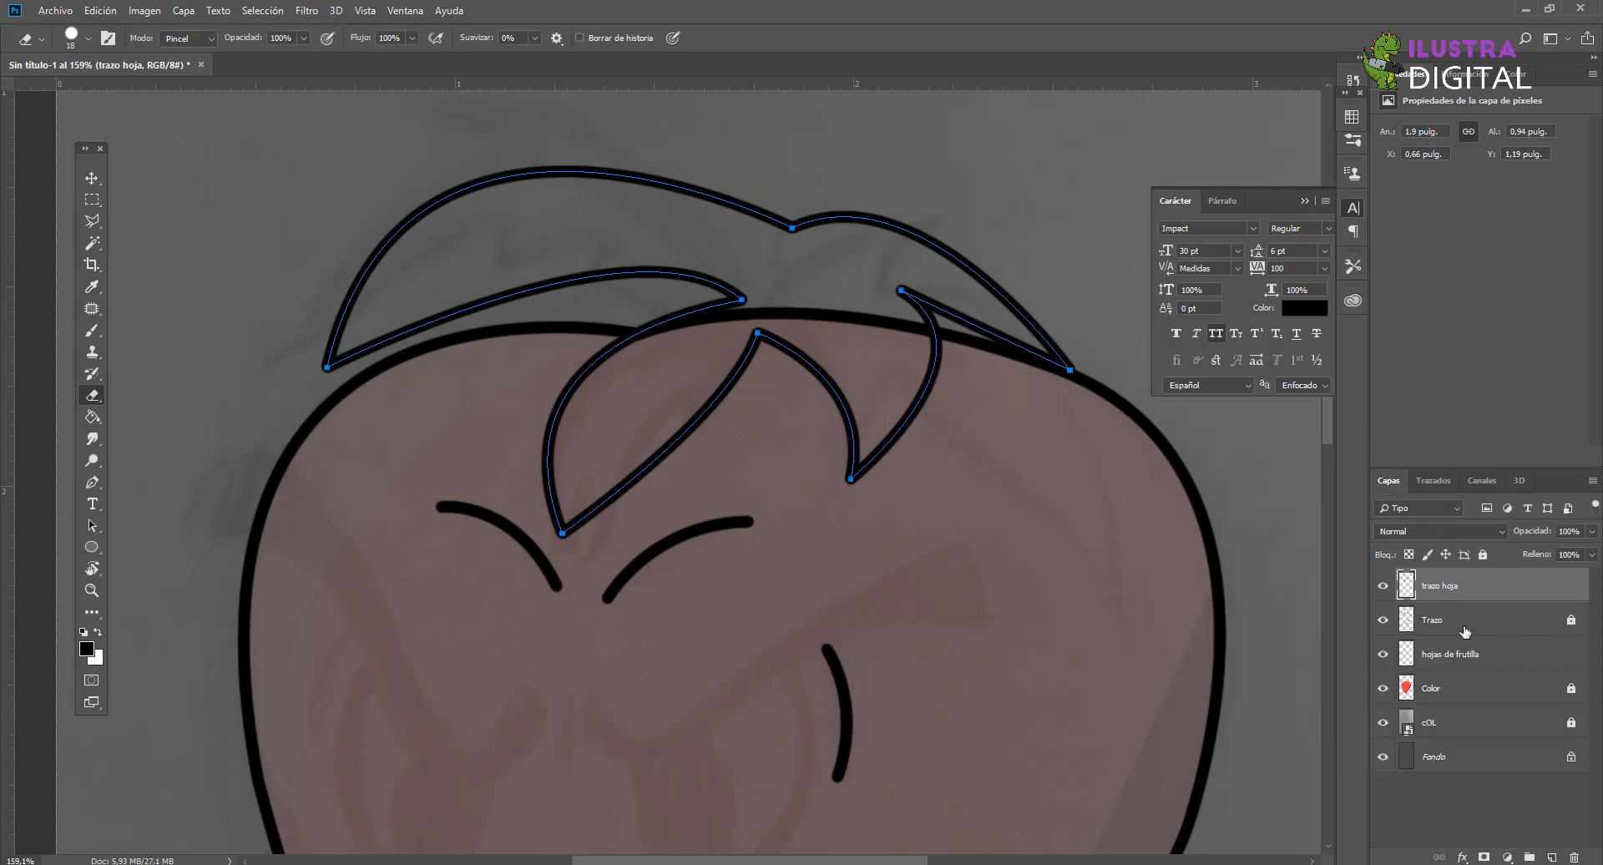
left_click(1465, 628)
left_click(1469, 660)
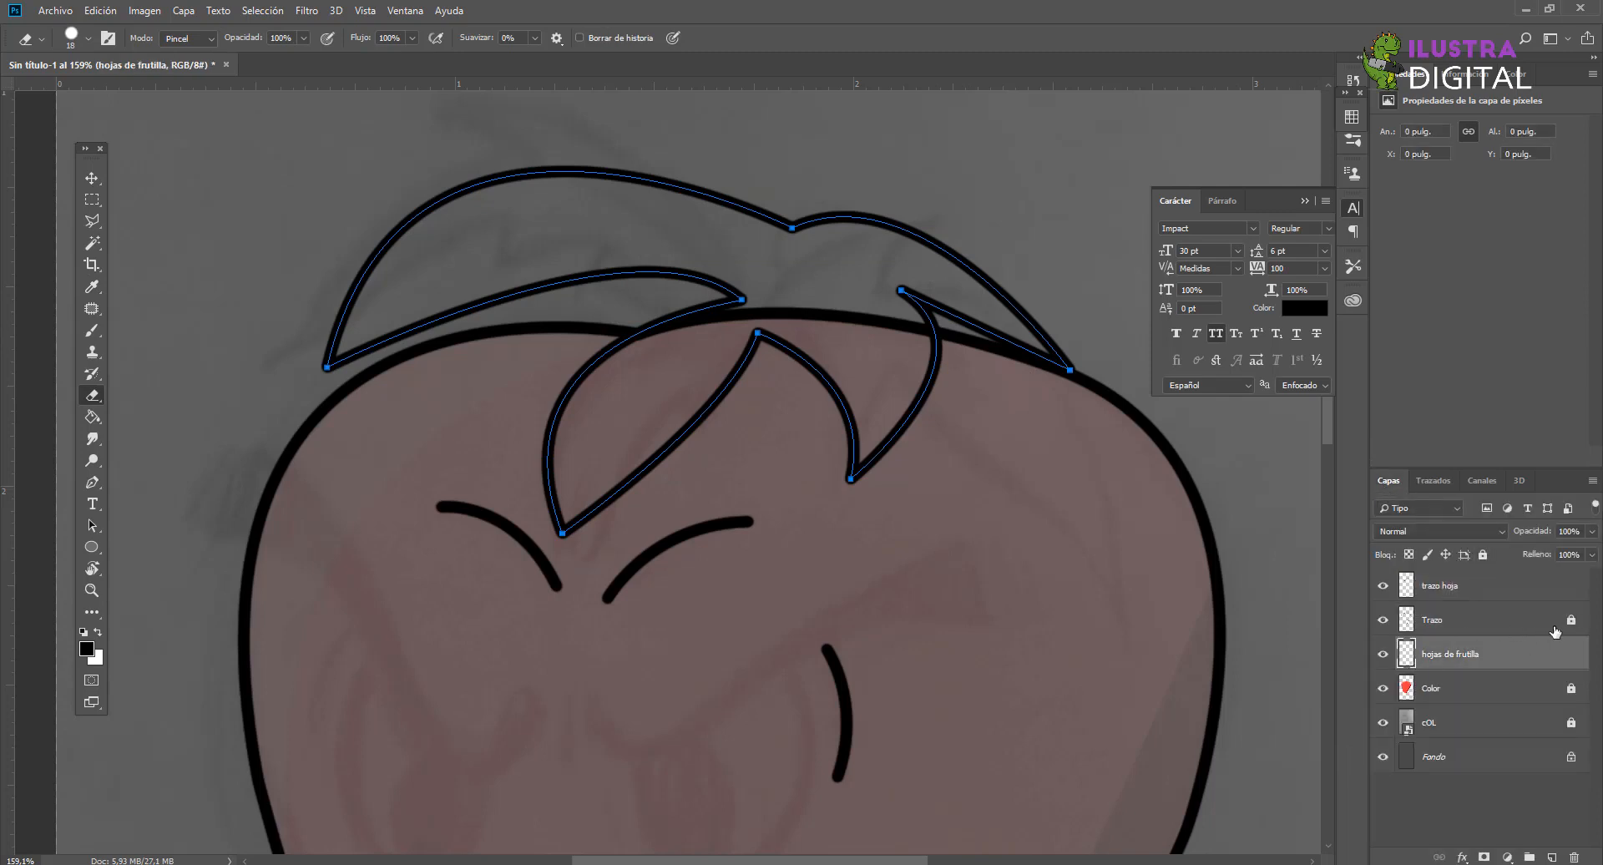
left_click(86, 648)
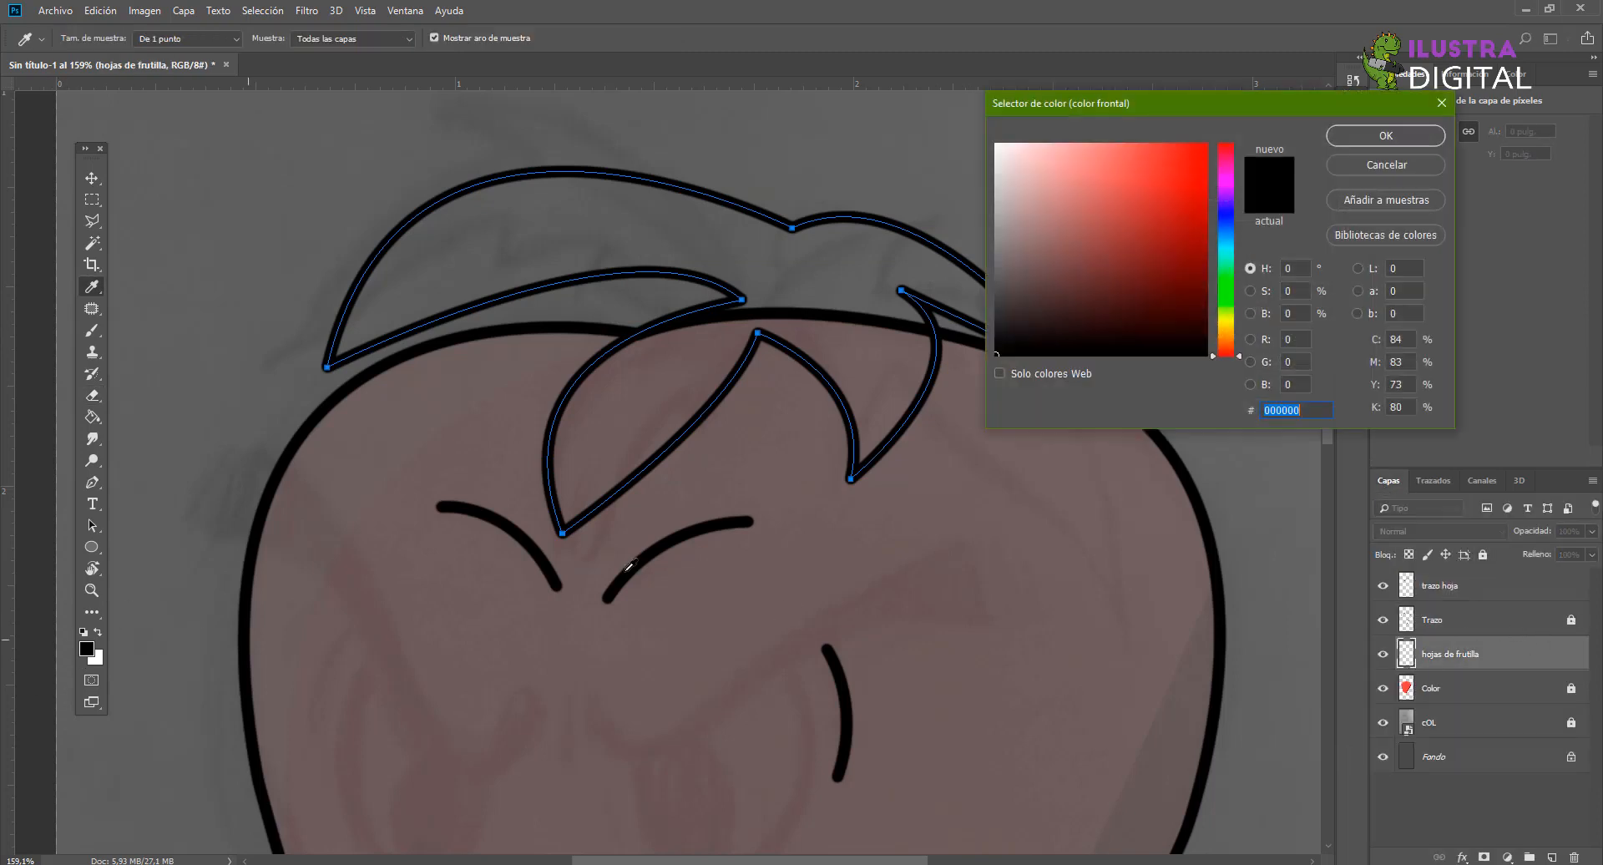
left_click(1230, 295)
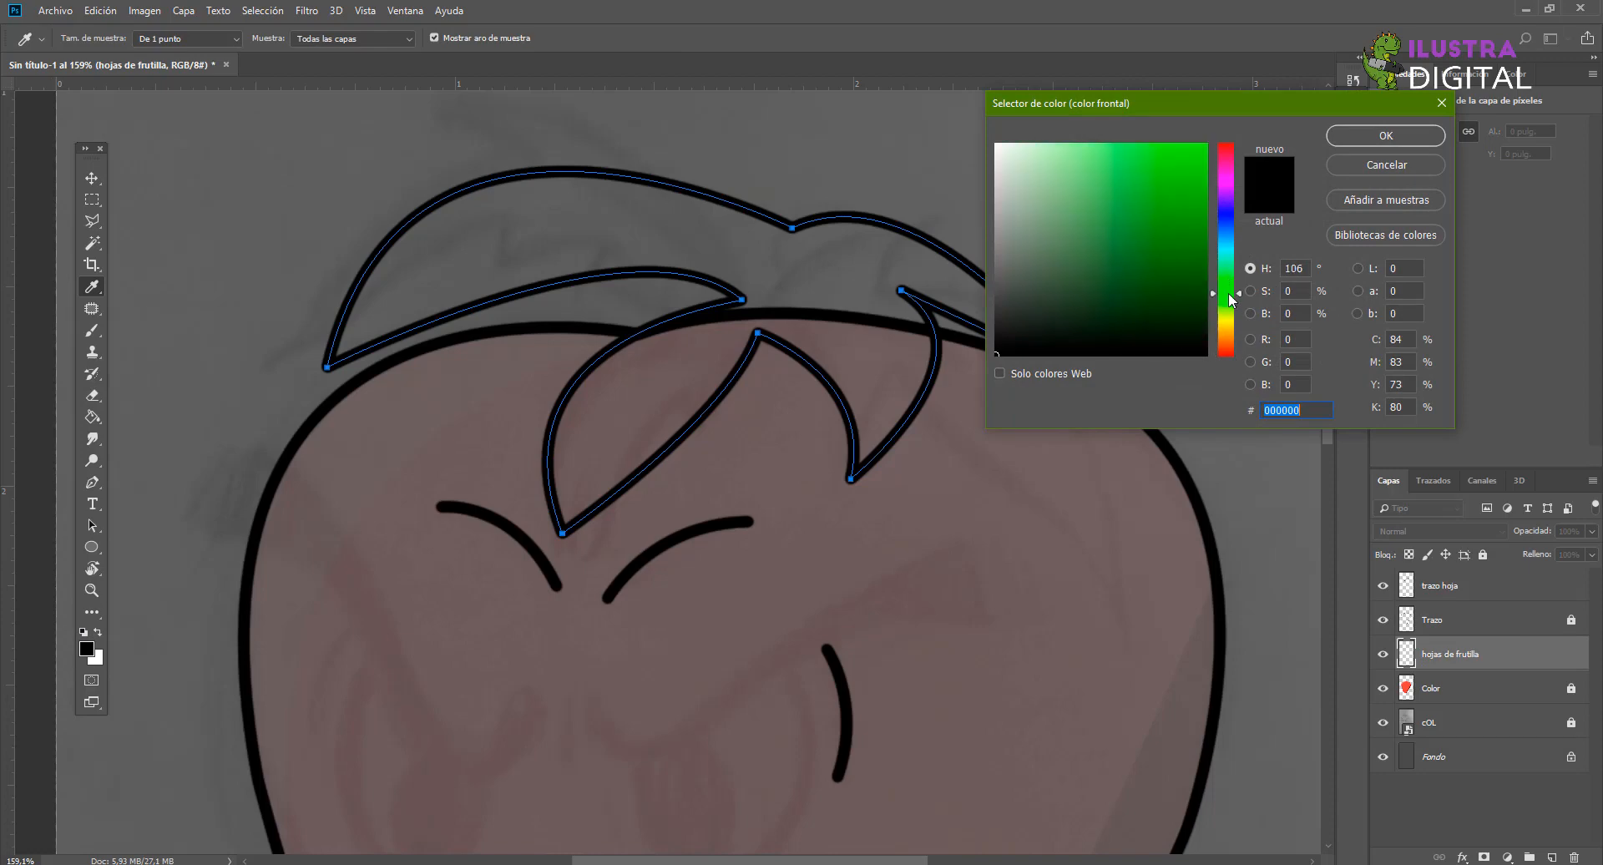
left_click(1194, 166)
left_click(1386, 135)
Step: Make a selection from the path Trazado 6 and fill it with green on the hojas de frutilla layer using the Paint Bucket
left_click(92, 395)
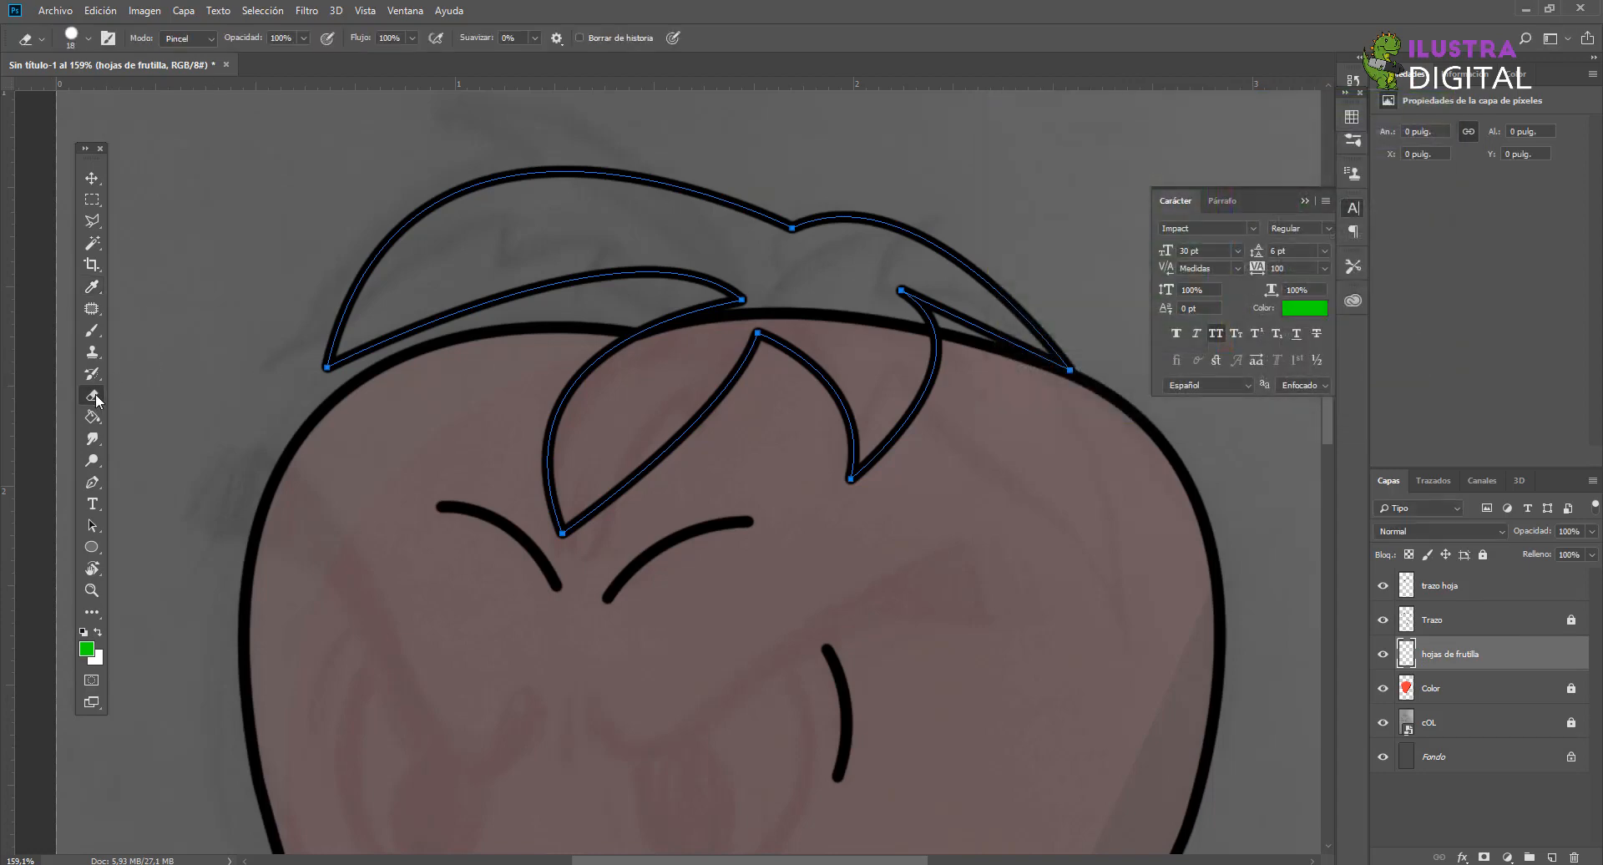
right_click(94, 396)
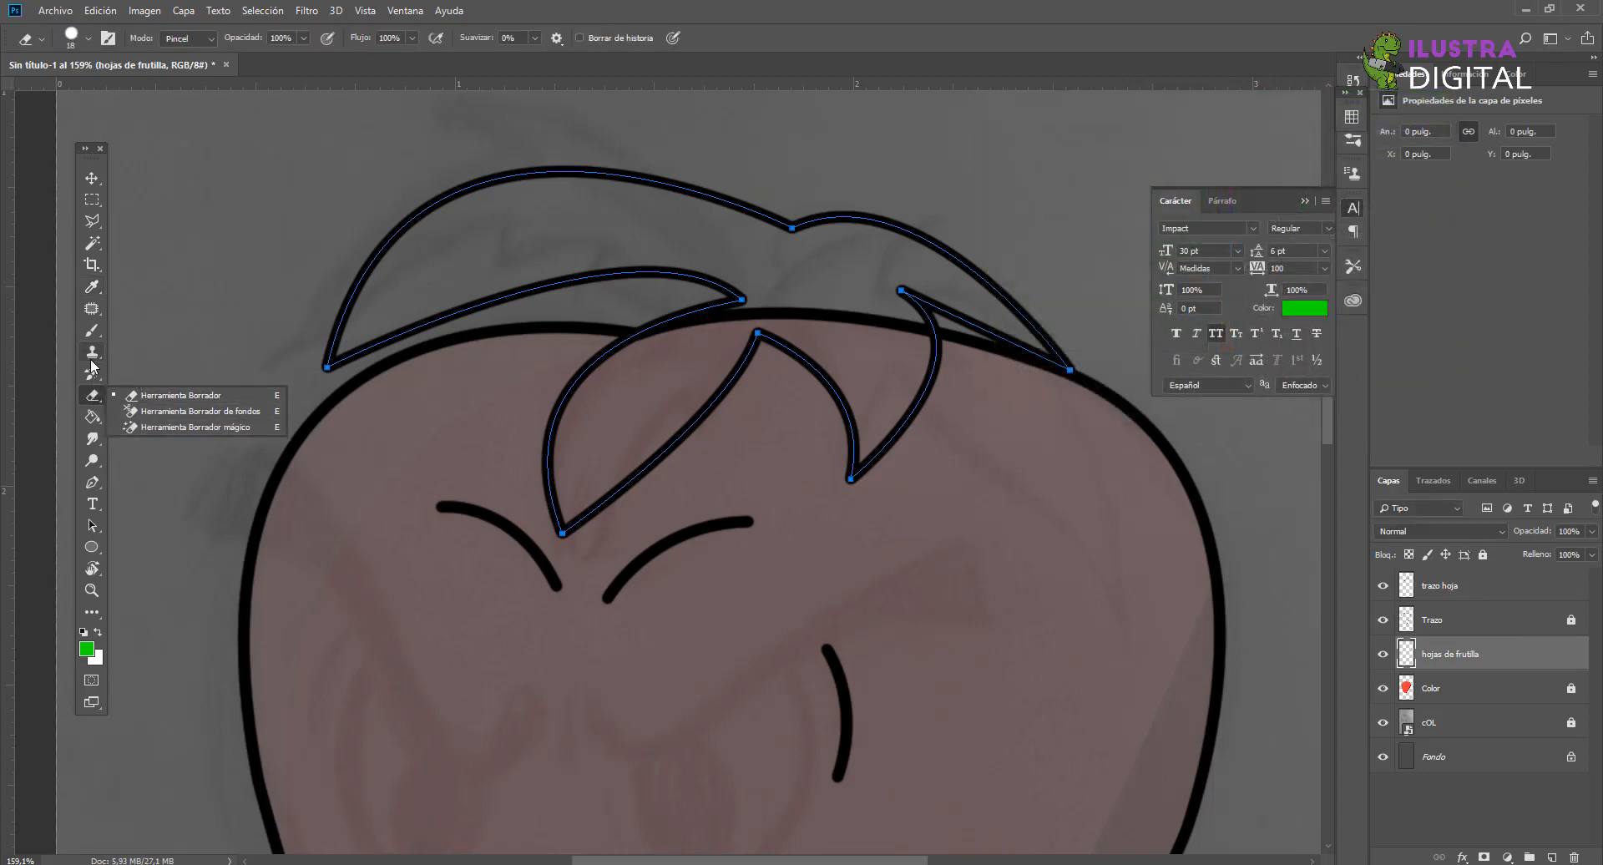
left_click(96, 420)
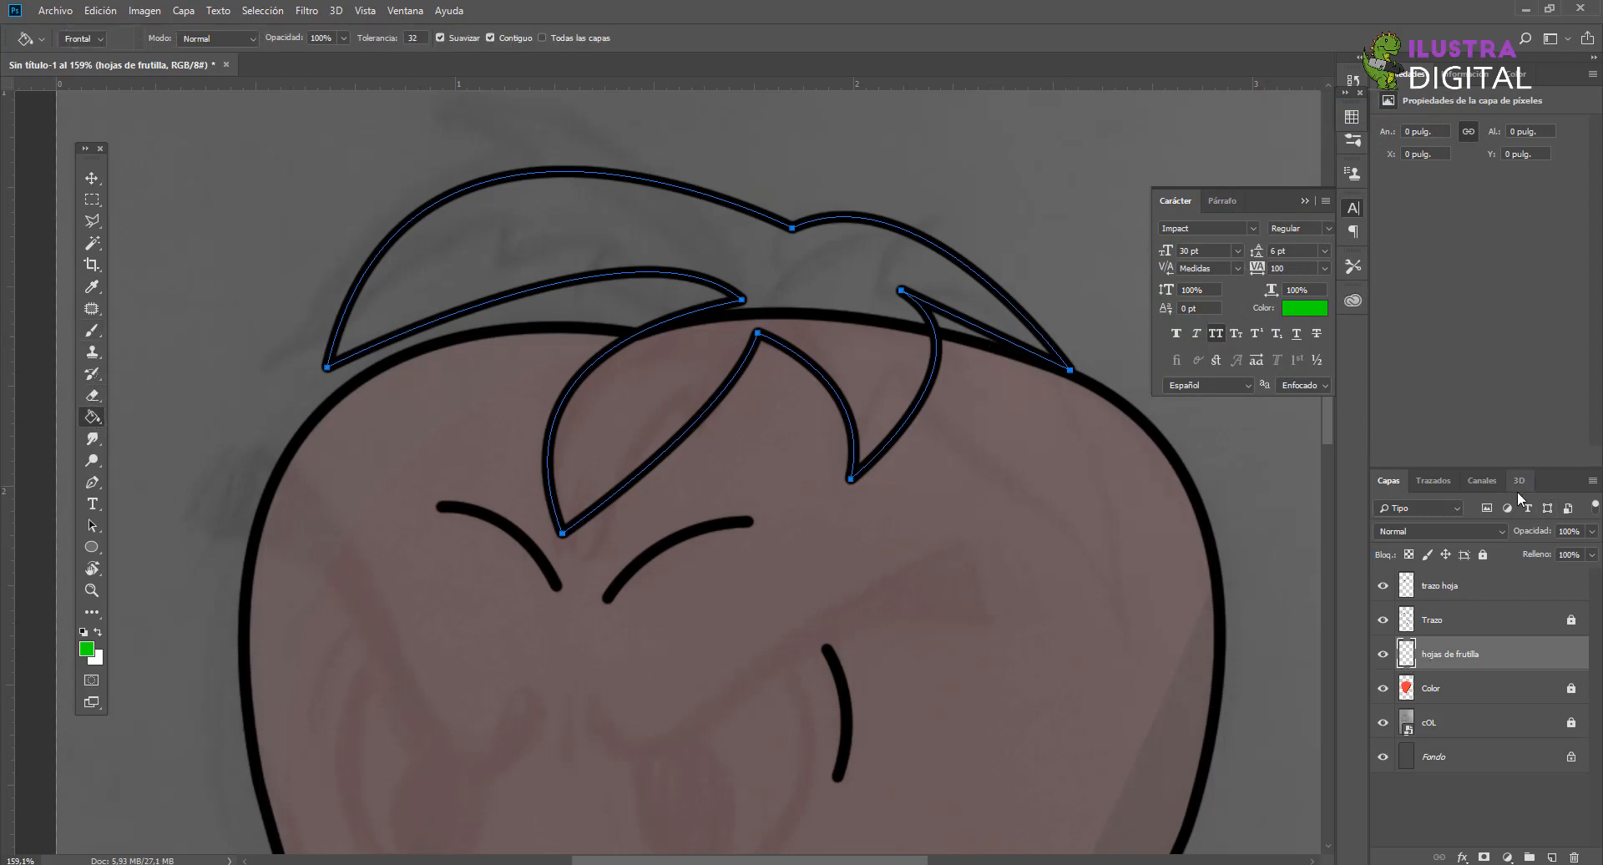
left_click(1434, 481)
right_click(1456, 662)
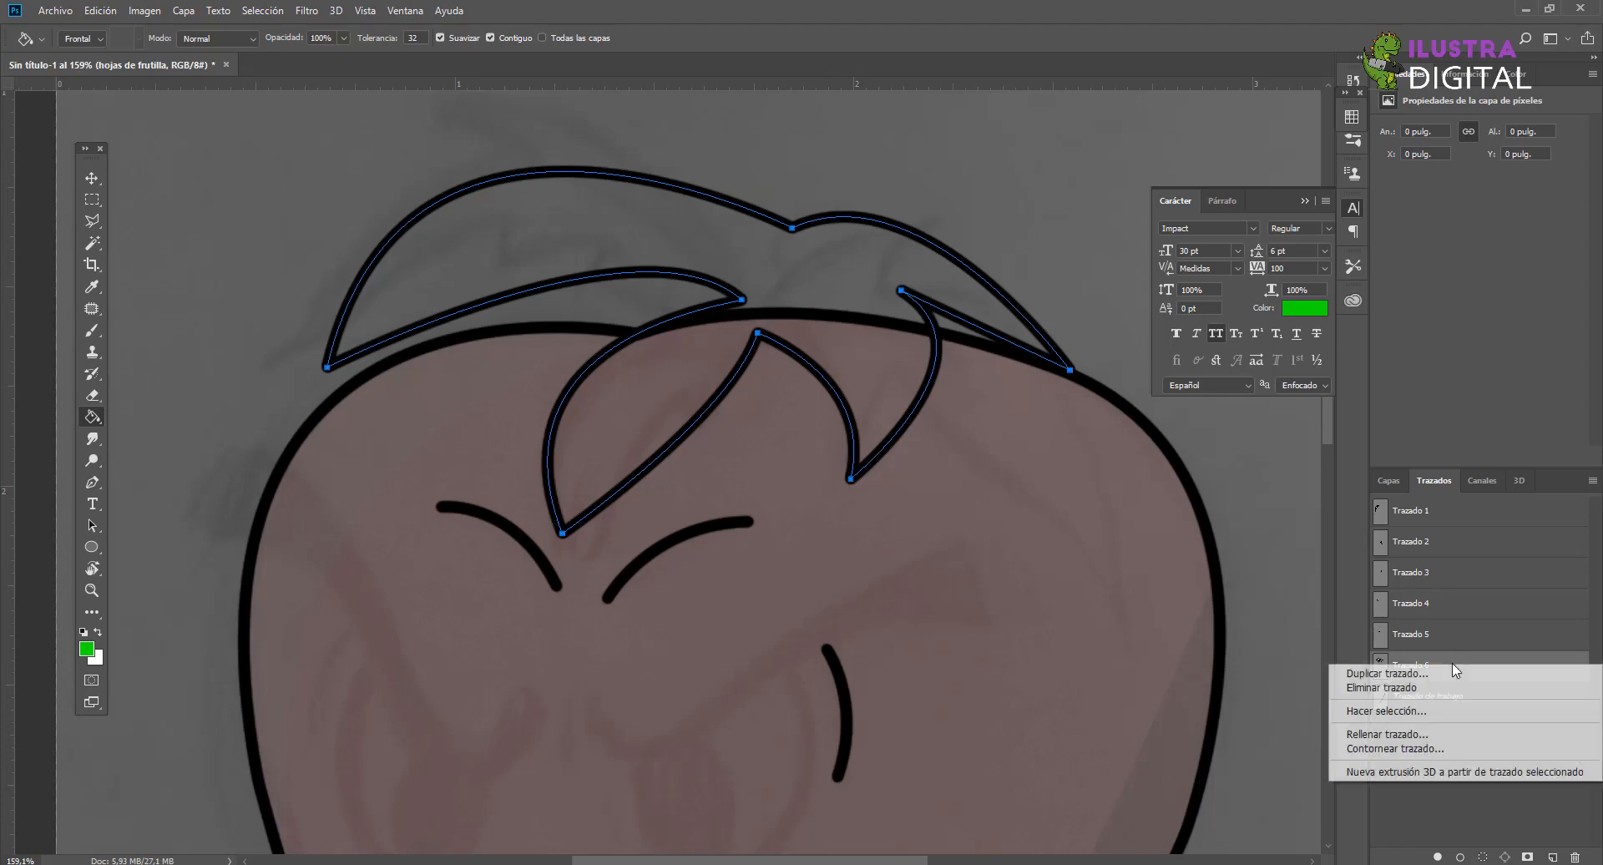
left_click(1415, 711)
left_click(916, 237)
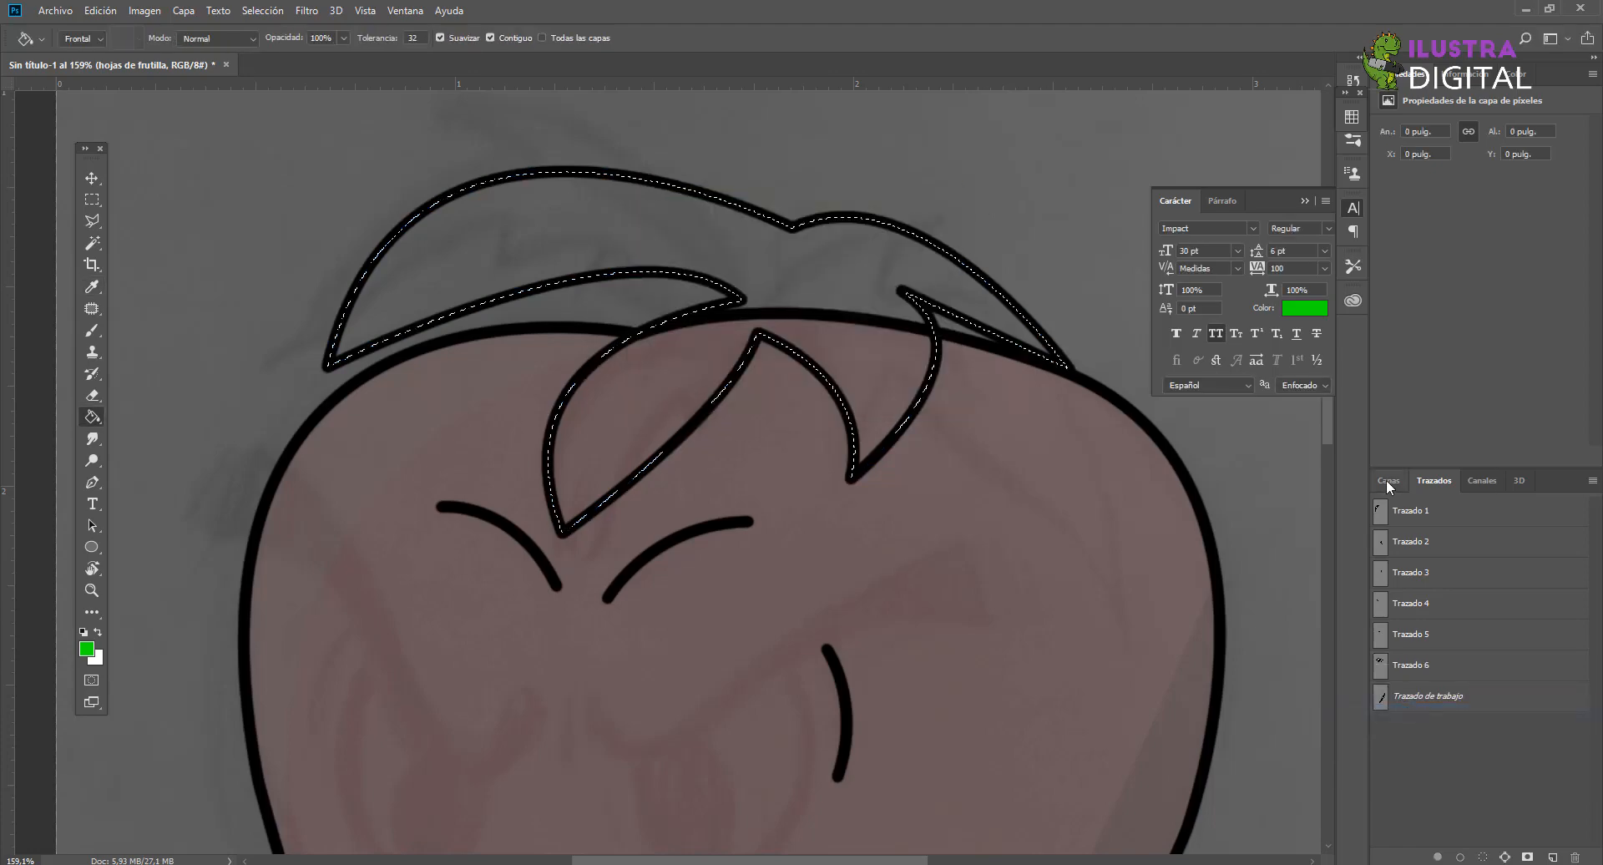
left_click(1387, 480)
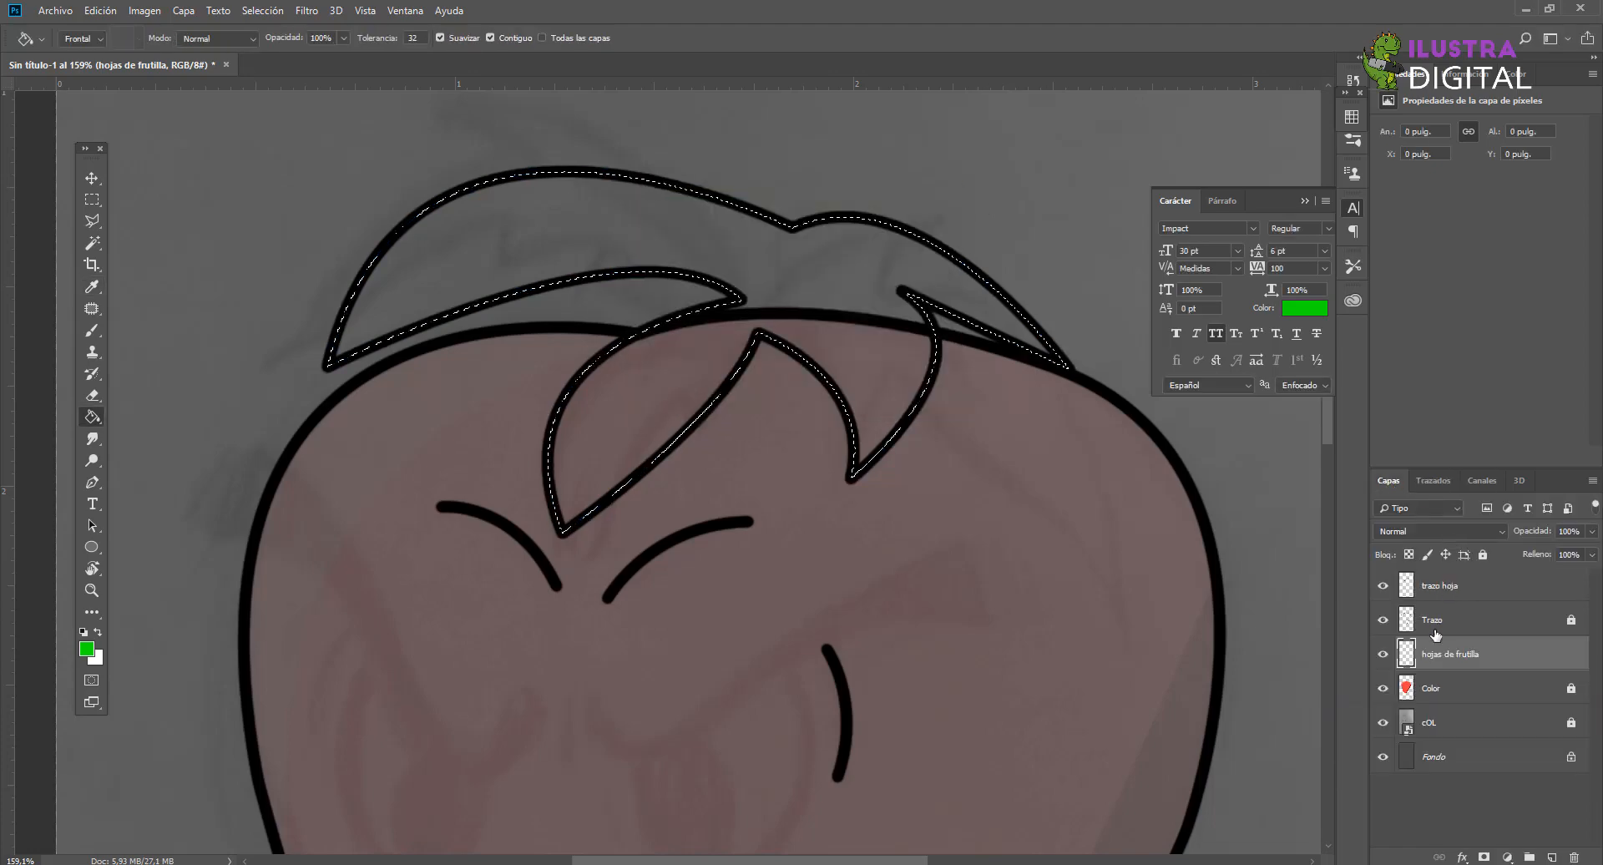
left_click(816, 321)
Step: Try to move the trazo hoja layer below Trazo and undo the reordering
left_click(1457, 585)
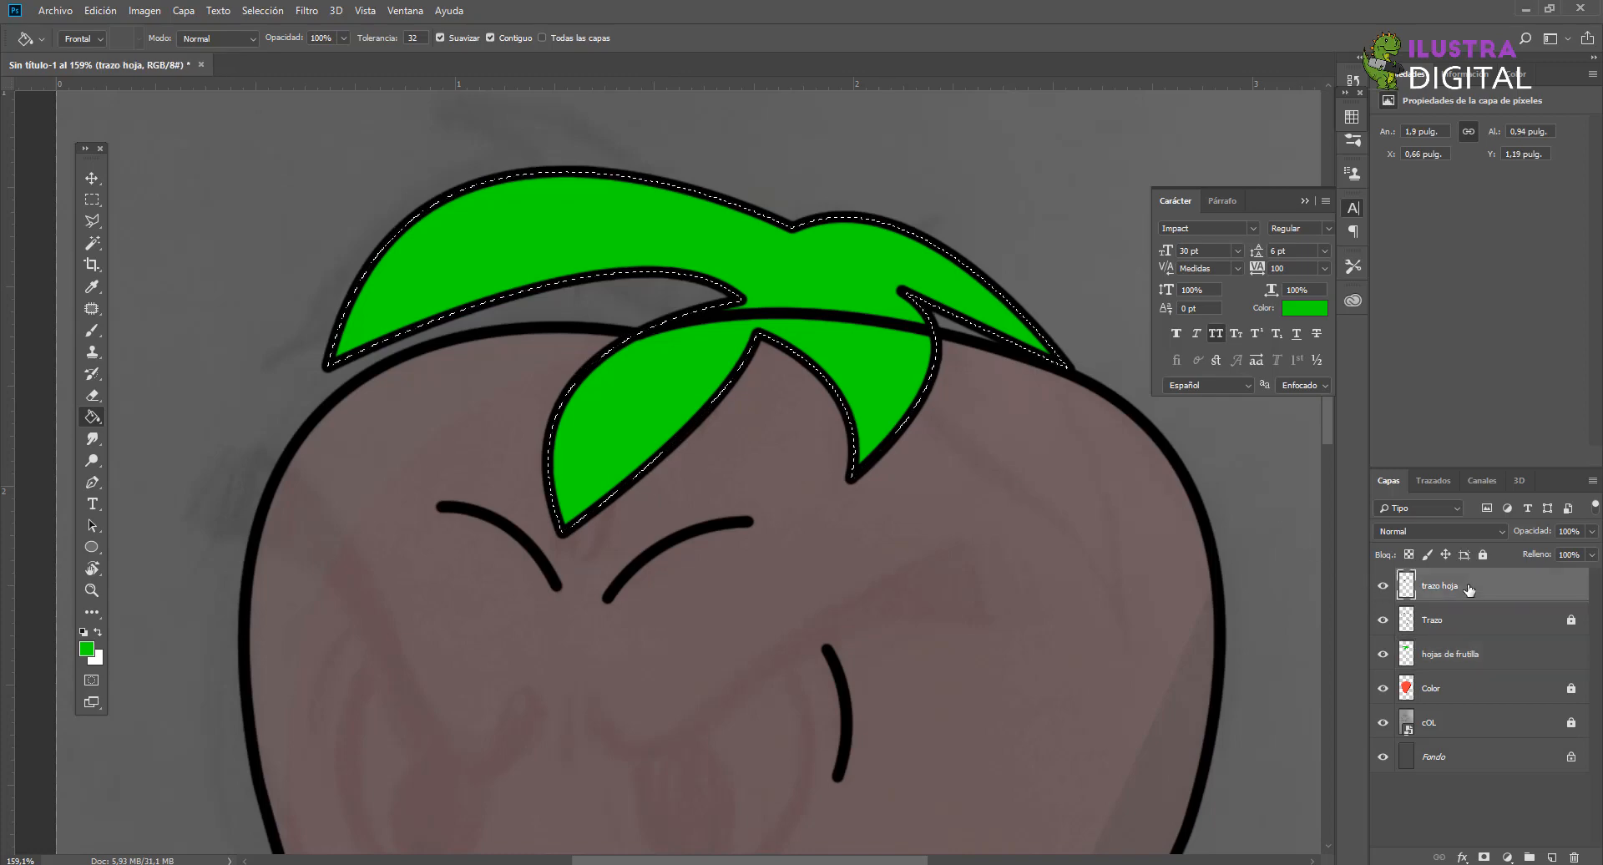
left_click_drag(1461, 585, 1459, 630)
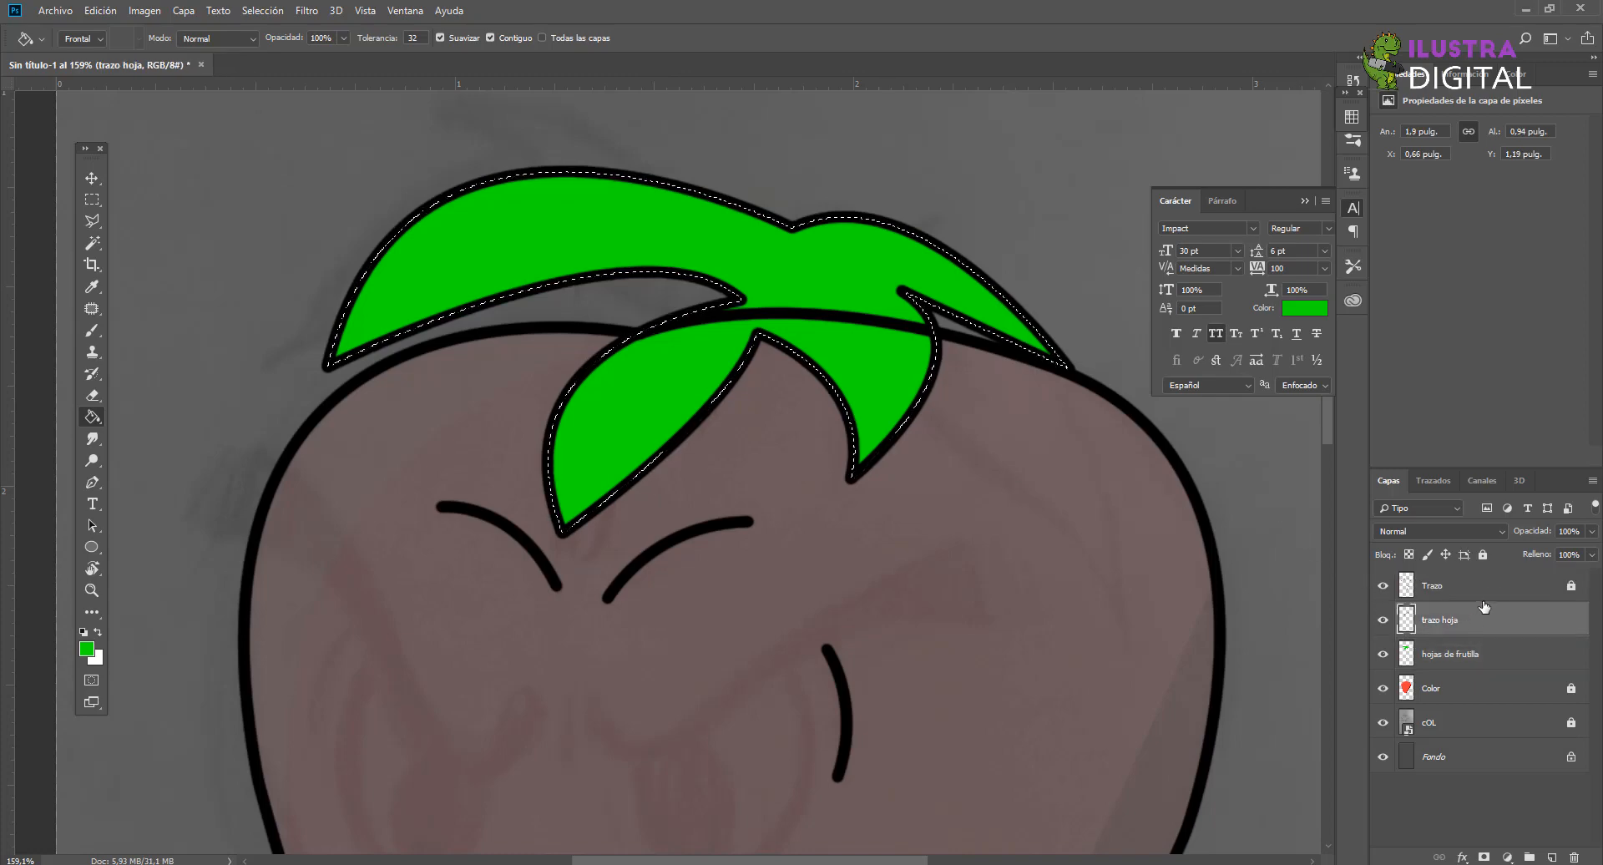
key("ctrl+z")
Step: Clear the leaf selection and move the hojas de frutilla layer above Trazo so the green covers the body outline
scroll(787, 432, "down", 4)
key("ctrl+d")
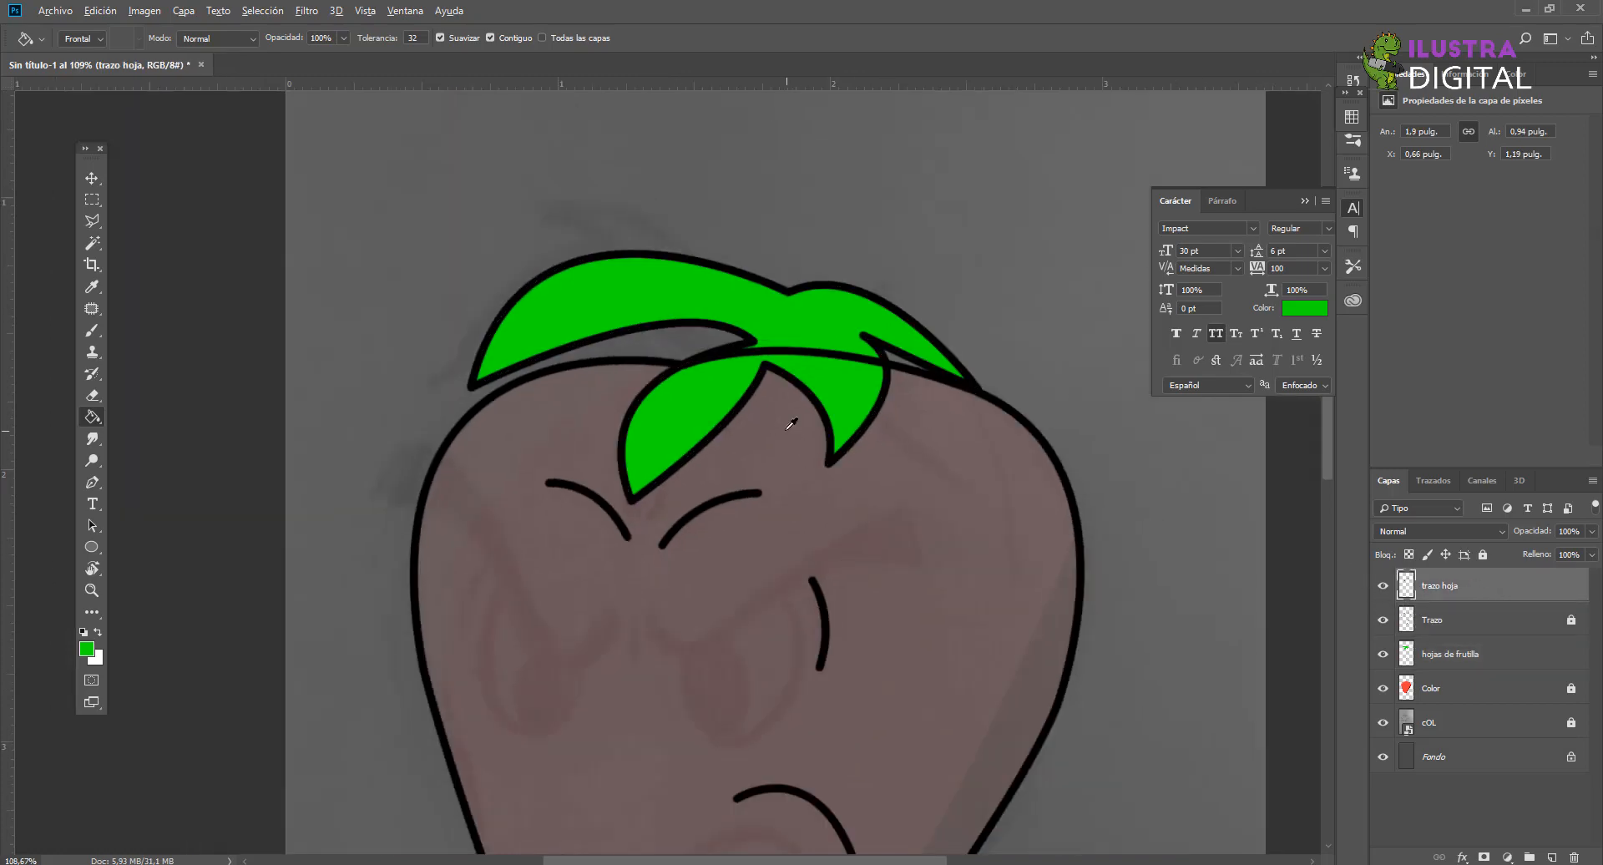
scroll(787, 432, "down", 1)
scroll(788, 432, "up", 5)
scroll(820, 396, "down", 4)
scroll(805, 409, "down", 3)
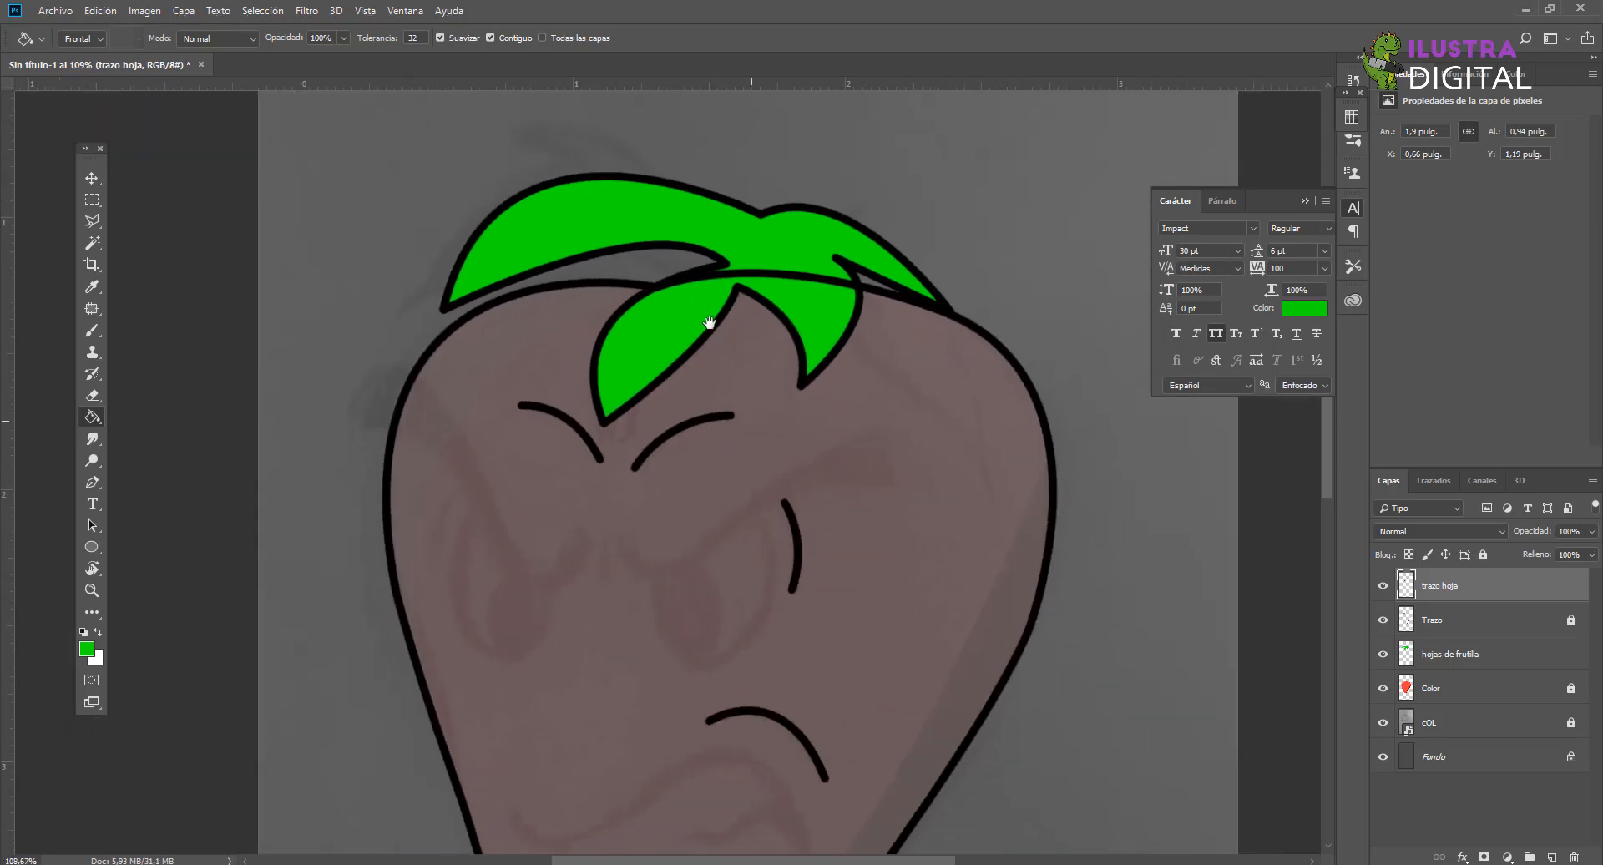
scroll(750, 341, "up", 5)
left_click_drag(749, 340, 742, 384)
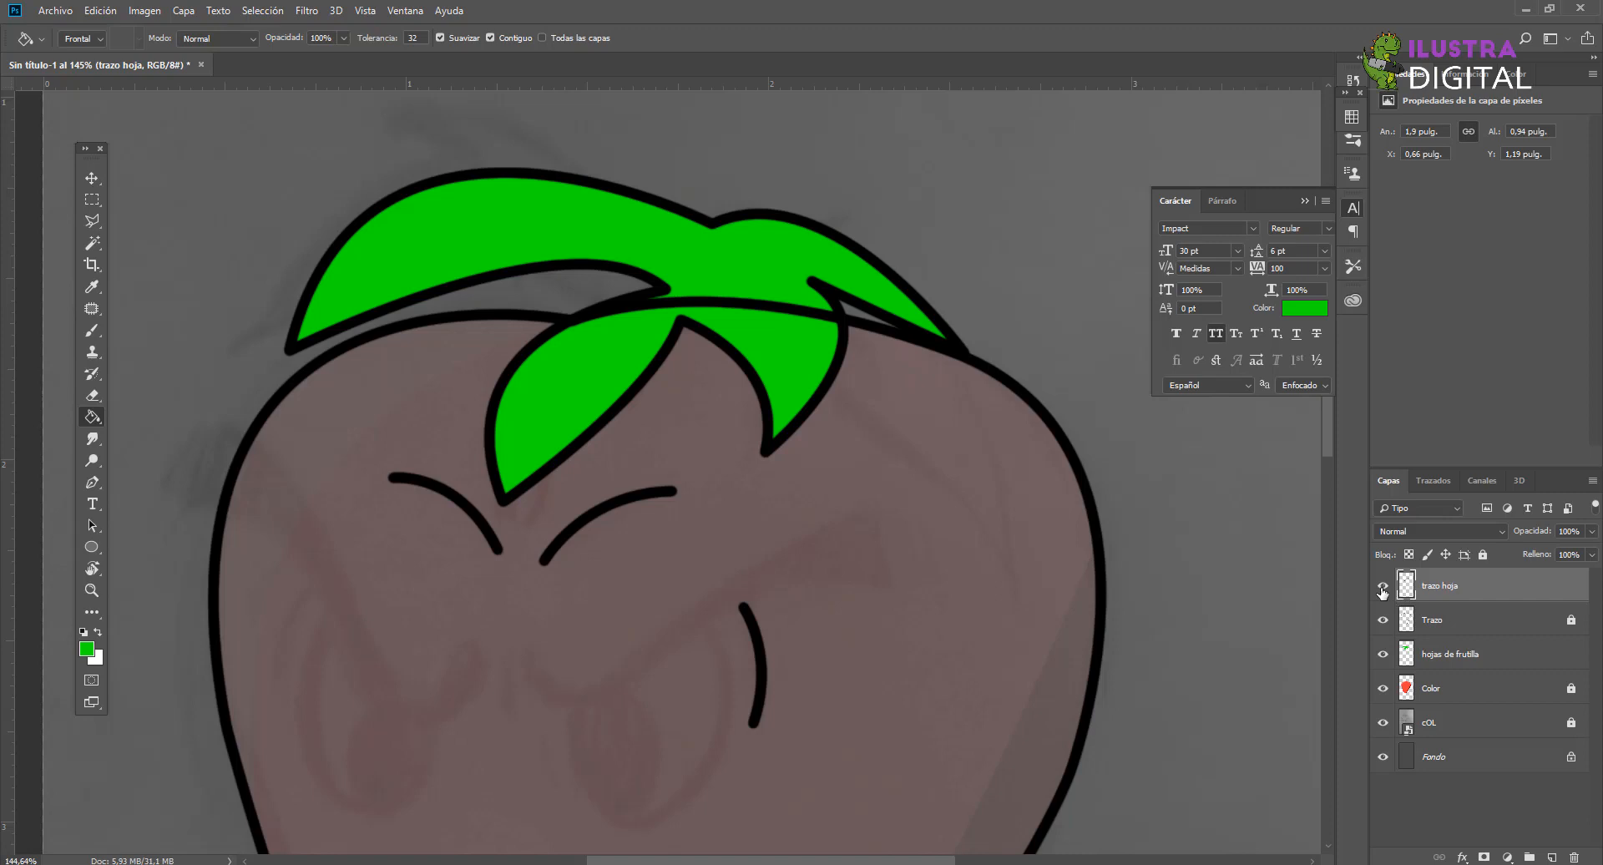
left_click(1383, 619)
left_click(1382, 619)
left_click_drag(1454, 657, 1440, 610)
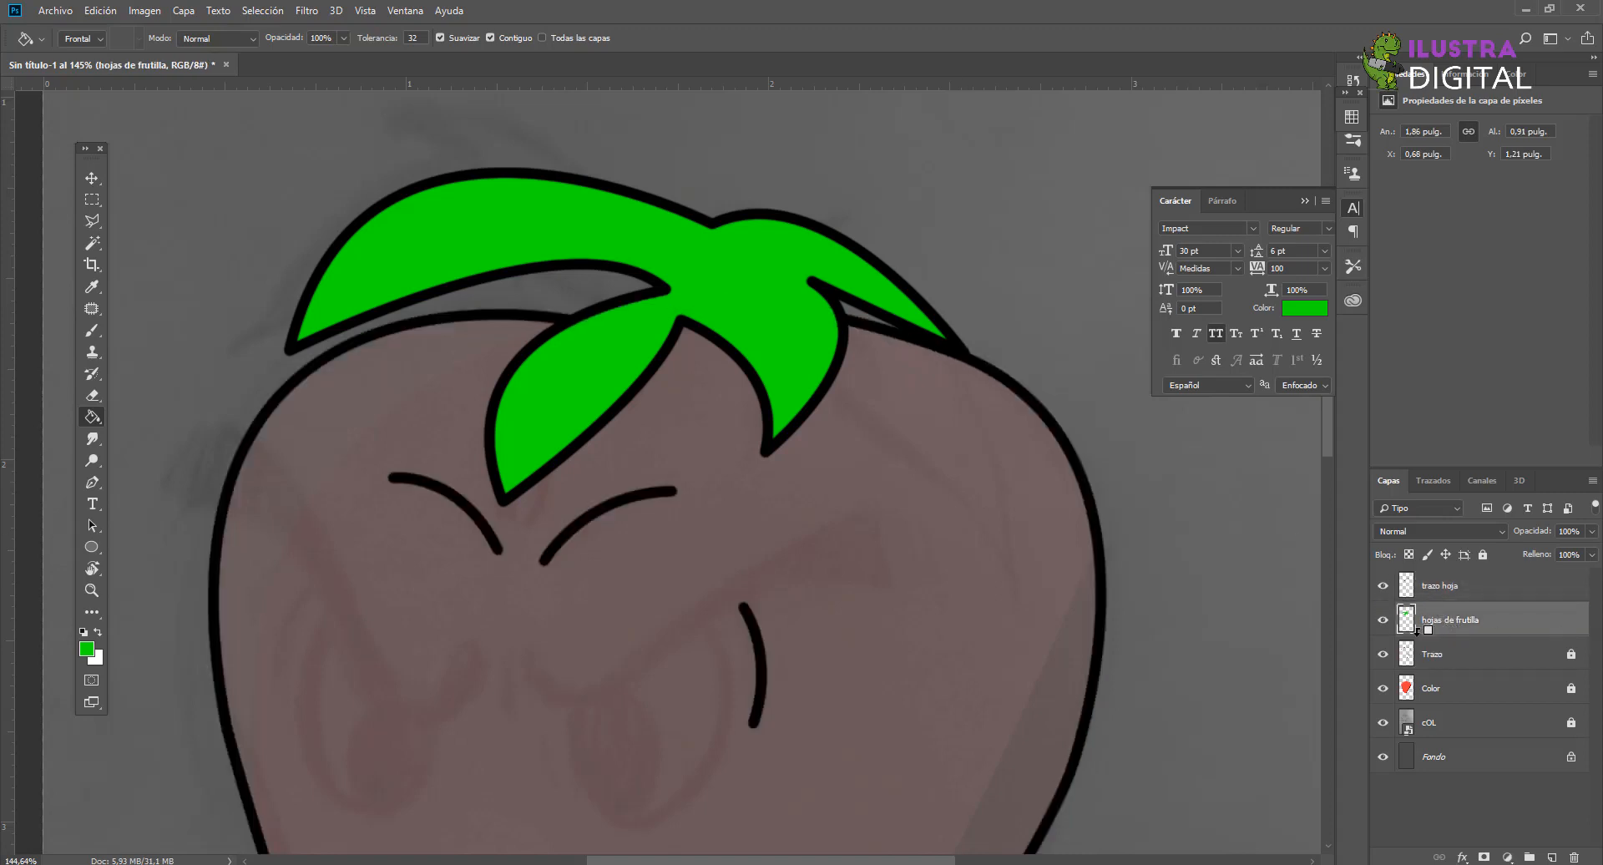
Step: Unlock the Color layer and set its opacity to 100% with the Move tool active, leaving no layer selected
left_click(90, 177)
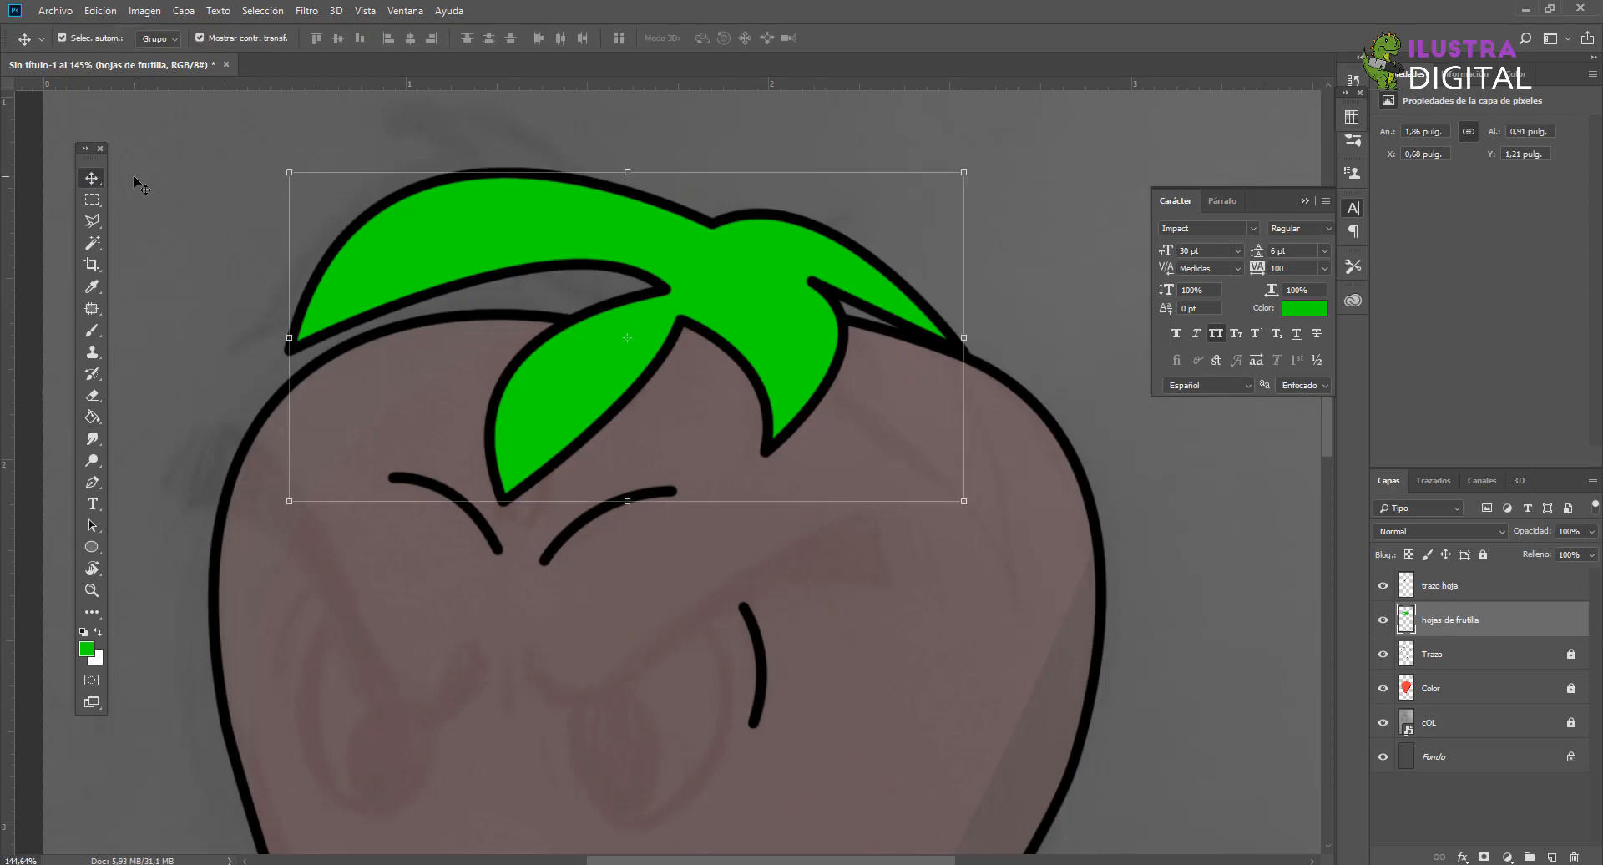
left_click(135, 174)
scroll(241, 196, "down", 4)
scroll(640, 350, "down", 1)
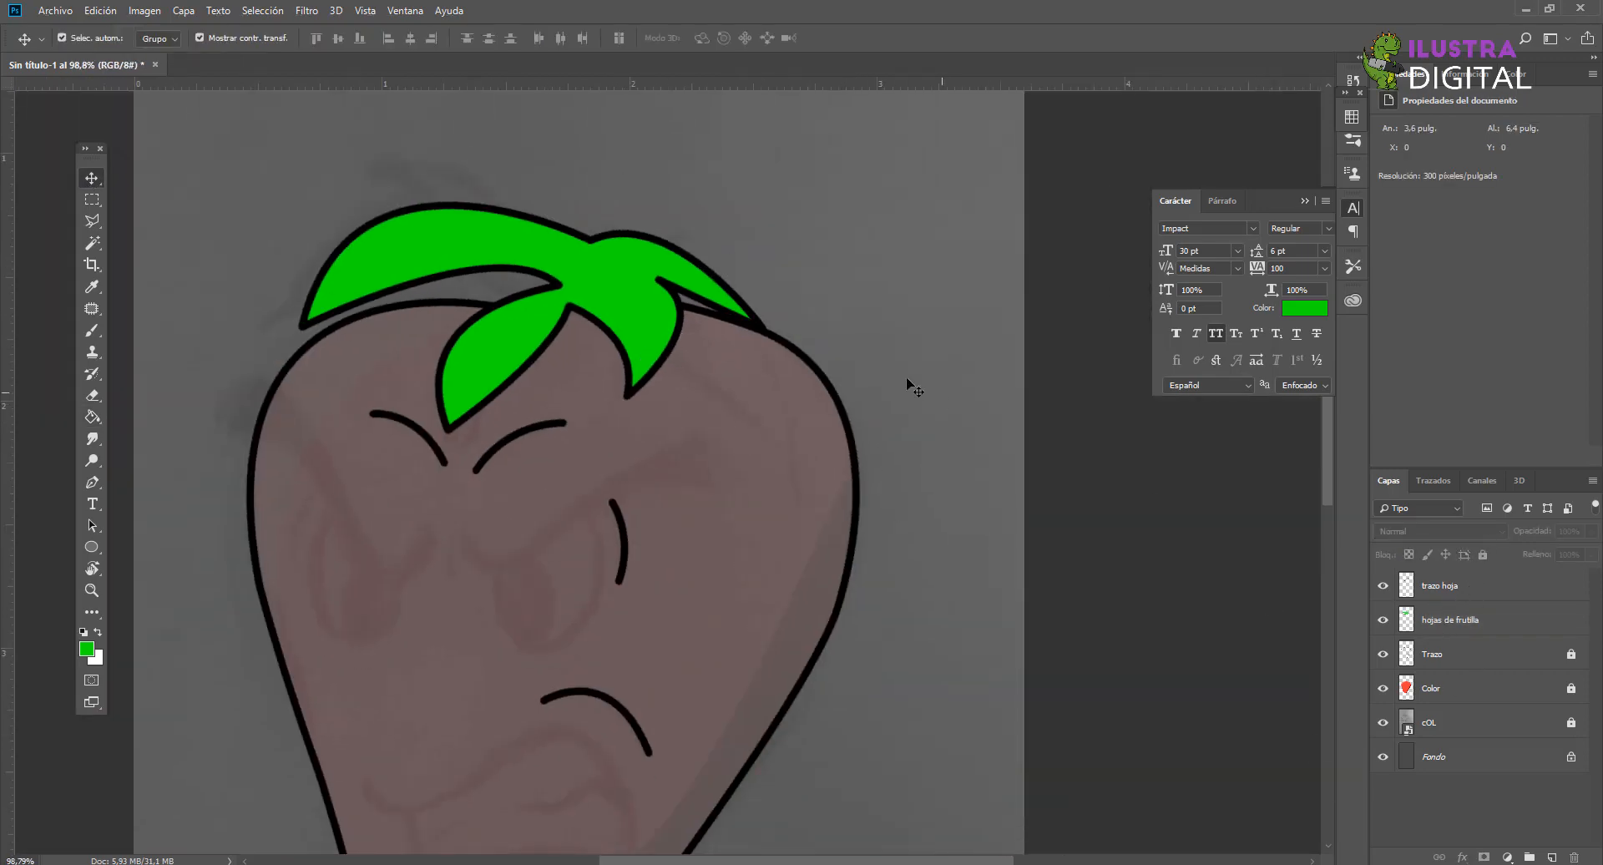
scroll(862, 422, "down", 1)
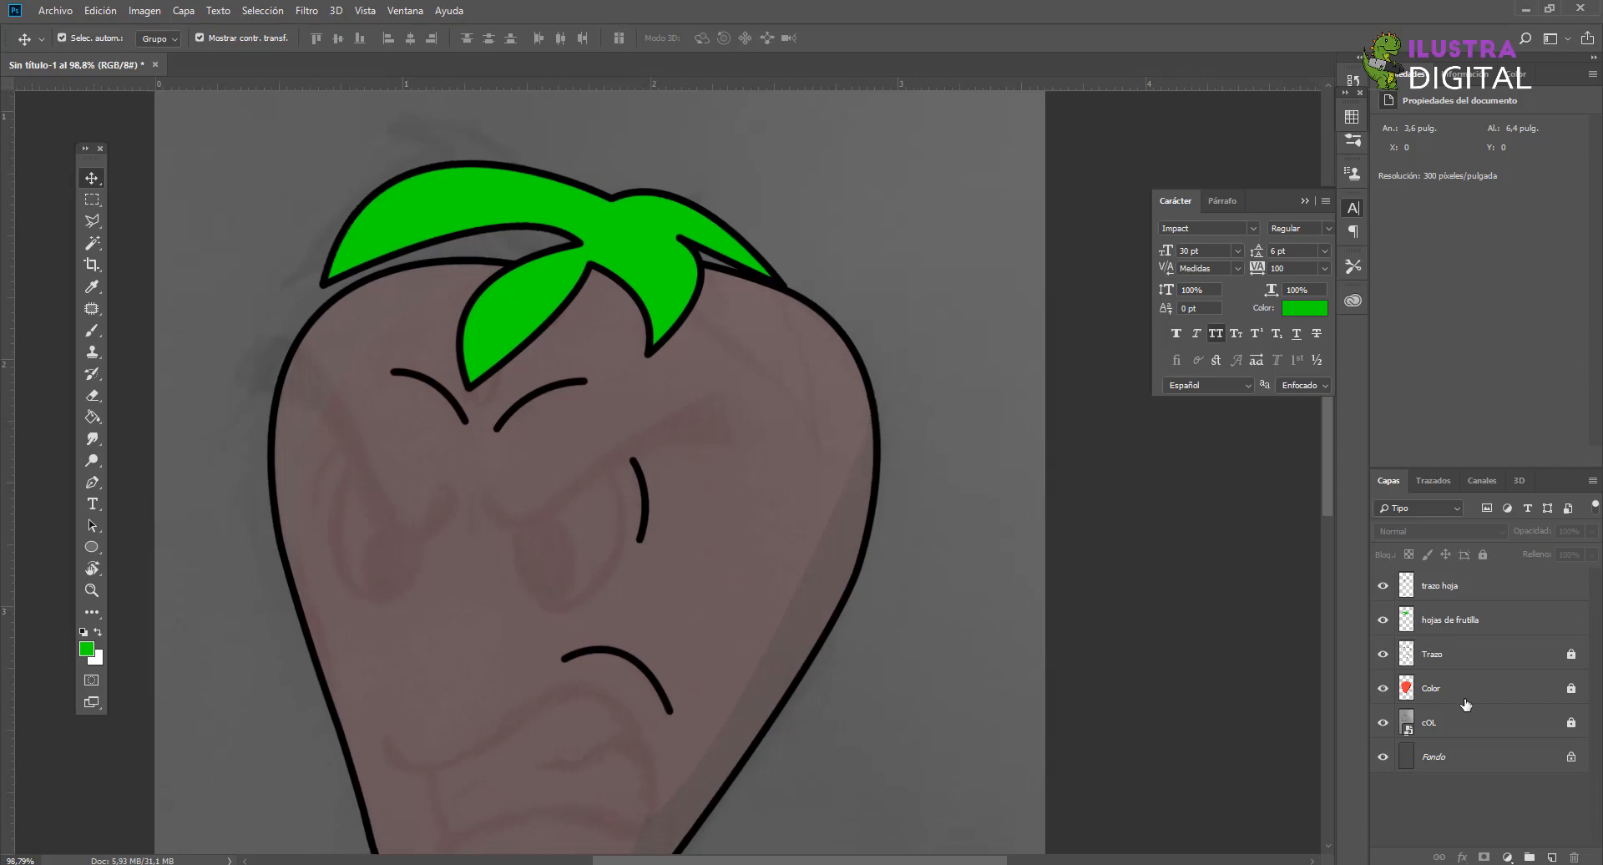
left_click(1465, 701)
left_click(1483, 554)
key("0")
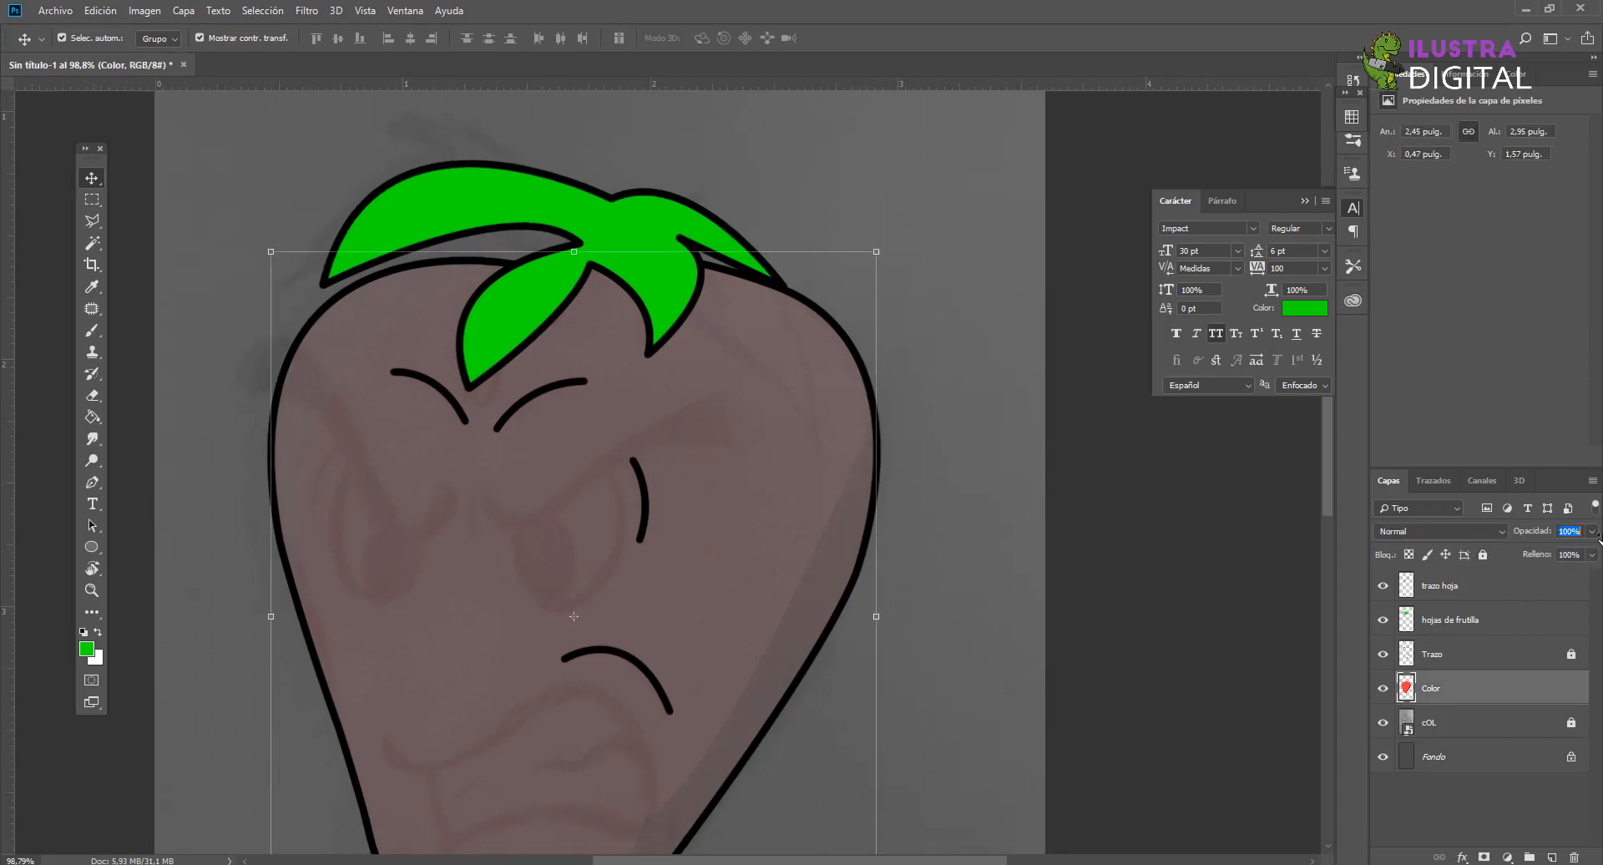
scroll(546, 520, "down", 5)
left_click(310, 513)
scroll(698, 500, "up", 4)
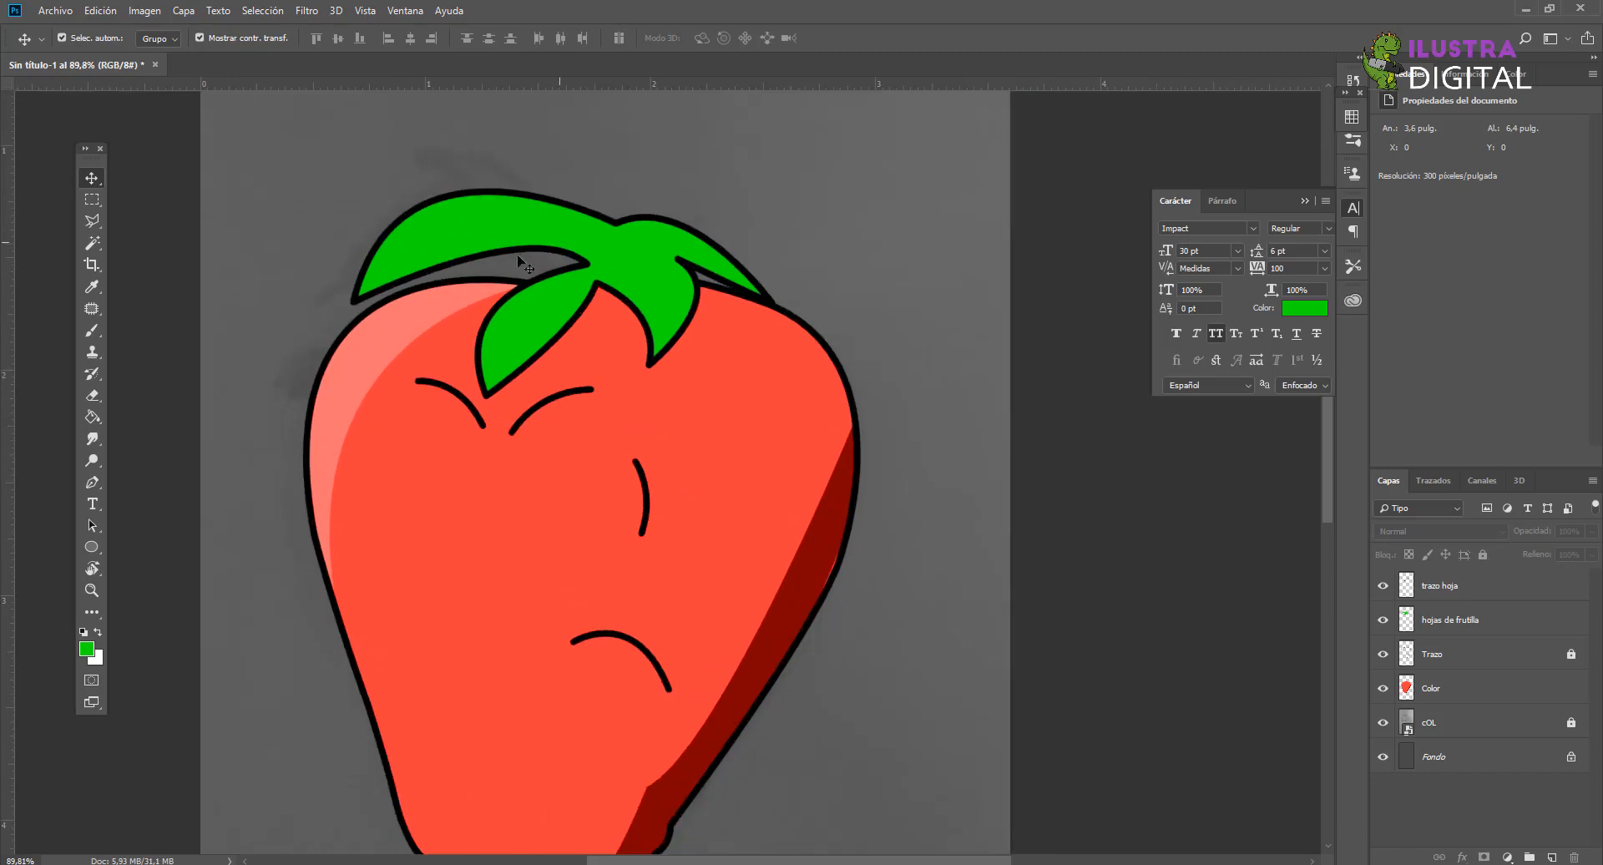
Step: Review the strawberry's layers by selecting Color, Trazo, hojas de frutilla and trazo hoja in turn
left_click_drag(631, 496, 694, 396)
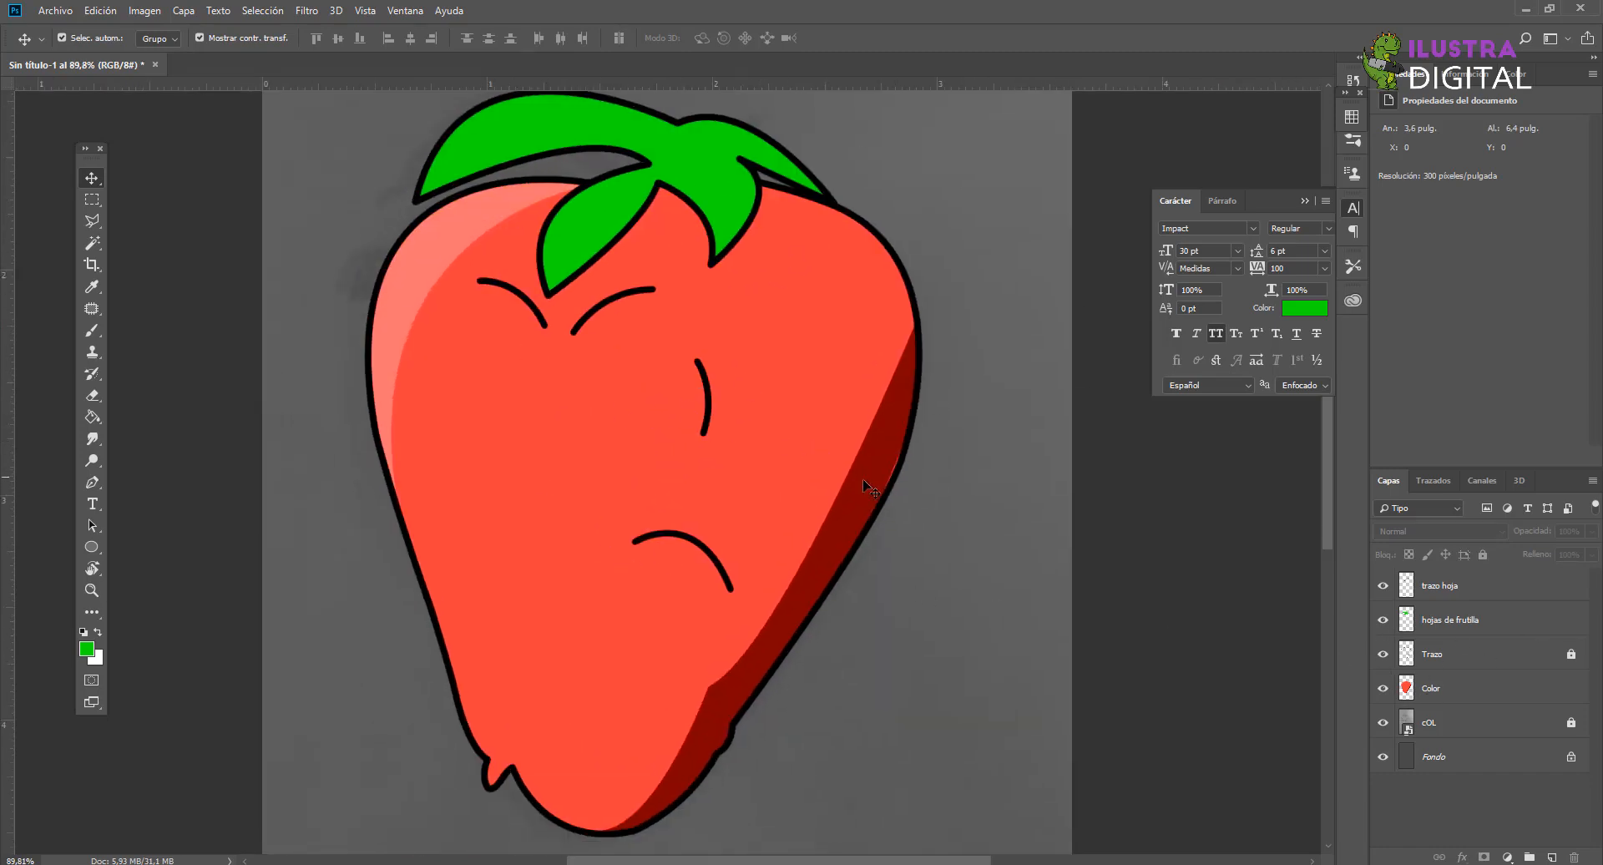
left_click(1444, 700)
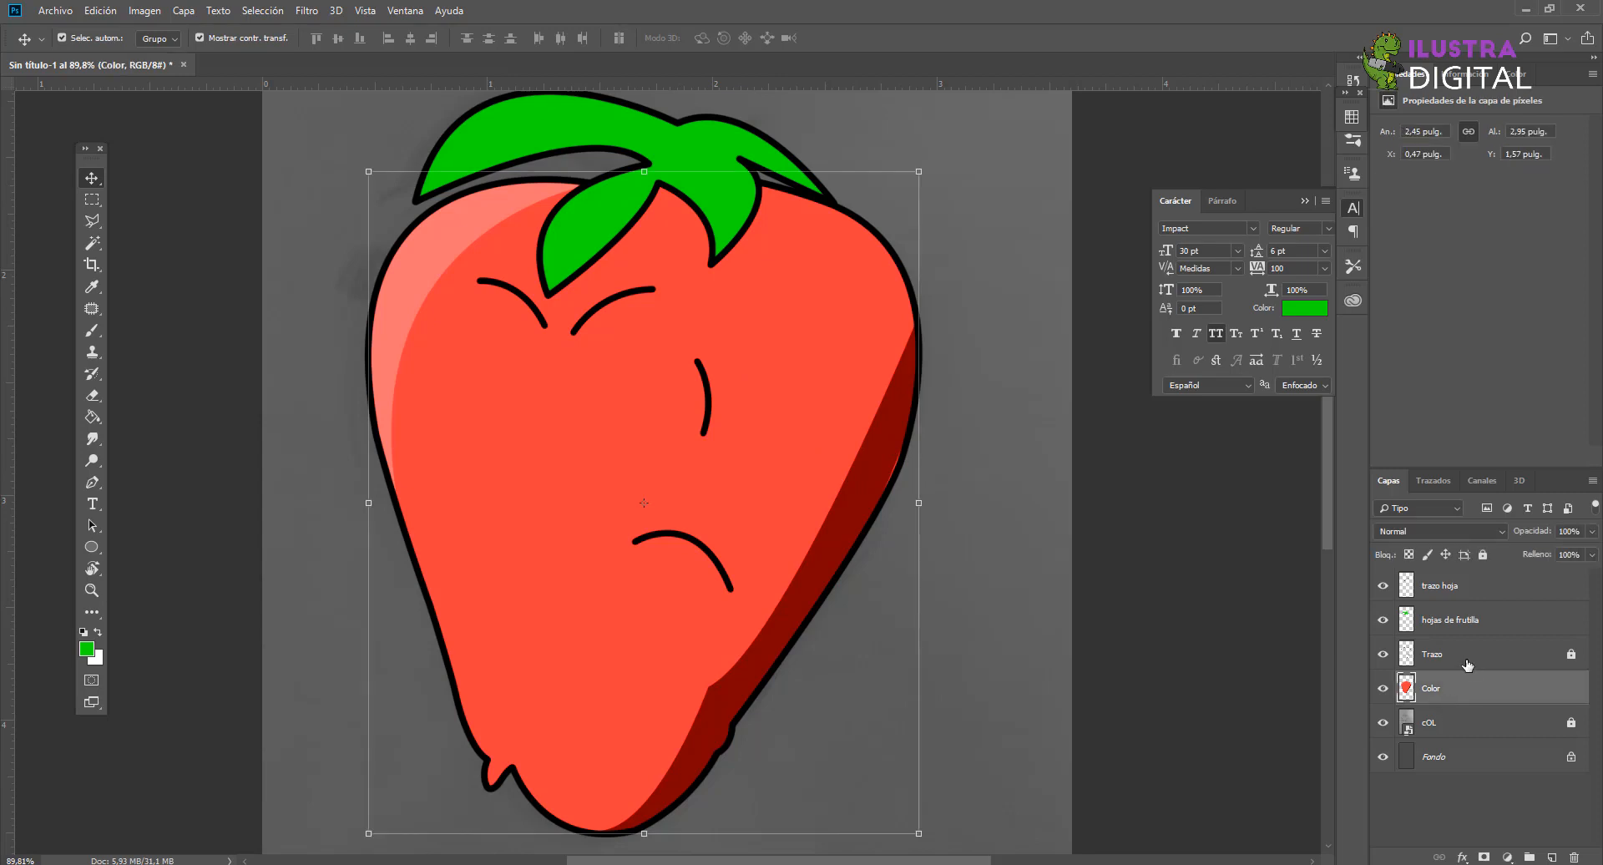
left_click(1467, 663)
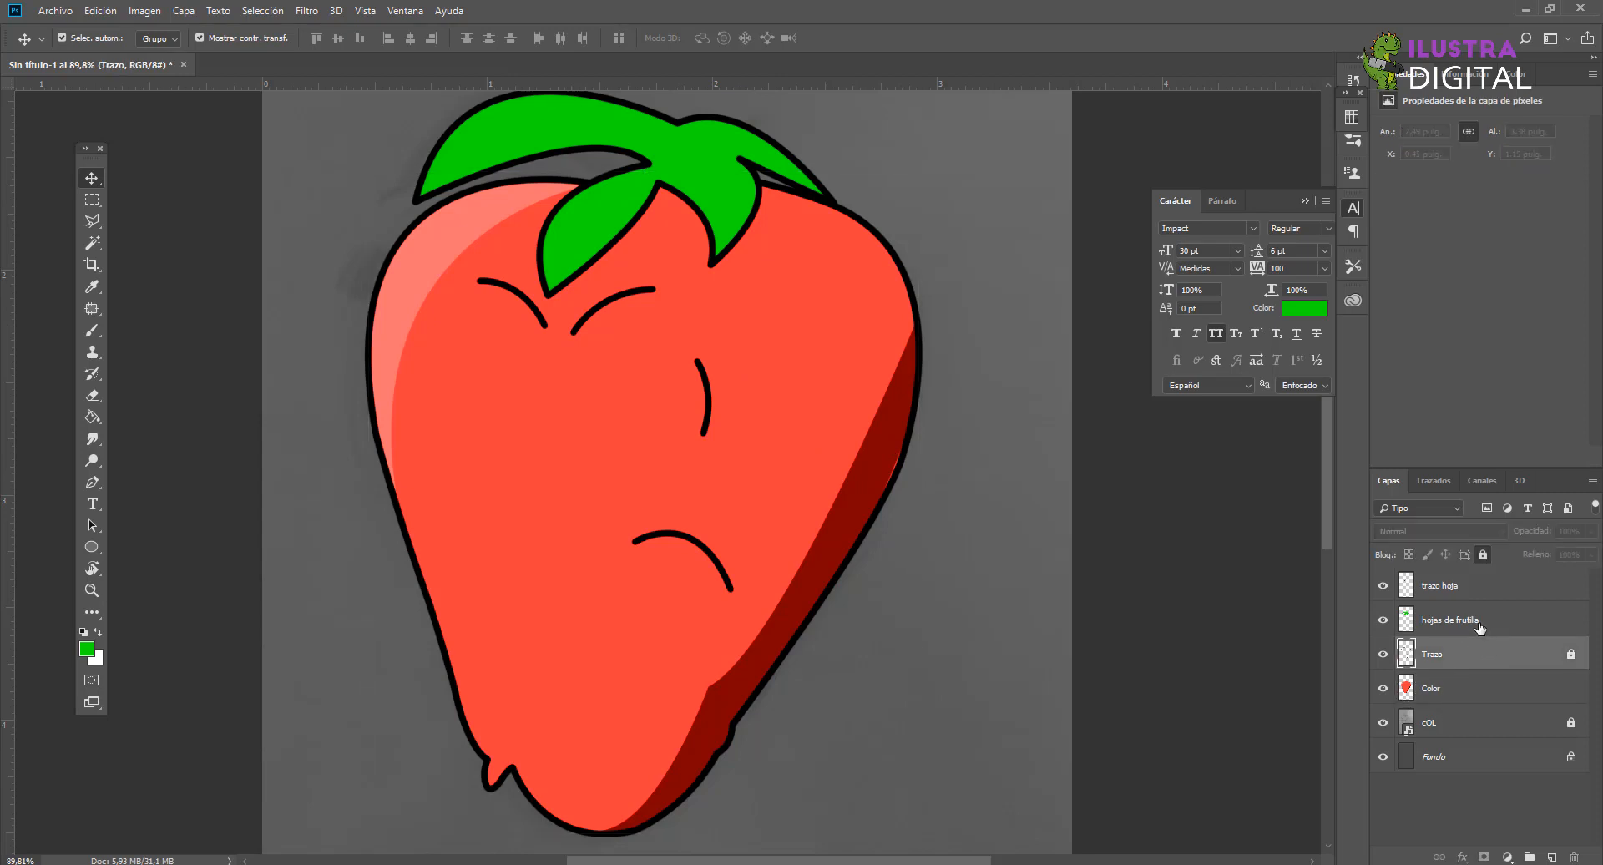
left_click(1479, 627)
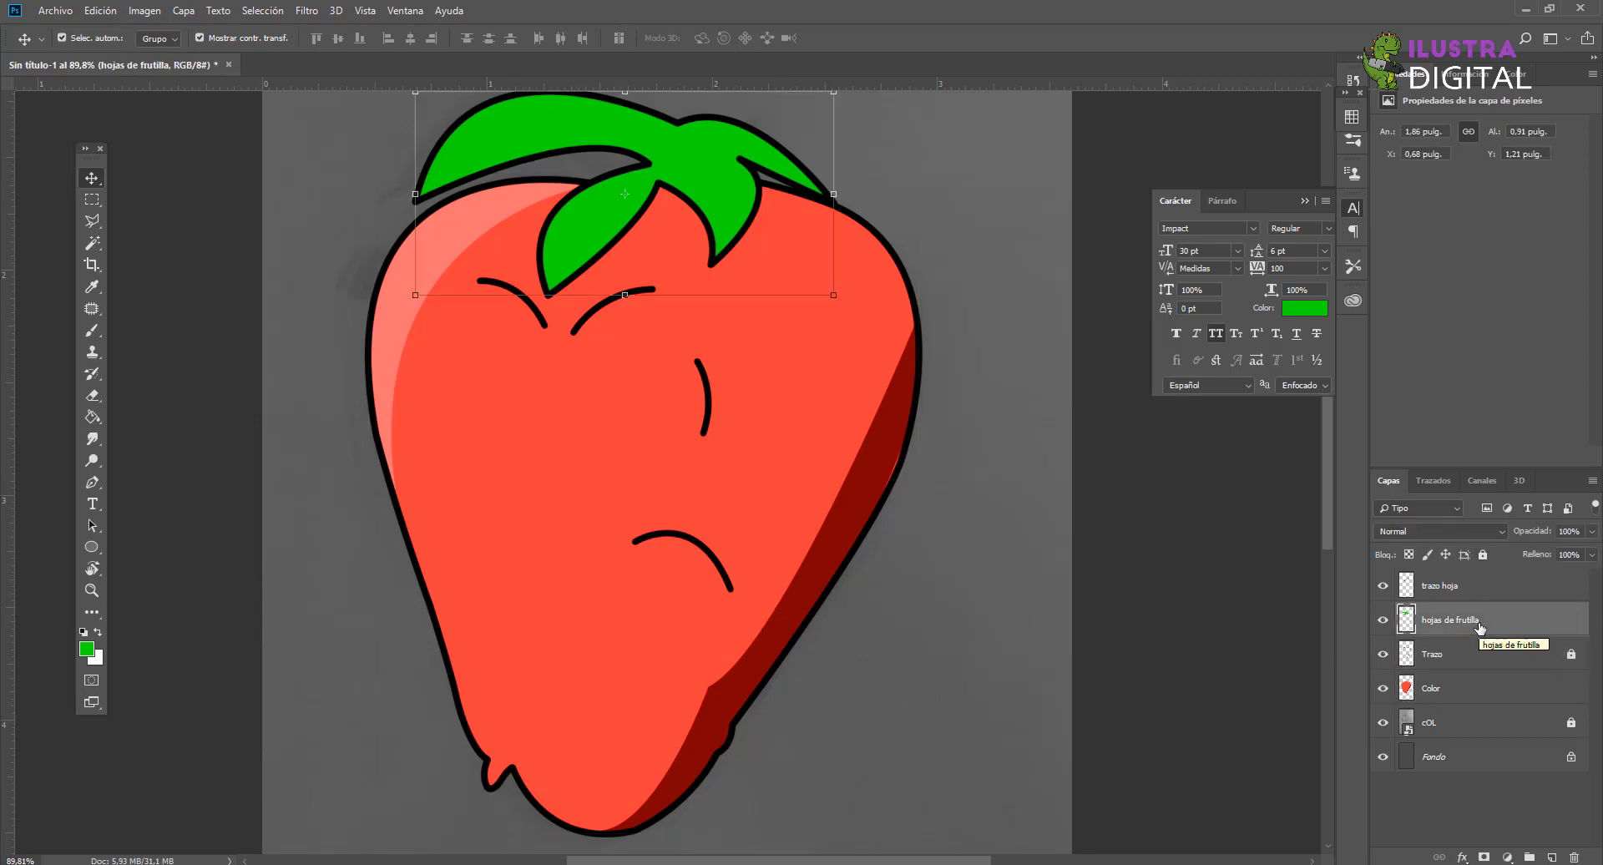
left_click(1472, 591)
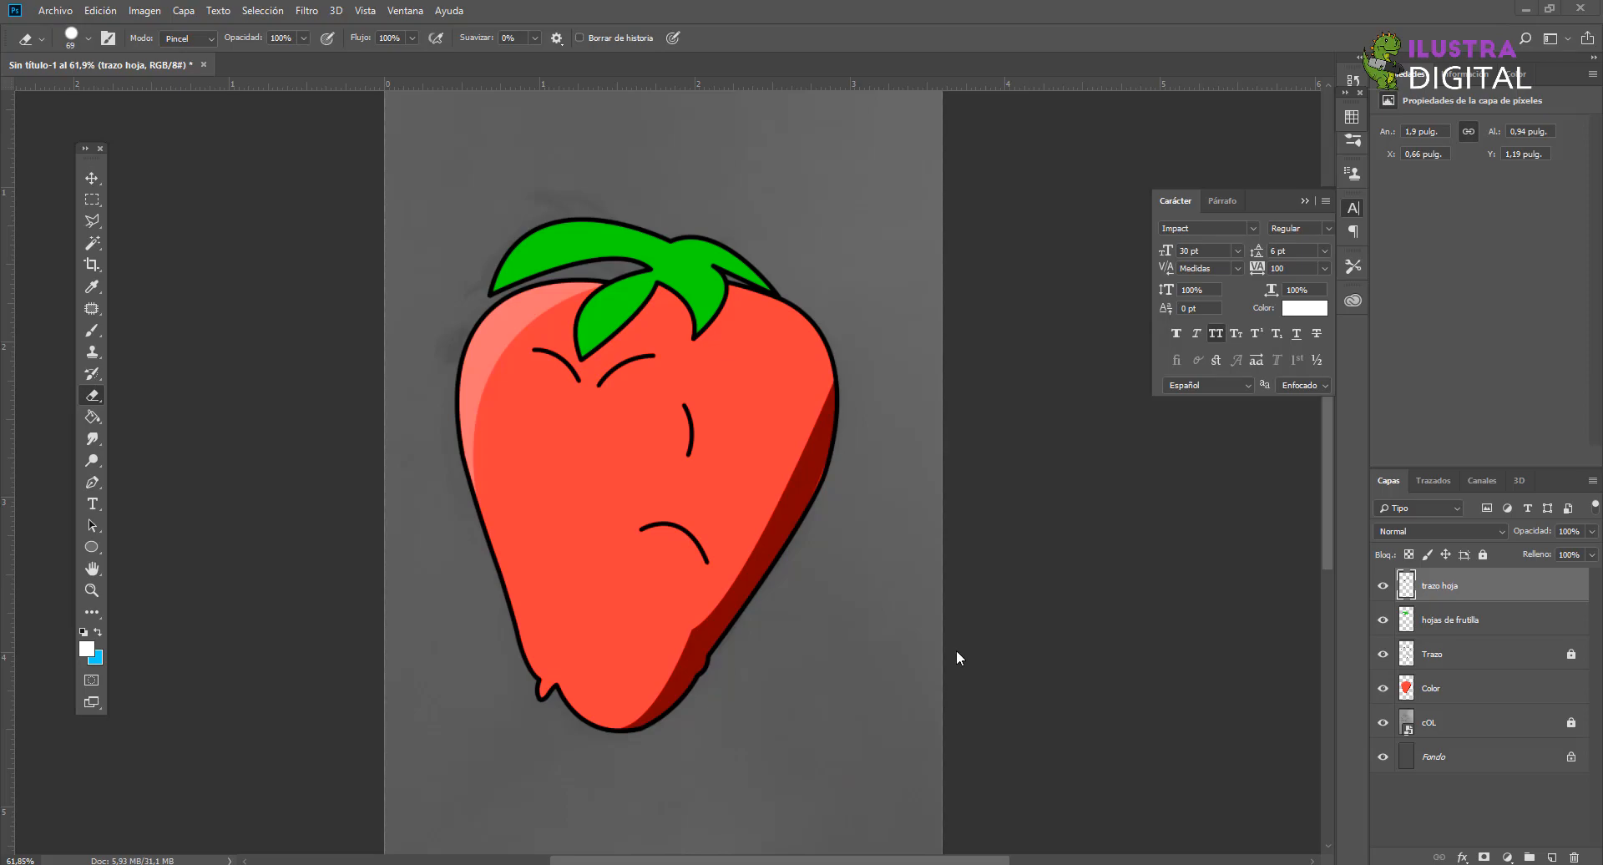
Step: Switch to the browser's Goku image results and open several images to examine their outlines, flat colours and shading
key("alt+Tab")
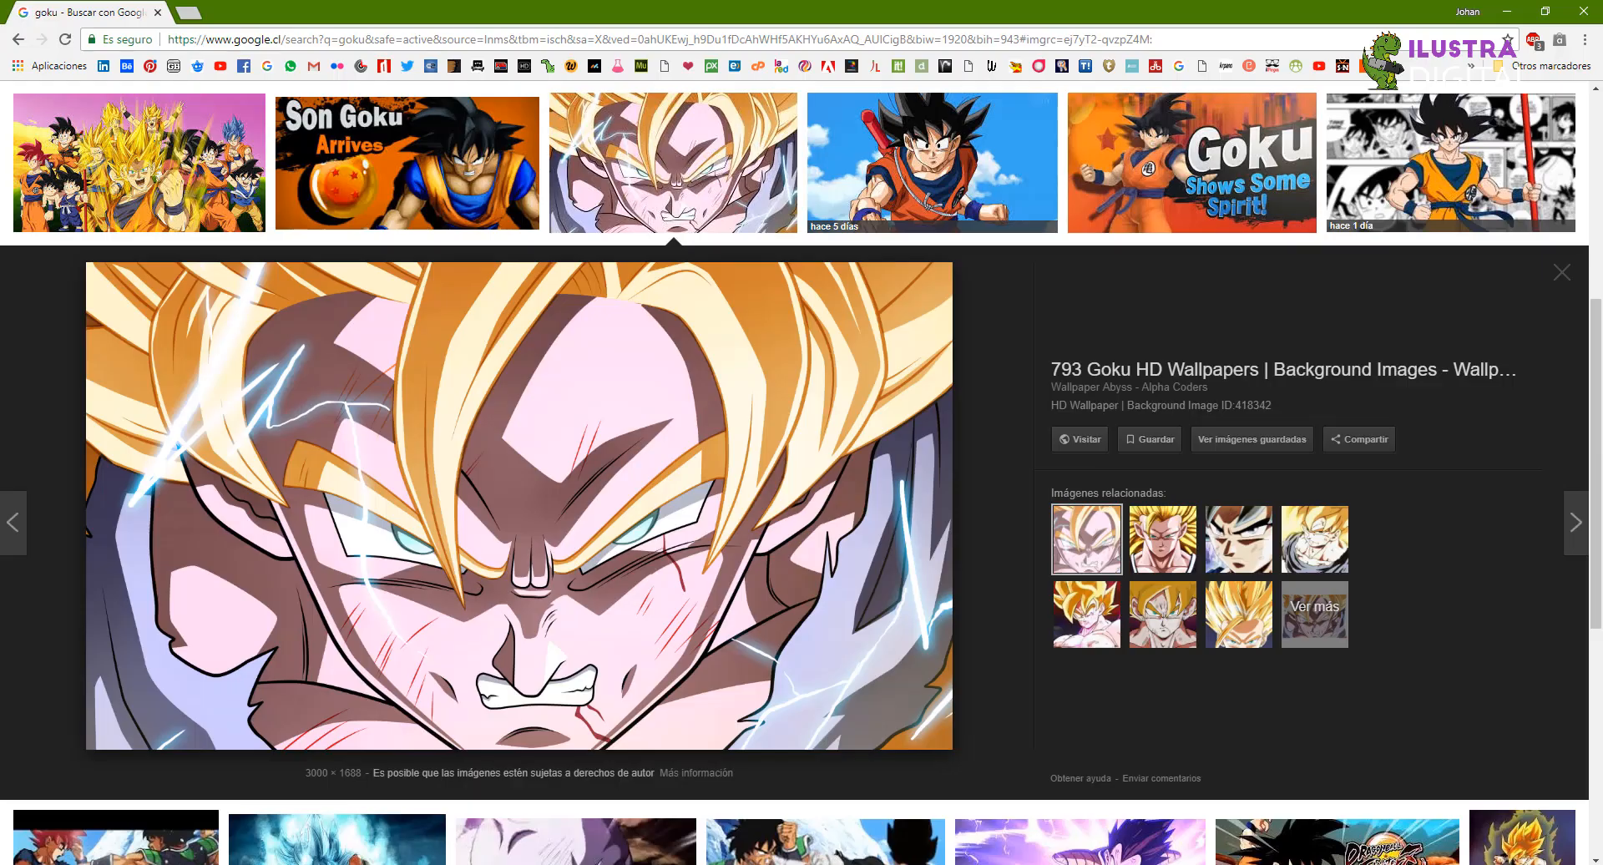
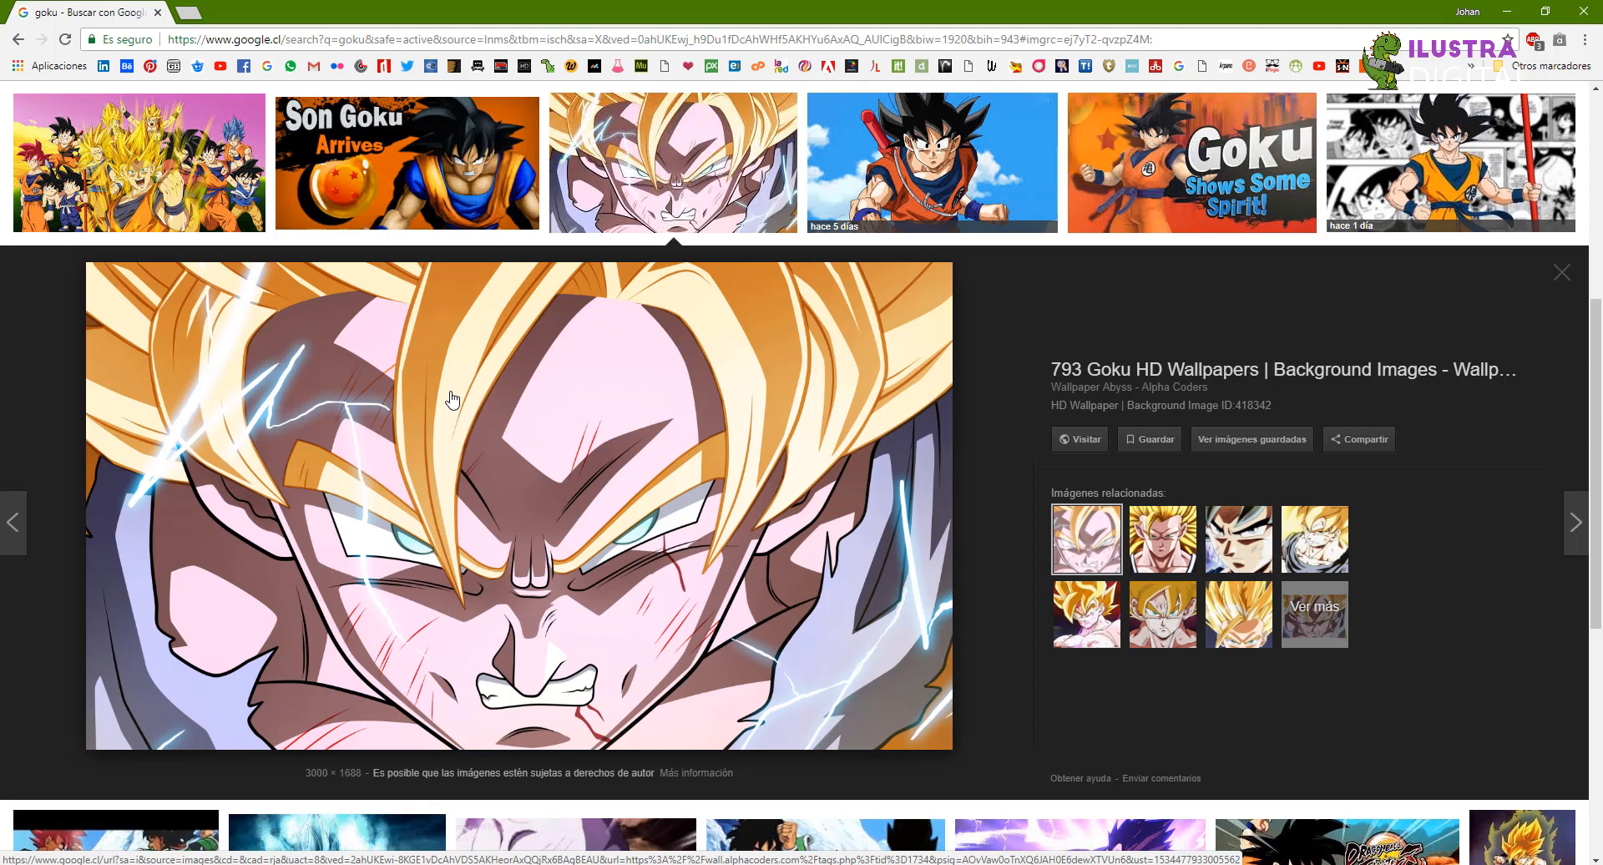
left_click(1165, 544)
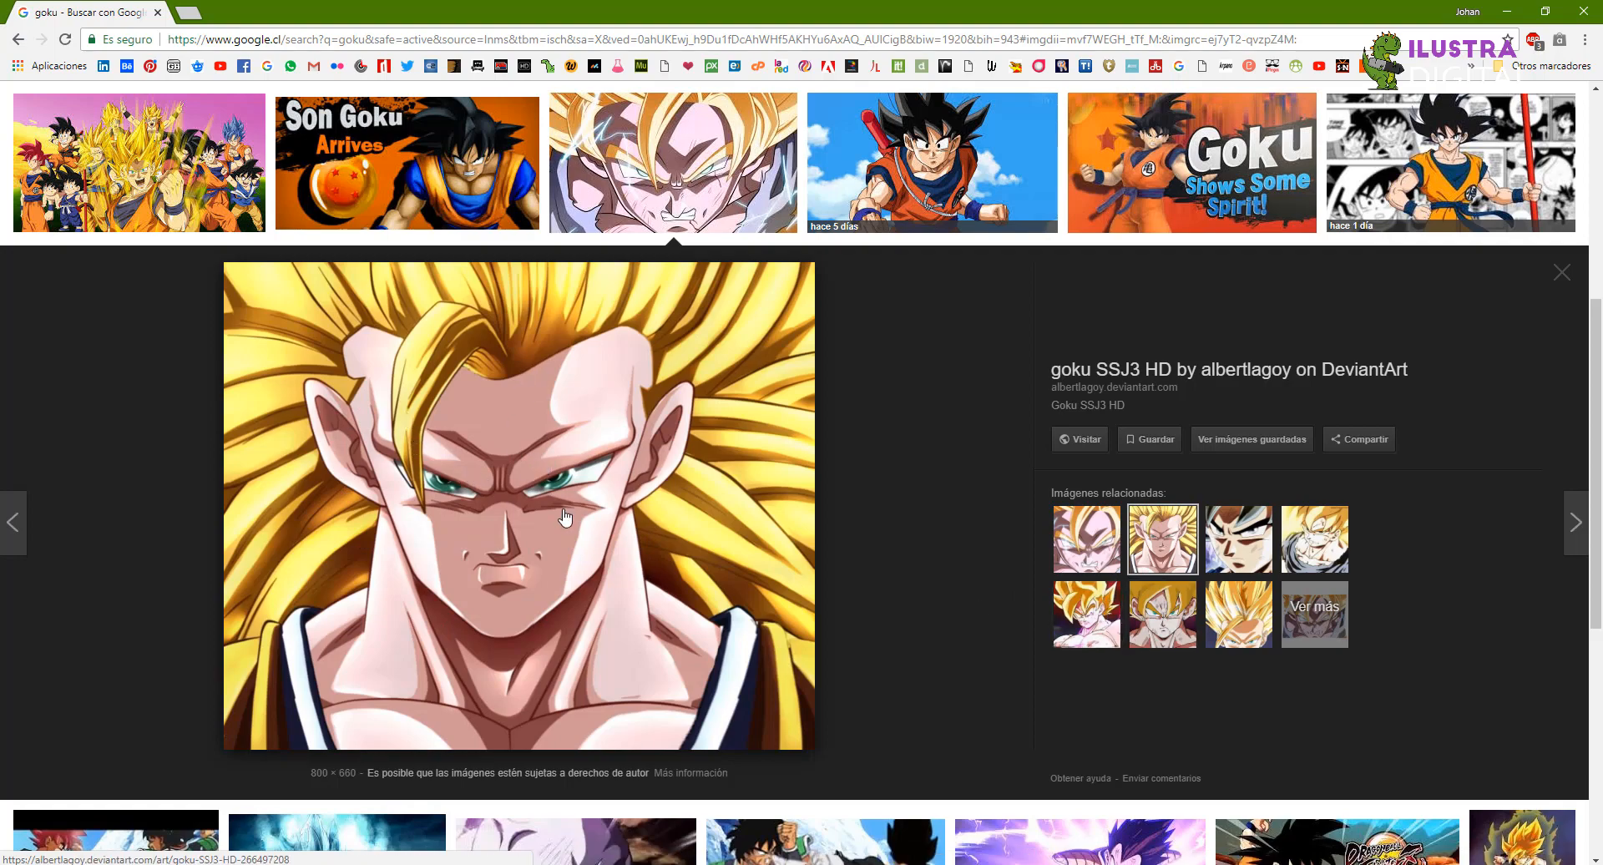
scroll(581, 587, "down", 5)
left_click(542, 487)
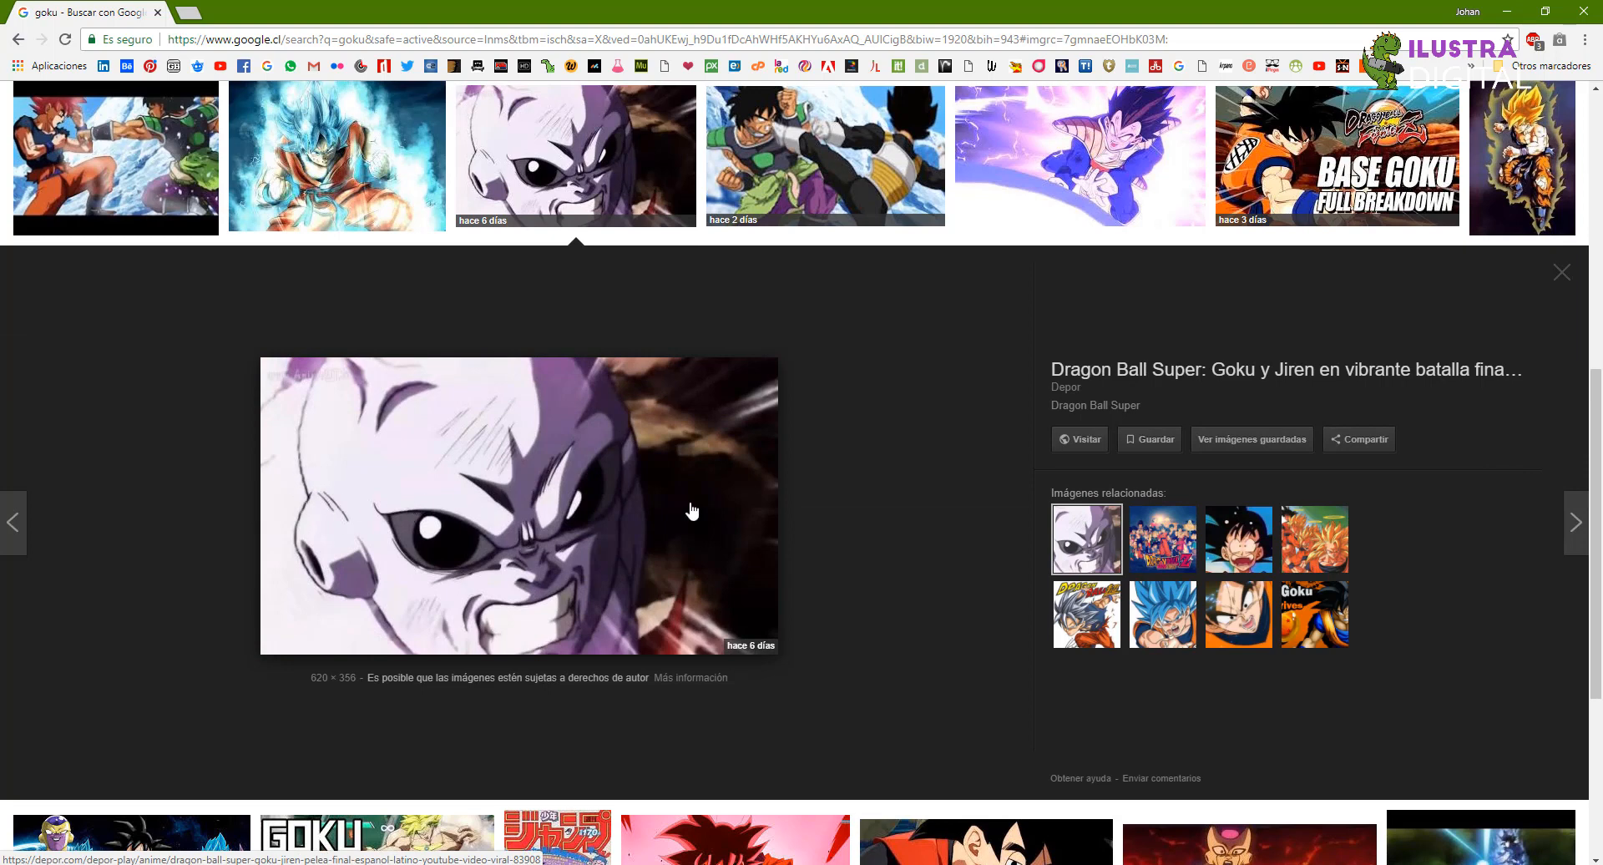
left_click(1238, 539)
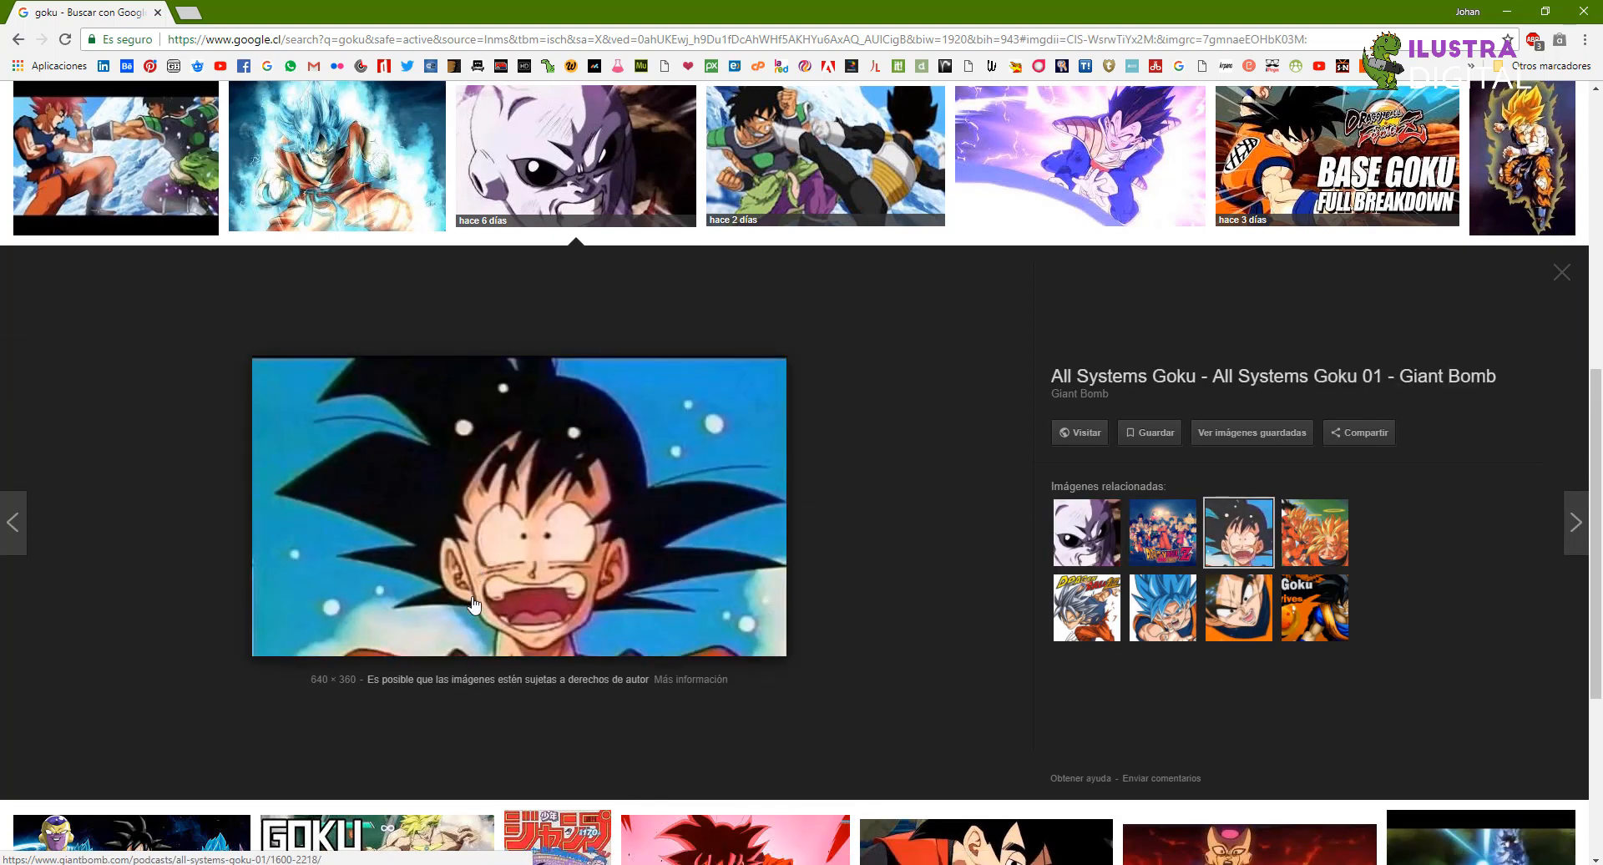
scroll(585, 495, "down", 3)
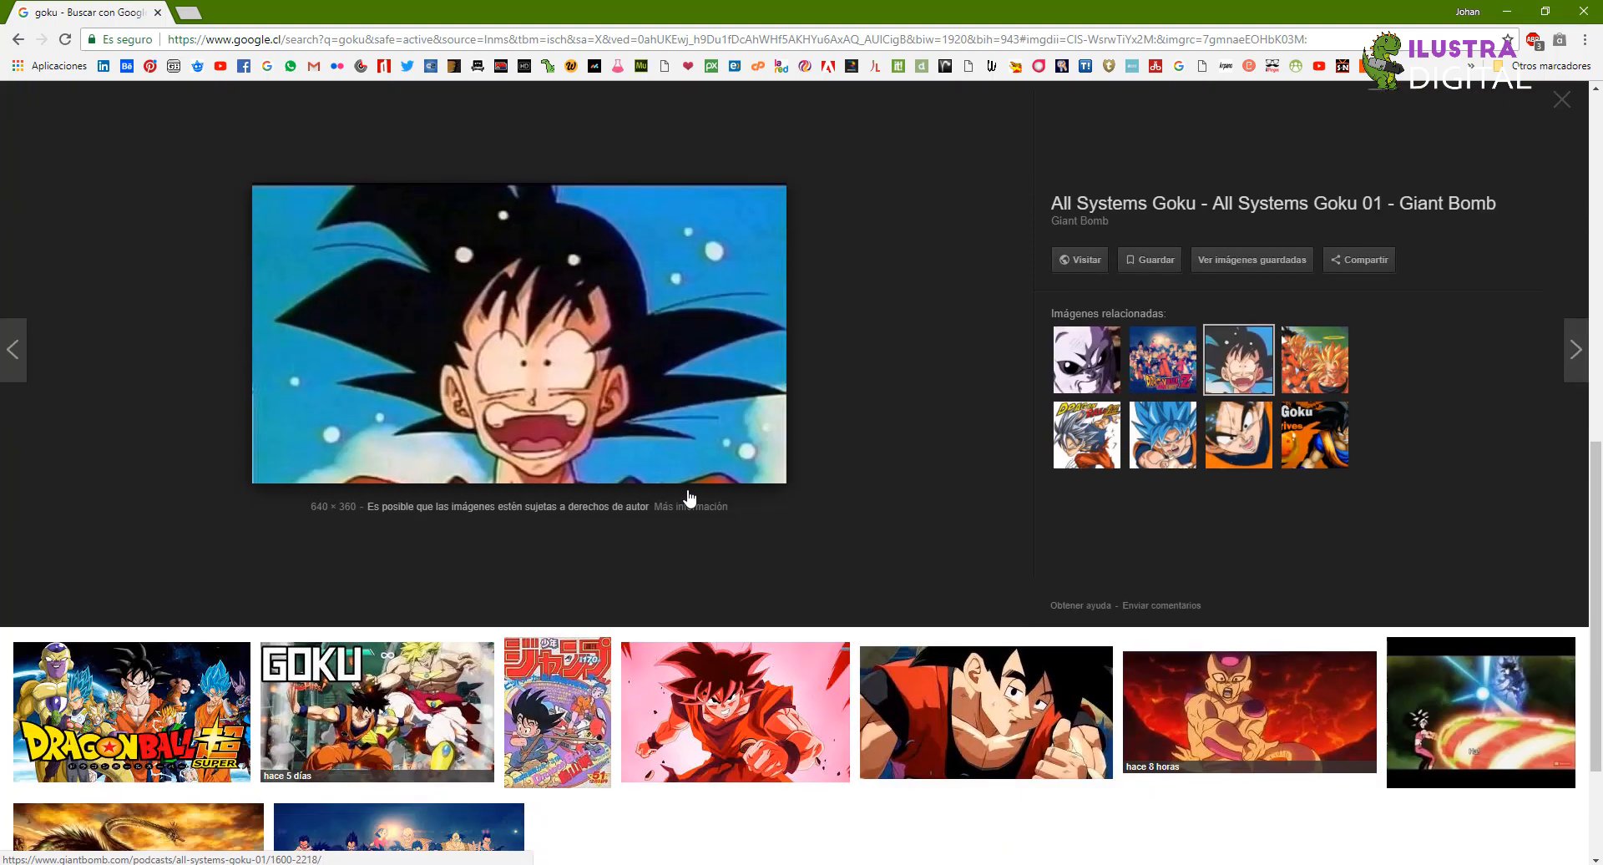
left_click(755, 614)
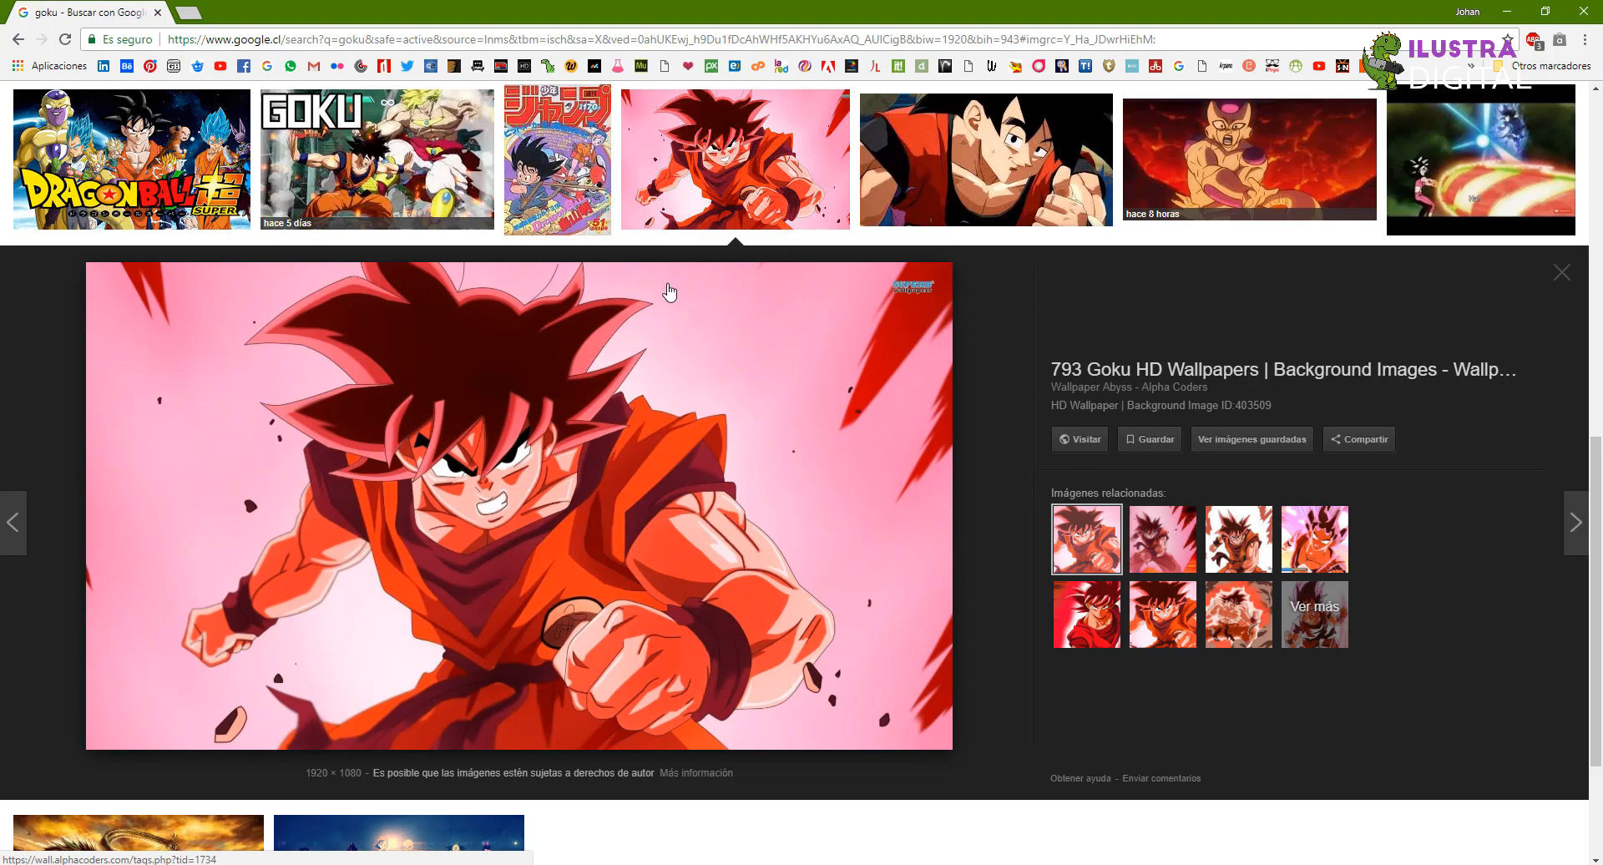
scroll(590, 561, "down", 3)
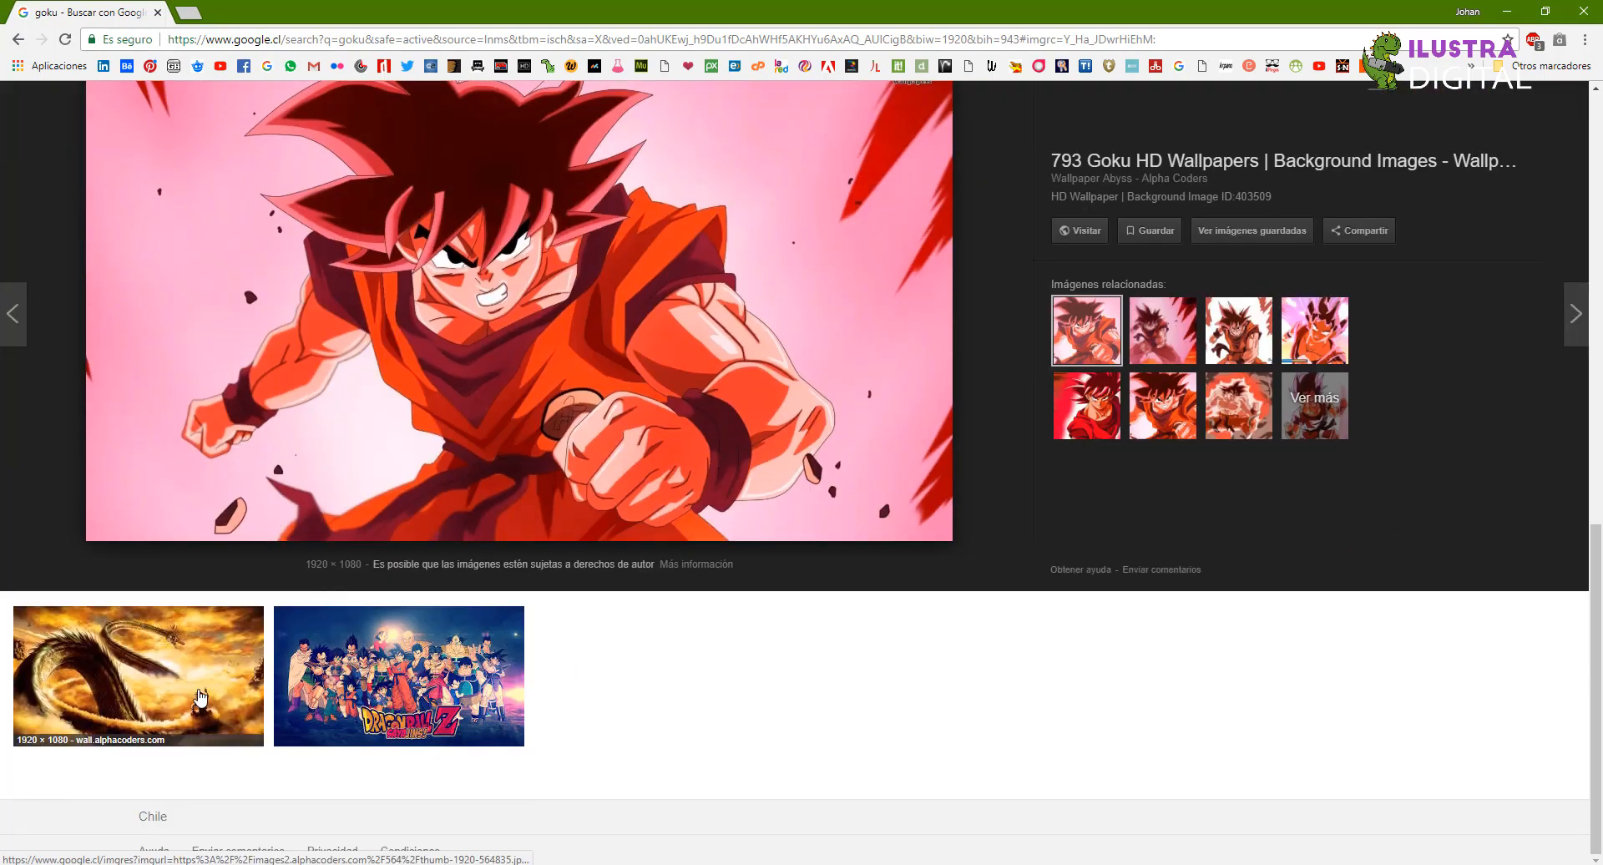
left_click(201, 698)
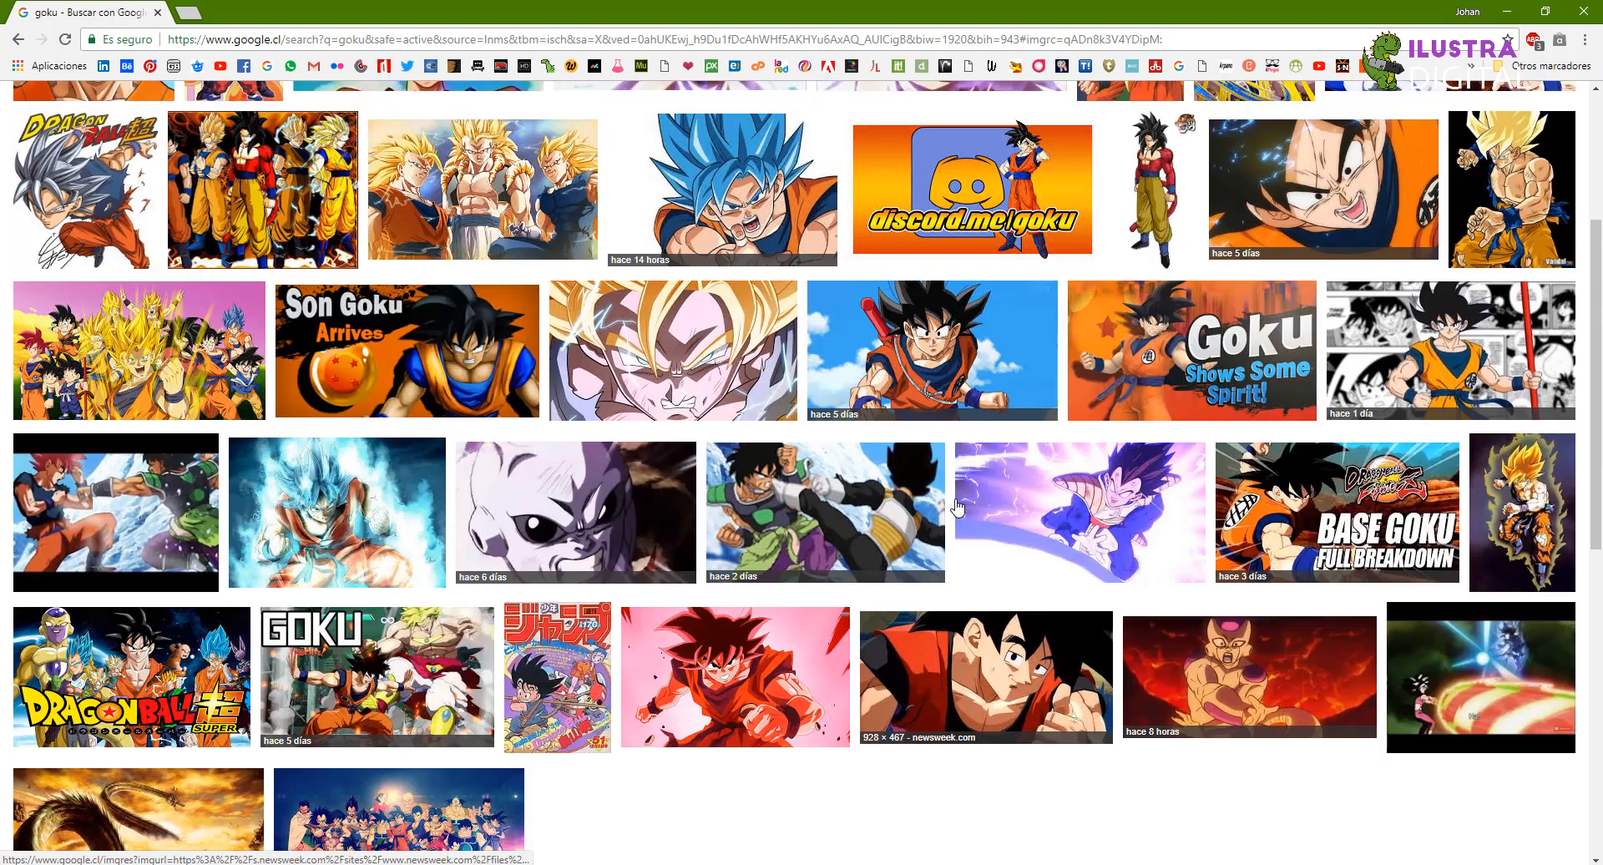
Step: Open the Rising to the Challenge Goku image and filter the Goku image results by feliz and render
scroll(541, 438, "up", 2)
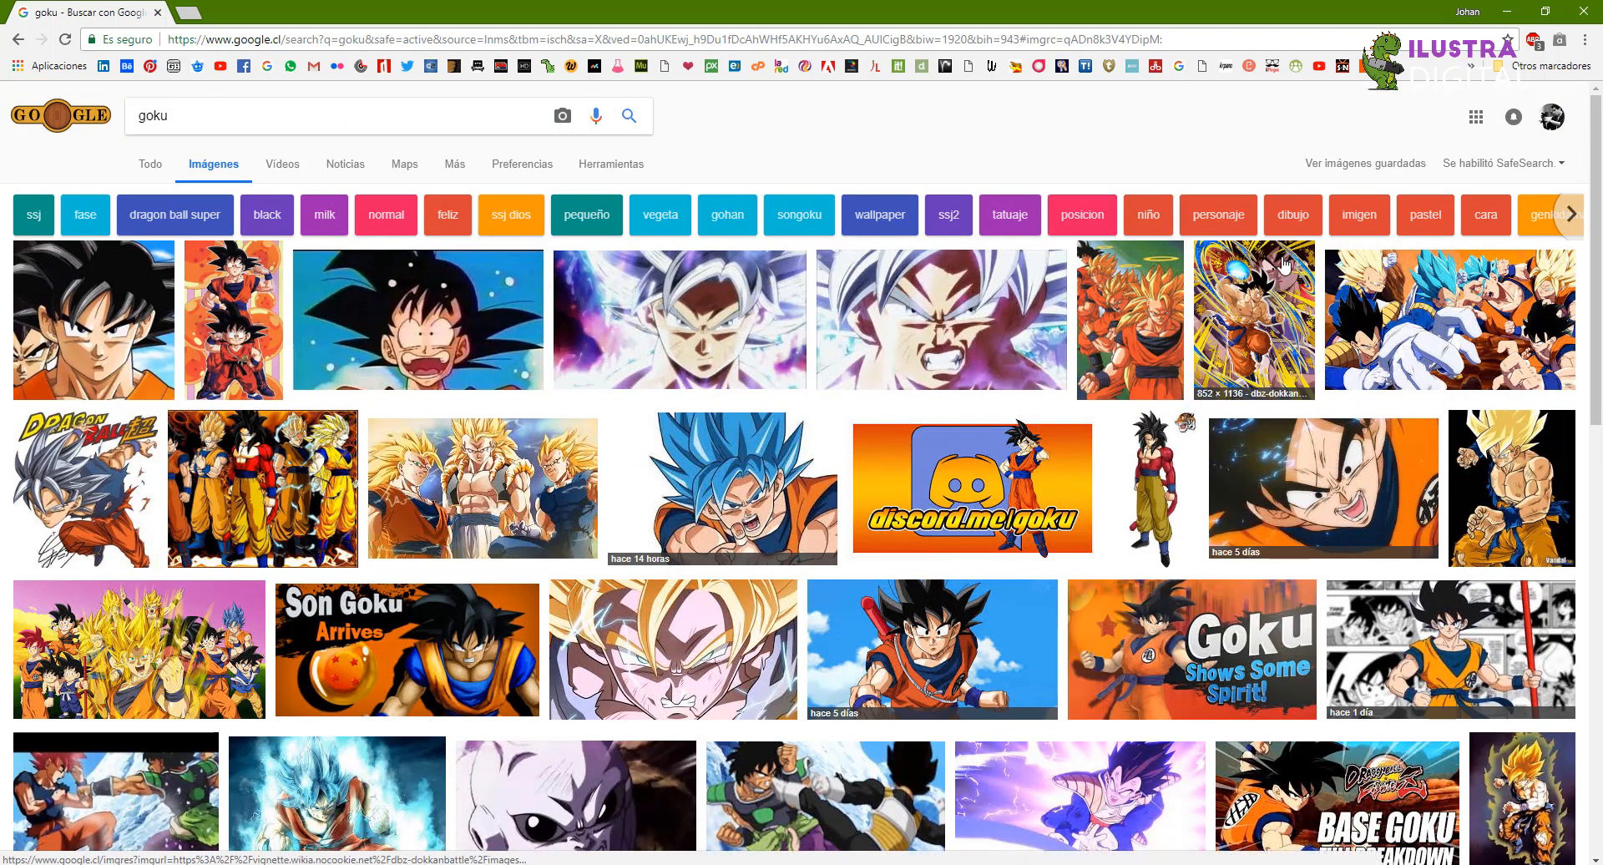
left_click(1257, 292)
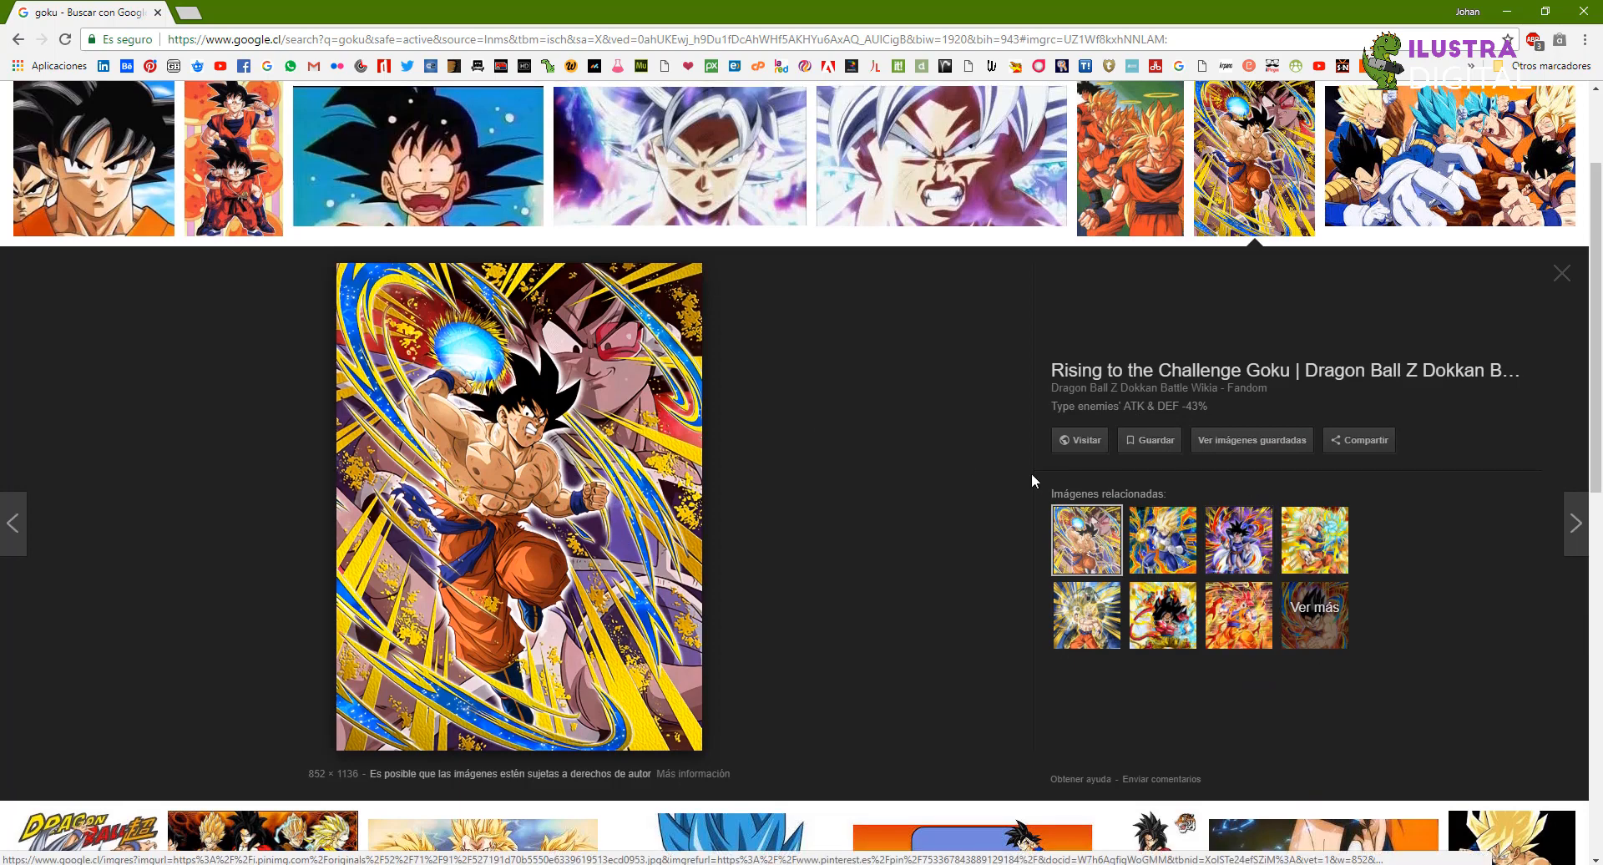
scroll(1030, 473, "up", 2)
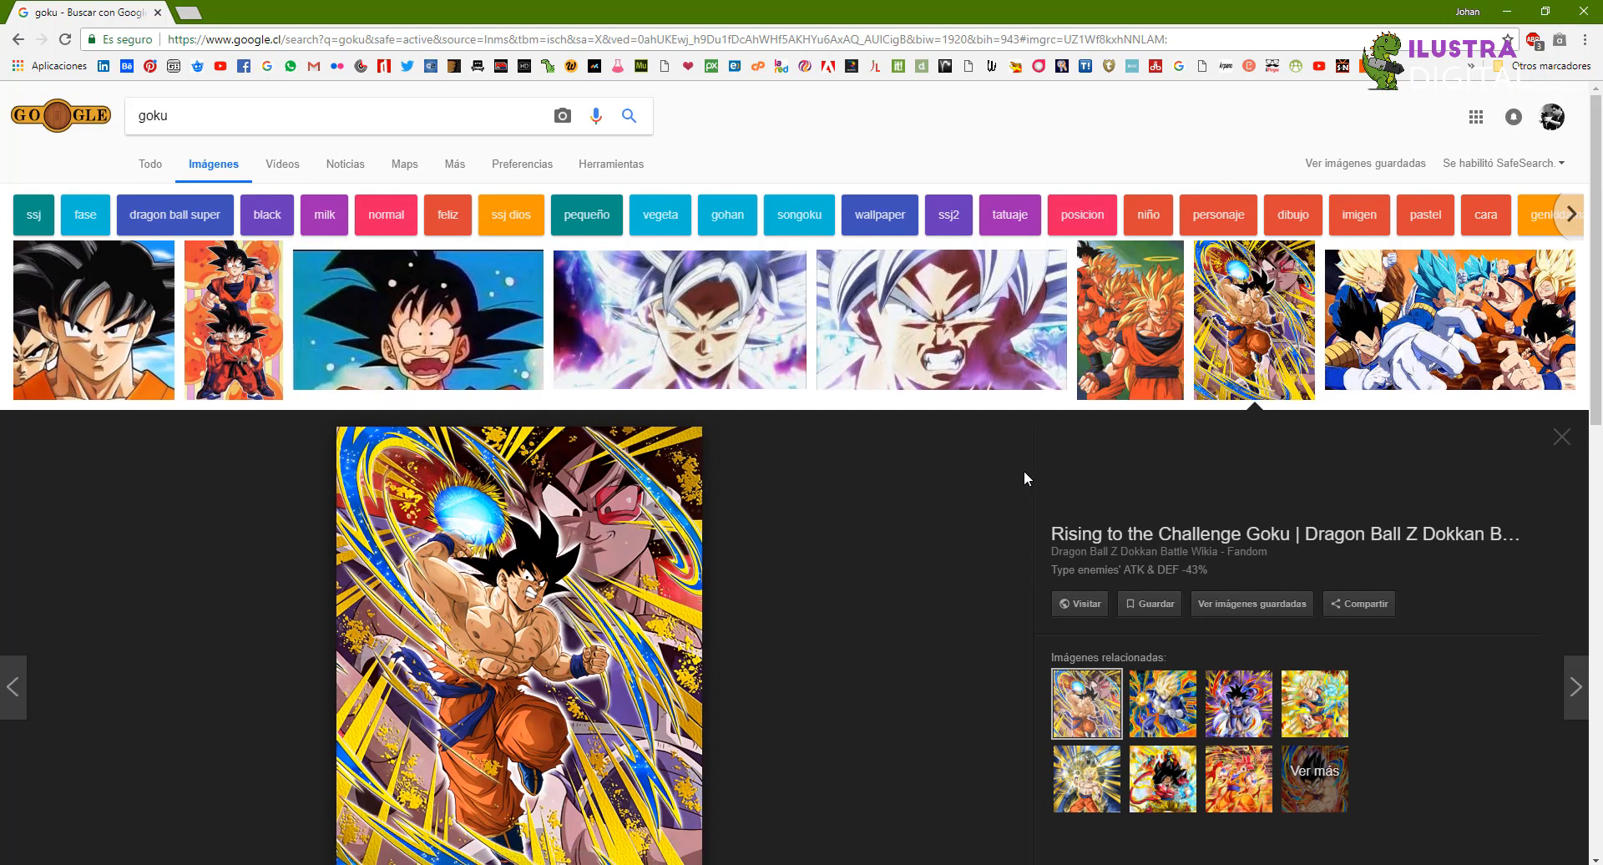
left_click(448, 215)
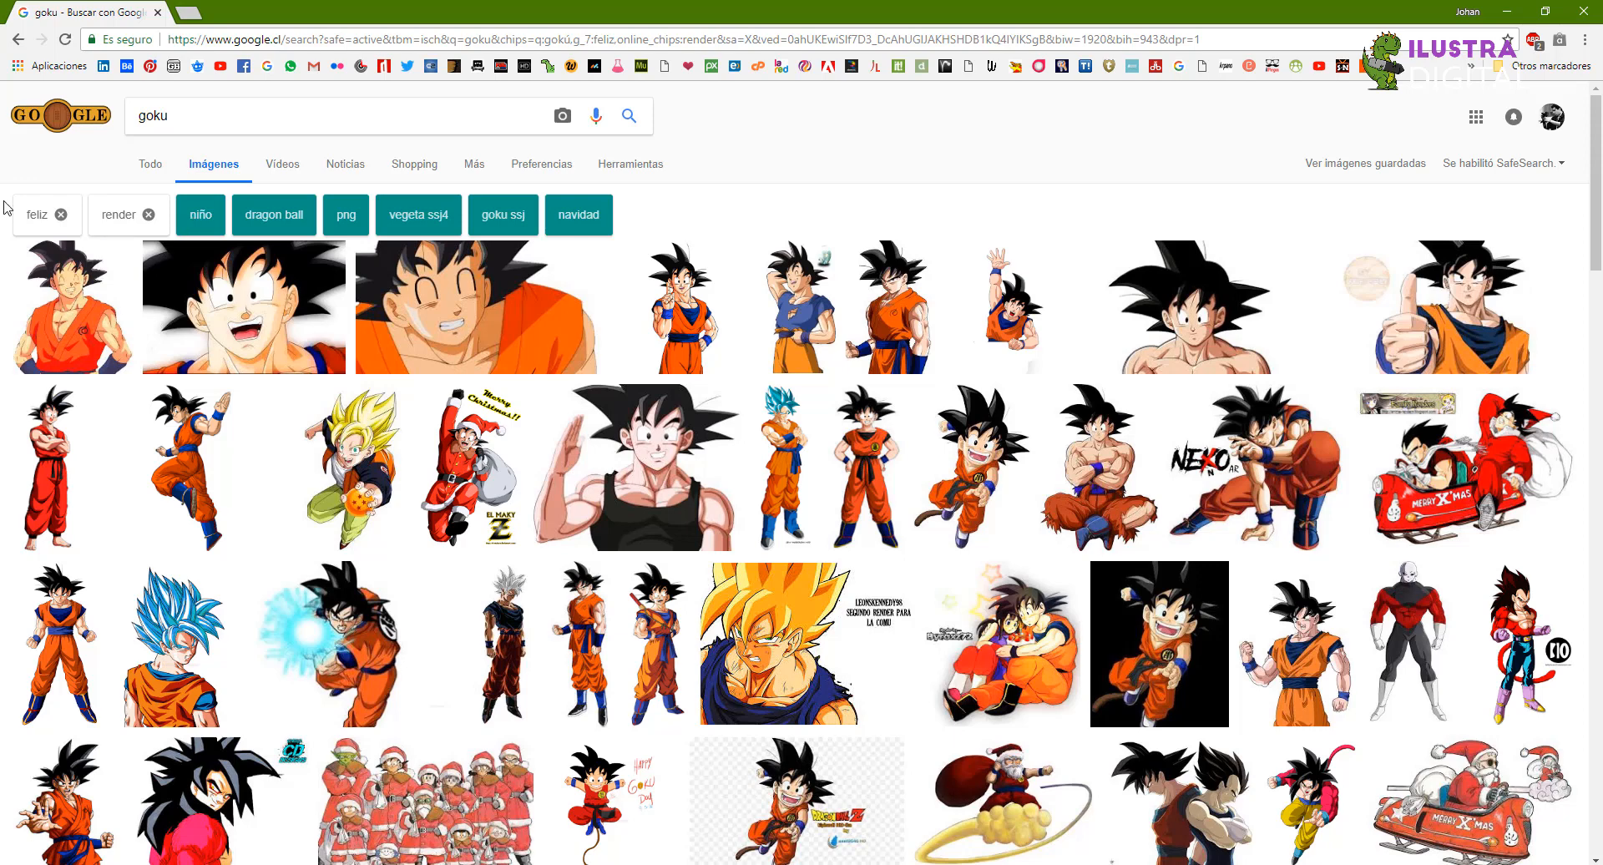
left_click(52, 215)
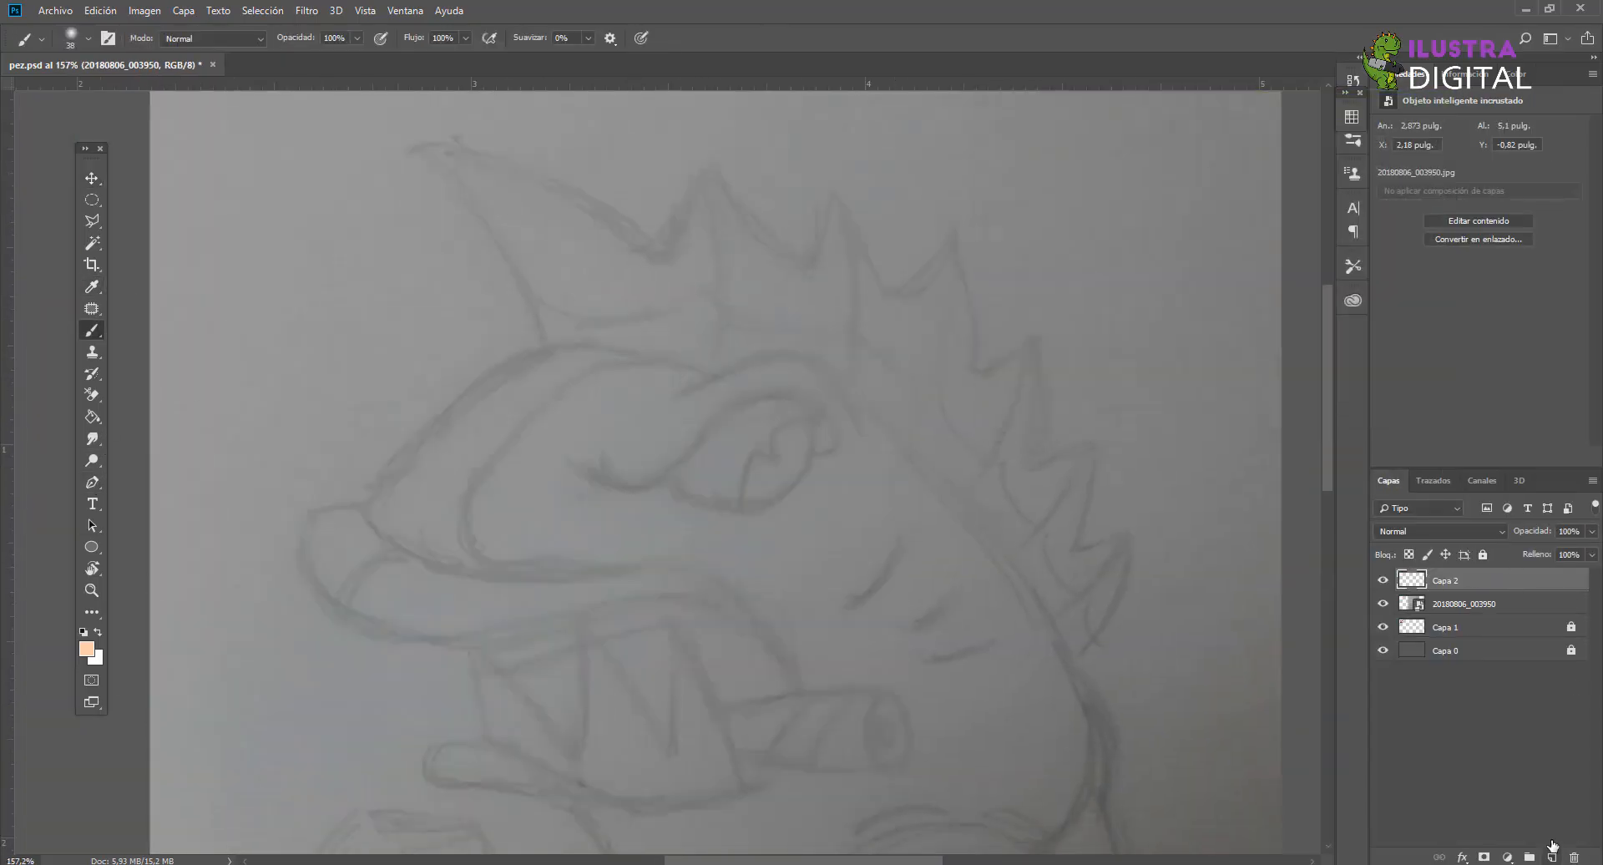
Step: Switch to pez.psd, trace the fish character's body with the Pen tool on the Trazo layer and stroke the path in black
right_click(751, 197)
key("Escape")
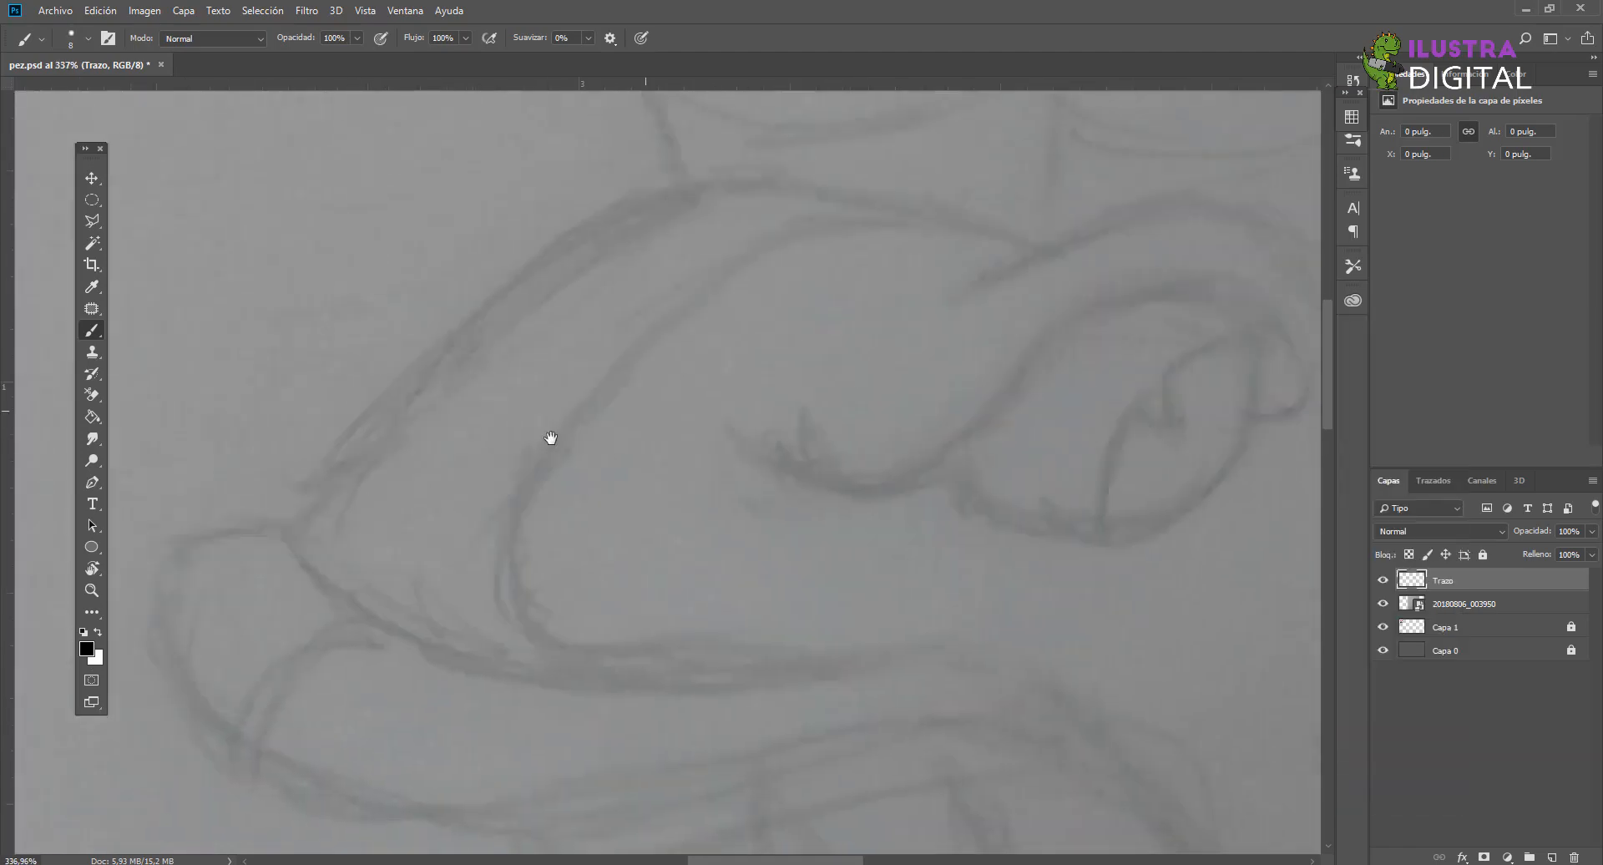
left_click_drag(698, 328, 801, 371)
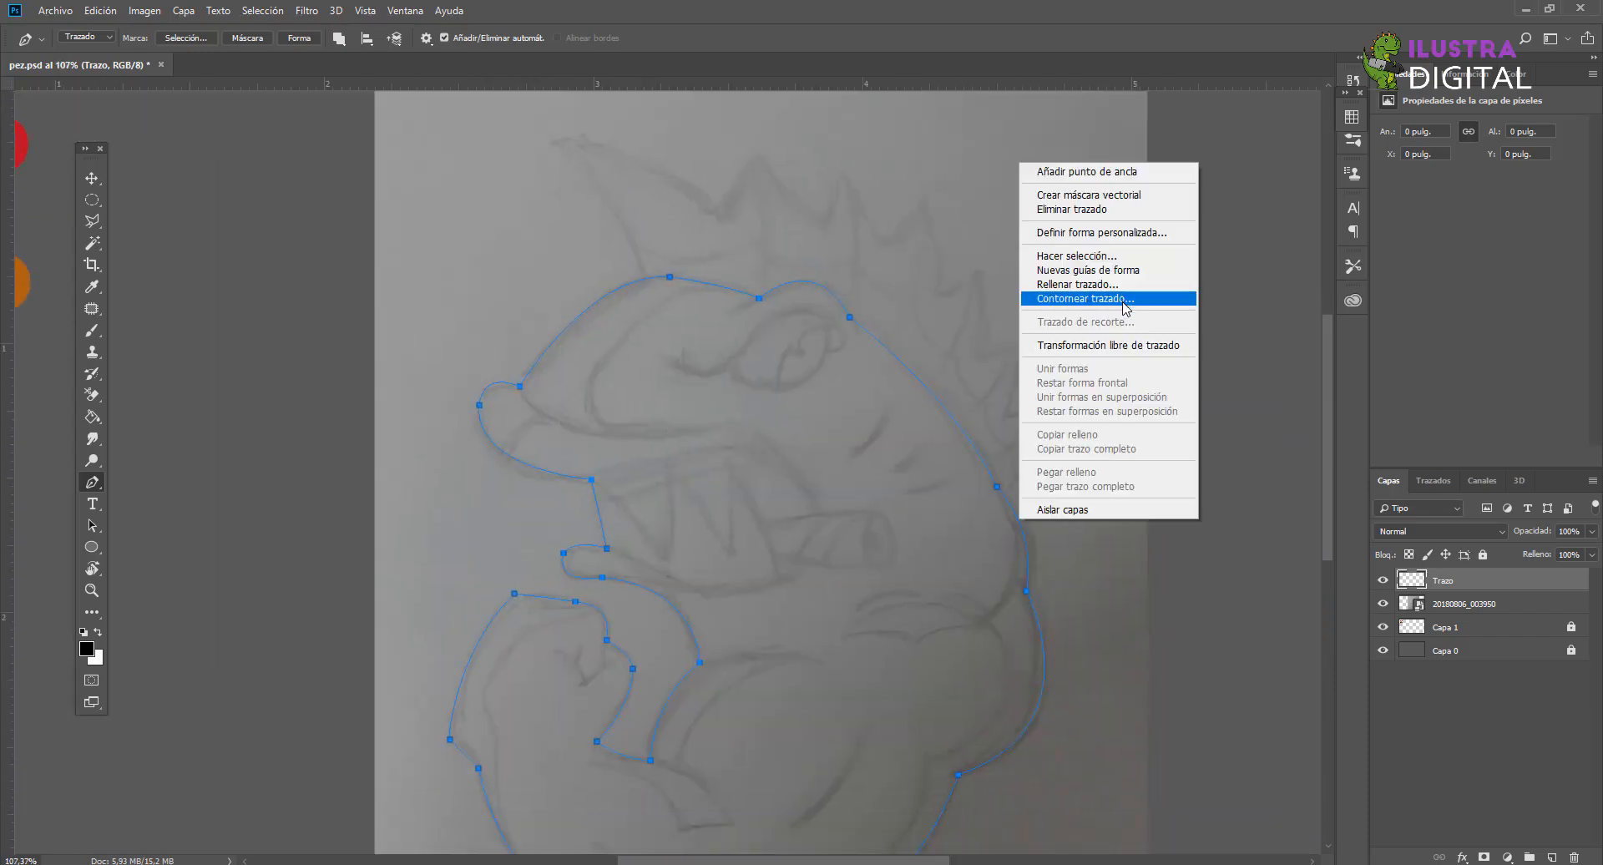
left_click(1111, 304)
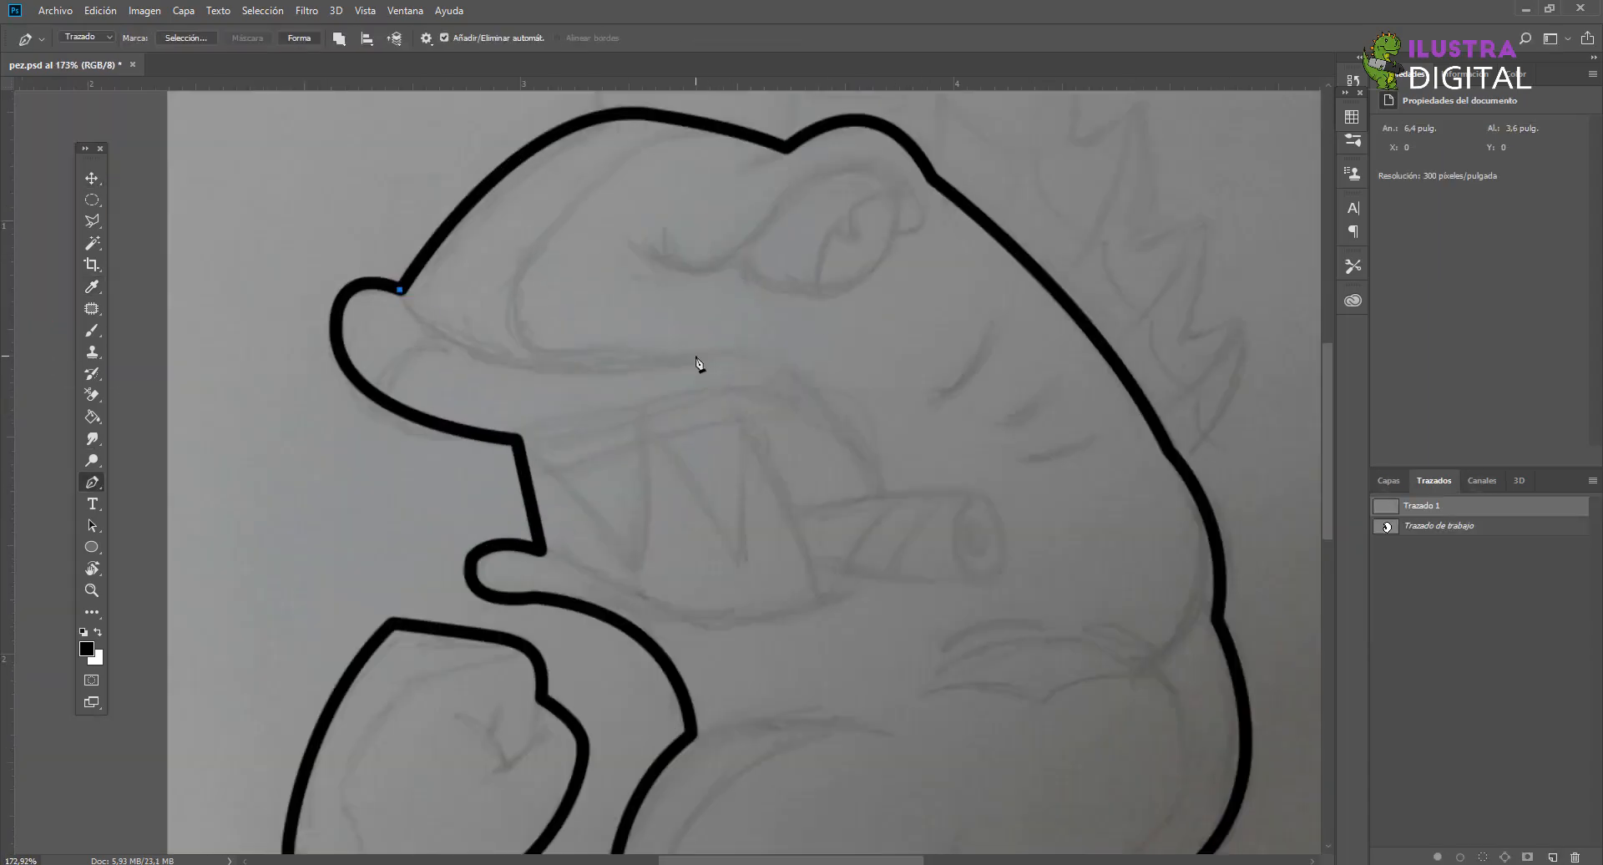
Step: Trace the fish's long upper lip as a closed curve on path Trazado 1 and stroke it in black
left_click(467, 432)
left_click(335, 318)
left_click(400, 290)
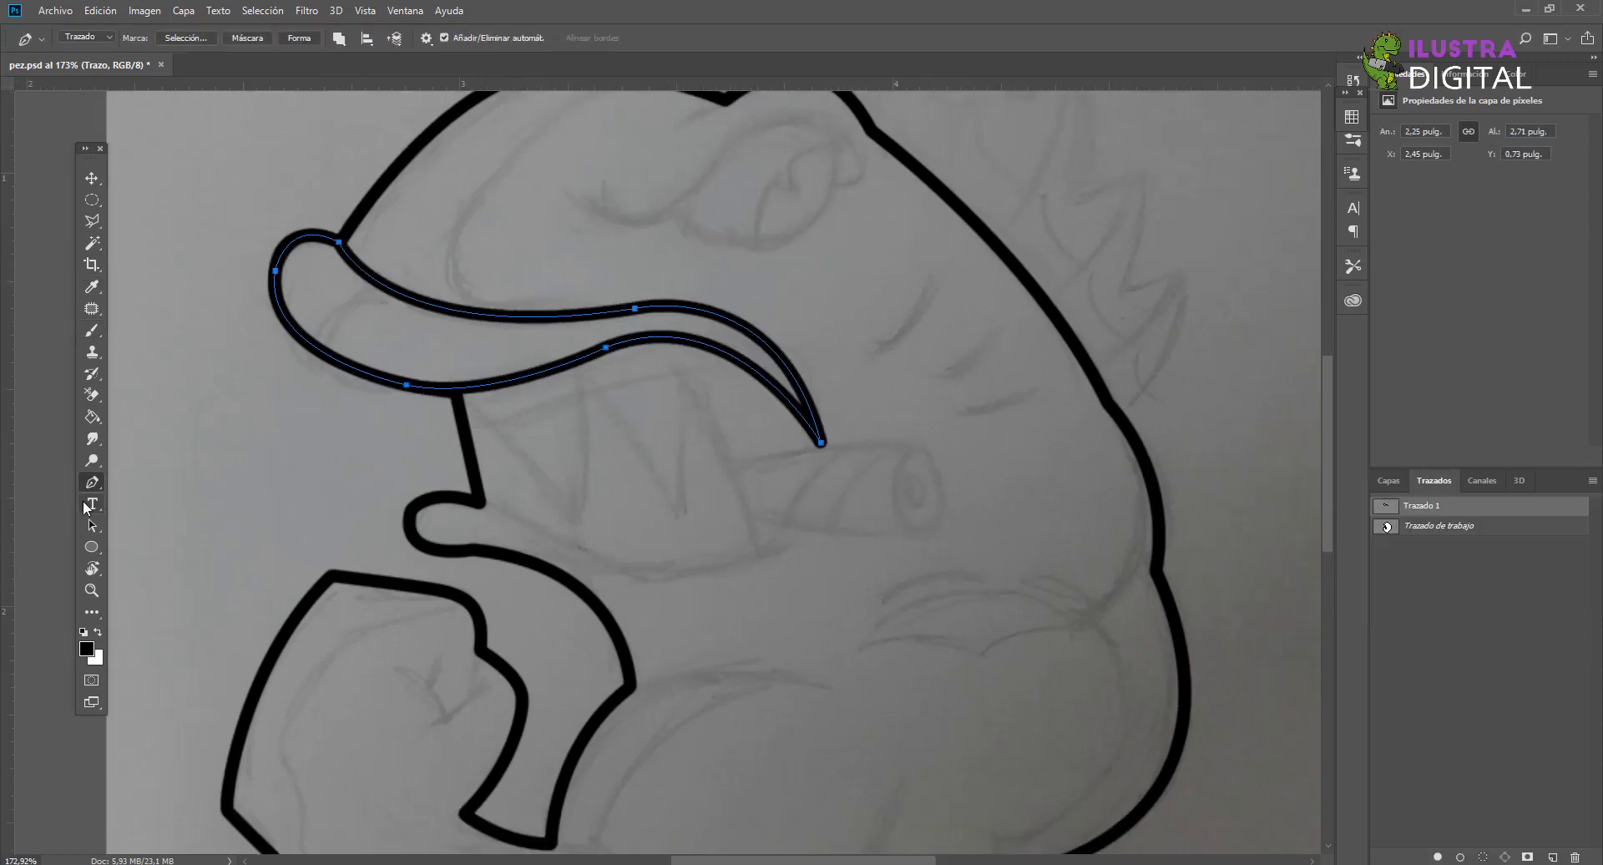
Step: Trace the lower lip on path Trazado 2 and the cigar on path Trazado 3, stroking both in black with the brush
left_click(1553, 857)
left_click(473, 501)
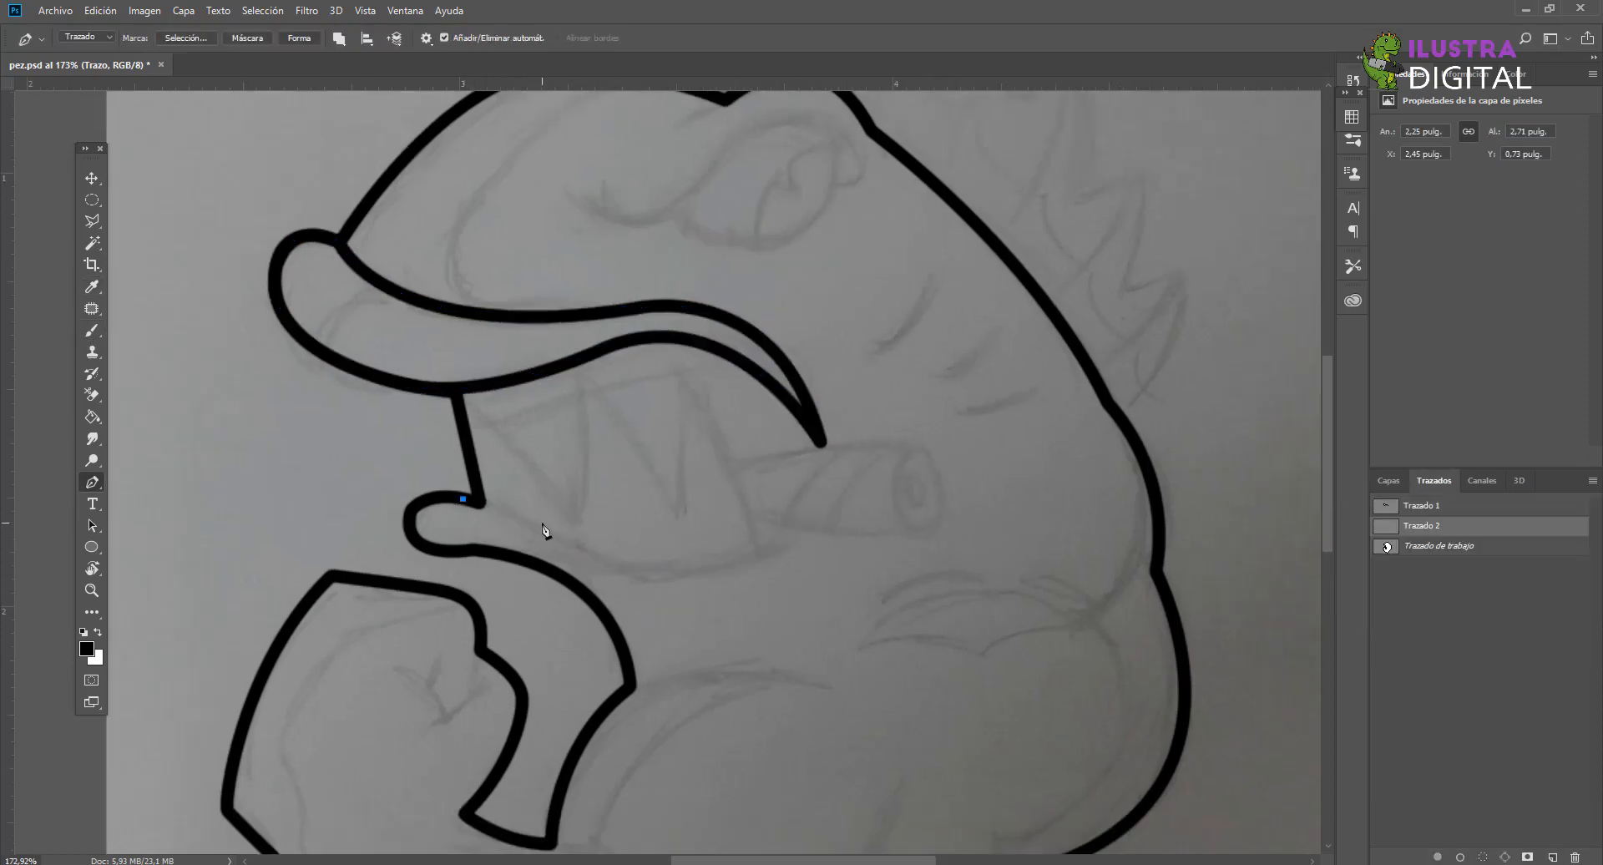
left_click(617, 560)
left_click(794, 531)
left_click(558, 569)
left_click(460, 551)
left_click(411, 517)
left_click(463, 498)
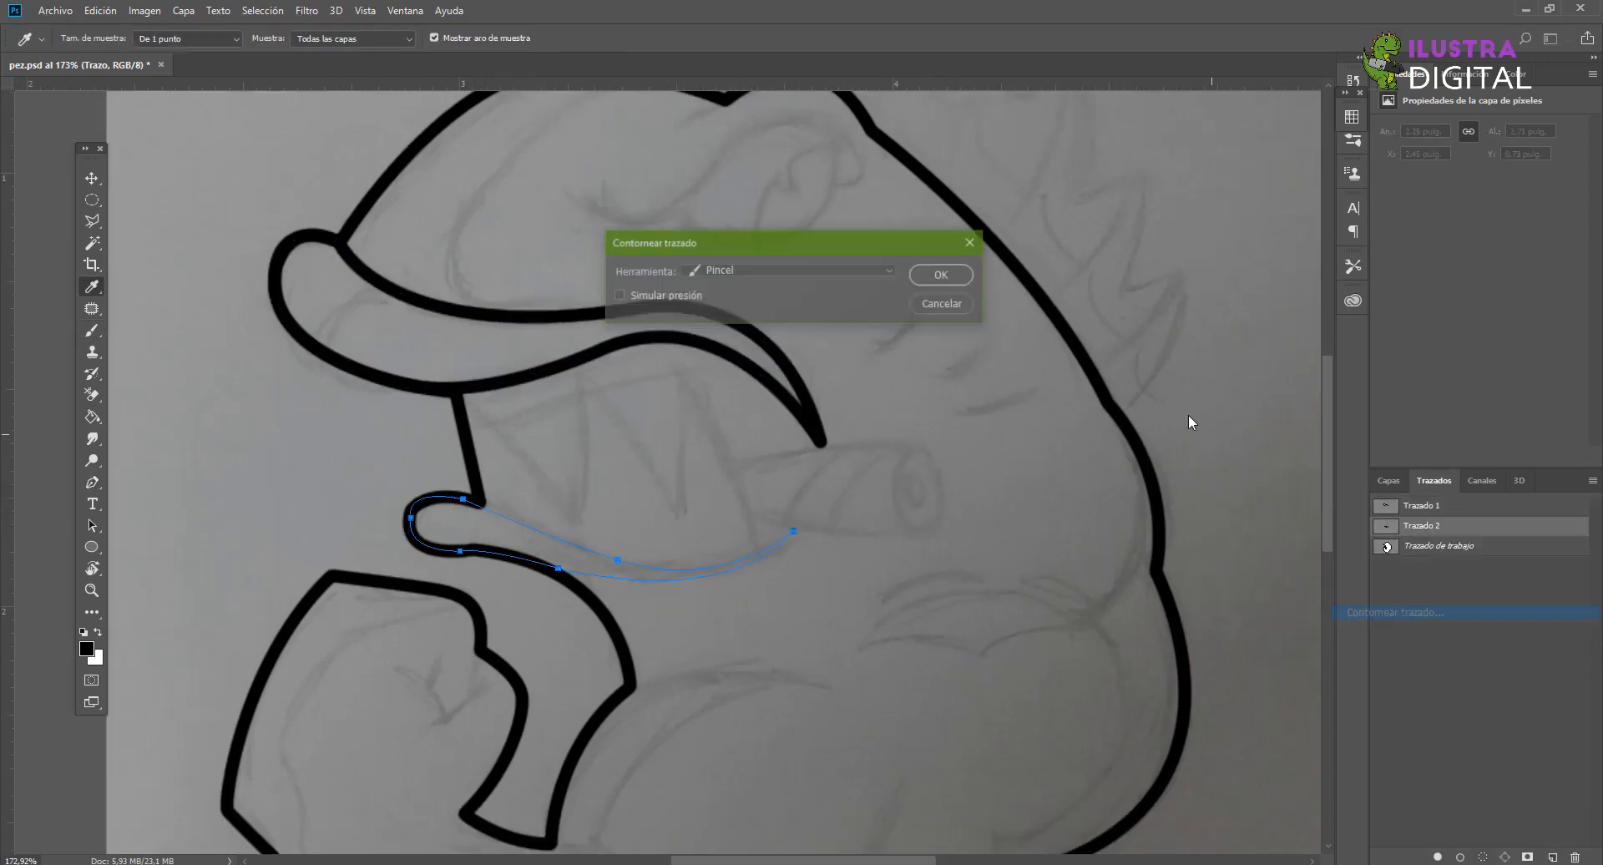
key("Return")
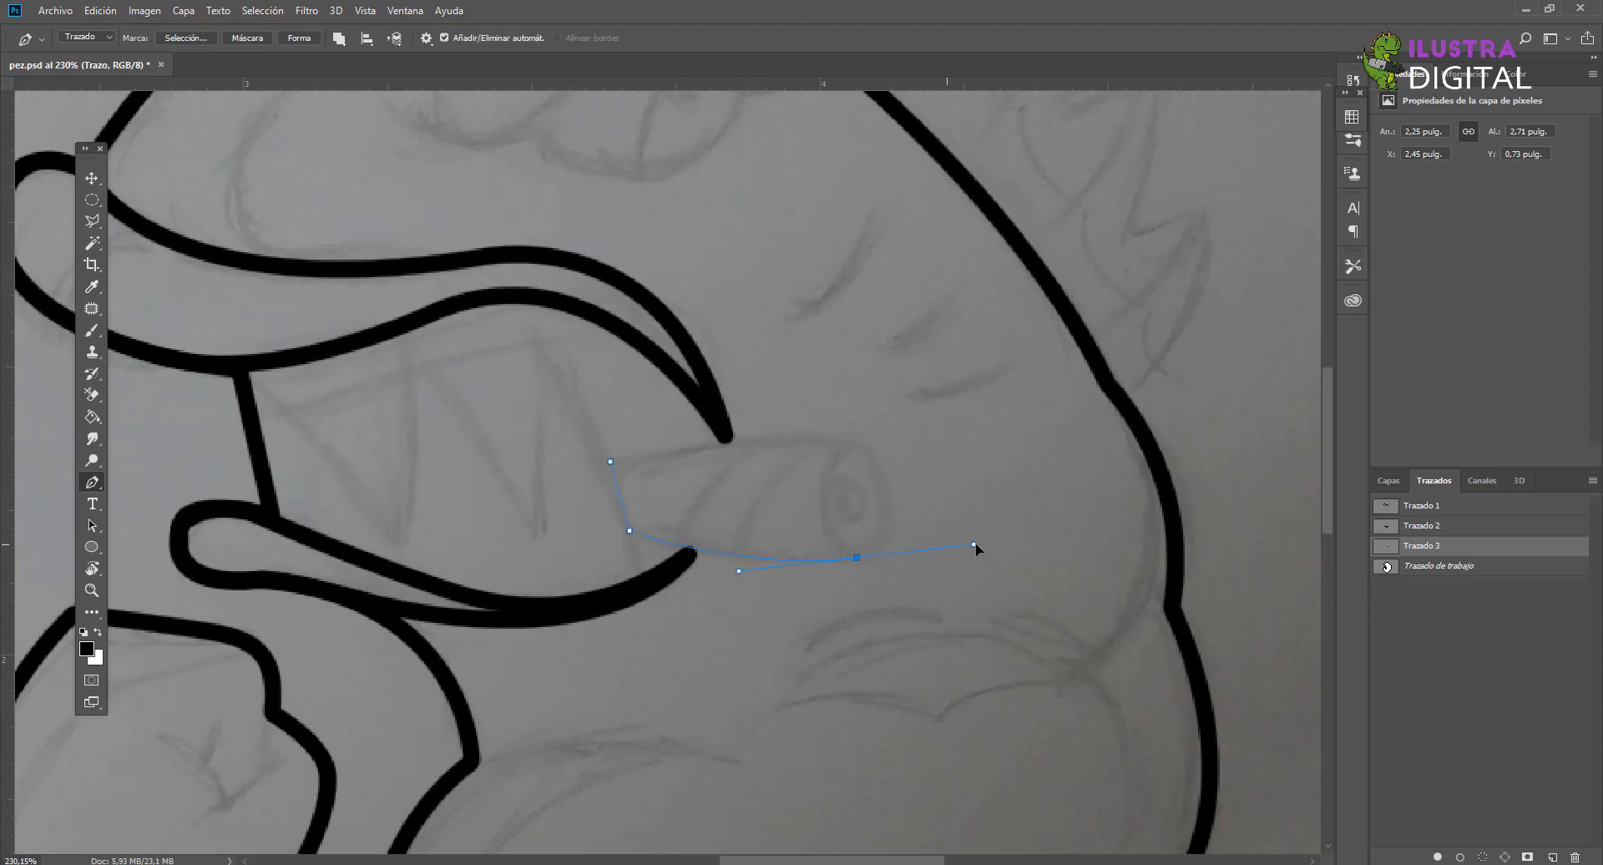
left_click(610, 462)
right_click(1393, 545)
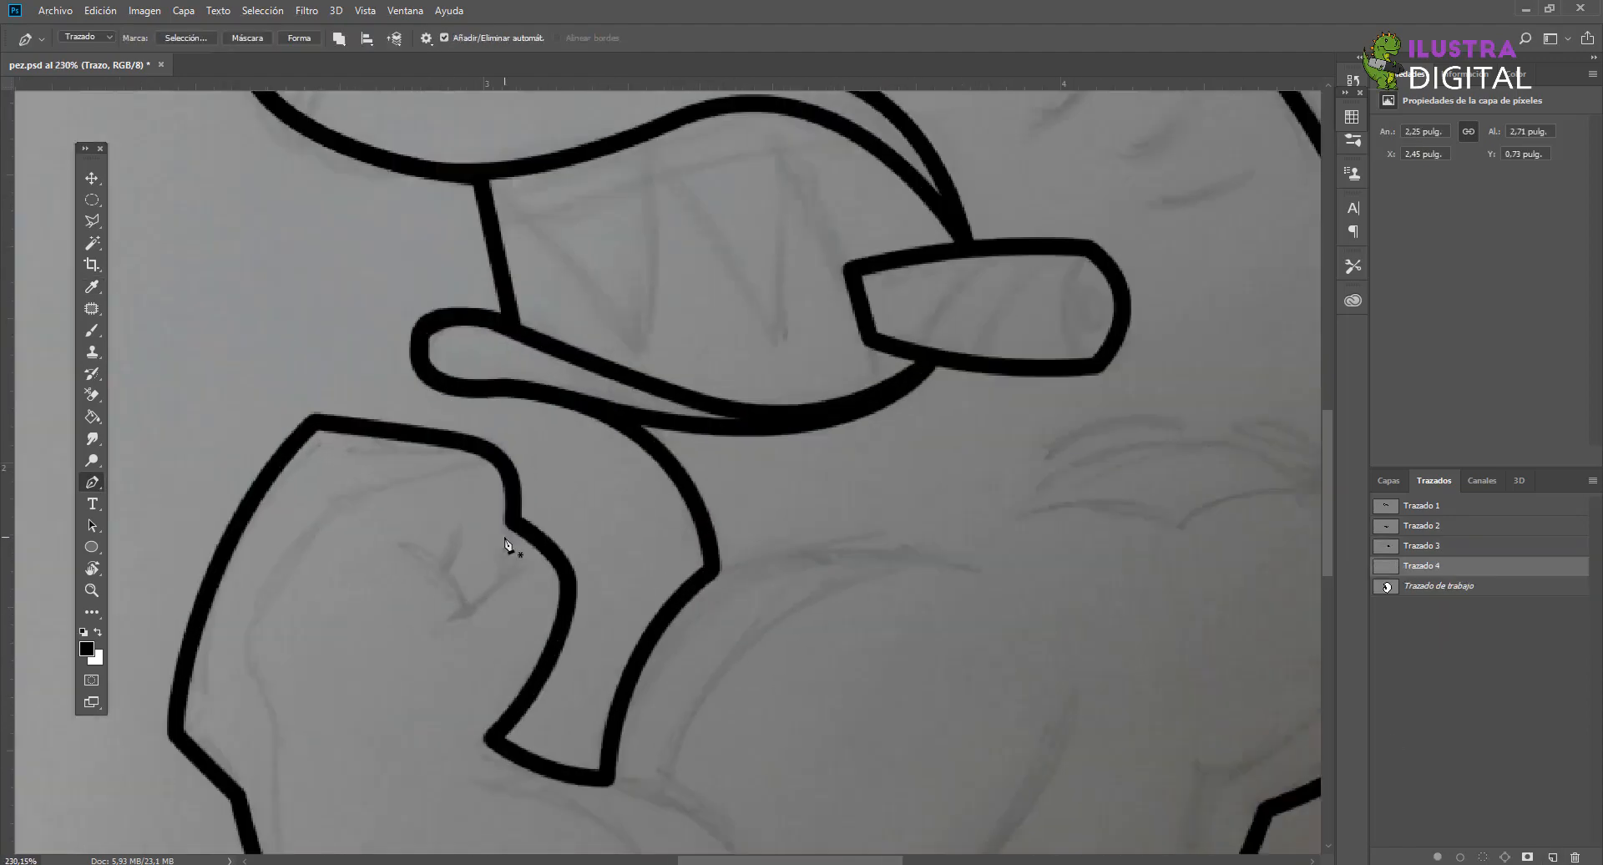
Step: Trace the crest's outer edge from the top of the head along the first spikes on path Trazado 4
left_click(581, 472)
left_click(415, 253)
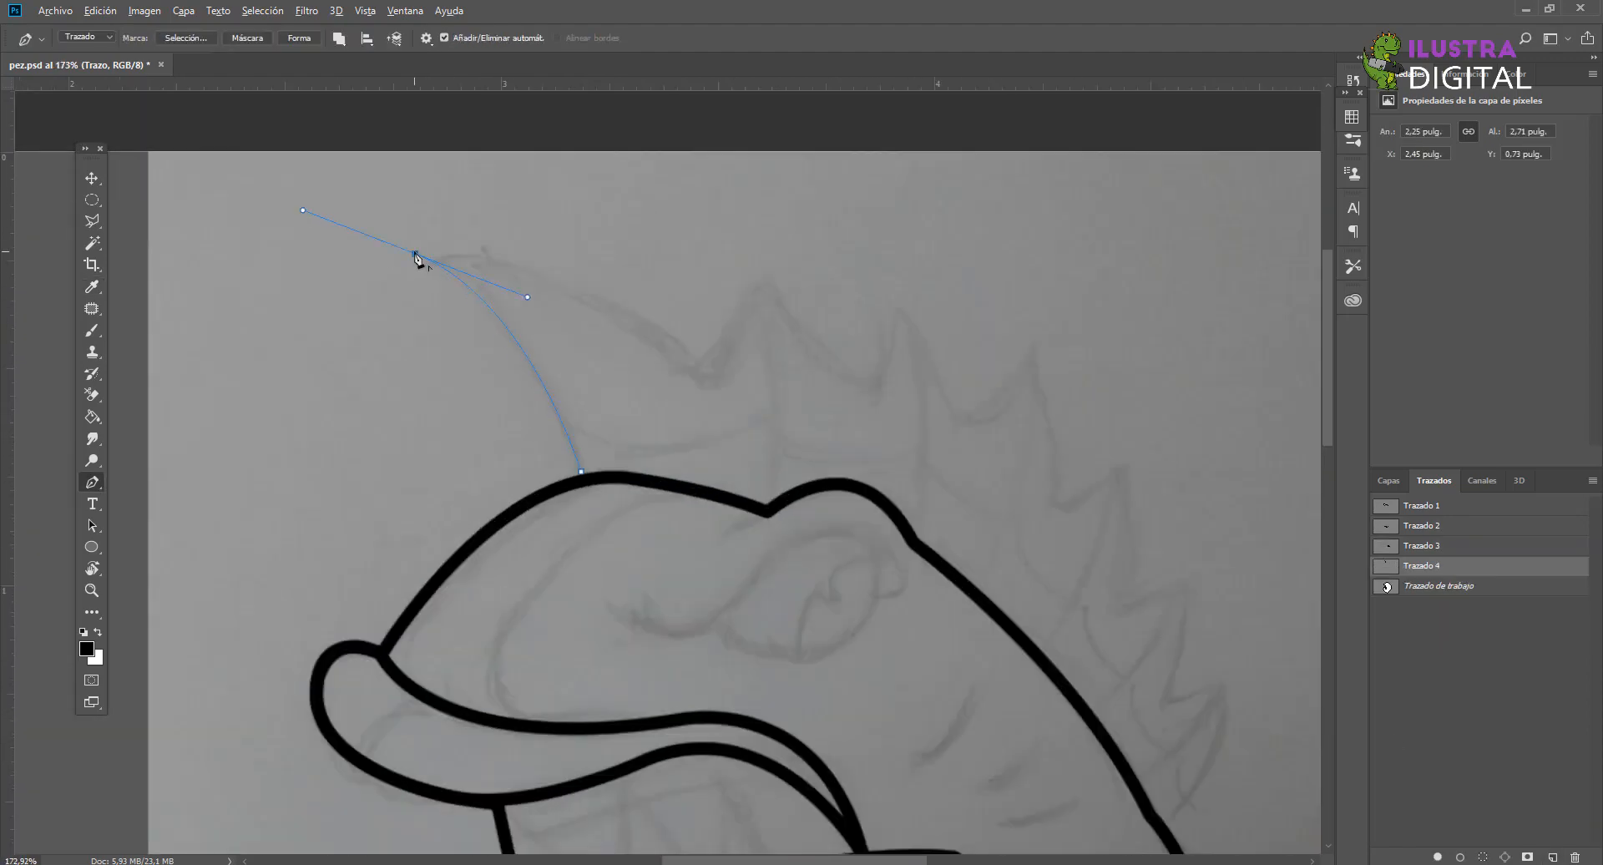
left_click(708, 378)
left_click(736, 331)
left_click(768, 253)
left_click(872, 385)
left_click(888, 298)
left_click(953, 407)
scroll(1020, 386, "up", 4)
left_click(916, 308)
left_click(952, 529)
left_click(900, 329)
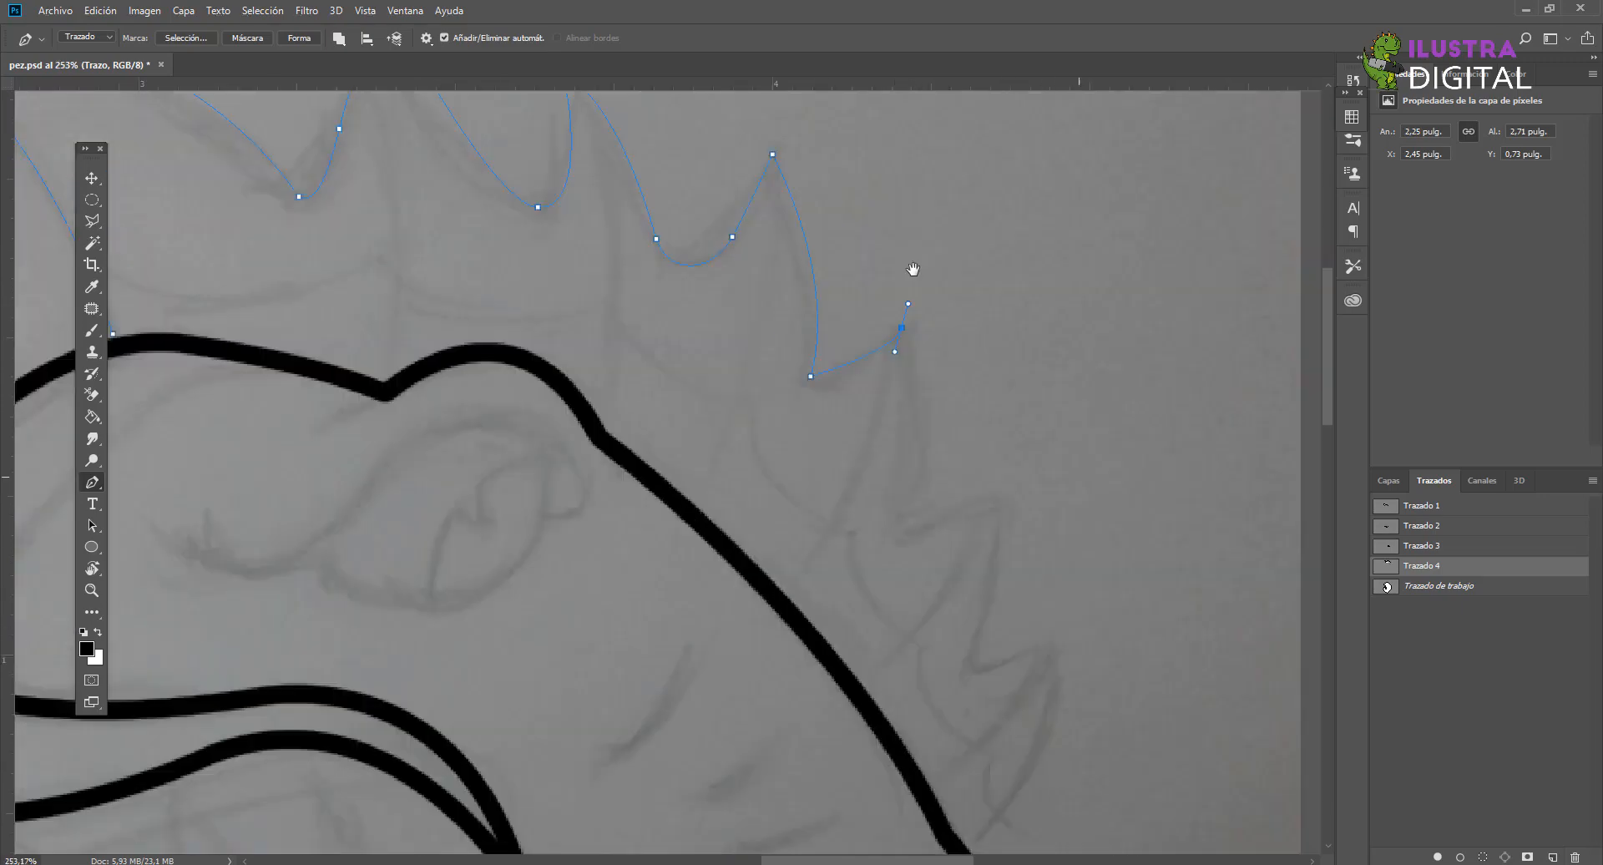
Step: Trace the remaining spikes down the back, close the crest path along the body outline and stroke it in black
mouse_move(872, 454)
left_mouse_down()
mouse_move(831, 561)
mouse_move(842, 543)
left_mouse_up()
left_click(974, 418)
left_click(895, 434, "alt")
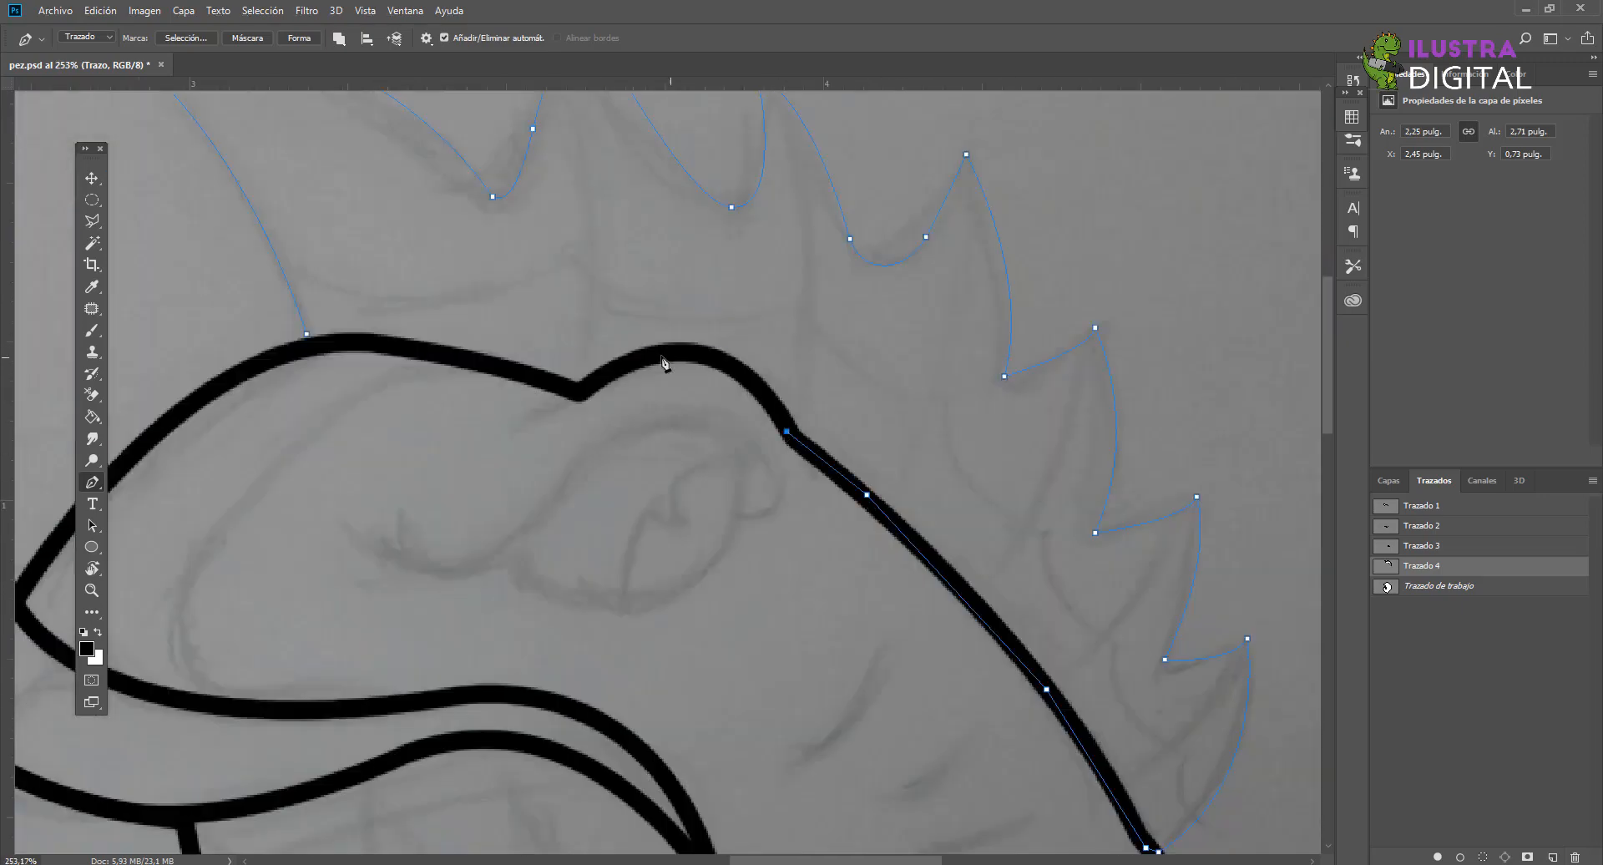
left_click(311, 358)
right_click(1420, 567)
left_click(1419, 653)
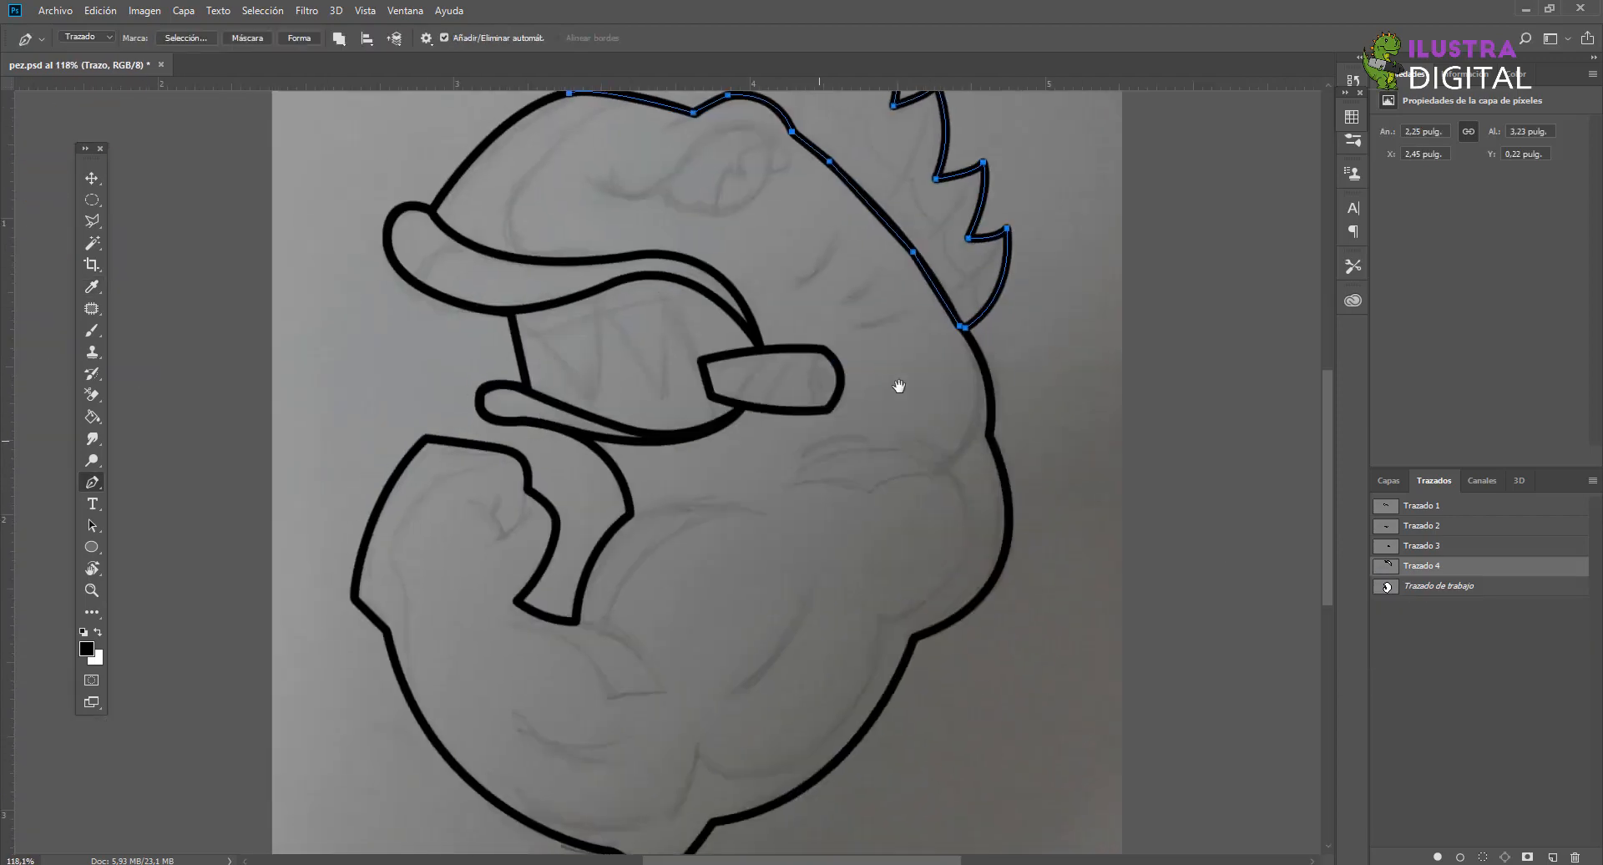
Step: Trace the curved upper eyelid with the Pen tool on path Trazado 5 and stroke it in black
scroll(901, 383, "up", 2)
scroll(994, 443, "up", 2)
left_click(480, 390)
left_click_drag(646, 359, 686, 292)
right_click(1420, 587)
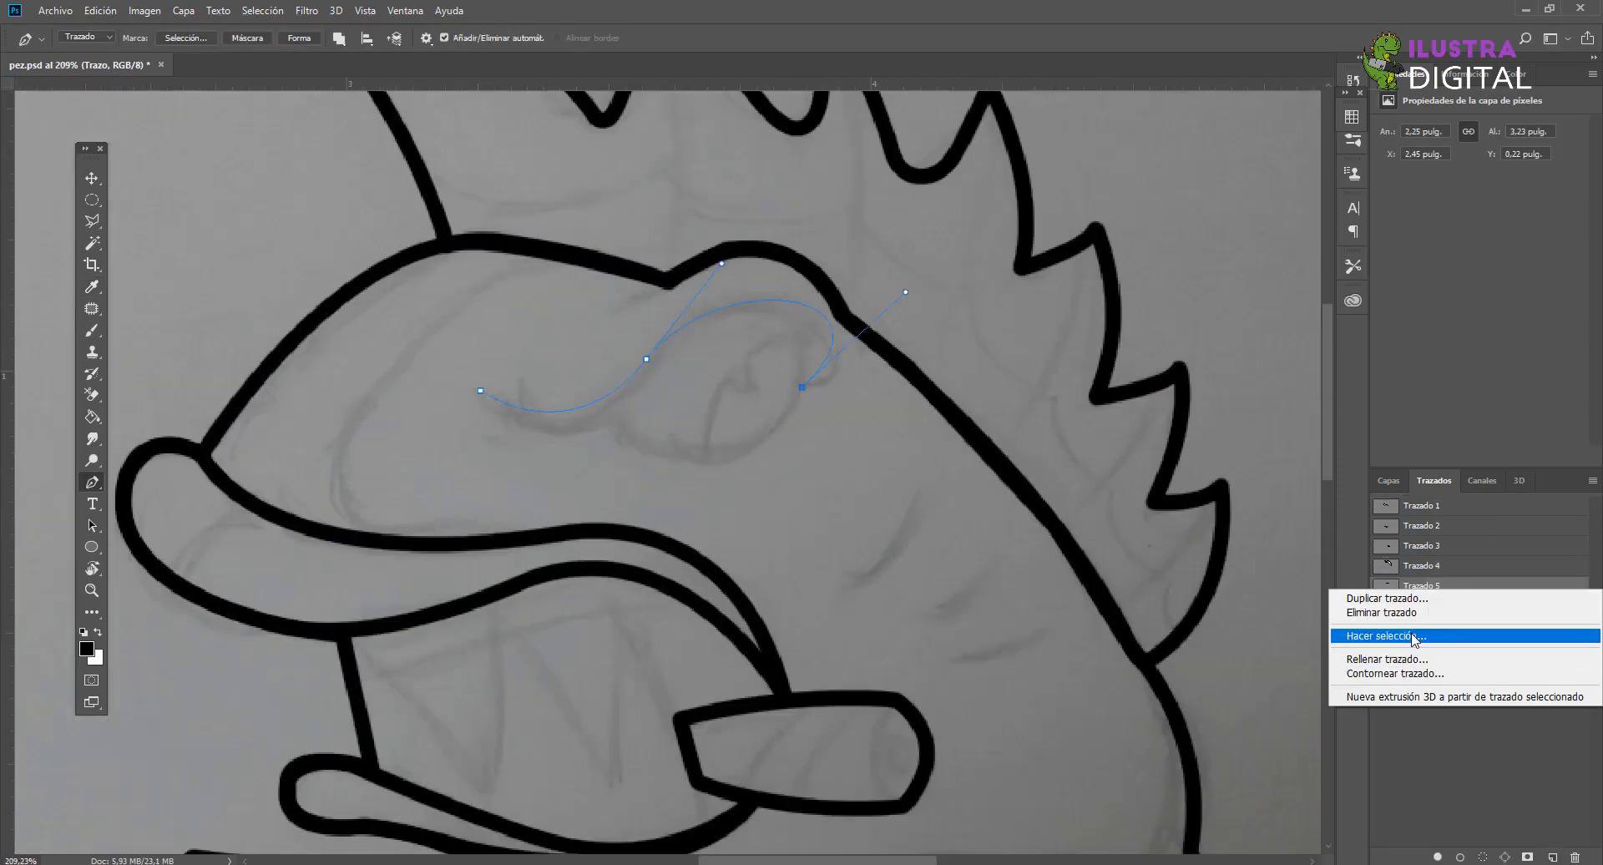
left_click(1417, 637)
Step: Trace the eyeball's outline beneath the eyelid on a new path and stroke it in black
left_click(1553, 858)
scroll(758, 422, "up", 1)
left_click(590, 400)
left_click_drag(801, 378, 869, 221)
left_click(800, 378, "alt")
left_click_drag(781, 291, 732, 282)
right_click(1417, 603)
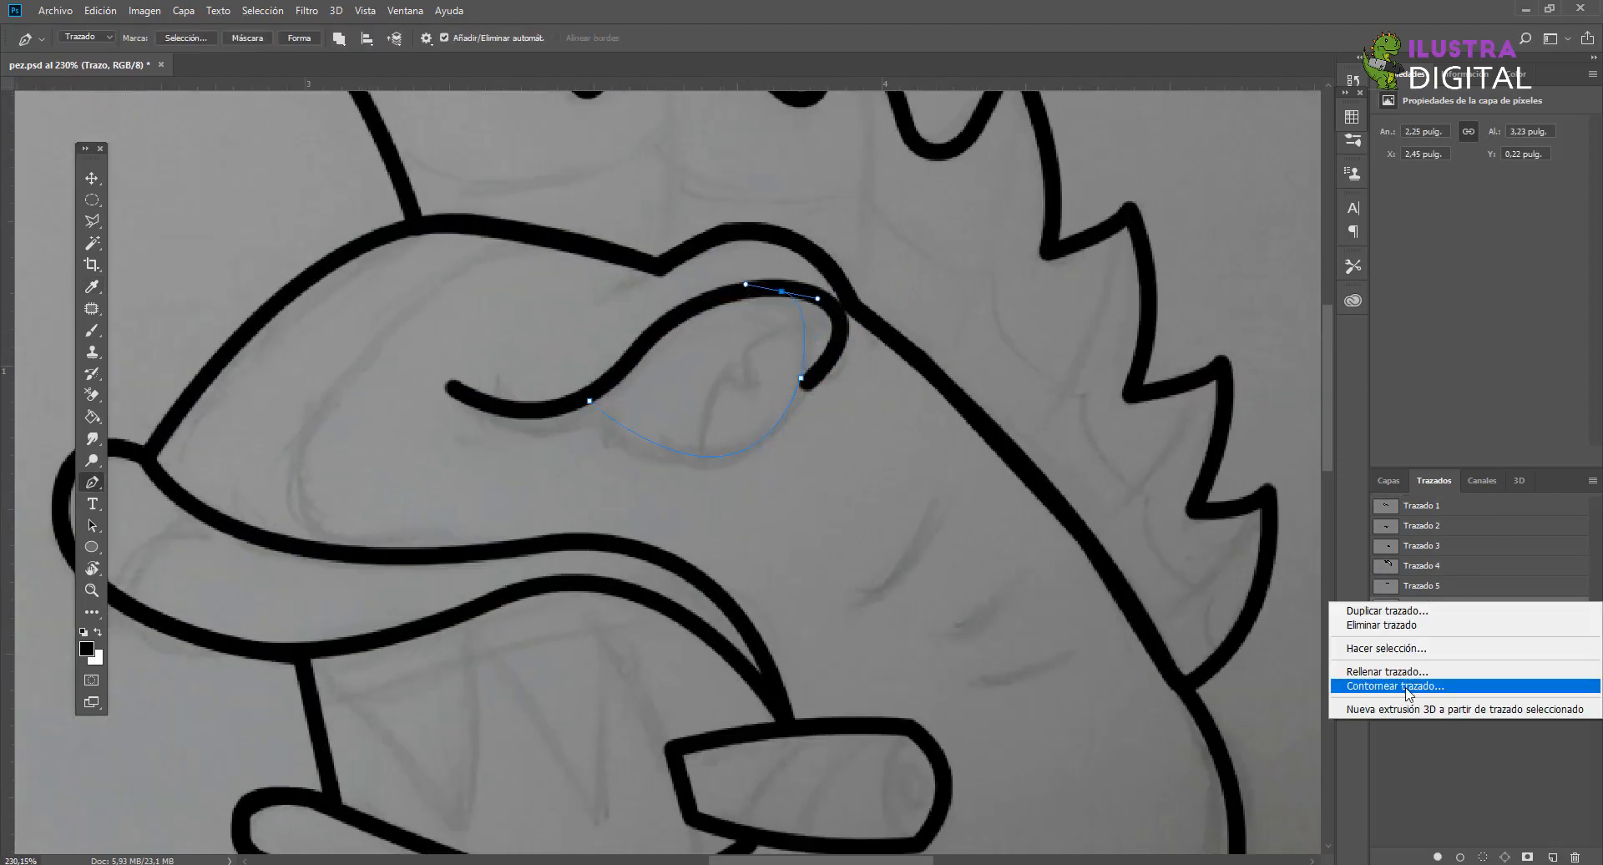
left_click(1408, 687)
Step: Add another path, and create a layer named Colores between the Trazo layer and the sketch image
left_click(1553, 857)
scroll(762, 477, "down", 8)
scroll(763, 478, "up", 5)
scroll(734, 450, "down", 5)
left_click_drag(416, 341, 693, 395)
left_click(1388, 480)
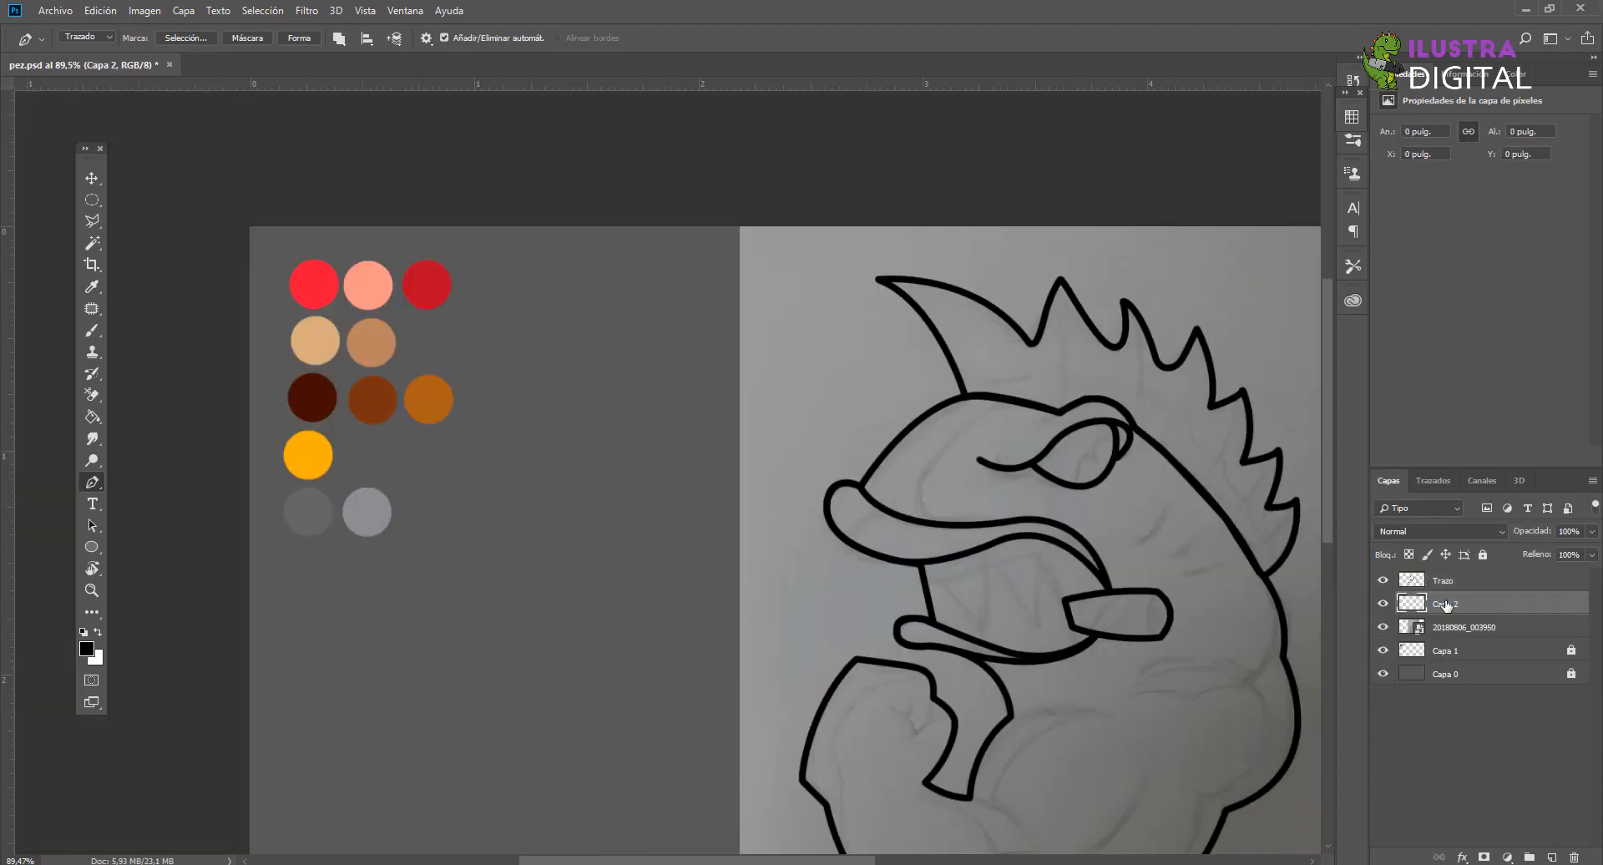
left_click(1461, 603)
Step: Fill the upper lip path Trazado 1 and the crest path Trazado 4 with the darker tan on the Colores layer
left_click(1433, 480)
left_click(1422, 505)
right_click(1421, 505)
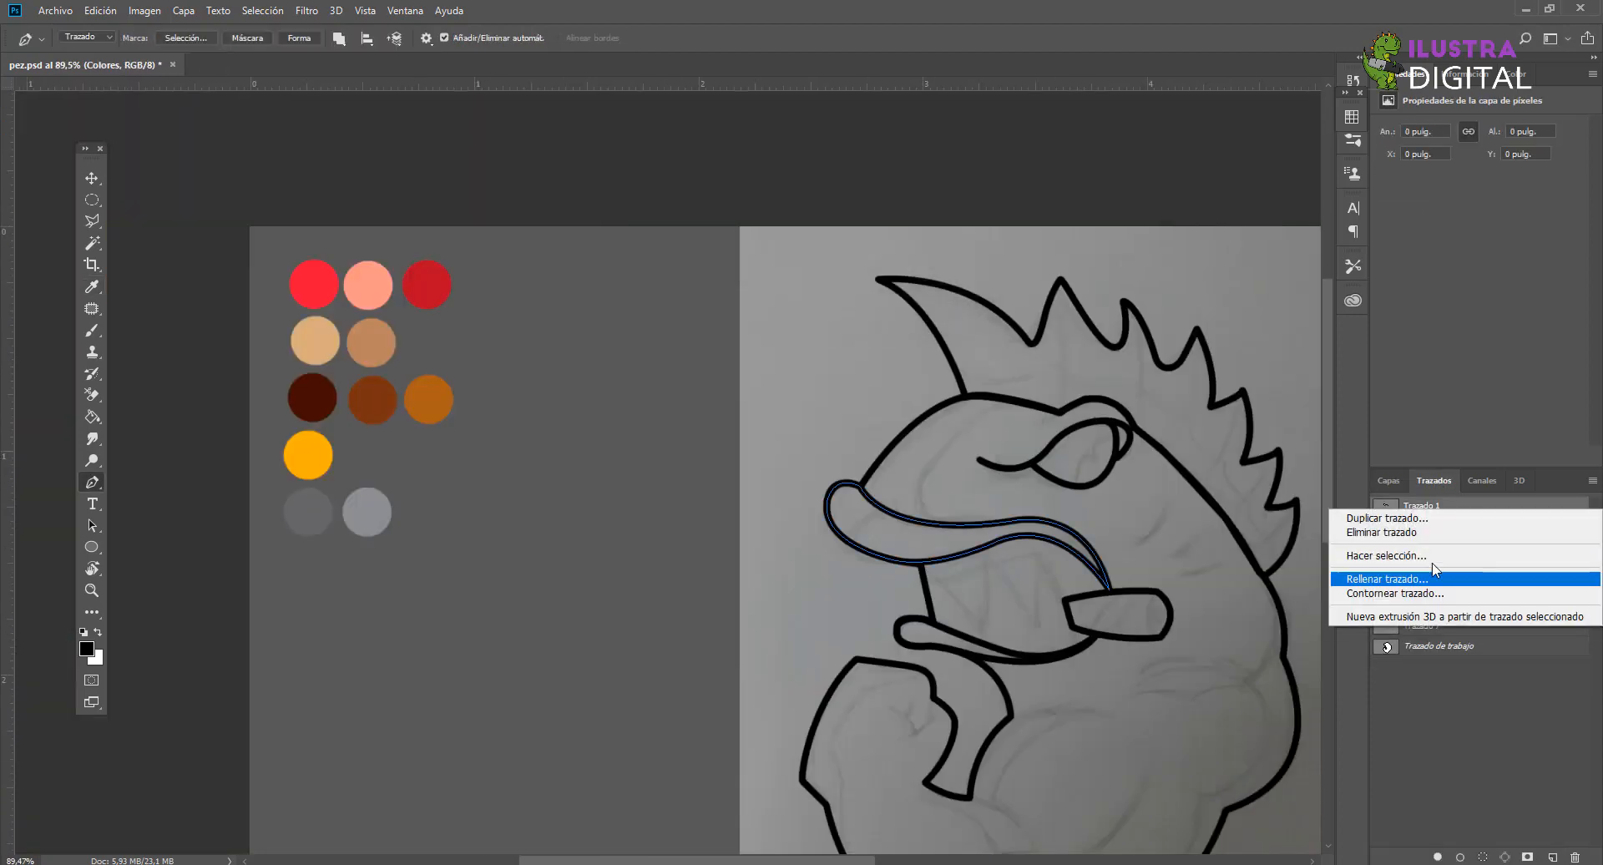
left_click(1430, 583)
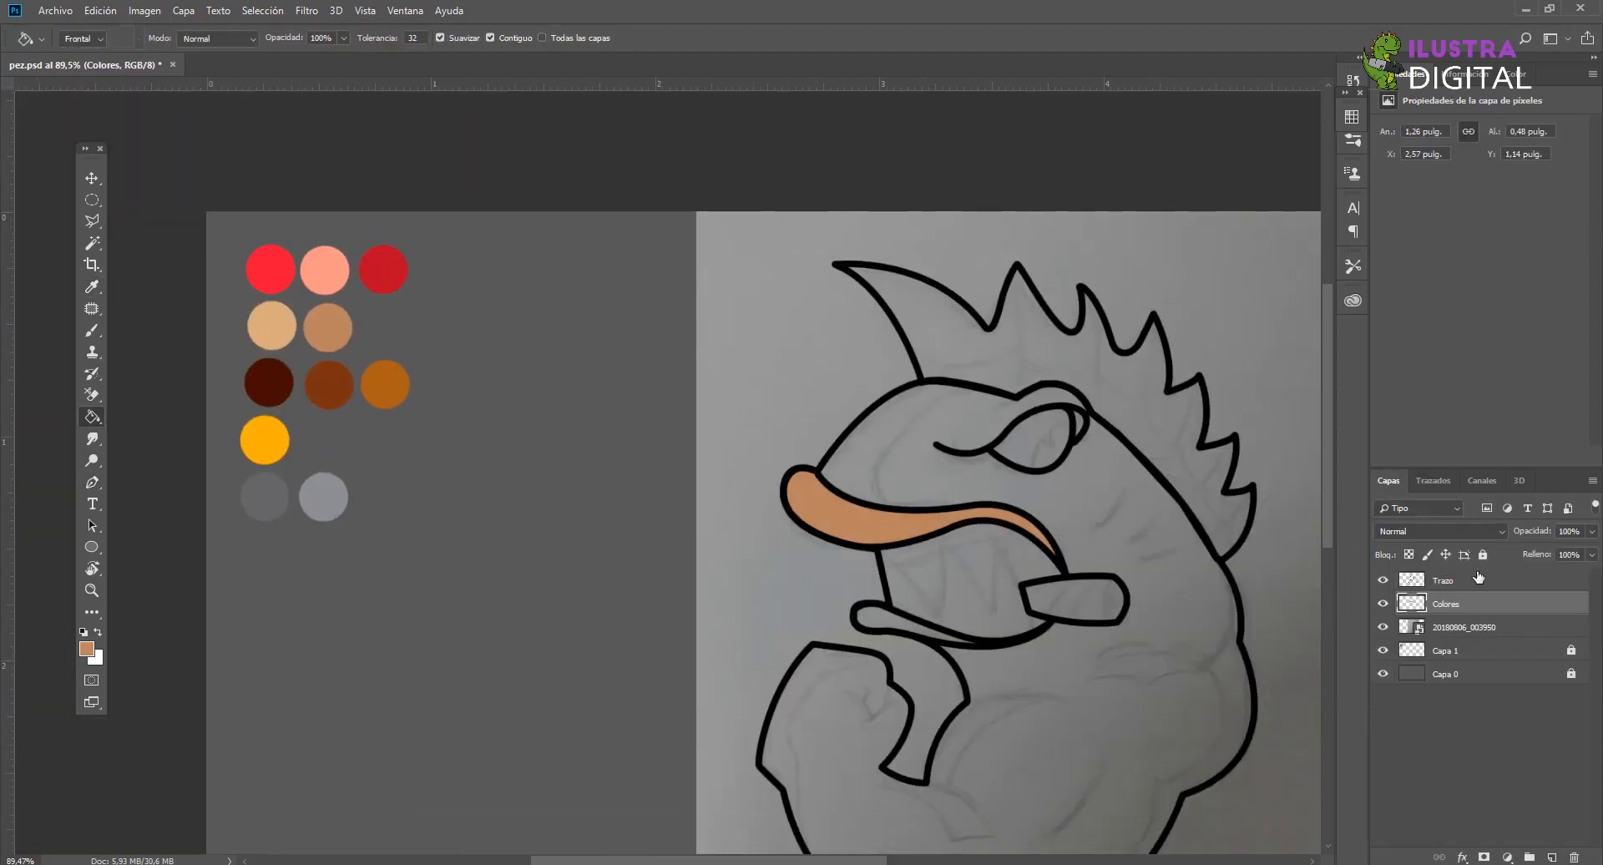
left_click(1433, 480)
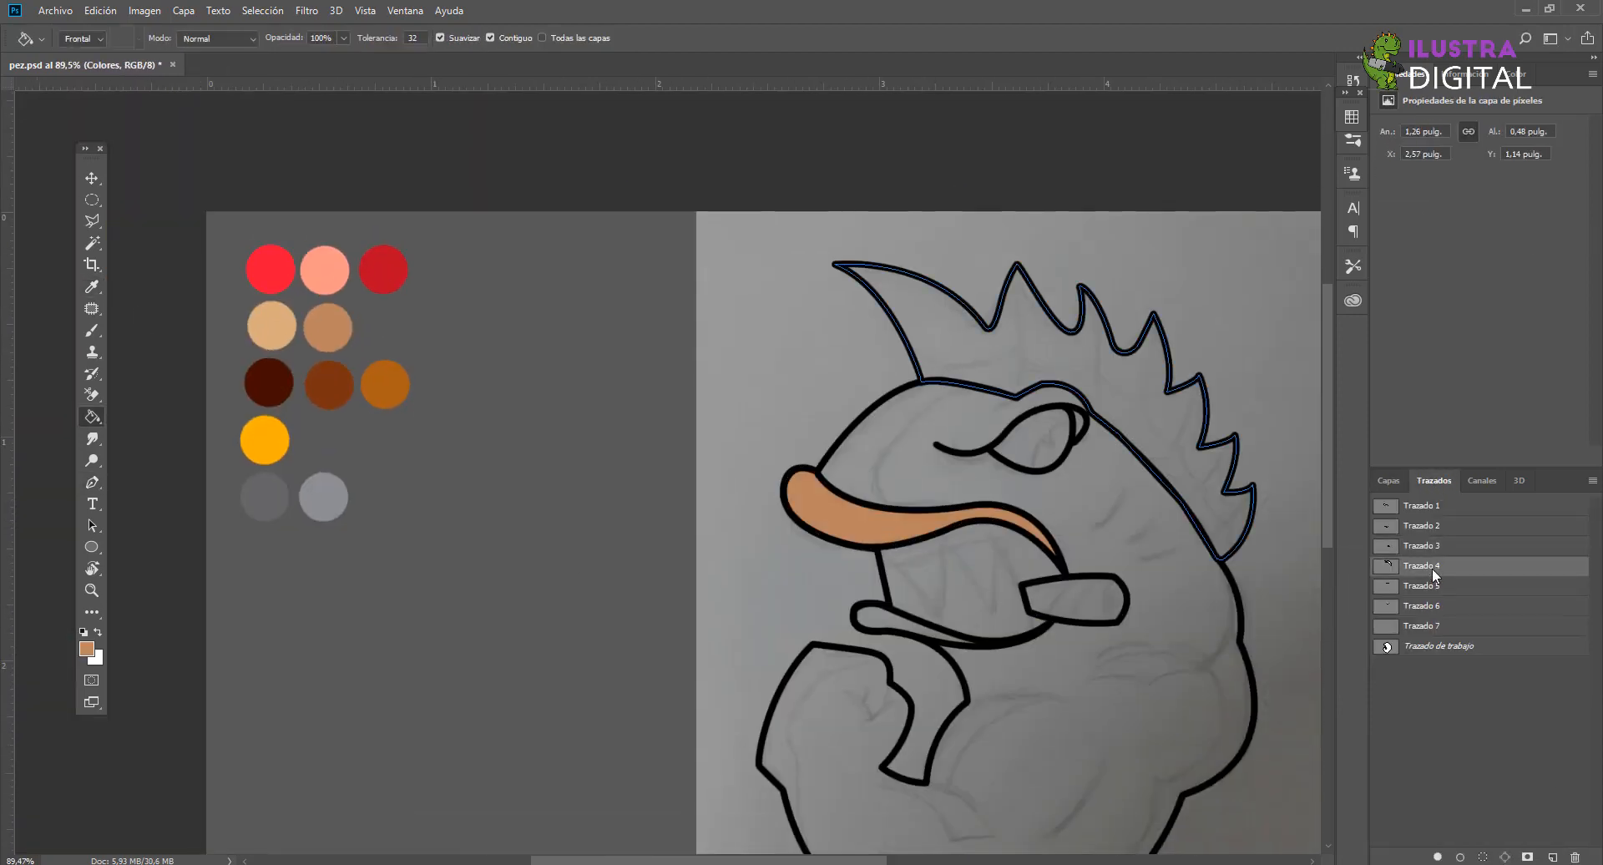
left_click(1422, 565)
left_click(1437, 858)
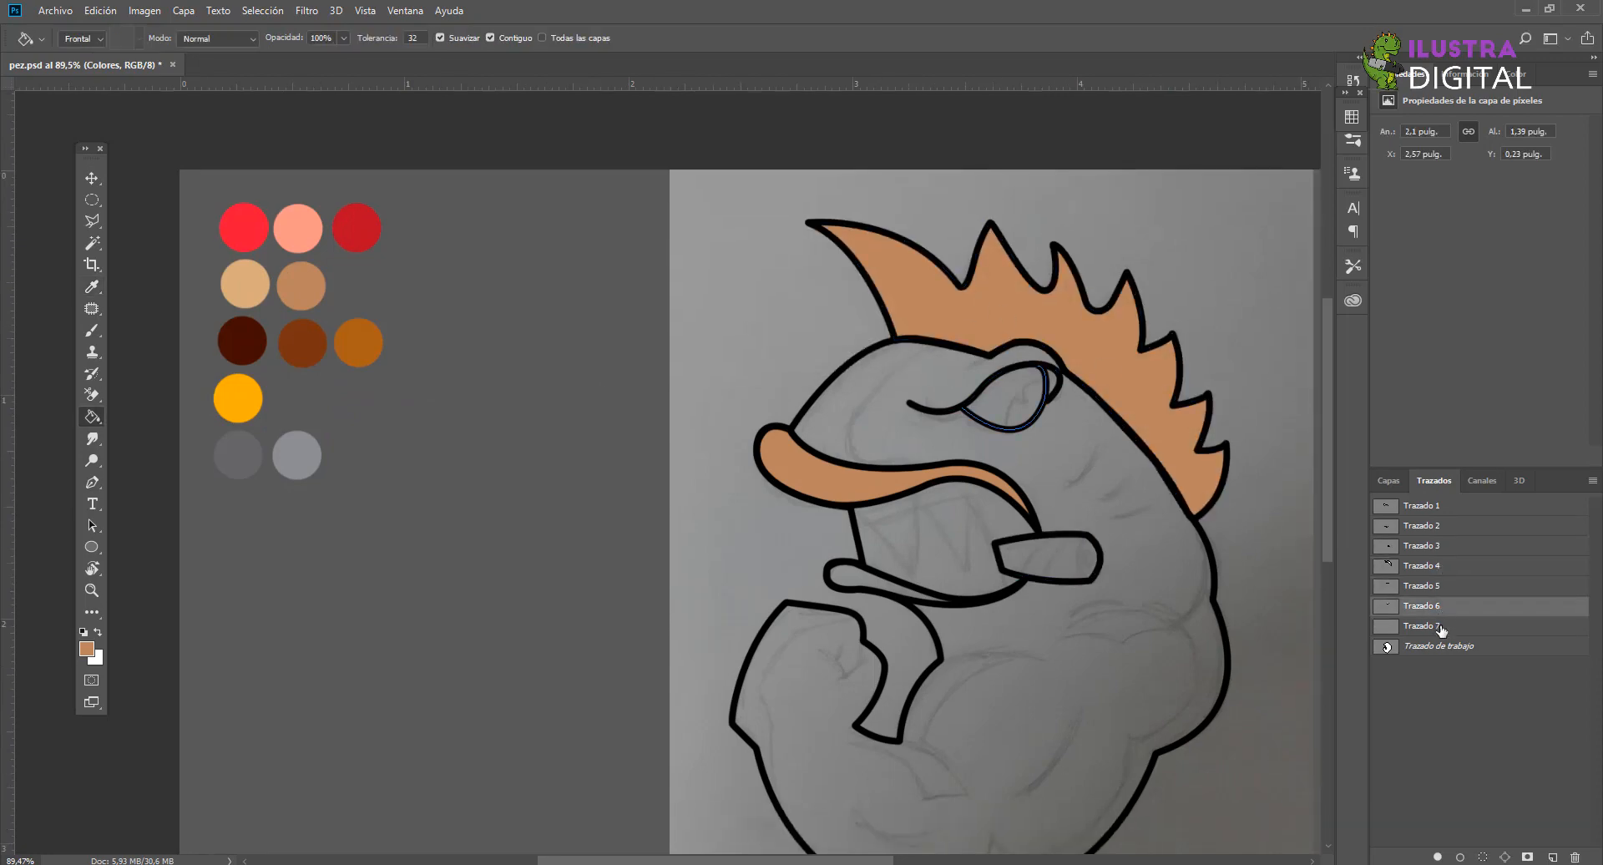
Step: Fill the fish's body with the bright red swatch, and recolour the lips and crest in light tan
left_click(243, 227, "alt")
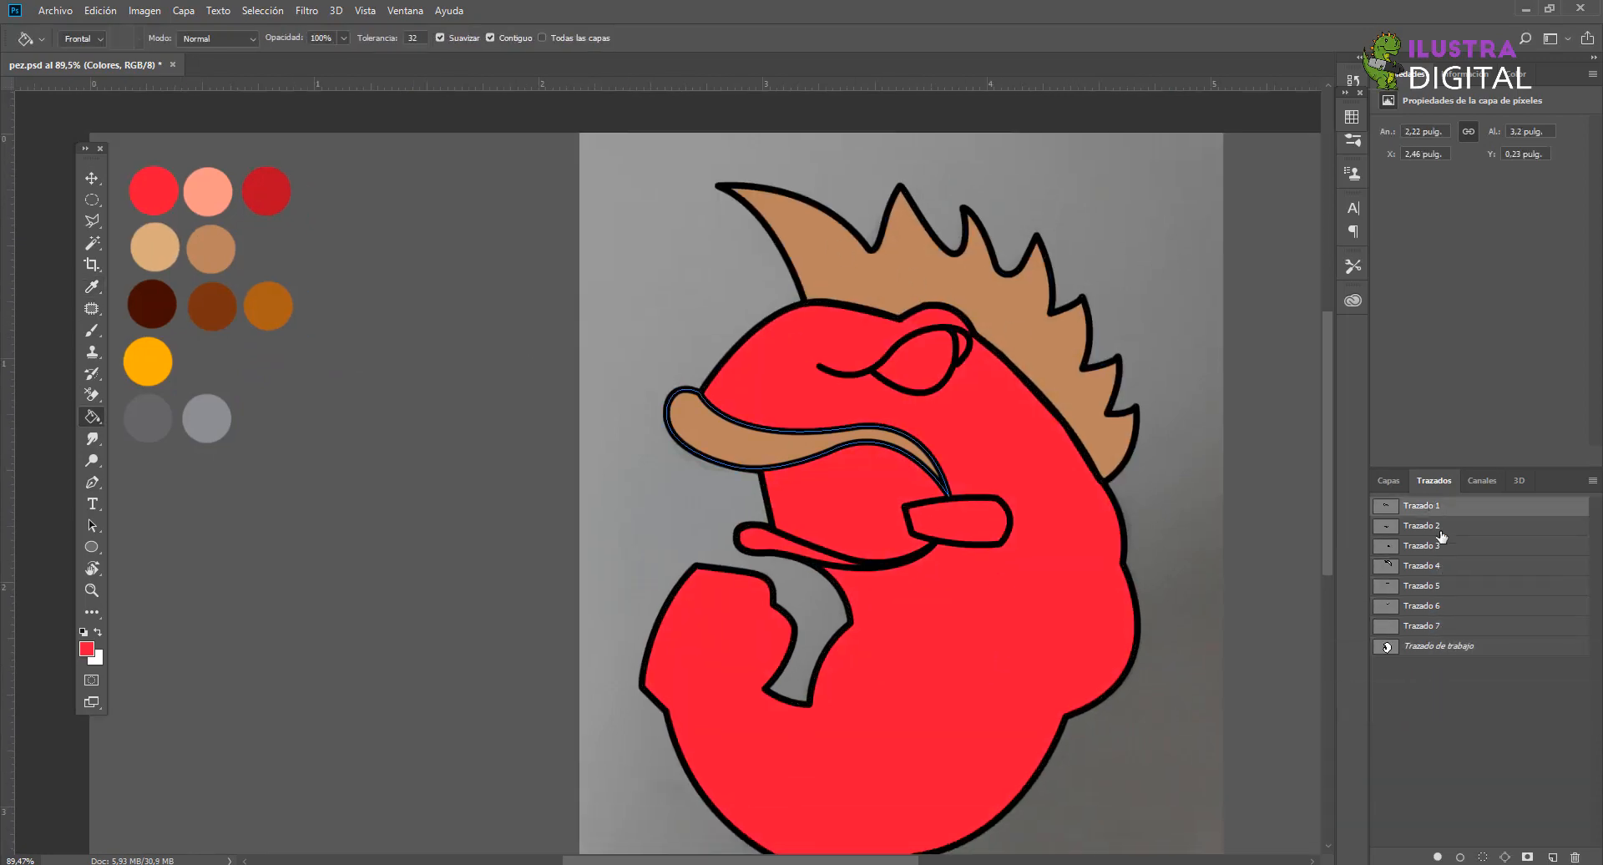
right_click(1442, 536)
left_click(1453, 568)
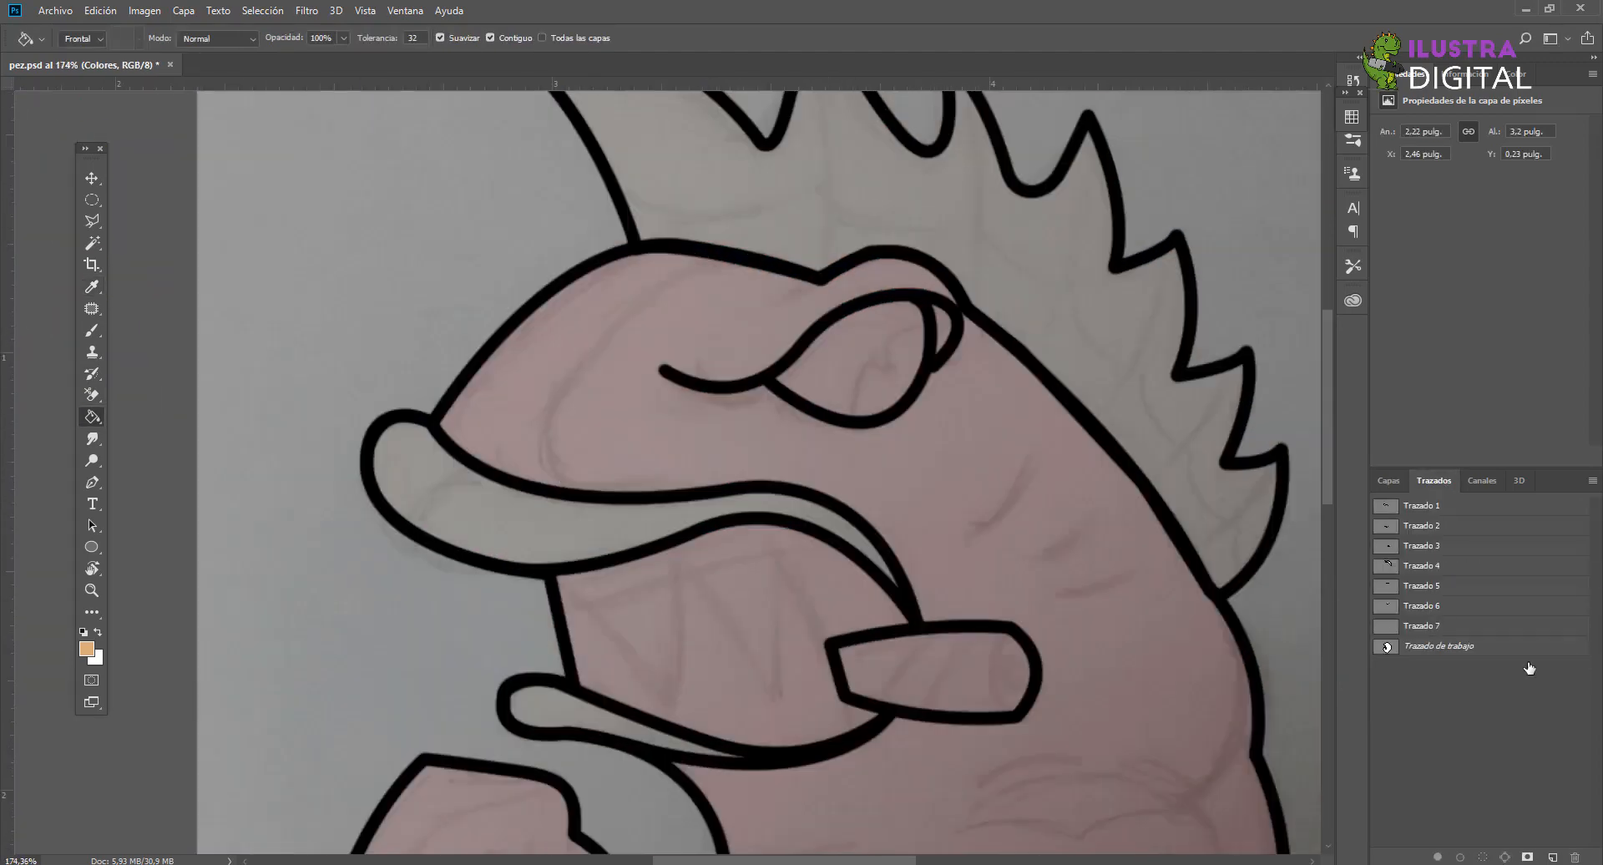
Step: Add a new path and trace the inner edge of the forehead highlight with the Pen tool
left_click(1553, 858)
left_click(1449, 526, "shift")
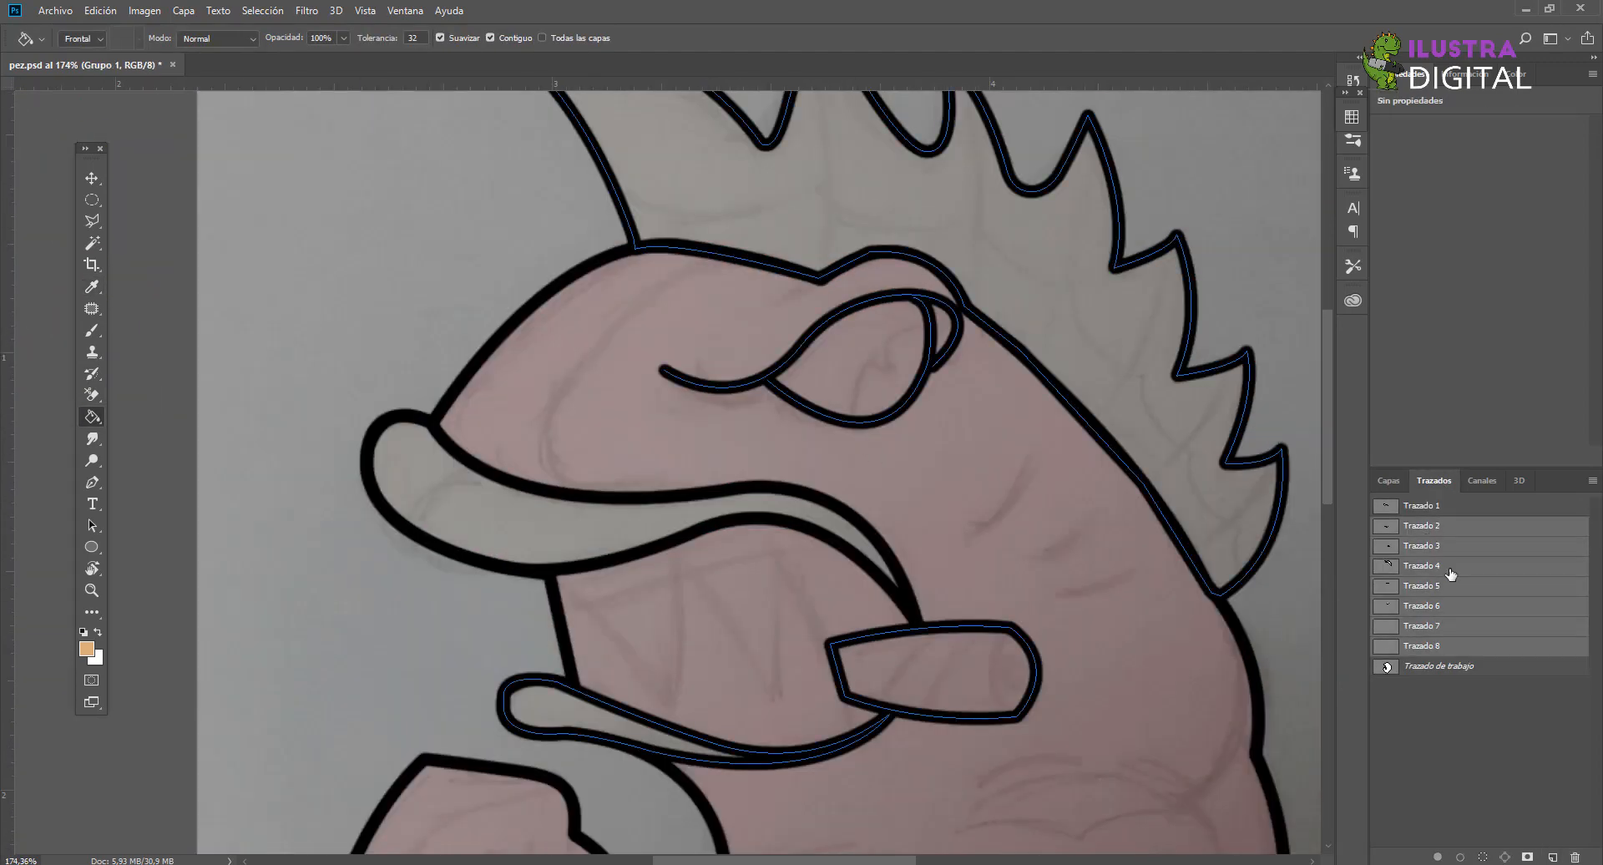
left_click(92, 178)
left_click(92, 483)
left_click(1449, 506)
left_click(1553, 858)
left_click(746, 260)
left_click_drag(554, 425, 544, 557)
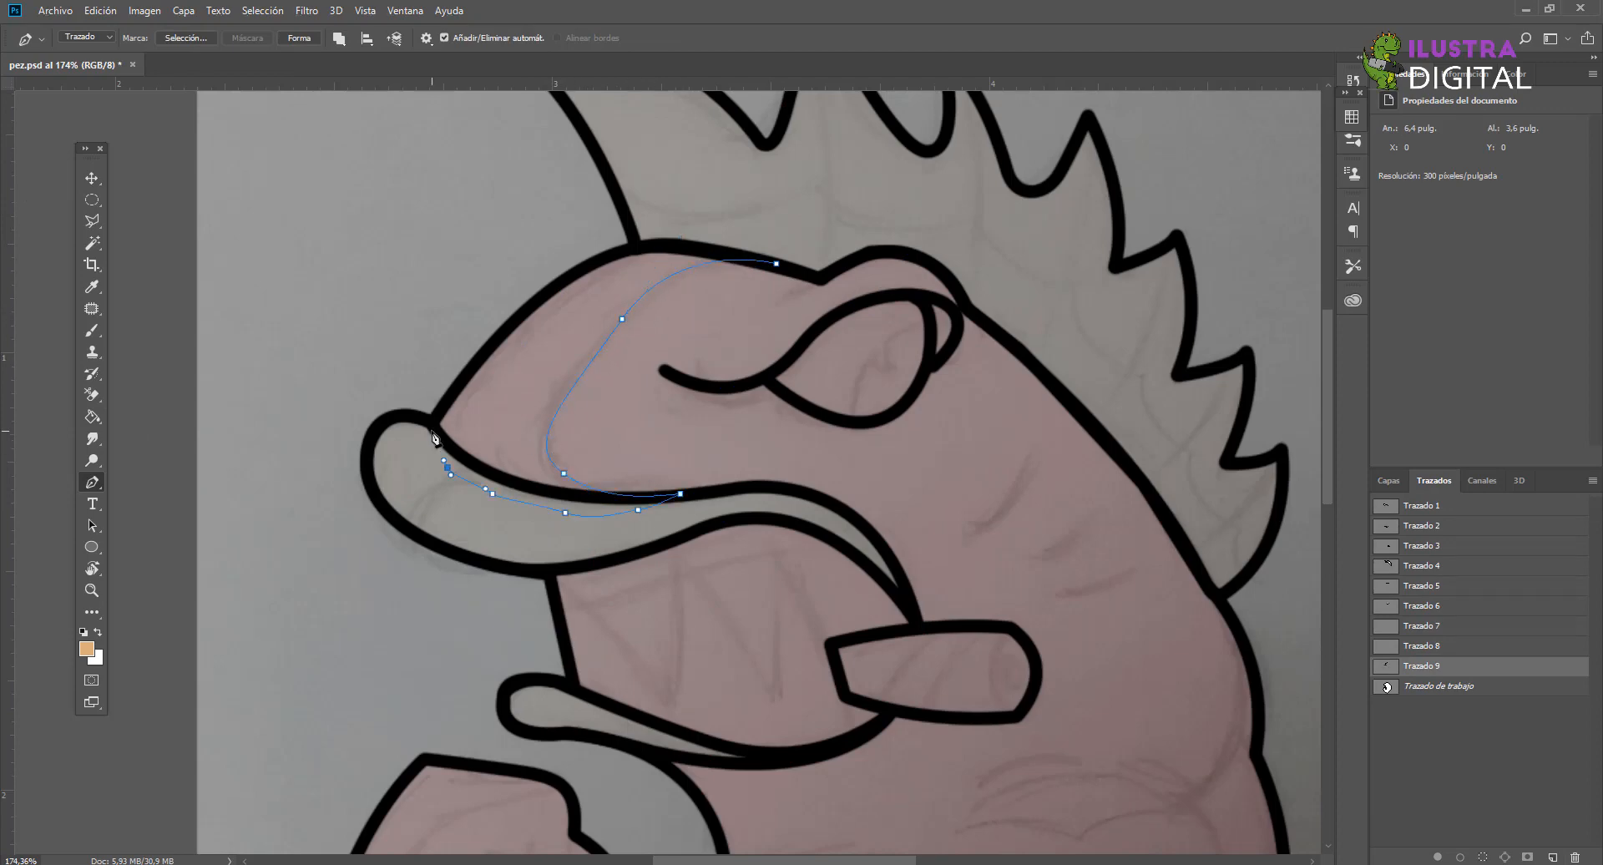
Step: Close the forehead highlight path along the head's outline and fill it with light pink
scroll(673, 501, "up", 5)
left_click(243, 543)
left_click(323, 436)
left_click_drag(431, 328, 551, 270)
scroll(551, 271, "down", 4)
left_click(762, 293)
right_click(662, 351)
Step: Place the Hellfish reference image beside the sketch, below the colour swatches, and lock its layer
scroll(662, 350, "down", 7)
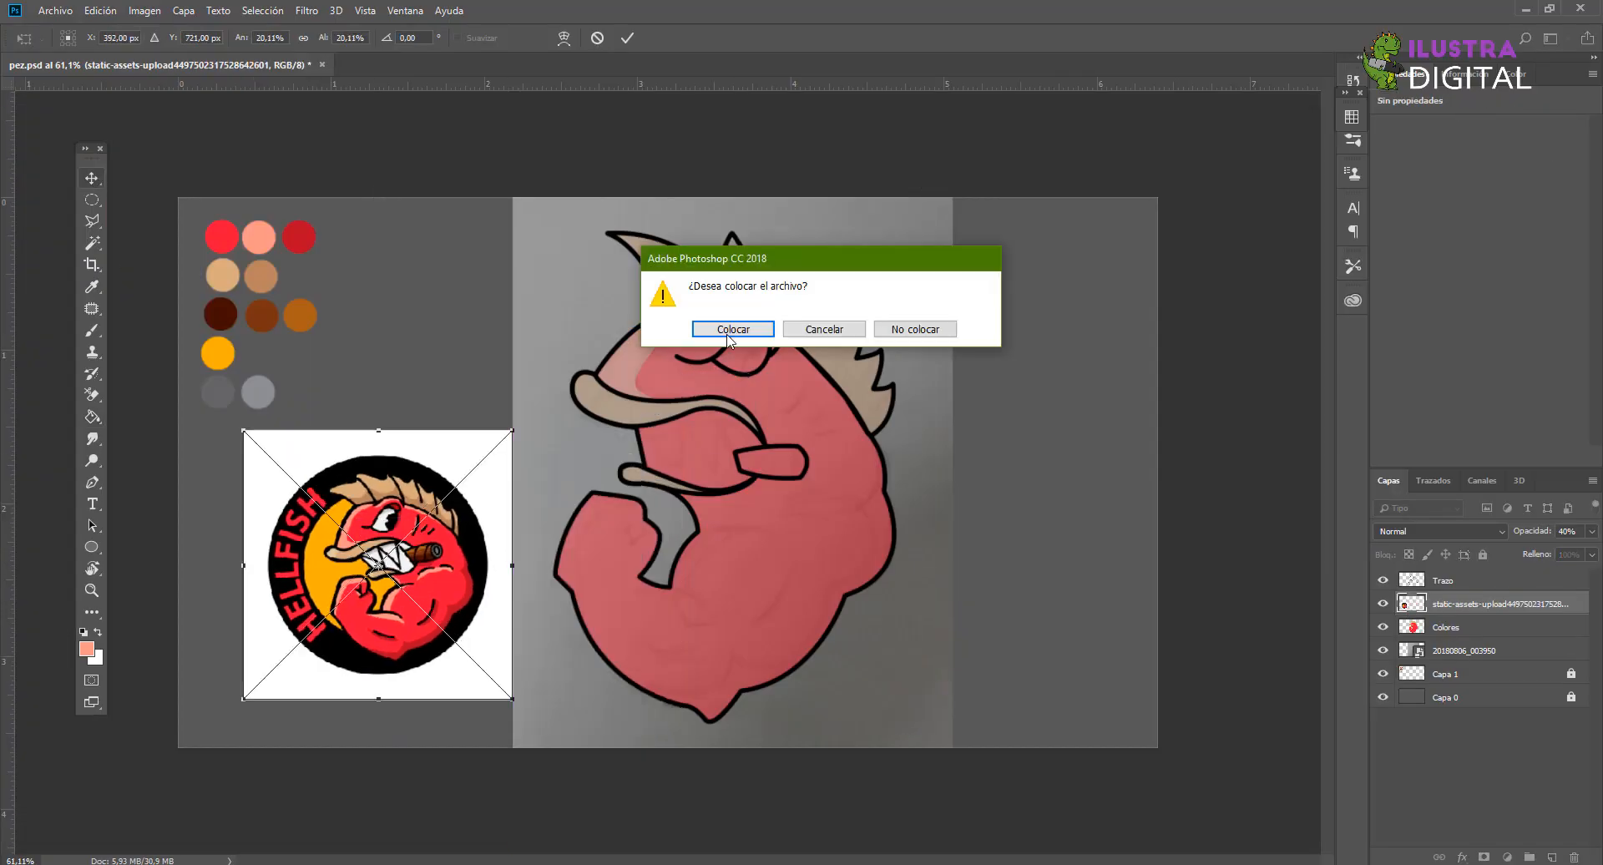
left_click(733, 329)
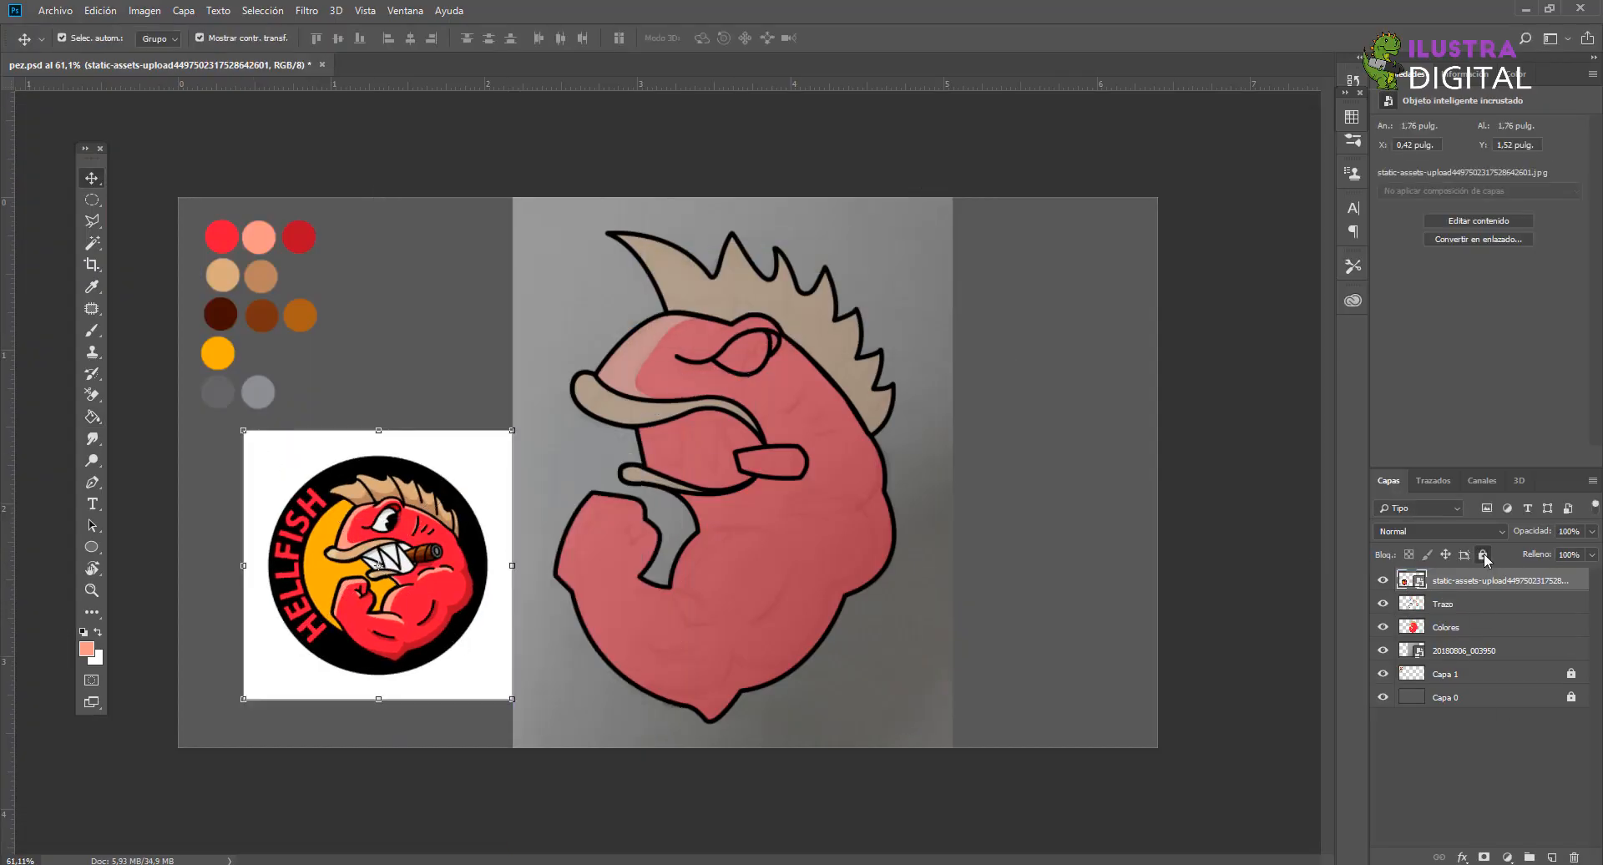
Step: Trace a highlight along the outer edge of the fist and forearm on the Colores layer and fill it with light pink
left_click_drag(803, 483, 768, 534)
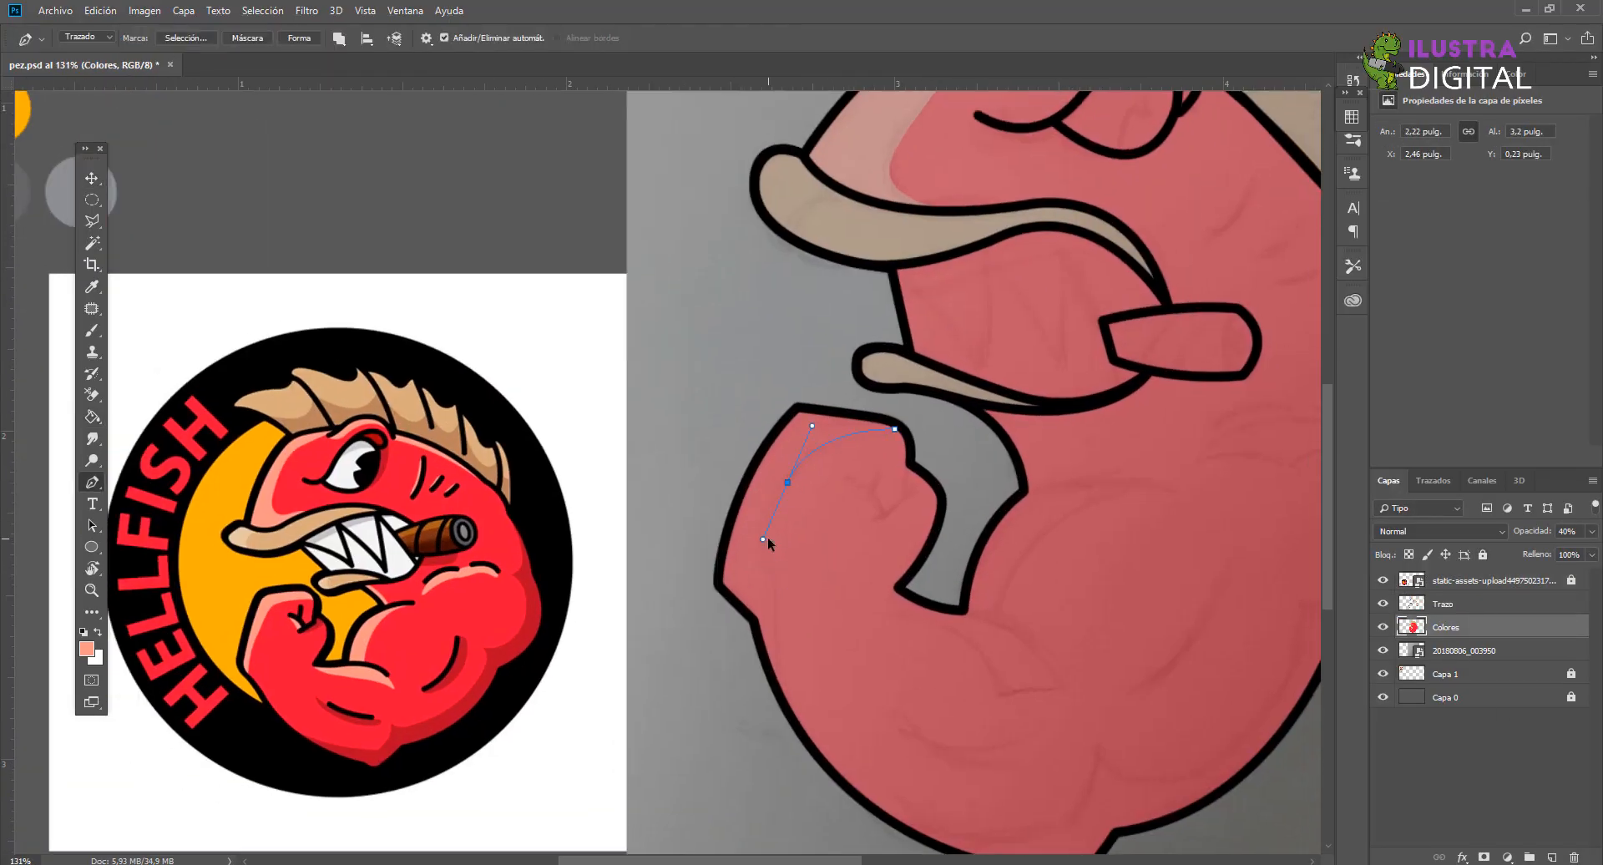
scroll(766, 636, "up", 5)
left_click(750, 625)
left_click(708, 575)
left_click(692, 546)
left_click_drag(701, 480, 703, 473)
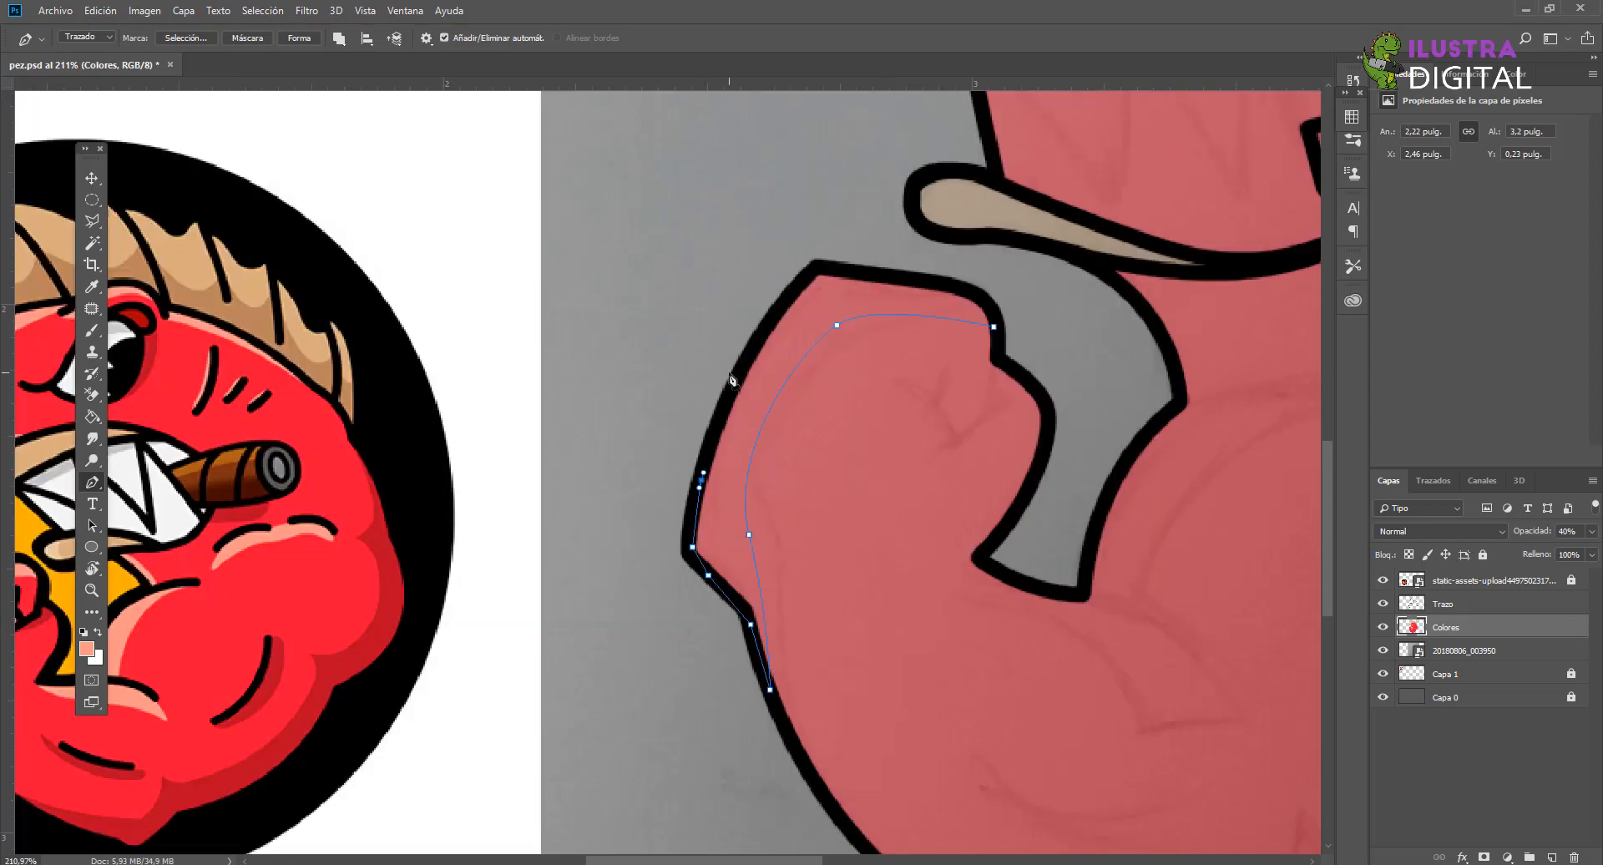
scroll(995, 364, "down", 4)
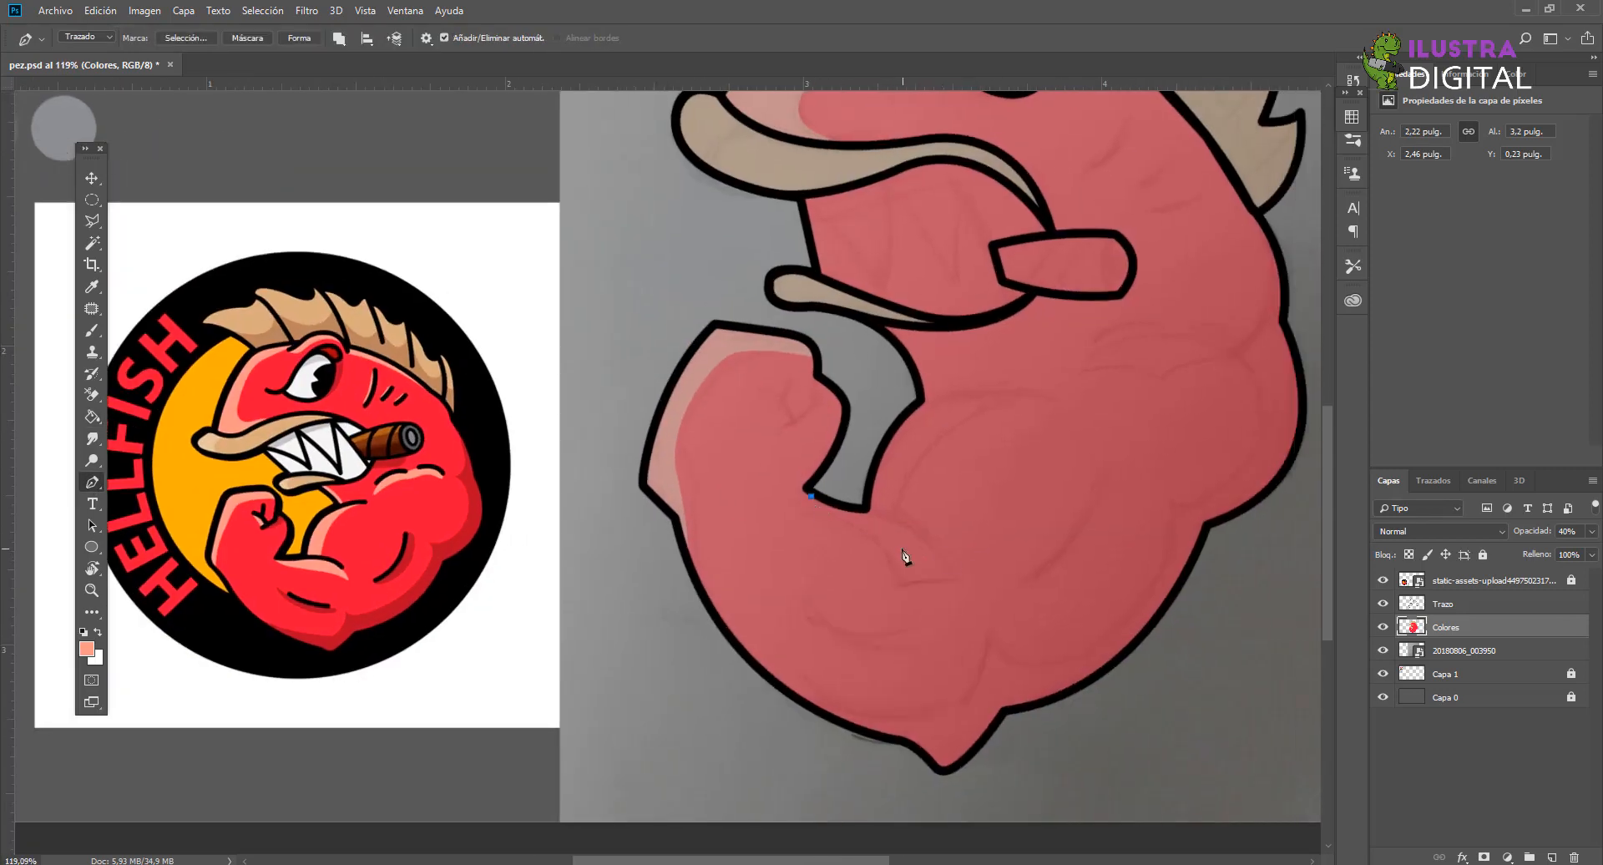
Step: Trace the highlight at the inner bend of the arm, convert it to a selection and fill it with light pink
left_click(969, 594)
left_click_drag(865, 509, 814, 493)
right_click(893, 527)
left_click(949, 598)
left_click(92, 416)
left_click(906, 551)
Step: Trace the inner edge of the shadow from the underside of the arm up along the fish's back
scroll(889, 582, "down", 2)
left_click(798, 725)
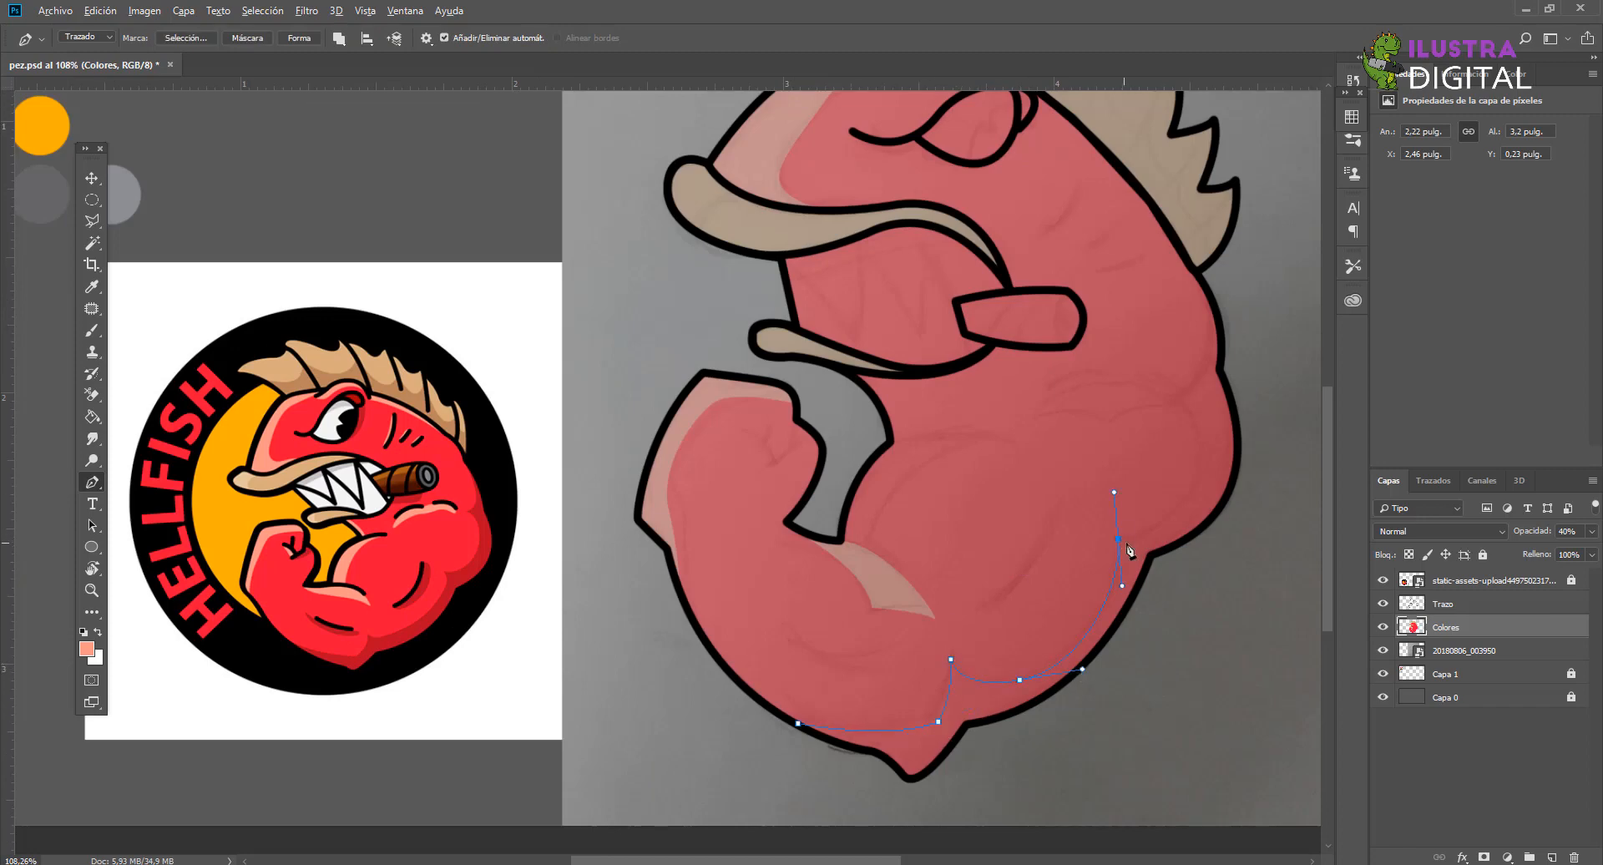
left_click(1118, 539, "alt")
left_click_drag(1125, 545, 1077, 617)
left_click_drag(1137, 468, 1095, 497)
left_click(1137, 469, "alt")
left_click_drag(1130, 415, 1093, 371)
left_click(1130, 415, "alt")
Step: Close the shadow path along the outline of the back and belly, and fill it with dark red
scroll(1160, 519, "up", 4)
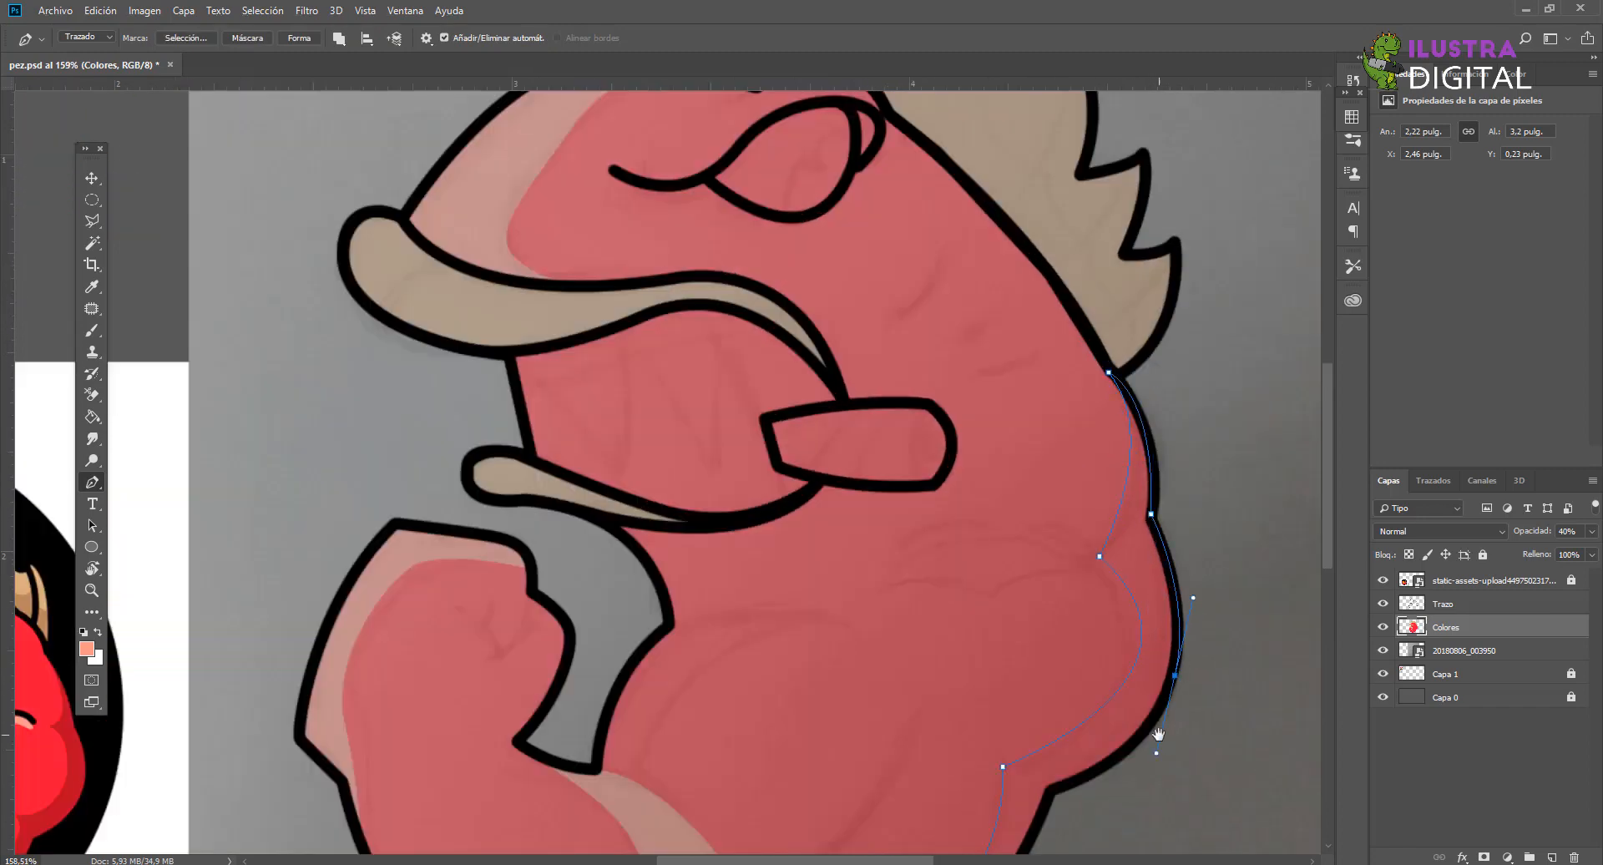
left_click_drag(1159, 735, 1246, 469)
left_click_drag(1140, 523, 1128, 528)
left_click_drag(977, 738, 834, 846)
left_click(977, 738, "alt")
left_click_drag(971, 746, 1129, 543)
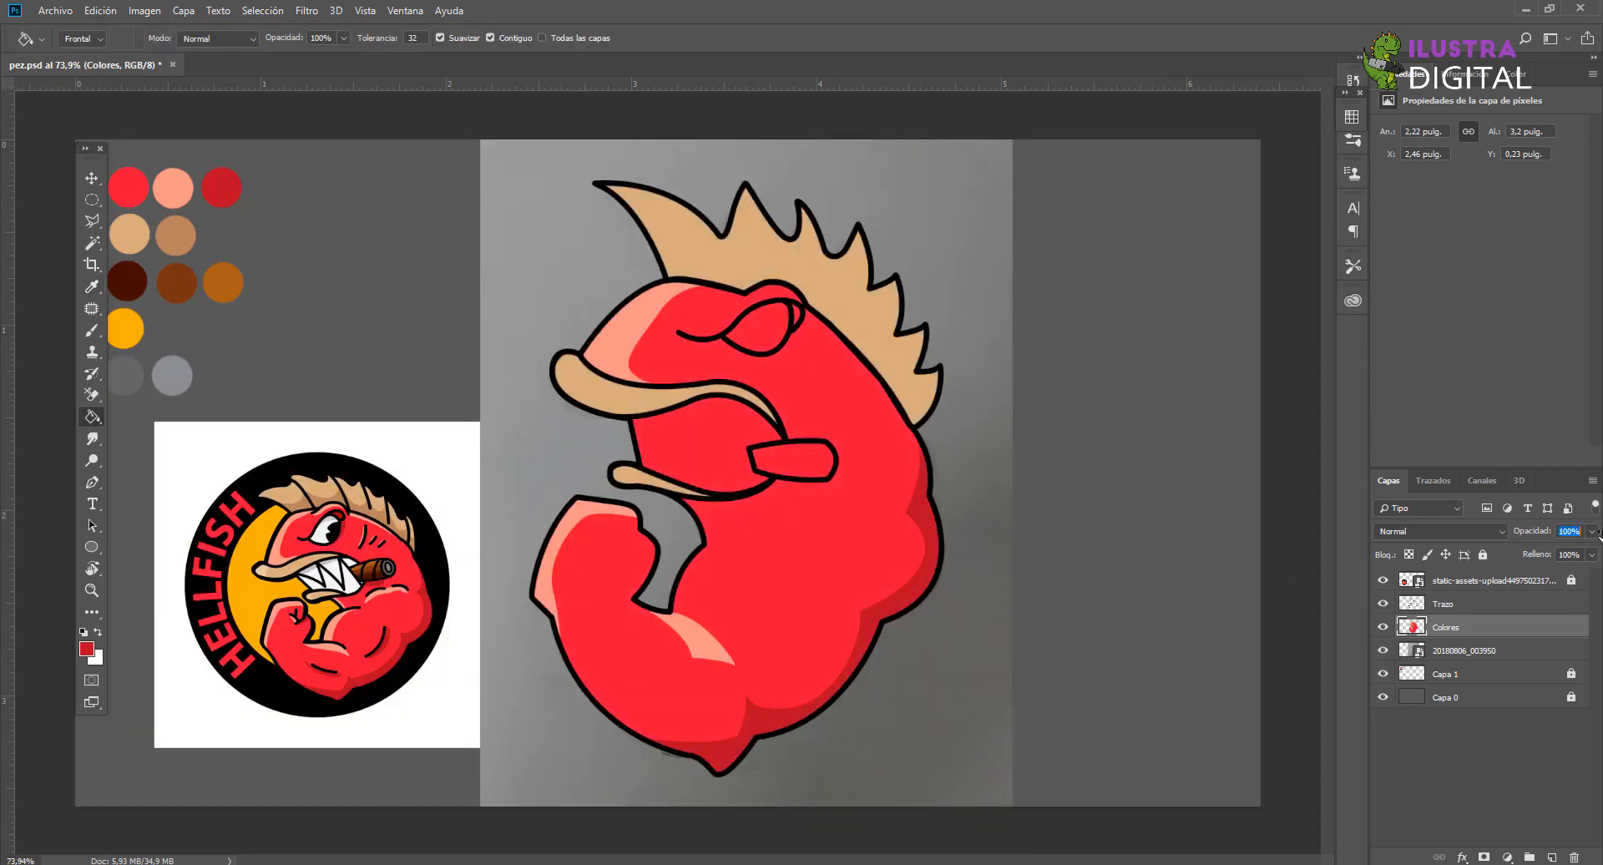
Step: Set the Colores layer's opacity to 26%, trace the shoulder highlight and convert it to a selection
left_click_drag(1553, 532, 1521, 533)
type("26")
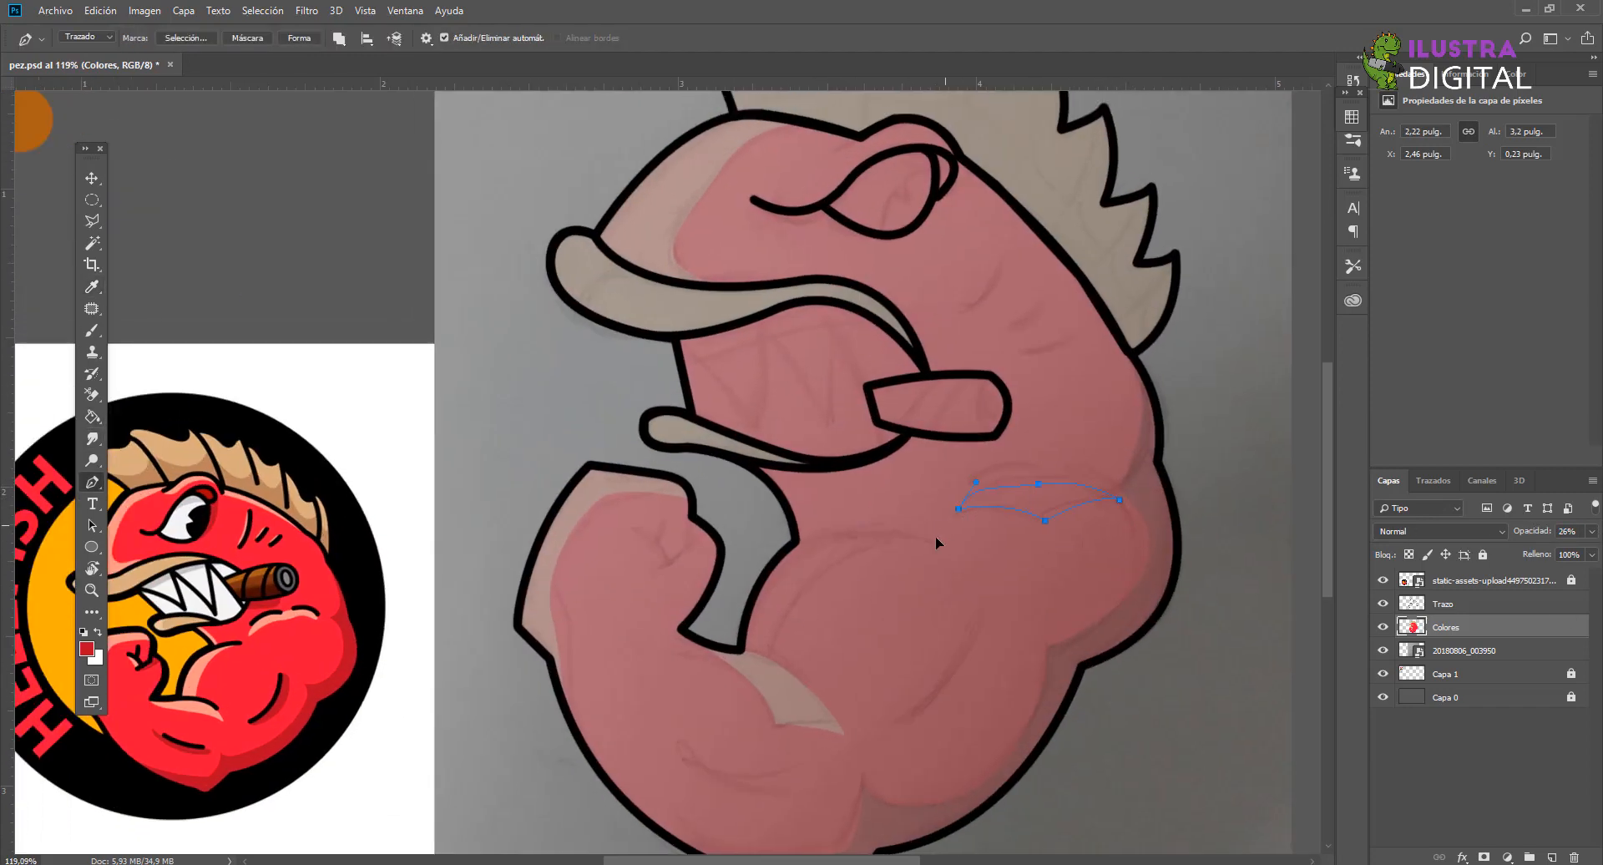
left_click(185, 38)
key("Return")
left_click(92, 417)
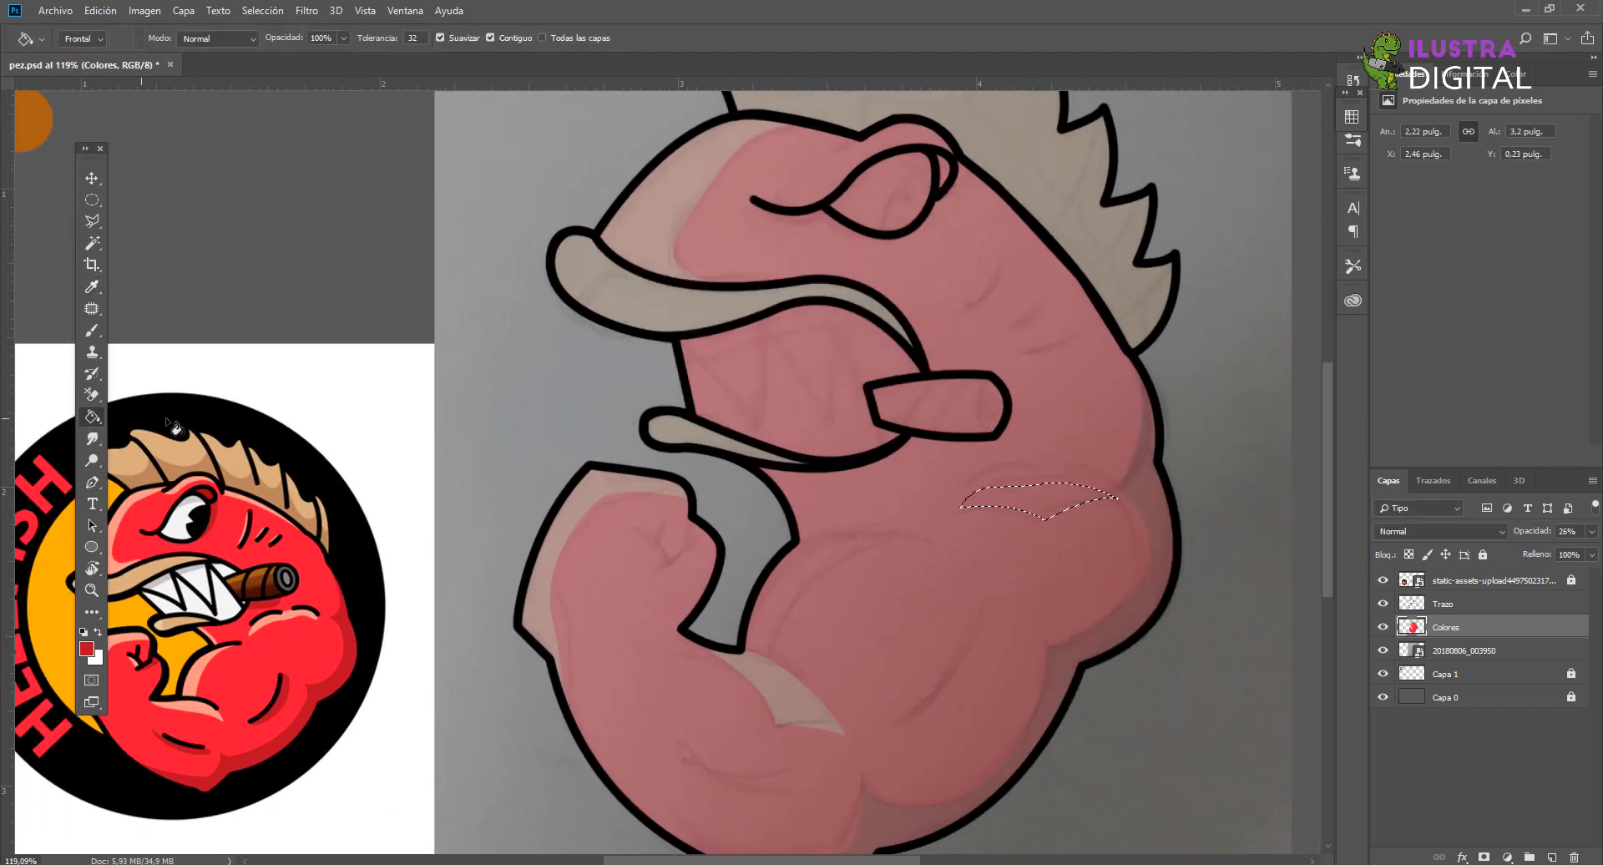
Step: Sample the light pink swatch, fill the selected shoulder highlight with it and deselect
left_click_drag(167, 251, 462, 461)
left_click(233, 179, "alt")
left_click_drag(751, 501, 351, 292)
left_click(955, 502)
scroll(527, 523, "down", 5)
left_click(173, 188, "alt")
scroll(782, 487, "up", 7)
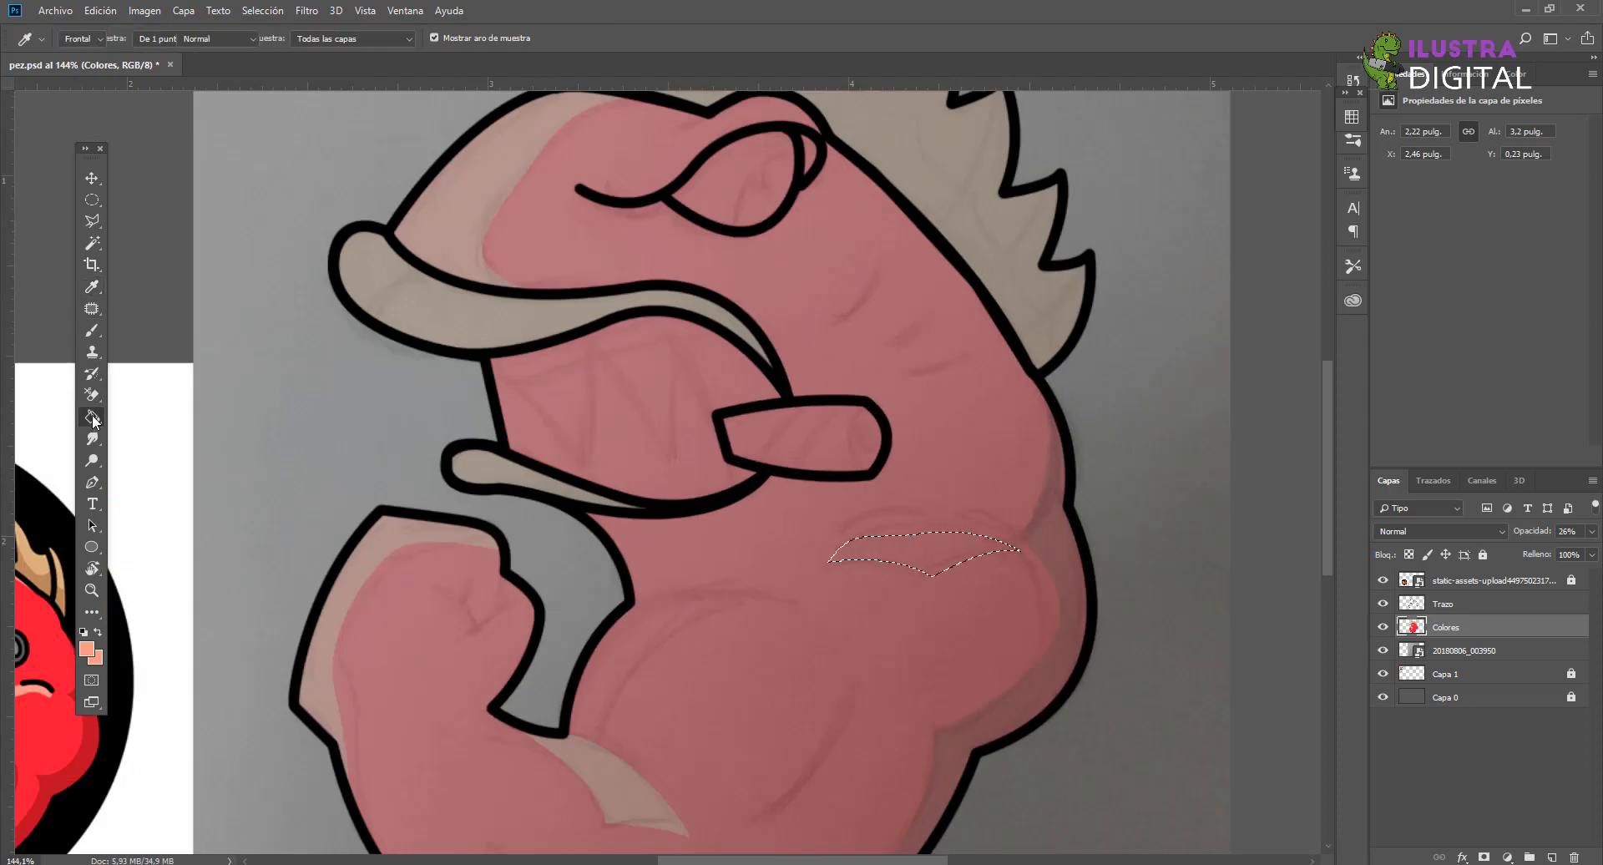
left_click(925, 547)
key("ctrl+d")
Step: Fill both lips with the darker tan swatch and colour their front tips in light tan
scroll(909, 591, "down", 2)
scroll(909, 590, "up", 1)
left_click_drag(909, 590, 1077, 671)
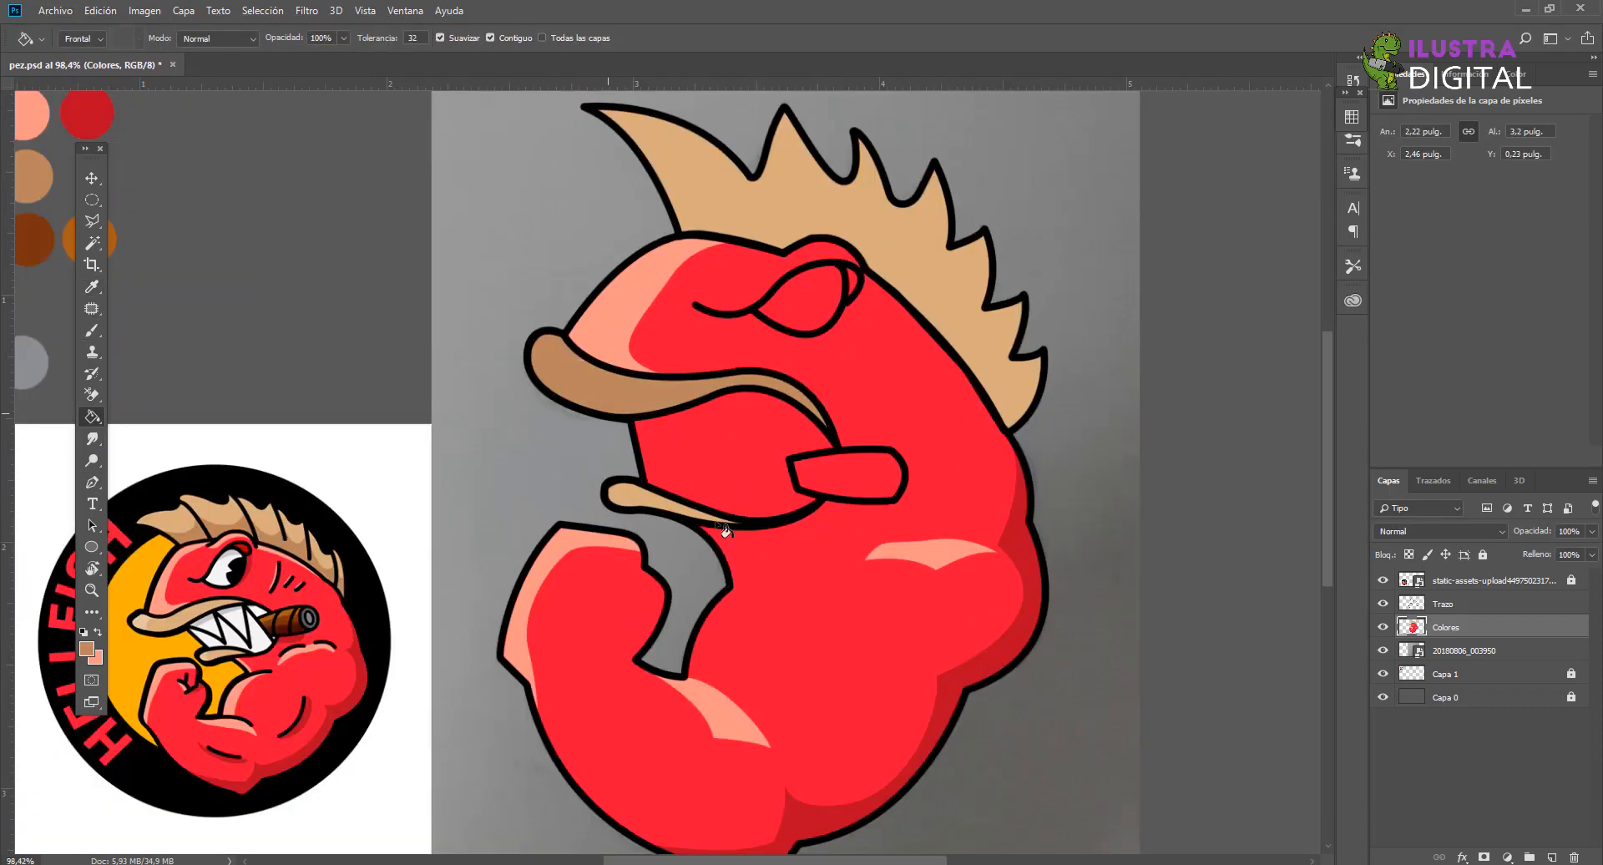
left_click(680, 483)
key("p")
scroll(647, 365, "up", 3)
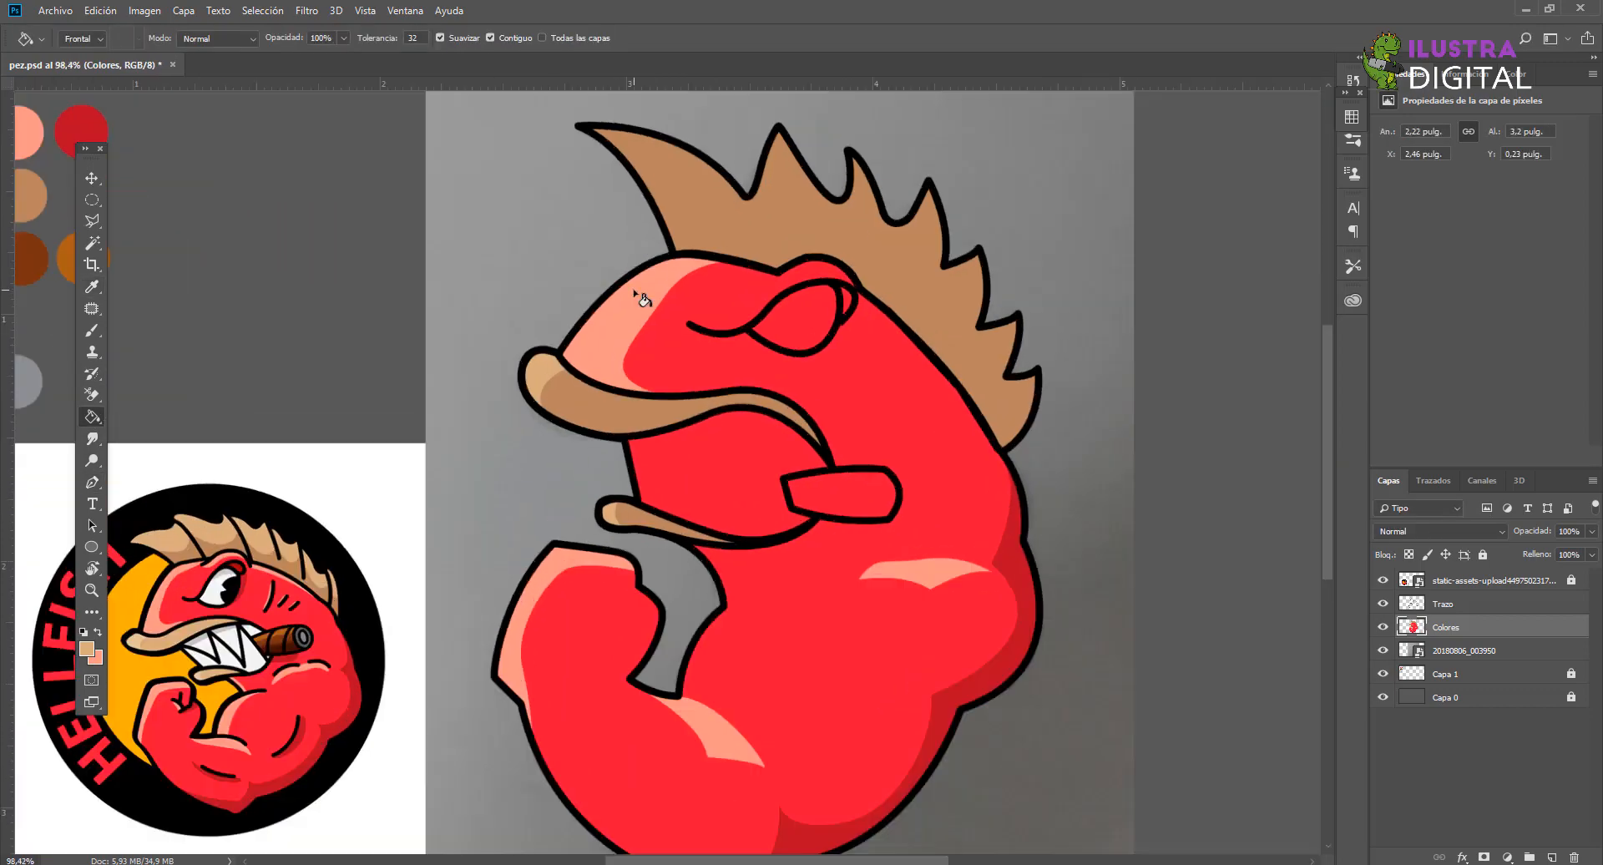
scroll(830, 312, "up", 3)
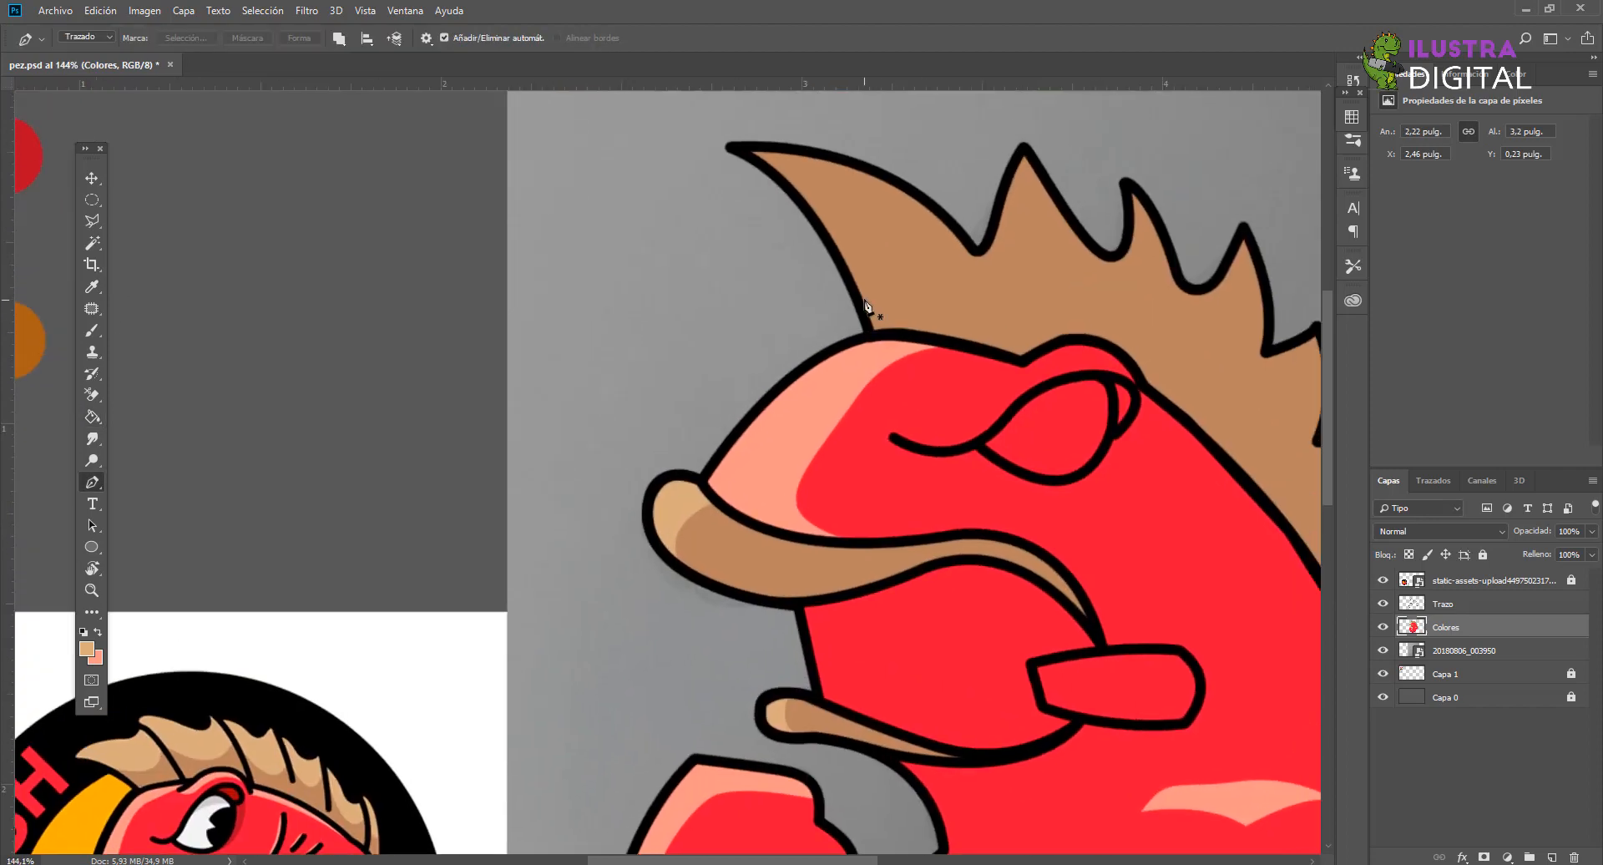
Step: Set the Colores layer's opacity to 43% and trace a scalloped shading line across the crest
key("4")
key("3")
left_click_drag(1252, 292, 1318, 282)
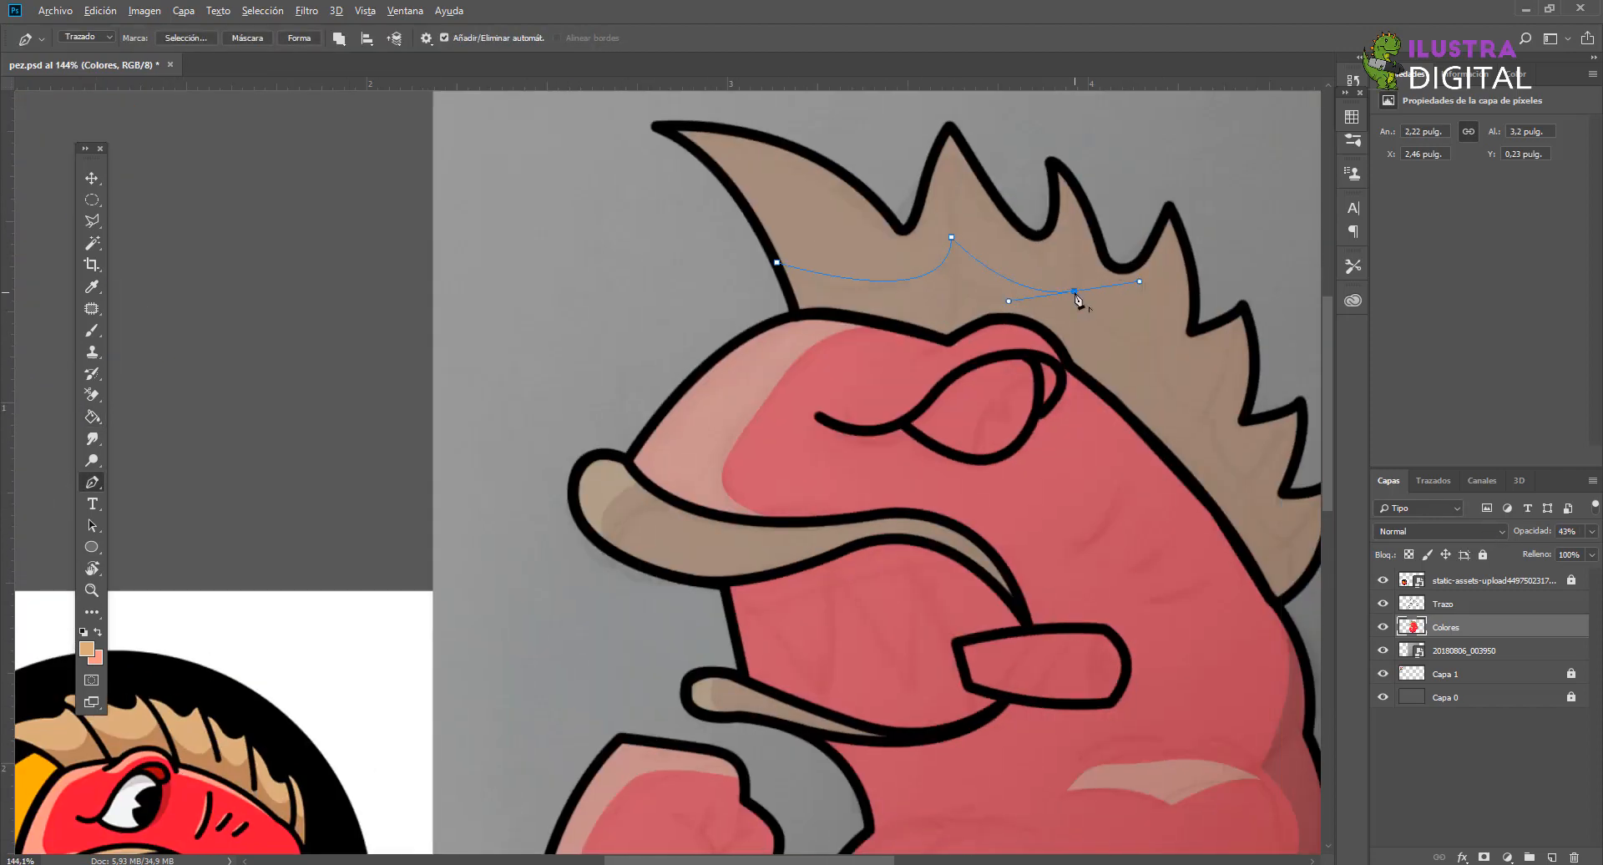
left_click_drag(1202, 413, 1267, 410)
left_click(1213, 411, "alt")
left_click_drag(1213, 412, 1233, 370)
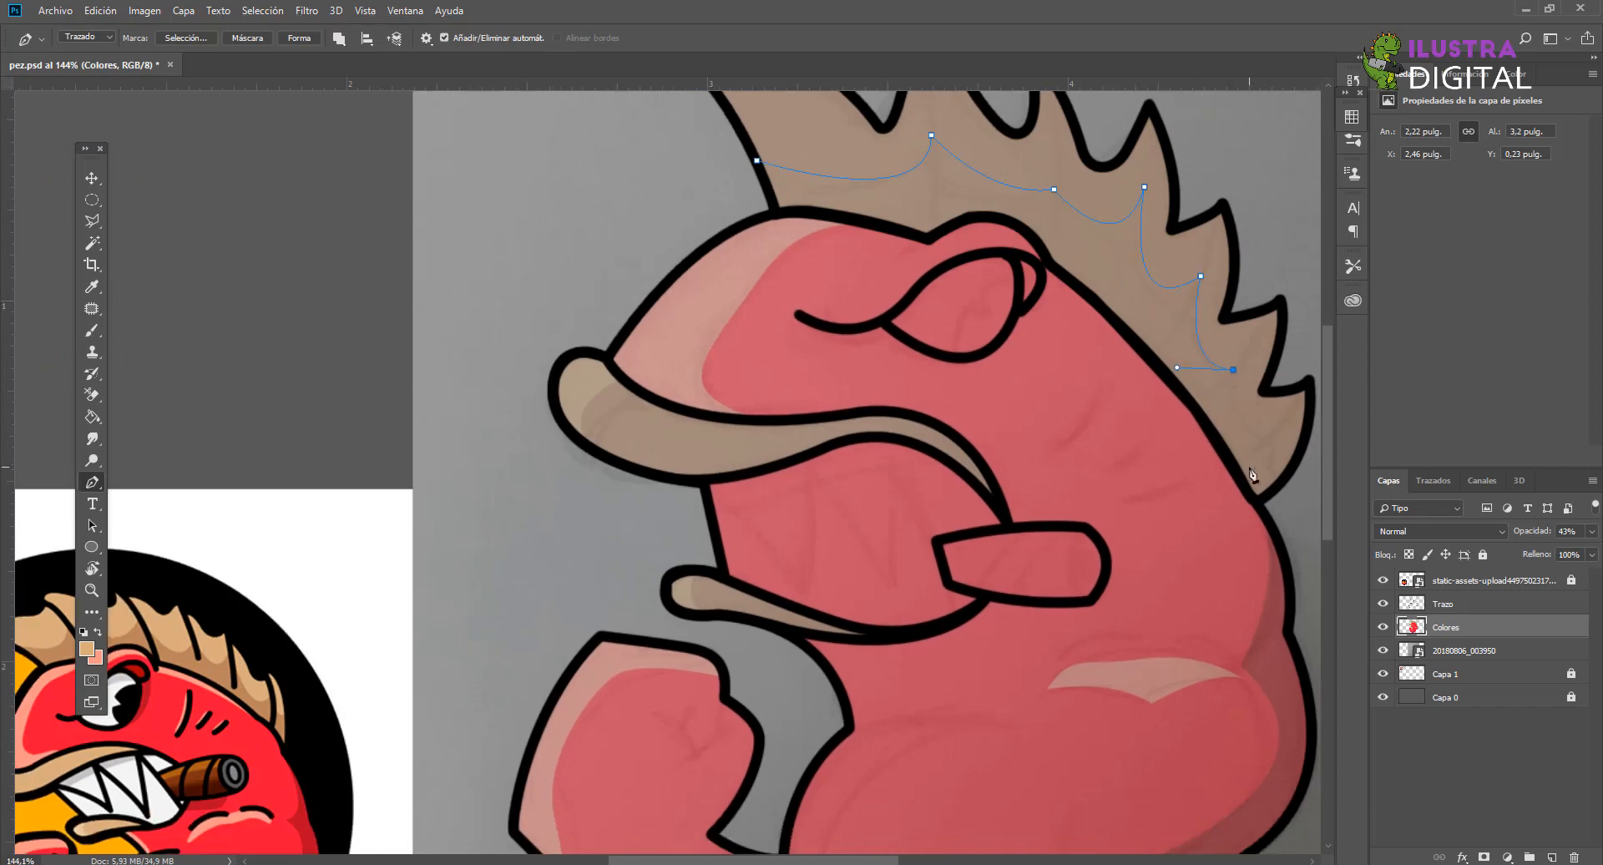
left_click_drag(1267, 440, 1319, 456)
Step: Close the crest shading path along the outline of the back and head, and fill it with light tan
left_click_drag(1135, 424, 1210, 439)
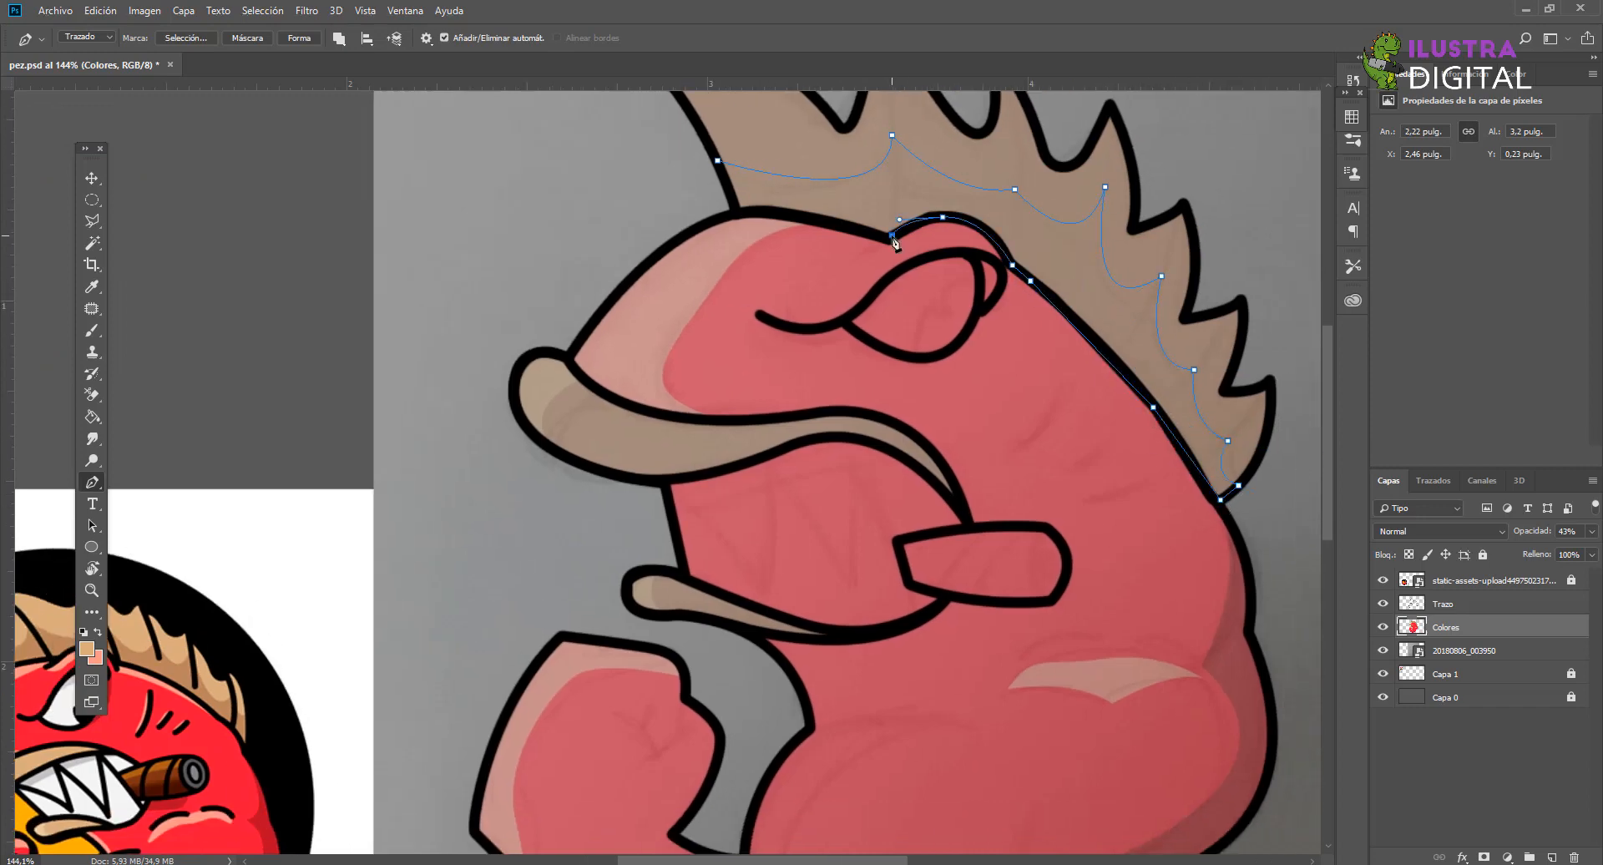
left_click(738, 215)
left_click(718, 161)
scroll(834, 217, "down", 7)
right_click(869, 197)
right_click(1026, 307)
left_click(1073, 379)
key("g")
left_click(908, 323)
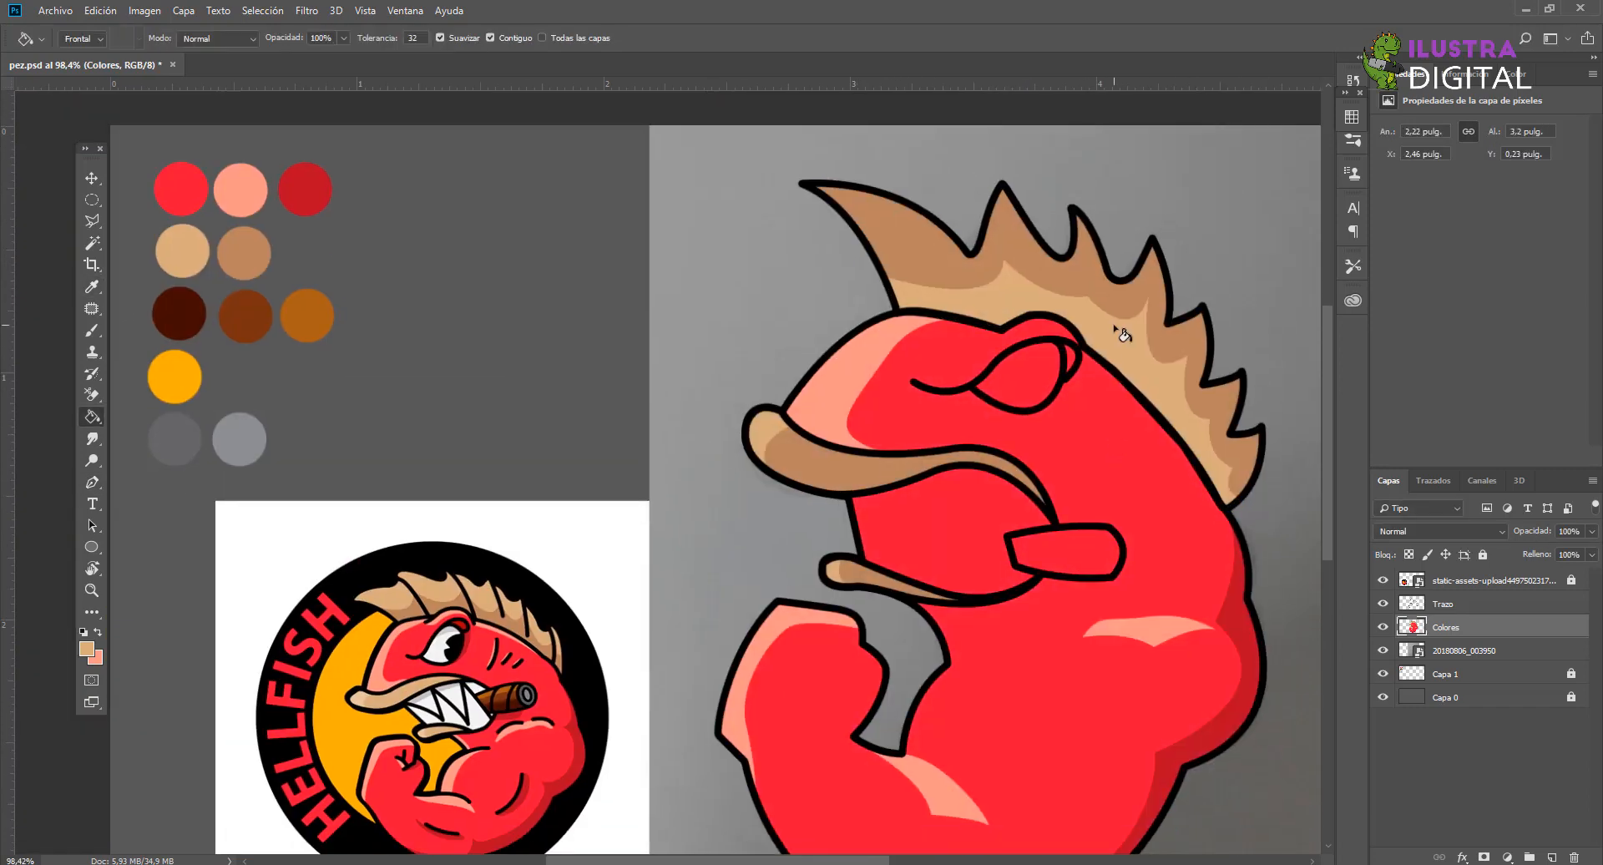
Step: Swap the crest's tones, making its spikes light tan and the selected lower band darker tan, and deselect
left_click(1433, 481)
right_click(1436, 685)
key("Escape")
key("i")
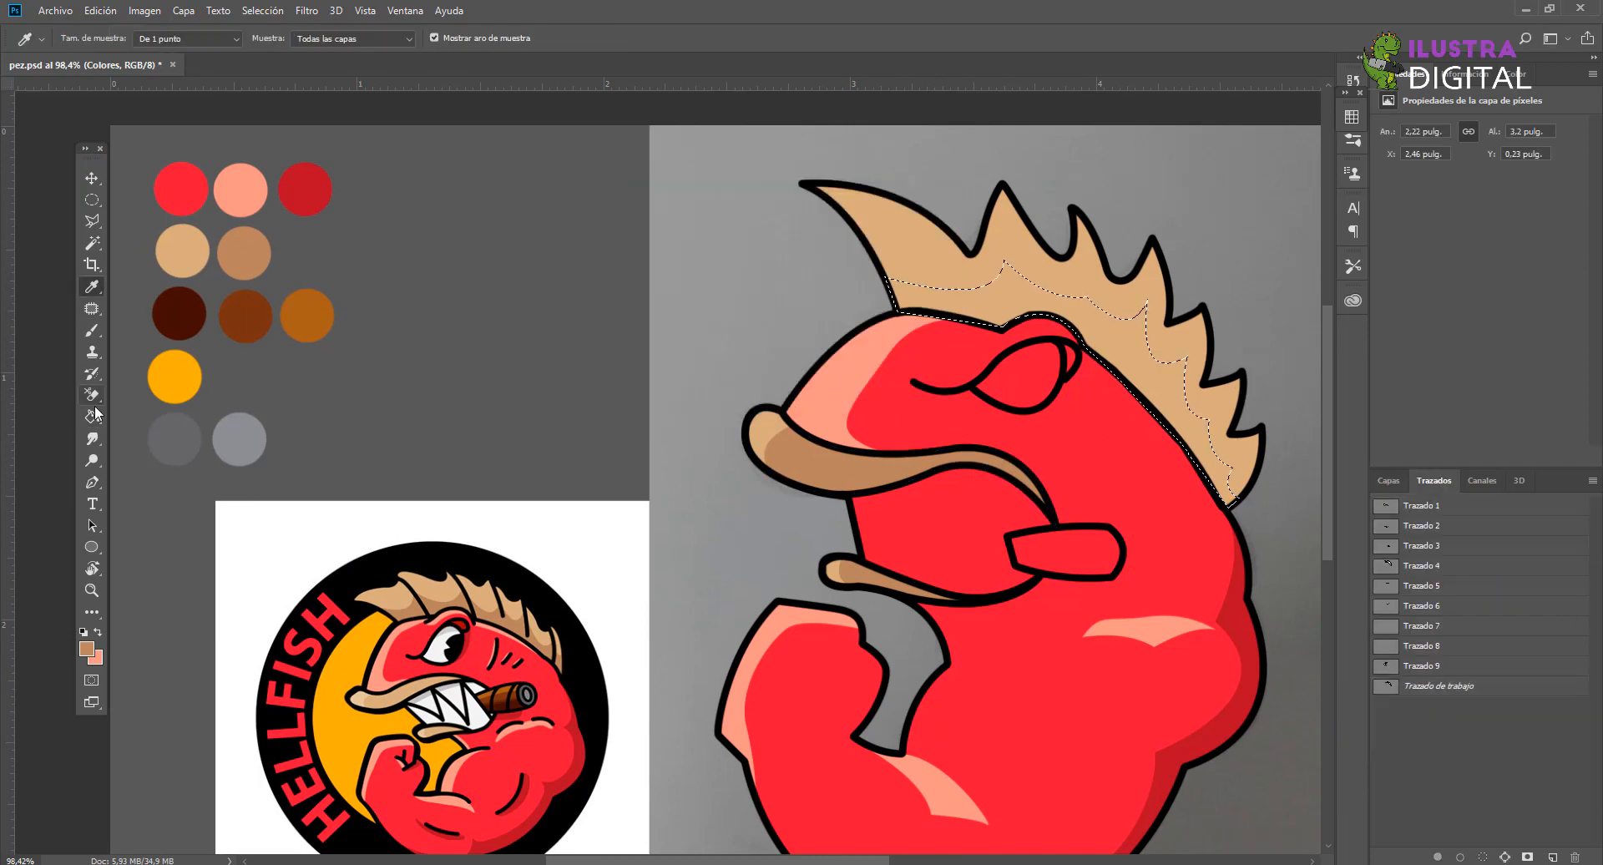
left_click(93, 415)
left_click(1118, 343)
key("ctrl+d")
Step: Trace the open mouth area around the cigar with the Pen tool, convert it to a selection and fill it with white
left_click(1388, 481)
key("p")
scroll(868, 379, "up", 7)
left_click(819, 383)
left_click(838, 509)
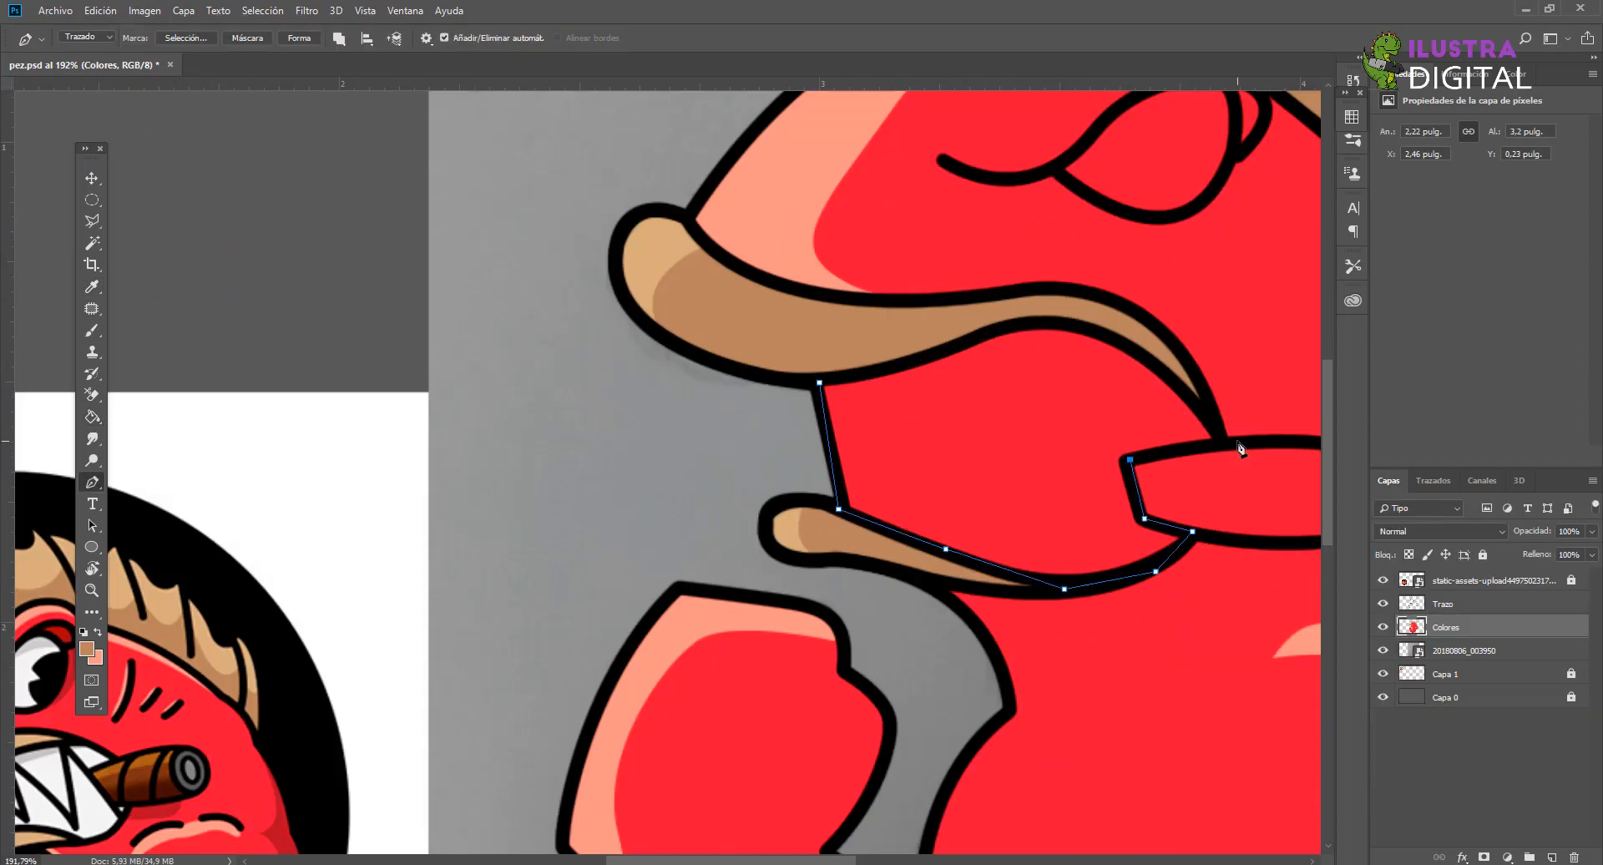
left_click(819, 383)
right_click(902, 398)
left_click(955, 474)
left_click(92, 415)
left_click(906, 459)
Step: Colour the eyeball white on the Colores layer
scroll(905, 459, "down", 7)
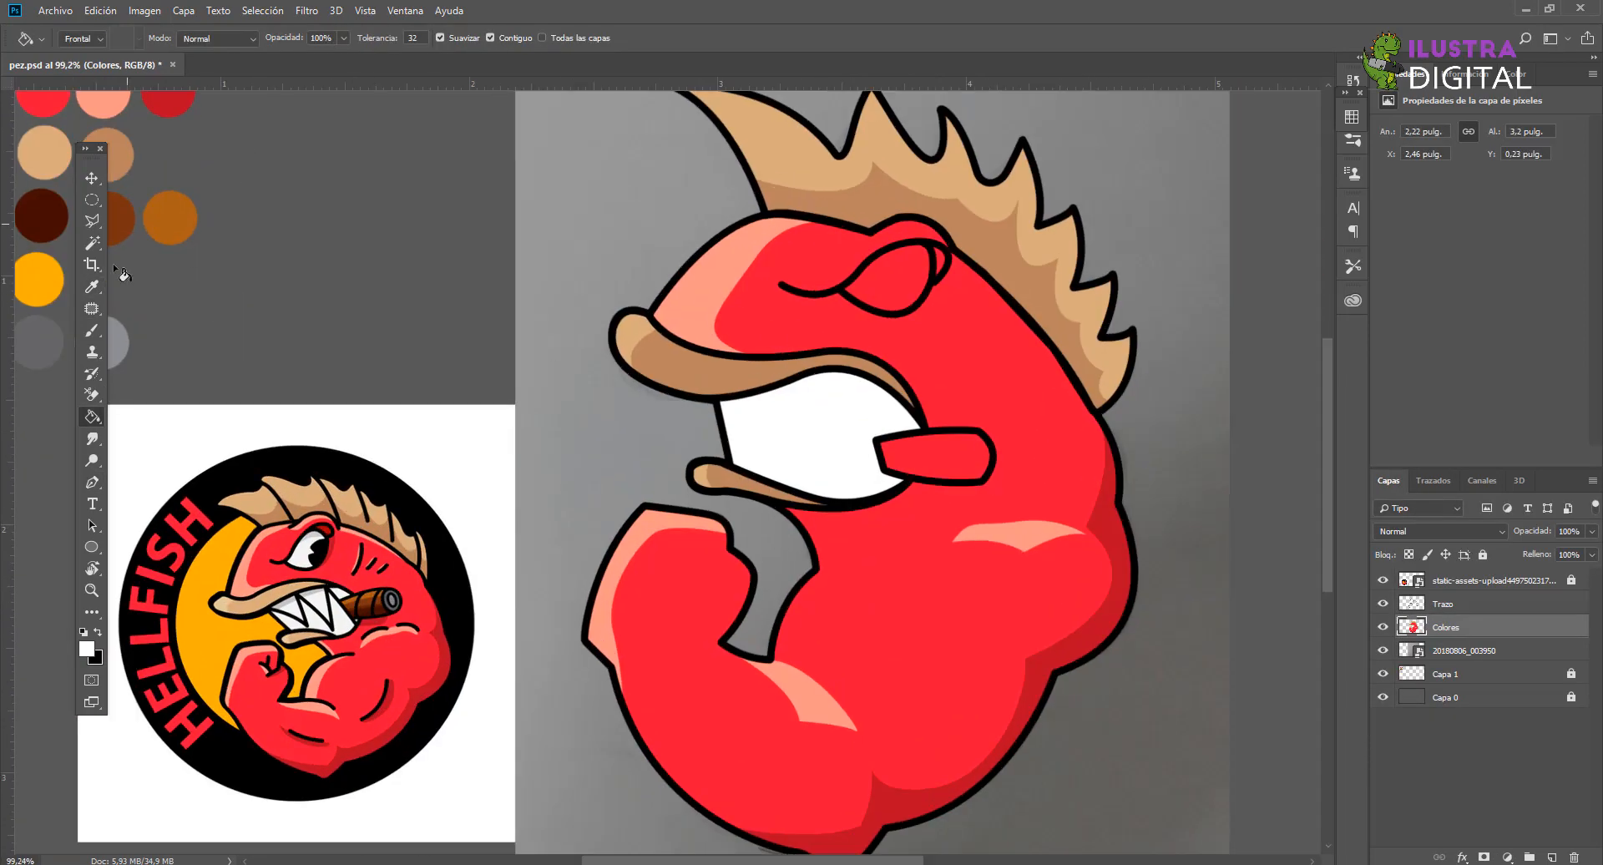
left_click(92, 330)
scroll(638, 251, "up", 5)
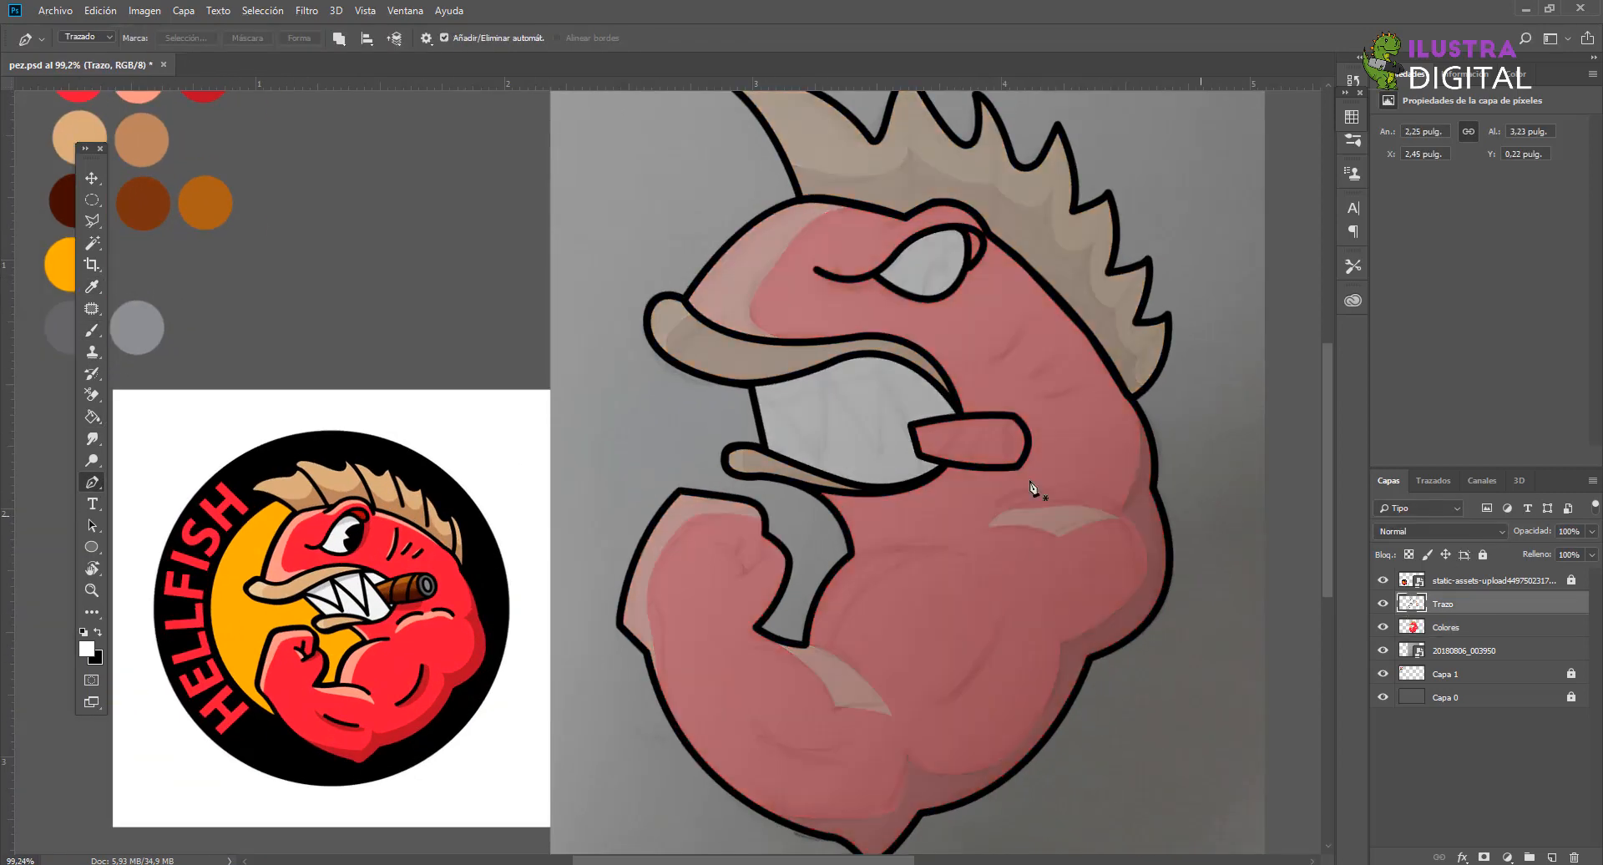
Step: Trace the zigzag teeth lines inside the mouth on the Trazo layer and stroke them in black
scroll(803, 359, "up", 1)
left_click(748, 390)
left_click_drag(823, 460, 840, 492)
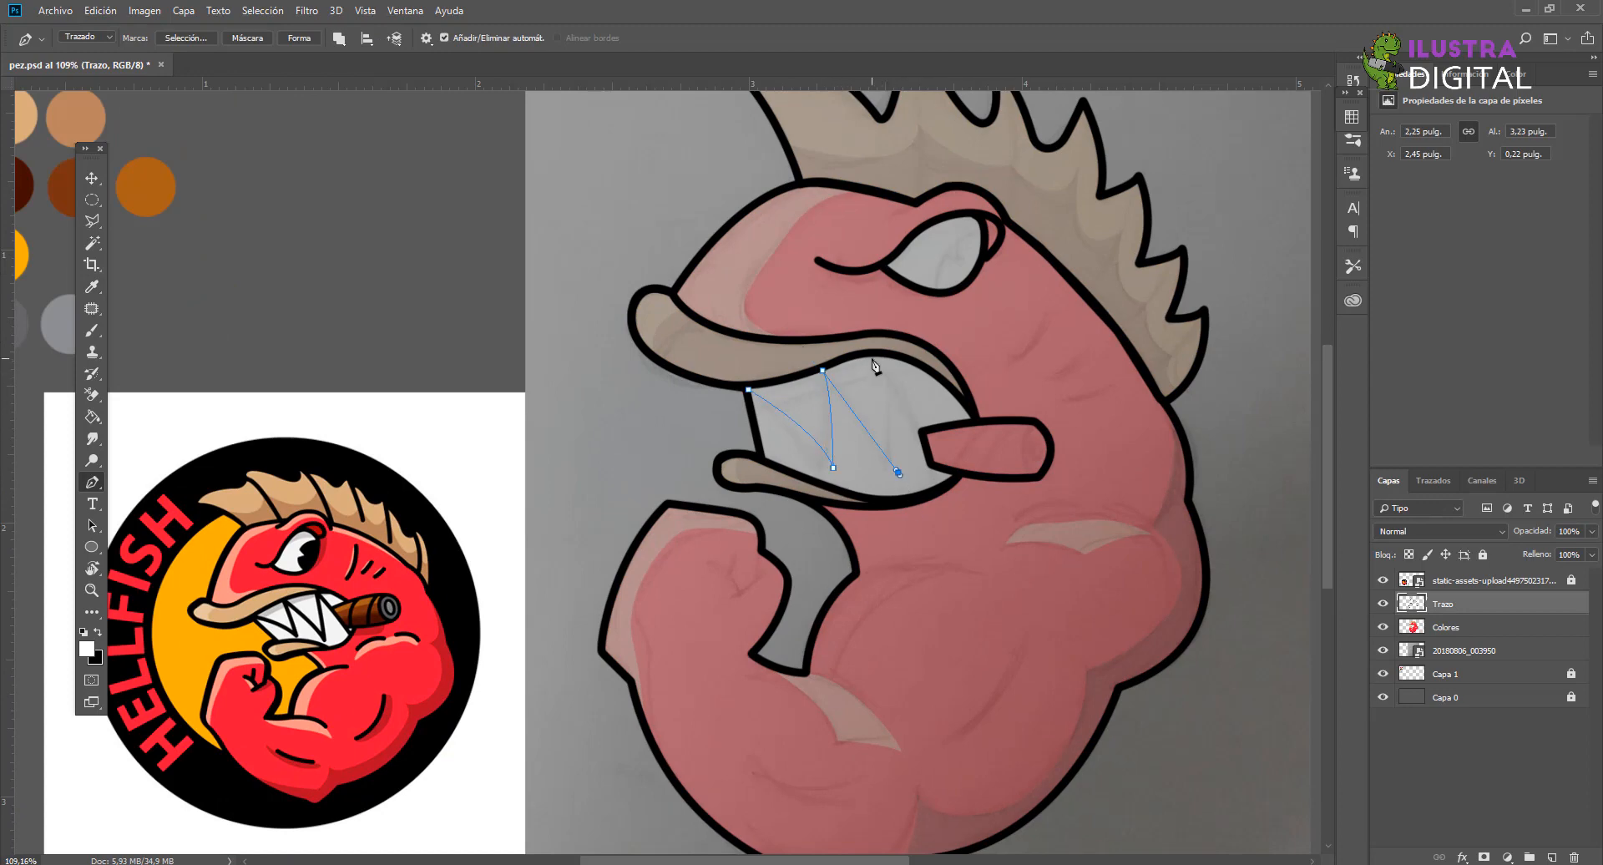
right_click(911, 415)
left_click(960, 522)
left_click(957, 313)
left_click_drag(789, 308, 758, 407)
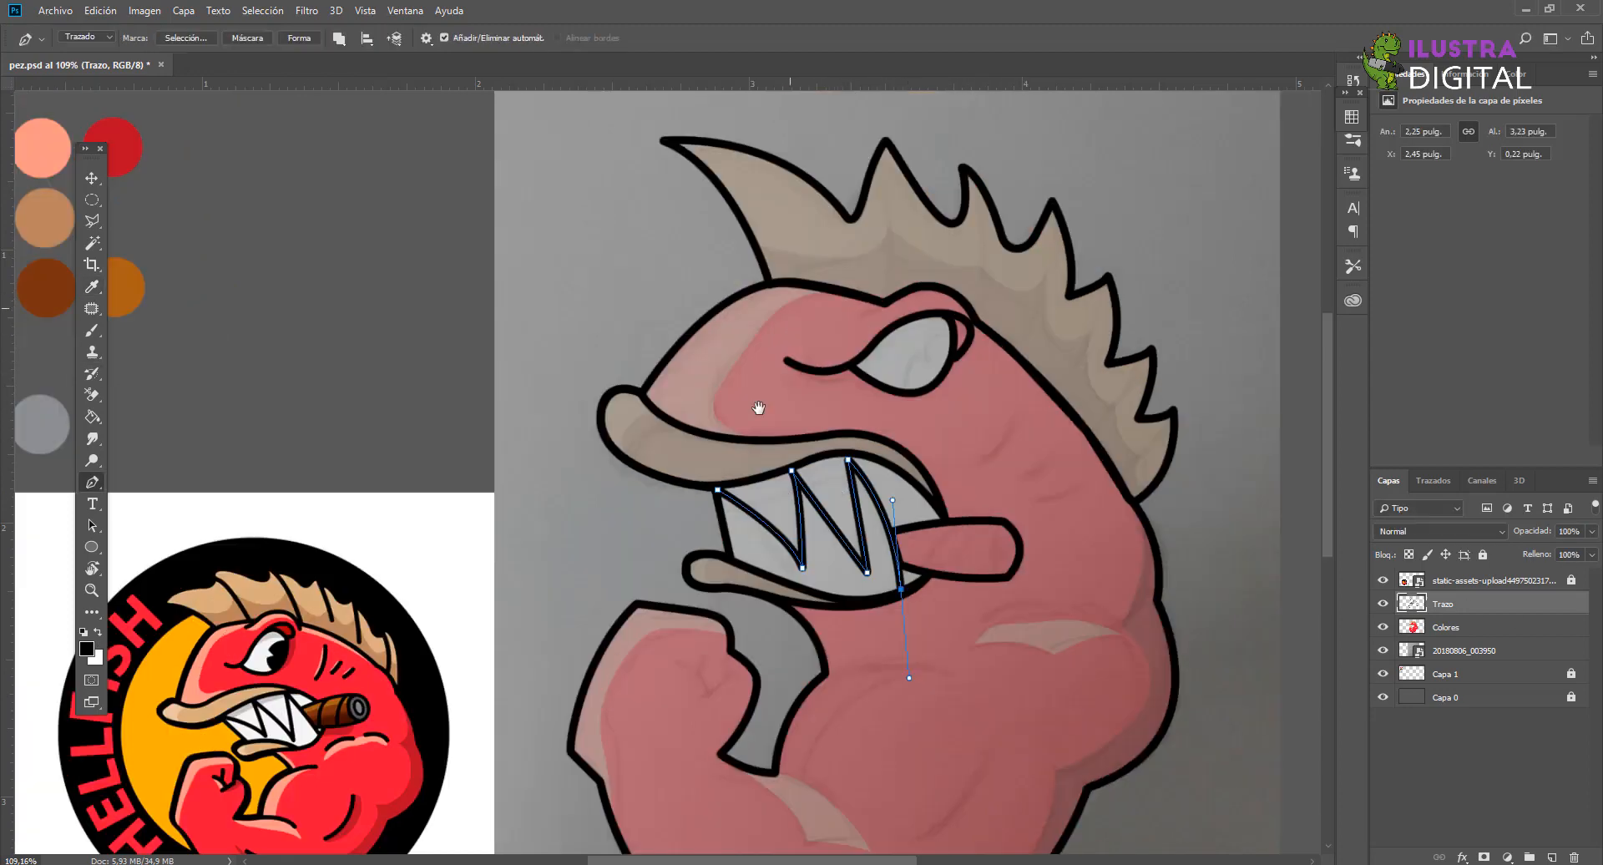
left_click(92, 178)
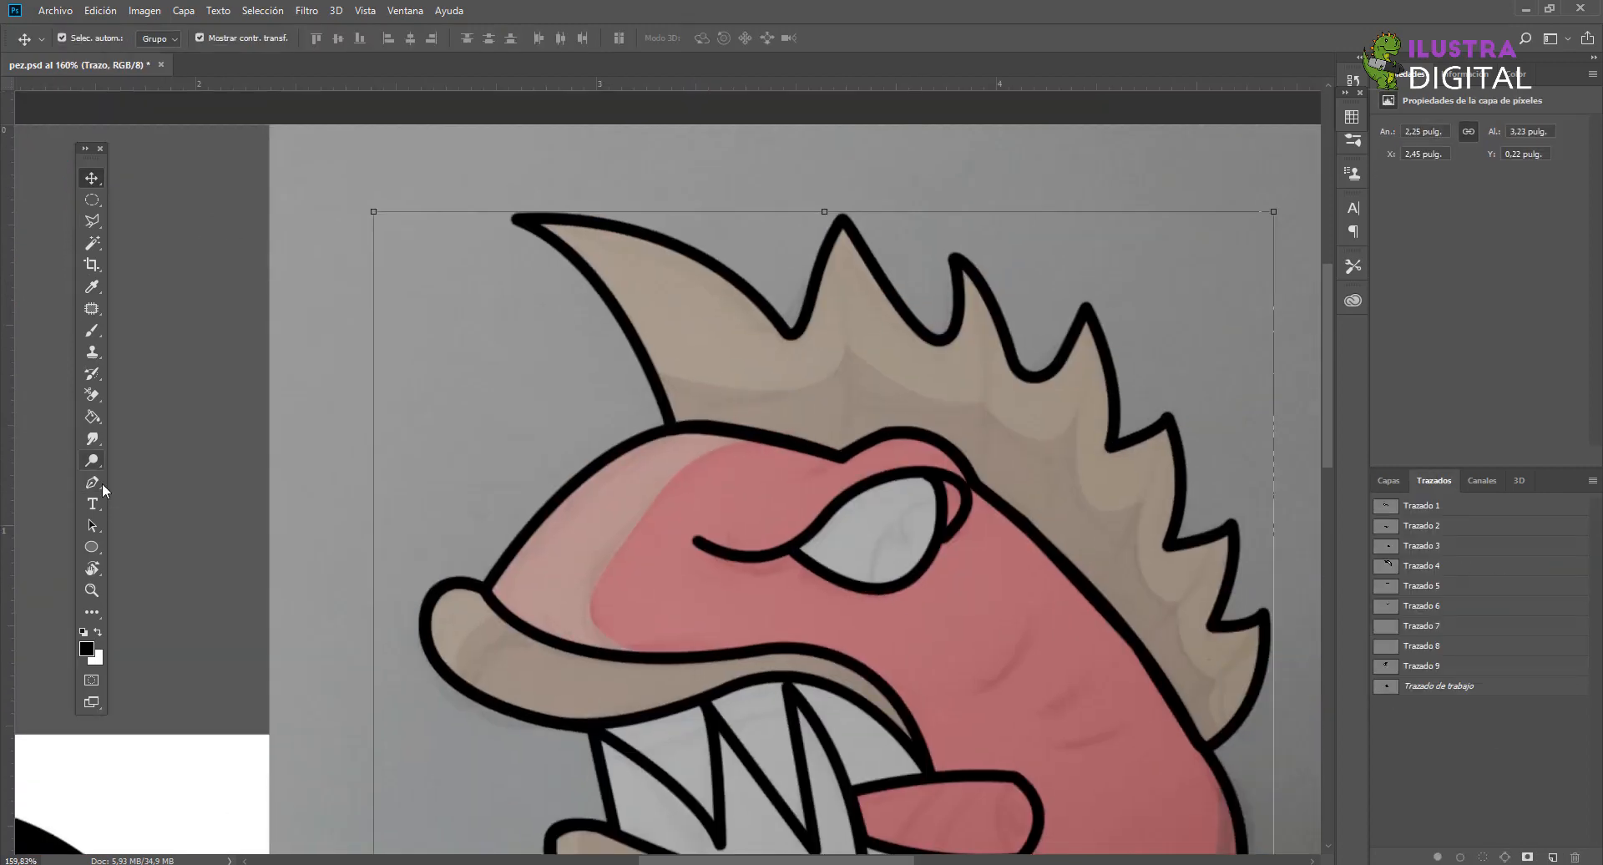
Step: Draw a dividing line from the crest's second spike tip down to the head and stroke it in black
left_click(93, 483)
left_click(845, 222)
left_click_drag(842, 457, 832, 581)
right_click(1432, 687)
left_click(1436, 769)
Step: Draw a curved dividing line from the crest's third spike tip down to the body outline and stroke it in black
left_click(941, 277)
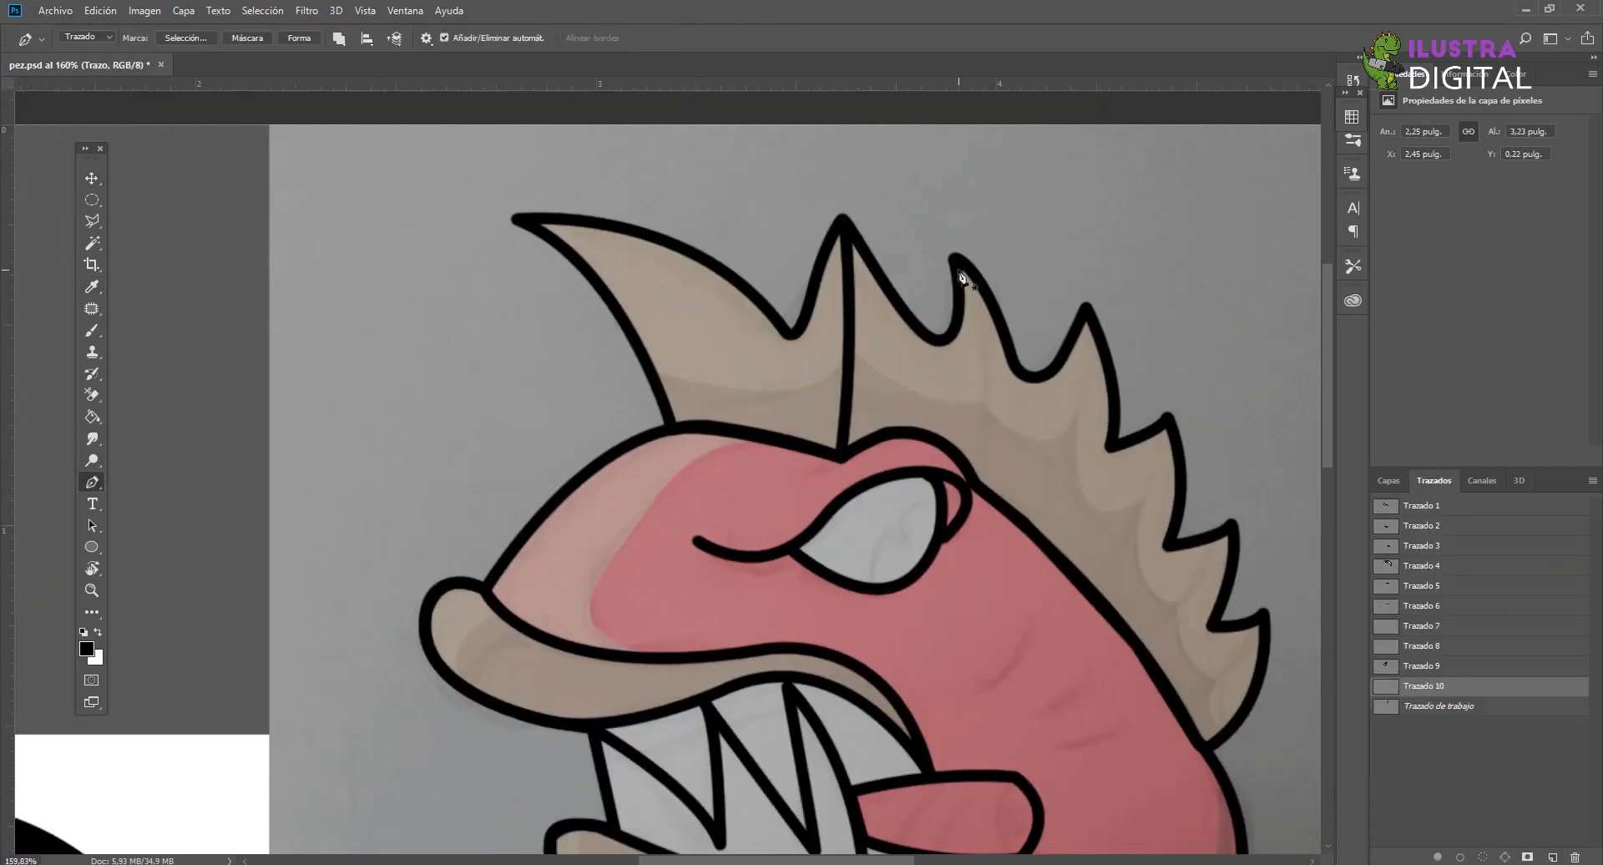
left_click_drag(980, 481, 959, 625)
right_click(1448, 693)
left_click(1419, 778)
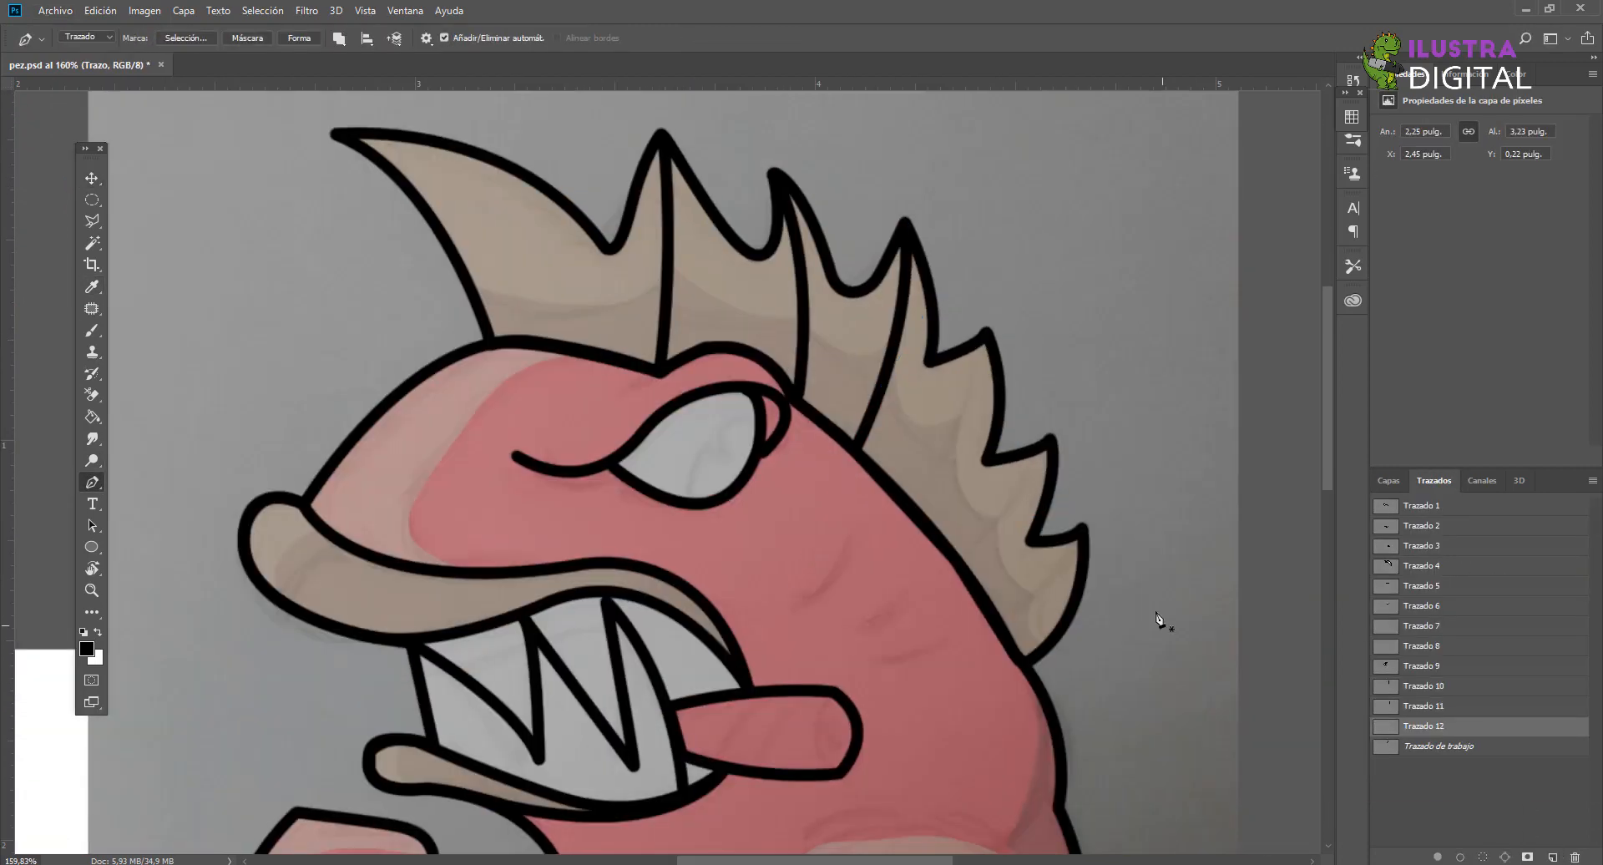
Step: Stroke the crest's remaining dividing lines and the contour line above the forearm in black
right_click(1423, 727)
left_click(1427, 816)
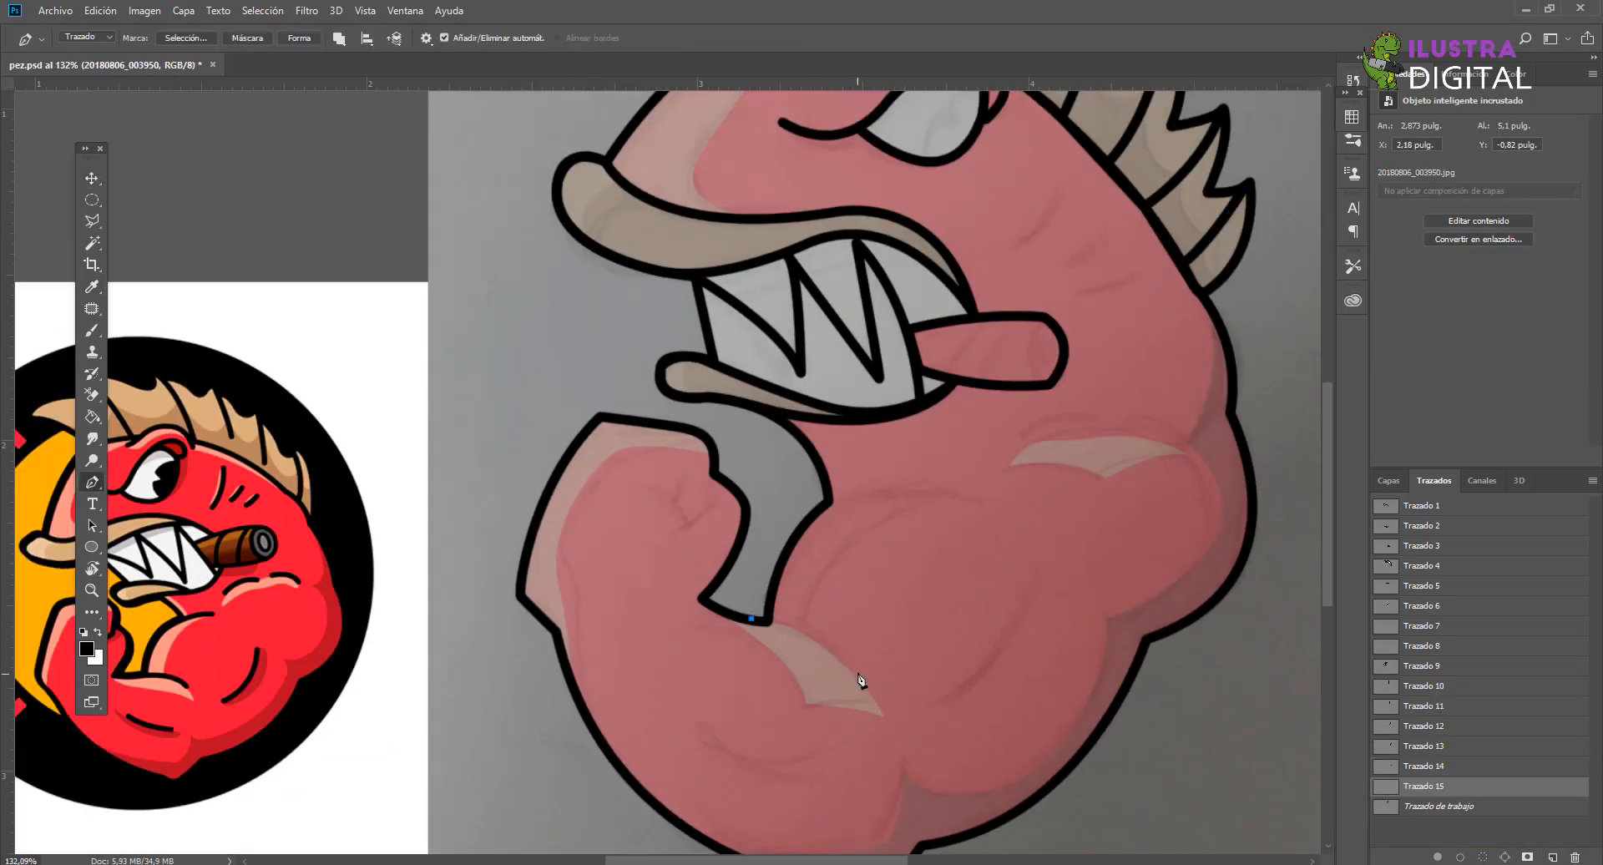
right_click(1419, 786)
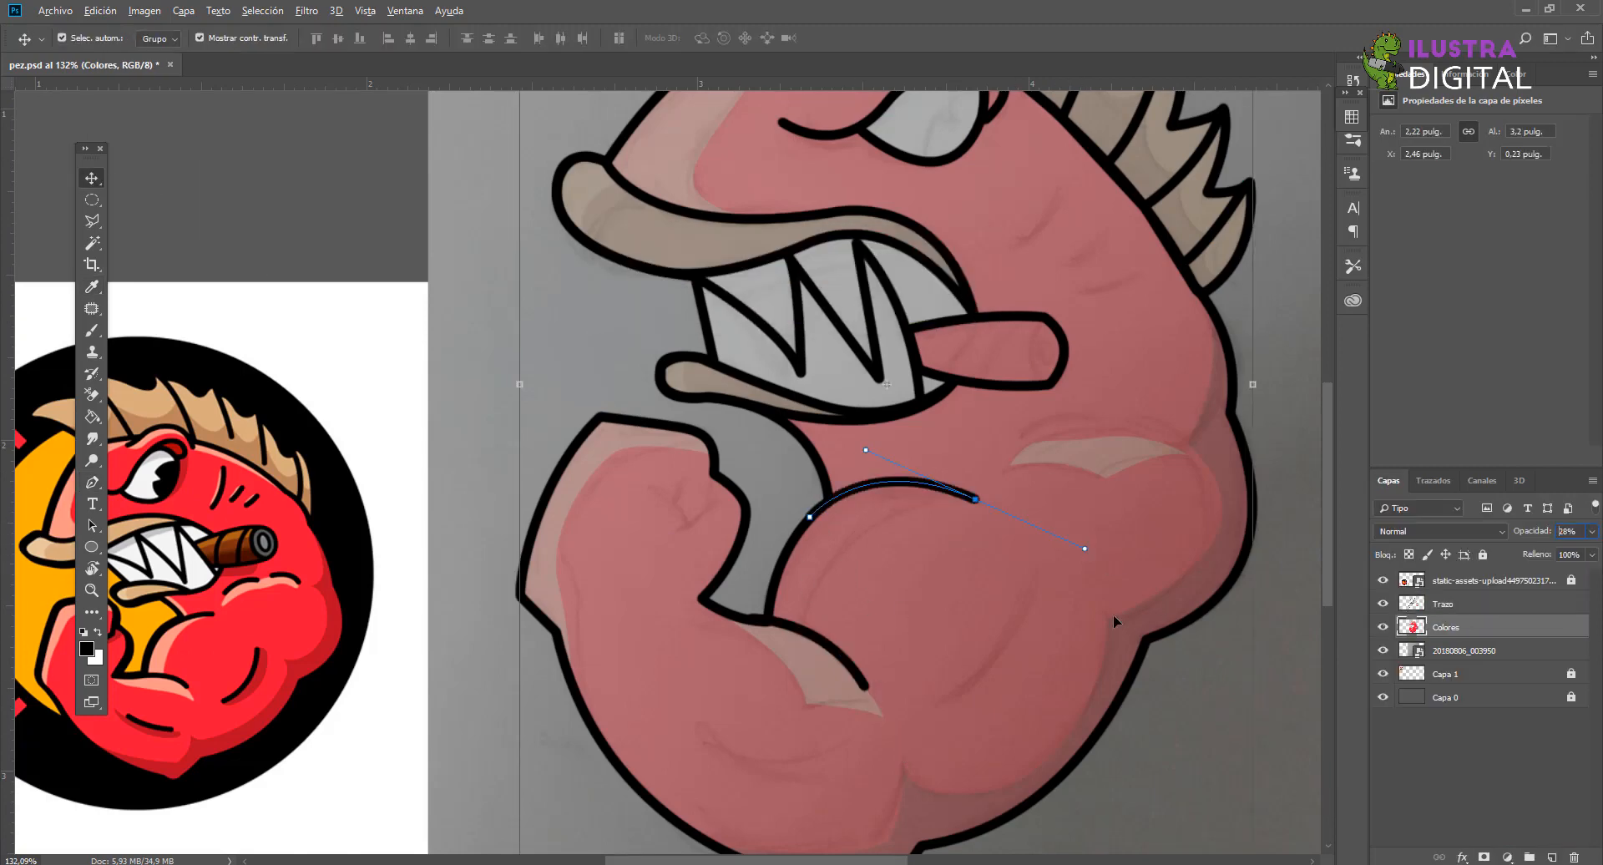
Step: Outline the highlight along the bicep's upper contour on the Colores layer and fill it with salmon
left_click(795, 631)
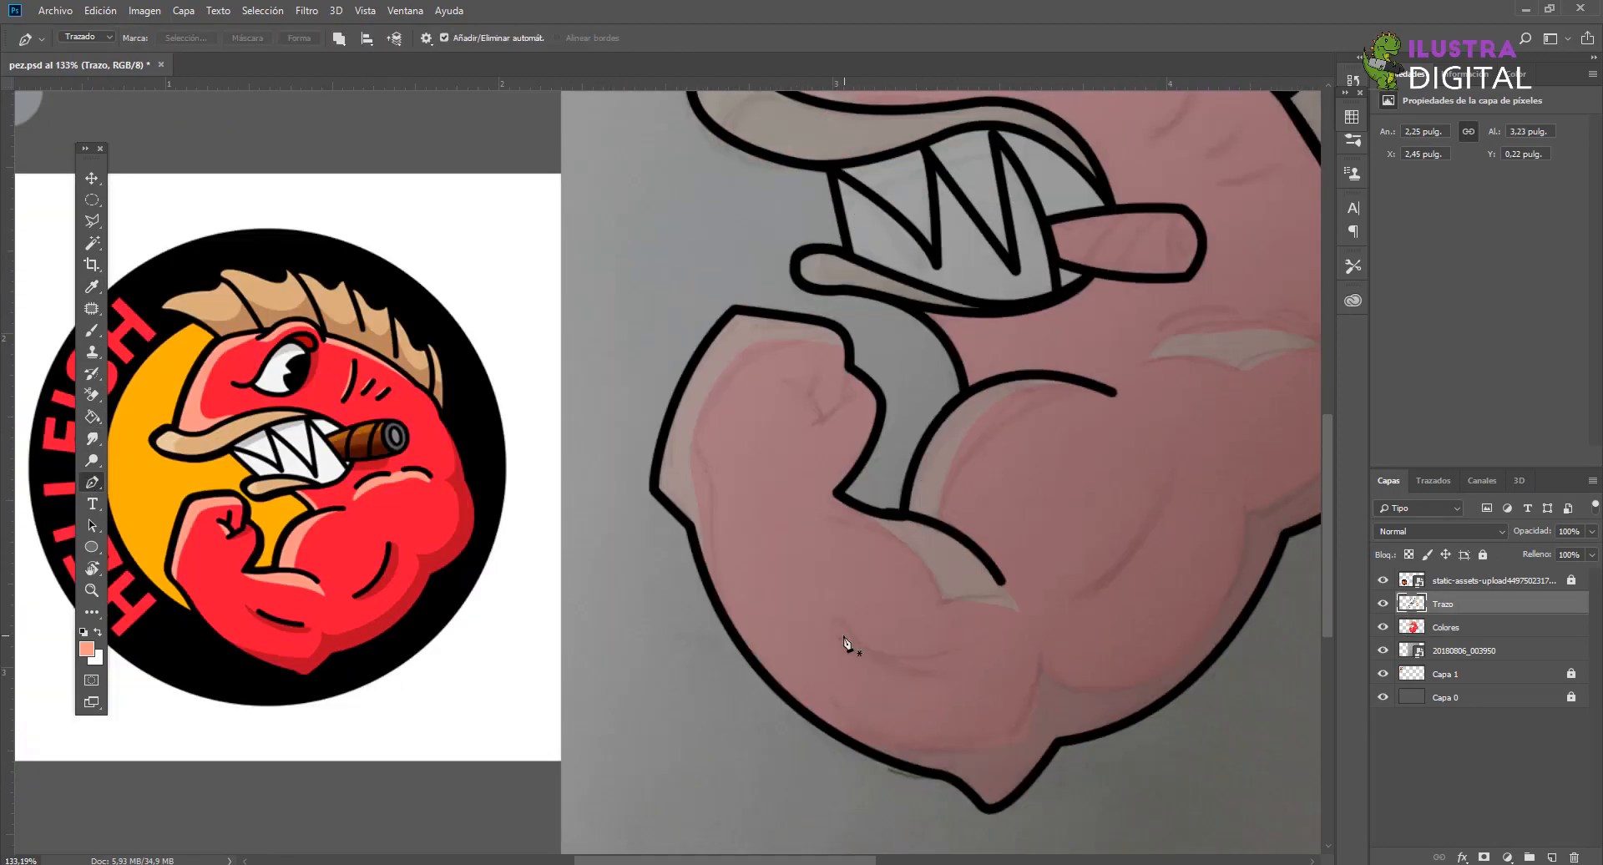
Step: Draw curved muscle lines on the forearm and bicep on the Trazo layer and stroke them in black
left_click(833, 625)
left_click_drag(981, 649, 1071, 633)
right_click(945, 645)
left_click(84, 633)
right_click(945, 645)
left_click(989, 396)
left_click(942, 274)
Step: Draw the shoulder's crease lines and the finger creases of the fist, stroking them in black with the brush
left_click(1433, 481)
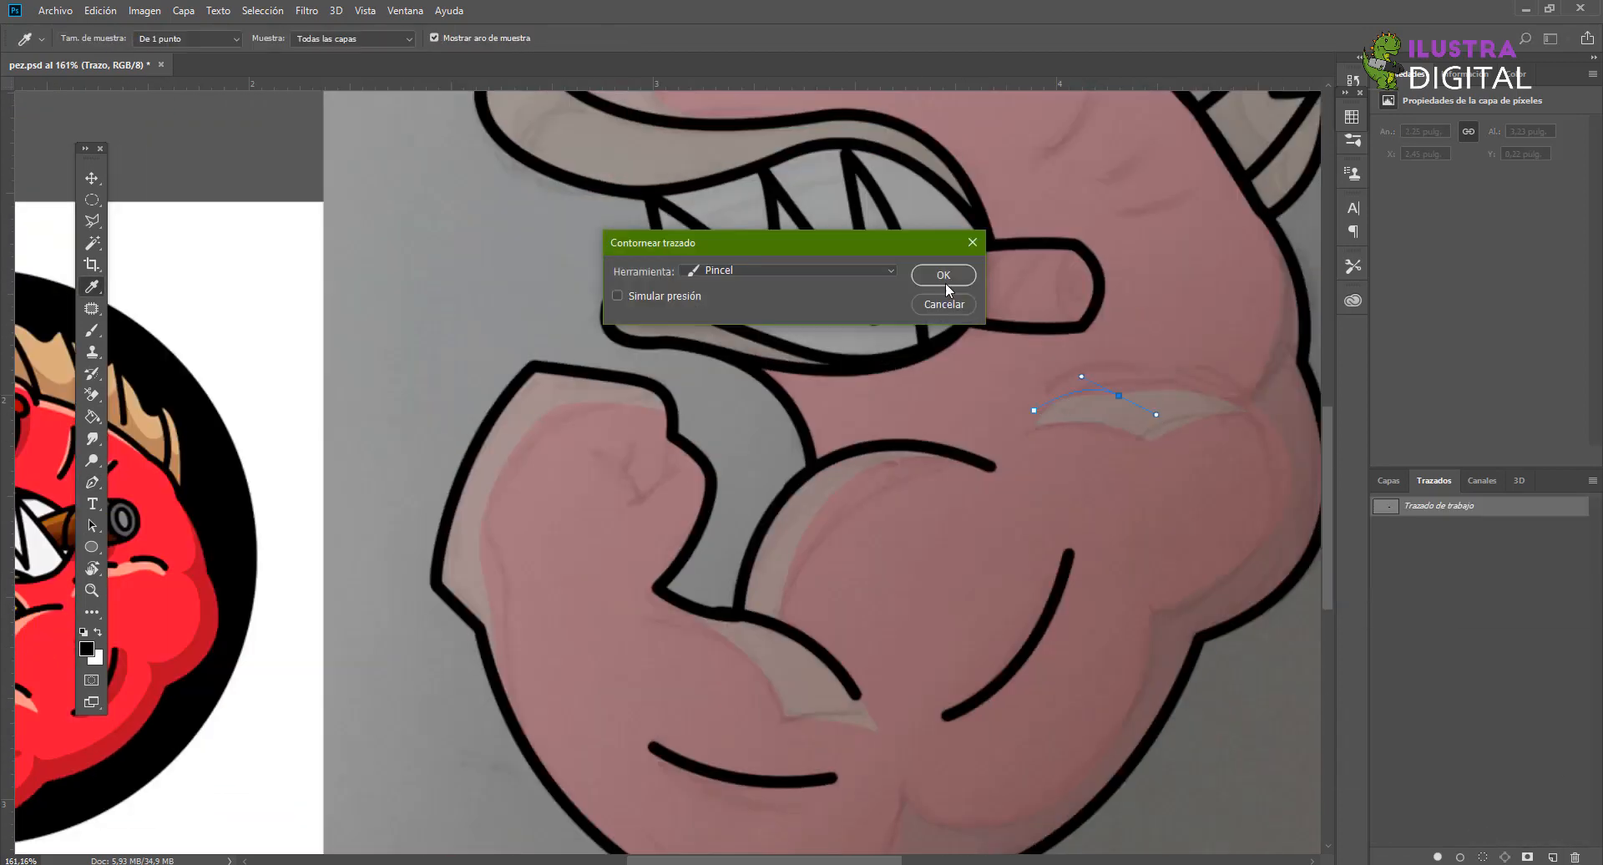
left_click(944, 278)
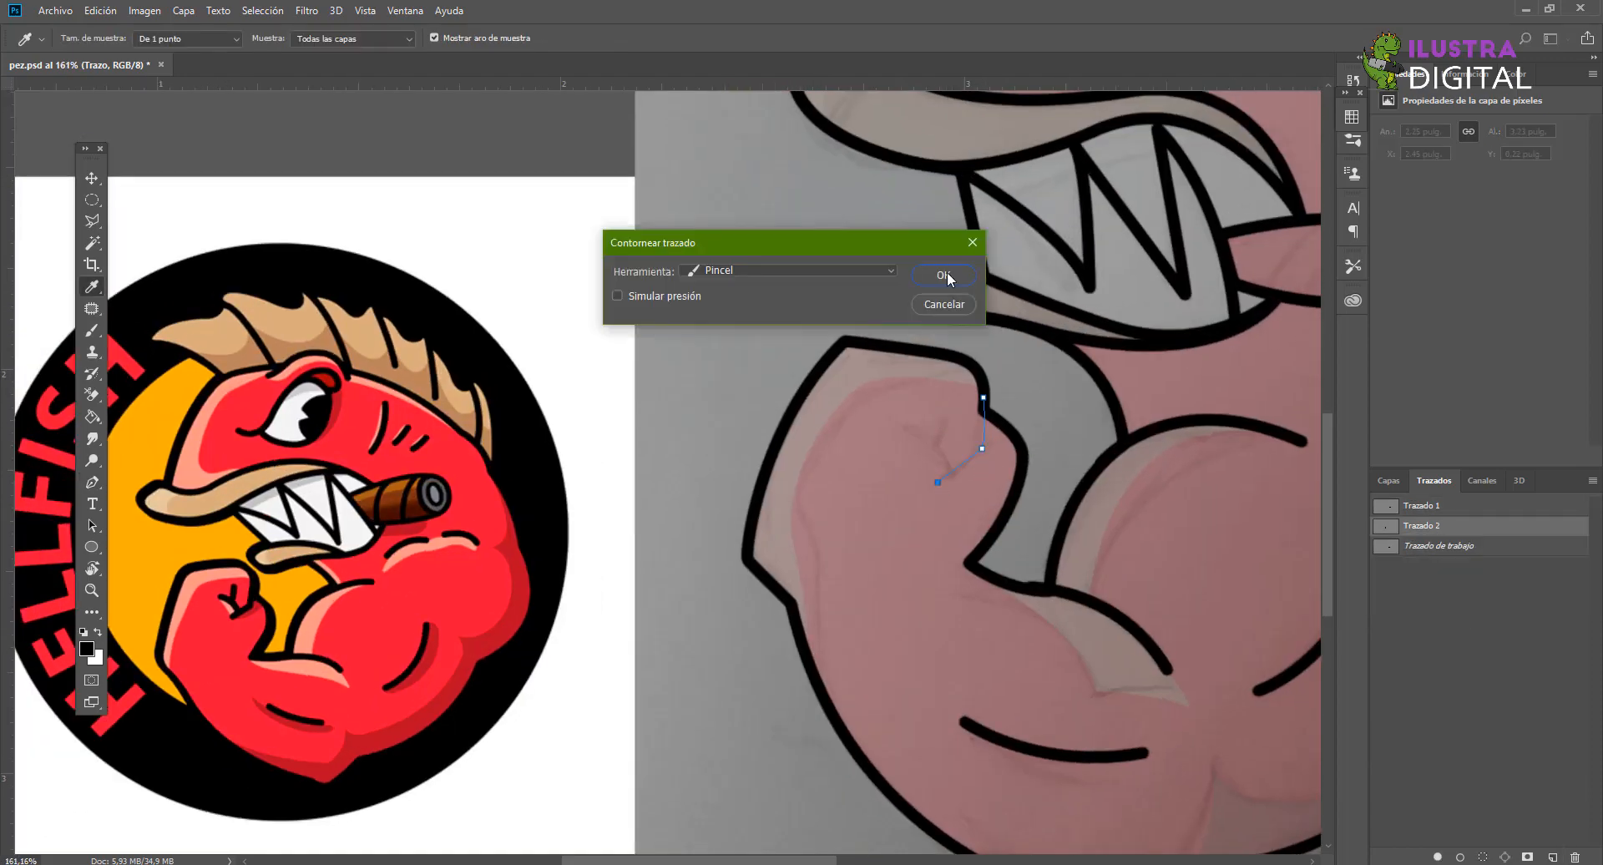
left_click(949, 272)
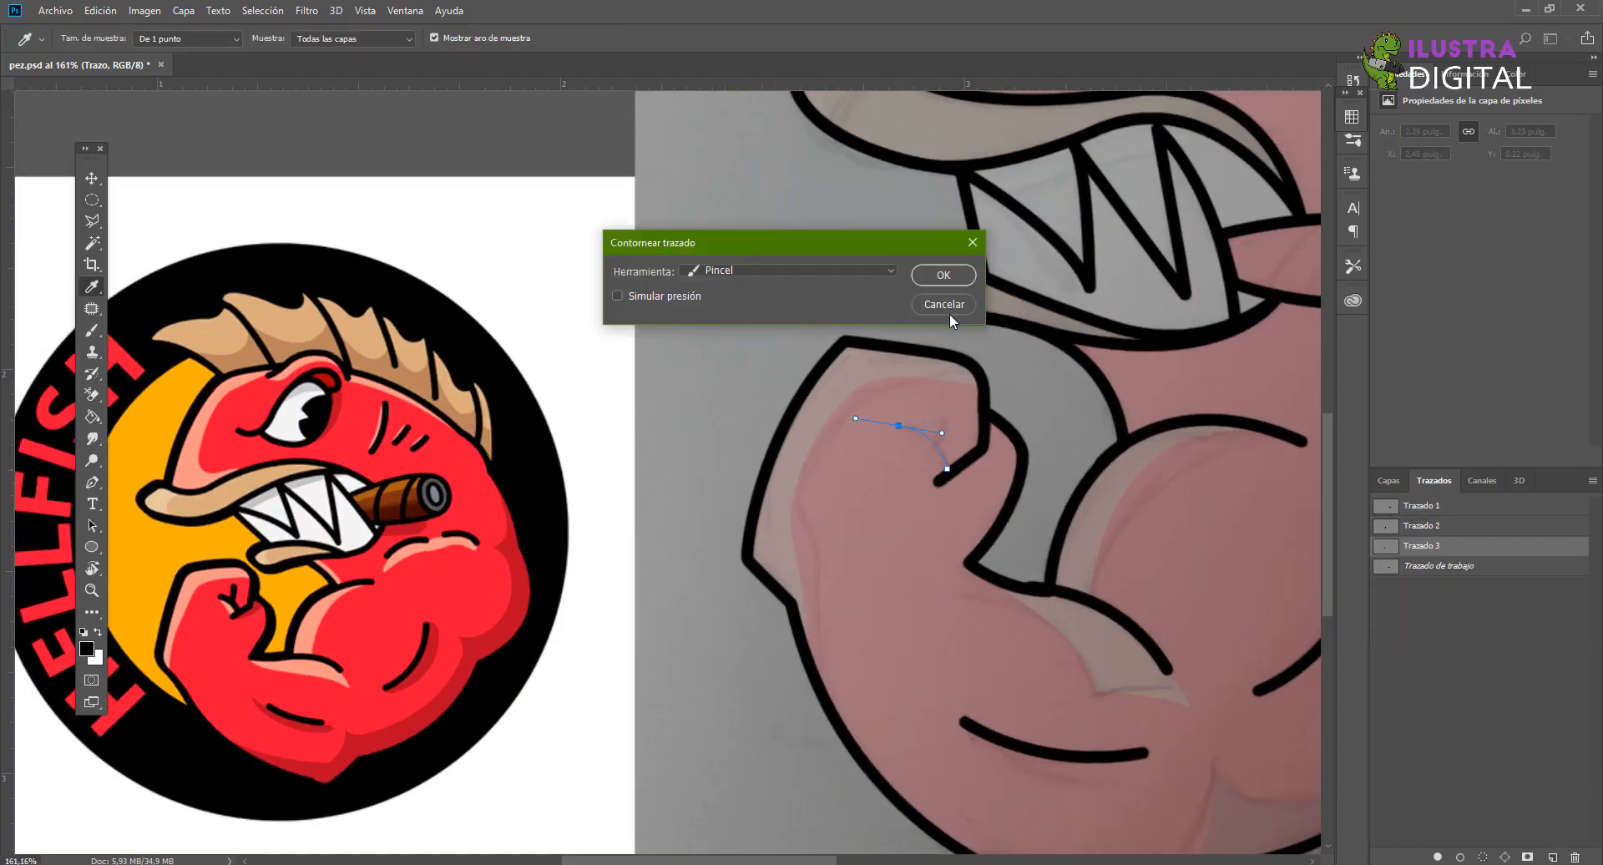
left_click(948, 272)
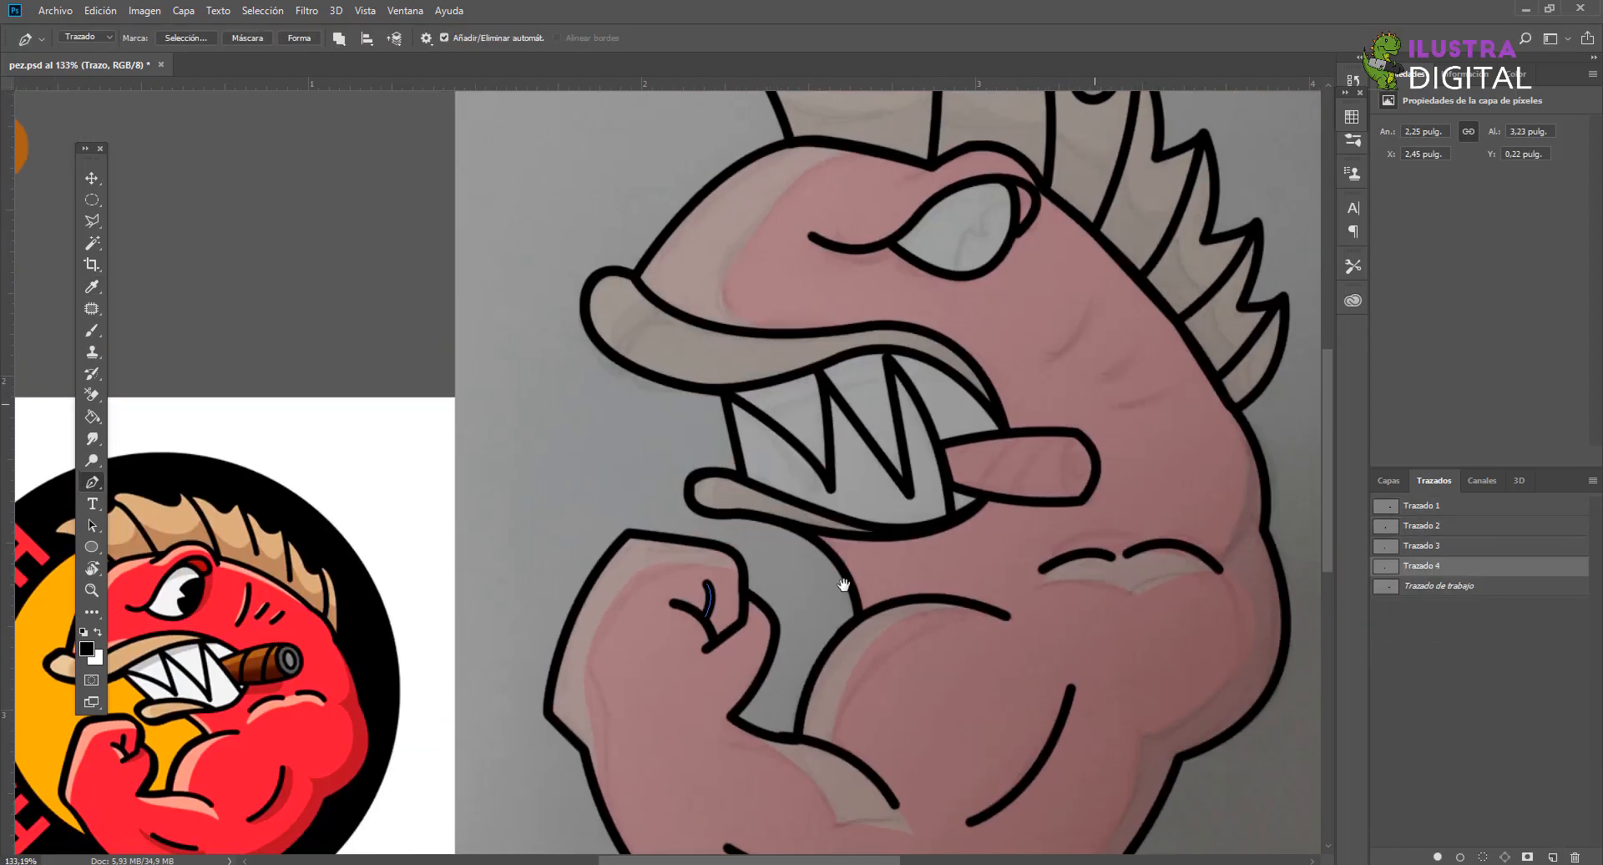
Step: Draw three short curved gill lines on the neck below the crest and stroke them in black
right_click(1134, 357)
left_click(1196, 493)
left_click(1552, 858)
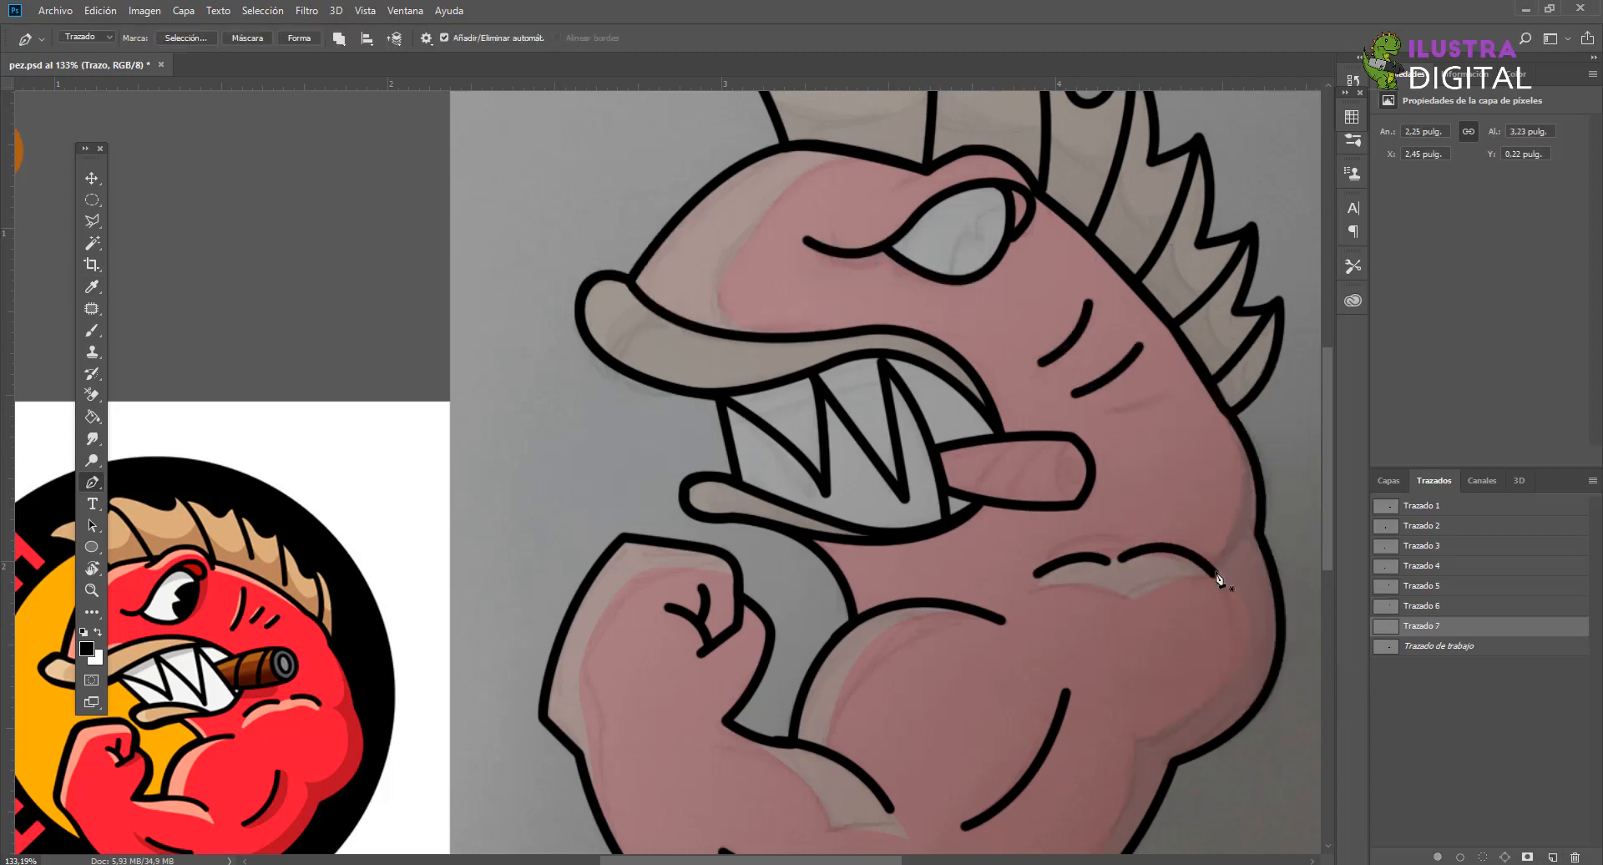
key("ctrl+alt+z")
key("ctrl+alt+z")
left_click(1094, 376)
left_click_drag(1134, 340, 1143, 317)
right_click(1425, 600)
left_click(1419, 682)
left_click(1552, 858)
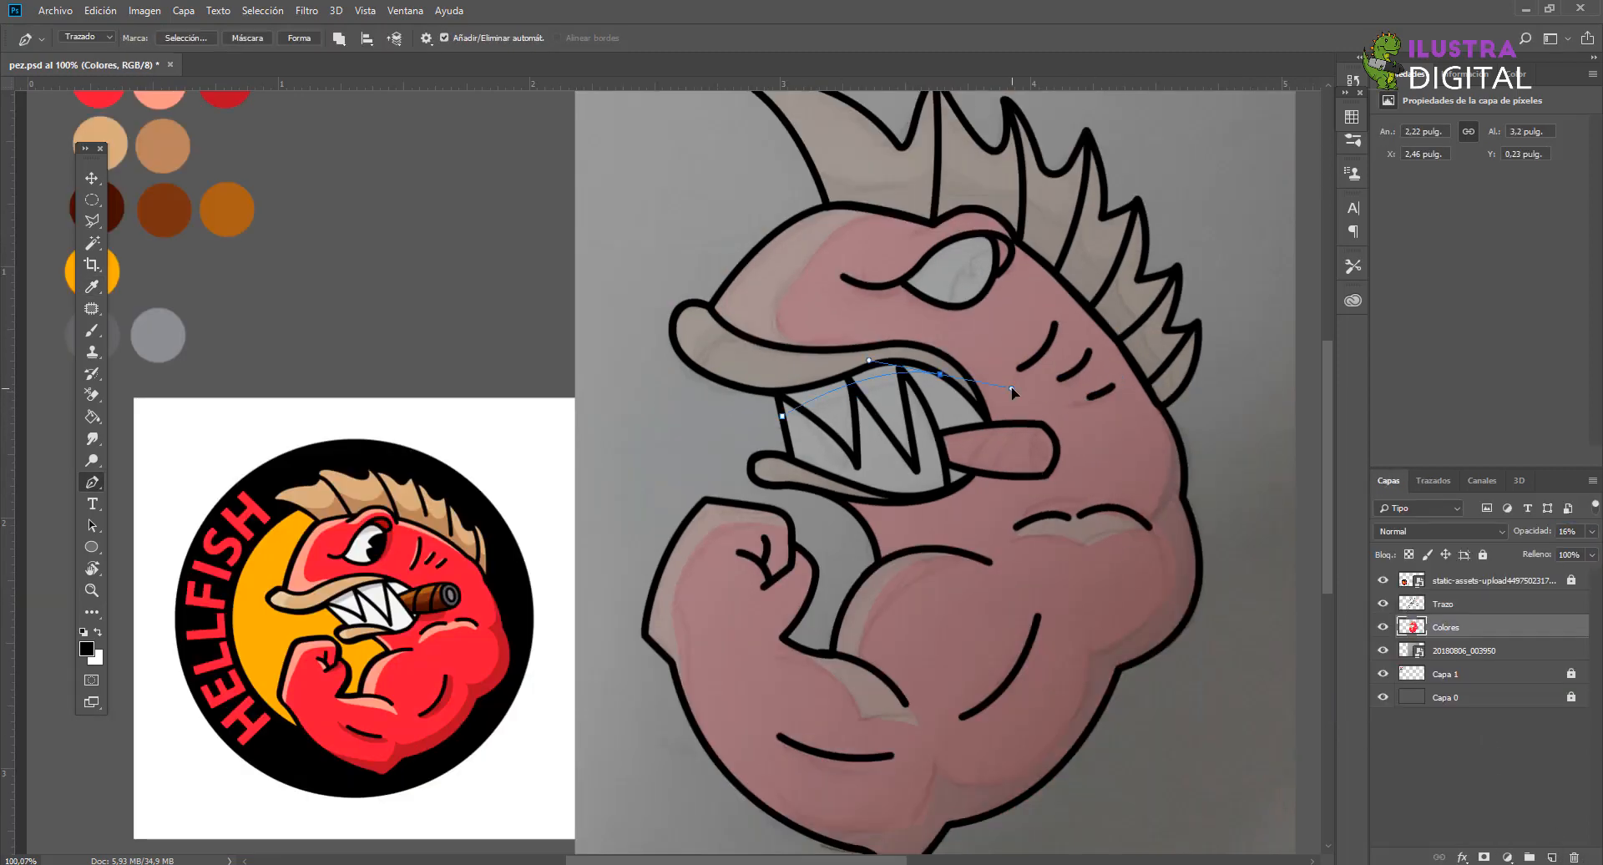
Step: Outline a curved shadow band along the upper edge of the teeth on the Colores layer and fill it light grey
left_click(940, 375, "alt")
scroll(893, 381, "up", 7)
left_click_drag(815, 364, 802, 372)
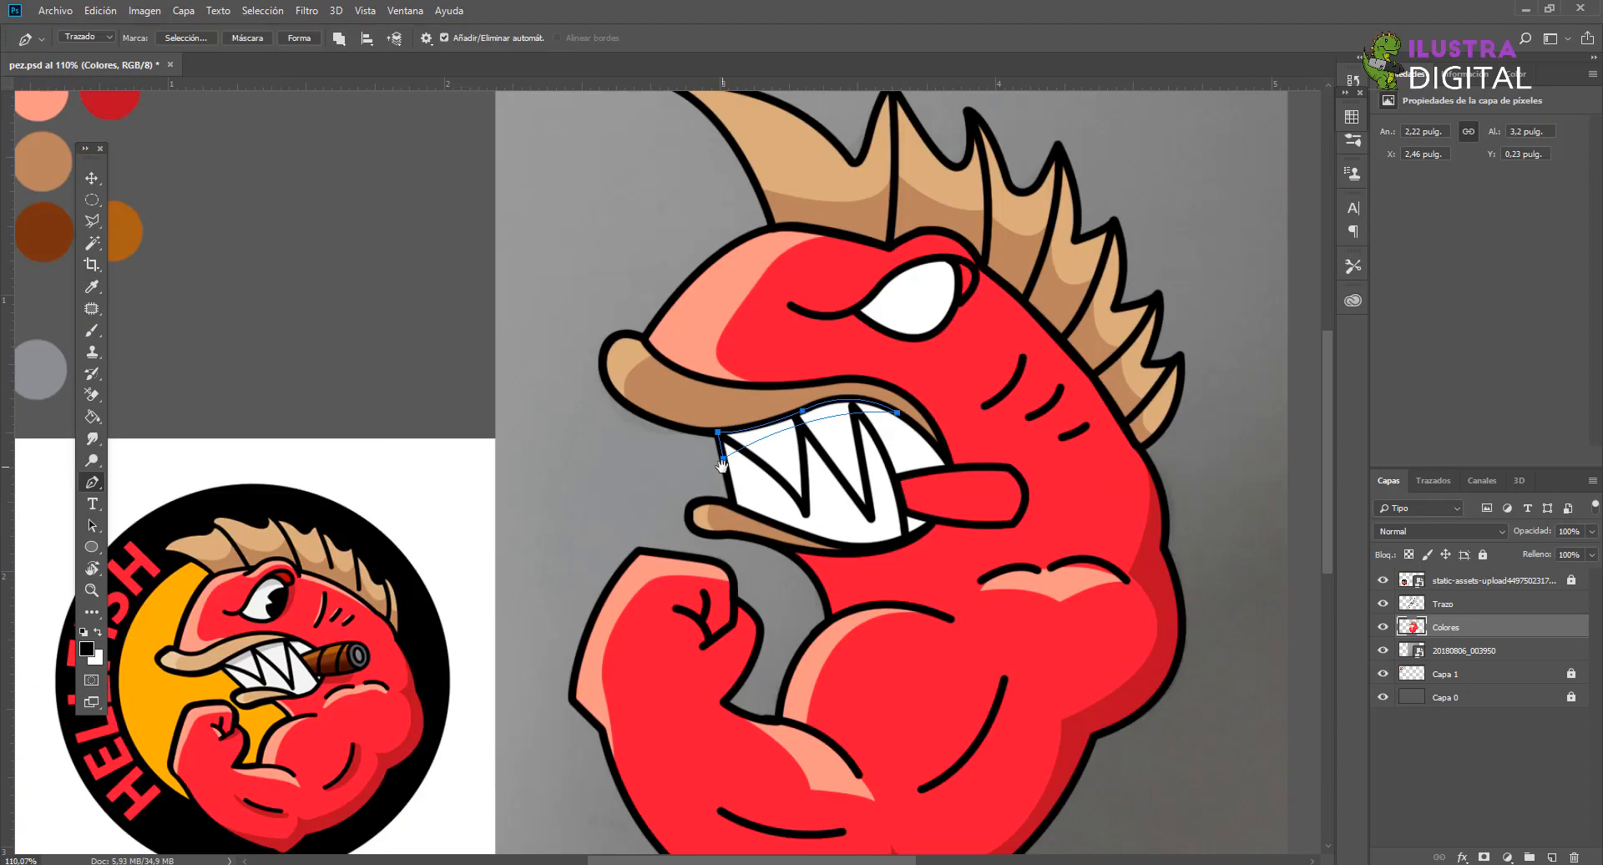
right_click(1004, 378)
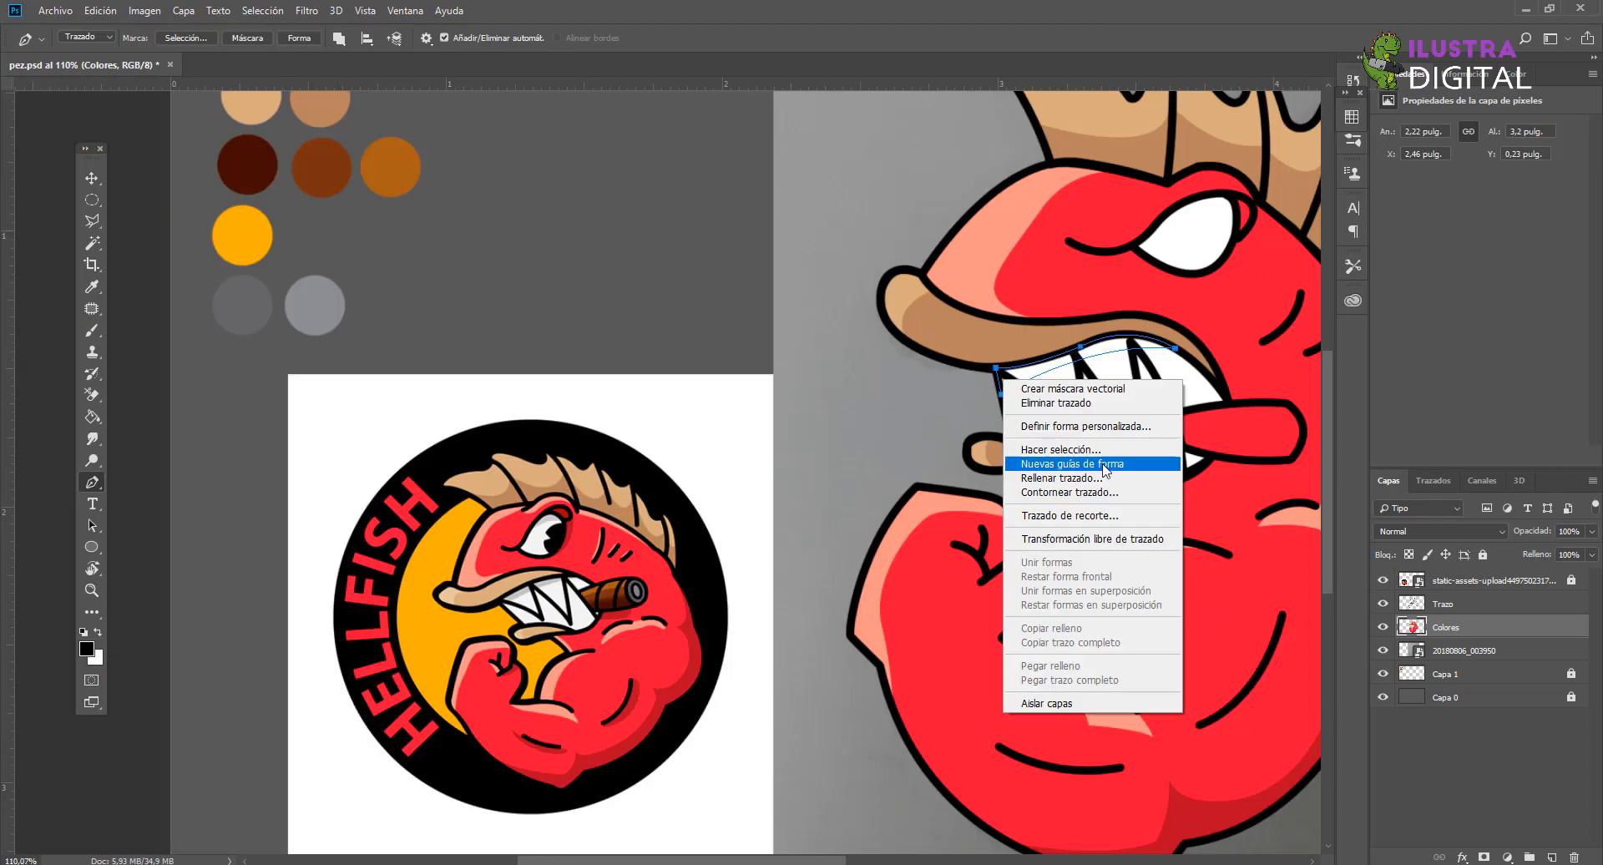
left_click(1077, 459)
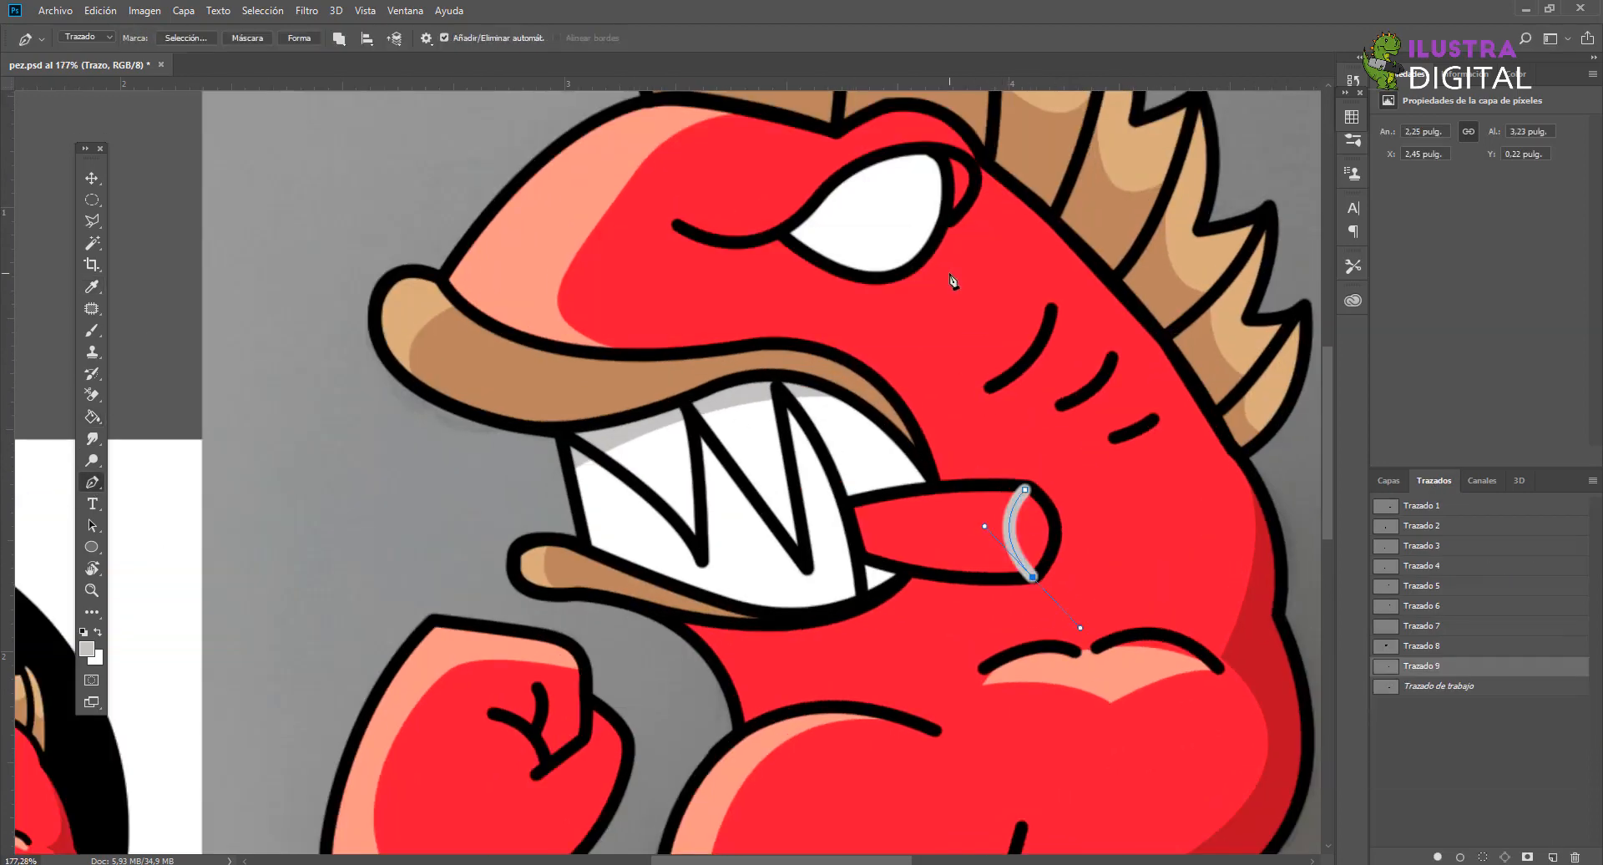
Step: Stroke the curve at the cigar's end in black and fill a small ellipse inside its grey tip with lighter grey
right_click(1424, 661)
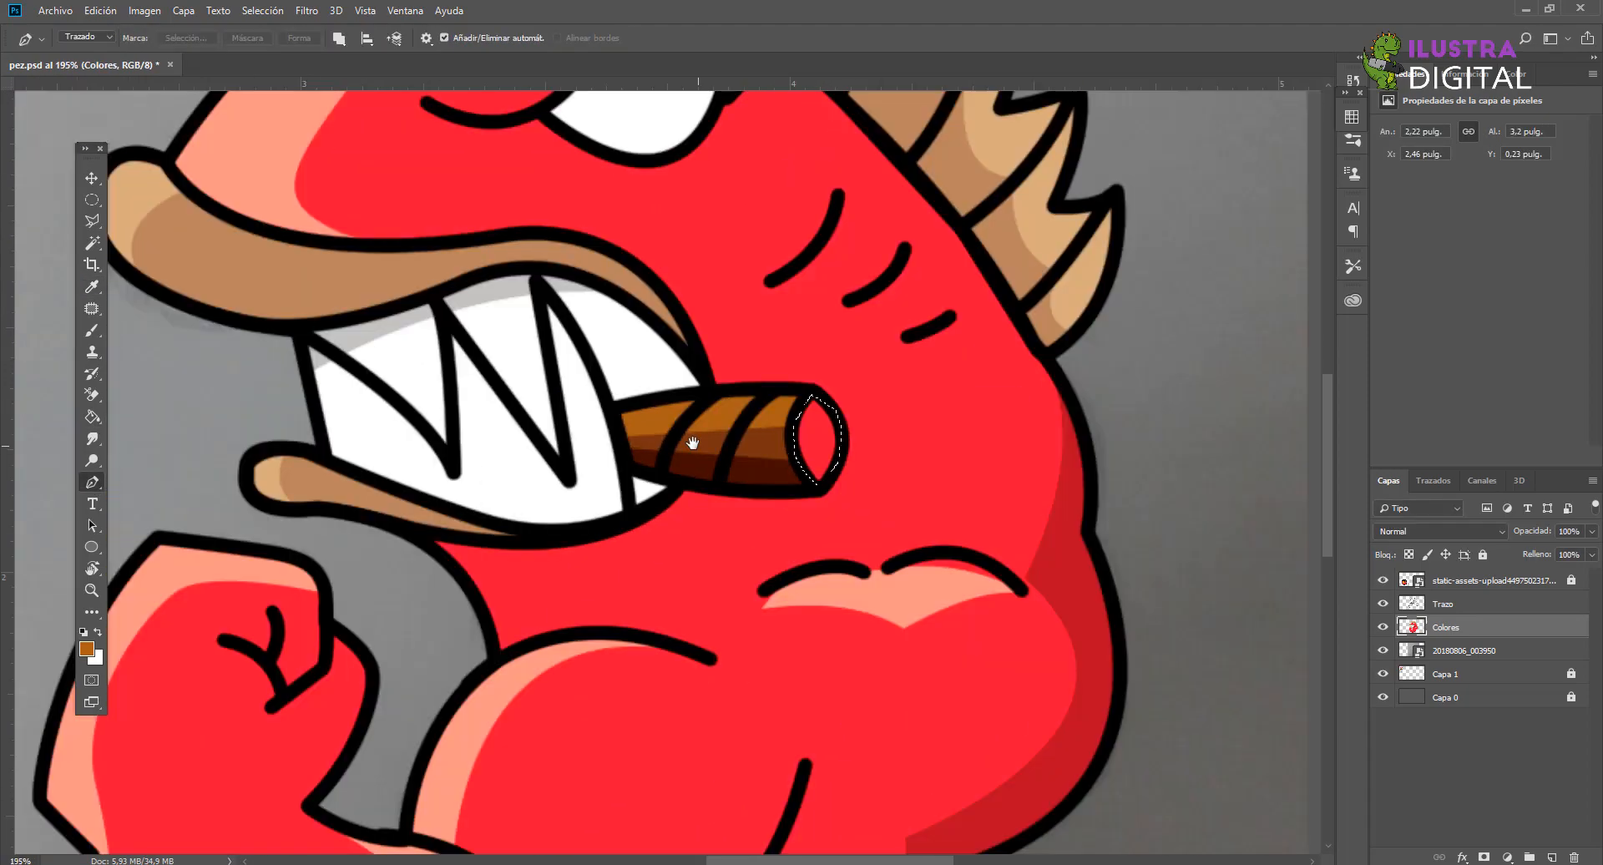
scroll(832, 451, "up", 6)
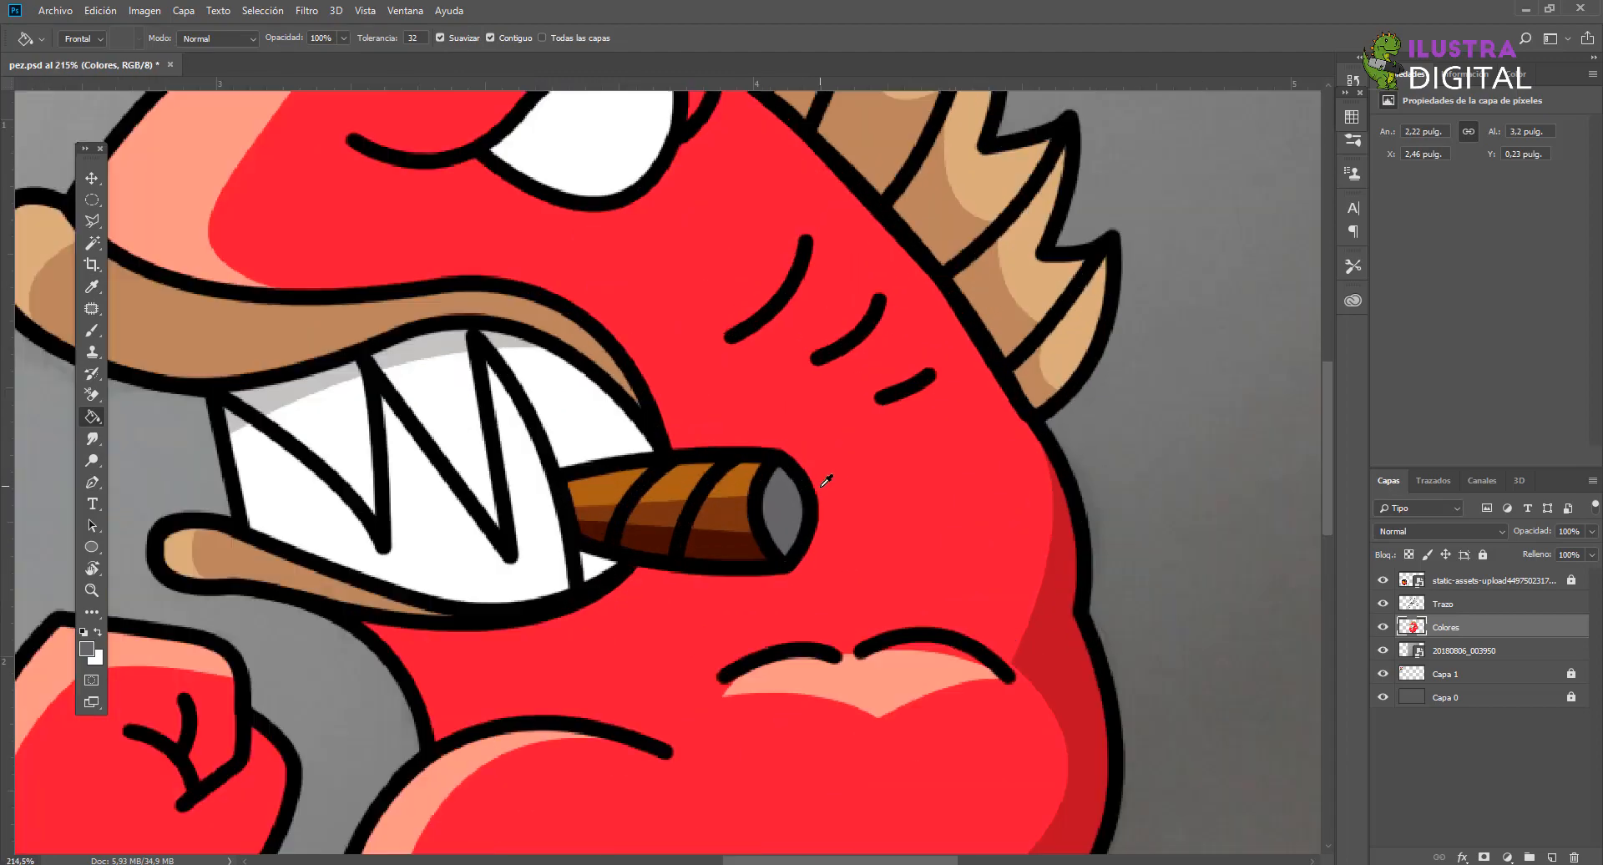
key("m")
left_click_drag(769, 475, 788, 506)
key("i")
left_click(263, 613)
key("g")
left_click(1036, 423)
key("ctrl+d")
scroll(700, 457, "down", 8)
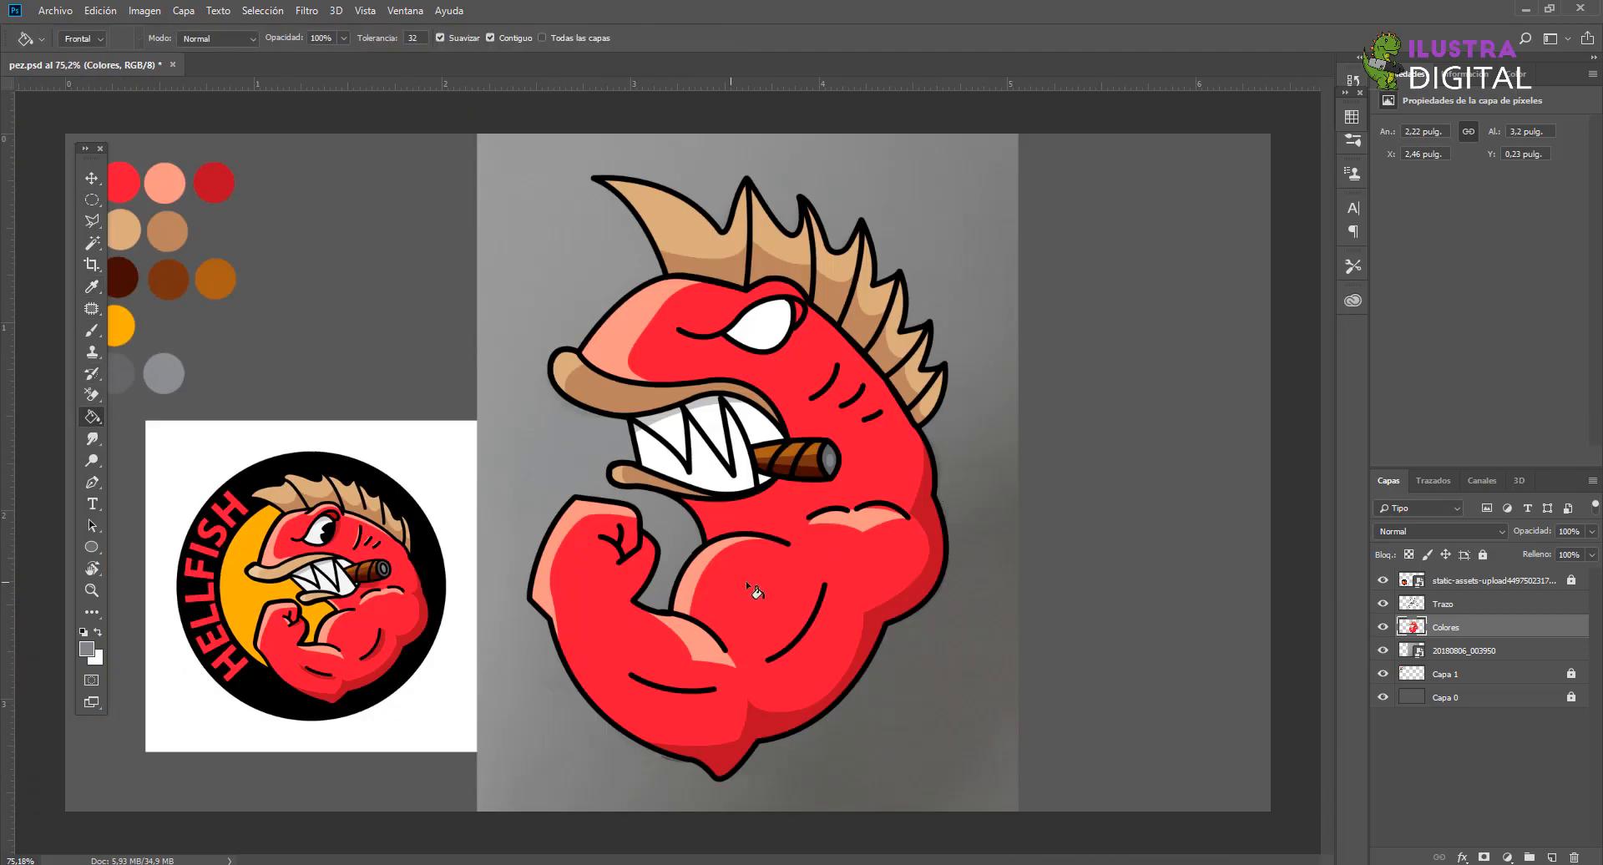
Step: Add a round black pupil on a new layer in the eye and erase the part that extends outside the eye
scroll(791, 328, "up", 13)
left_click(93, 483)
scroll(973, 226, "down", 6)
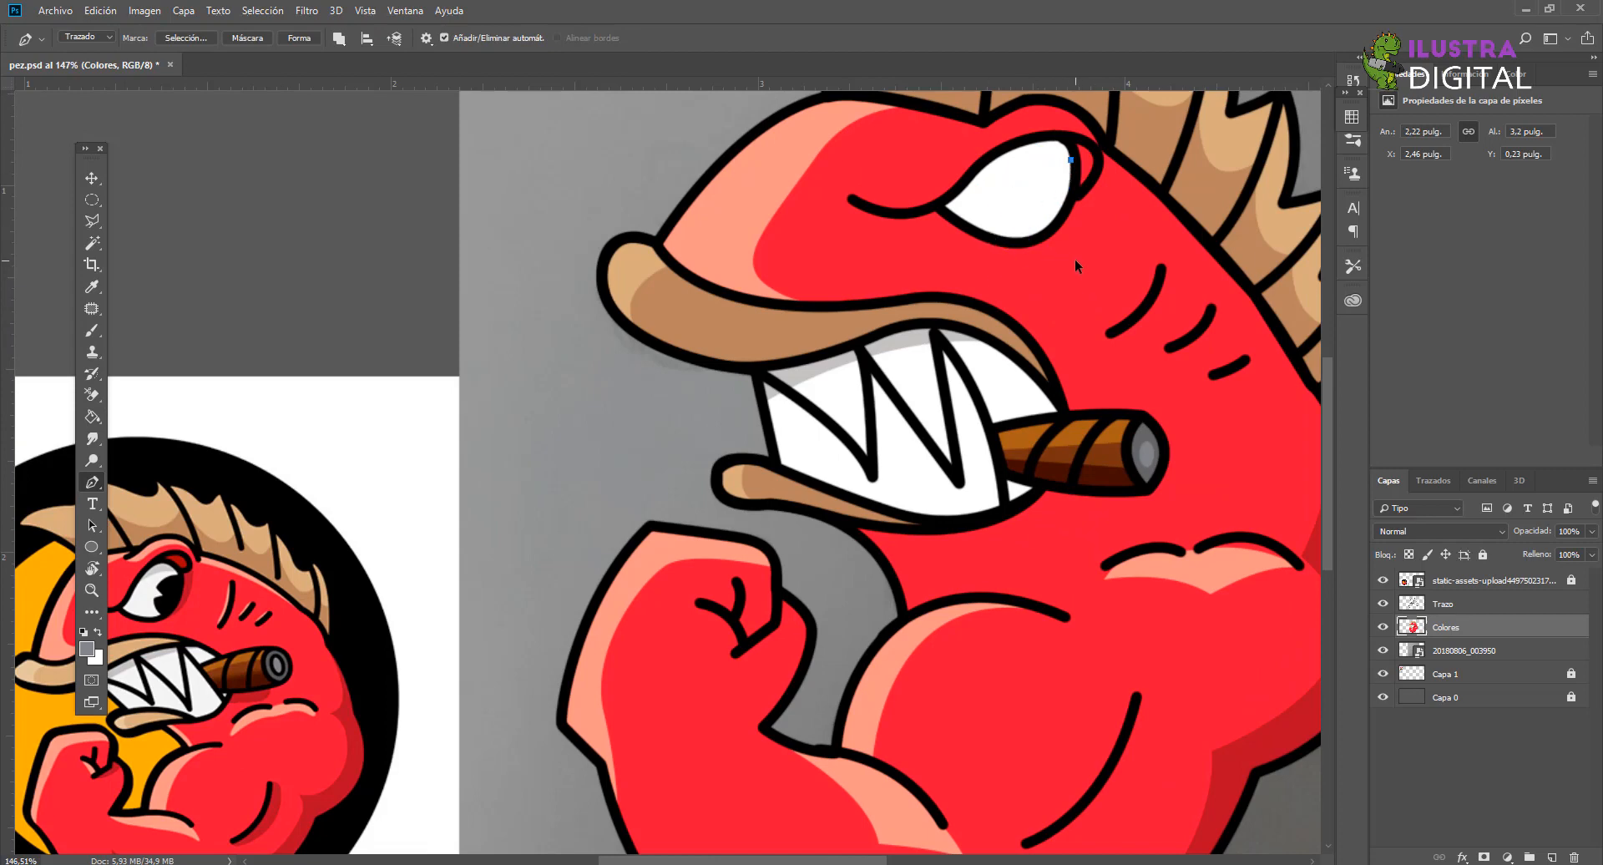
left_click(1027, 219)
key("ctrl+d")
key("v")
mouse_move(1027, 226)
left_mouse_down()
mouse_move(1037, 213)
mouse_move(1019, 216)
left_mouse_up()
left_click(1091, 190)
key("Delete")
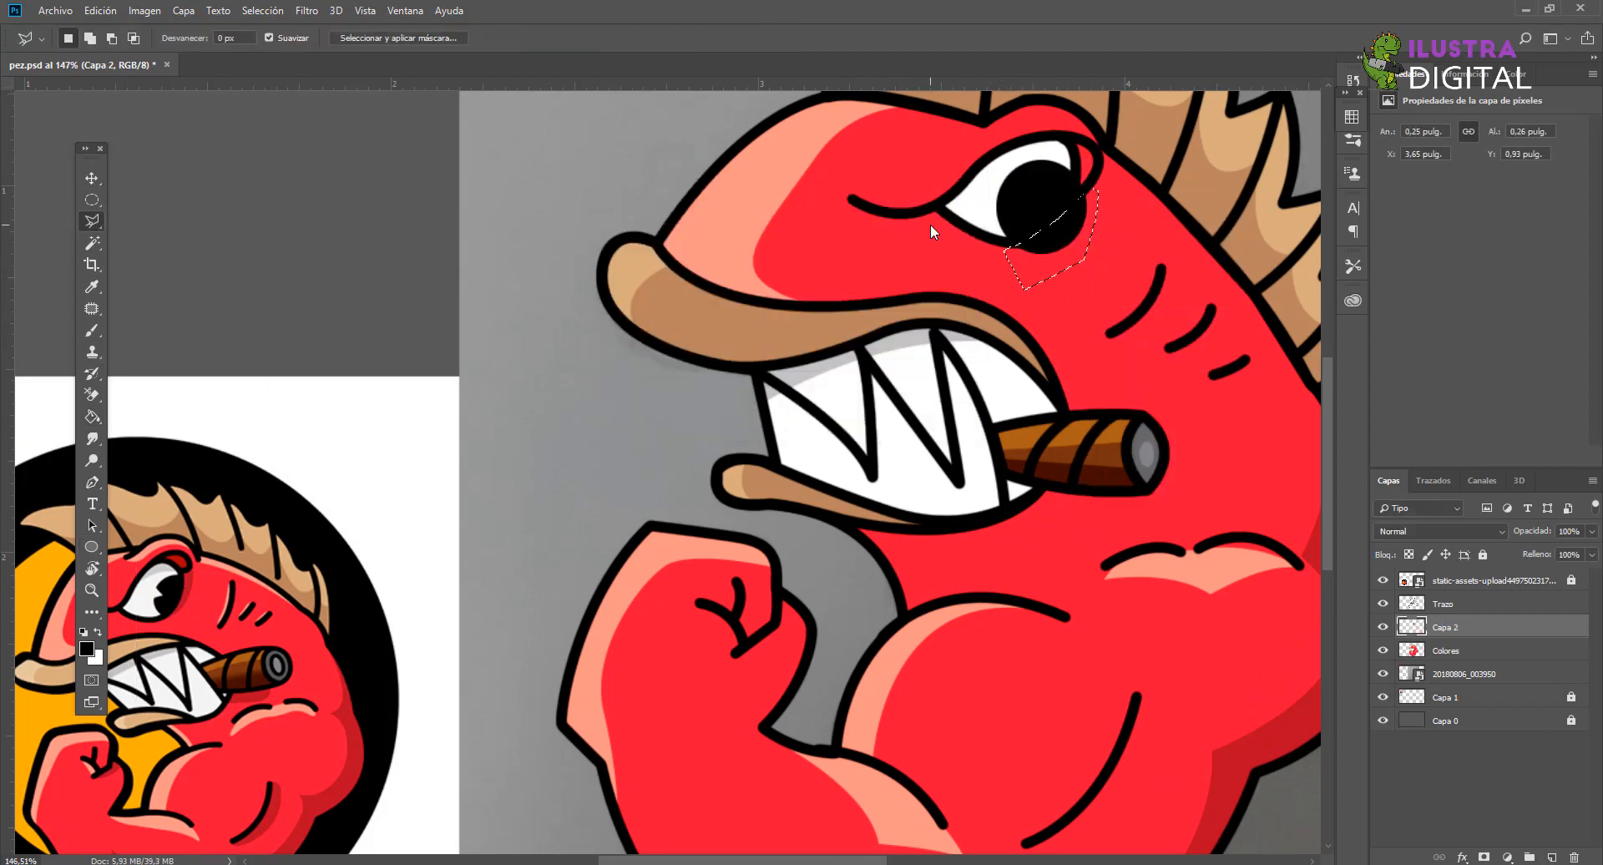
key("ctrl+d")
Step: Cut a wedge-shaped glint out of the upper-left edge of the black pupil
scroll(1086, 159, "up", 13)
left_click(661, 366)
right_click(732, 349)
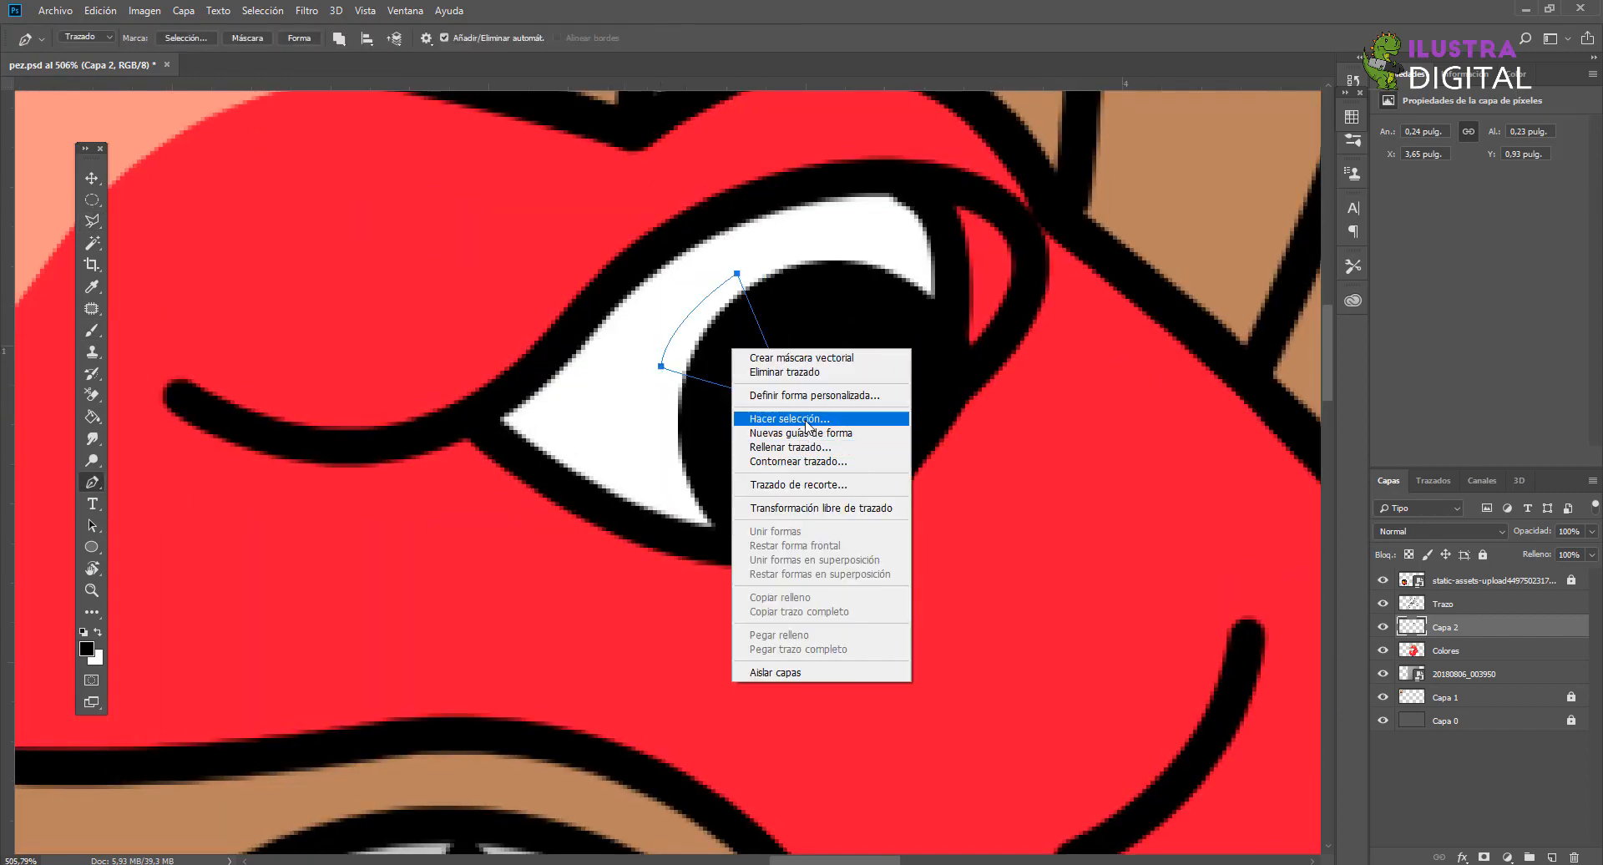
left_click(776, 419)
key("Return")
key("Delete")
key("ctrl+d")
Step: Delete the sketch photo layer and merge the pupil layer with the Colores layer
scroll(893, 320, "down", 19)
left_click(1432, 653)
key("Delete")
left_click(1492, 652, "ctrl")
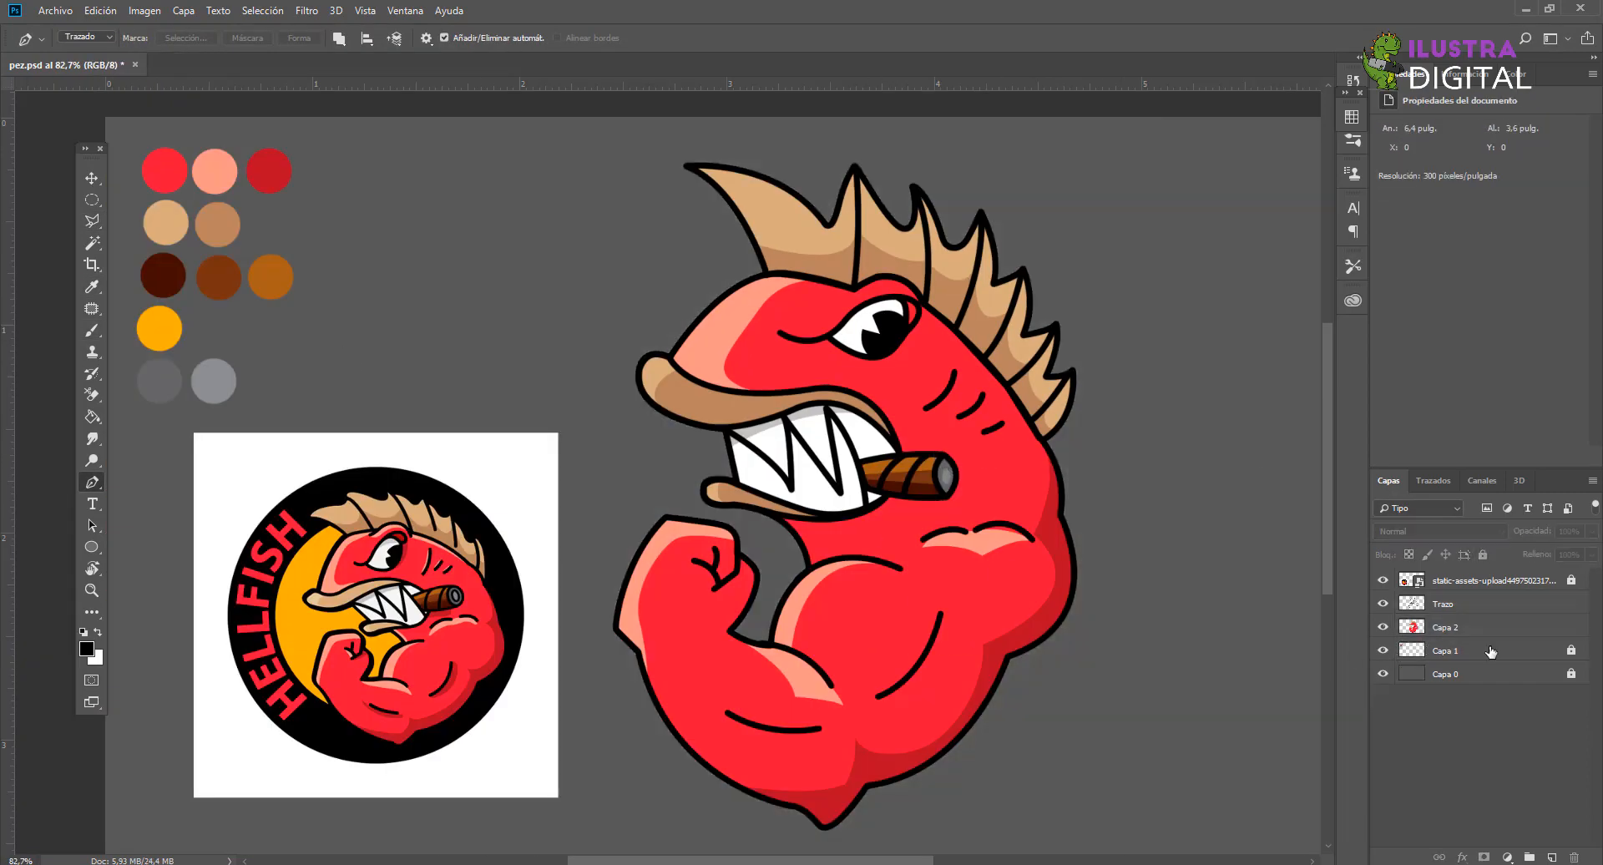
Step: Rotate the fish's Trazo and Capa 2 layers counterclockwise, scale them down and move them towards the canvas centre
left_click(1491, 629)
left_click(1481, 605, "ctrl")
left_click(93, 179)
key("ctrl+t")
left_click_drag(1082, 158, 941, 96)
key("Return")
scroll(843, 468, "down", 2)
left_click_drag(943, 214, 848, 329)
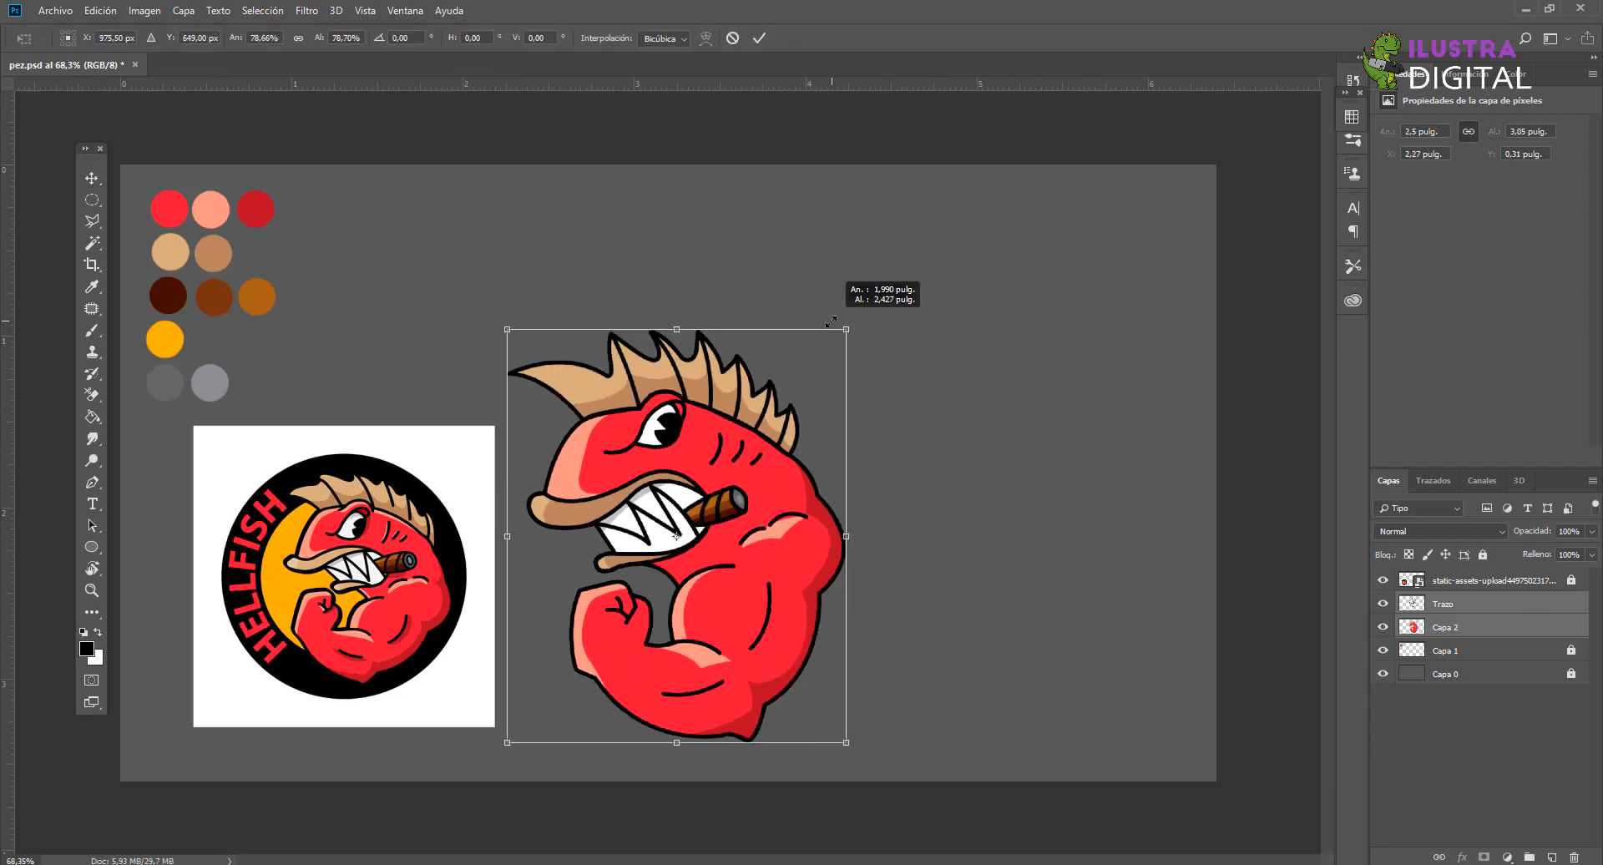
left_click_drag(684, 543, 778, 477)
key("Return")
Step: Add a black circle about 2.73 inches wide on a new layer behind the fish and move the reference logo aside
left_click(1446, 651)
left_click(1553, 857)
key("alt+BackSpace")
key("ctrl+d")
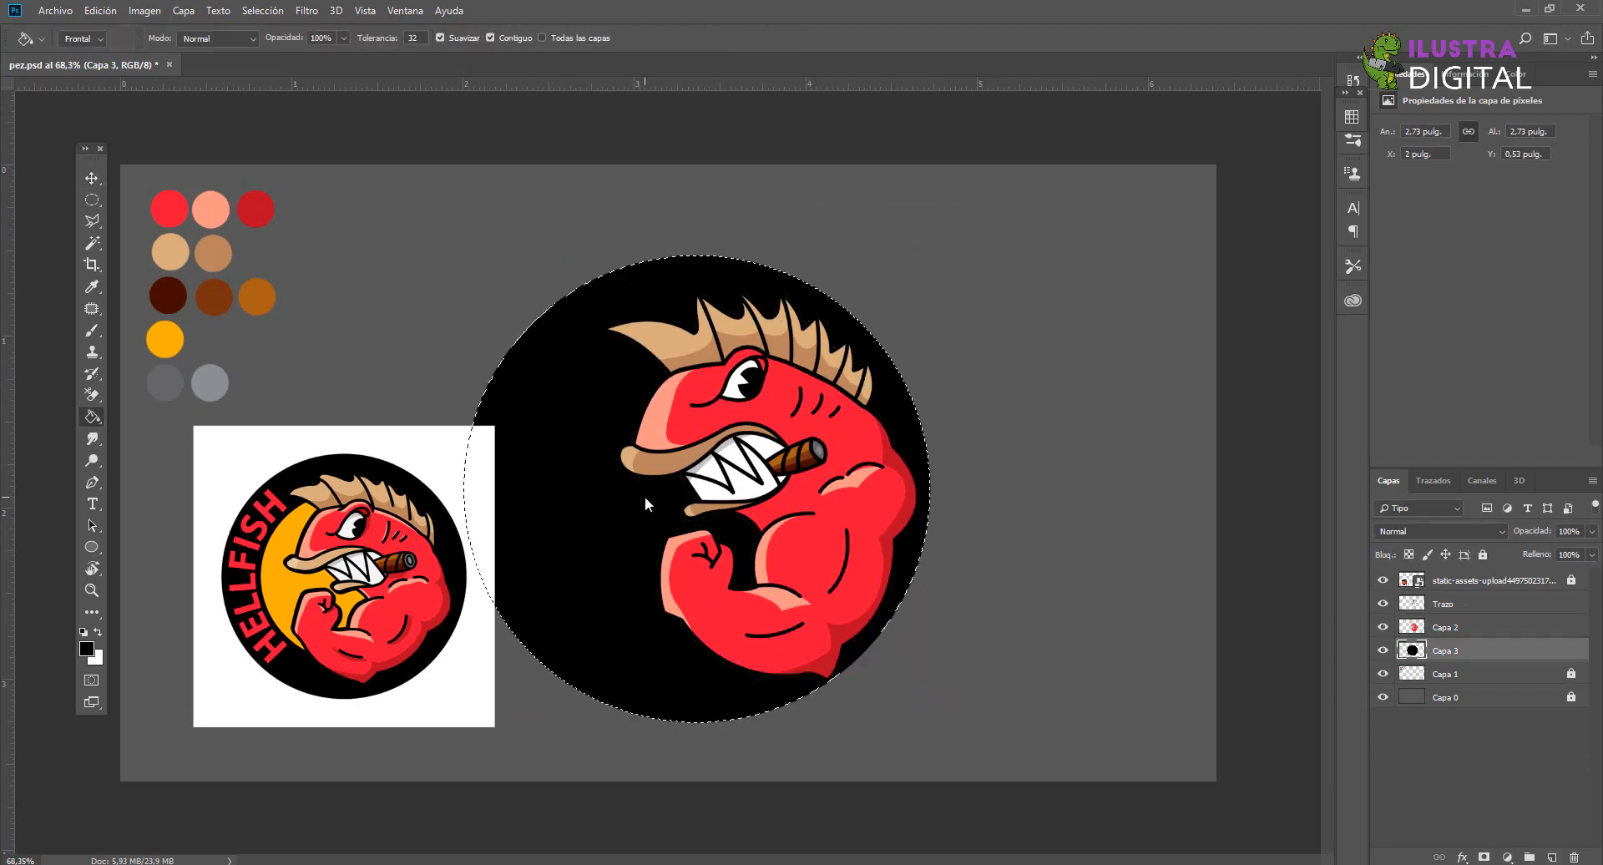
key("v")
left_click_drag(480, 553, 407, 548)
Step: Add a circle about 1.6 inches wide on a new layer above the black circle, filled with the palette's orange
left_click(92, 199)
left_click_drag(548, 351, 844, 626)
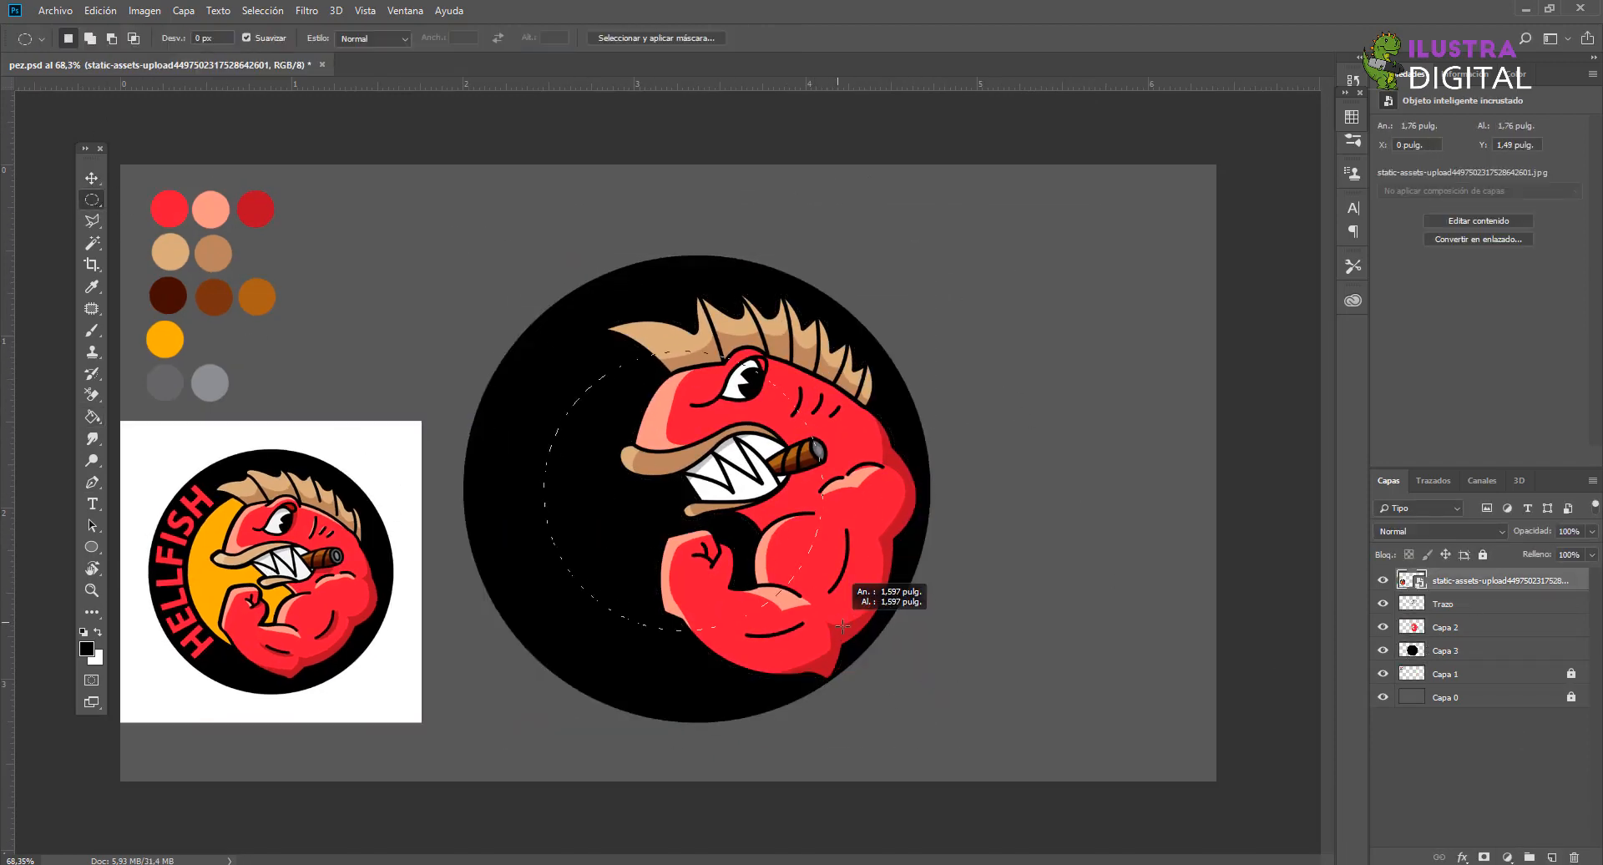
left_click(1486, 652)
left_click(1552, 858)
left_click(92, 286)
left_click(165, 340)
key("ctrl+d")
Step: Enlarge the orange circle and centre it on the black circle
left_click(1478, 673, "ctrl")
left_click(410, 39)
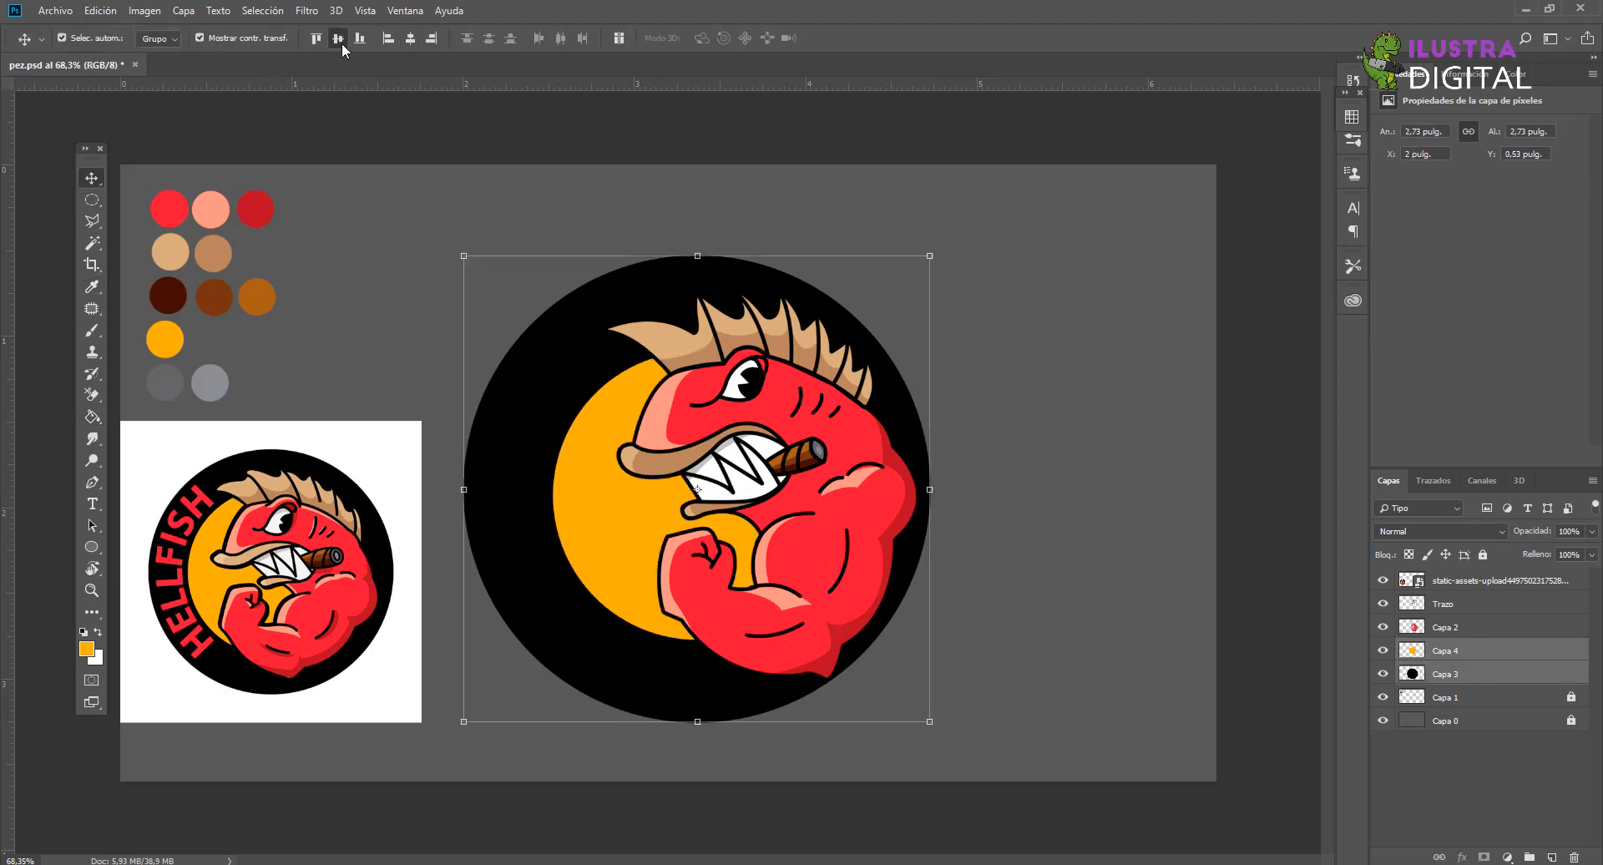
left_click(339, 38)
left_click_drag(553, 345, 525, 316)
key("Return")
left_click(1478, 674, "ctrl")
left_click(411, 37)
left_click(117, 467)
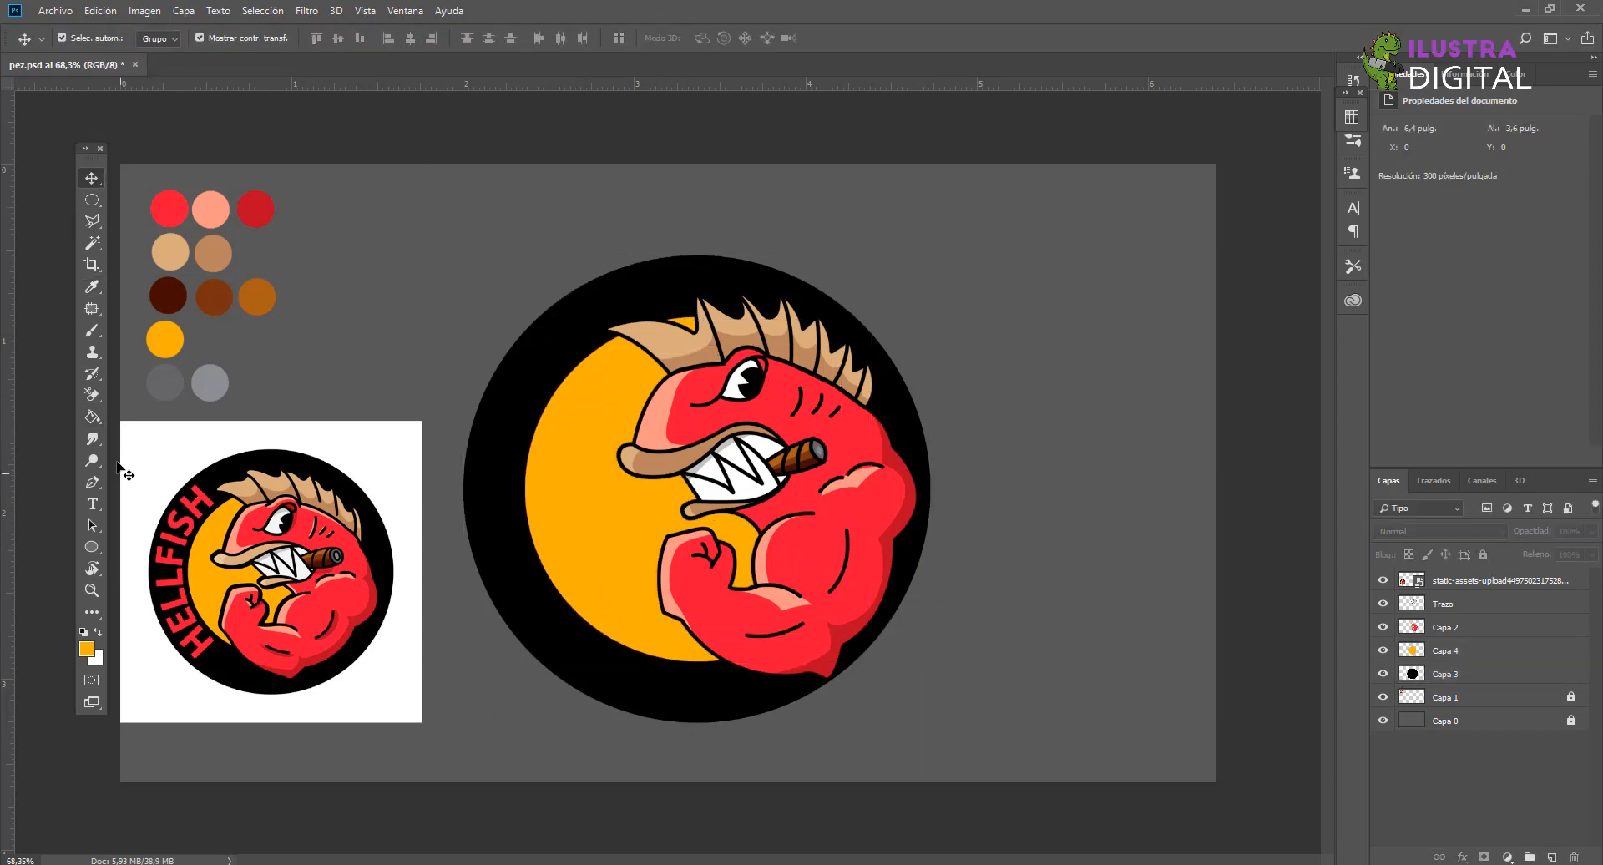
Step: Scale the orange and black circles together to 97.92% and shift them slightly to the right
left_click(541, 477)
left_click(505, 456, "shift")
left_click_drag(930, 255, 920, 265)
left_click_drag(631, 512, 643, 512)
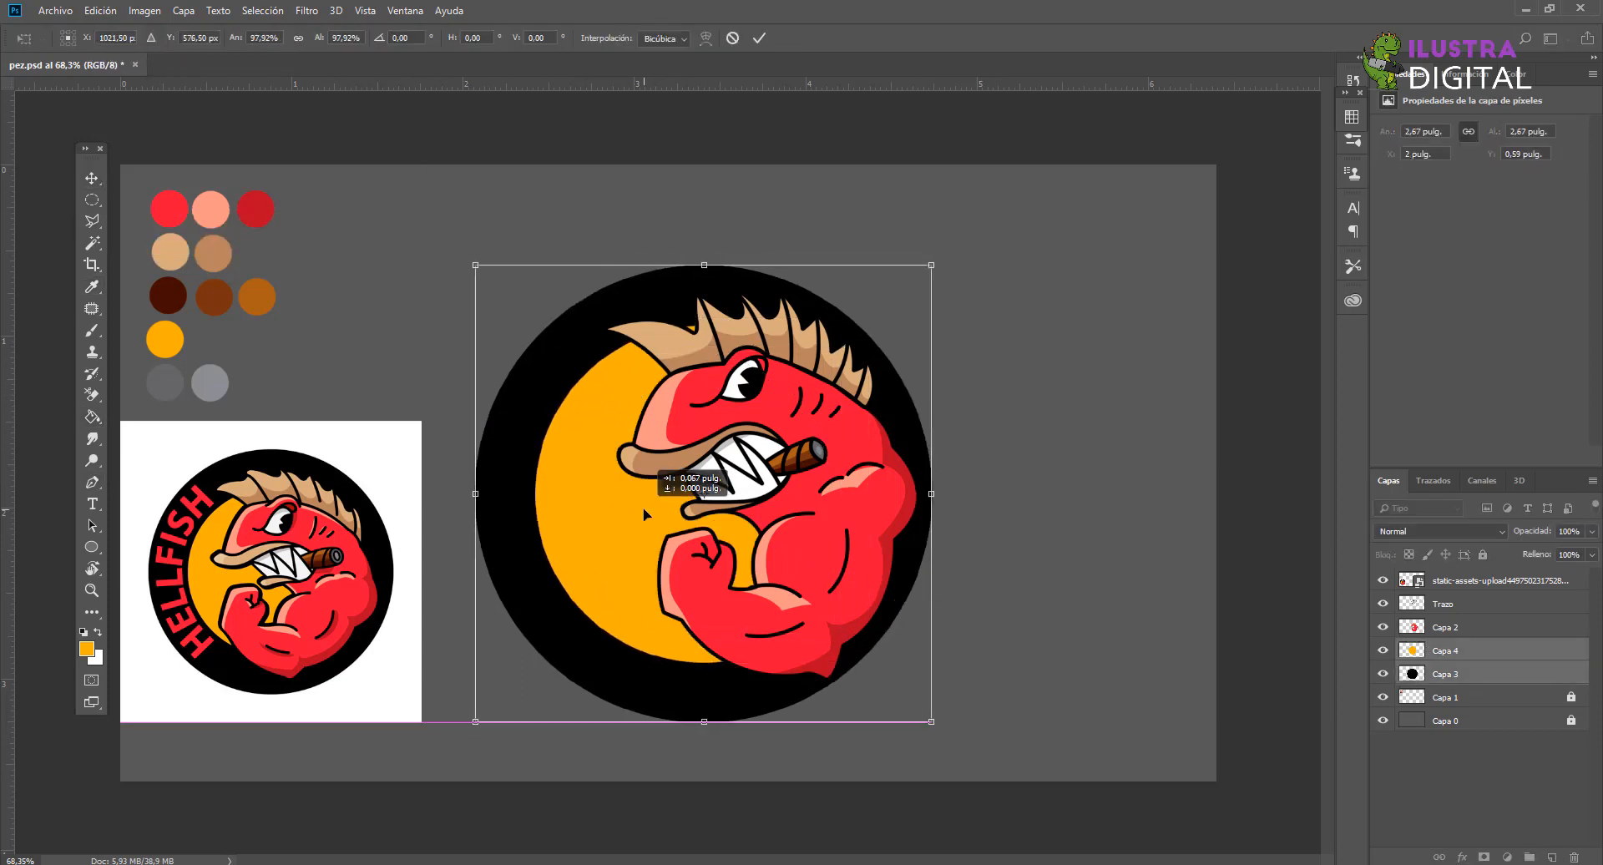
key("Return")
Step: Reduce the orange circle to about 1.64 inches wide and centre it on the black circle
left_click(576, 395)
left_click_drag(535, 326, 568, 358)
left_click_drag(617, 509, 601, 492)
left_click_drag(868, 646, 847, 624)
left_click_drag(618, 501, 605, 510)
key("Return")
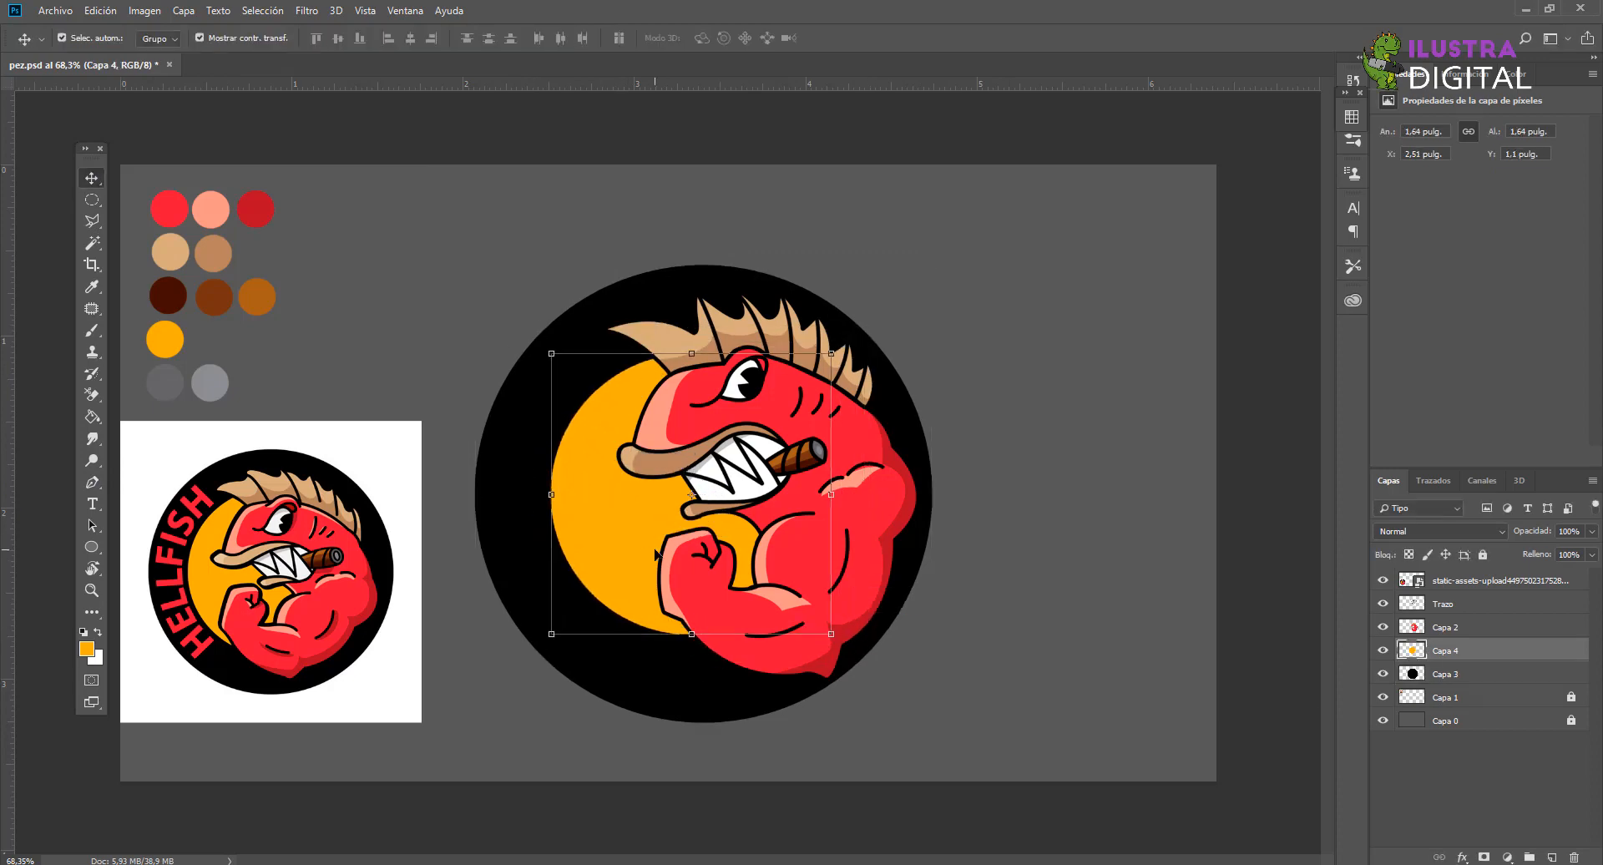
left_click(517, 451, "shift")
left_click(409, 39)
left_click(534, 202)
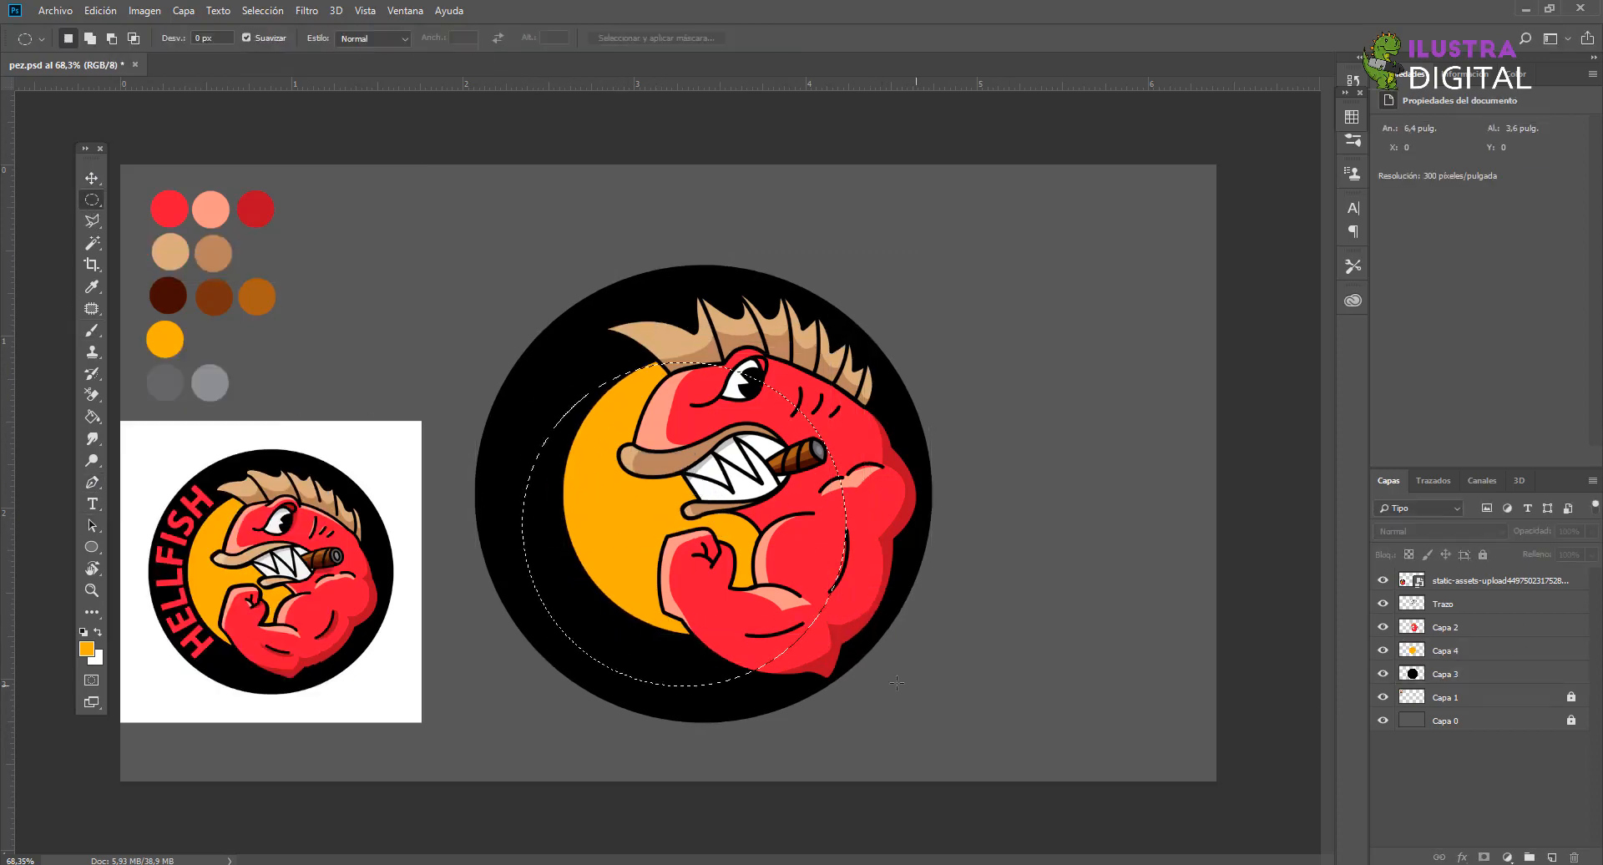
Step: Draw a 635 px circle shape without fill or stroke around the orange circle, above the black circle's layer
left_click(92, 505)
key("ctrl+d")
key("v")
left_click(518, 501)
left_click(92, 547)
left_click_drag(544, 326, 907, 688)
Step: Write HELLFISH along the lower-left part of the circle path and set its font to Impact
left_click(92, 504)
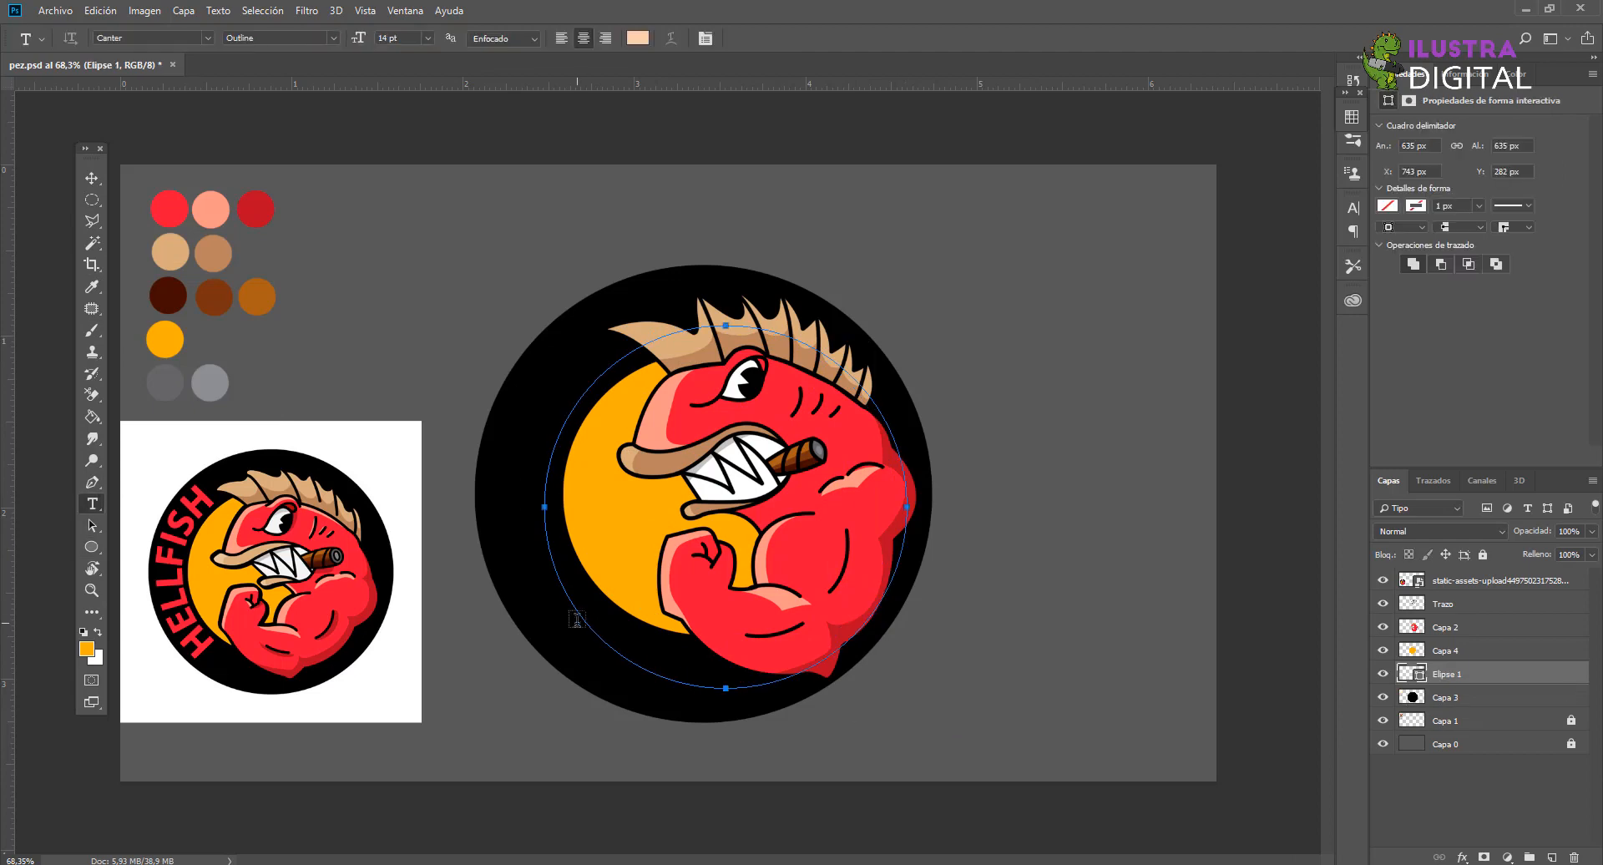
left_click(576, 619)
type("HELLFISH")
left_click(208, 38)
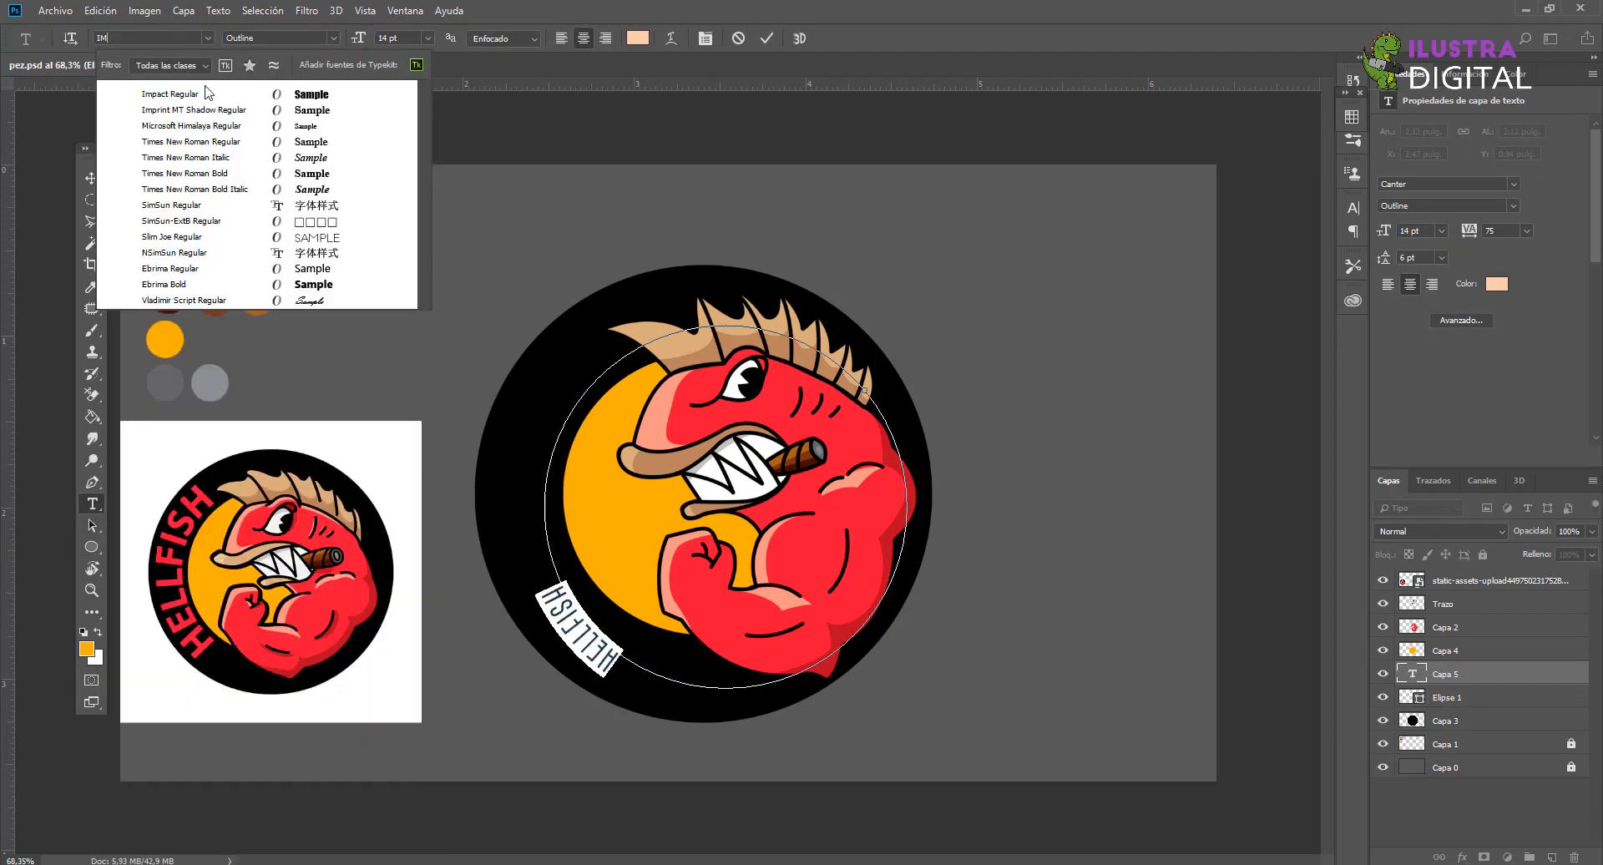
left_click(207, 92)
Step: Set the HELLFISH text size to 19 pt and slide it along the path to the badge's left side
left_click_drag(359, 38, 375, 39)
left_click_drag(584, 621, 547, 530)
key("ctrl+a")
left_click_drag(361, 40, 365, 40)
left_click_drag(553, 547, 547, 522)
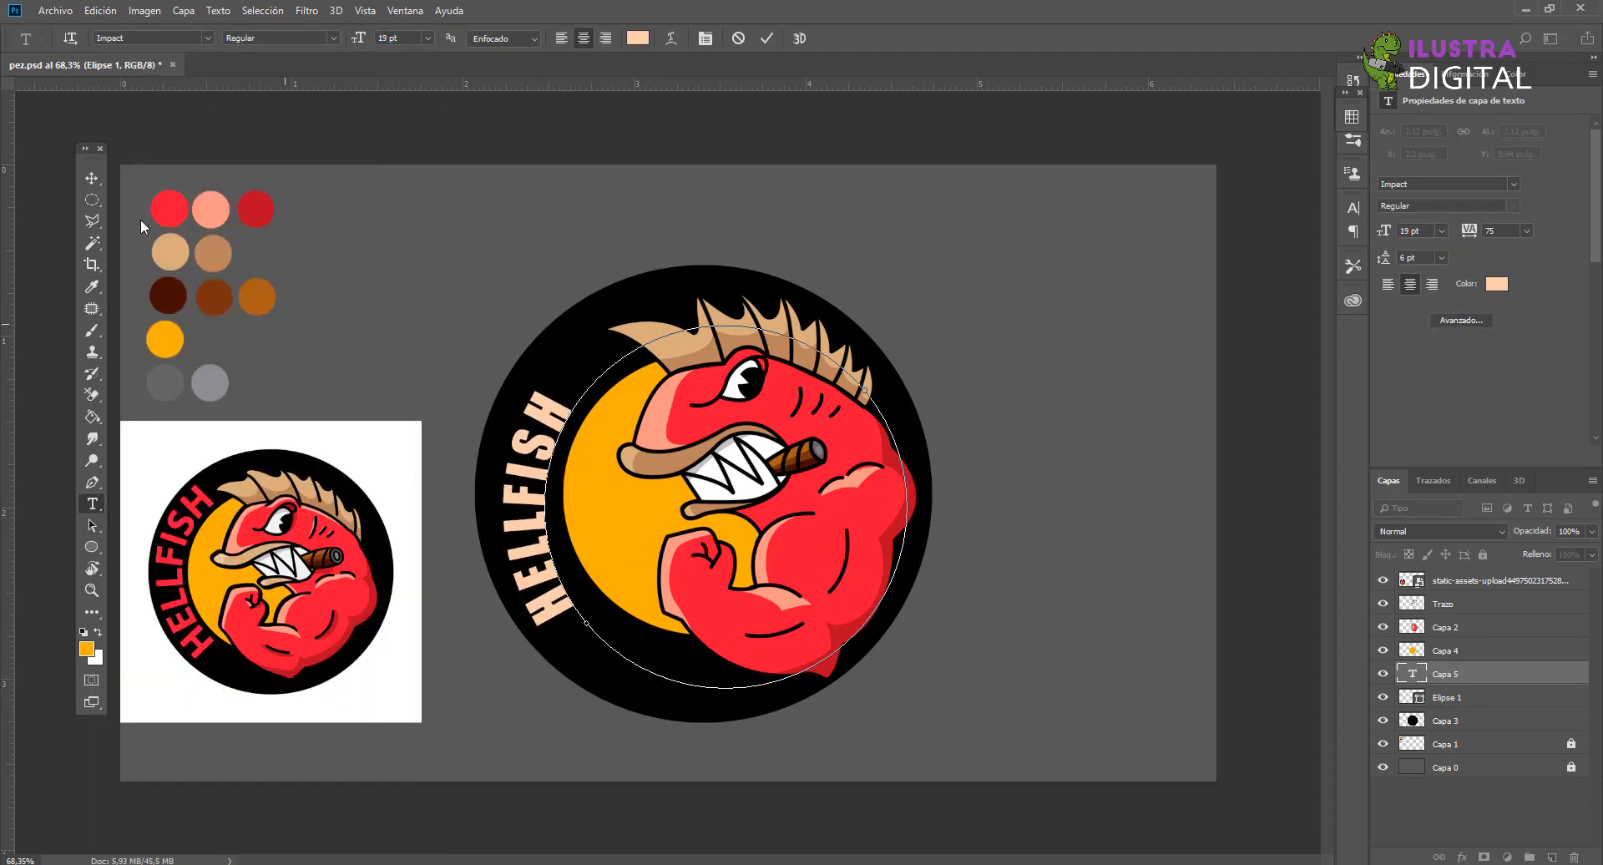
Step: Recolour the HELLFISH text with the palette's bright red and increase its size
key("ctrl+a")
left_click(638, 39)
left_click(171, 213)
left_click(1384, 136)
left_click(535, 526)
key("ctrl+a")
left_click_drag(365, 40, 370, 40)
left_click(92, 178)
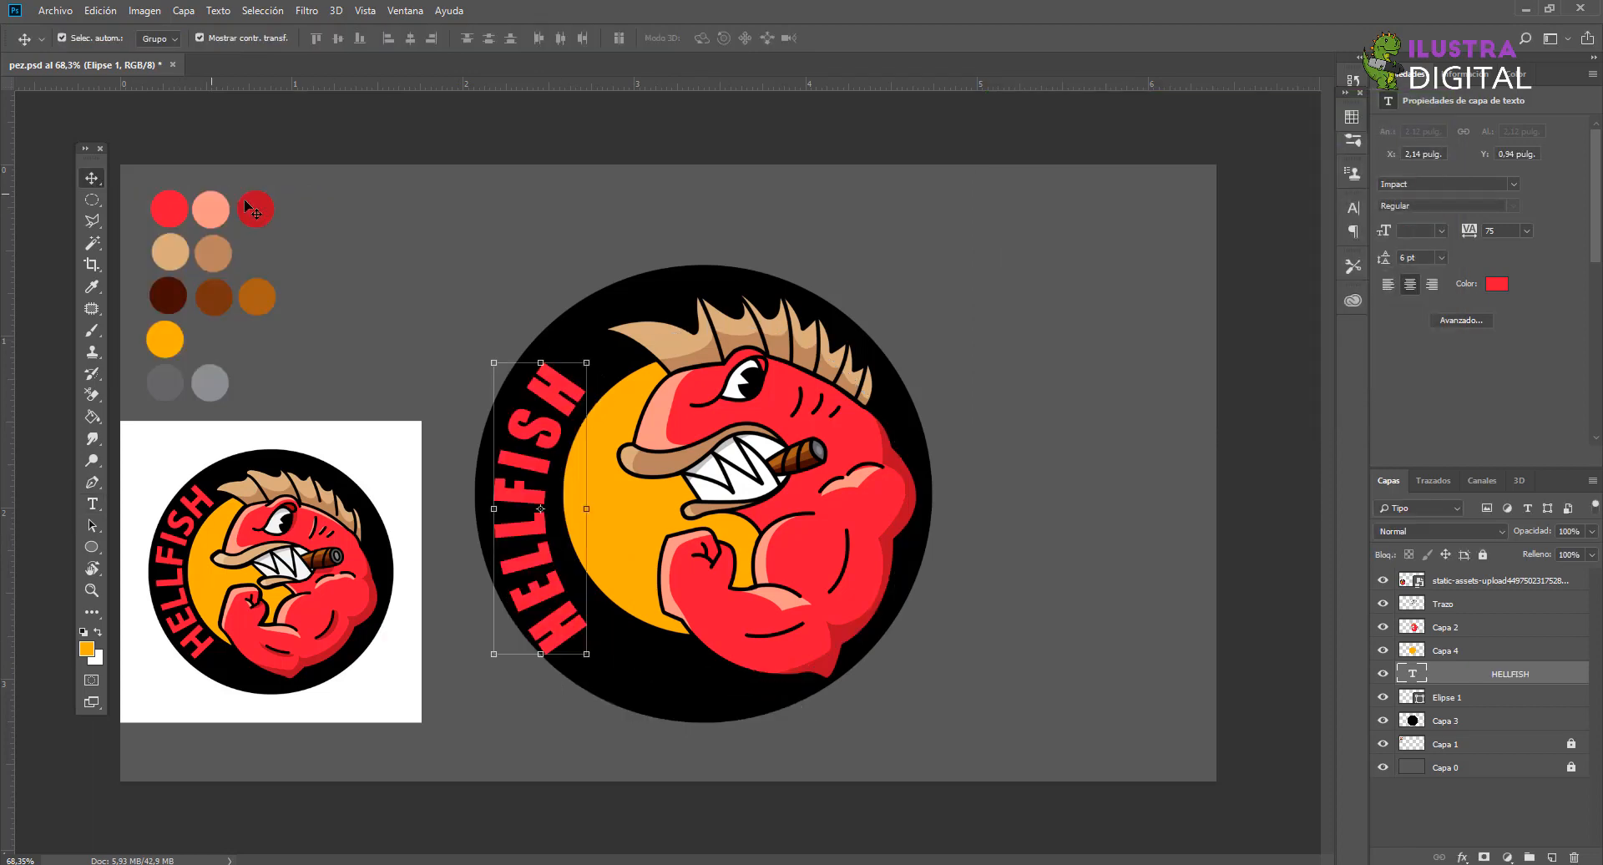
Step: Rotate the HELLFISH text slightly counterclockwise and reposition it within the black ring
left_click(1447, 697, "shift")
left_click(1445, 720, "shift")
left_click(1446, 673)
left_click_drag(531, 491, 527, 482)
key("ctrl+t")
mouse_move(599, 349)
left_mouse_down()
mouse_move(599, 335)
mouse_move(598, 352)
left_mouse_up()
left_click_drag(927, 302, 922, 289)
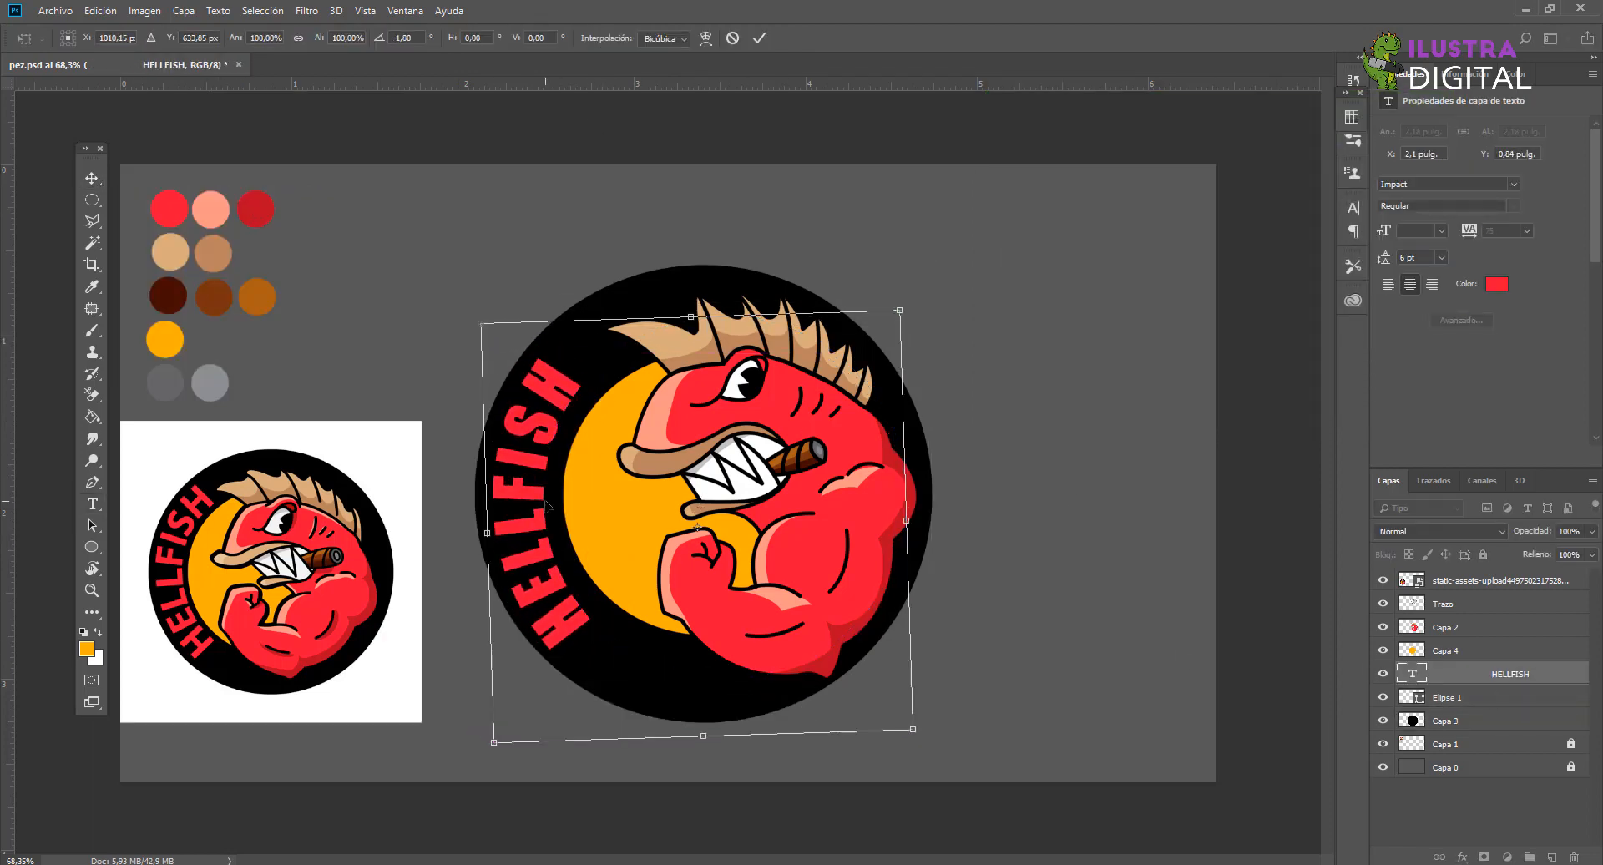
left_click_drag(543, 514, 555, 498)
Step: Set the HELLFISH text to 30 pt with a tracking of 100
left_click(92, 503)
left_click(733, 329)
left_click(535, 501)
key("ctrl+a")
left_click_drag(353, 38, 357, 38)
left_click(706, 39)
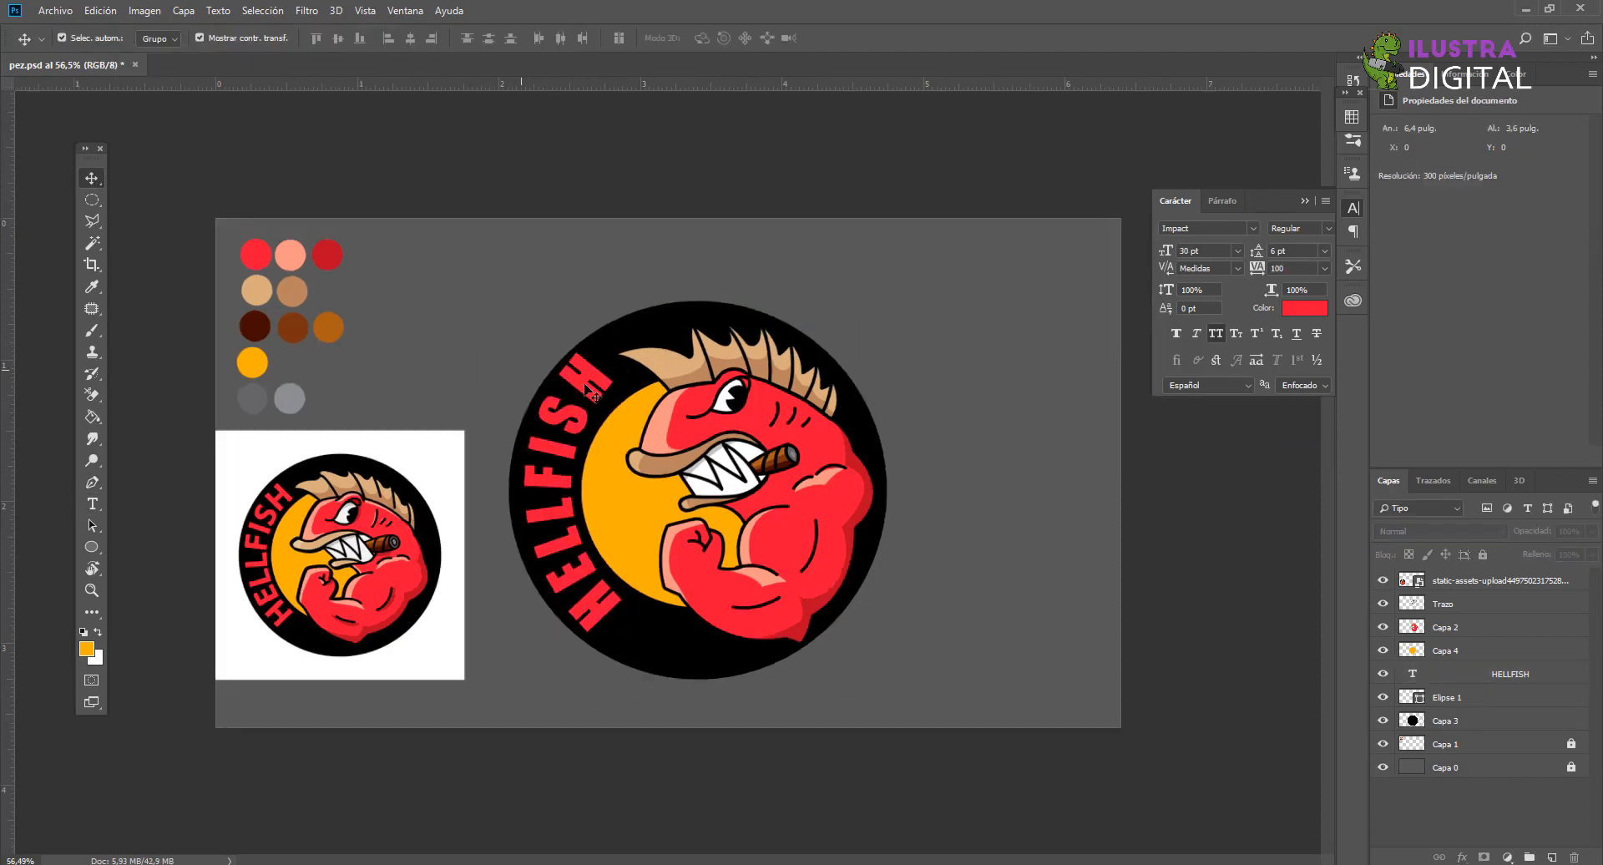
Step: Delete the reference logo and the colour palette layer, and fill the Capa 0 background with white
key("Delete")
left_click(1445, 721)
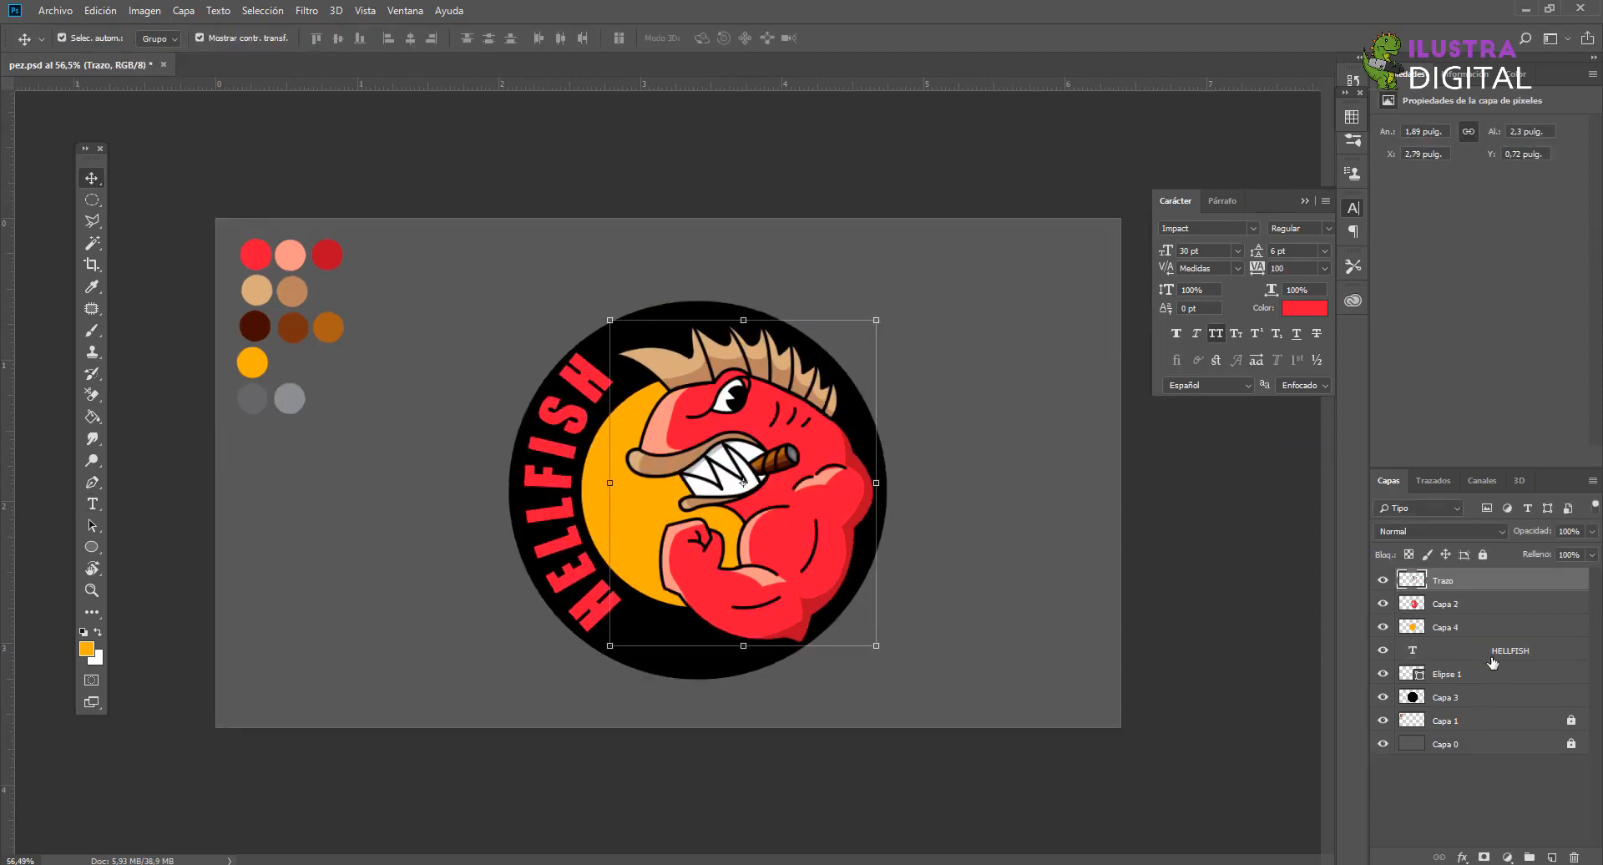
key("Delete")
key("x")
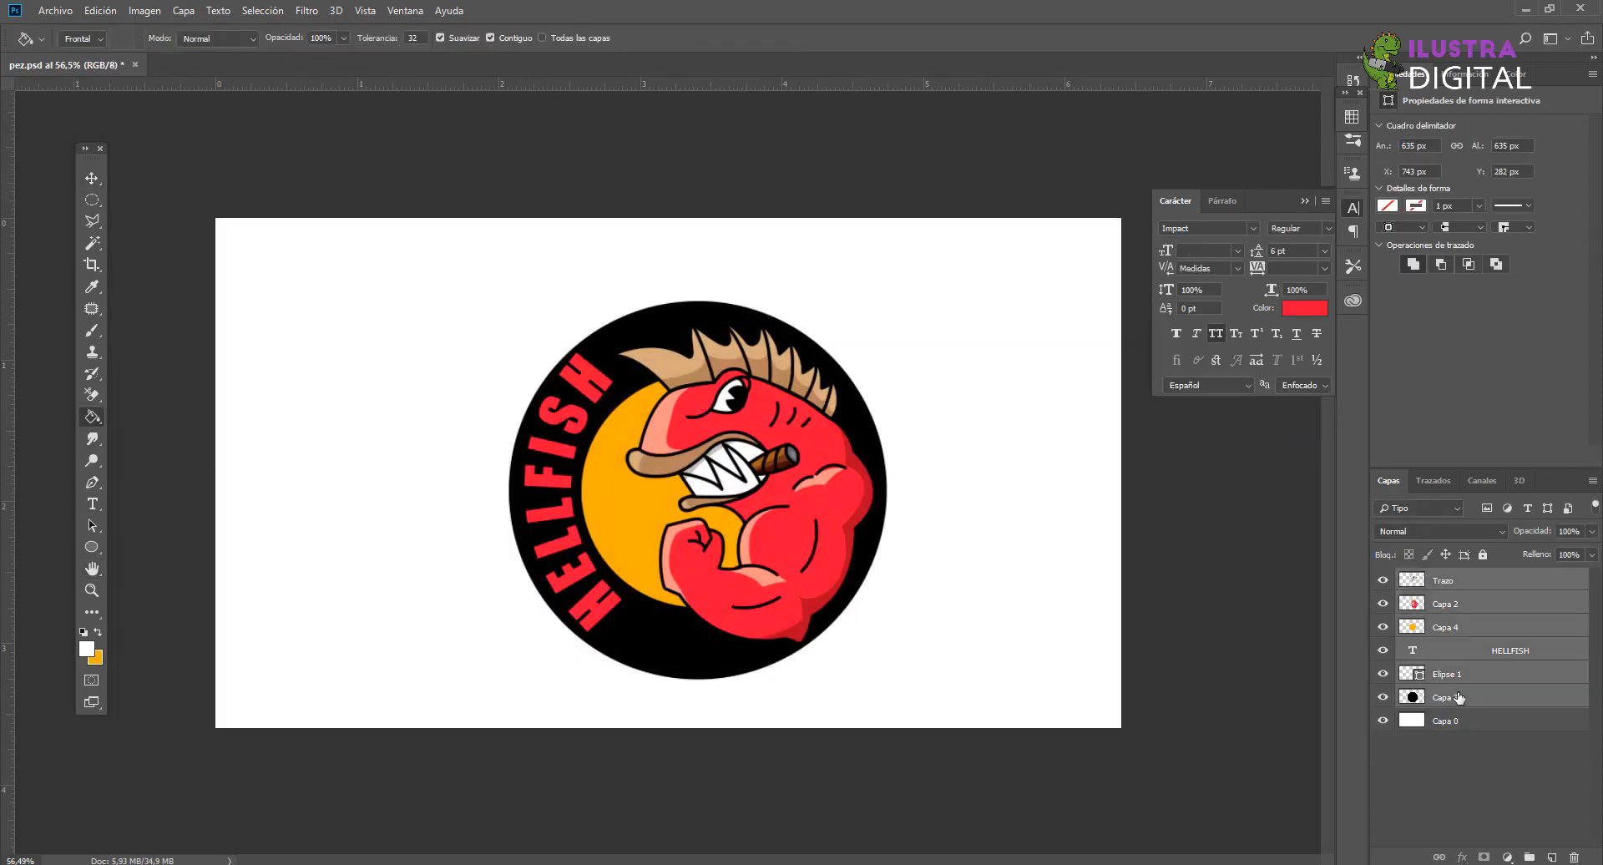